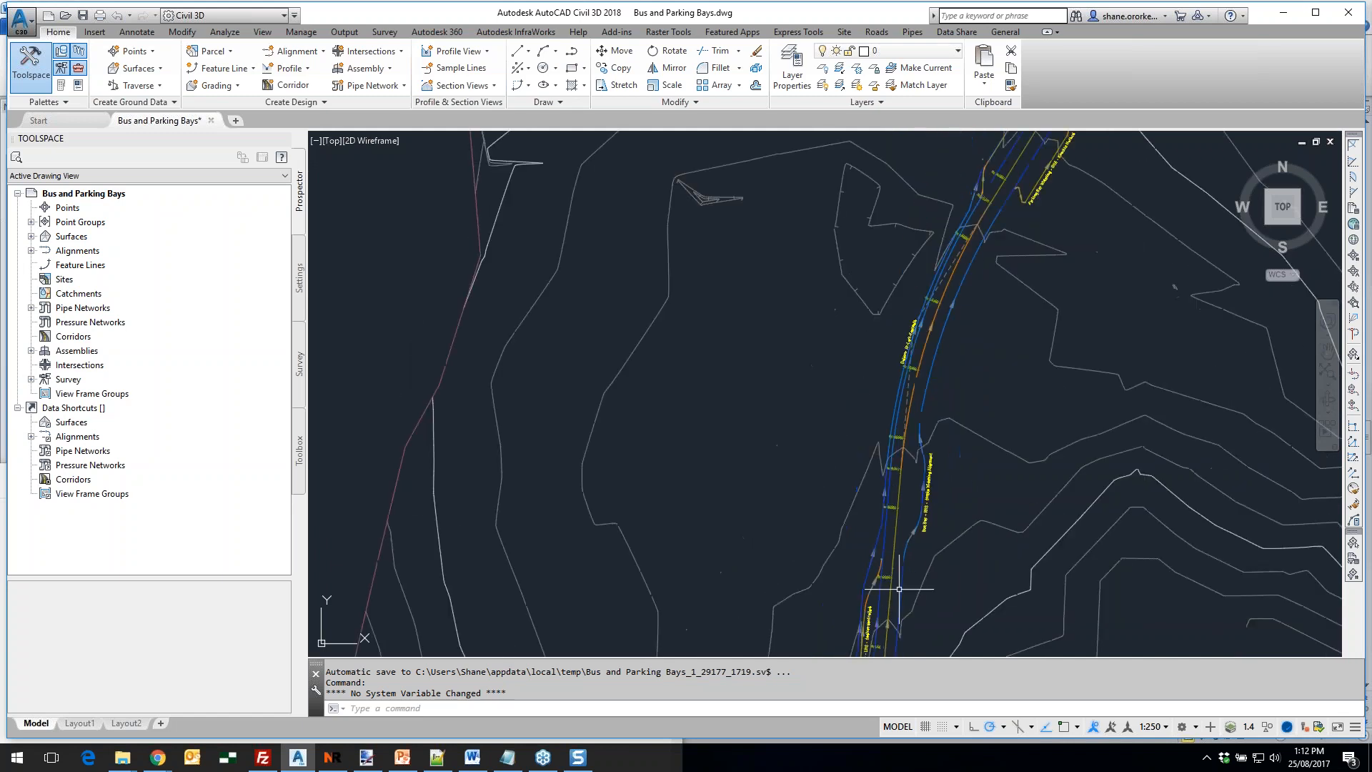
Stretch the northern transition point of the Bus Bay - RHS widening alignment along the road to just short of chainage 100
scroll(873, 511, up, 2)
scroll(905, 484, up, 4)
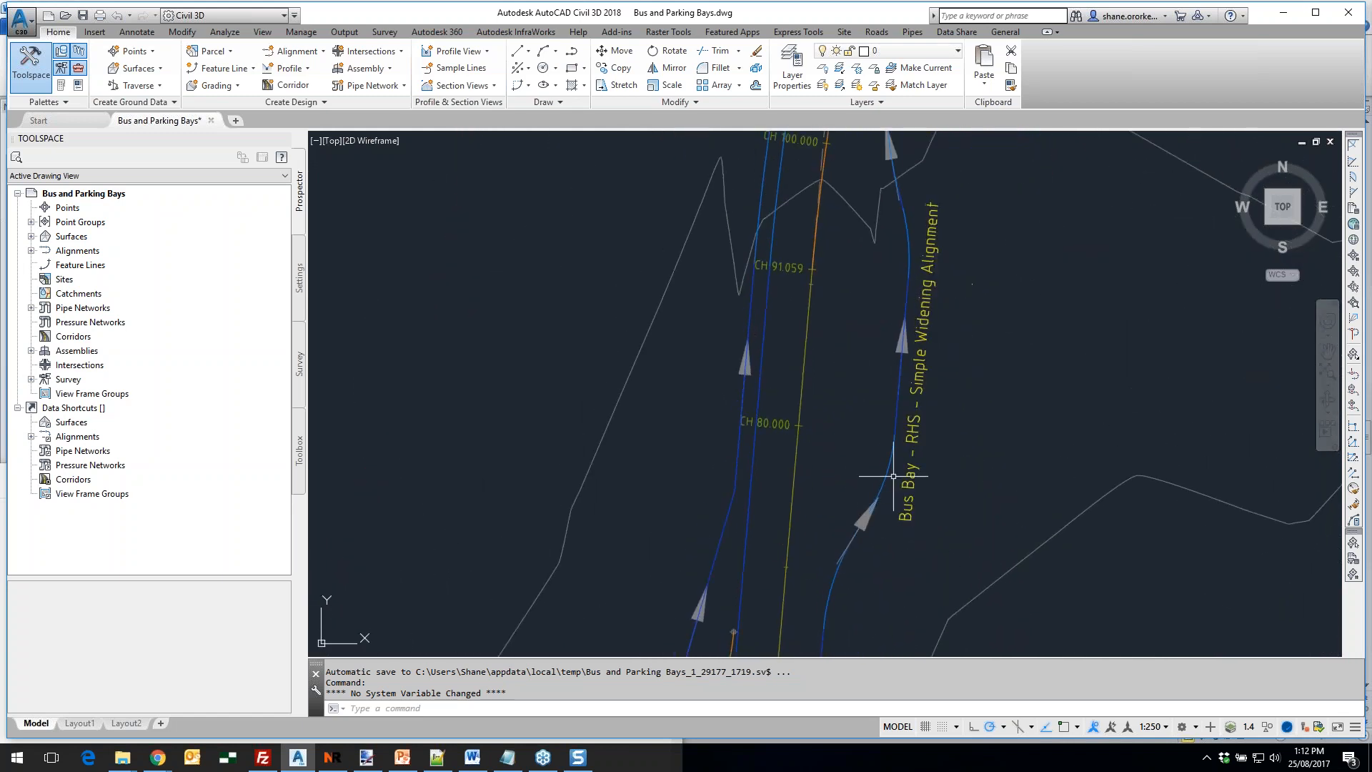
click(887, 473)
scroll(819, 523, down, 2)
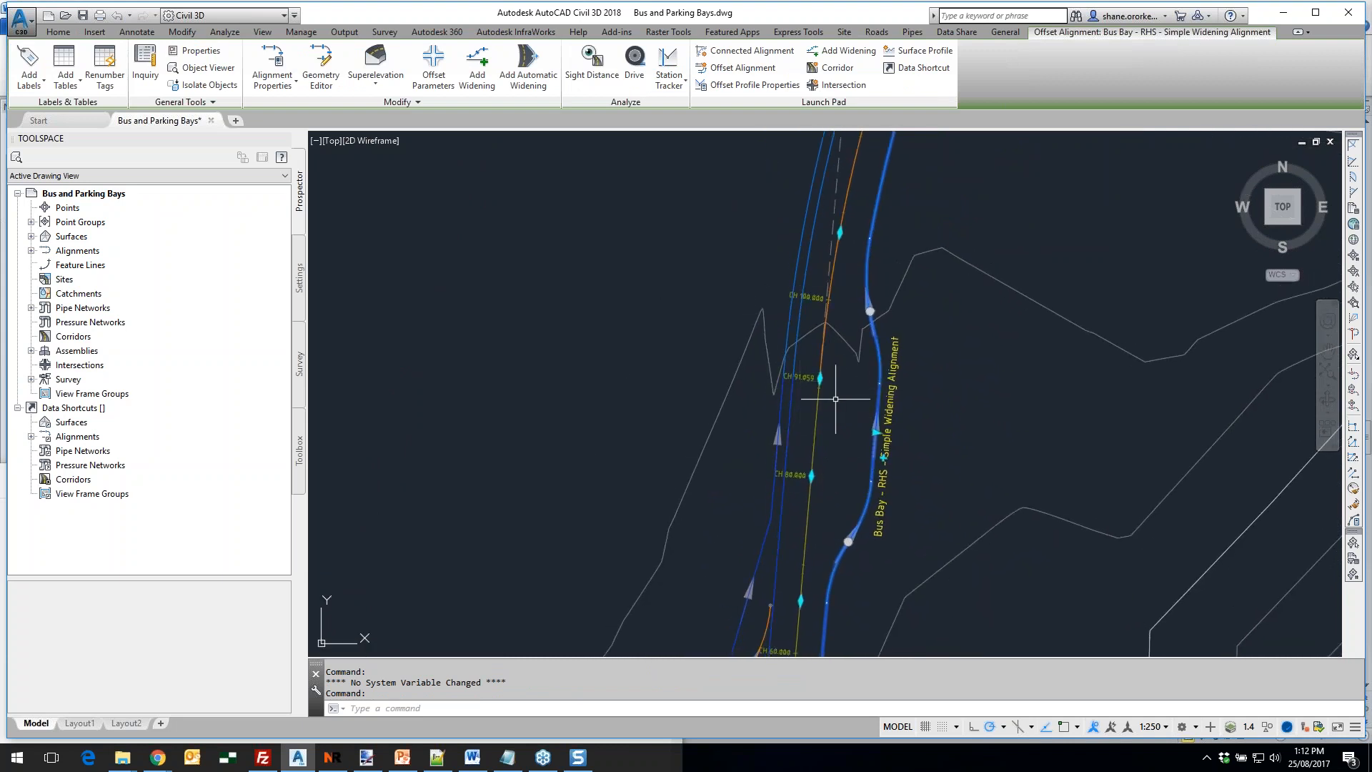
click(826, 322)
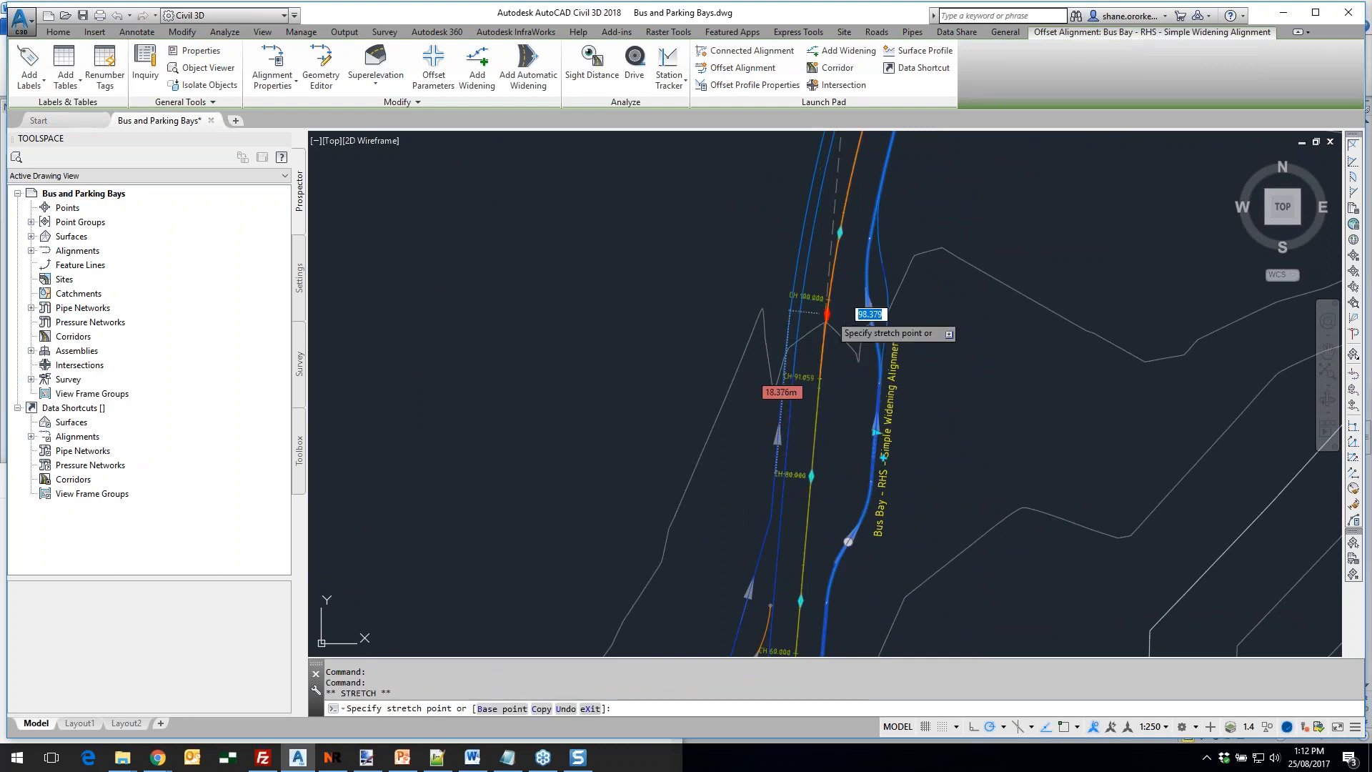
click(825, 316)
click(827, 313)
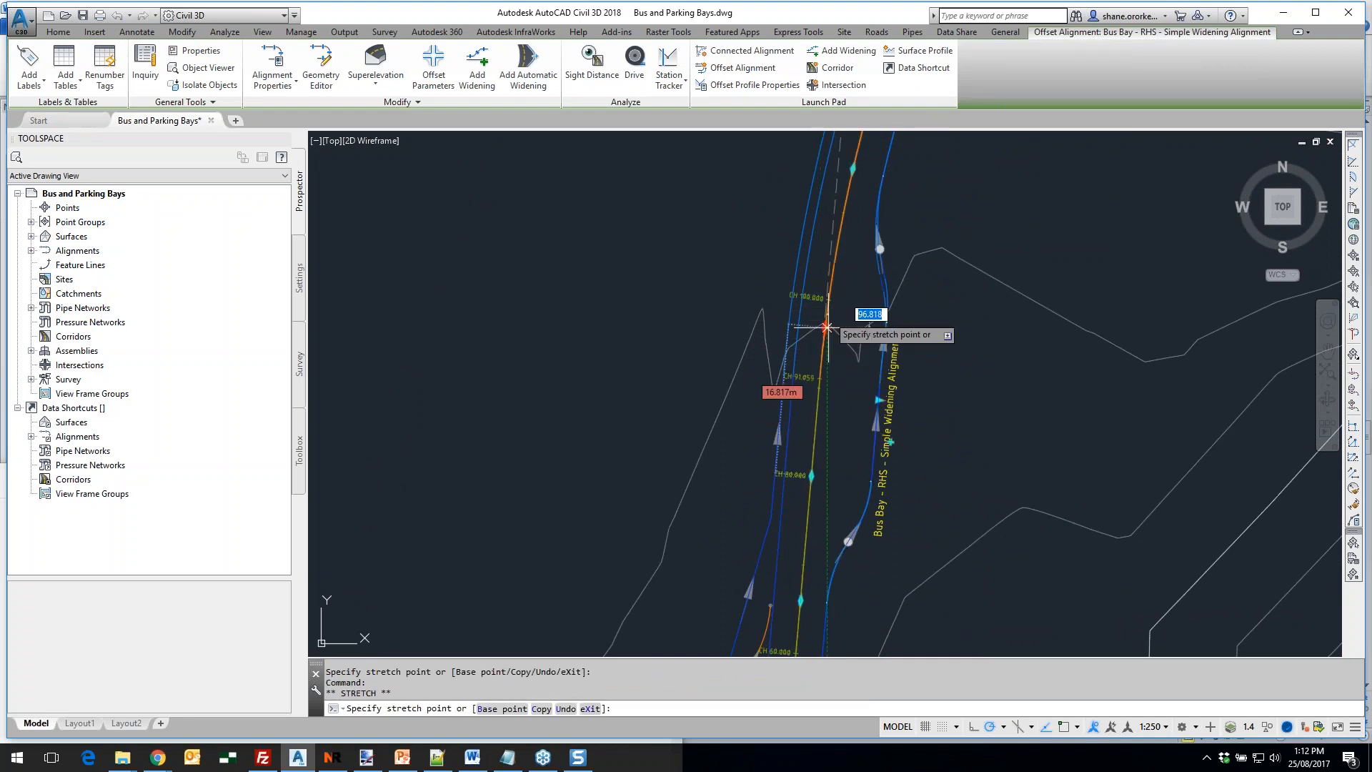
click(821, 391)
click(822, 392)
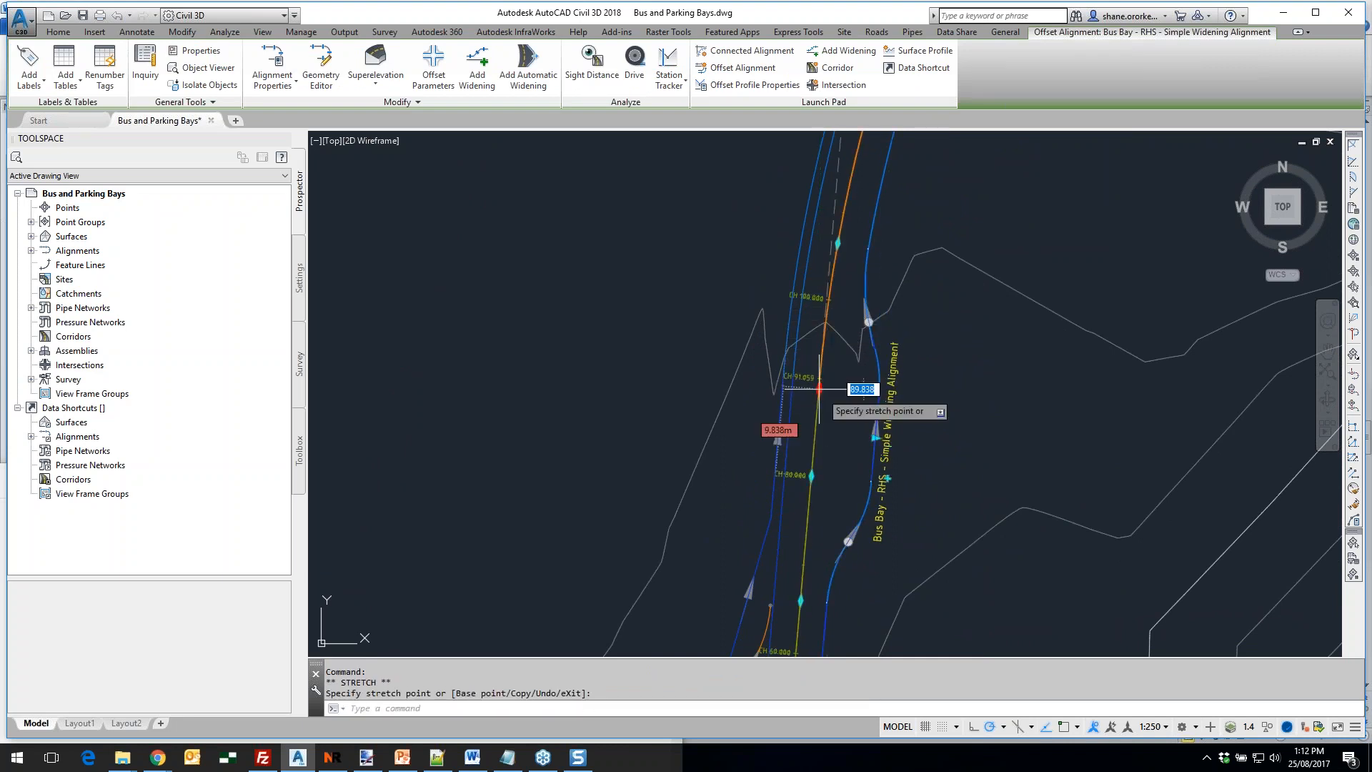
click(825, 333)
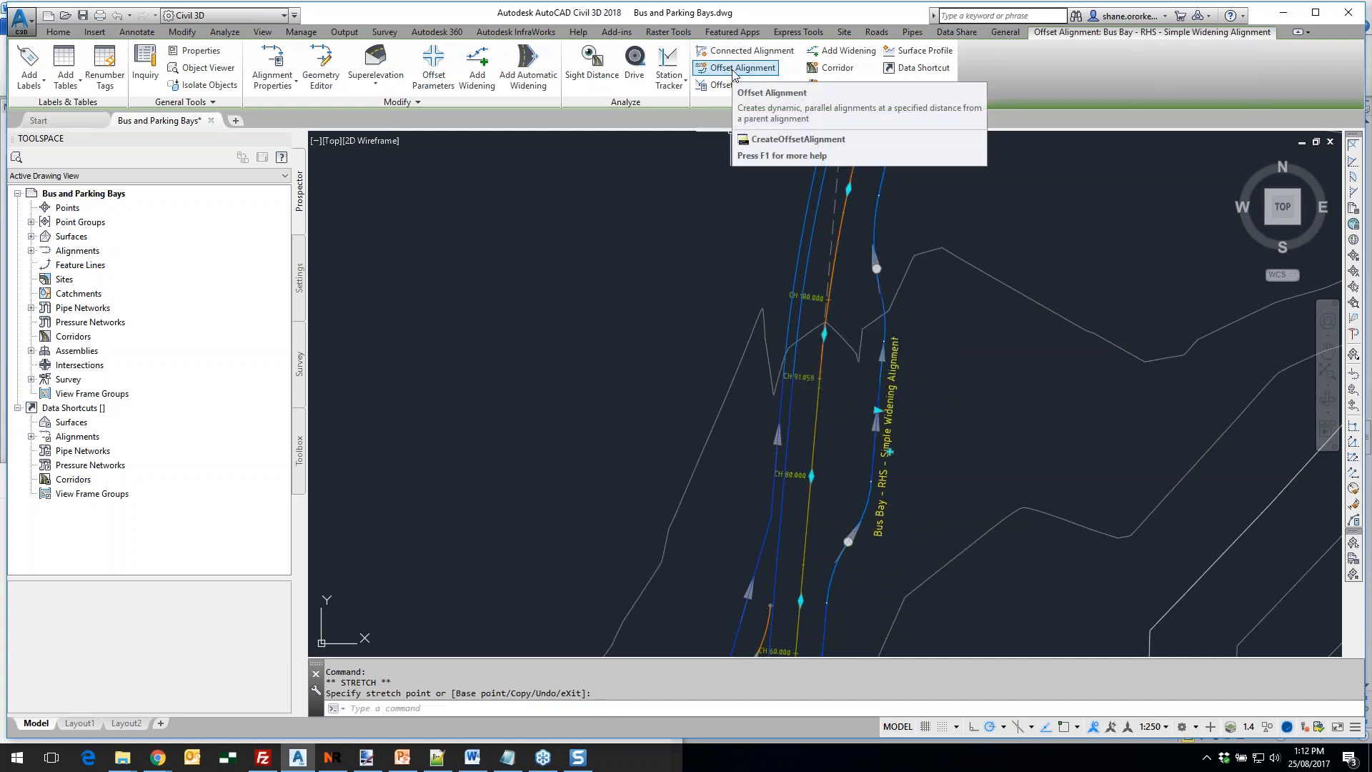
key(Escape)
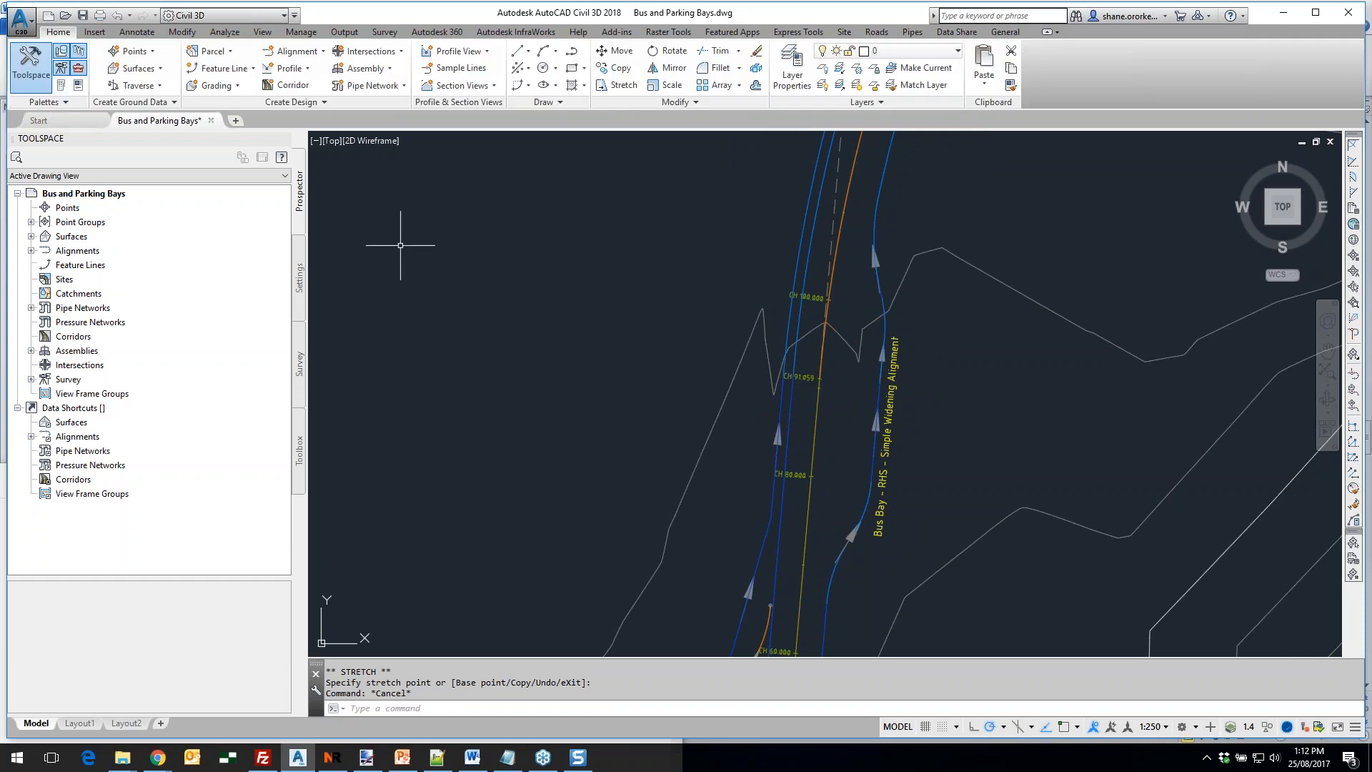
Open the Local Metric Road 6m SM section template and examine the kerb and footpath codes in its preview
click(879, 32)
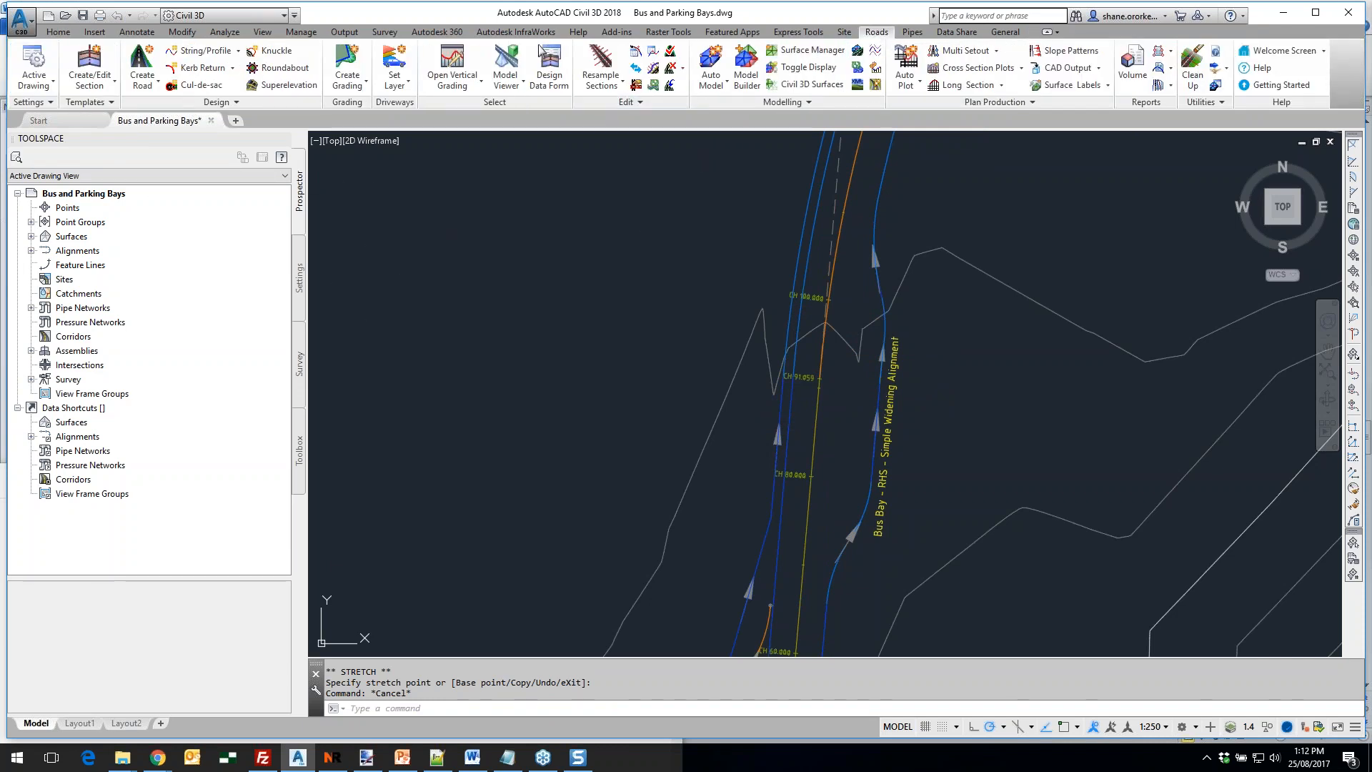
click(100, 64)
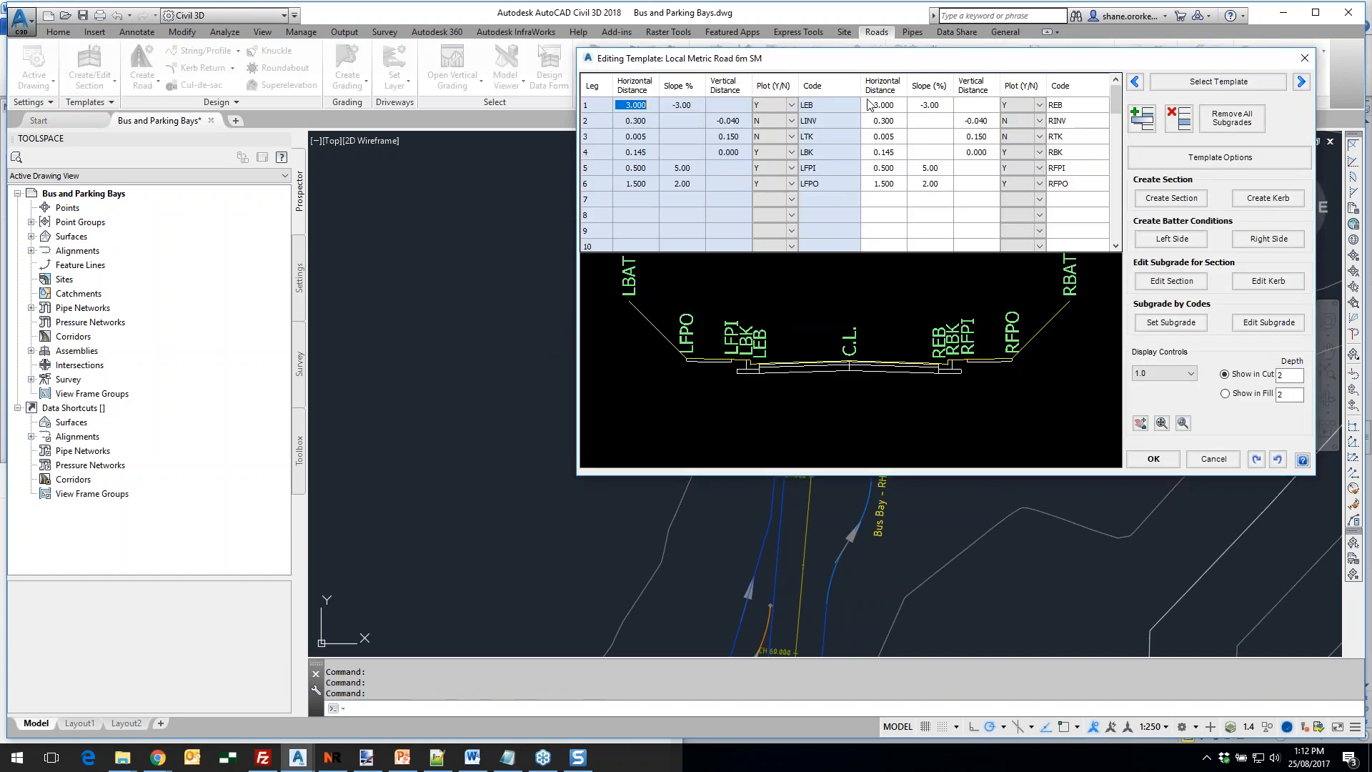
drag(789, 73, 620, 131)
scroll(570, 442, up, 2)
scroll(621, 426, down, 2)
middle_drag(607, 427, 518, 432)
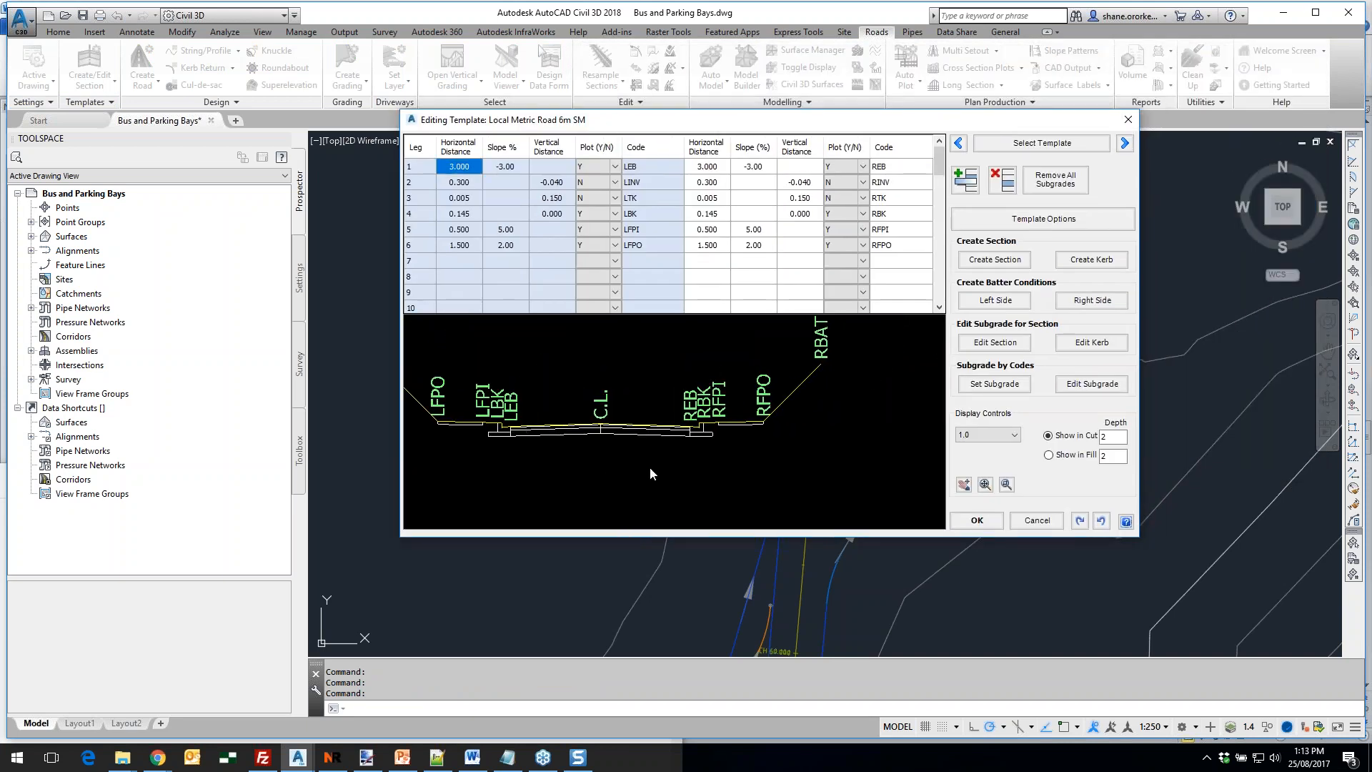
scroll(653, 462, up, 3)
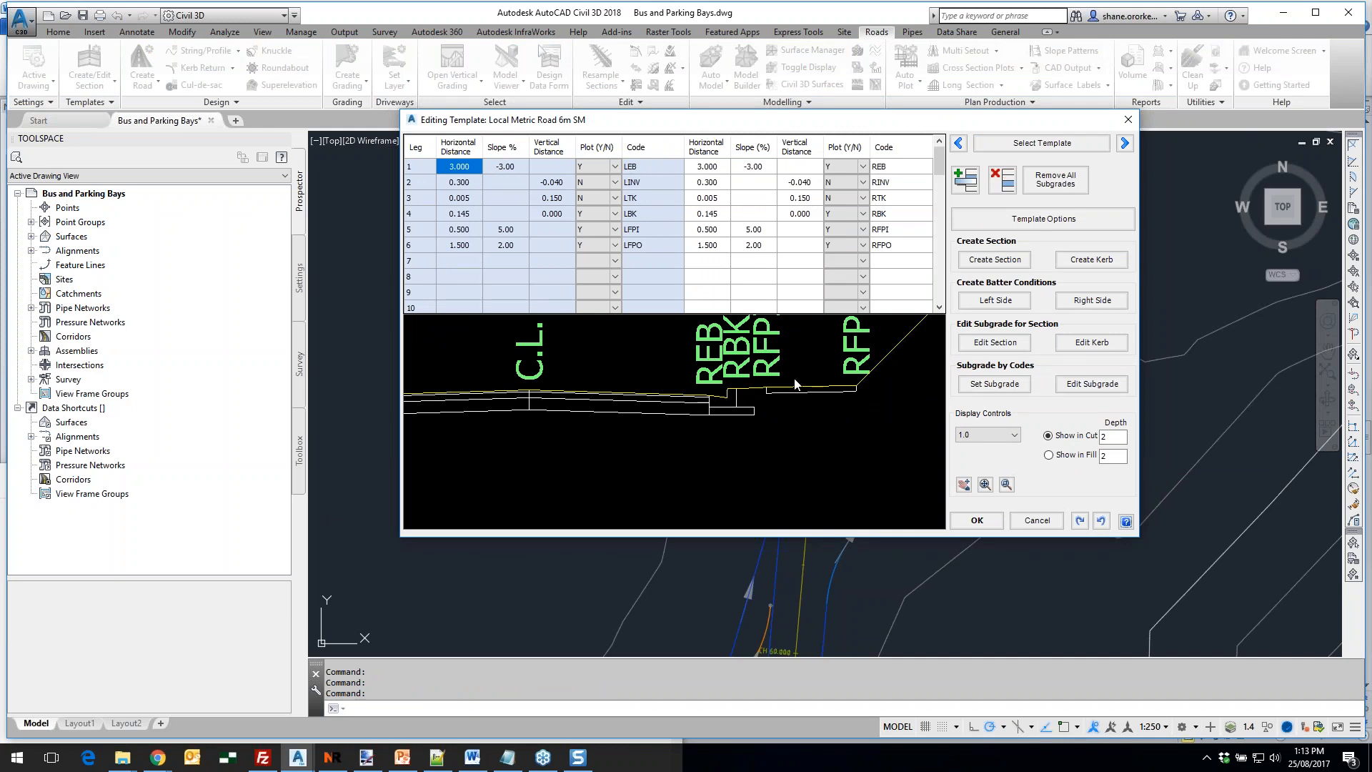
click(977, 520)
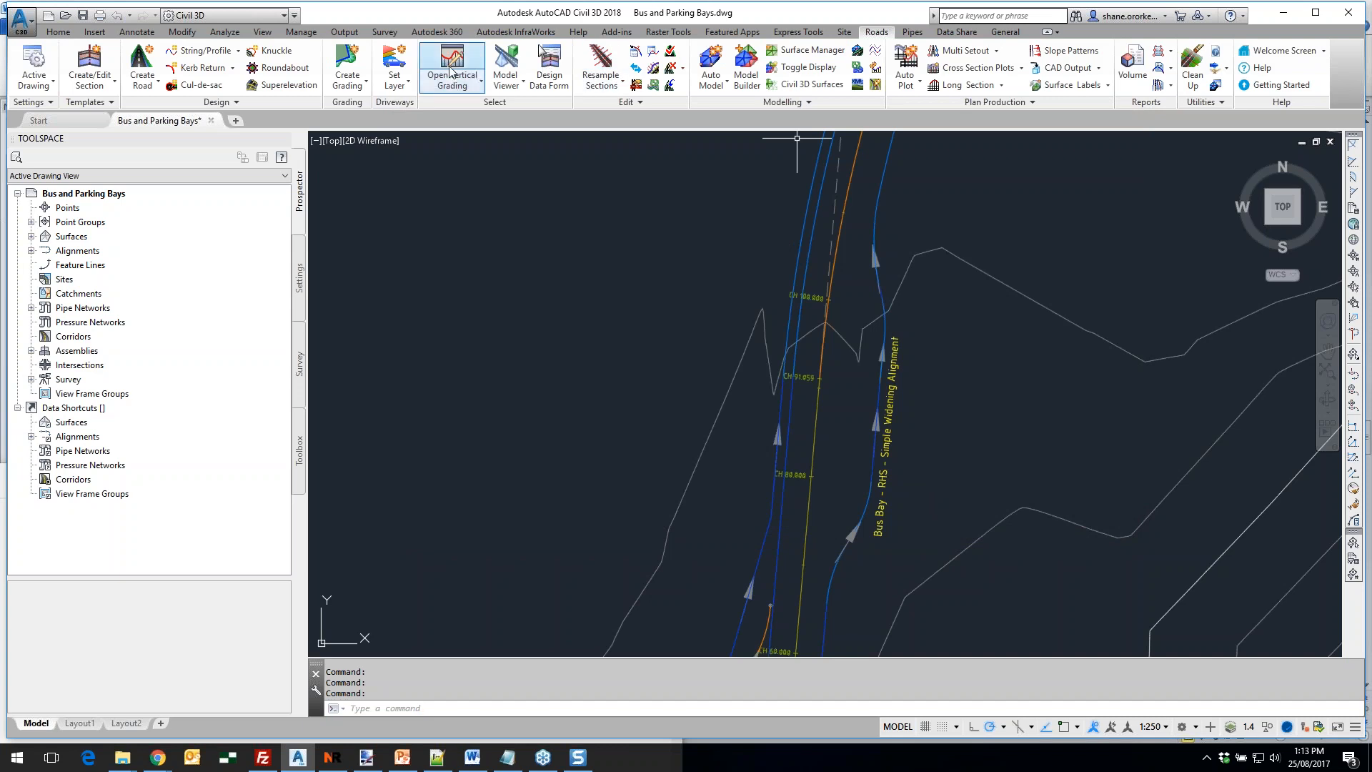
Start creating the Delawn St road and move its settings dialog clear of the plan, keeping the tangent sampling spacing
click(140, 60)
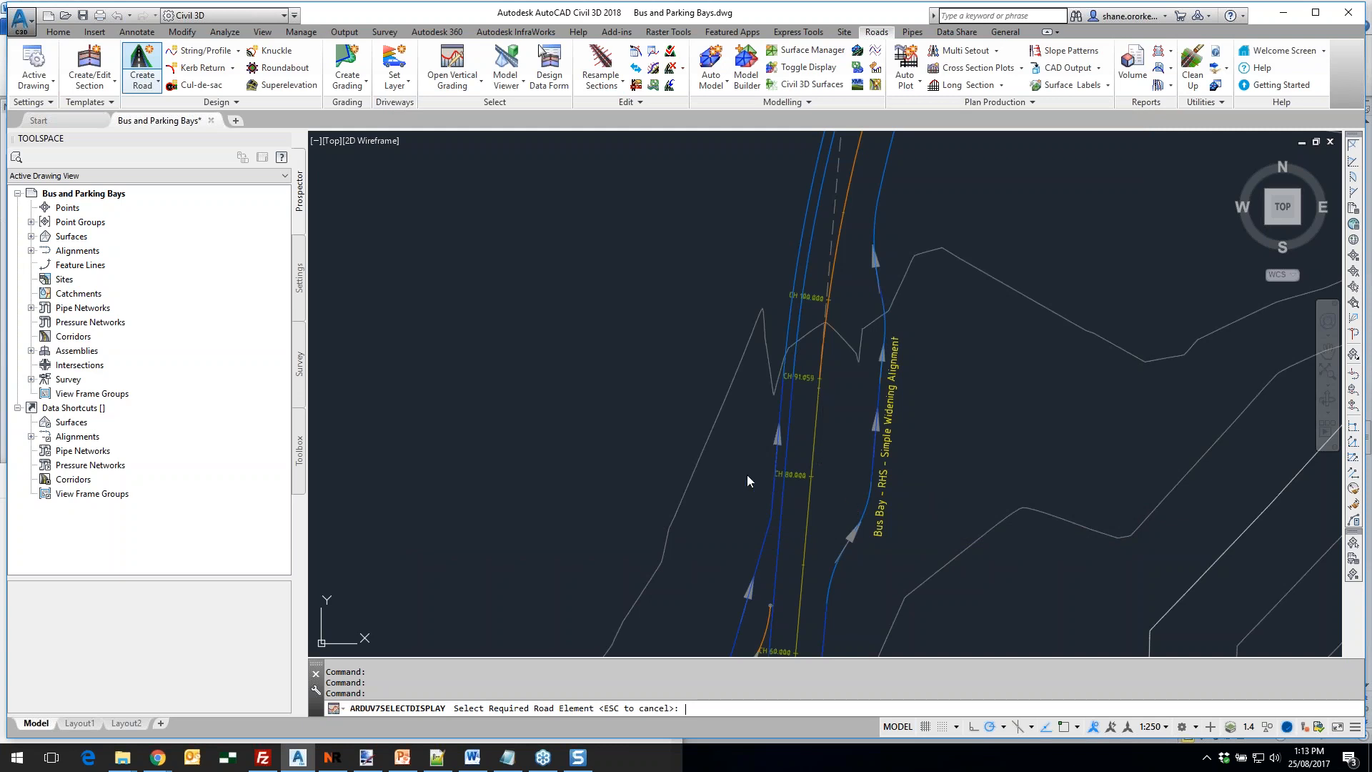
key(Escape)
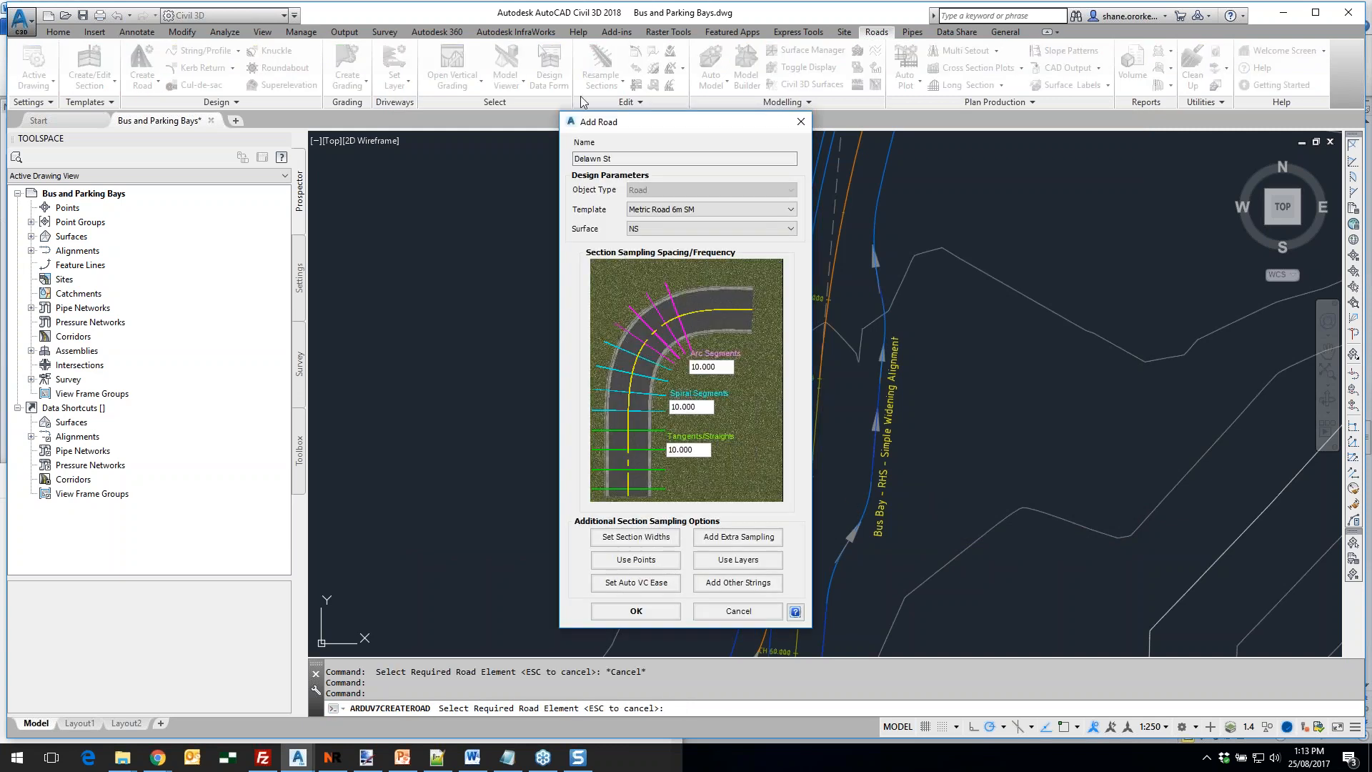
drag(686, 126, 456, 49)
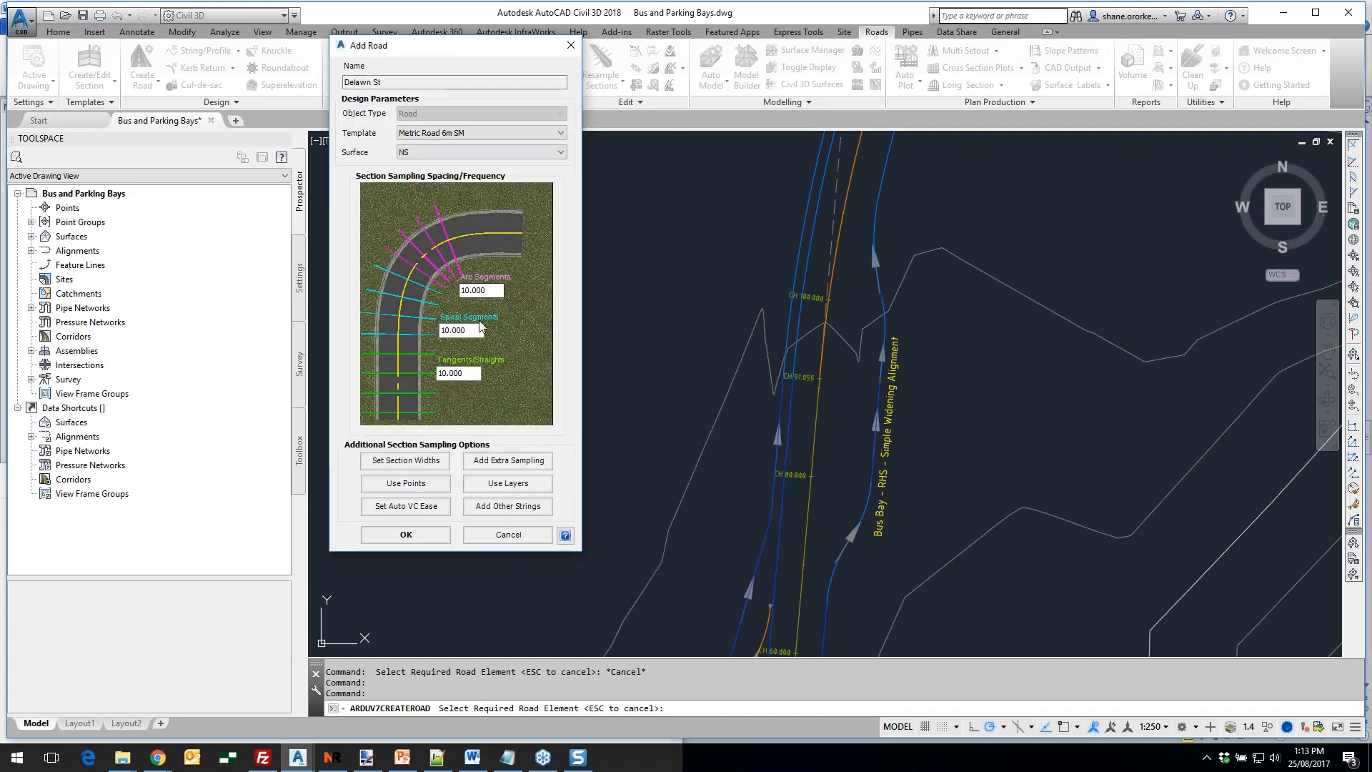
double_click(444, 372)
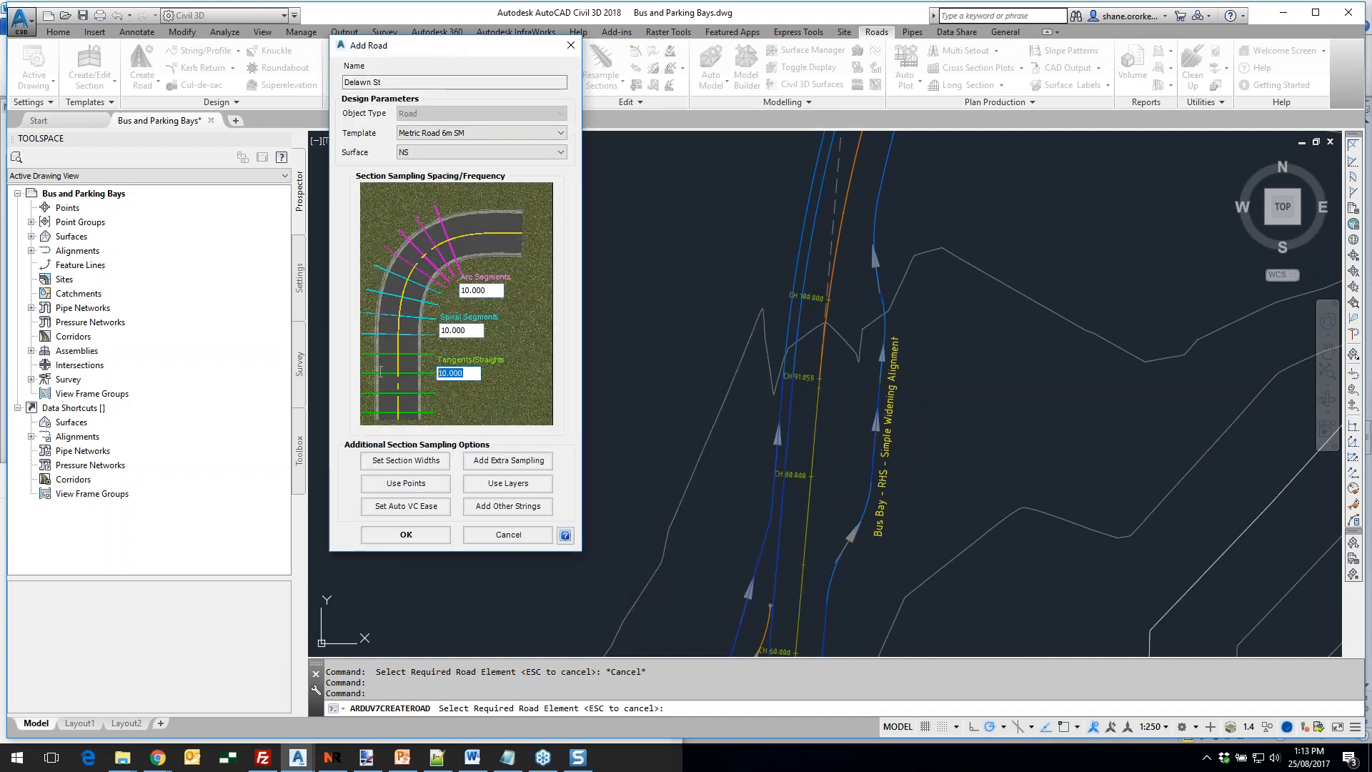
Add extra section sampling from chainage 0 to 10000 at a spacing of 1 and create the Delawn St road
click(511, 466)
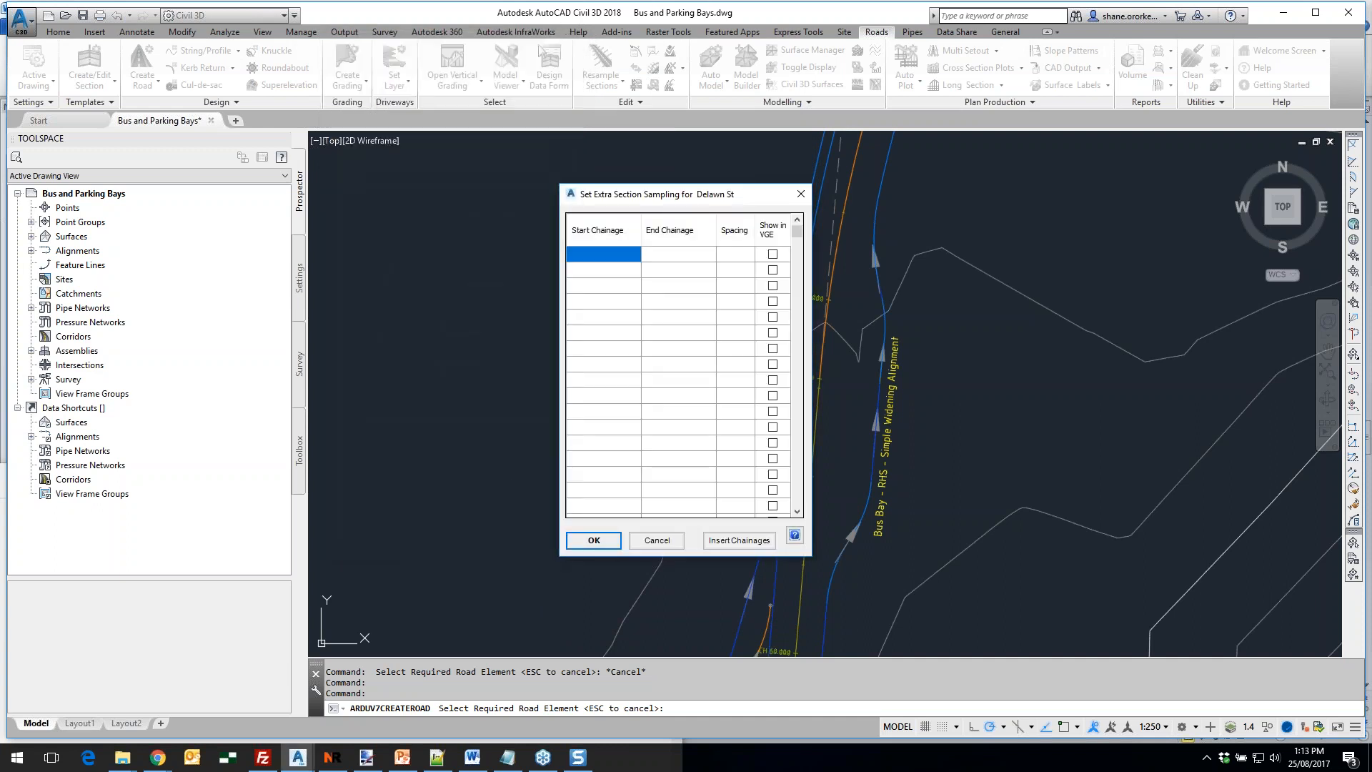
click(595, 258)
text(0)
key(Tab)
text(1)
key(Tab)
text(1)
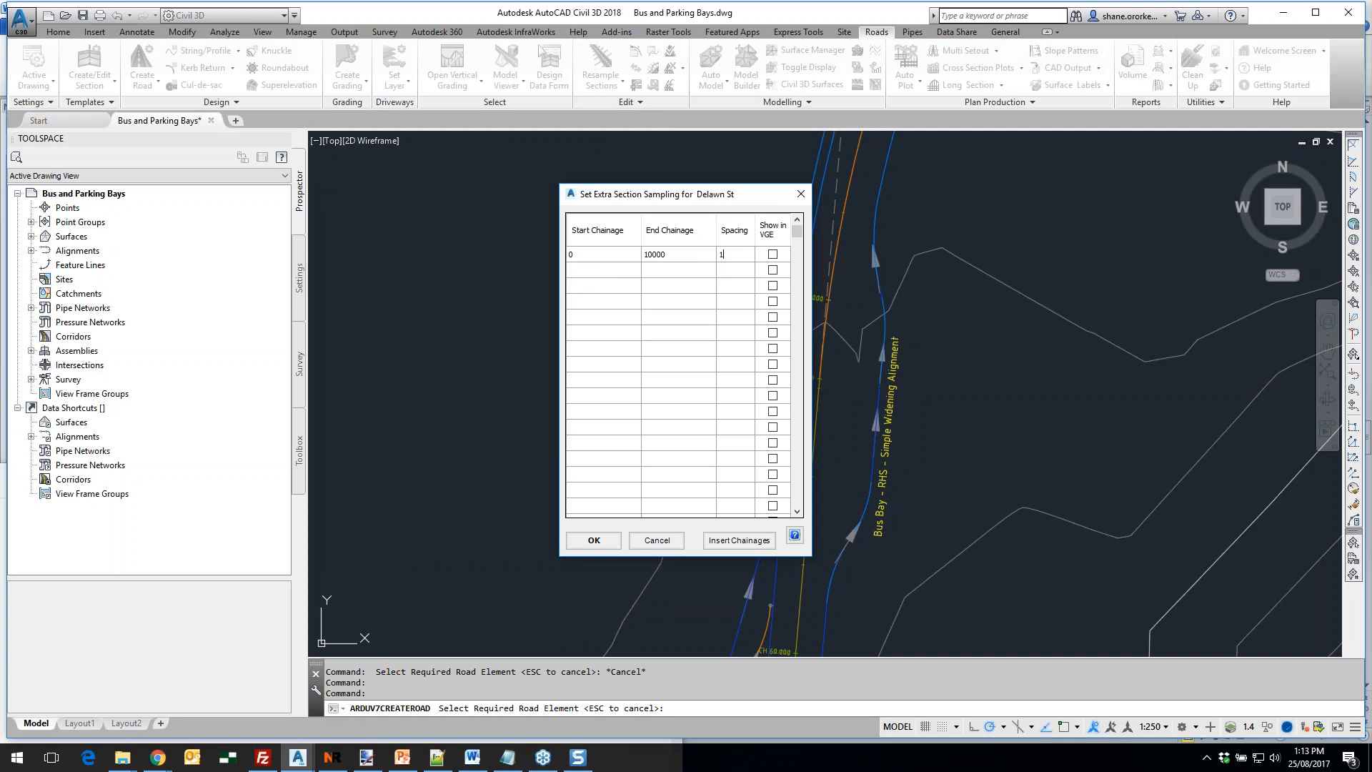
click(613, 542)
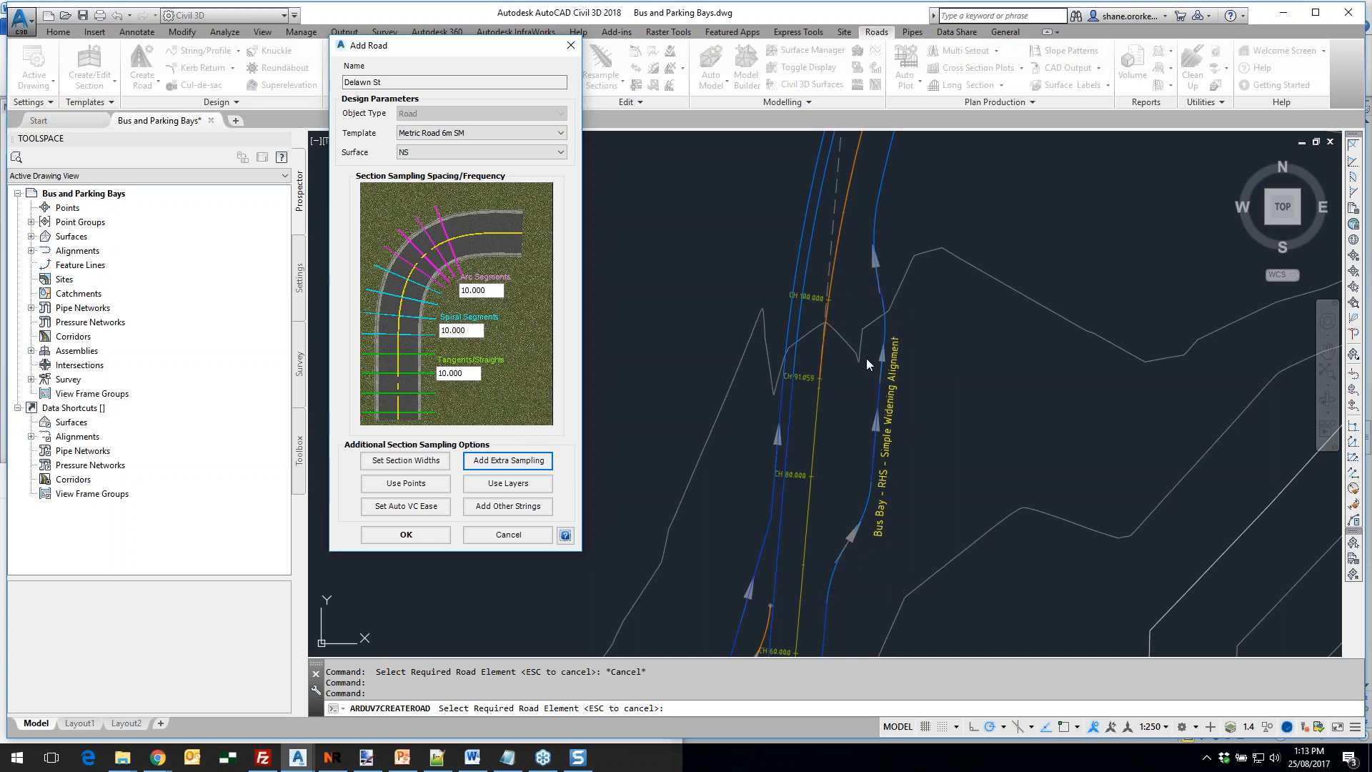
click(413, 536)
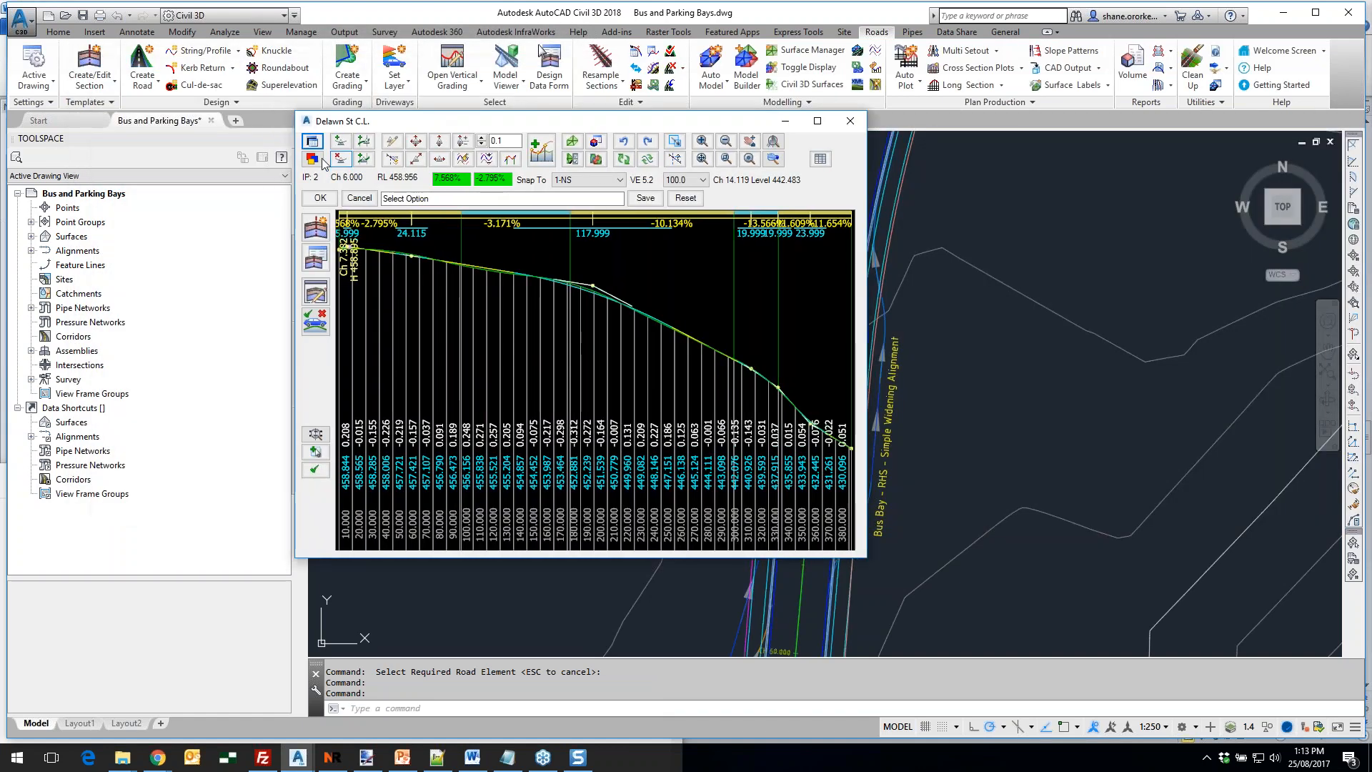
Clear space around the plan by closing the Toolspace and moving the vertical grading window, and run Auto Model
click(286, 140)
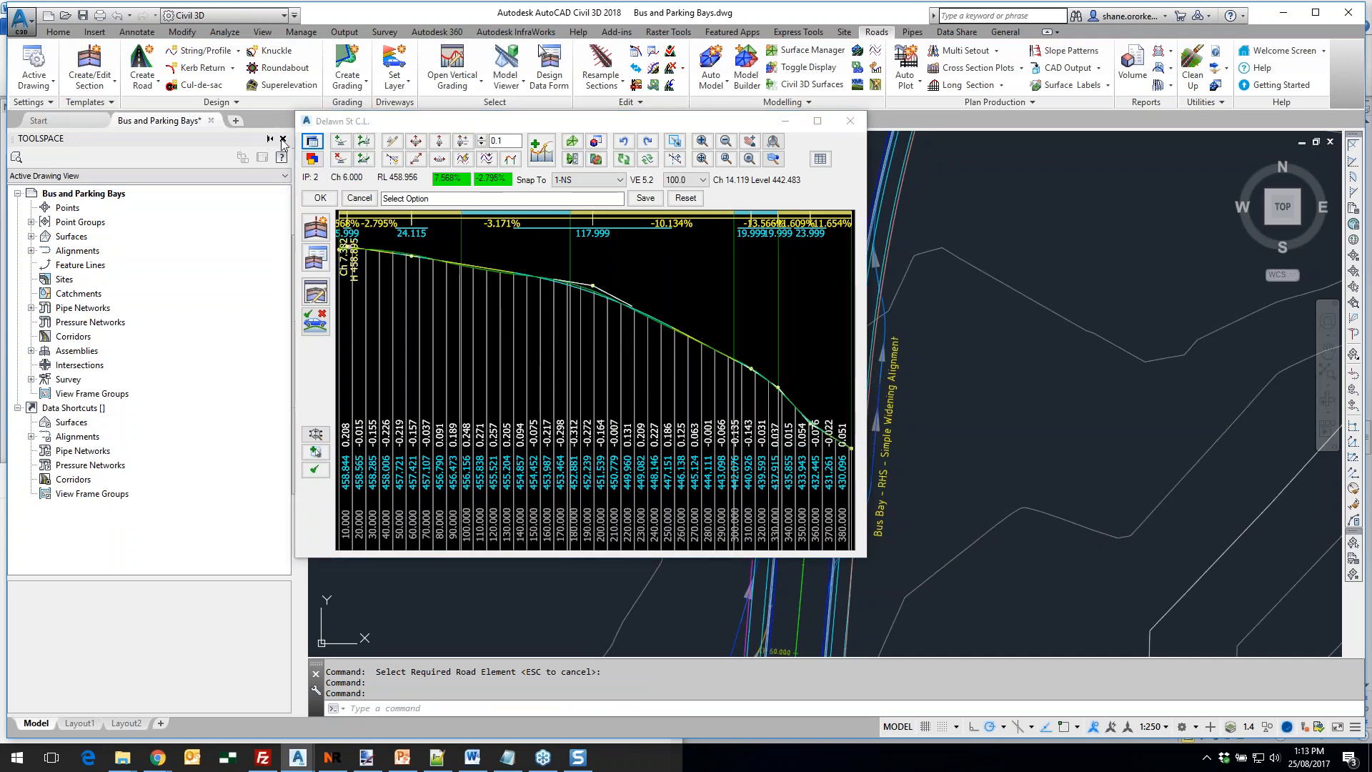
drag(377, 123, 90, 36)
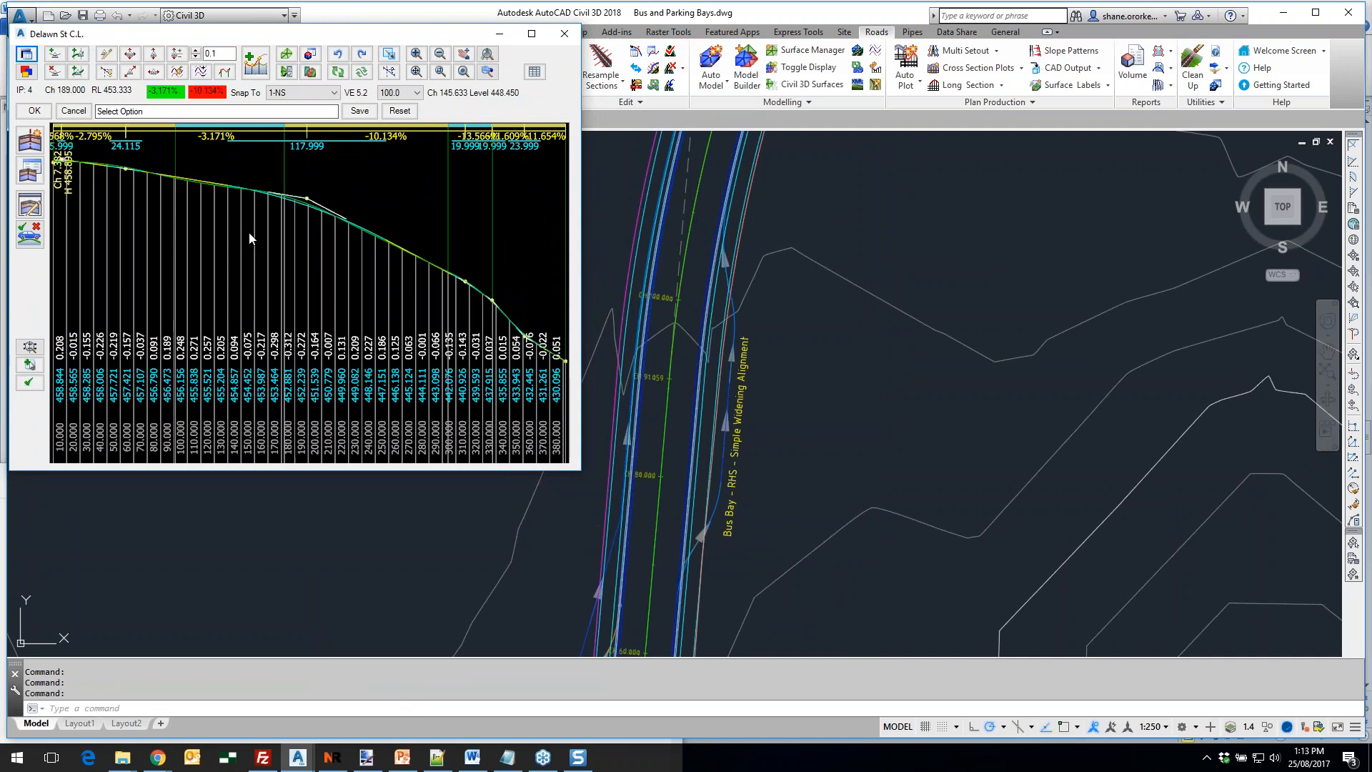
middle_drag(699, 335, 774, 333)
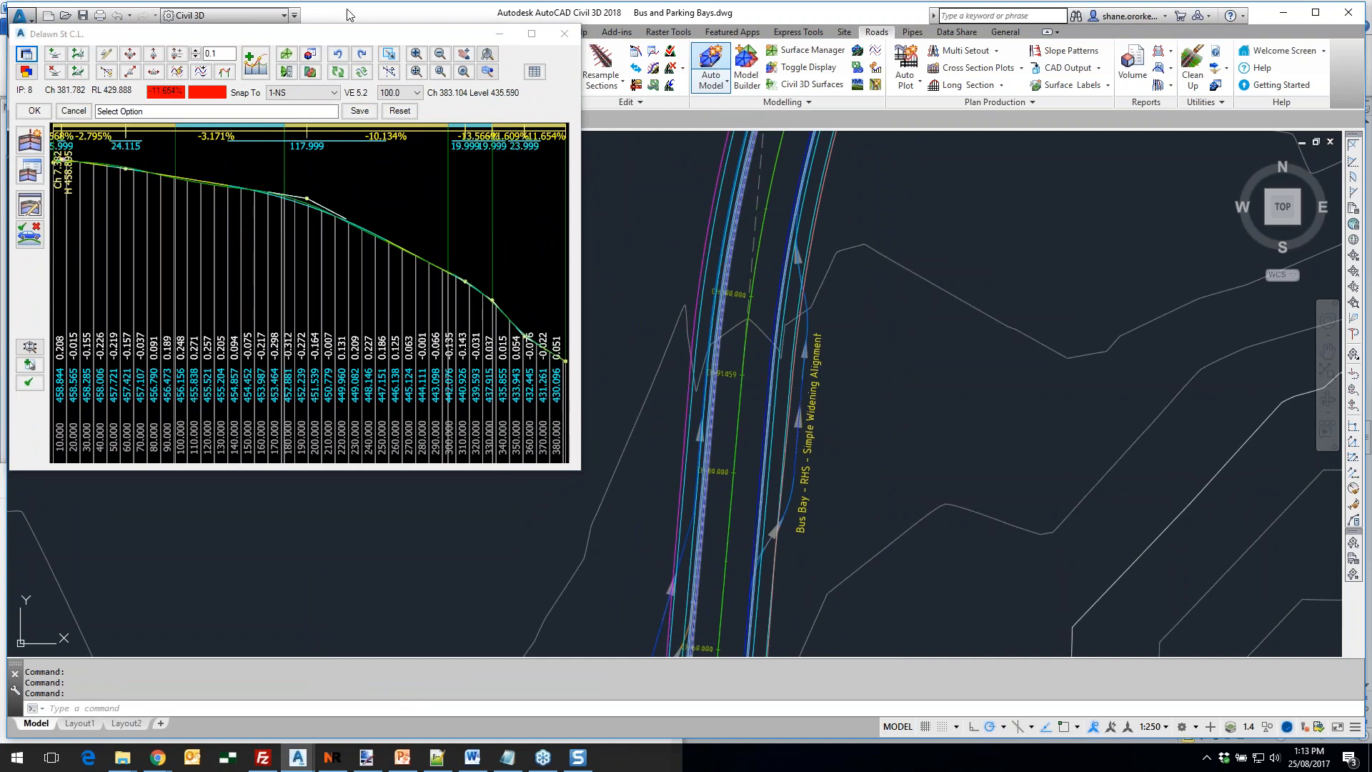
drag(349, 40, 333, 151)
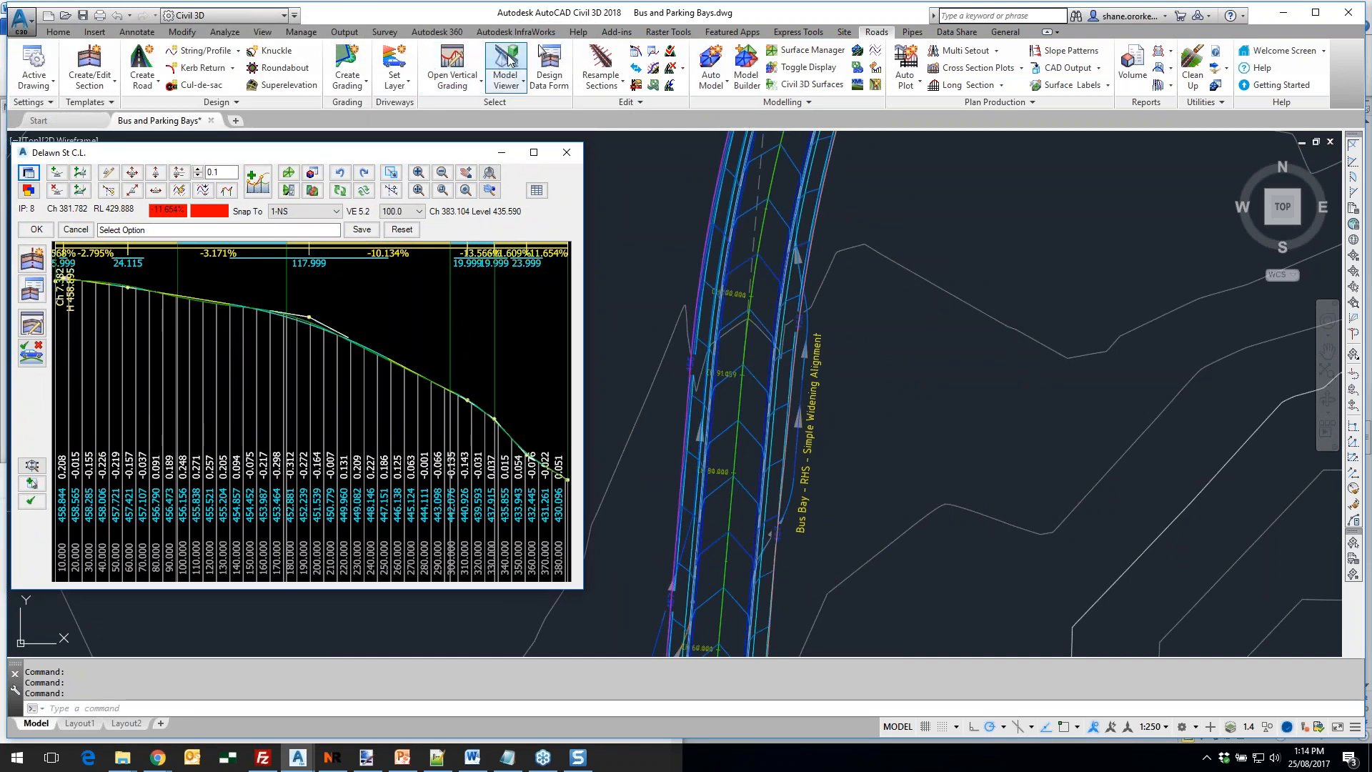
Open the Model Viewer with TotalModel over the NS base surface and view the start of Delawn St up close
click(508, 59)
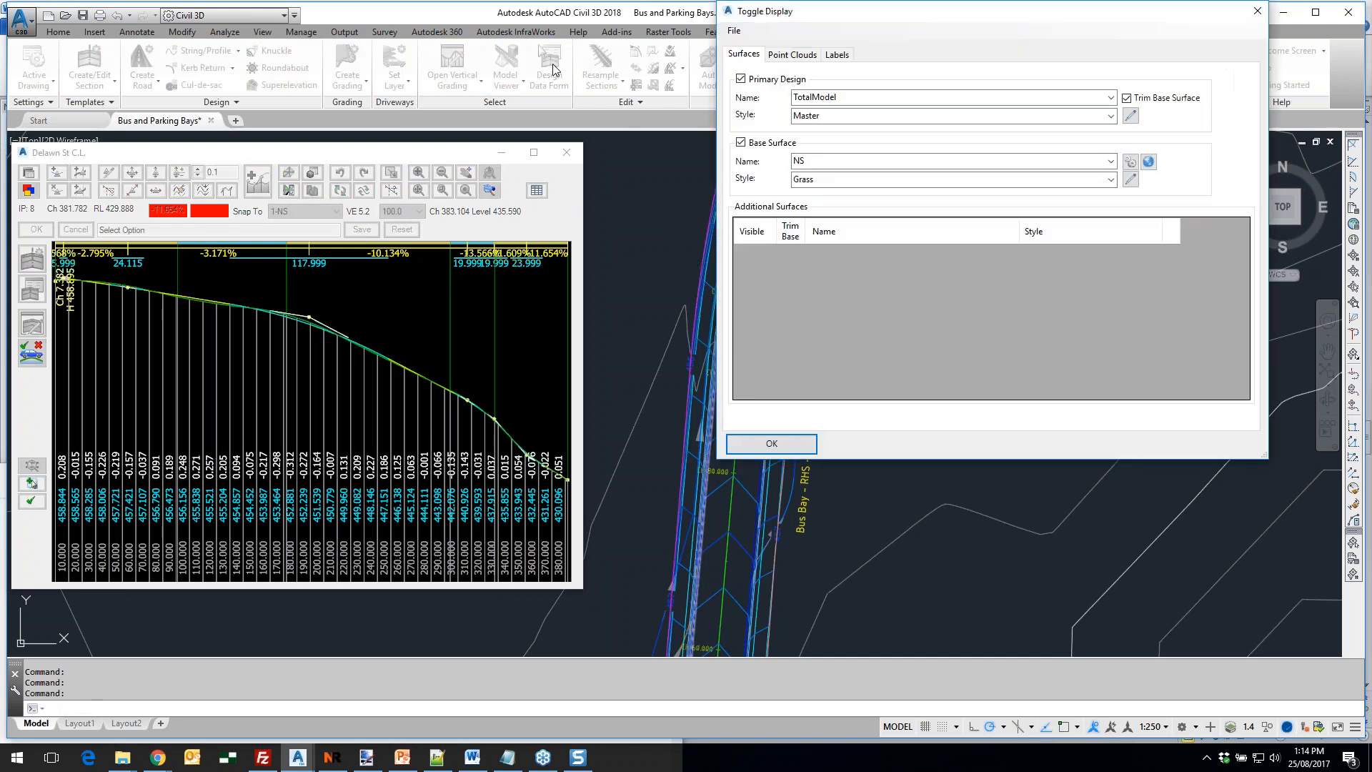
click(768, 446)
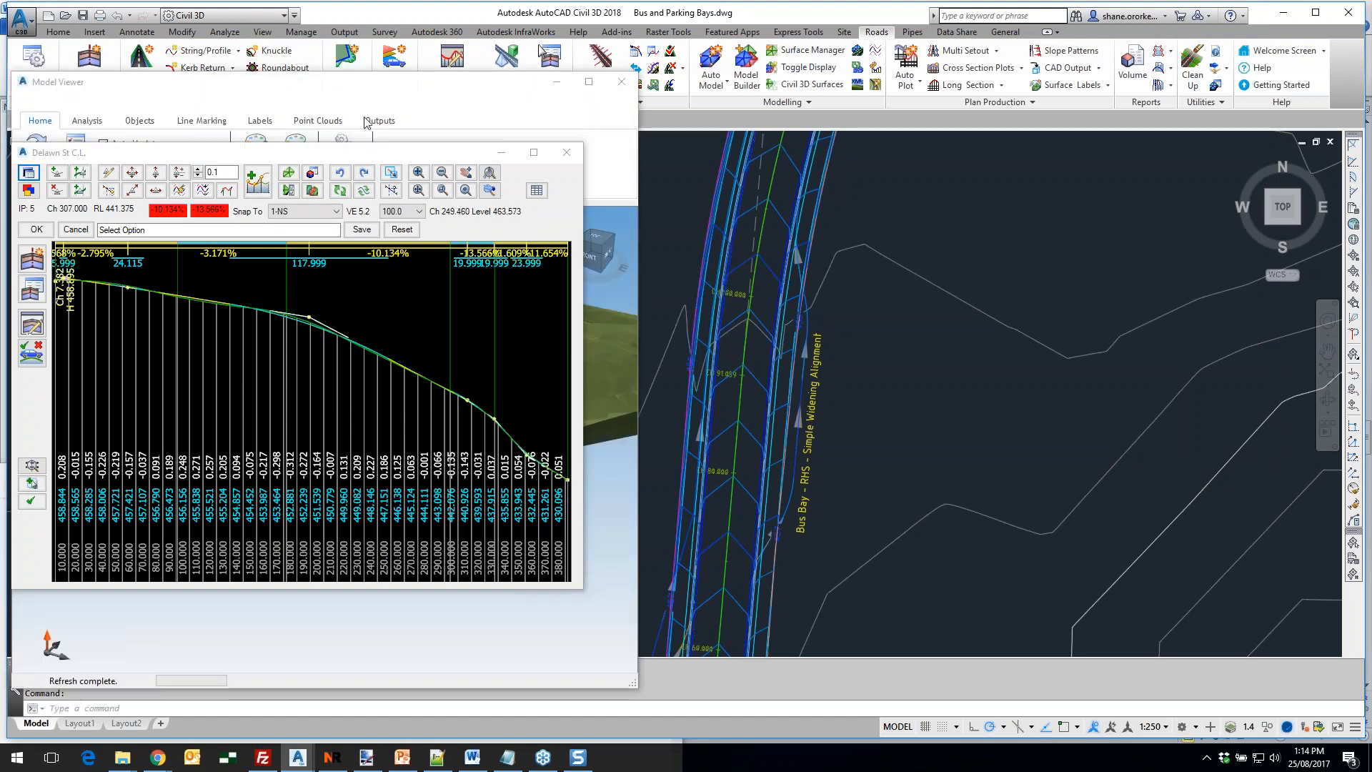
drag(337, 161, 1125, 27)
middle_drag(227, 392, 365, 407)
scroll(106, 441, up, 10)
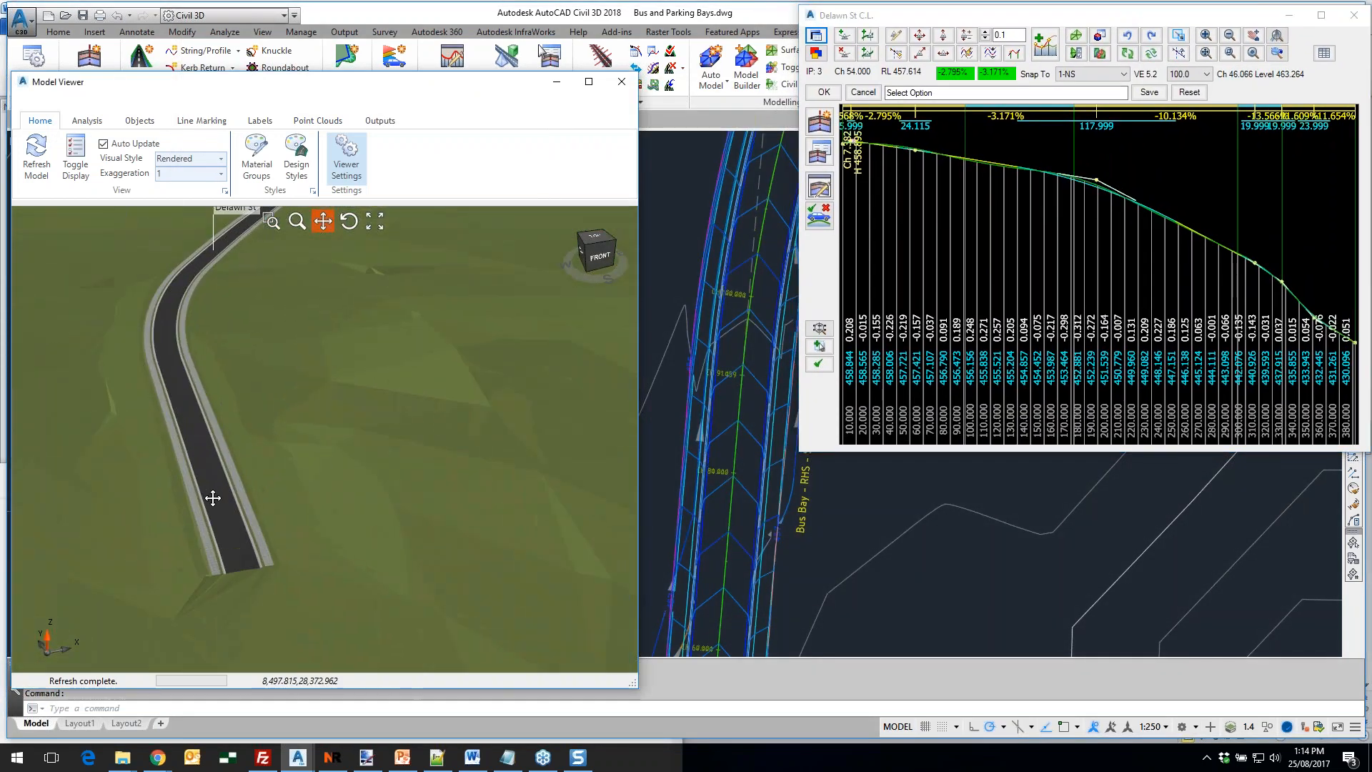
scroll(226, 532, up, 1)
middle_drag(230, 493, 234, 486)
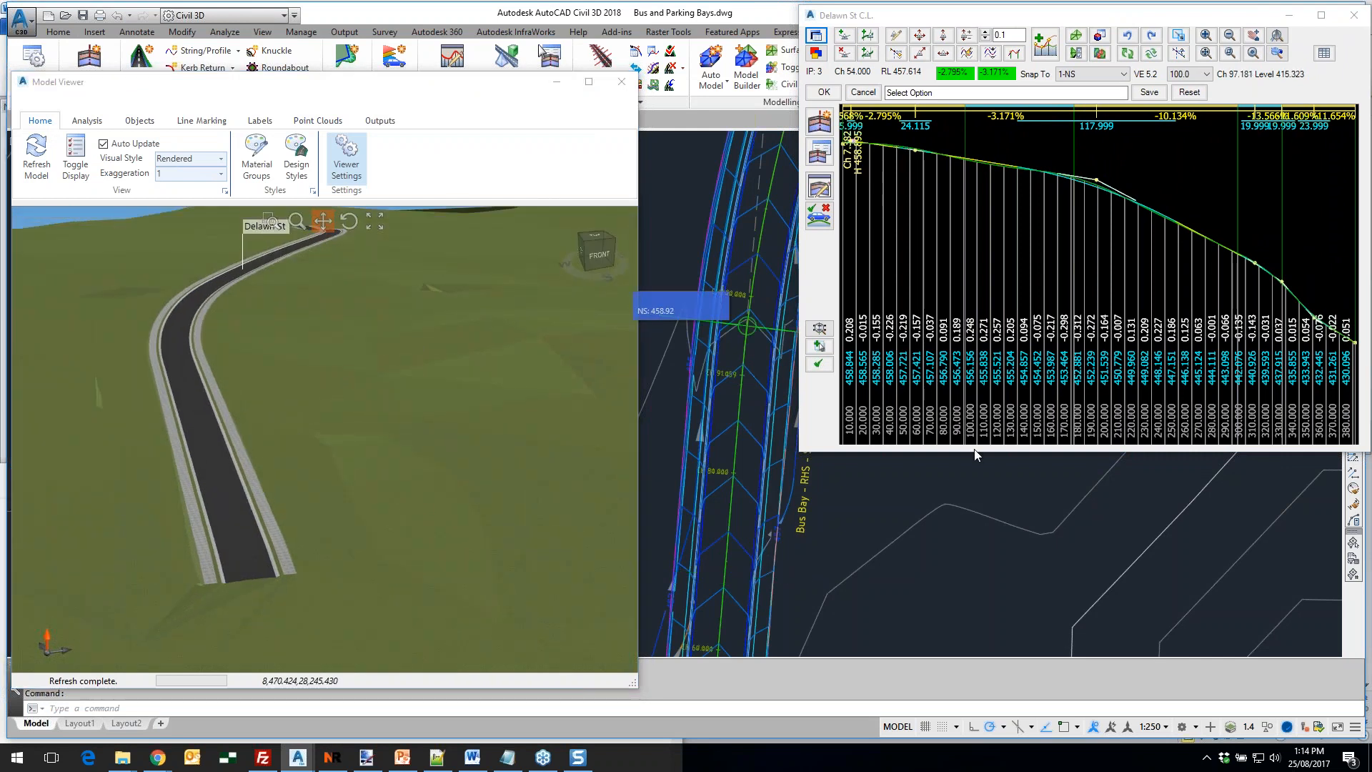
Reduce the height of the vertical grading window and briefly highlight the Bus Bay - RHS alignment in plan
click(1003, 432)
drag(1003, 428, 1013, 387)
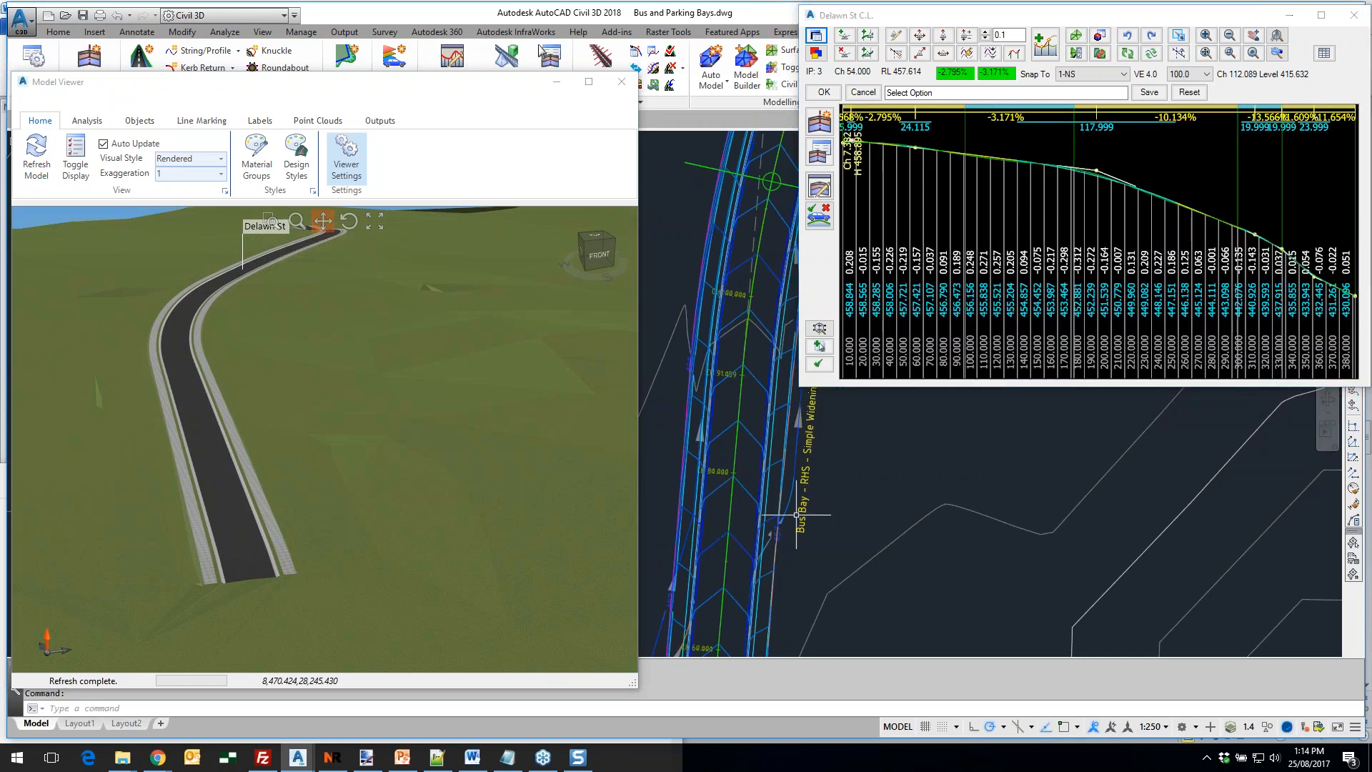
middle_drag(825, 486, 808, 491)
click(746, 493)
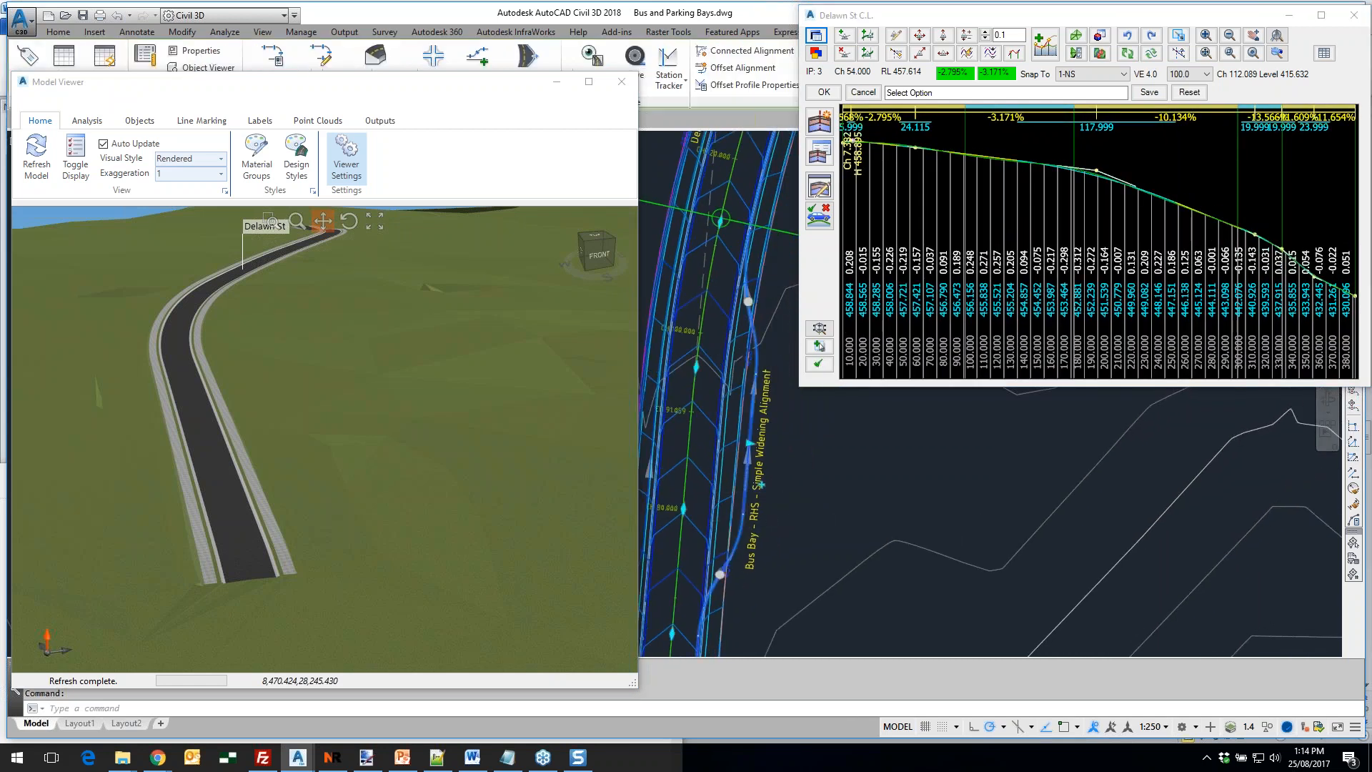
key(Escape)
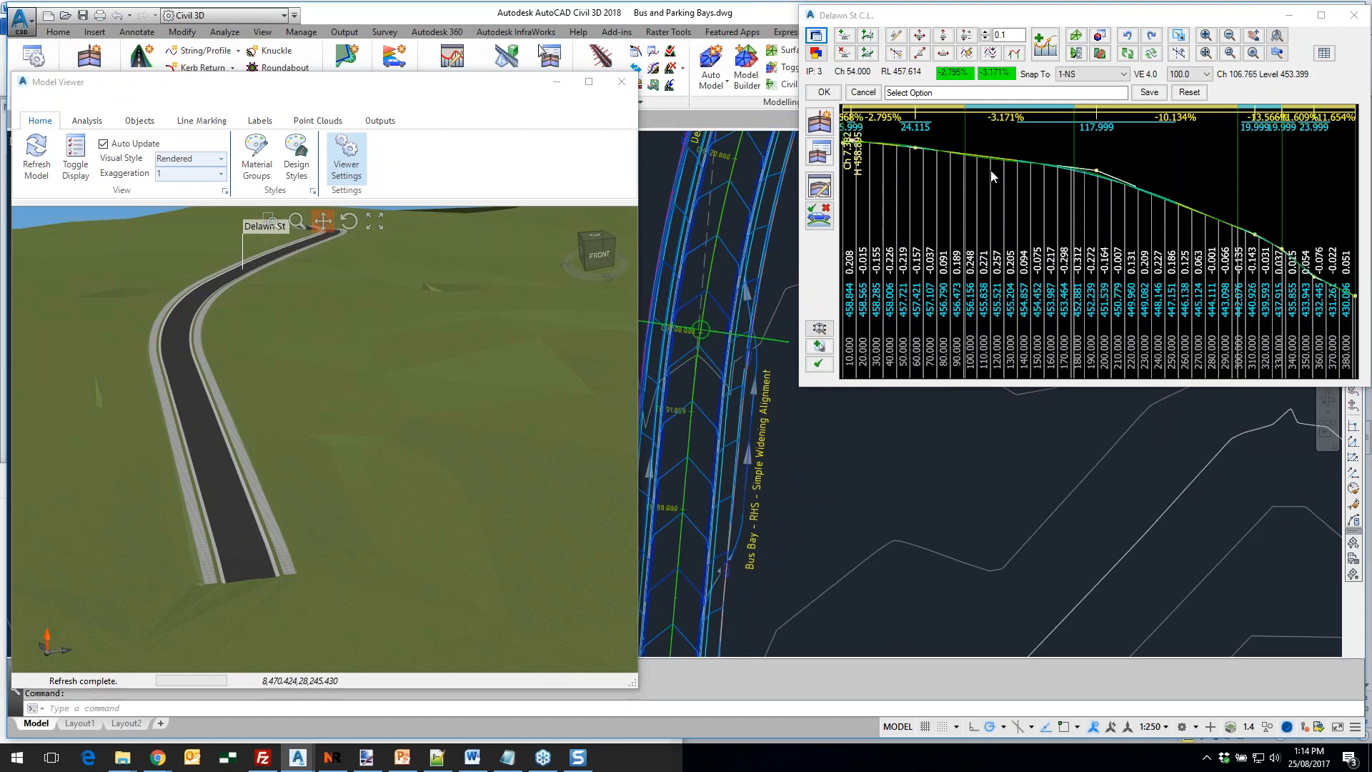
Open the Delawn St cross-section viewer at chainage 90, enlarge it below the grading window, and show codes instead of levels
right_click(965, 163)
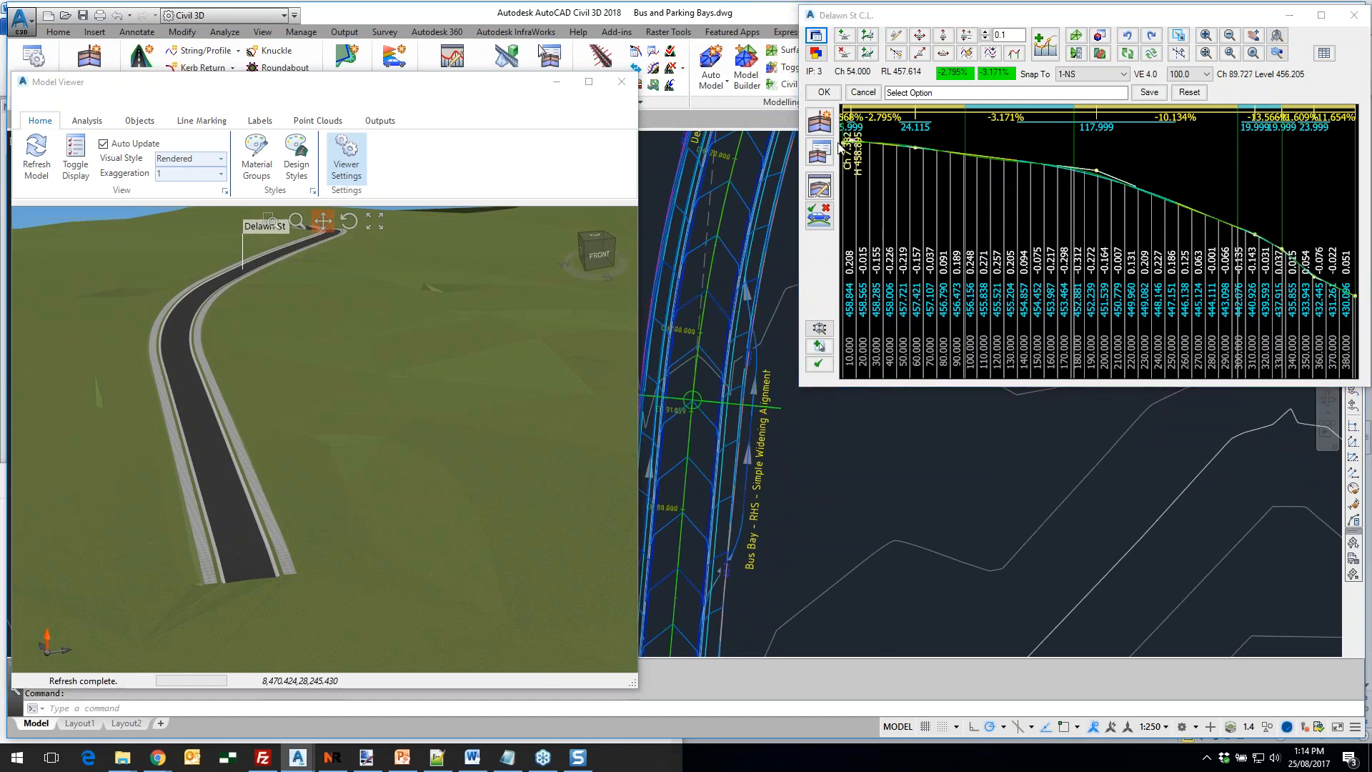
drag(791, 20, 821, 405)
drag(1161, 594, 1371, 685)
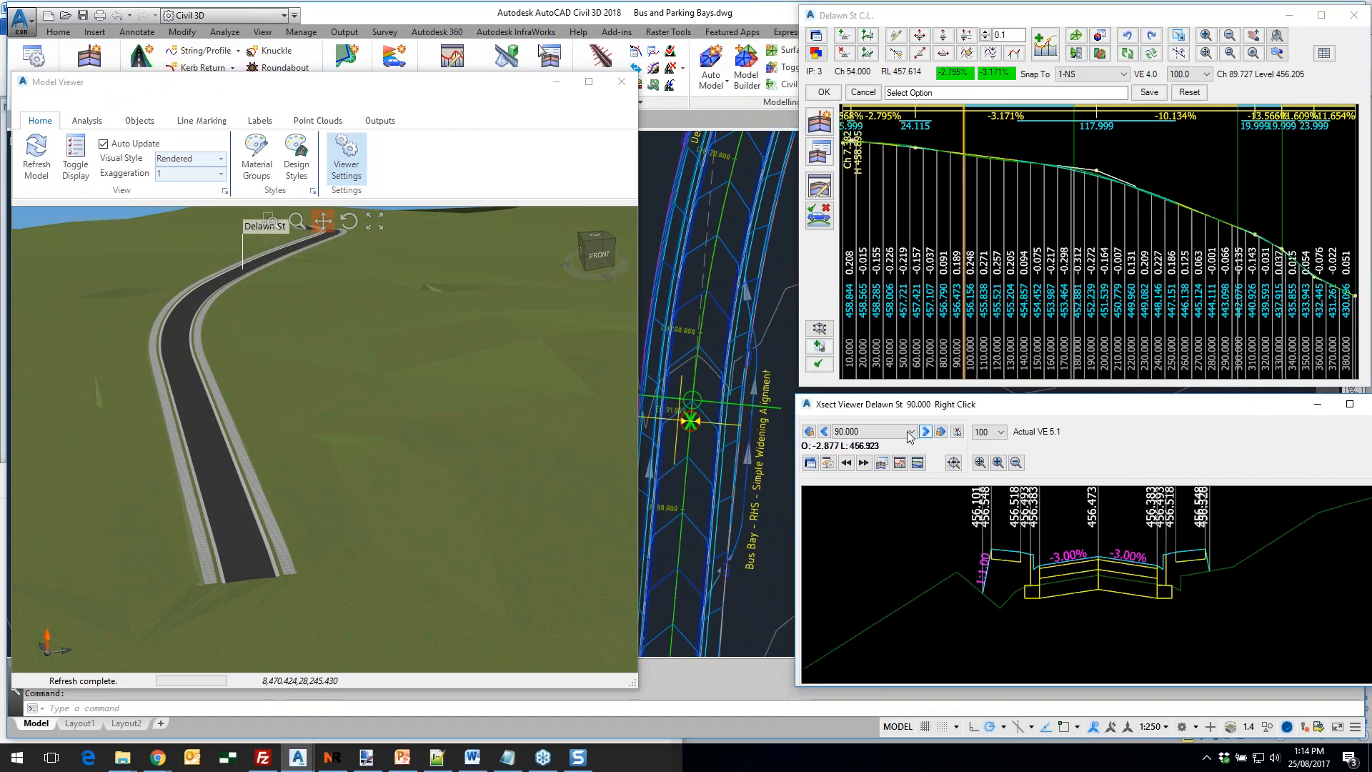
click(810, 464)
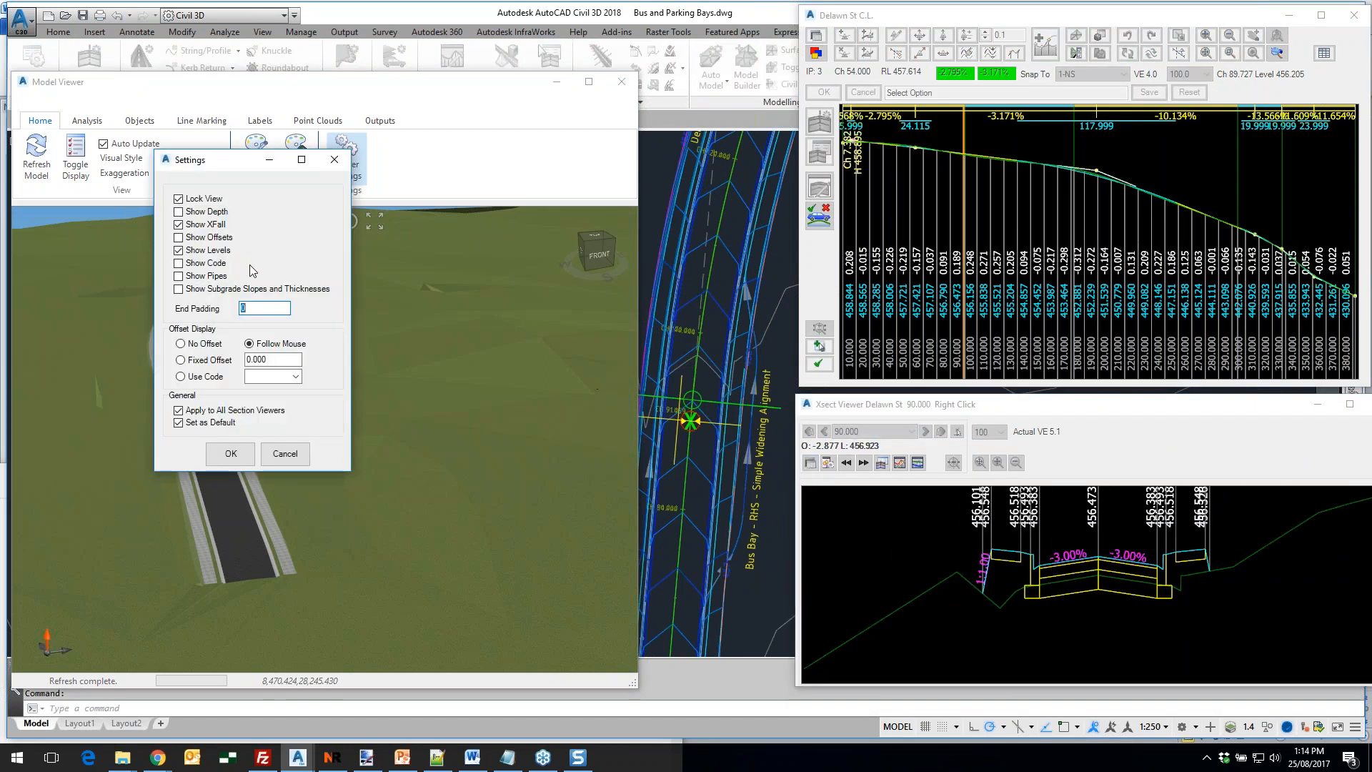
click(230, 454)
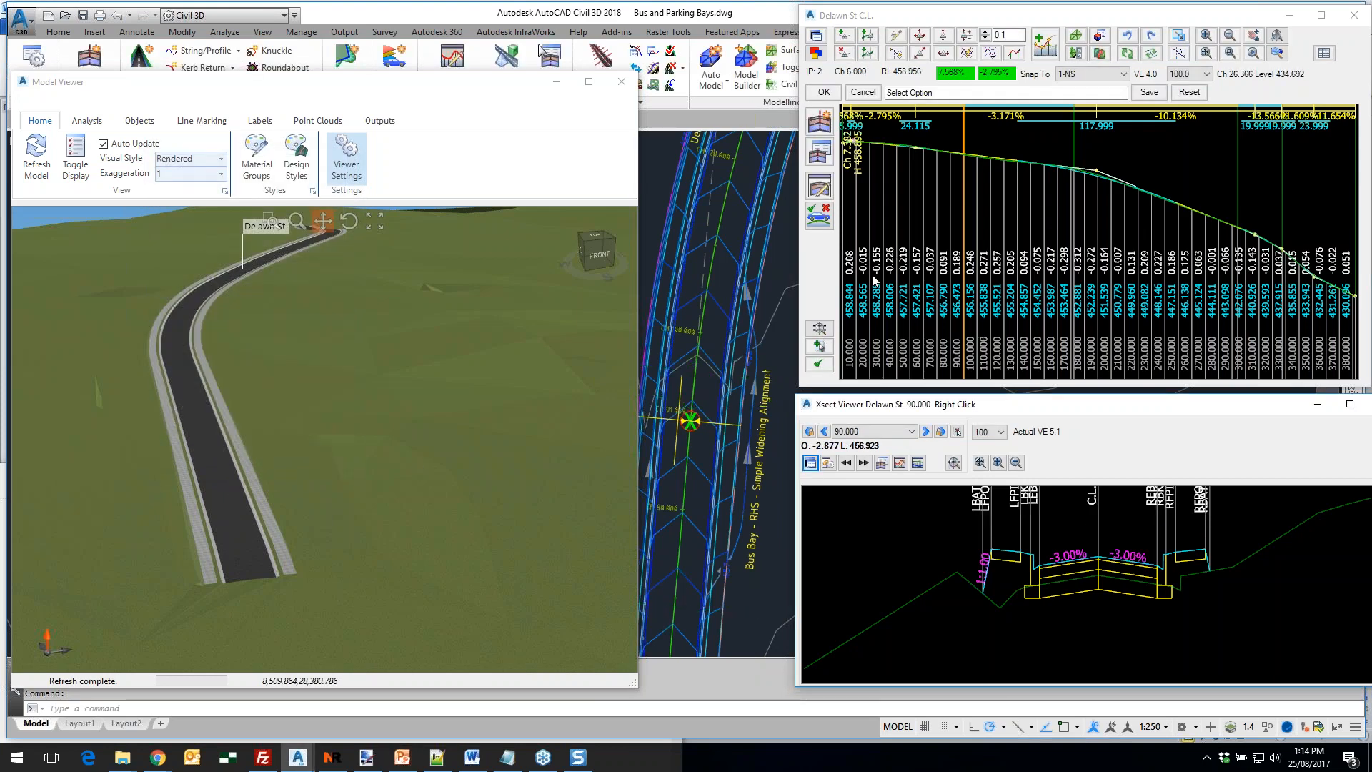
Open the Delawn St design data, move the form clear of the cross section, and start a Set Code Offset to Alignment variation
click(819, 154)
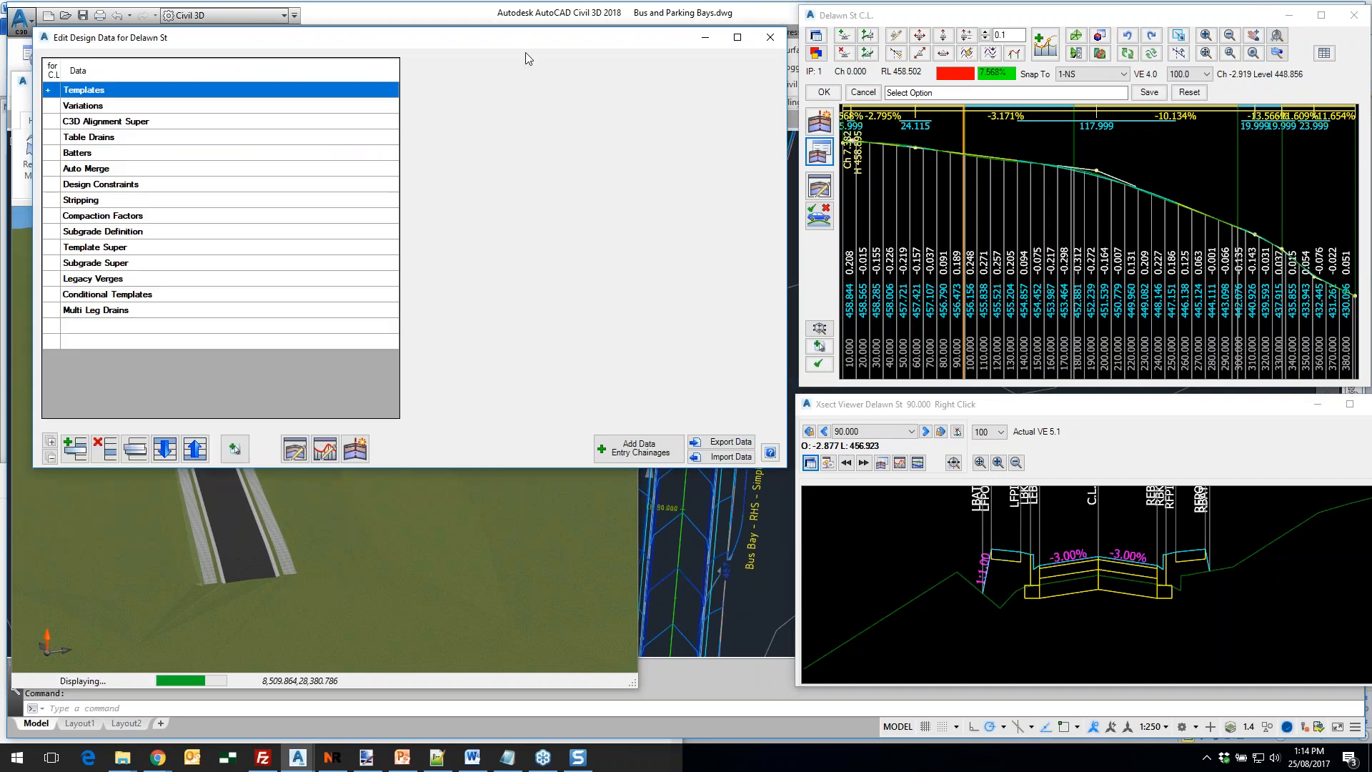
drag(342, 39, 943, 26)
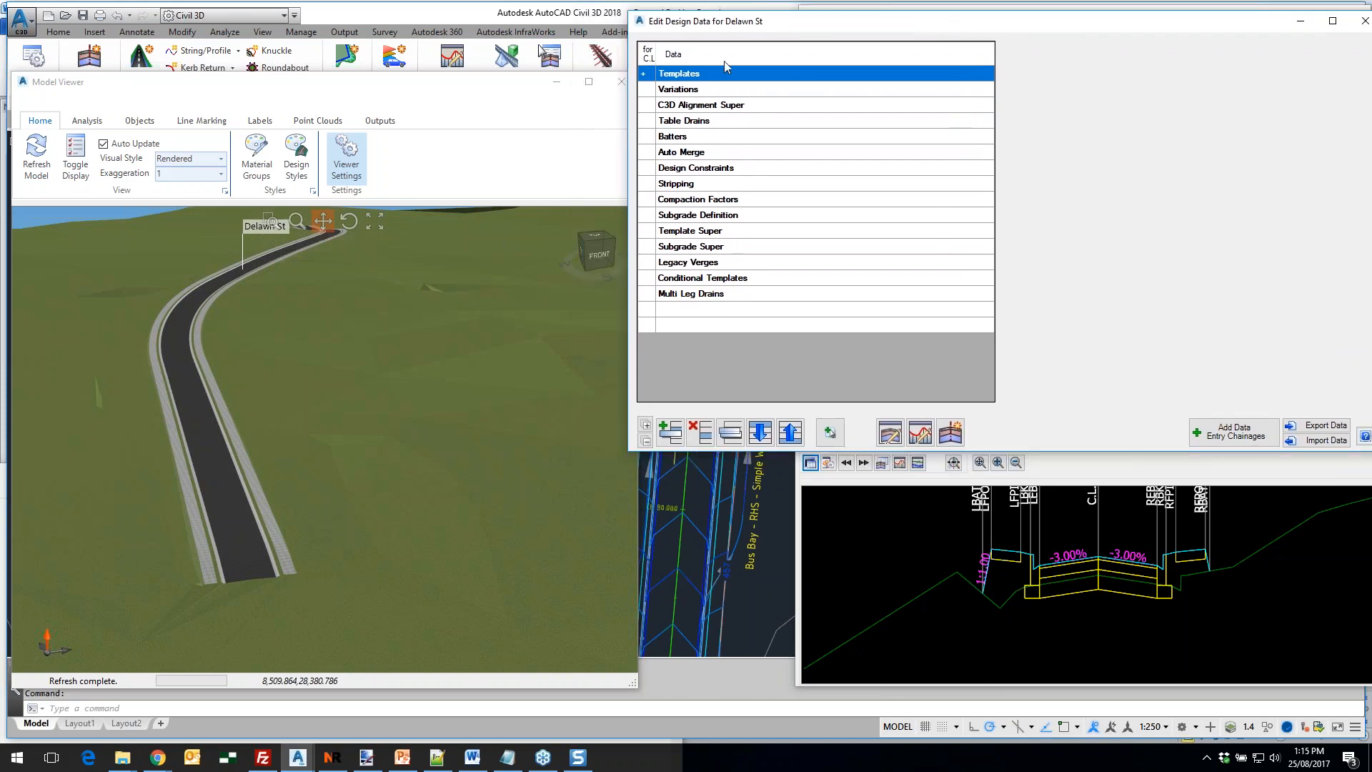
click(645, 74)
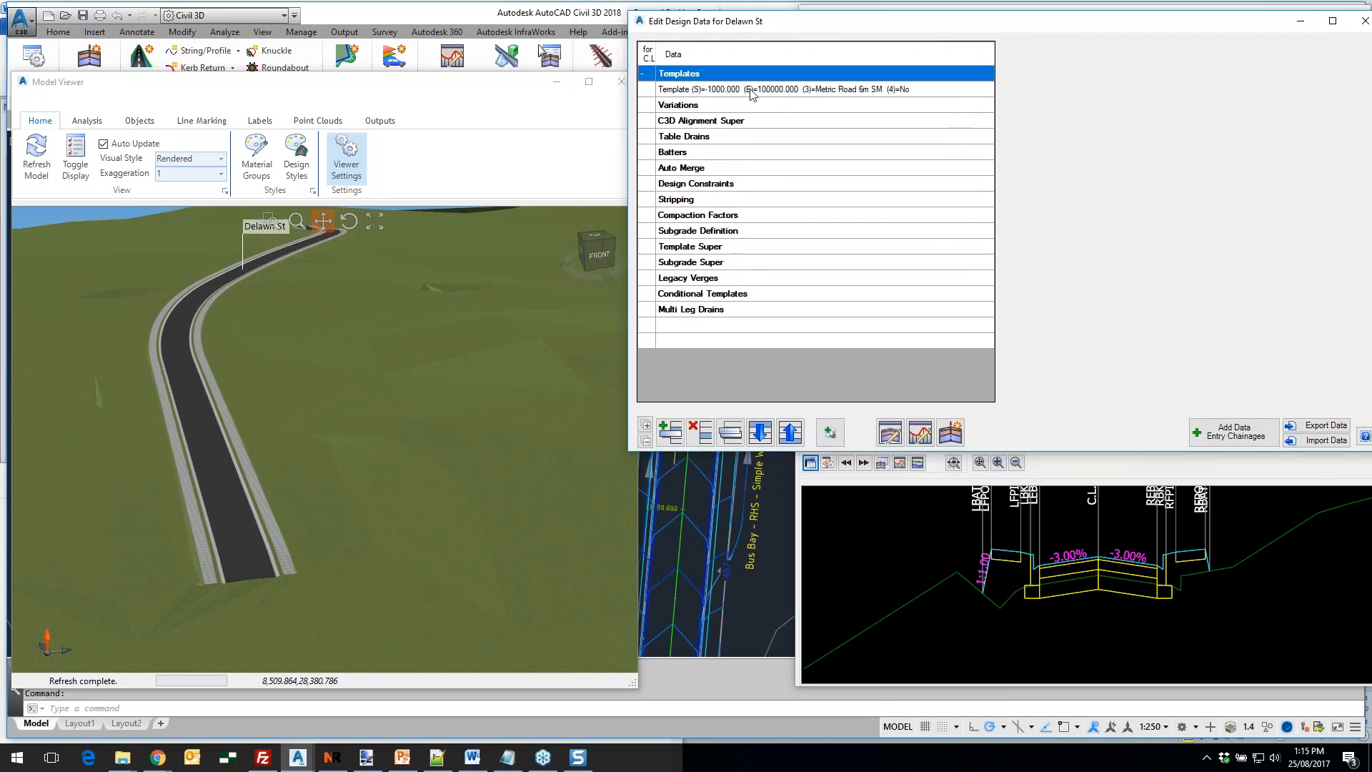
click(686, 106)
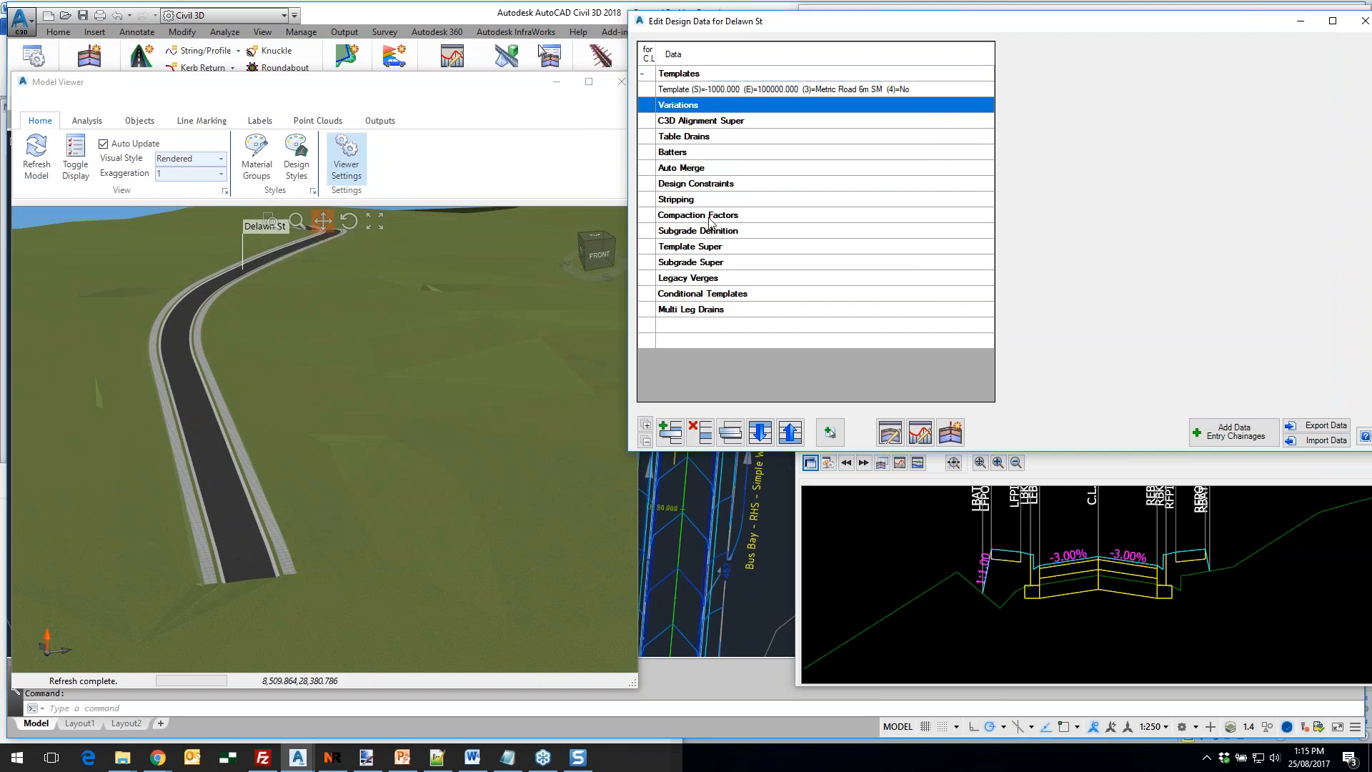
click(670, 432)
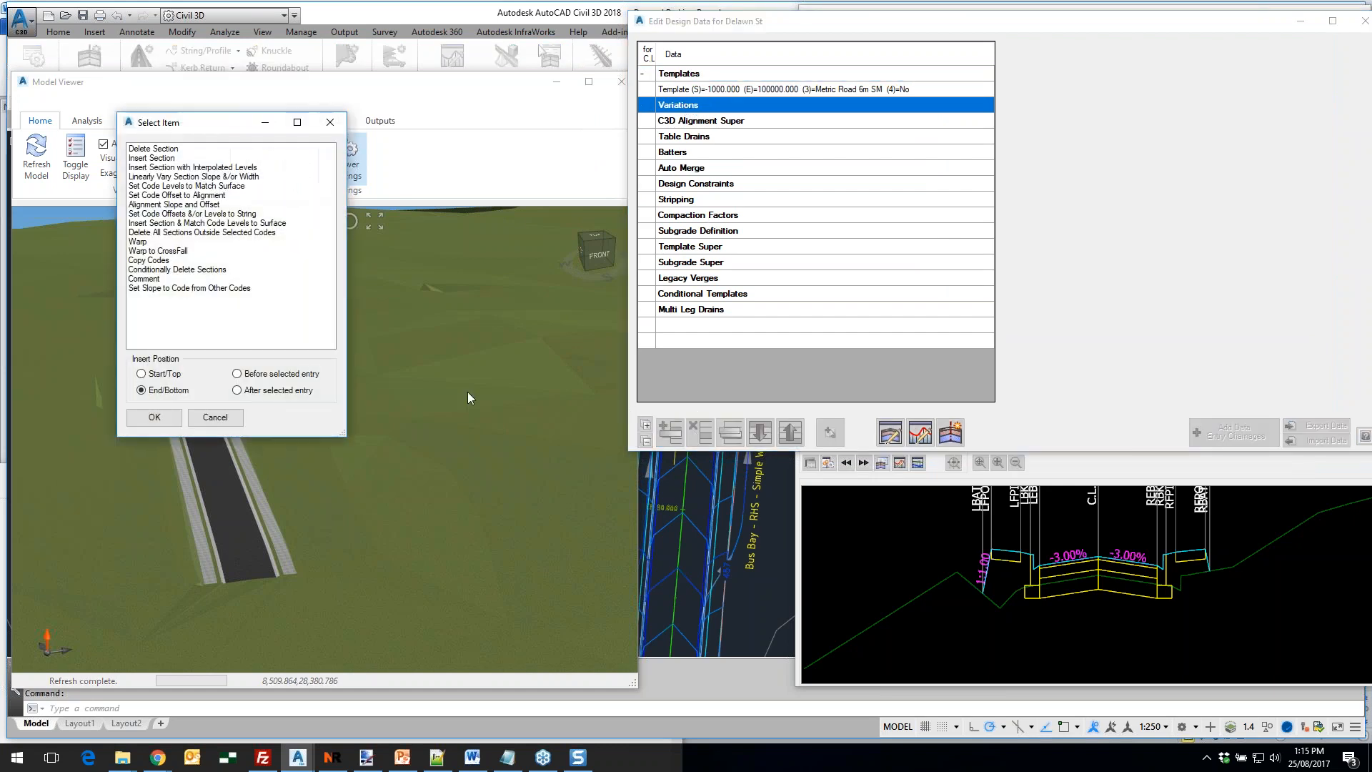
click(179, 198)
click(155, 417)
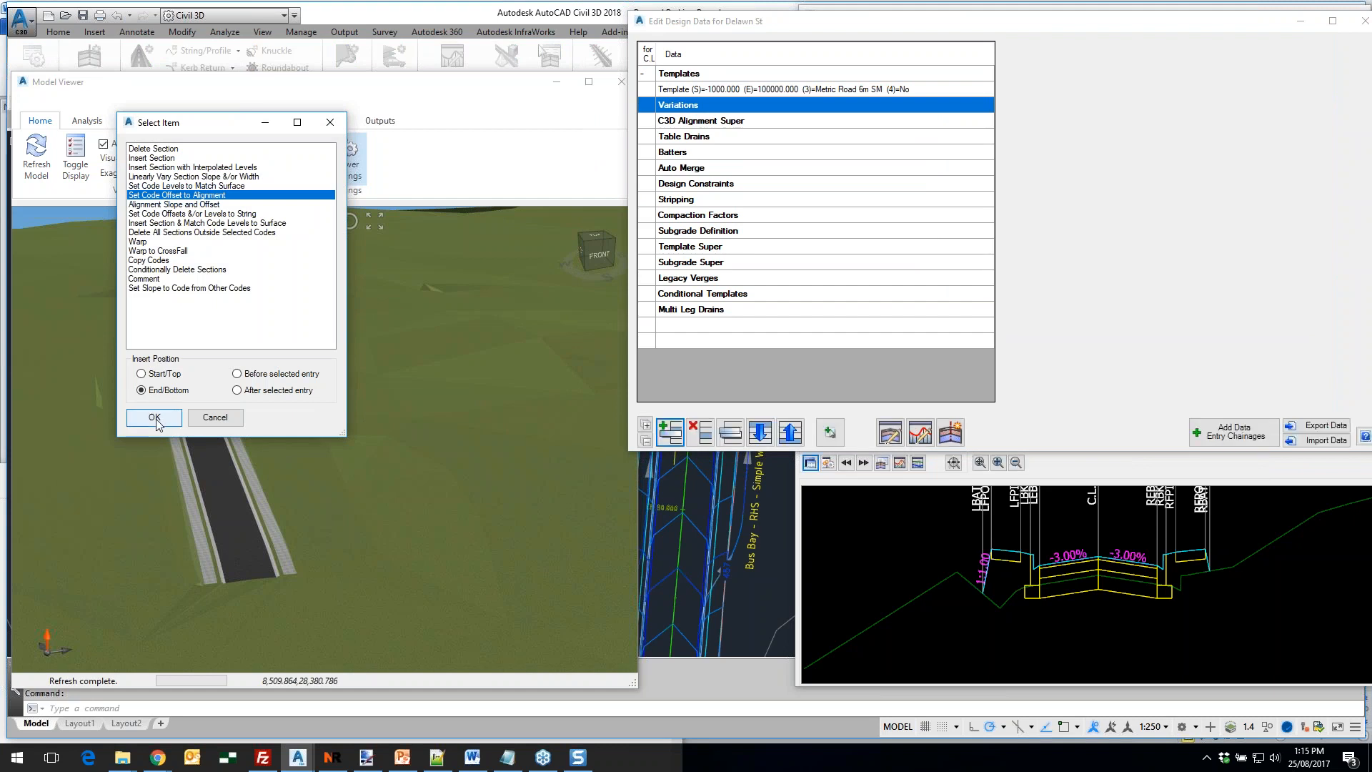
Add the variation for code REB, chainage 0 to 1000, using Change Offset and Level and the Bus Bay - RHS - Simple Widening Alignment
click(1262, 87)
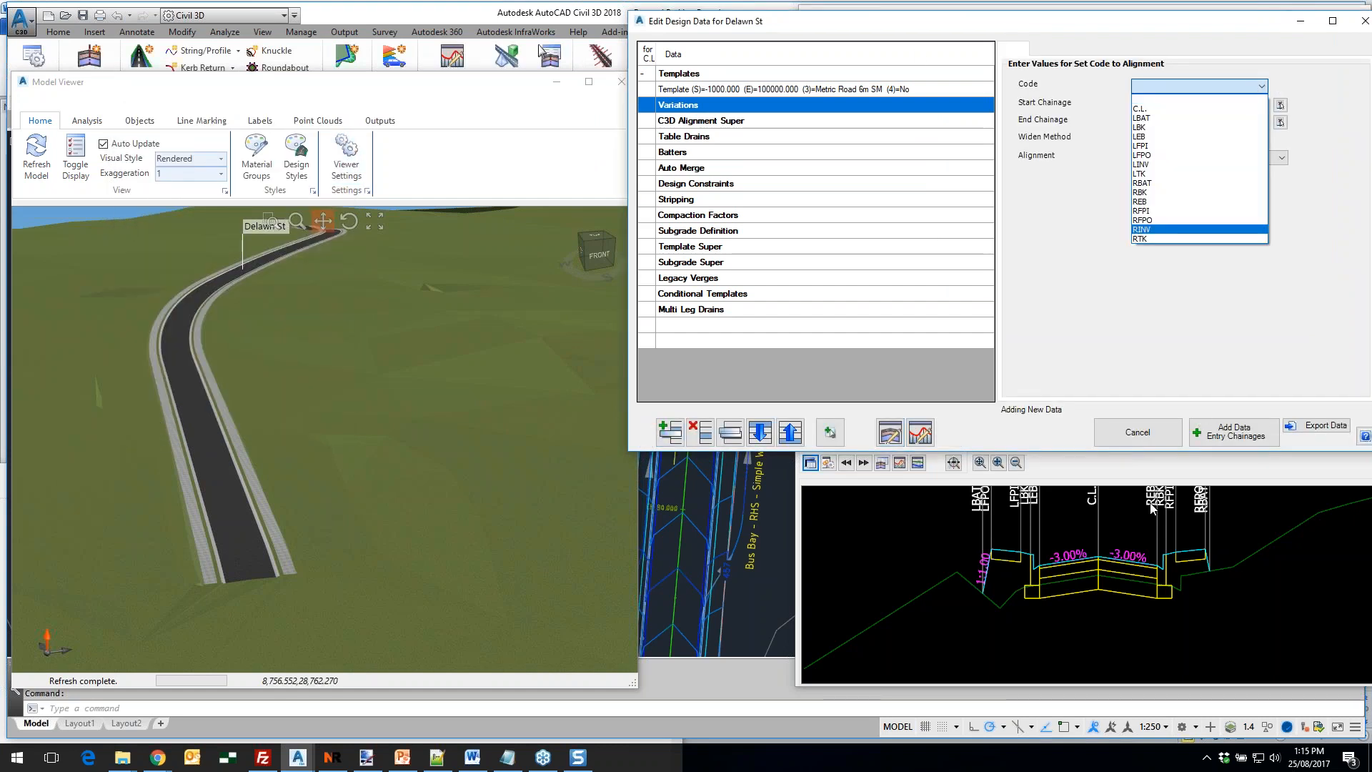
click(1144, 201)
click(1162, 107)
text(0)
click(1164, 123)
text(1)
click(1198, 139)
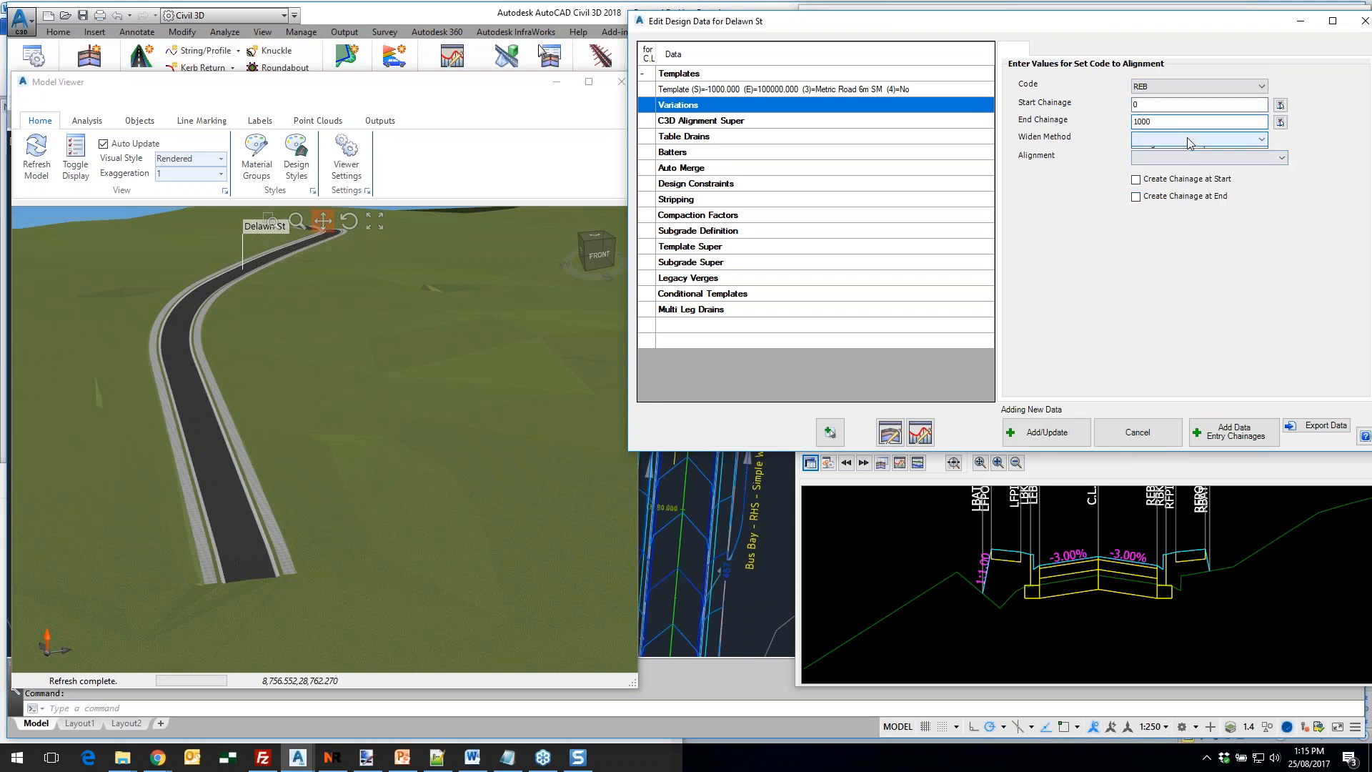
click(1180, 153)
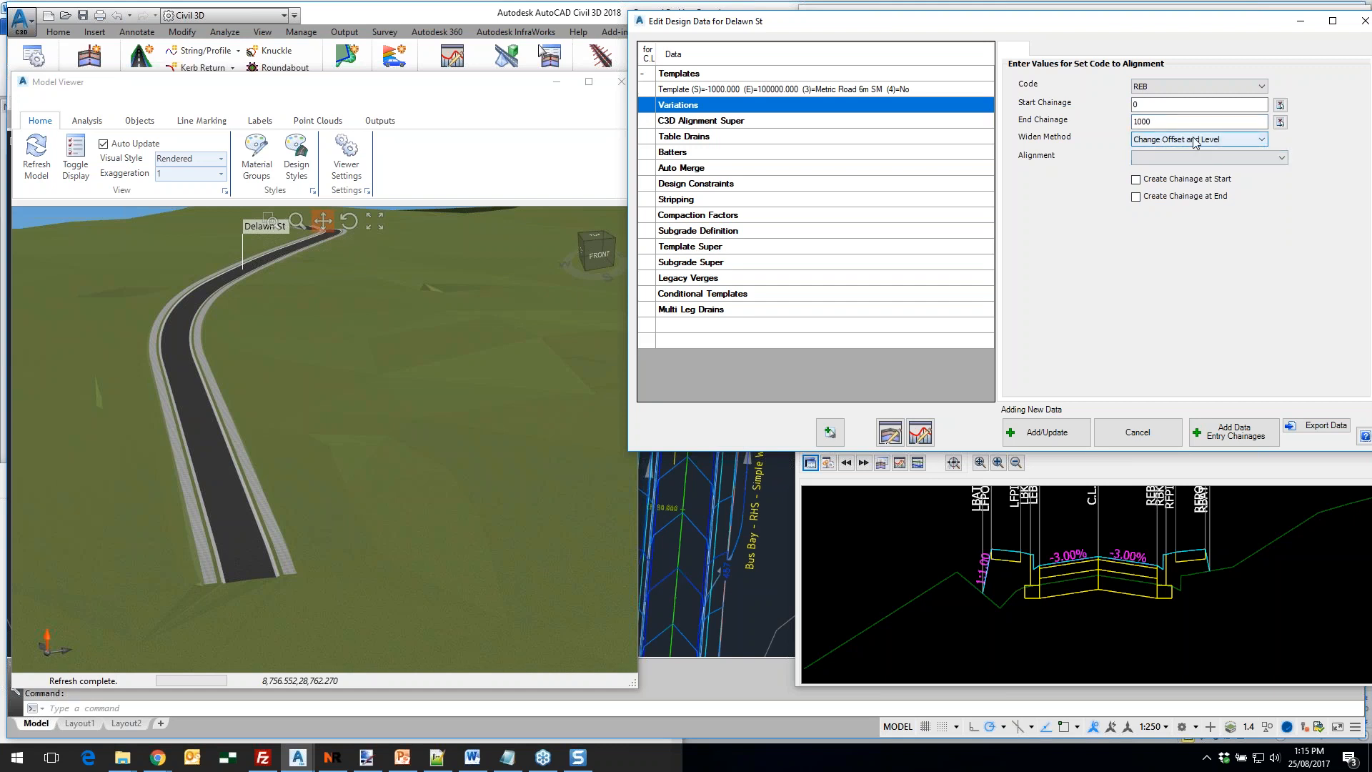
click(1186, 159)
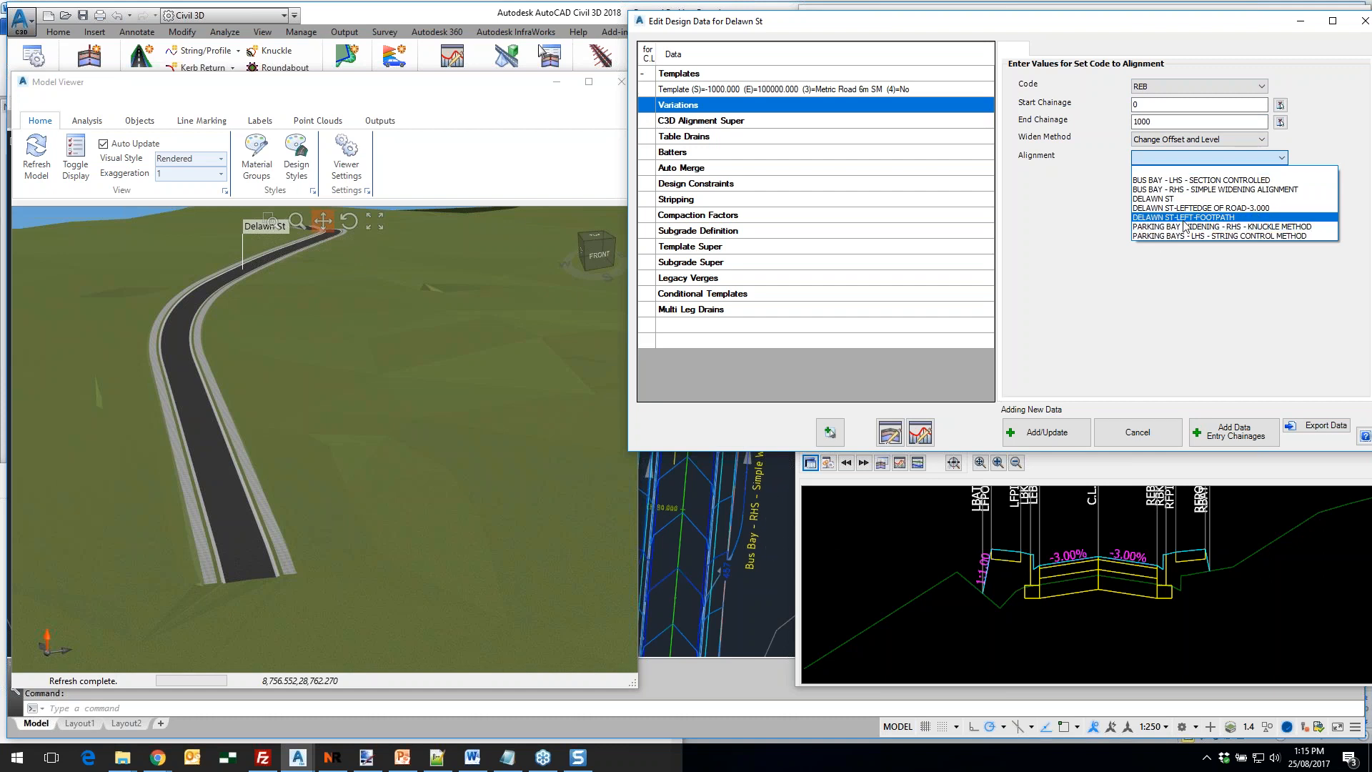
click(1190, 189)
click(1045, 434)
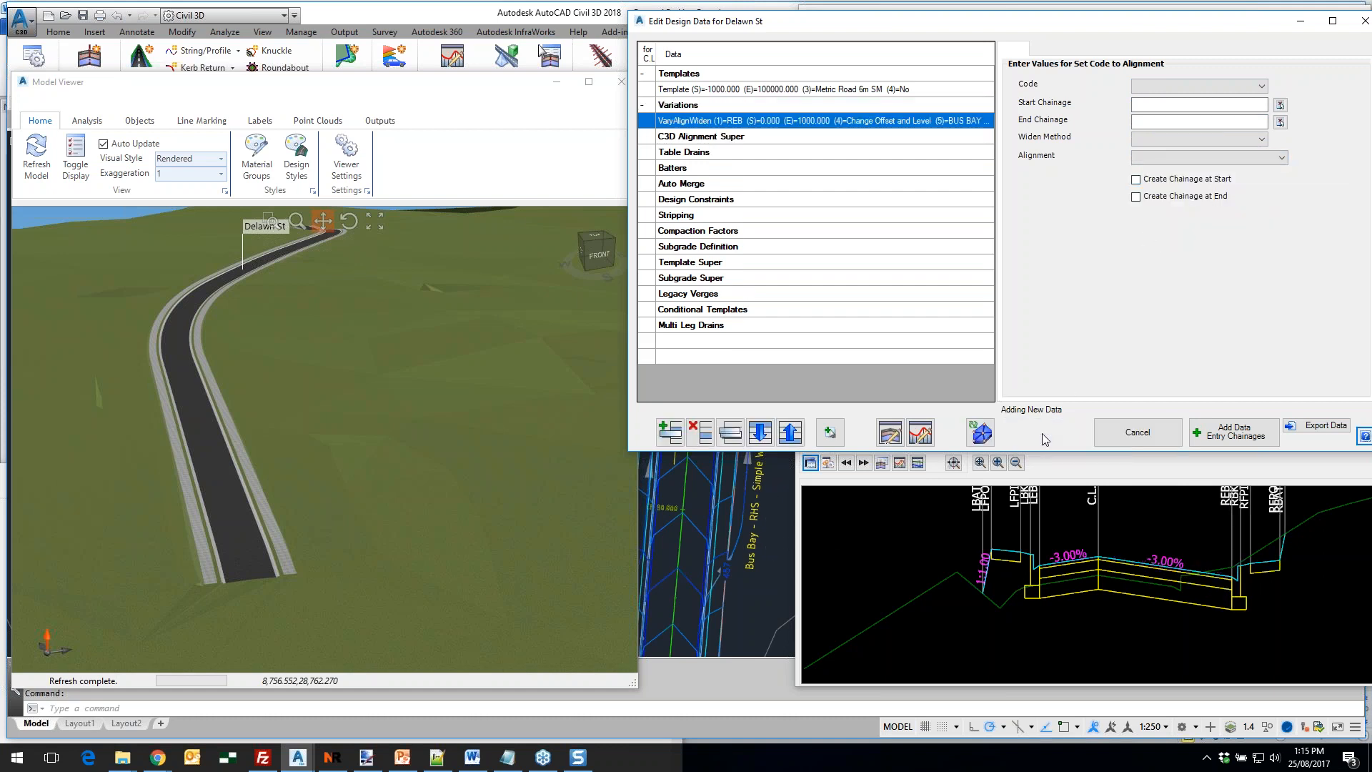
Close the design data form and step the Delawn St cross-section viewer forward to chainage 108
click(1140, 562)
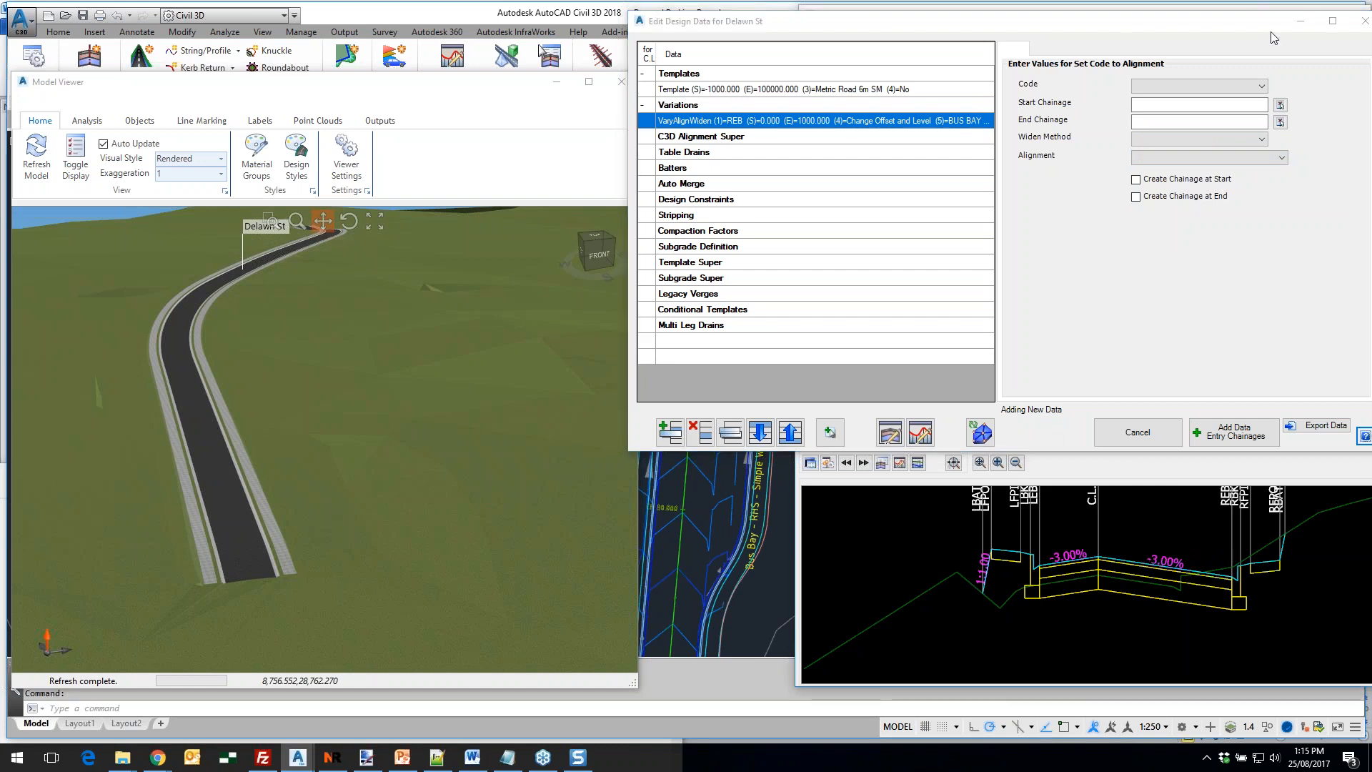
click(1364, 20)
click(925, 431)
click(925, 432)
click(925, 432)
click(925, 432)
click(925, 432)
click(925, 431)
click(926, 431)
click(926, 432)
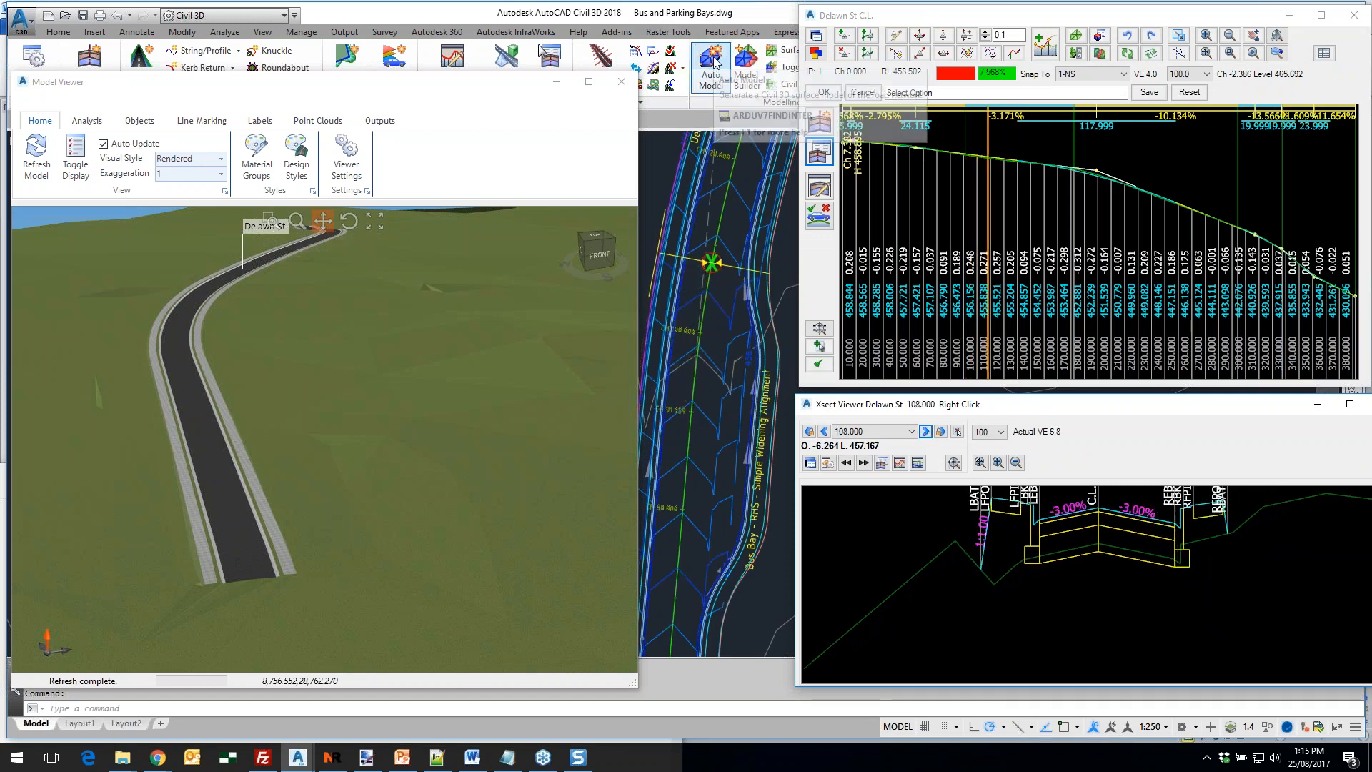
Run Auto Model, refresh the Model Viewer, and view the right-hand bus bay up close
click(713, 66)
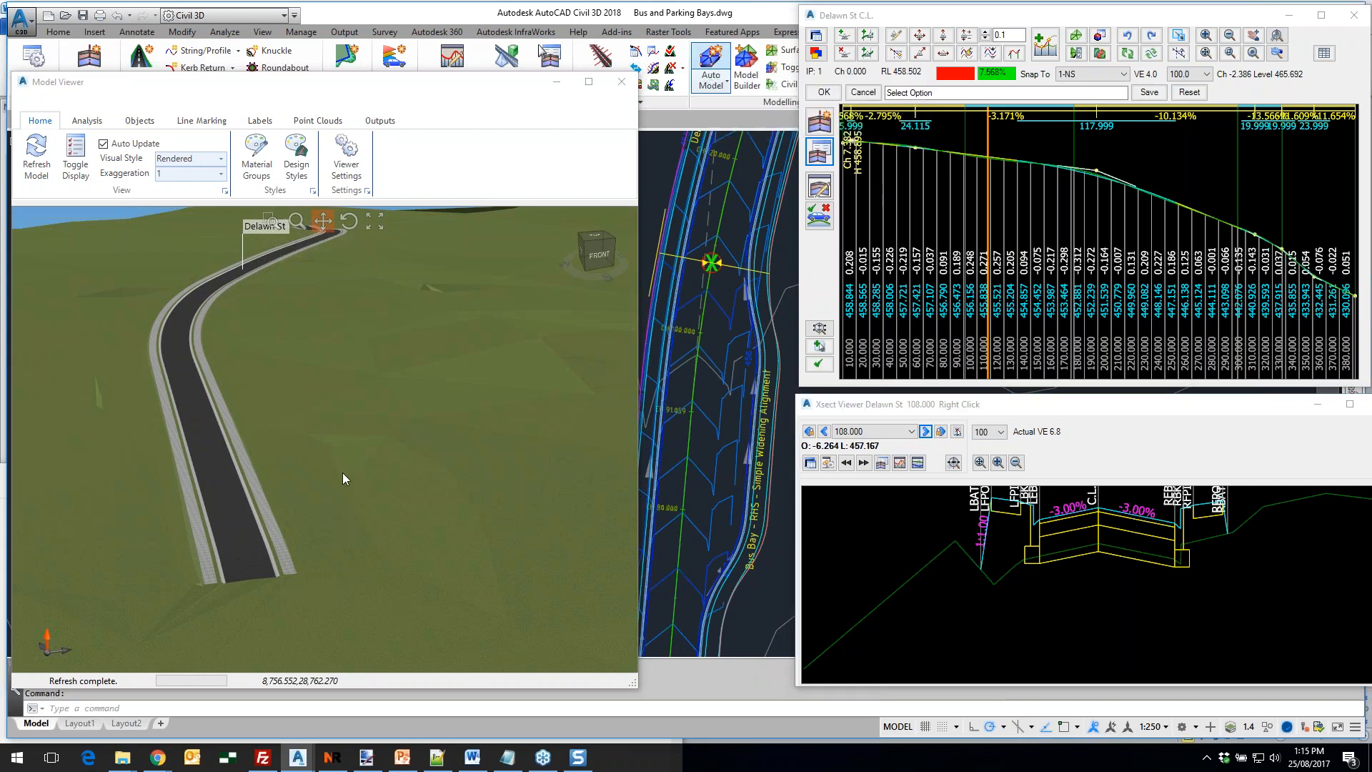
click(716, 64)
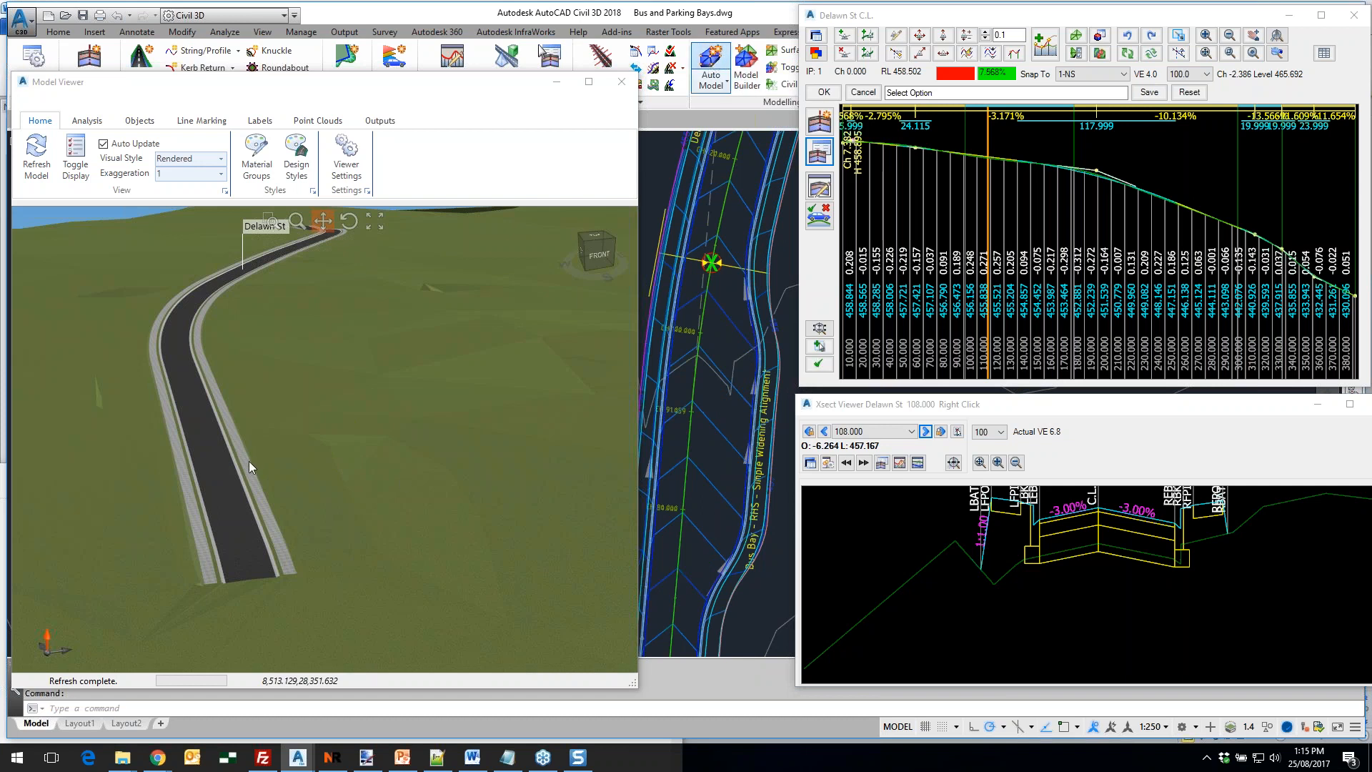
click(41, 169)
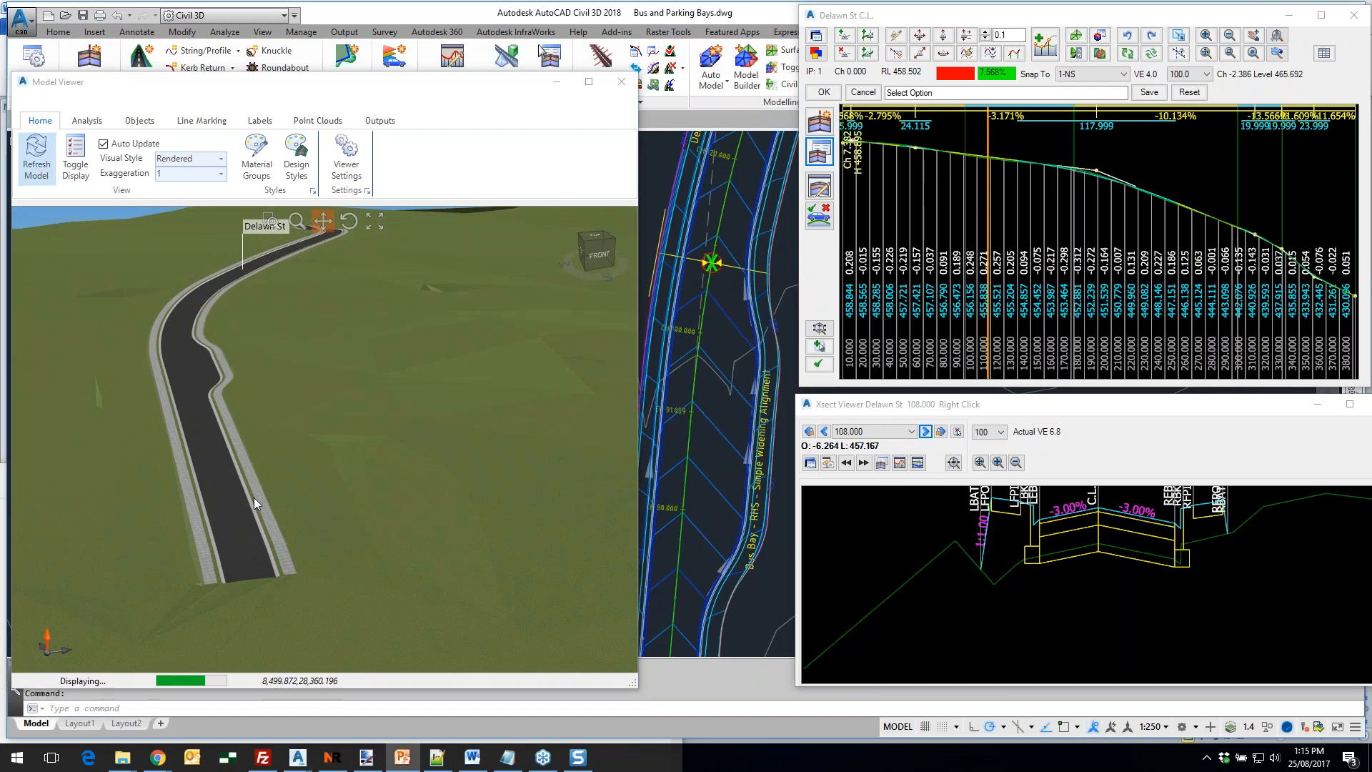
scroll(208, 368, up, 5)
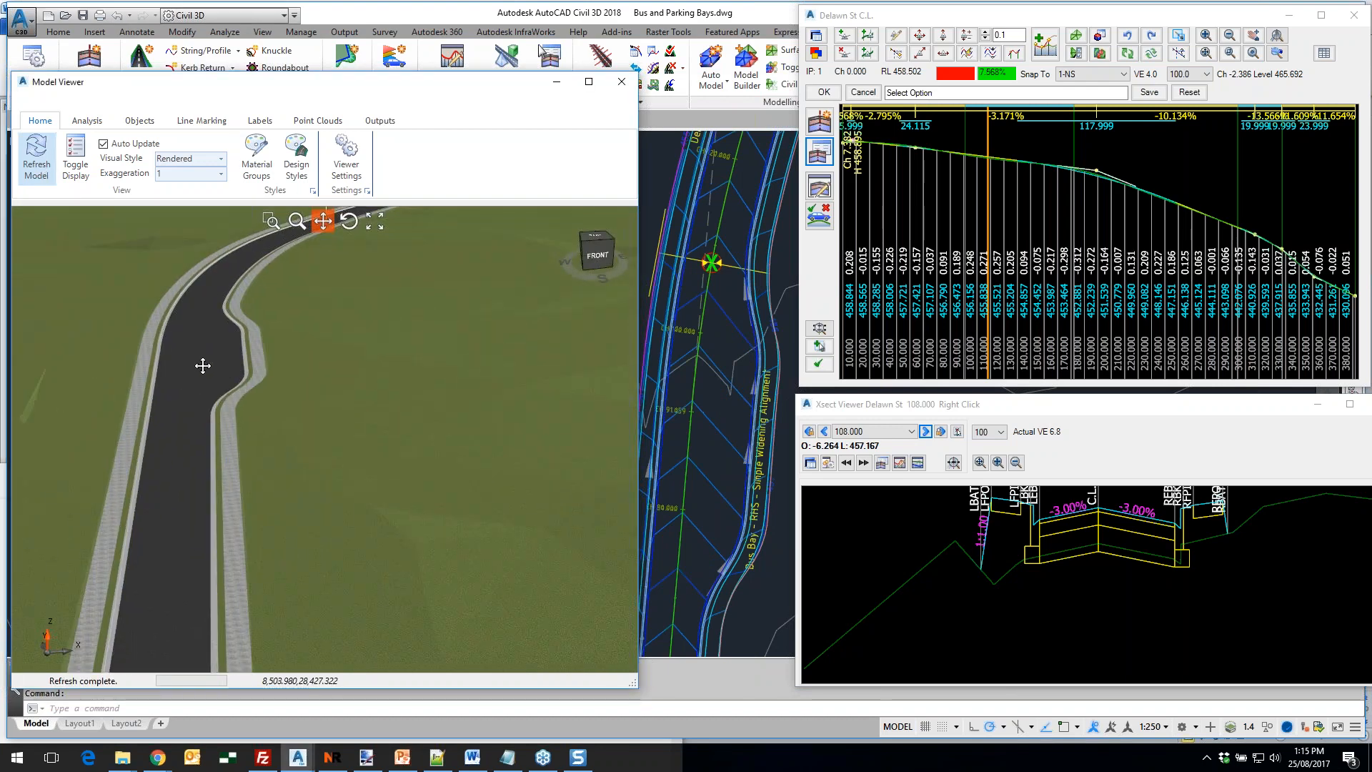
scroll(213, 371, up, 4)
middle_drag(215, 414, 346, 410)
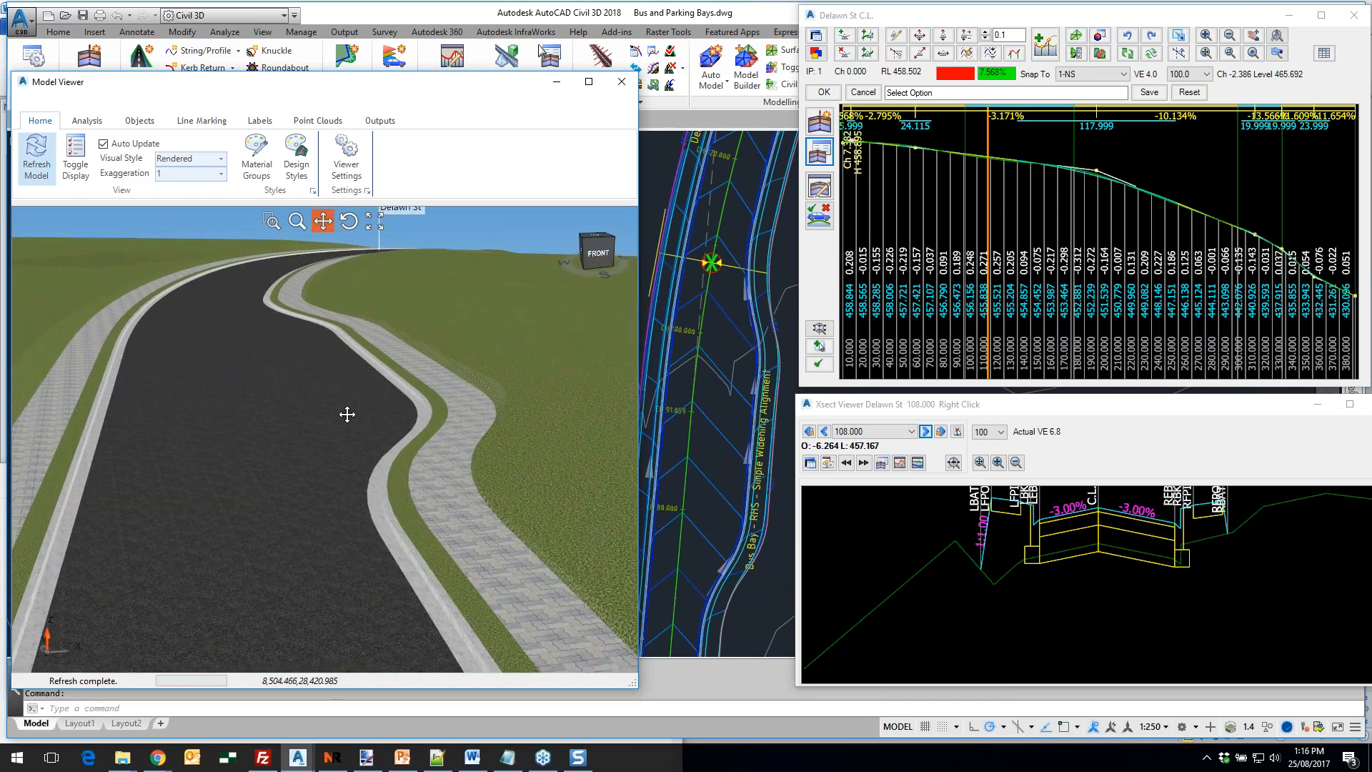
Check the bus bay triangulation in the Wireframe visual style, and return the model to Rendered
click(221, 158)
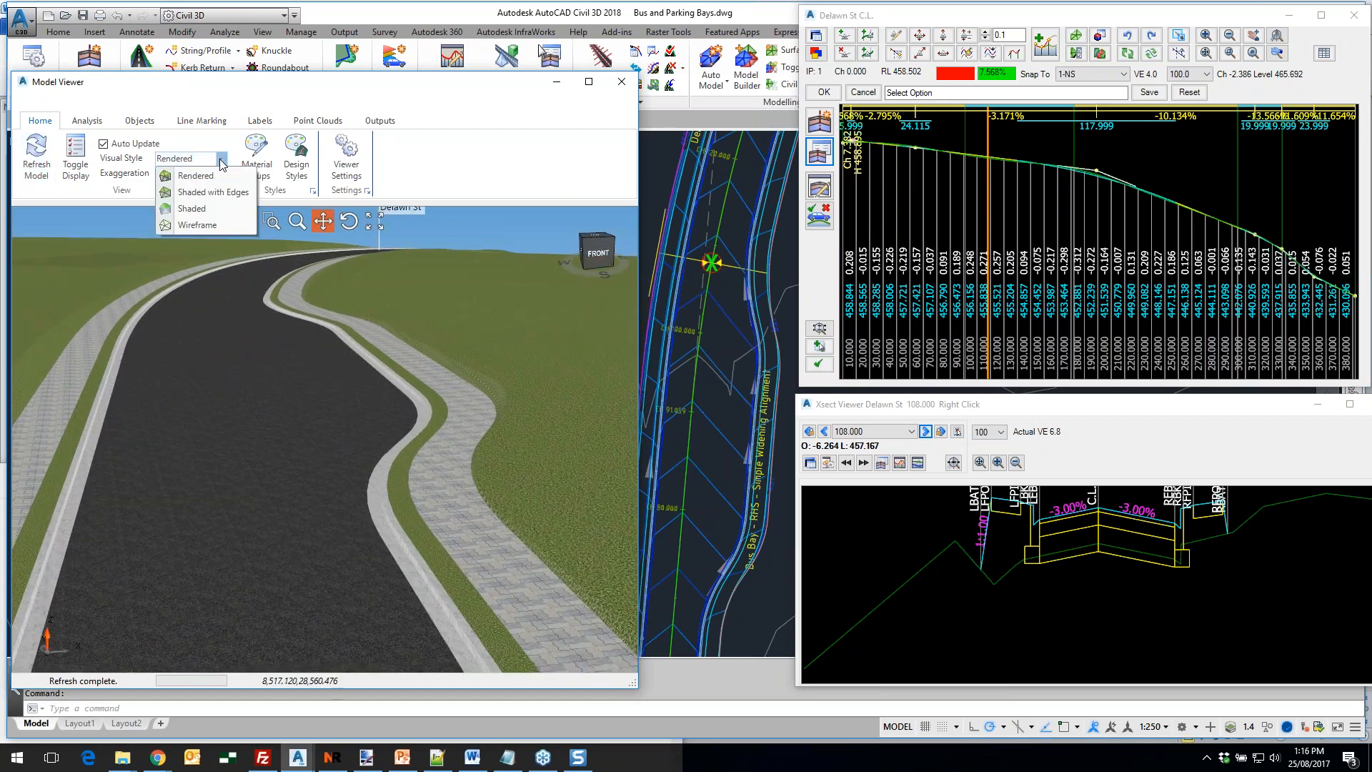
click(197, 226)
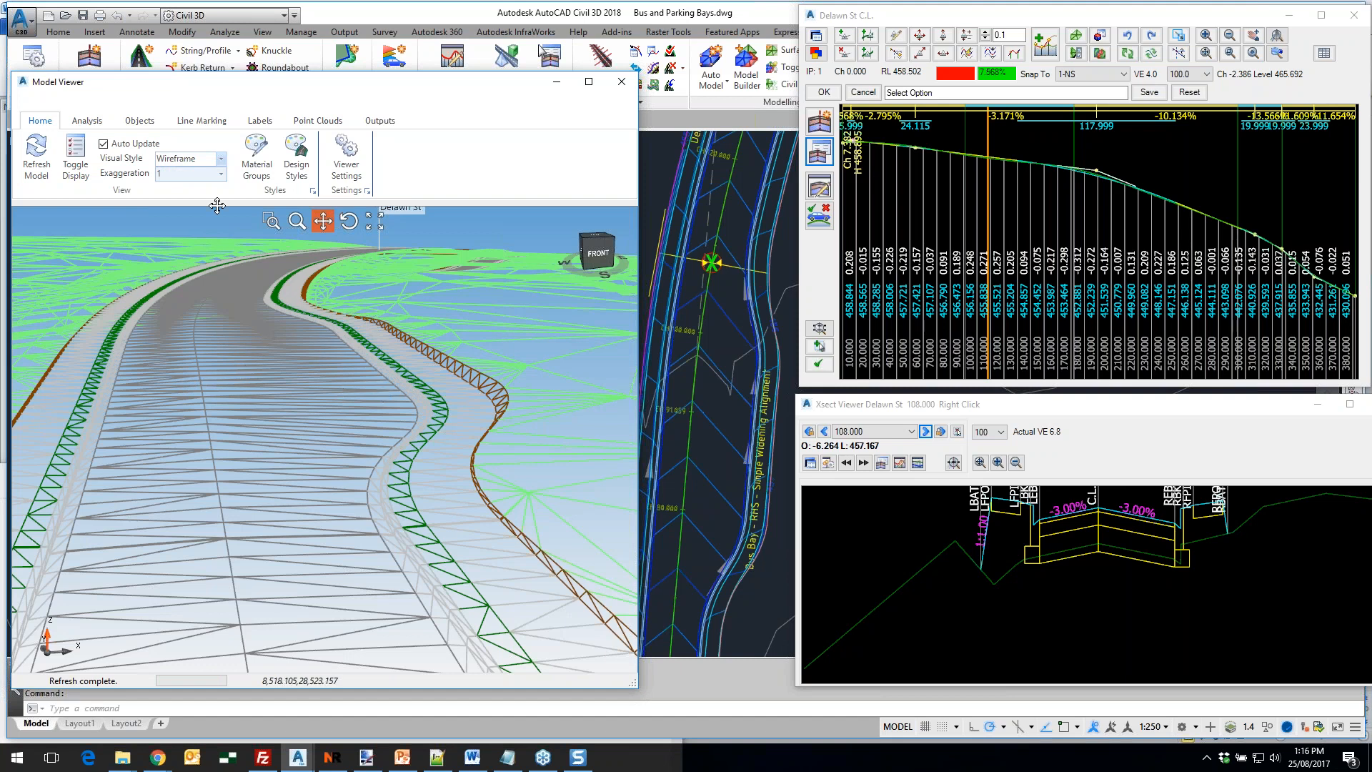
click(191, 159)
click(194, 176)
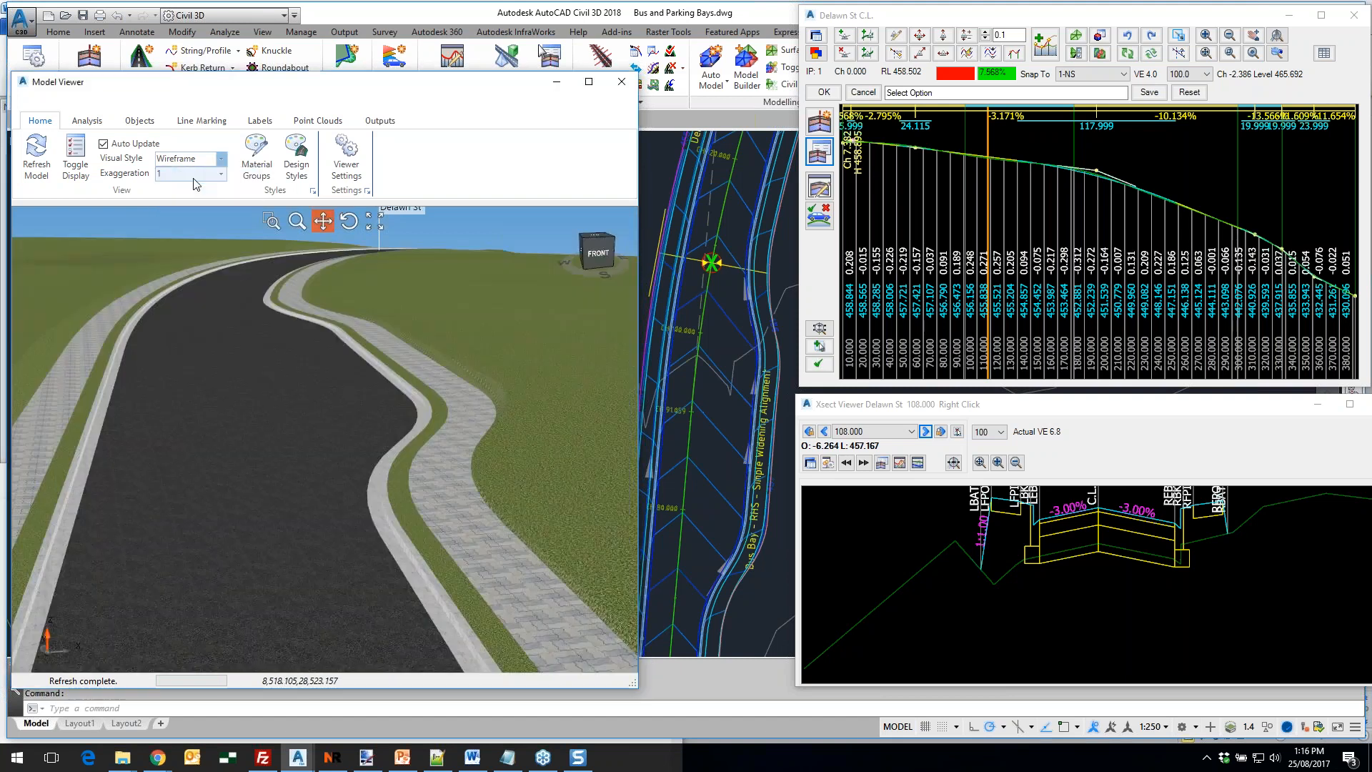
Narrow the Model Viewer window to expose more of the plan, and view the road leading up to the bus bay
drag(640, 329, 501, 331)
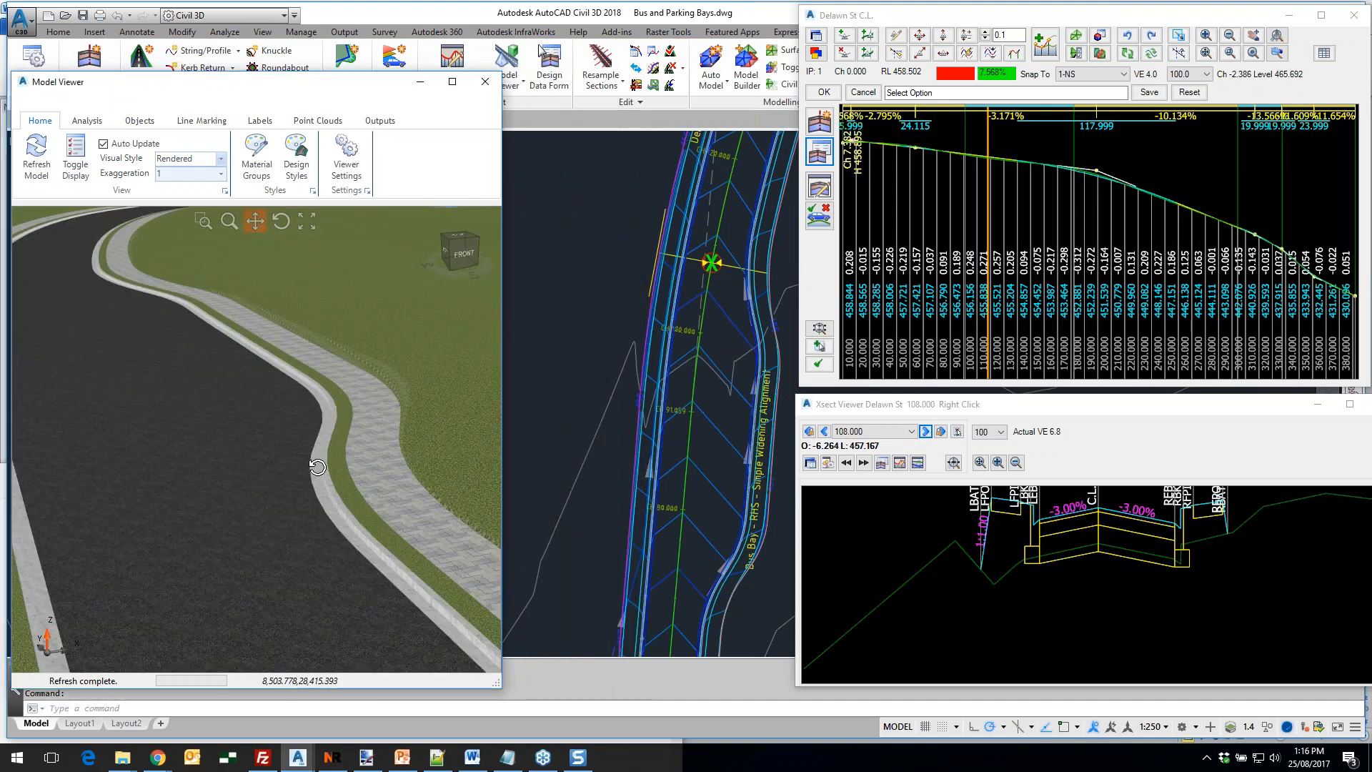
scroll(294, 469, down, 4)
drag(260, 512, 251, 325)
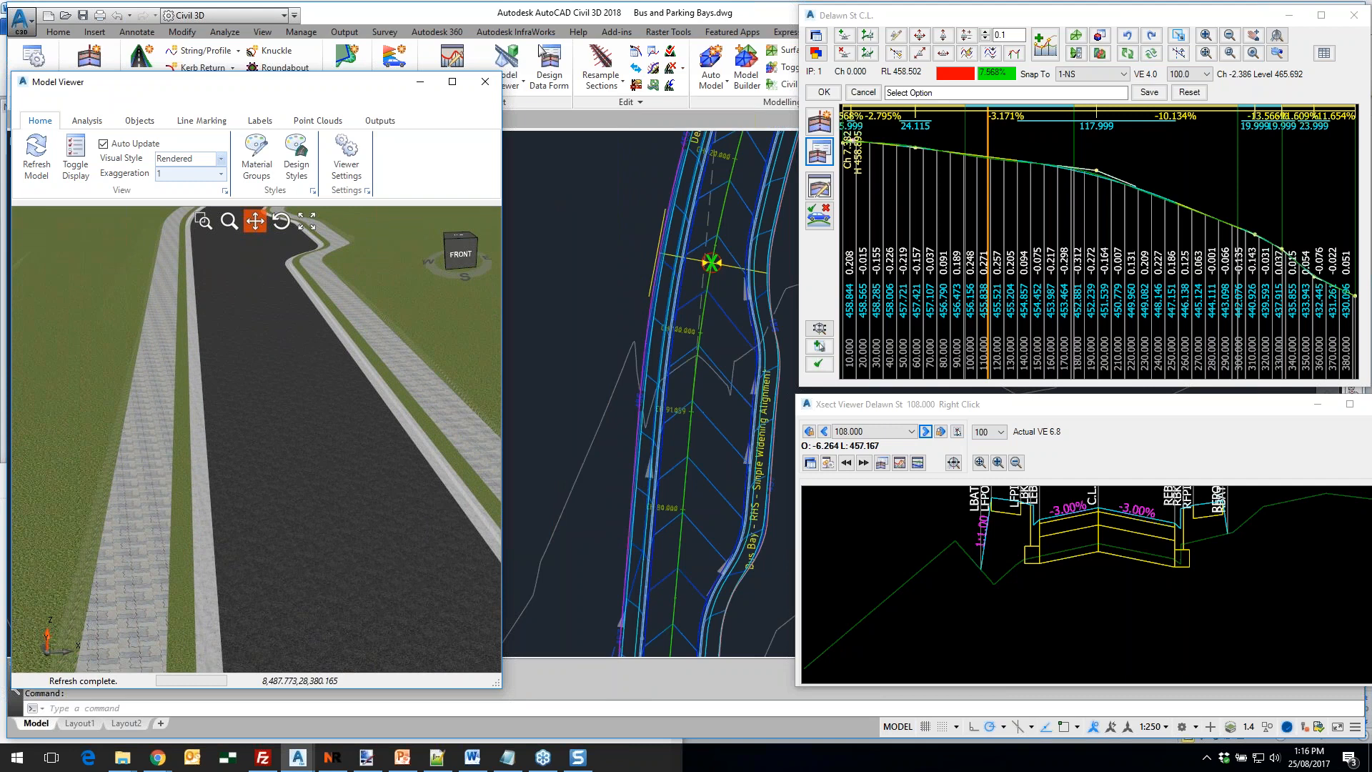
Switch to PowerPoint, show the Bay Option 2 slide on inserting codes and changing template, and return to Civil 3D
key(alt+Tab)
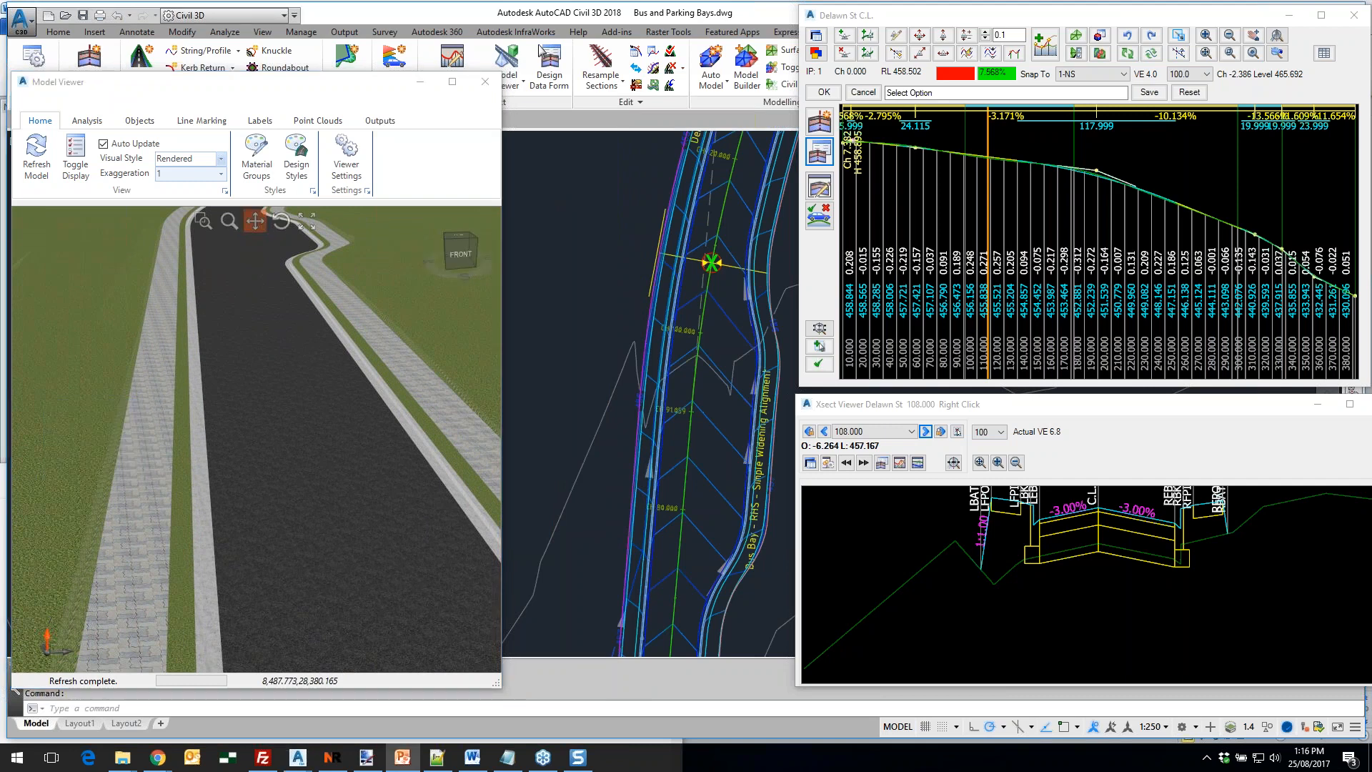
key(shift+F5)
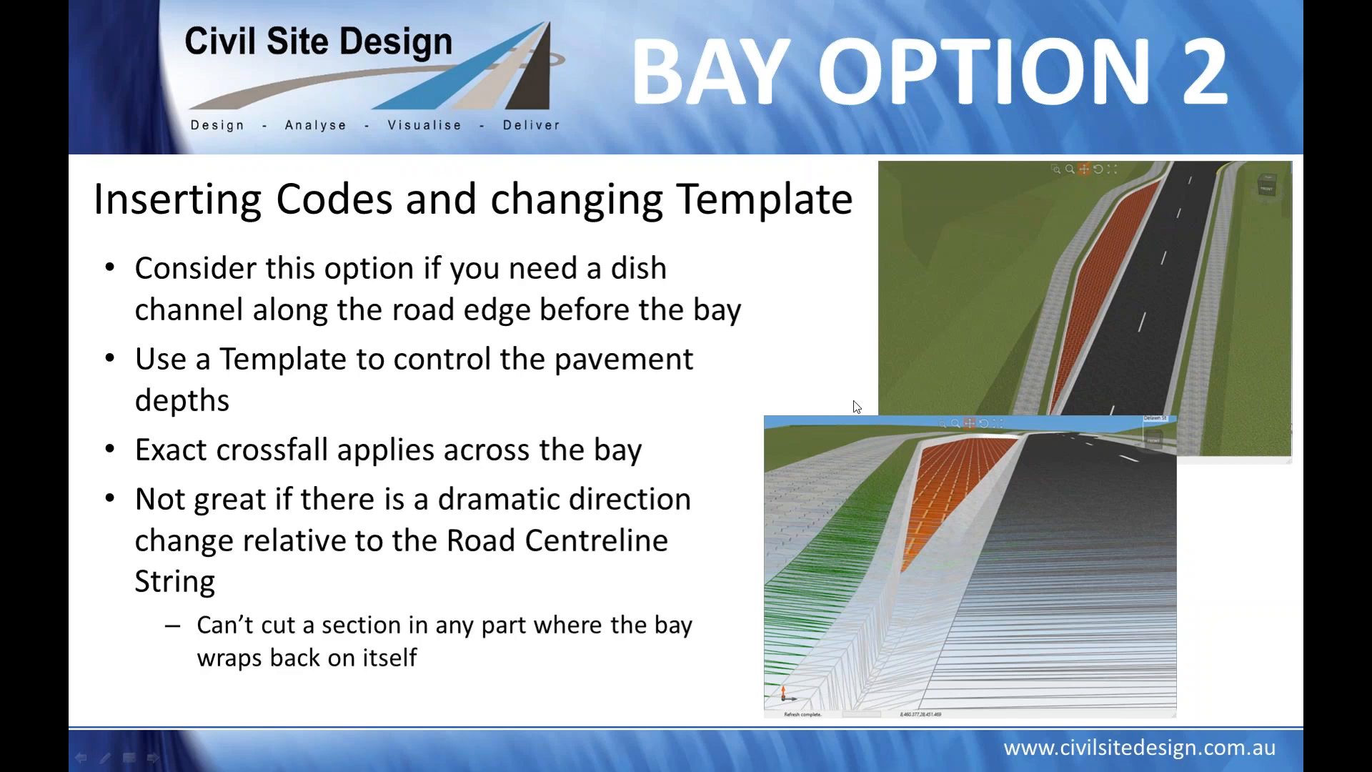
key(Escape)
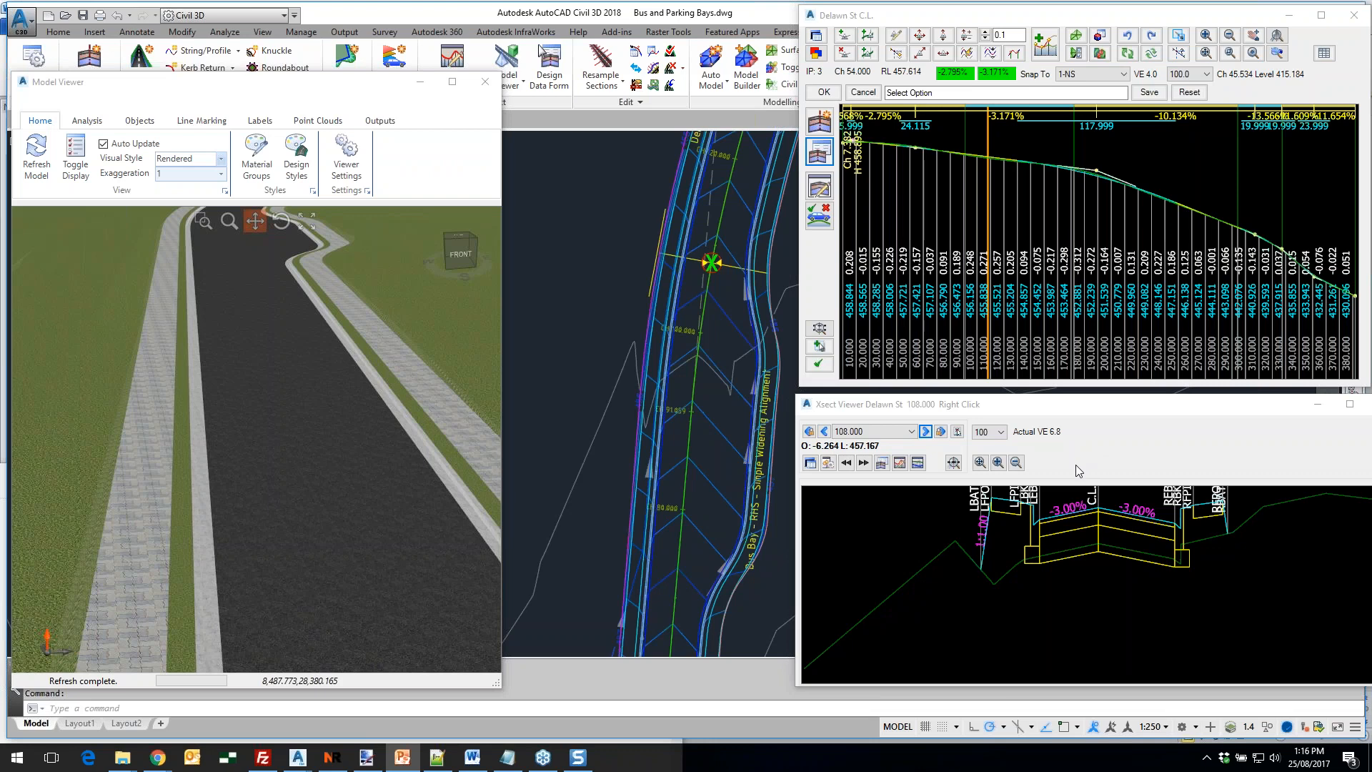
Examine the Bus Bay - LHS - Section Controlled alignment in plan around chainages 20 to 60, briefly highlighting it
scroll(682, 457, down, 3)
scroll(663, 433, up, 5)
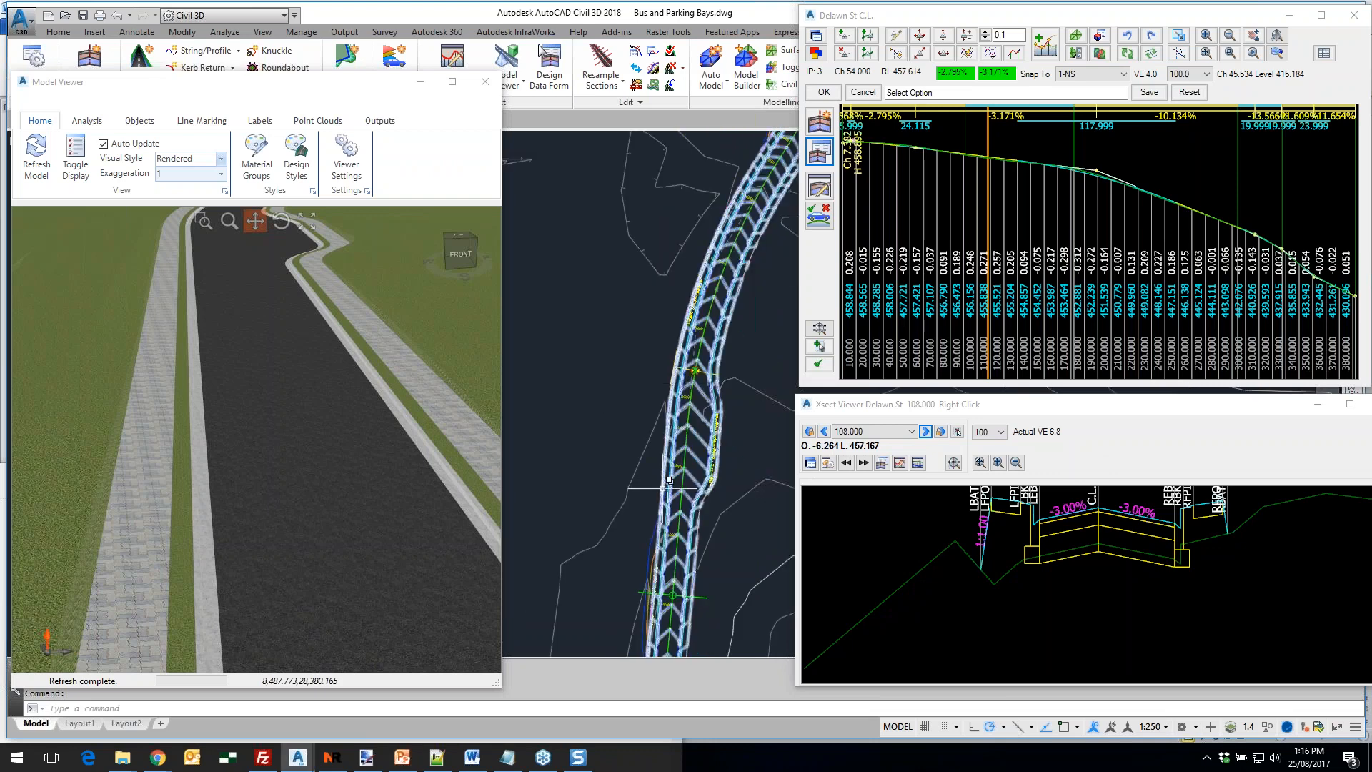
middle_drag(663, 433, 649, 411)
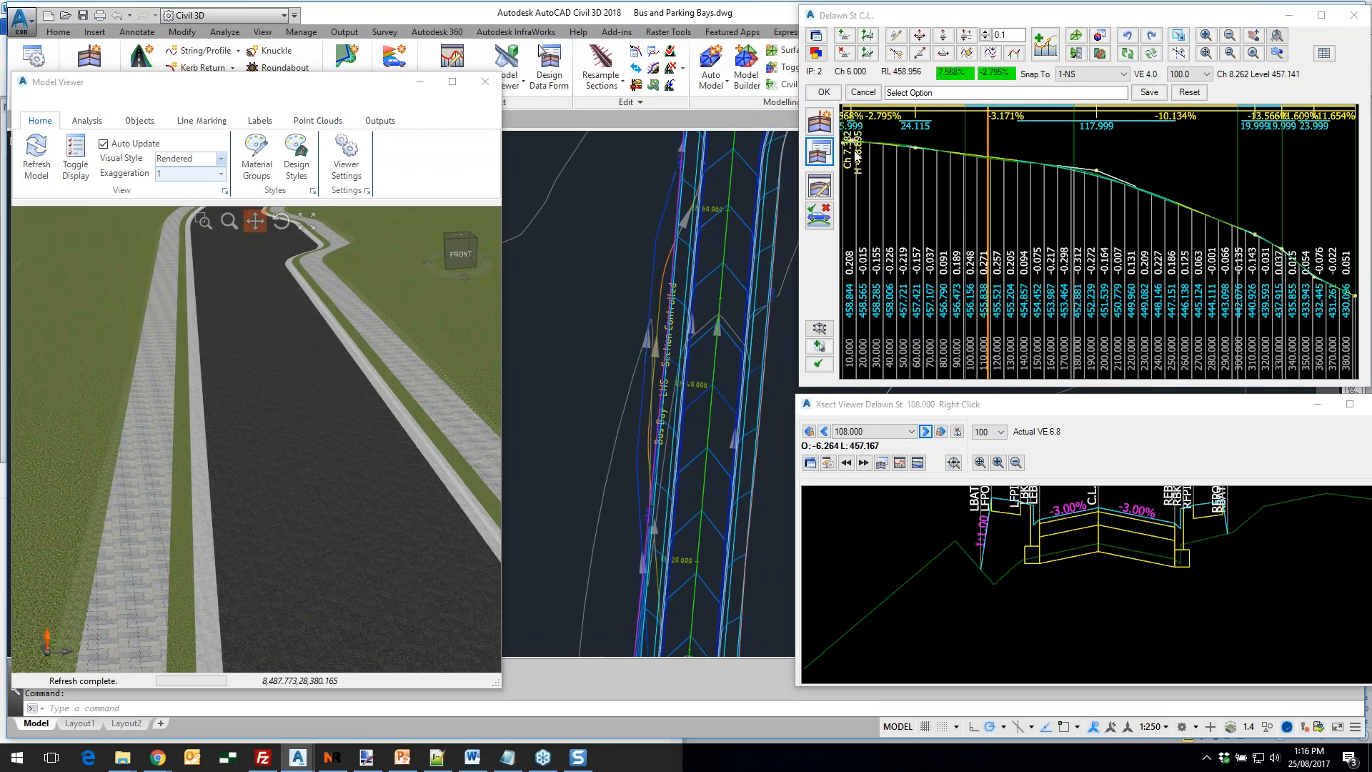
scroll(663, 414, up, 4)
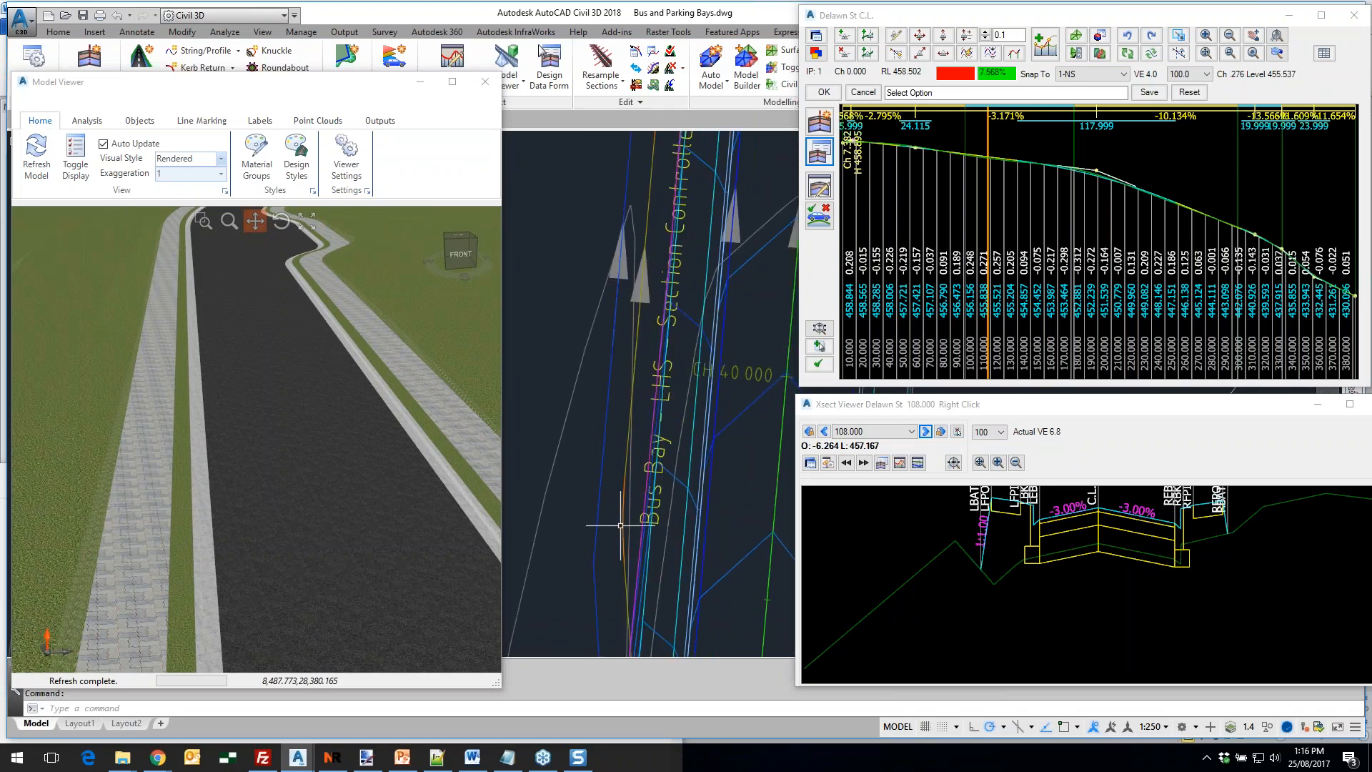
click(627, 464)
scroll(631, 397, down, 2)
scroll(632, 397, up, 3)
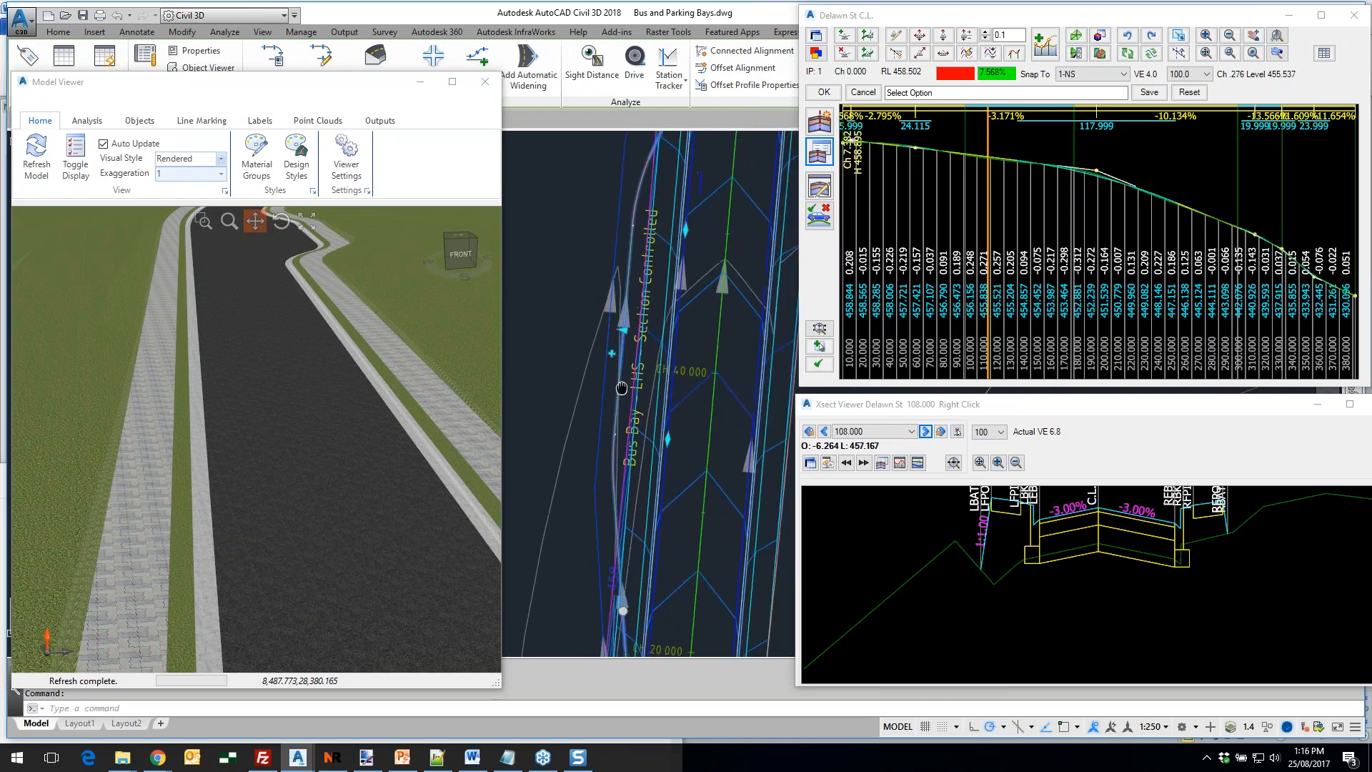
scroll(643, 348, down, 5)
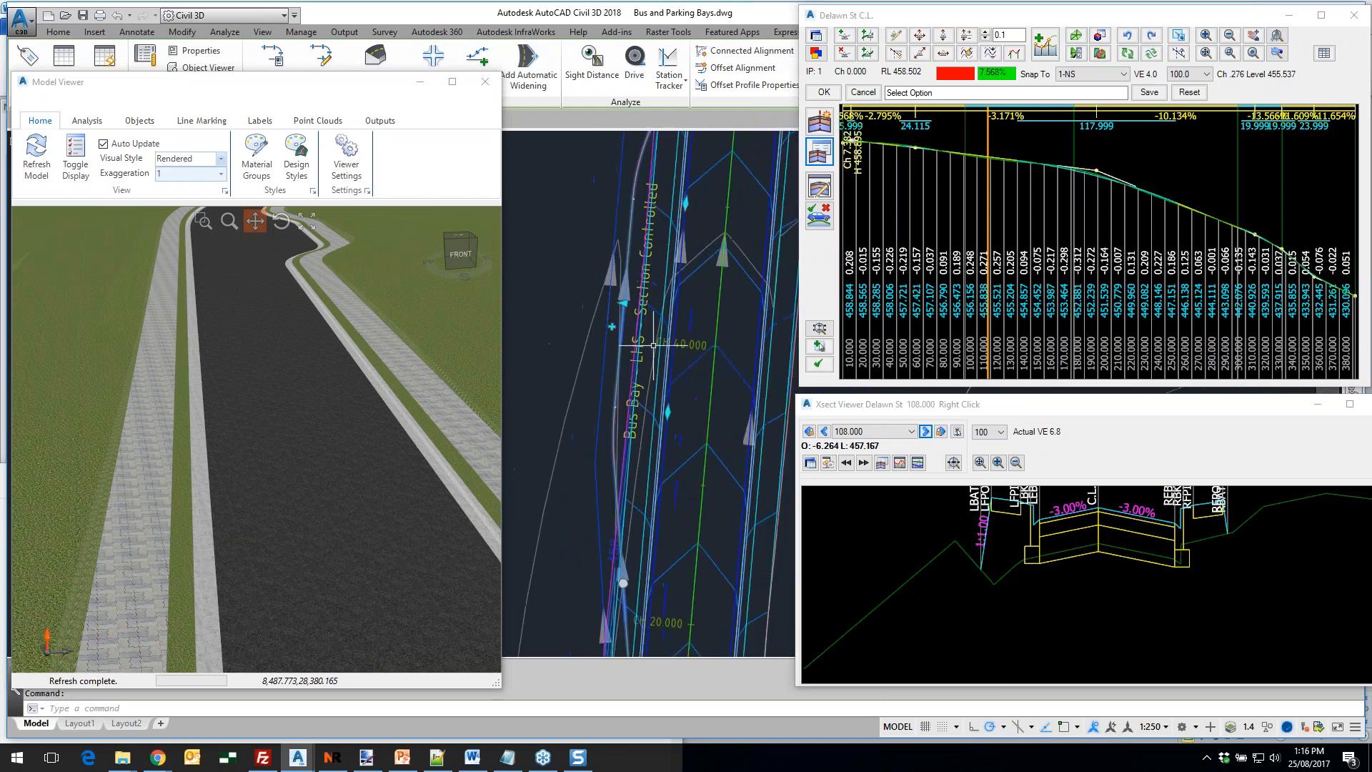
middle_drag(643, 346, 643, 356)
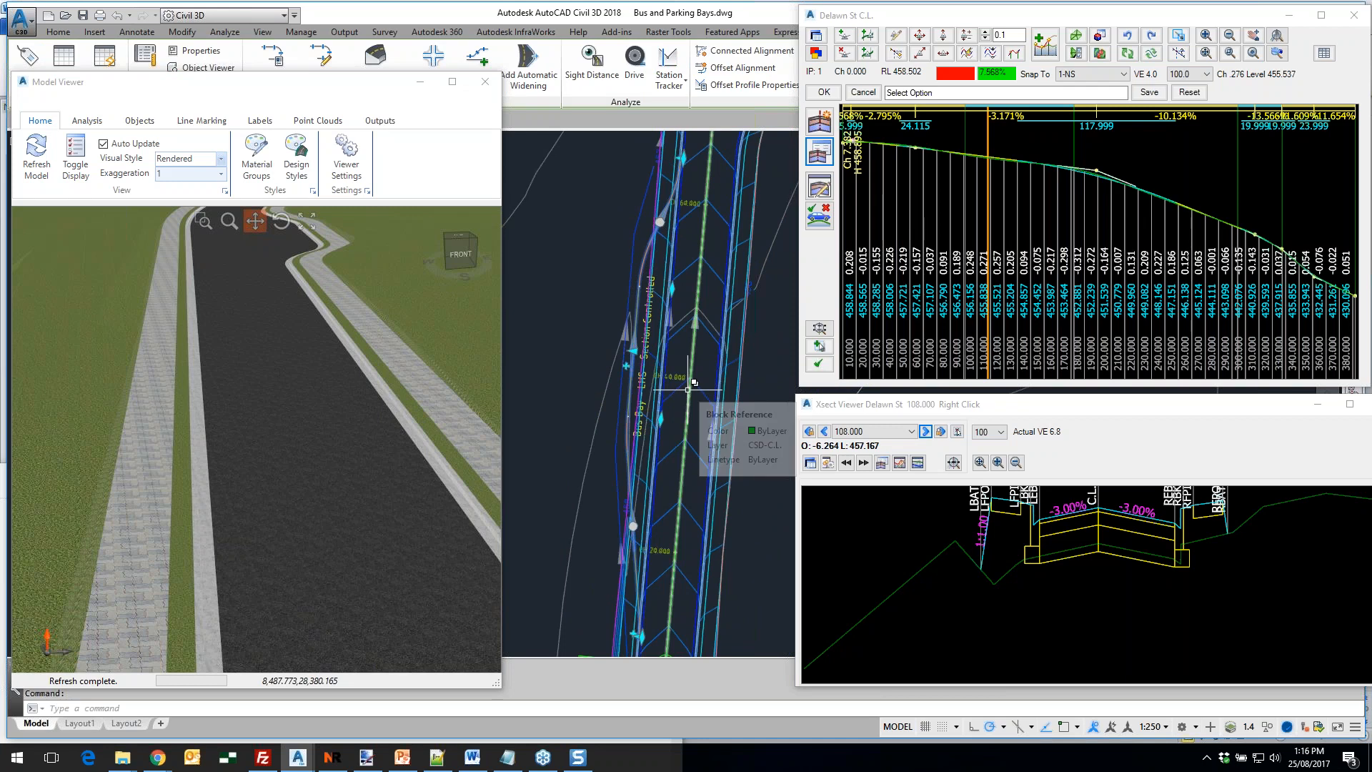
key(Escape)
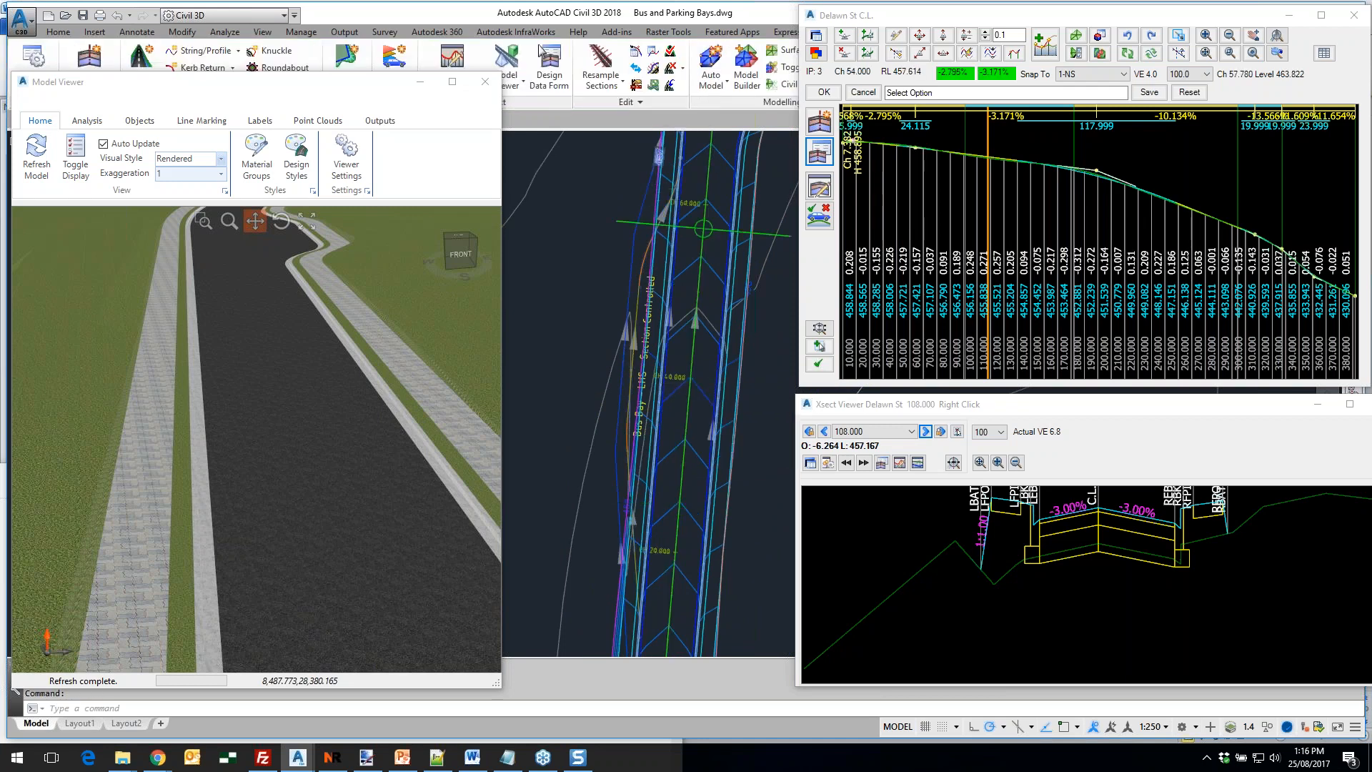
Accept and close the Delawn St vertical grading window, and move and shrink the cross-section viewer to free the plan
click(824, 93)
drag(1287, 407, 1246, 443)
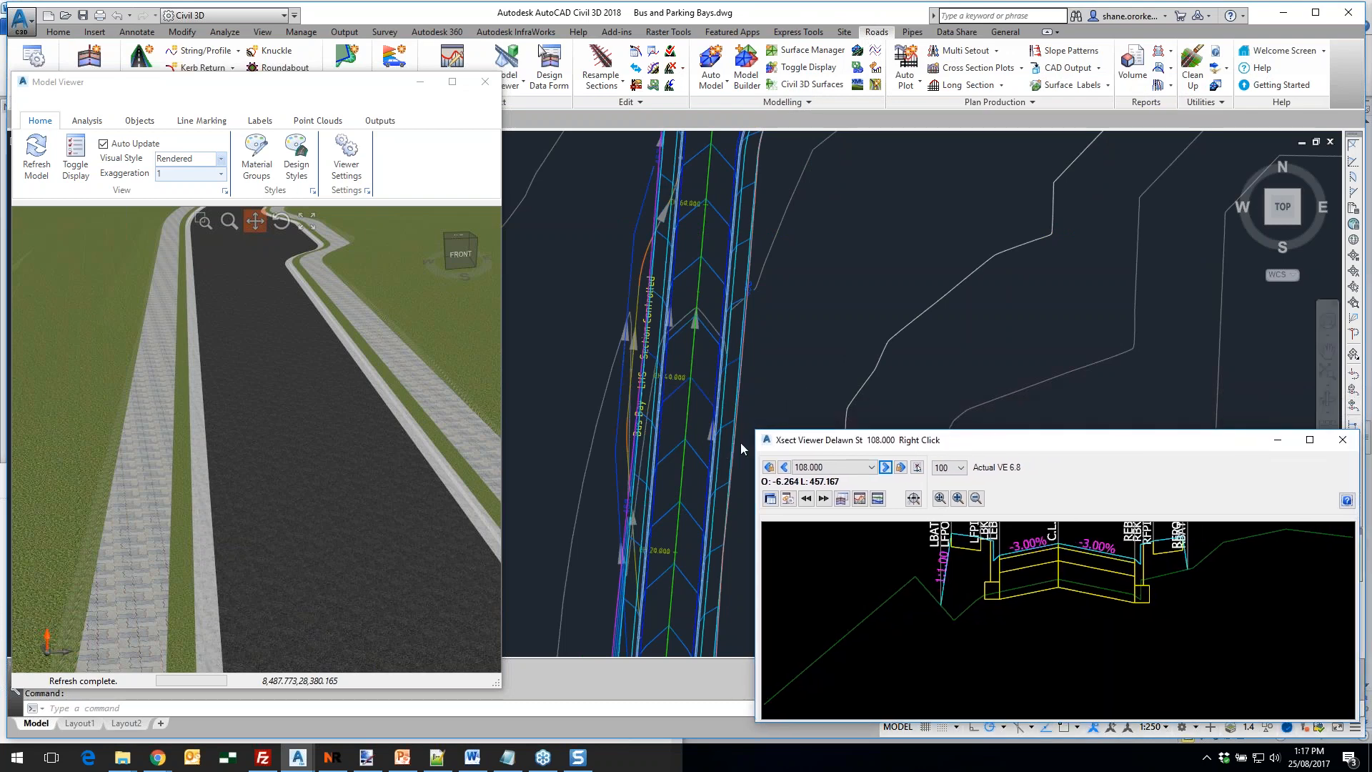
drag(757, 432, 861, 482)
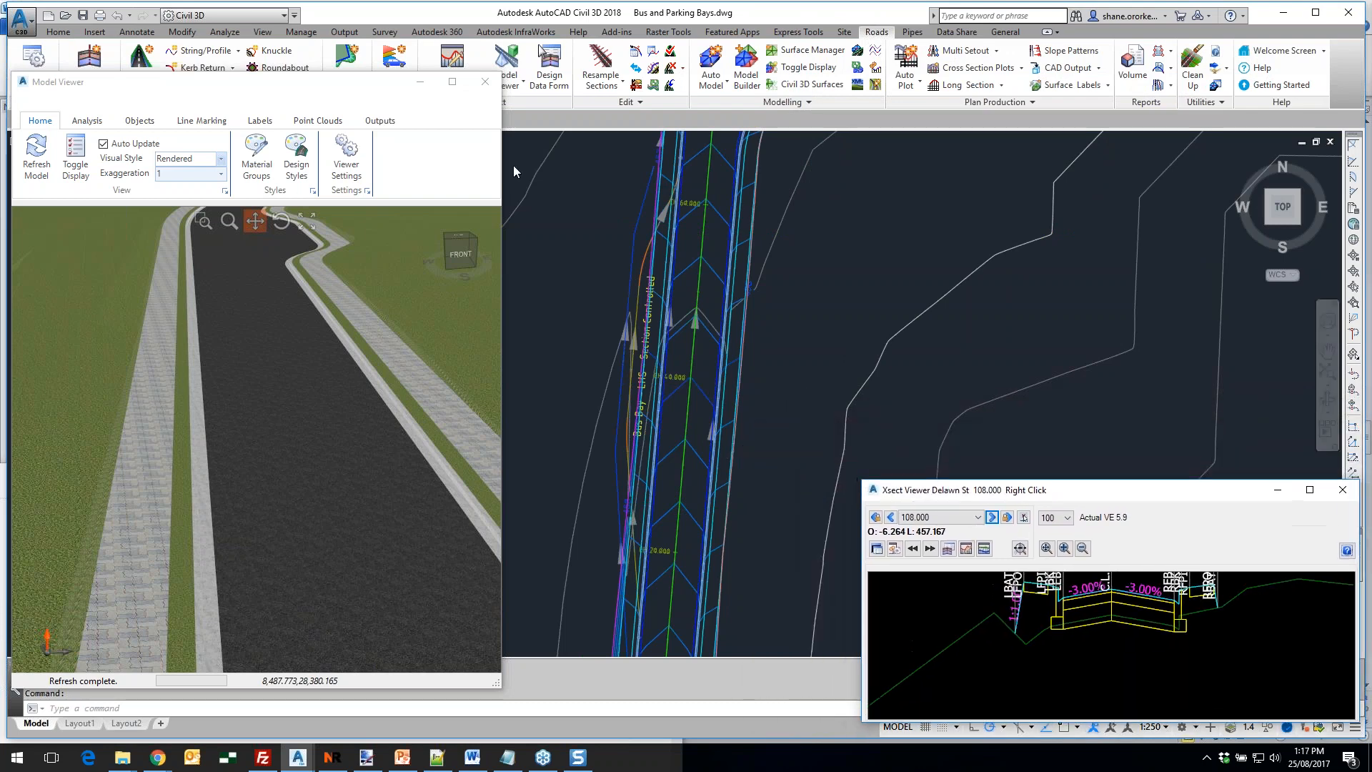
Move the Model Viewer clear of the ribbon, and load the Local Road with Bus Bay LHS template into the template editor
drag(202, 85, 201, 142)
click(91, 66)
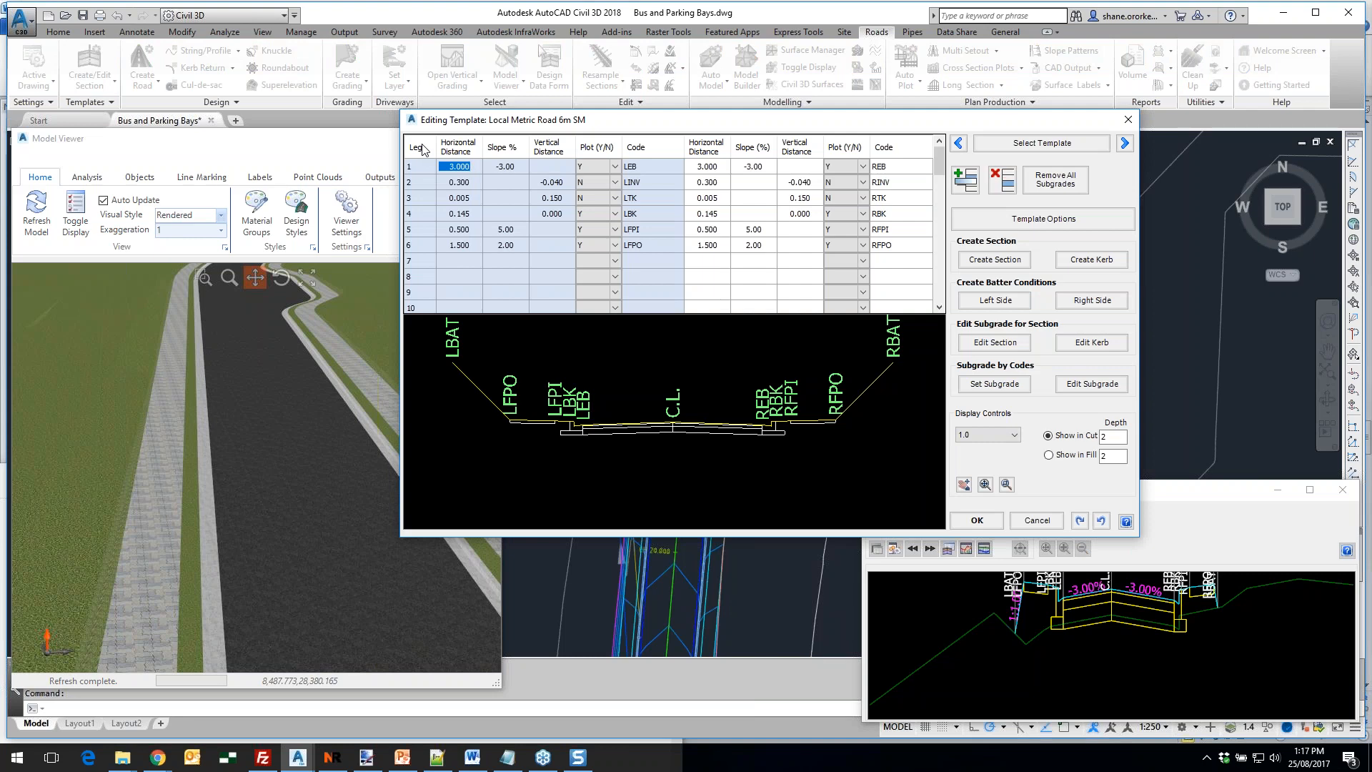
click(1062, 144)
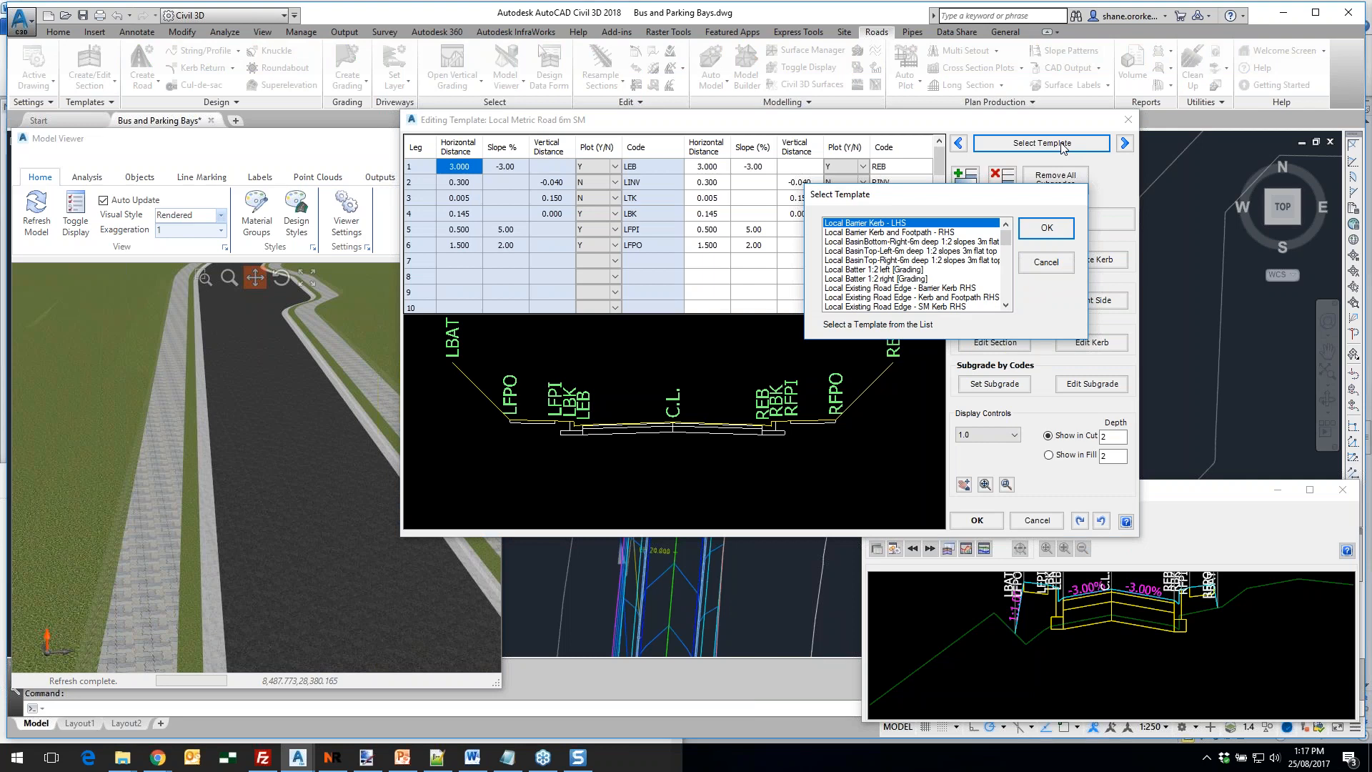
scroll(924, 284, down, 10)
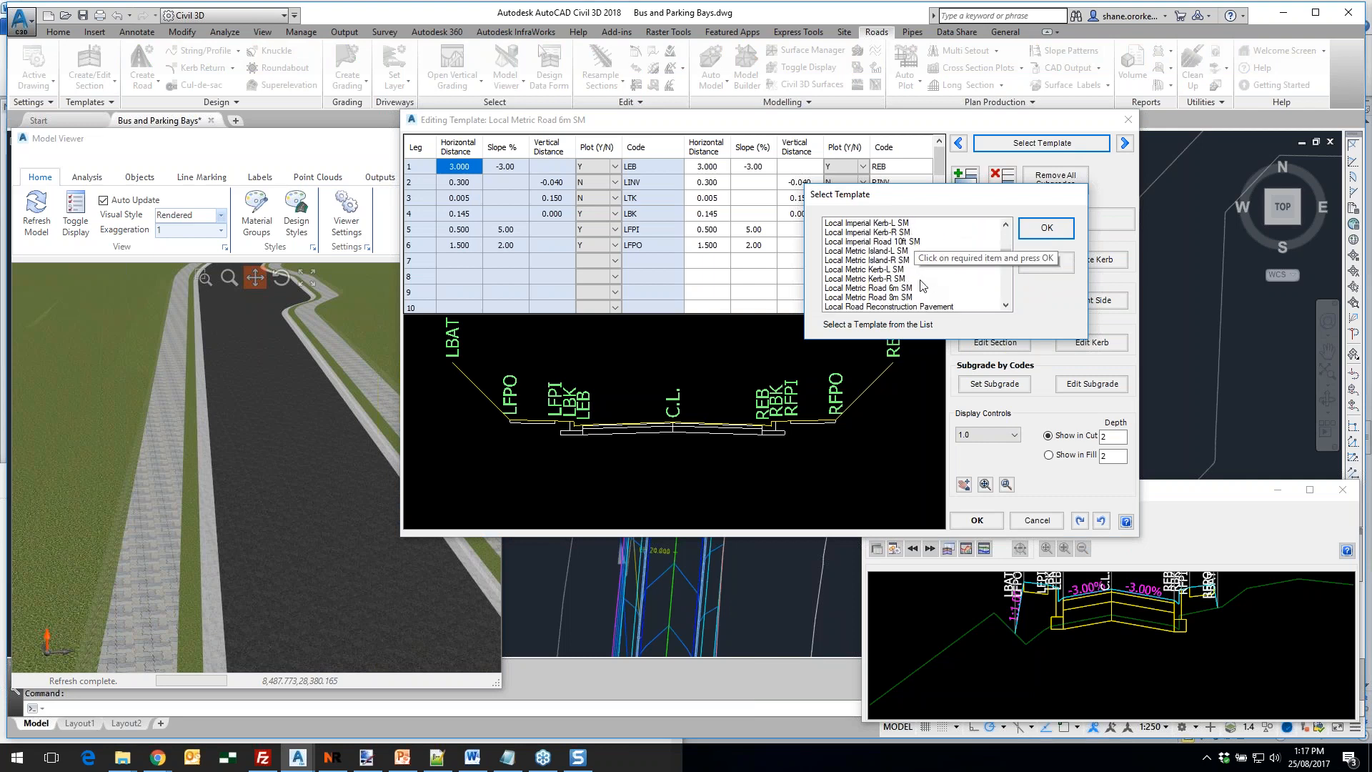
scroll(923, 284, down, 1)
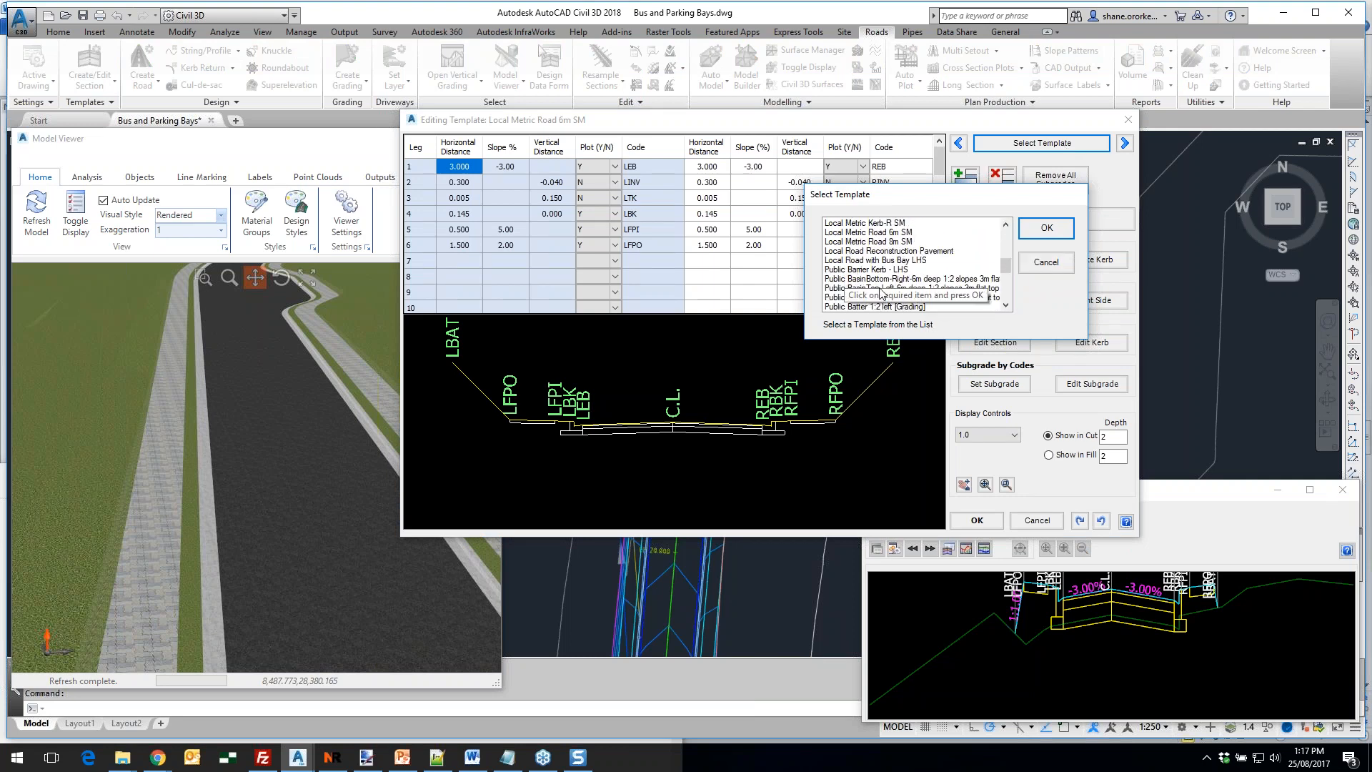
scroll(899, 299, up, 1)
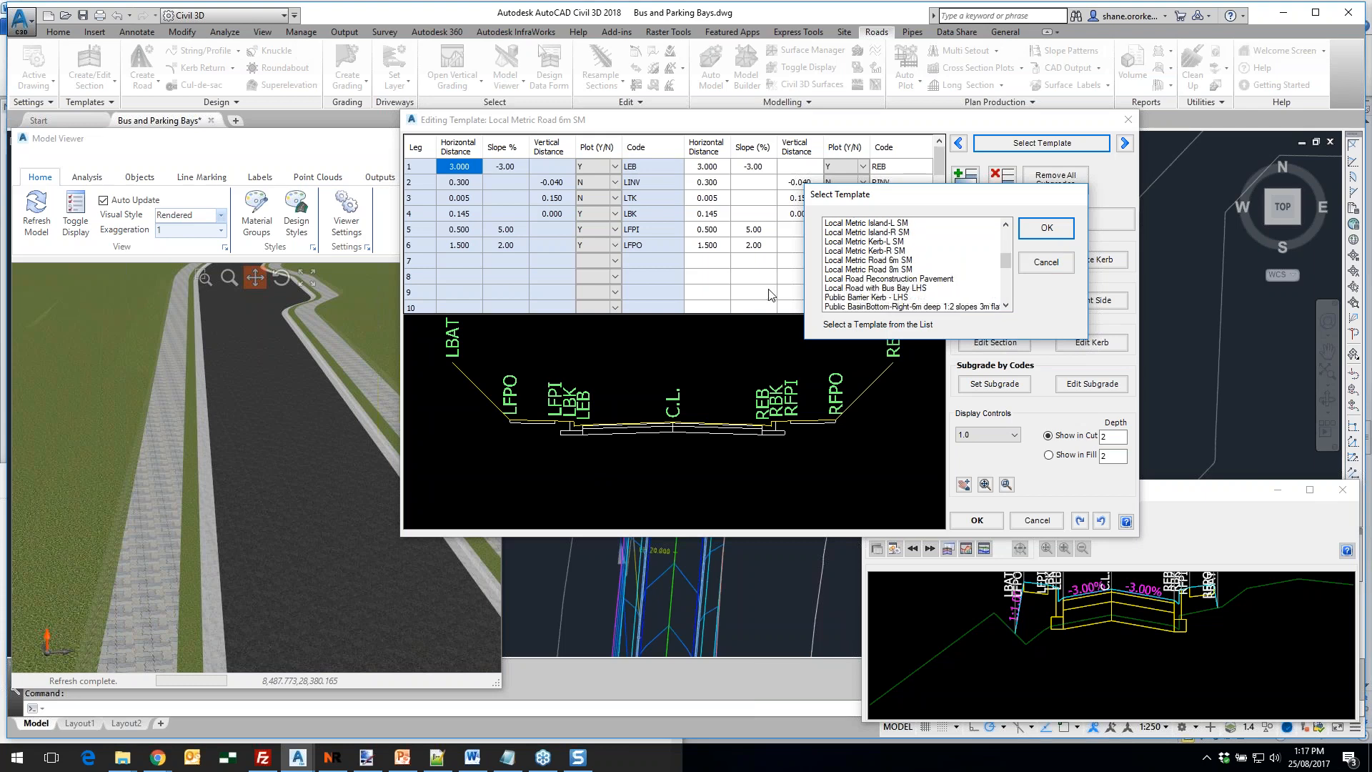
click(843, 278)
click(851, 288)
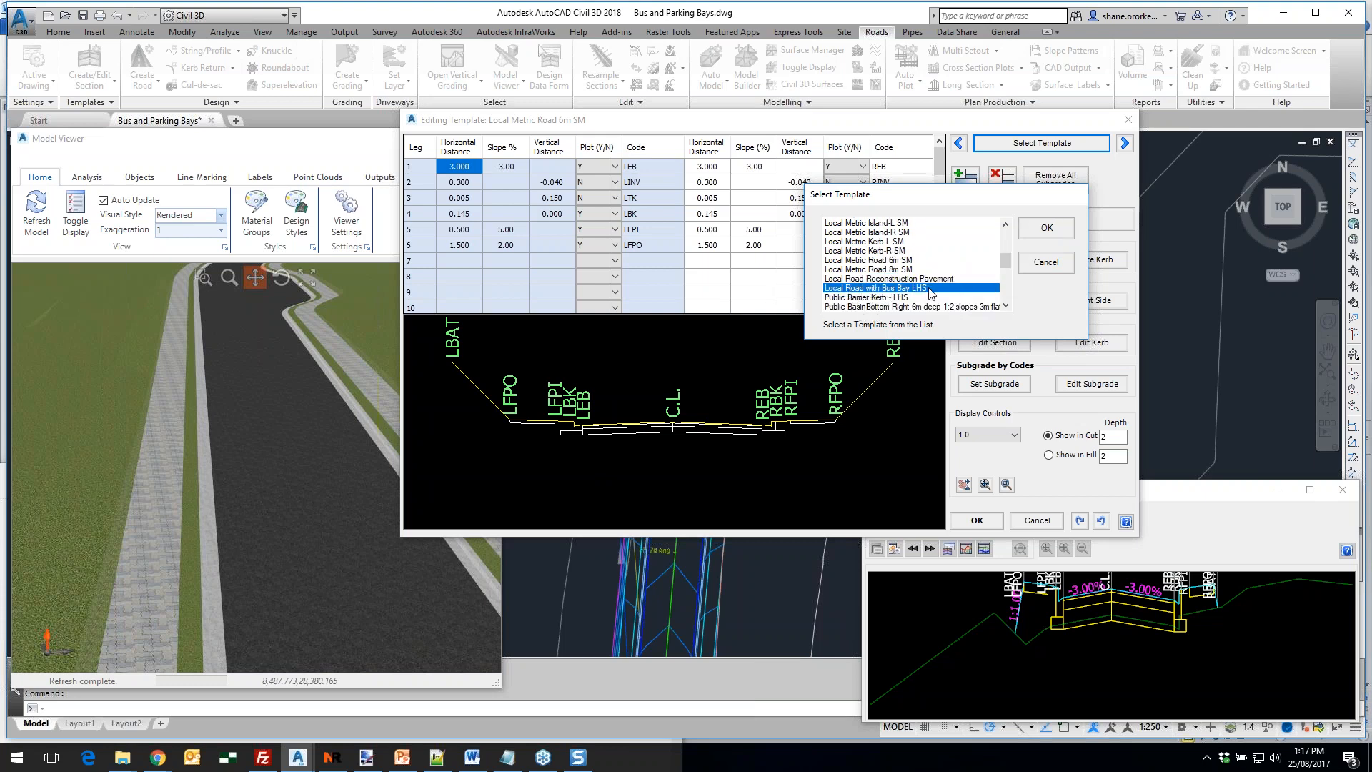
click(1045, 230)
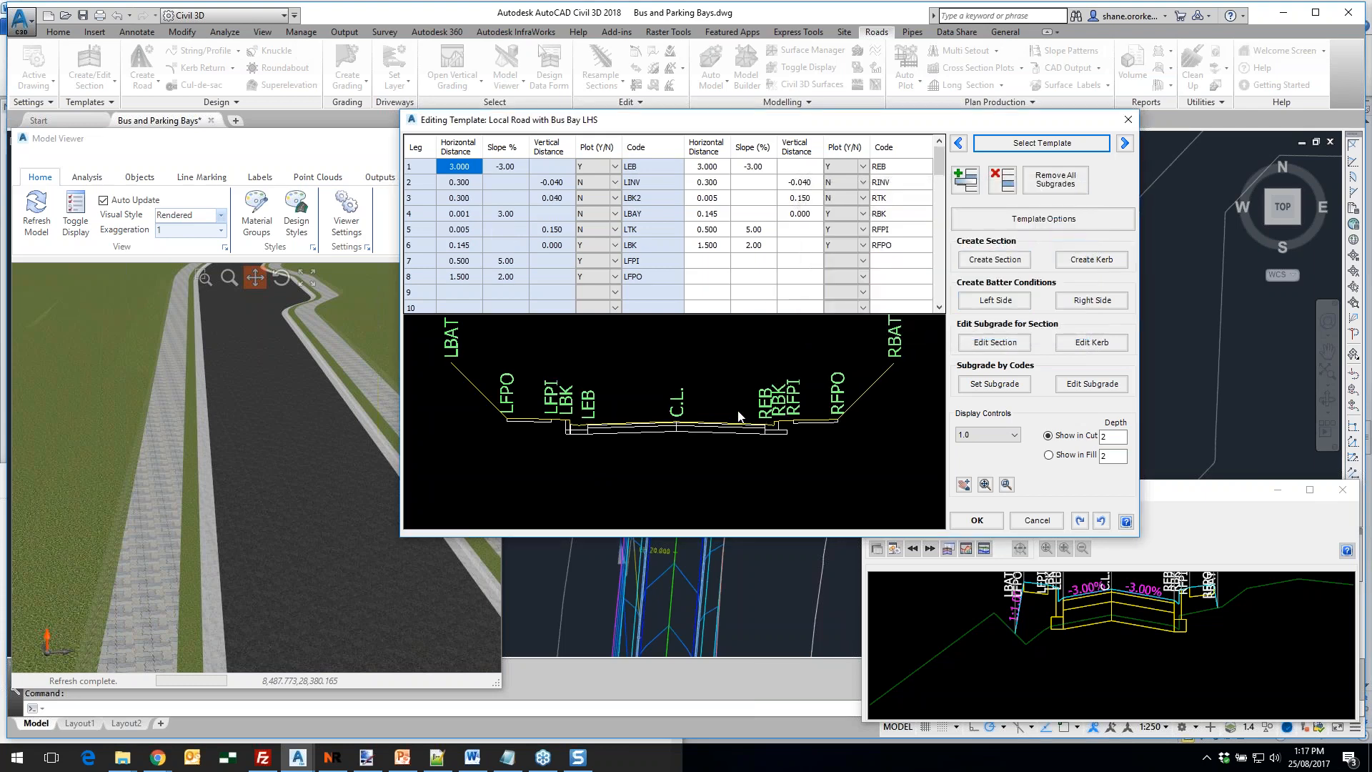
Examine the left-hand kerb and channel legs LINV and LBK2 in the template table and section preview
scroll(595, 437, up, 6)
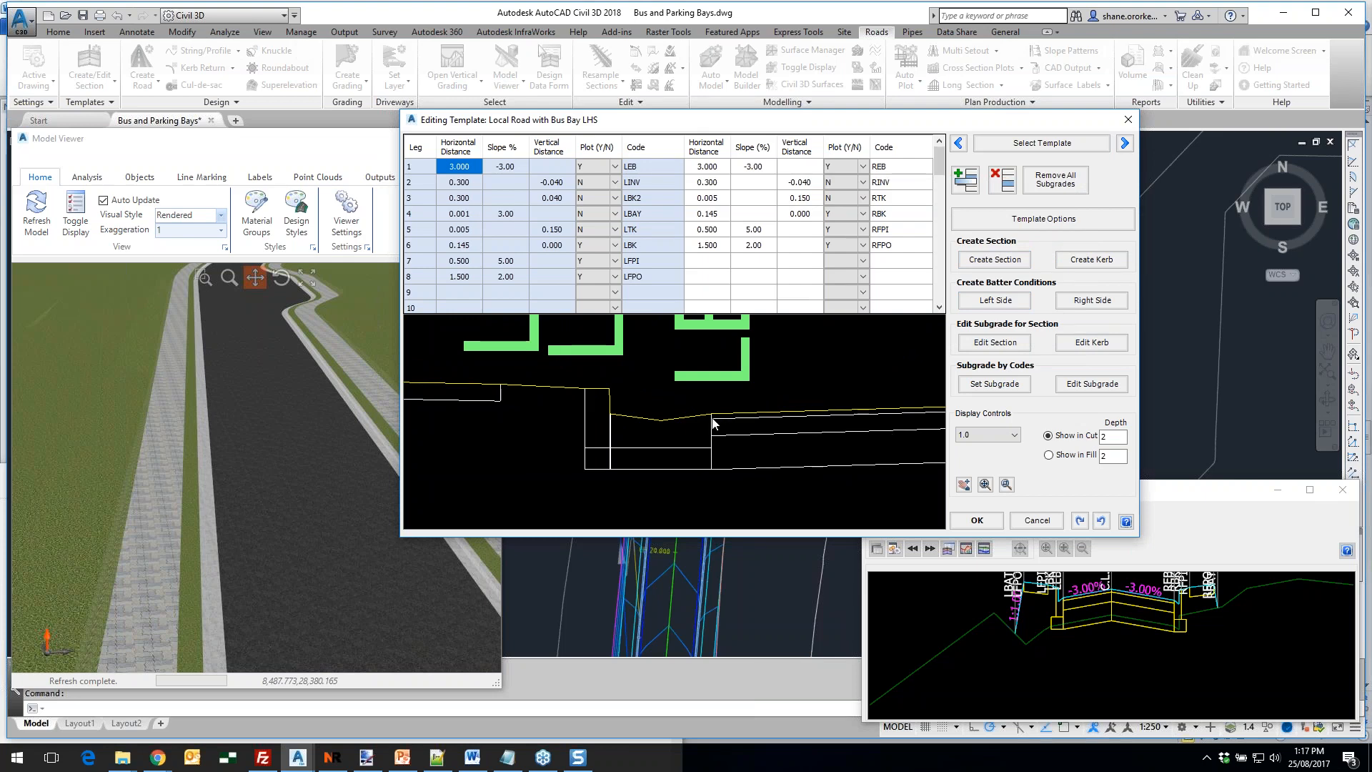
scroll(715, 421, up, 3)
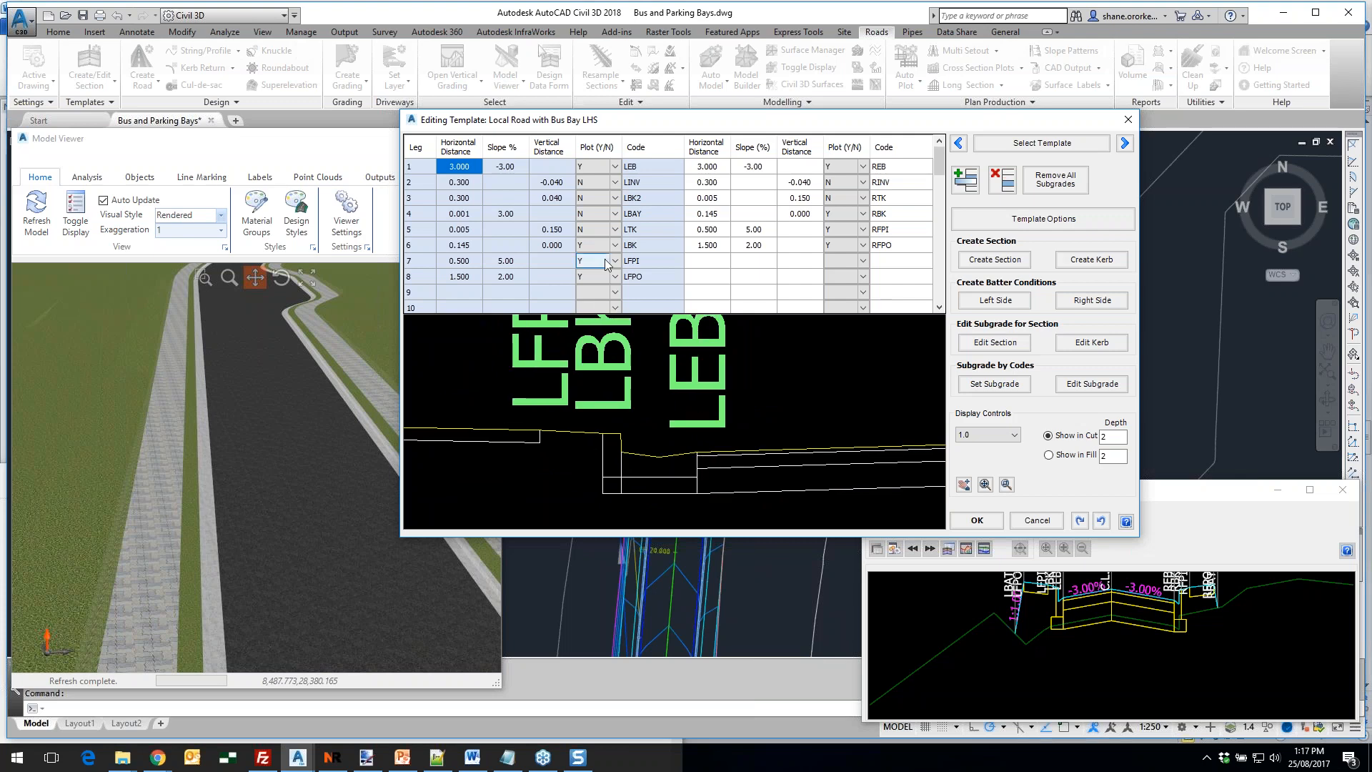
click(632, 182)
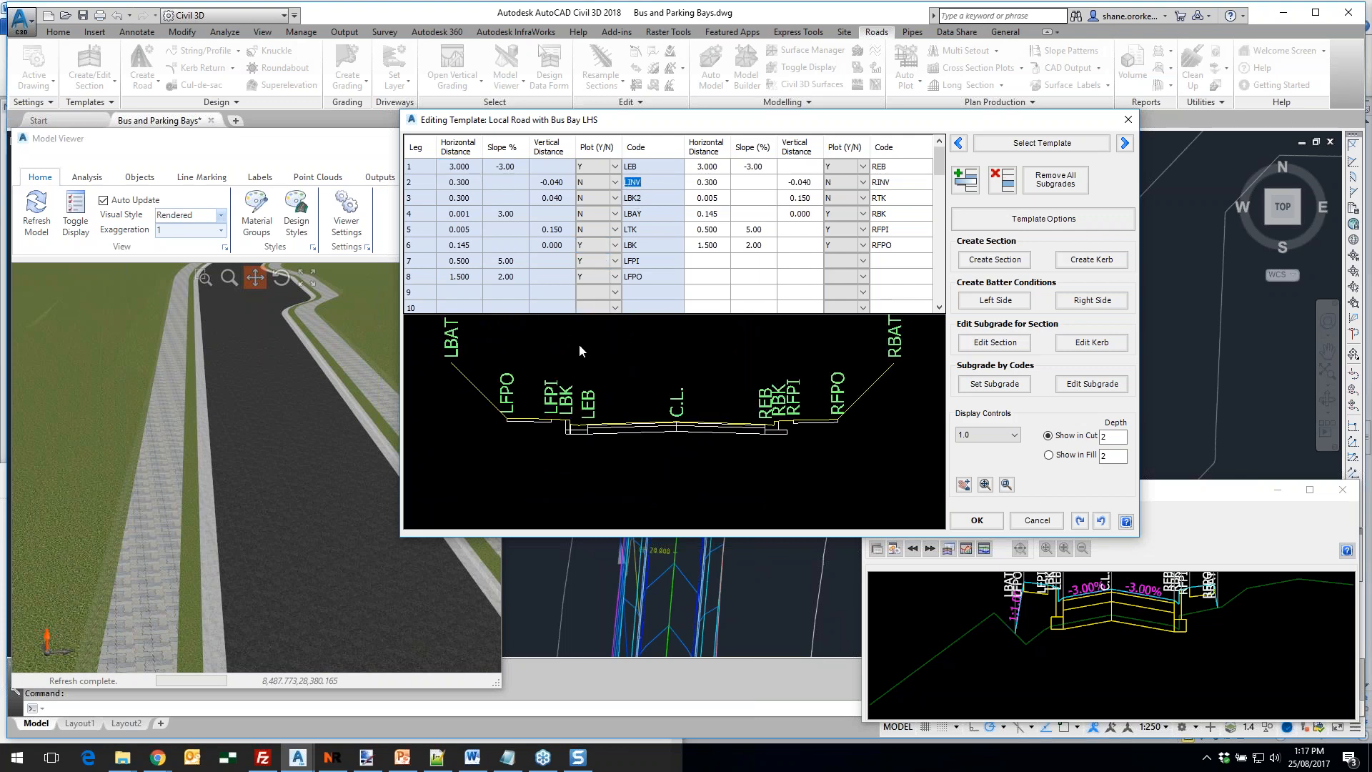
click(648, 201)
scroll(551, 425, up, 5)
click(546, 429)
scroll(573, 425, up, 7)
scroll(573, 428, up, 3)
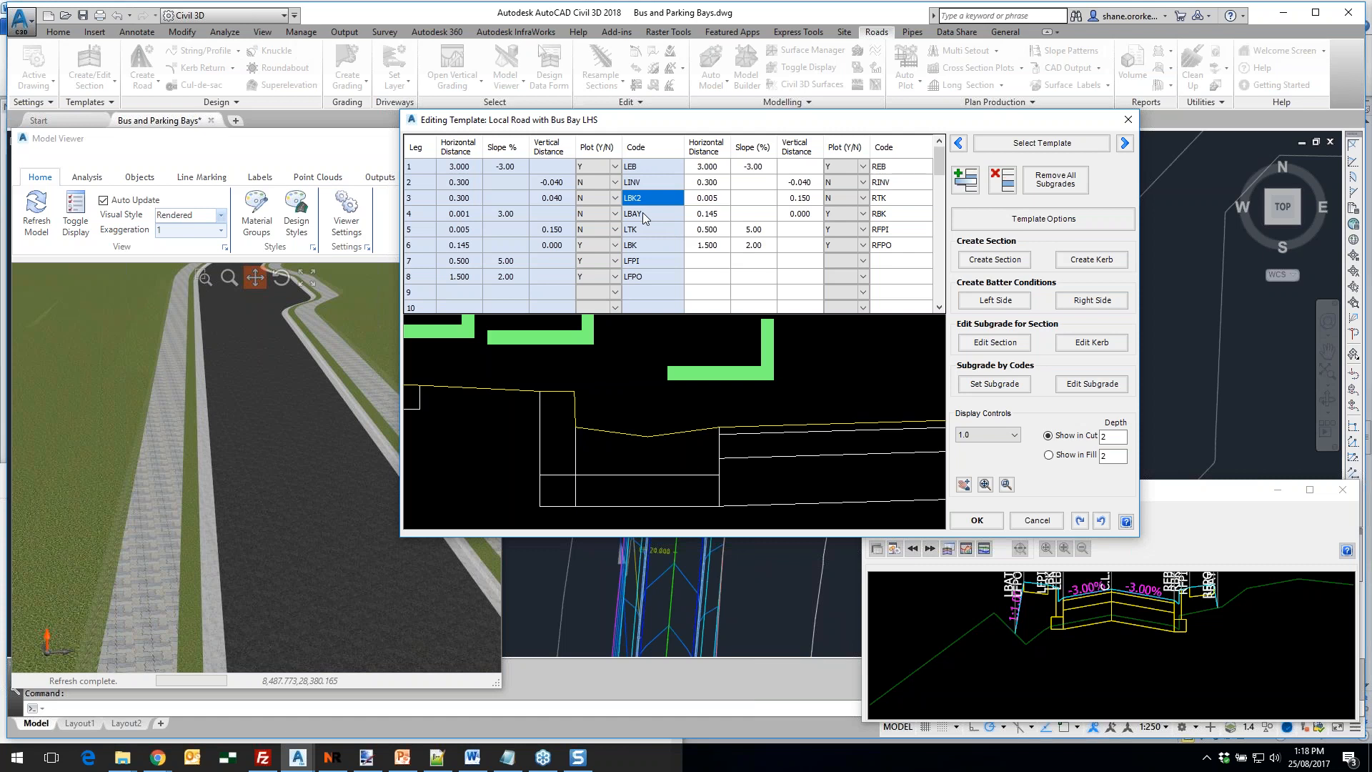
Set the plot option of the LBAY leg to Y, and review the LBAY, LTK and LBK codes
click(610, 216)
click(616, 214)
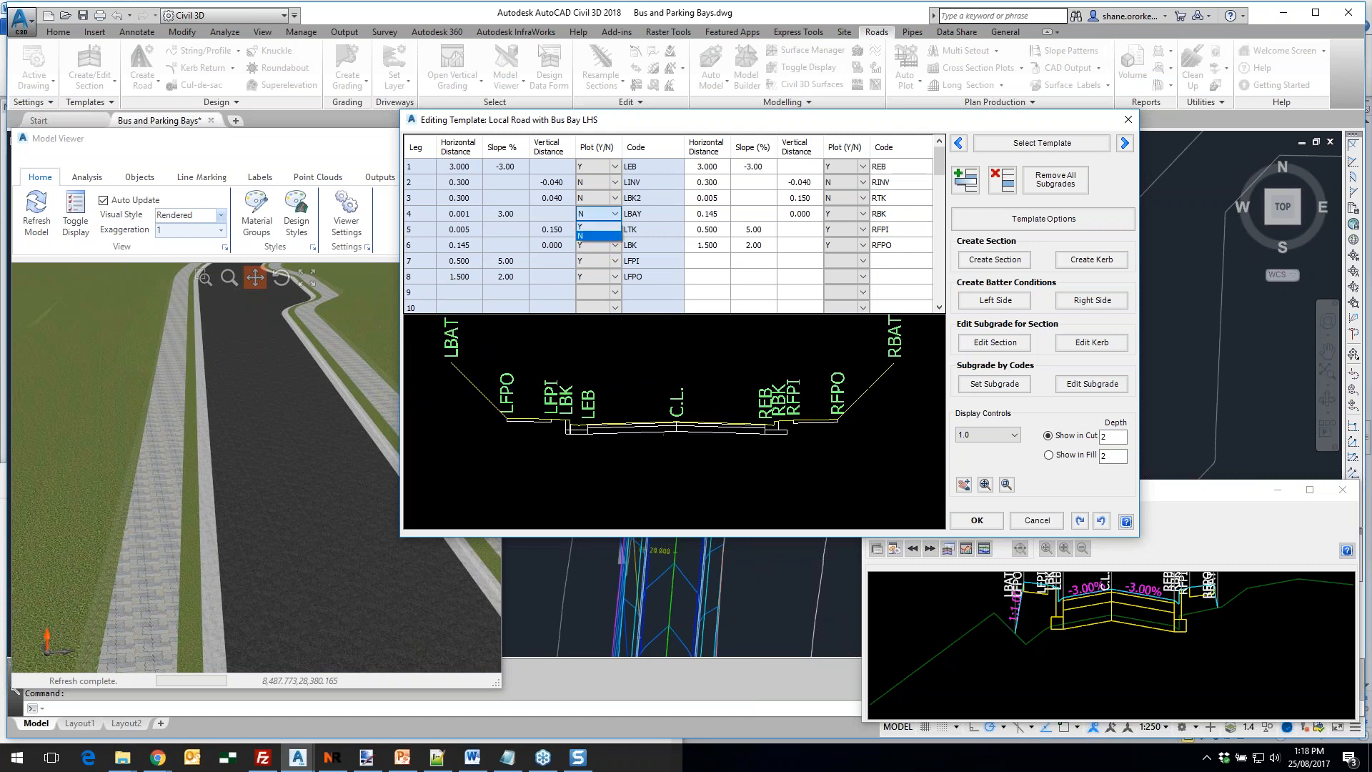
click(595, 228)
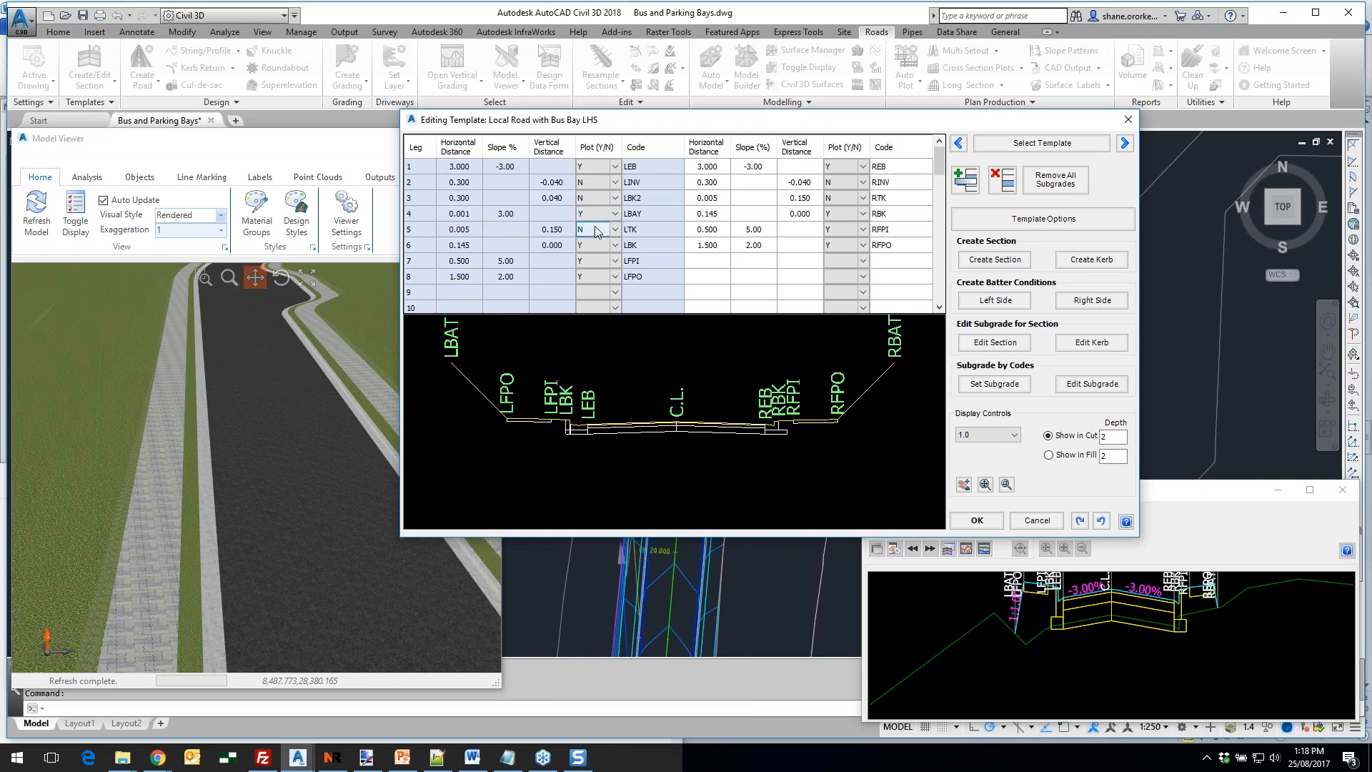
click(649, 216)
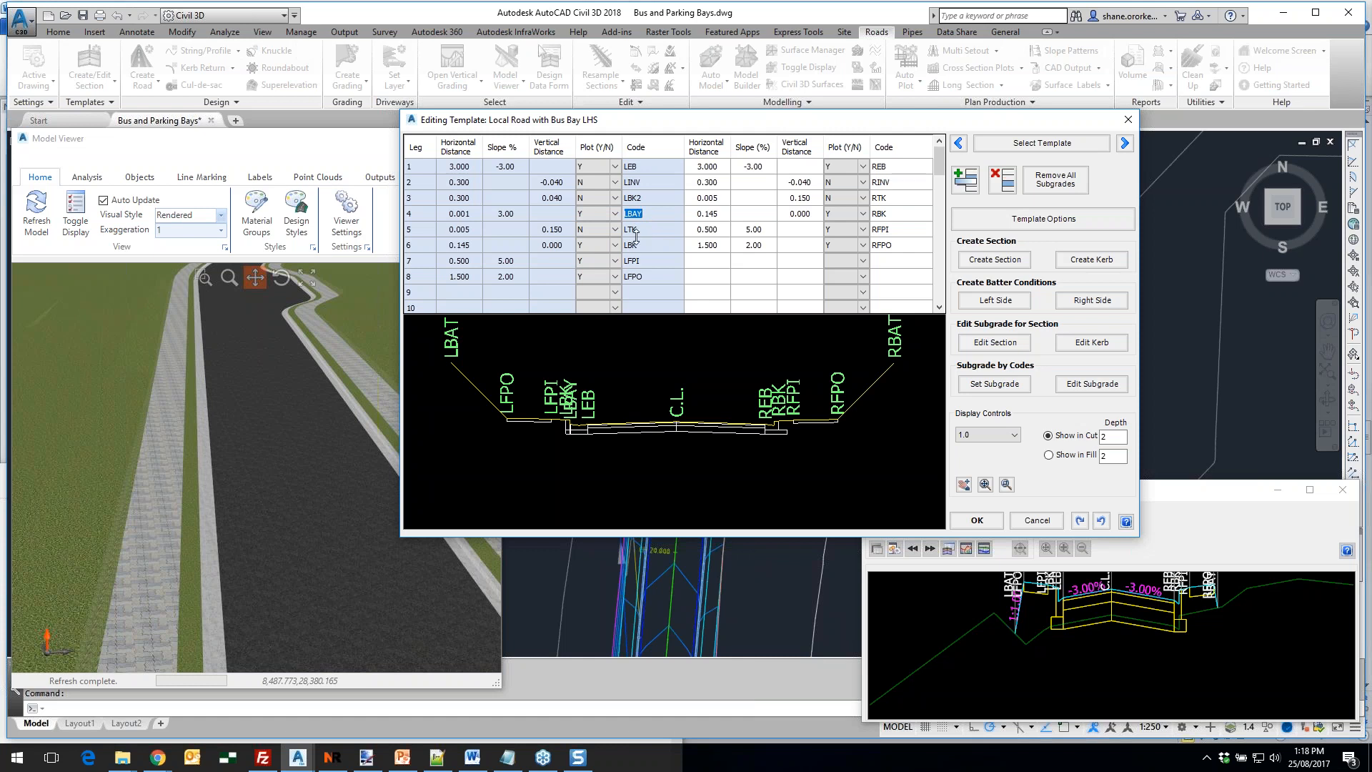
key(Down)
key(Down)
Try a horizontal distance of 2 for the LBAY leg and inspect the bus bay in the section preview
click(455, 215)
text(2)
key(Return)
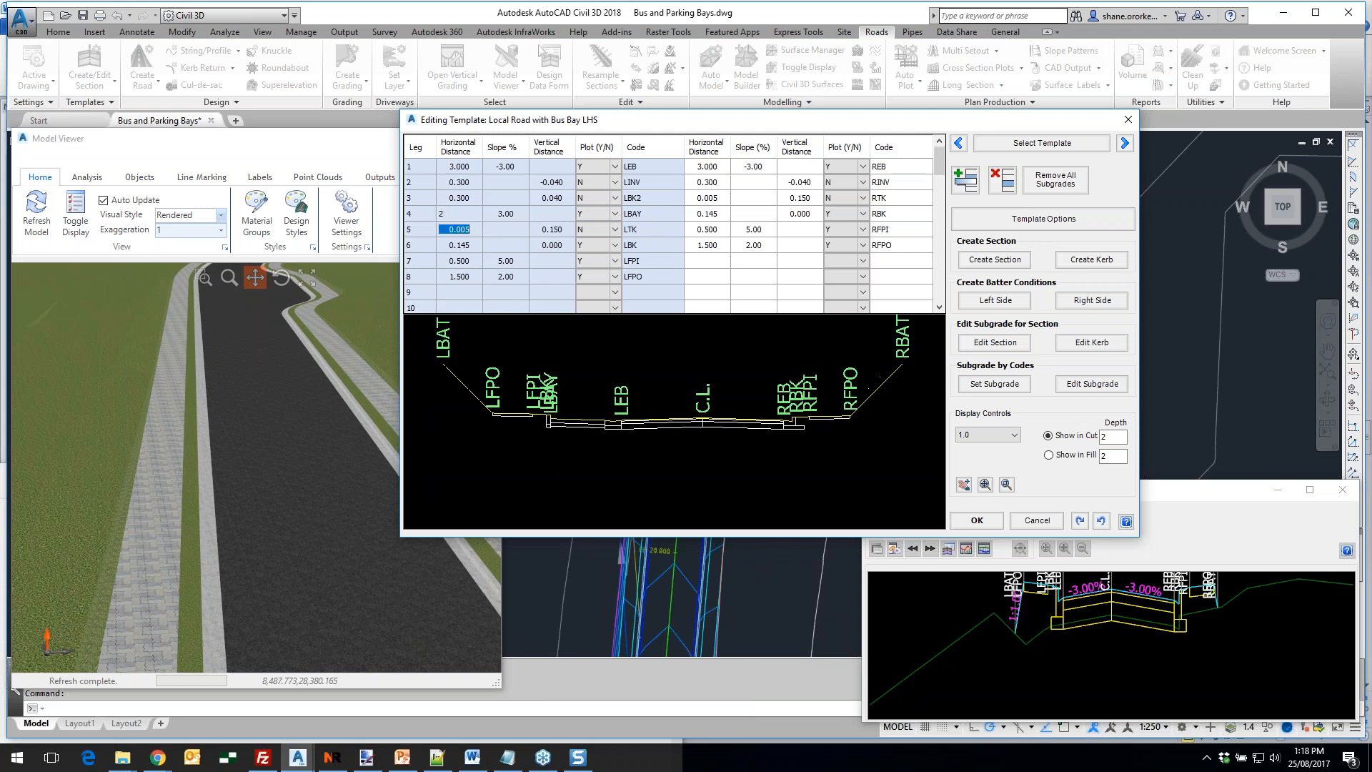
scroll(745, 426, up, 3)
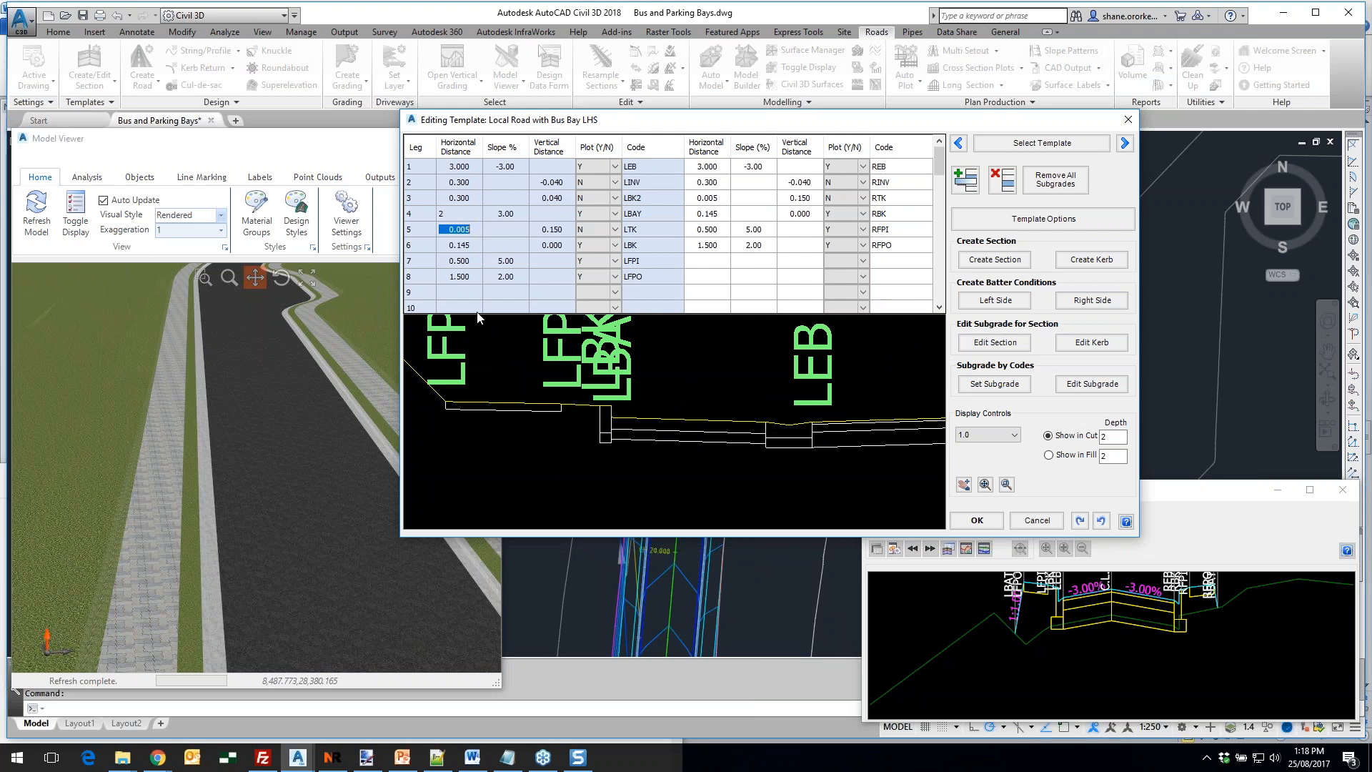
Set the LBAY leg's horizontal distance to .001 and accept the template
click(456, 214)
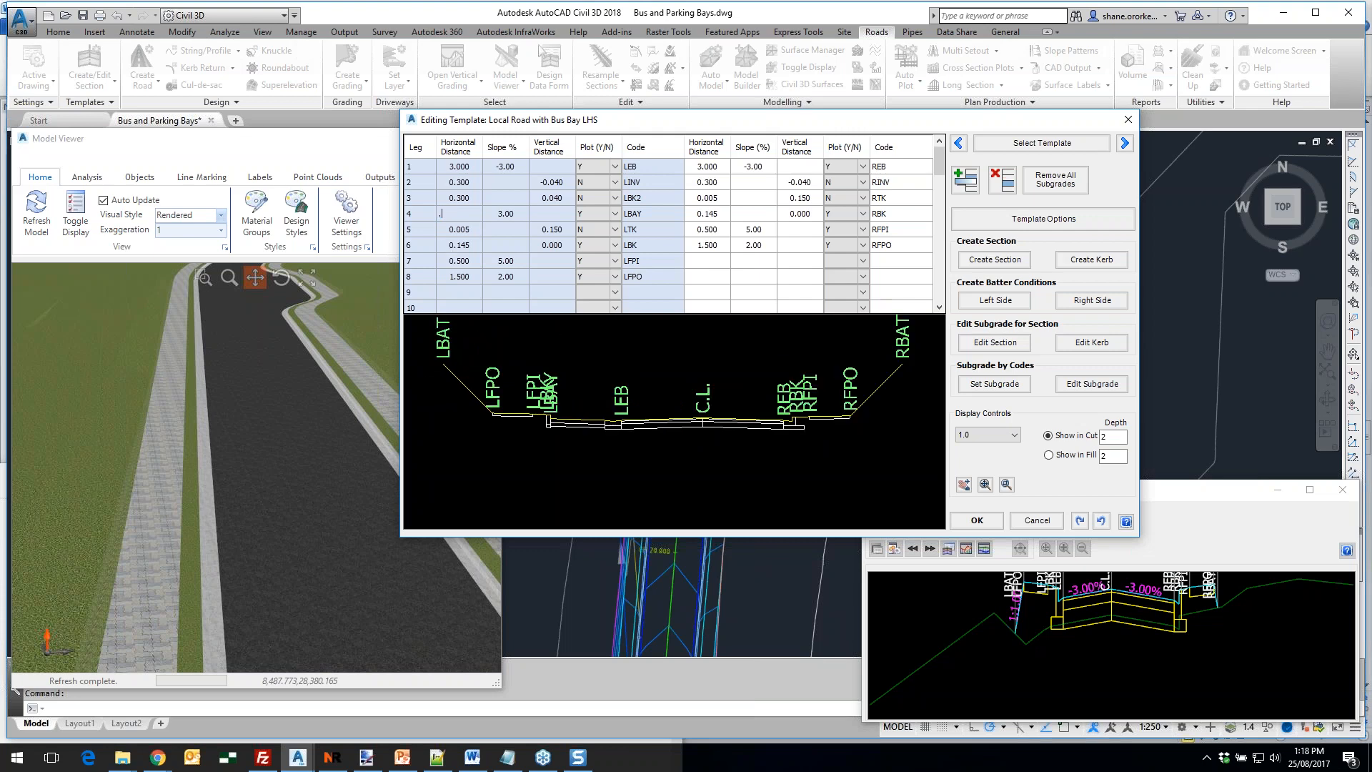
click(549, 213)
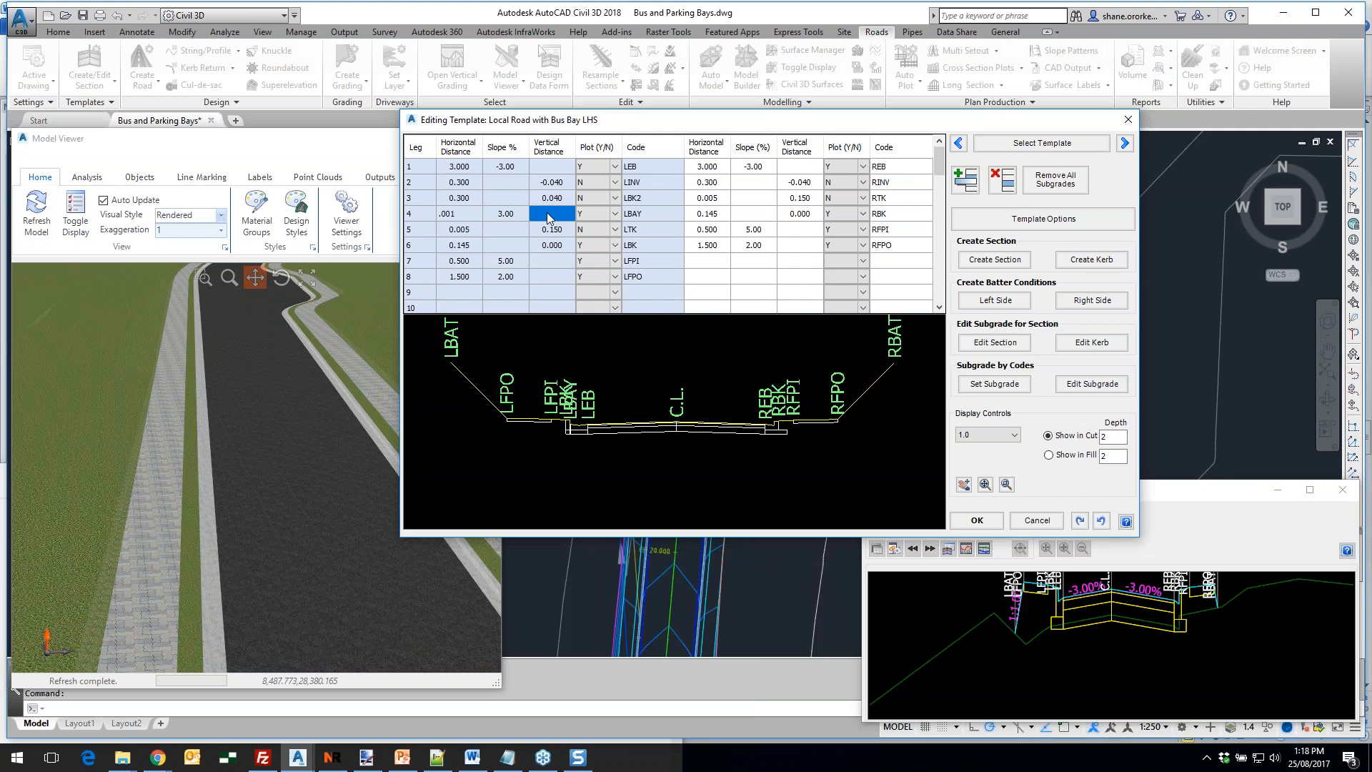
click(977, 520)
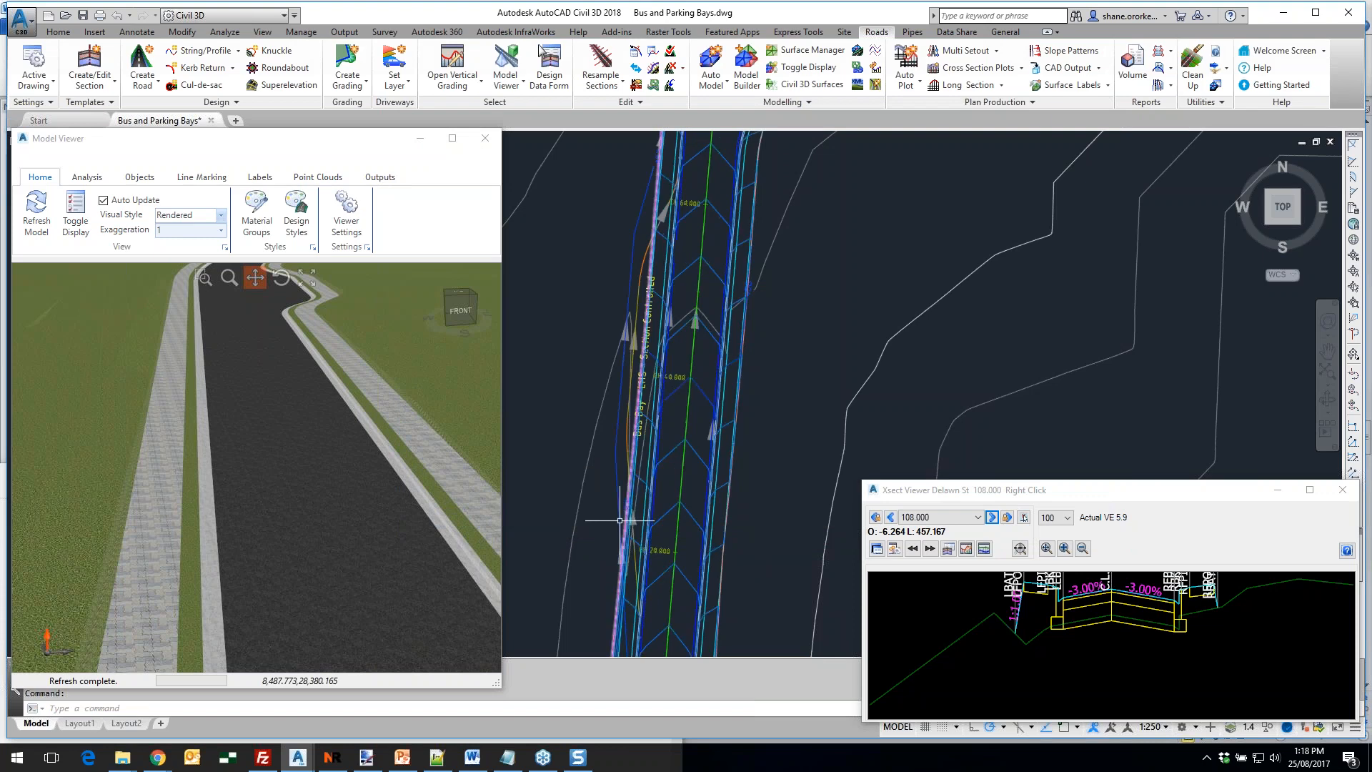
Select the Bus Bay - LHS - Section Controlled alignment and inspect its course along the left side of Delawn St
scroll(653, 443, up, 3)
scroll(666, 464, up, 4)
scroll(687, 526, down, 4)
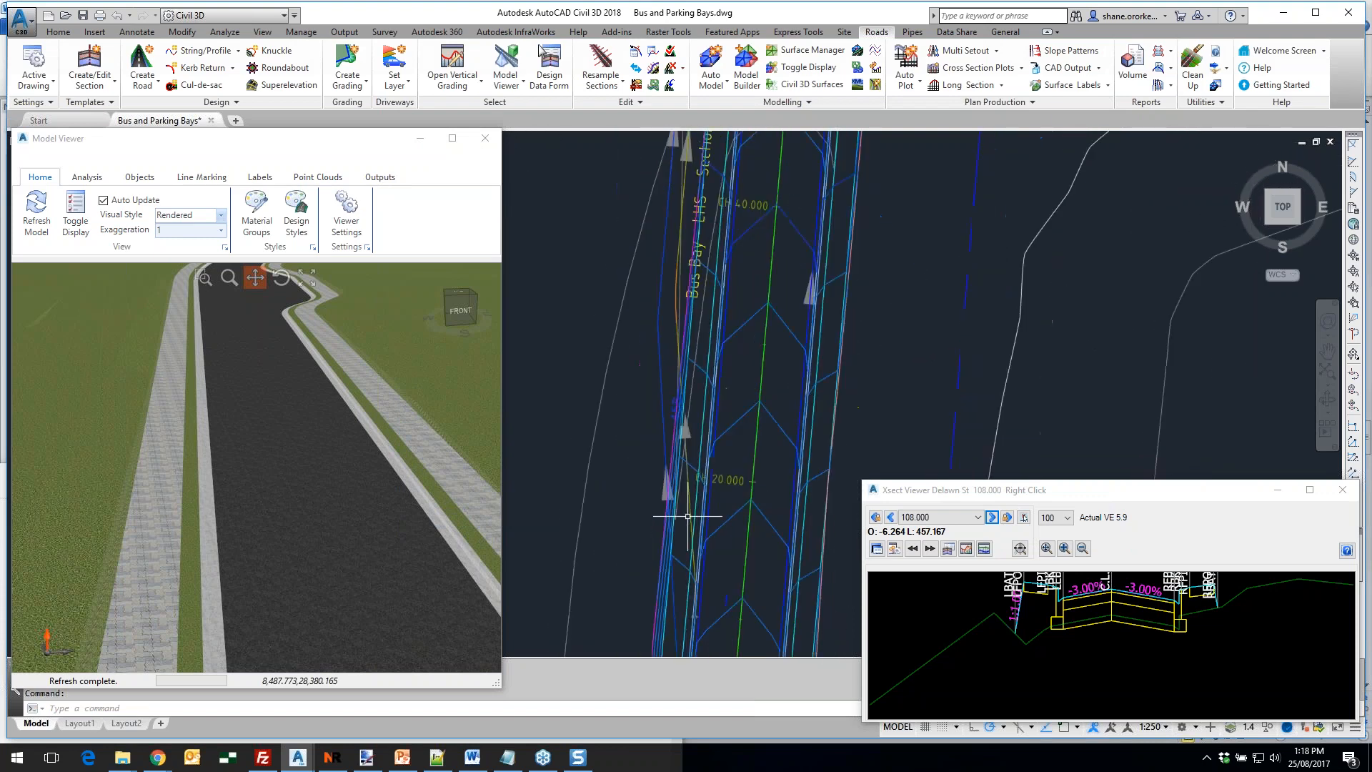
click(689, 506)
scroll(707, 429, down, 3)
scroll(670, 355, up, 3)
middle_drag(670, 355, 706, 309)
scroll(706, 310, down, 2)
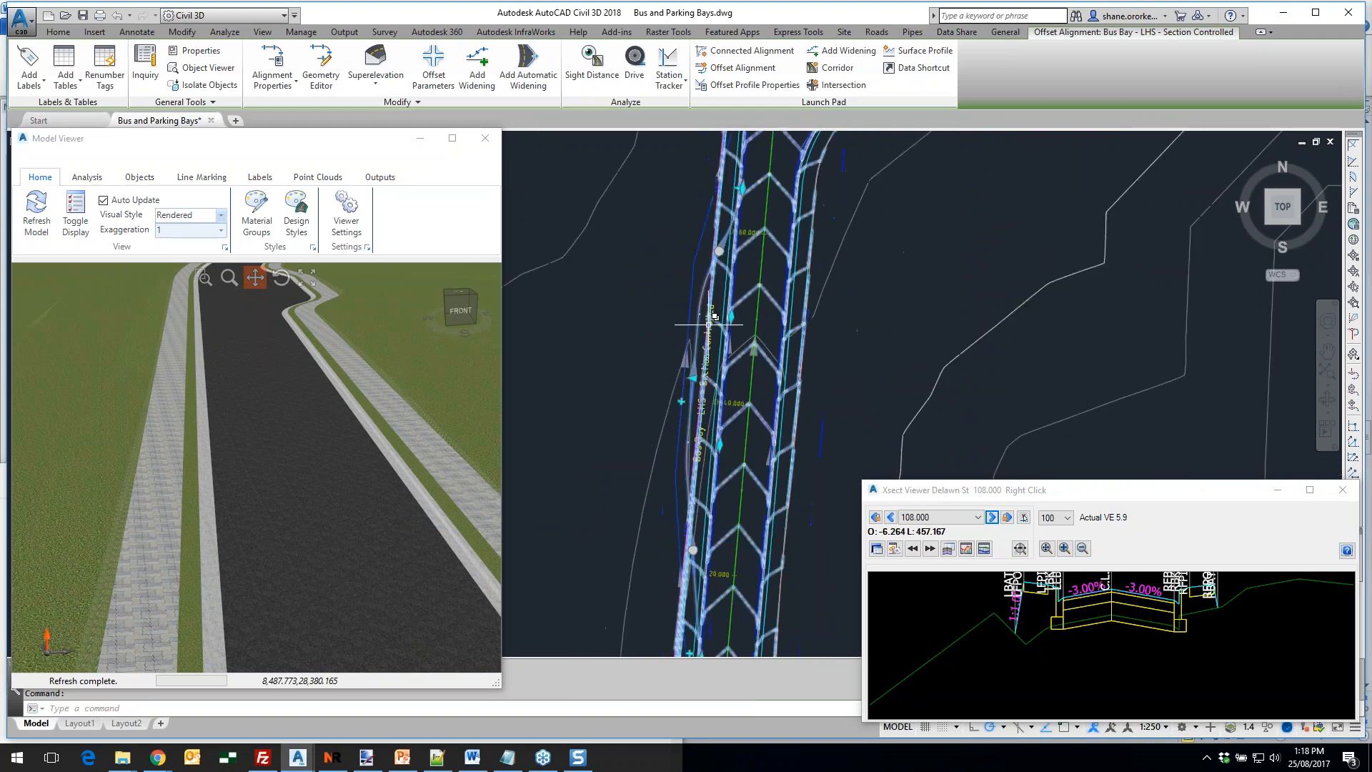
middle_drag(672, 450, 654, 405)
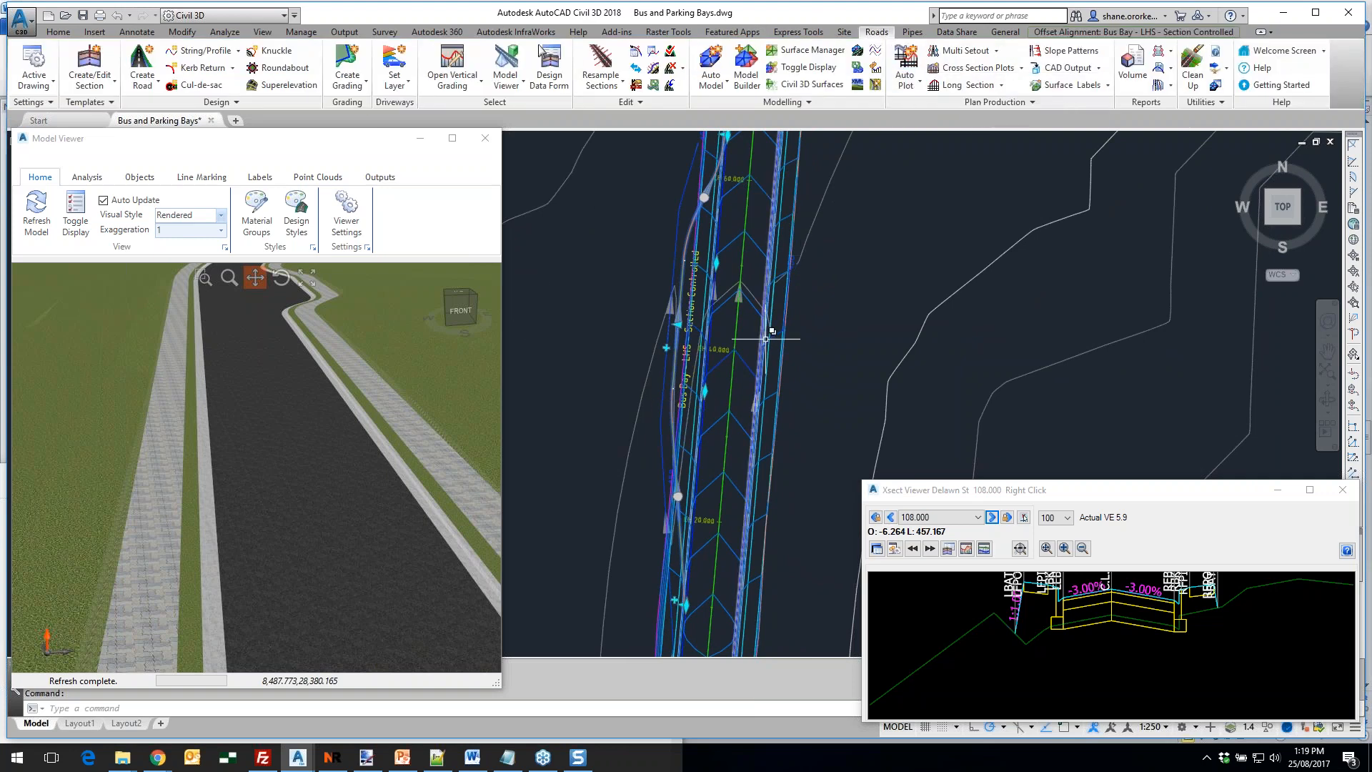
Inspect closely where the bus bay alignment departs from the left kerb line near its start, and deselect it
scroll(677, 520, up, 5)
mouse_move(593, 460)
middle_down()
mouse_move(693, 439)
mouse_move(697, 342)
middle_up()
scroll(678, 427, up, 4)
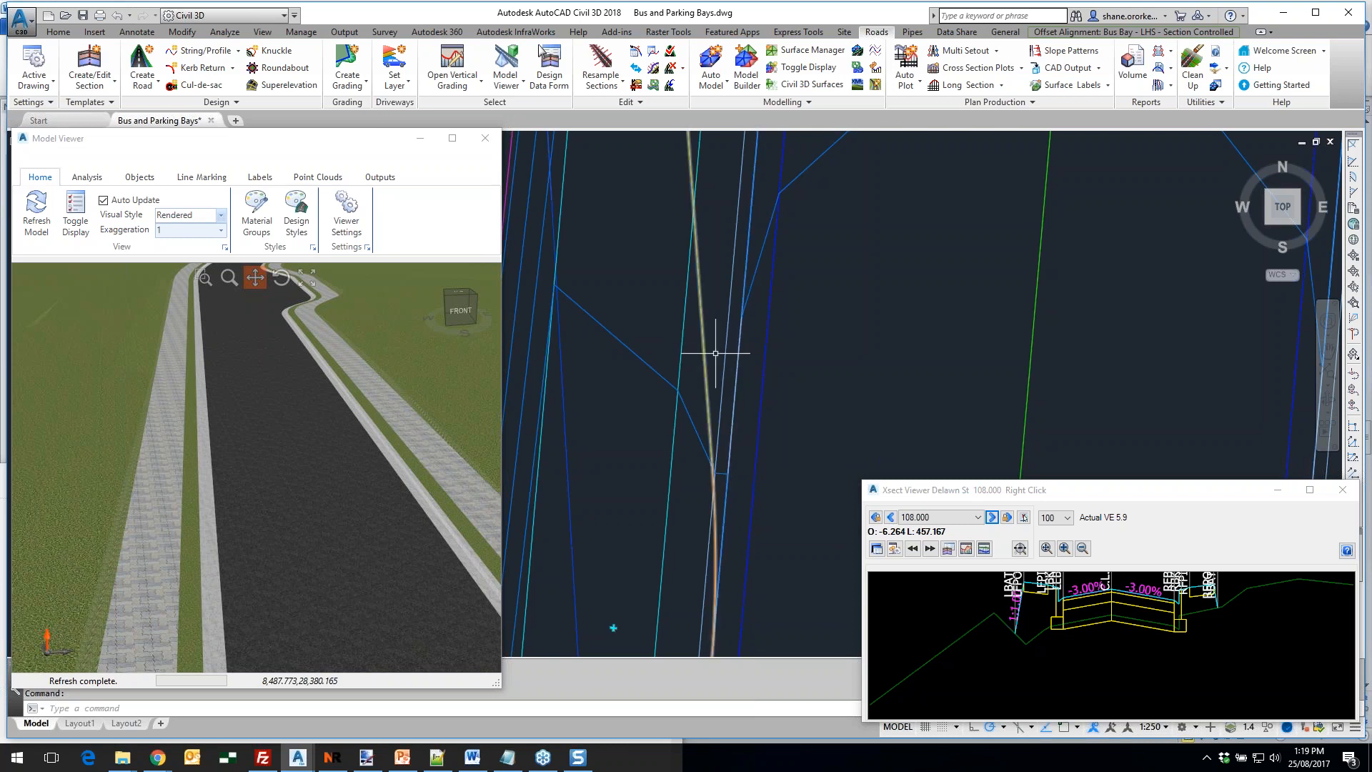
mouse_move(709, 348)
key(Escape)
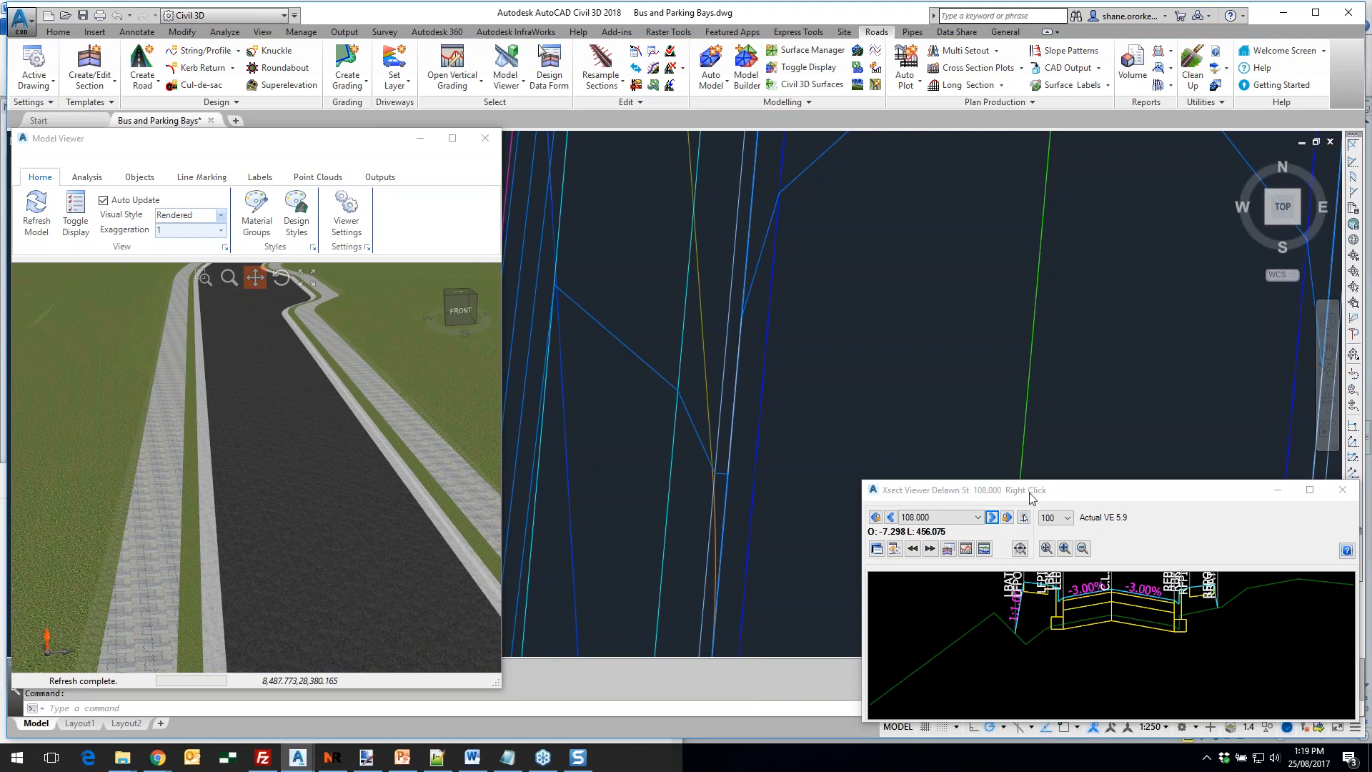
Insert two single extra chainages on Delawn St at 13.656 and 13.569, where the bus bay alignment meets the kerb
click(603, 85)
click(629, 109)
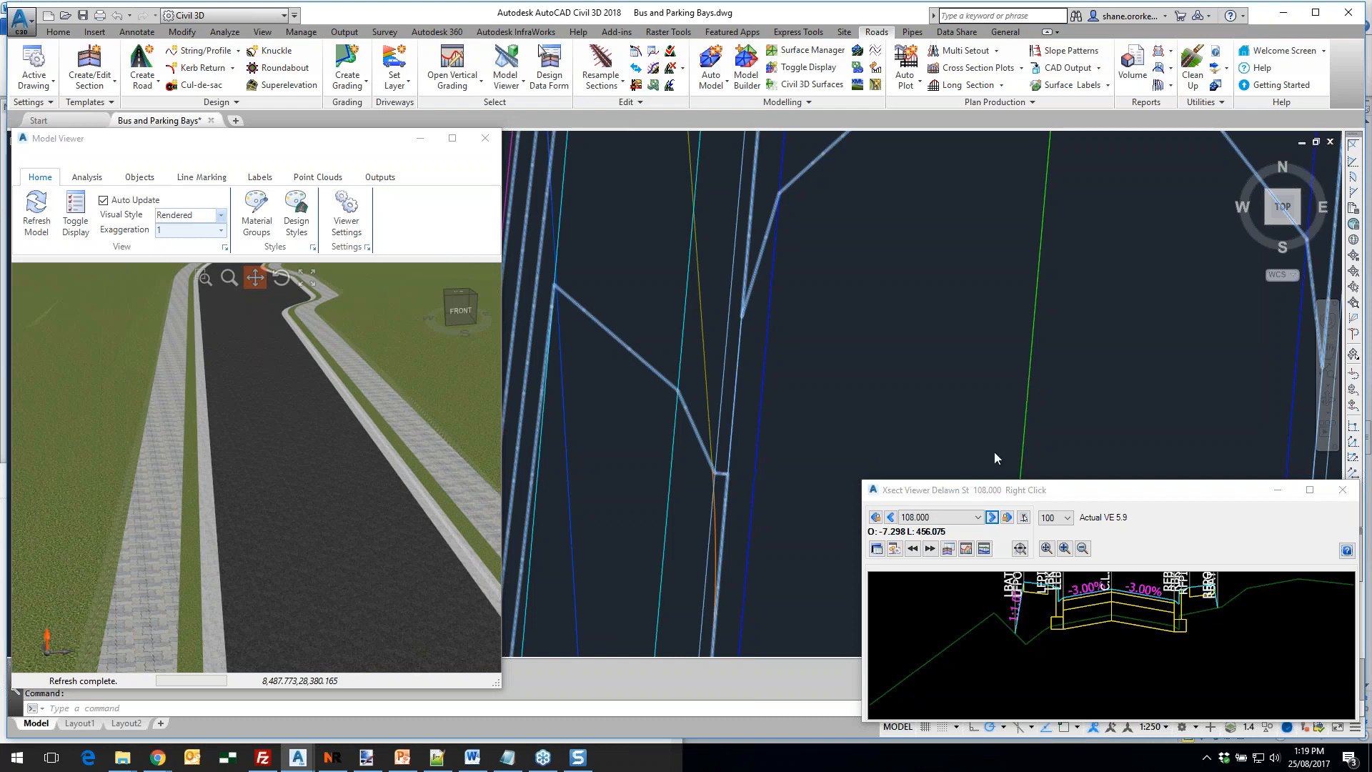
key(Return)
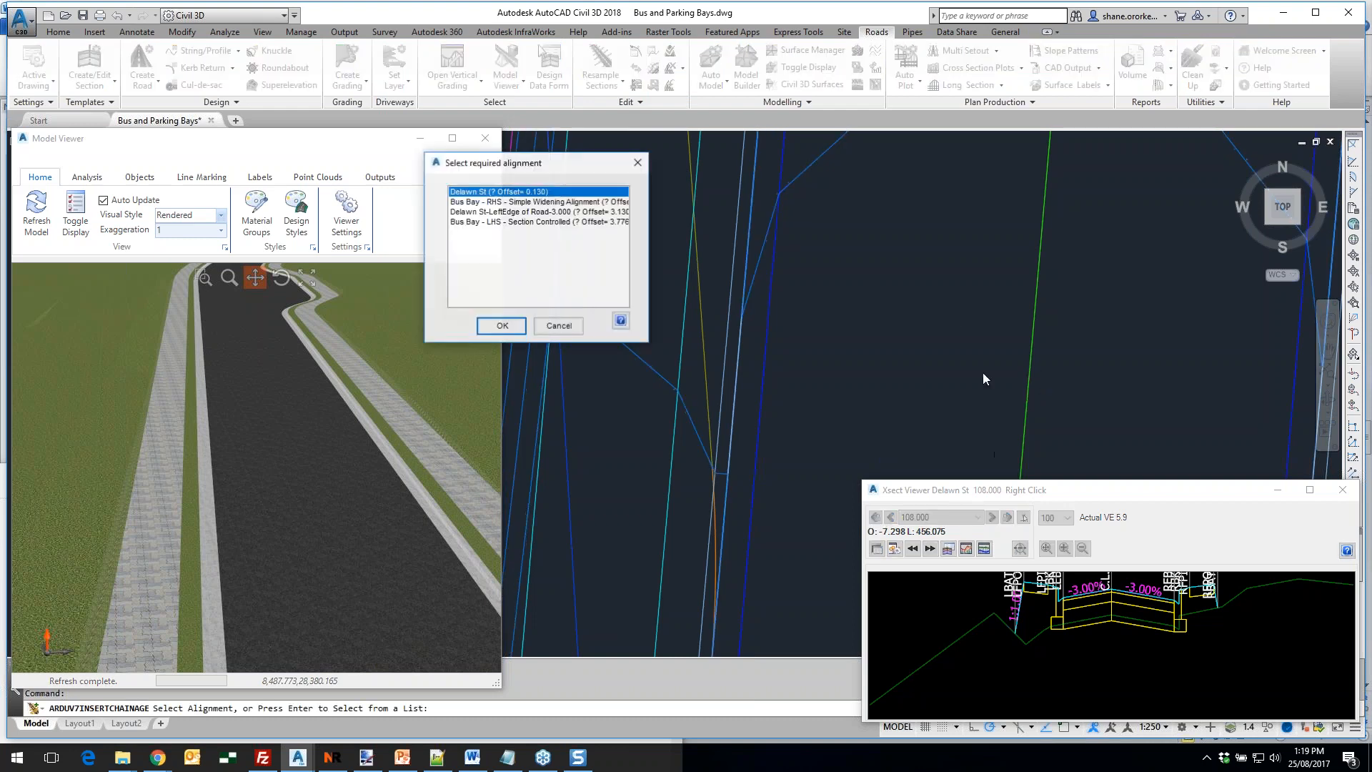
click(512, 331)
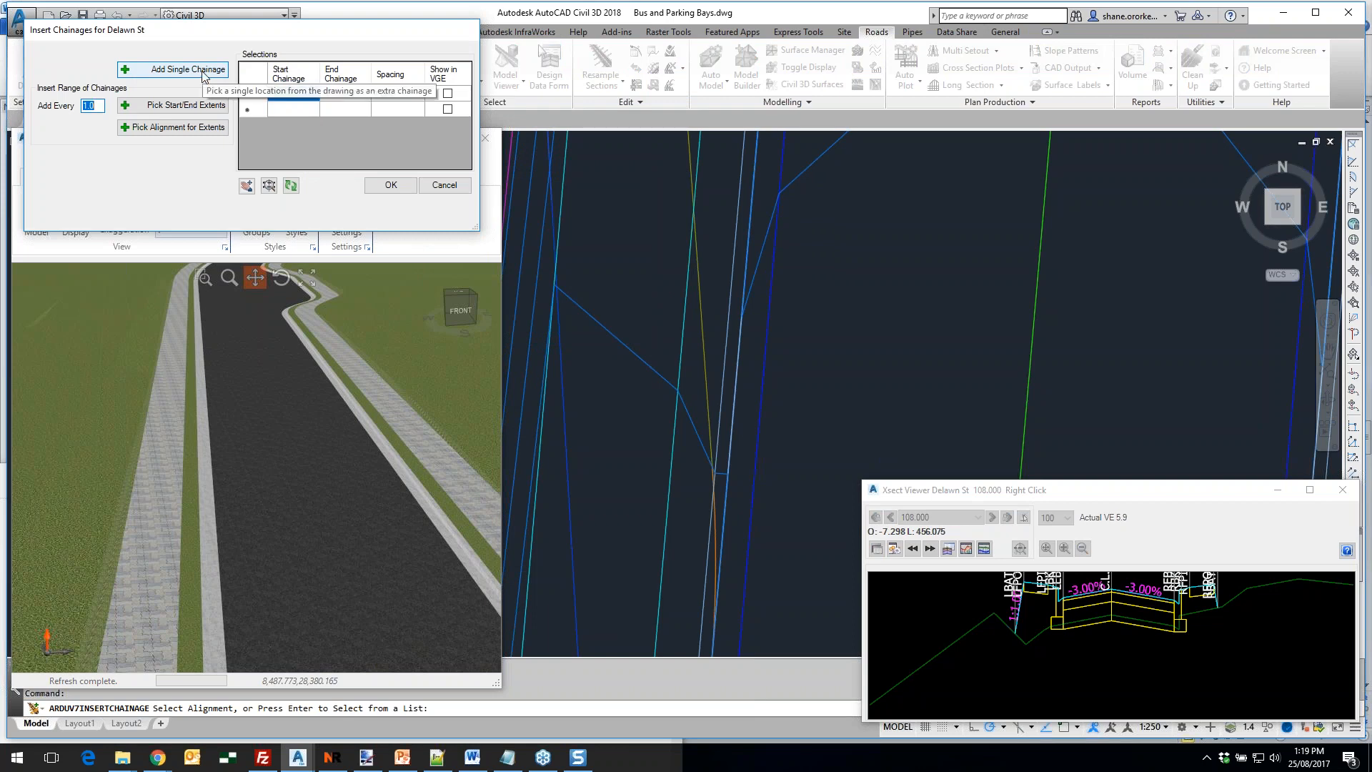
click(202, 72)
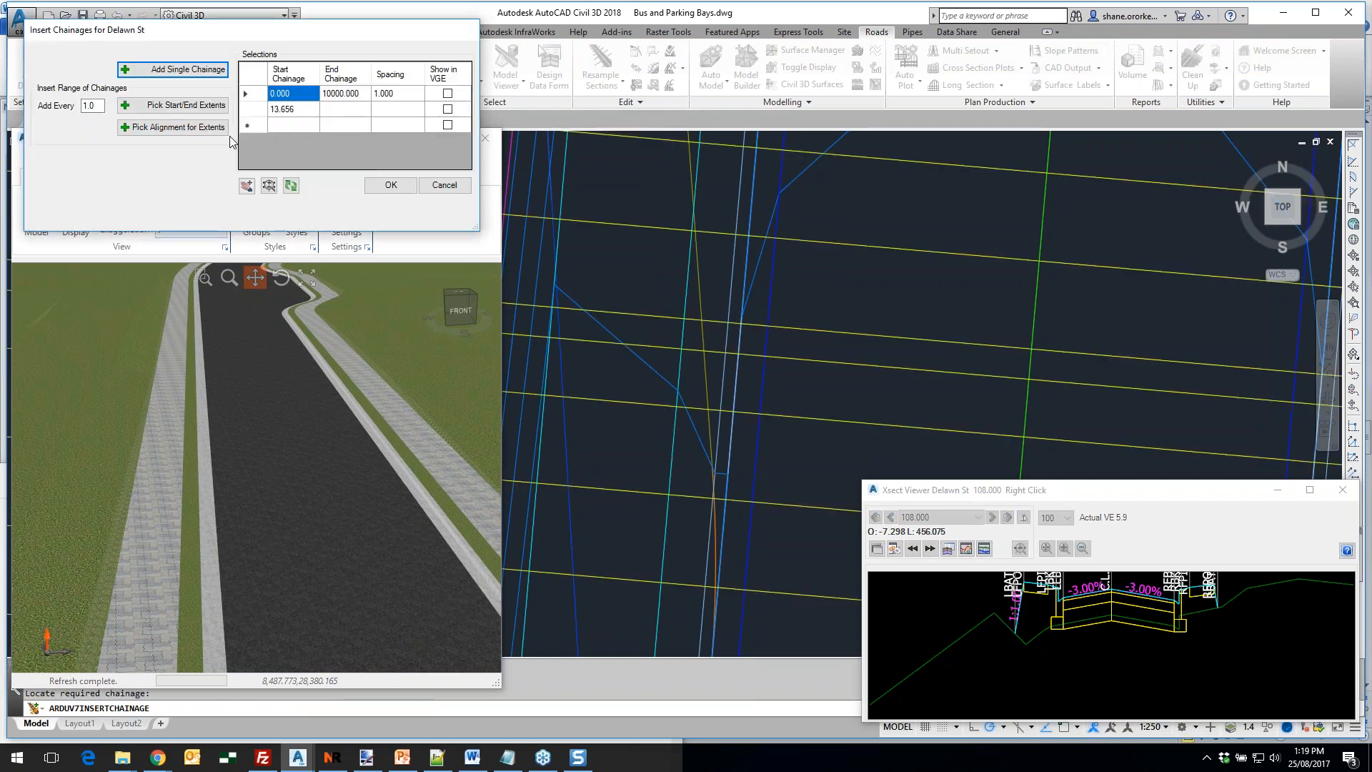
click(189, 75)
click(658, 355)
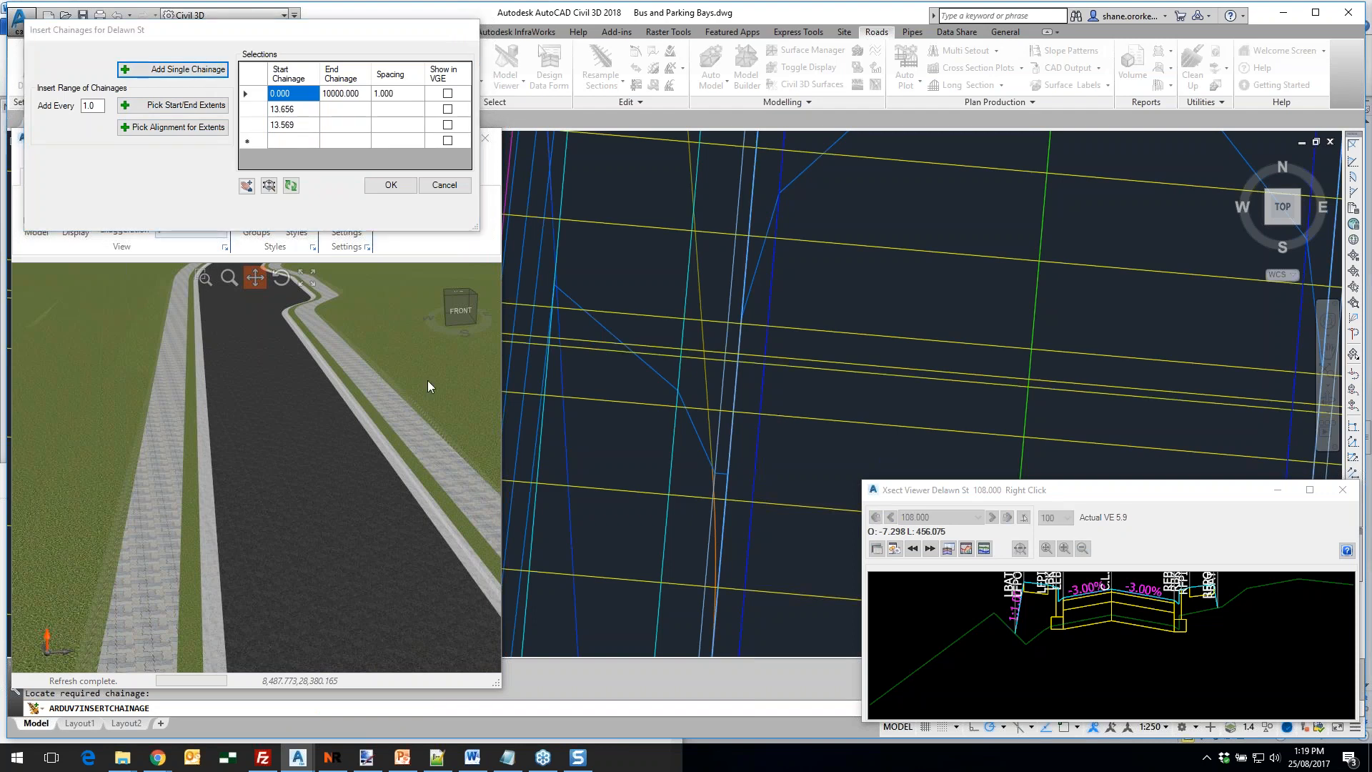
click(391, 186)
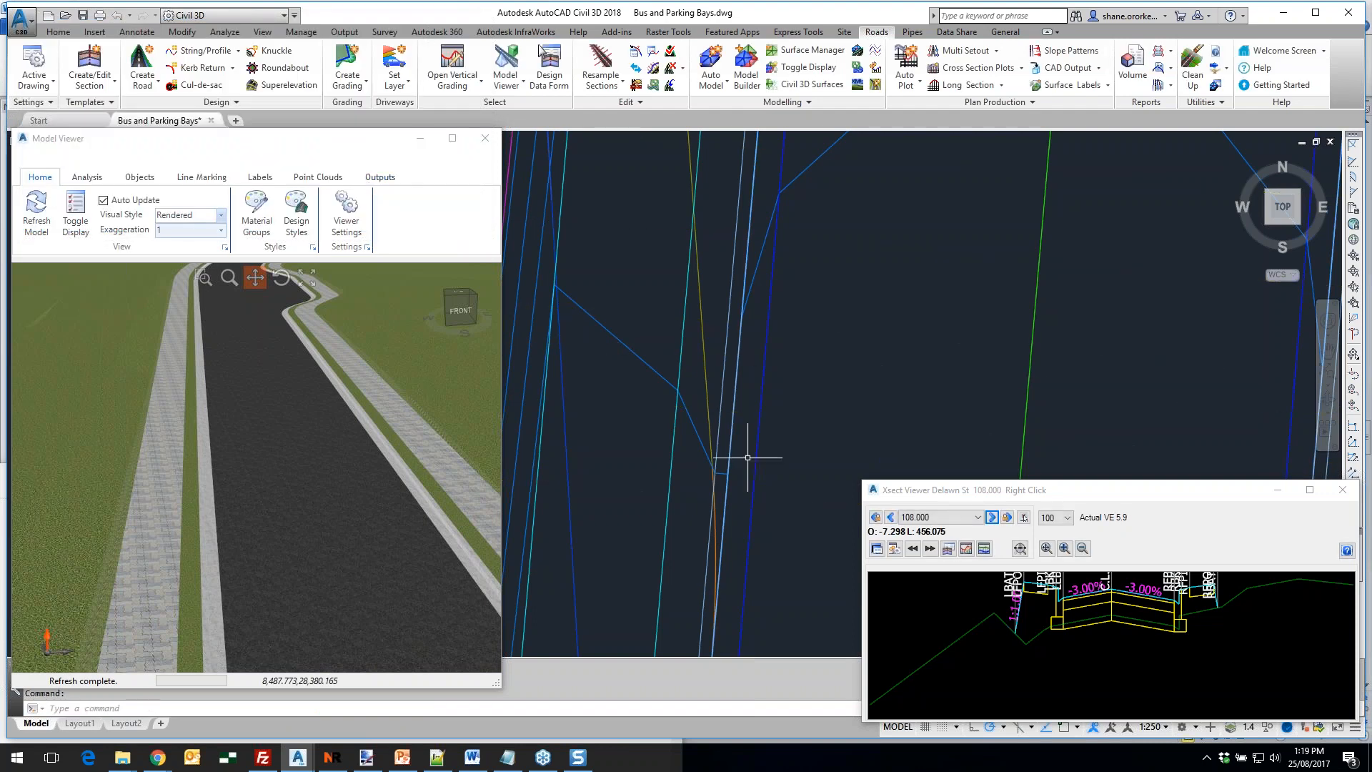
Add a single extra chainage on Delawn St at 9.919, at the start of the section-controlled bus bay alignment
scroll(748, 458, down, 4)
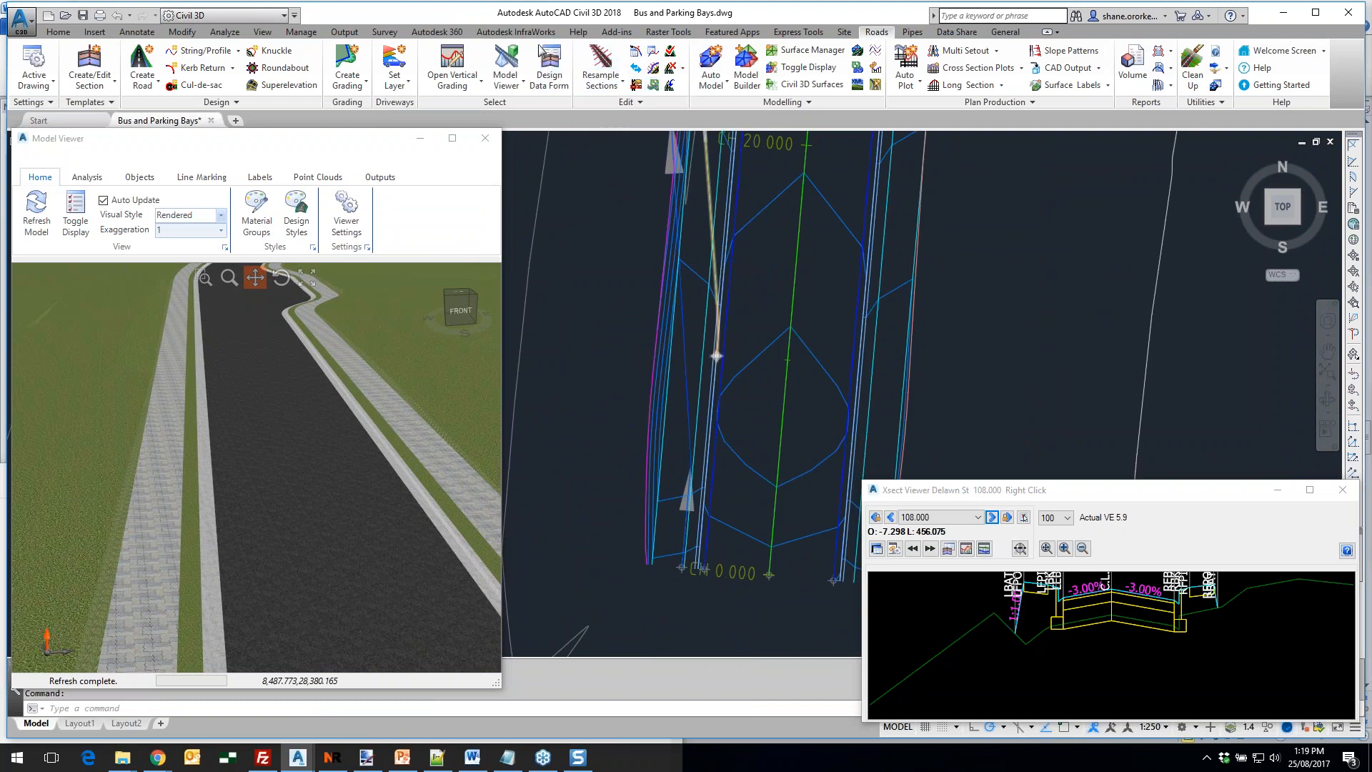
click(616, 136)
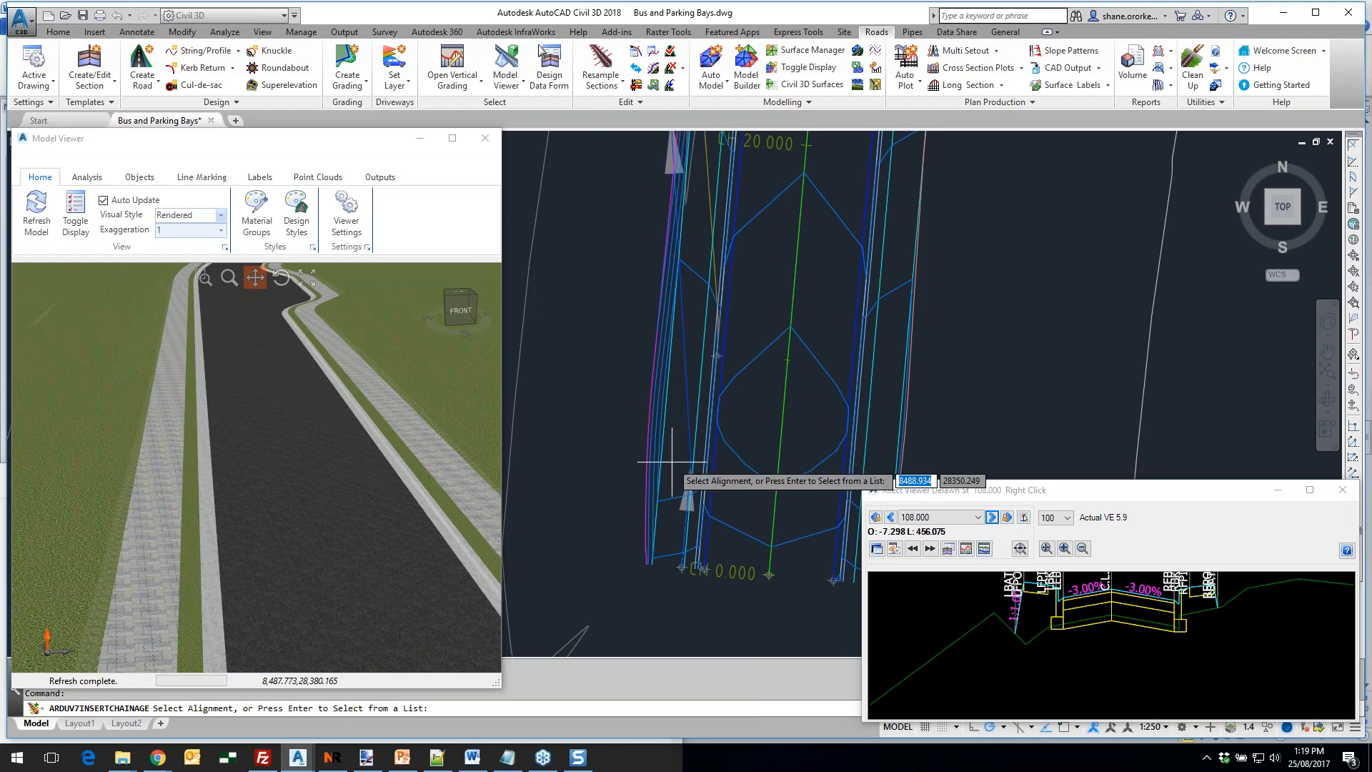
key(Return)
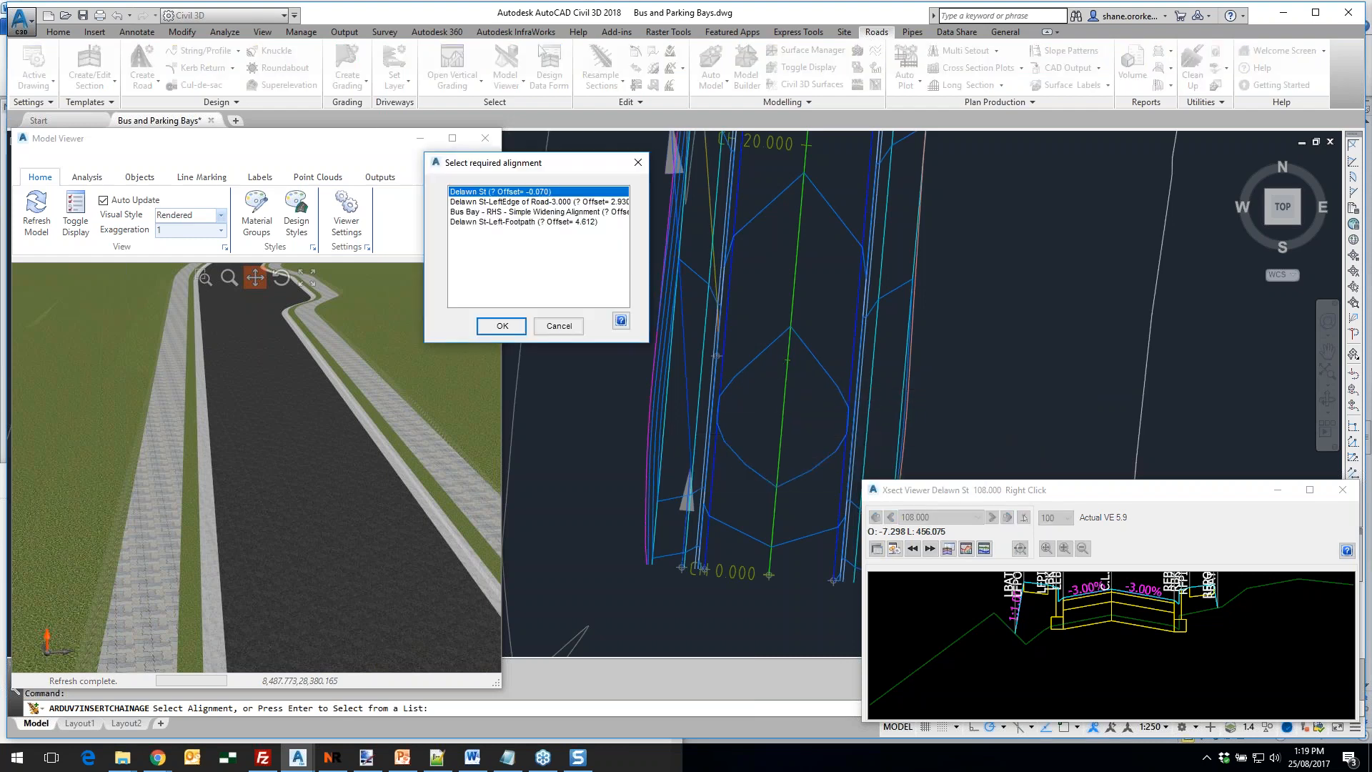
click(502, 327)
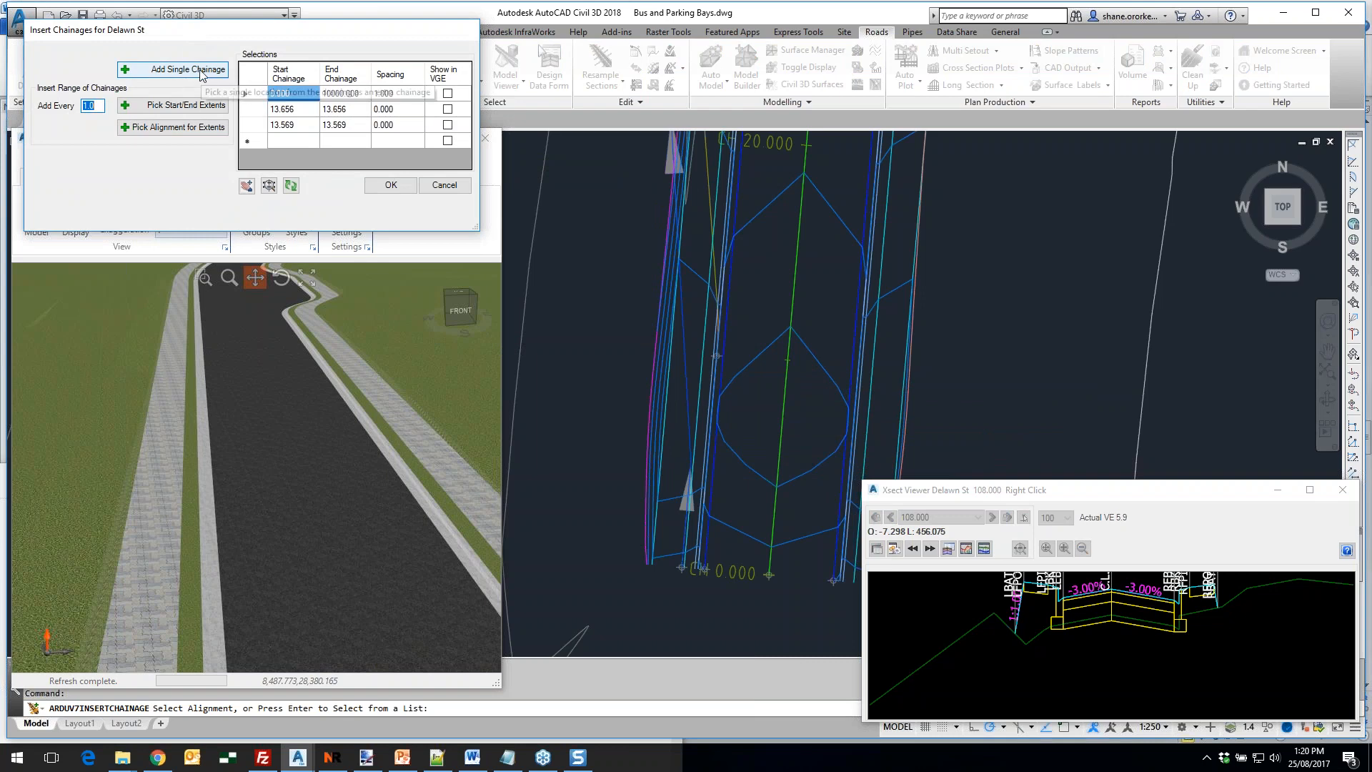
click(200, 72)
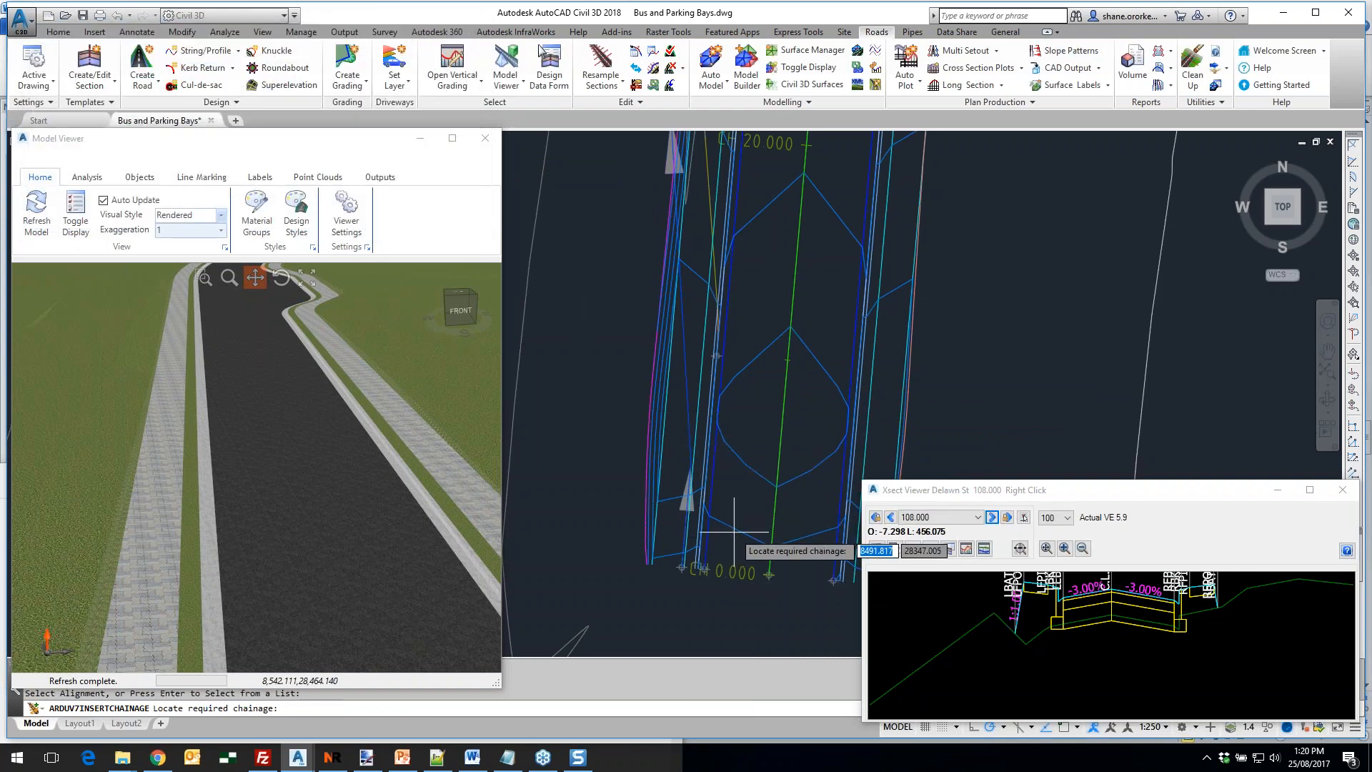
scroll(692, 410, up, 2)
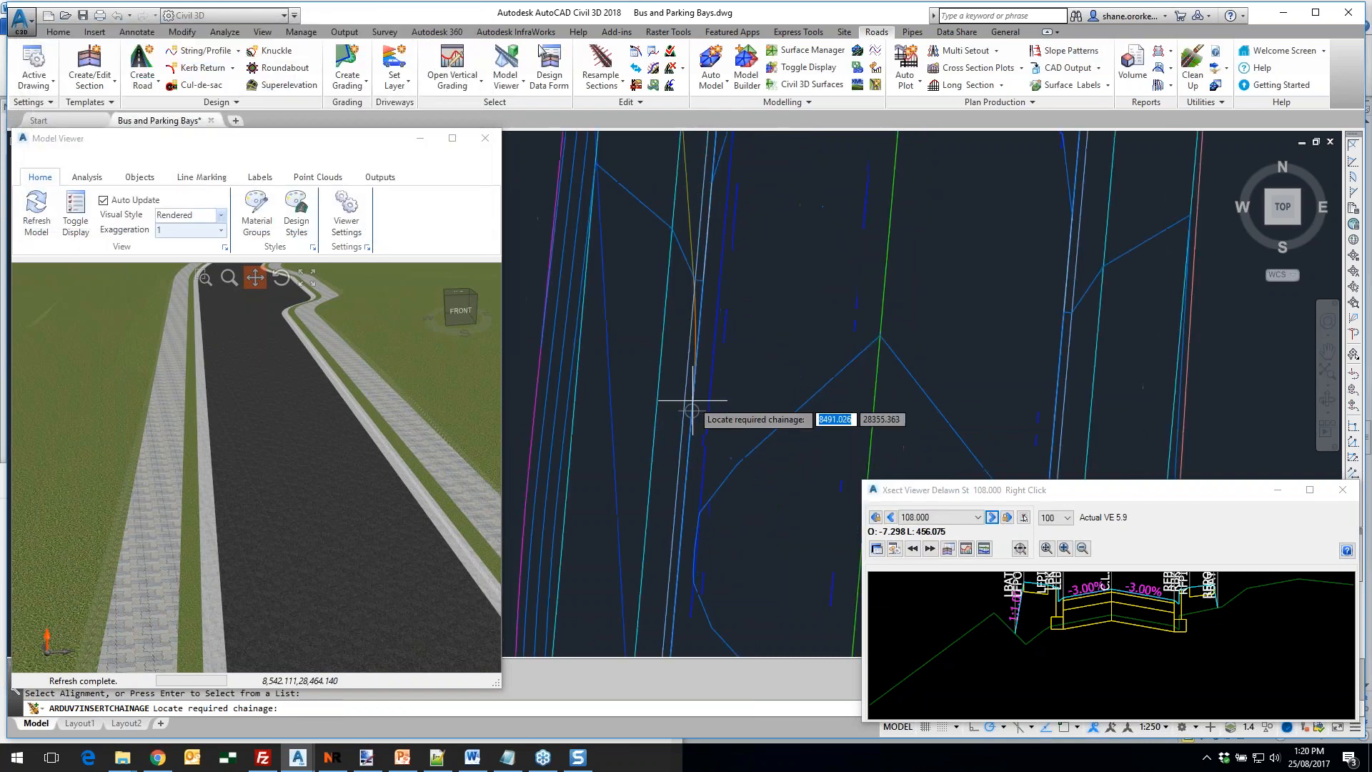
click(692, 410)
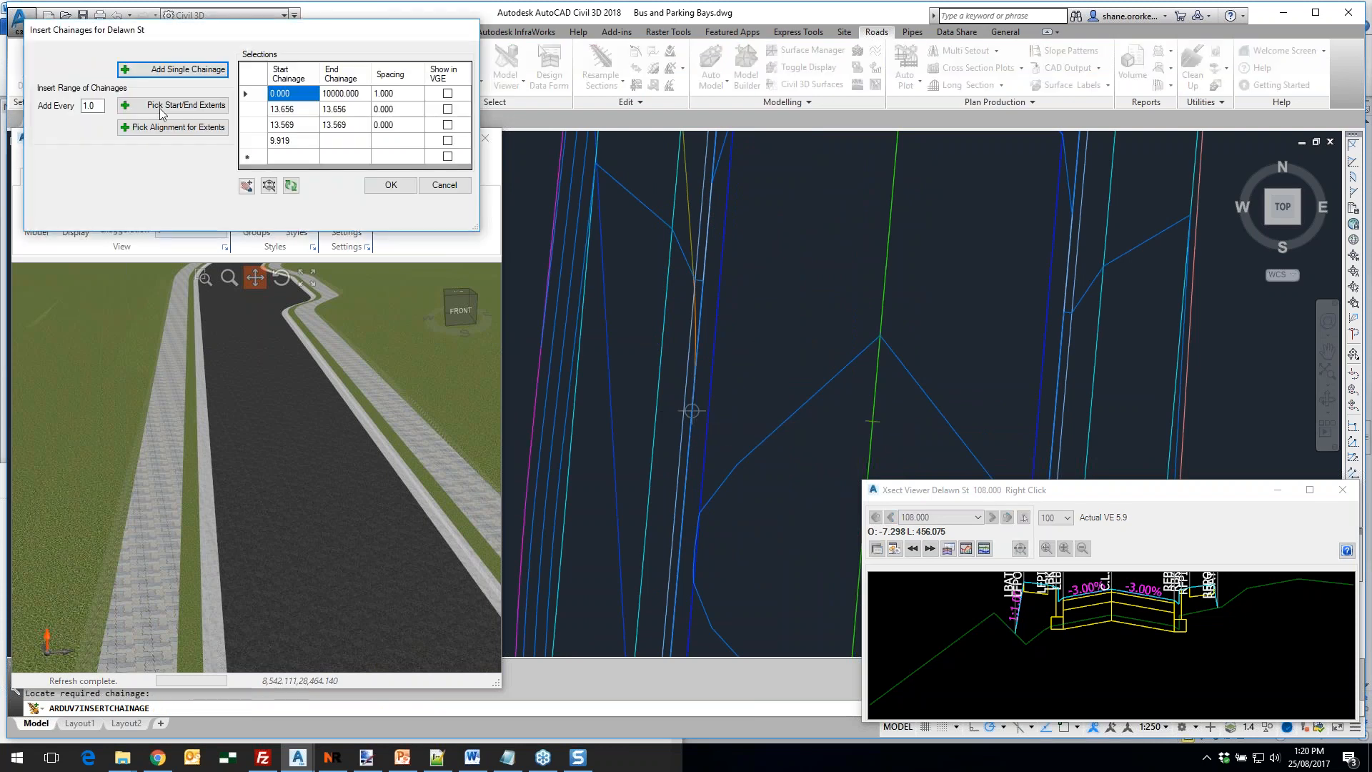
click(215, 71)
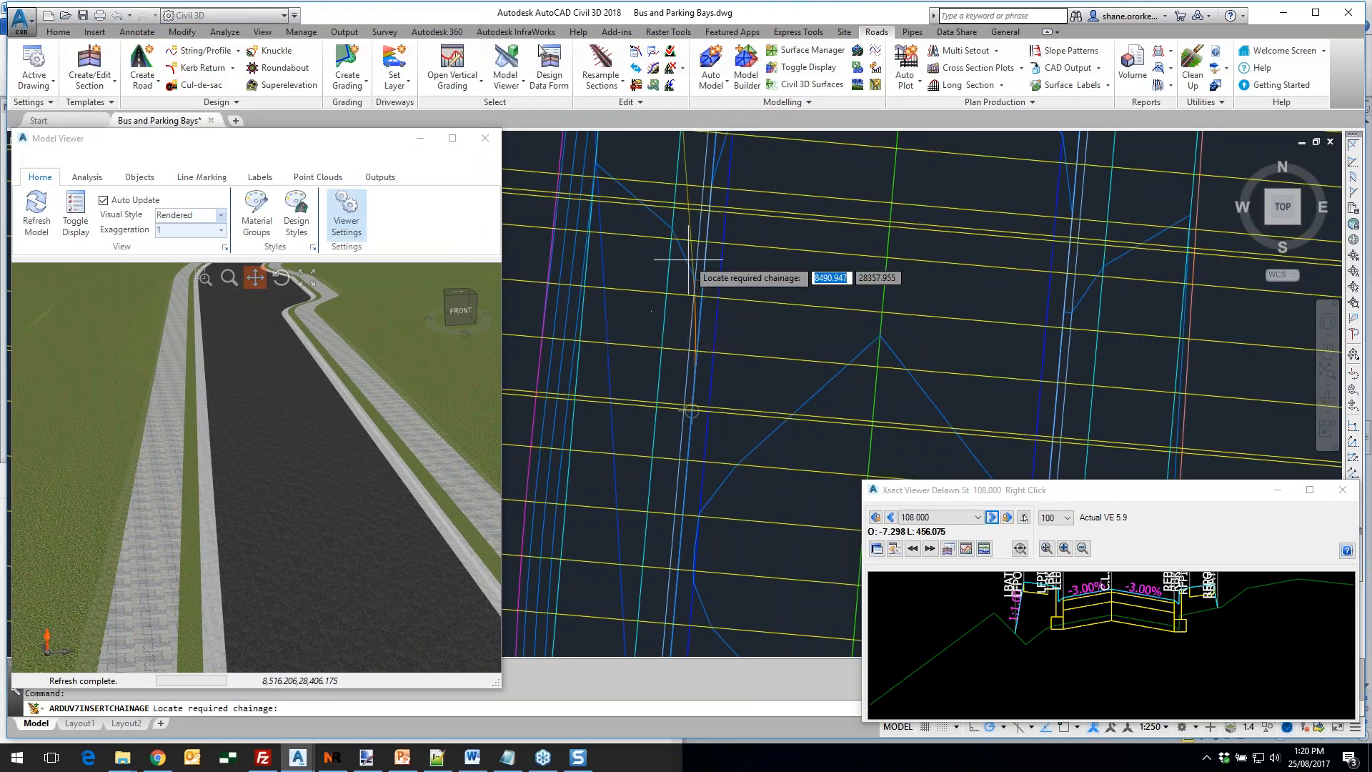
middle_drag(688, 259, 690, 441)
mouse_move(696, 375)
middle_down()
mouse_move(709, 468)
mouse_move(661, 350)
middle_up()
scroll(704, 484, up, 4)
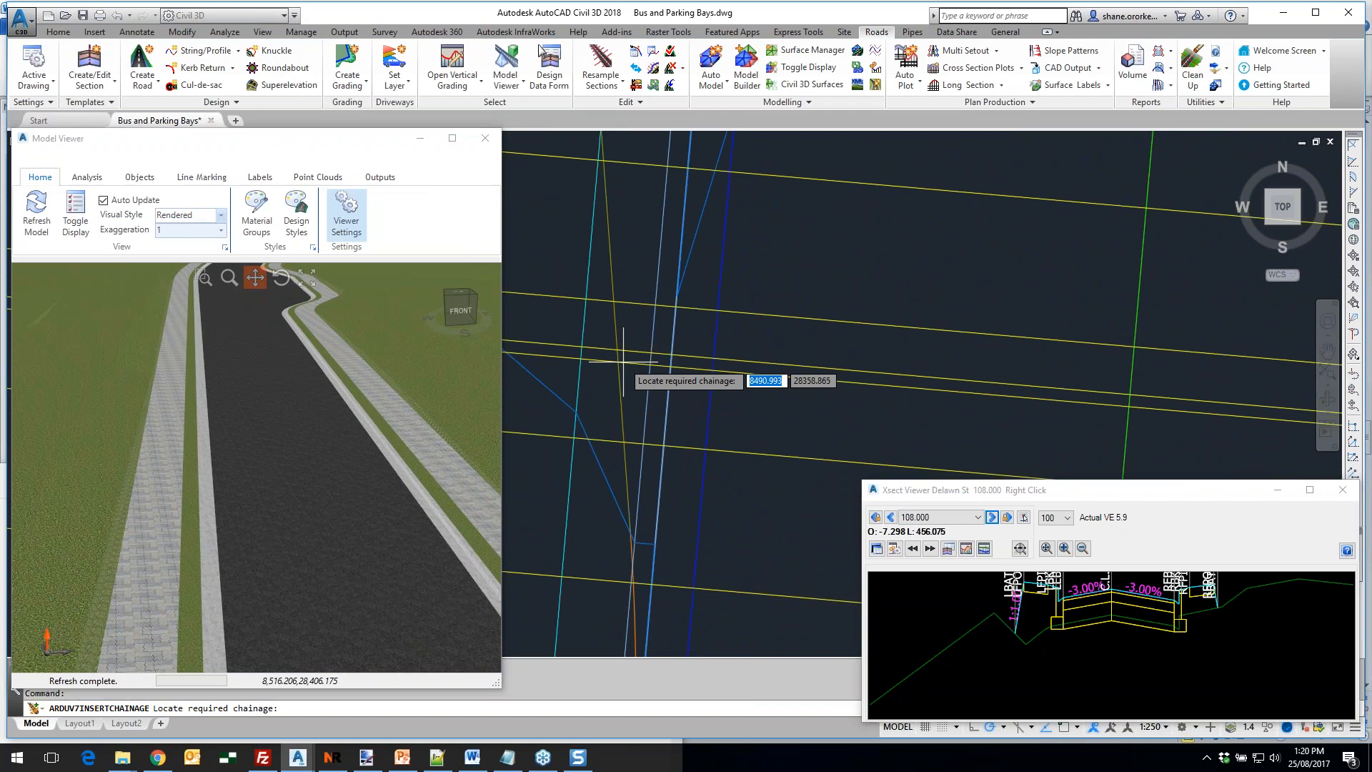
key(Escape)
Add a single extra chainage at 61.658, where the bus bay alignment returns towards the left kerb just past CH 60
click(220, 72)
scroll(683, 372, down, 6)
middle_drag(686, 271, 700, 465)
middle_drag(752, 279, 745, 491)
scroll(745, 490, down, 3)
middle_drag(743, 321, 734, 608)
scroll(748, 406, up, 9)
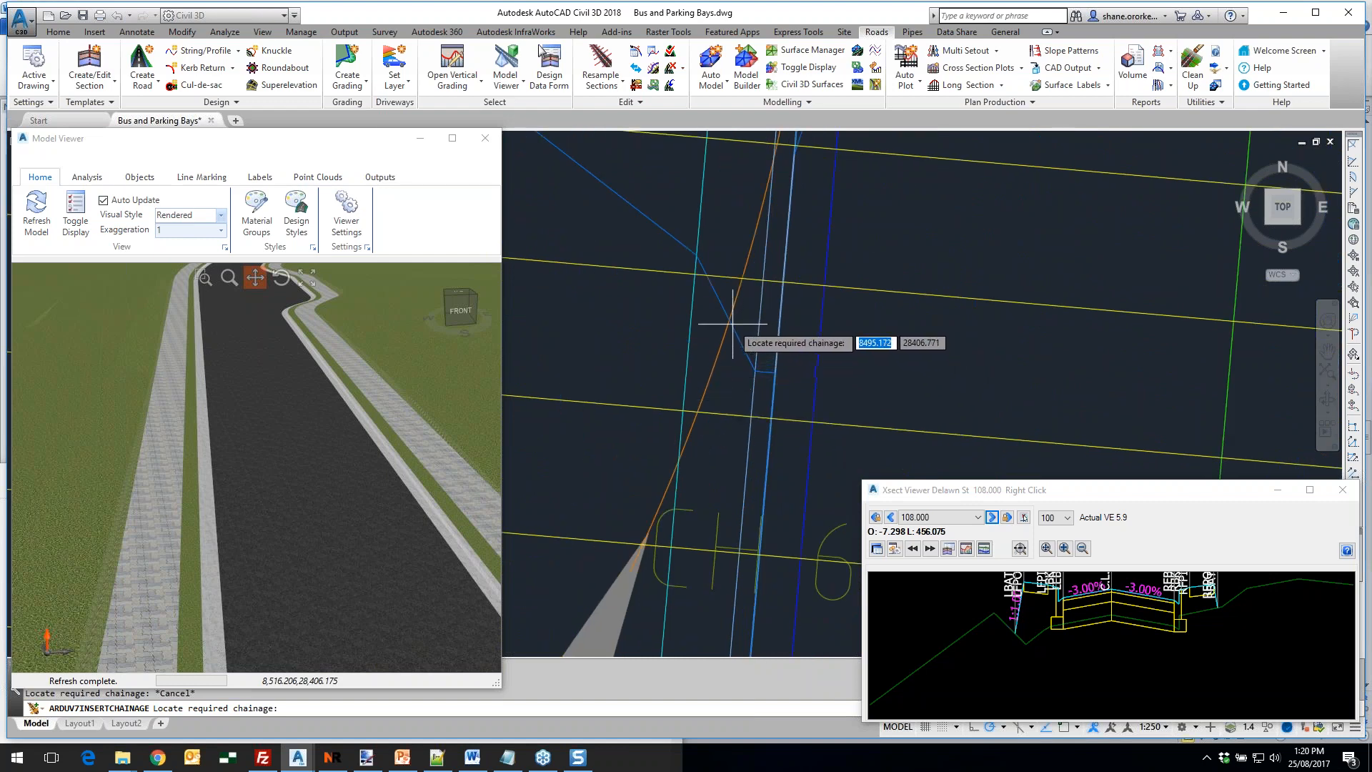
key(Return)
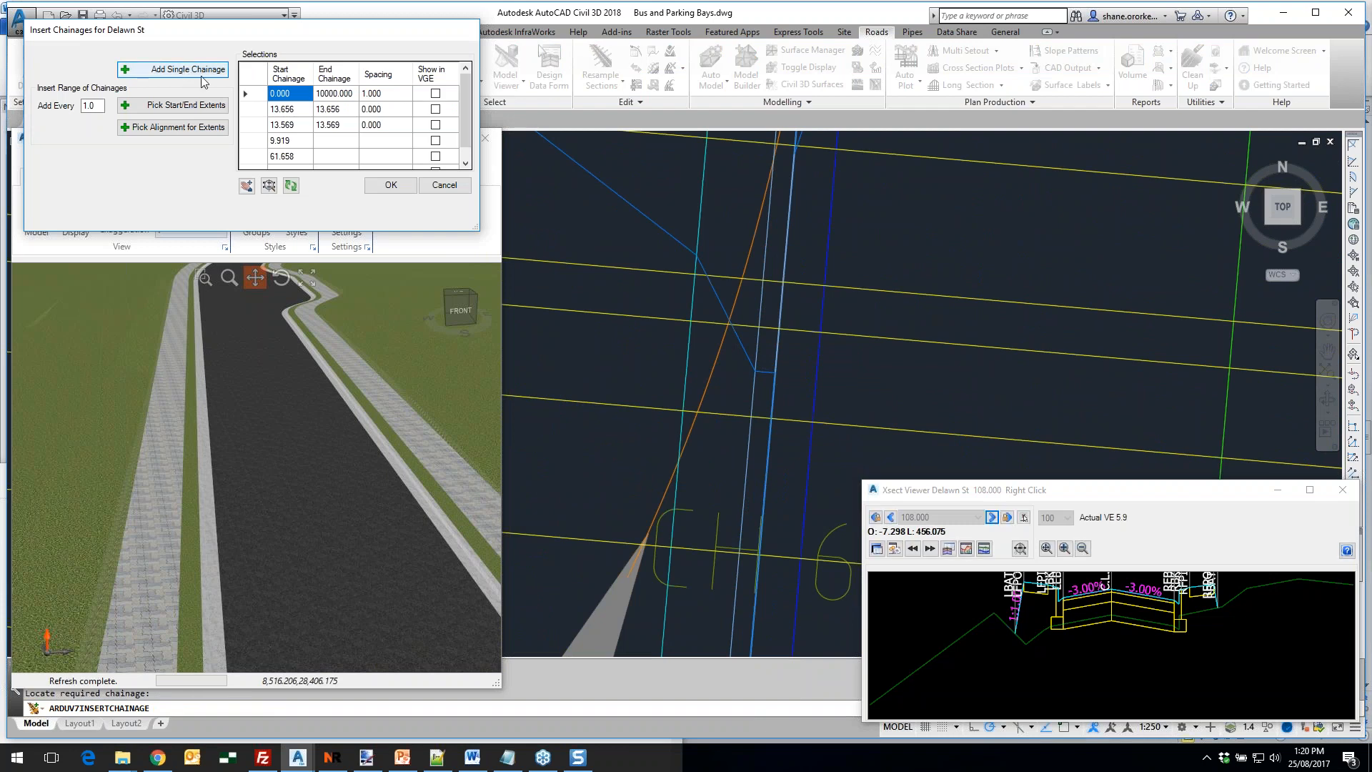
Add a single extra chainage where the bus bay alignment merges with the kerb line at its far end, and accept the chainages
click(151, 69)
scroll(796, 290, down, 3)
scroll(829, 254, up, 5)
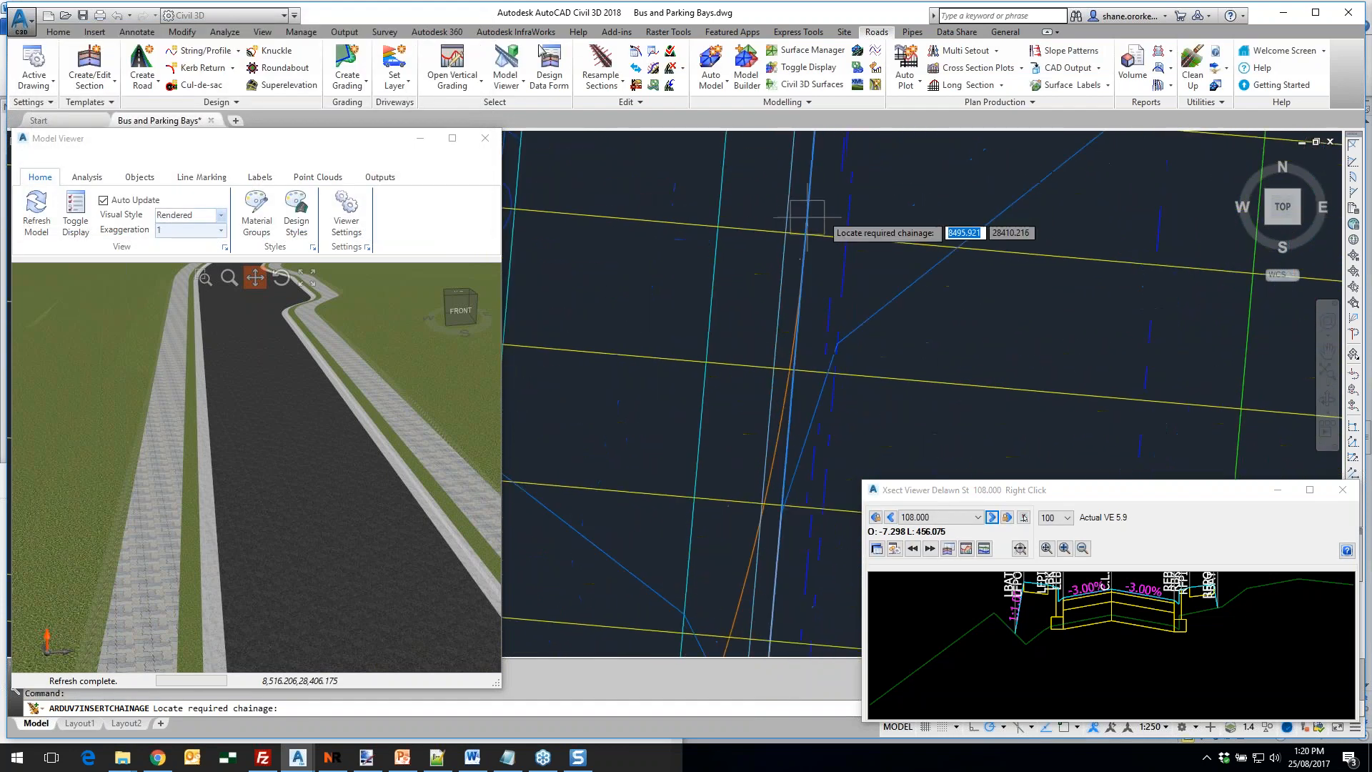
click(796, 220)
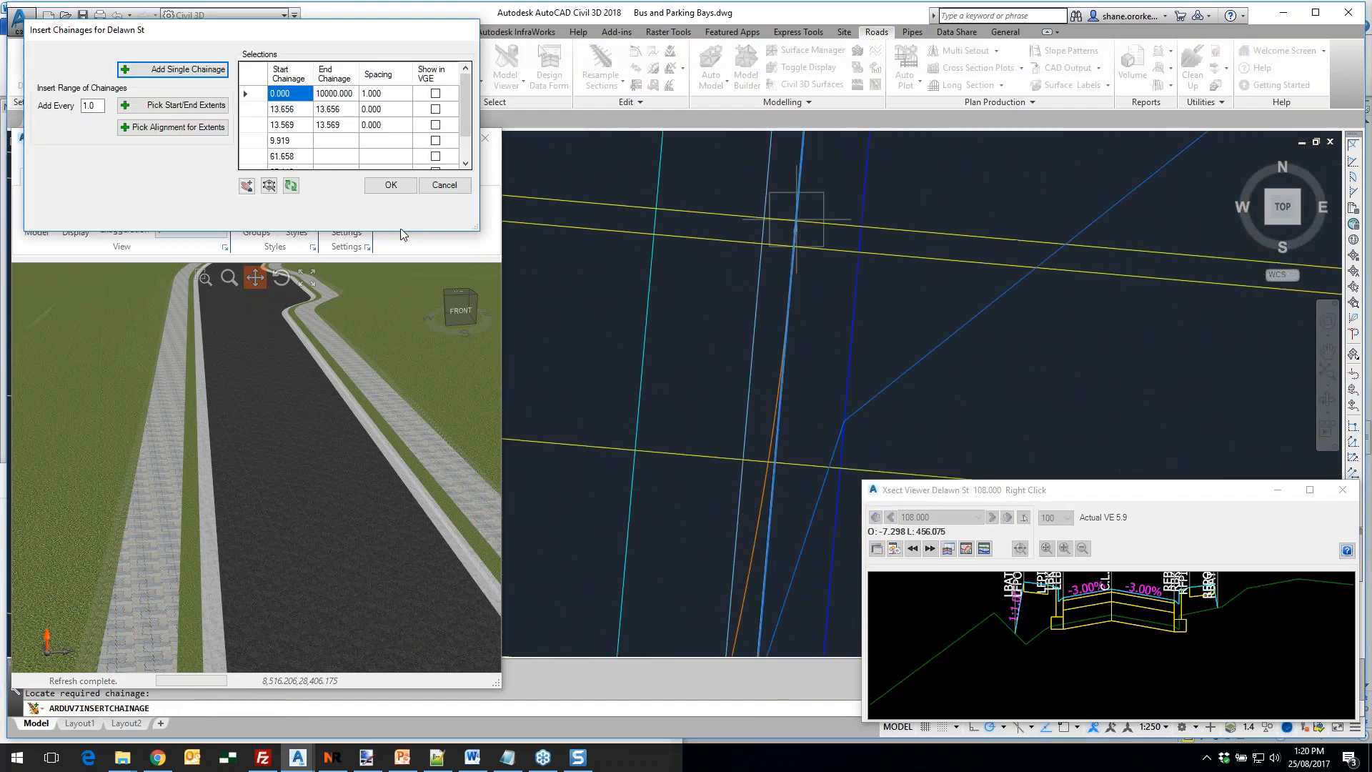
click(390, 185)
scroll(650, 429, down, 5)
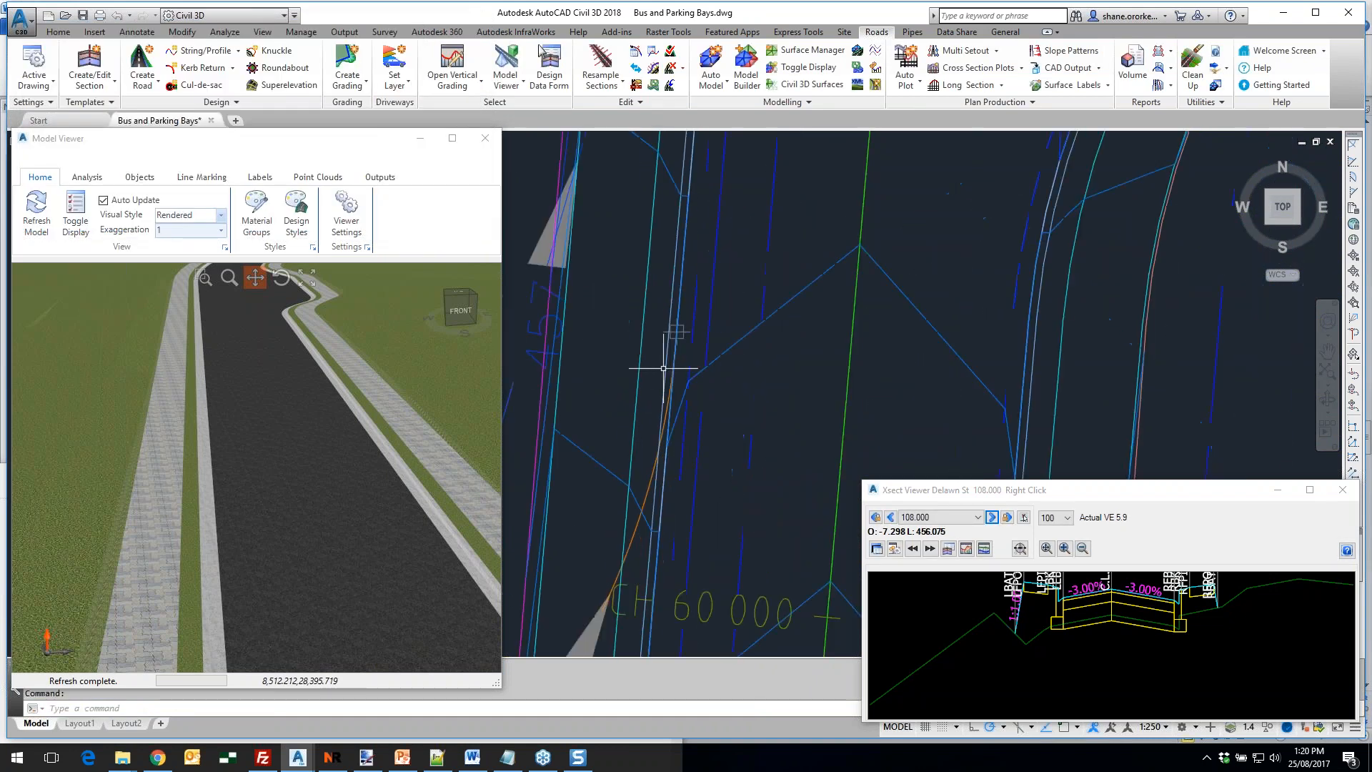
middle_drag(650, 442, 643, 394)
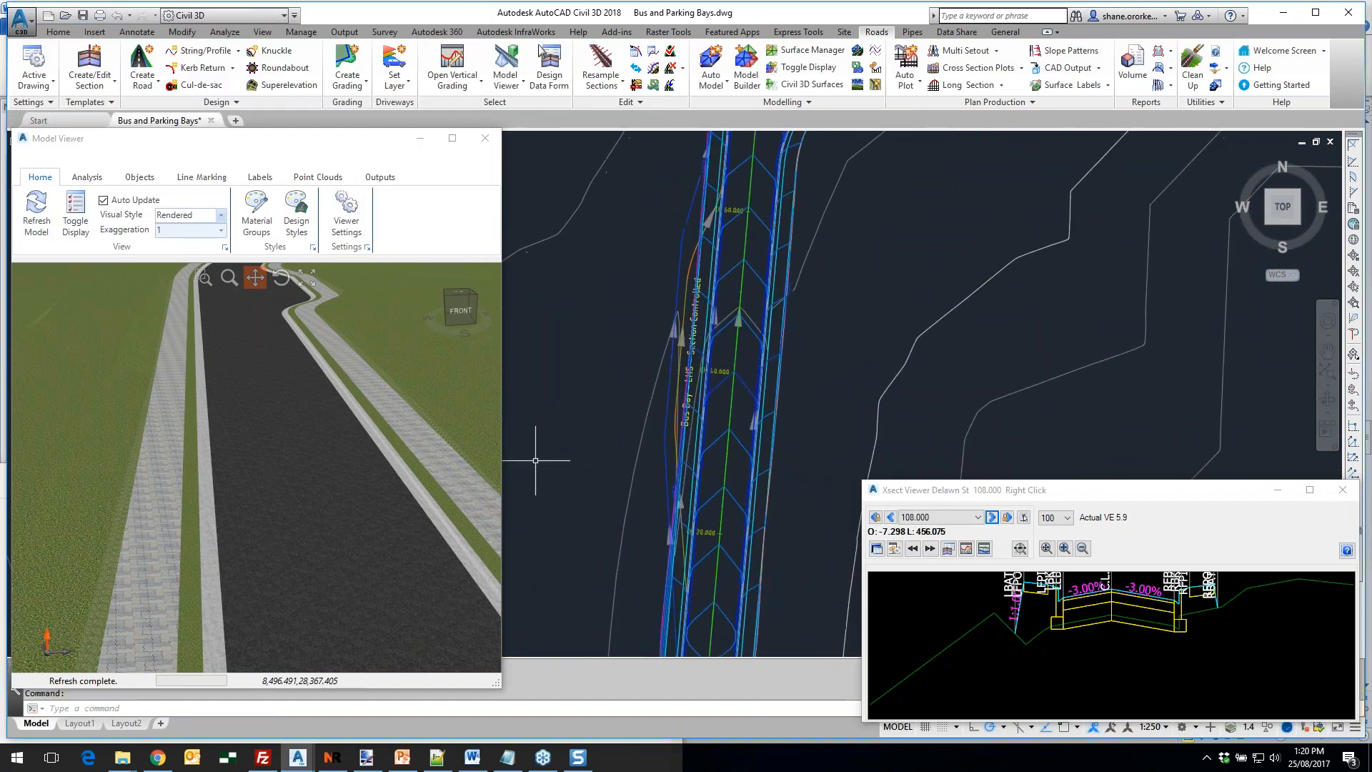
In the Delawn St design data, end the Metric Road 6m SM template at chainage 9.000 and update the entry
middle_drag(268, 531, 249, 505)
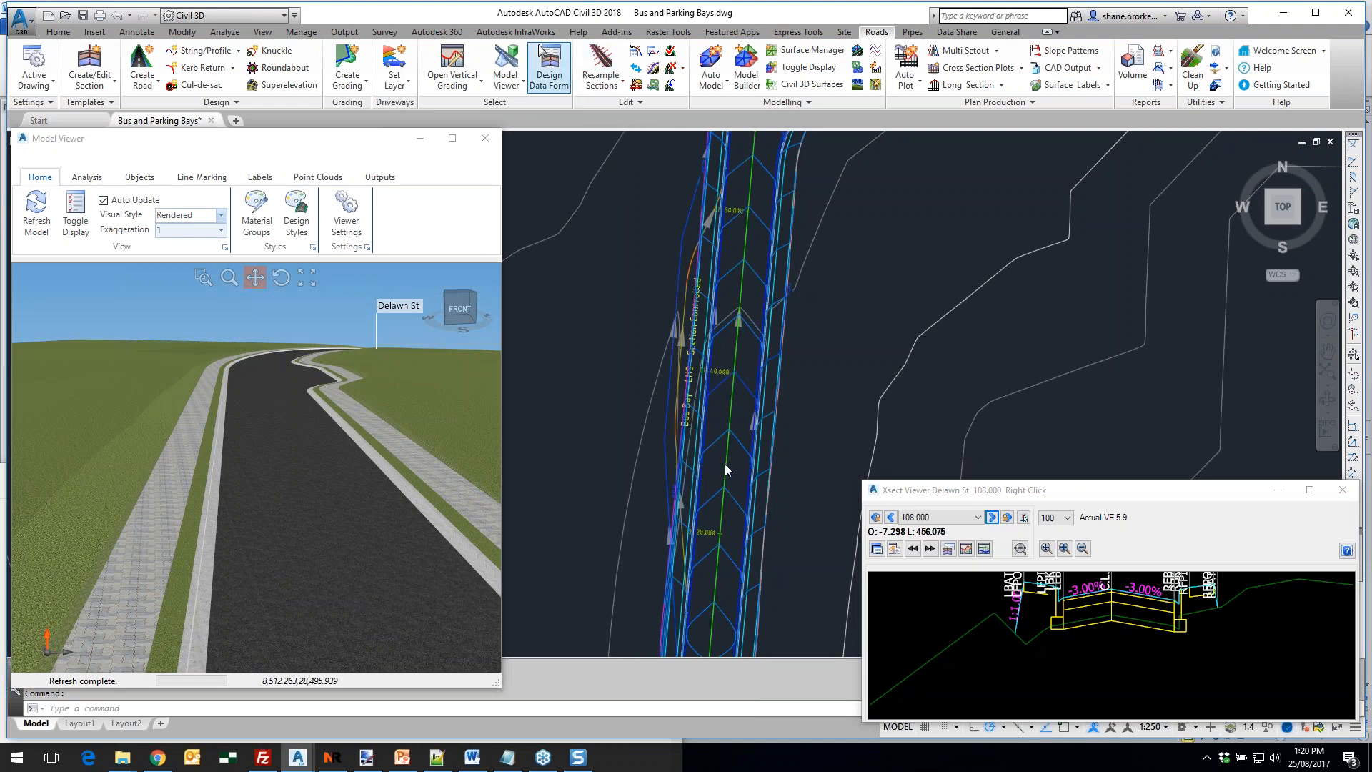
key(Return)
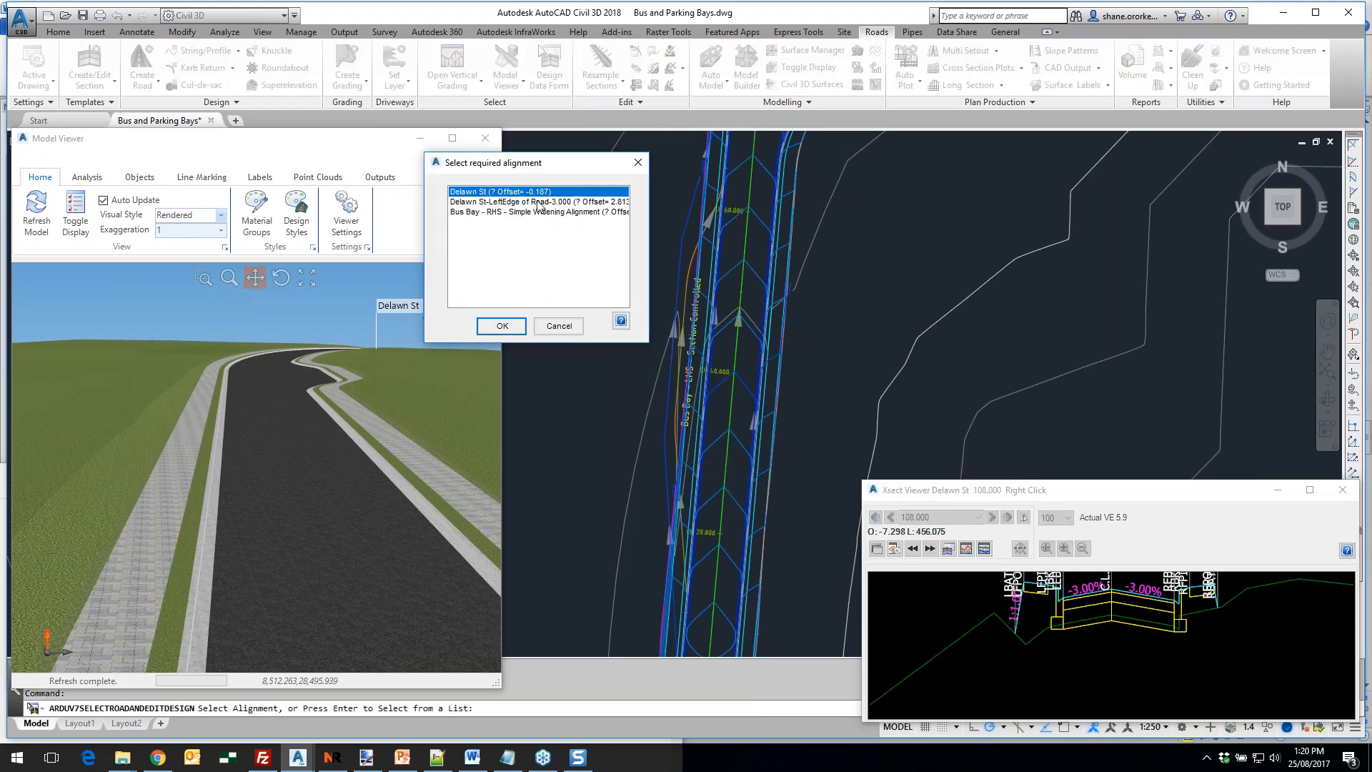
click(500, 325)
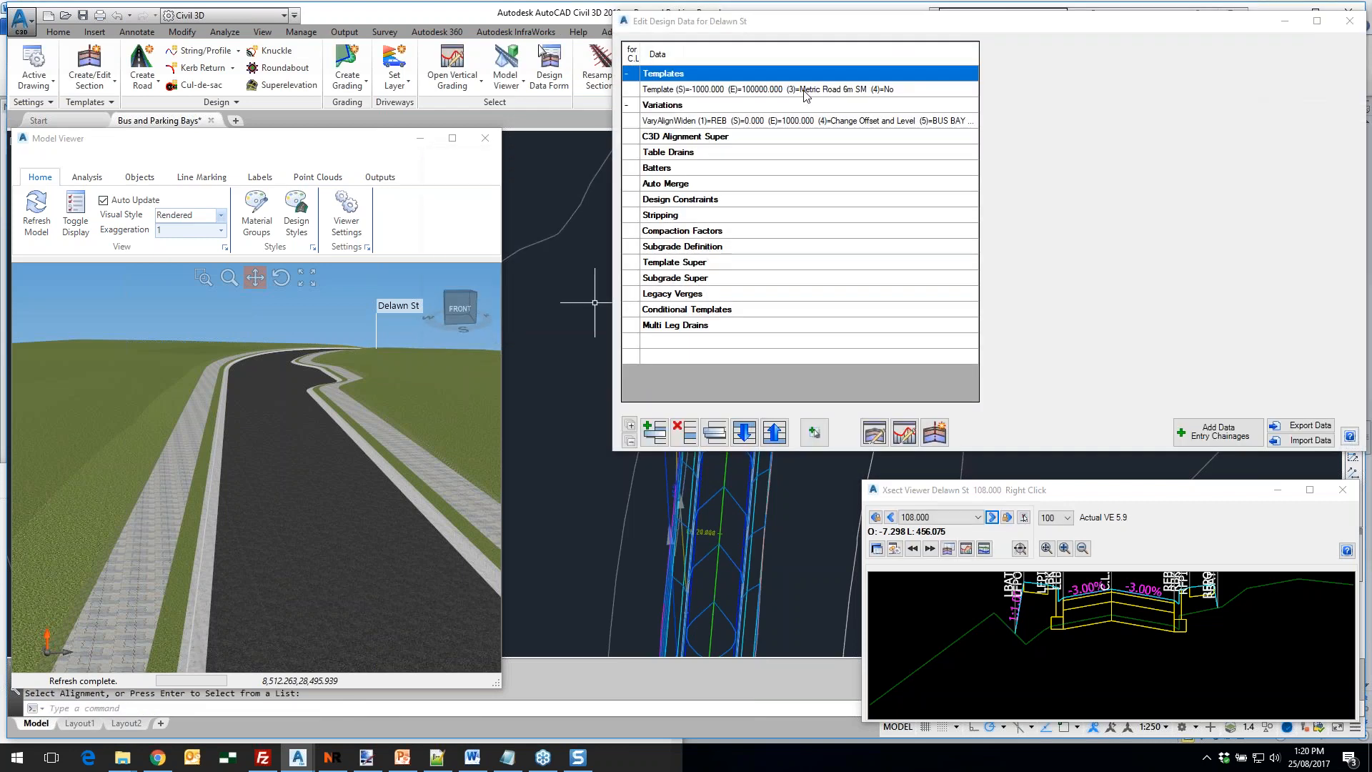
drag(849, 32, 860, 32)
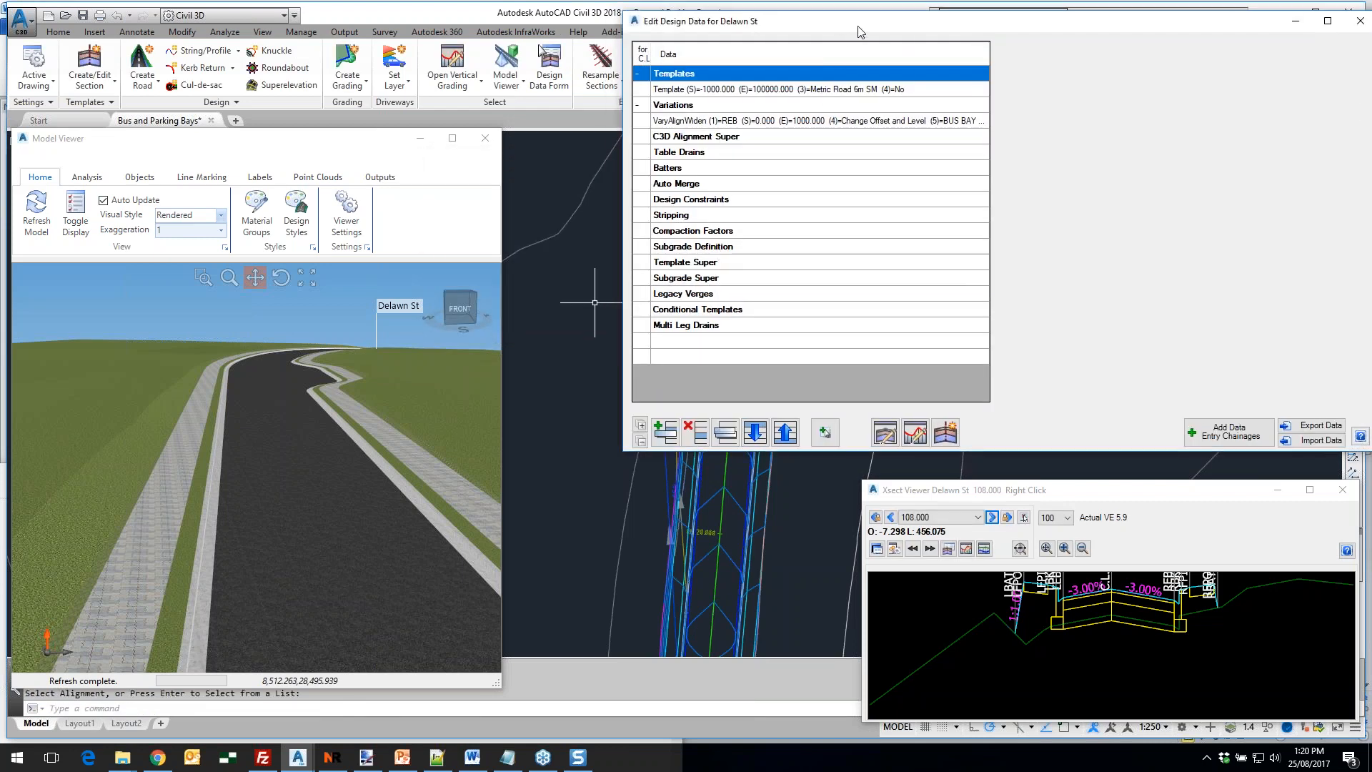
double_click(715, 89)
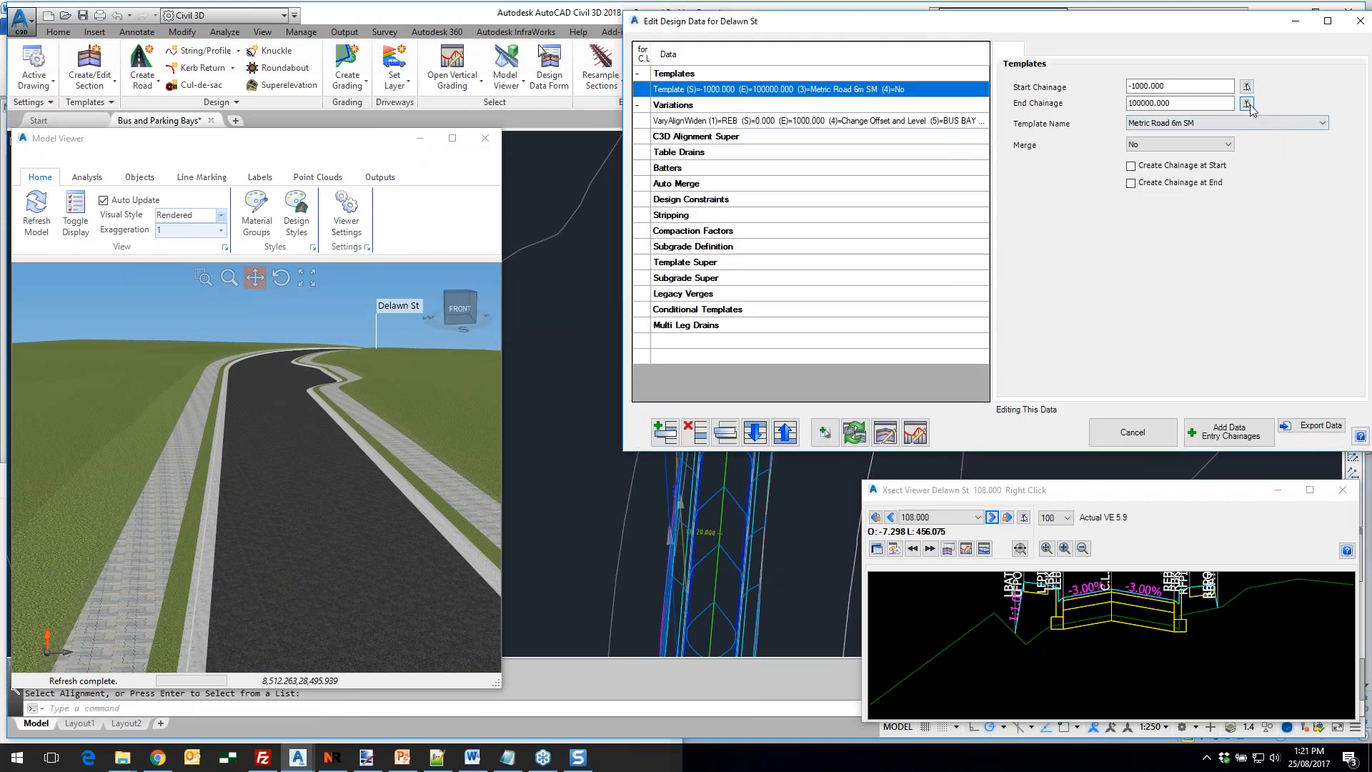
click(1248, 104)
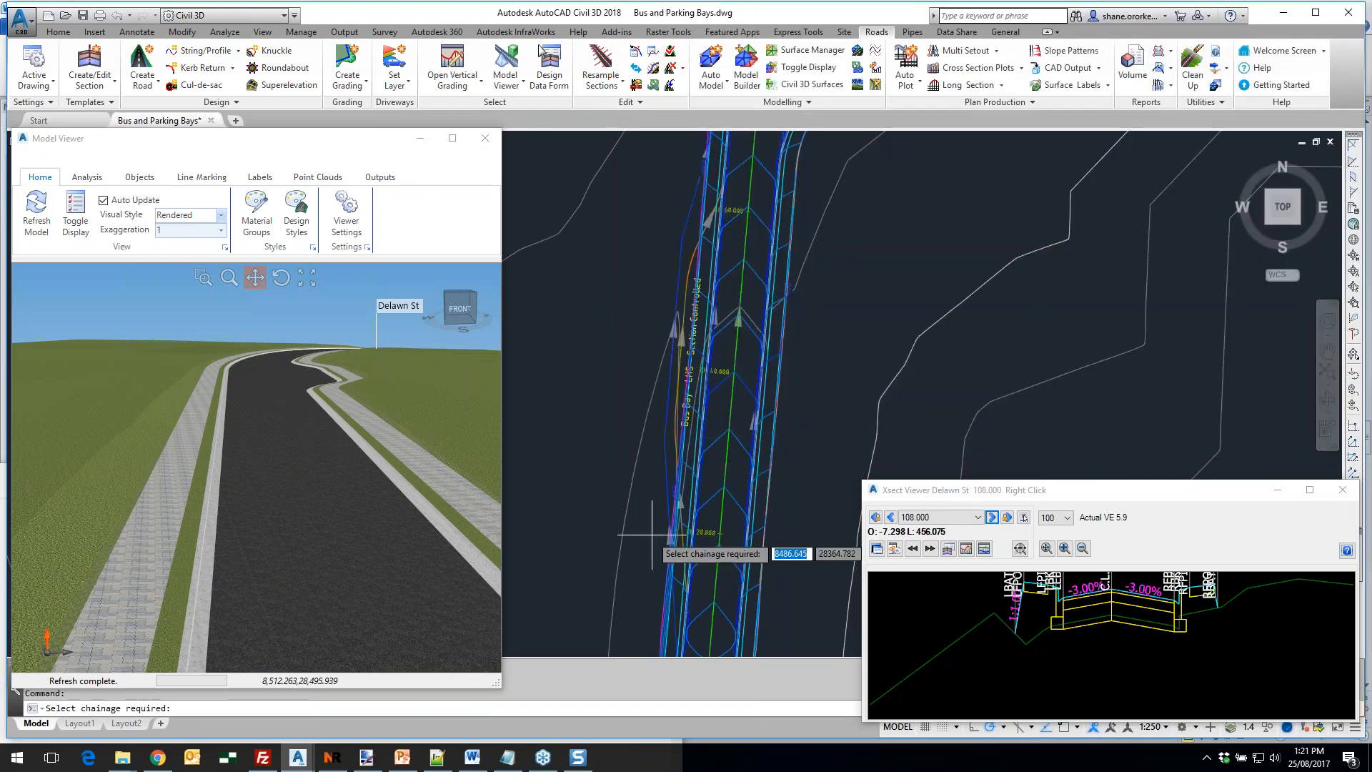
scroll(686, 429, up, 5)
middle_drag(803, 485, 769, 464)
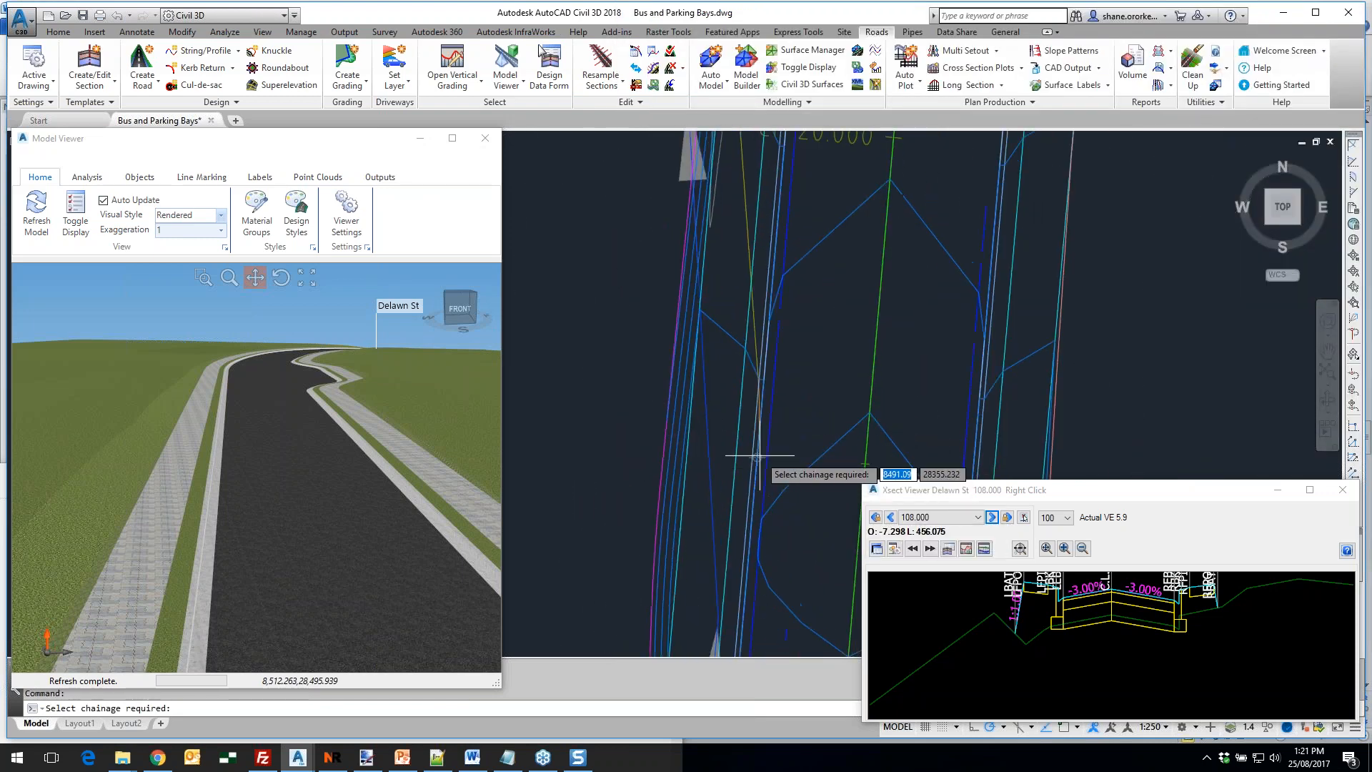
click(758, 456)
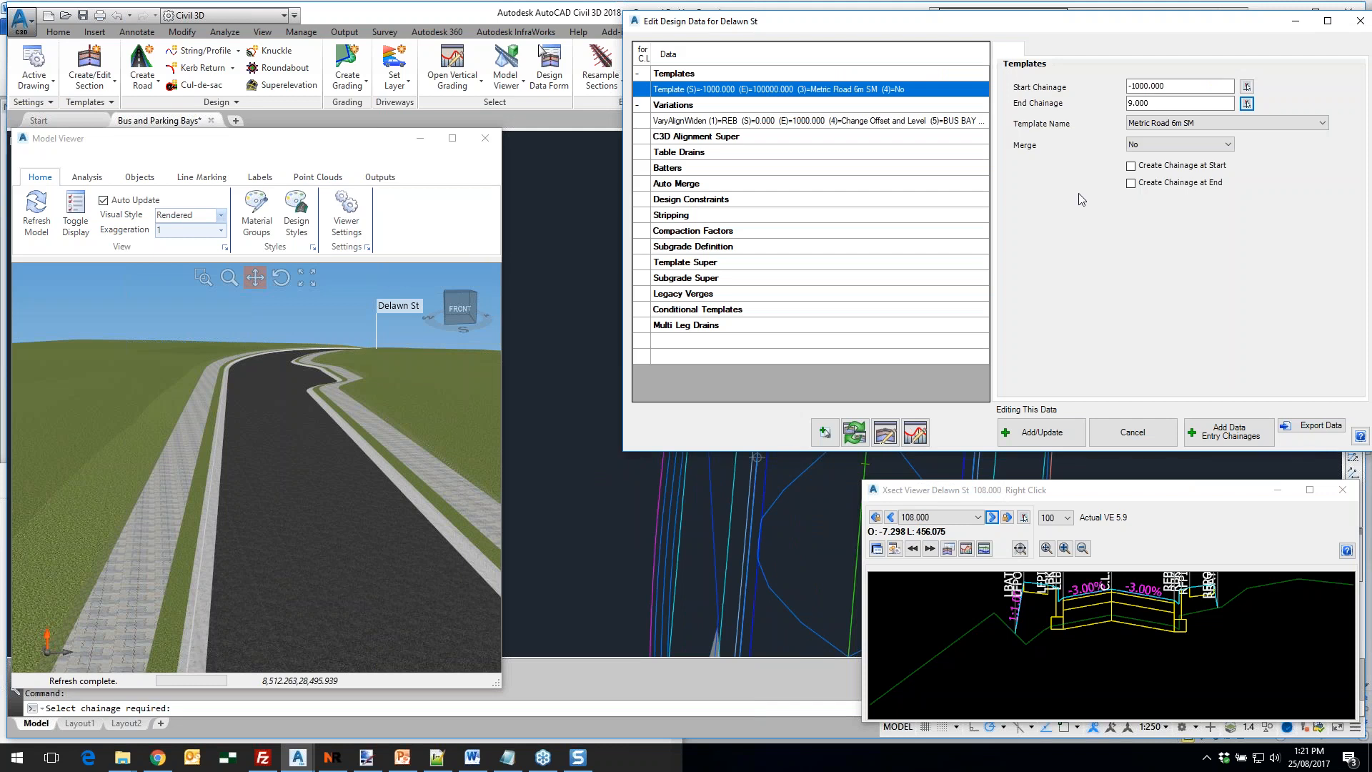
click(1042, 431)
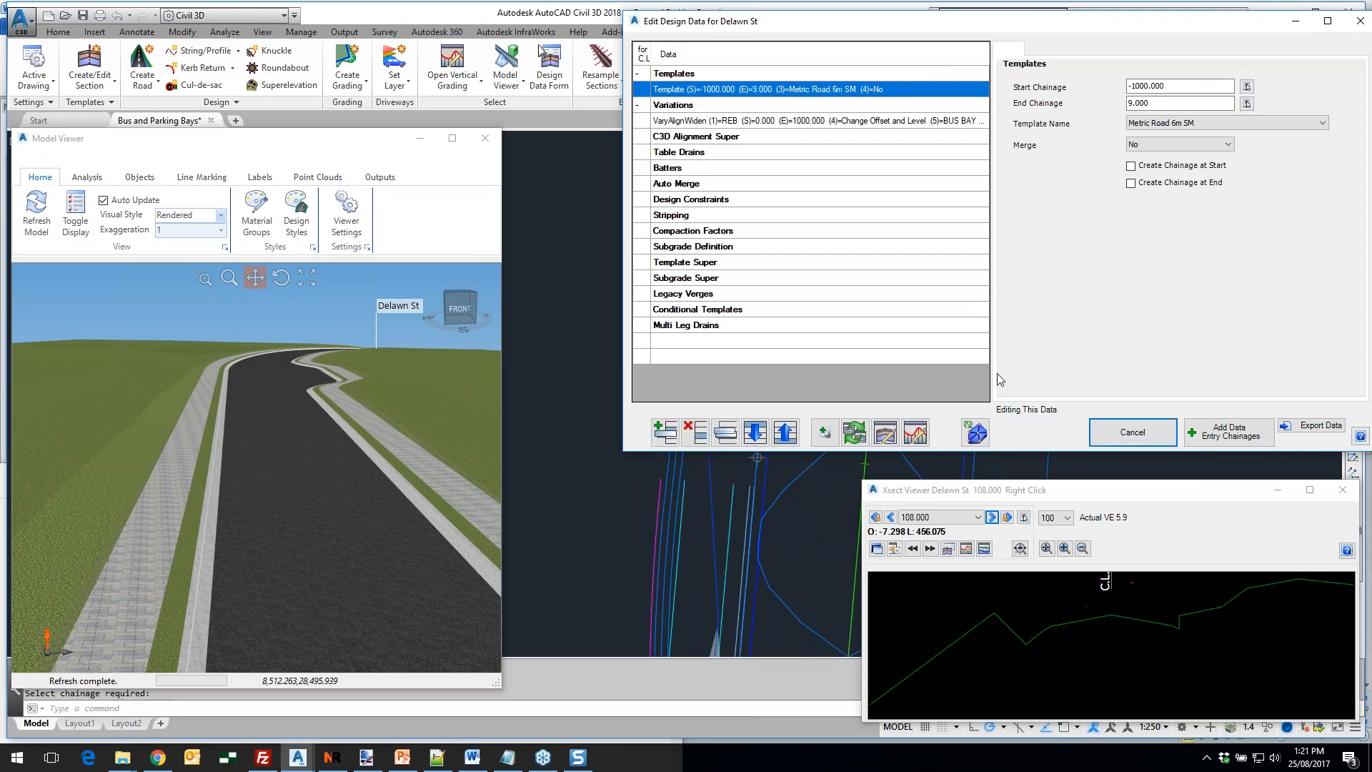
Start a new template entry for Delawn St running from chainage 9 to 65.000, just past the bus bay's end
click(666, 432)
click(1163, 88)
text(9)
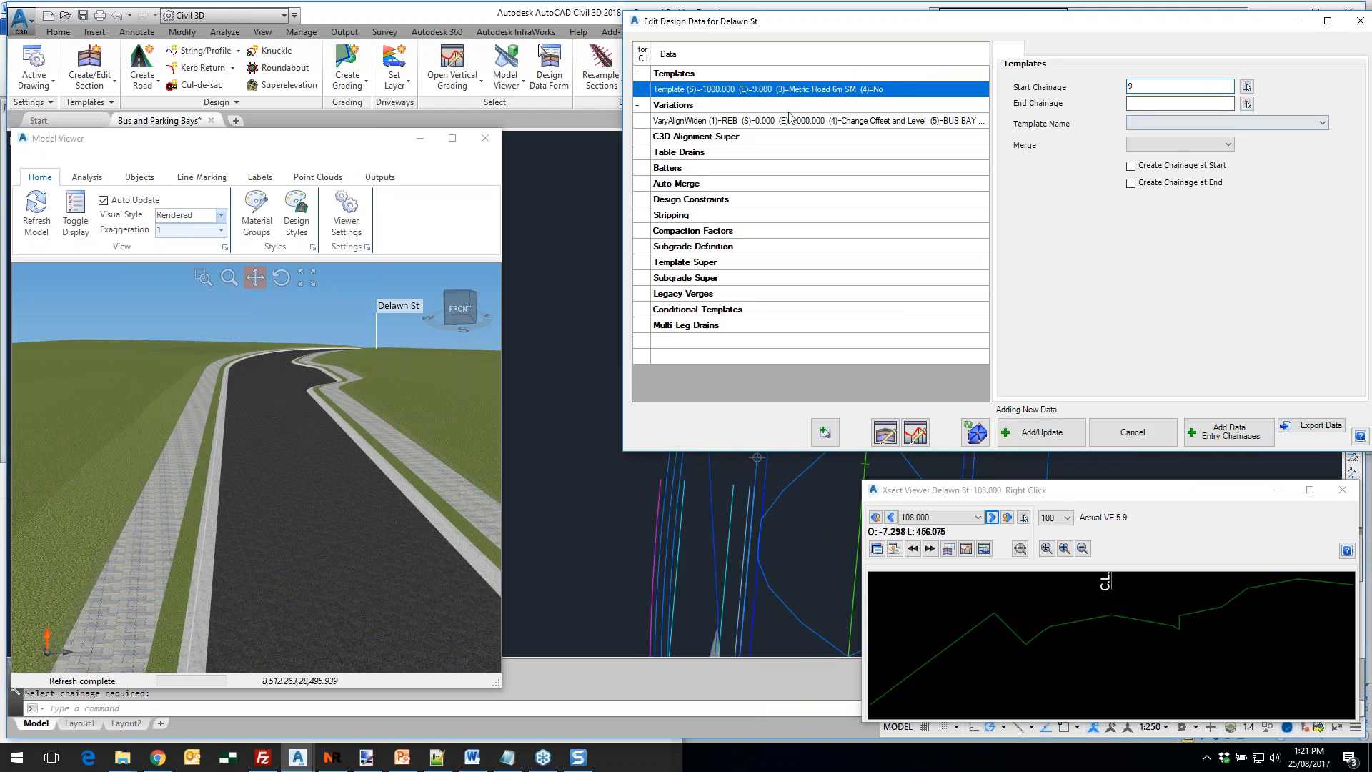
click(1247, 105)
scroll(836, 300, down, 5)
scroll(772, 279, up, 3)
middle_drag(774, 193, 689, 609)
scroll(735, 297, up, 5)
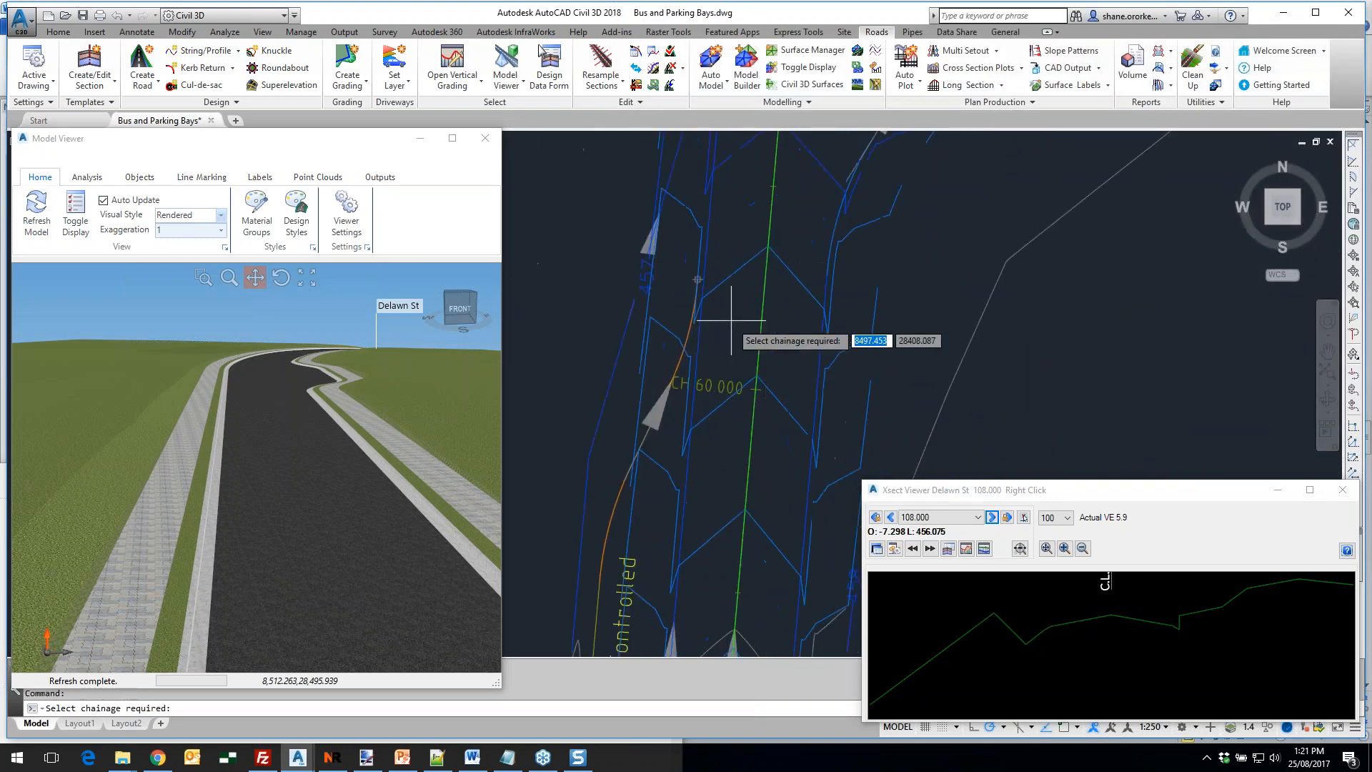
click(659, 238)
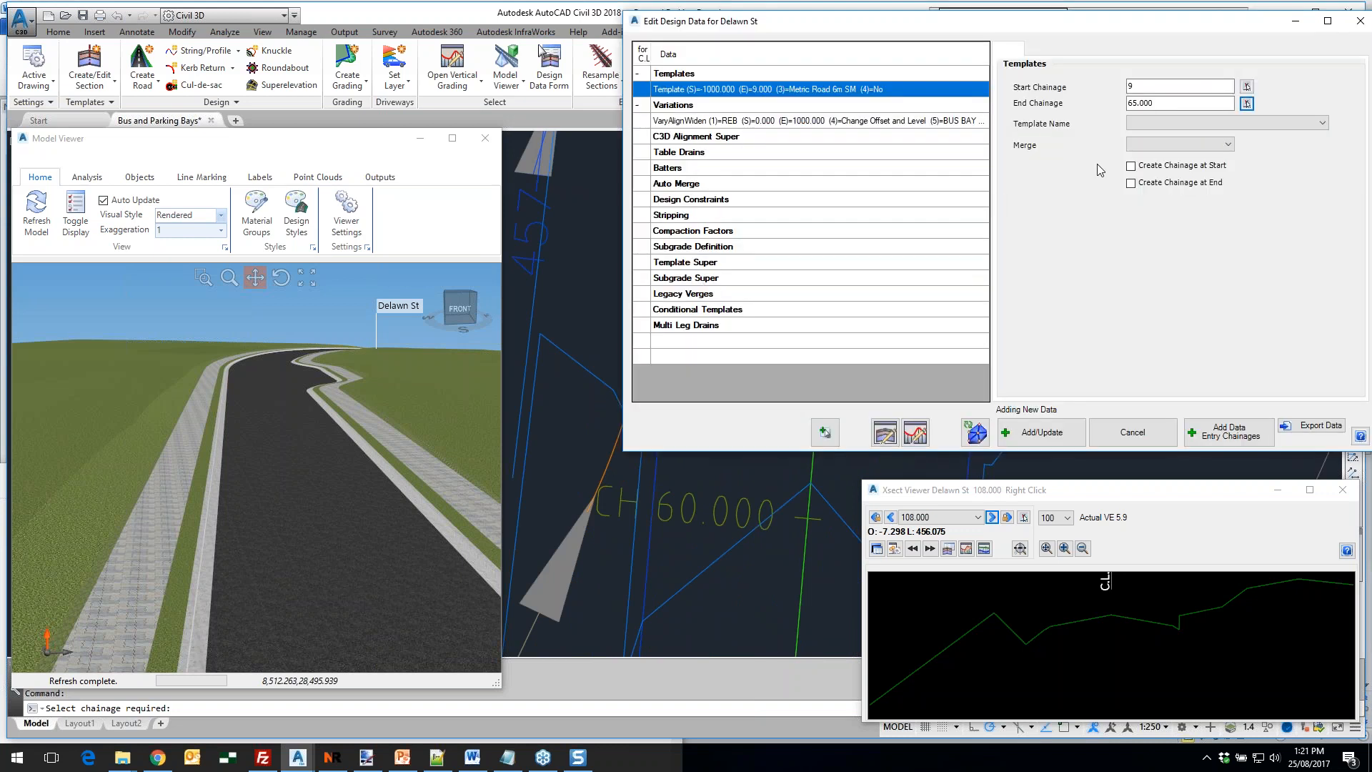
Assign the Road with Bus Bay LHS template to the new entry, add it and rebuild the road model
click(1297, 123)
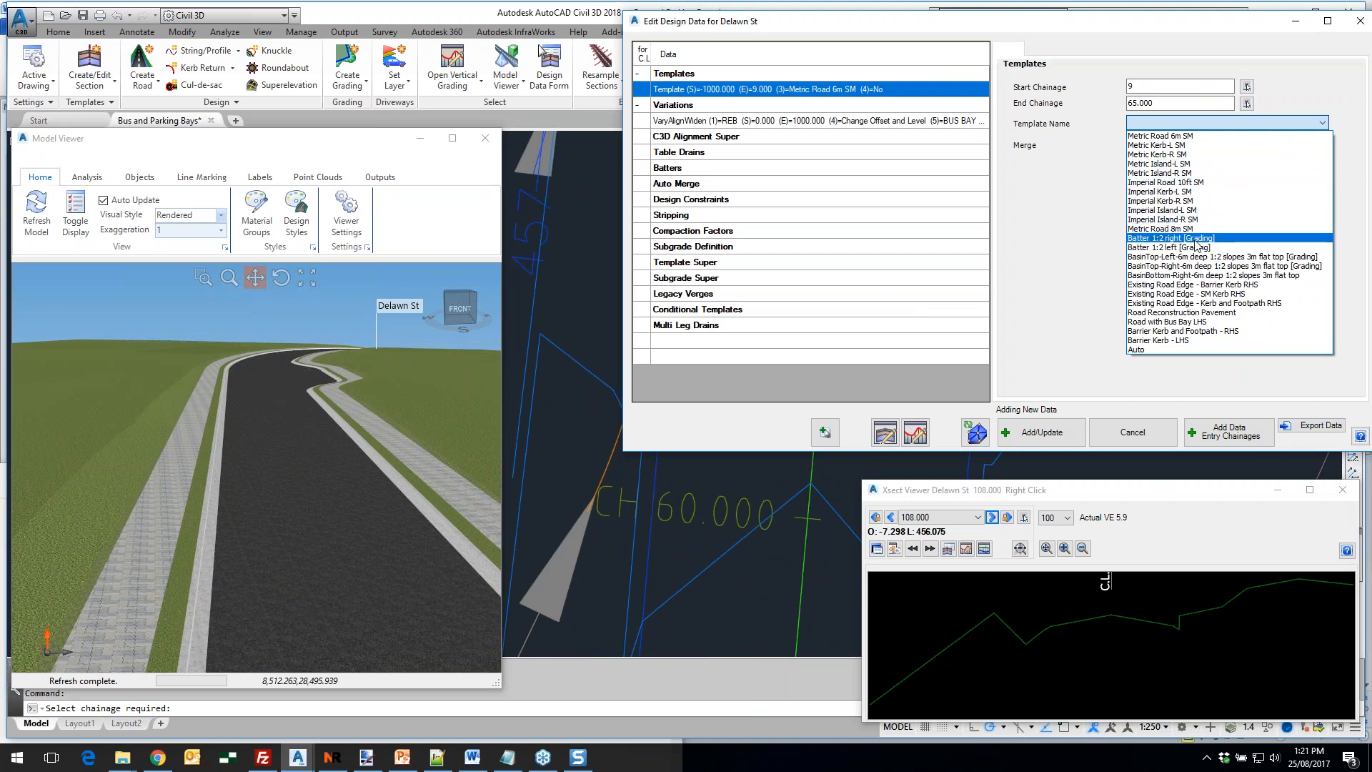
click(1176, 322)
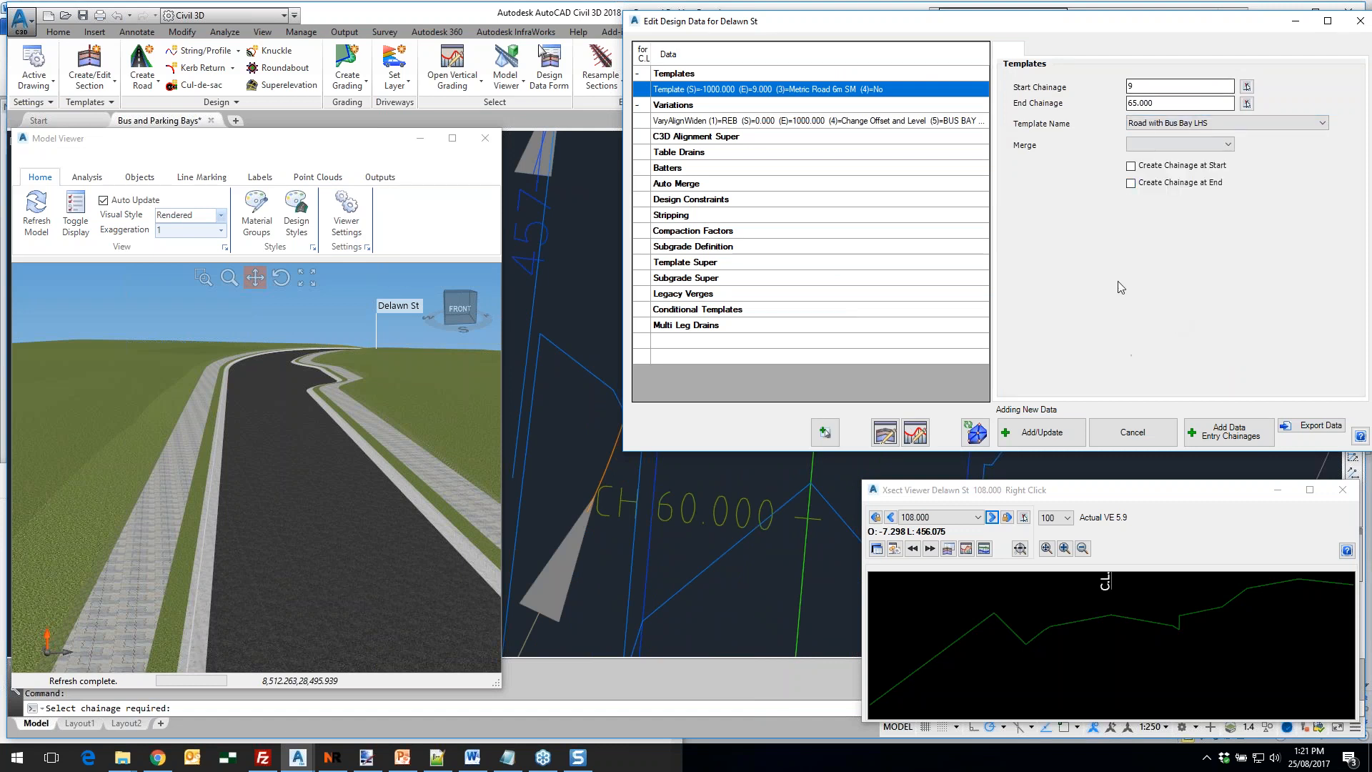
click(1051, 433)
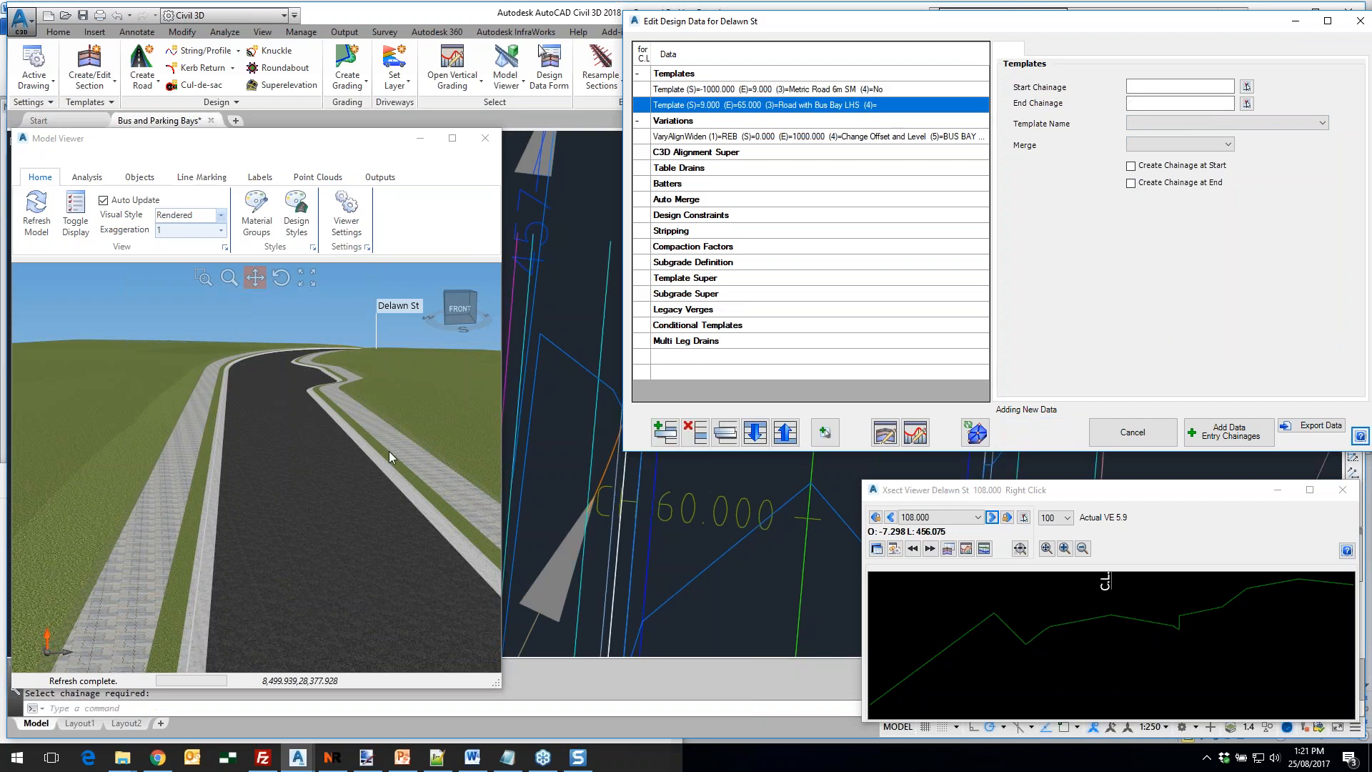
click(976, 433)
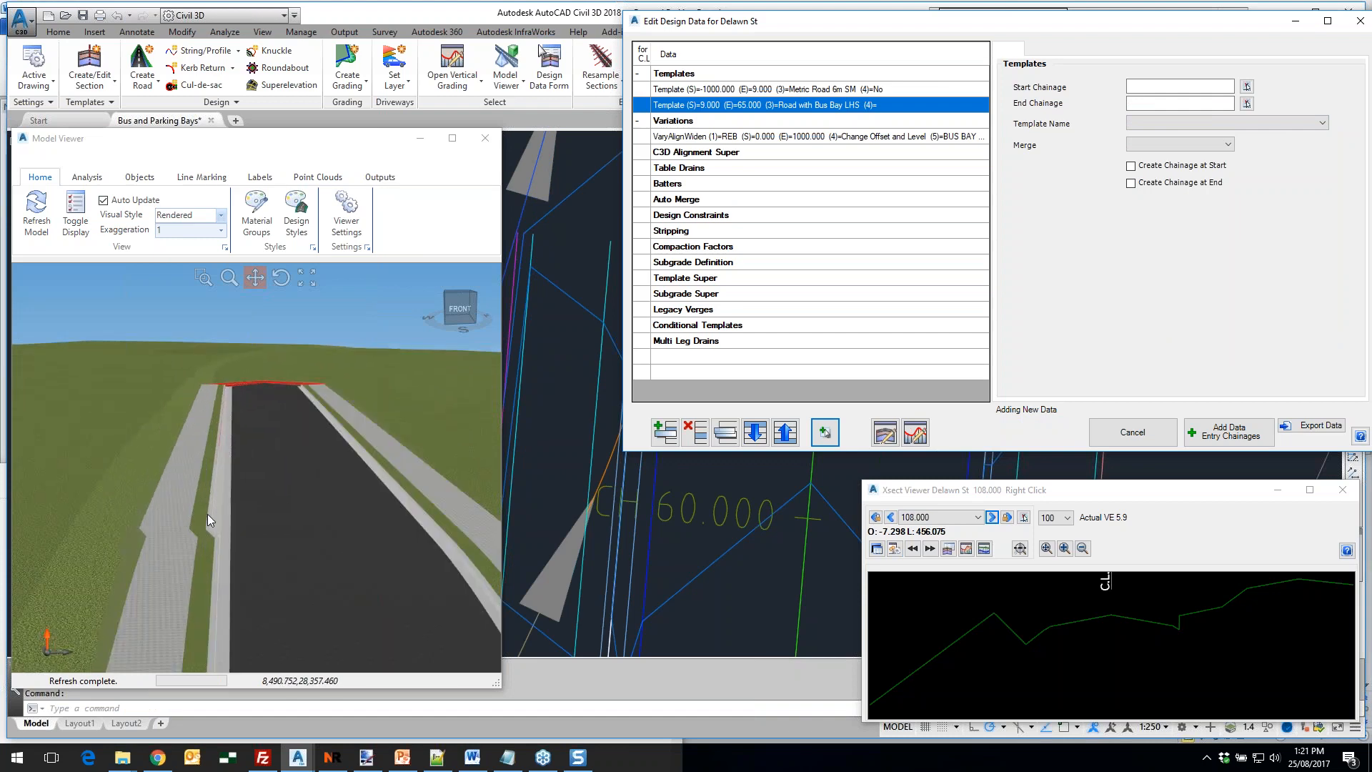
Set the model viewer's vertical exaggeration to 2 and inspect the left kerb where the bus bay template starts
scroll(208, 515, up, 3)
middle_drag(243, 549, 192, 493)
scroll(208, 579, up, 5)
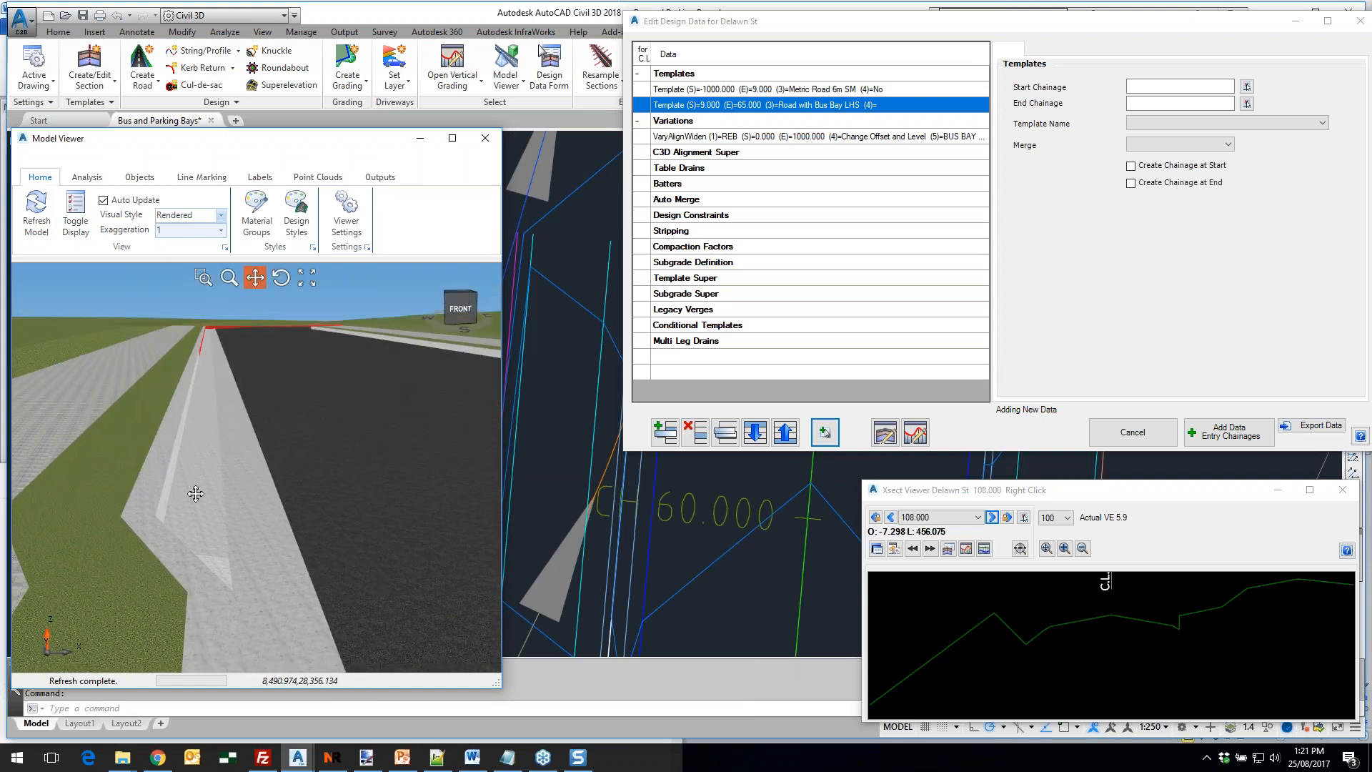
click(221, 230)
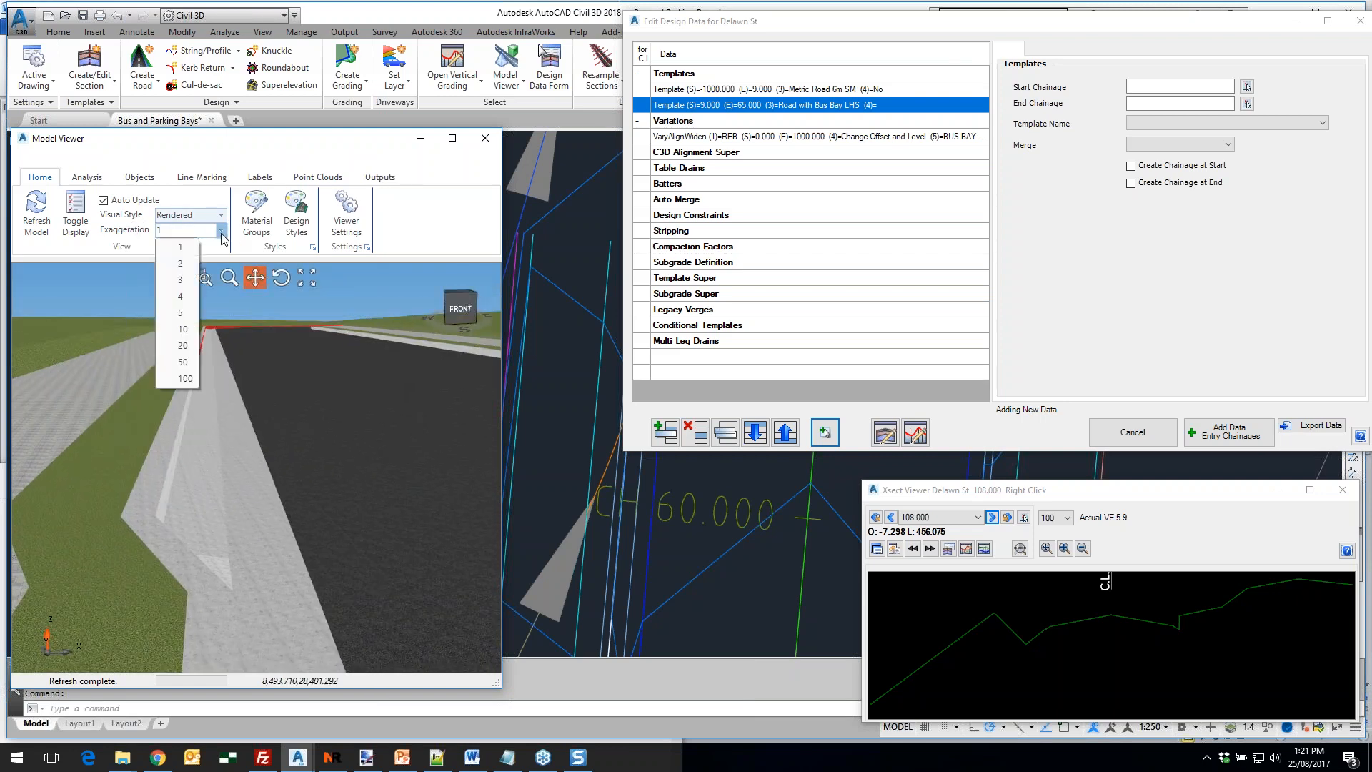
click(174, 264)
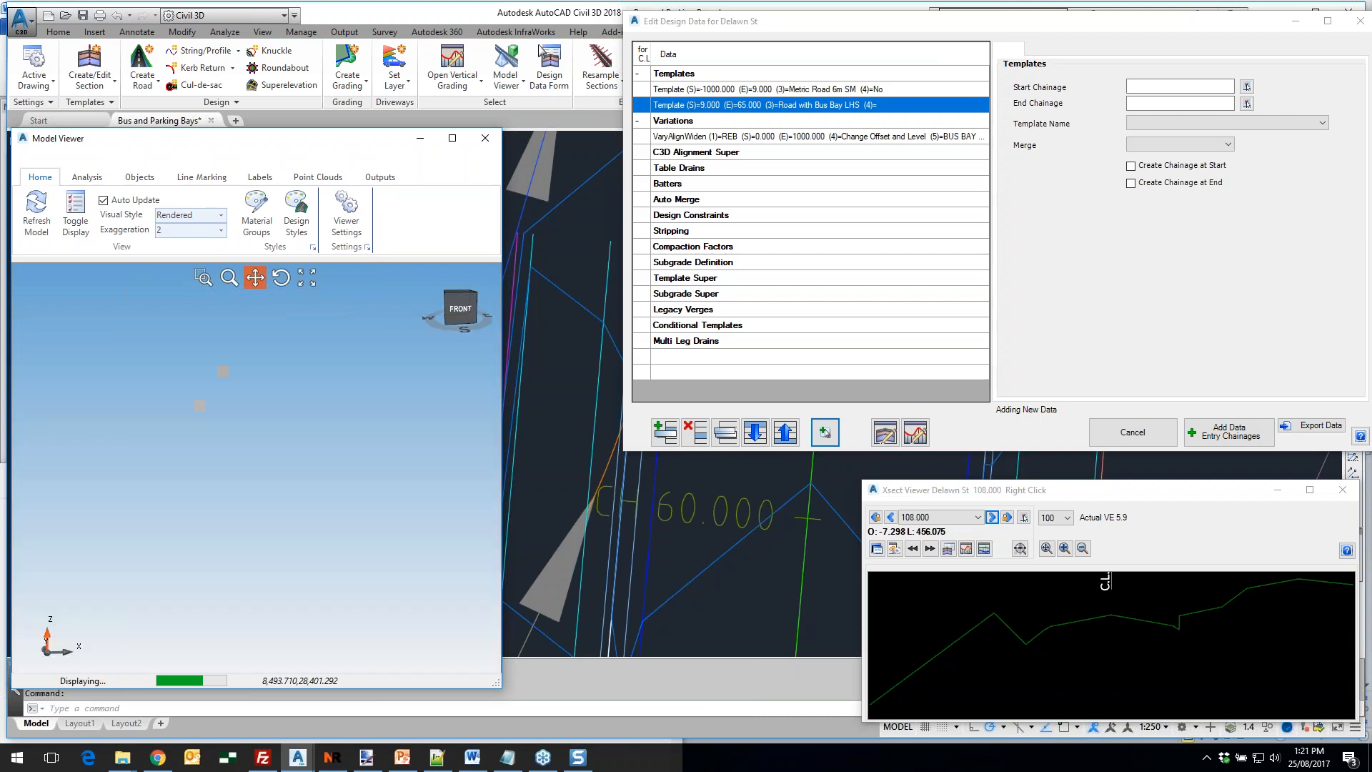
middle_drag(210, 413, 173, 558)
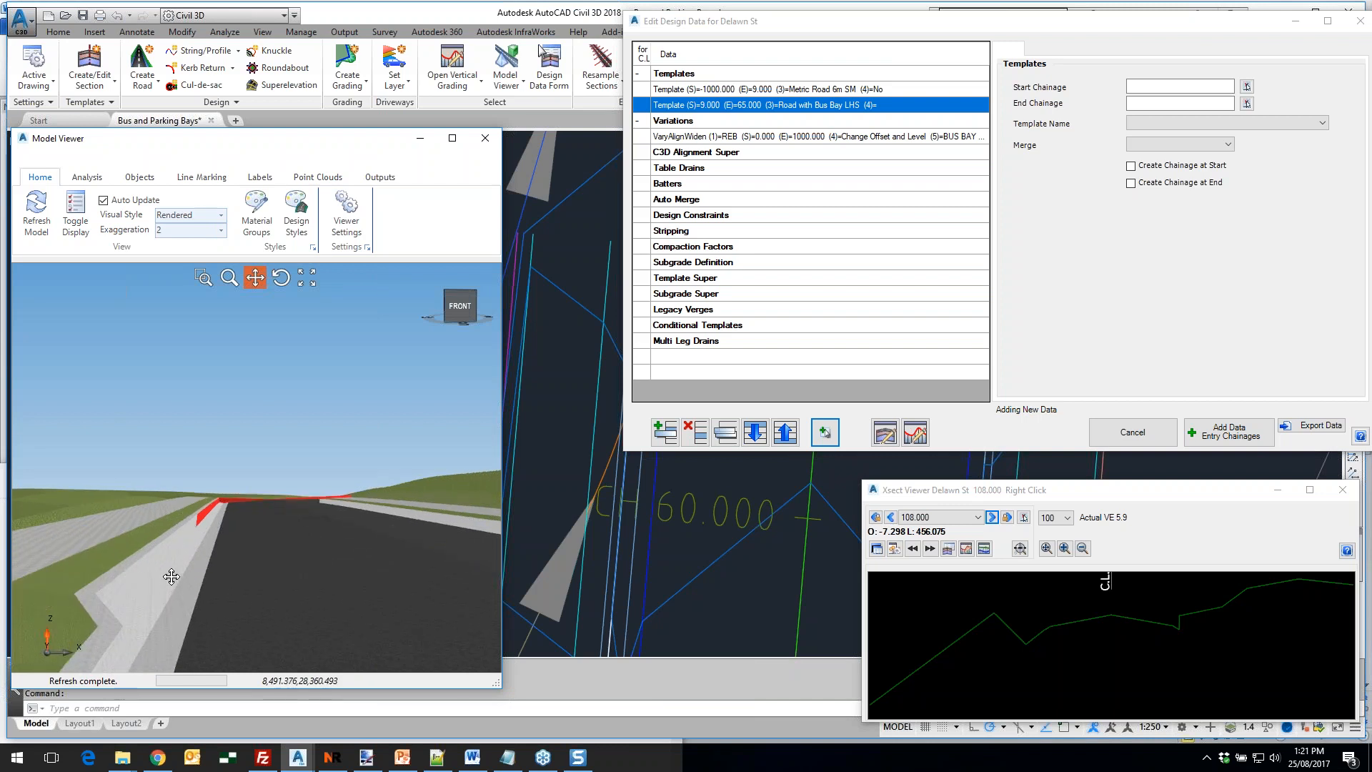
Add a template entry for Delawn St from chainage 65 to 10000 using the Metric Road 6m SM template
middle_drag(164, 606, 179, 588)
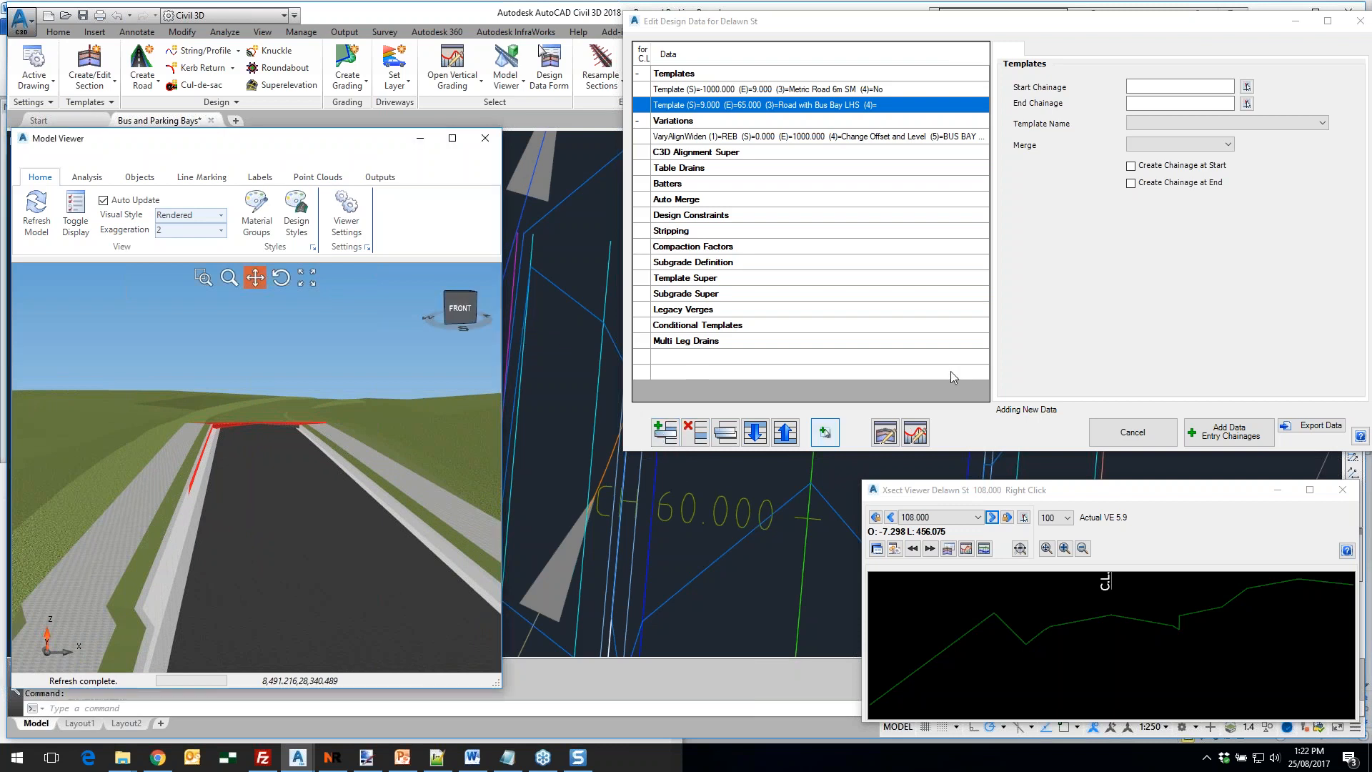
click(1172, 86)
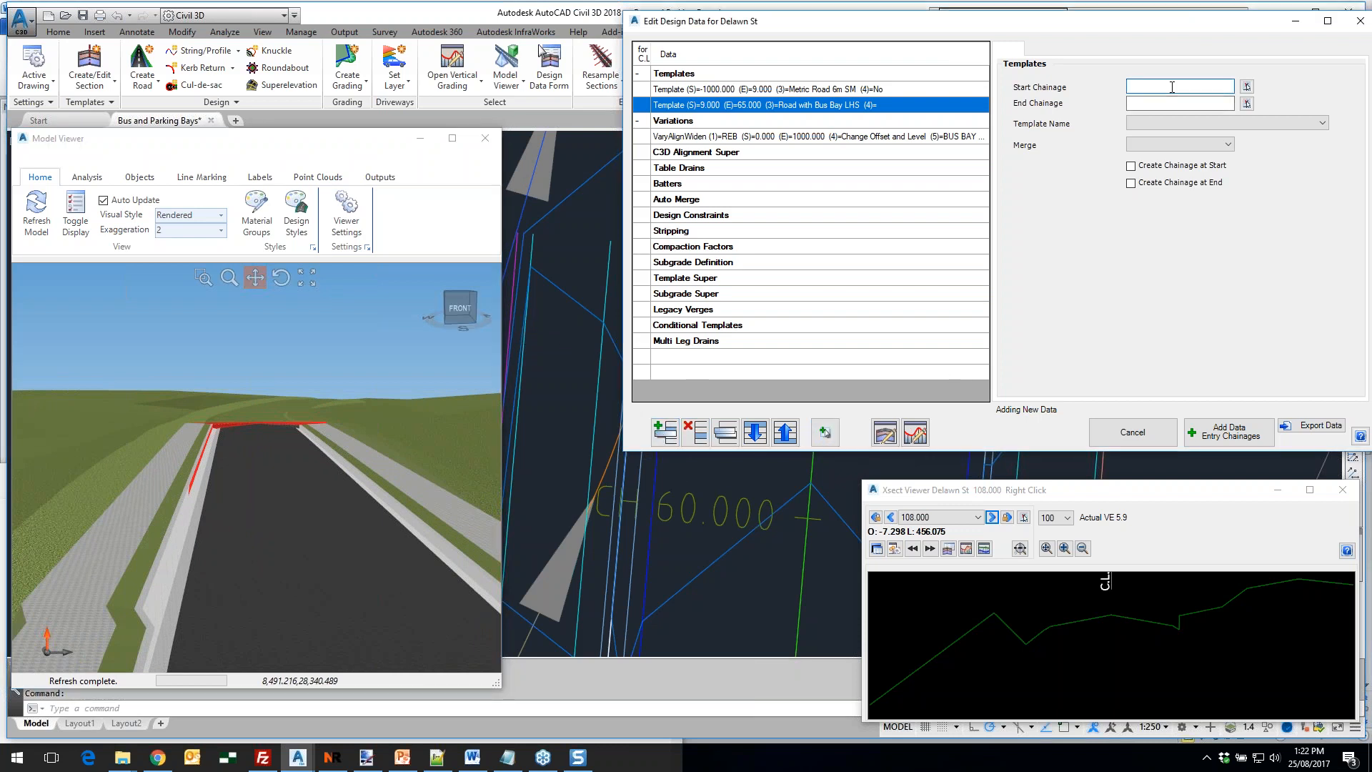
text(65)
key(Tab)
text(10000)
click(1224, 125)
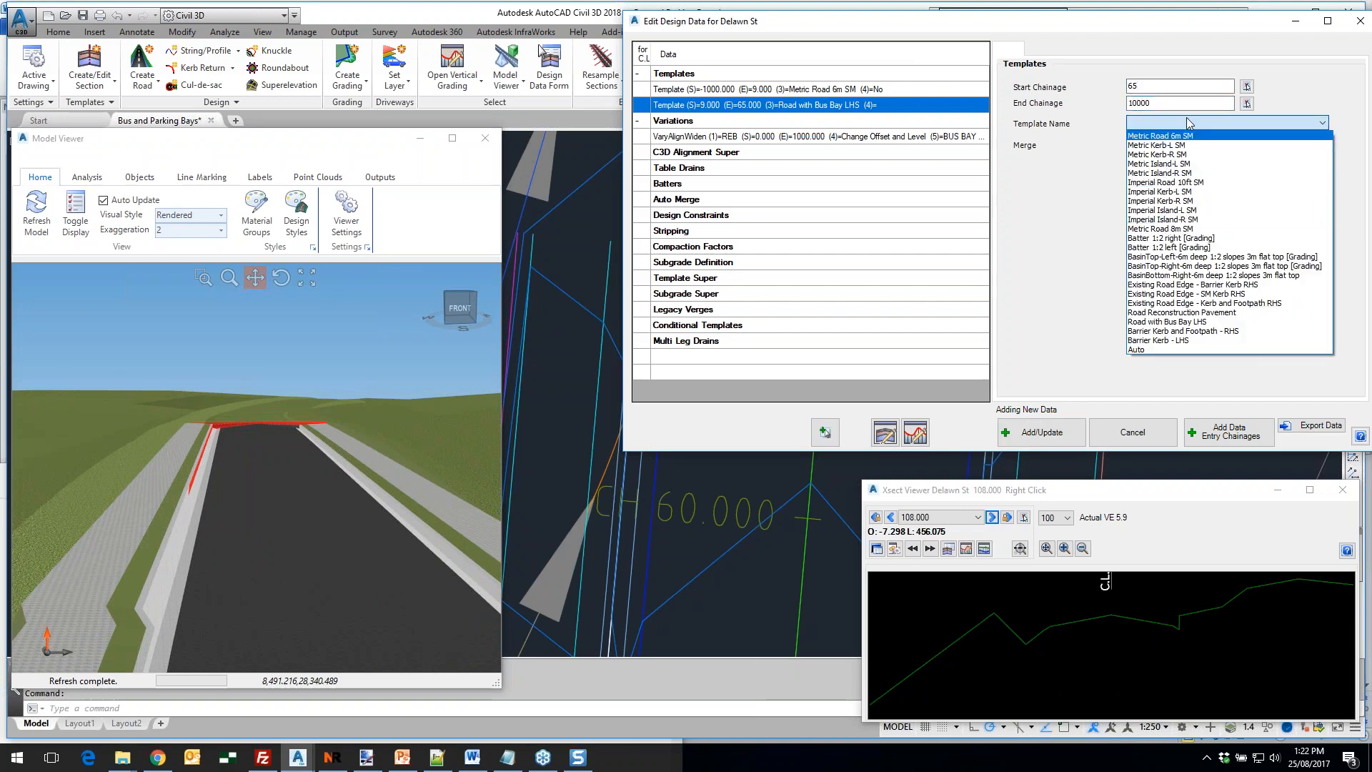
click(1177, 137)
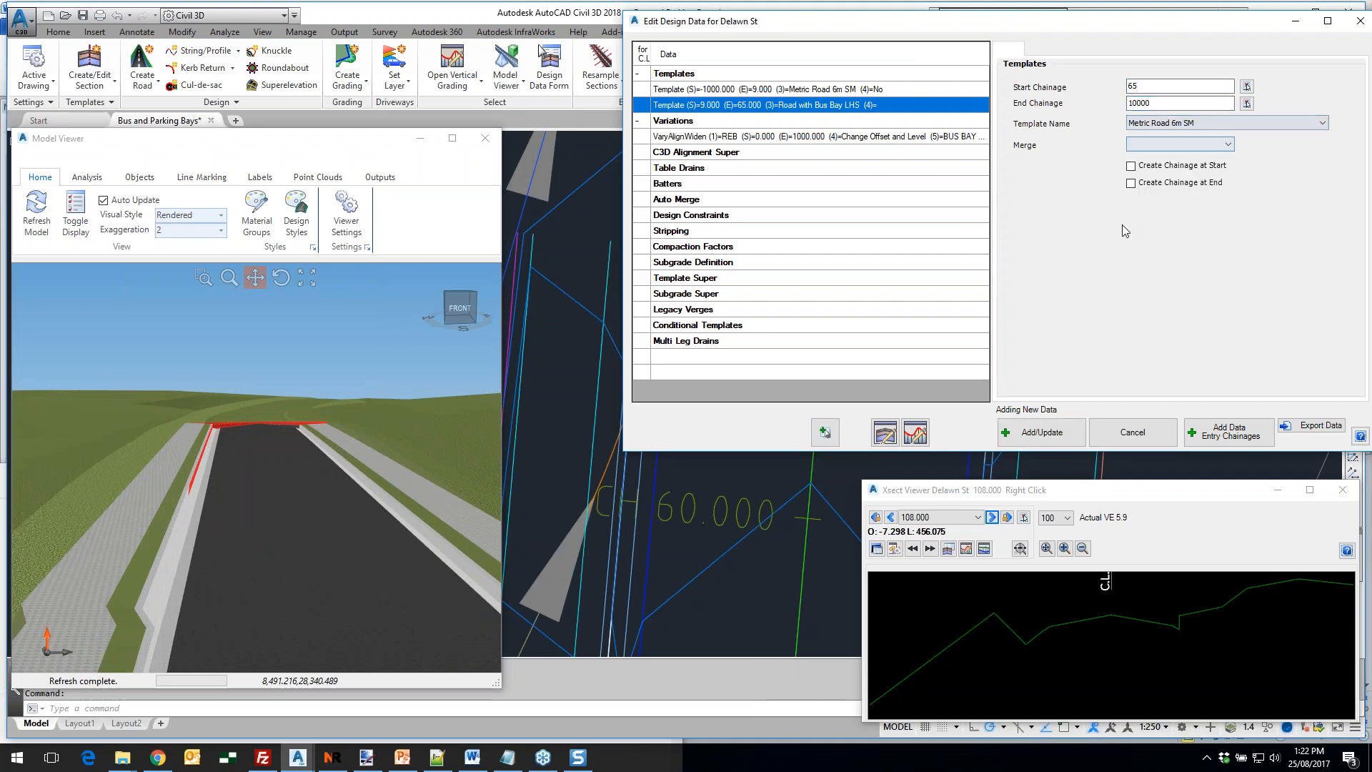
click(1038, 441)
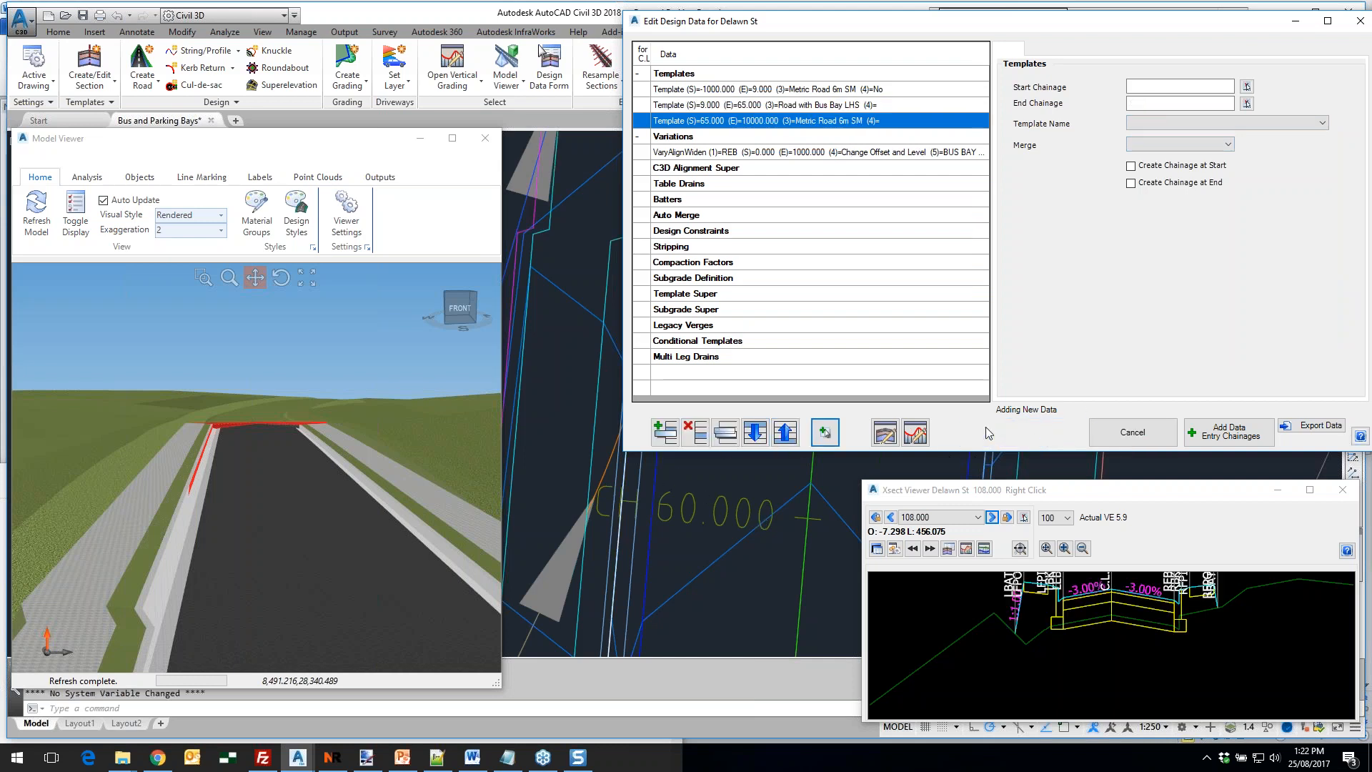
Show the cross section at chainage 52.000 and examine the left bus bay kerb and dish codes
click(976, 517)
scroll(921, 393, up, 7)
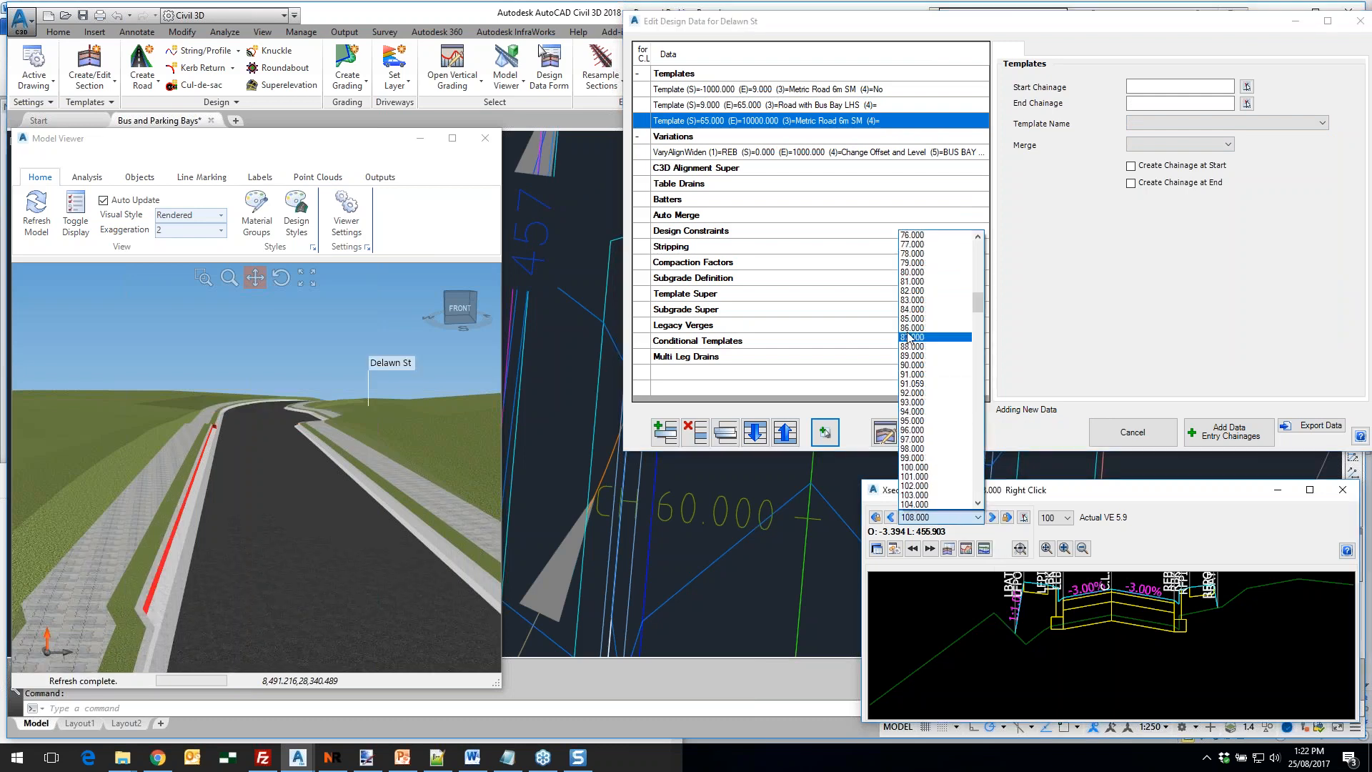
scroll(922, 315, up, 8)
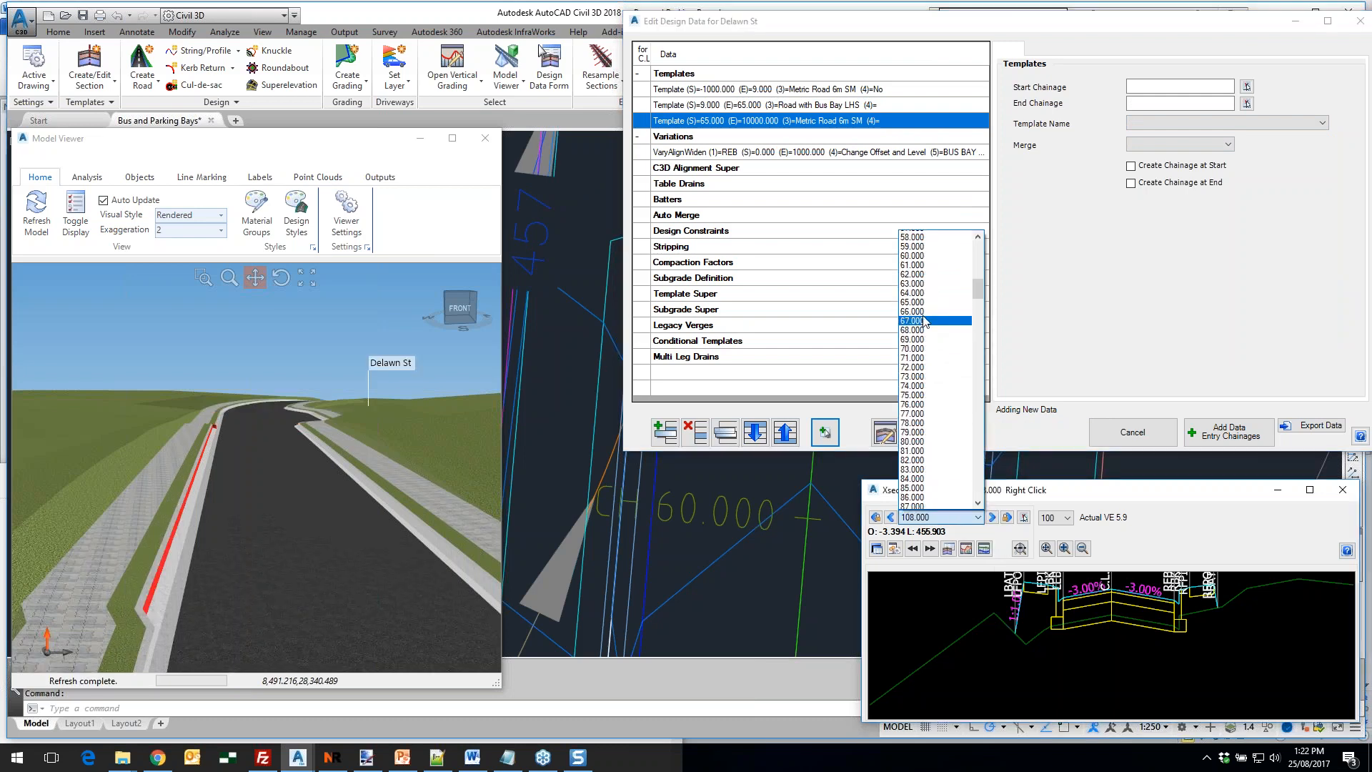
click(915, 268)
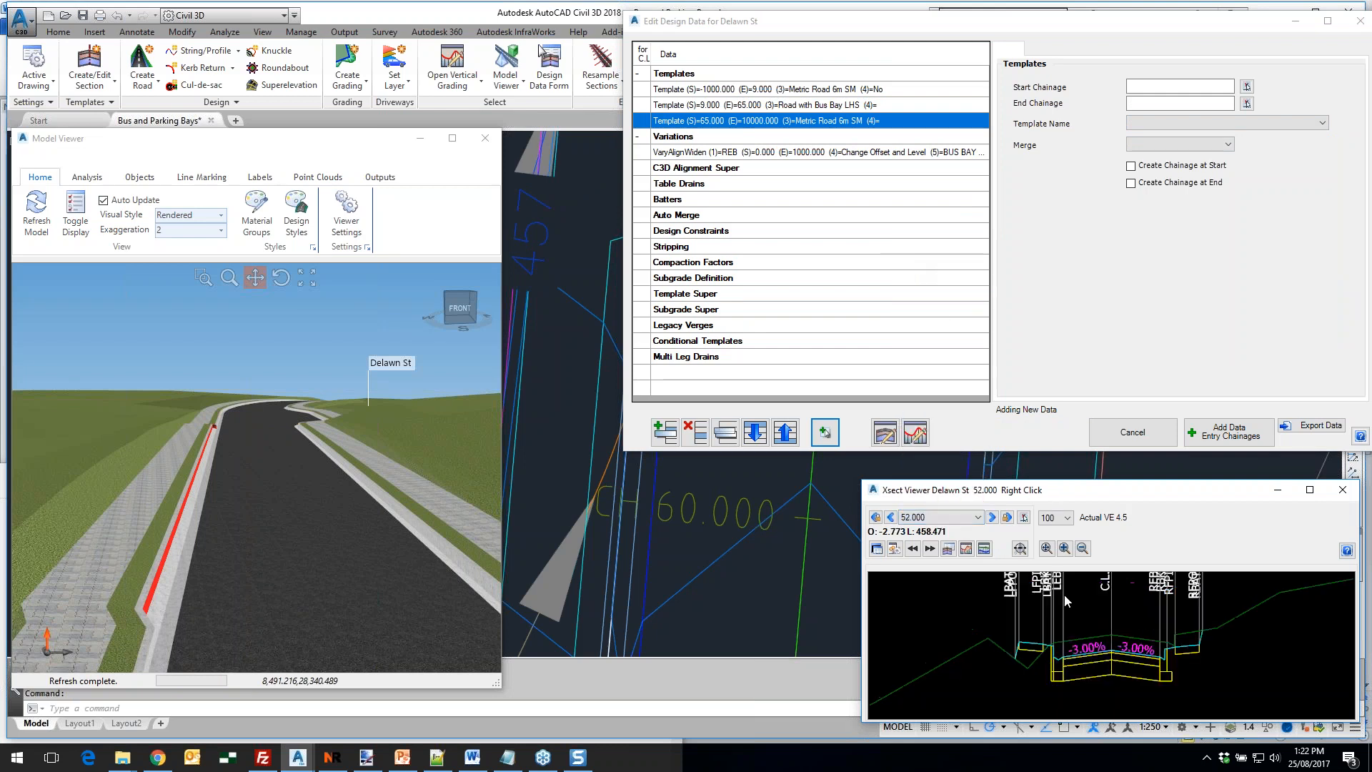
scroll(999, 644, up, 3)
scroll(1008, 644, up, 3)
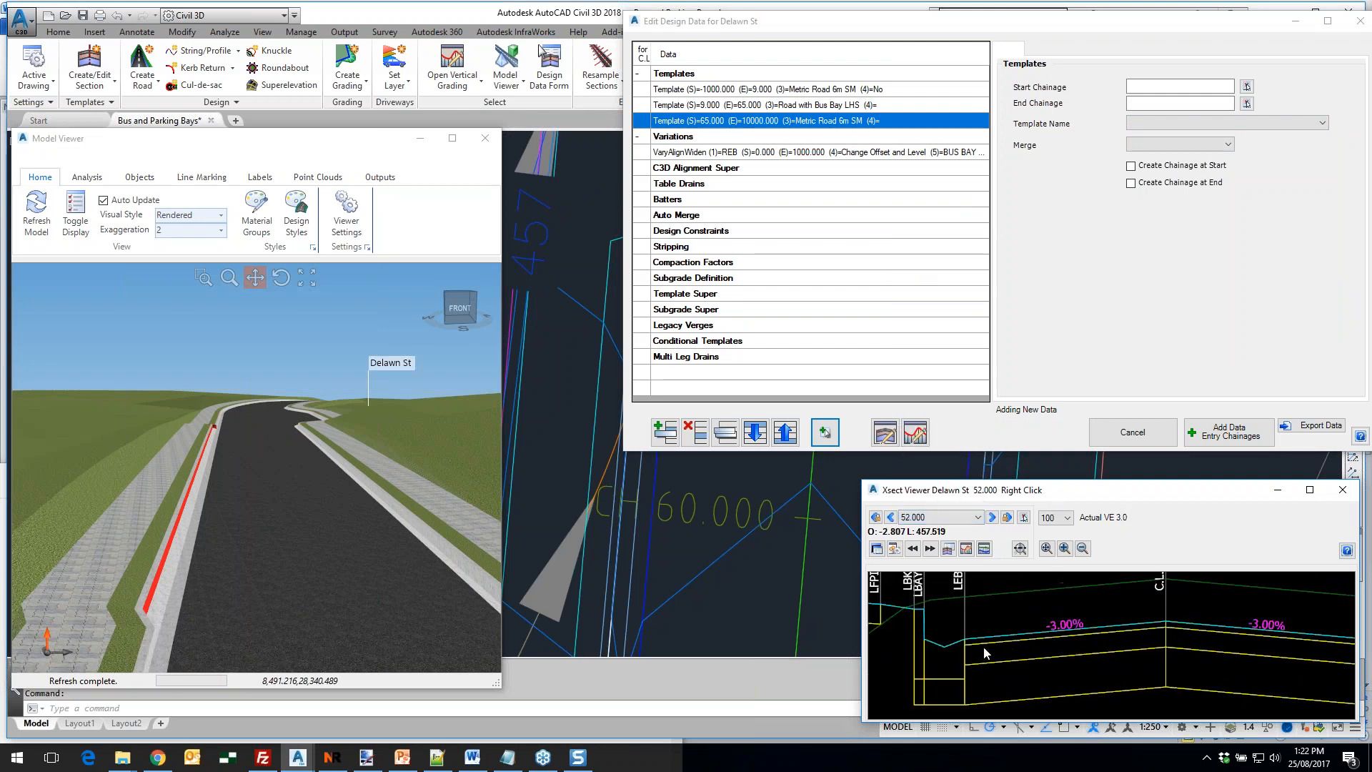
middle_drag(1016, 650, 1070, 650)
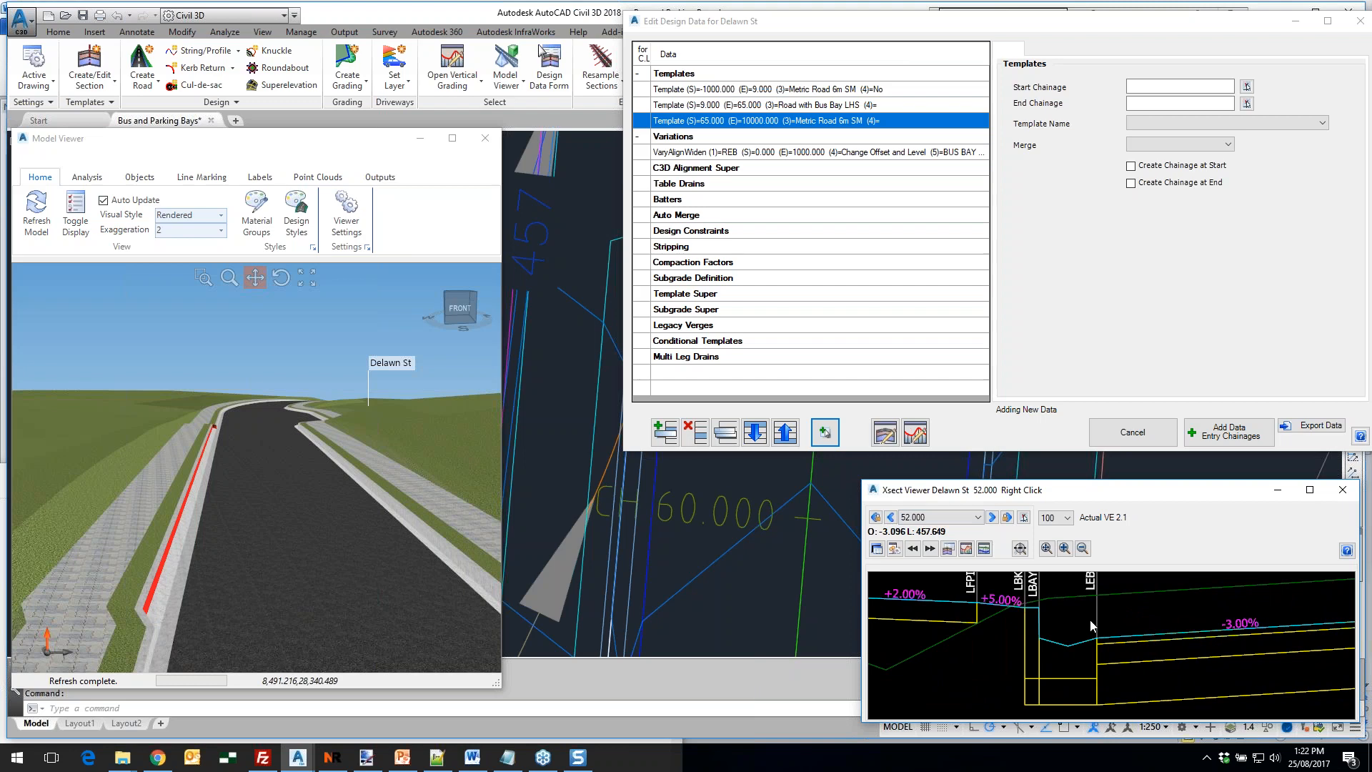
scroll(1091, 620, down, 5)
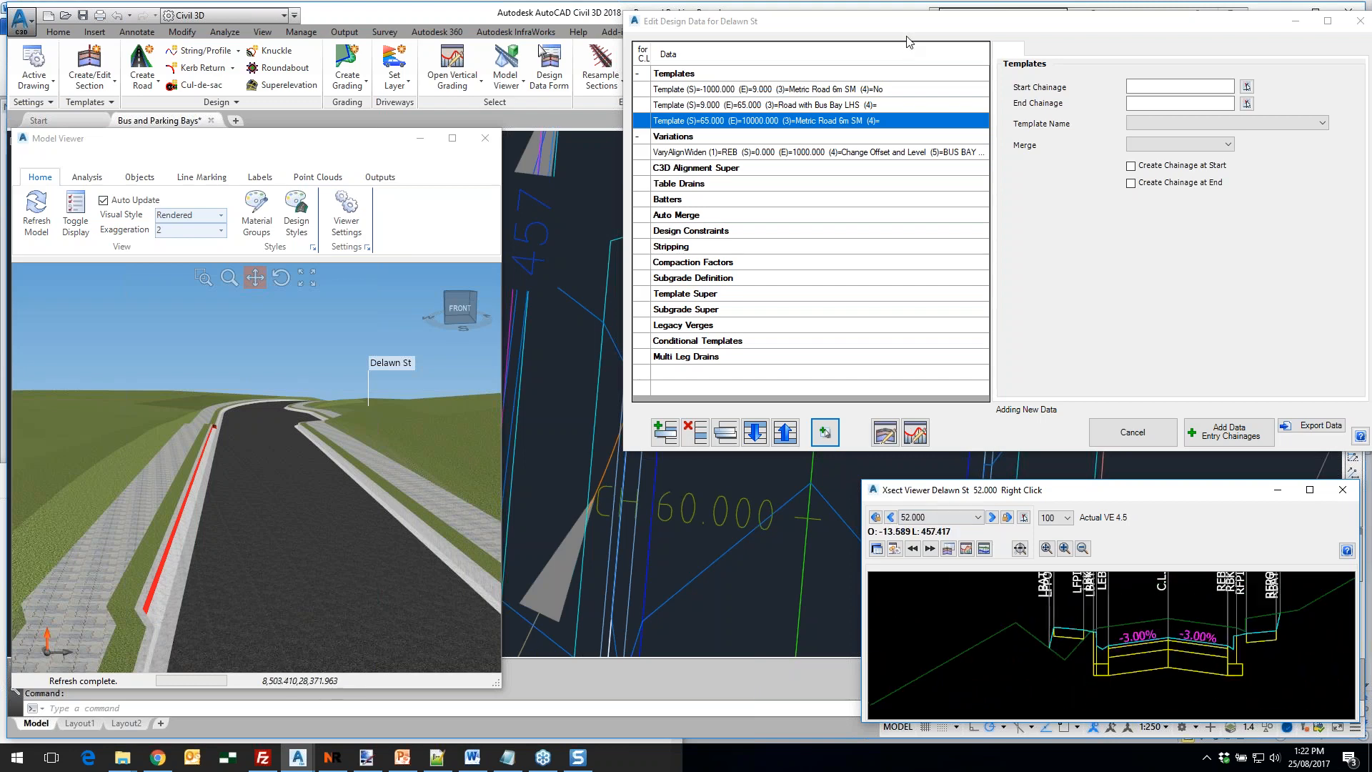
Move the design data window off the plan and examine where the bus bay alignment crosses the left kerb lines near chainage 60
mouse_move(911, 29)
mouse_down()
mouse_move(933, 26)
mouse_move(318, 5)
mouse_move(284, 17)
mouse_up()
scroll(822, 329, down, 3)
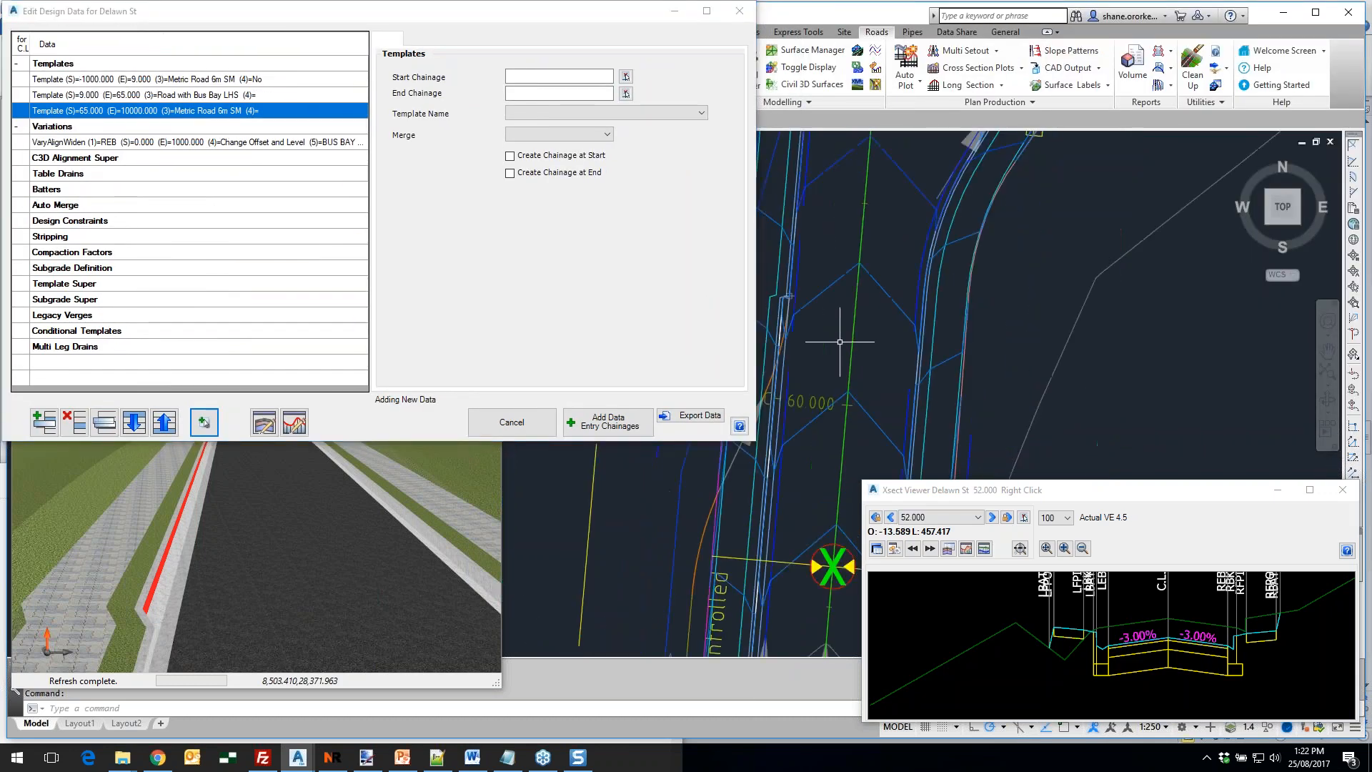
scroll(975, 301, up, 2)
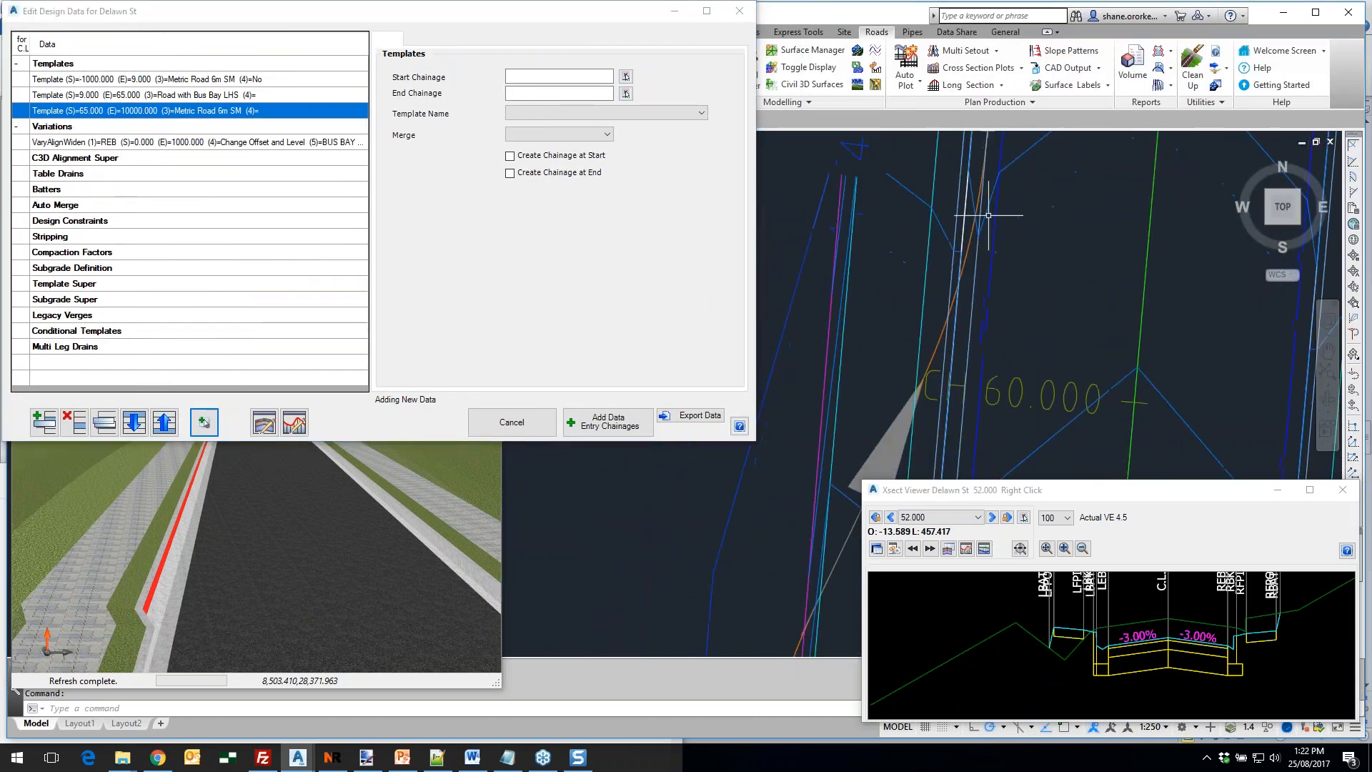
middle_drag(973, 281, 961, 353)
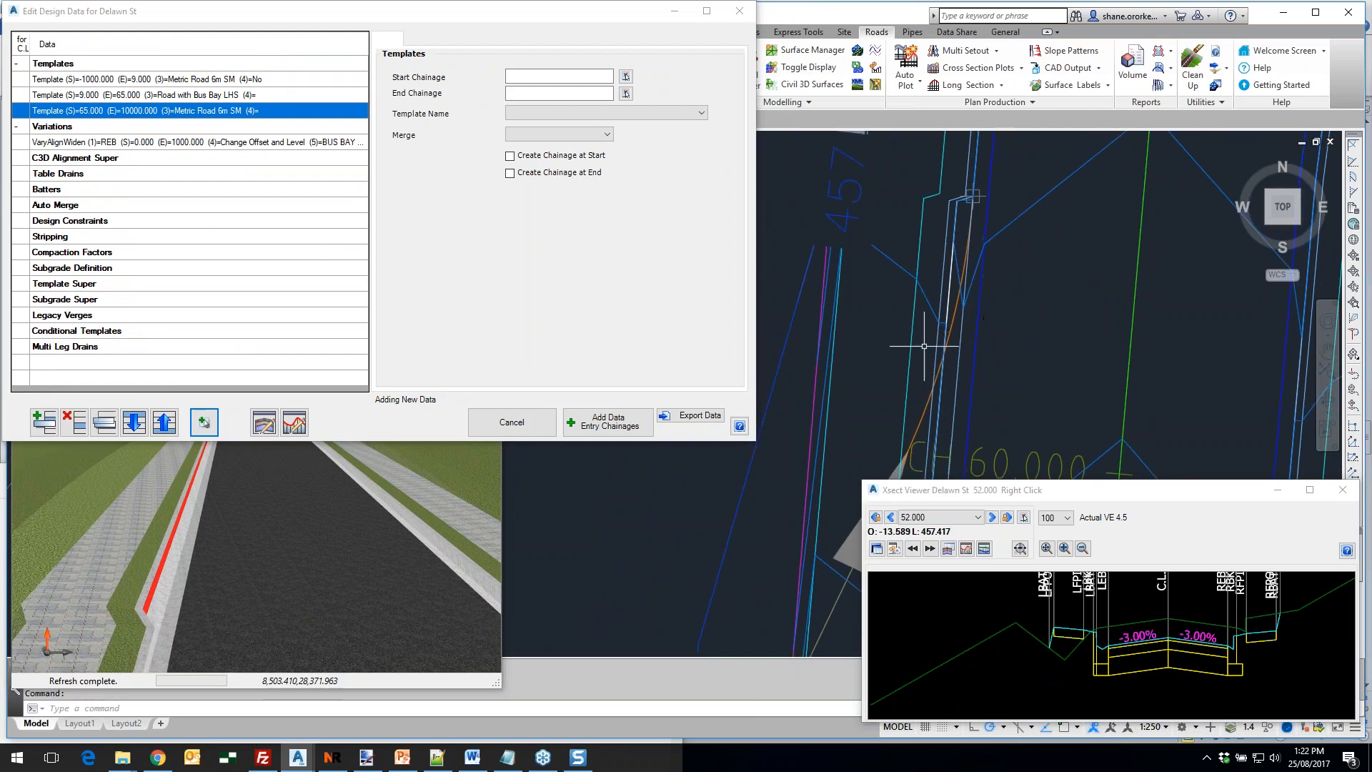
scroll(962, 374, up, 3)
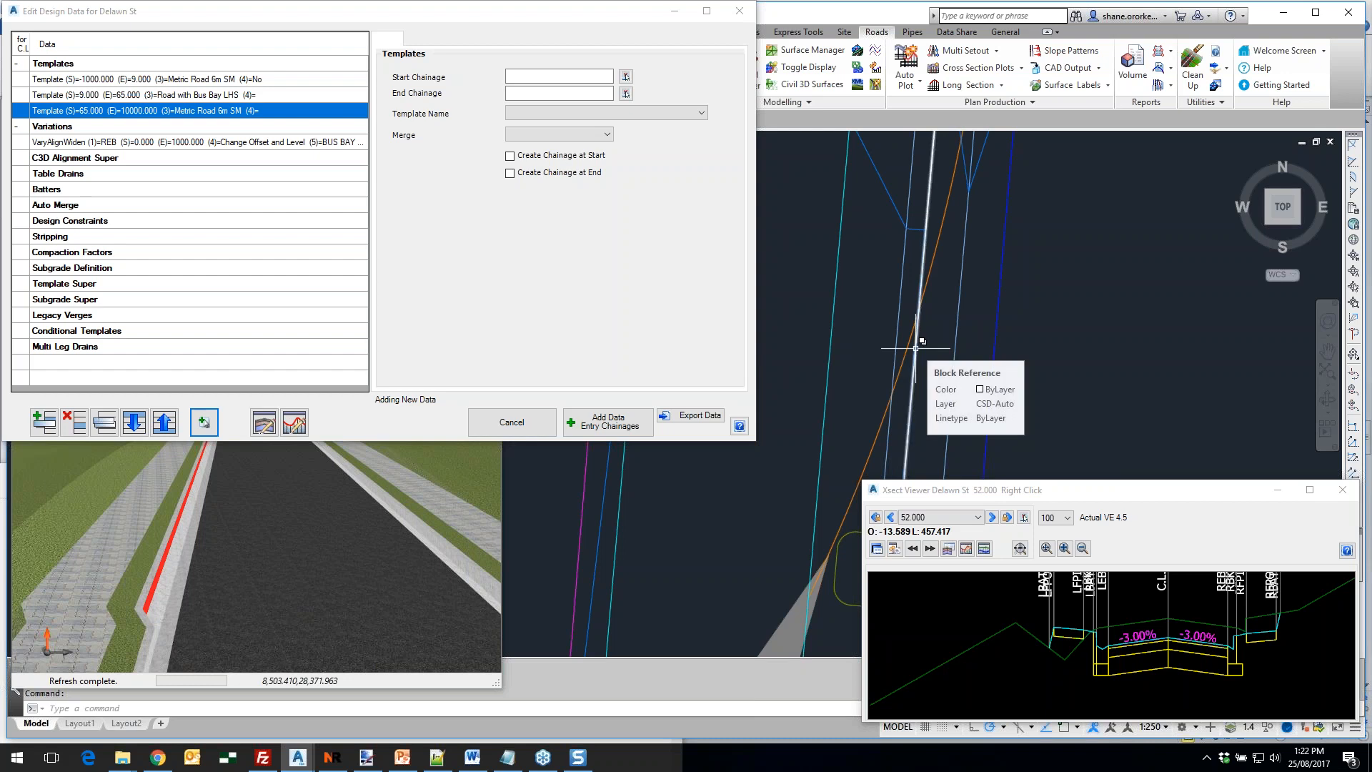
scroll(922, 340, down, 3)
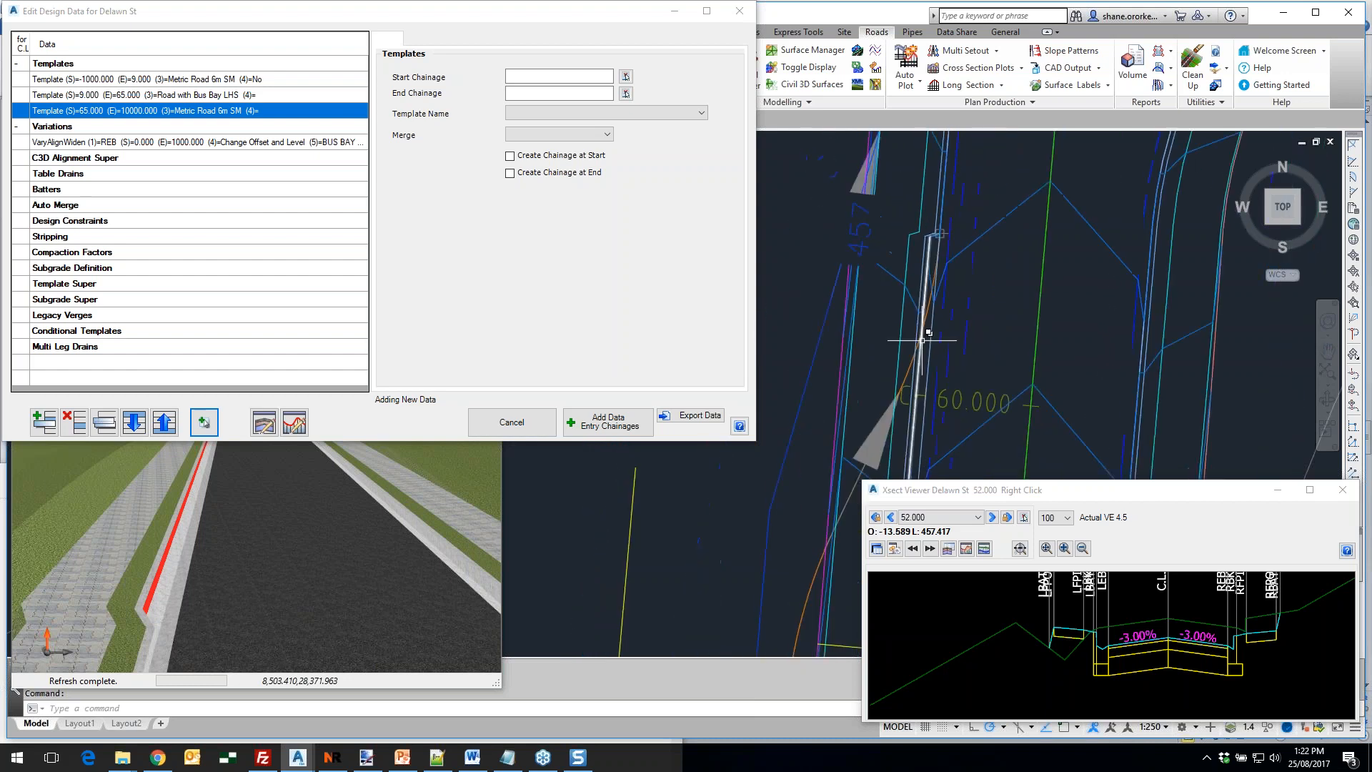
middle_drag(880, 422, 889, 379)
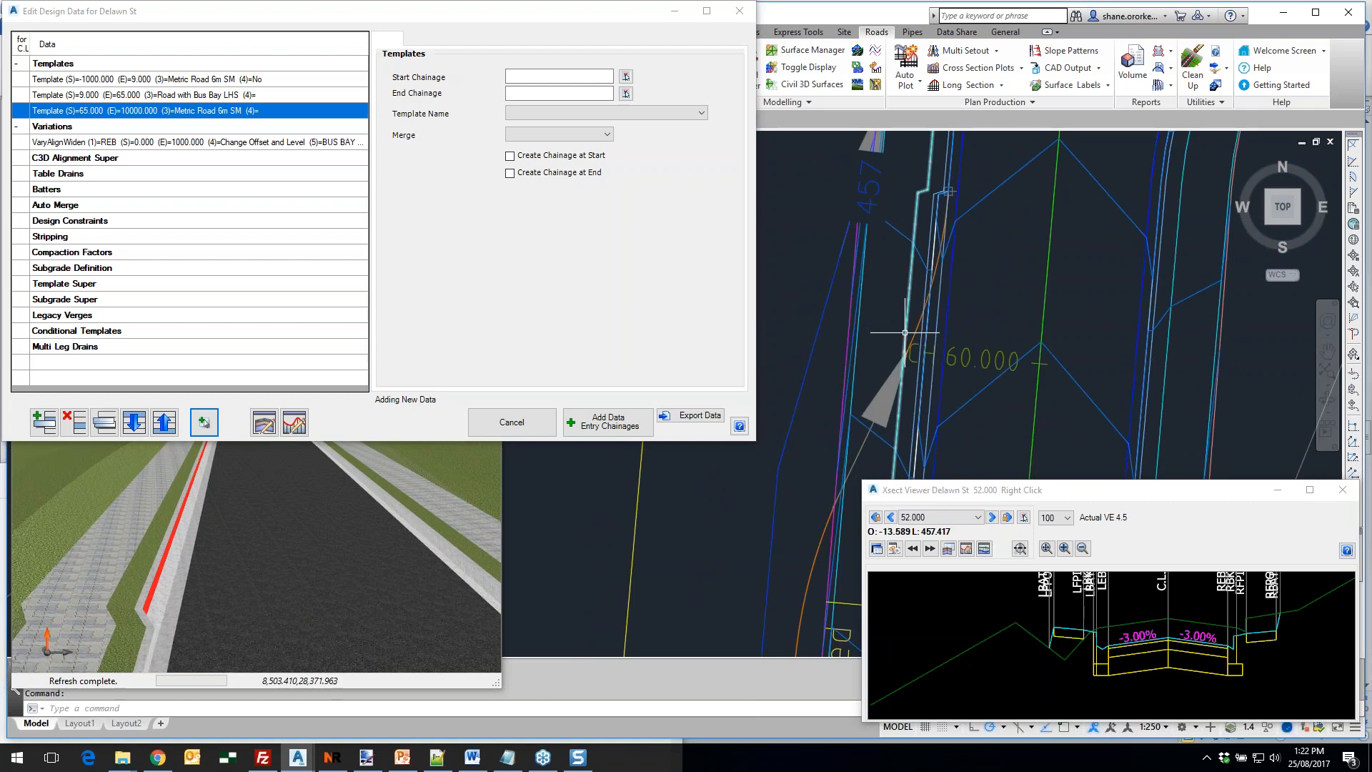
scroll(961, 302, up, 2)
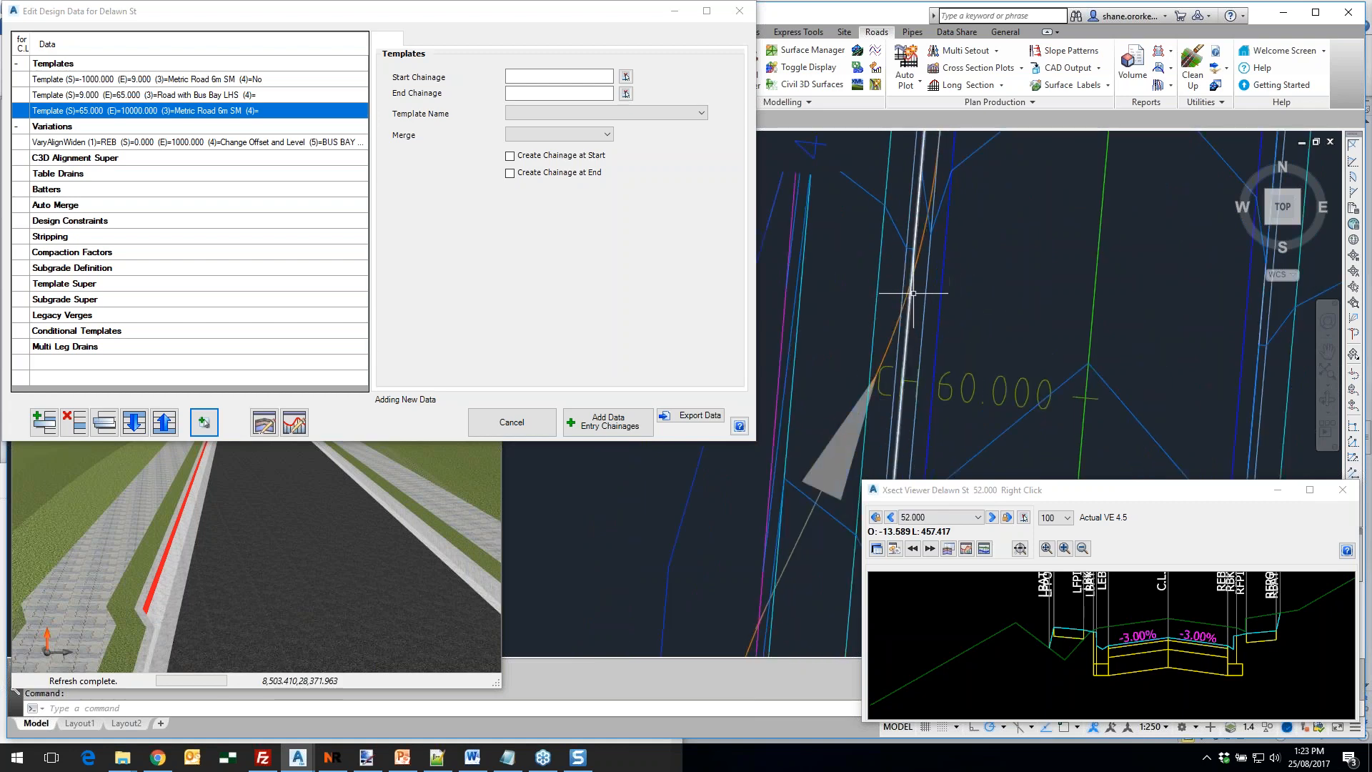
middle_drag(926, 249, 924, 264)
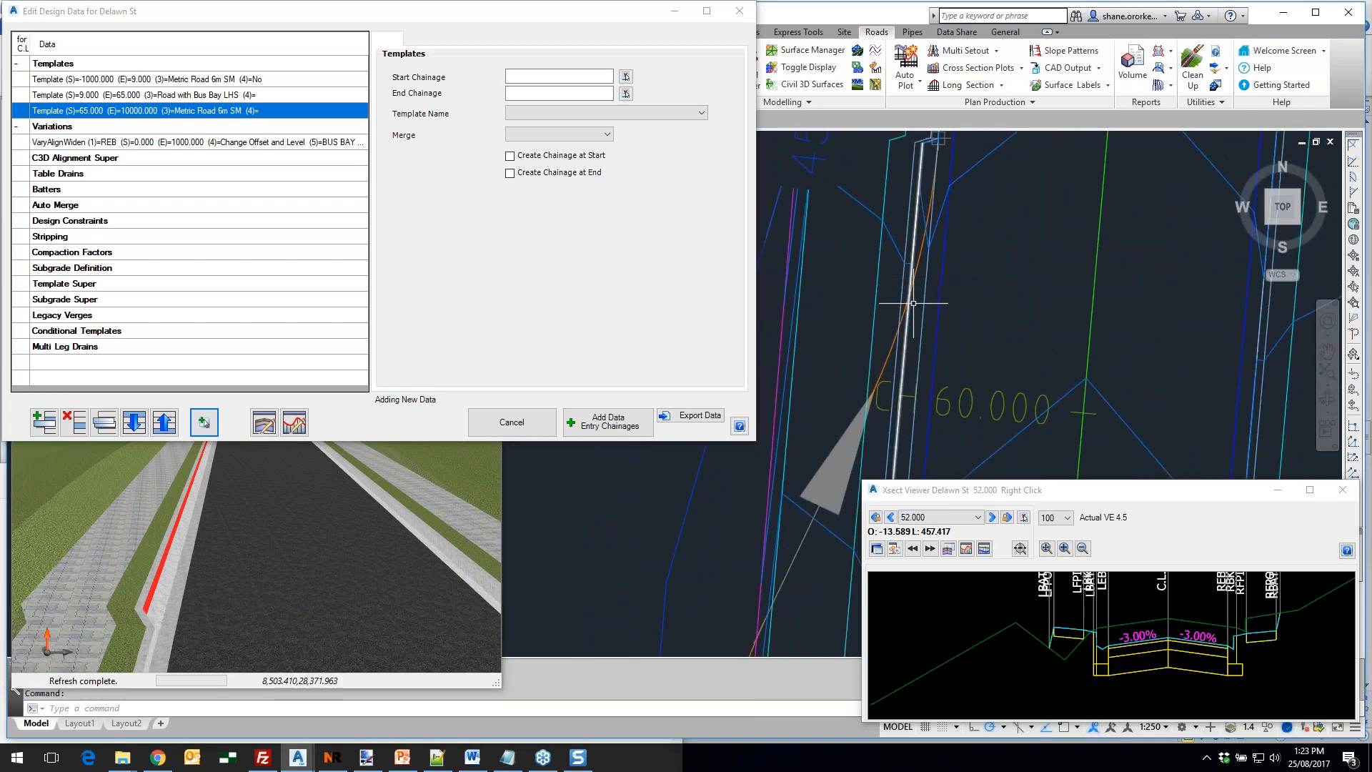
scroll(1099, 628, up, 2)
scroll(1100, 629, up, 3)
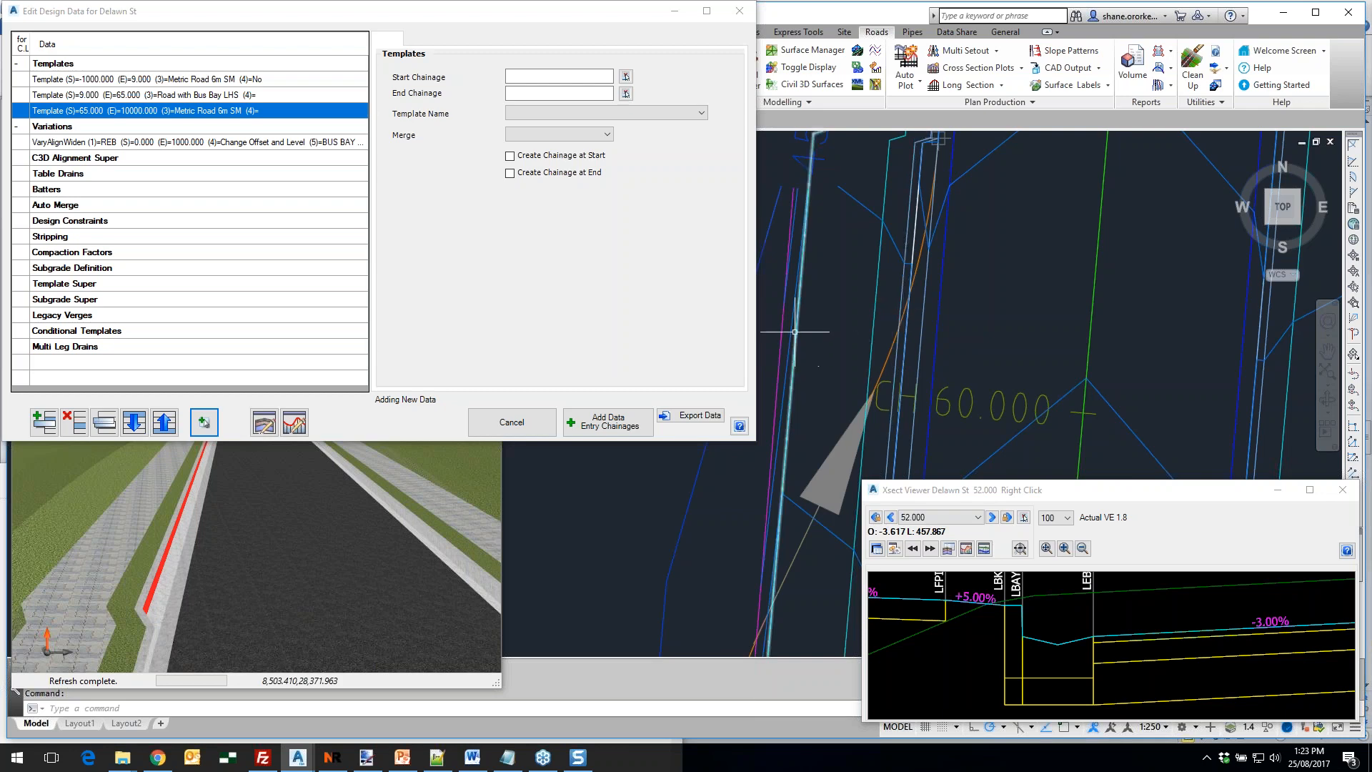
Add two comment entries to the Variations: "--- WIDENING WITH DISH" and "-- Trimming back the dish"
click(152, 145)
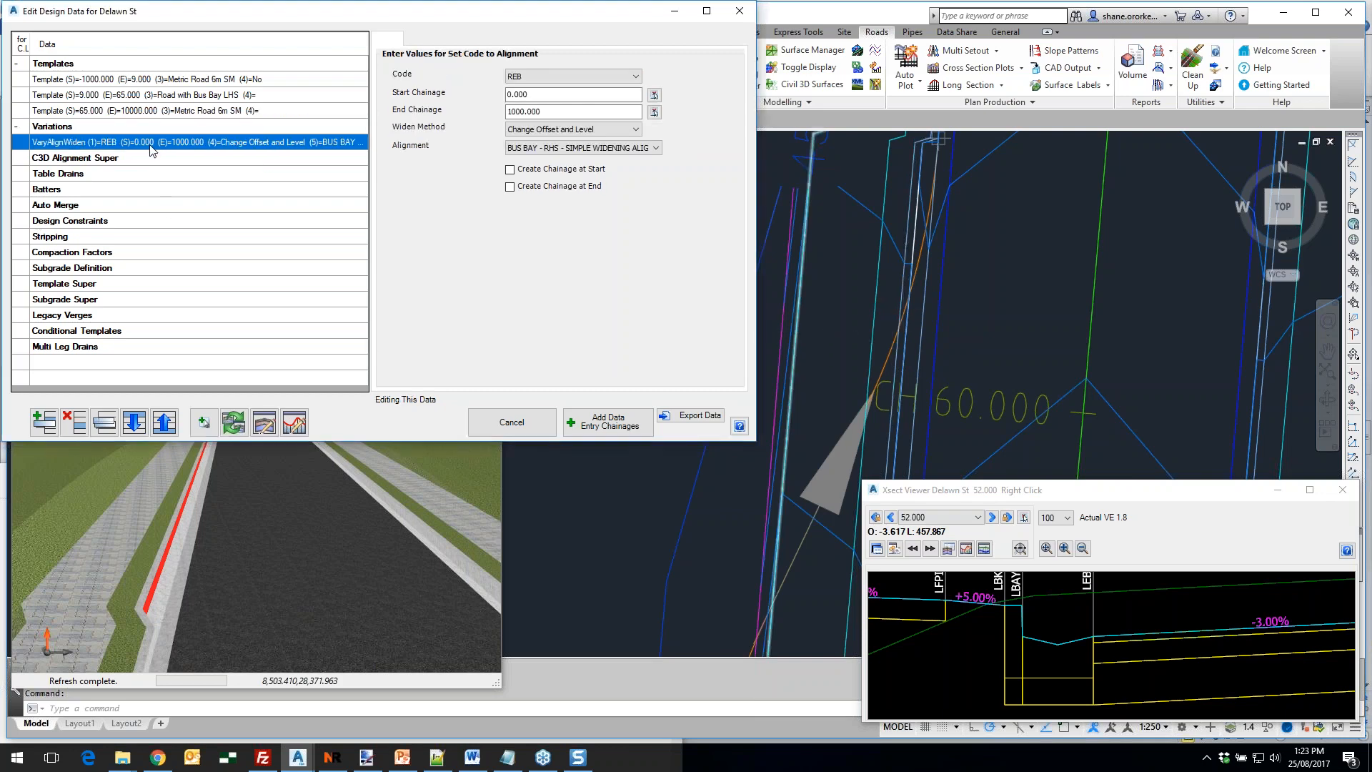
click(44, 422)
click(147, 279)
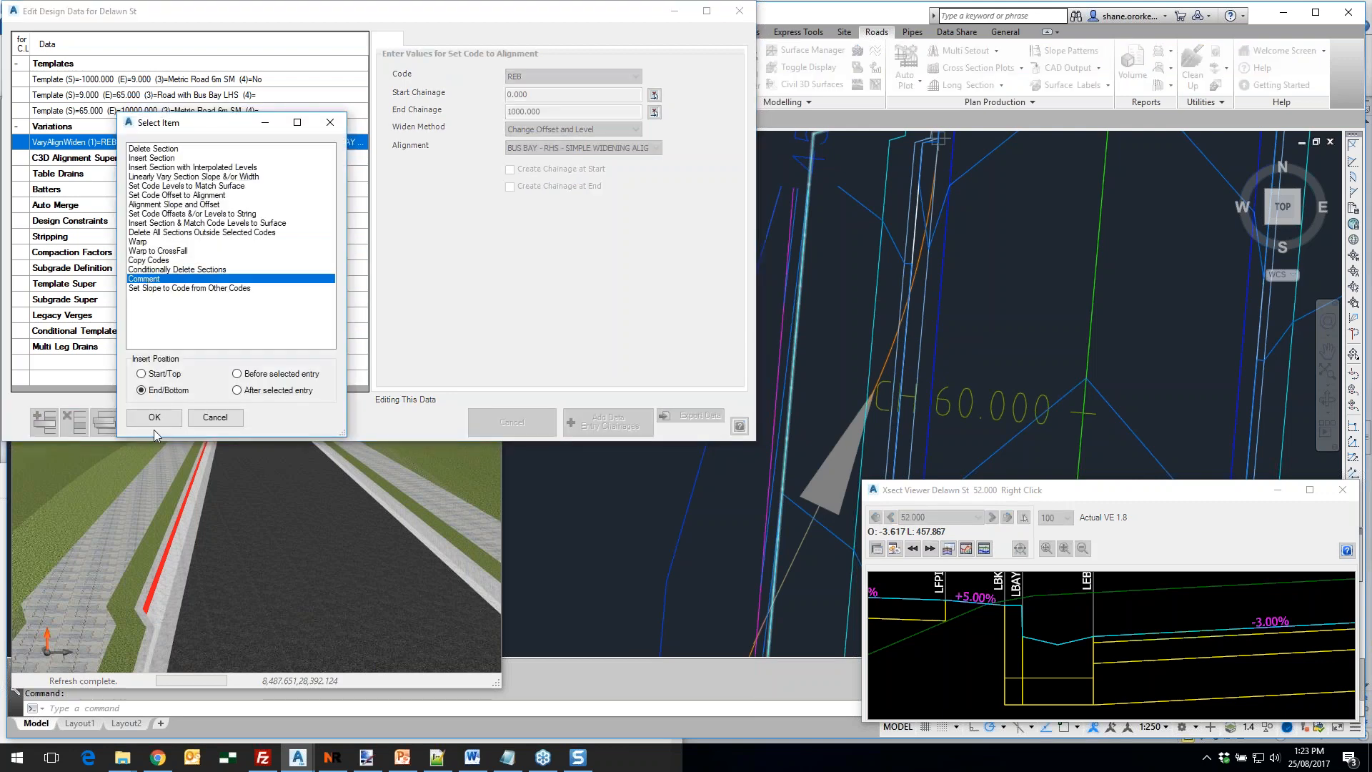
click(154, 417)
click(486, 105)
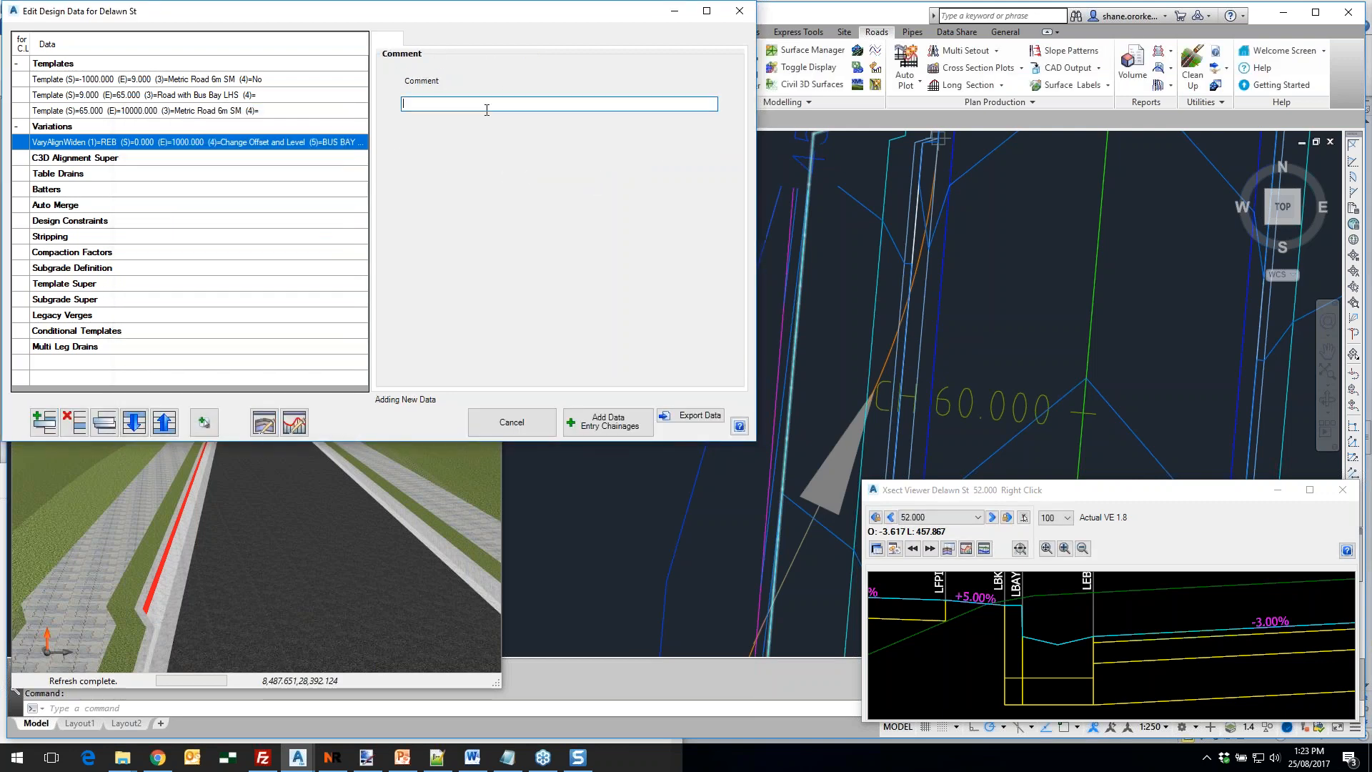
text(--- WIDENING WITH DISH)
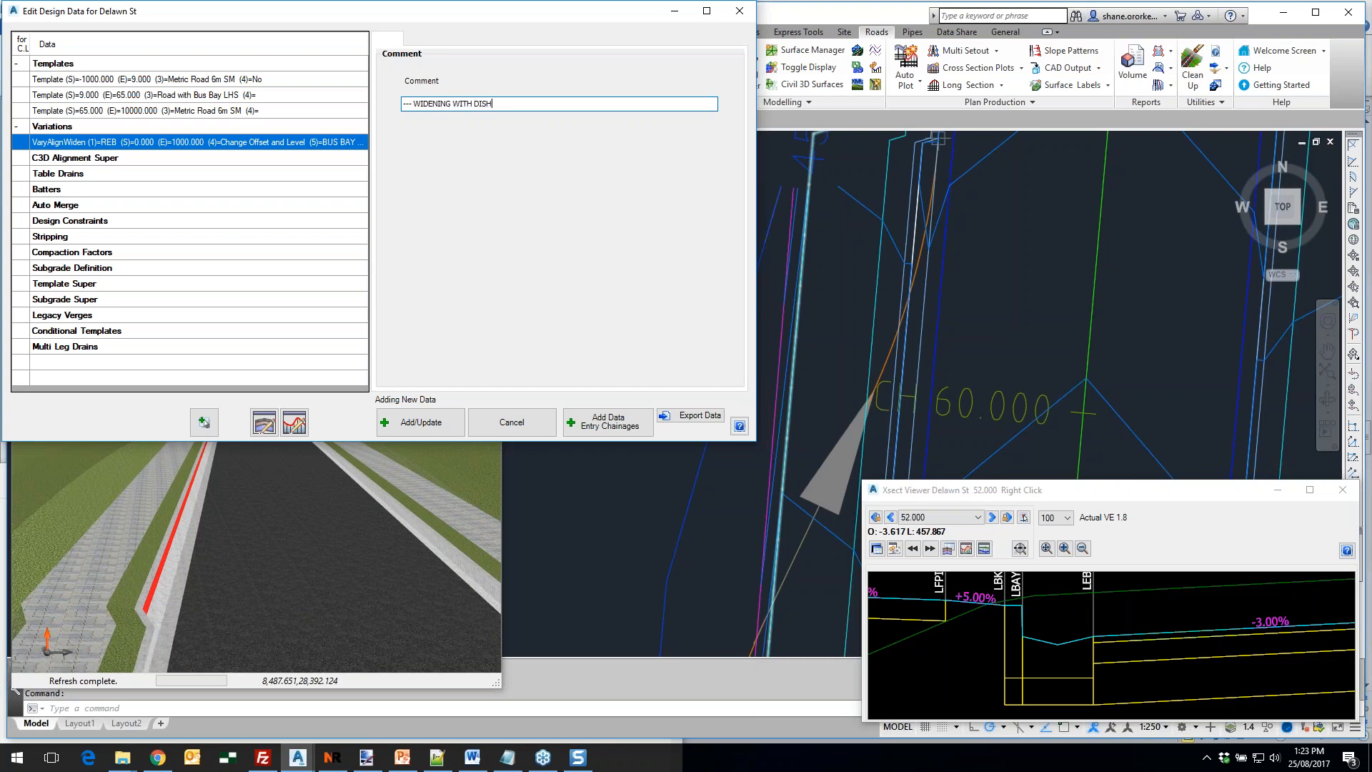
click(431, 432)
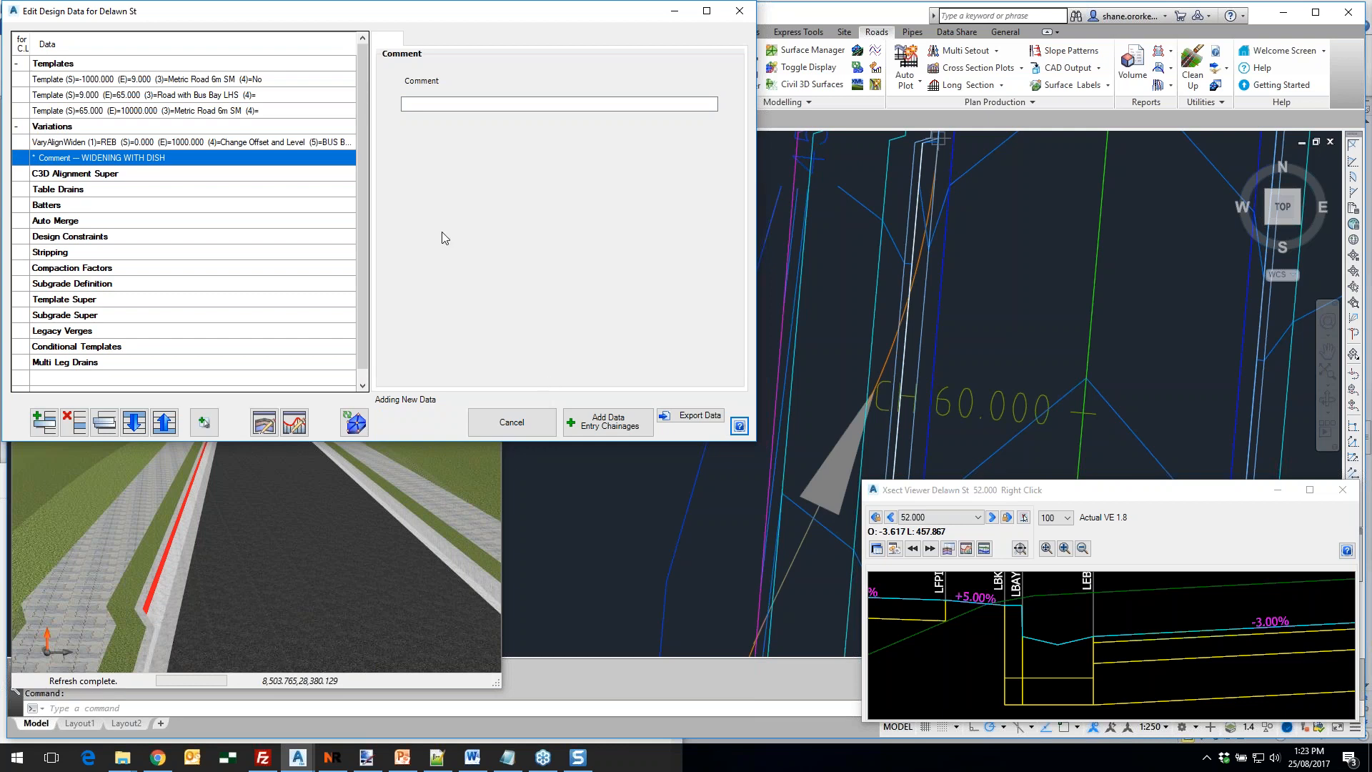
click(403, 104)
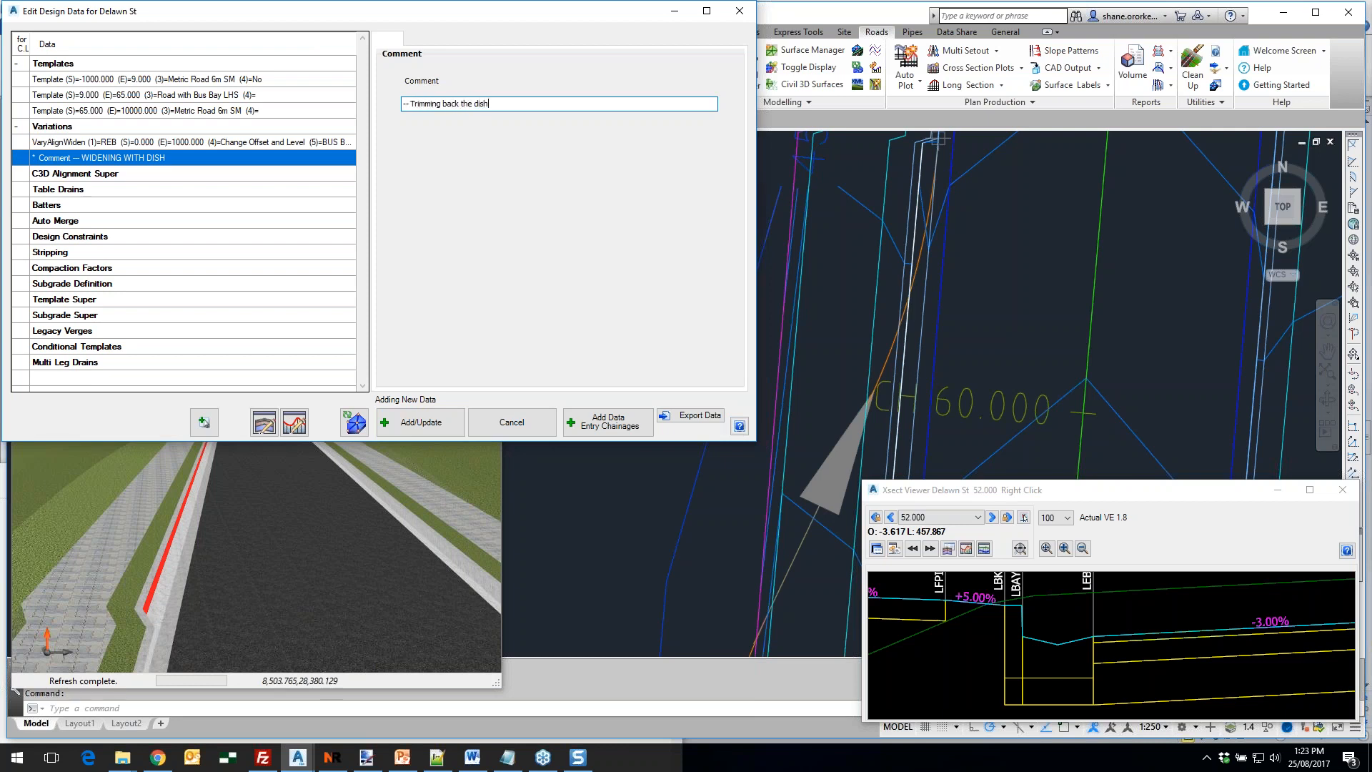
click(424, 428)
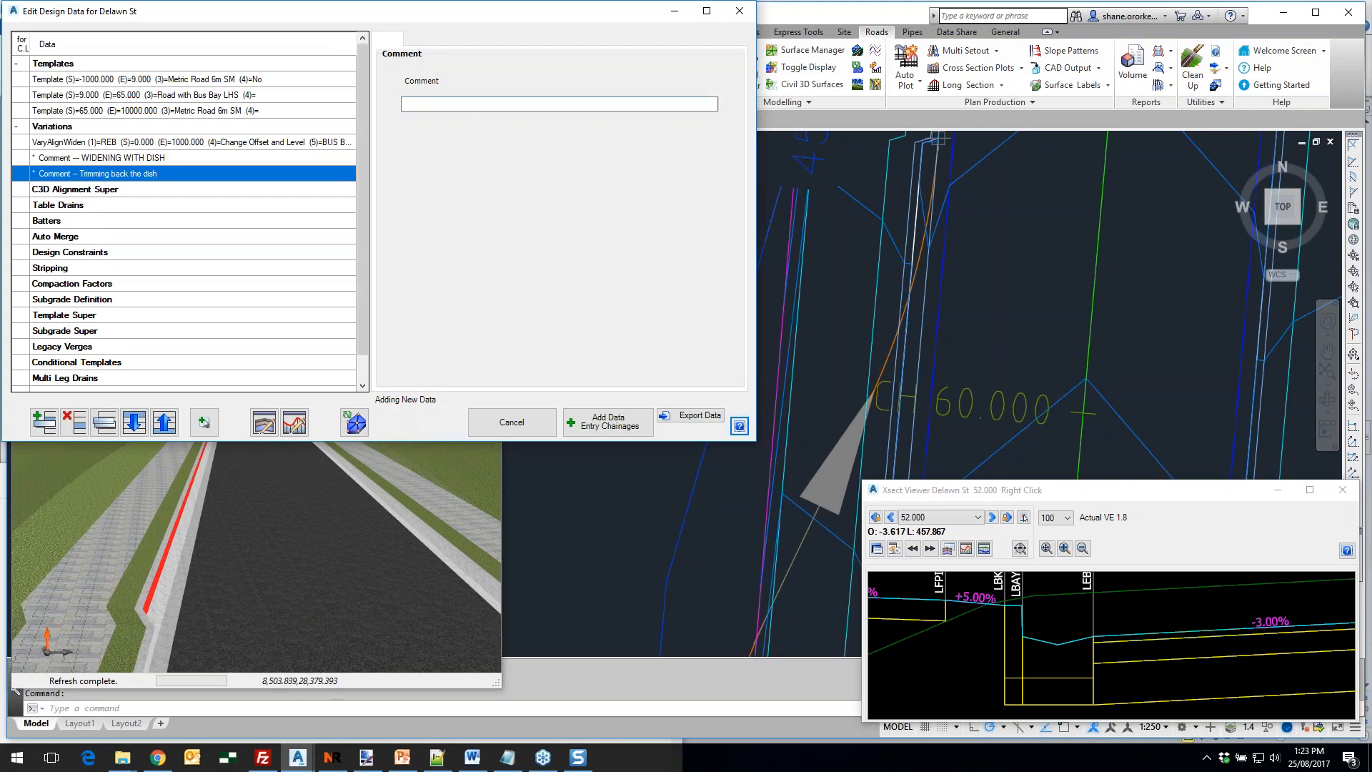
Start a Delete Section variation and pick start chainage 61.658 in plan, where the bus bay alignment crosses the left kerb line
click(44, 421)
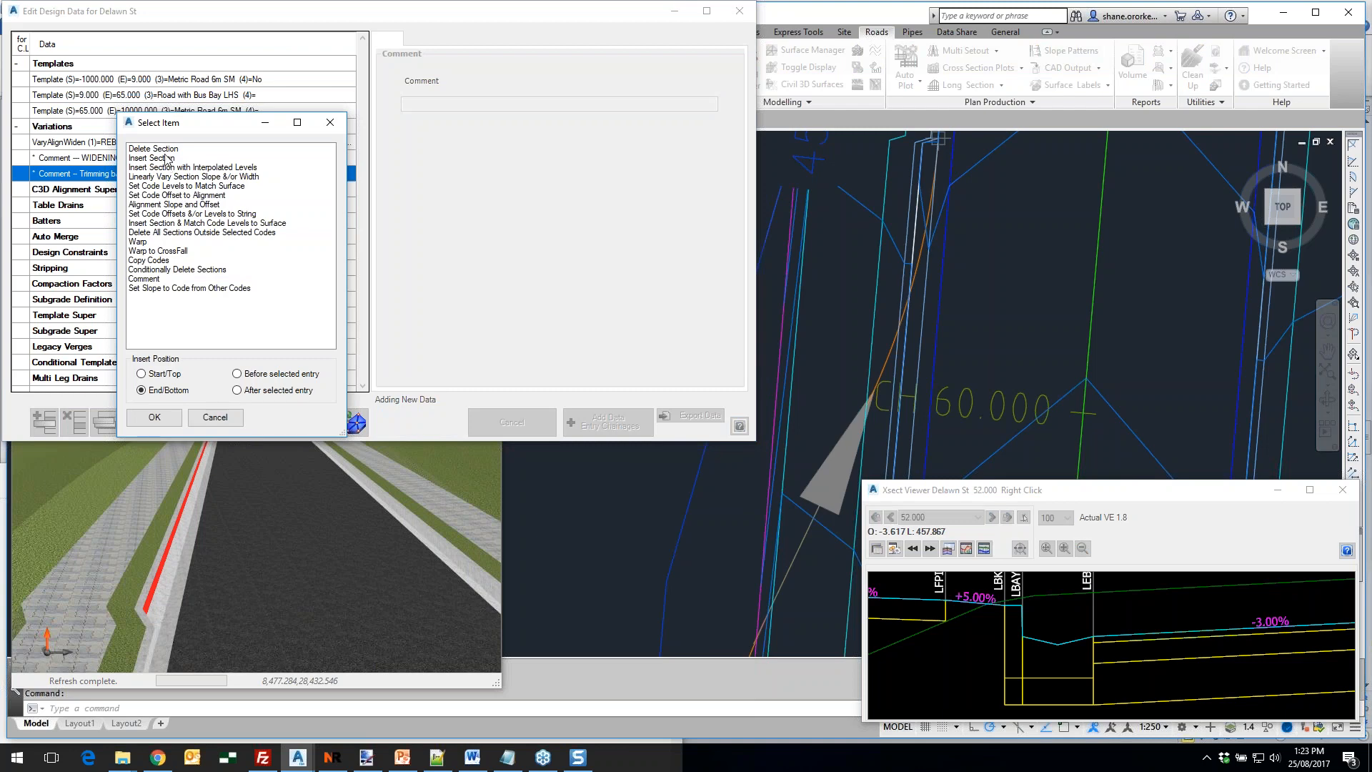
click(166, 158)
click(165, 149)
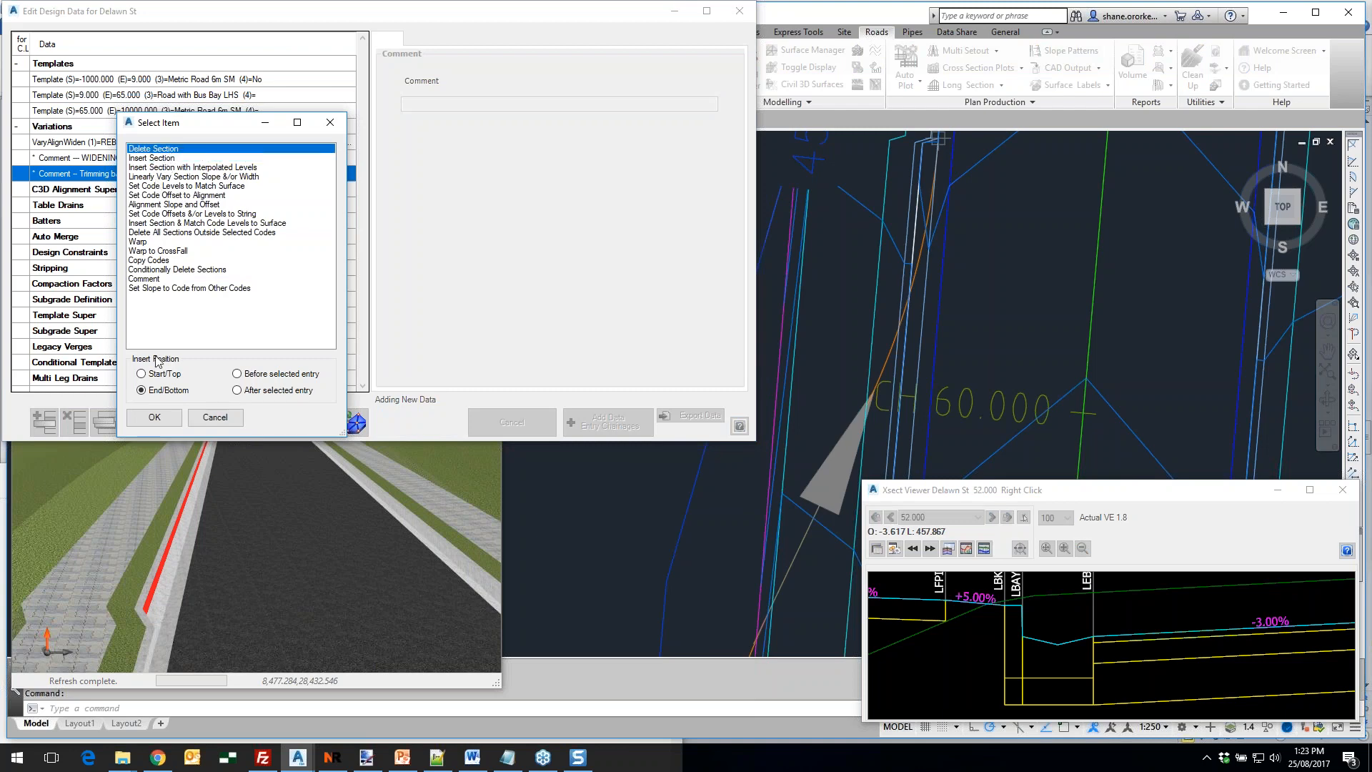
click(164, 418)
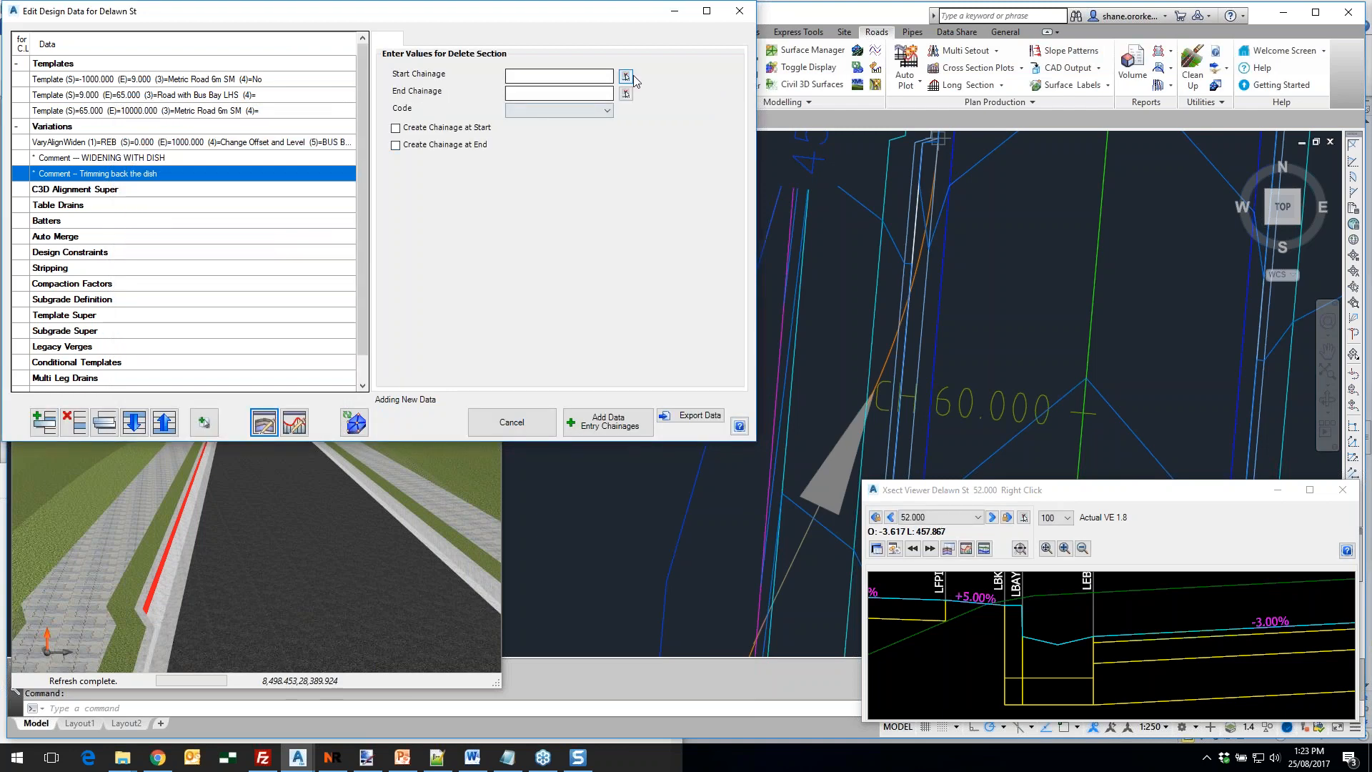
click(625, 75)
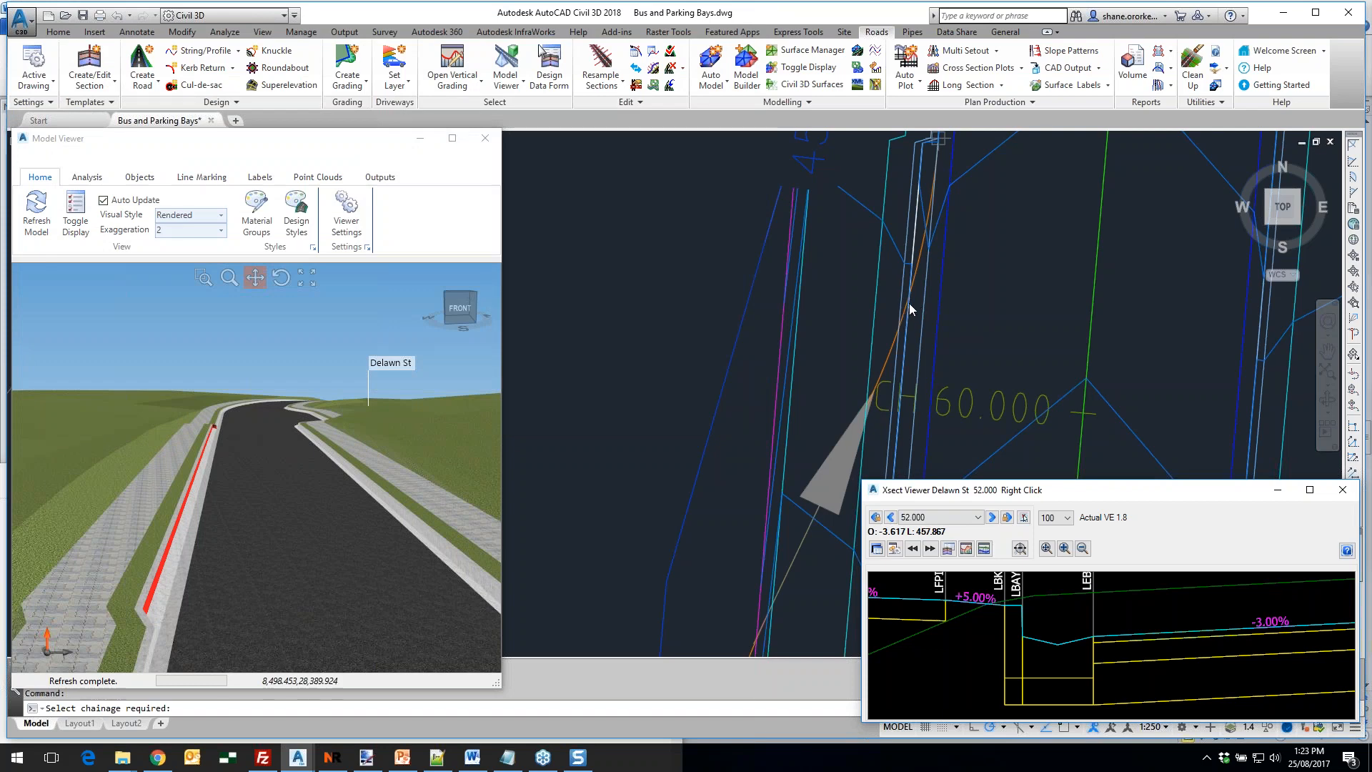
scroll(915, 315, up, 2)
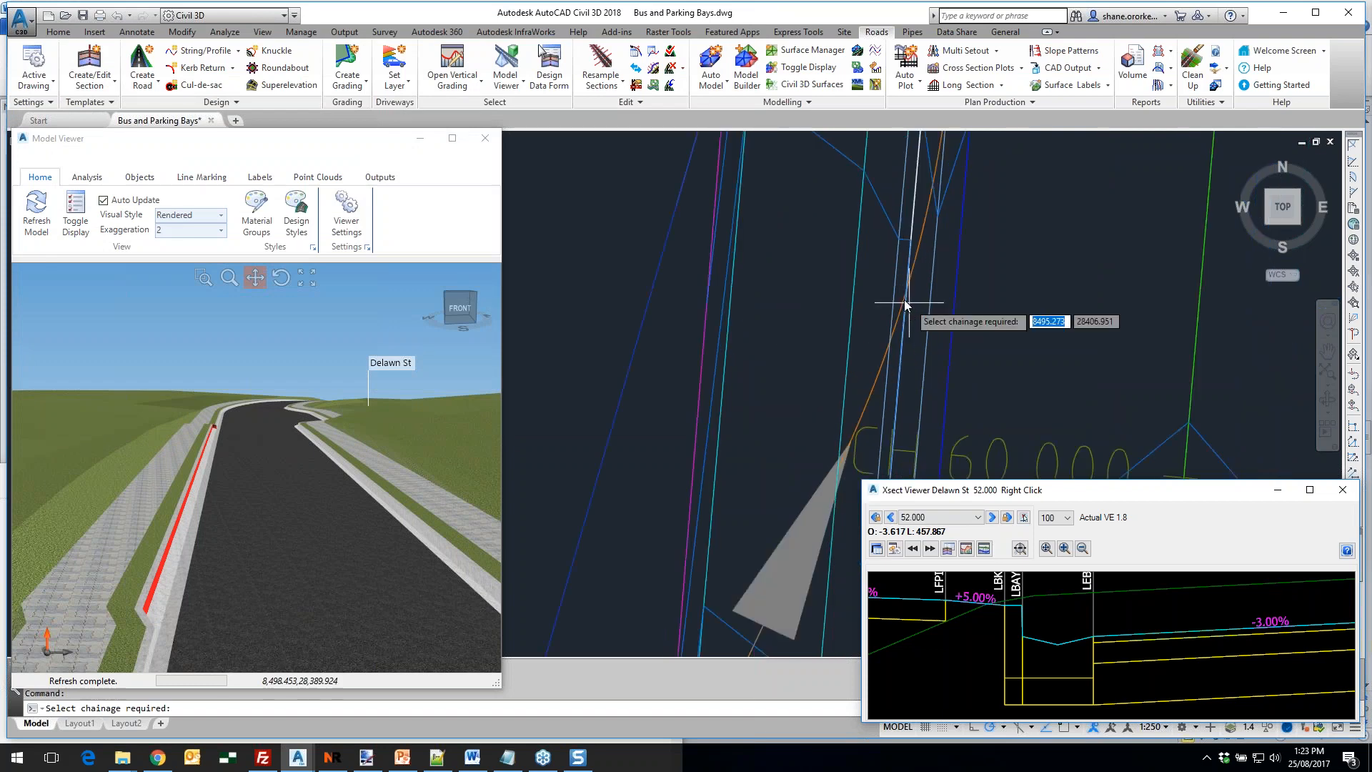
click(909, 303)
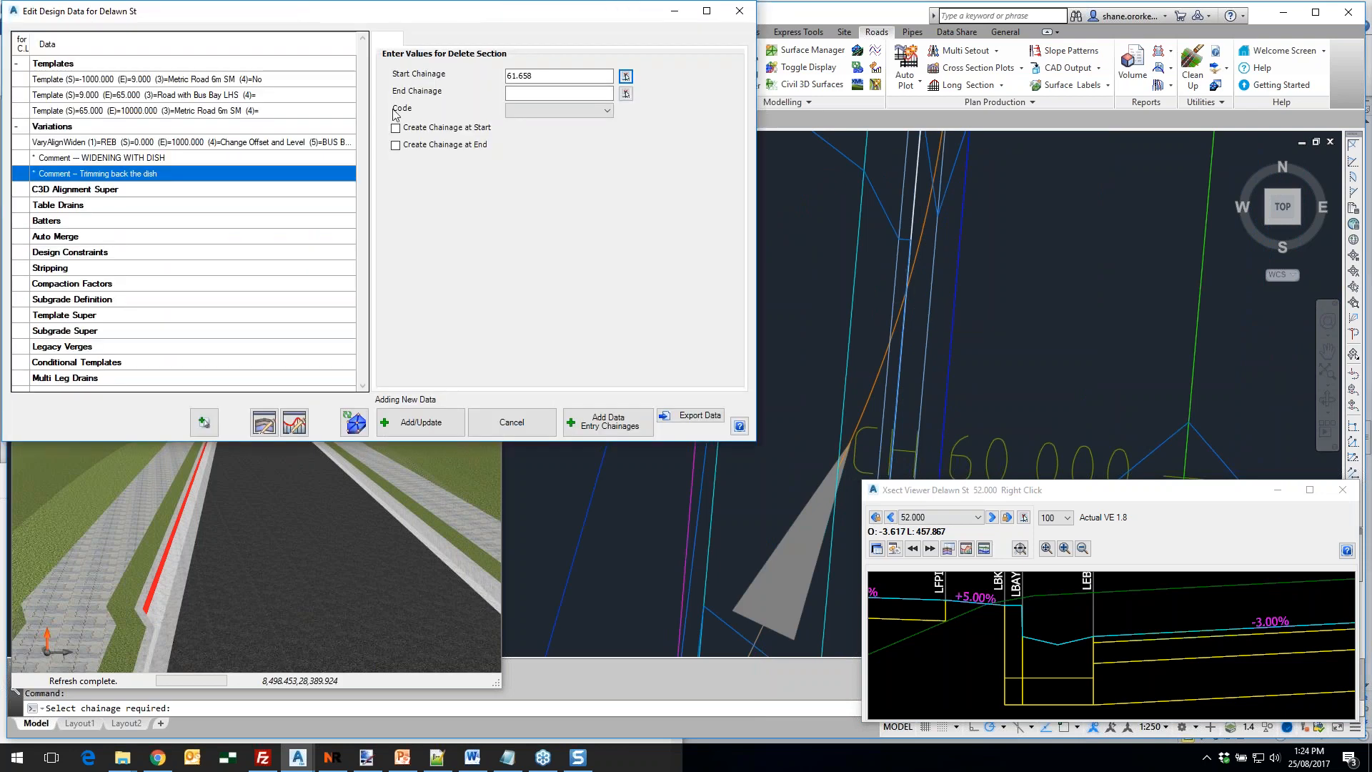
Pick end chainage 66.000 in plan for the Delete Section variation, set its code to LBK2 and add it
click(594, 94)
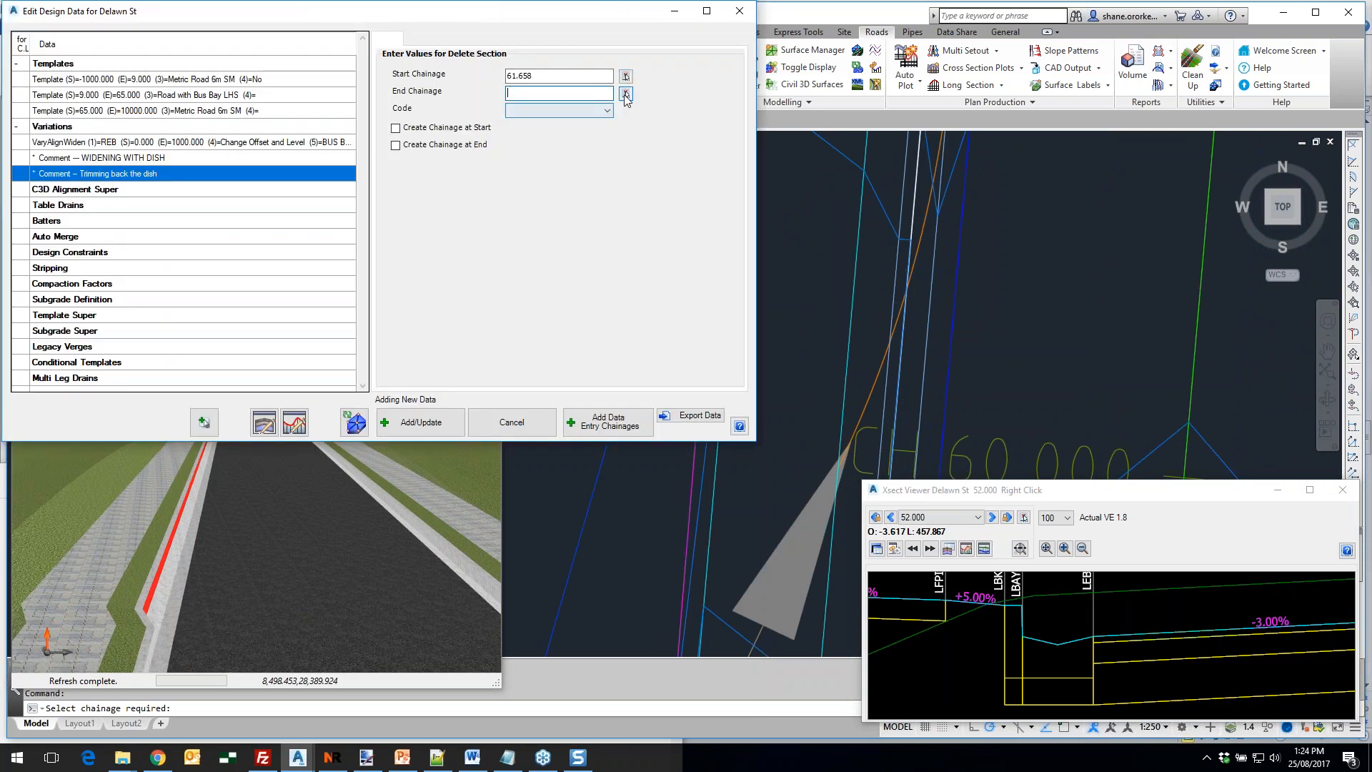
click(625, 95)
scroll(862, 223, down, 2)
middle_drag(884, 217, 903, 417)
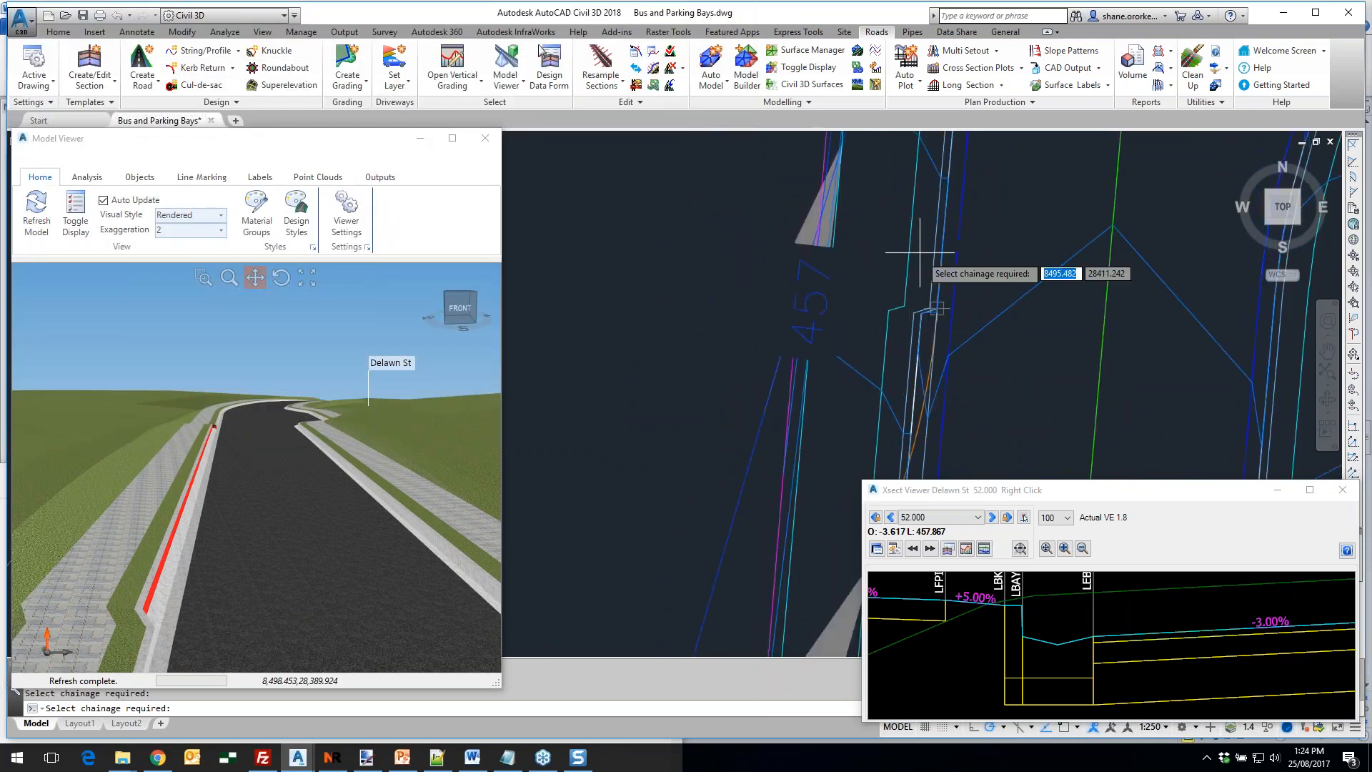
click(937, 308)
click(542, 110)
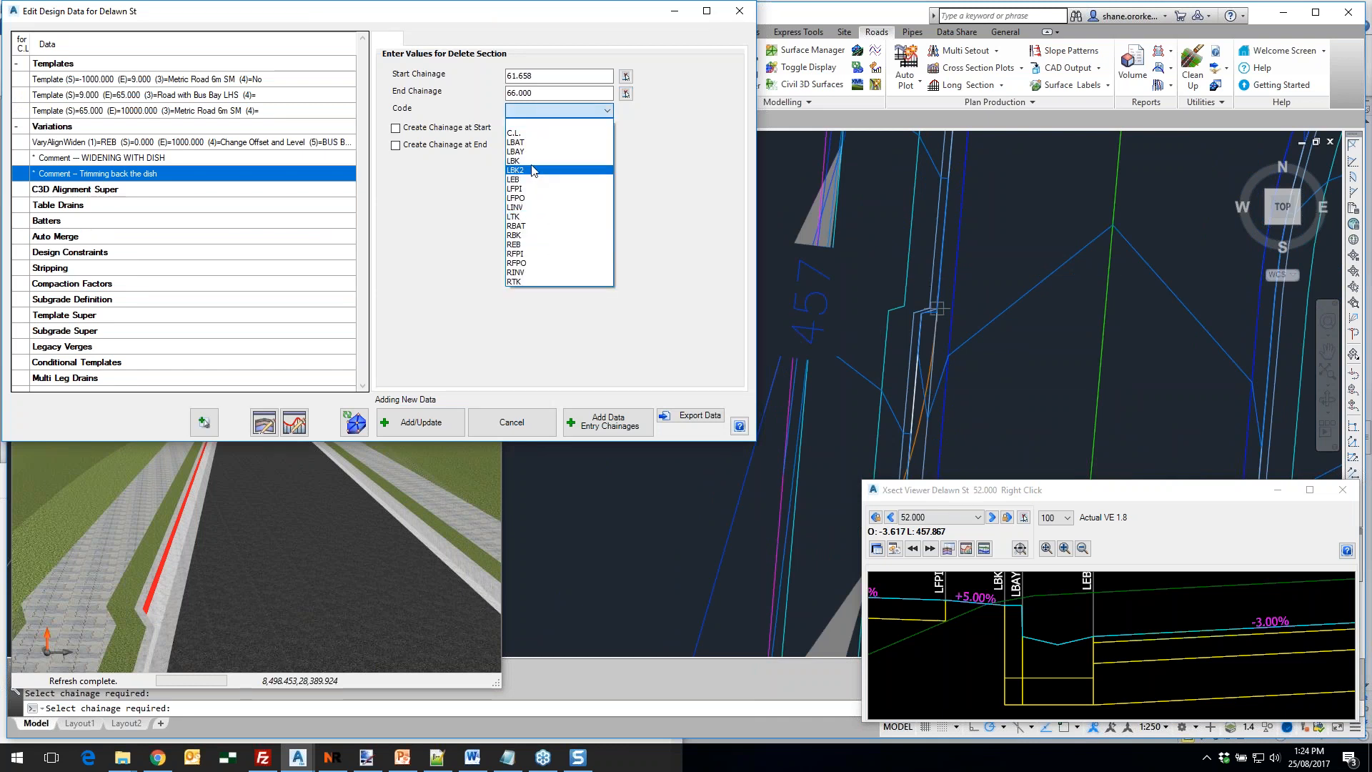
click(532, 171)
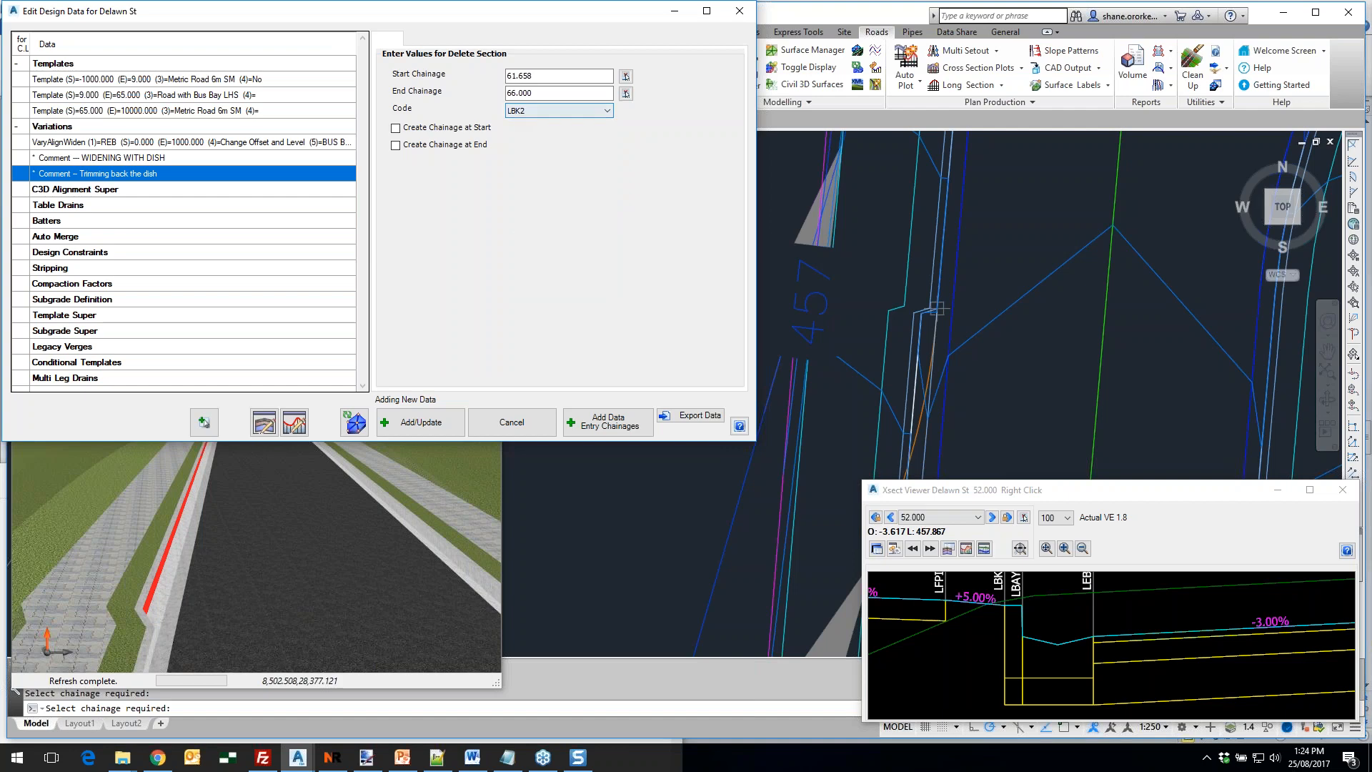
click(422, 422)
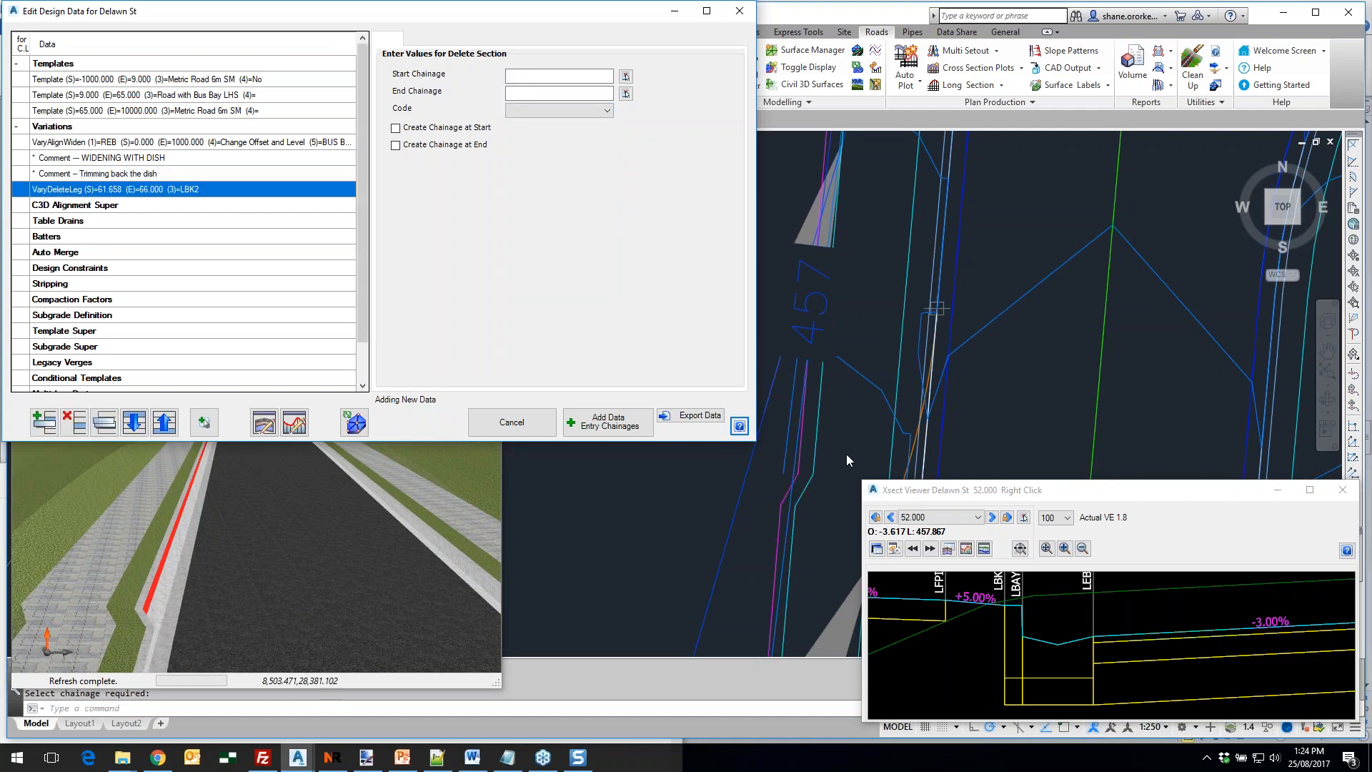
Set the start chainage of the LBK2 Delete Section variation to 62 and update the entry
scroll(948, 266, up, 5)
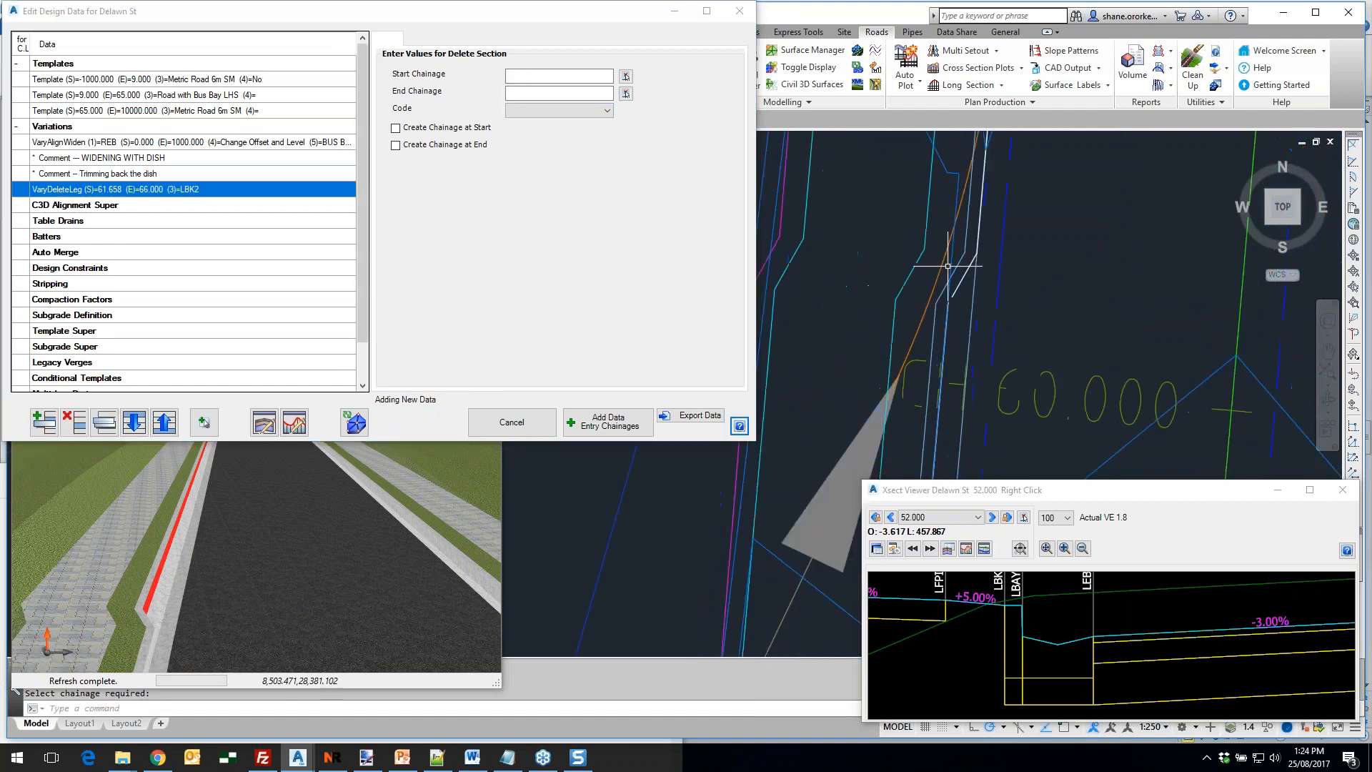
scroll(947, 266, up, 2)
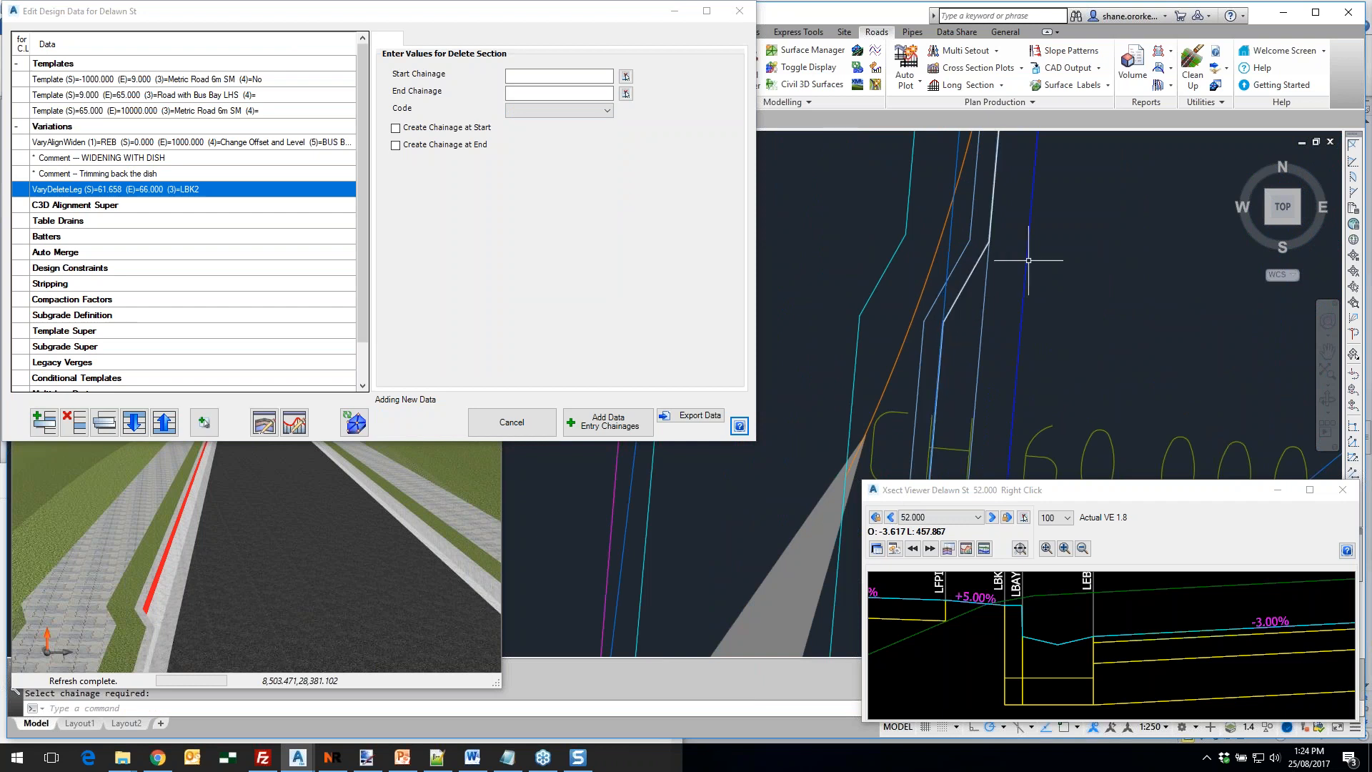
click(161, 191)
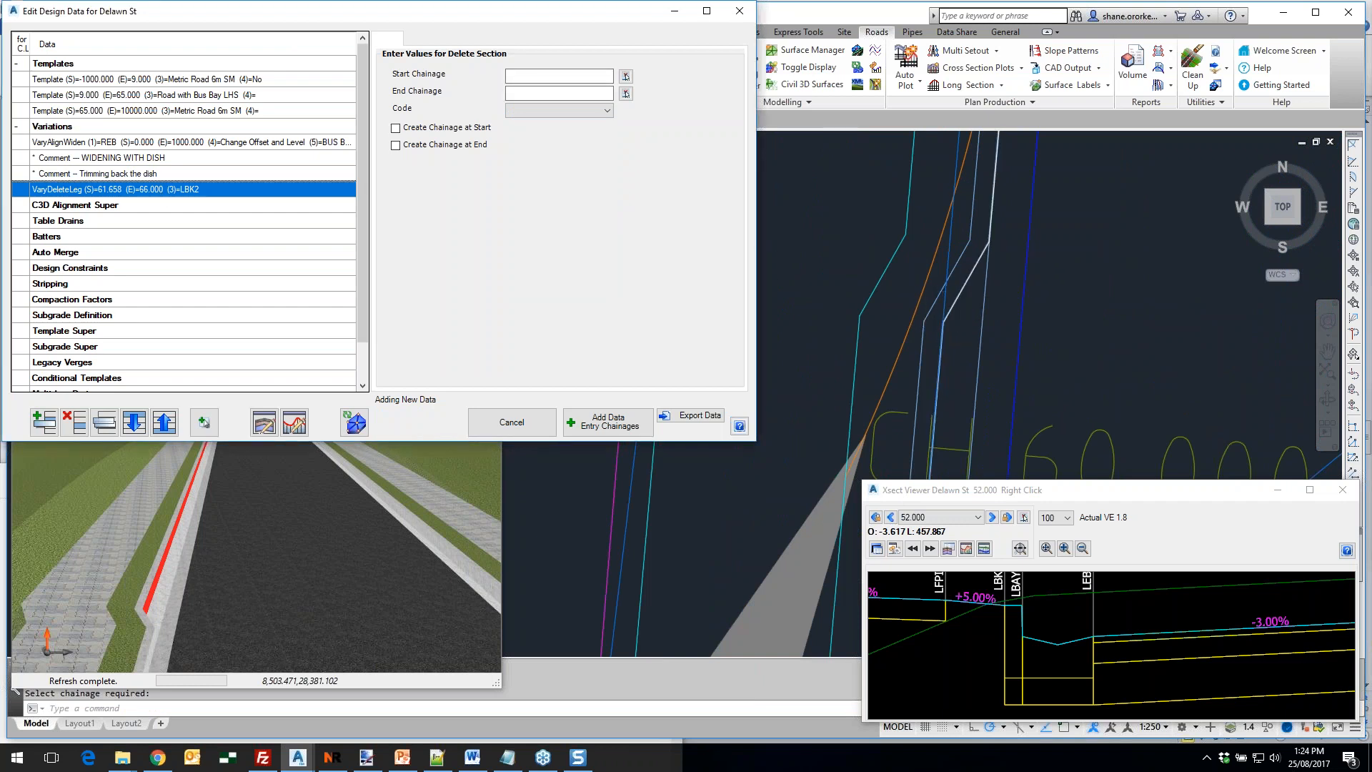
drag(540, 77, 441, 96)
text(62)
click(422, 420)
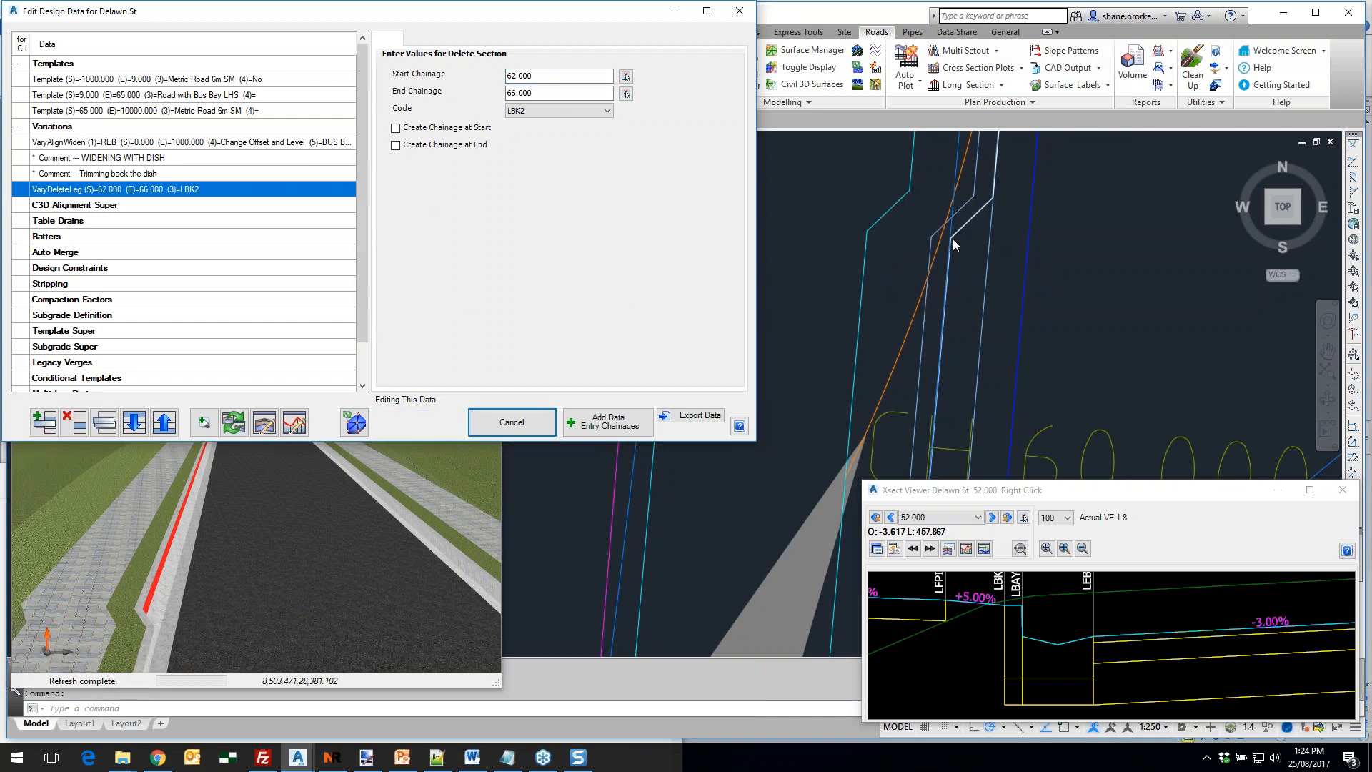
Duplicate the LBK2 Delete Section variation for the opposite end of the bus bay
scroll(812, 349, down, 5)
mouse_move(812, 349)
middle_down()
mouse_move(797, 414)
mouse_move(851, 207)
middle_up()
scroll(851, 207, down, 4)
scroll(815, 321, up, 6)
middle_drag(763, 395, 861, 301)
scroll(857, 416, up, 3)
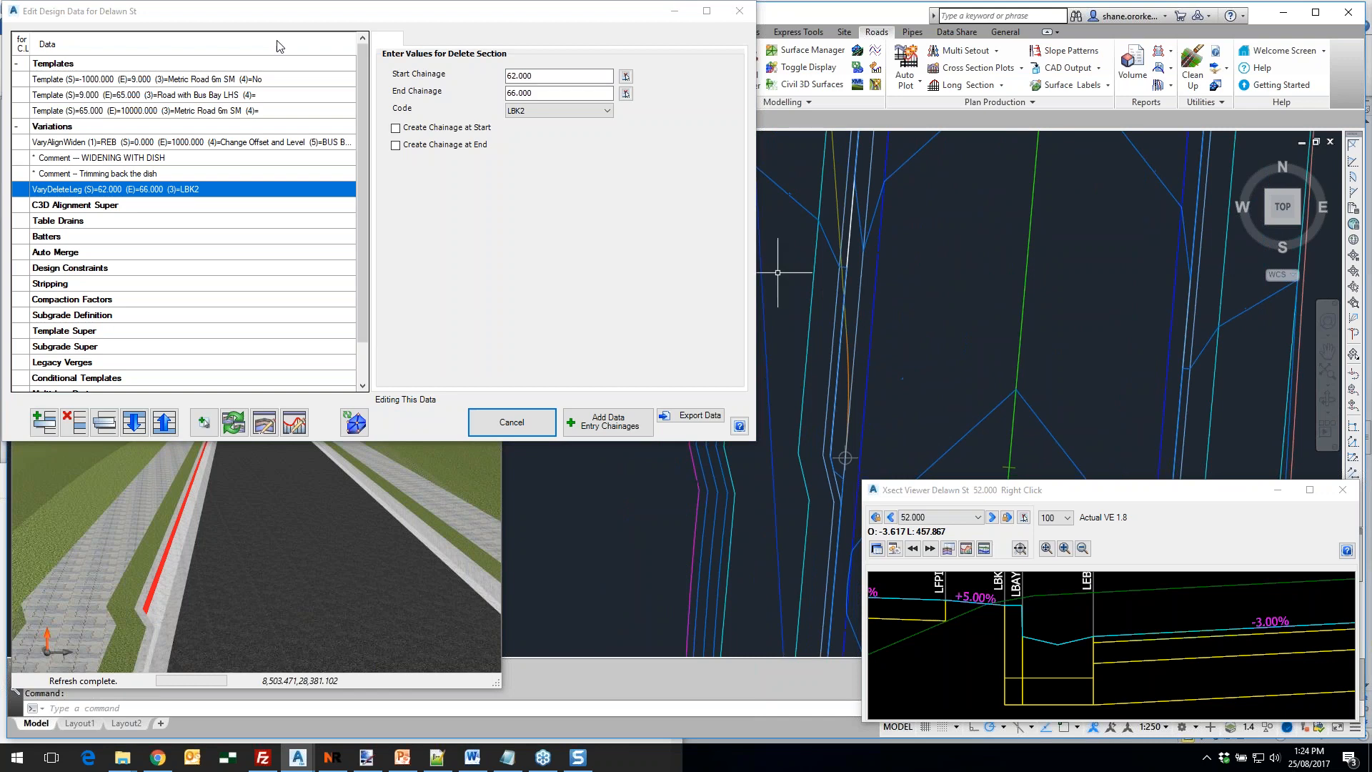
click(104, 422)
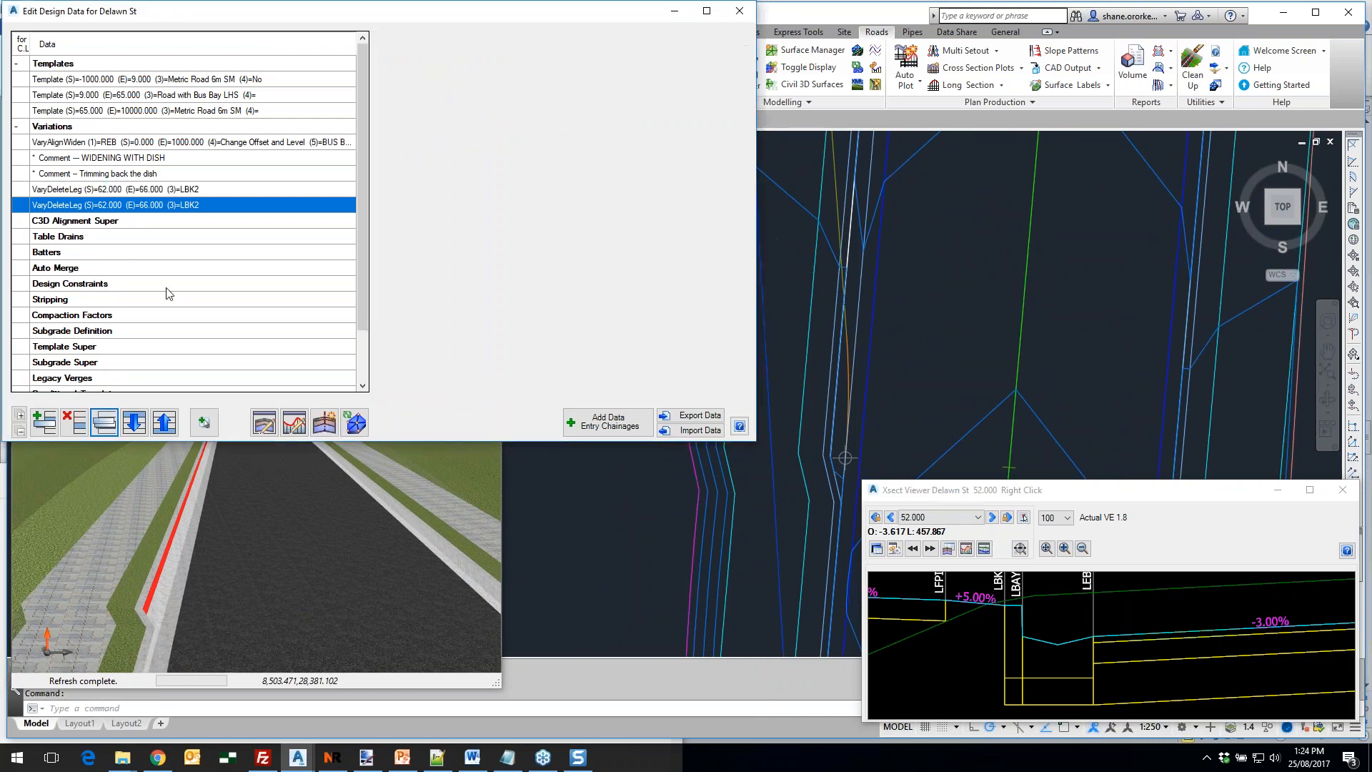
Set the duplicated variation's start chainage to 0 and pick end chainage 13.000 where the bus bay alignment crosses the left kerb line
click(200, 206)
click(625, 76)
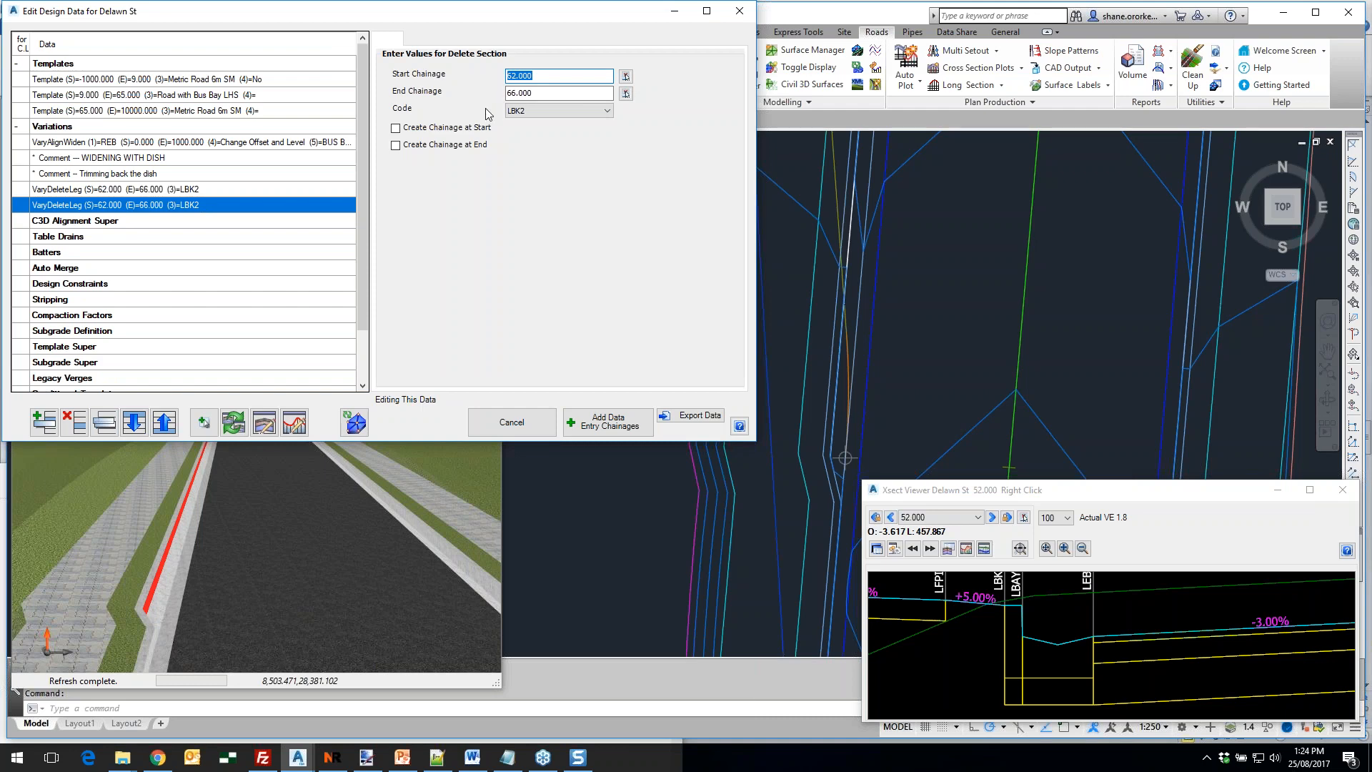
text(0)
click(626, 94)
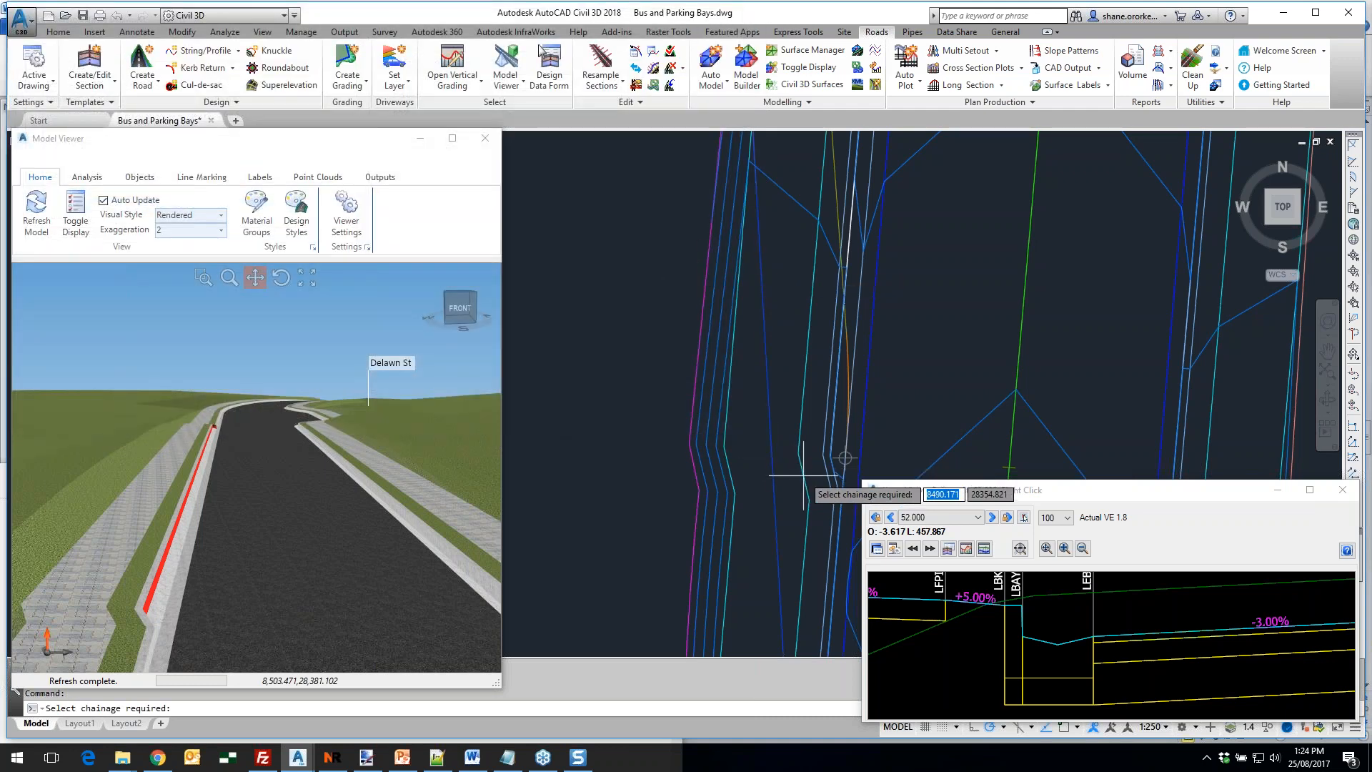
scroll(802, 339, up, 2)
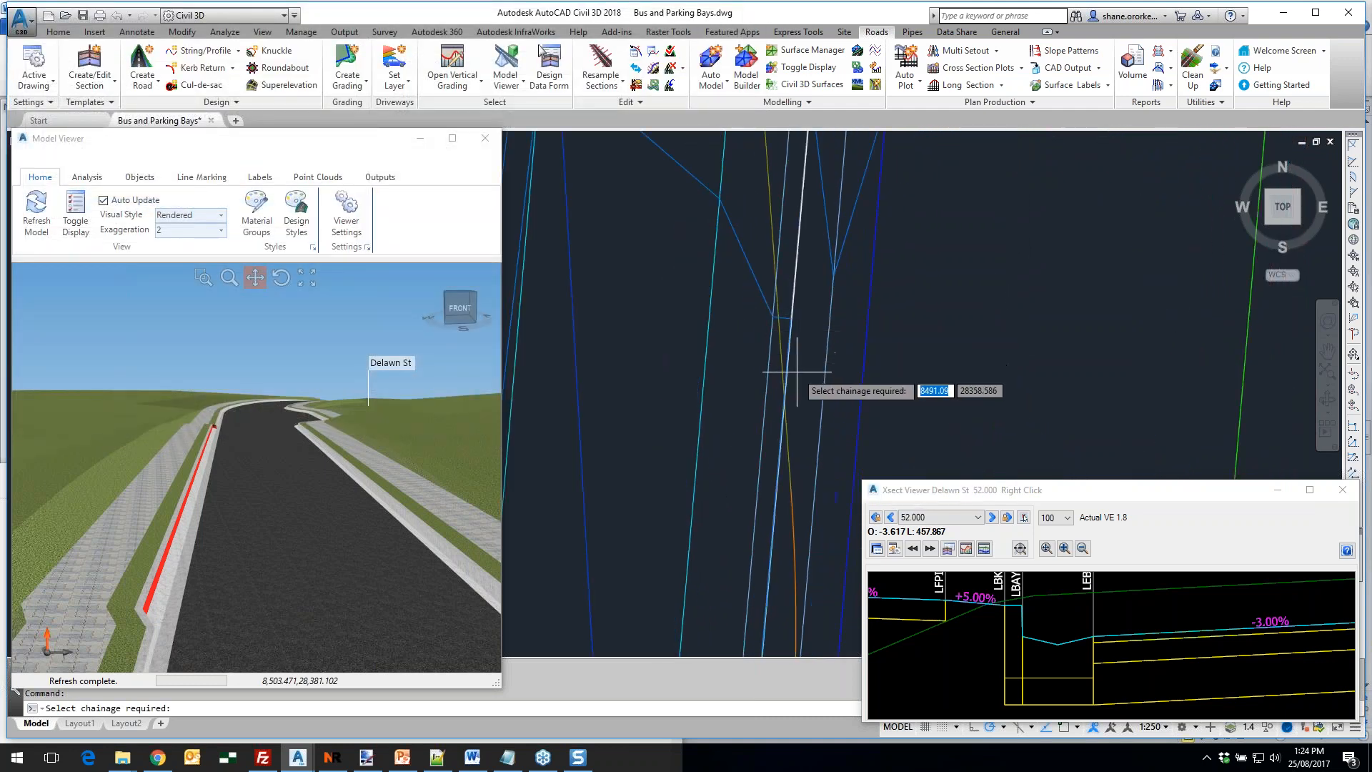
click(789, 373)
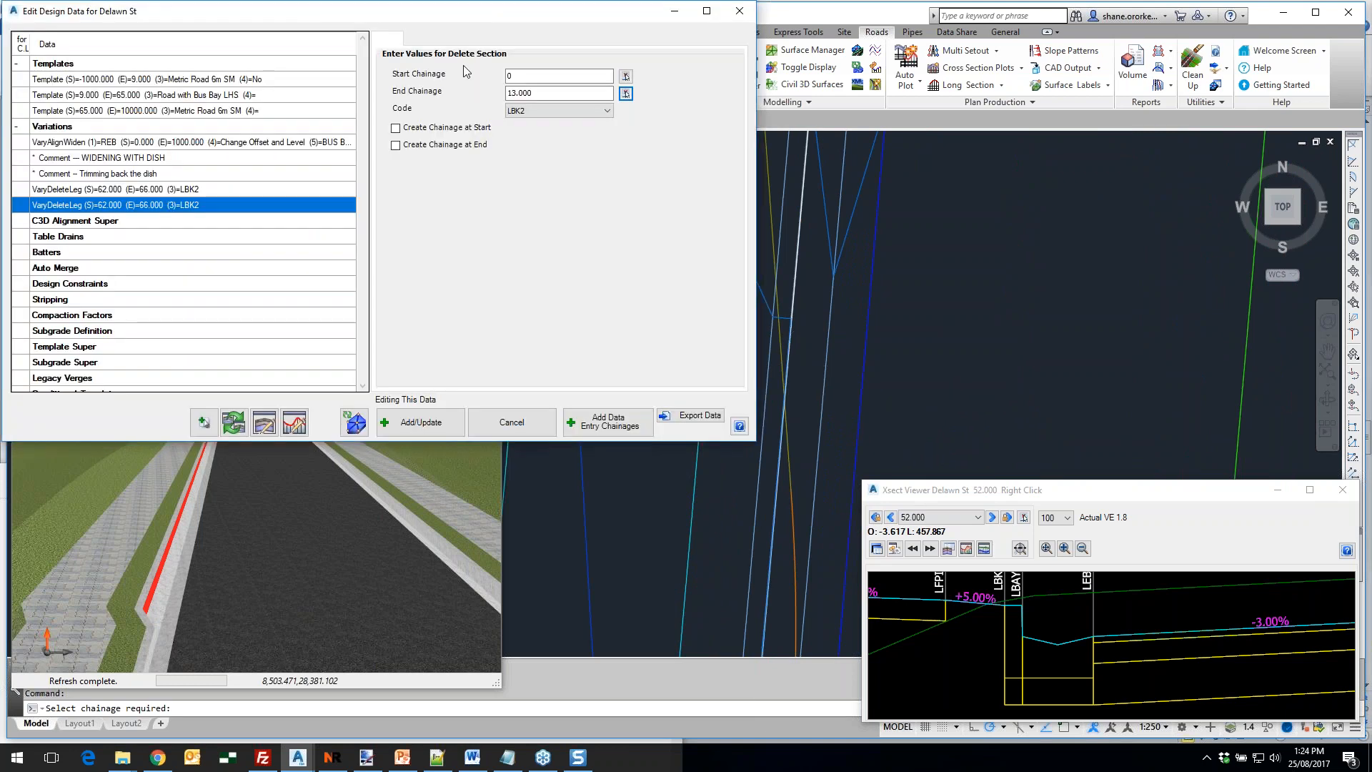
click(413, 423)
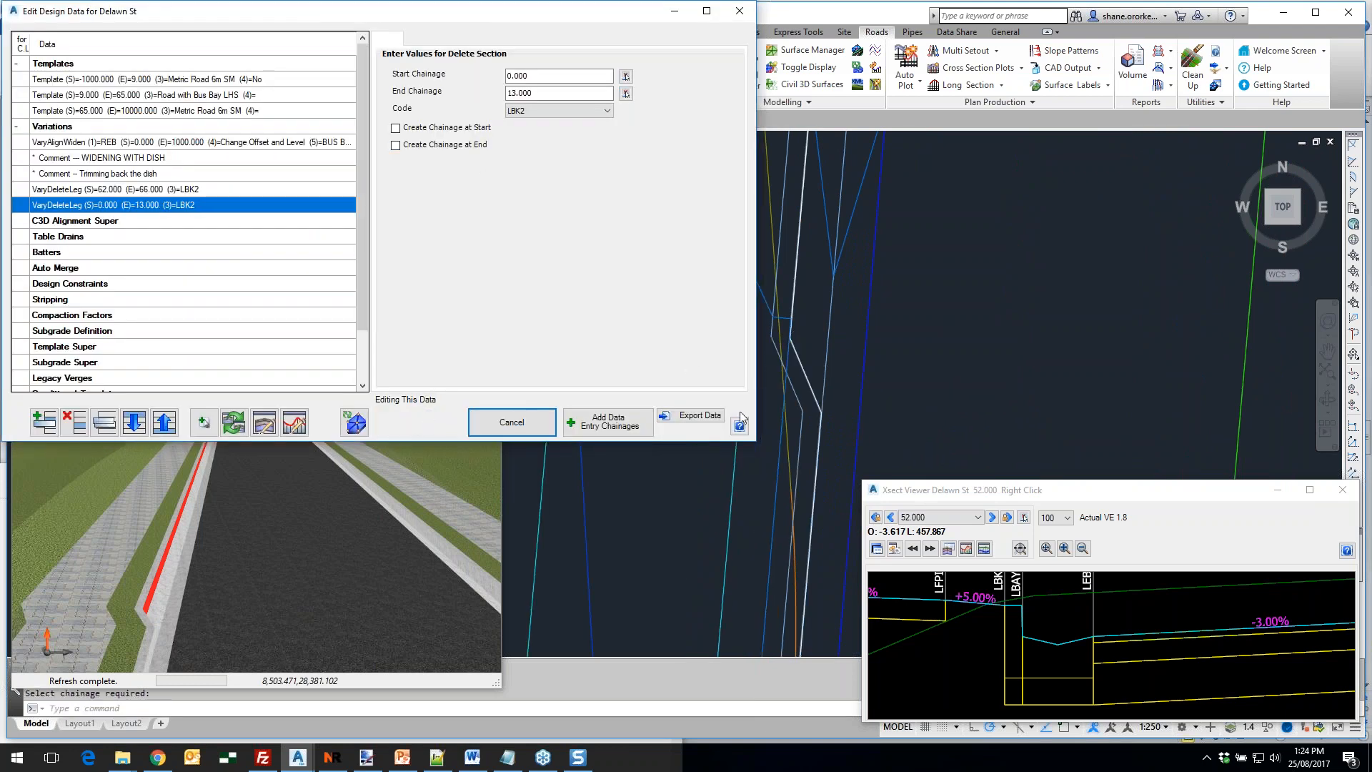
Show the cross sections from chainage 10.000 to 14.000 and examine where the left dish is trimmed
scroll(794, 350, up, 2)
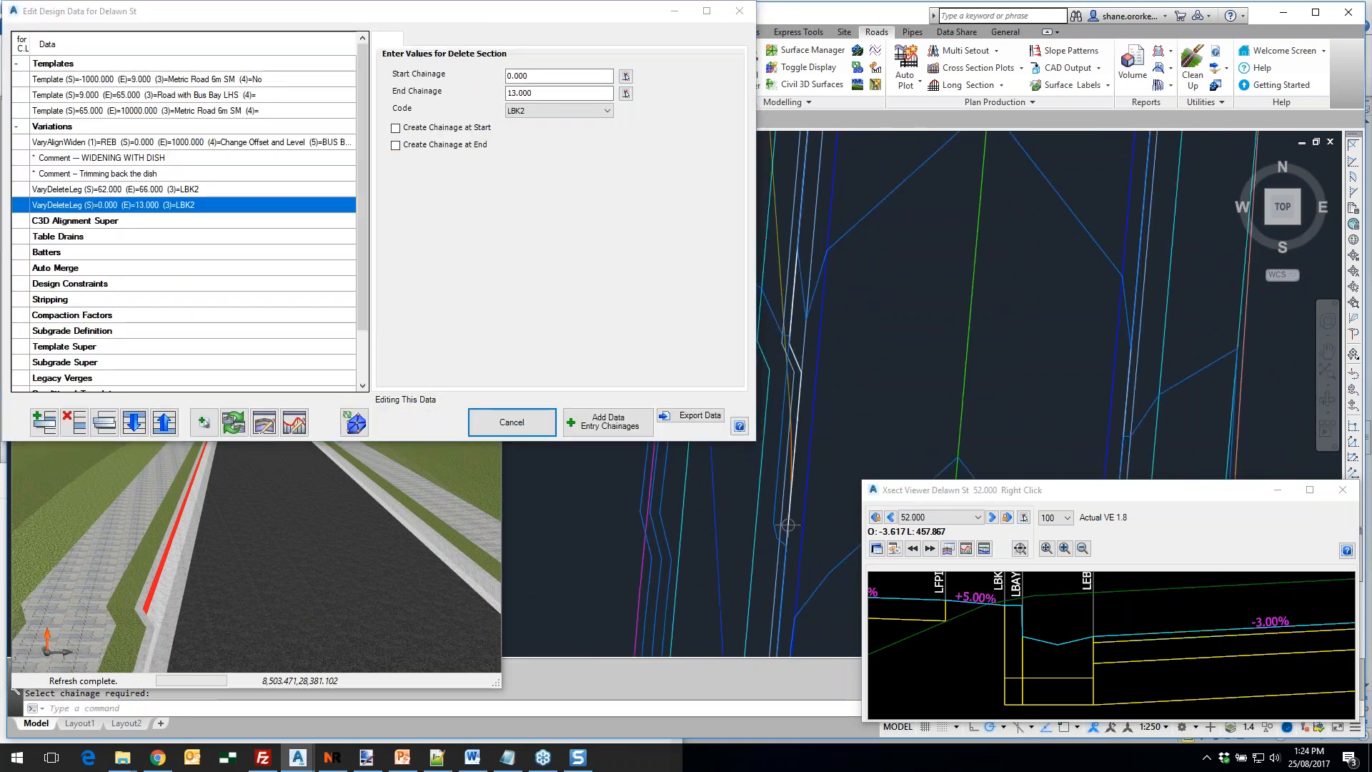
middle_drag(833, 368, 875, 333)
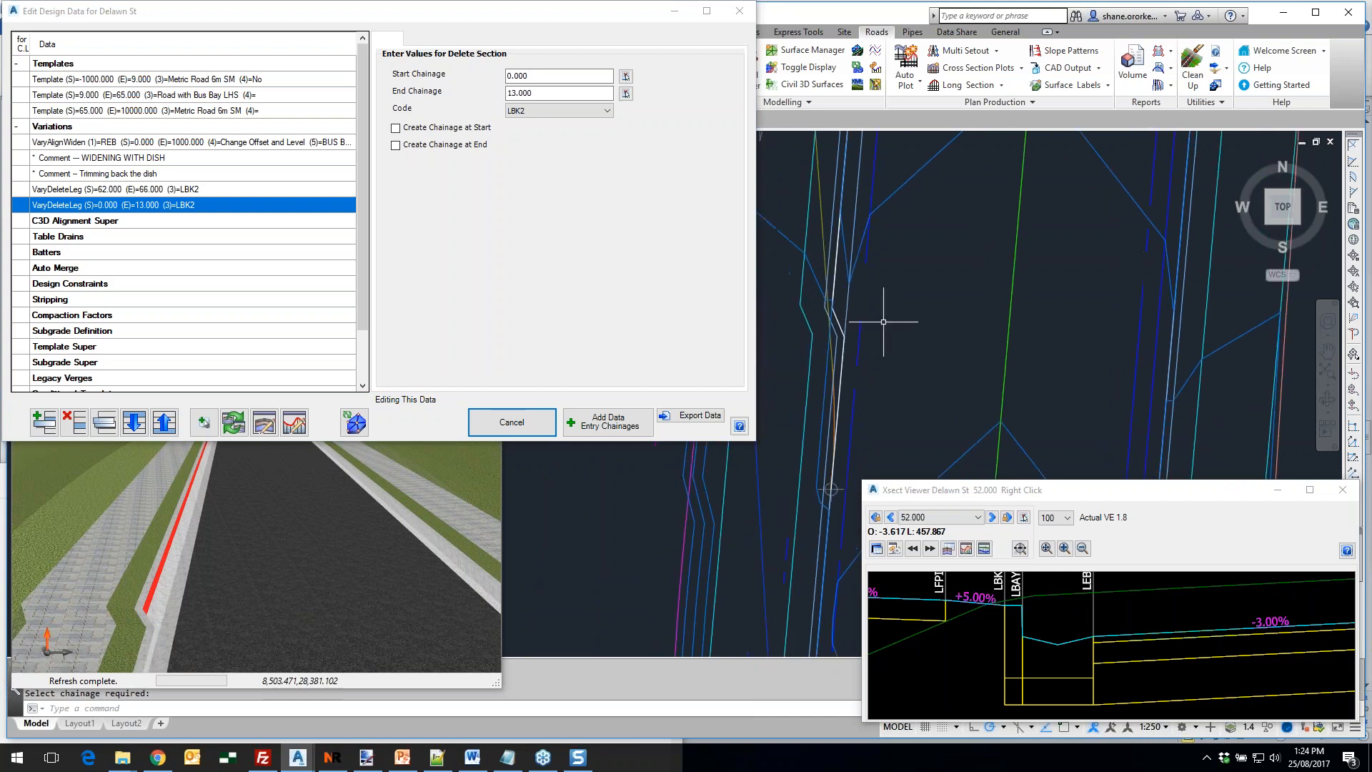
click(976, 517)
scroll(938, 300, up, 5)
scroll(938, 292, up, 10)
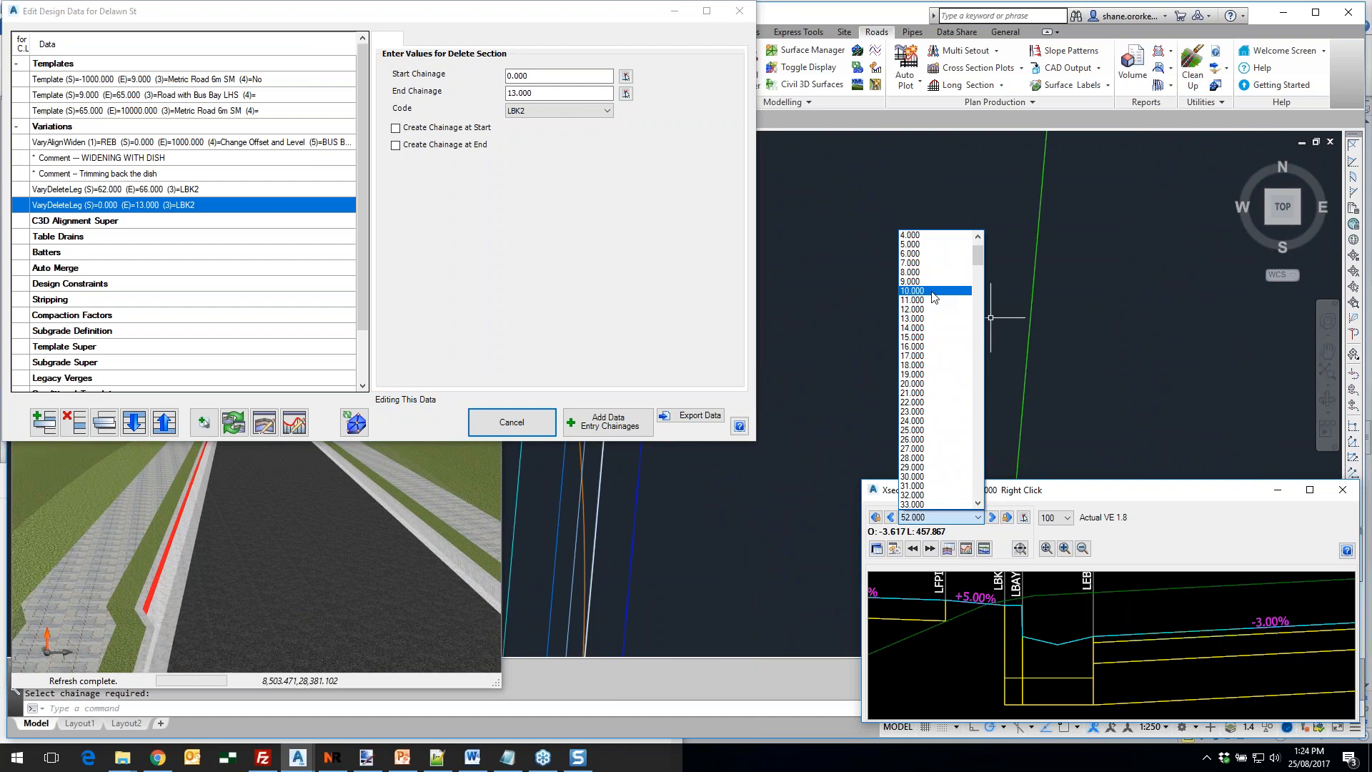
click(932, 292)
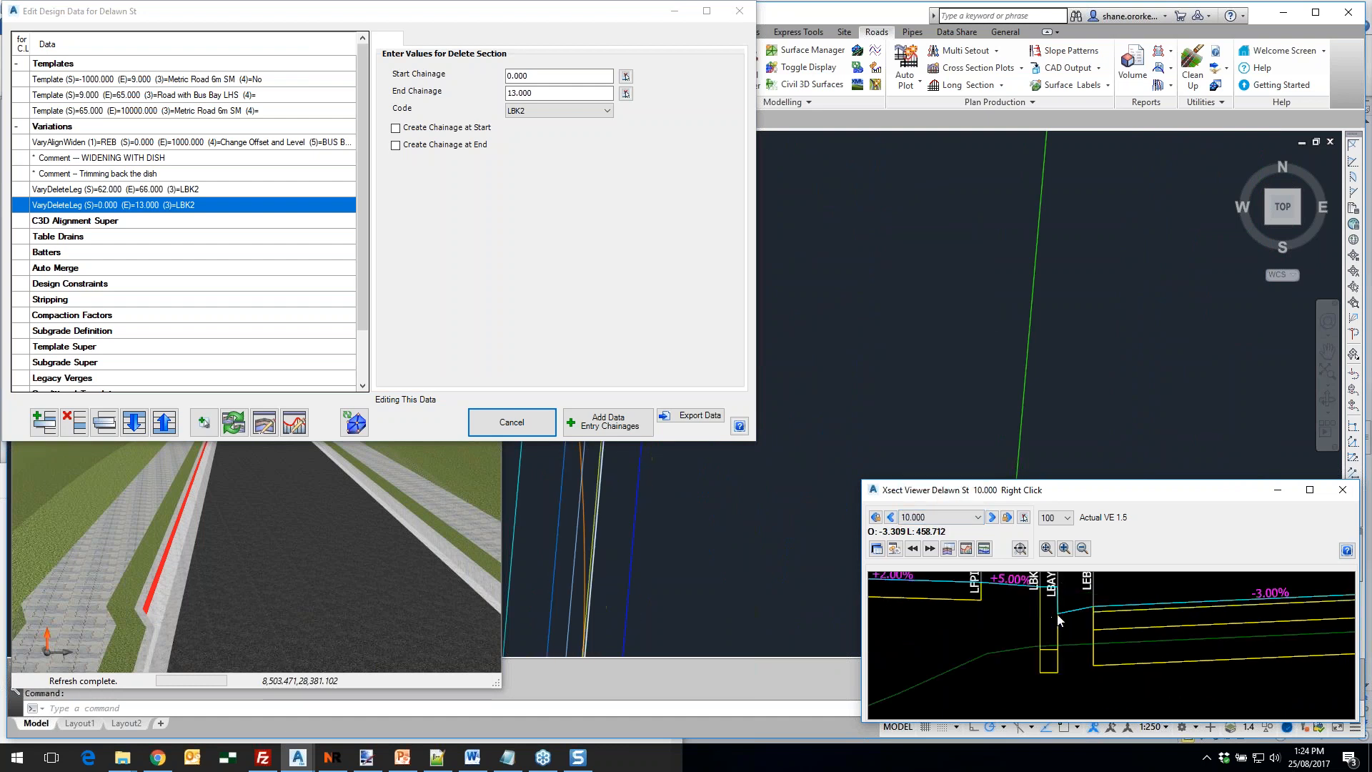
click(992, 517)
click(992, 517)
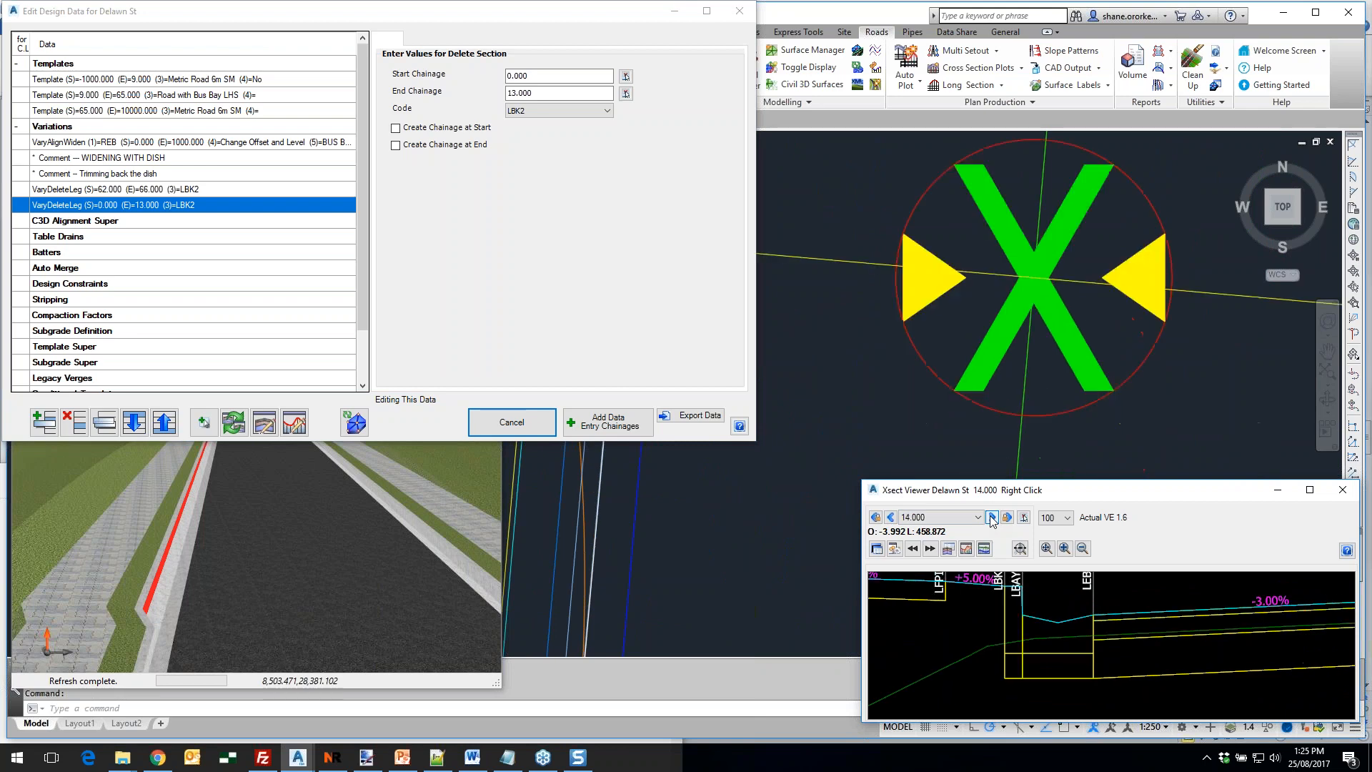
scroll(976, 399, down, 8)
middle_drag(912, 347, 943, 295)
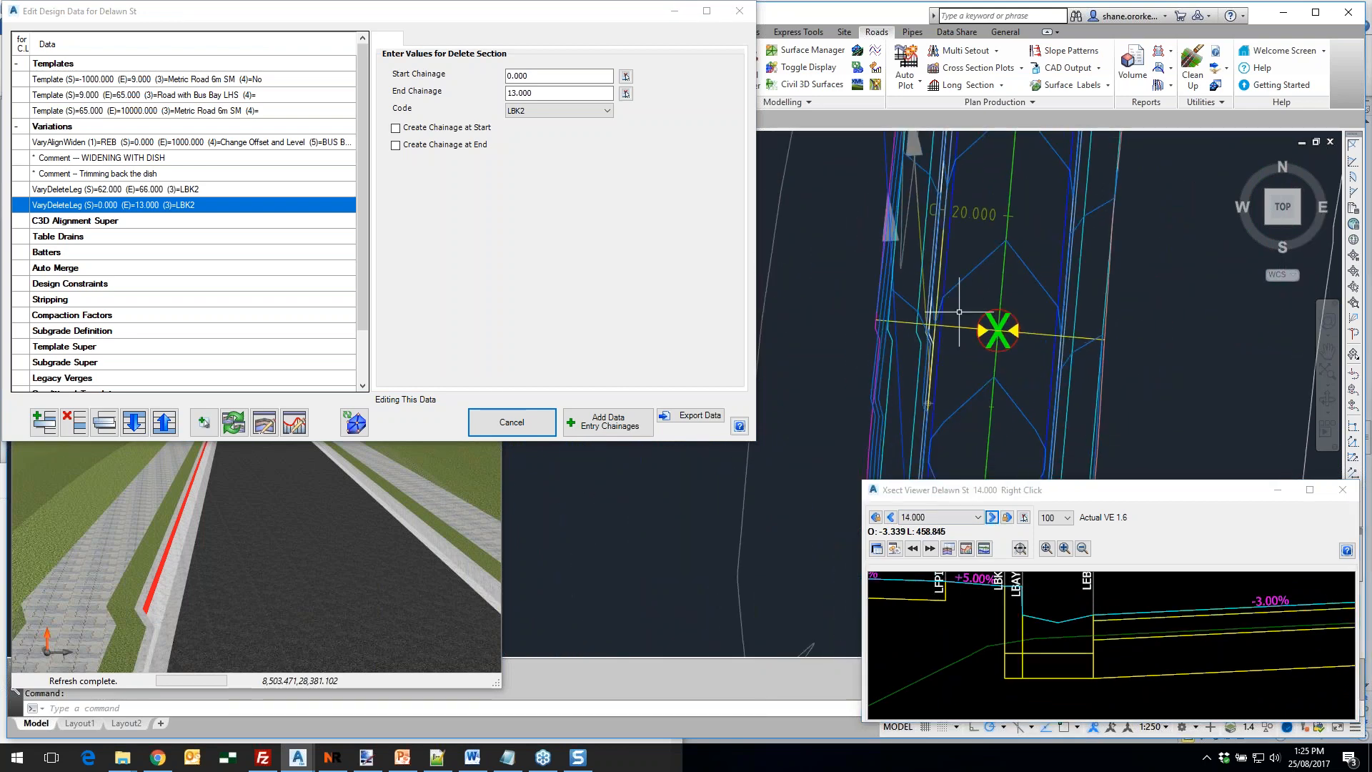
Add the comment entry "-- widen to alignment for lbay" at the end of the Variations
click(33, 423)
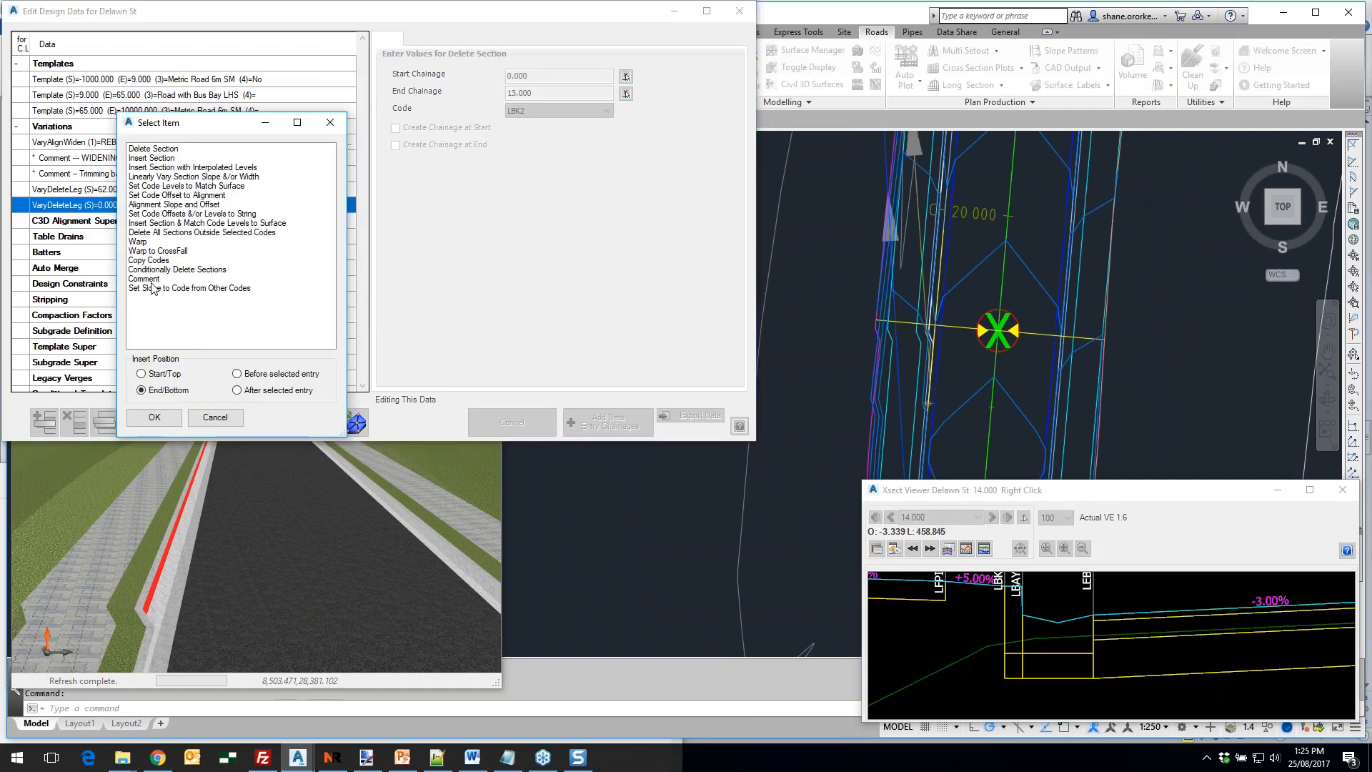
click(146, 279)
click(154, 418)
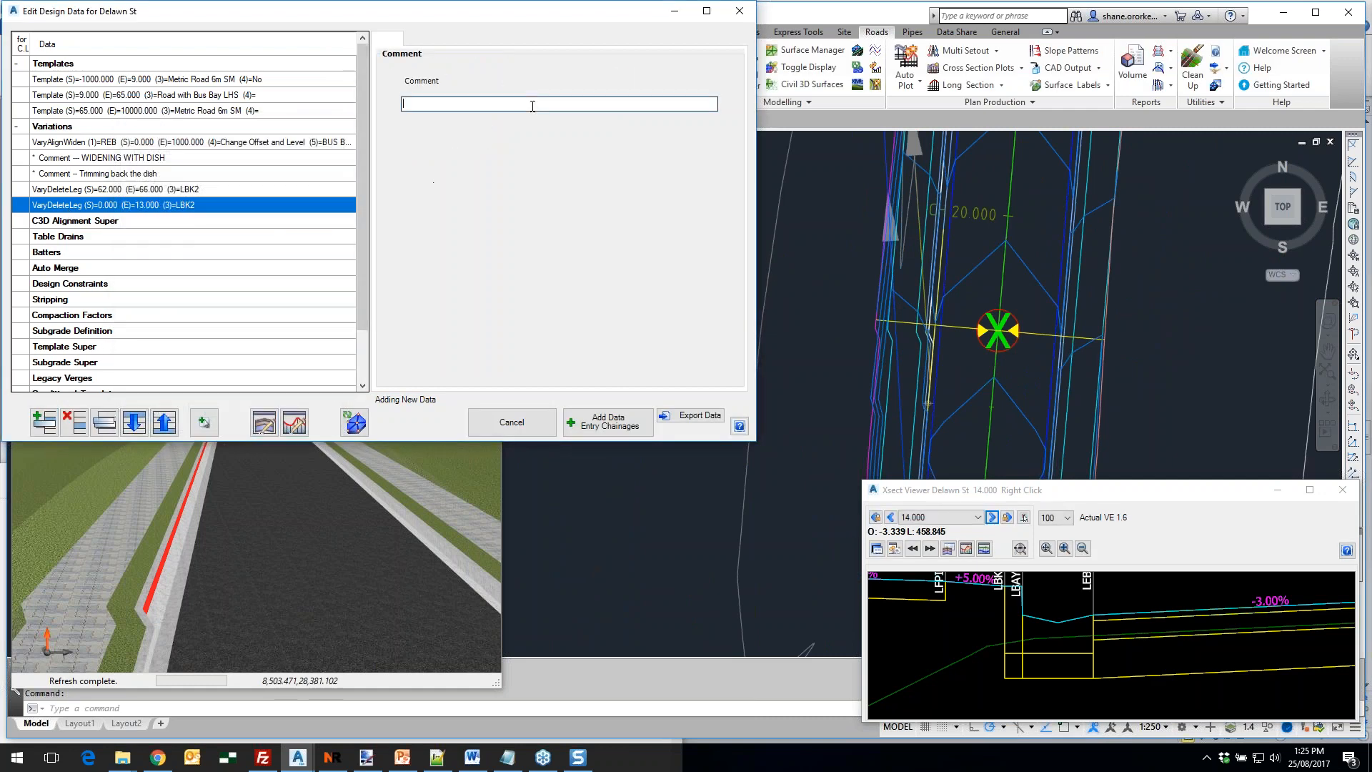
text(-- widen to alignment for lbay)
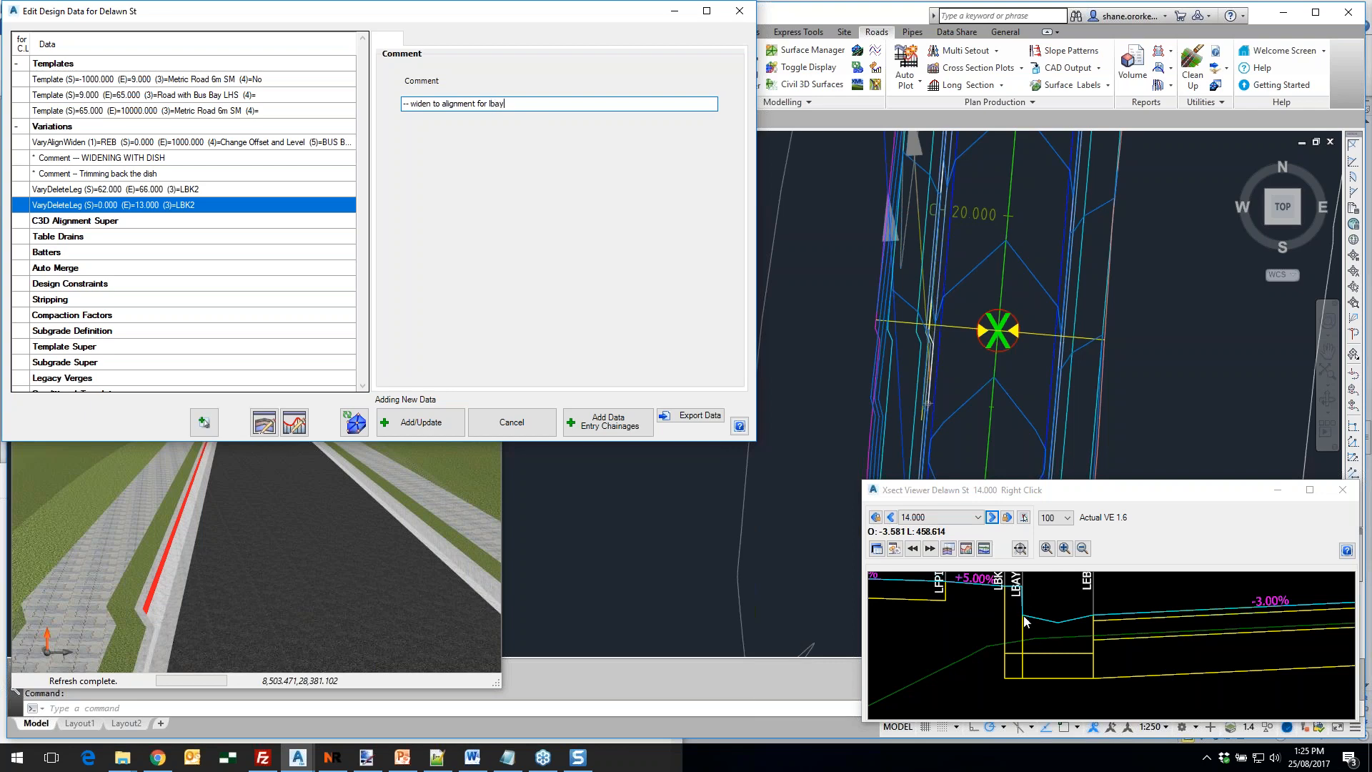
click(418, 421)
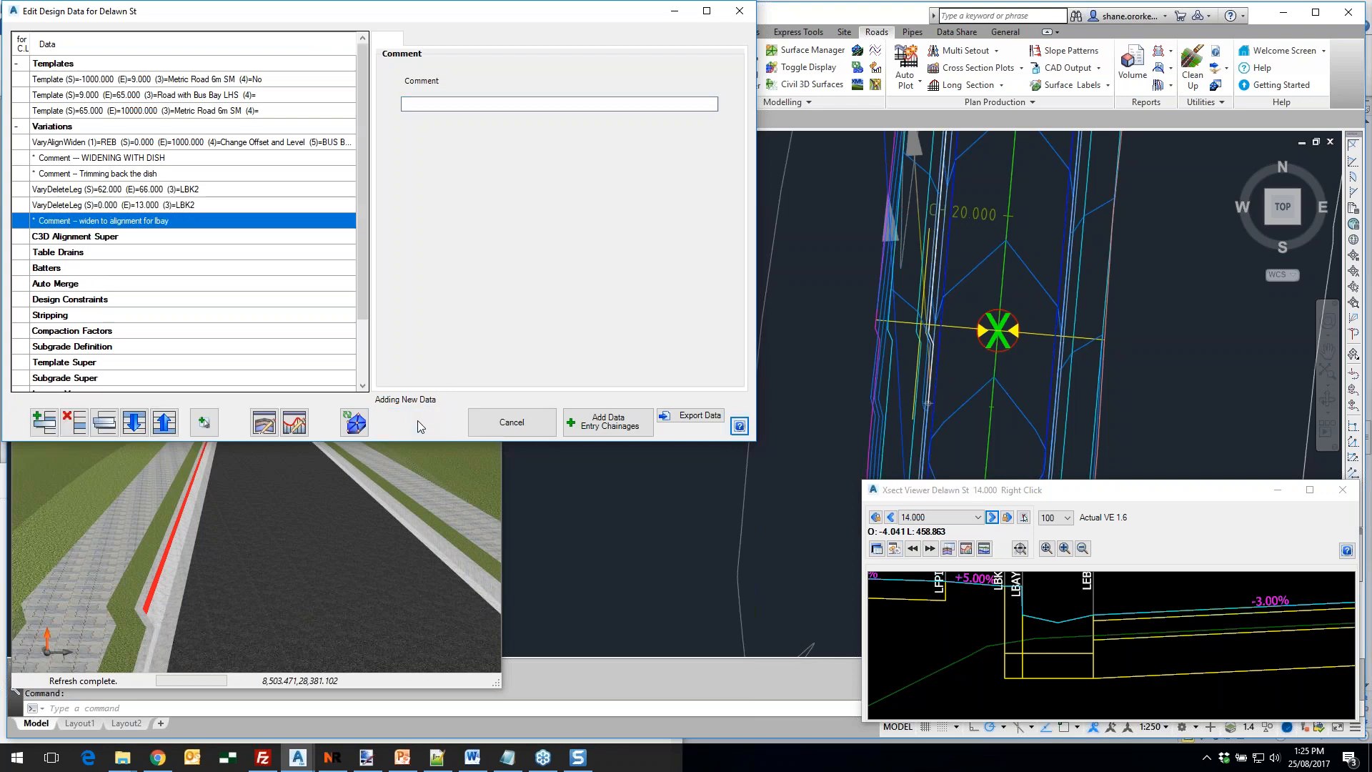
Start a Set Code Offset to Alignment variation for code LBAY from chainage 0 to 66
click(43, 423)
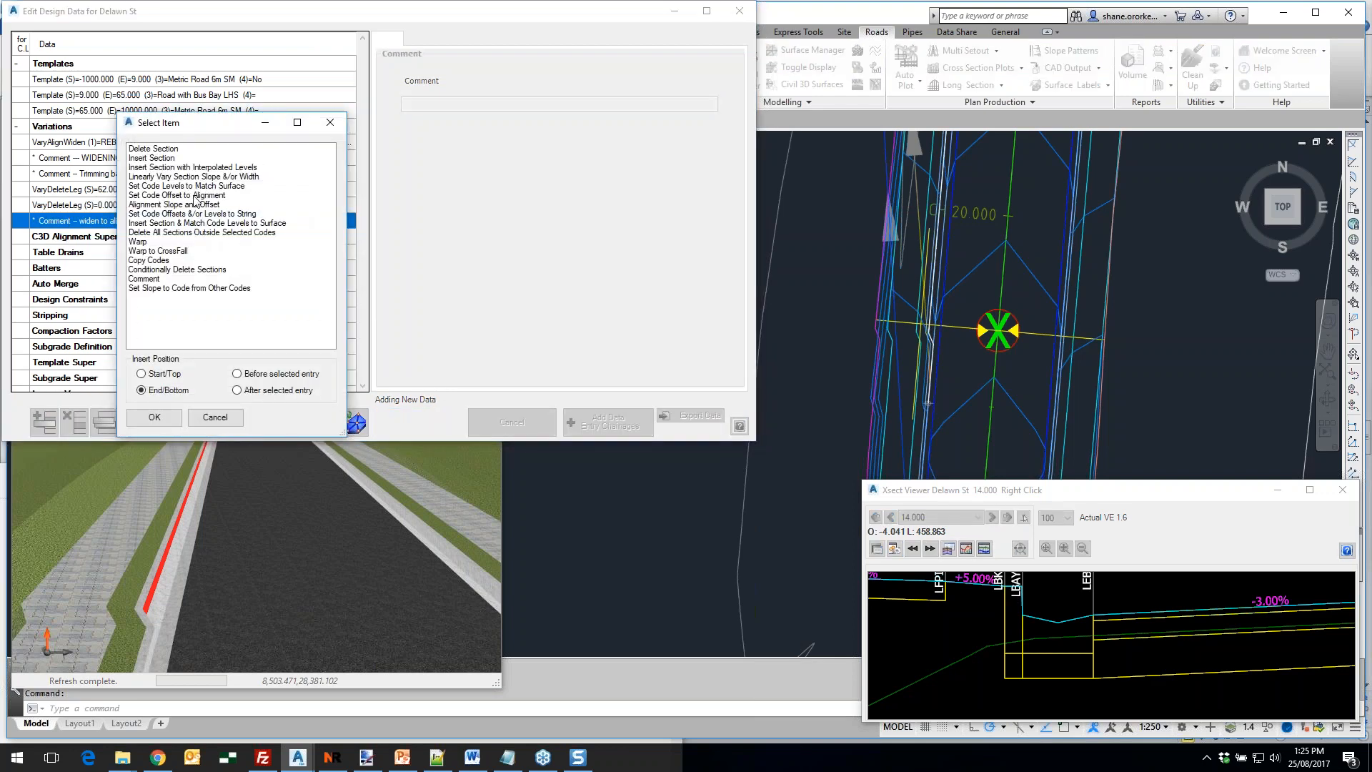
click(194, 196)
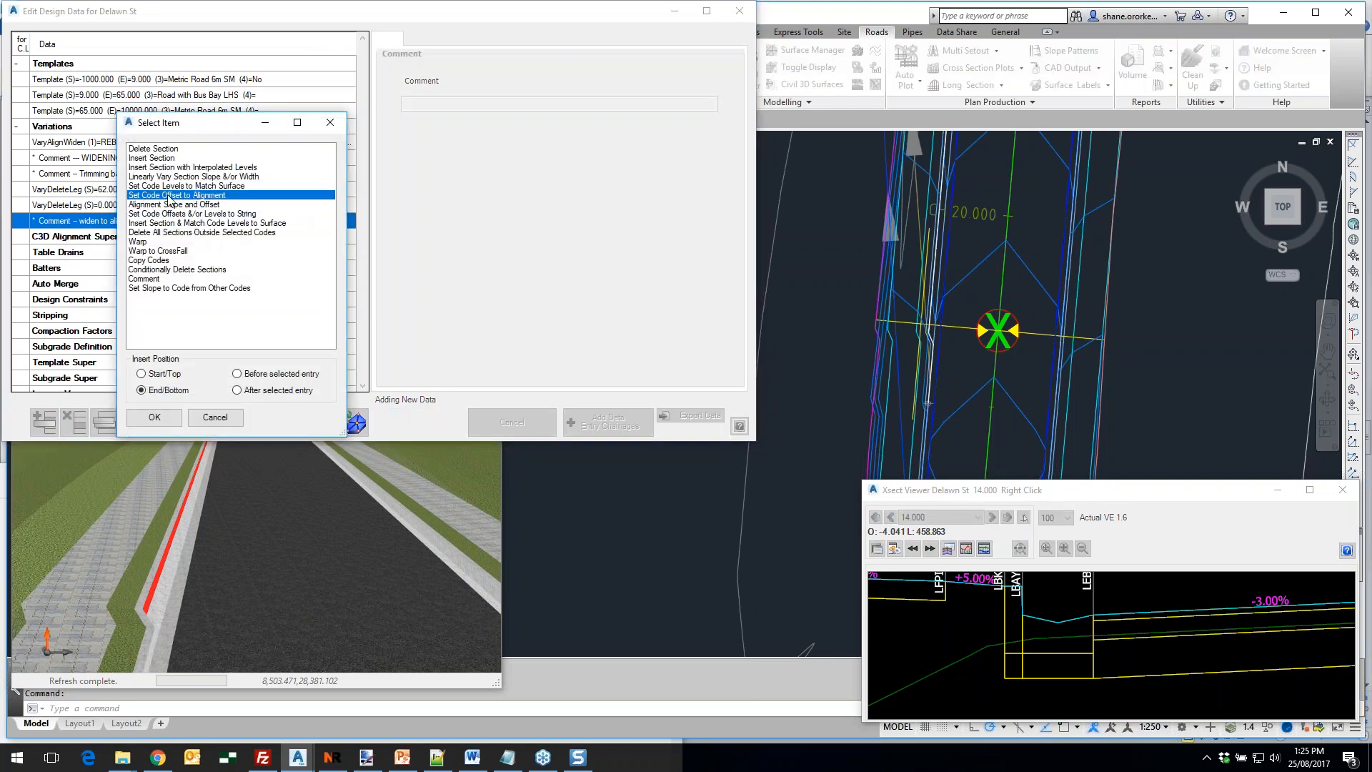
click(162, 417)
click(555, 76)
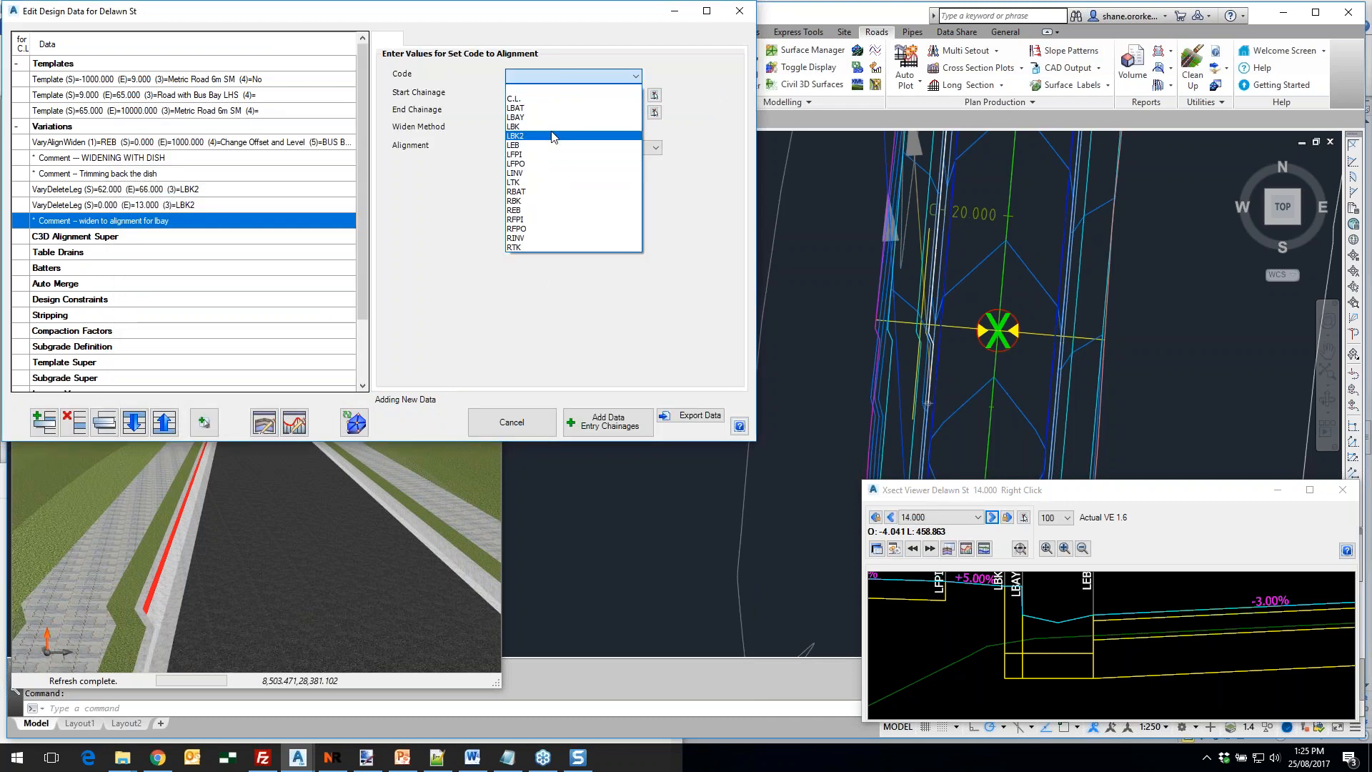
click(552, 117)
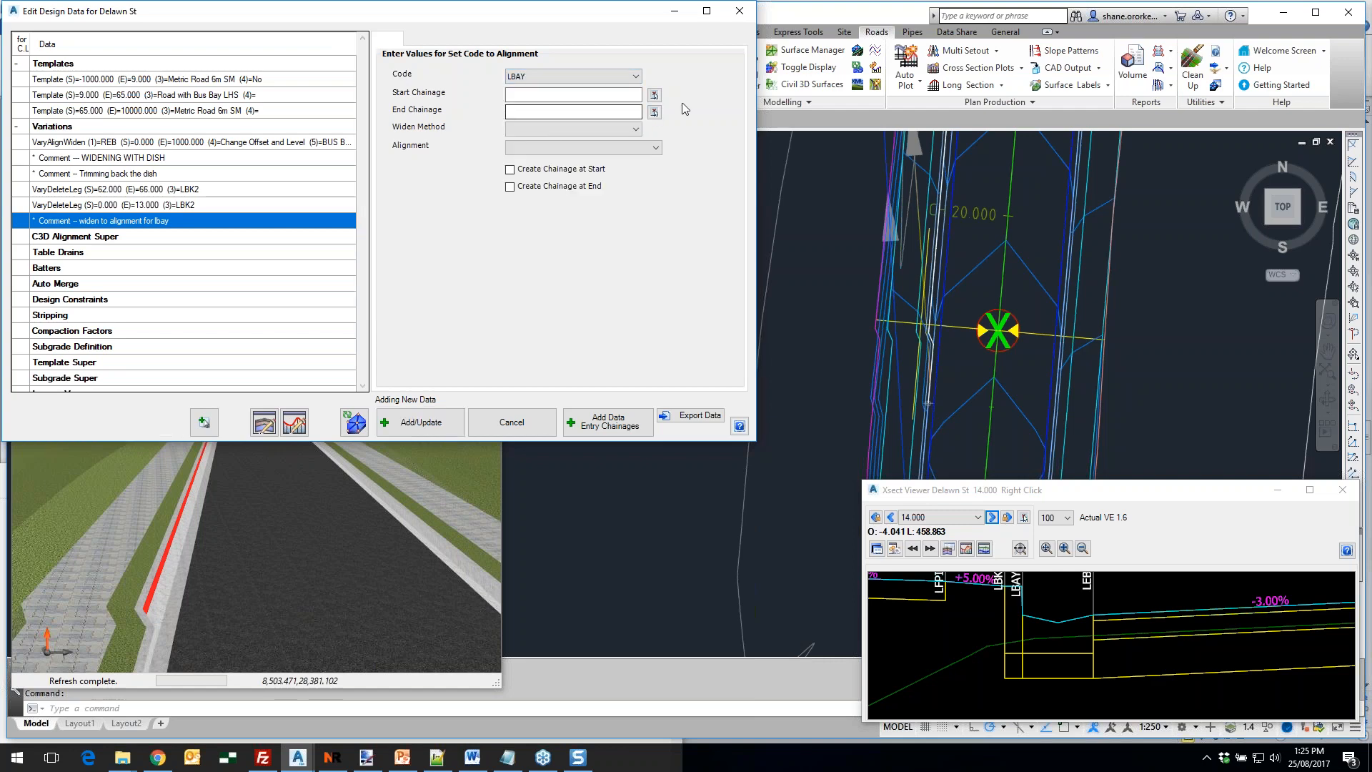
click(618, 94)
text(0)
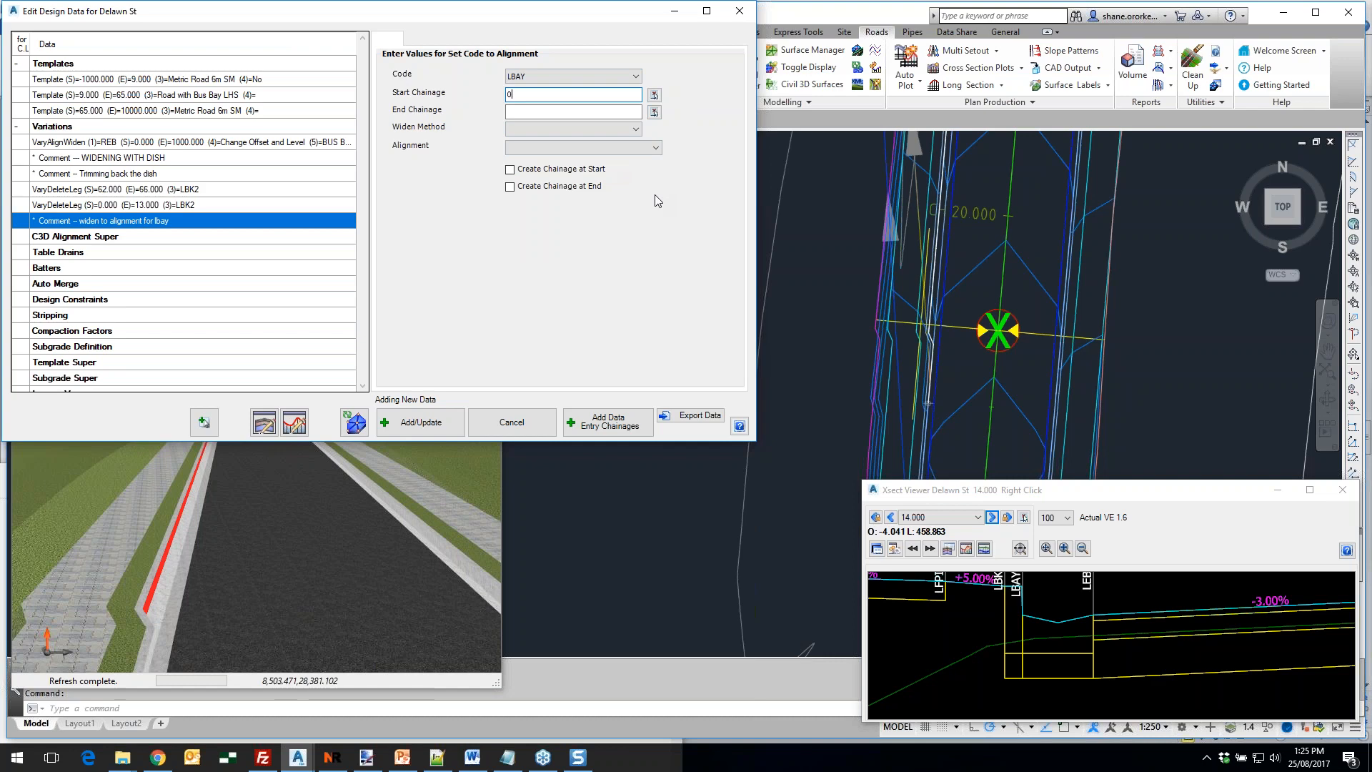
key(Tab)
text(66)
Set the widen method to Change Offset and Level, choose the BUS BAY - LHS - SECTION CONTROLLED alignment and add the LBAY variation
click(565, 129)
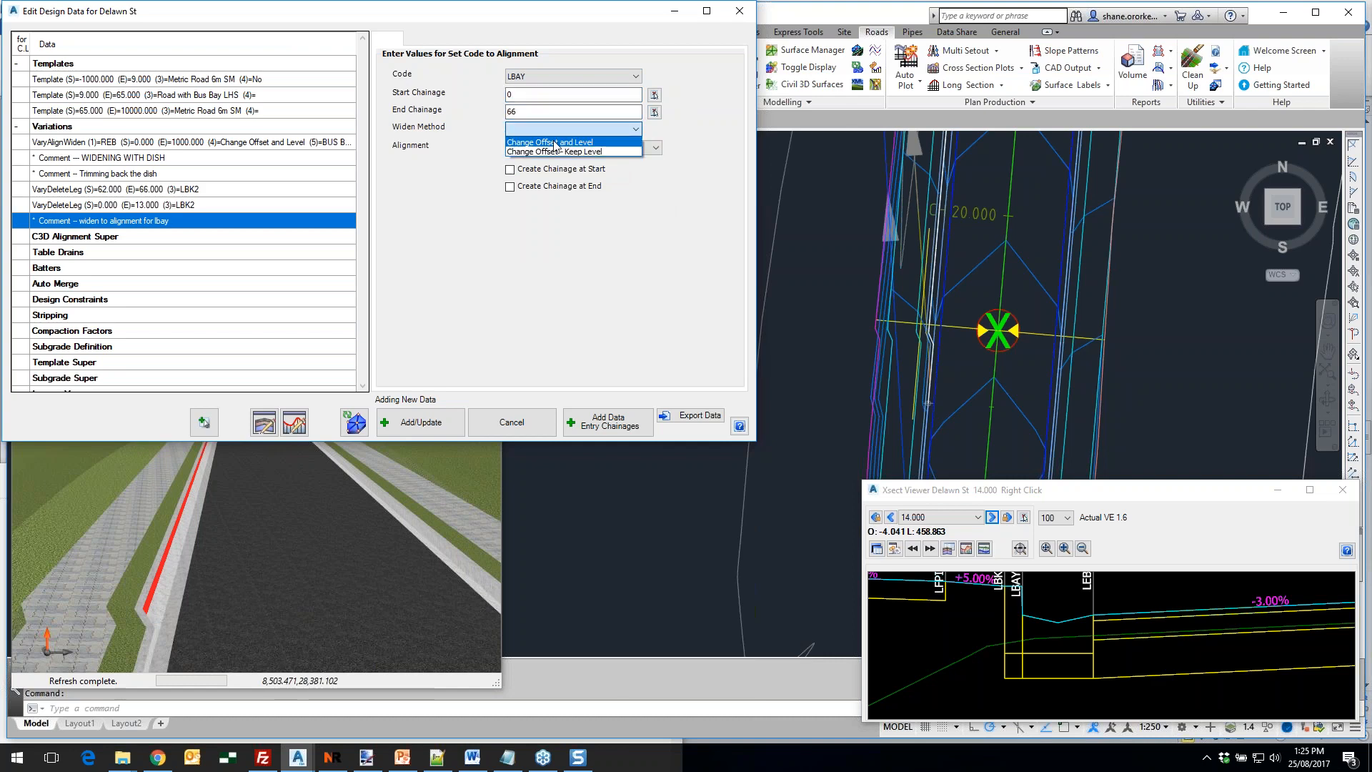
click(555, 142)
click(556, 147)
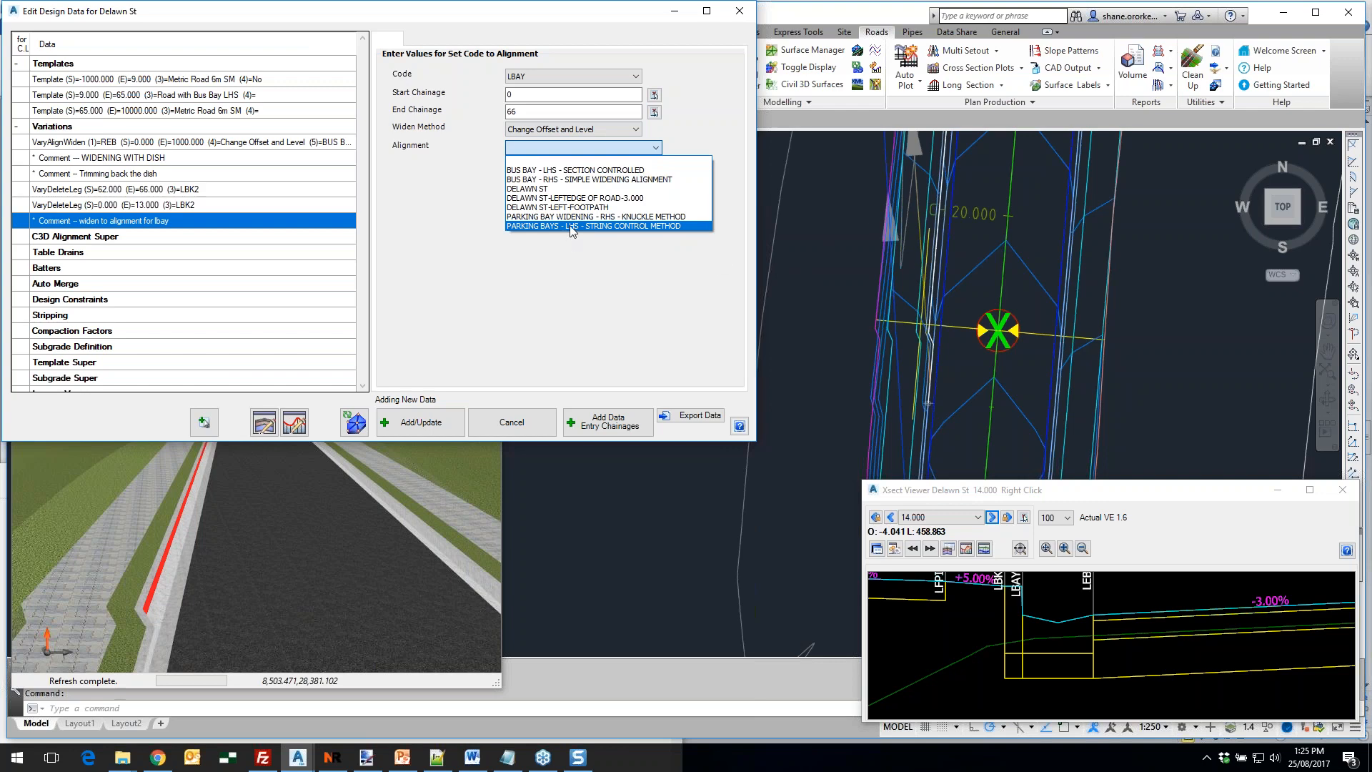
click(591, 171)
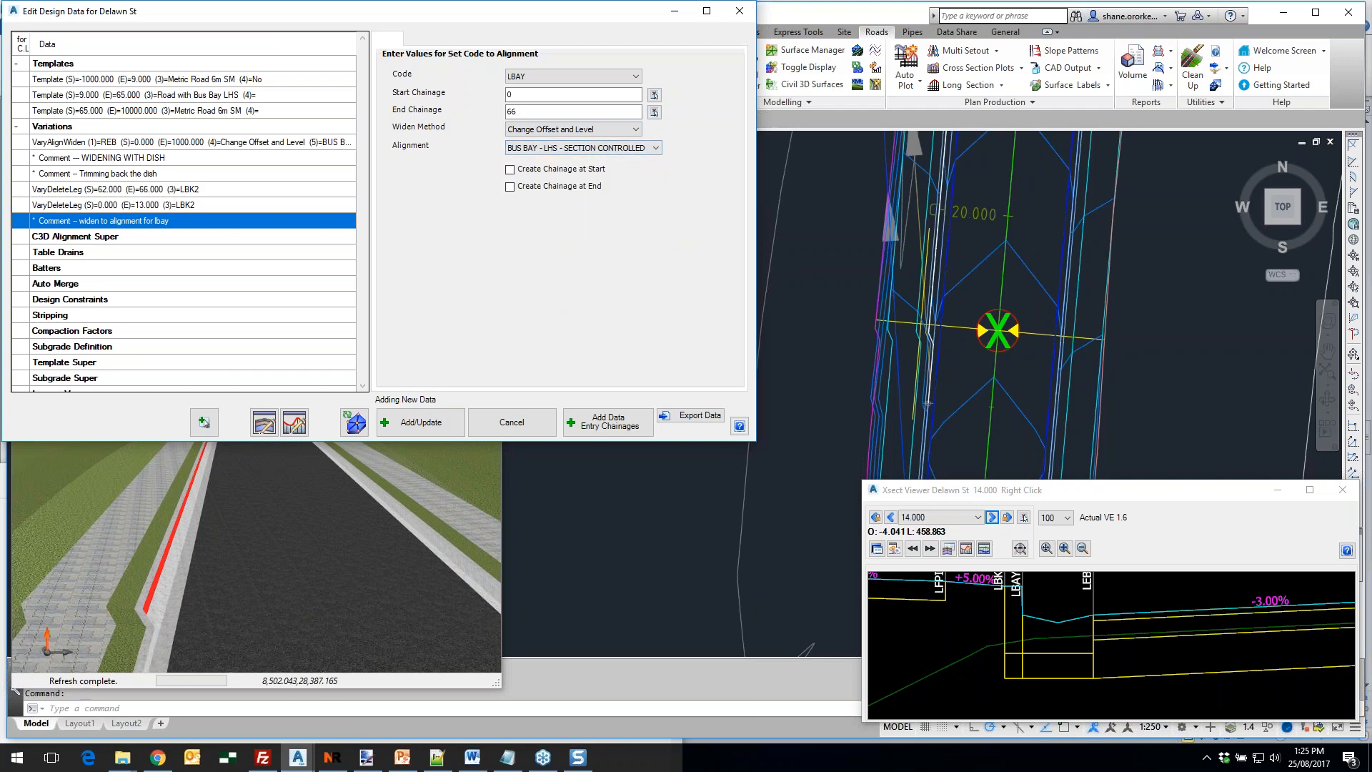
click(427, 429)
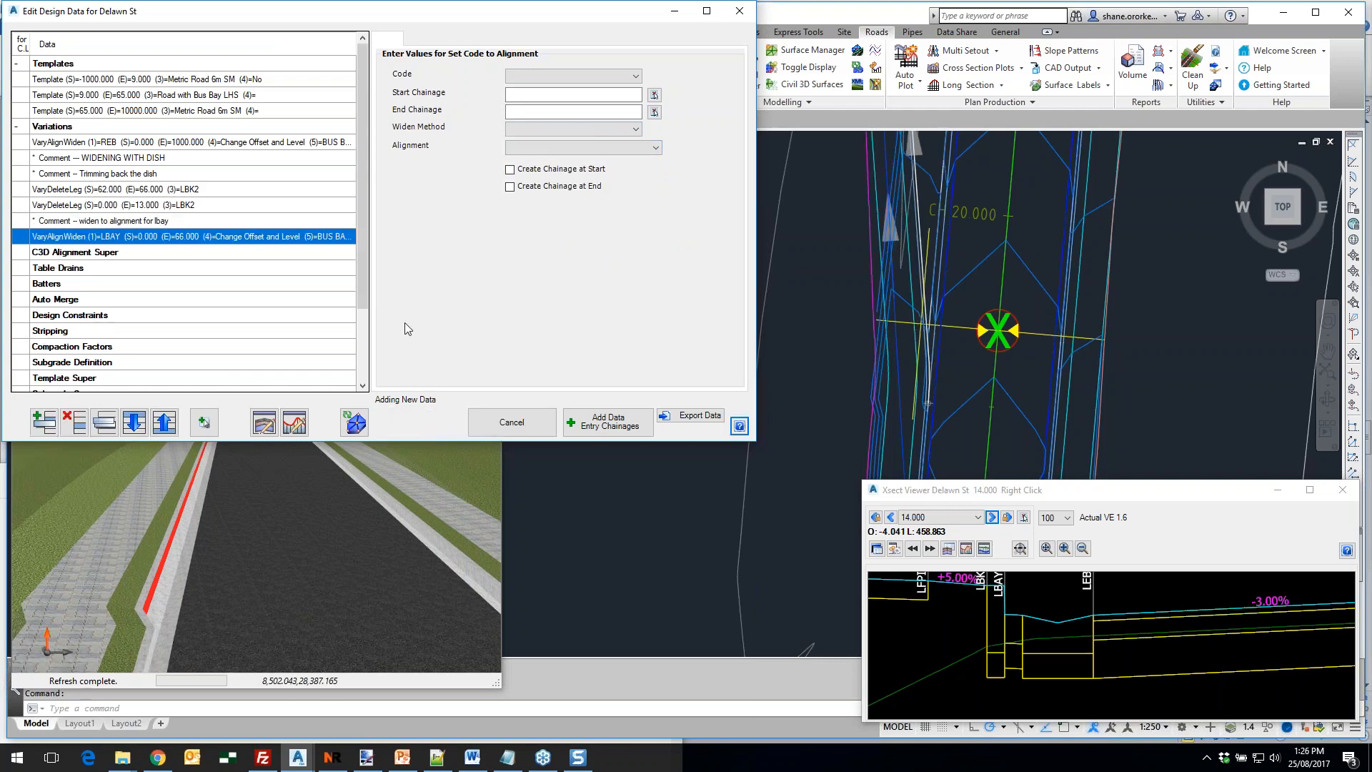
Apply the LBAY widening to the Delawn St model and check the refreshed left-hand bus bay in the 3D view
drag(284, 16, 852, 313)
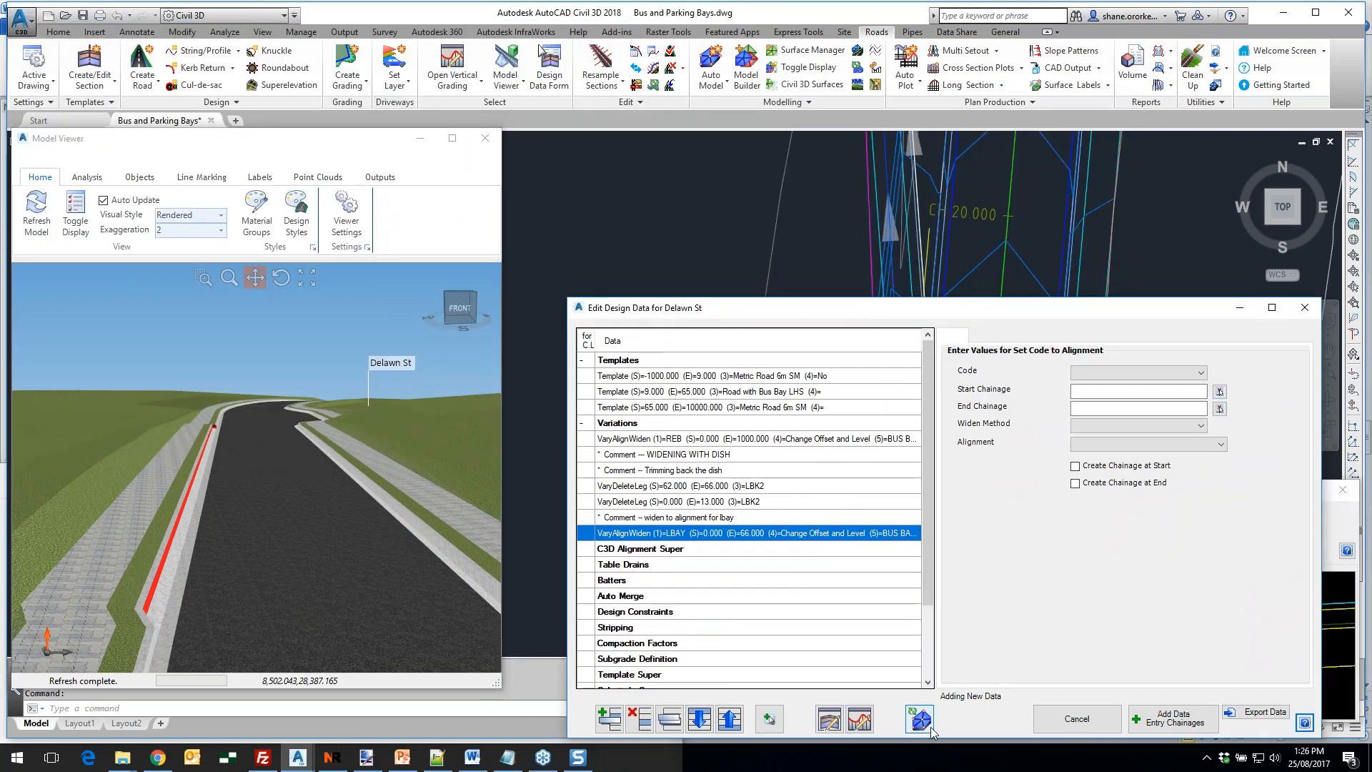
click(759, 726)
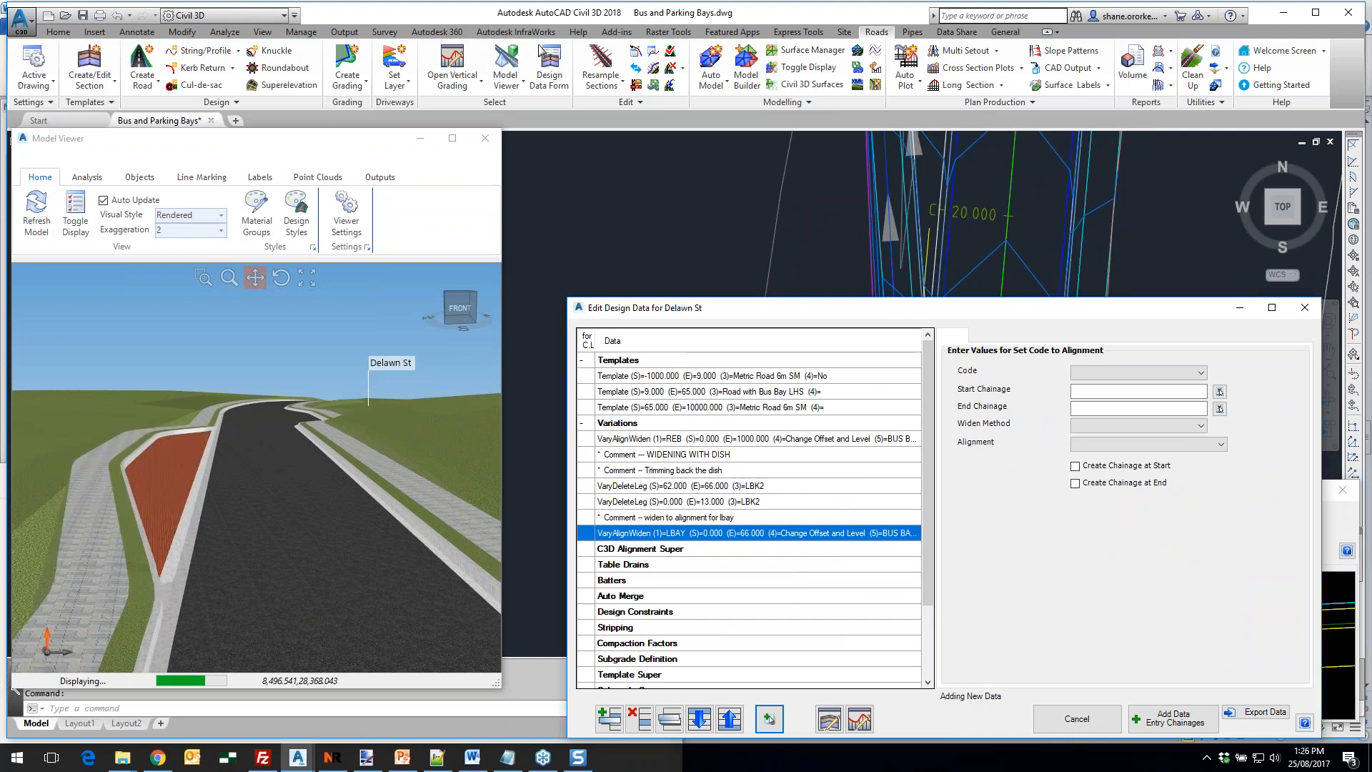
mouse_move(161, 564)
middle_down()
mouse_move(165, 529)
mouse_move(160, 582)
middle_up()
scroll(160, 581, up, 3)
scroll(197, 450, down, 3)
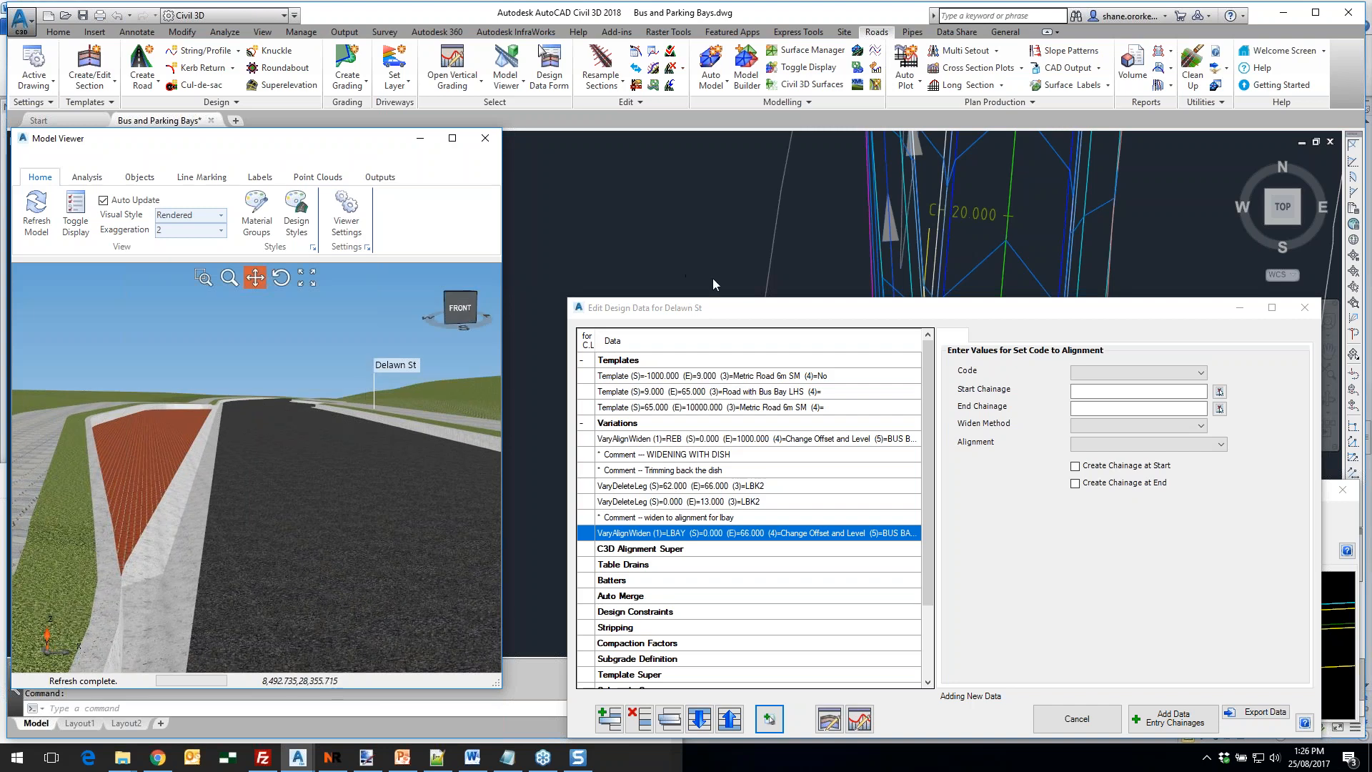
Clear the design data window out of the way and enlarge the cross section viewer to show the full section
mouse_move(749, 317)
mouse_down()
mouse_move(429, 20)
mouse_move(203, 0)
mouse_move(200, 30)
mouse_move(409, 188)
mouse_move(401, 421)
mouse_move(431, 574)
mouse_move(711, 365)
mouse_move(1371, 250)
mouse_up()
drag(249, 464, 104, 442)
drag(1025, 495, 704, 445)
drag(1037, 672, 1369, 710)
scroll(935, 633, down, 5)
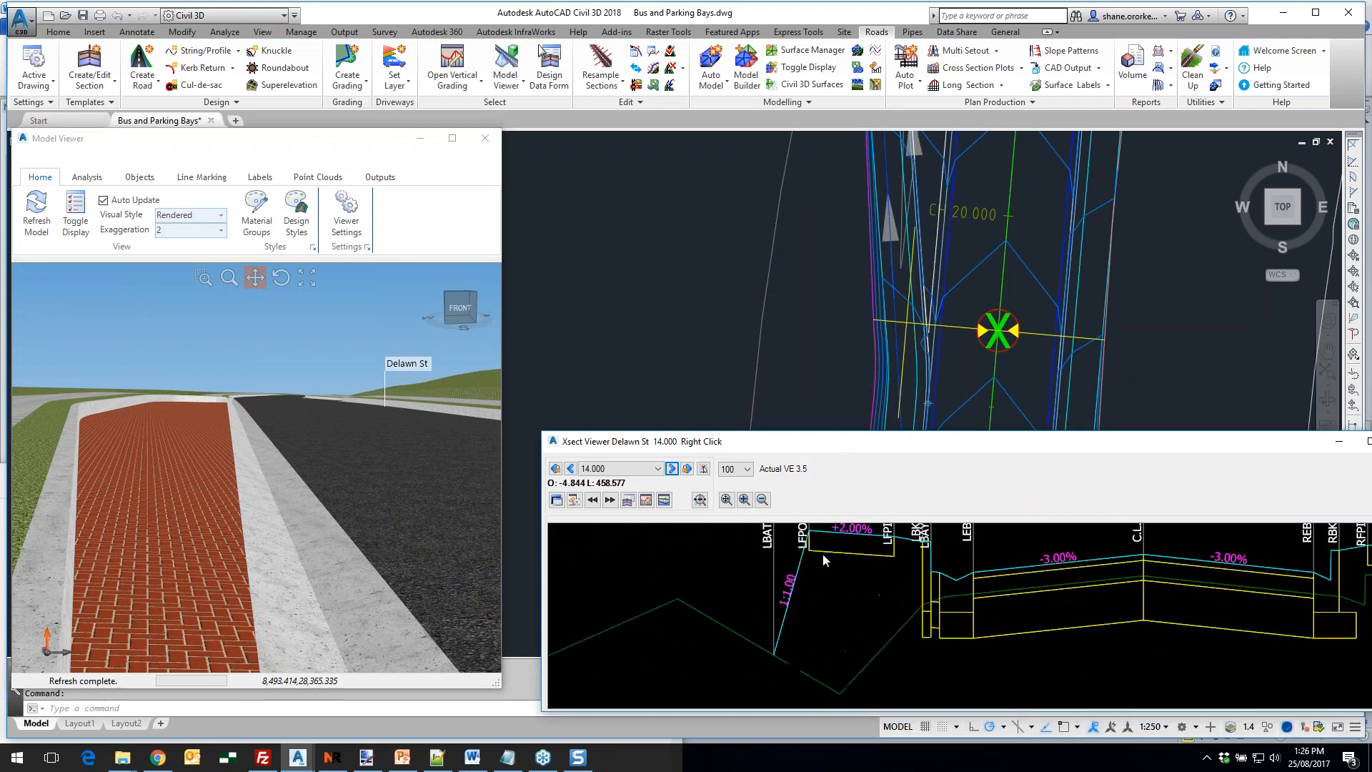
Show the cross sections from chainage 14.000 to 31.000 and examine how the left bus bay widens
click(673, 468)
click(673, 469)
click(673, 469)
click(672, 469)
click(676, 469)
click(676, 469)
click(675, 469)
click(675, 469)
click(676, 469)
click(675, 469)
click(677, 469)
click(676, 469)
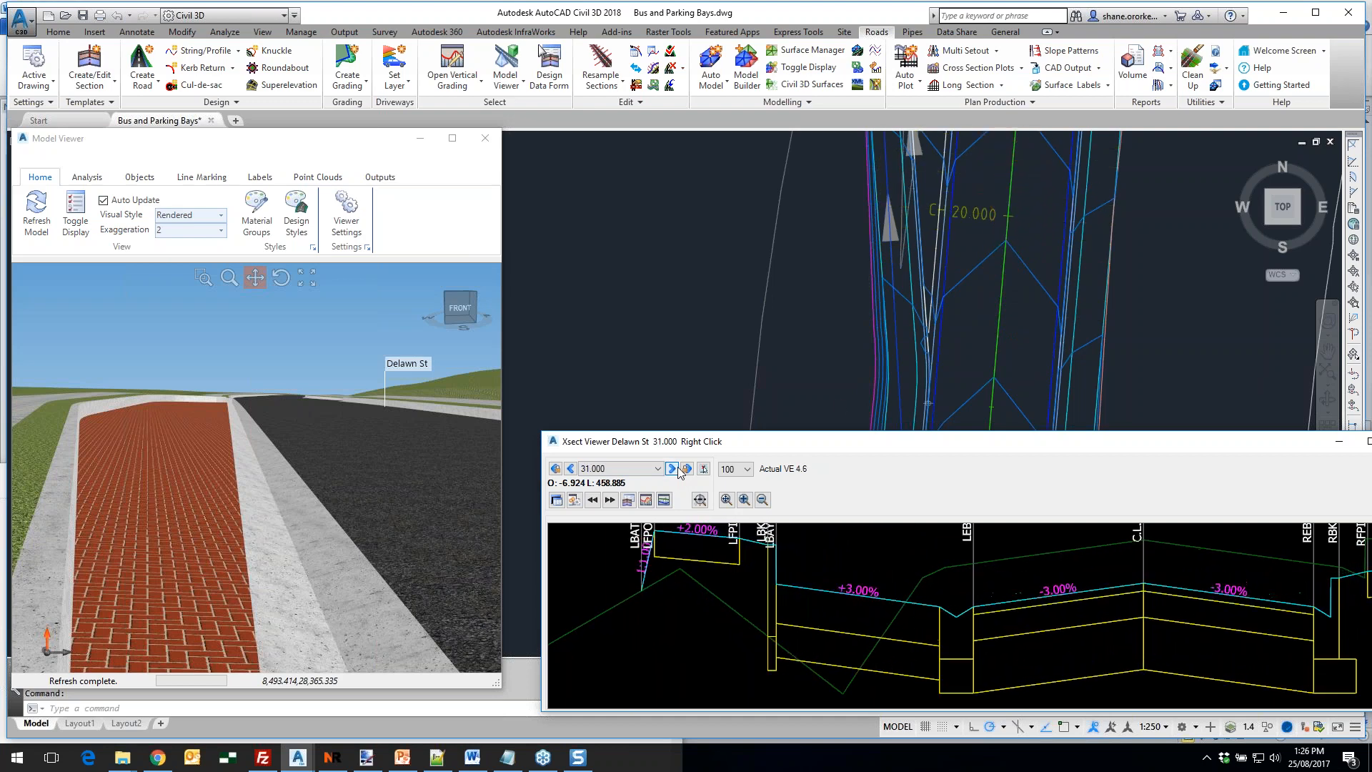
Examine the end taper of the section-controlled bus bay in plan near chainage 60
scroll(951, 336, down, 5)
scroll(929, 293, up, 8)
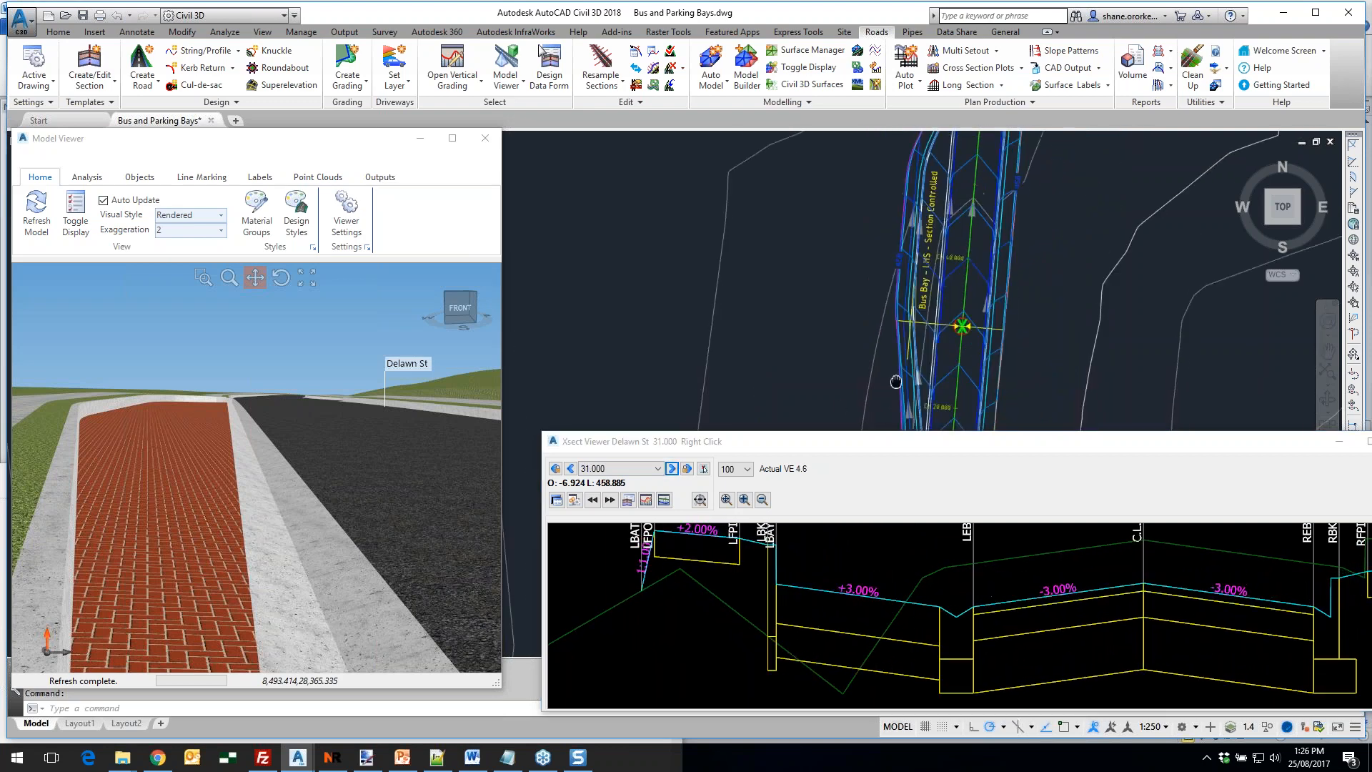
mouse_move(941, 236)
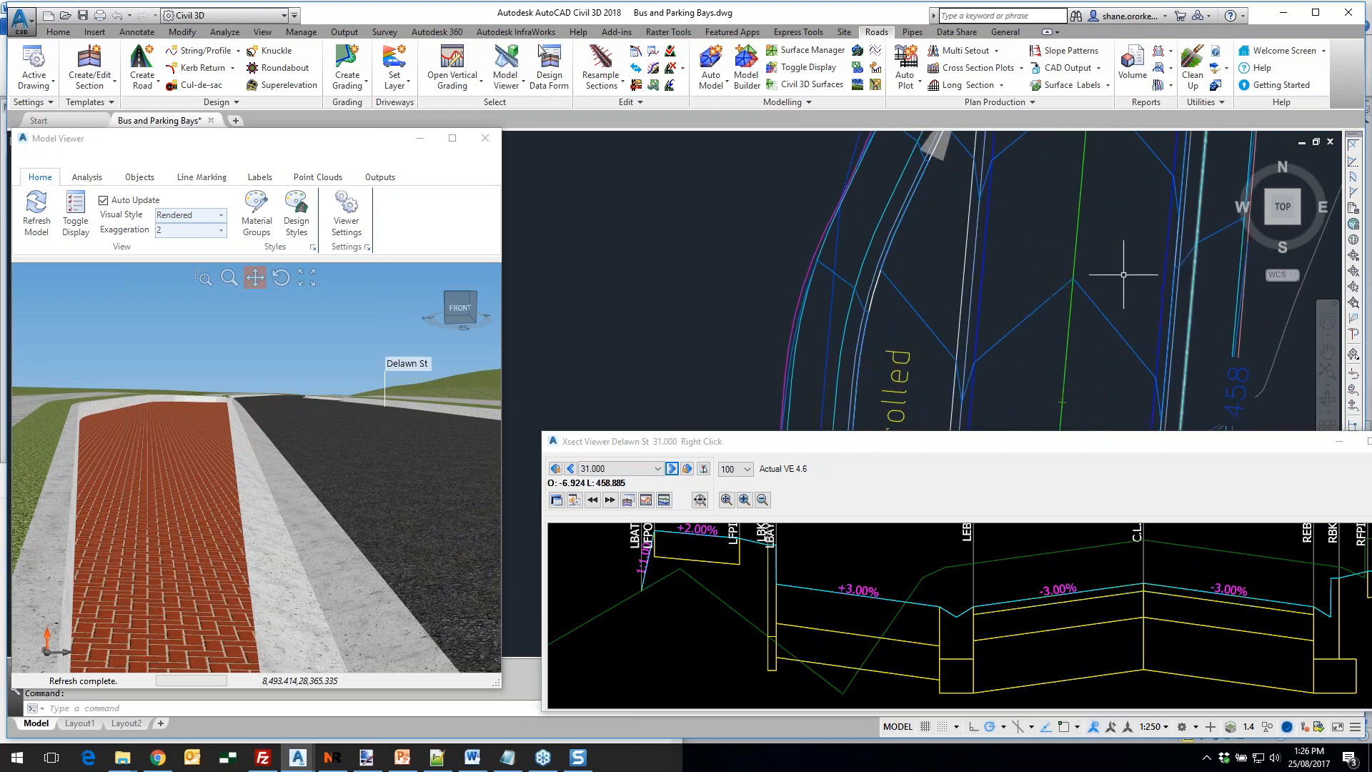
scroll(943, 295, down, 3)
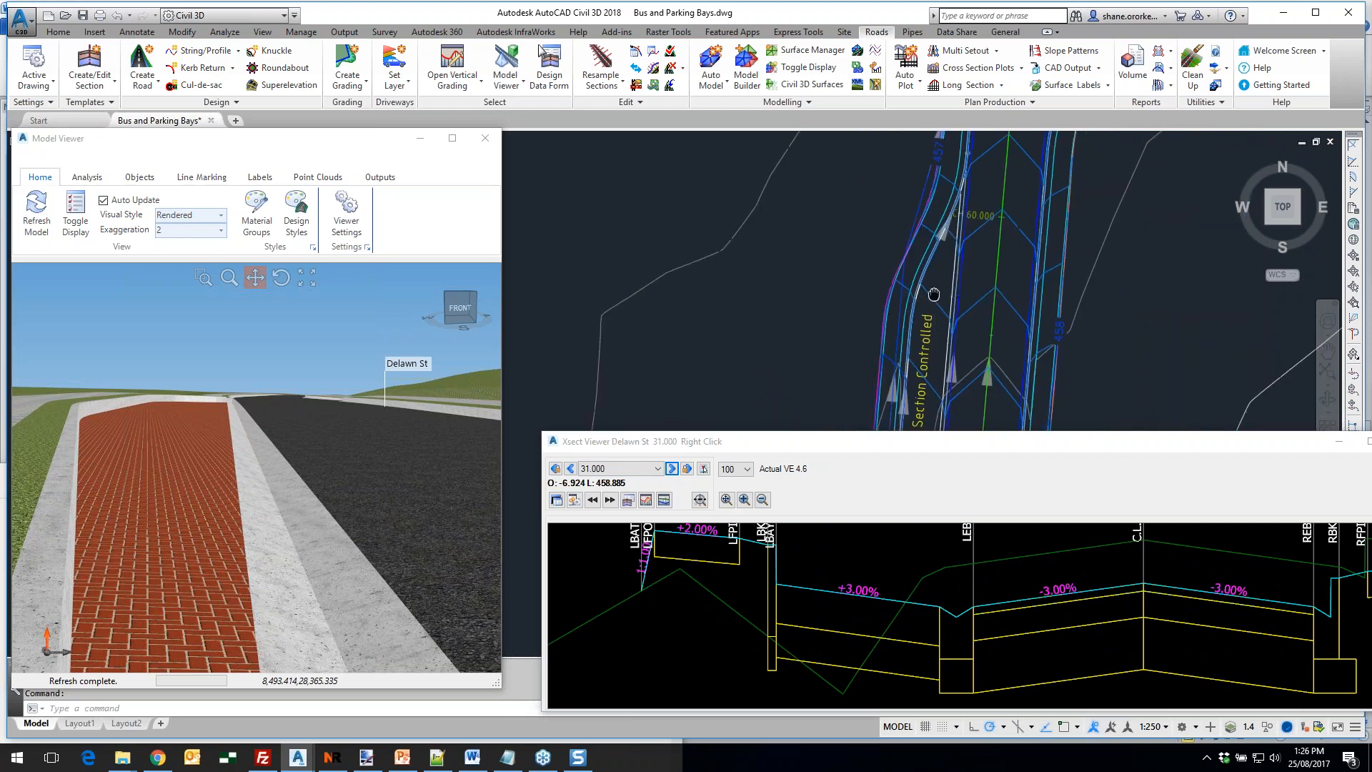
middle_drag(943, 295, 952, 258)
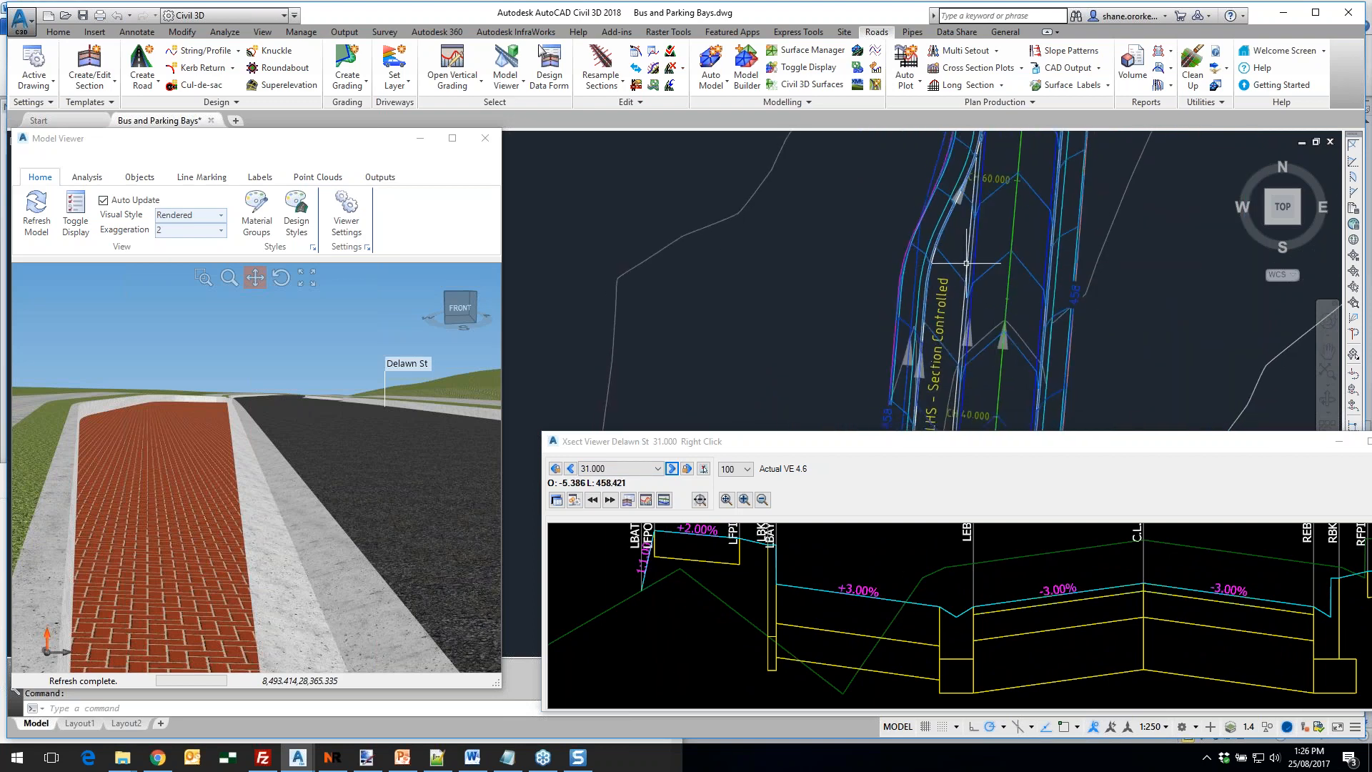
scroll(919, 235, up, 3)
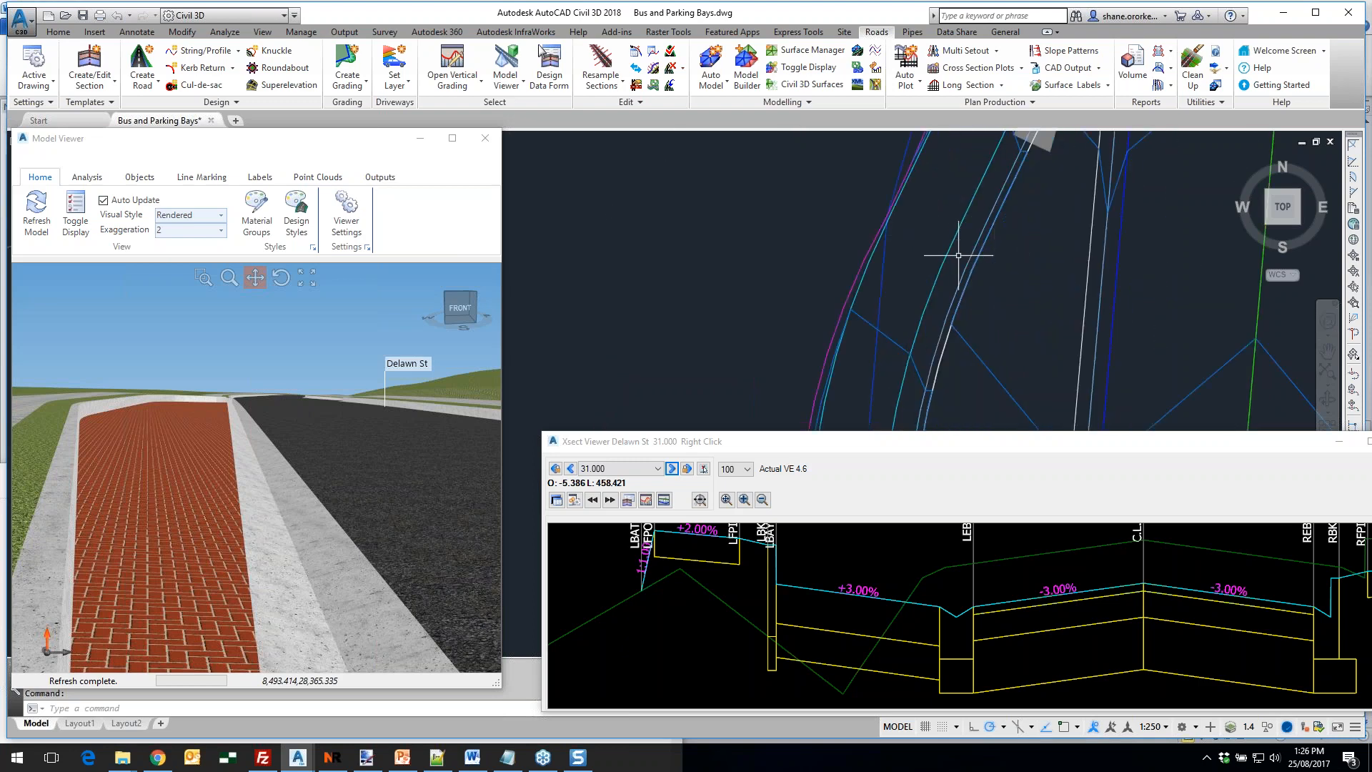
scroll(907, 290, down, 3)
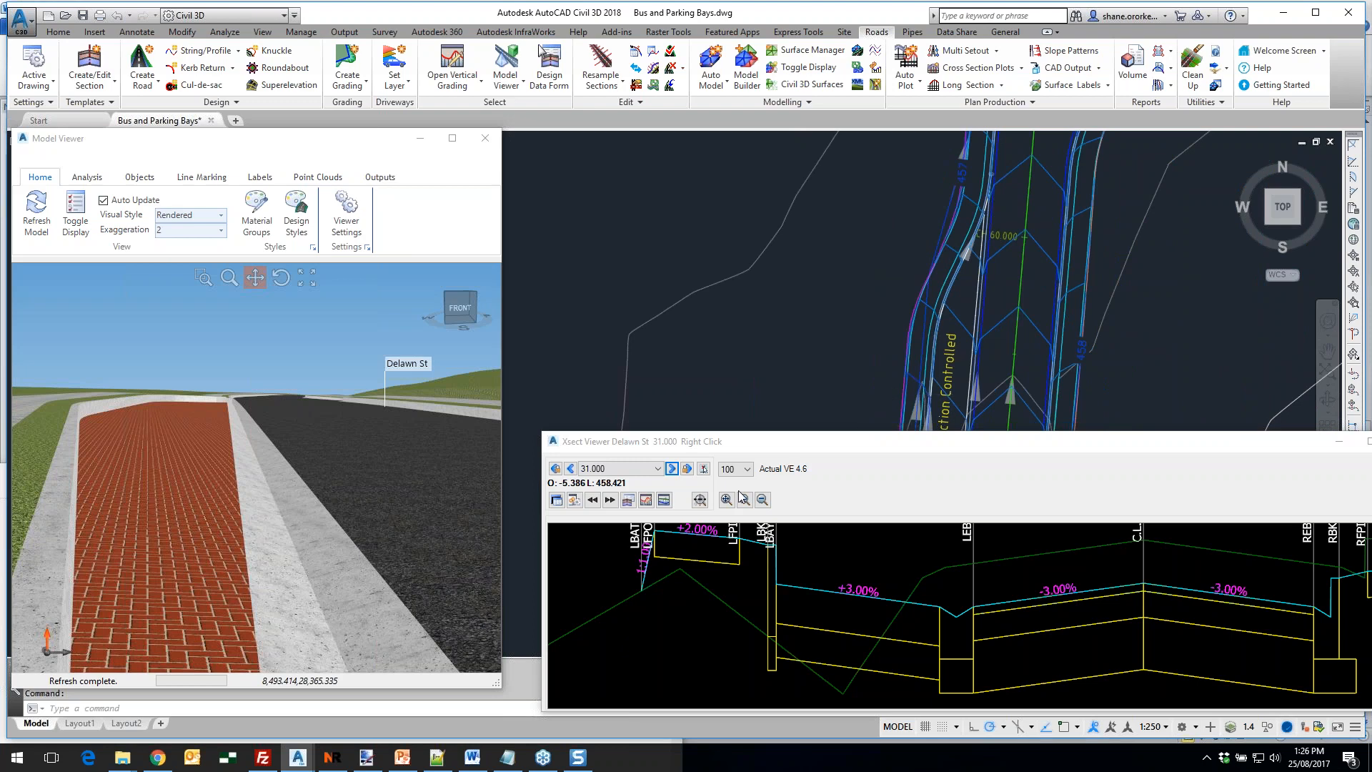
Show the cross sections onward from chainage 31.000 to 62.000 and examine how the bay narrows
click(672, 469)
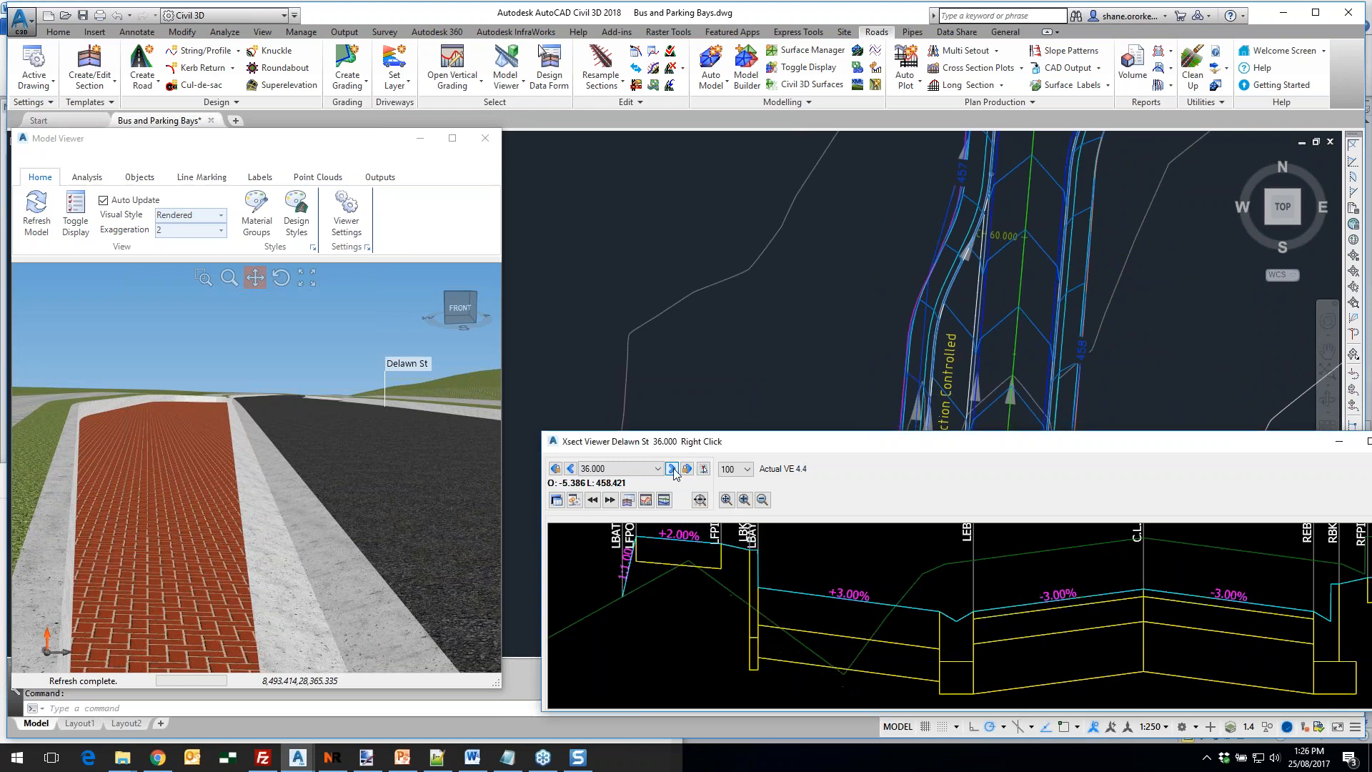
click(674, 472)
click(675, 473)
click(675, 472)
click(674, 472)
click(672, 469)
click(672, 469)
click(673, 469)
click(673, 469)
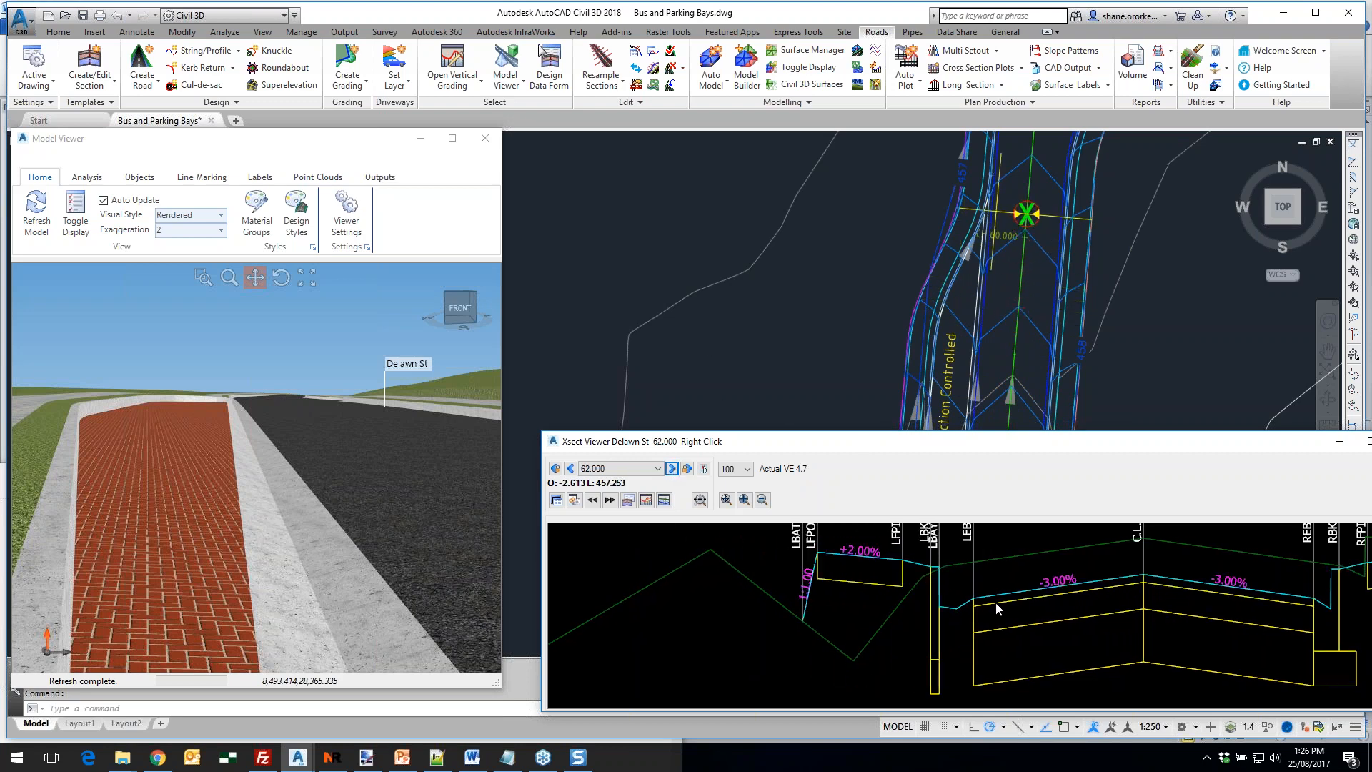
Go back through the cross sections to chainage 51.000 and examine the bay pavement and left dish
click(570, 468)
click(570, 468)
click(570, 468)
click(574, 472)
click(574, 472)
click(574, 472)
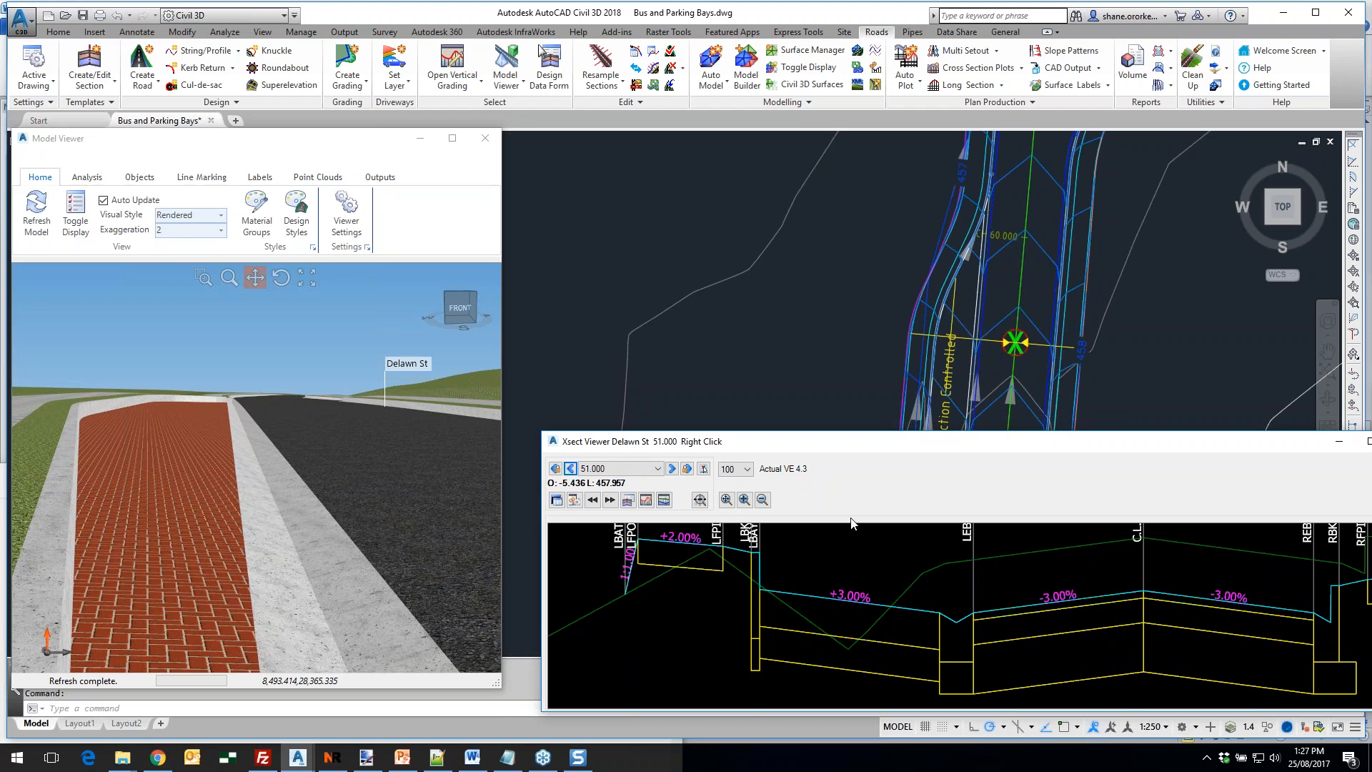
click(1173, 386)
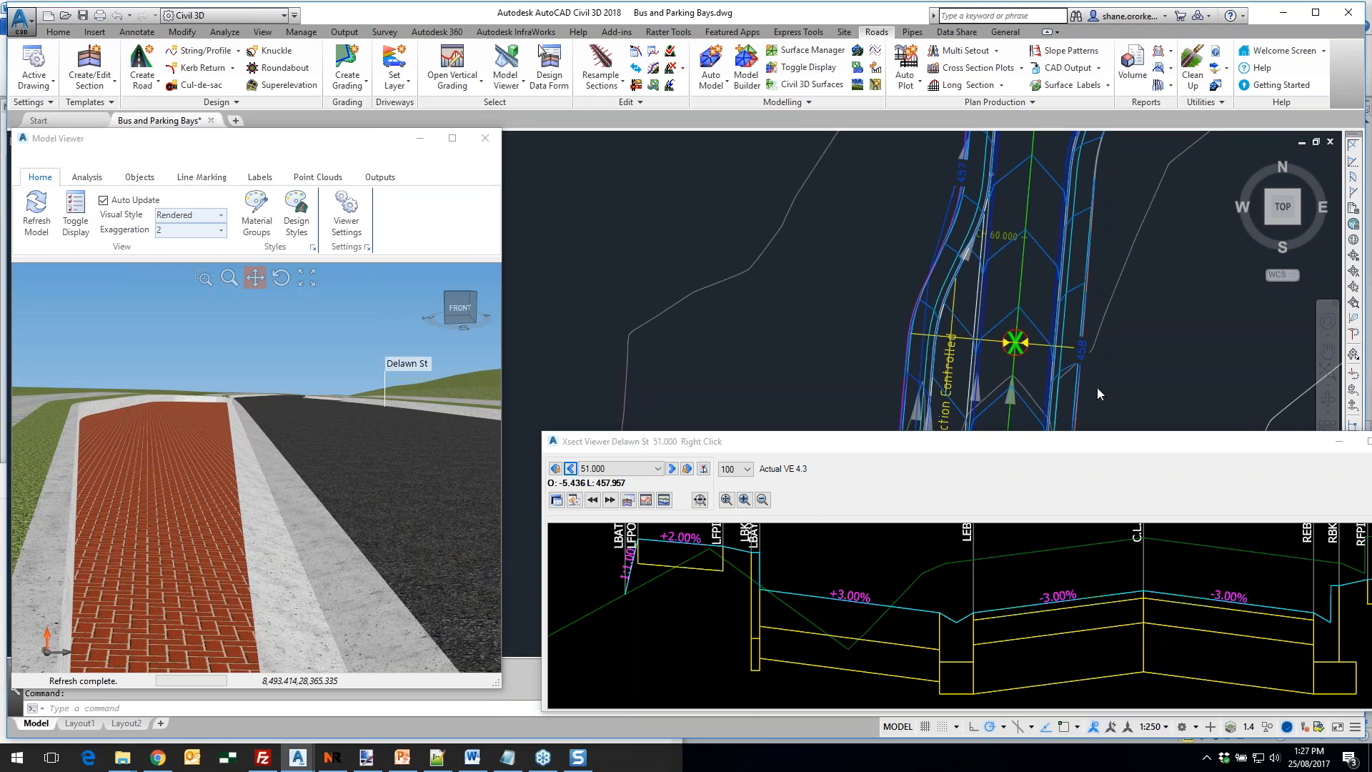
Examine the whole bus bay from above in the 3D model and in plan around chainage 40
scroll(762, 314, down, 4)
mouse_move(217, 439)
middle_down()
mouse_move(194, 488)
mouse_move(214, 444)
middle_up()
scroll(214, 443, down, 3)
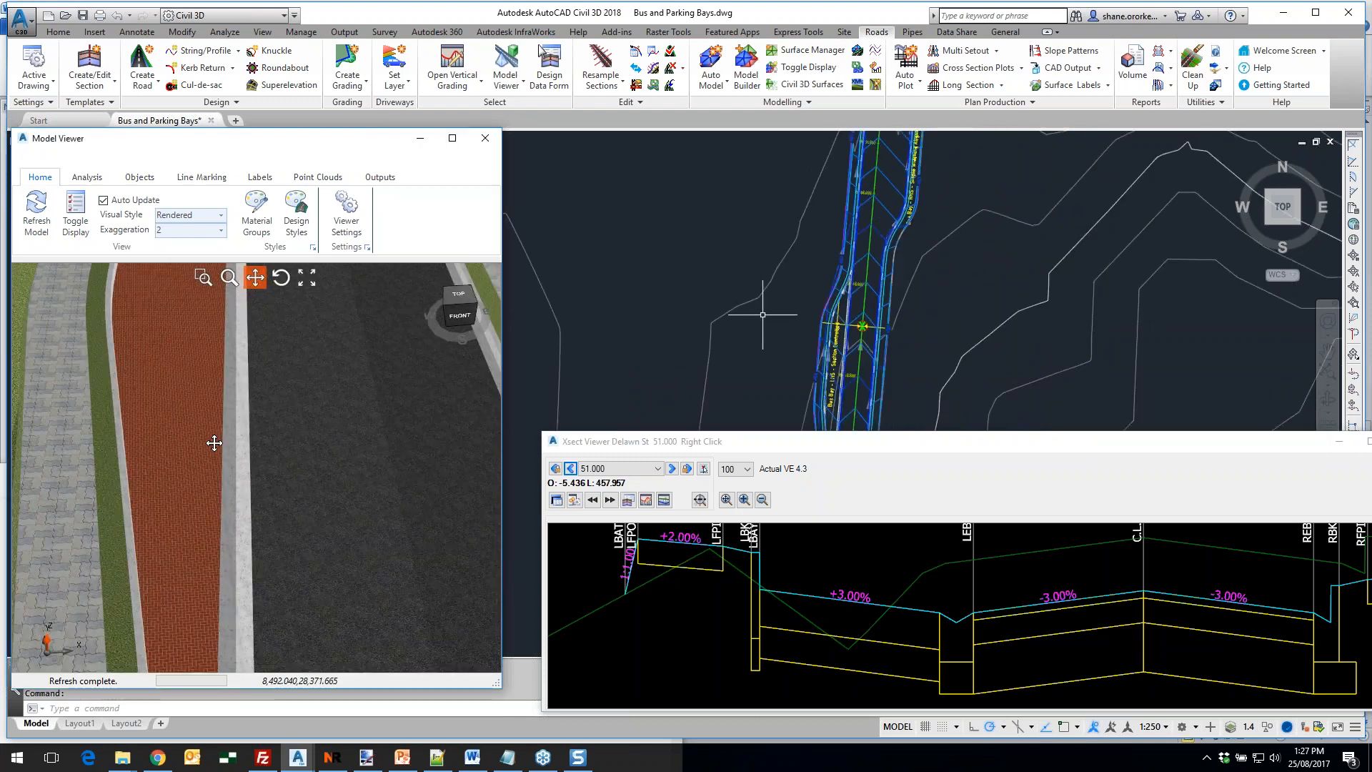
scroll(214, 443, down, 3)
middle_drag(198, 506, 192, 467)
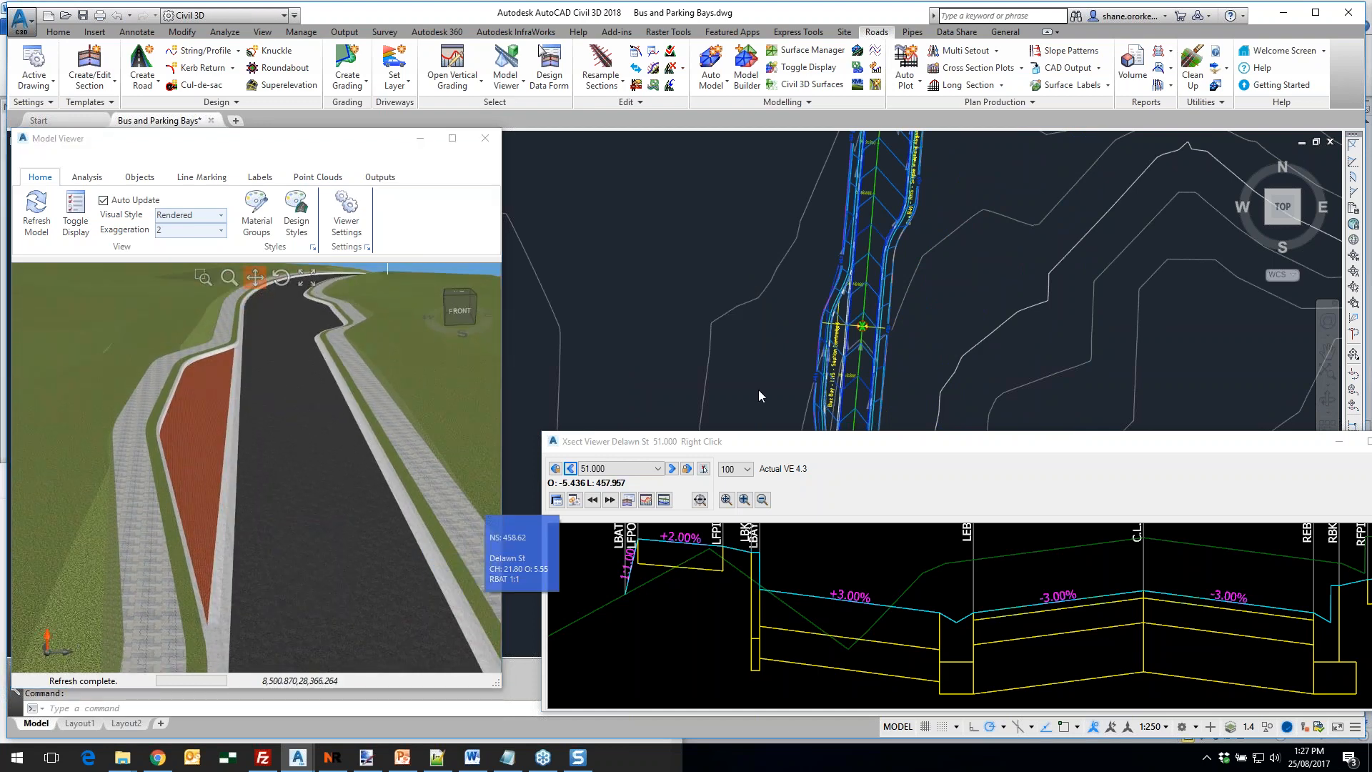
scroll(852, 336, up, 5)
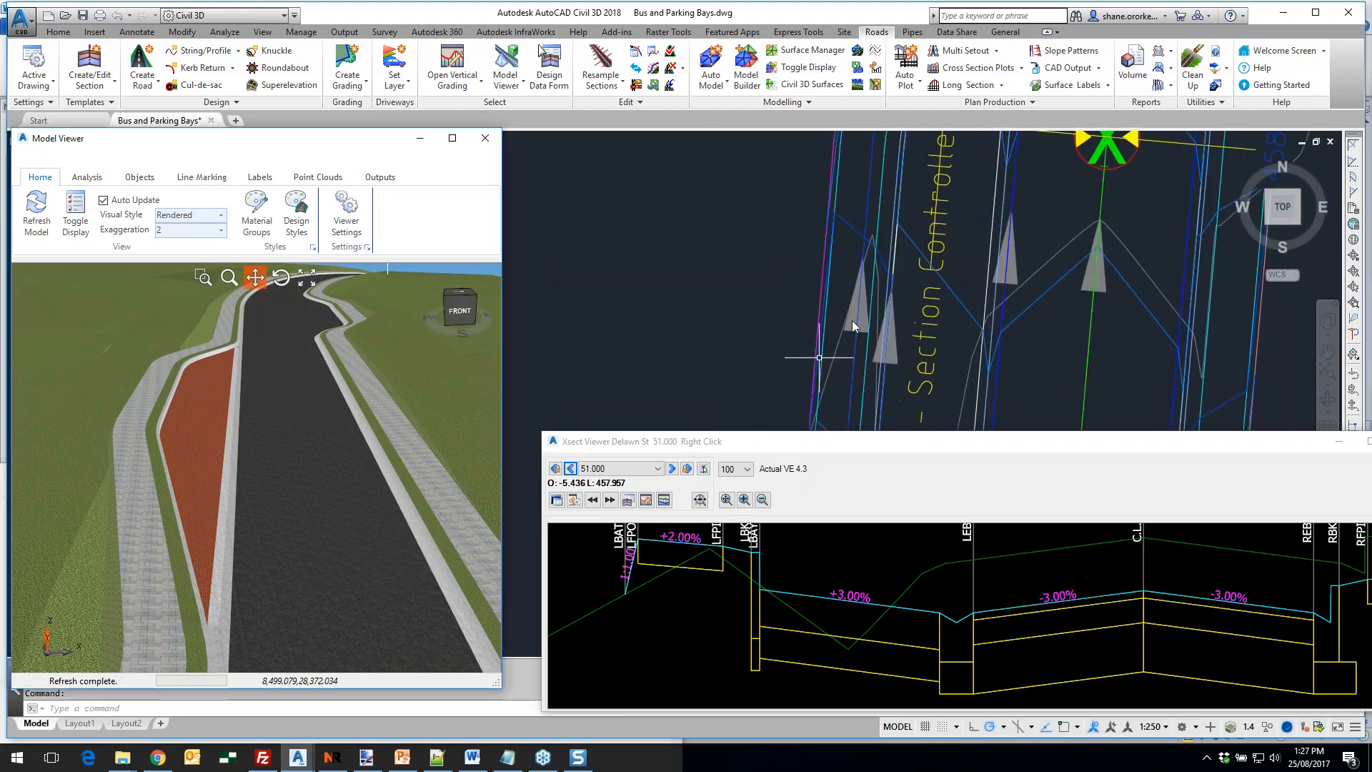
middle_drag(854, 348, 889, 288)
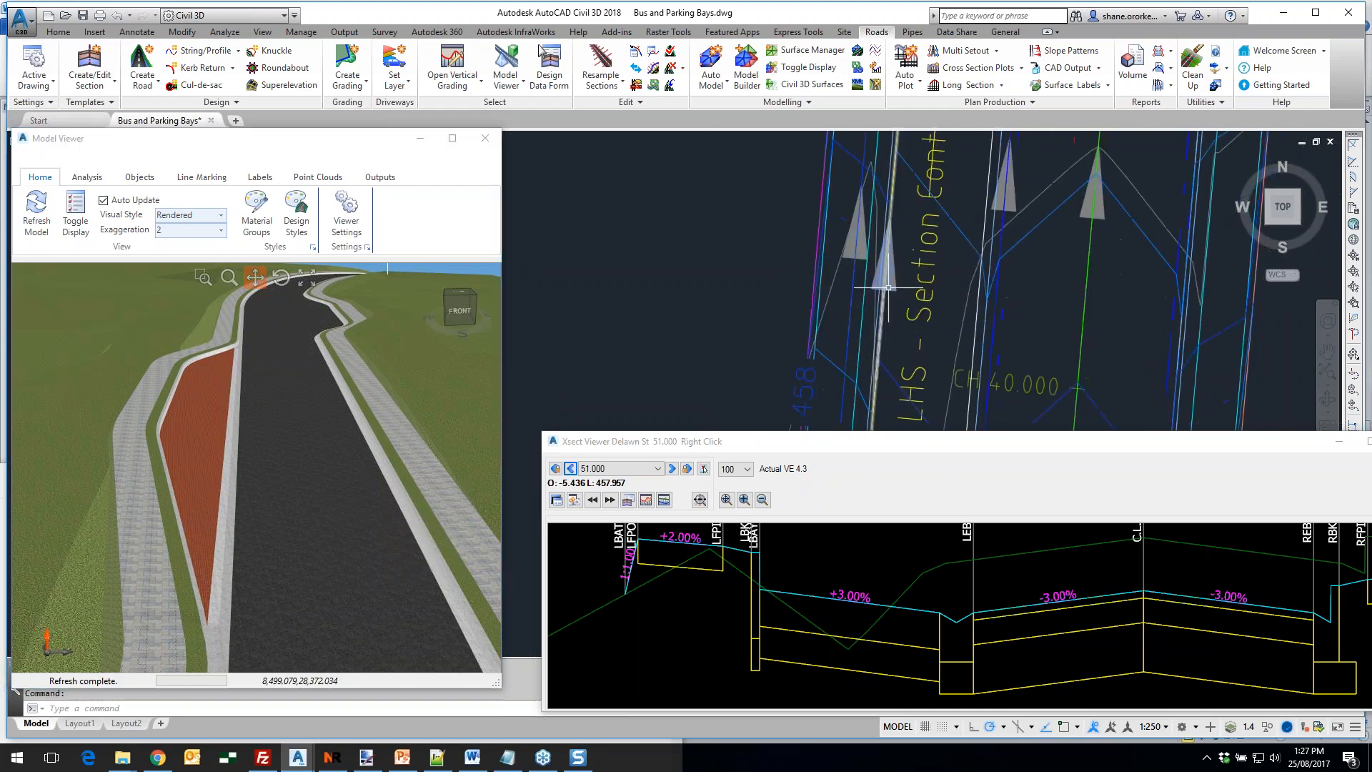
mouse_move(896, 287)
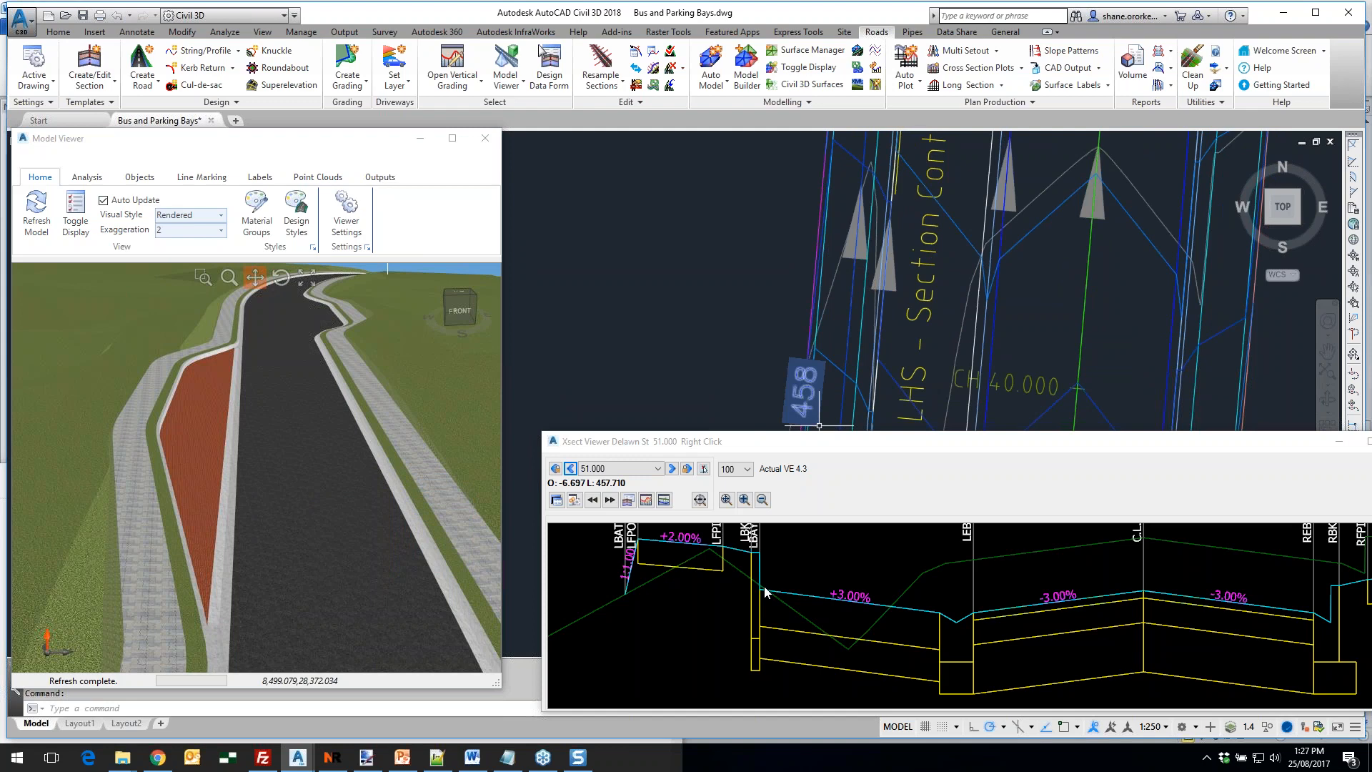
Examine the start of the bus bay paving up close in the 3D model, where it meets the kerb and dish
mouse_move(229, 572)
middle_down()
mouse_move(224, 553)
mouse_move(175, 570)
mouse_move(254, 551)
mouse_move(232, 572)
middle_up()
drag(232, 572, 196, 579)
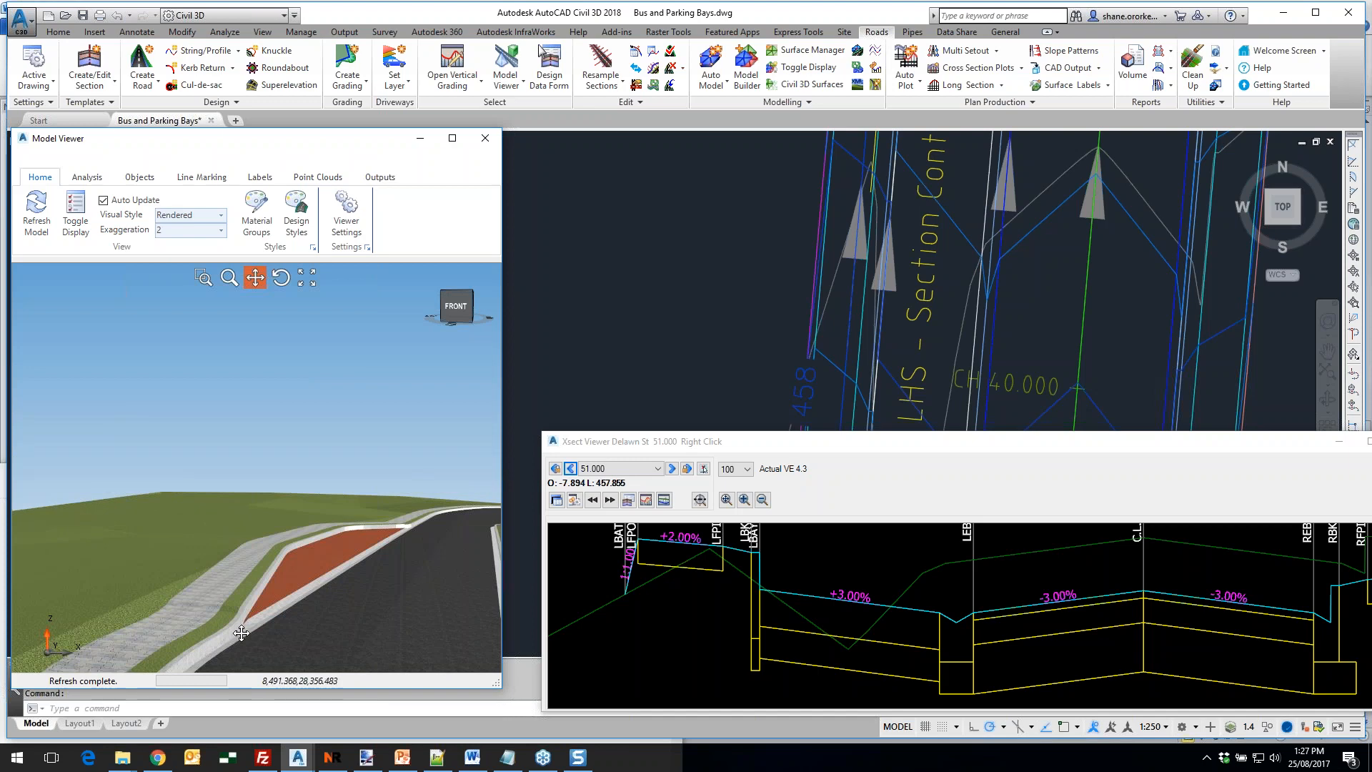
scroll(242, 629, up, 4)
scroll(241, 586, up, 3)
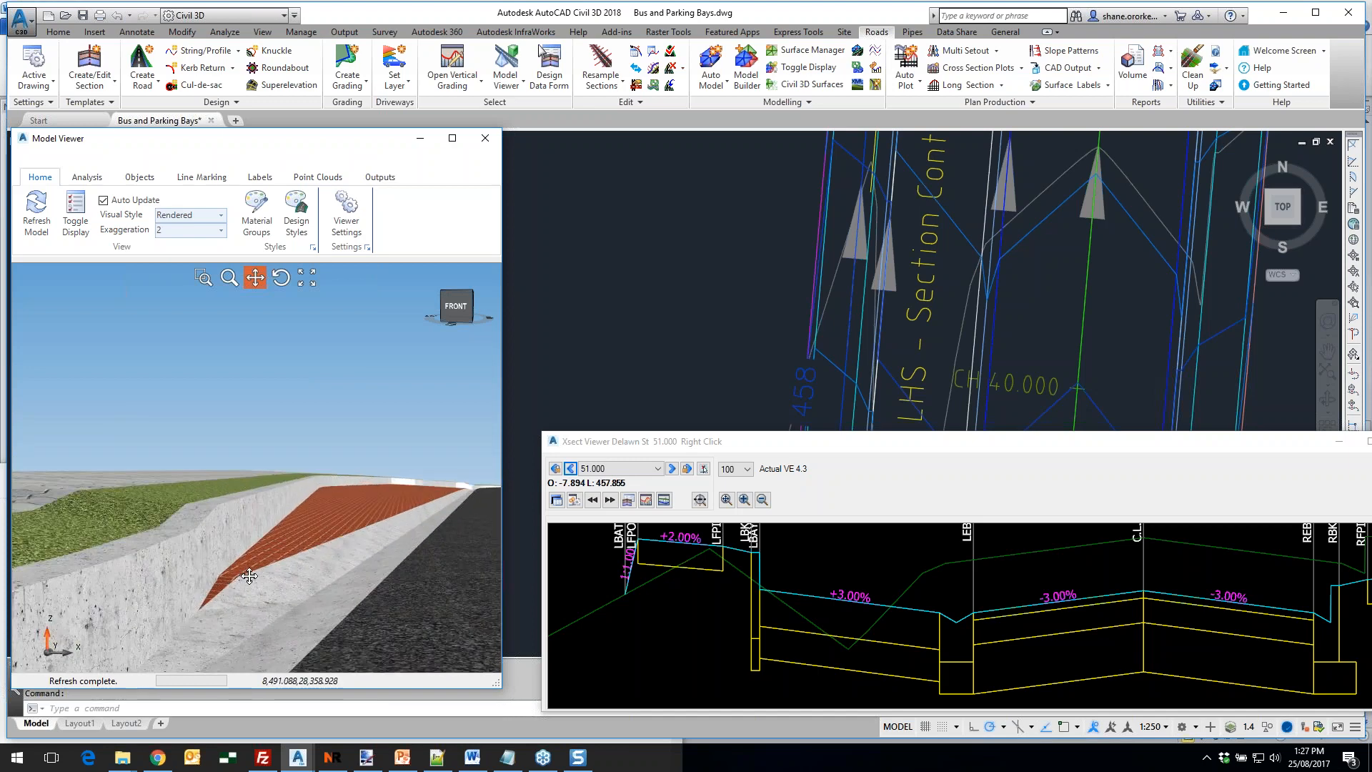
mouse_move(259, 561)
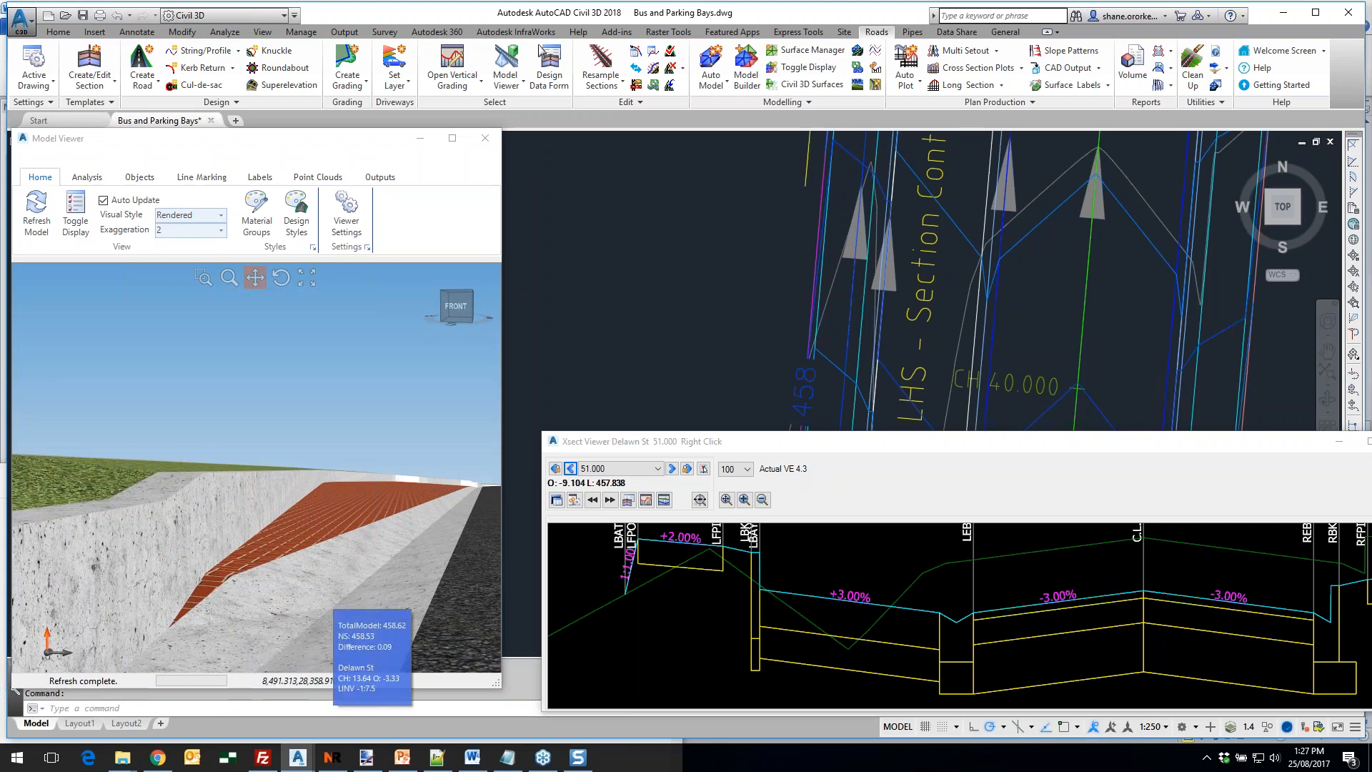
Start a Linearly Vary Section Slope &/or Width variation for code LBK2 at the end of the Delawn St Variations
click(556, 500)
drag(968, 175, 940, 71)
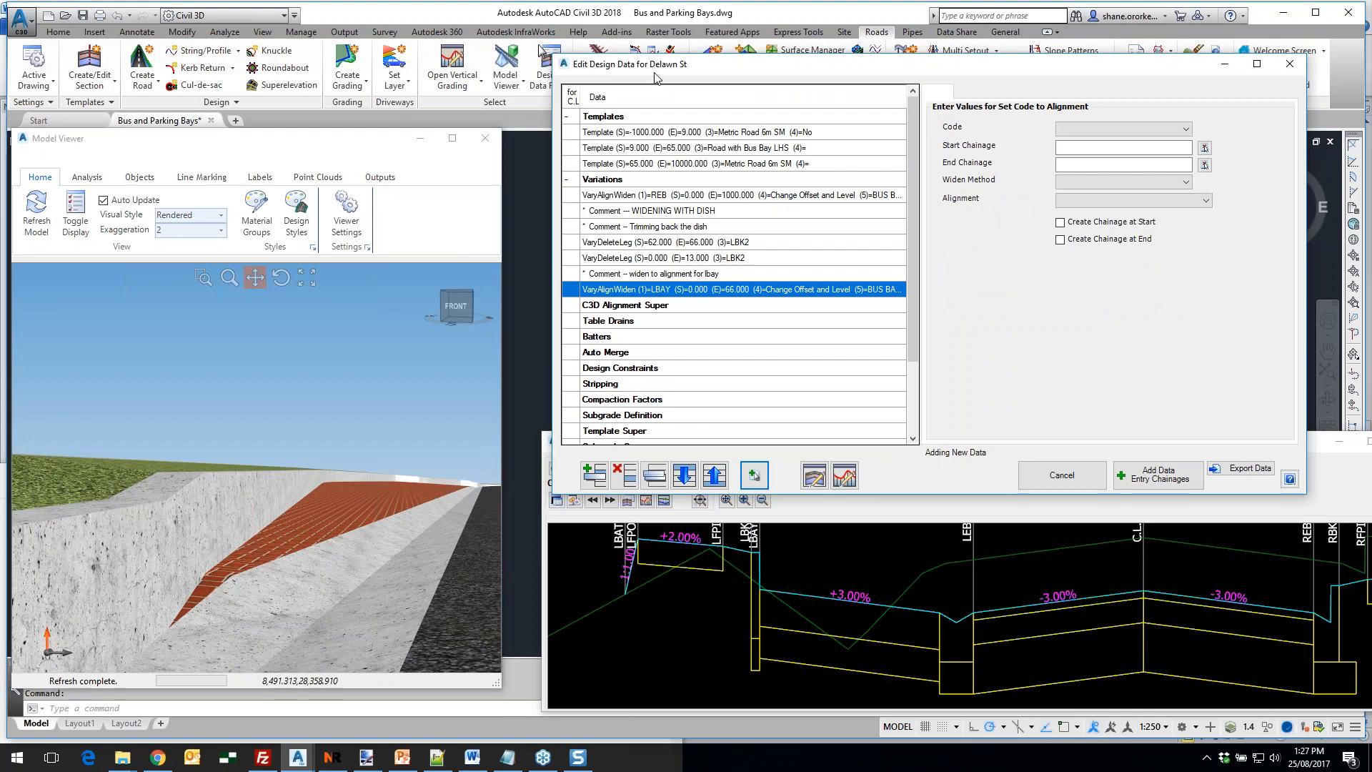
drag(672, 70, 156, 31)
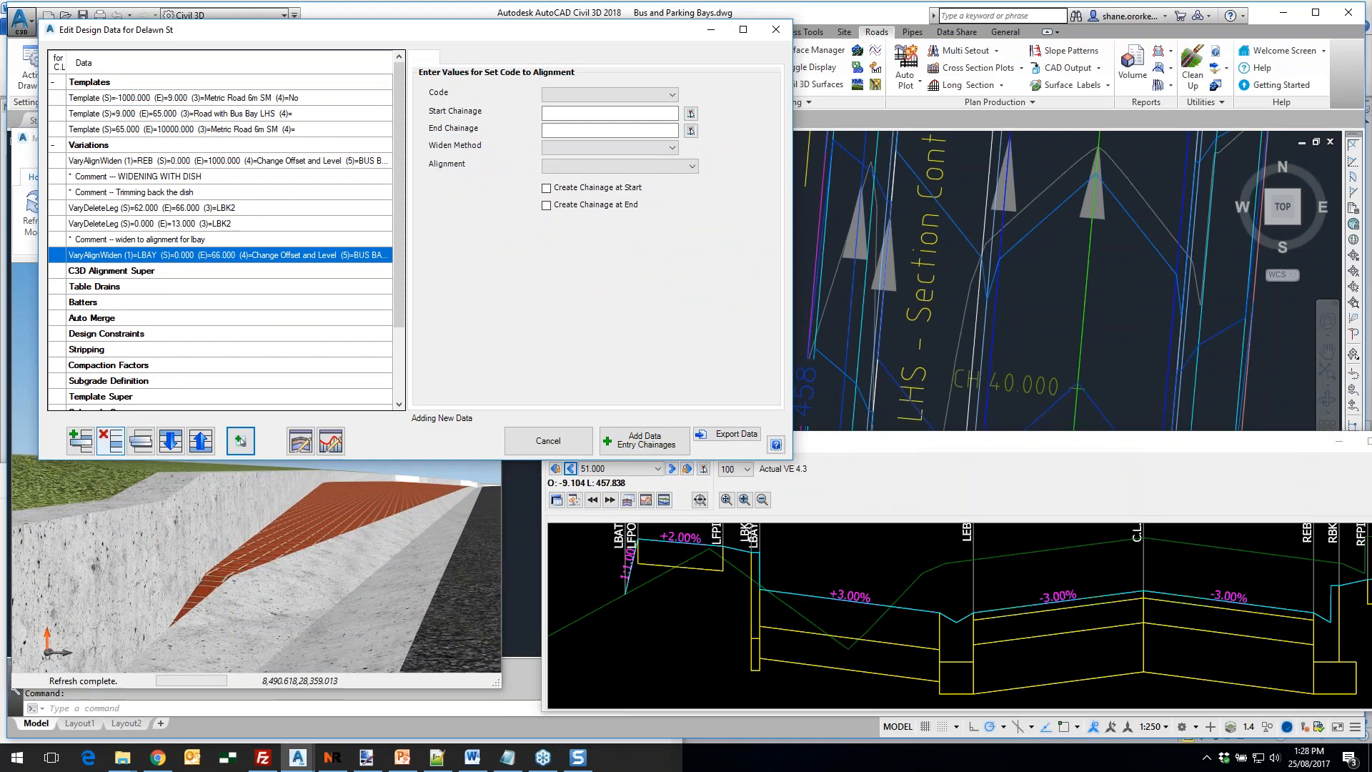
click(81, 446)
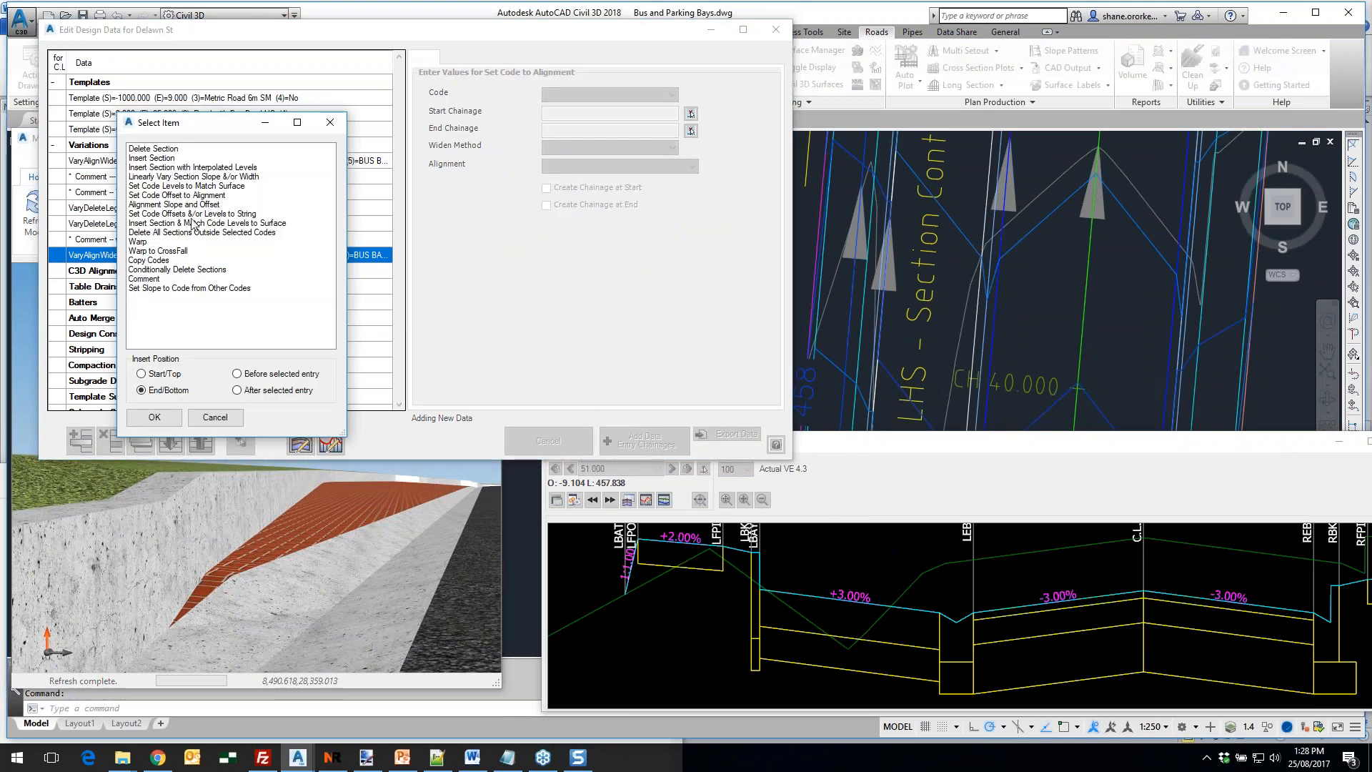
click(163, 176)
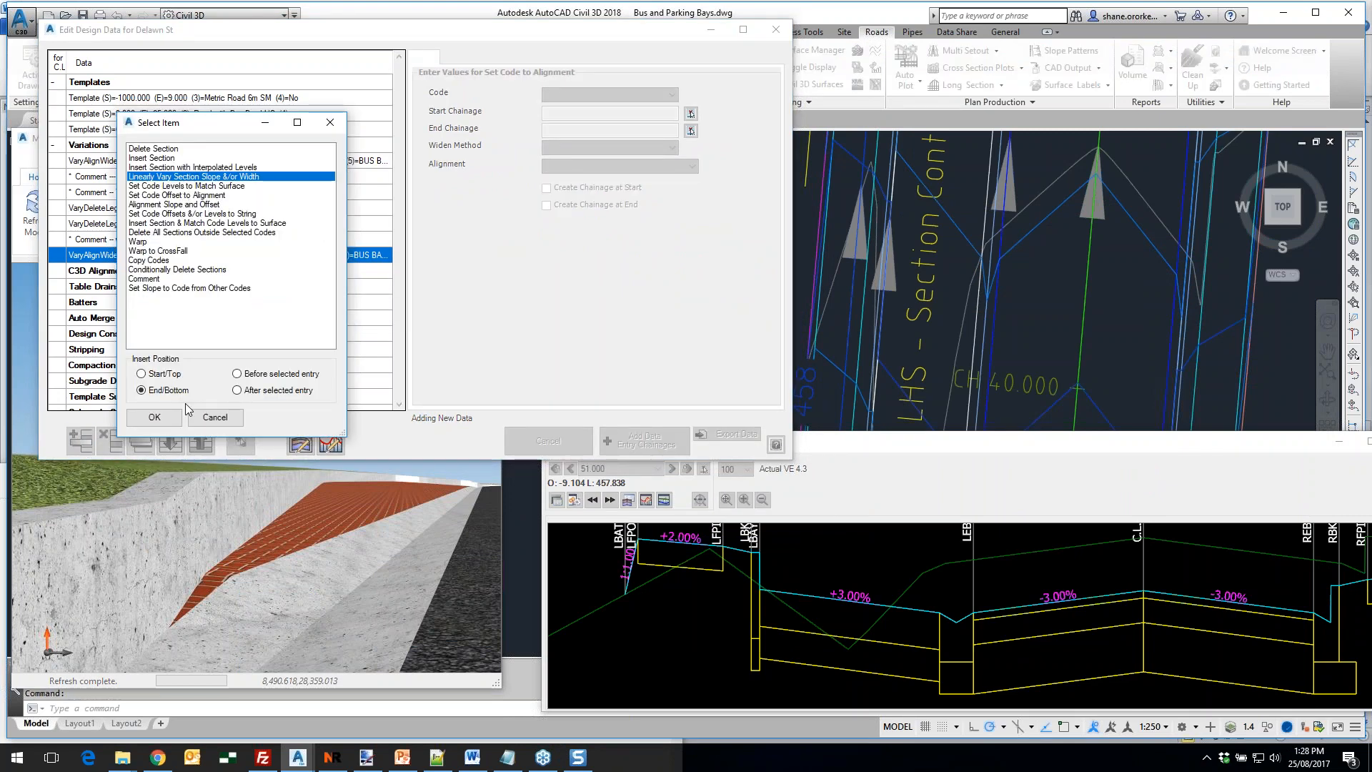
click(157, 418)
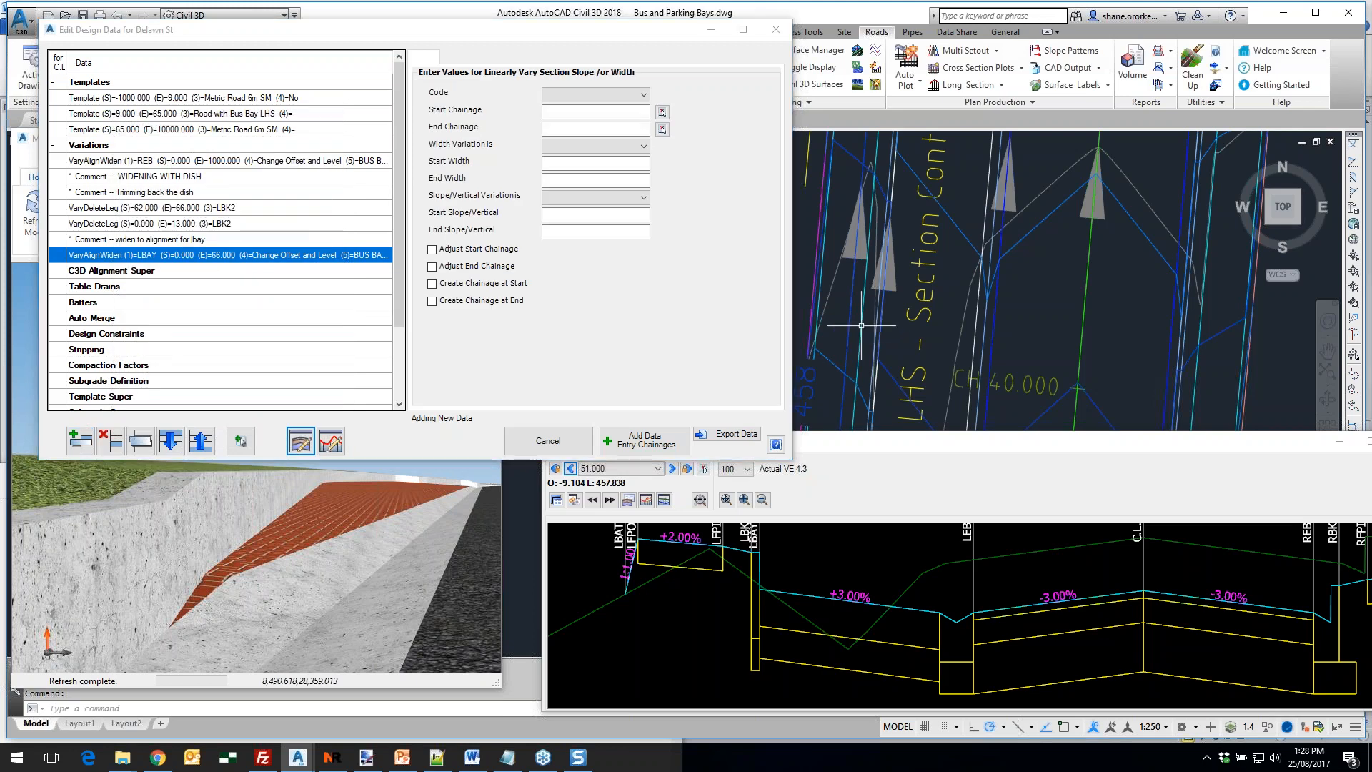
click(629, 93)
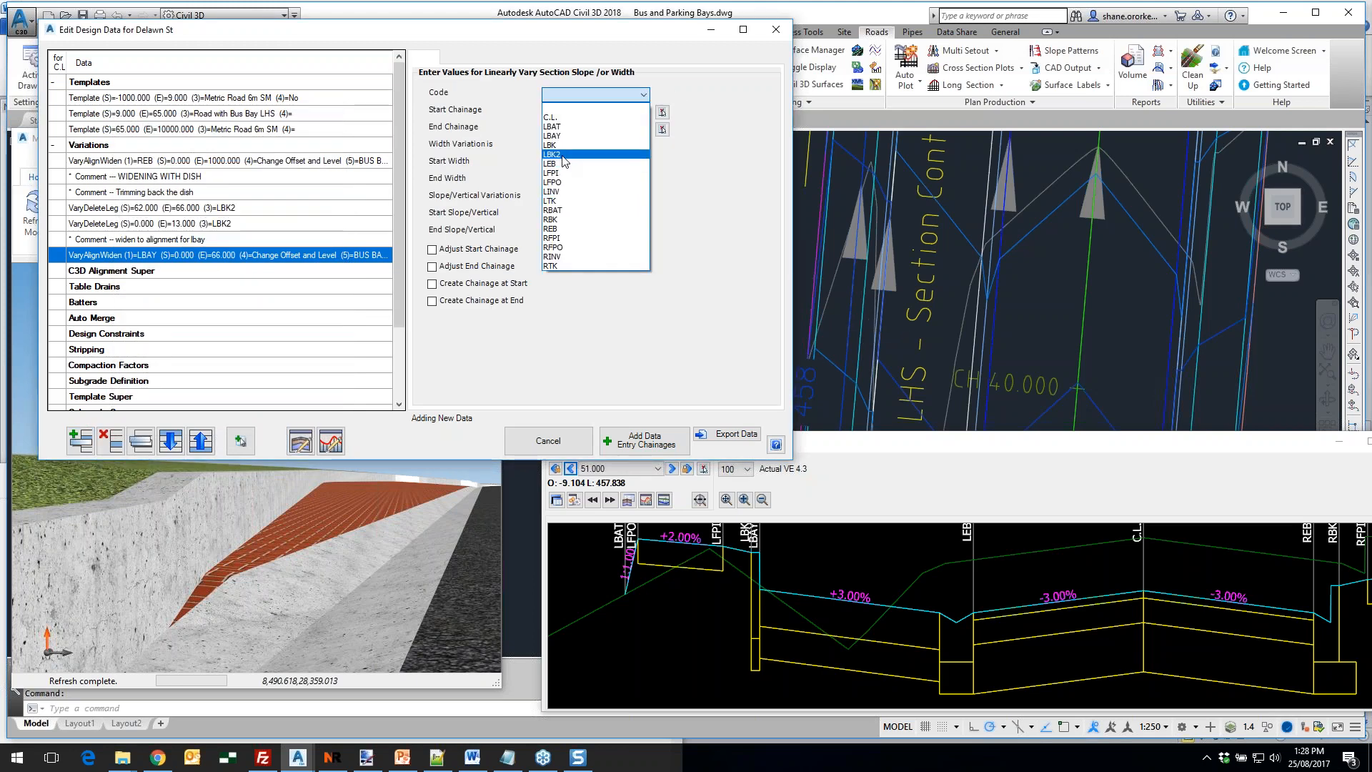
click(564, 156)
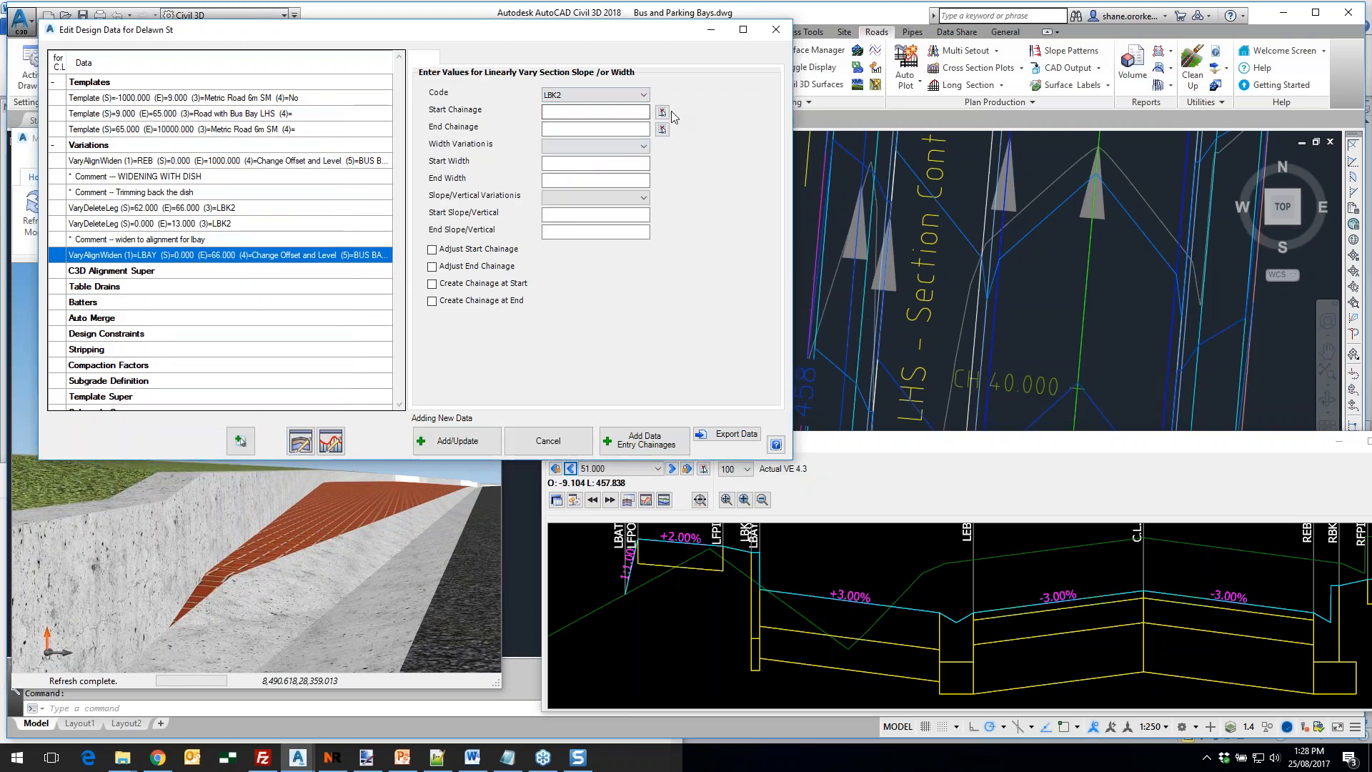
Pick the start chainage 13.569 in plan at the start of the bay dish and set the end chainage to 15
click(665, 114)
scroll(861, 214, down, 4)
middle_drag(851, 386, 843, 315)
scroll(869, 300, up, 4)
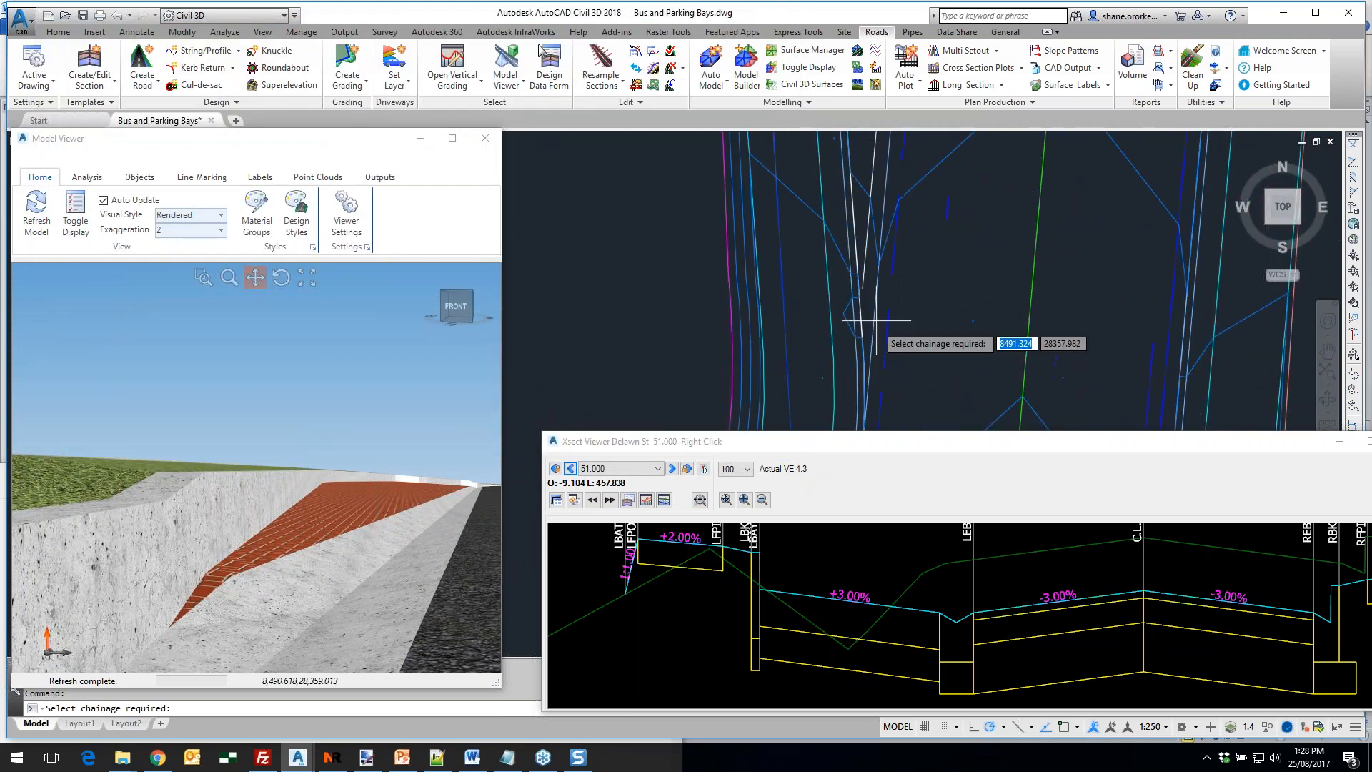
click(852, 283)
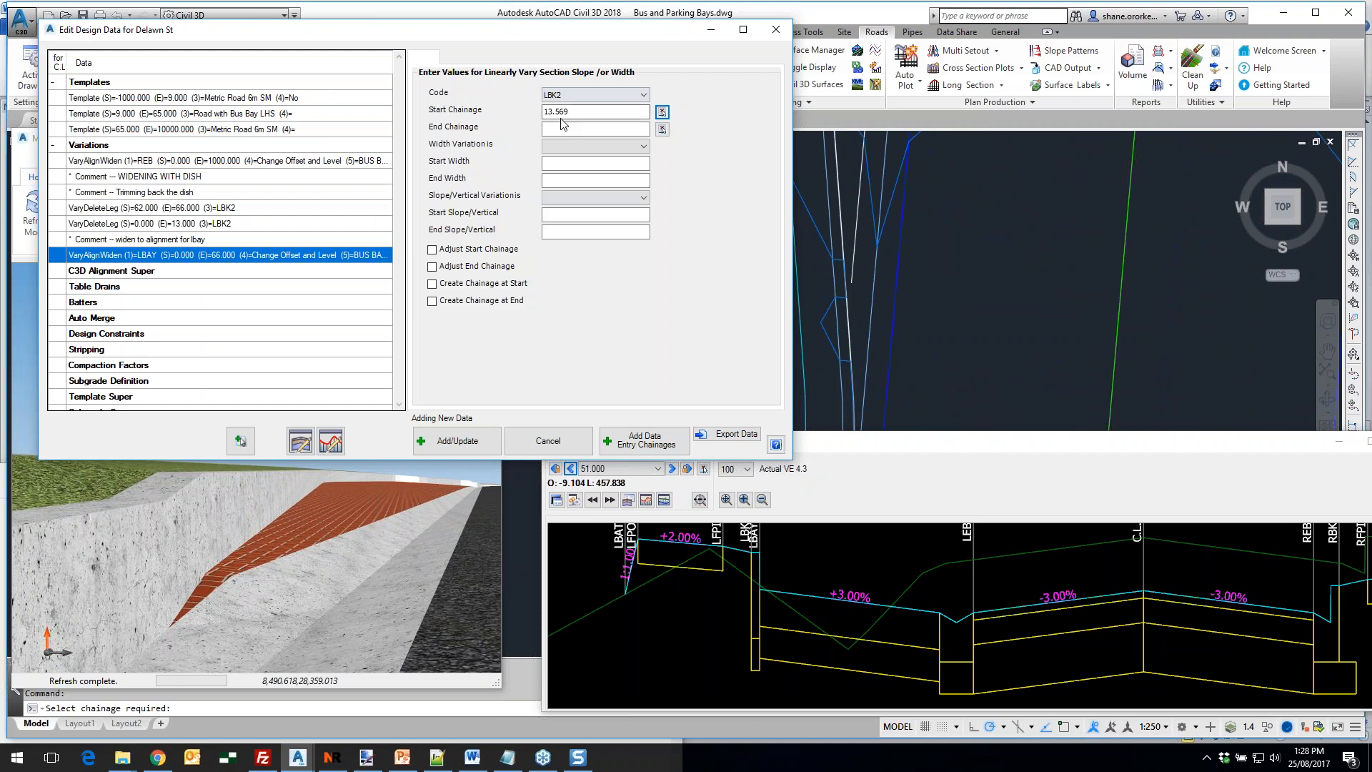
click(611, 129)
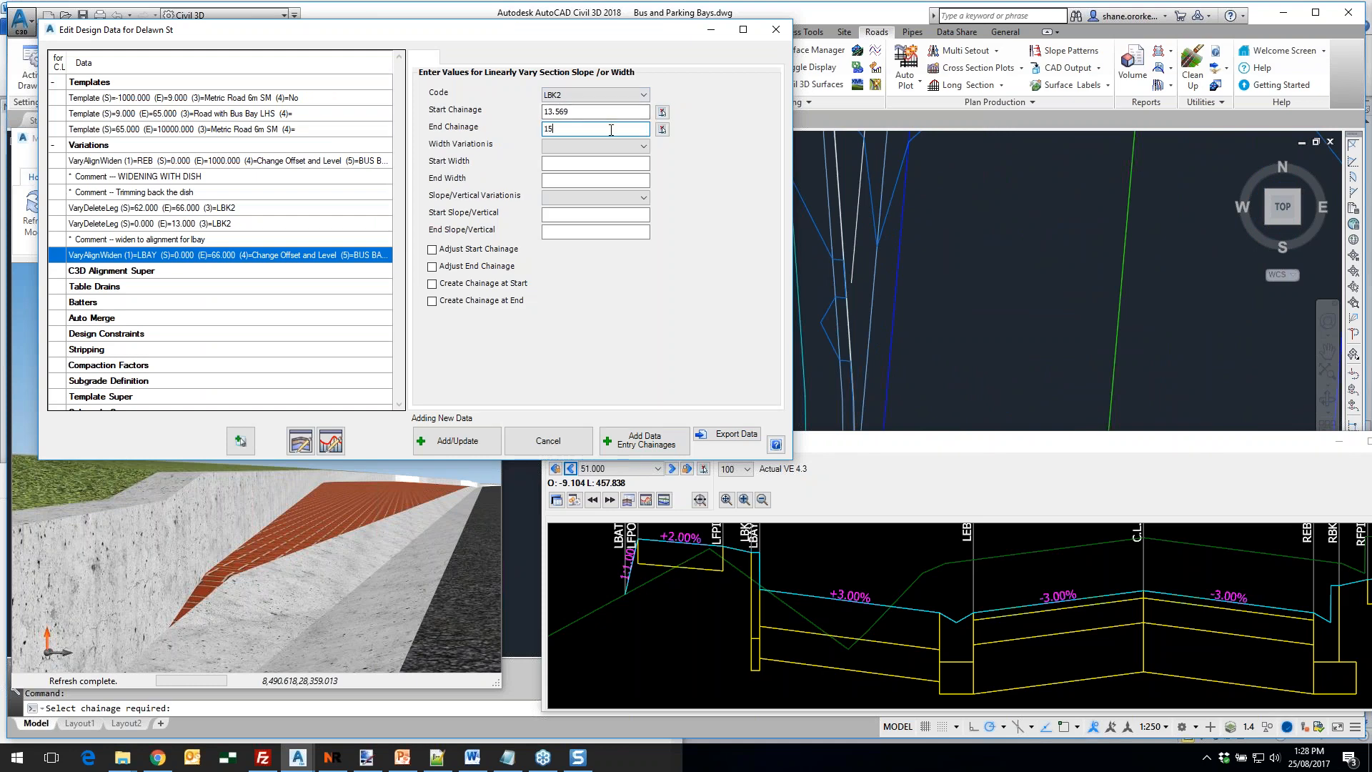
Set the width variation to Incremental from 0 to 0 and the slope variation to Set from .01 to .03
click(593, 146)
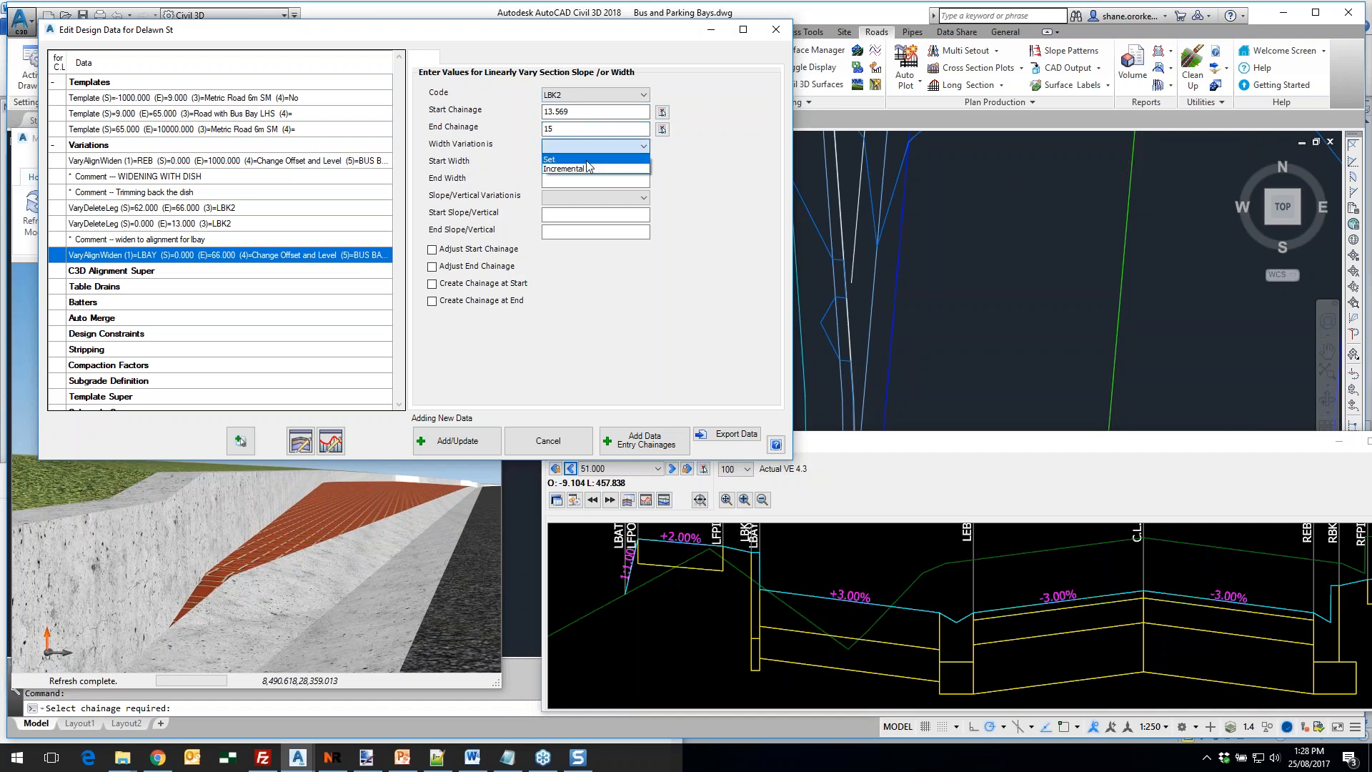
click(565, 169)
click(580, 163)
text(00)
click(593, 197)
click(572, 207)
click(566, 213)
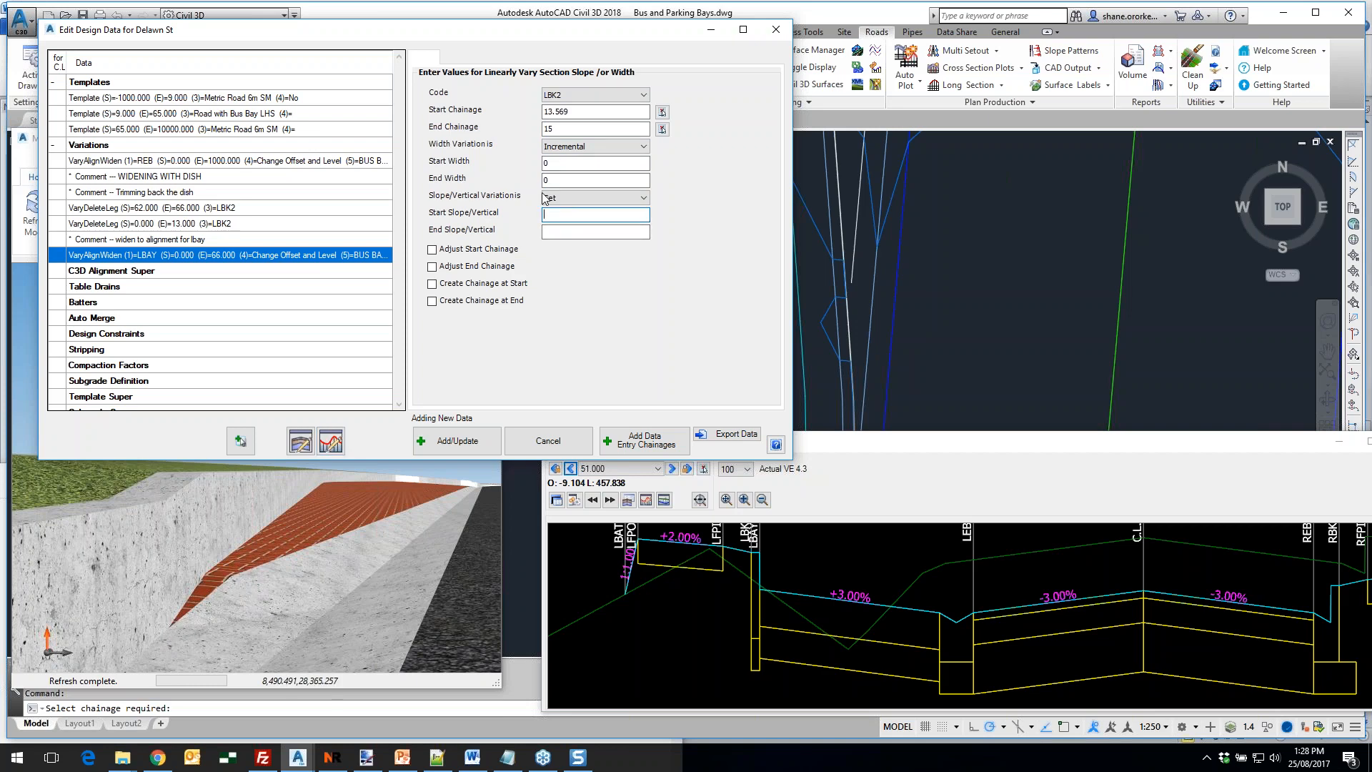
click(574, 228)
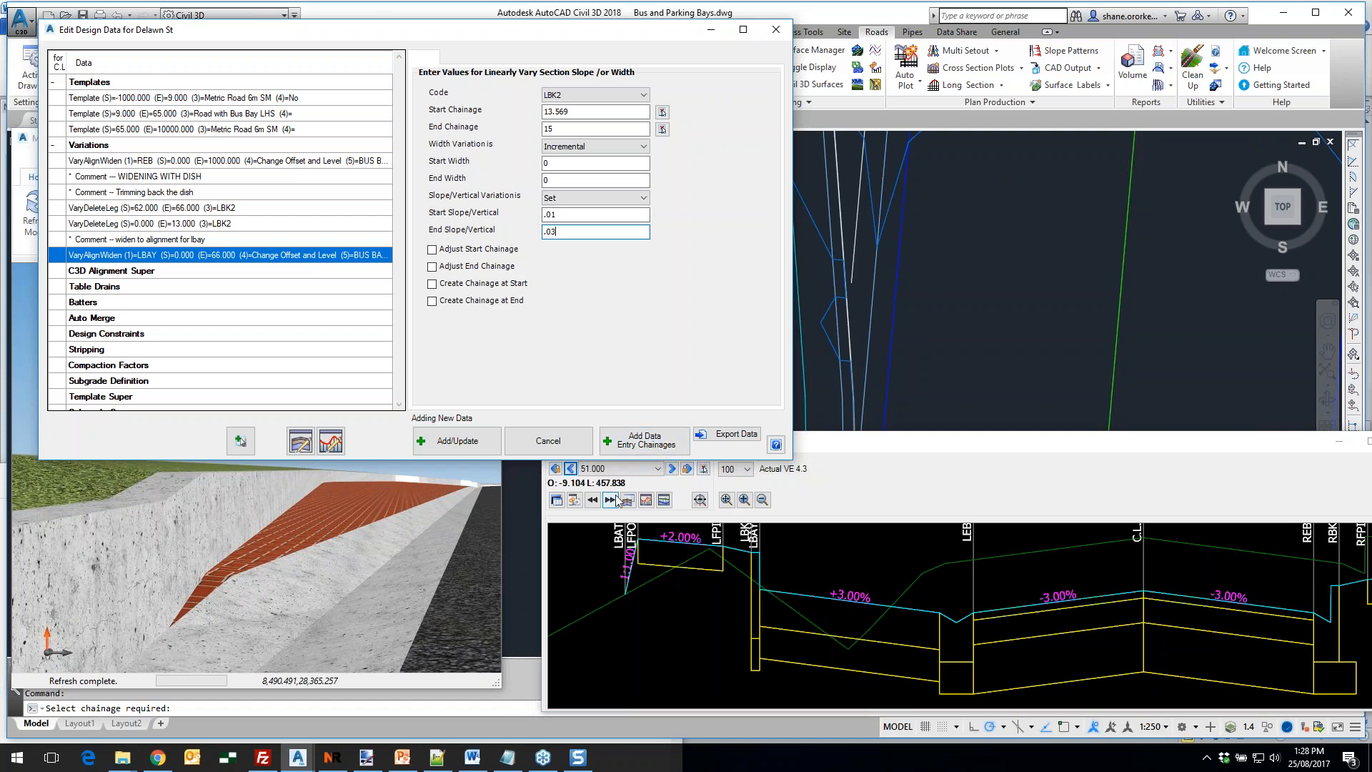
Examine the dish and kerb slopes in the Delawn St cross sections at chainages 13 and 14
click(632, 471)
drag(658, 538, 663, 509)
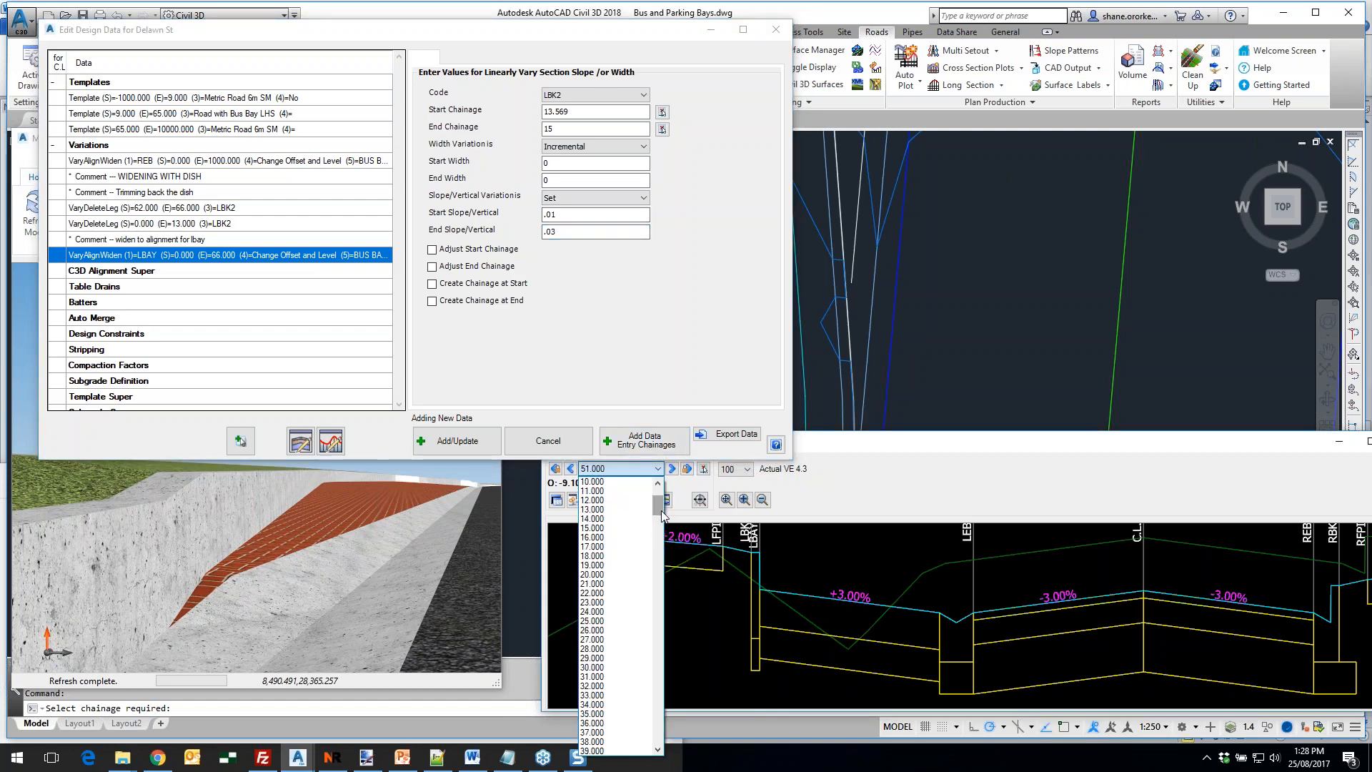
click(600, 509)
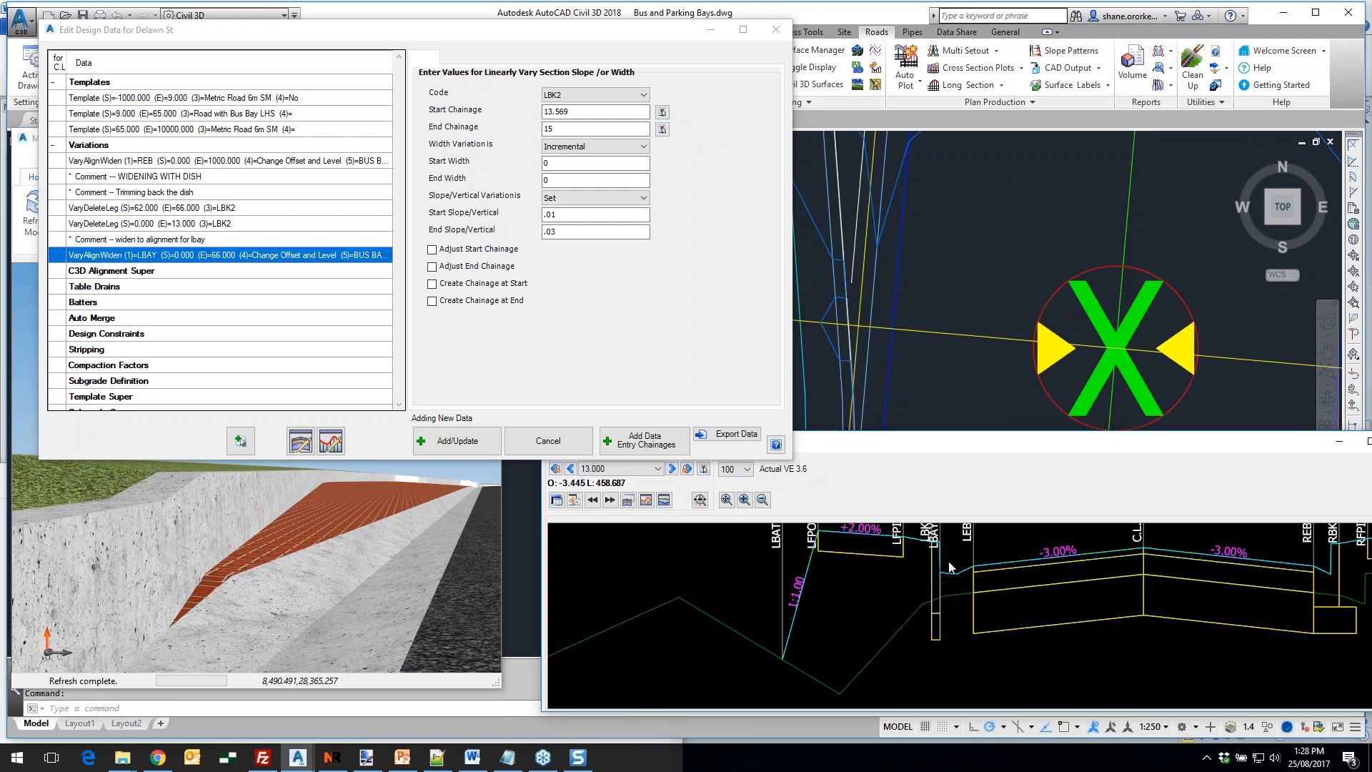
scroll(924, 580, up, 5)
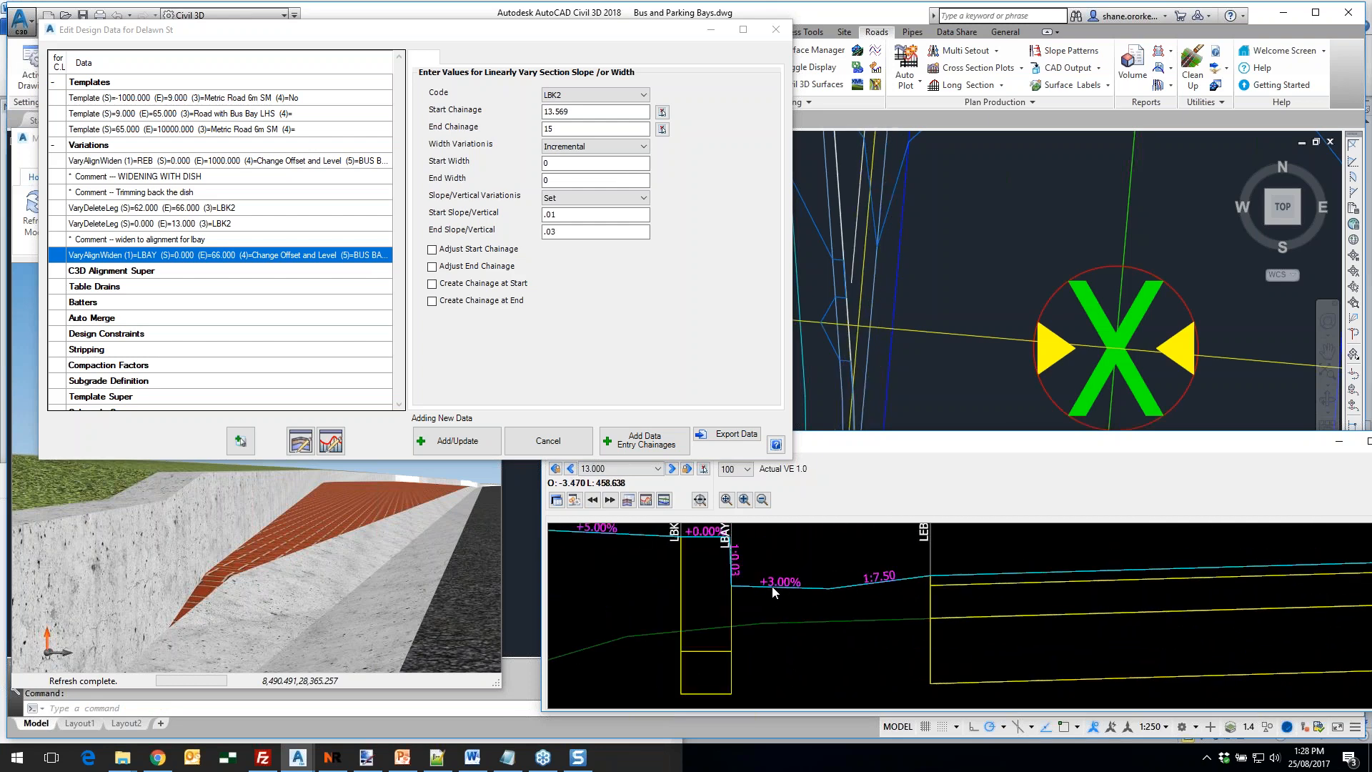
click(672, 470)
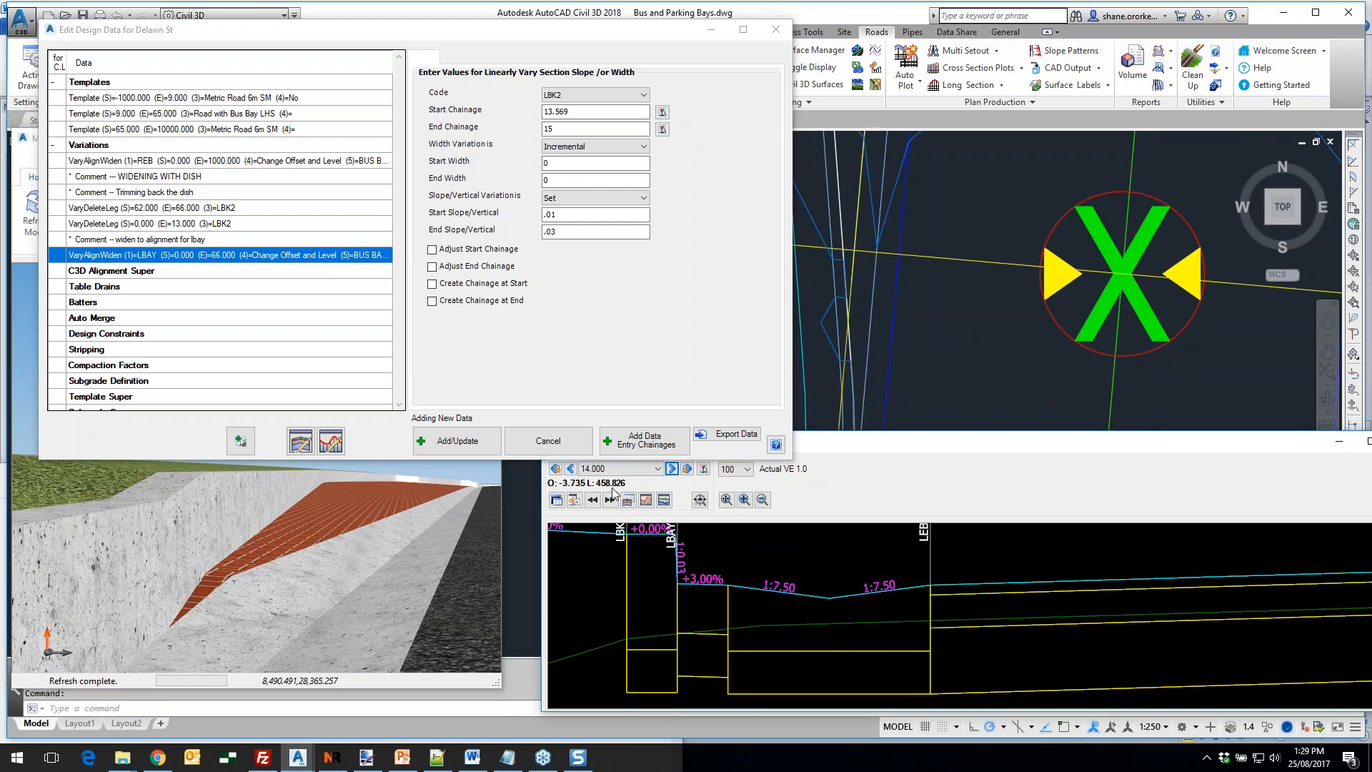
Add the LBK2 variation to Delawn St, check the sections from chainage 13 to 15, and rebuild the model
click(462, 442)
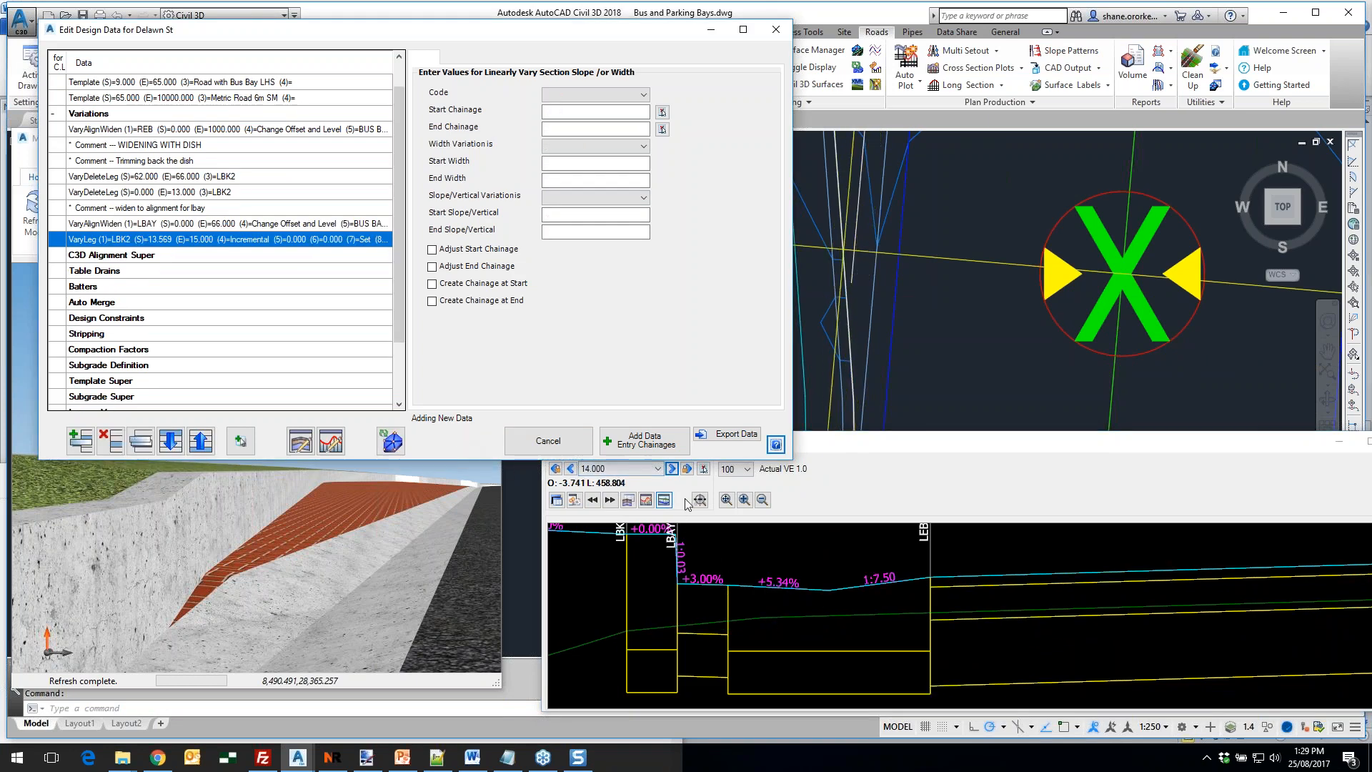
click(571, 468)
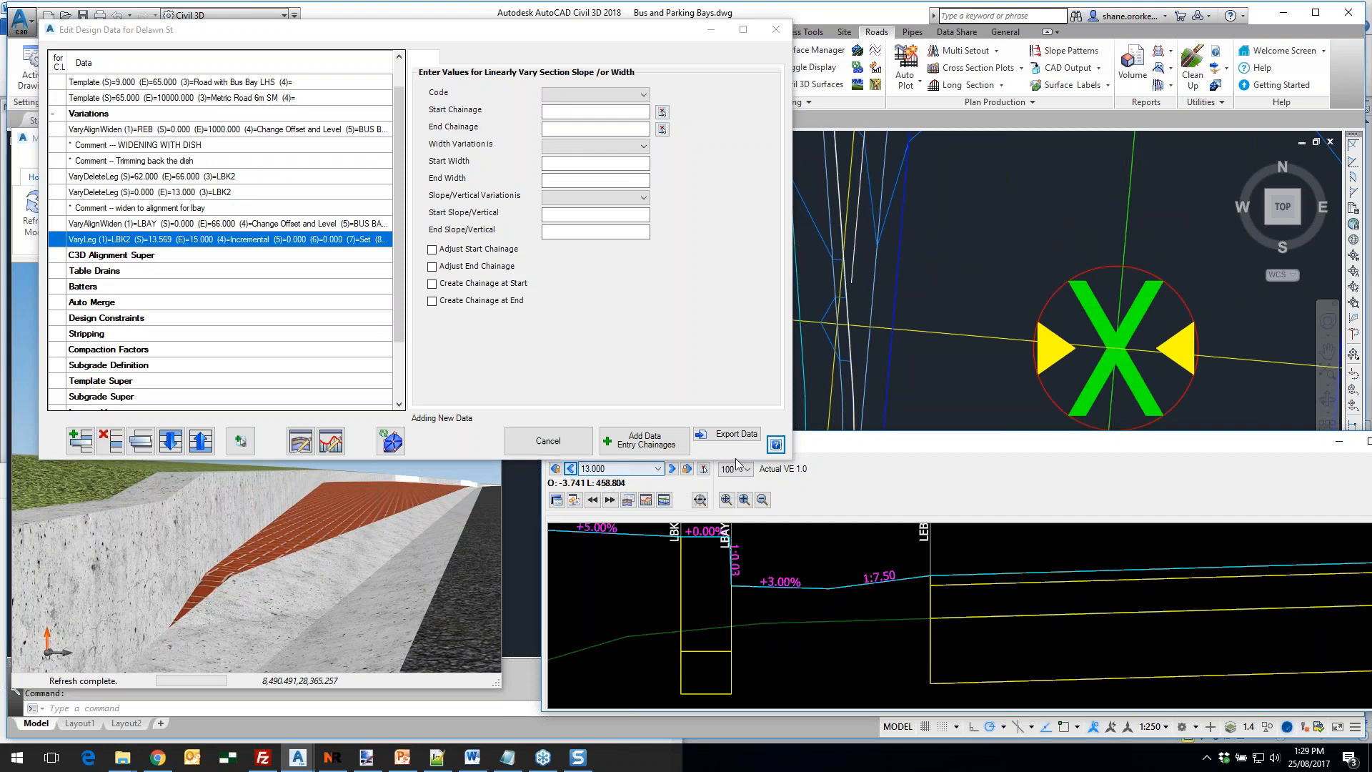
click(672, 469)
click(672, 470)
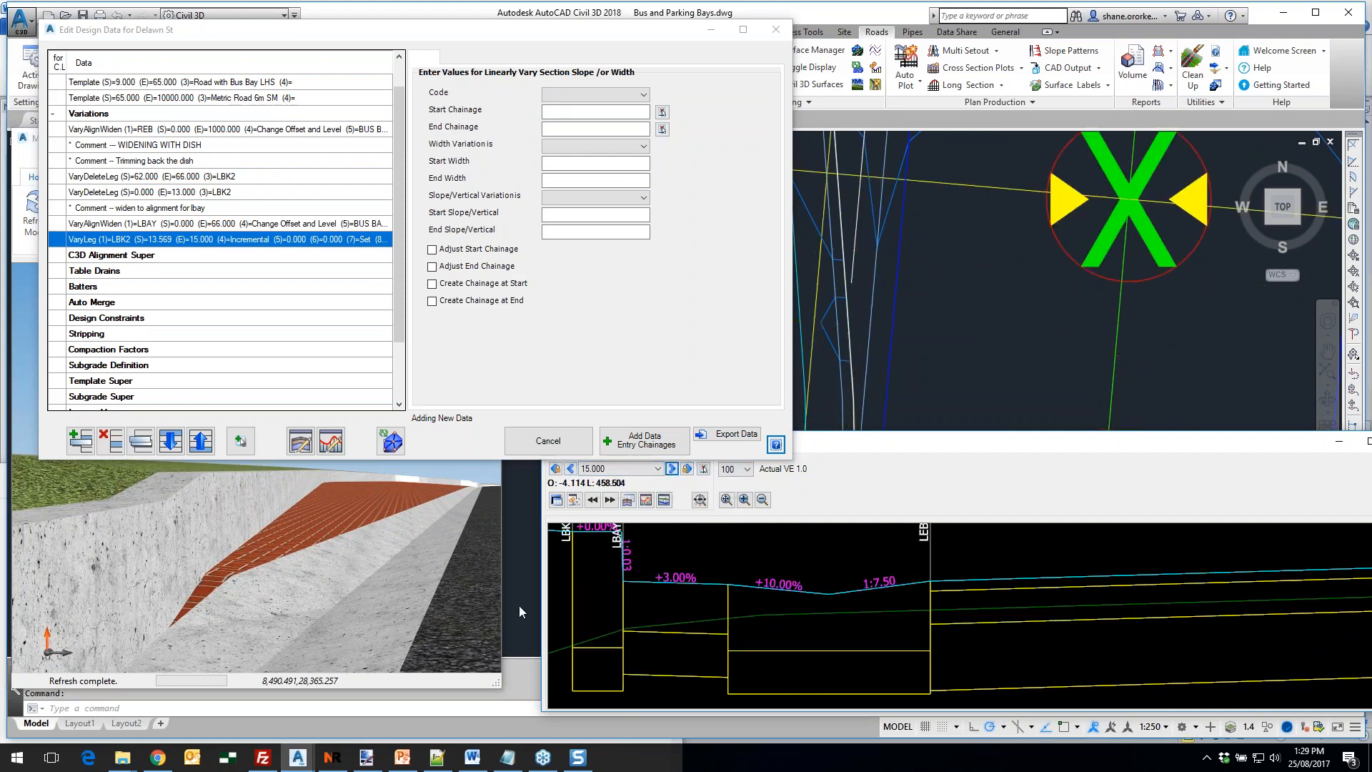
click(391, 441)
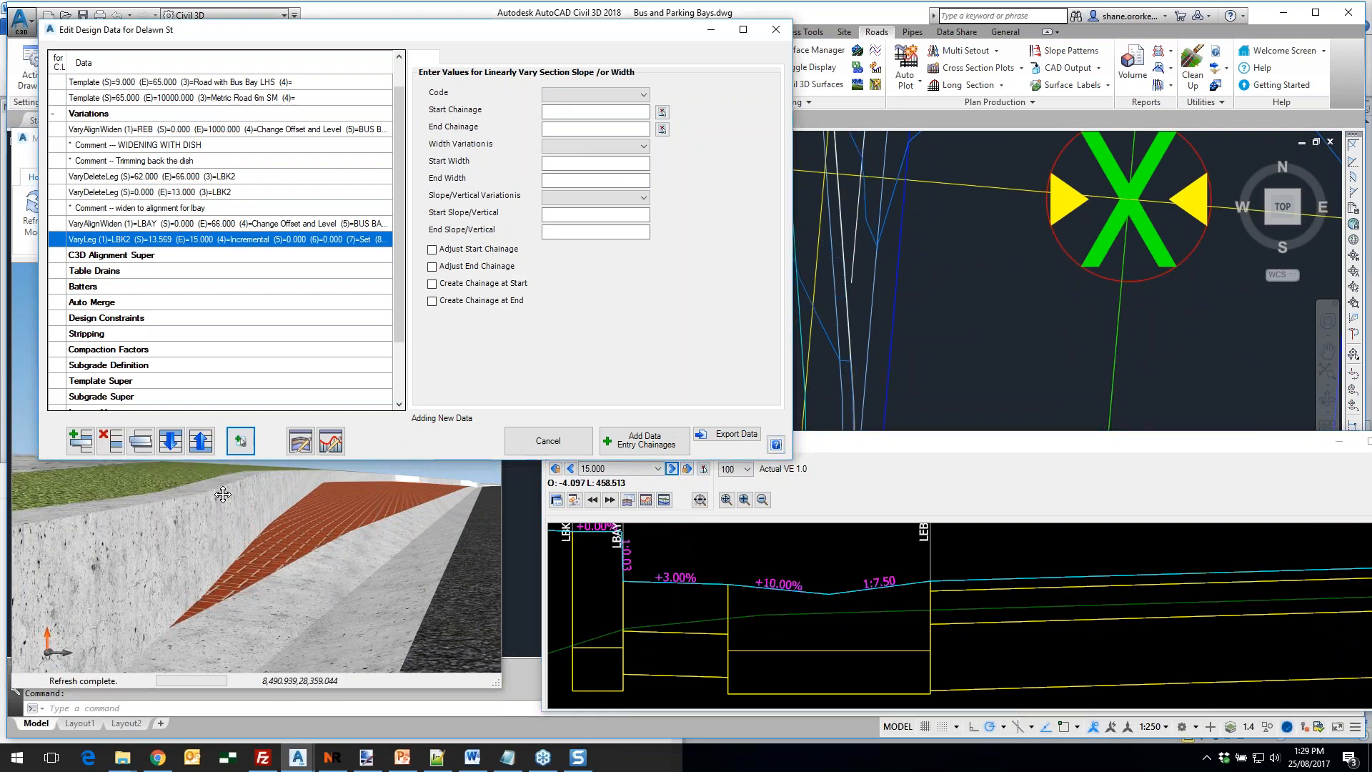
Examine the start of the bus bay and its paving in the 3D model alongside the full chainage 15 cross section
mouse_move(219, 533)
middle_down()
mouse_move(188, 561)
mouse_move(224, 558)
middle_up()
scroll(205, 543, down, 3)
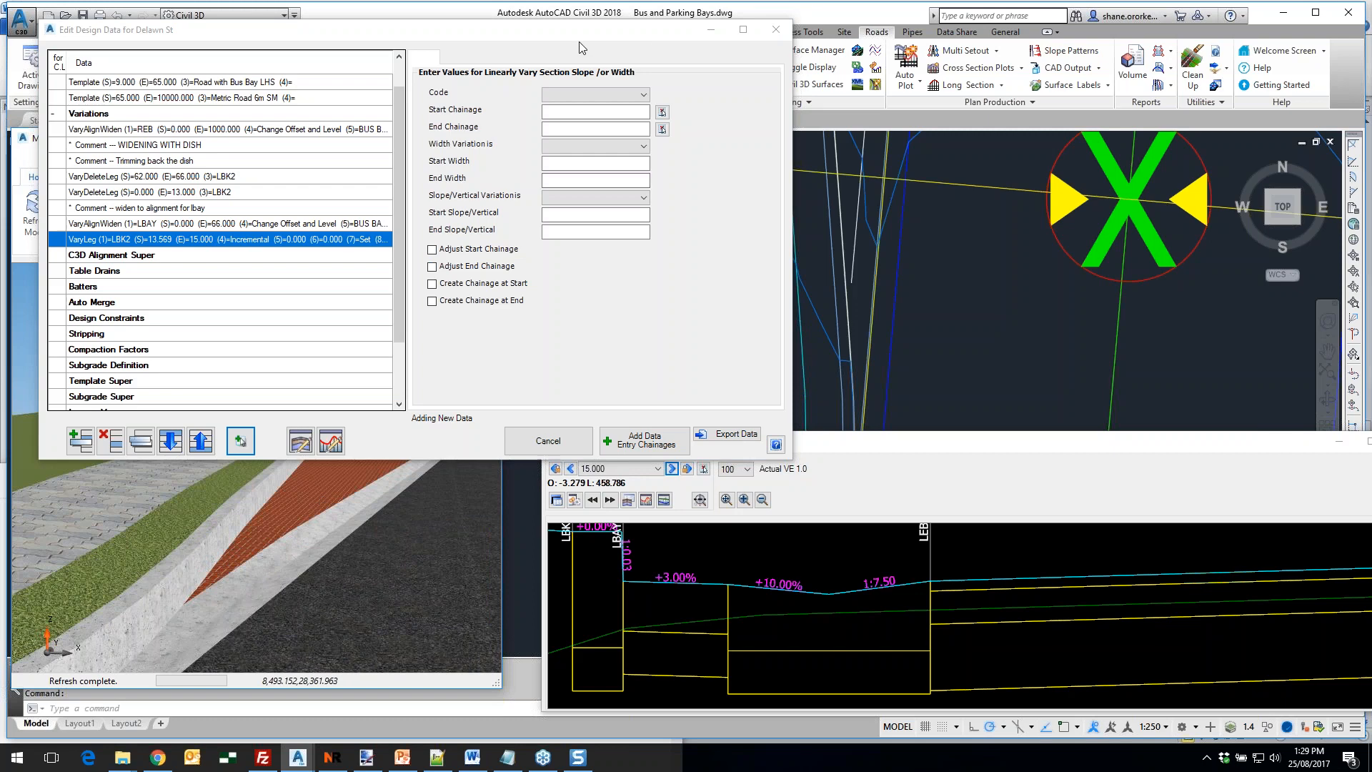
drag(584, 38, 1160, 21)
drag(606, 446, 568, 475)
scroll(848, 591, down, 3)
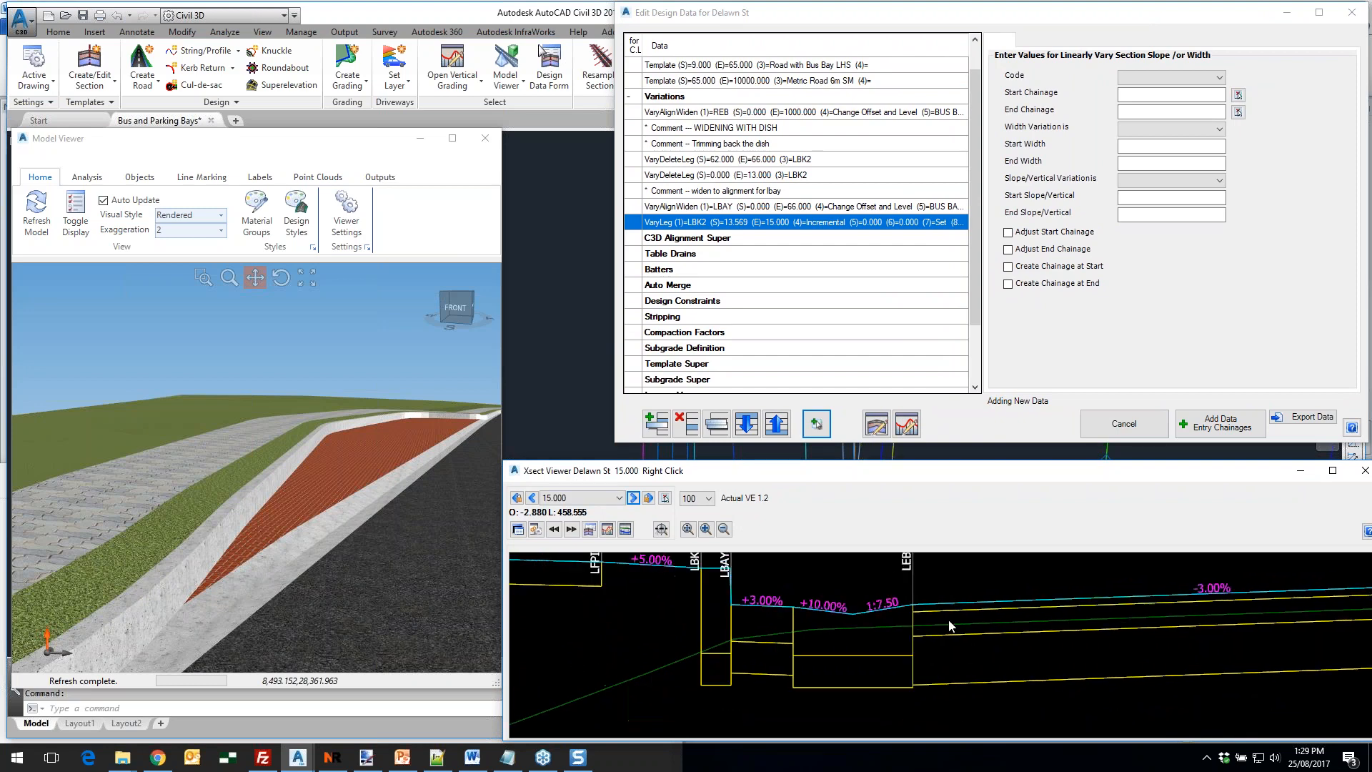
scroll(1030, 624, down, 5)
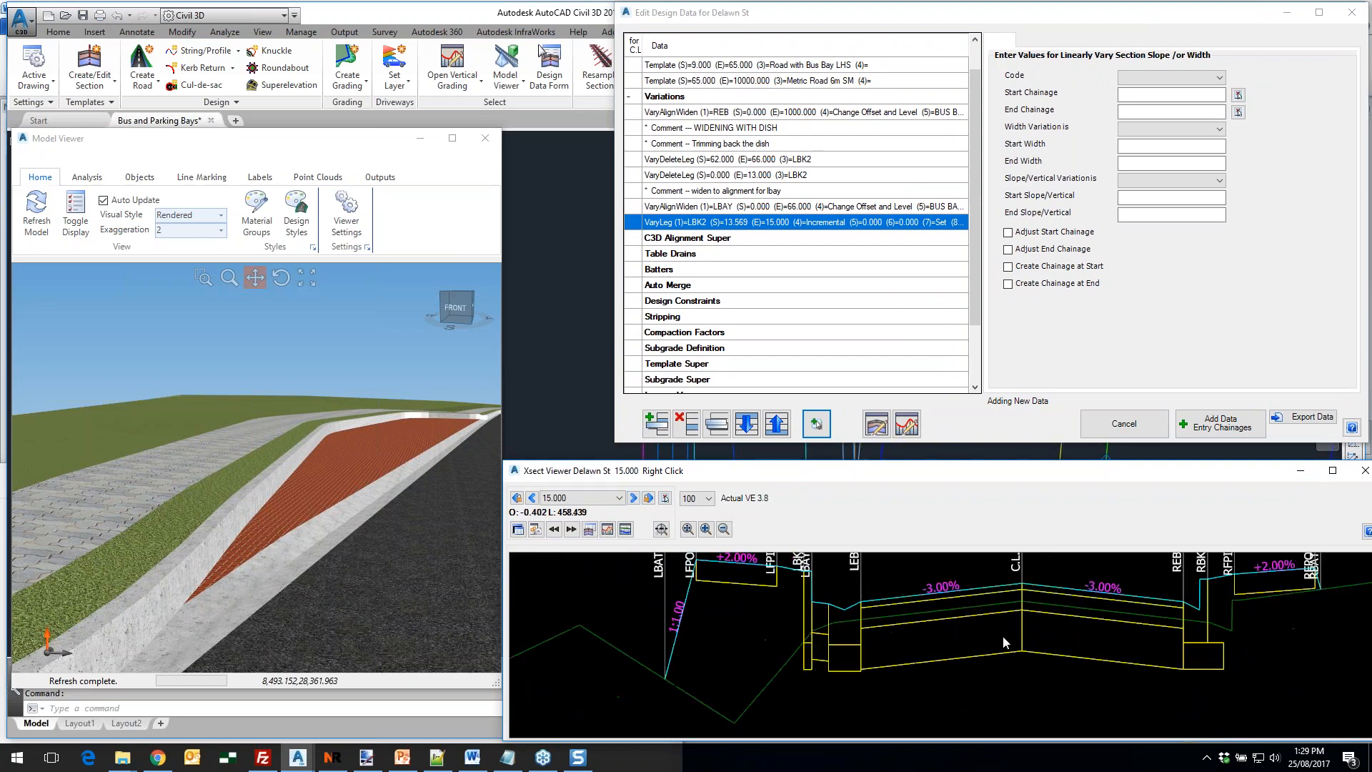
middle_drag(334, 441, 343, 465)
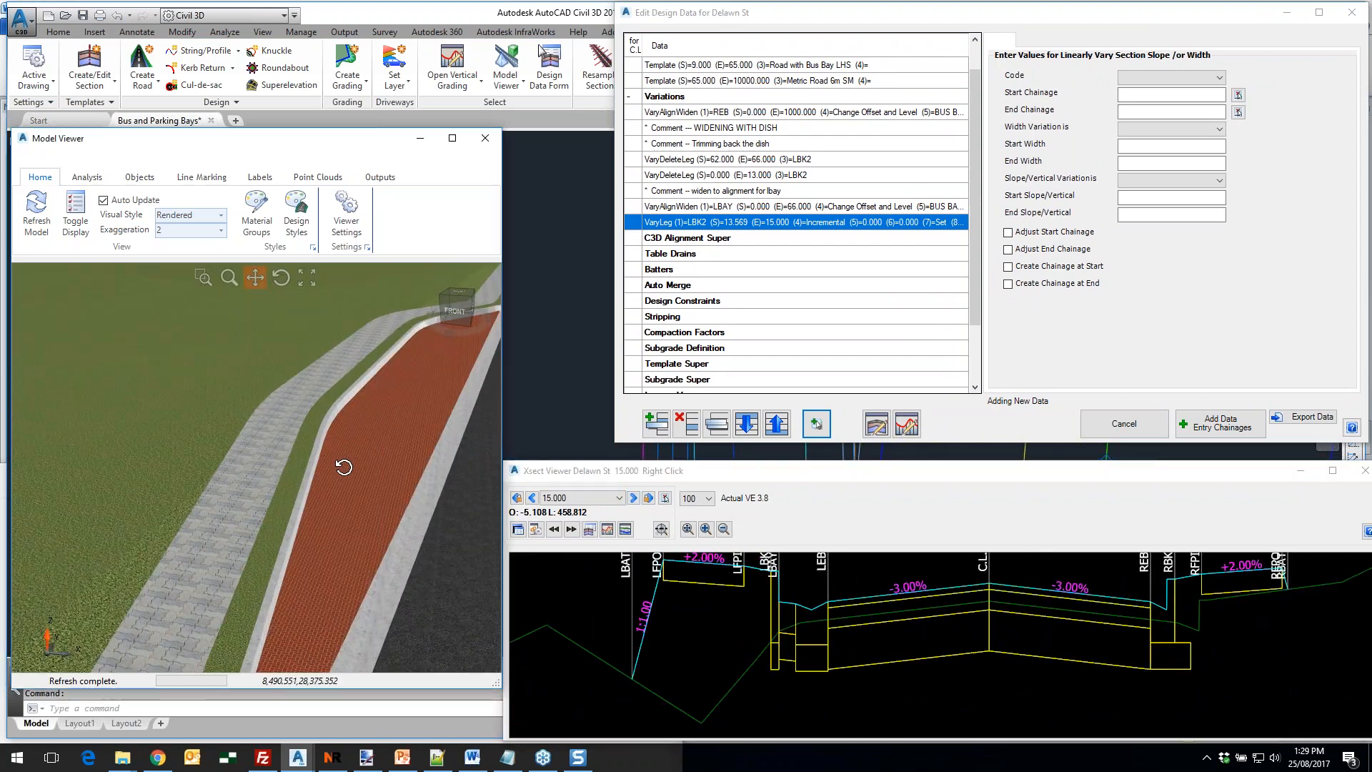
scroll(343, 465, up, 3)
Move the design data form off the plan and locate the Parking Bay Widening - RHS - Knuckle Method alignment
drag(862, 12, 789, 451)
scroll(807, 261, down, 6)
click(825, 227)
middle_drag(829, 161, 796, 333)
middle_drag(789, 147, 784, 305)
scroll(784, 305, down, 5)
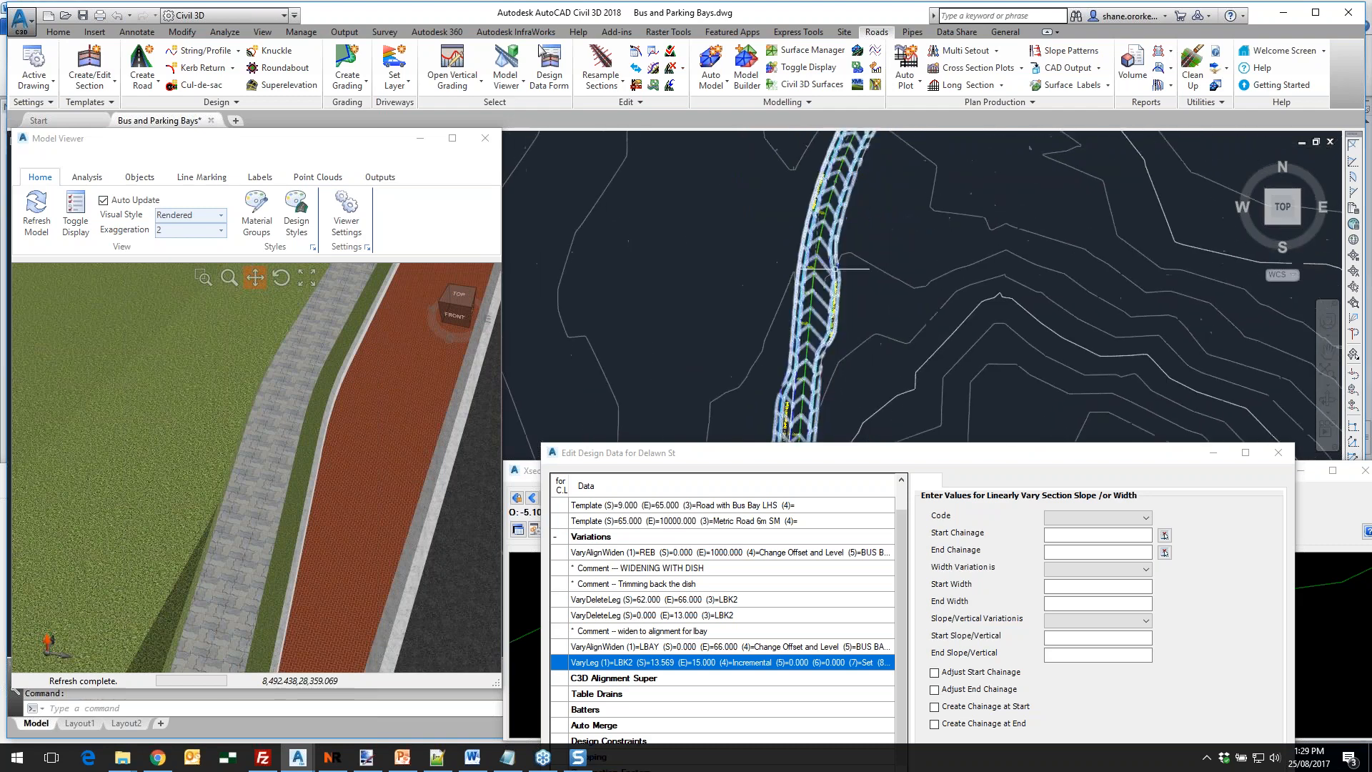
scroll(789, 301, up, 5)
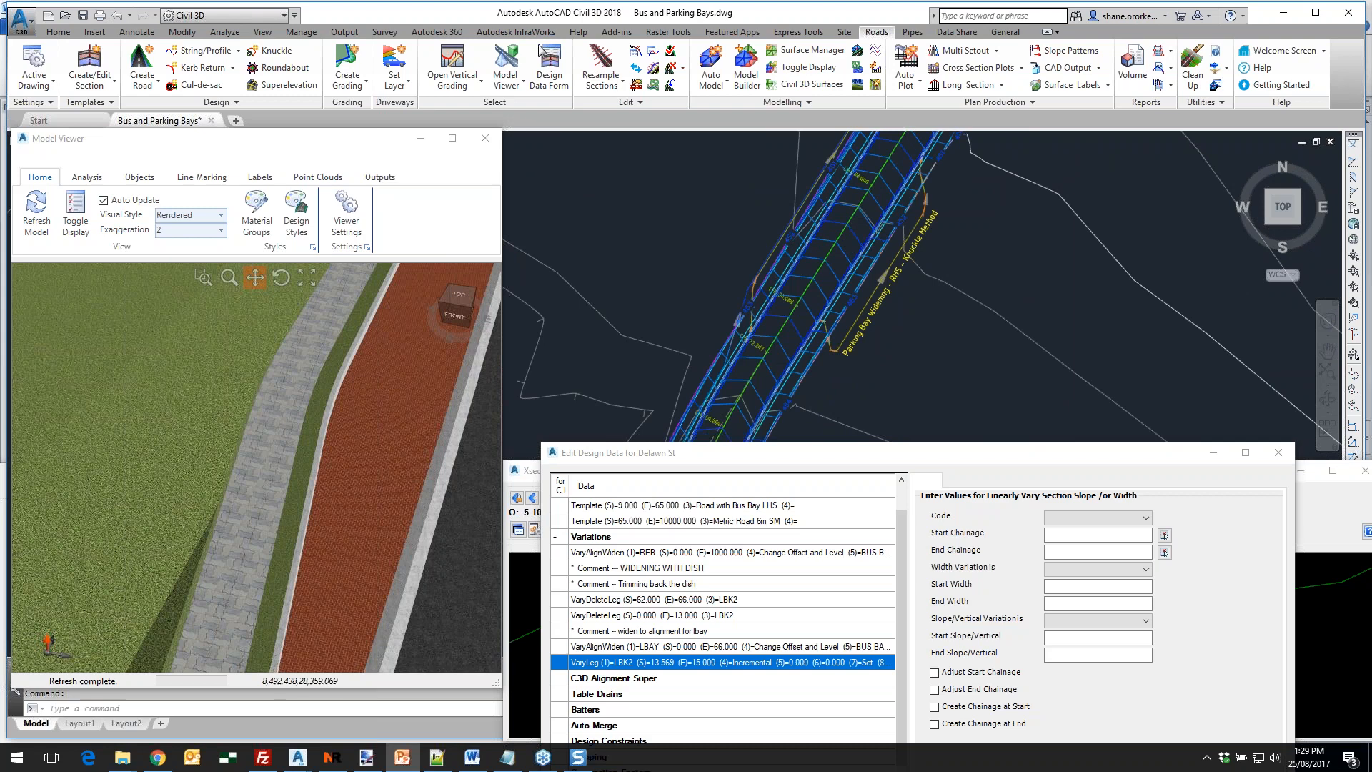
click(402, 757)
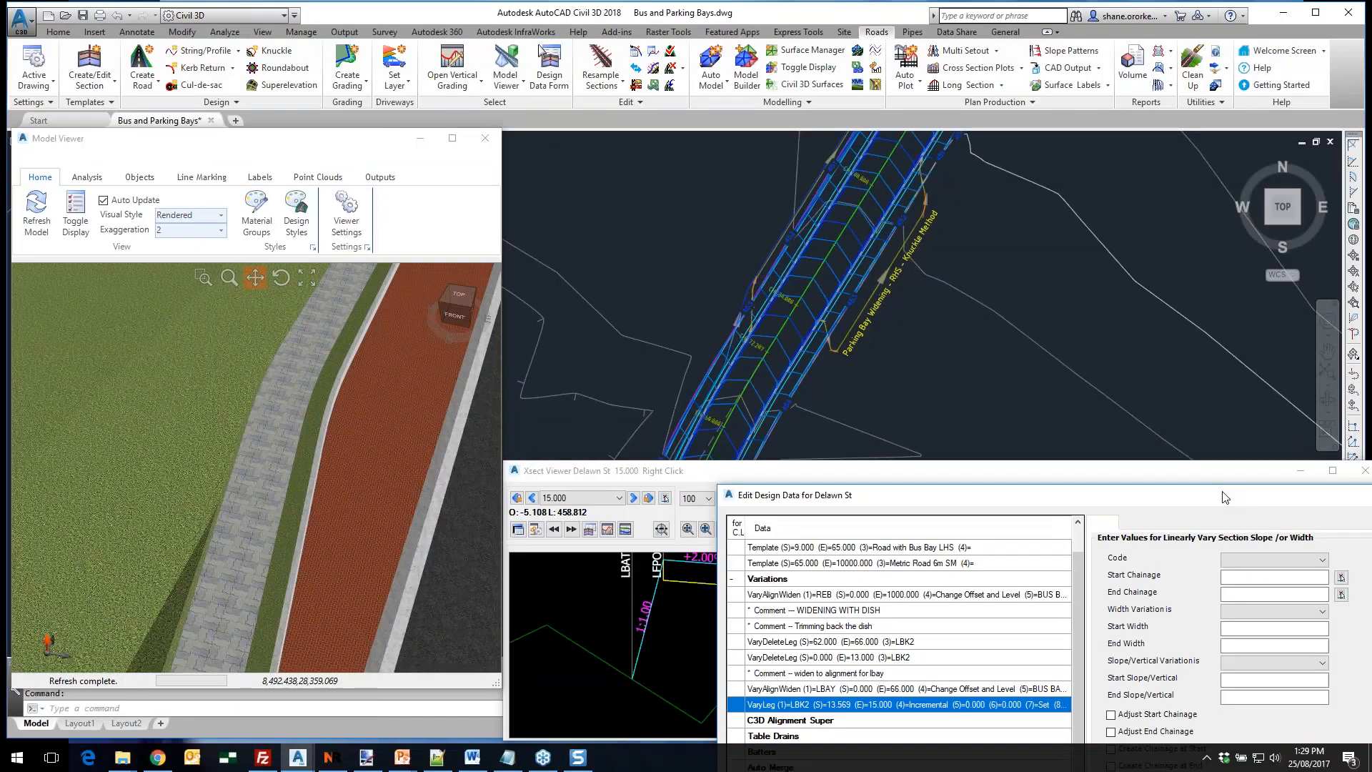
key(alt+Tab)
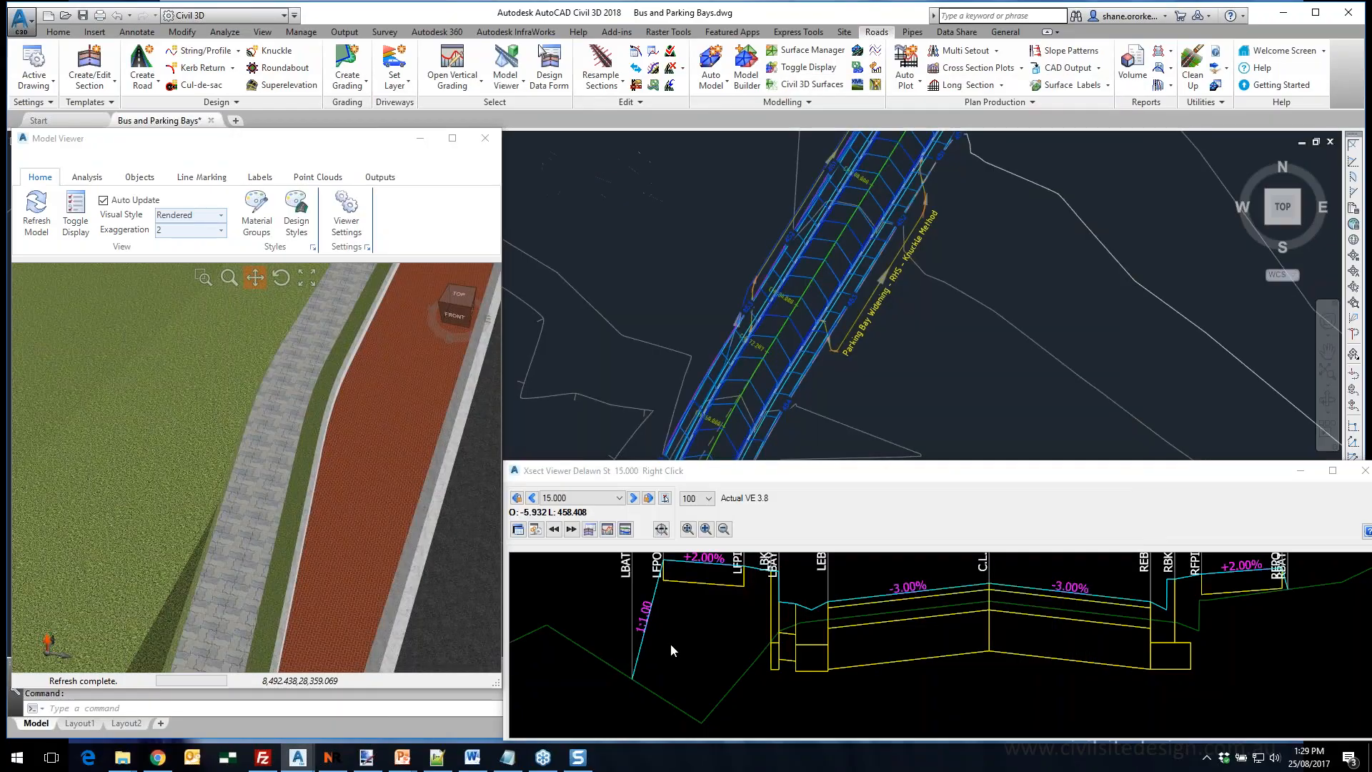
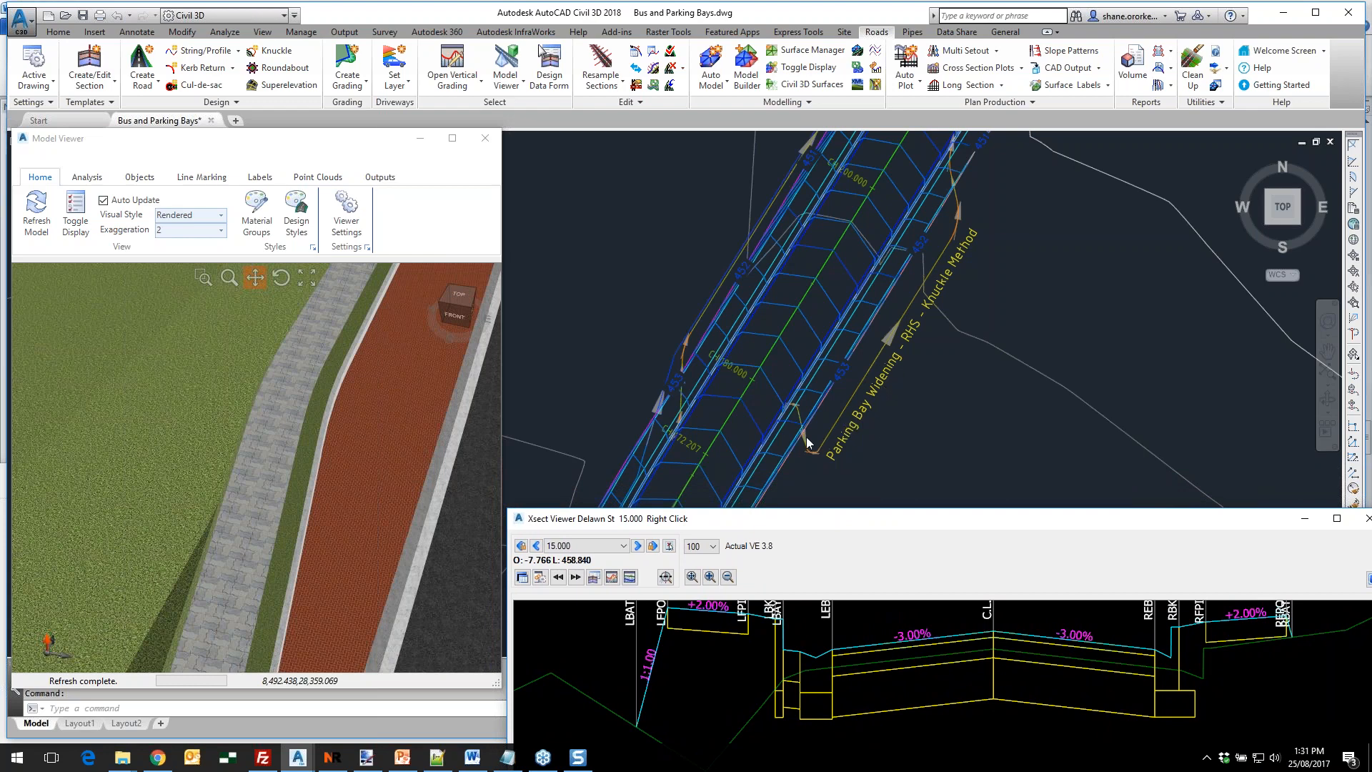
Draw a straight polyline across the road centreline and the start taper of the right-hand parking bay alignment
click(788, 408)
middle_drag(787, 409, 787, 409)
scroll(787, 409, up, 2)
text(pl)
key(Return)
click(726, 336)
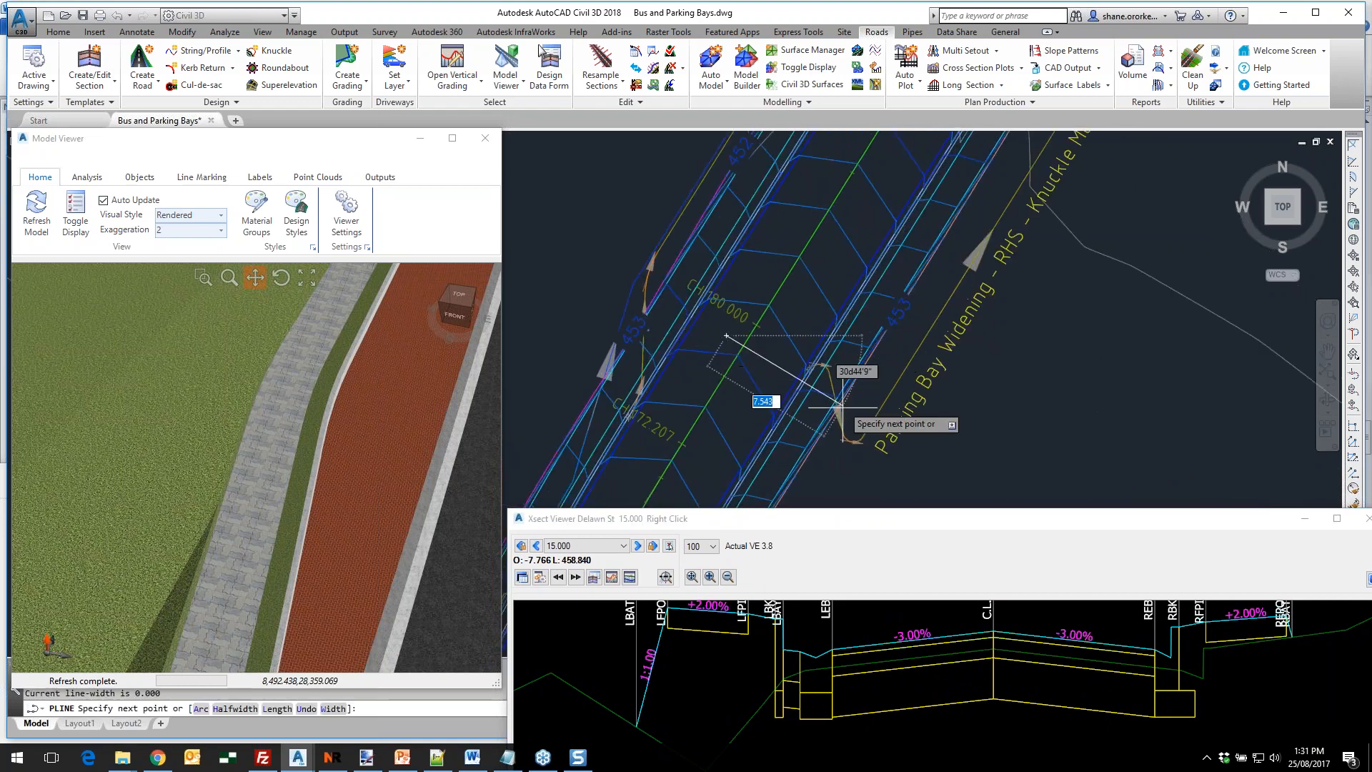
click(947, 473)
key(Escape)
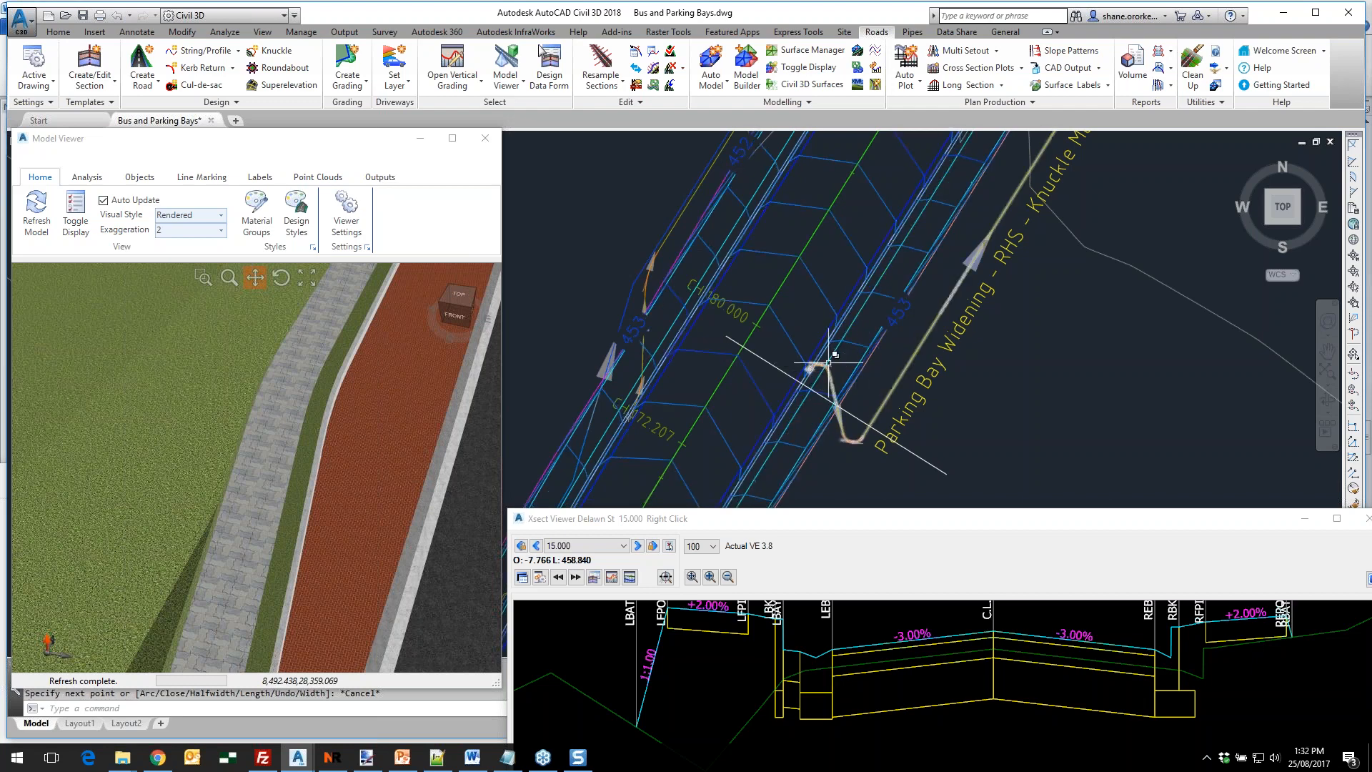
Erase the straight polyline crossing the start of the right-hand parking bay
mouse_move(885, 398)
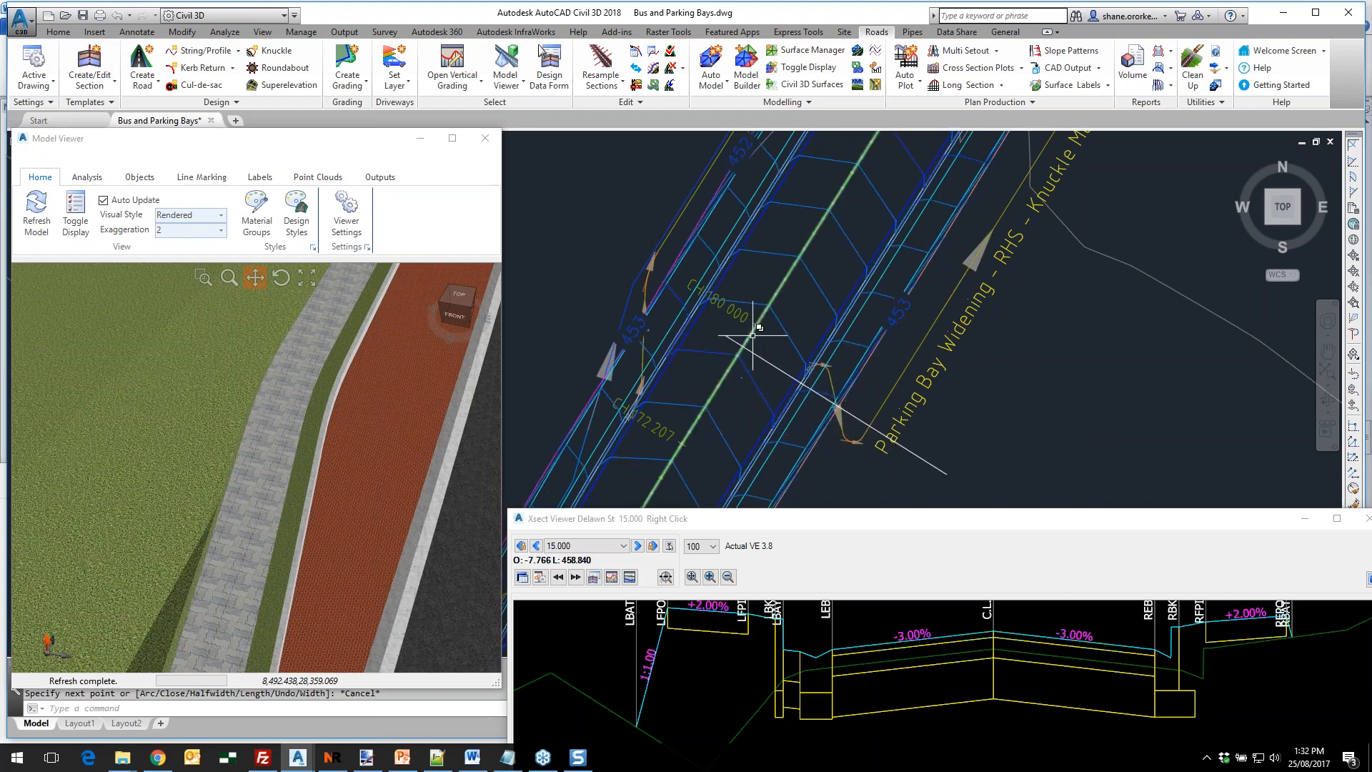
key(Escape)
click(777, 366)
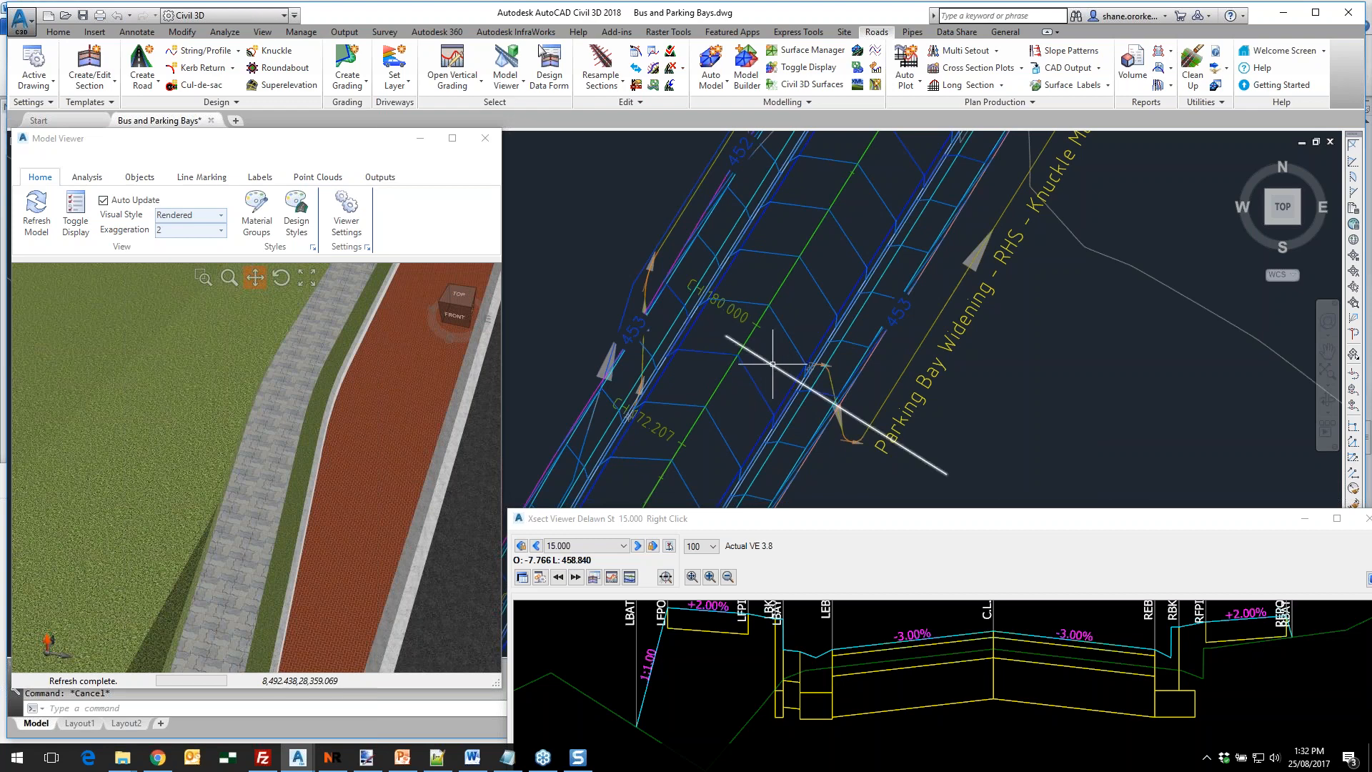
key(Delete)
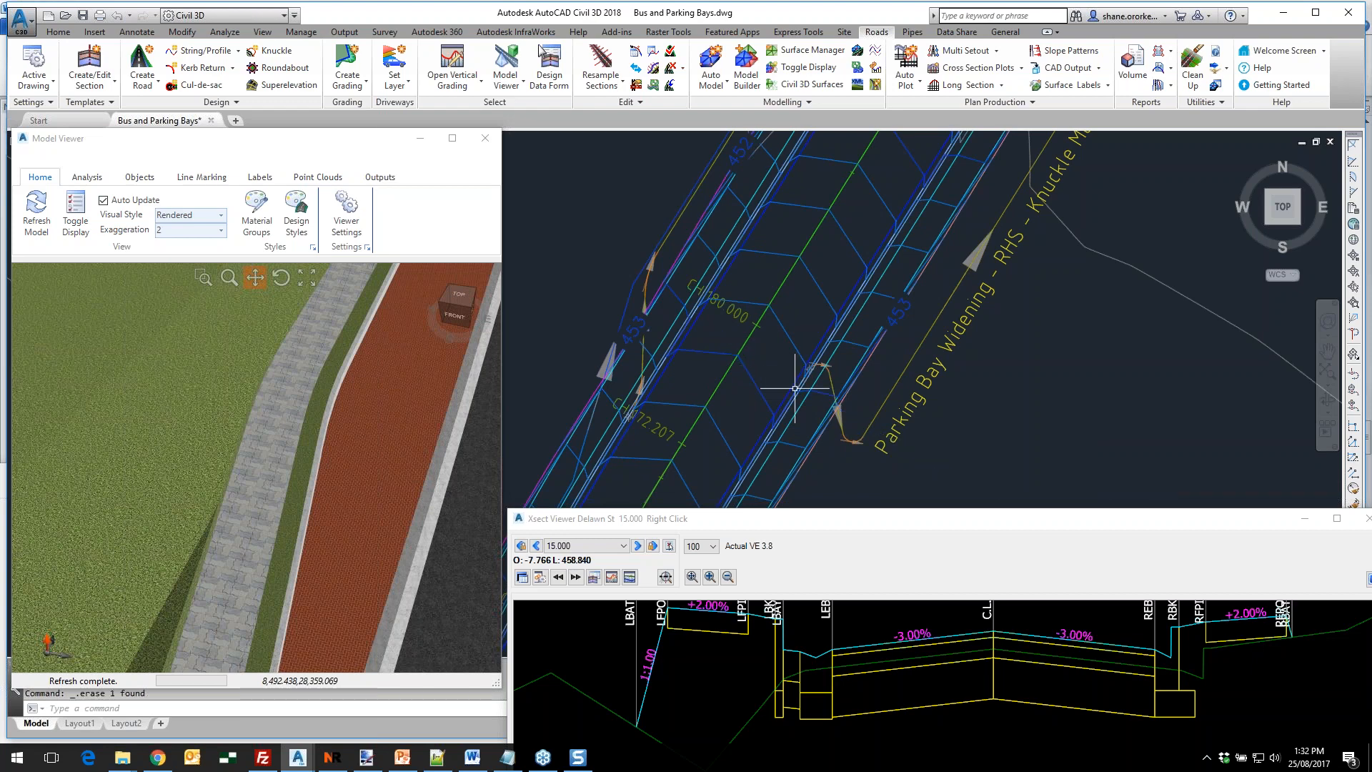
Examine up close where the start of the Parking Bay Widening - RHS - Knuckle Method alignment meets the kerb strings, and select it
scroll(786, 375, down, 3)
middle_drag(756, 341, 884, 357)
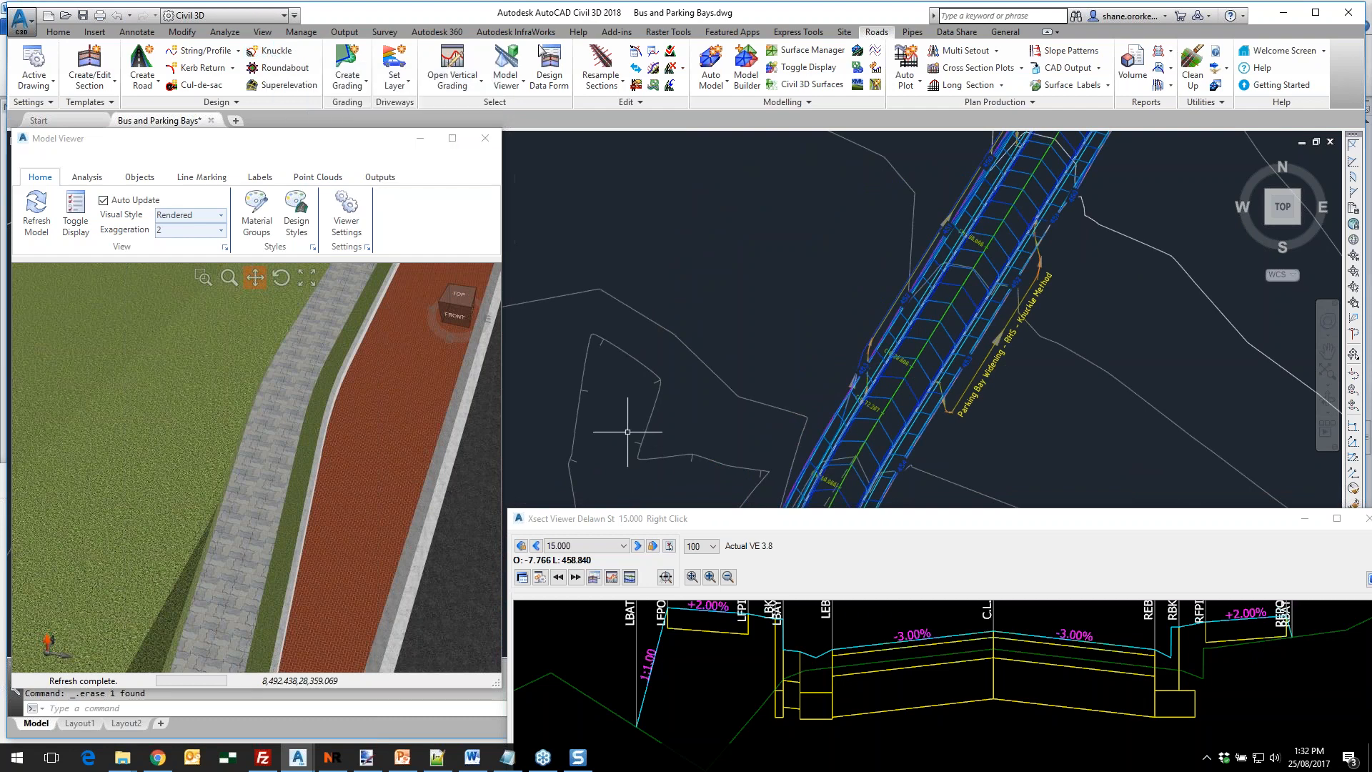
scroll(920, 390, up, 5)
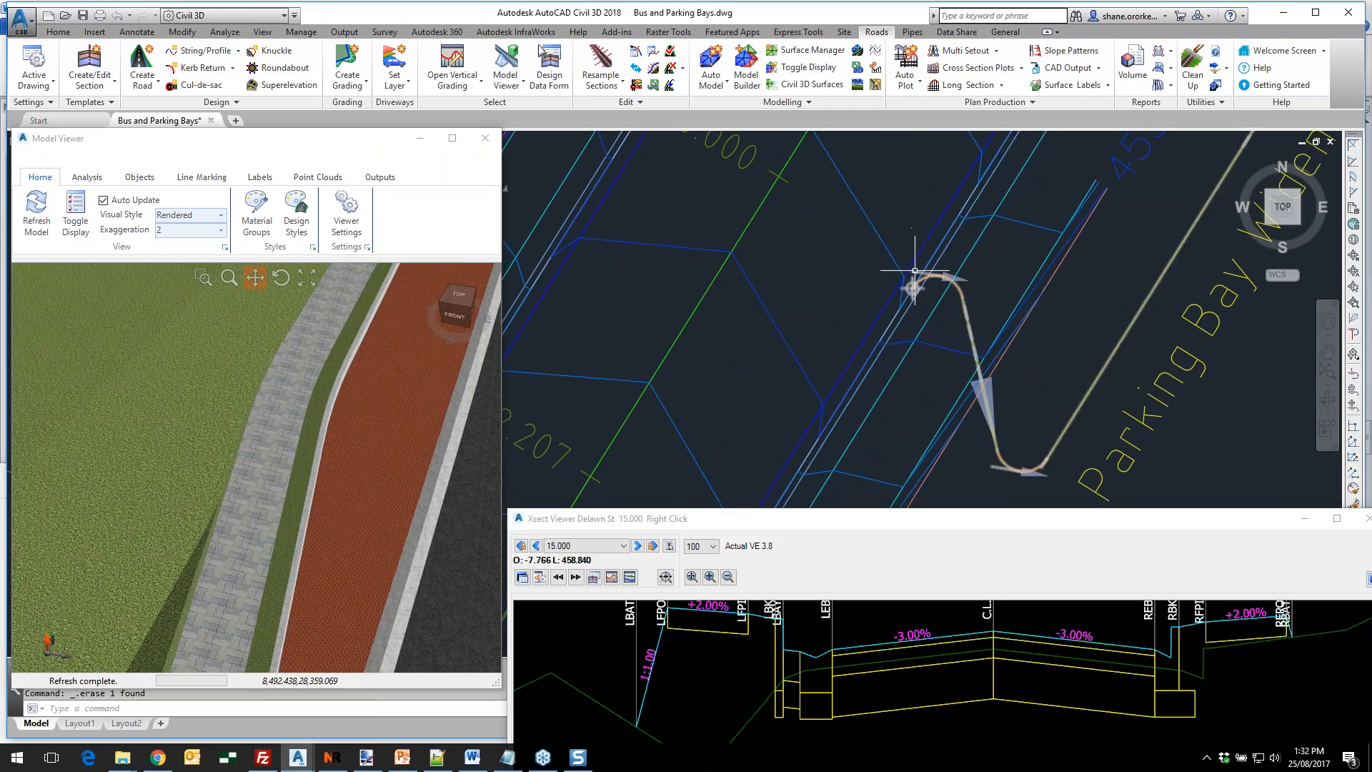
mouse_move(915, 271)
scroll(915, 271, up, 3)
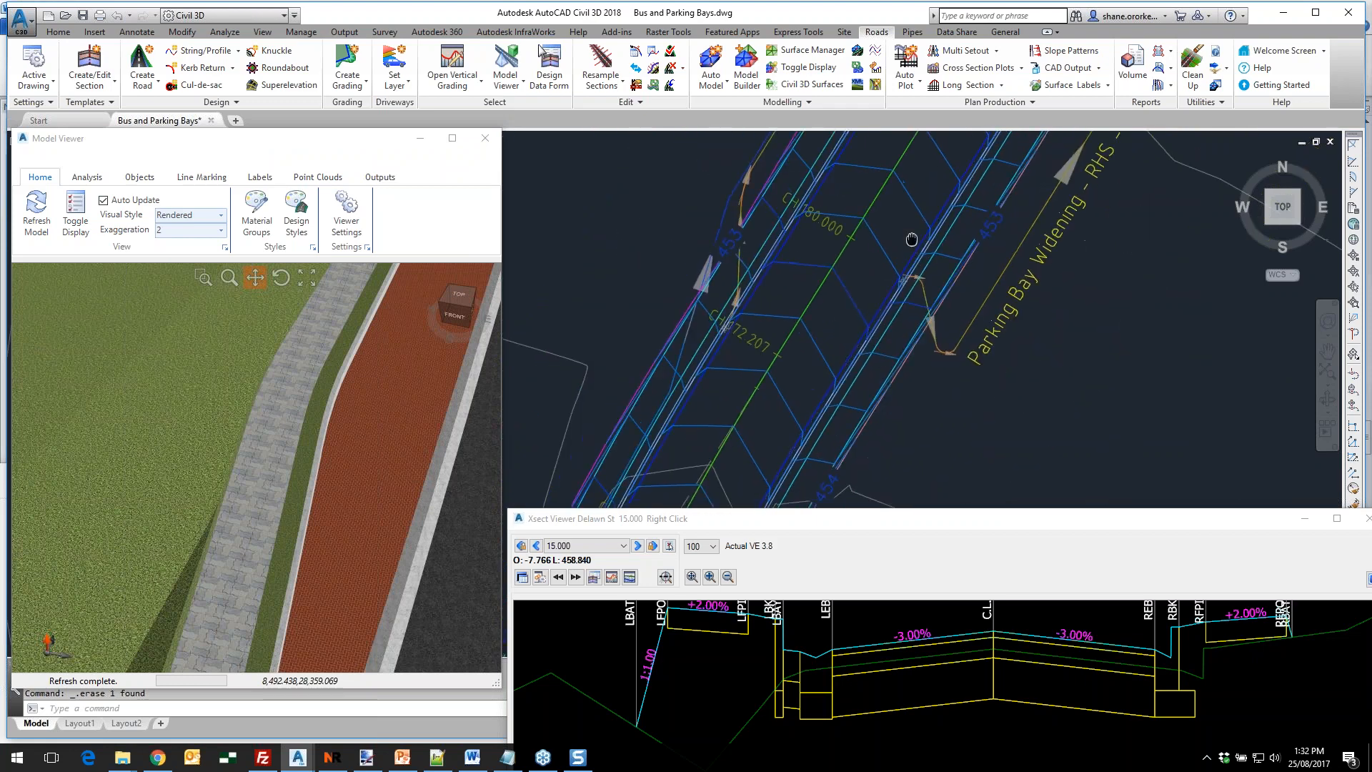
scroll(900, 373, up, 2)
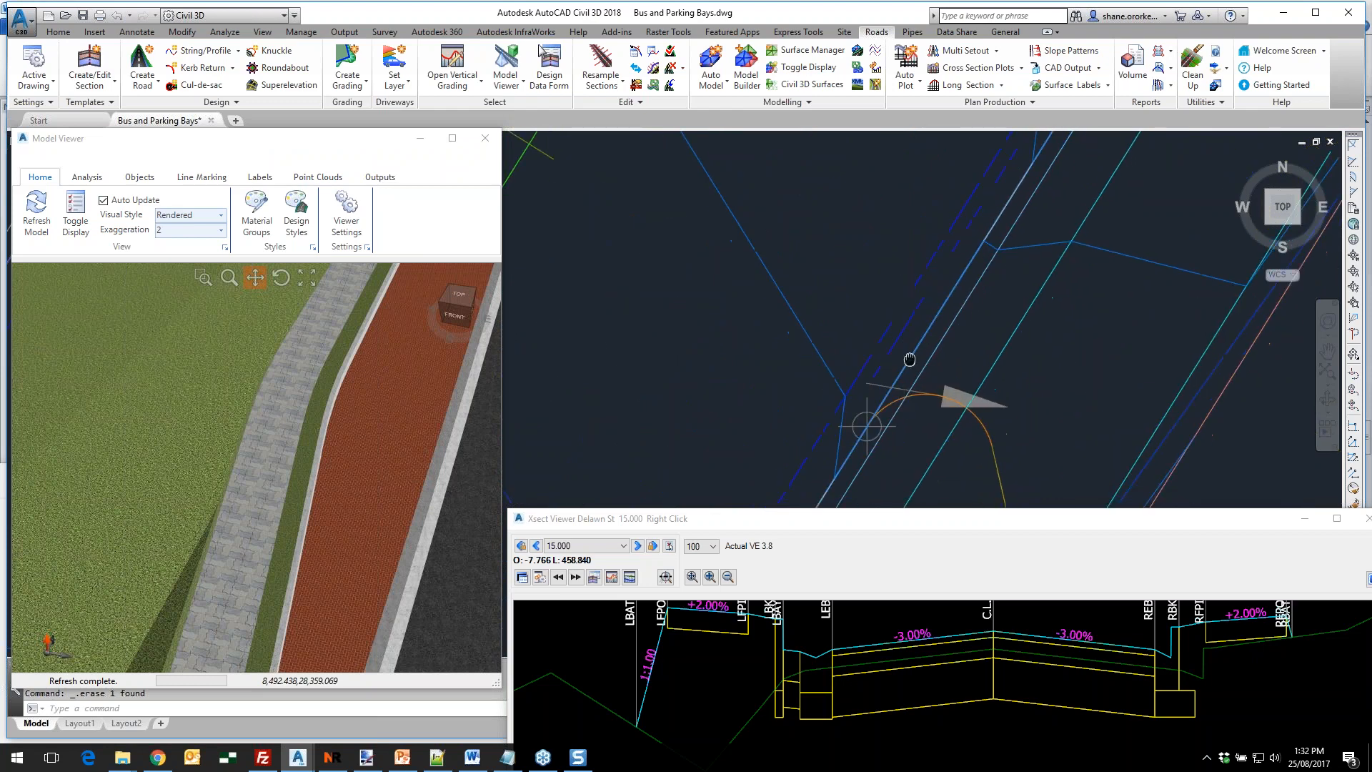
click(900, 372)
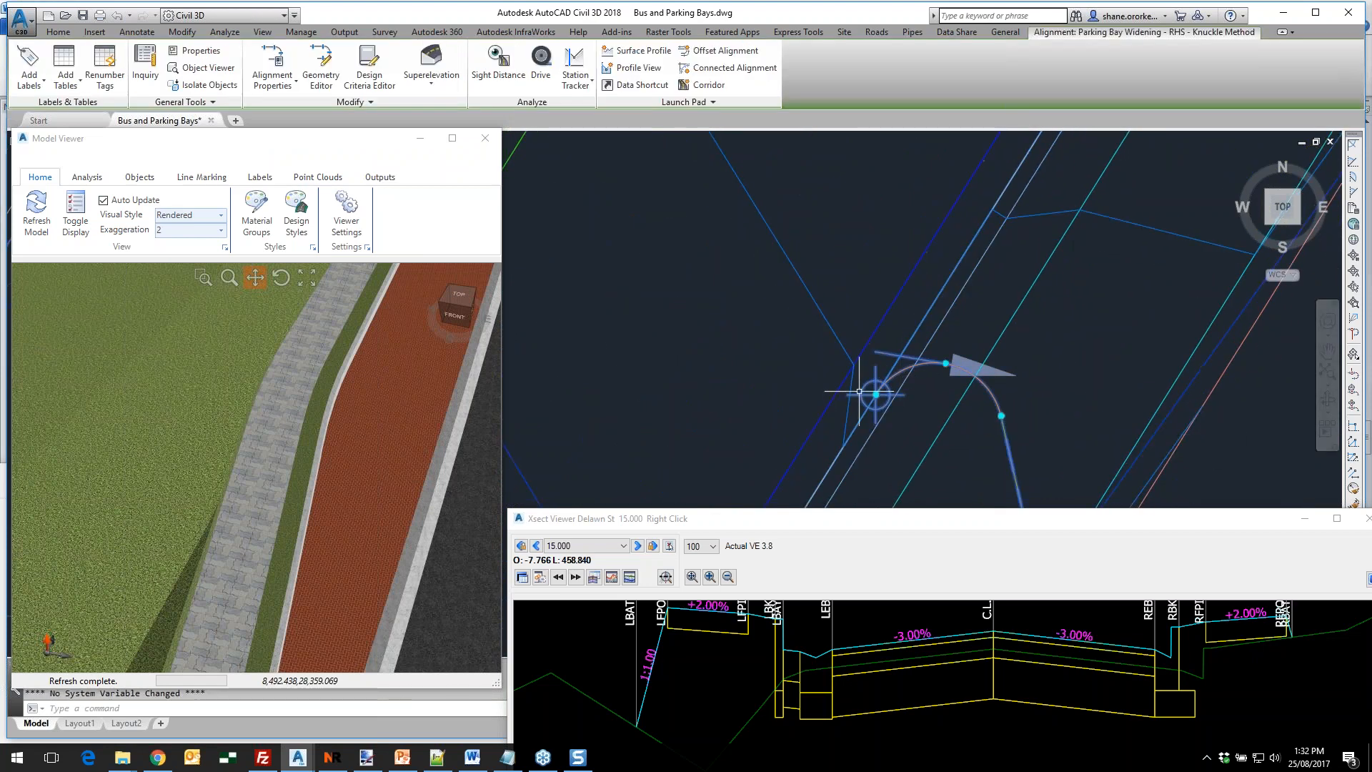
Examine the far end of the selected parking bay alignment, deselect it, and clear the Xsect Viewer off the plan
scroll(873, 348, down, 3)
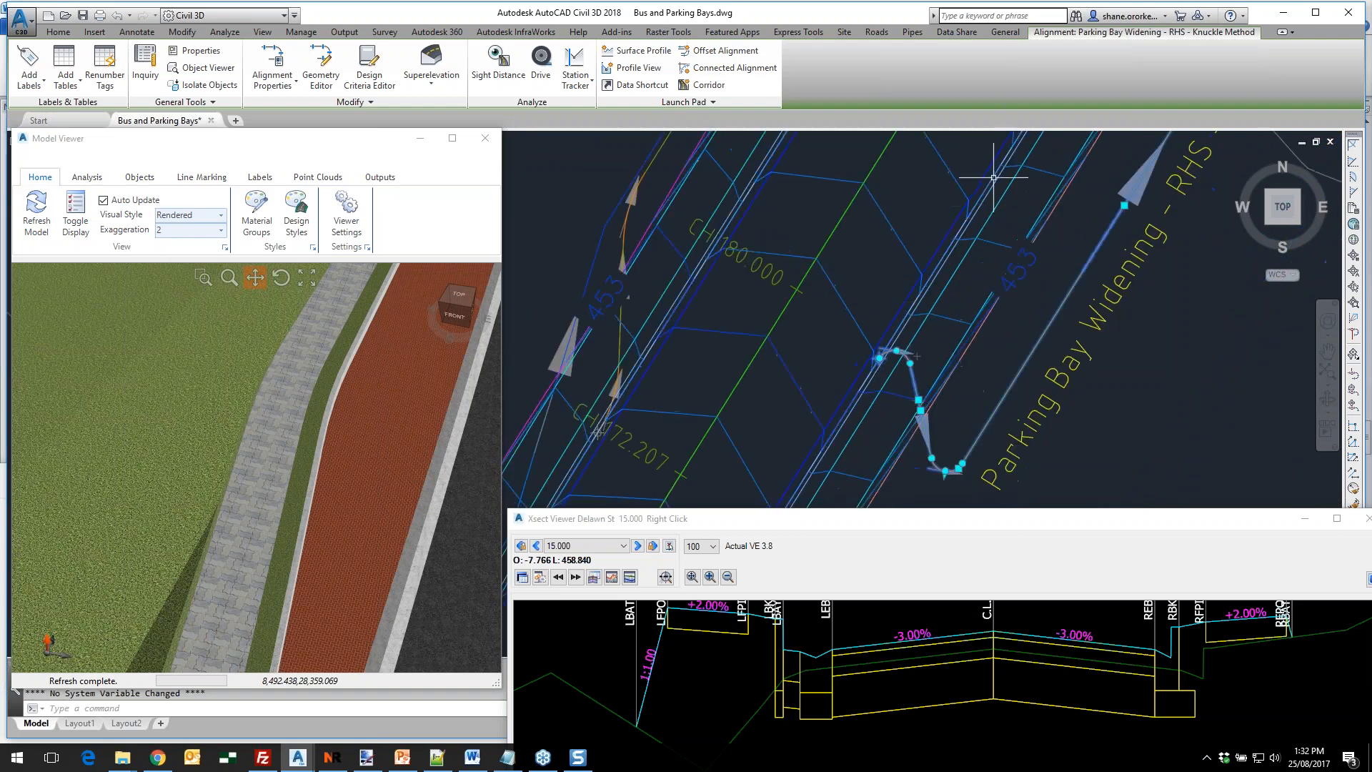
scroll(883, 371, up, 2)
scroll(959, 245, up, 5)
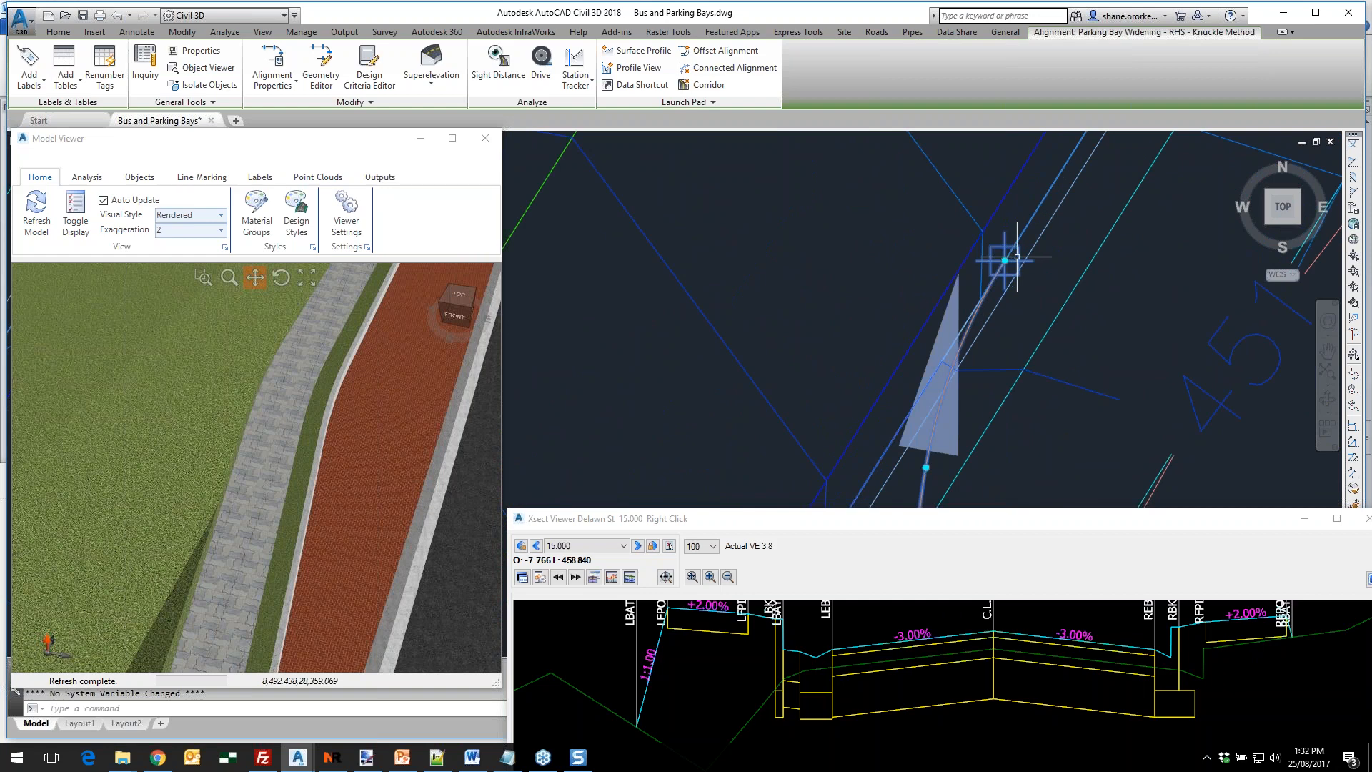
scroll(1001, 265, down, 3)
scroll(982, 287, down, 2)
middle_drag(942, 364, 1009, 222)
middle_drag(940, 393, 953, 338)
scroll(953, 337, down, 2)
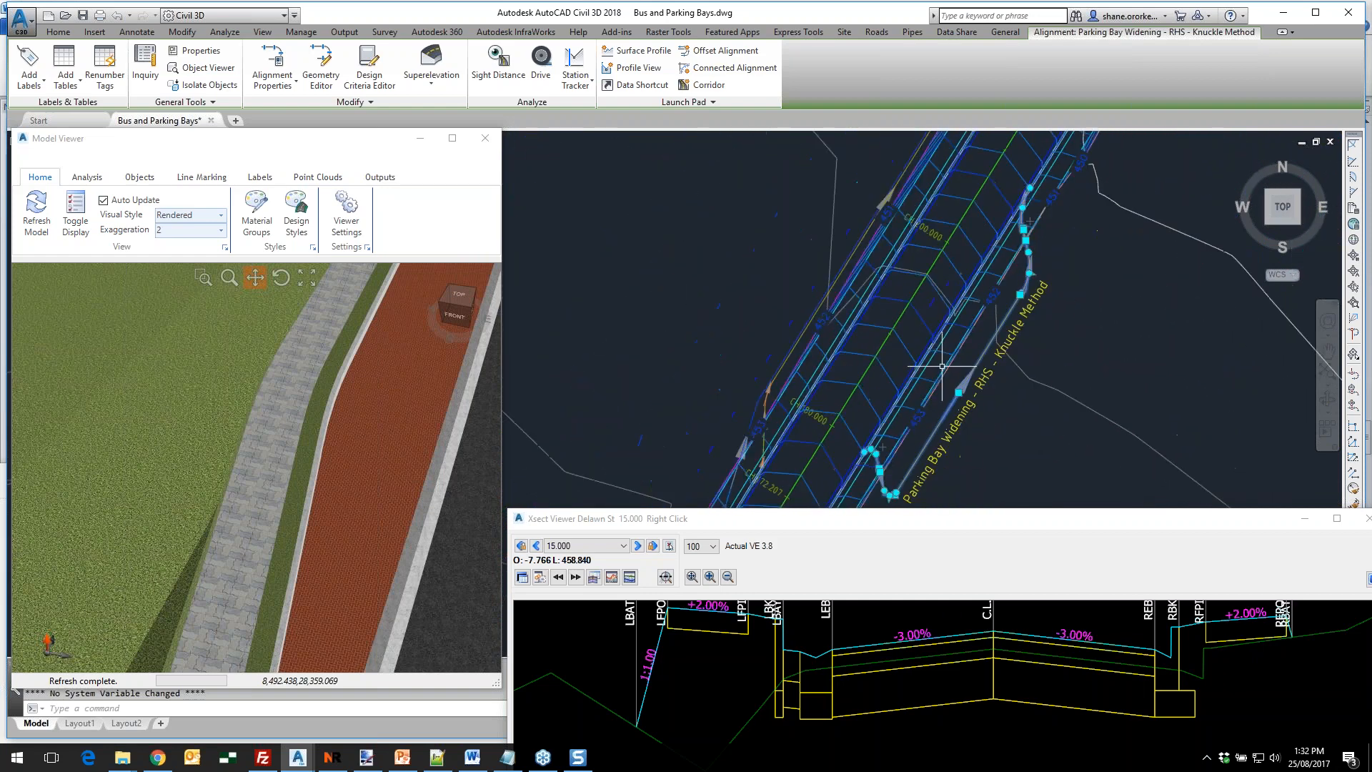
key(Escape)
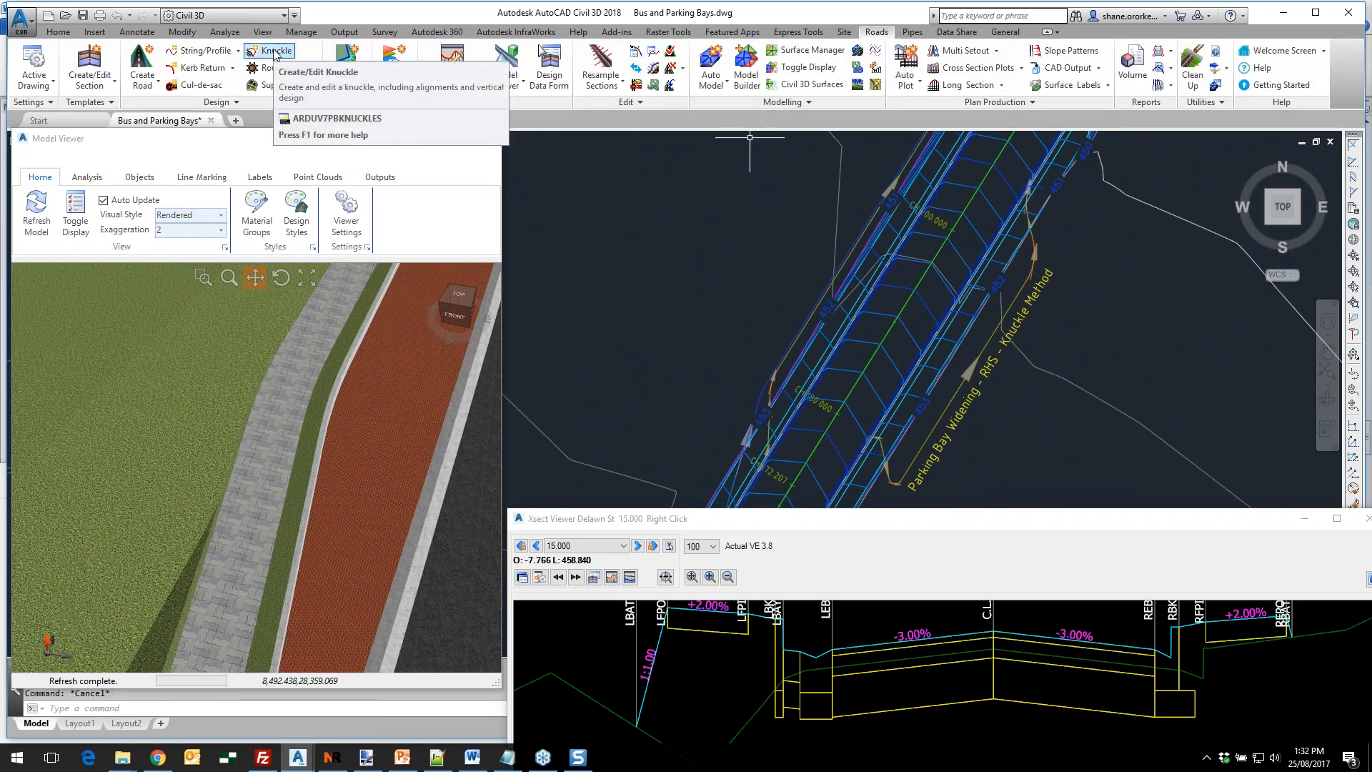
drag(724, 524, 1371, 486)
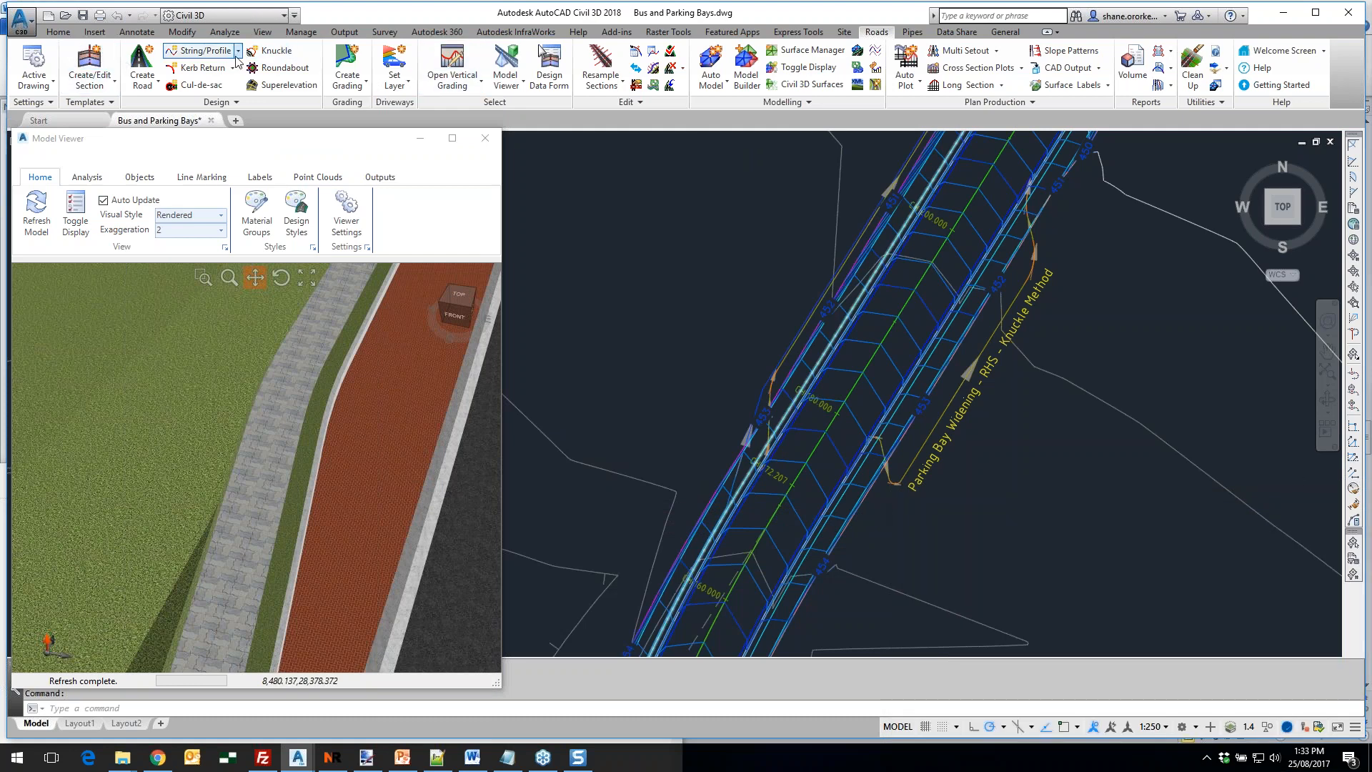
Start a new knuckle named "Widening RHS Knuckle" with Delawn St as the adjacent road, matched to code INV
click(272, 51)
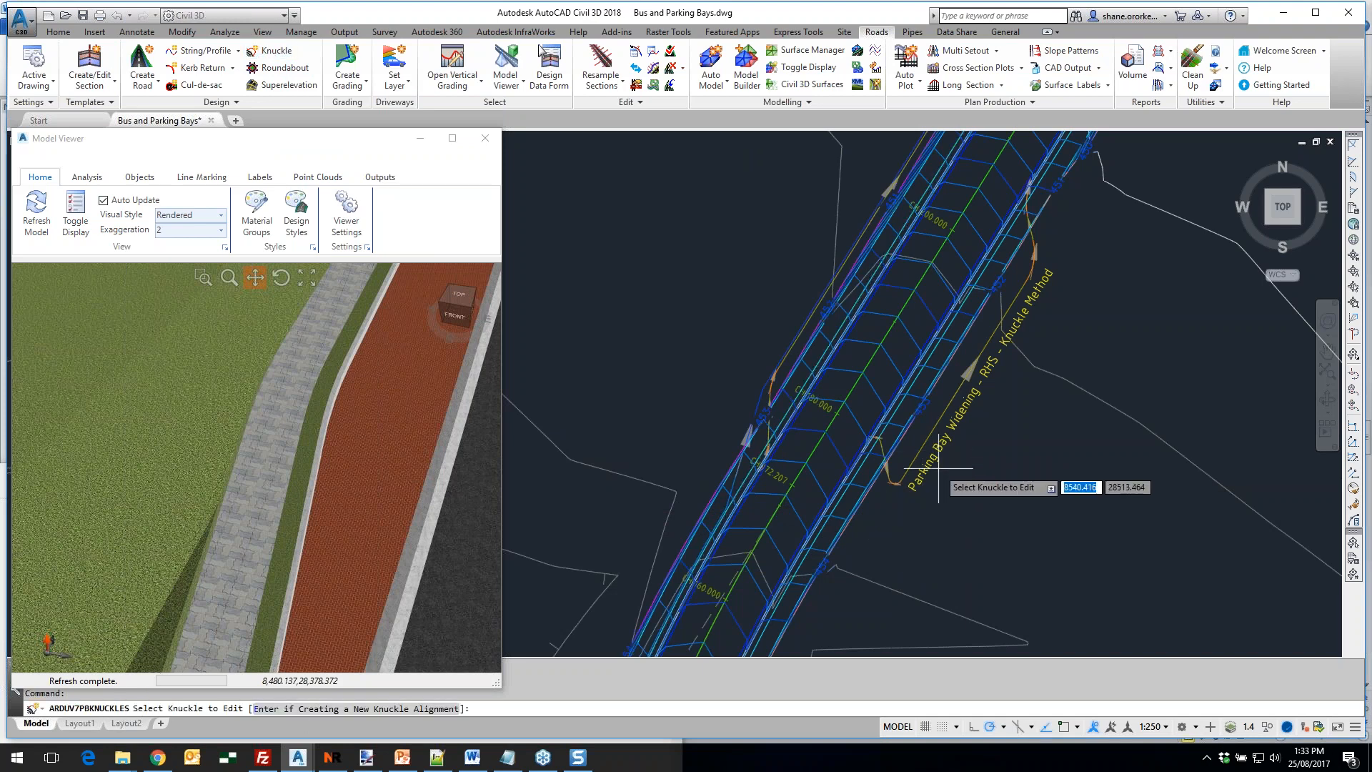
key(Return)
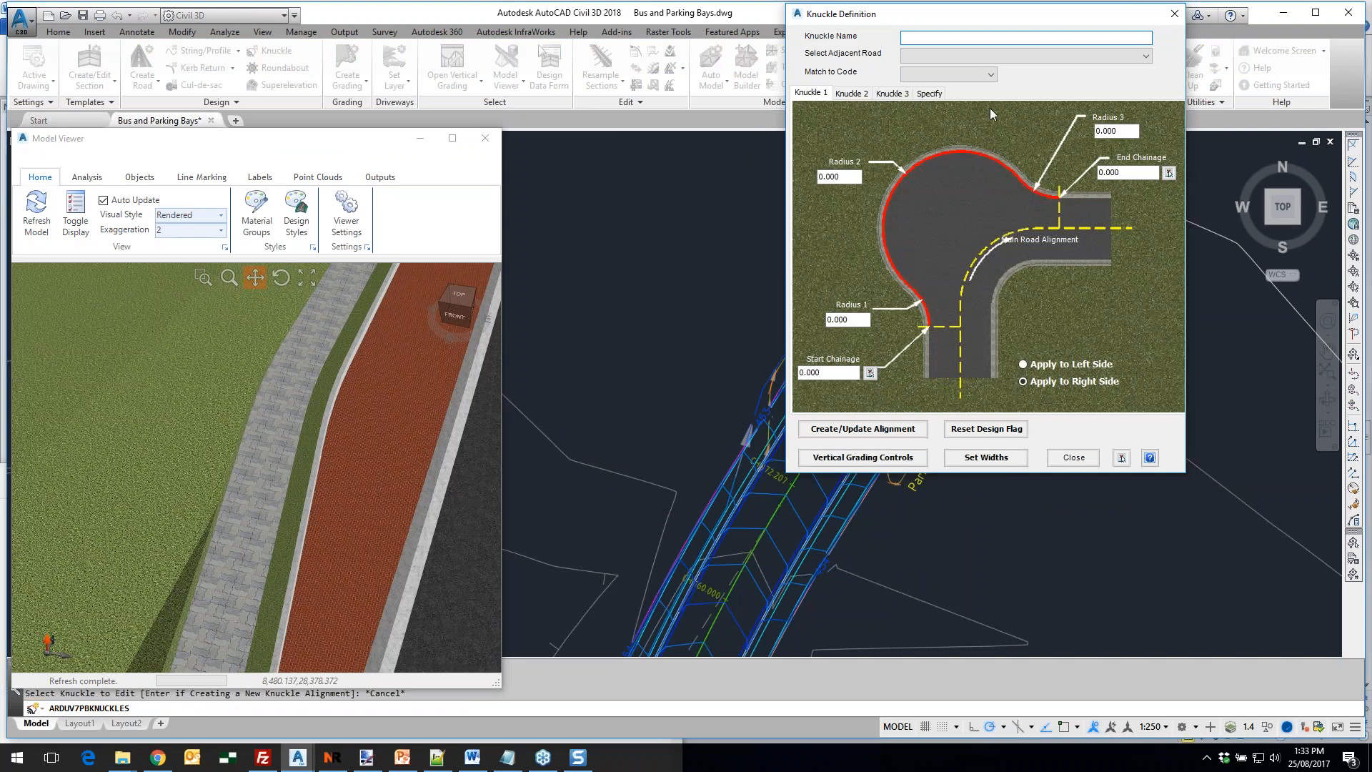
text(Widening RHS Knuckle)
click(1023, 56)
click(932, 70)
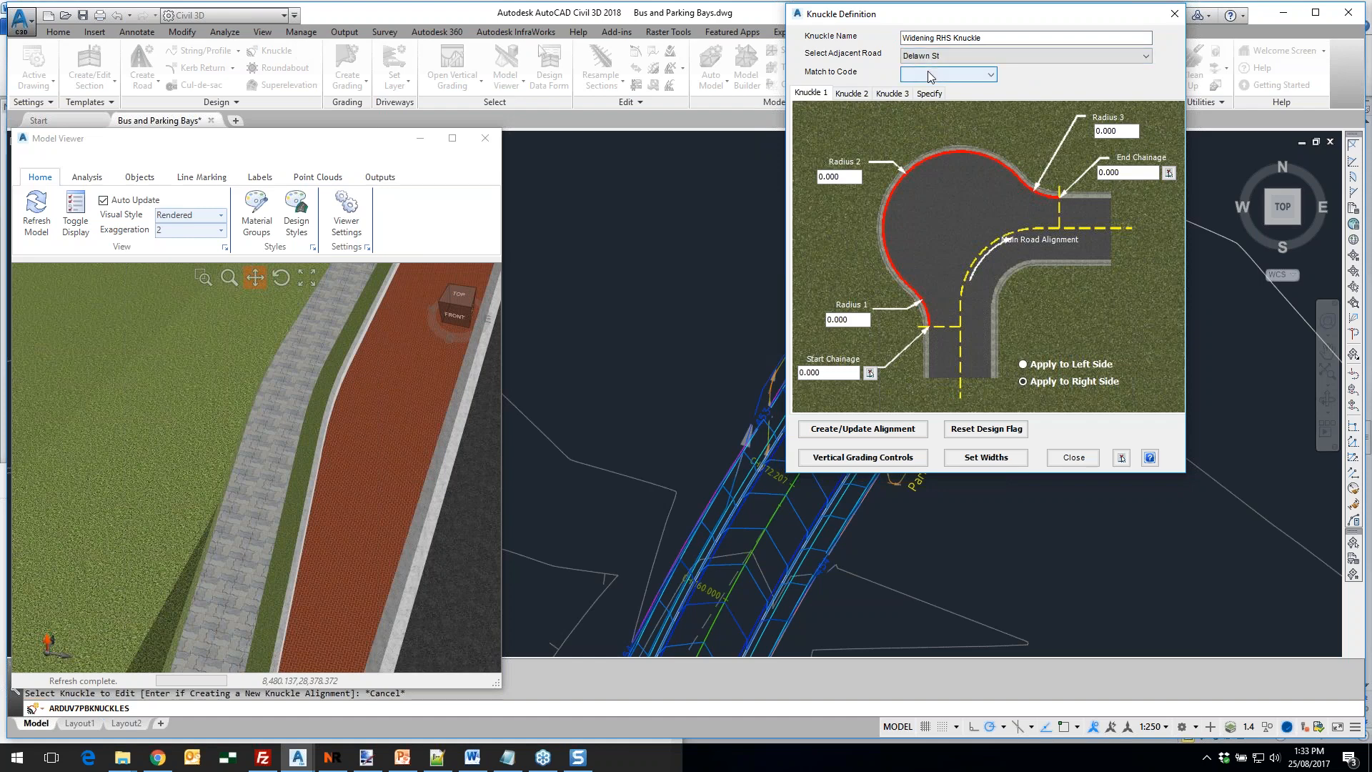
click(972, 76)
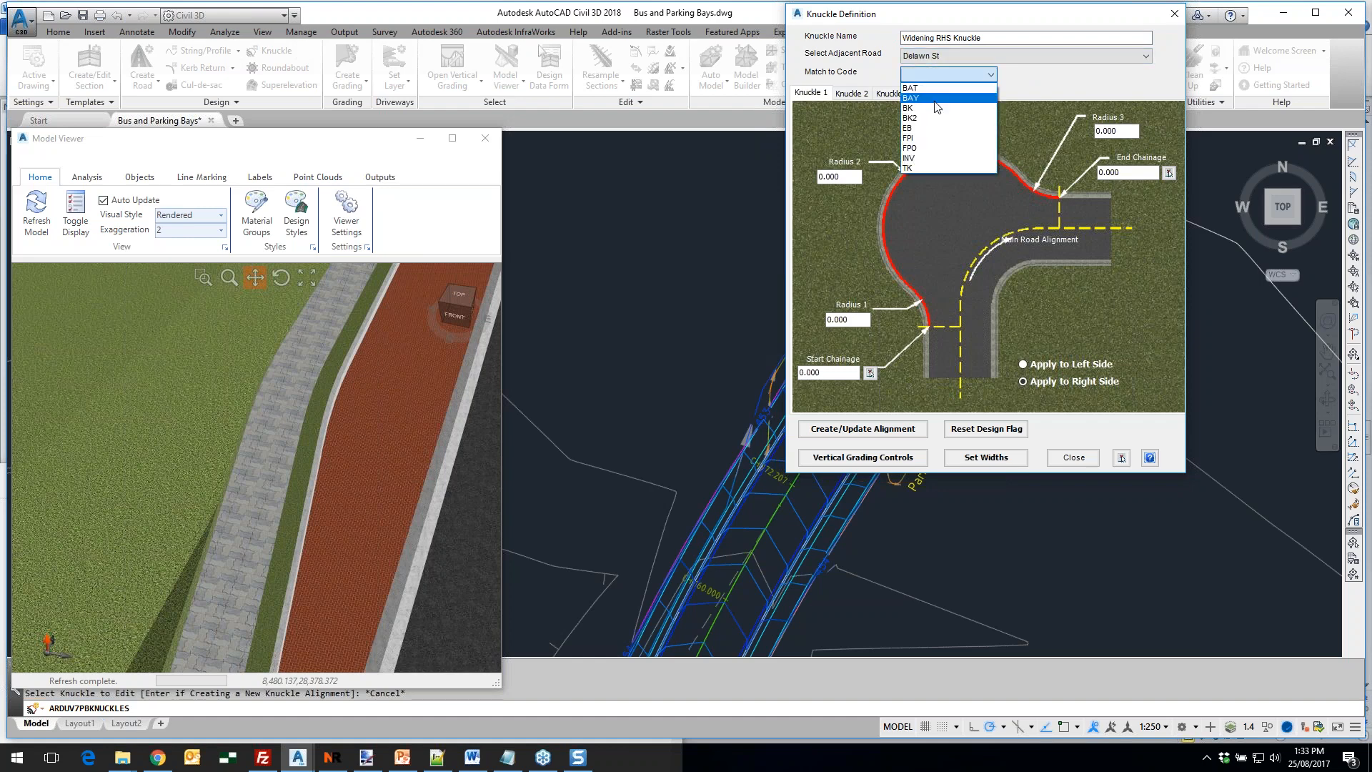
click(919, 158)
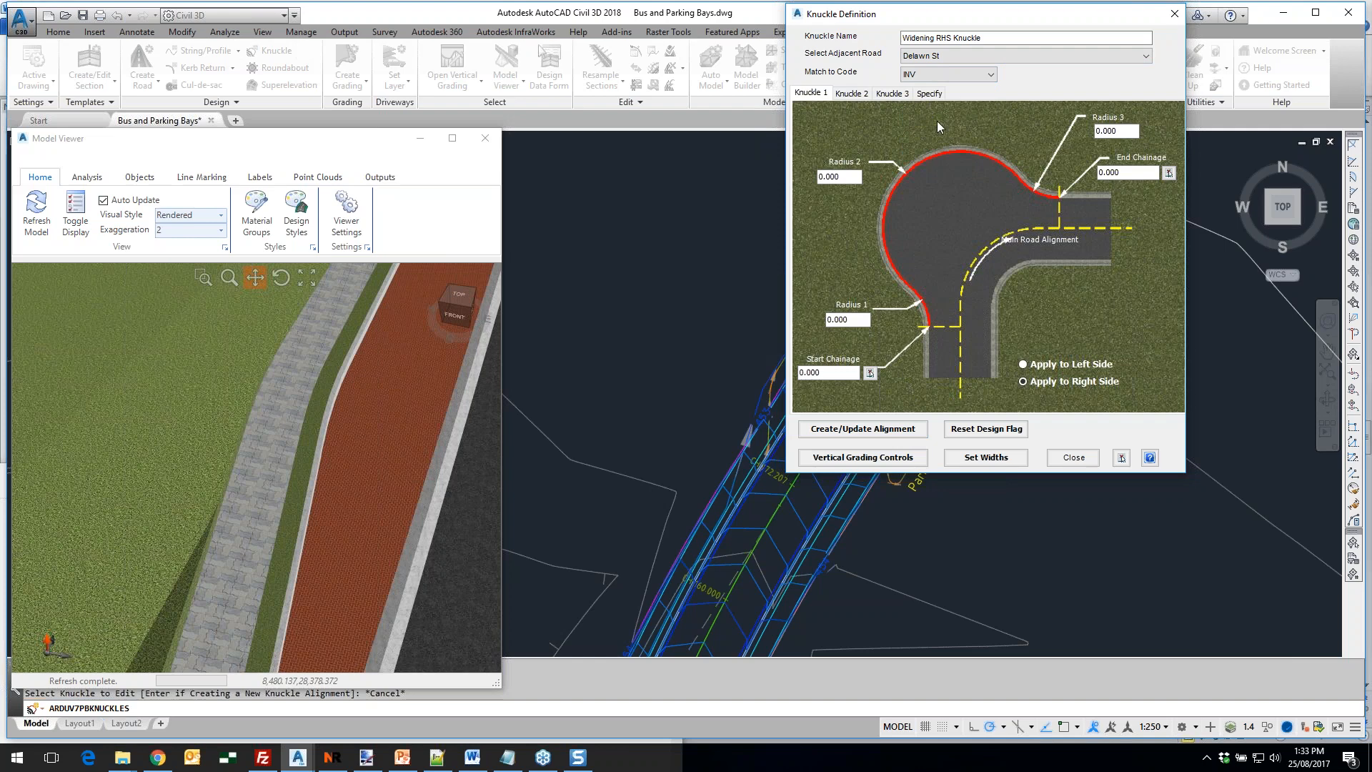
Specify the existing Parking Bay Widening - RHS - Knuckle Method alignment as the knuckle's alignment
click(928, 94)
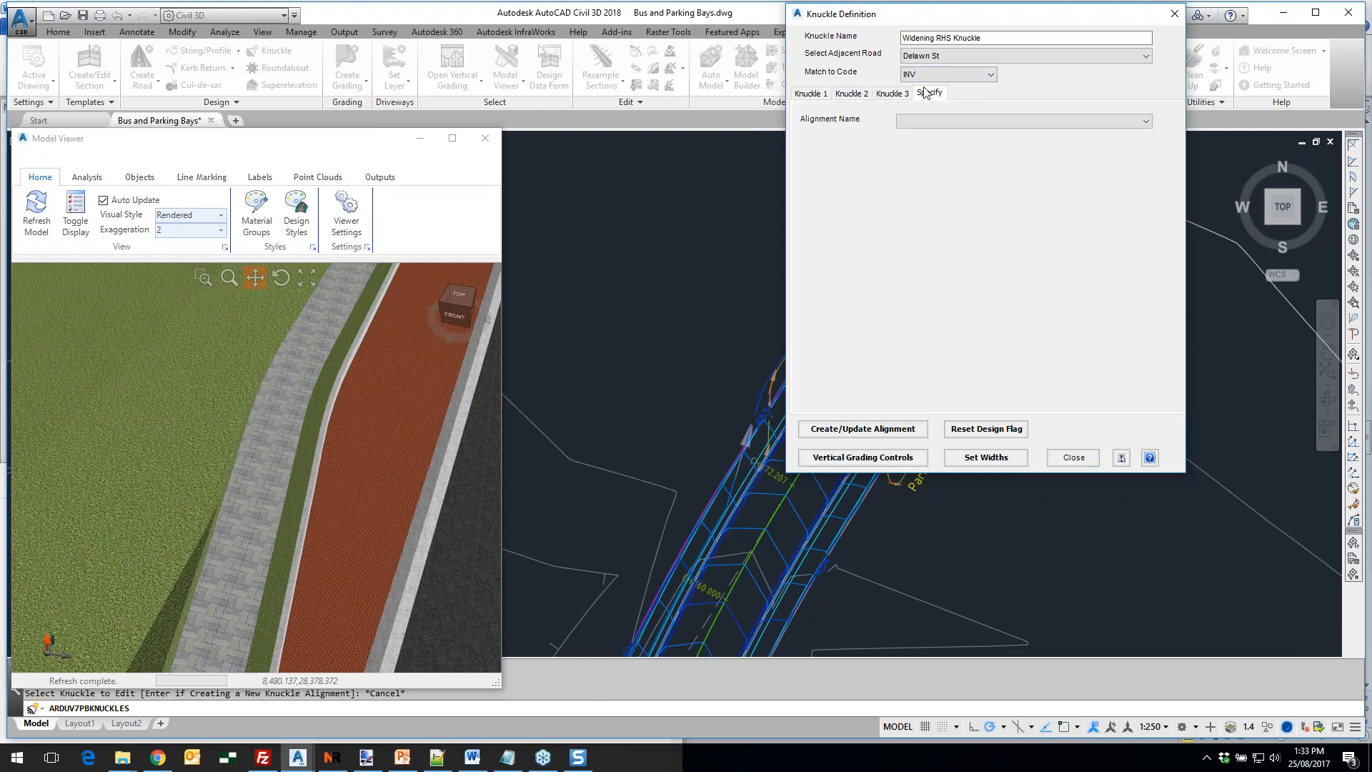
click(1010, 123)
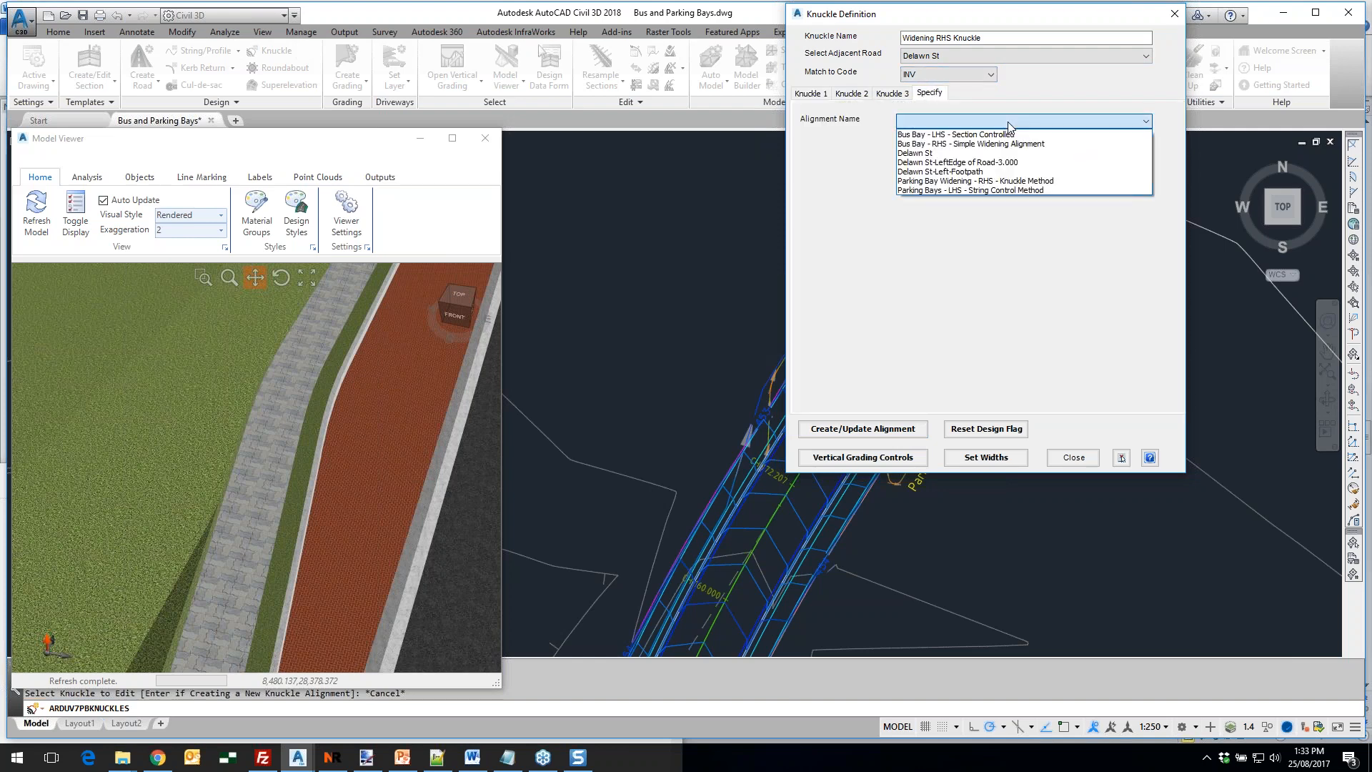
click(972, 185)
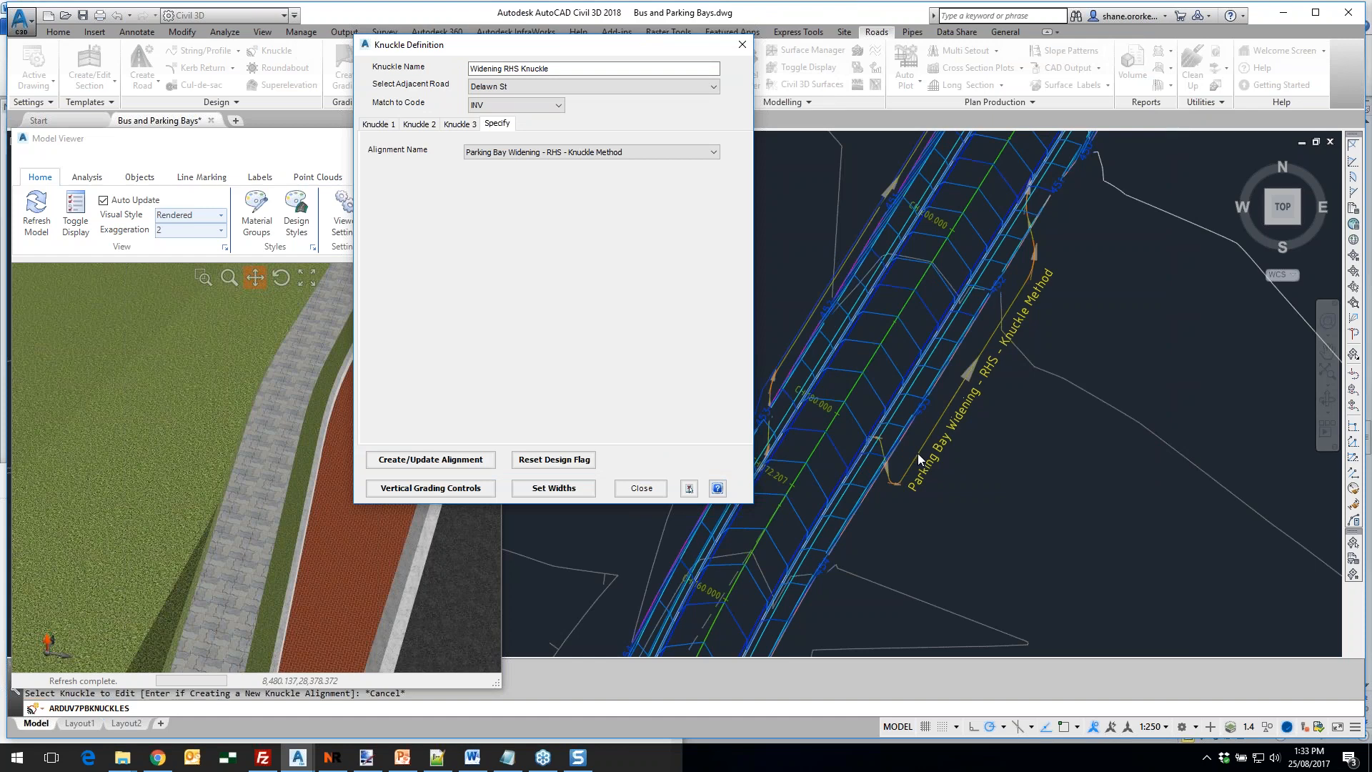
Update the parking bay widening knuckle alignment, and set its vertical grading extensions to 2 at the start and 5 at the end
click(410, 461)
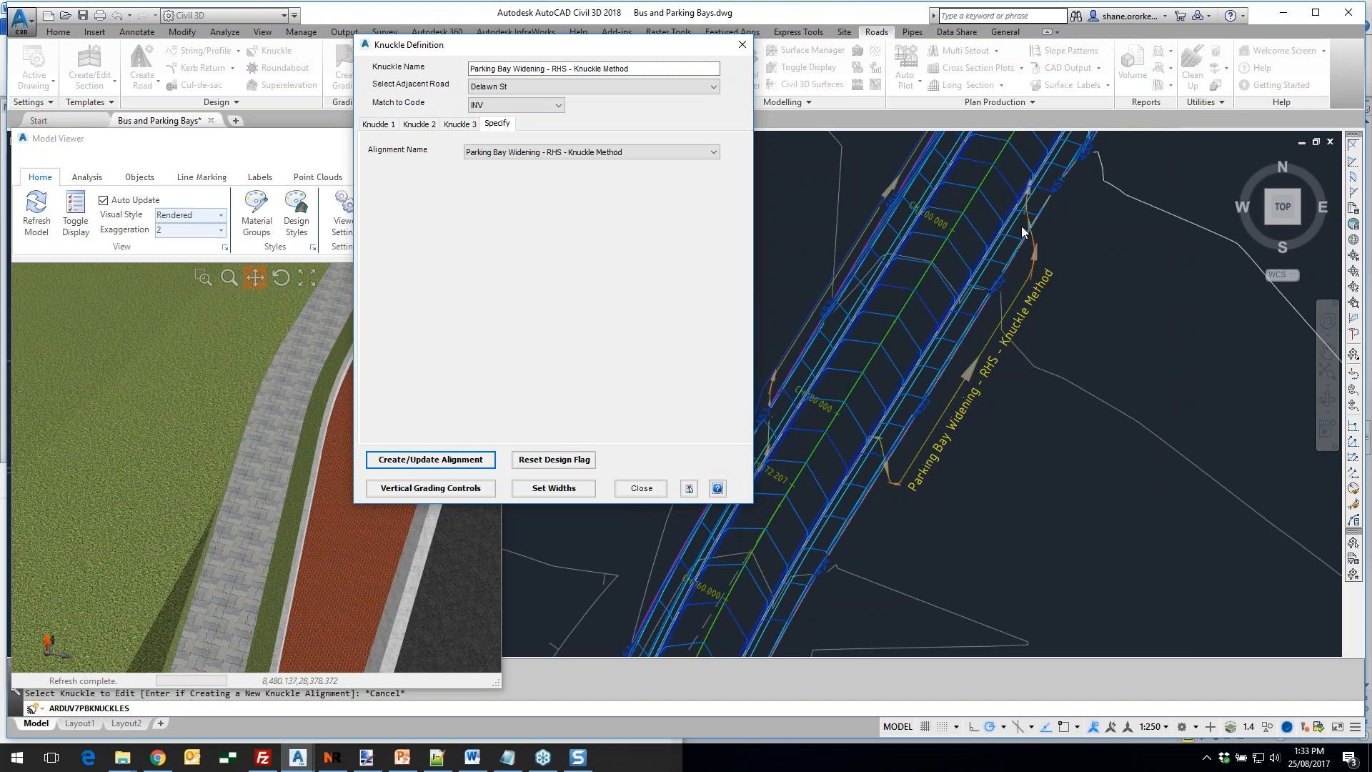
click(448, 490)
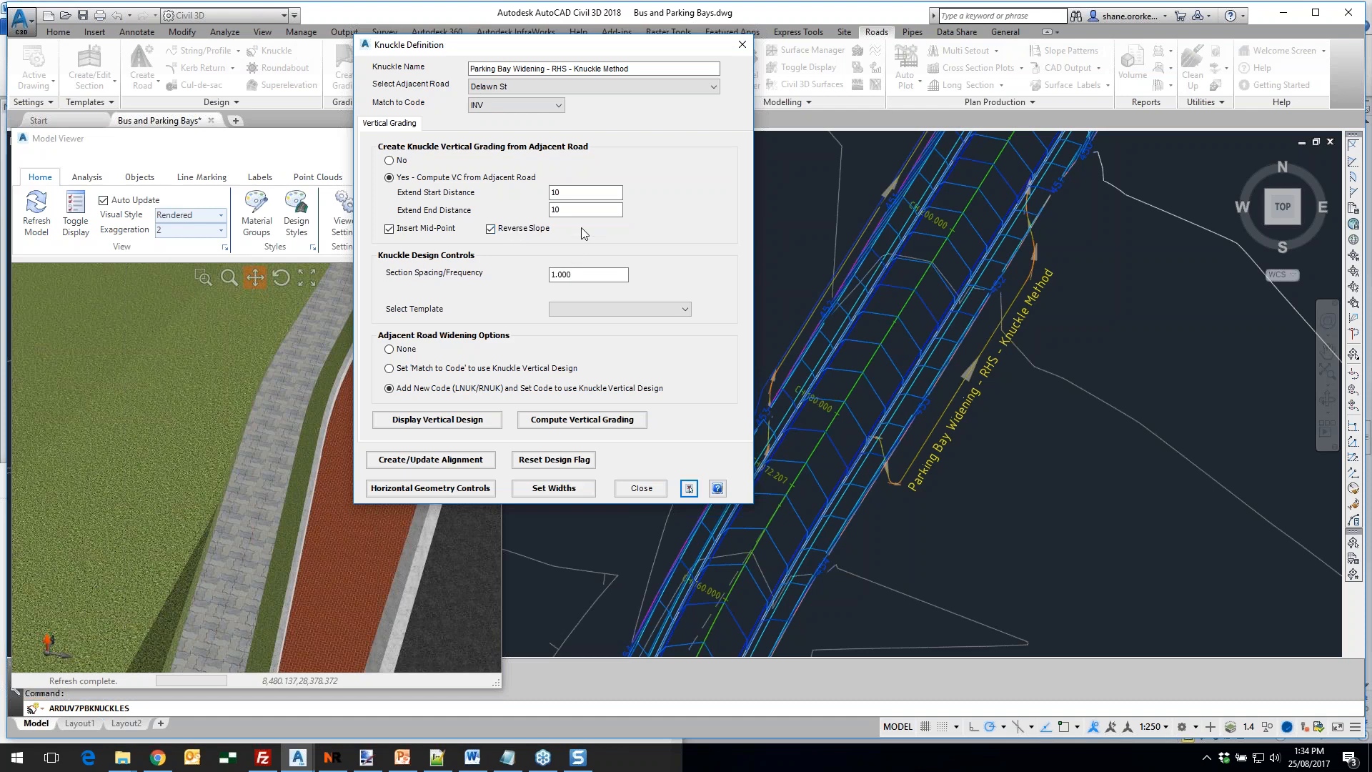
drag(565, 194, 521, 207)
text(2)
key(Tab)
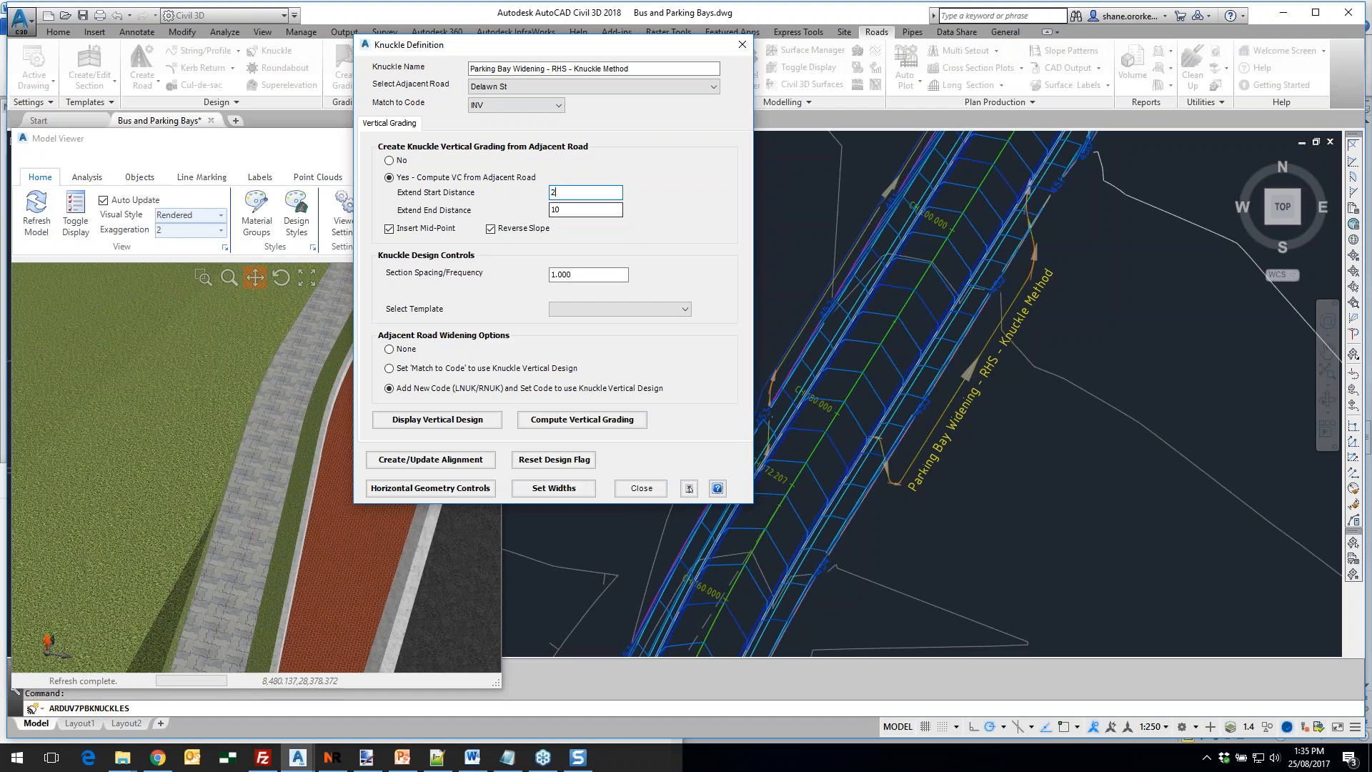
text(5)
Set the knuckle's section spacing to .5 and assign the template "Barrier Kerb and Footpath - RHS"
click(590, 279)
double_click(591, 280)
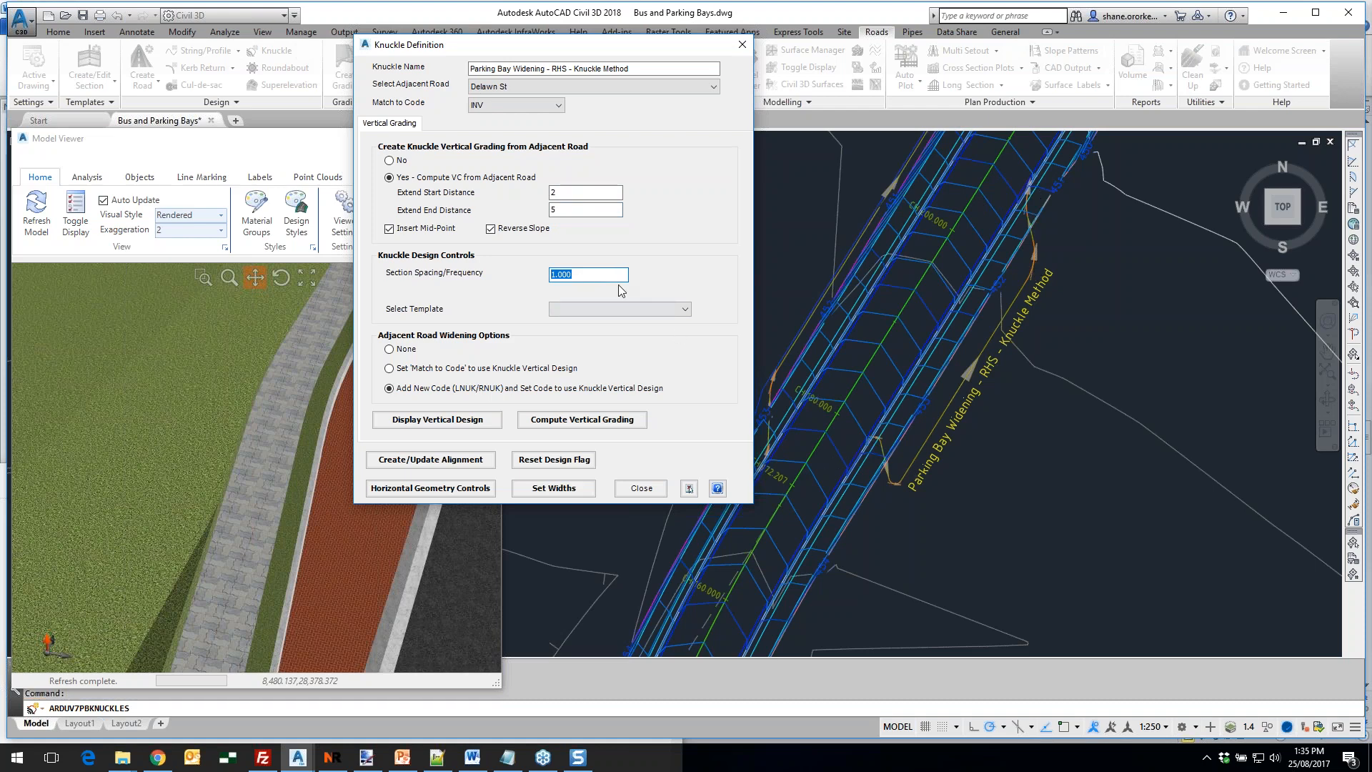
text(.5)
click(616, 310)
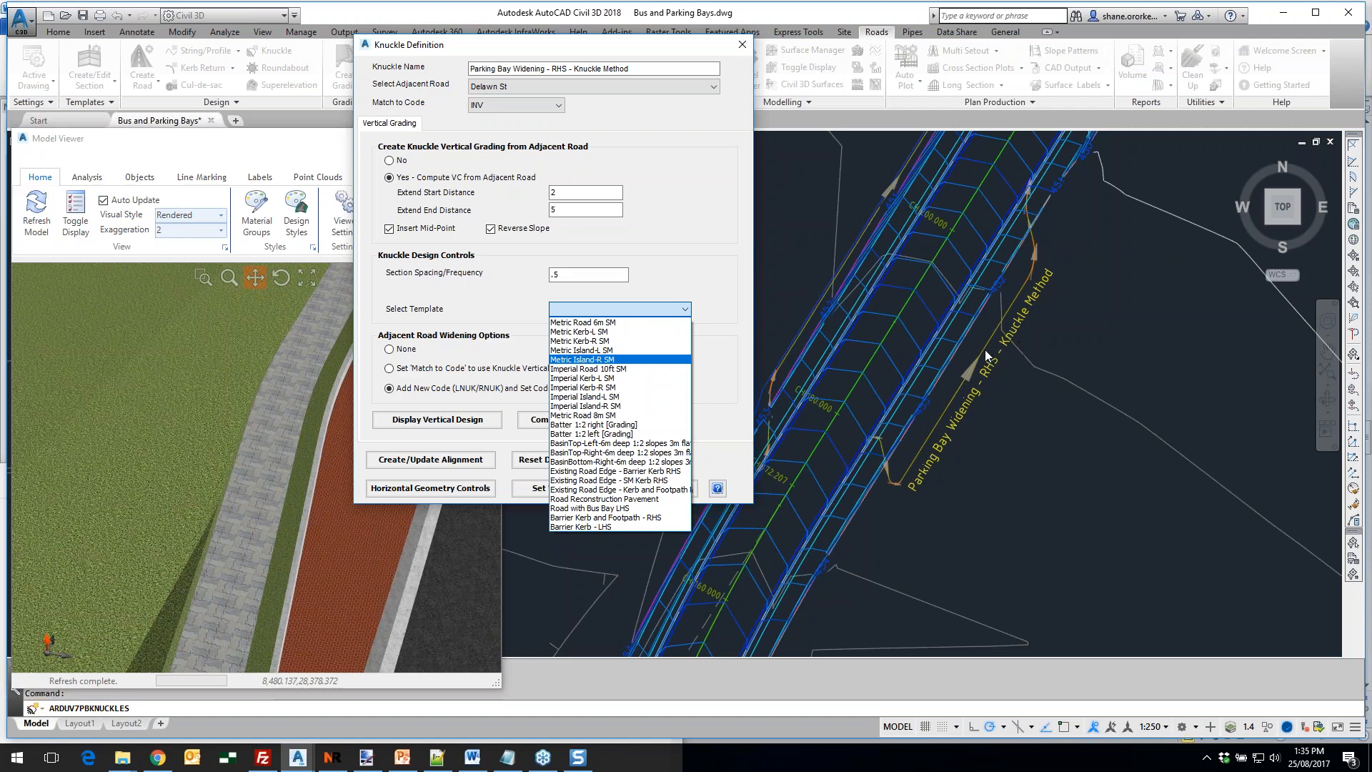
click(606, 519)
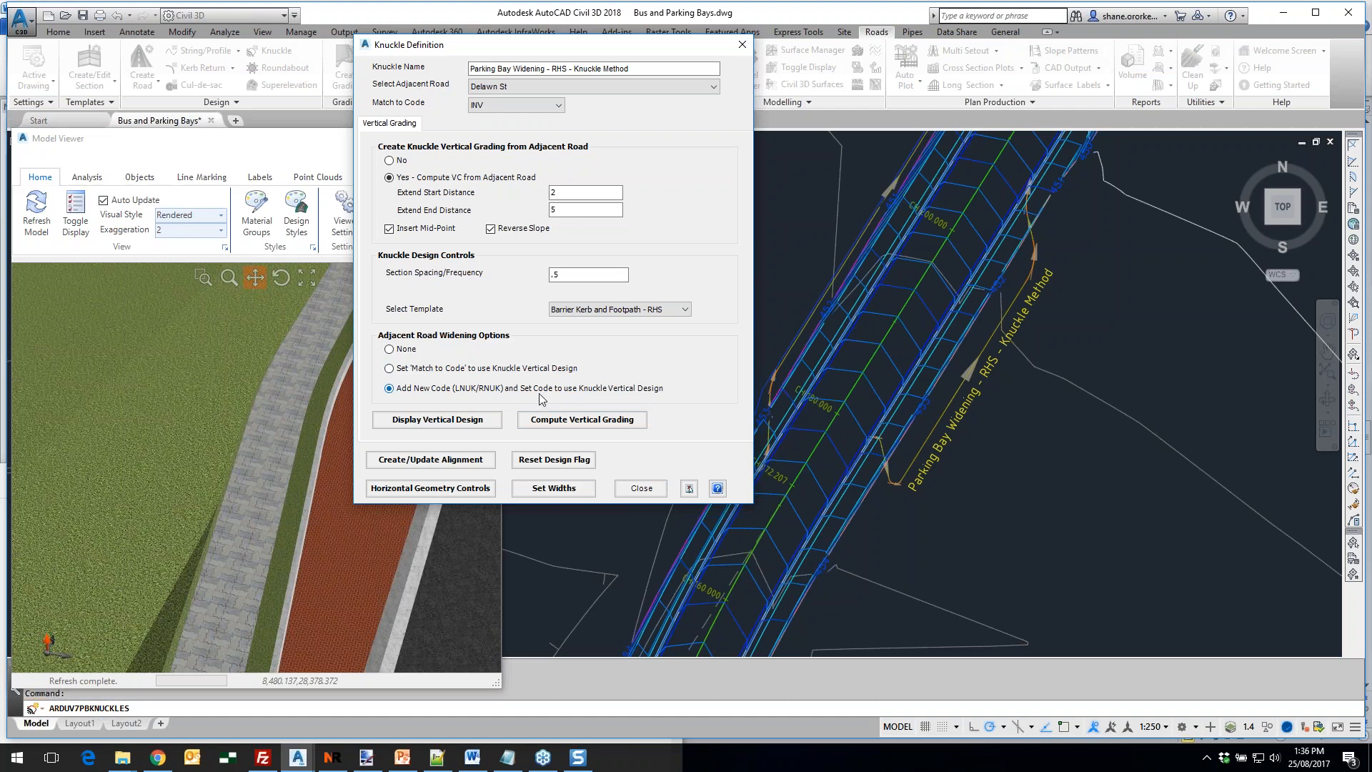
Compute the knuckle's vertical grading and close the knuckle definition
click(586, 422)
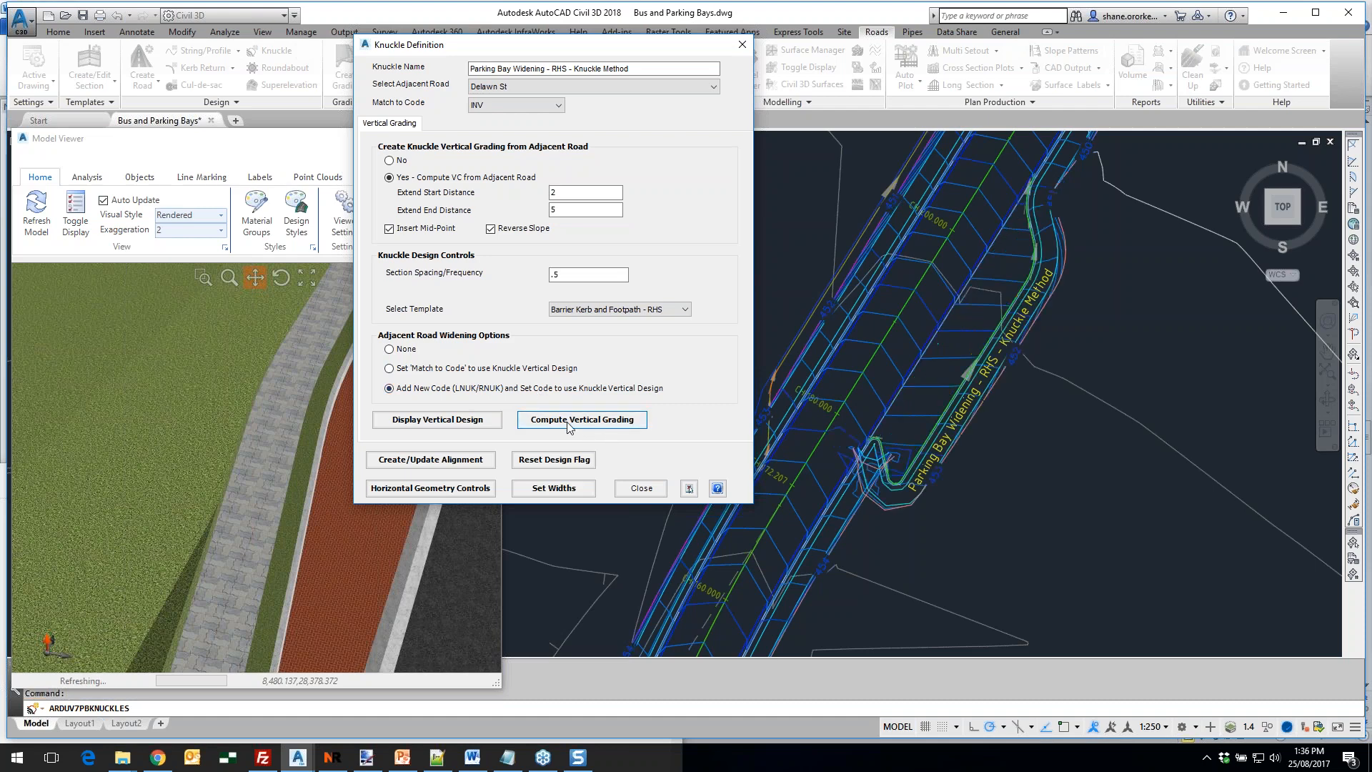
drag(585, 55, 773, 55)
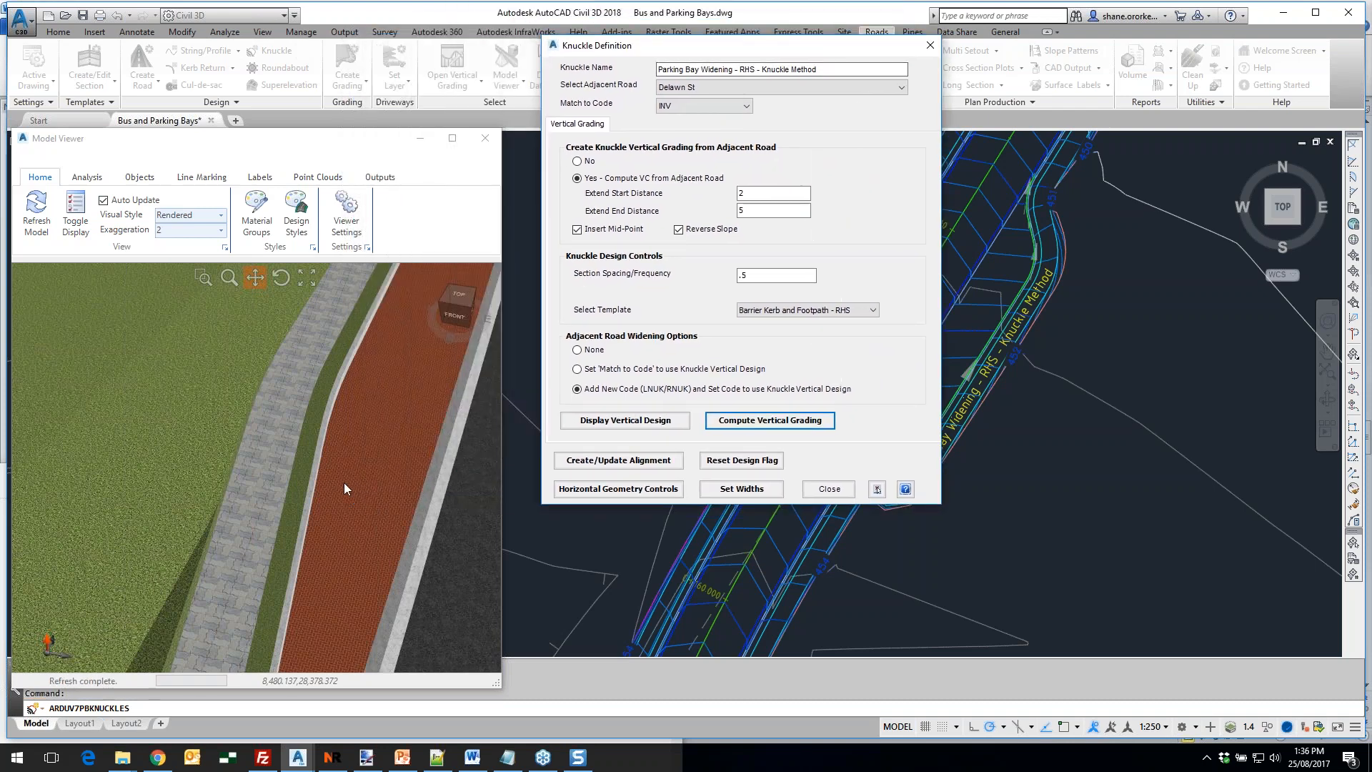
click(829, 489)
Examine the parking bay widening in the 3D model and the plan, focusing on where its footpath meets the existing footpath
scroll(341, 434, down, 8)
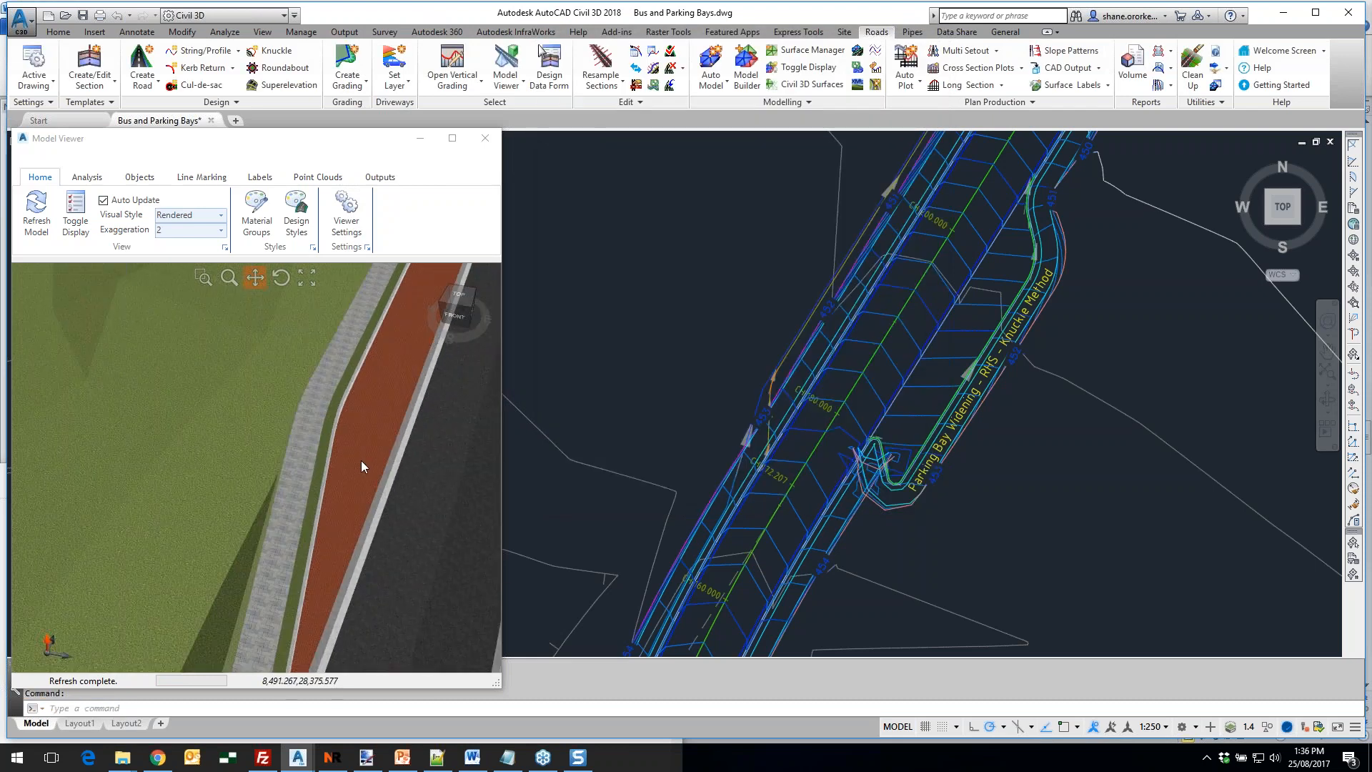
drag(372, 452, 196, 632)
drag(321, 414, 165, 563)
middle_drag(165, 563, 300, 543)
scroll(270, 426, up, 10)
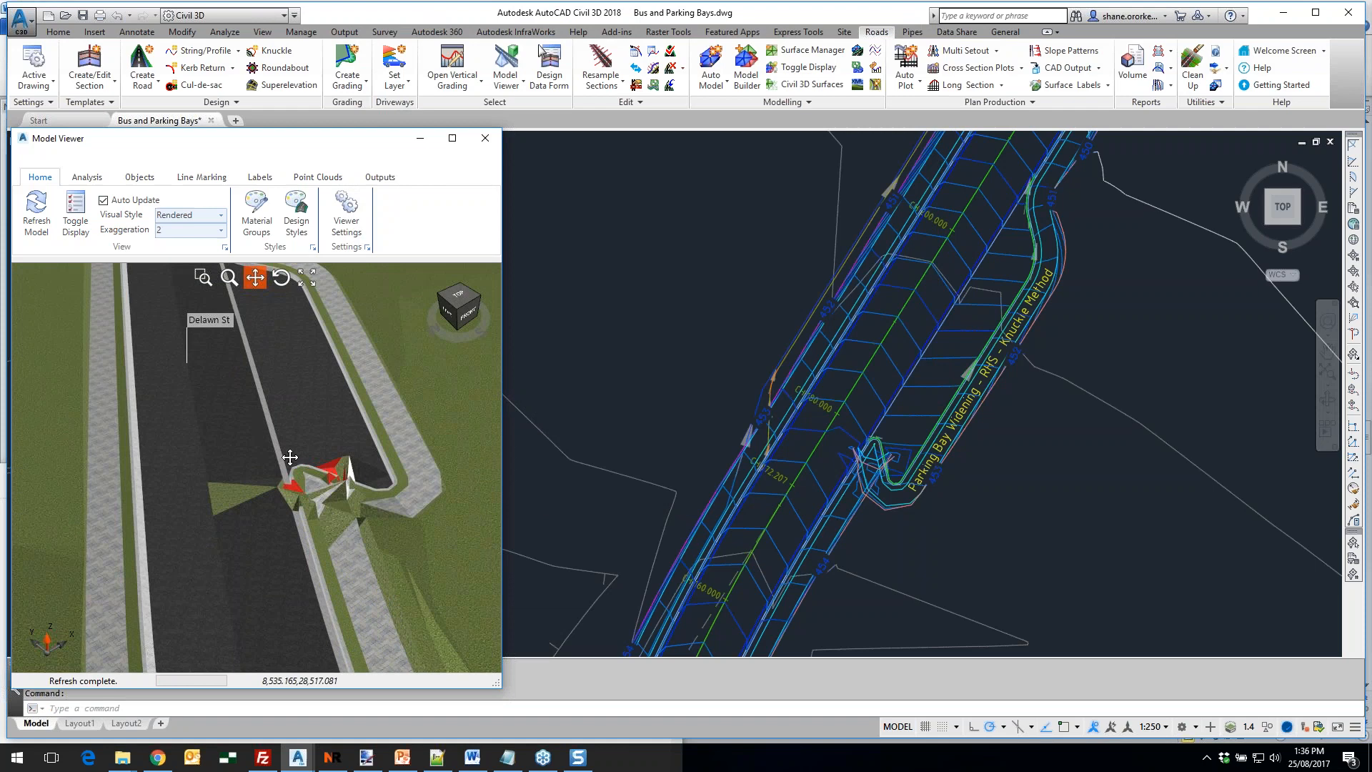
middle_drag(269, 463, 396, 536)
drag(331, 489, 378, 556)
scroll(300, 466, up, 4)
middle_drag(291, 481, 242, 494)
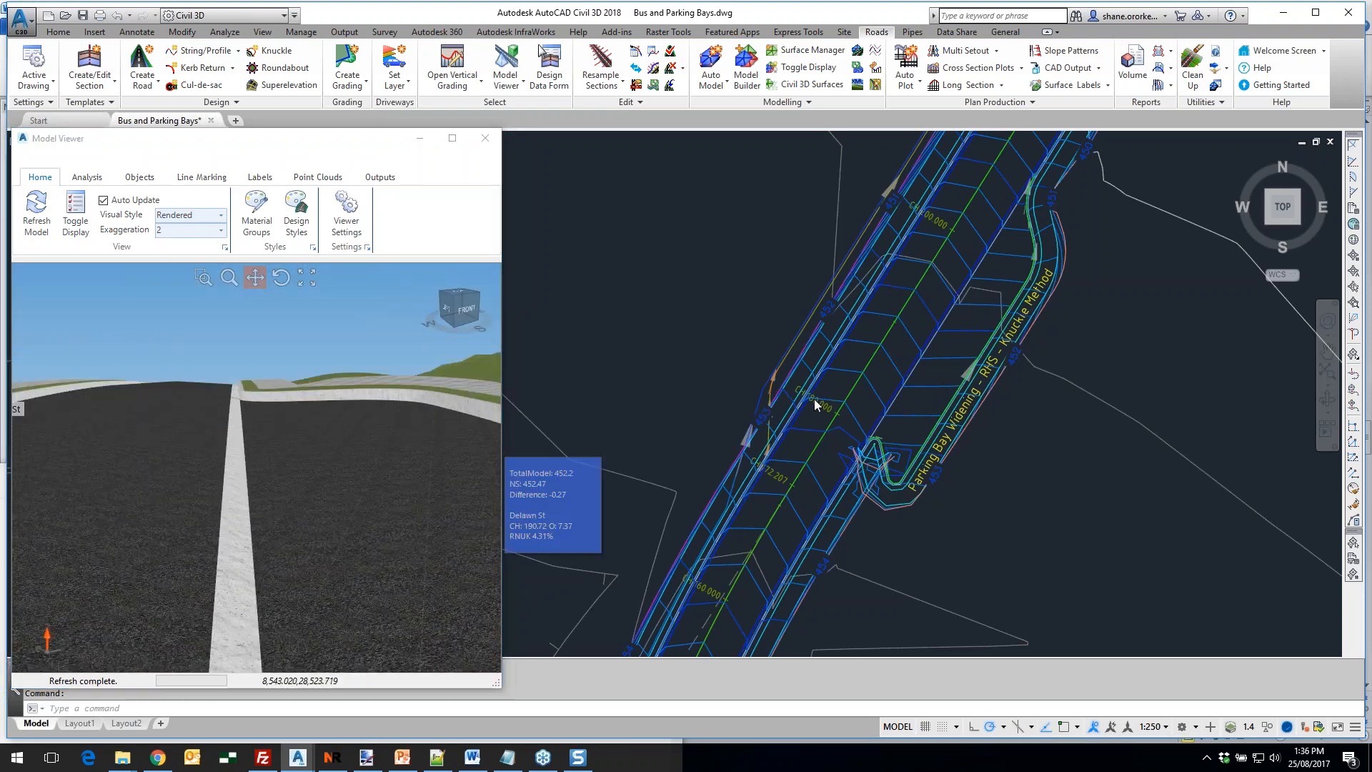
scroll(879, 497, down, 2)
scroll(871, 509, up, 5)
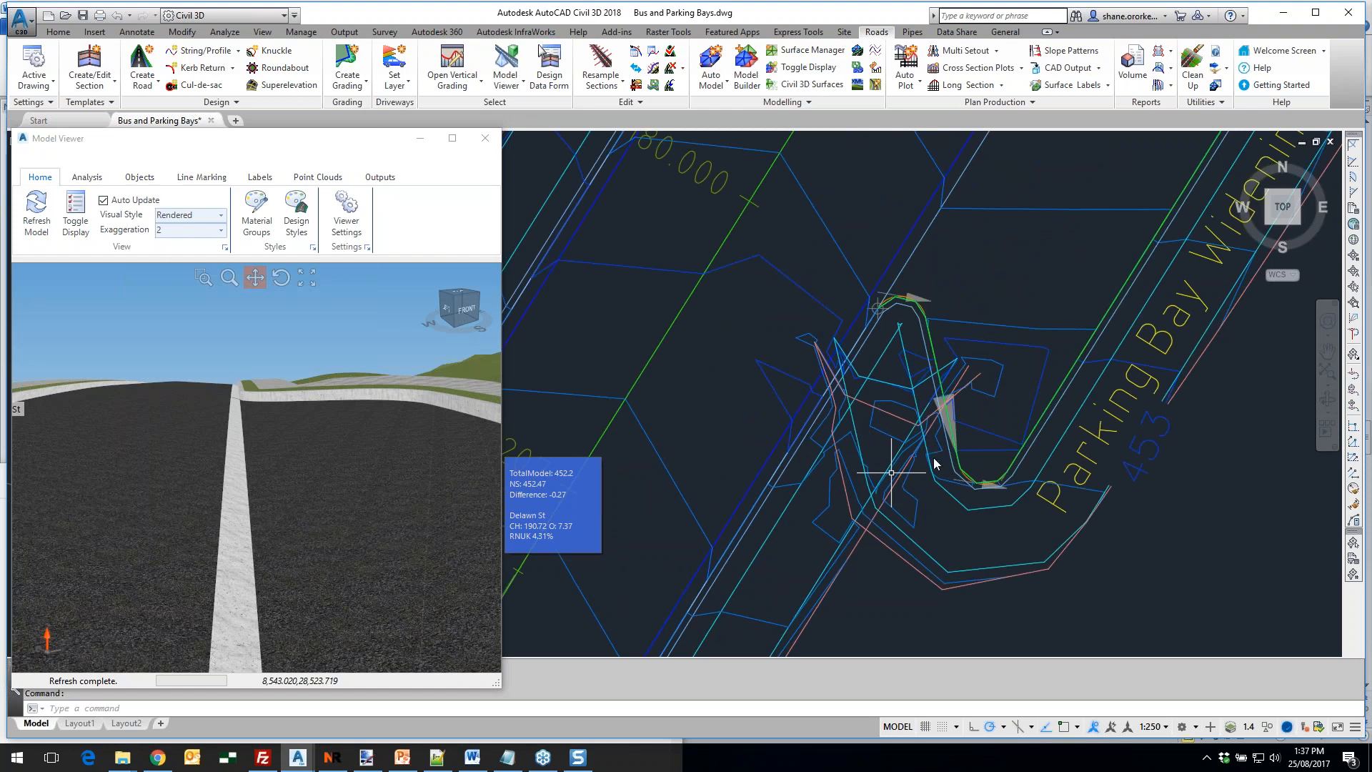
scroll(997, 448, down, 3)
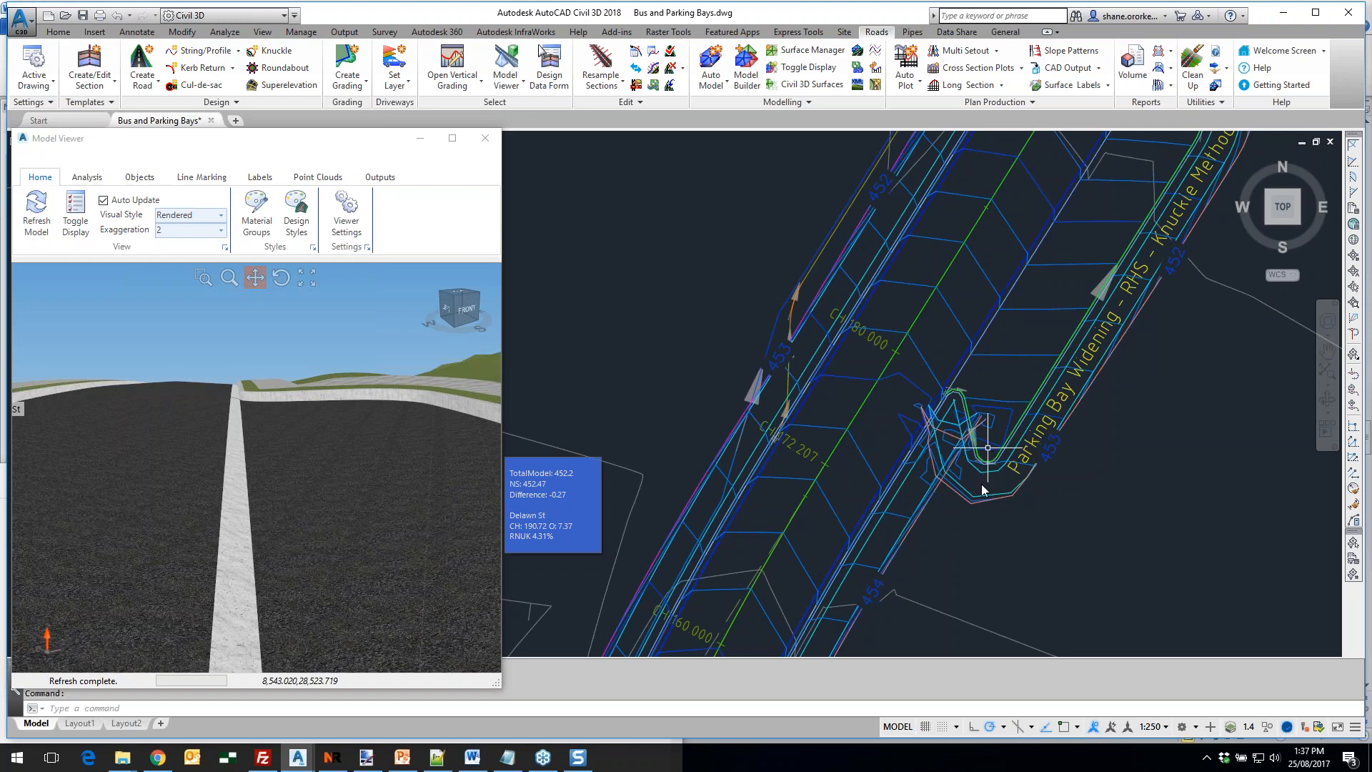
Draw a polyline from the road's footpath south of the bay, diagonally across to the footpath behind the parking bay widening
key(Escape)
middle_drag(917, 518, 911, 501)
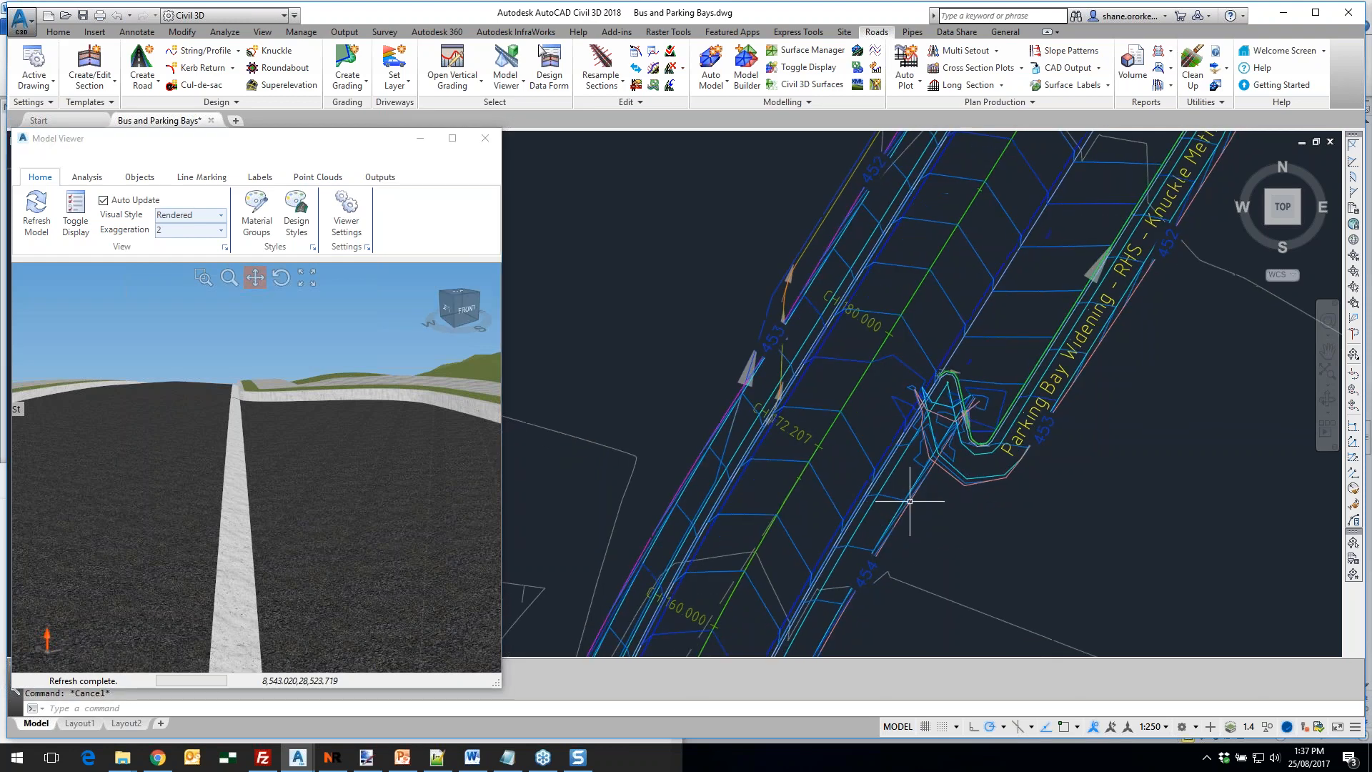
scroll(891, 486, down, 2)
scroll(889, 476, up, 4)
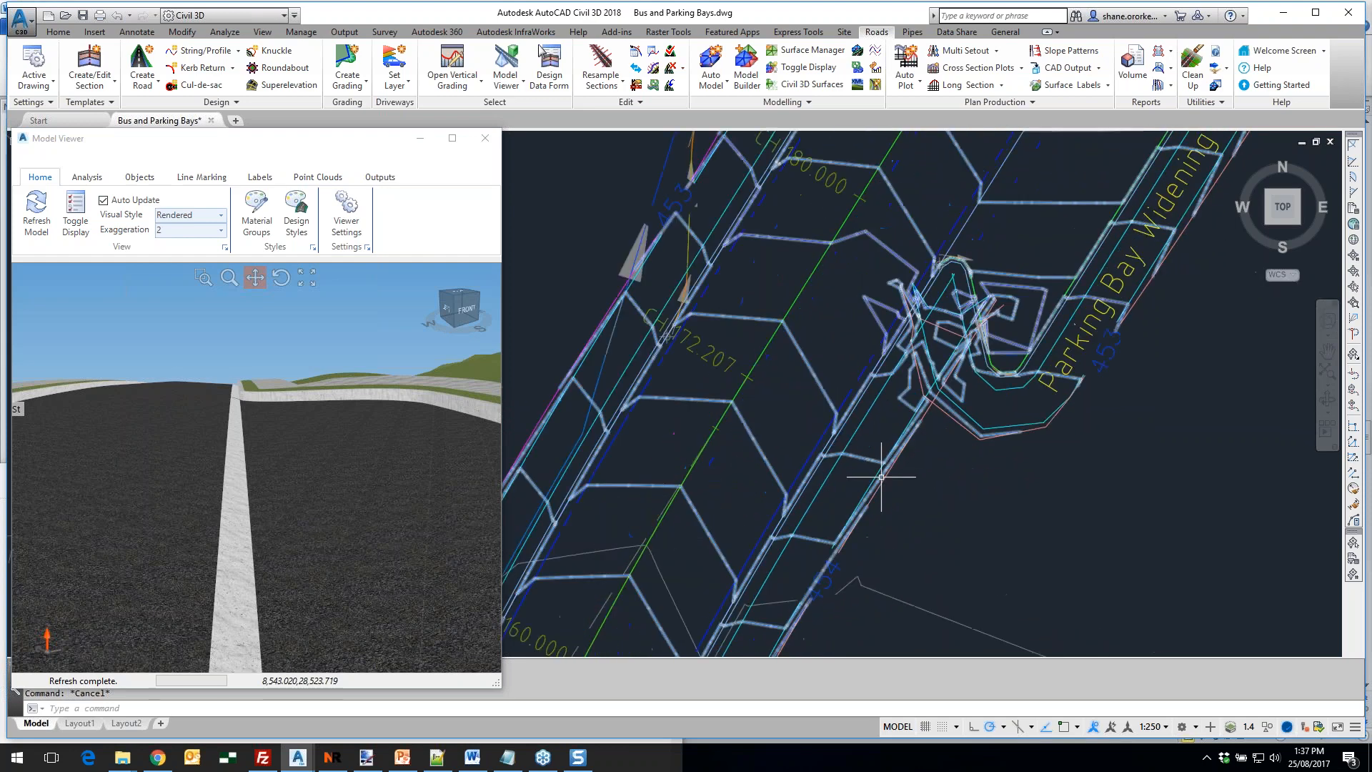
text(pl)
key(Return)
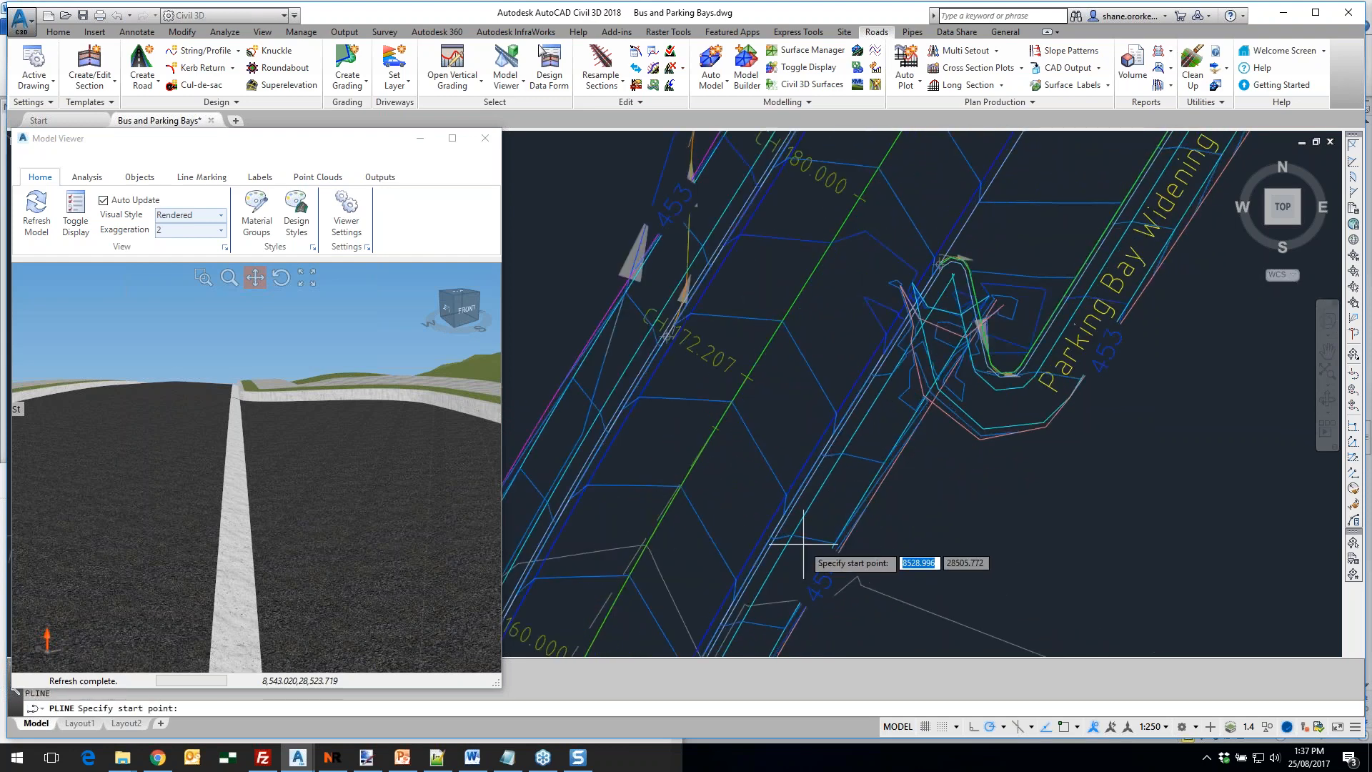
click(747, 609)
click(783, 559)
scroll(1052, 376, up, 2)
scroll(1052, 377, up, 2)
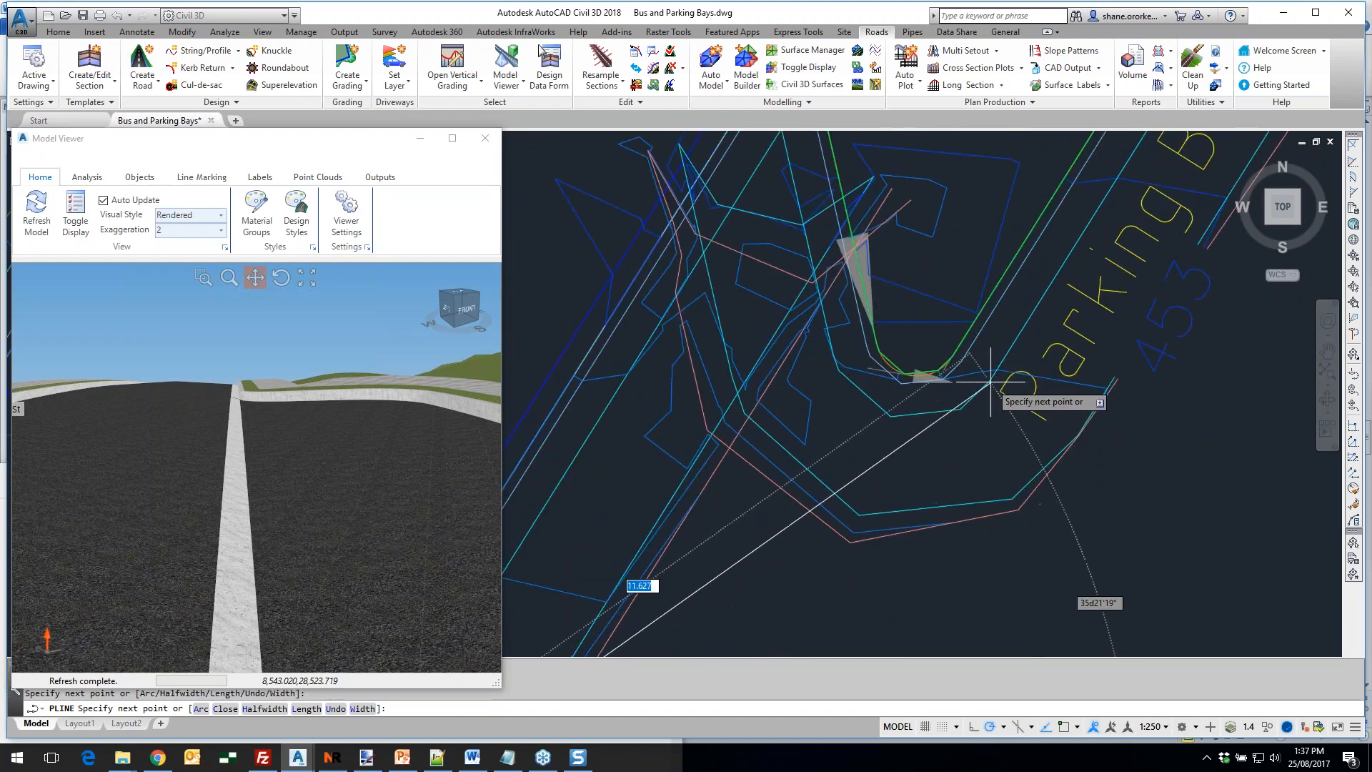
click(992, 381)
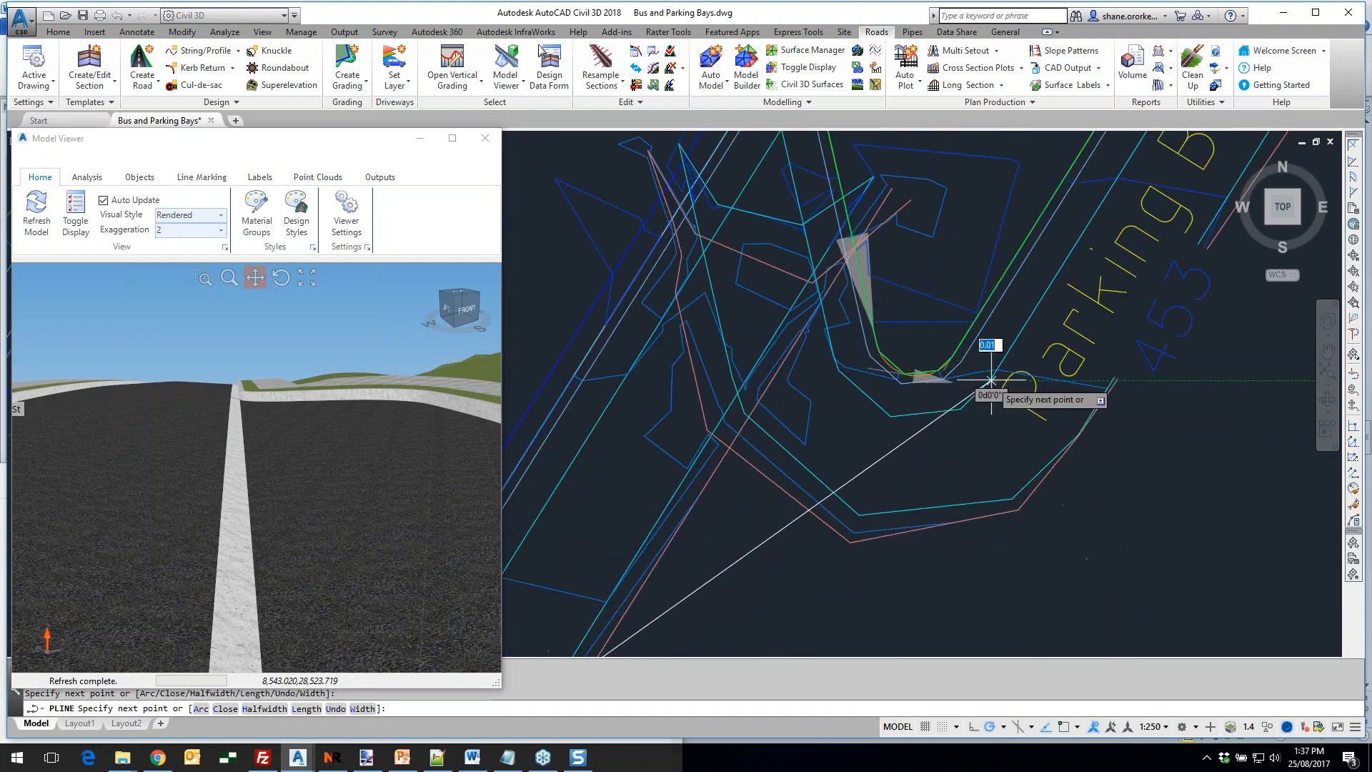
scroll(1014, 325, down, 2)
middle_drag(1024, 329, 1017, 345)
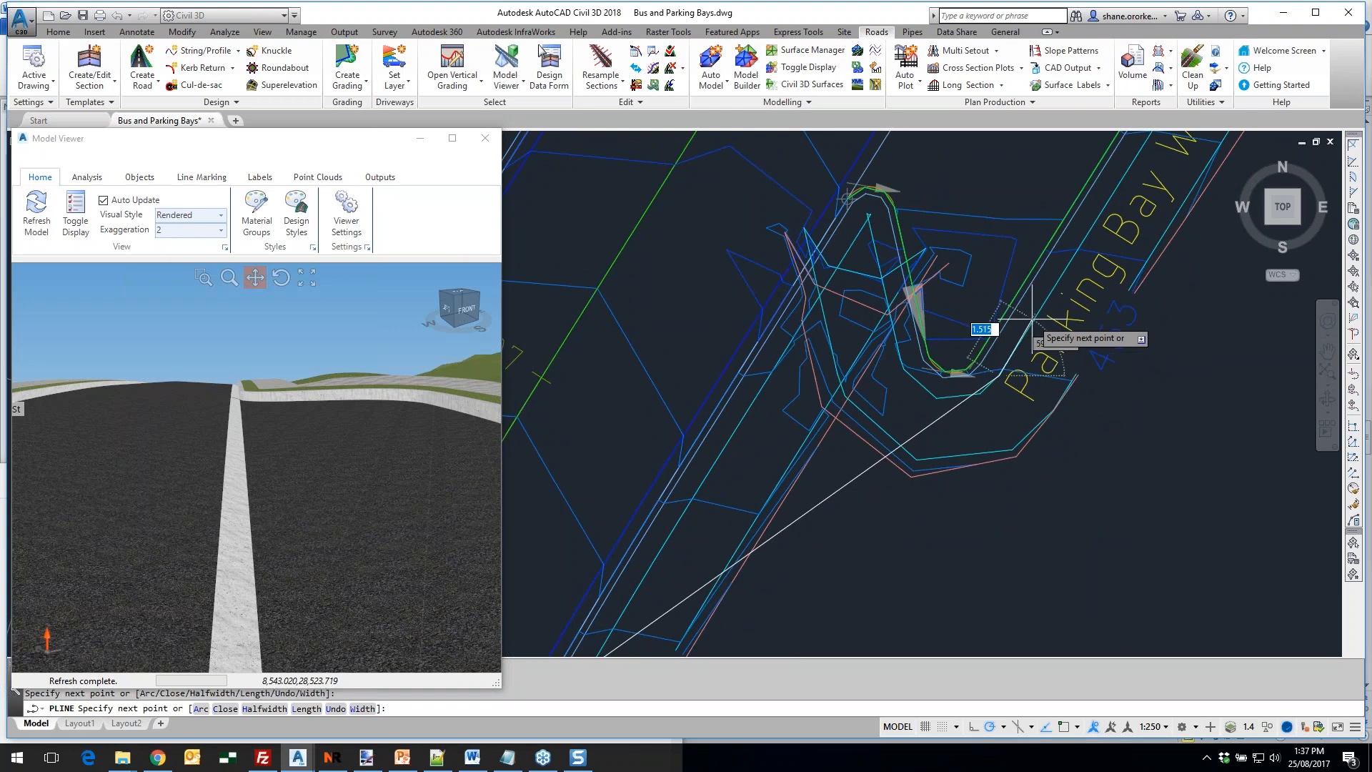
click(1033, 320)
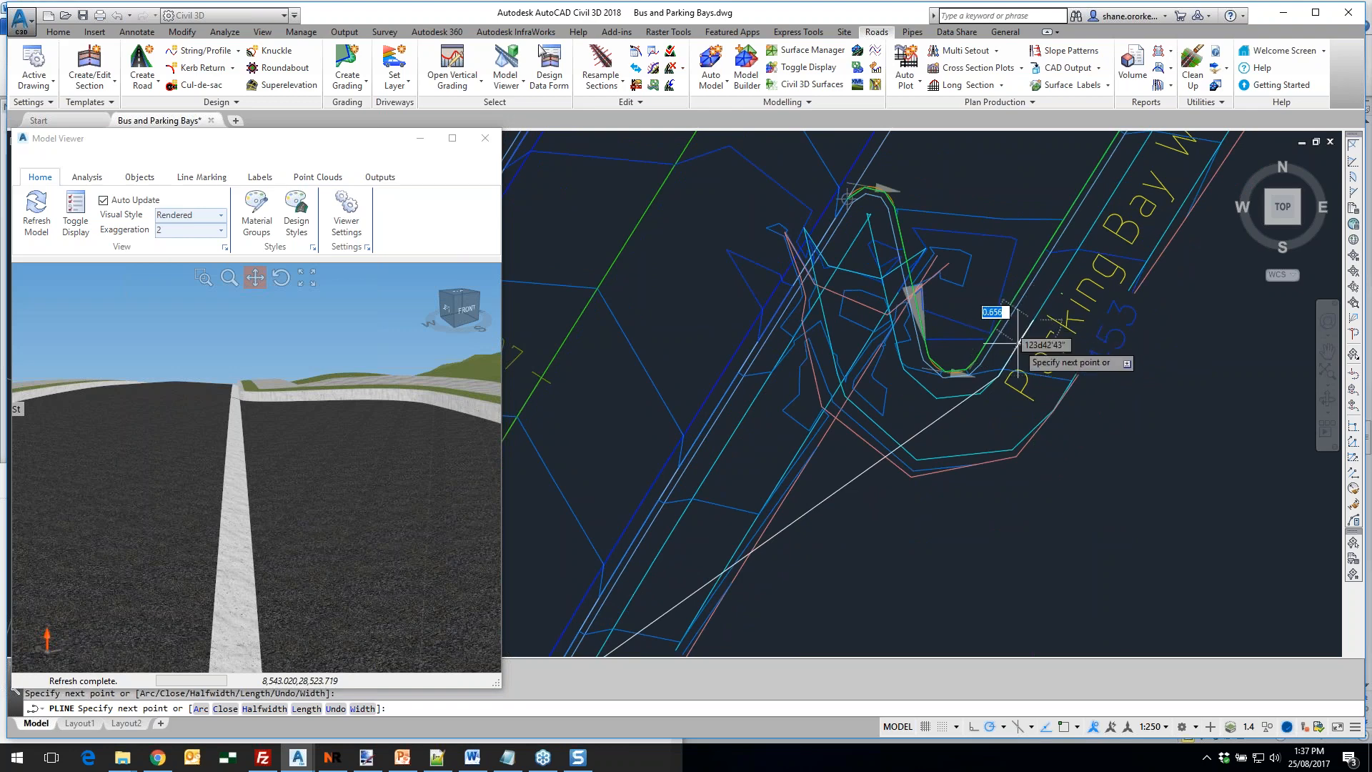
key(Escape)
Create an alignment named "Footpath fixup RHS" from the new footpath polyline, keeping the default alignment settings
click(57, 31)
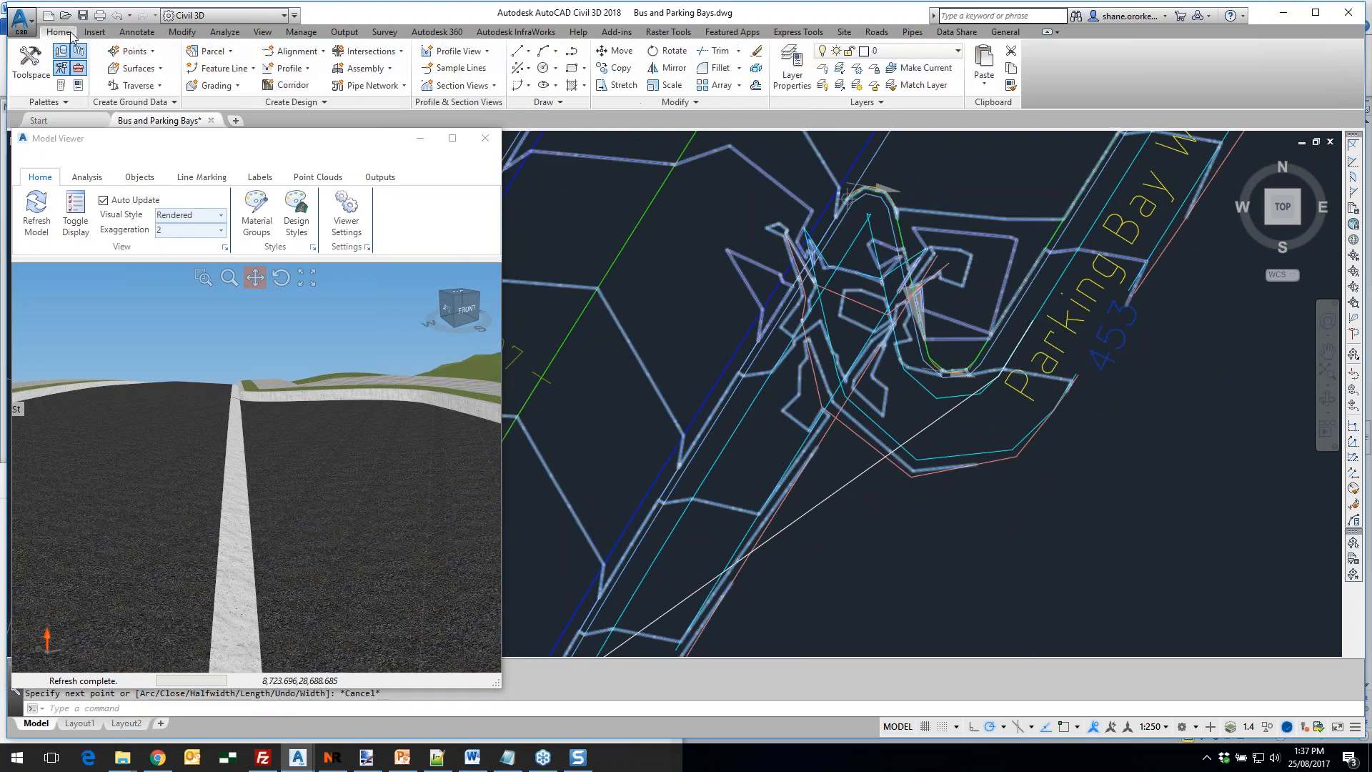
click(294, 51)
click(343, 134)
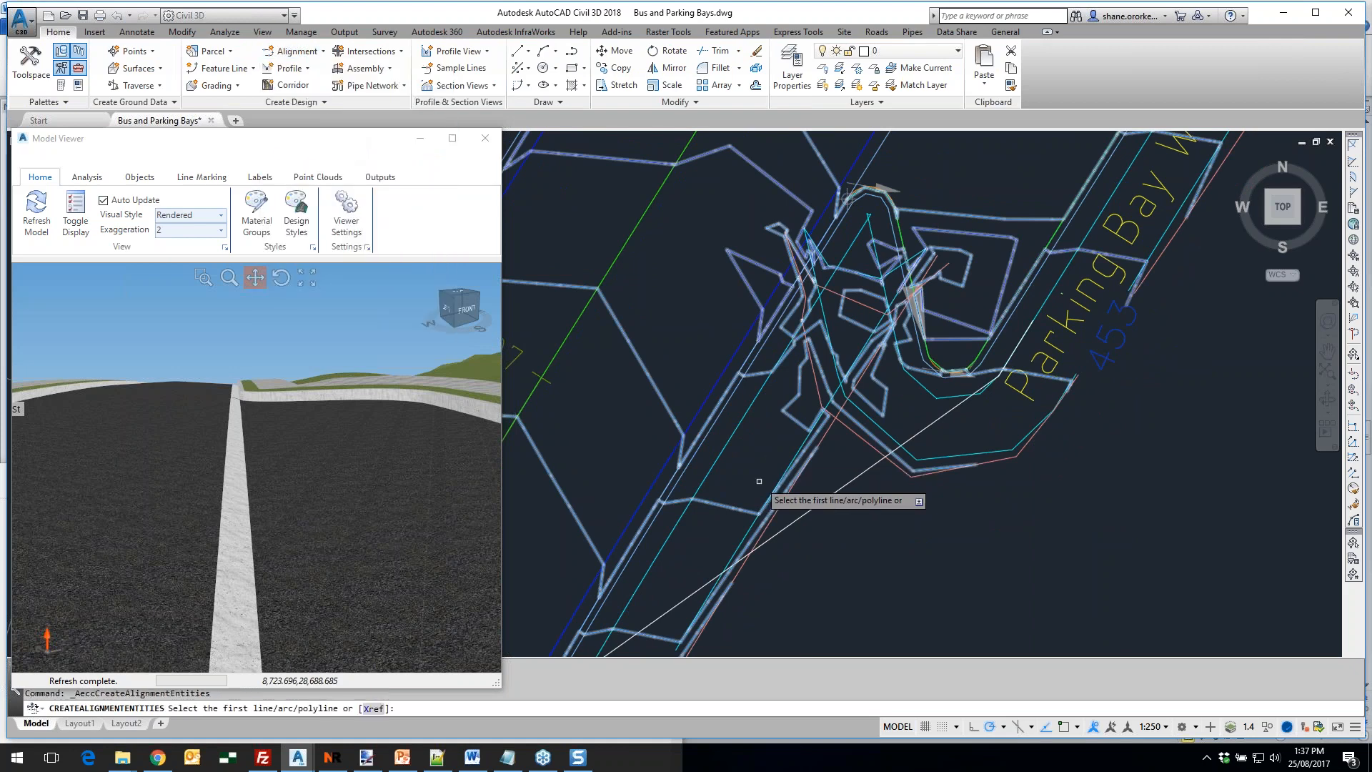
click(790, 521)
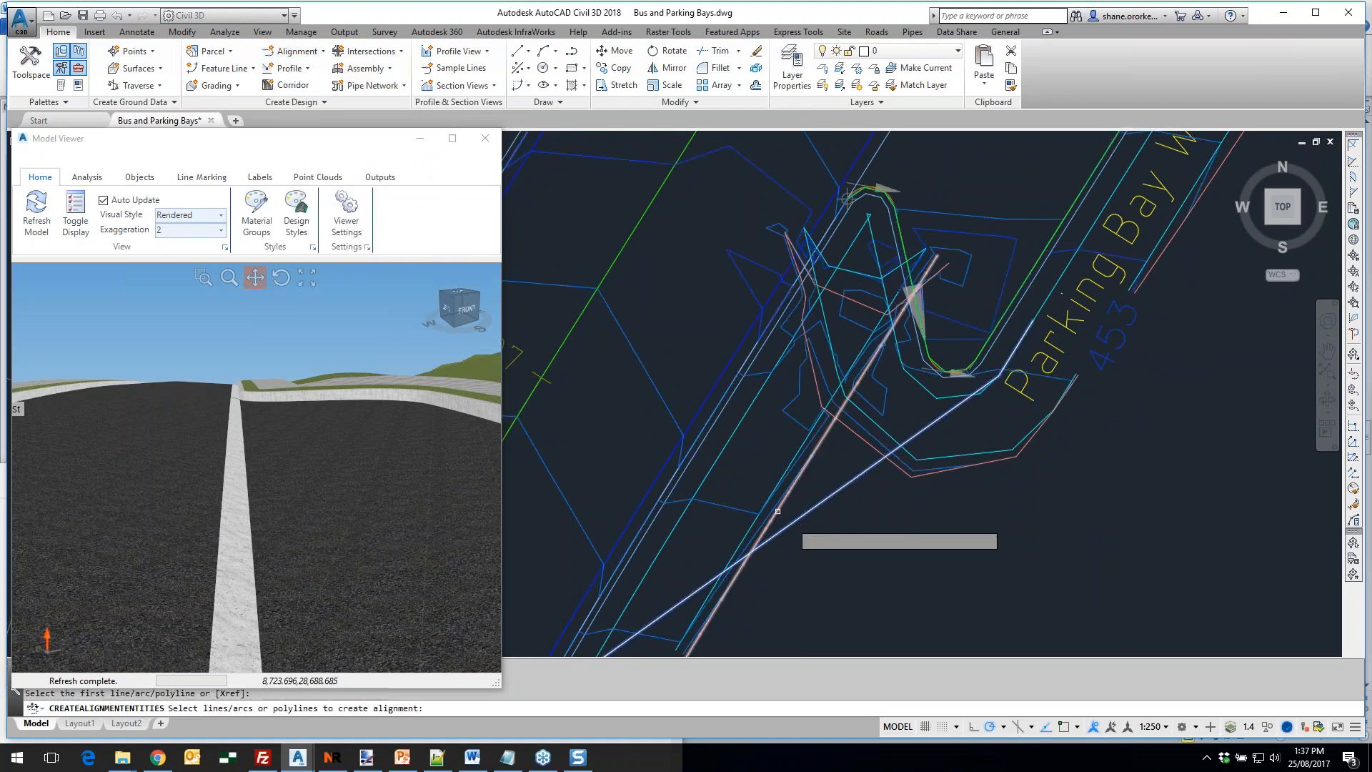
key(Return)
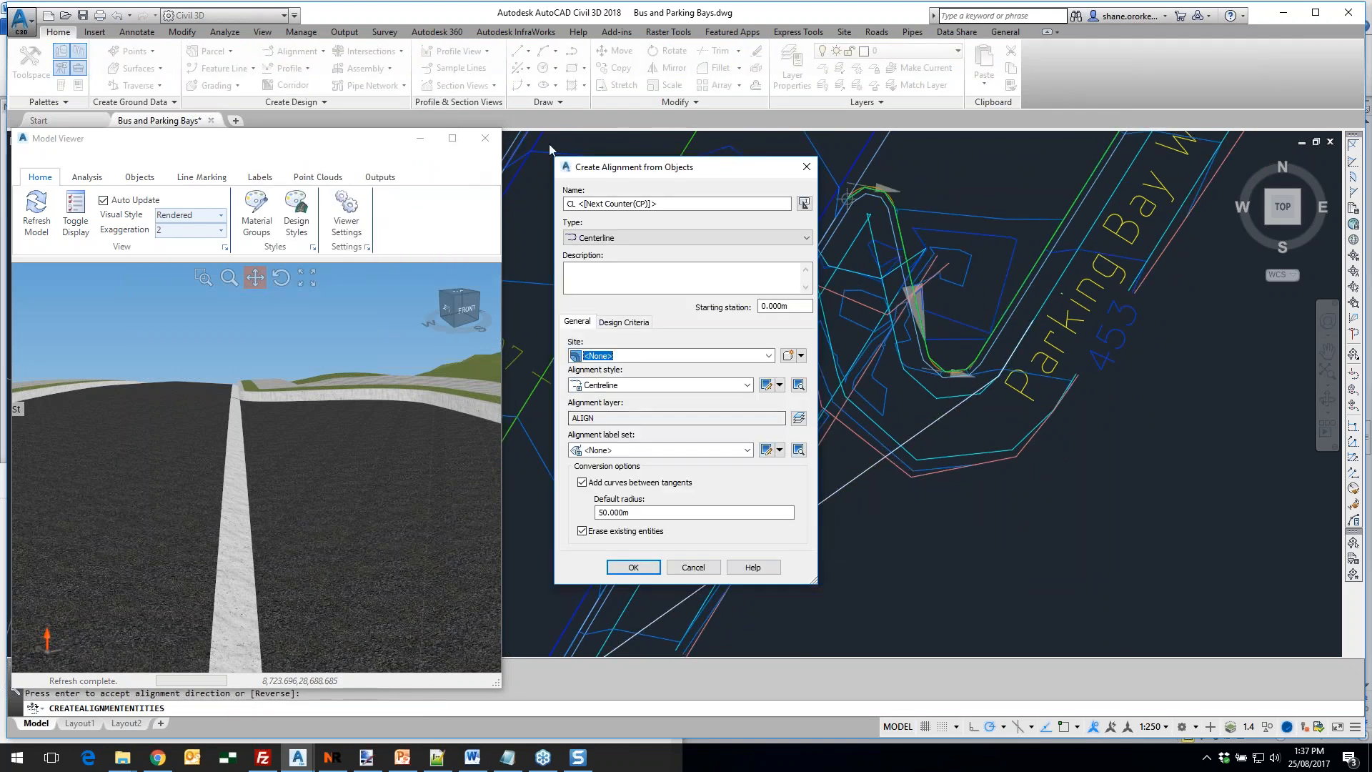
key(BackSpace)
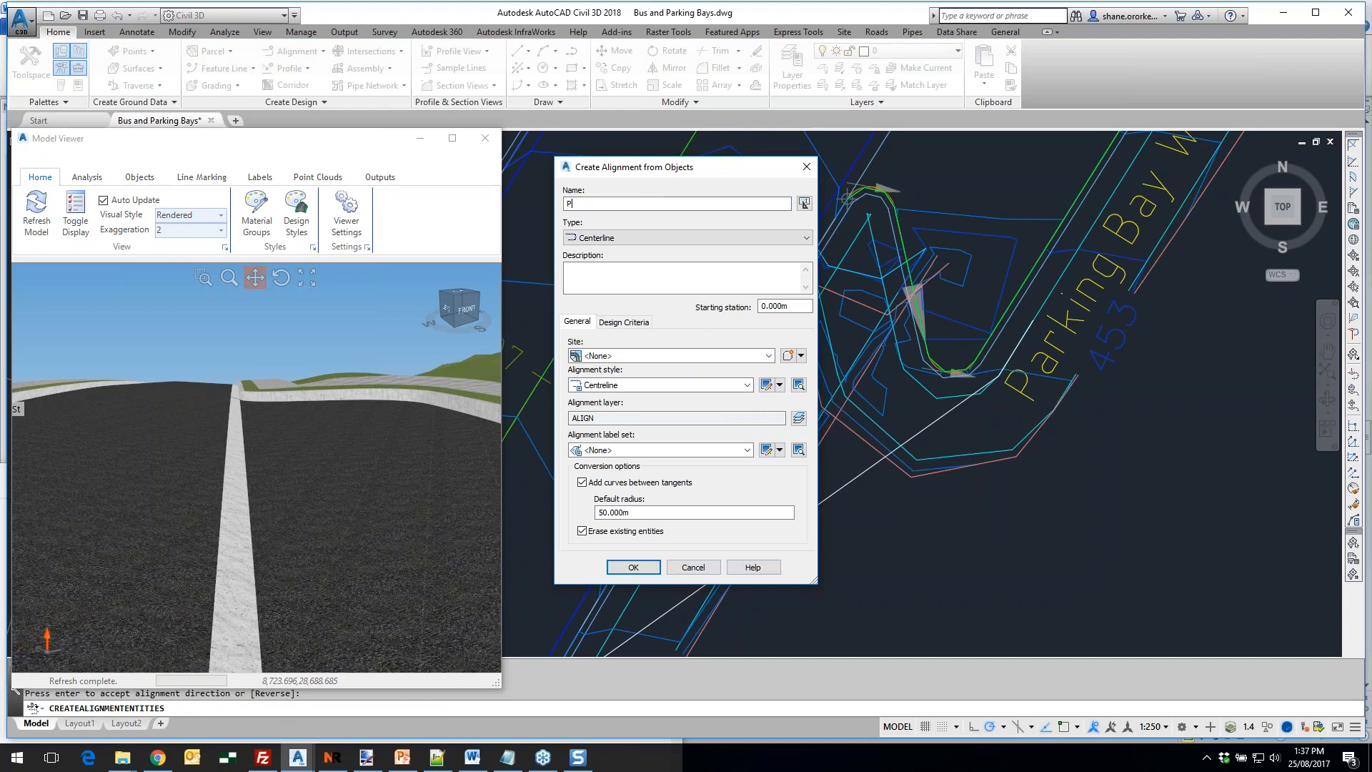
text(Footpath fixup RHS)
click(633, 566)
Add the comment "----- KNUCKLE BAY DESIGN" at the end of the Variations in the Delawn St design data
scroll(711, 636, down, 2)
middle_drag(671, 609, 701, 516)
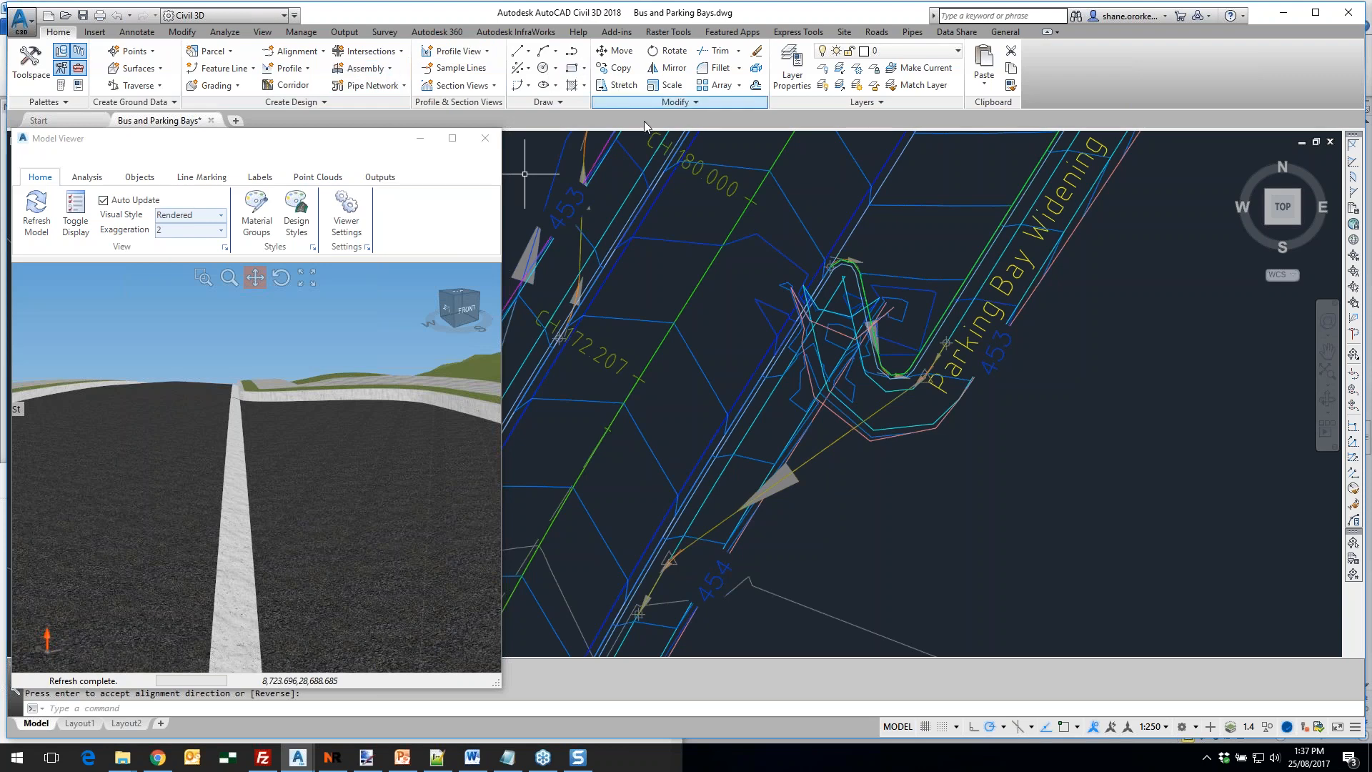
mouse_move(1371, 293)
mouse_down()
mouse_move(867, 108)
mouse_move(845, 248)
mouse_move(894, 311)
mouse_move(885, 45)
mouse_up()
scroll(795, 528, down, 3)
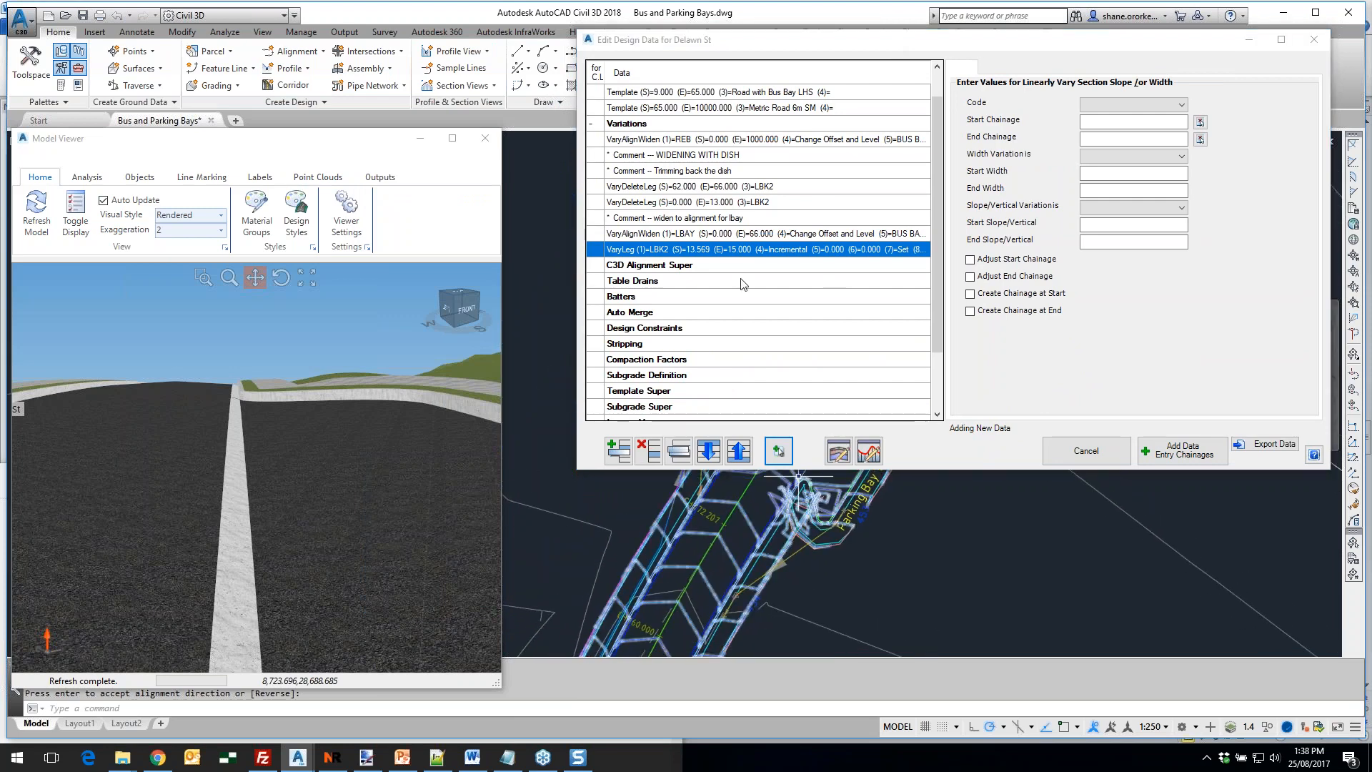
click(634, 451)
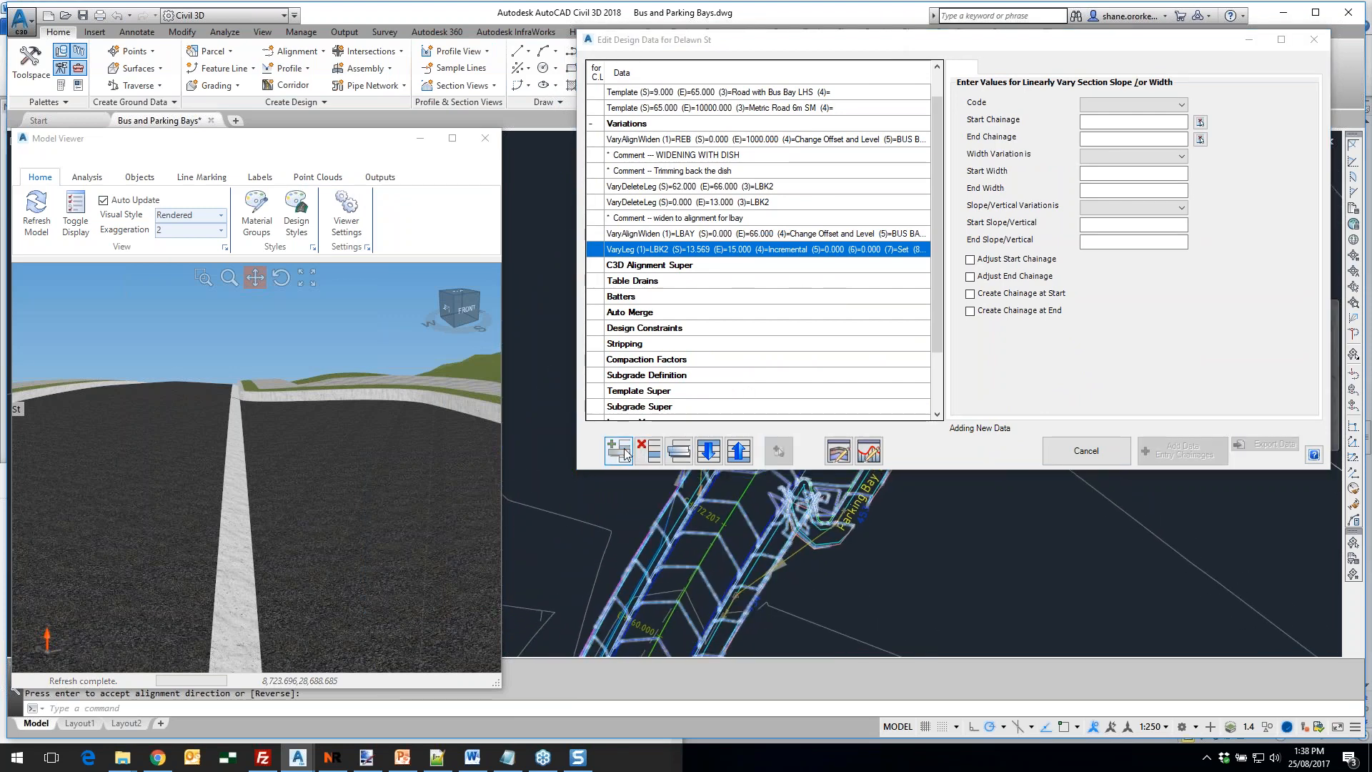
click(144, 278)
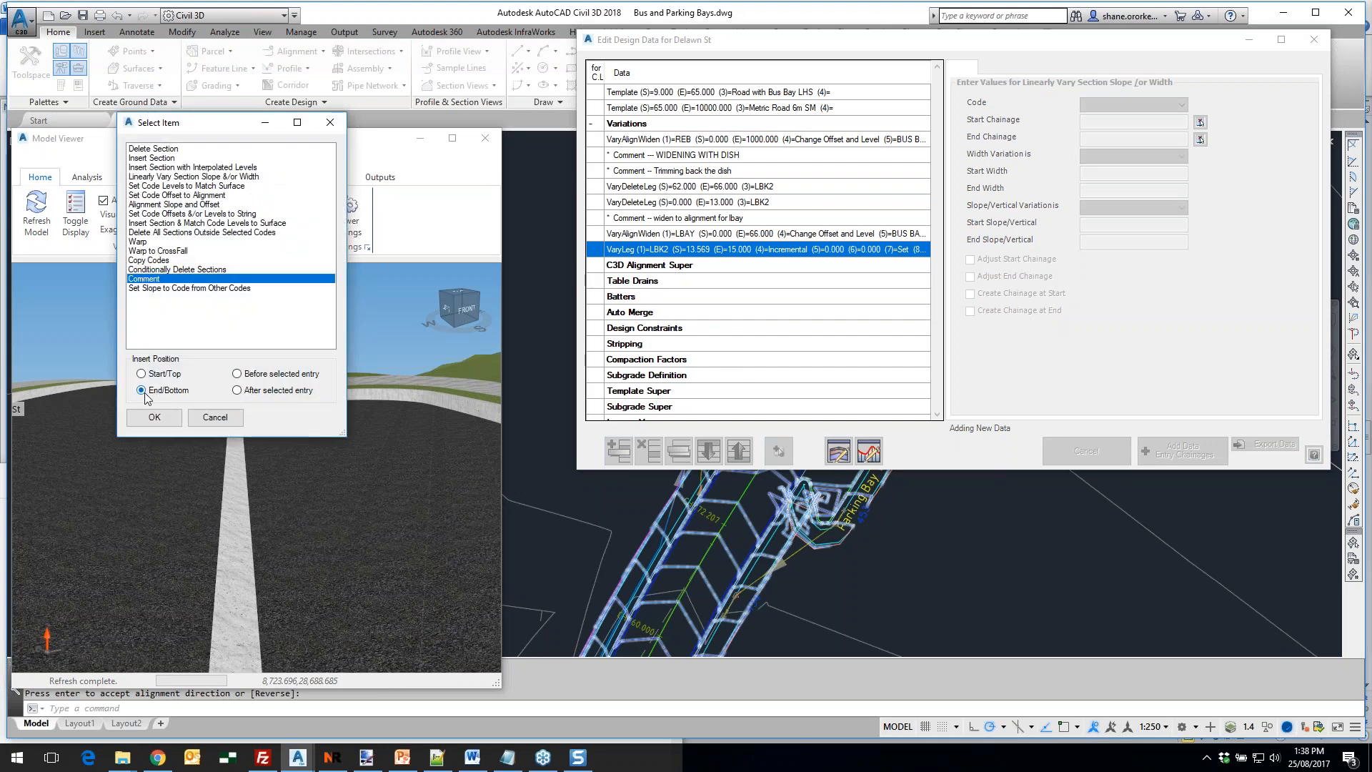
click(154, 417)
click(978, 134)
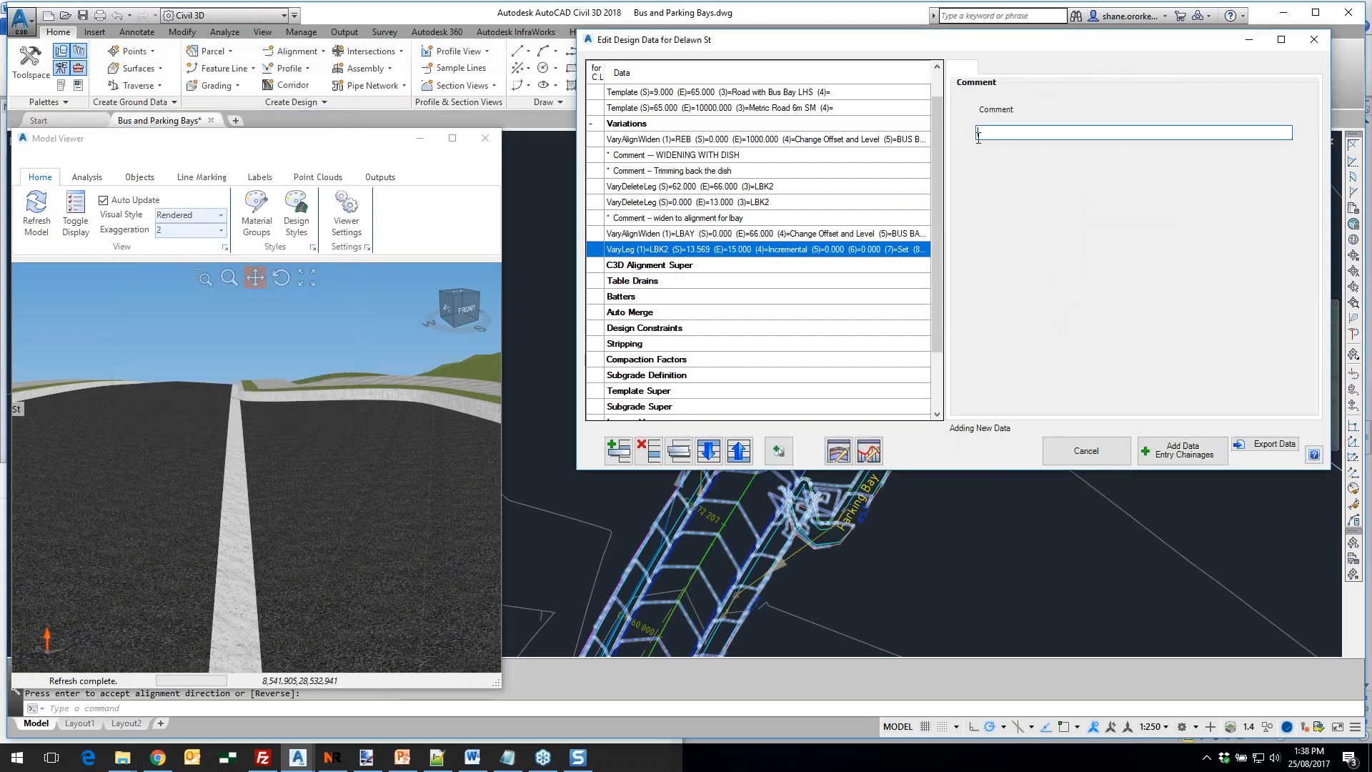
text(----- KNUCKLE BAY DESIGN)
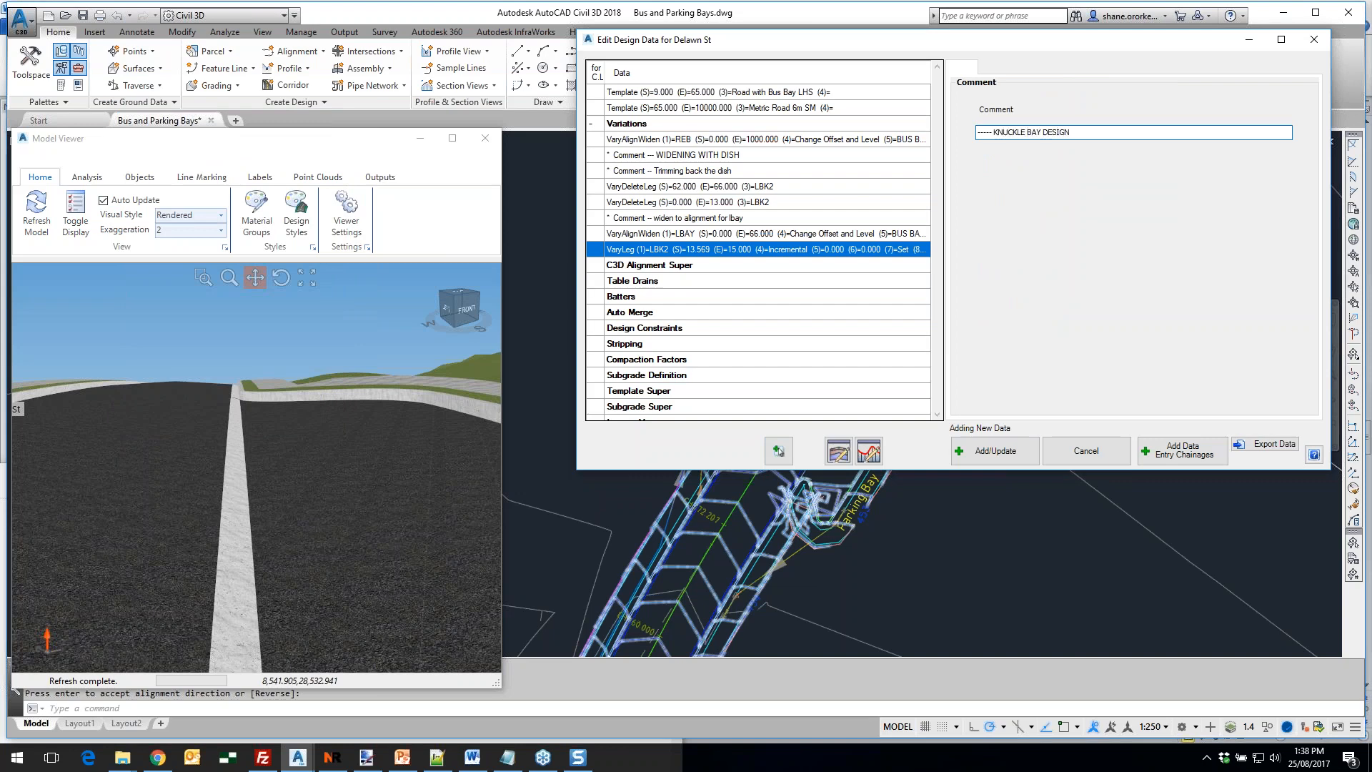
click(975, 452)
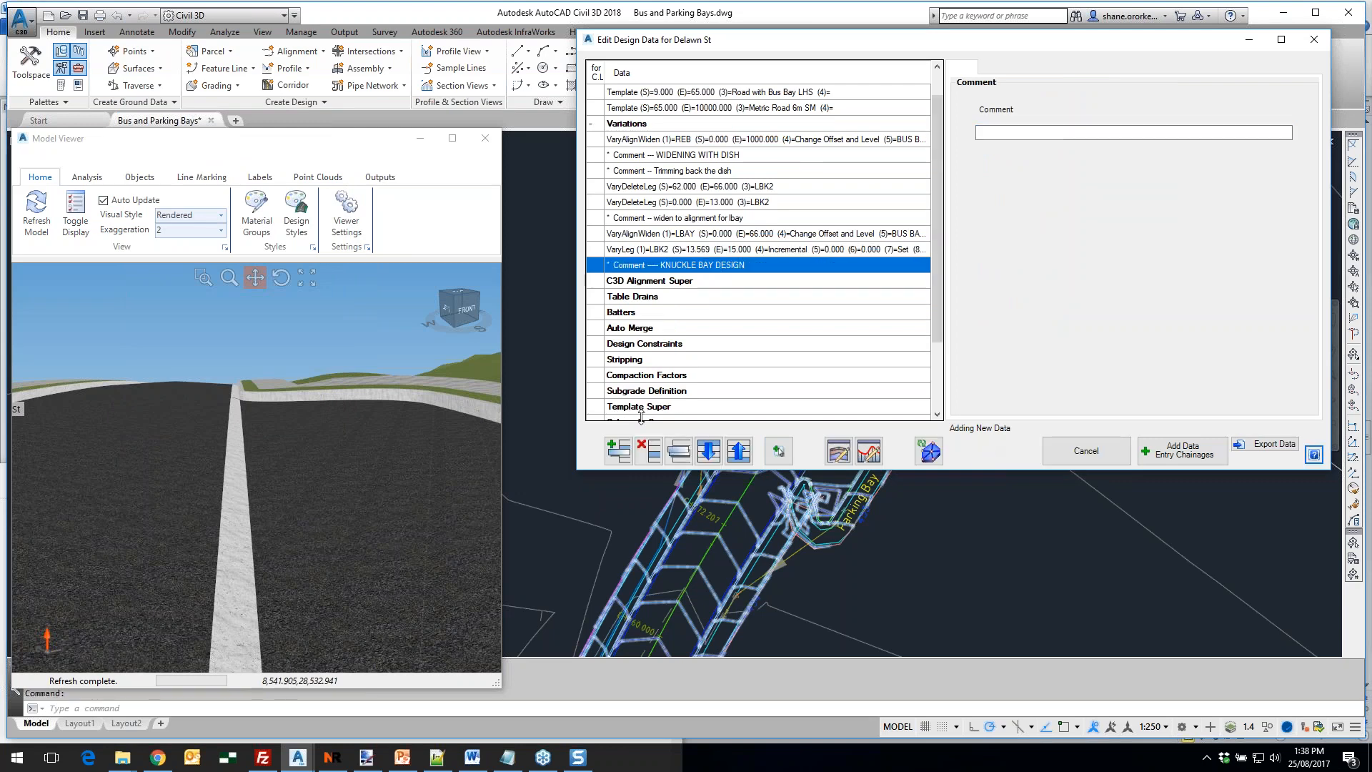
Insert a Set Code Offset to Alignment variation for code RFPI at the end of the Delawn St Variations
click(628, 458)
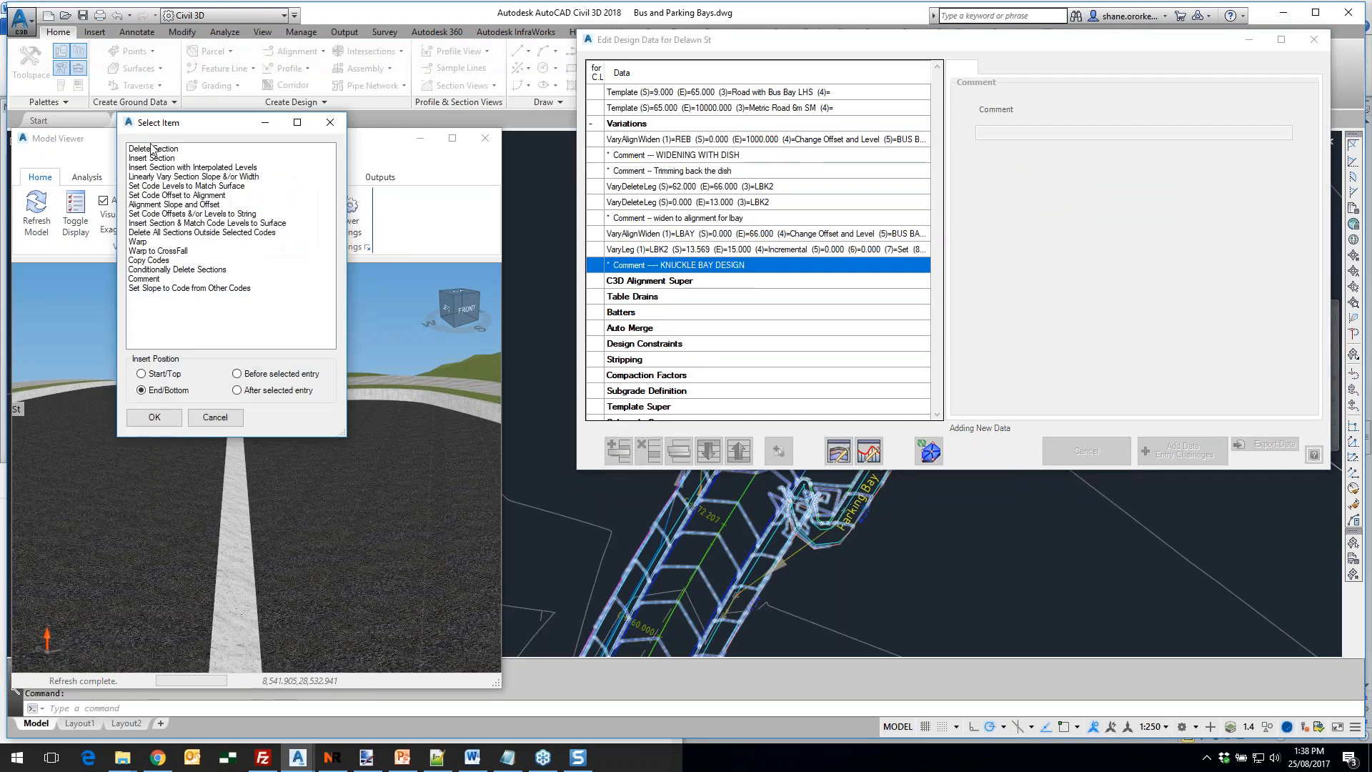
click(173, 197)
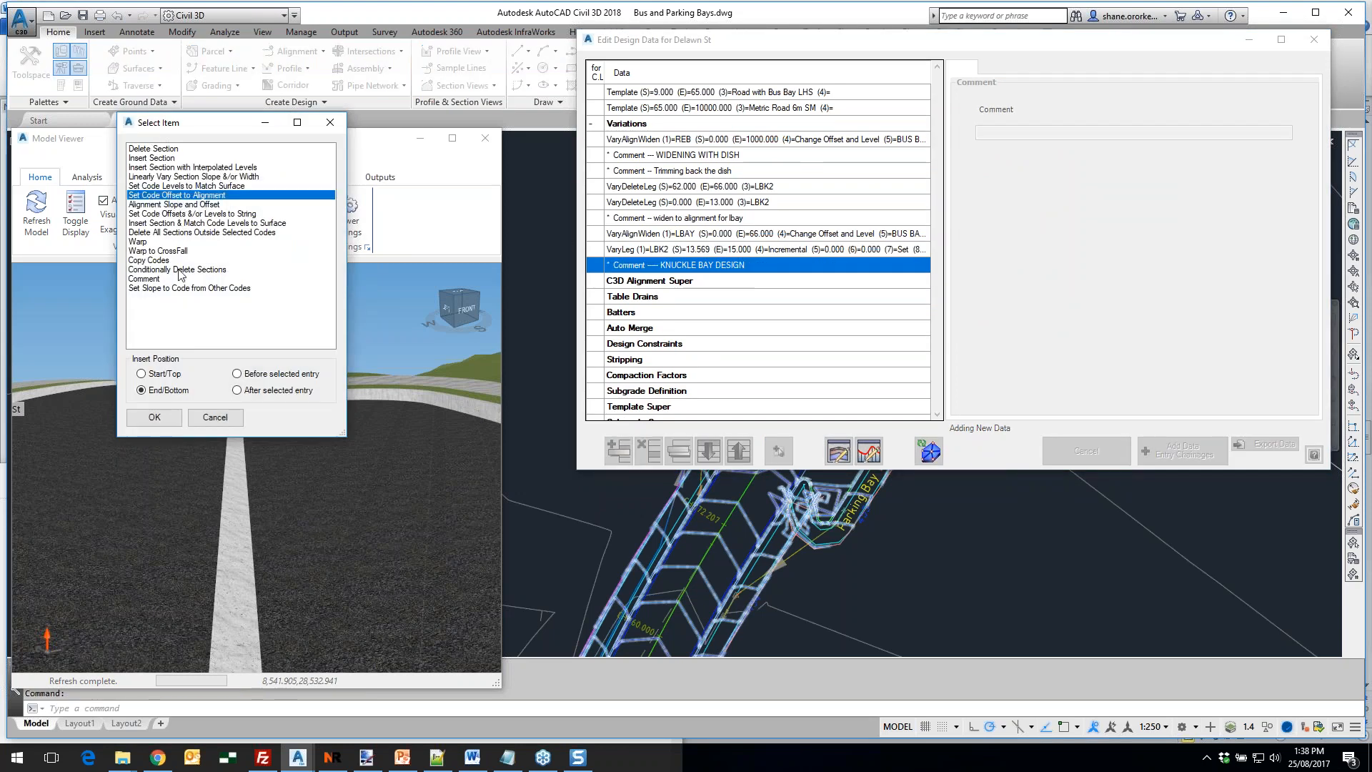
click(154, 418)
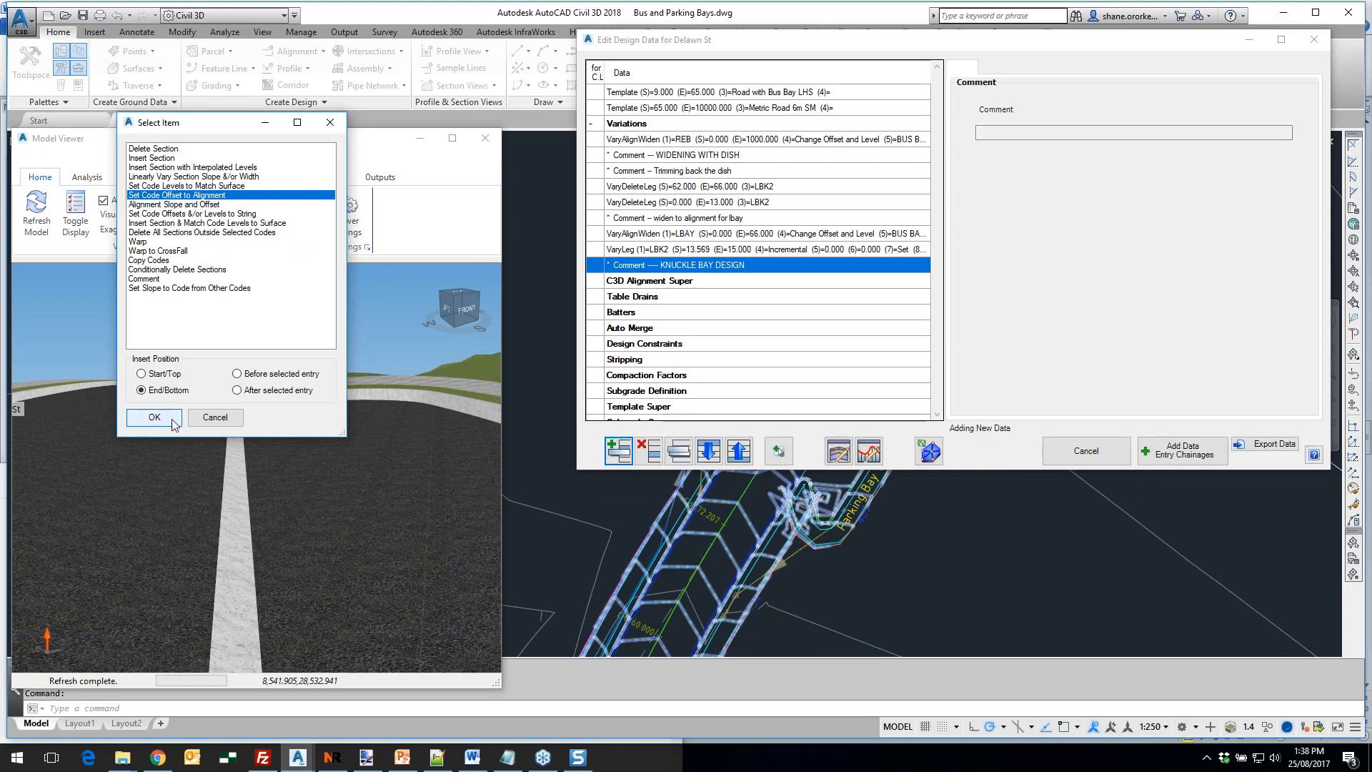
drag(254, 423, 272, 492)
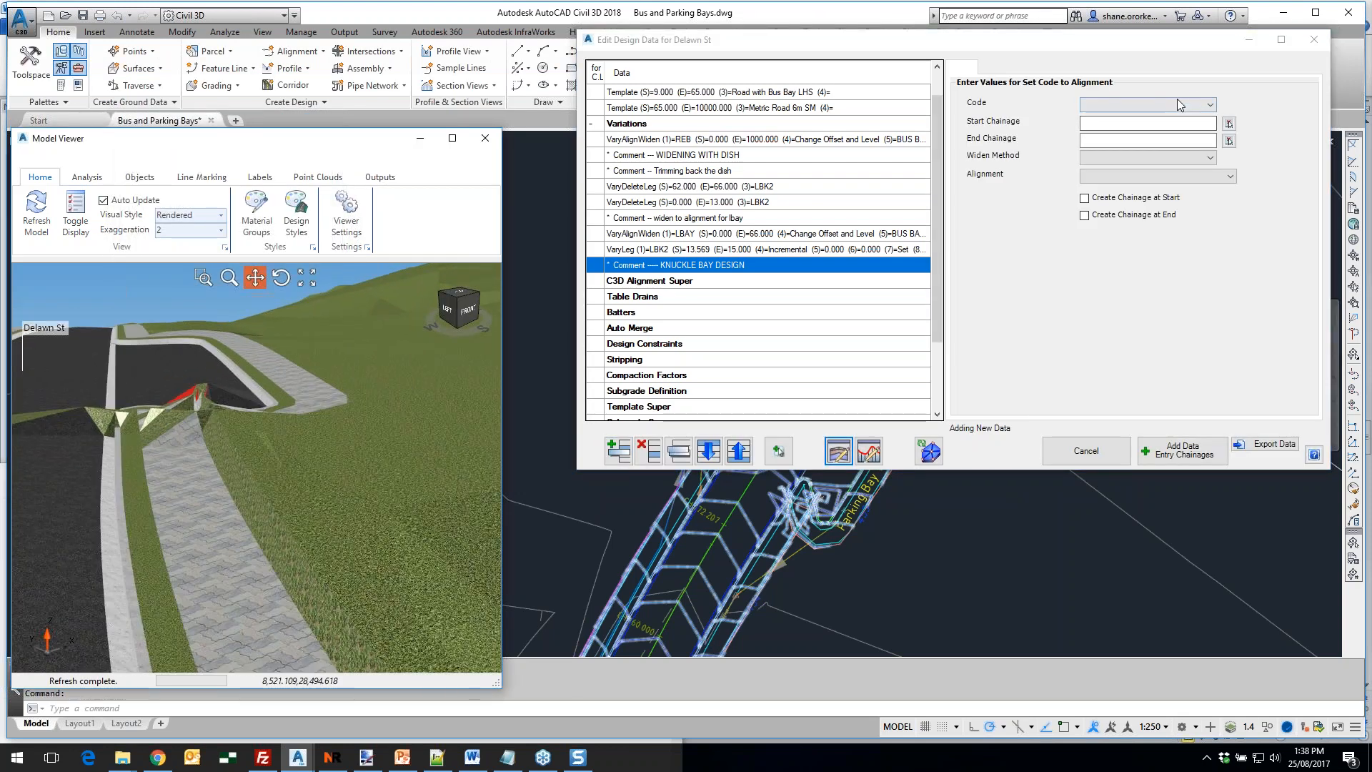
click(1134, 105)
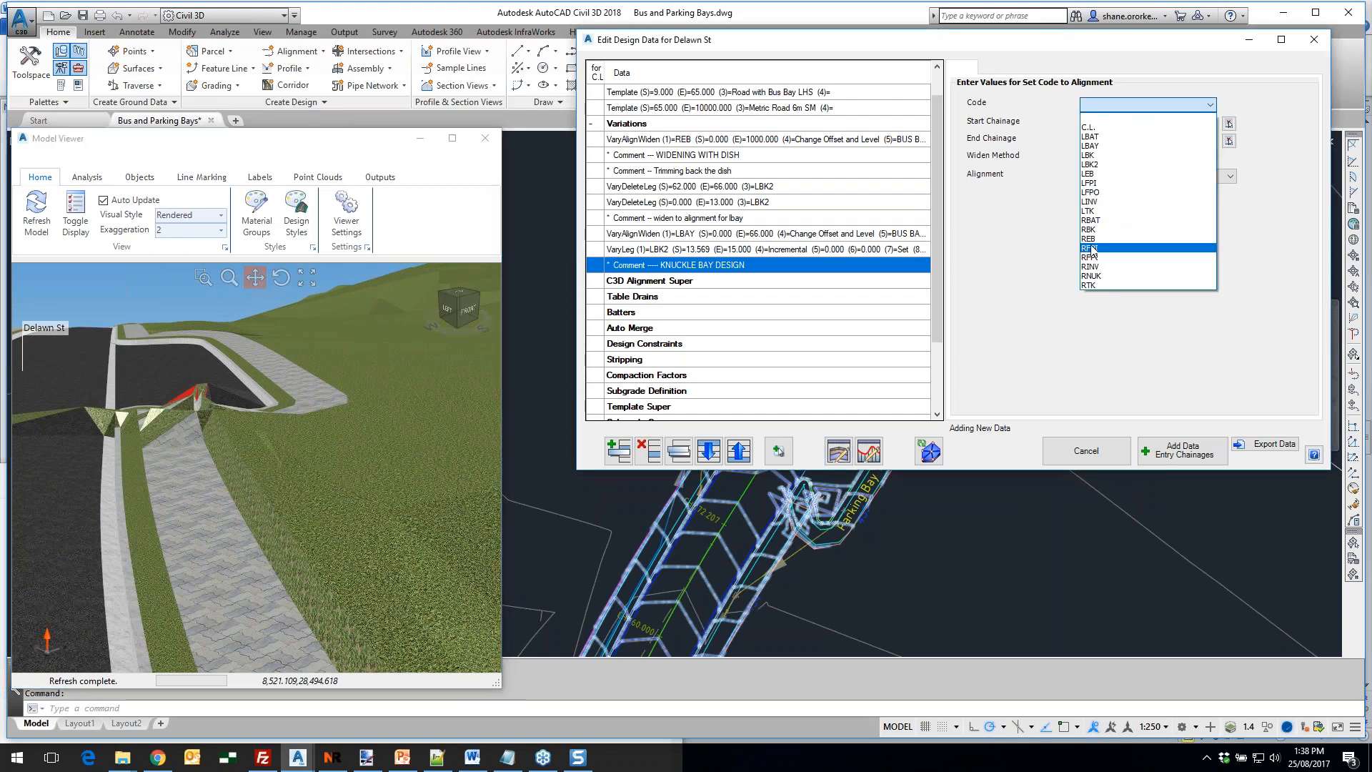
click(1091, 248)
Add the RFPI variation from chainage 0 to 10000 with Change Offset and Level, using the FOOTPATH FIXUP RHS alignment
click(1182, 122)
text(0)
text(10000)
click(1172, 158)
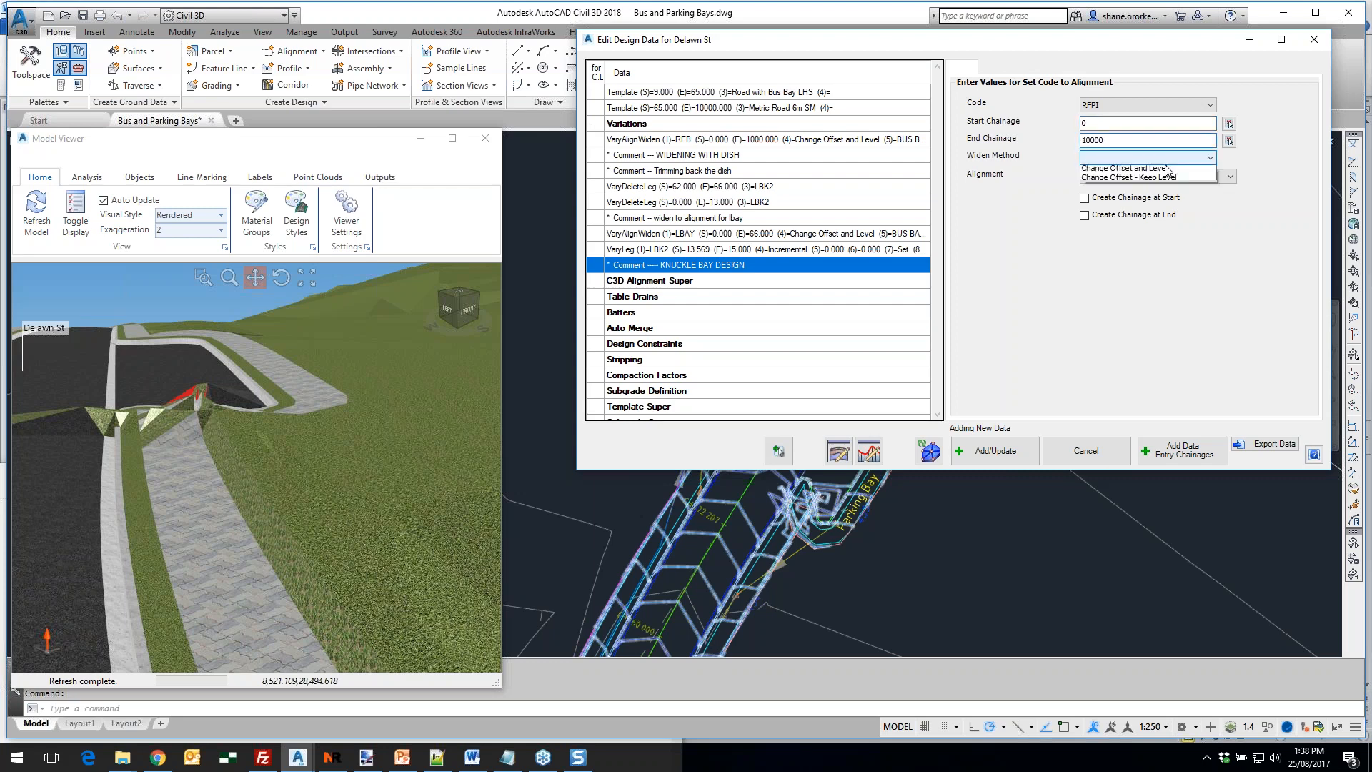
click(1148, 167)
click(1146, 179)
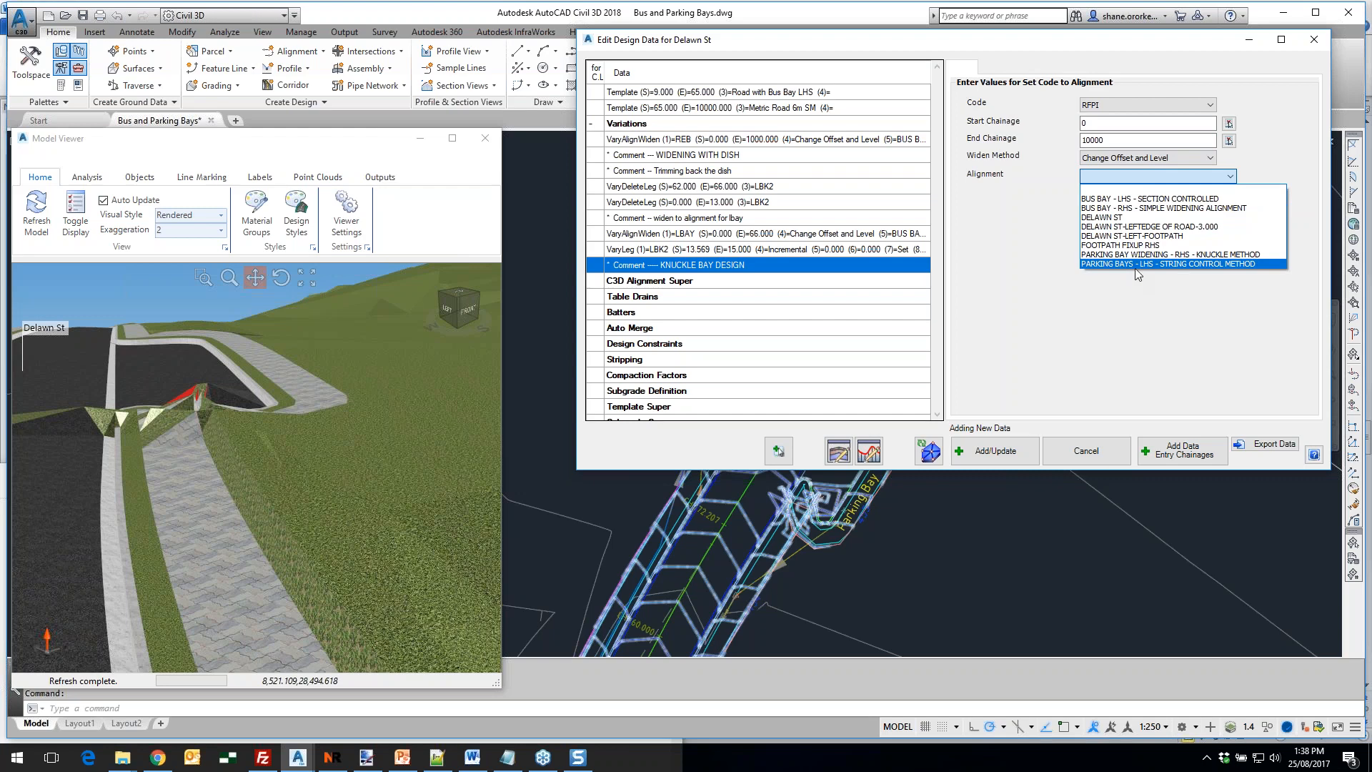
click(1123, 245)
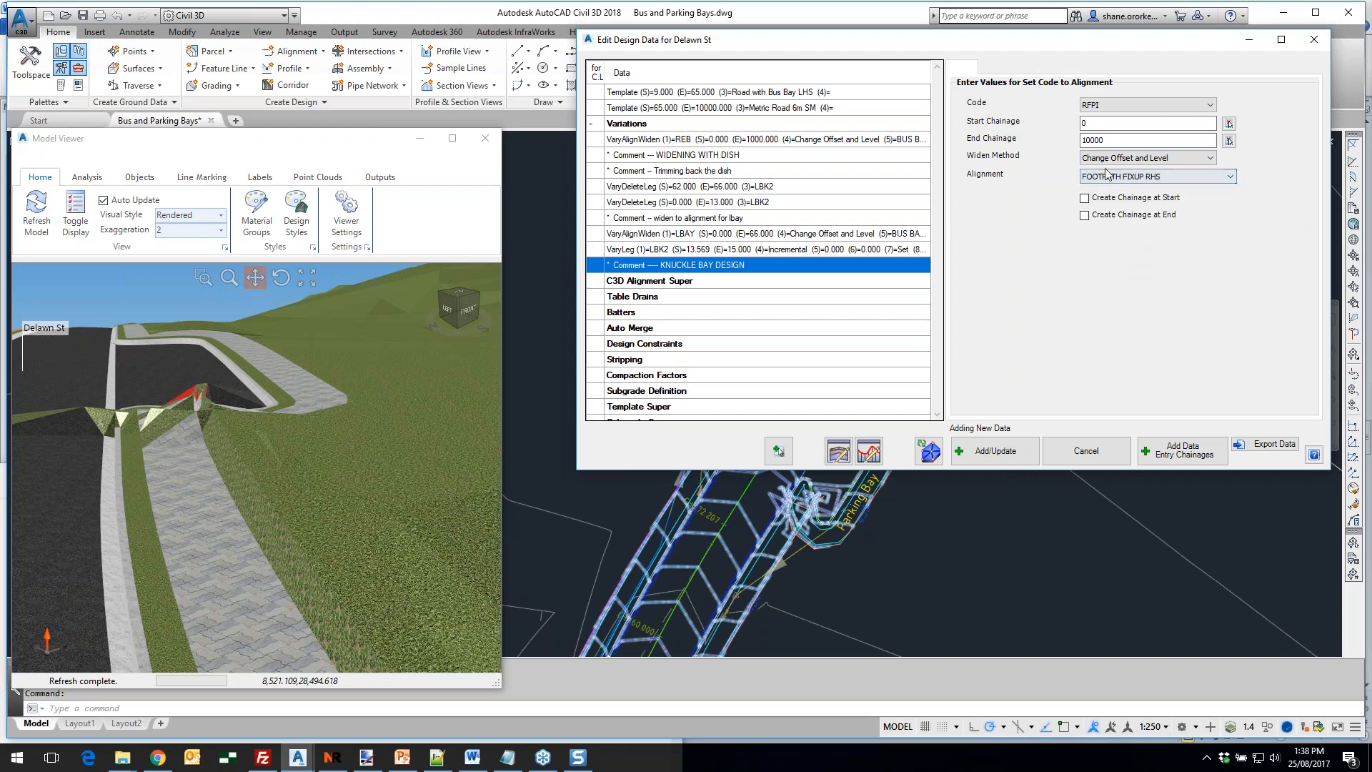
click(1006, 452)
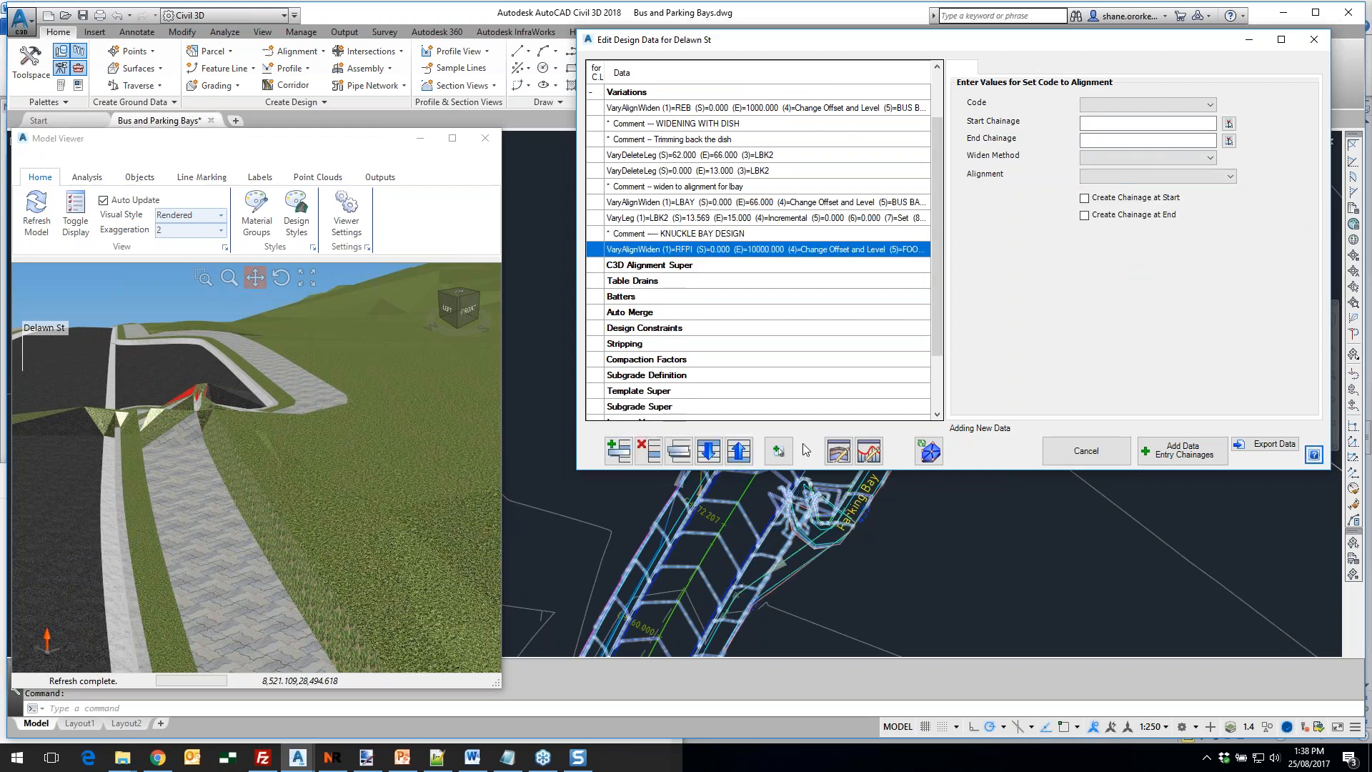
Rebuild the road model, inspect the footpath join at the bay in 3D and plan, and close the Delawn St design data
click(931, 452)
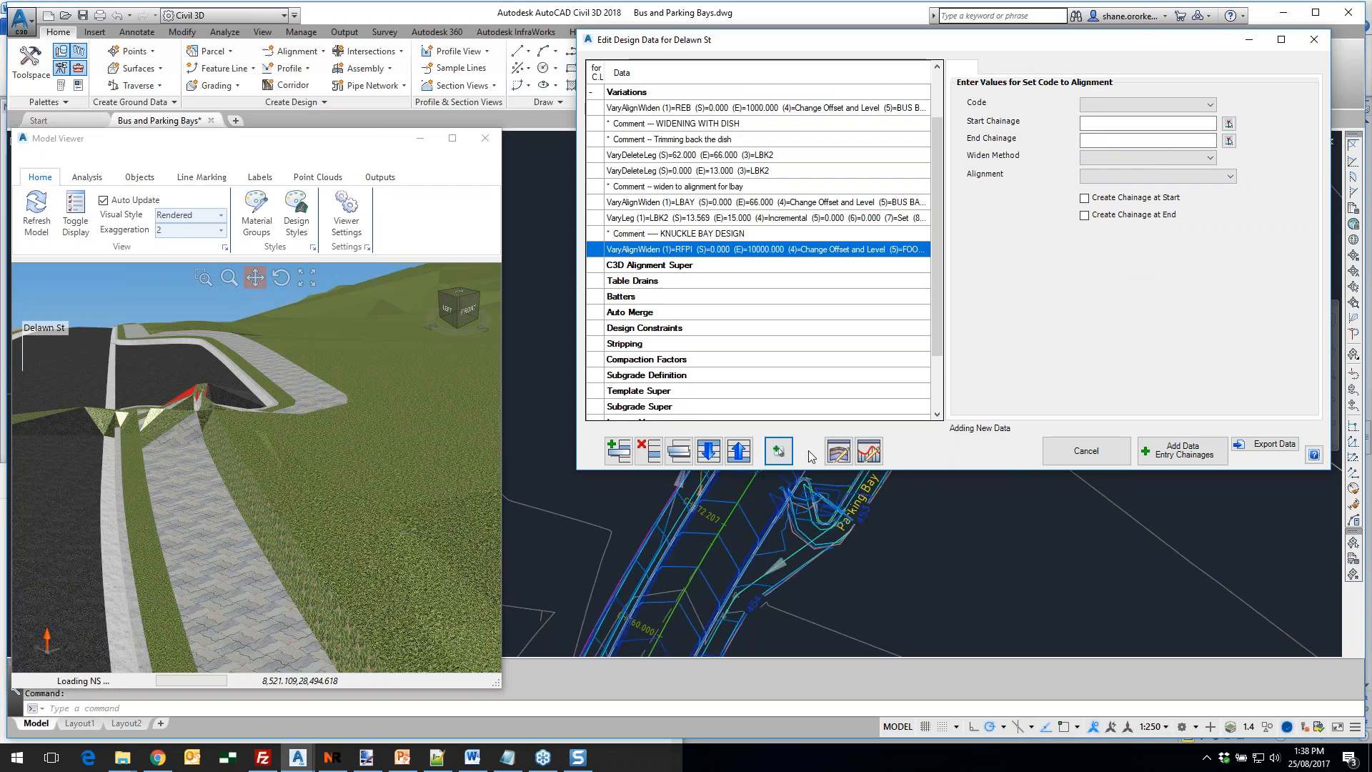
middle_drag(216, 529, 266, 538)
scroll(247, 458, up, 4)
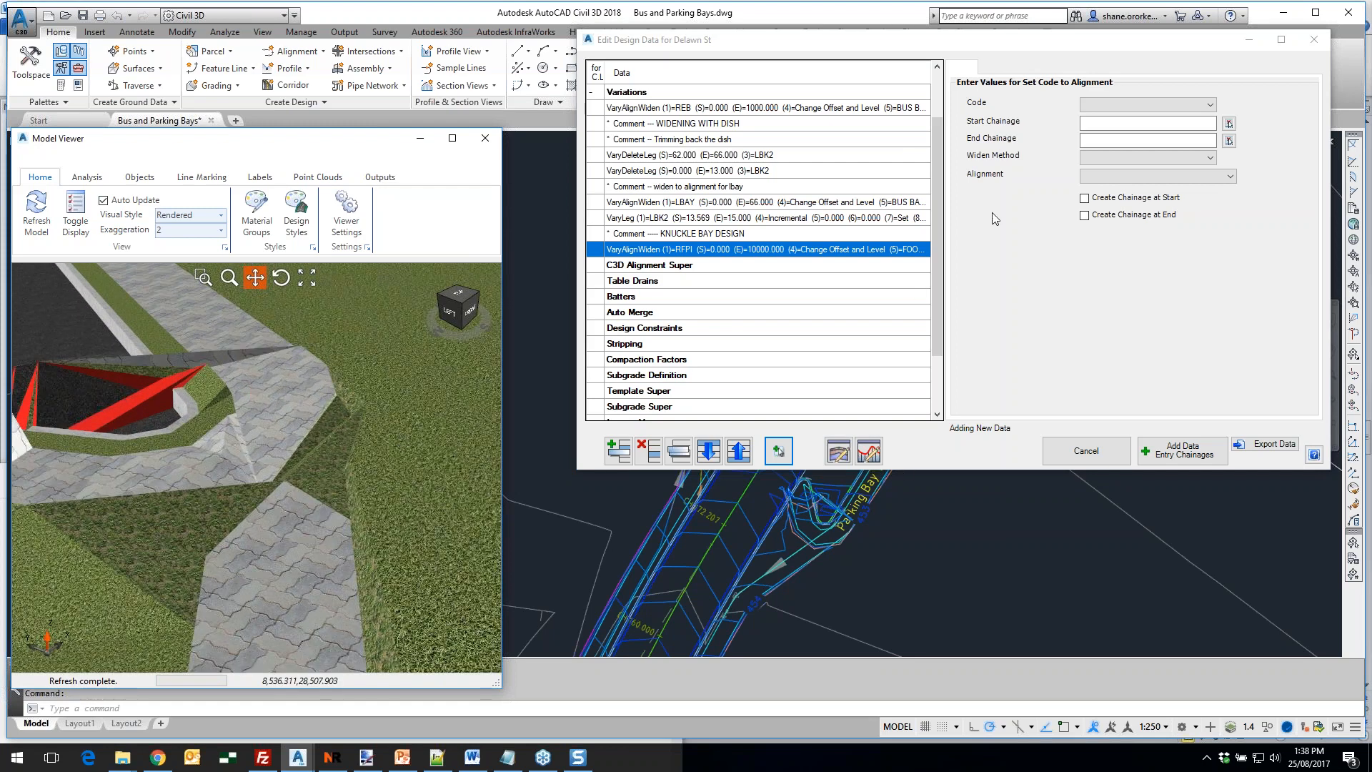
drag(1026, 49, 1037, 32)
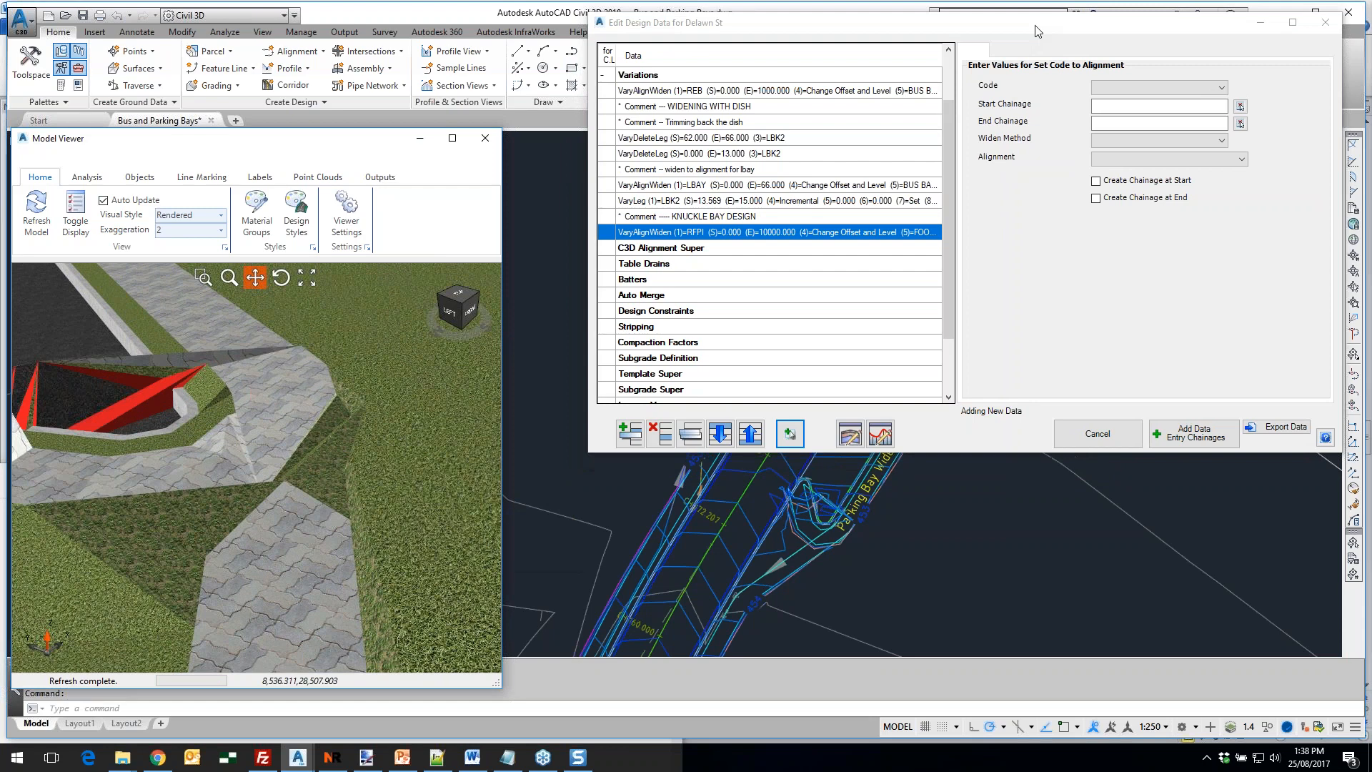
click(1326, 23)
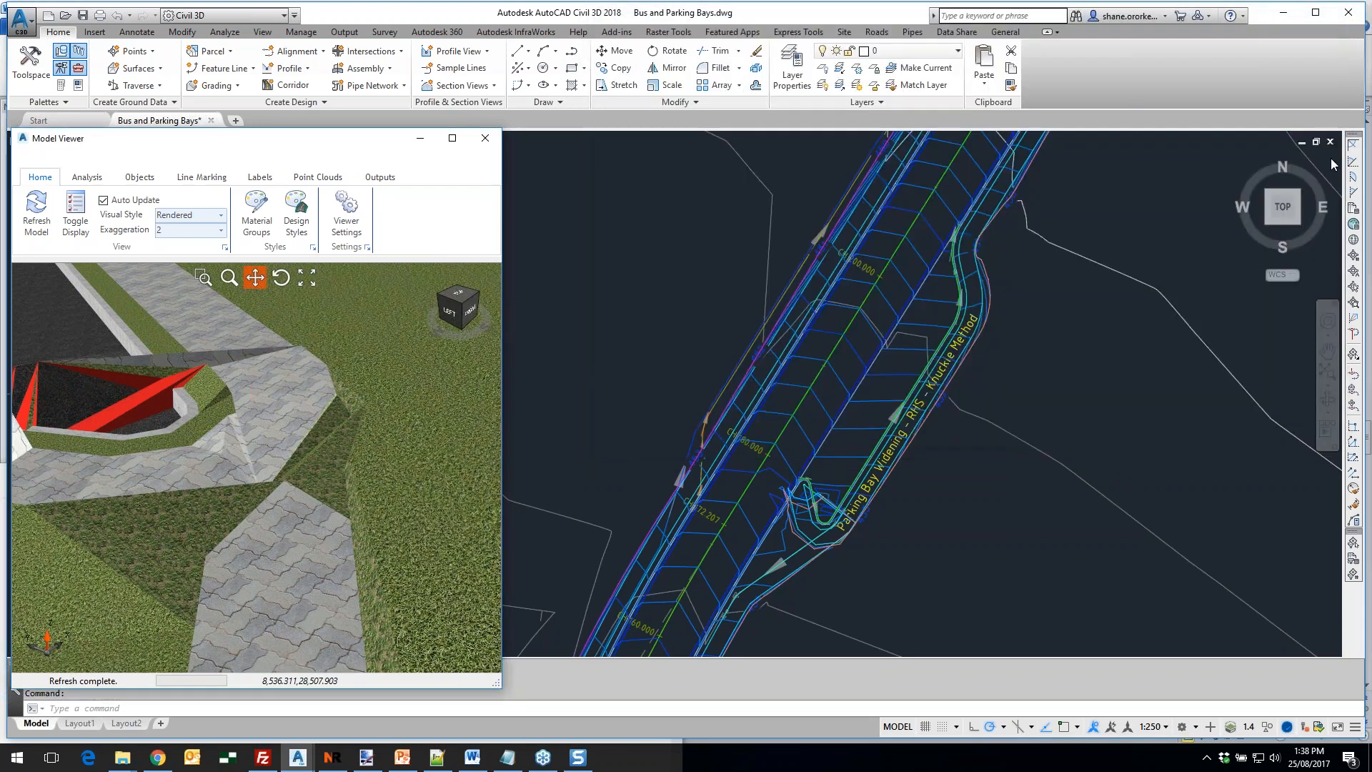
scroll(854, 500, up, 4)
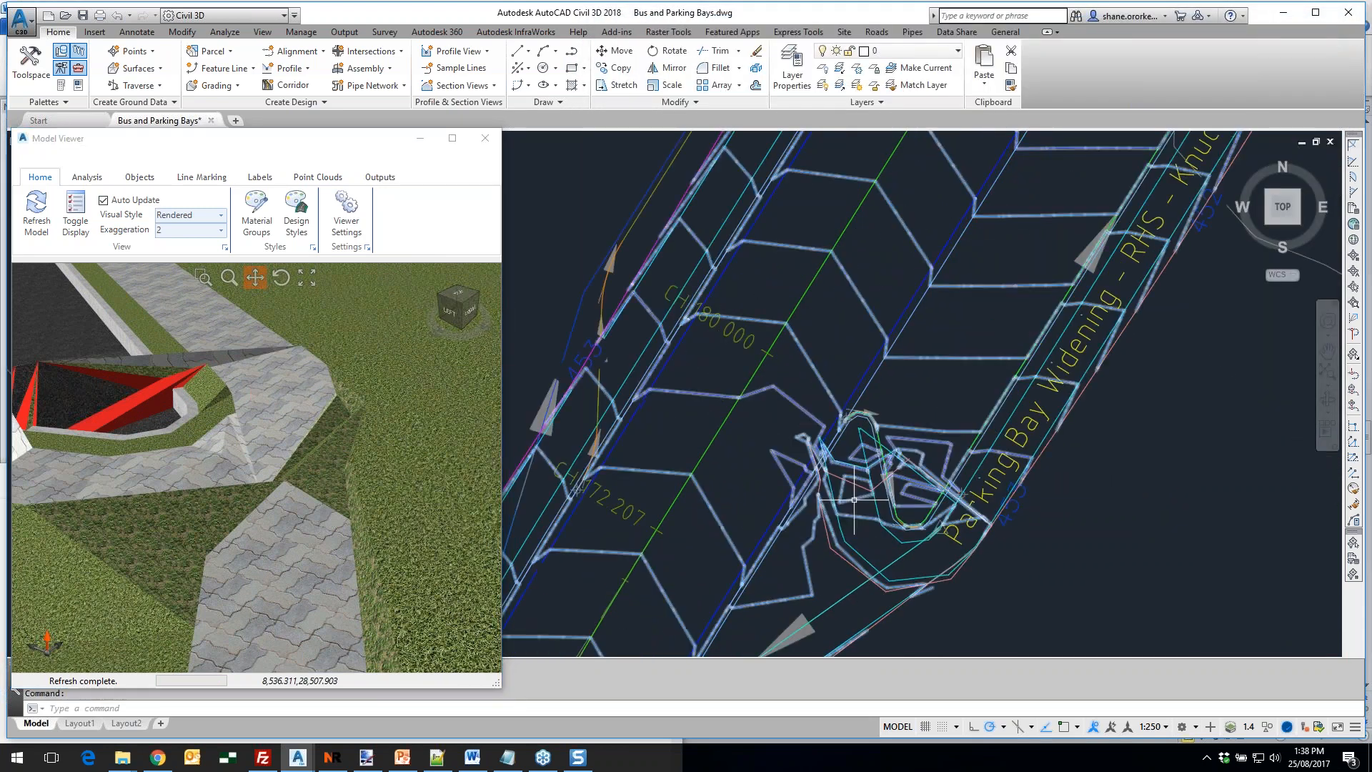
scroll(854, 500, down, 2)
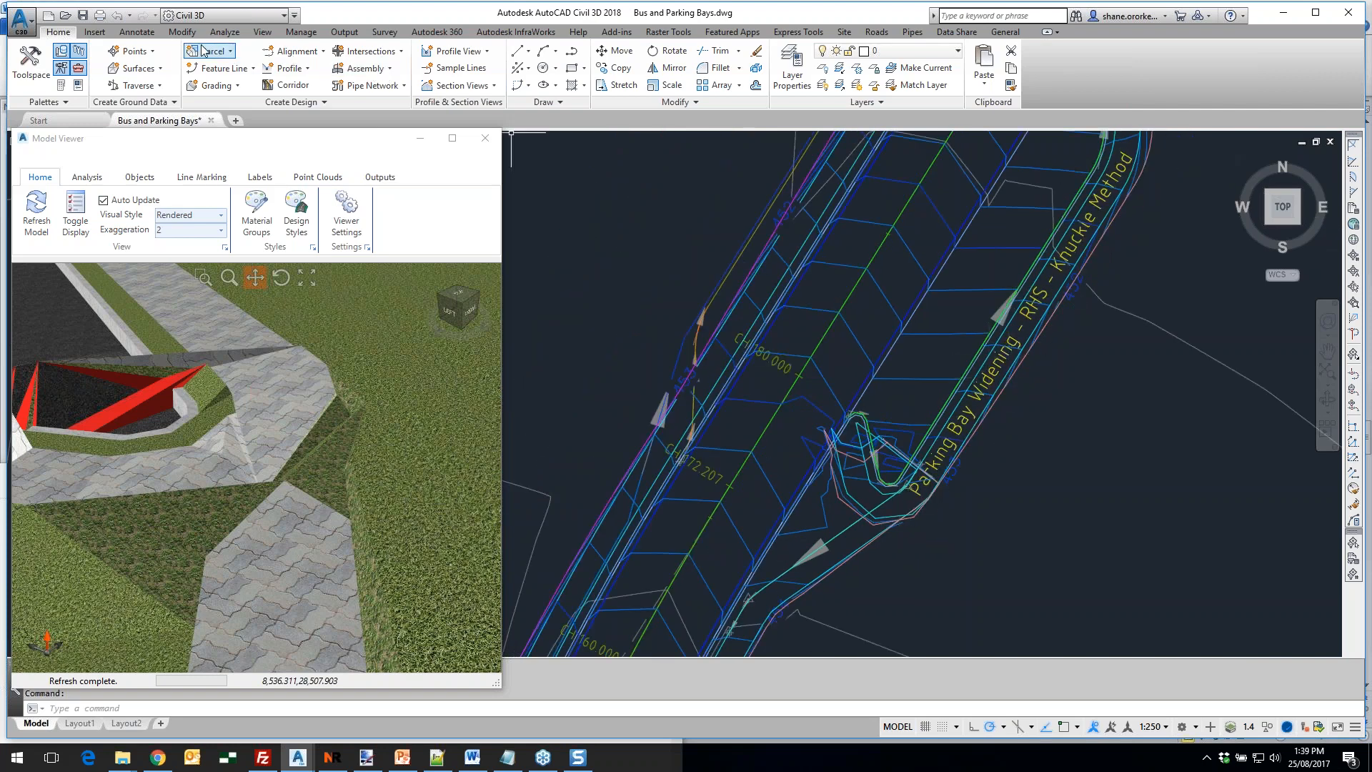
Bring up the design data for the Parking Bay Widening - RHS - Knuckle Method alignment, keeping the bay's southern end in view
click(876, 33)
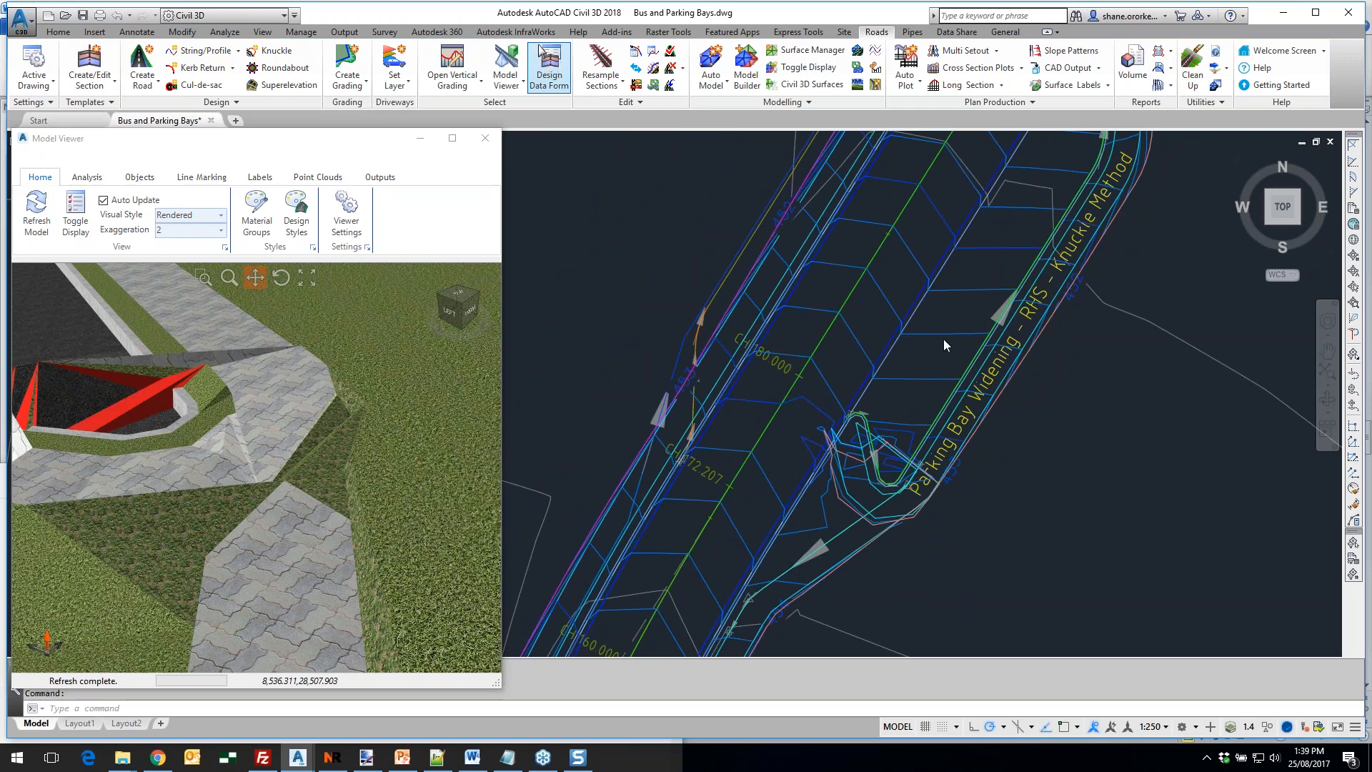
click(551, 75)
click(957, 385)
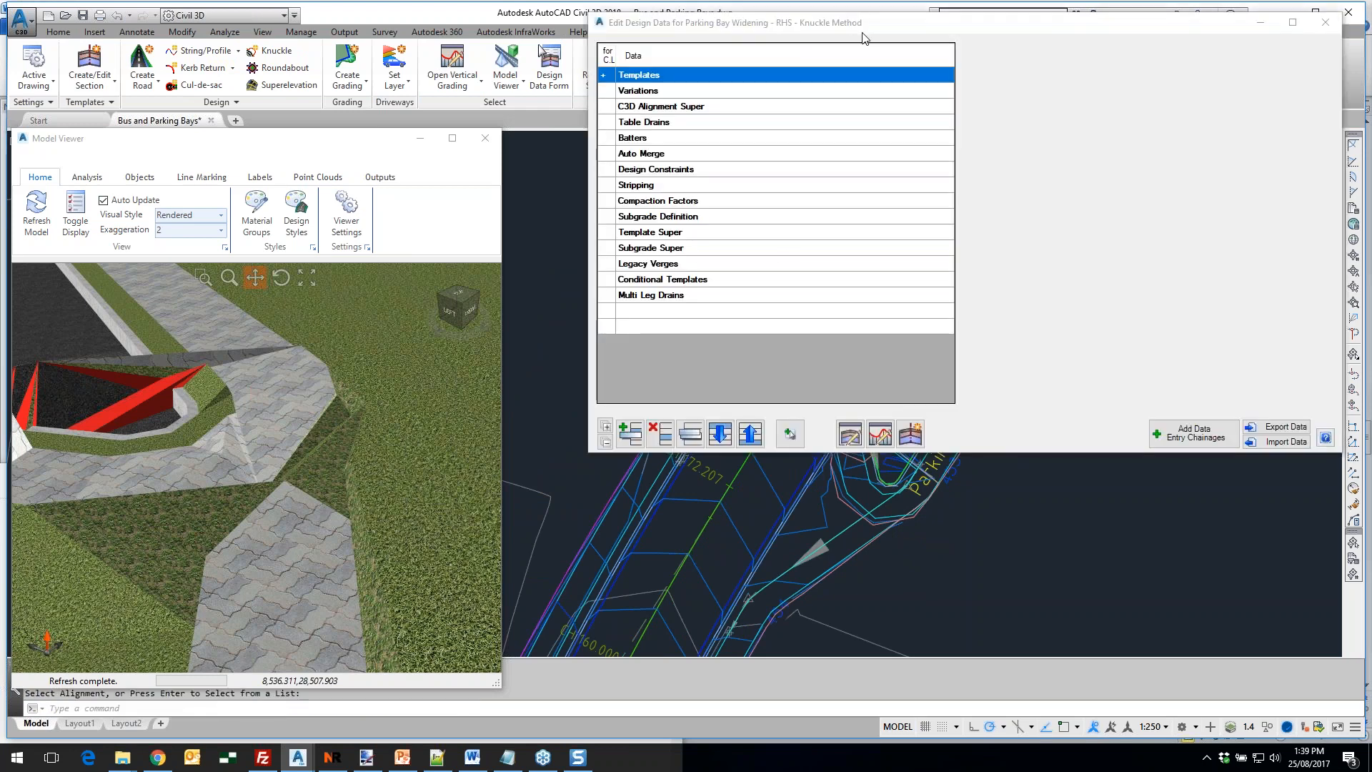
drag(861, 32, 854, 22)
scroll(825, 479, down, 2)
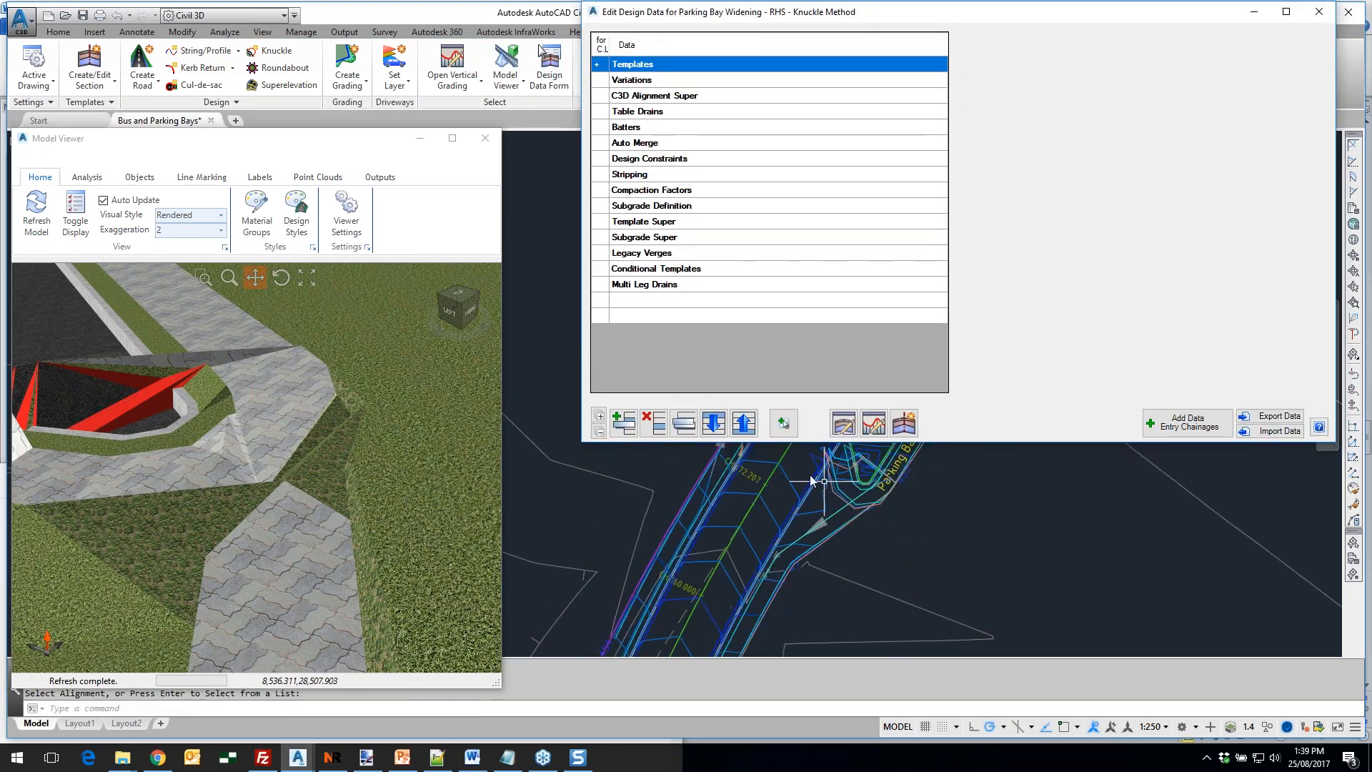
middle_drag(832, 522, 930, 613)
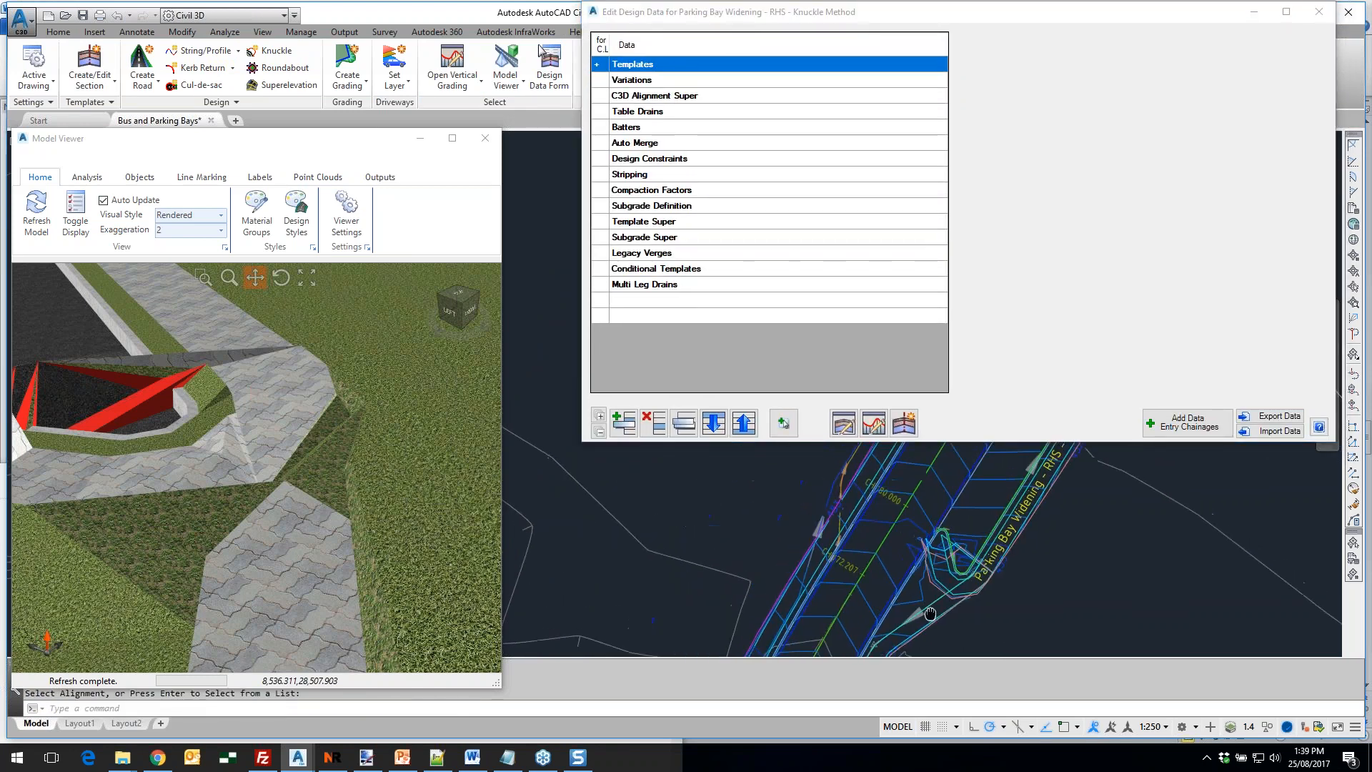
Step through the parking bay widening's cross sections from chainage 0 to 7.5 to find where its footpath should start
click(844, 425)
drag(711, 20, 474, 435)
scroll(471, 575, up, 3)
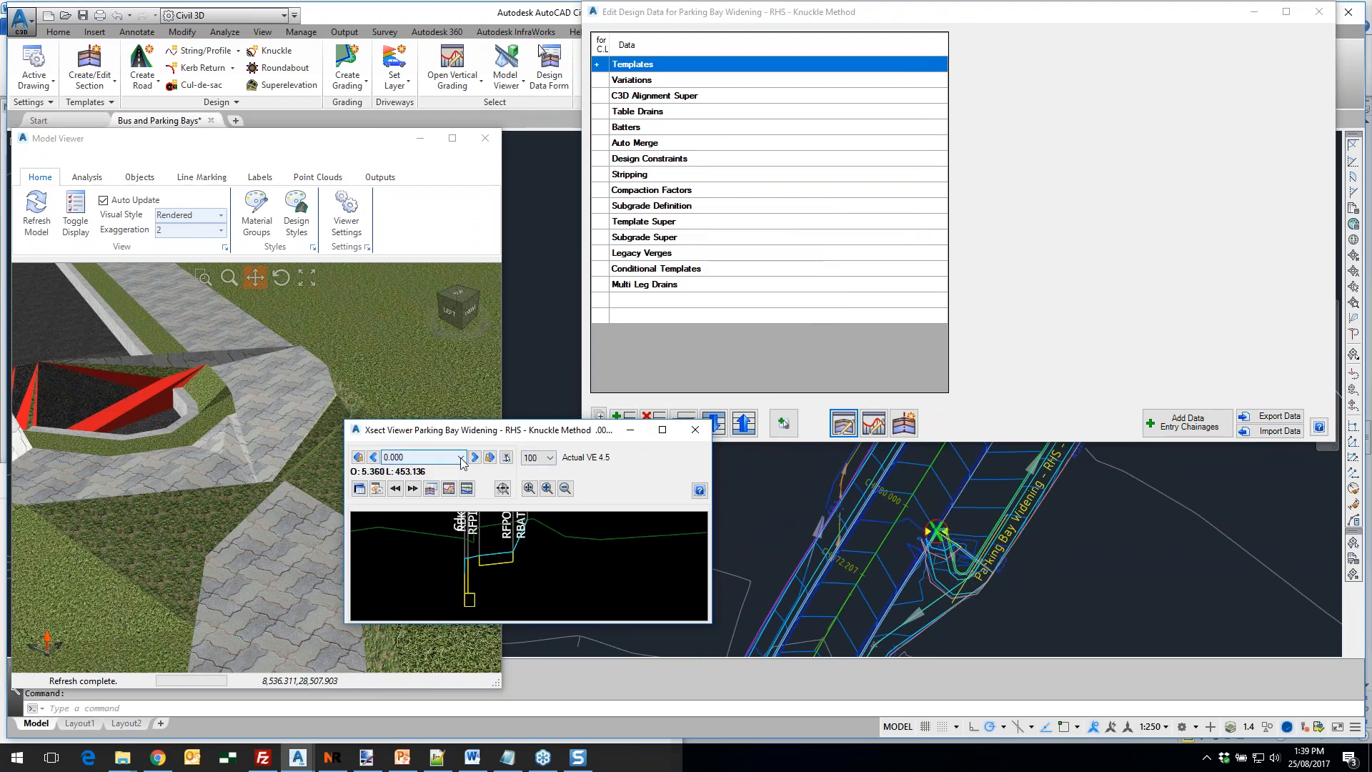
click(474, 457)
click(474, 457)
click(474, 457)
click(475, 456)
click(474, 456)
click(475, 456)
click(475, 457)
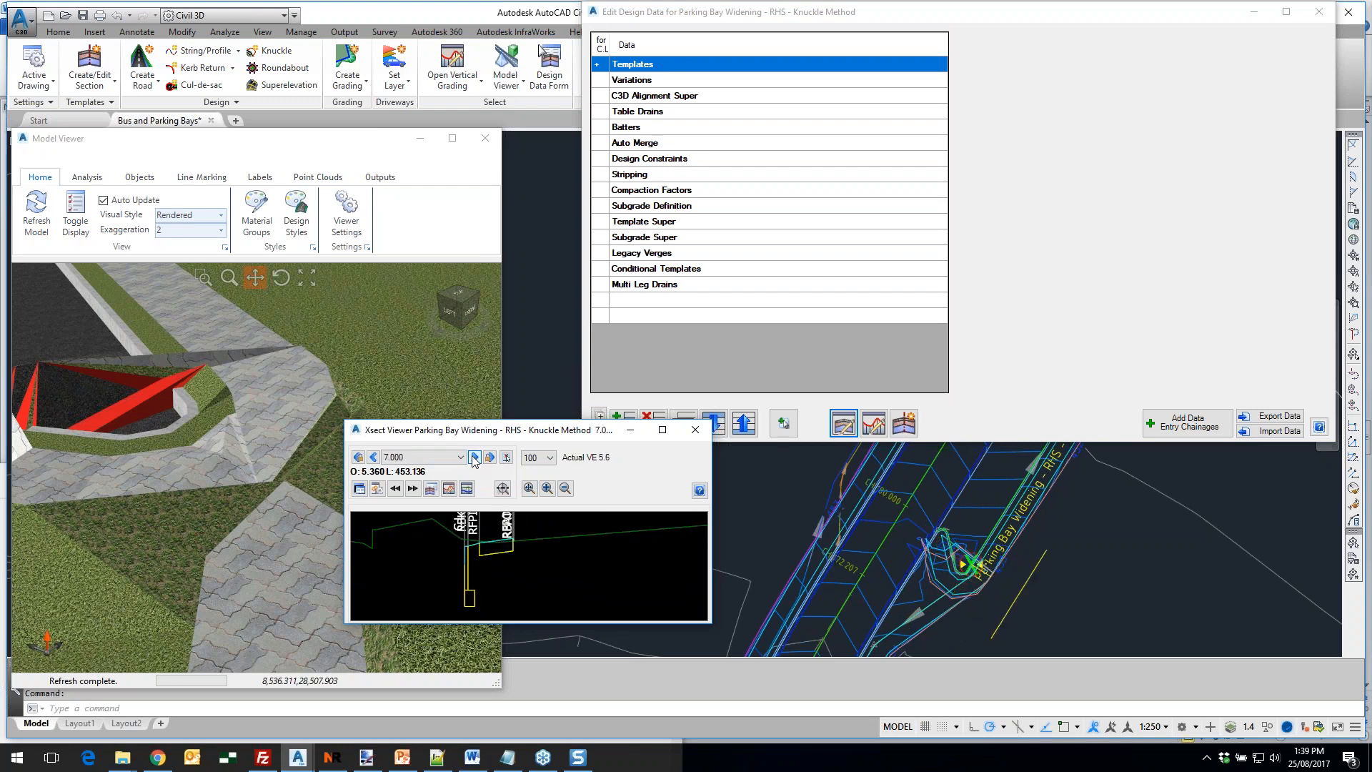
click(474, 457)
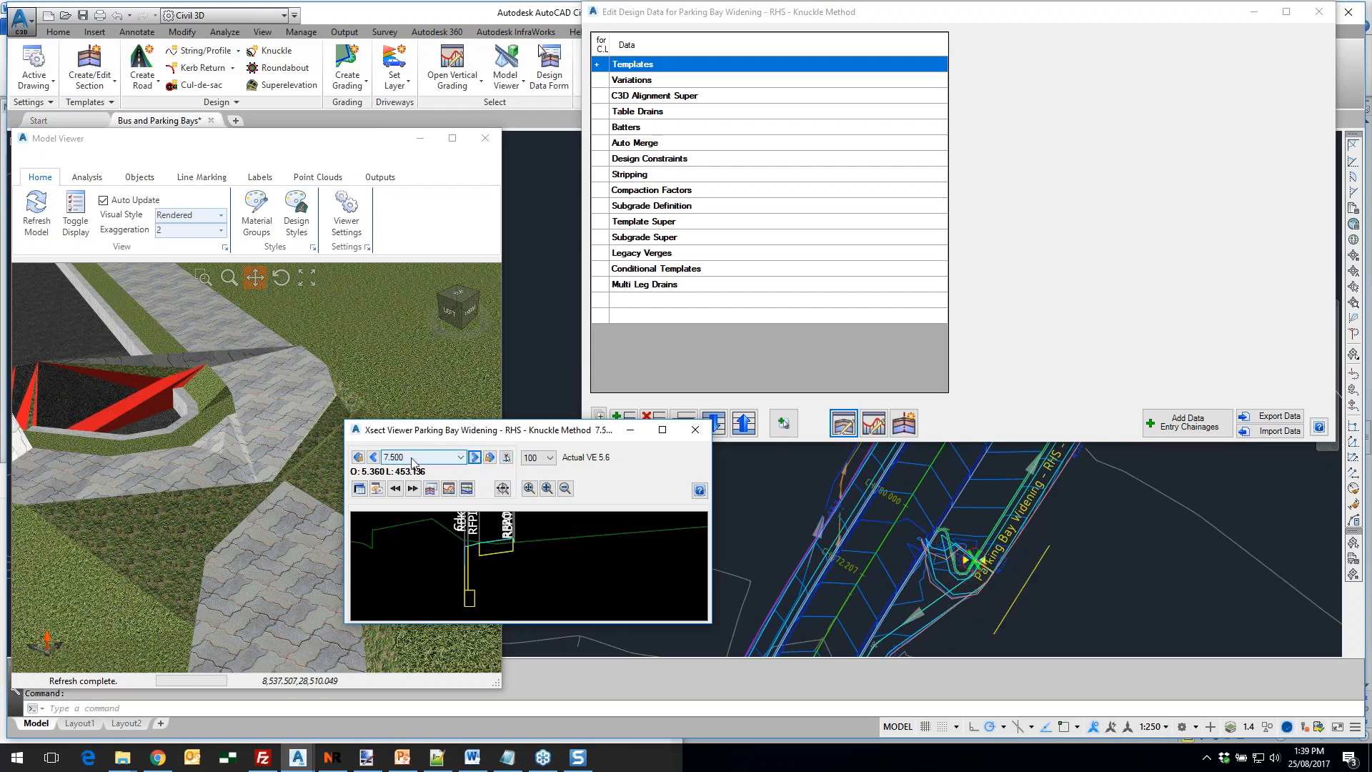
click(695, 429)
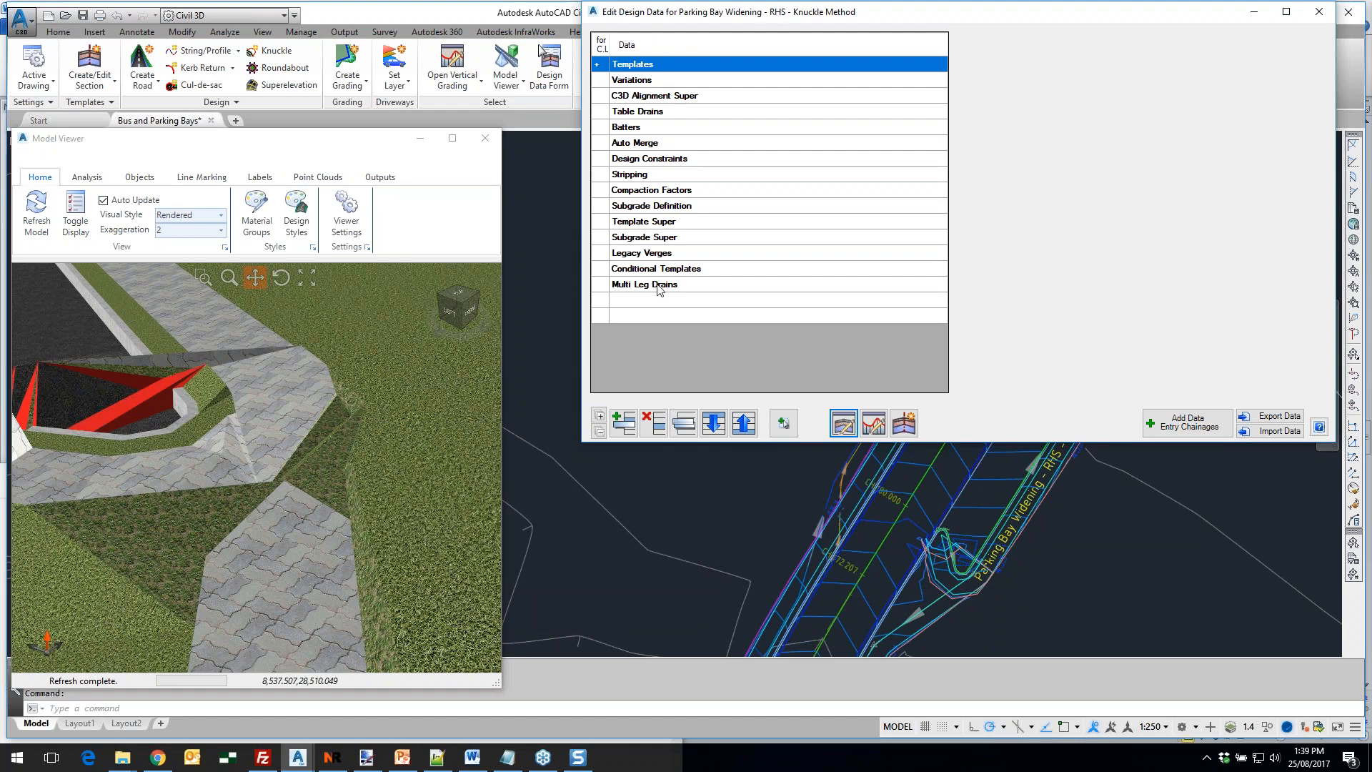
Add a Delete All Sections Outside Selected Codes variation to the bay from chainage 0 to 7.5, with left code LDUM and right code RBK
click(652, 81)
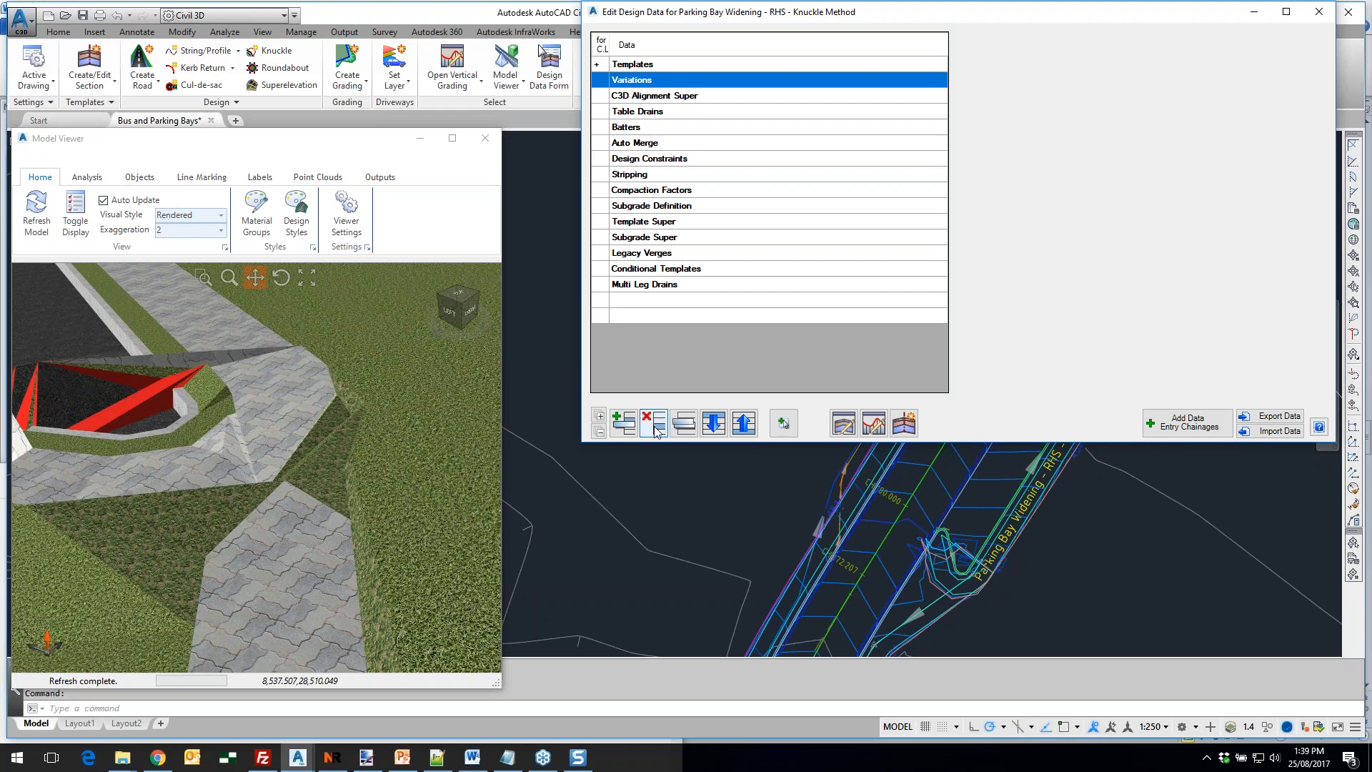
click(624, 423)
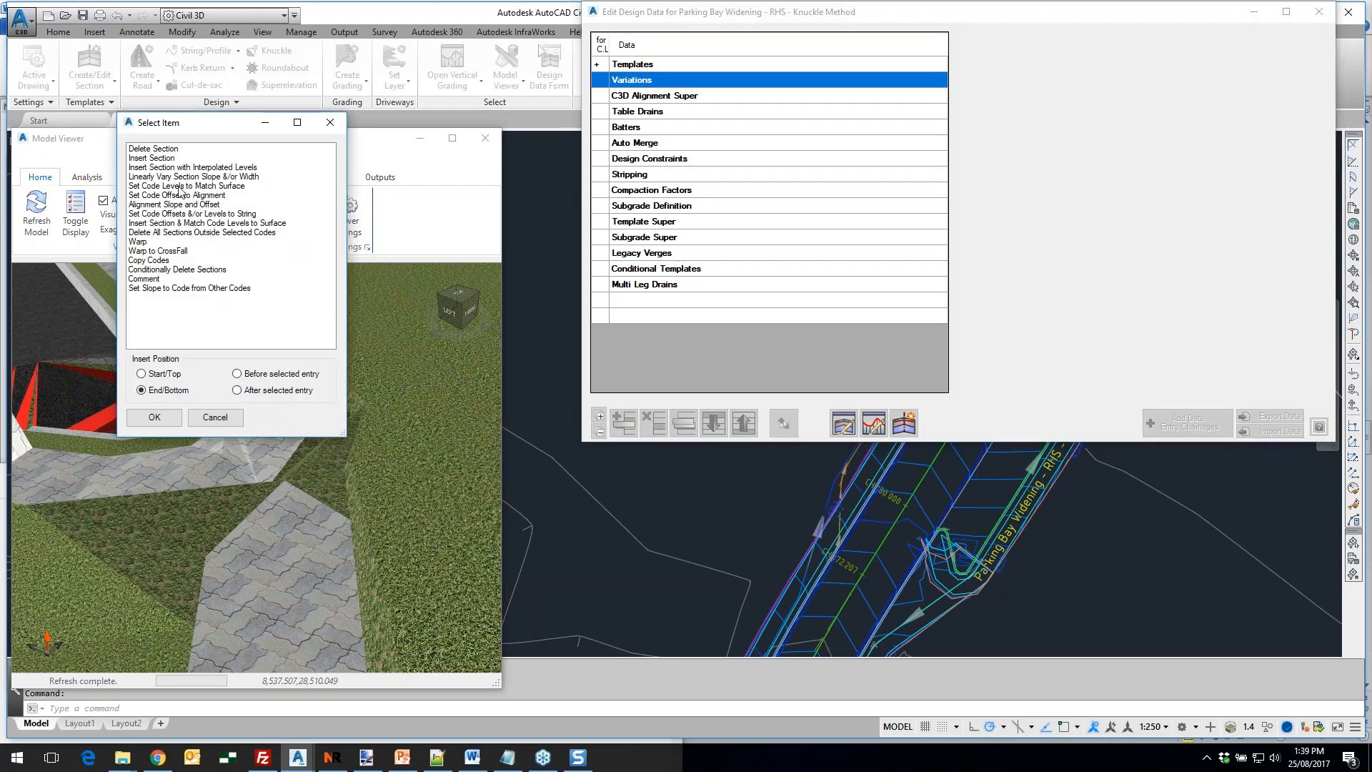
click(167, 233)
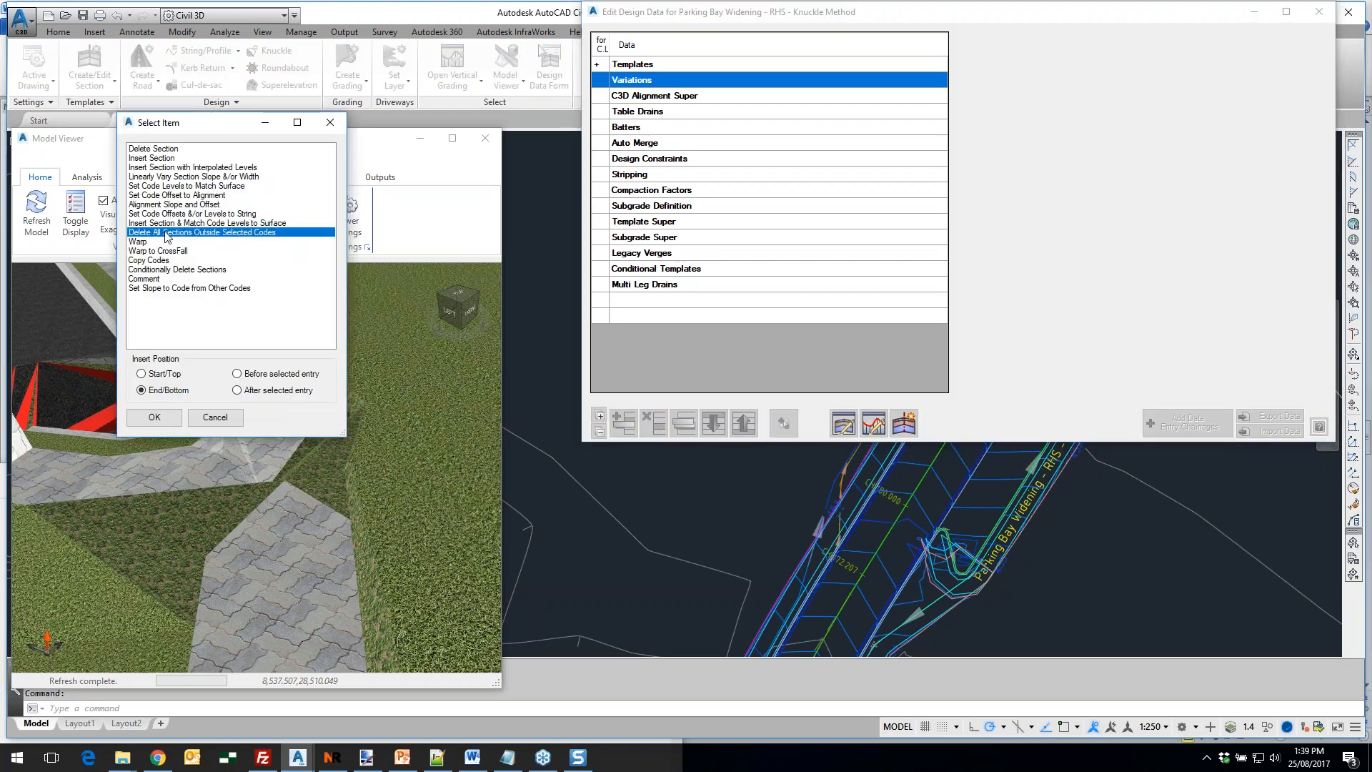
click(164, 419)
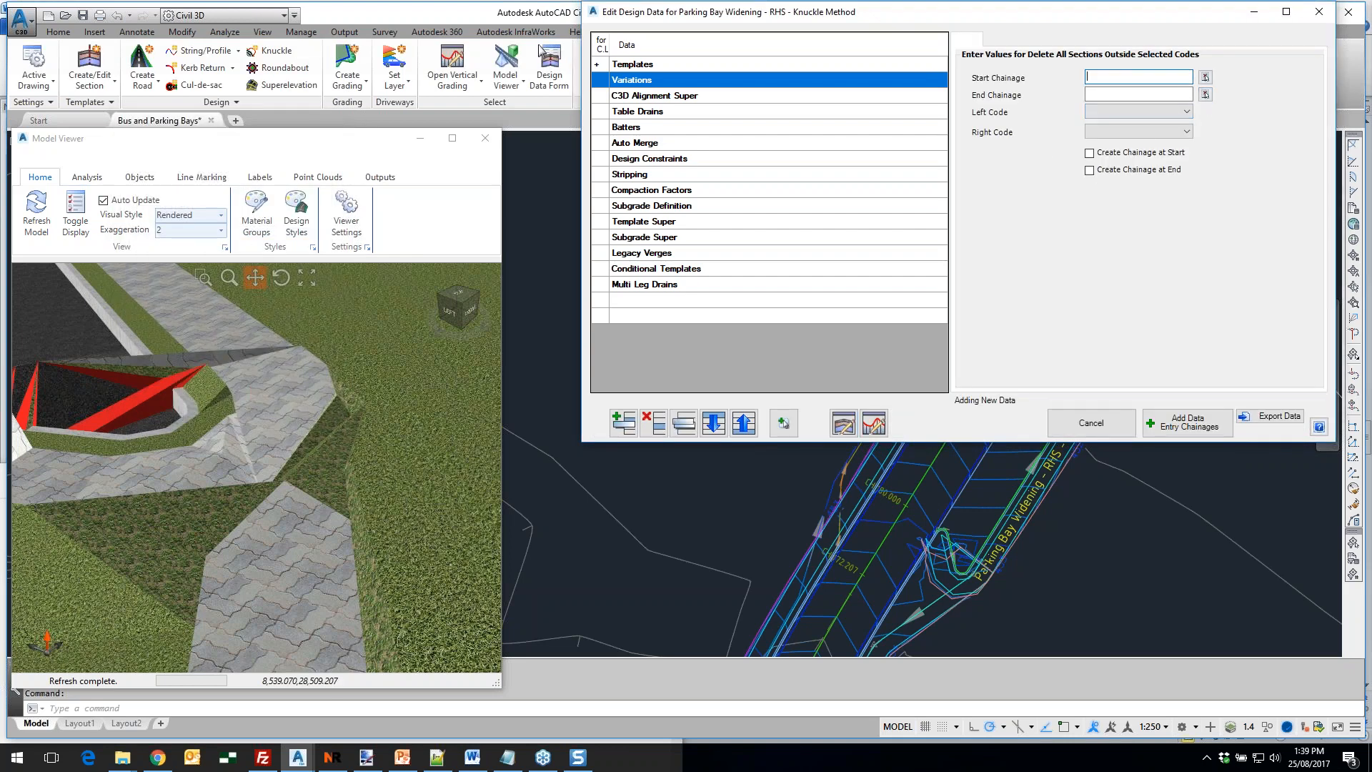
text(0)
click(1157, 94)
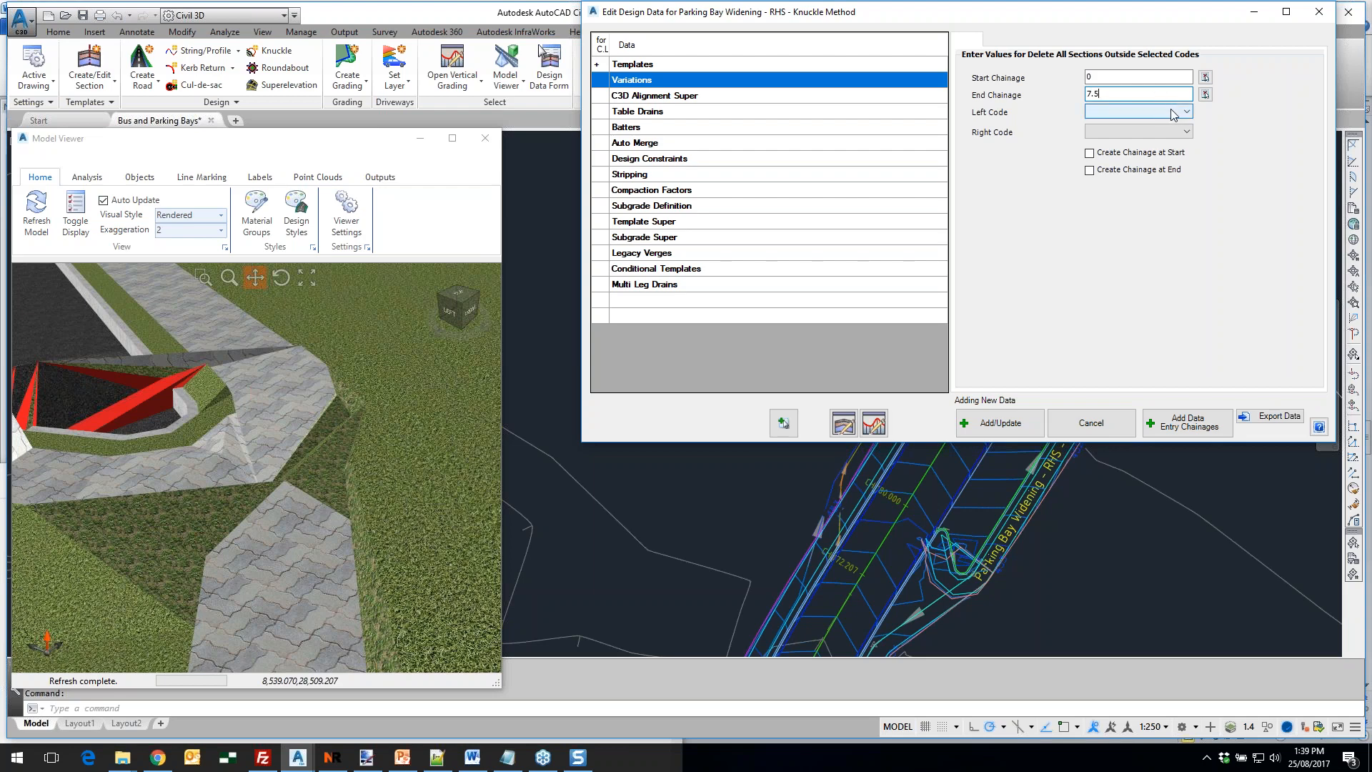
click(1175, 113)
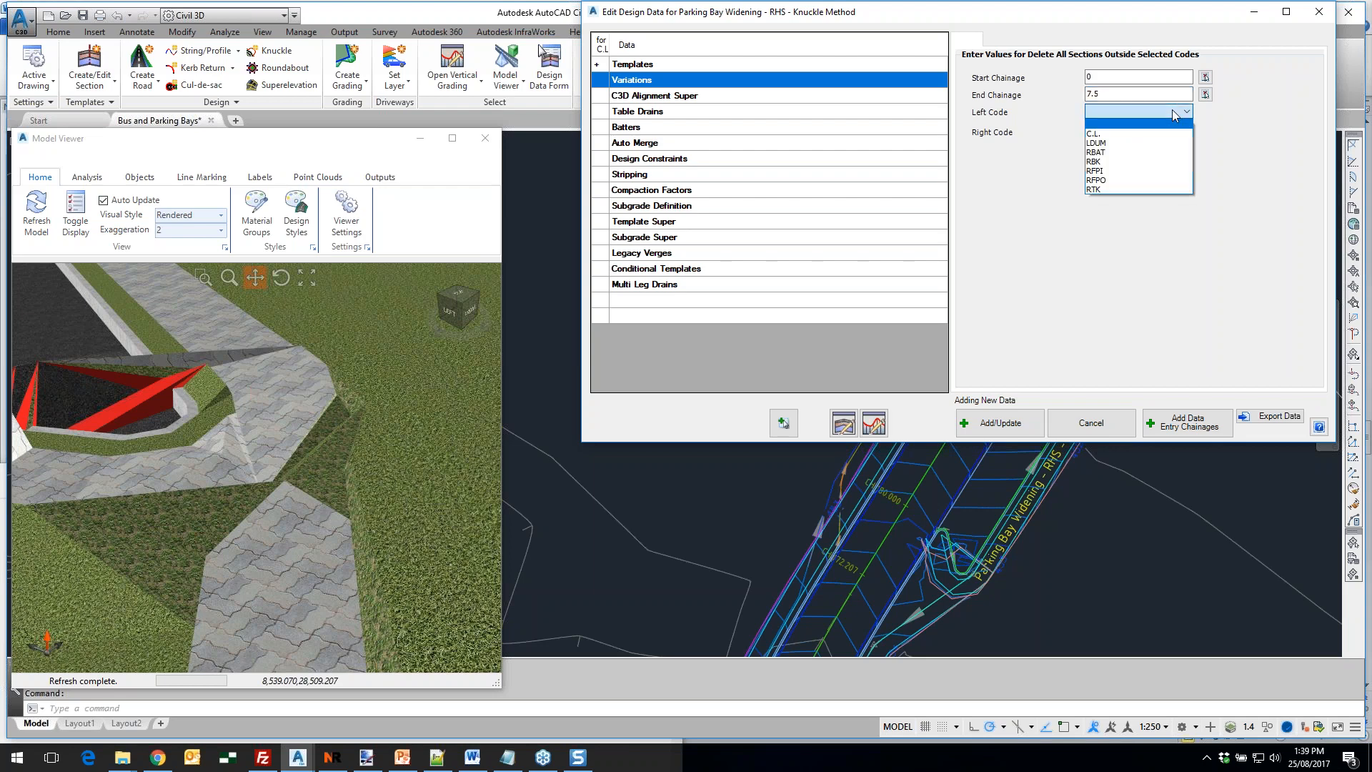
click(1130, 143)
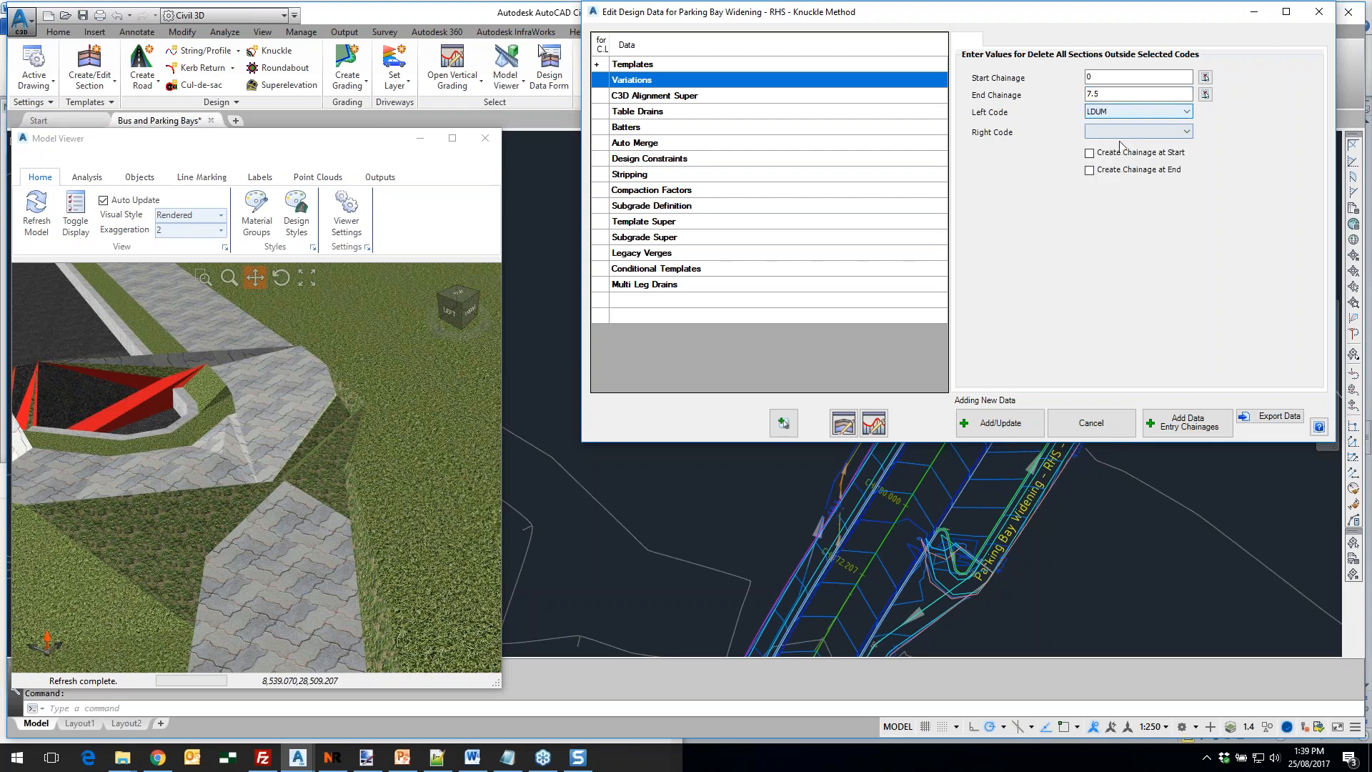
click(1120, 133)
click(1112, 181)
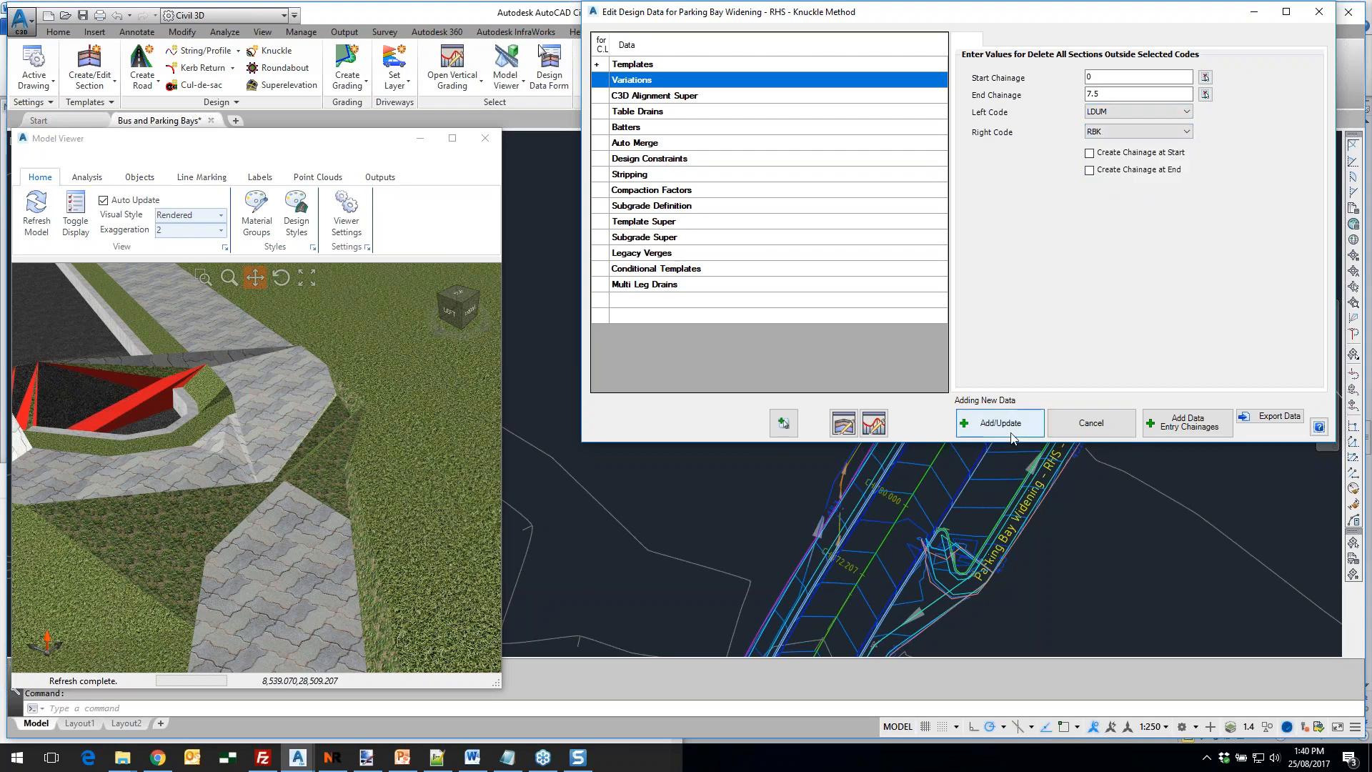
click(989, 424)
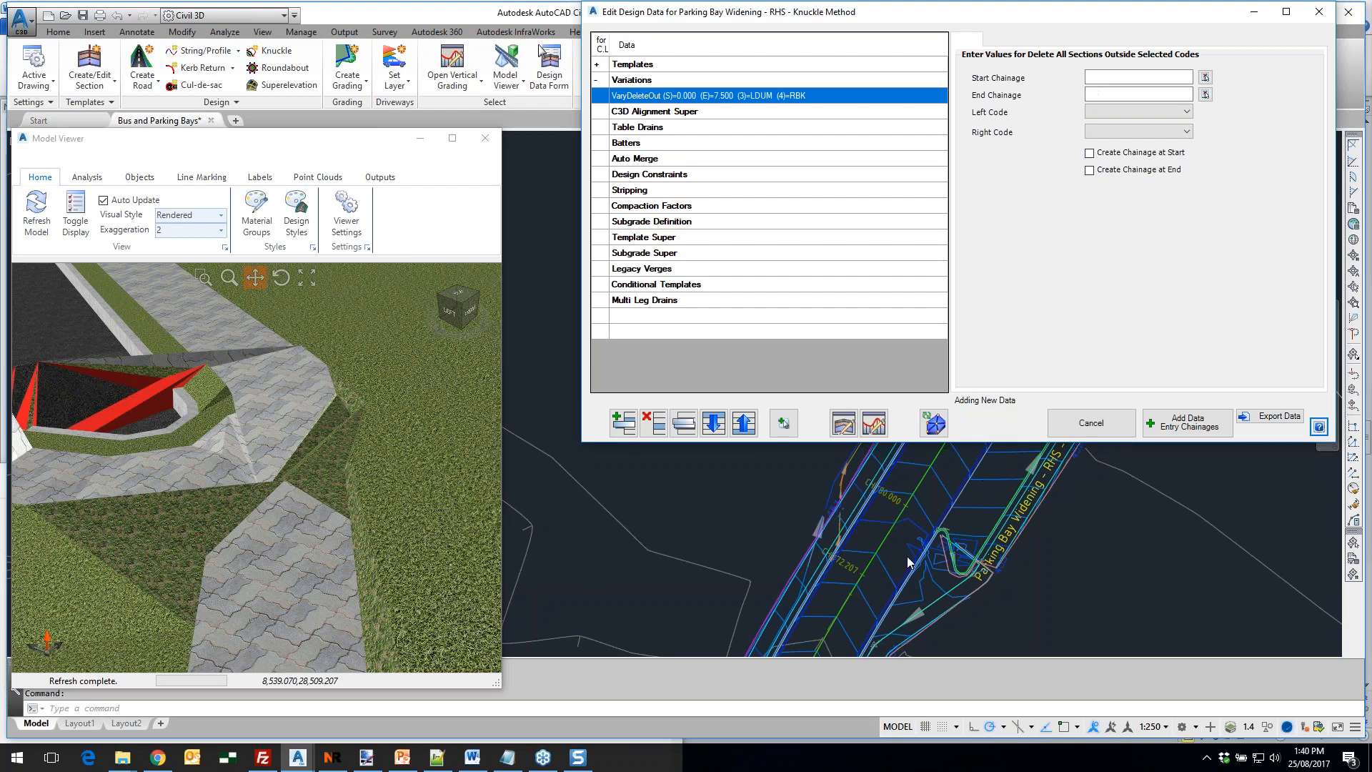
Add a Slope Batters entry to the parking bay from chainage 0 to 7.5, applied to both sides with all slope values left blank
scroll(967, 606, up, 4)
middle_drag(936, 509, 940, 574)
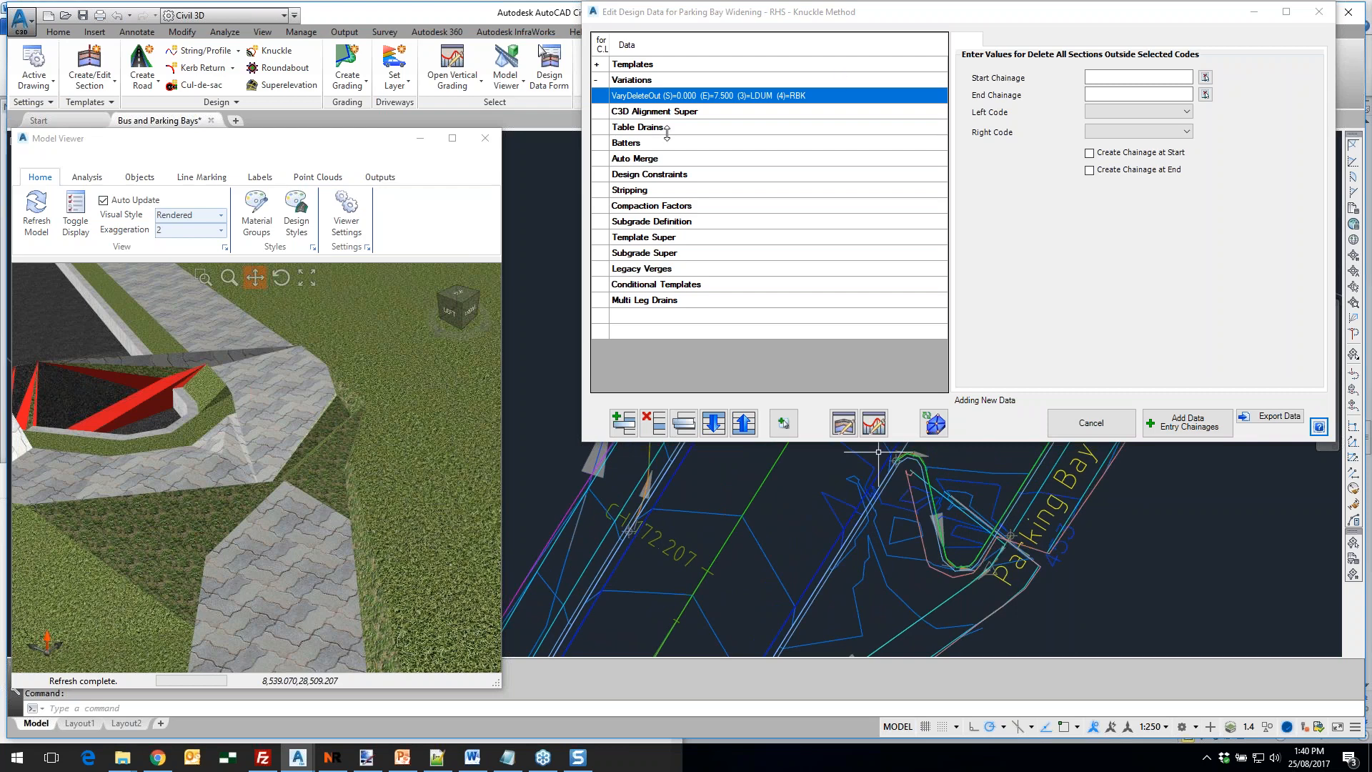
click(772, 104)
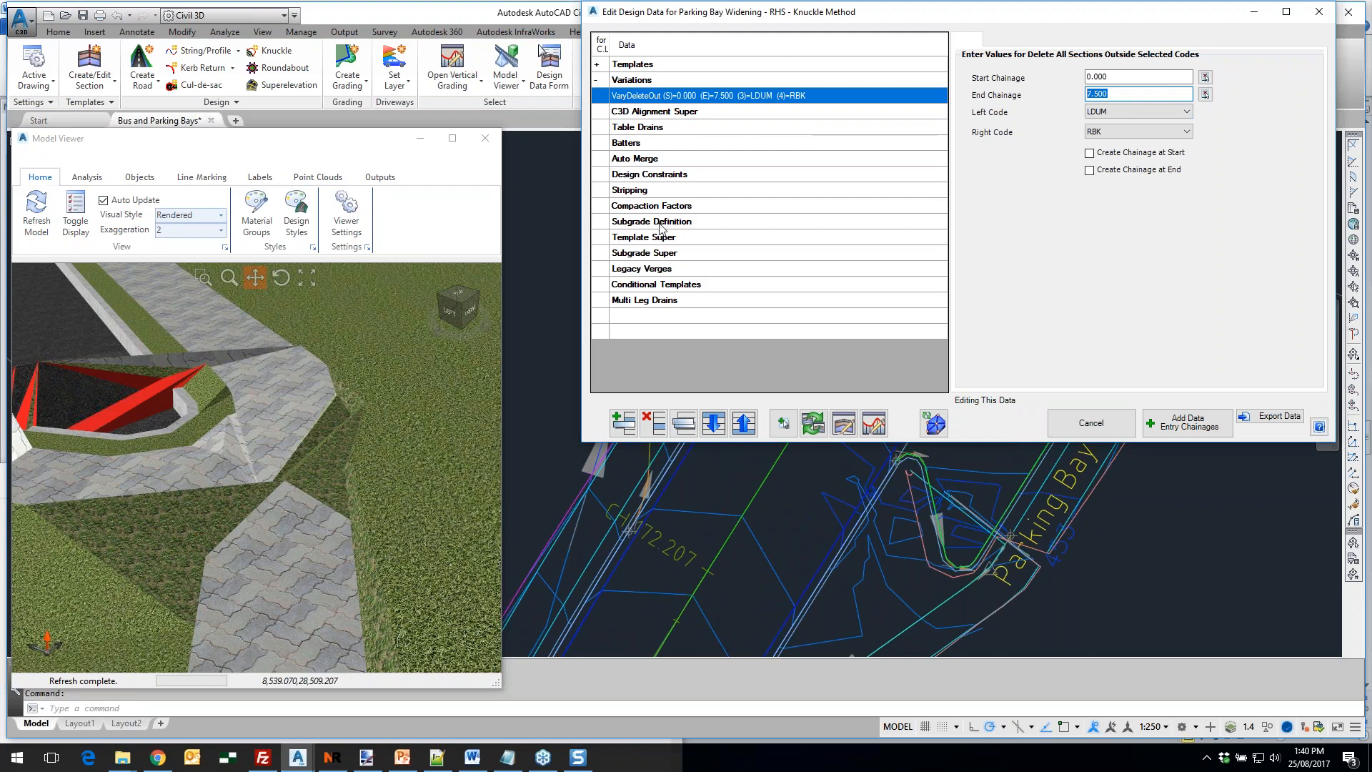
click(686, 143)
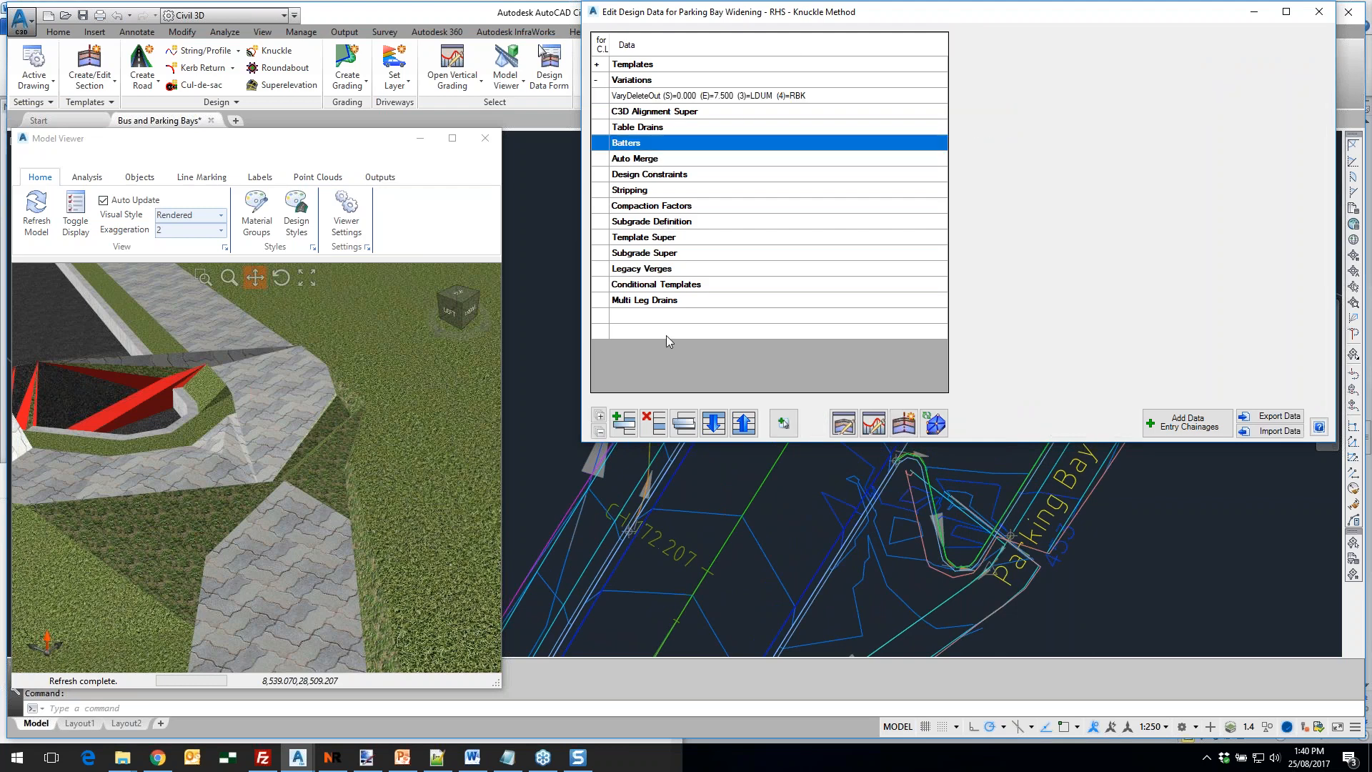
click(625, 420)
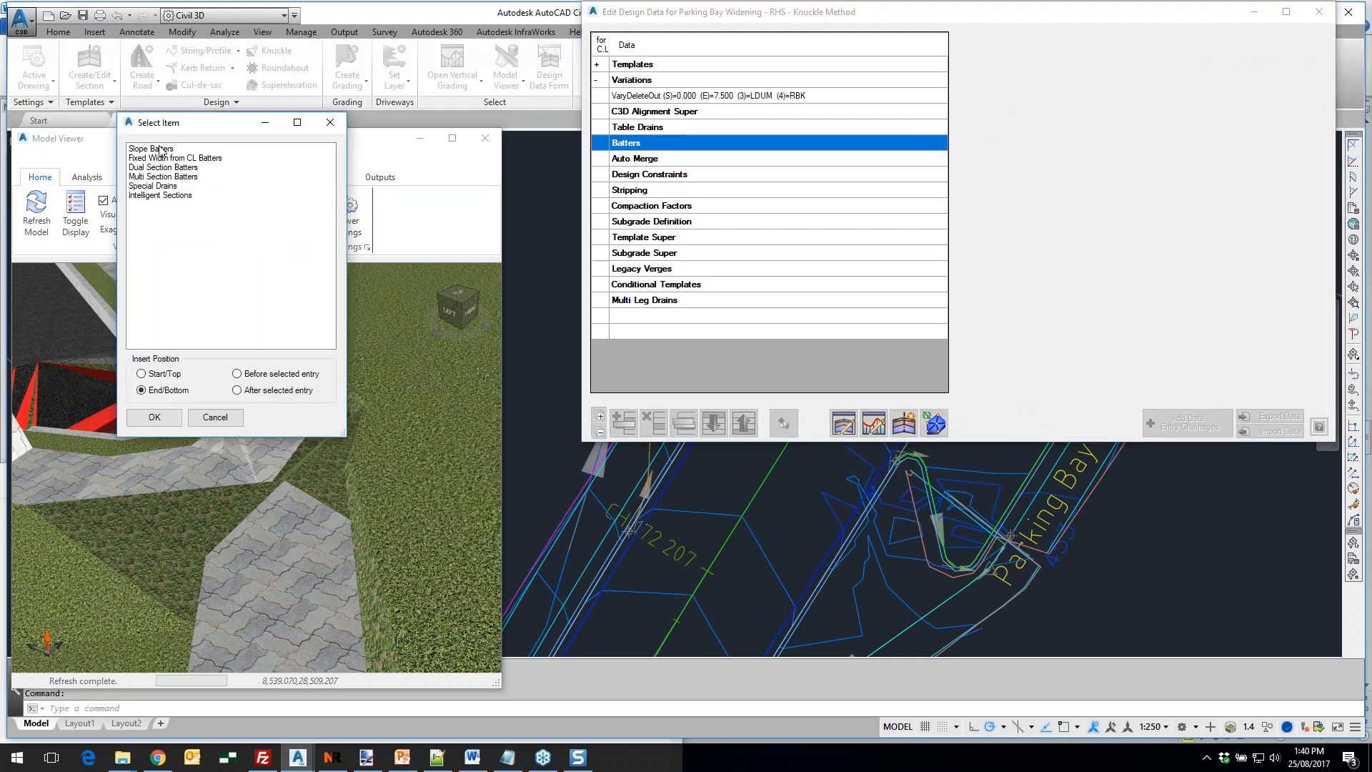
click(162, 150)
click(154, 417)
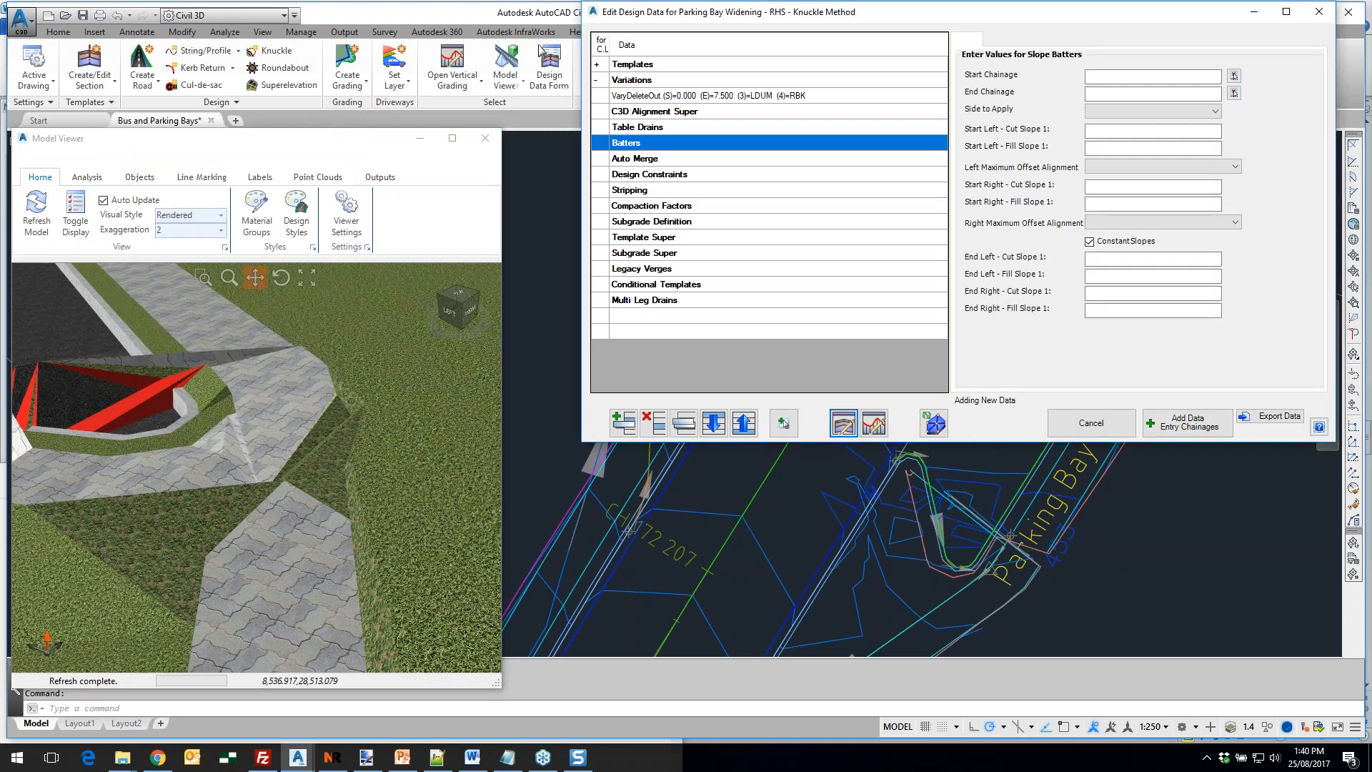
text(0)
click(1098, 93)
text(7.5)
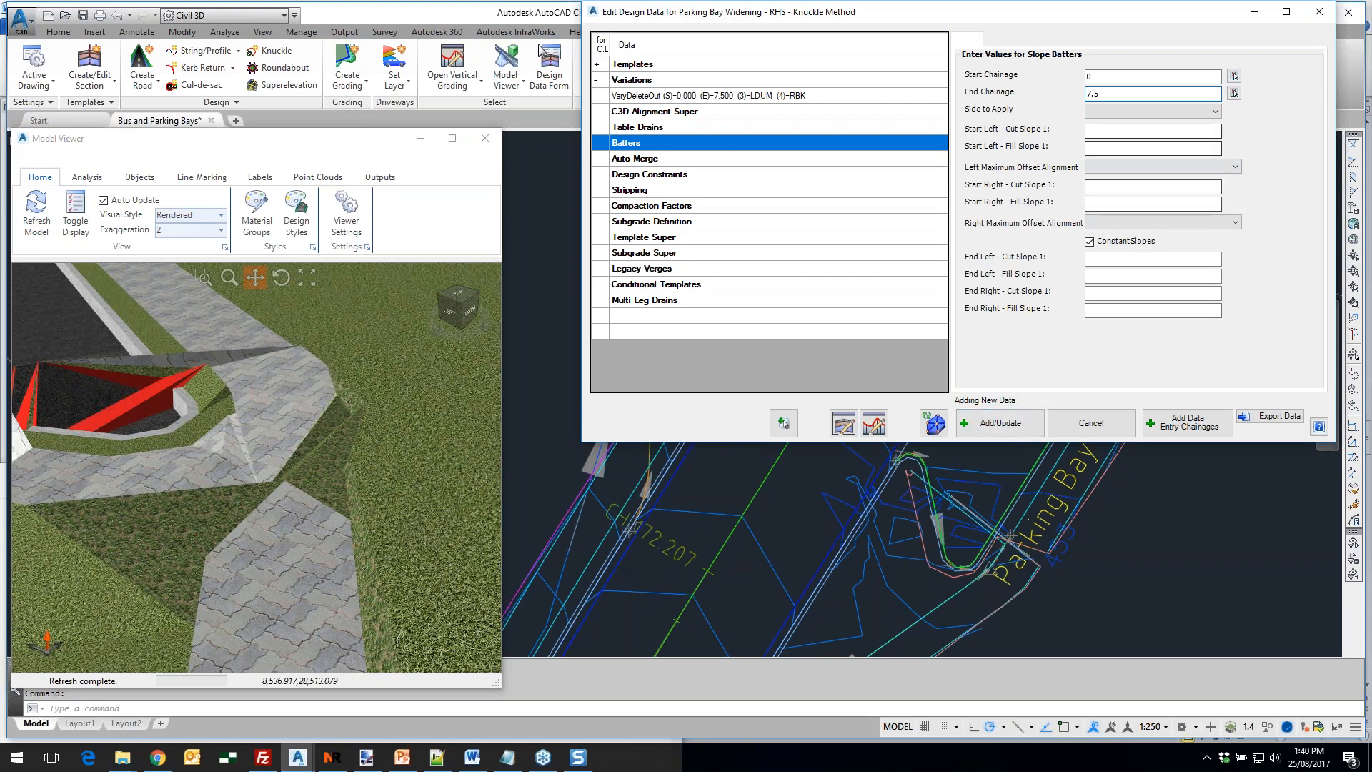
click(1146, 112)
click(1129, 141)
key(Tab)
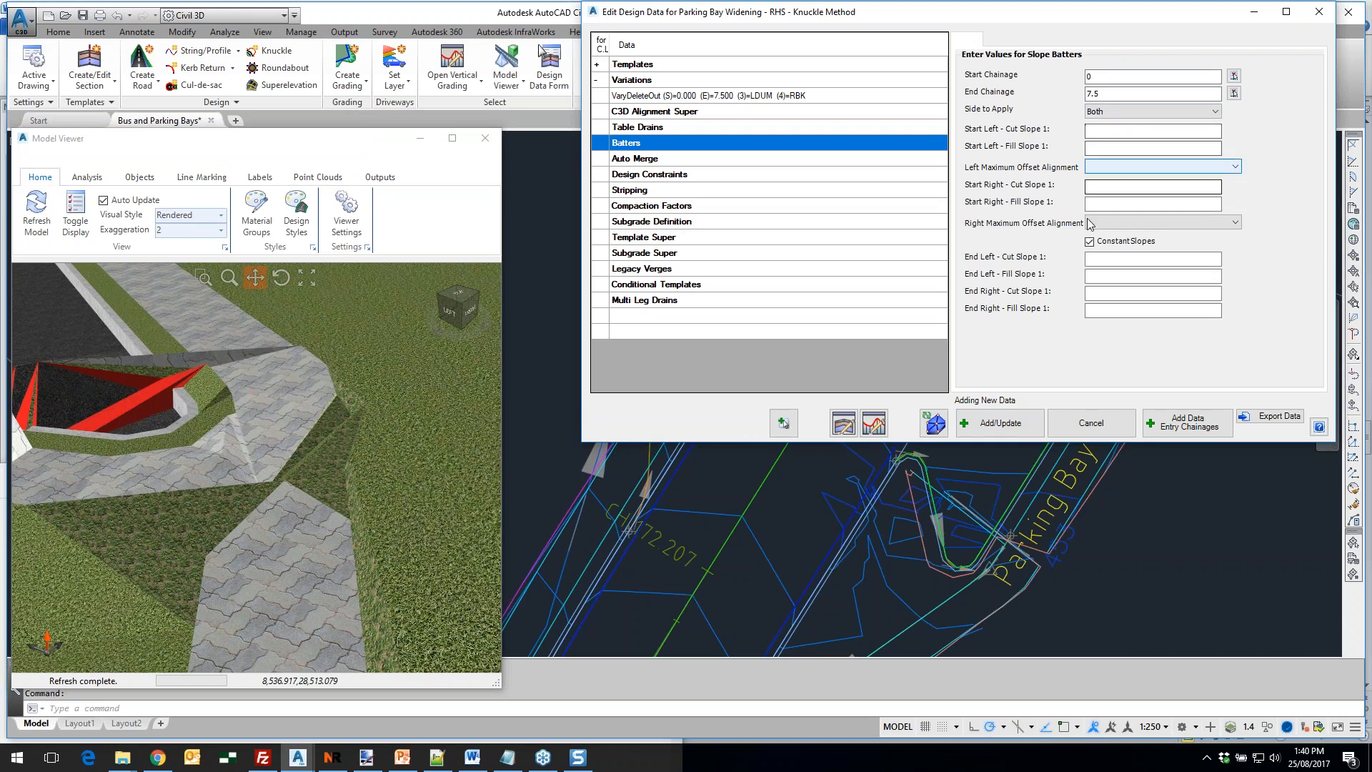
click(985, 426)
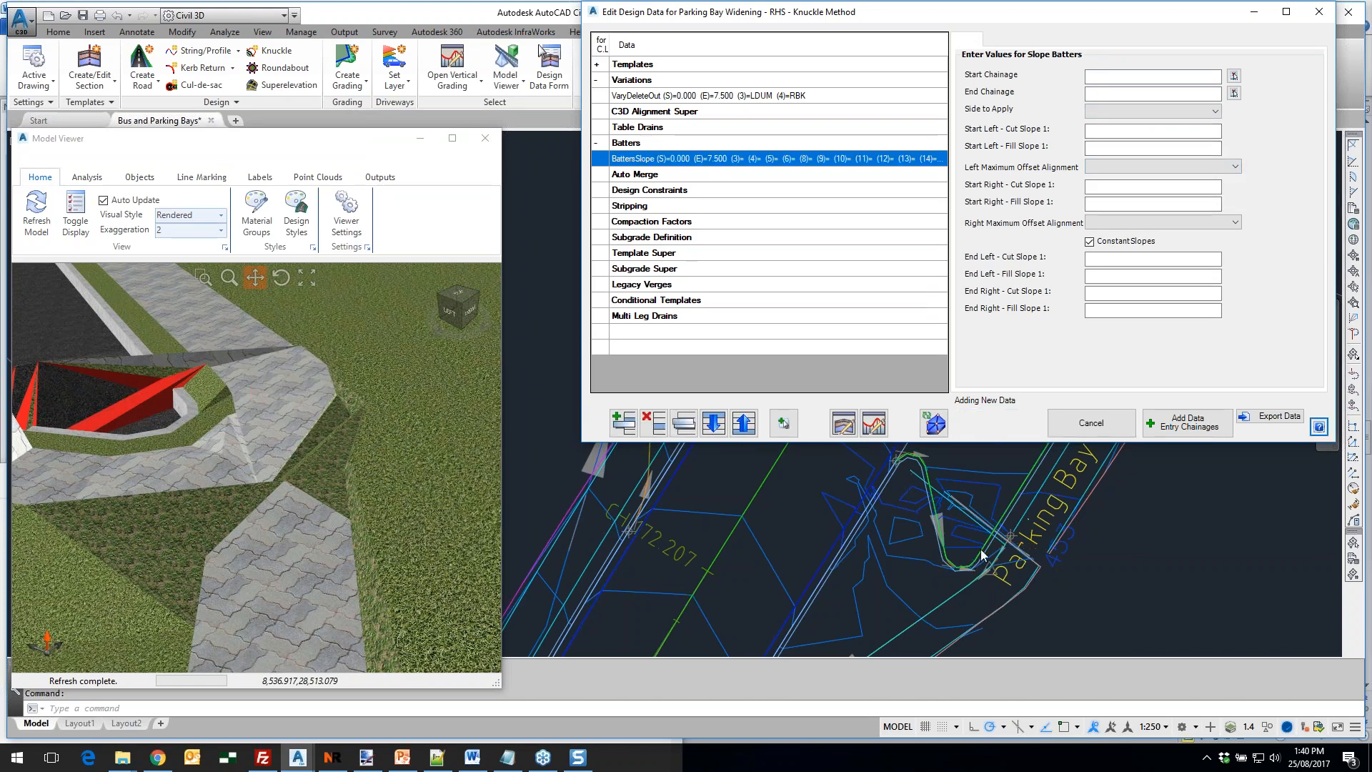
Stretch the footpath fix-up alignment's end grip slightly further past the start of the parking bay's footpath
scroll(969, 549, up, 3)
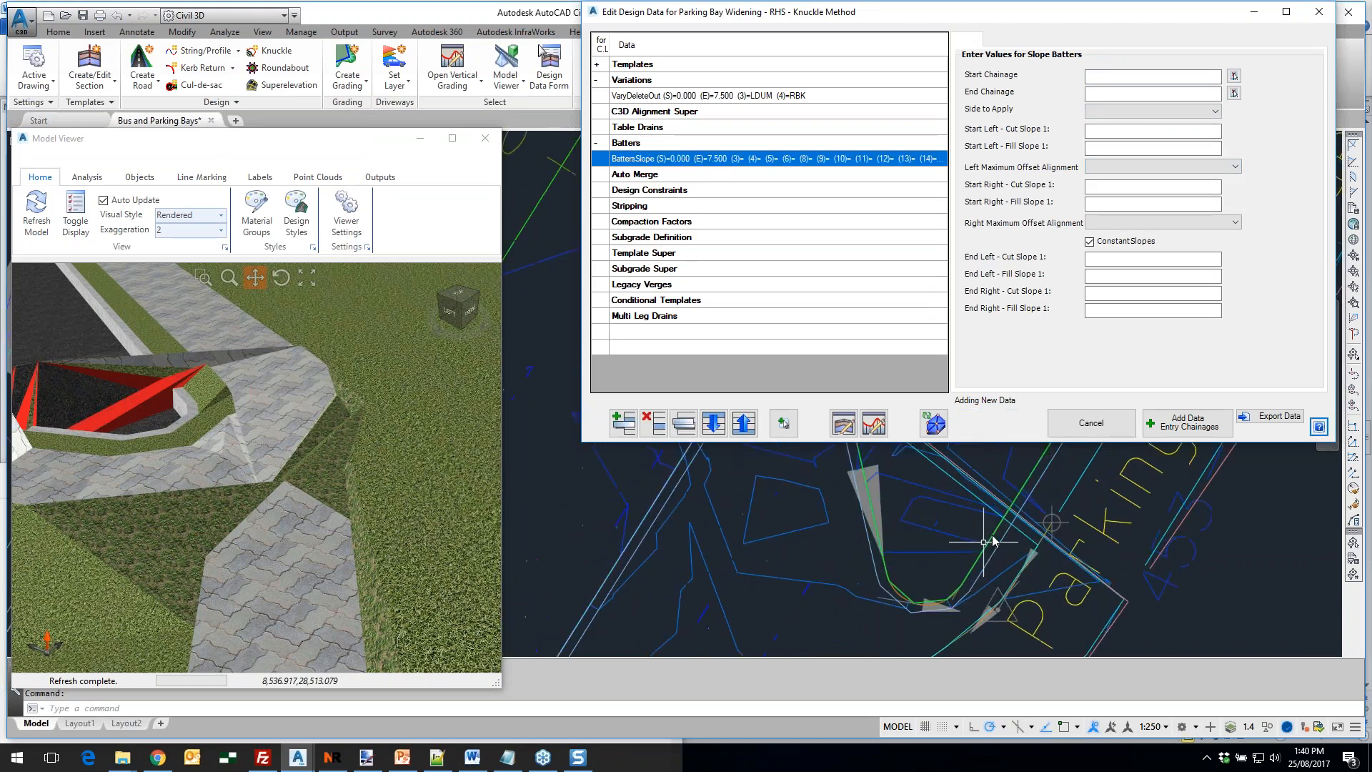
scroll(994, 543, up, 4)
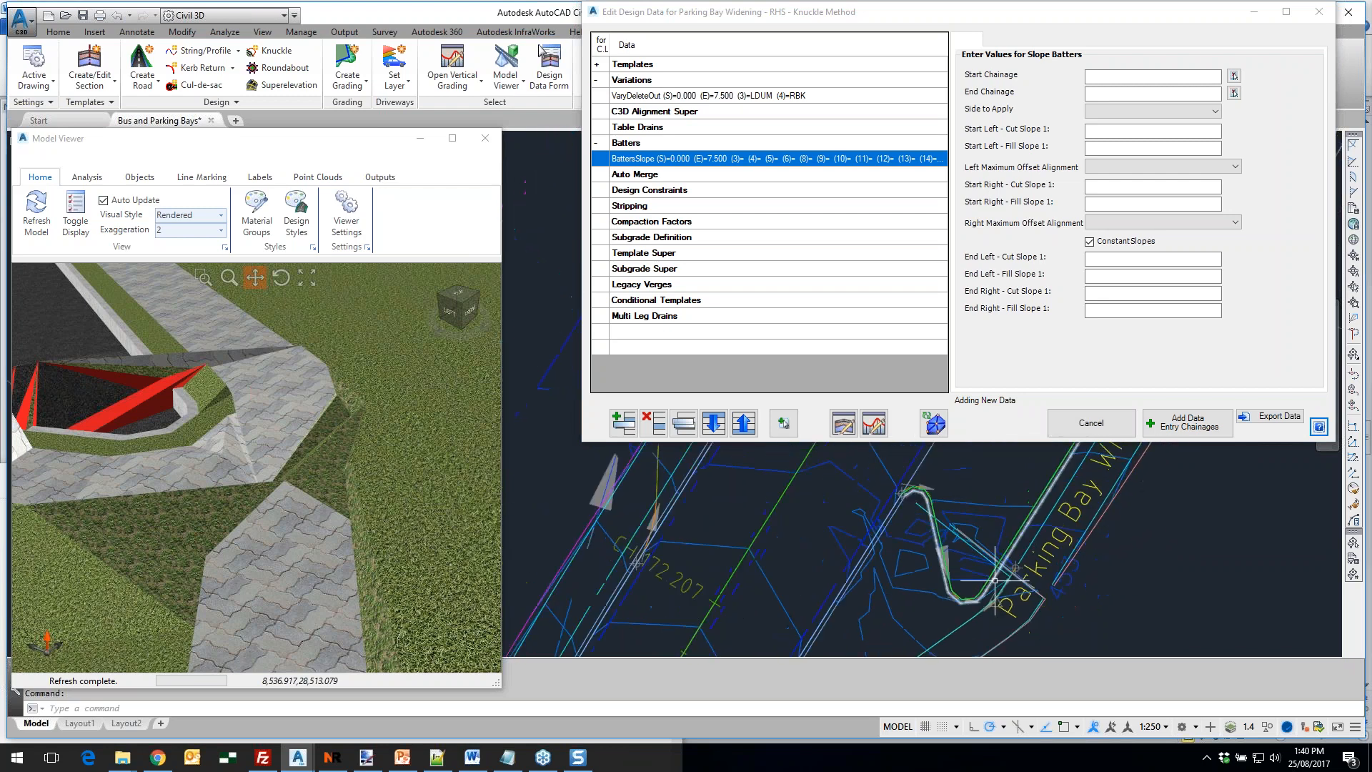
mouse_move(995, 567)
middle_down()
mouse_move(964, 578)
mouse_move(1067, 624)
middle_up()
scroll(1065, 598, down, 5)
scroll(1020, 577, up, 5)
scroll(901, 494, down, 3)
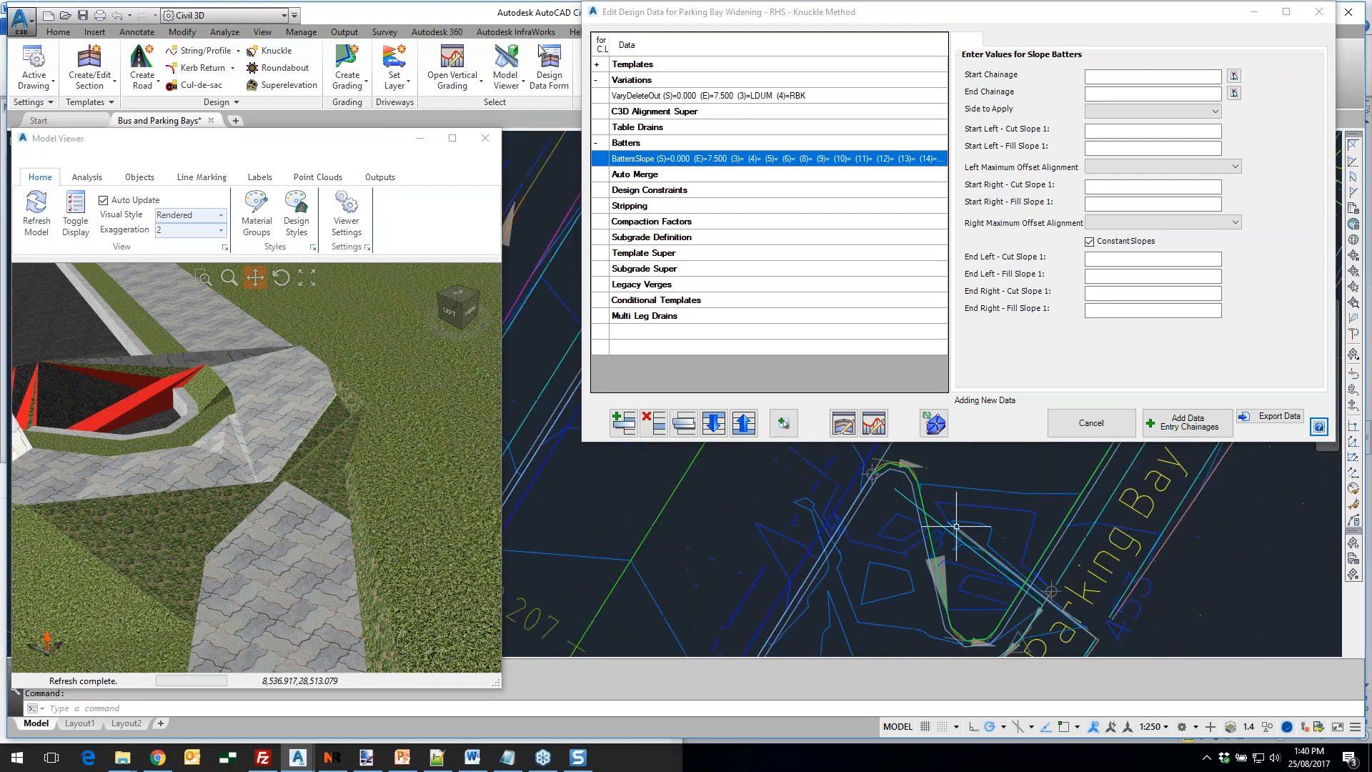
scroll(1036, 532, up, 5)
click(1035, 529)
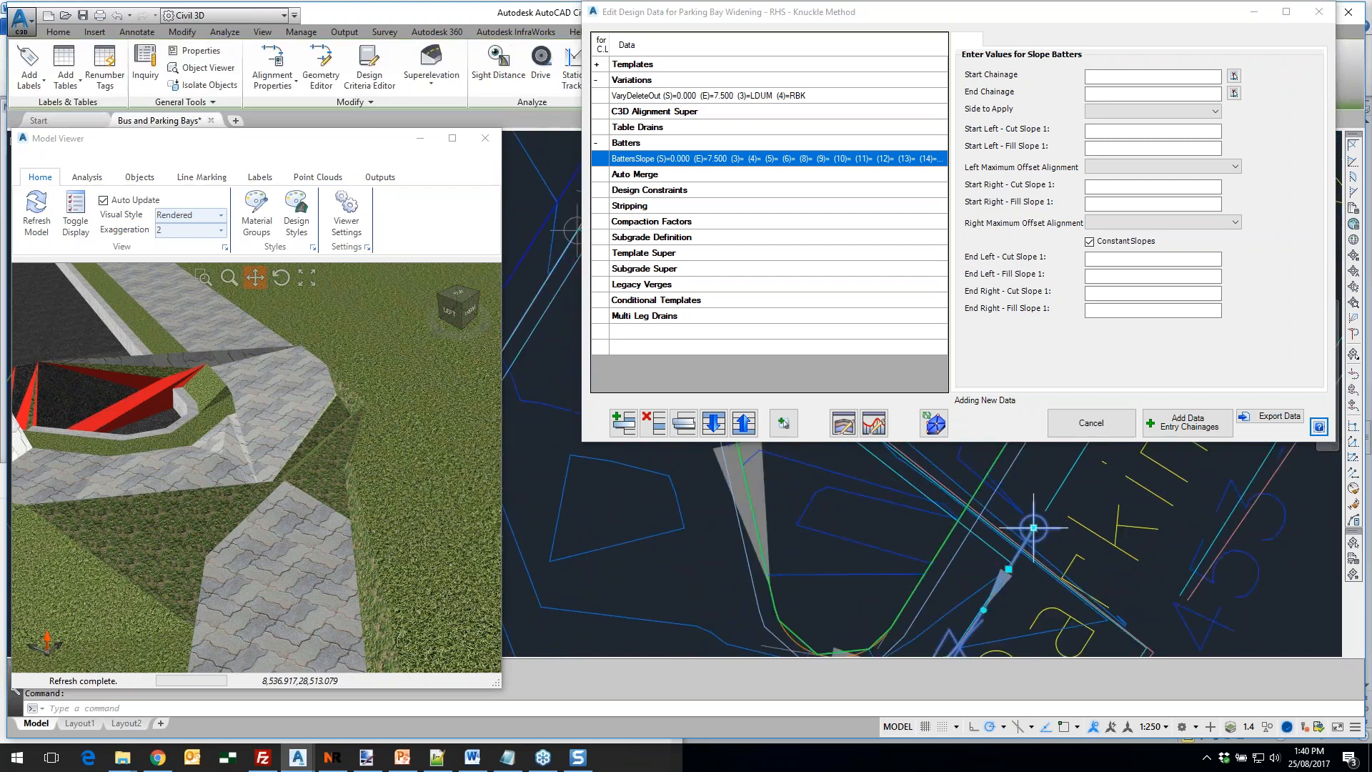
click(1034, 529)
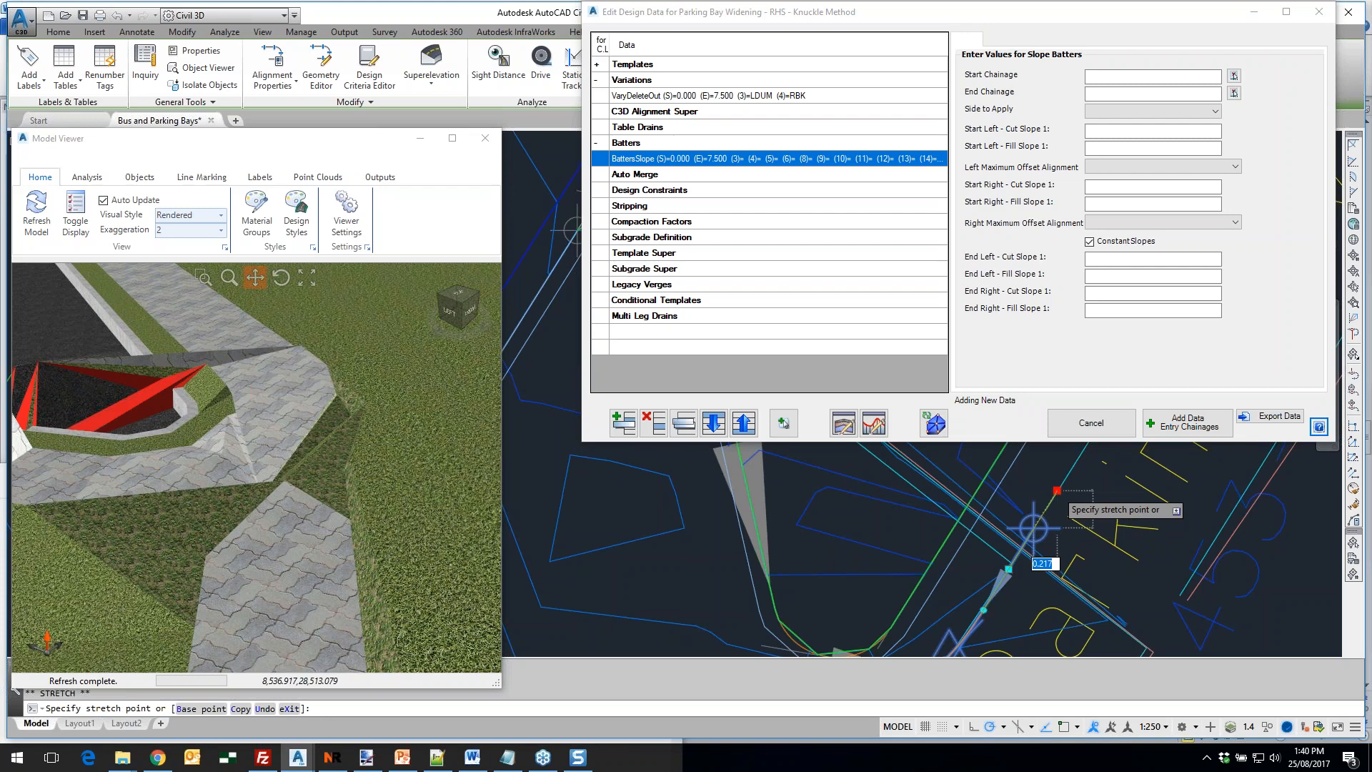
click(1034, 529)
scroll(1040, 493, down, 3)
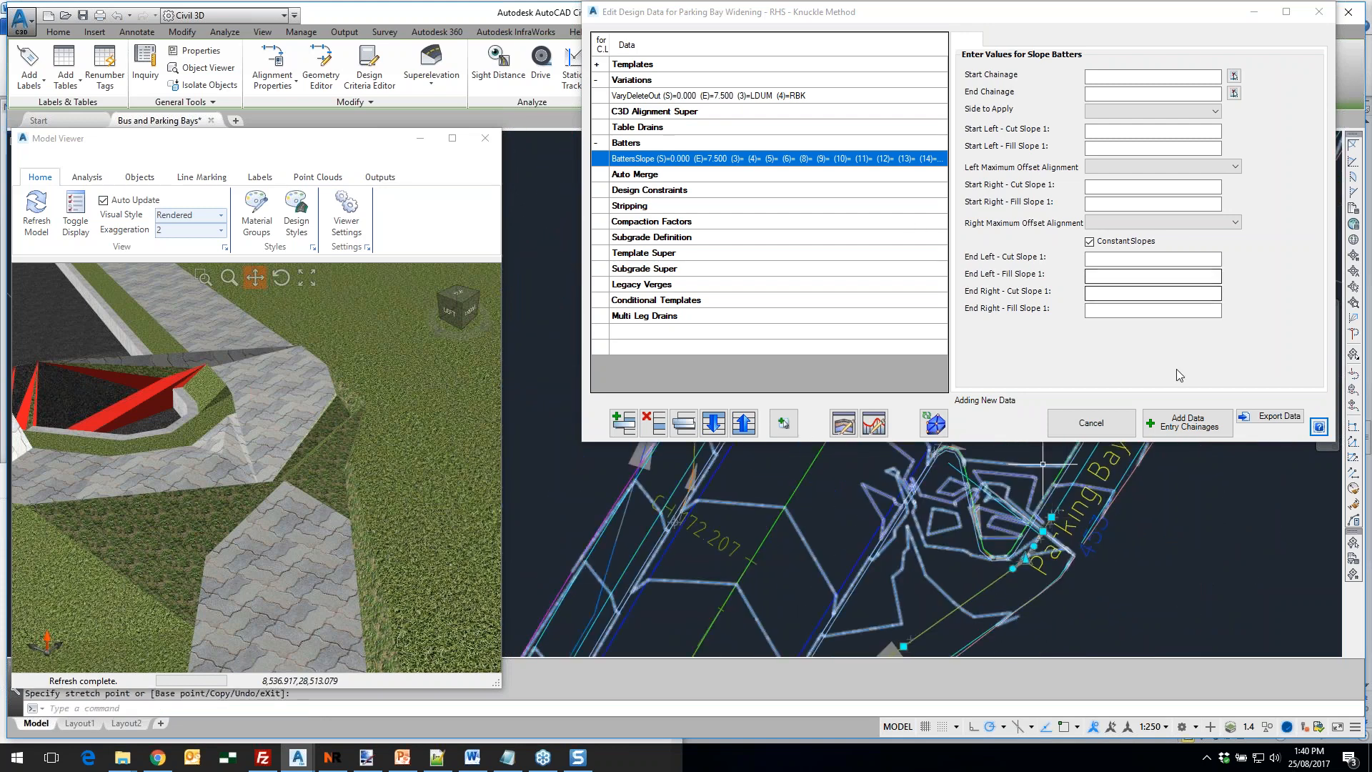
Rebuild the parking bay model, check its southern end in 3D, and close the parking bay's design data
click(937, 424)
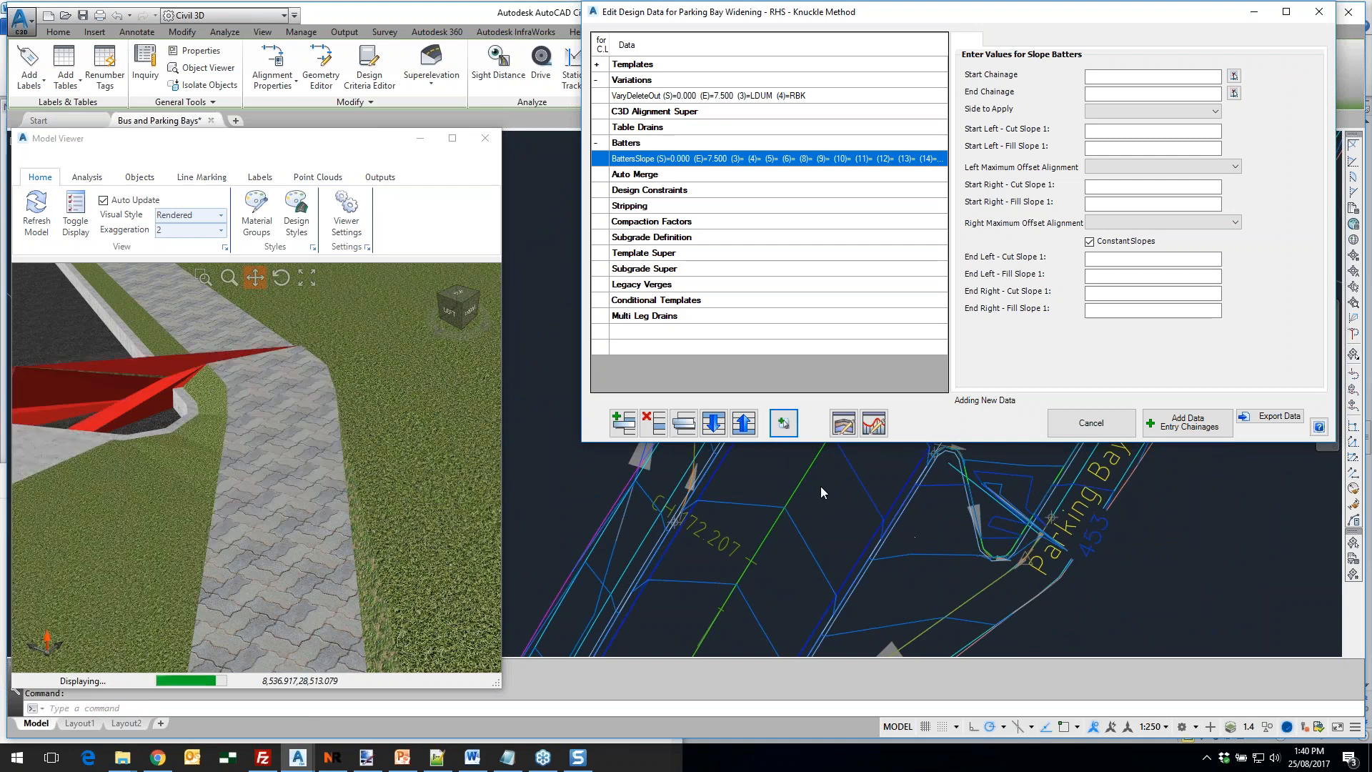
scroll(179, 439, down, 4)
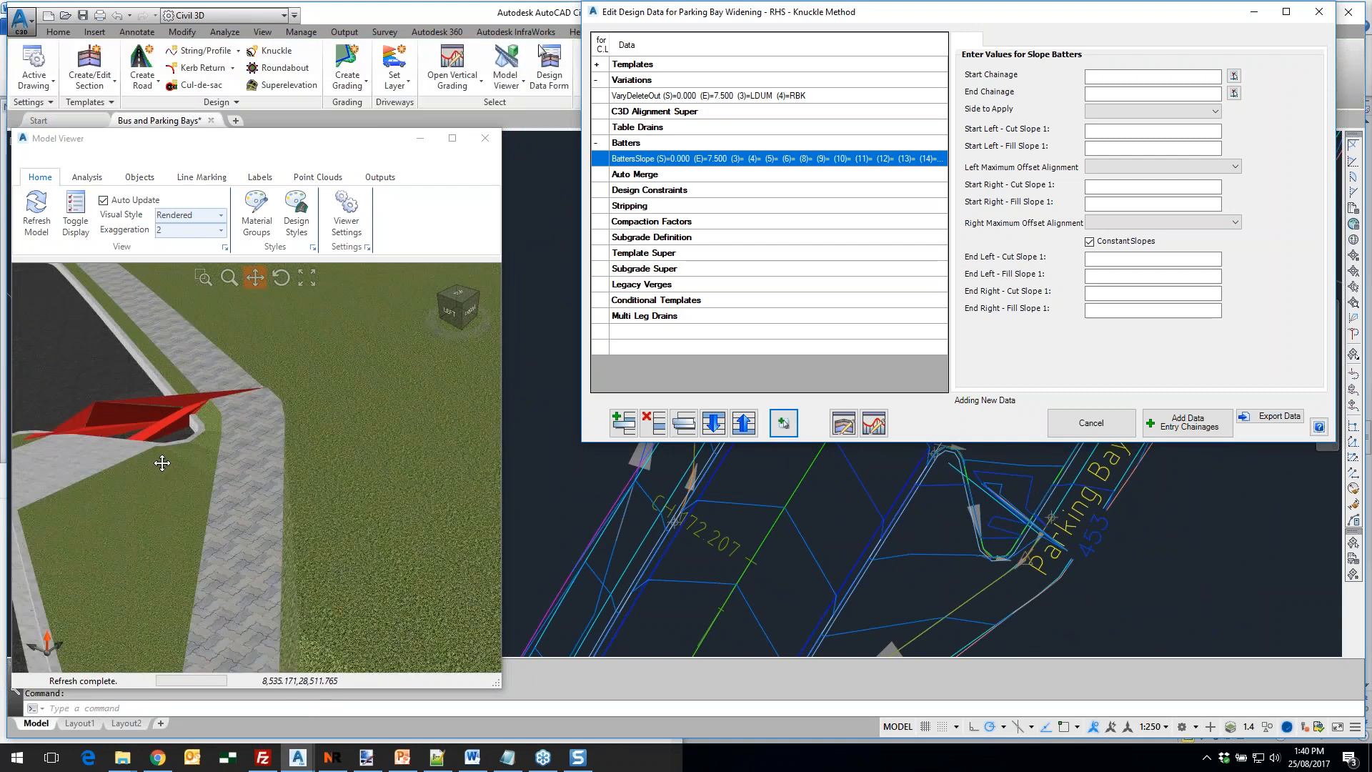
click(1319, 13)
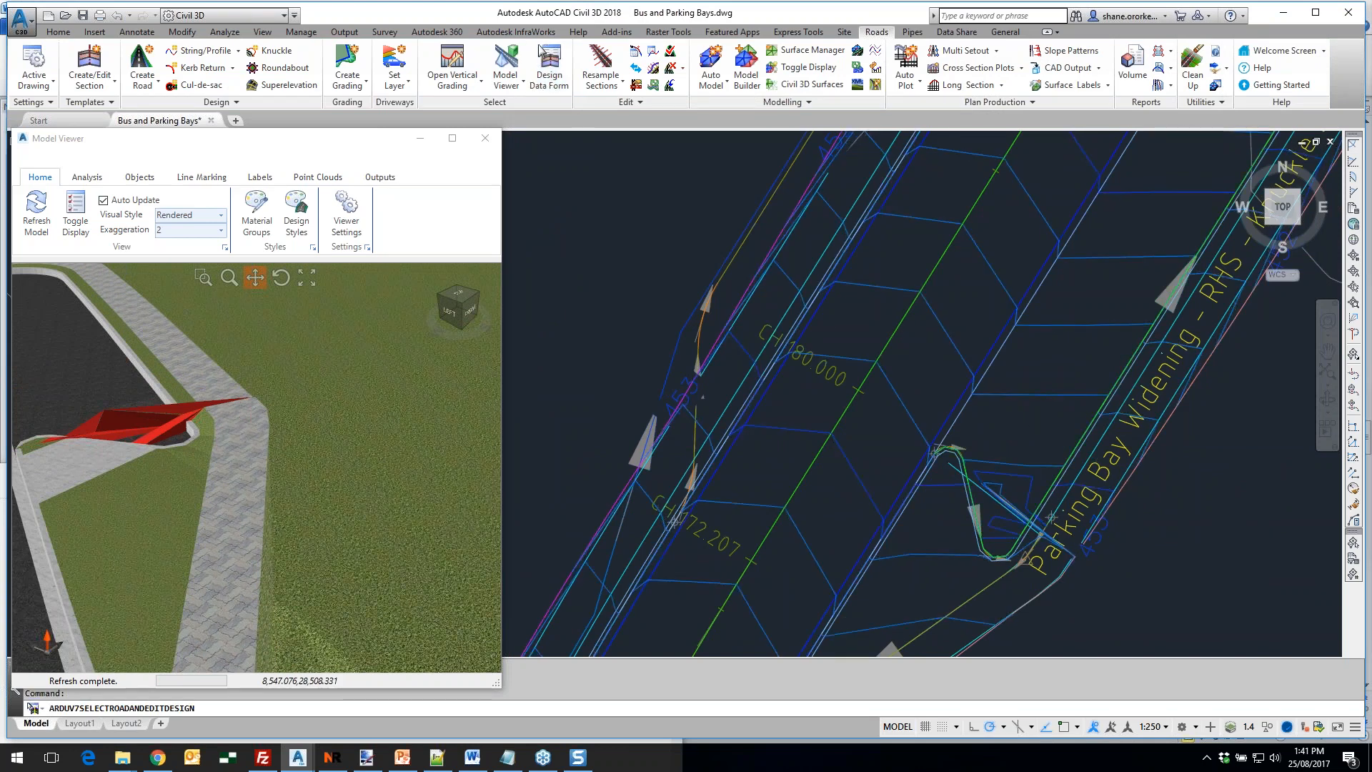
Re-enter the end chainage of Delawn St's RFPI variation as 10000.0001, rebuild the road model, and close the design data
key(Return)
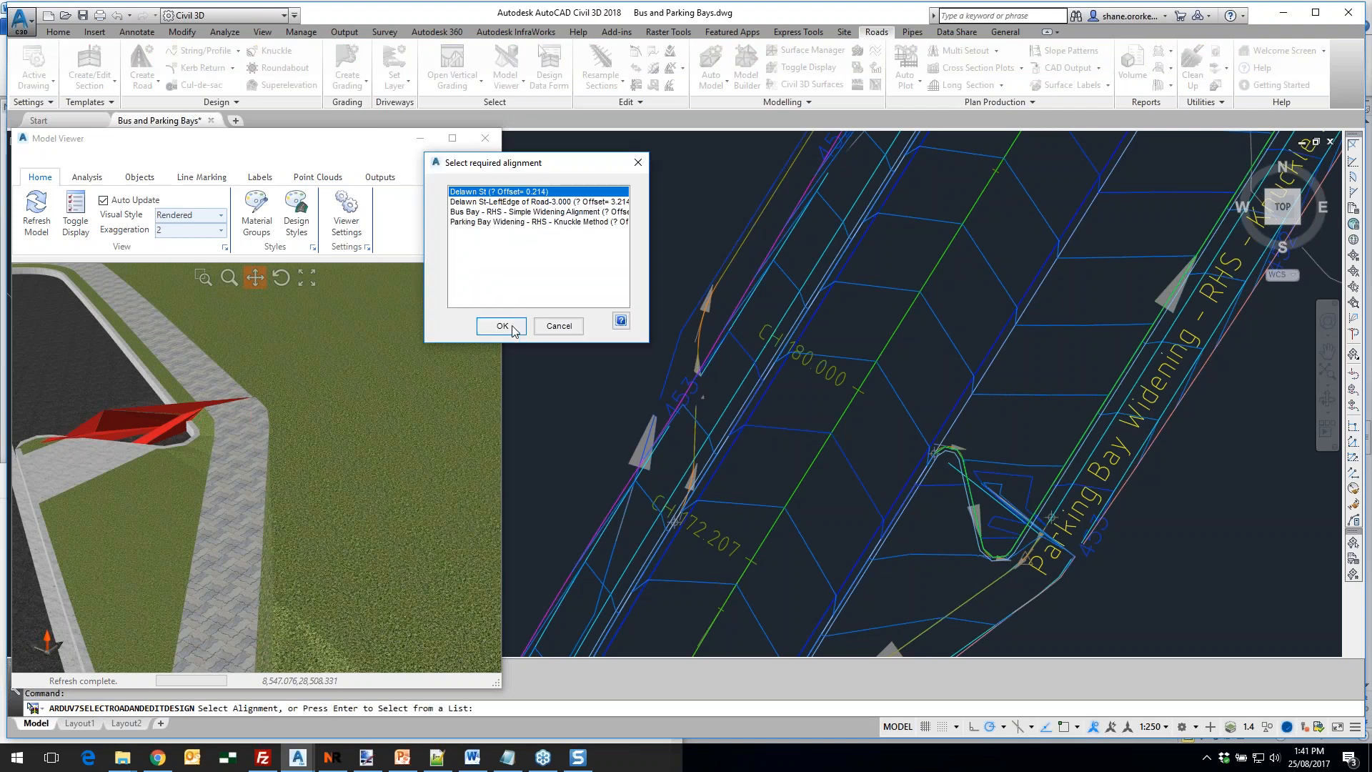
click(513, 326)
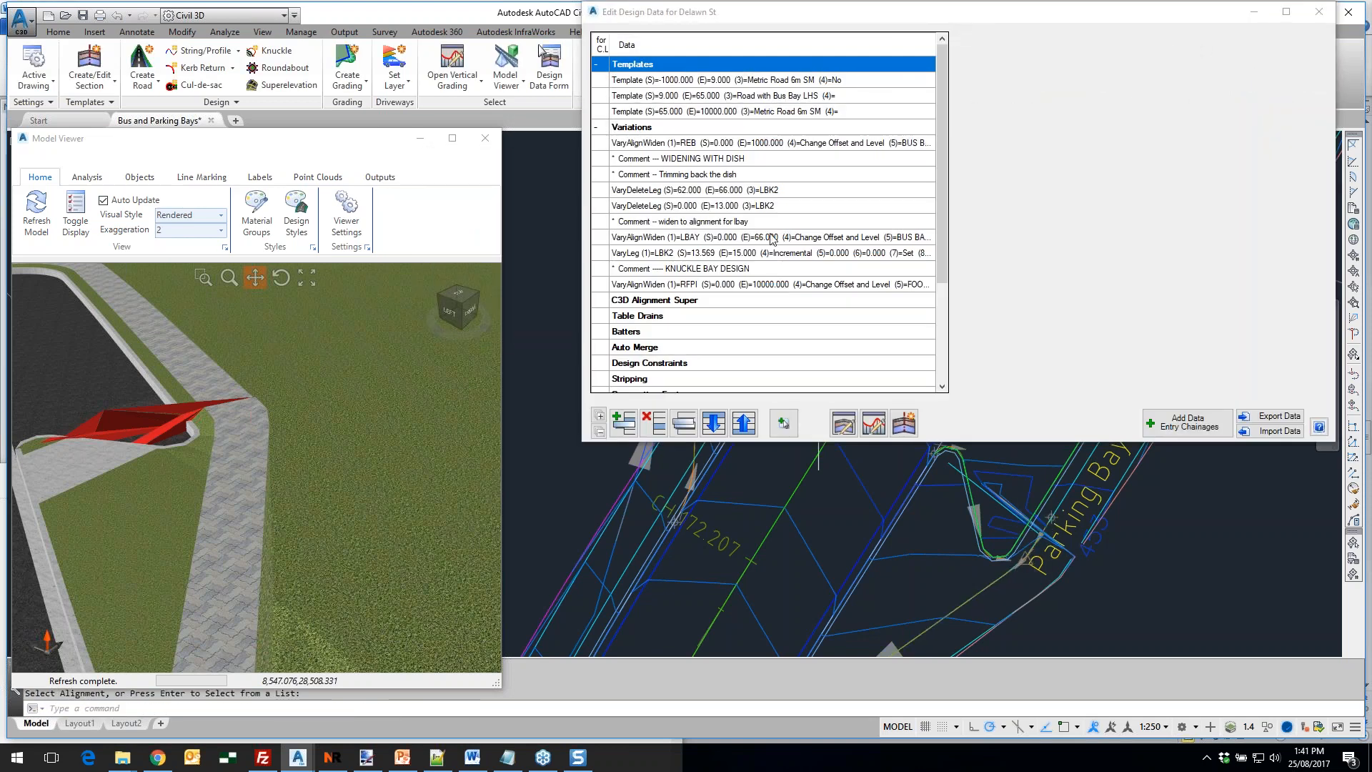
click(742, 285)
click(1149, 112)
text(10000.0001)
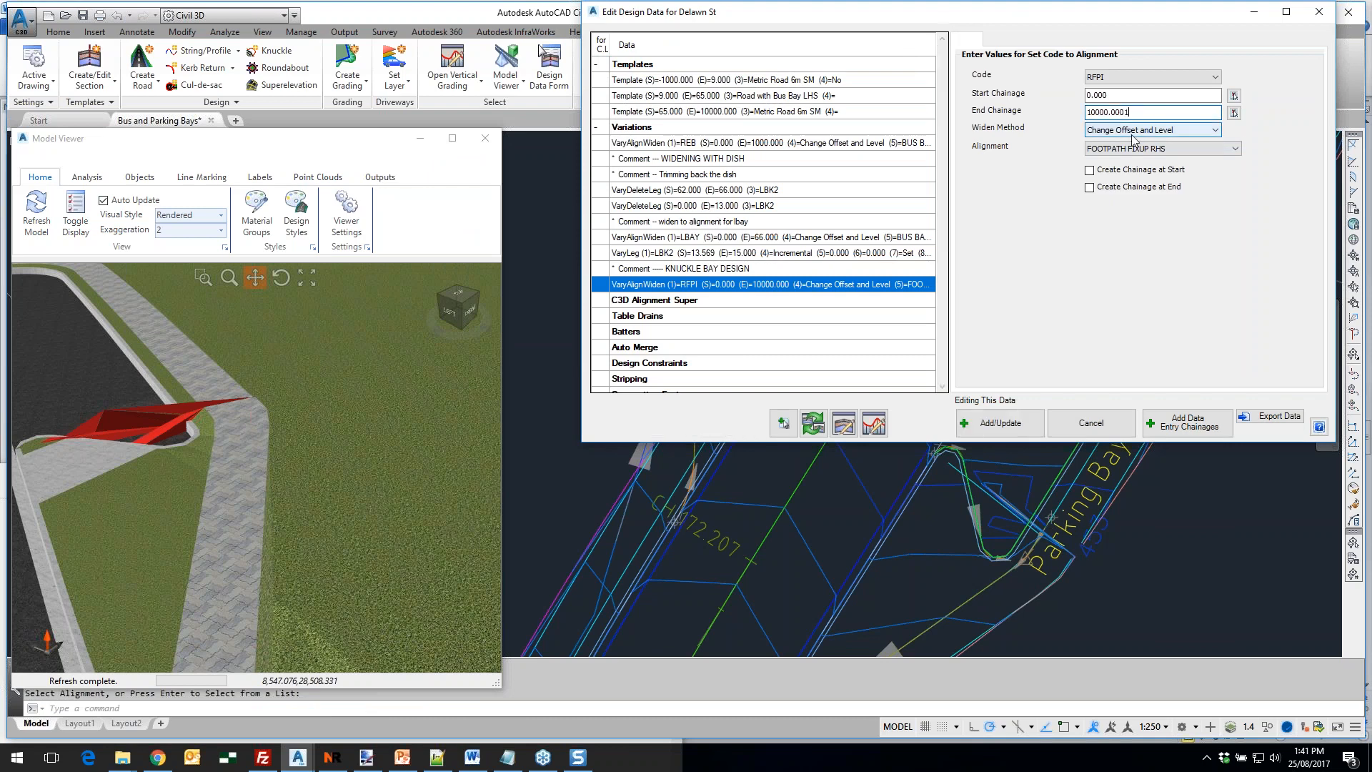
click(1001, 423)
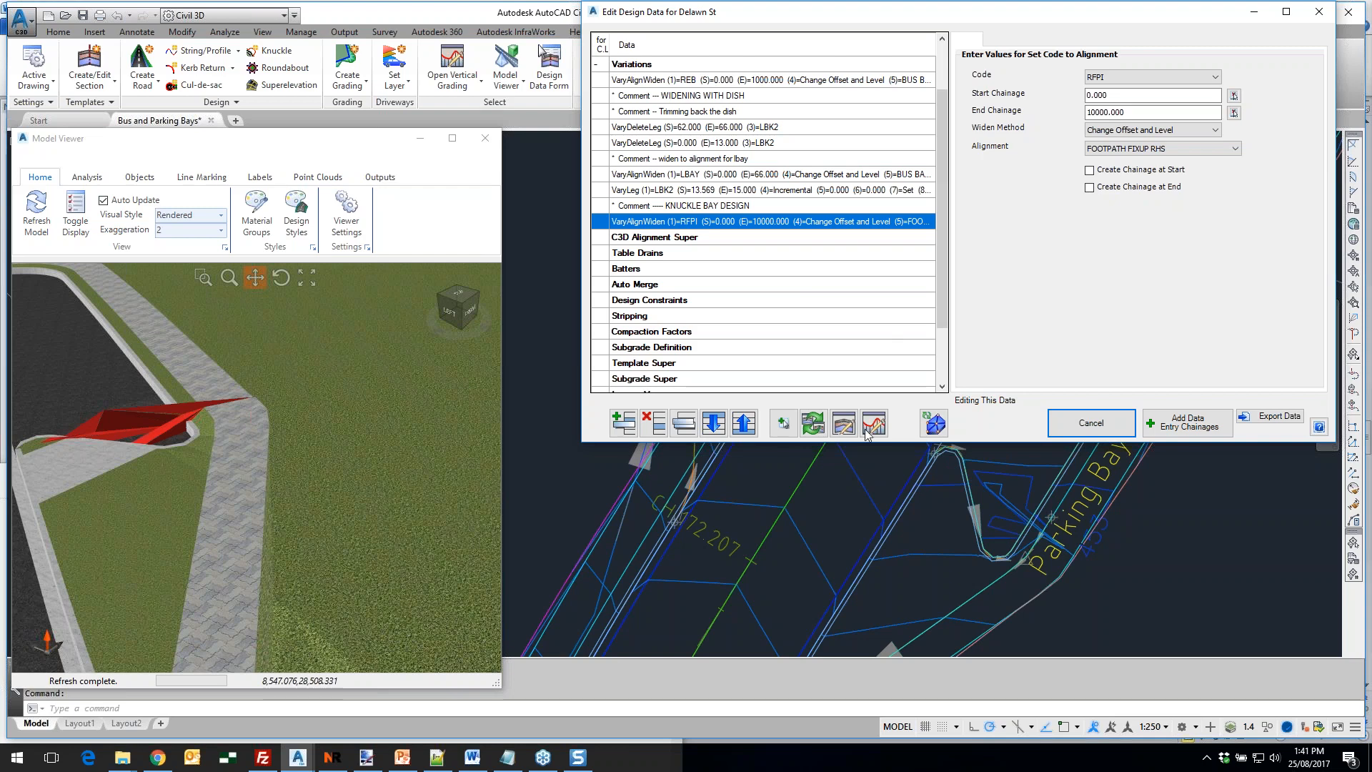
click(929, 424)
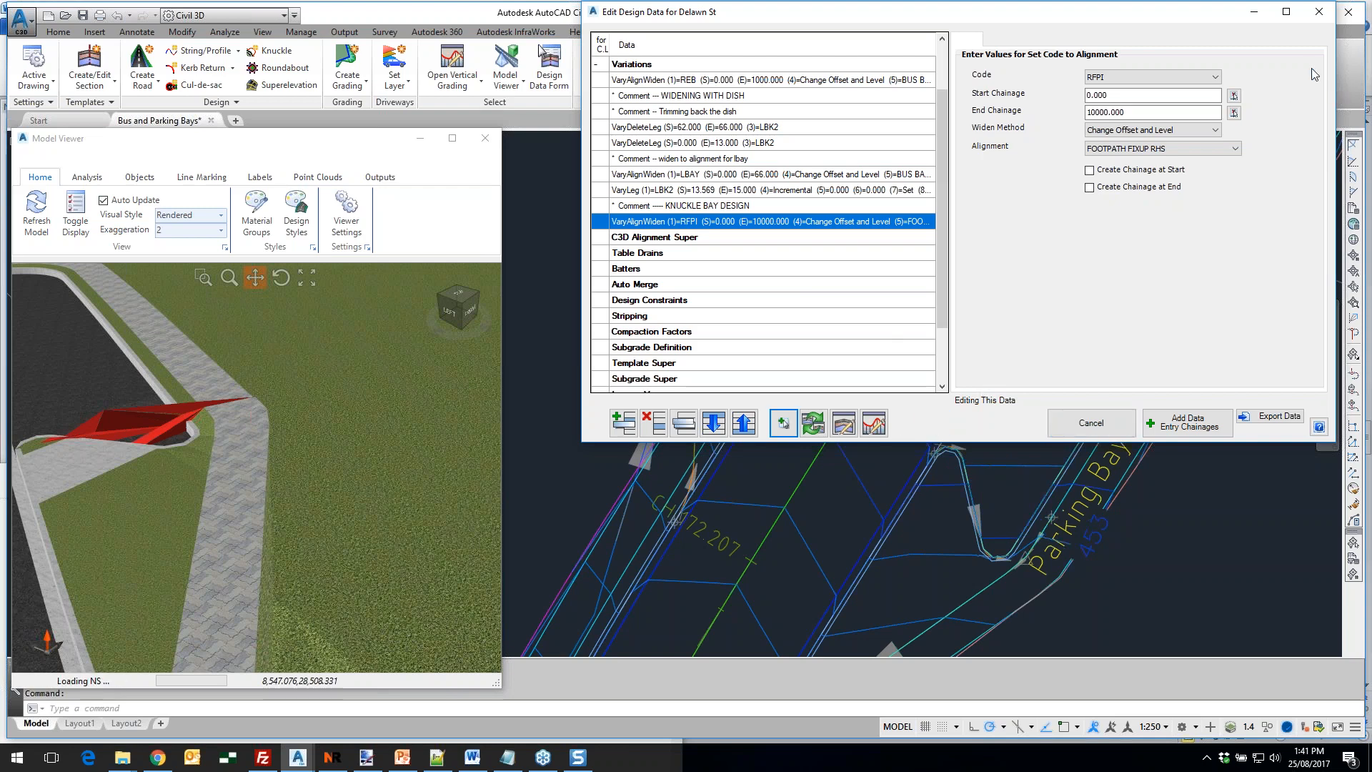
click(1318, 12)
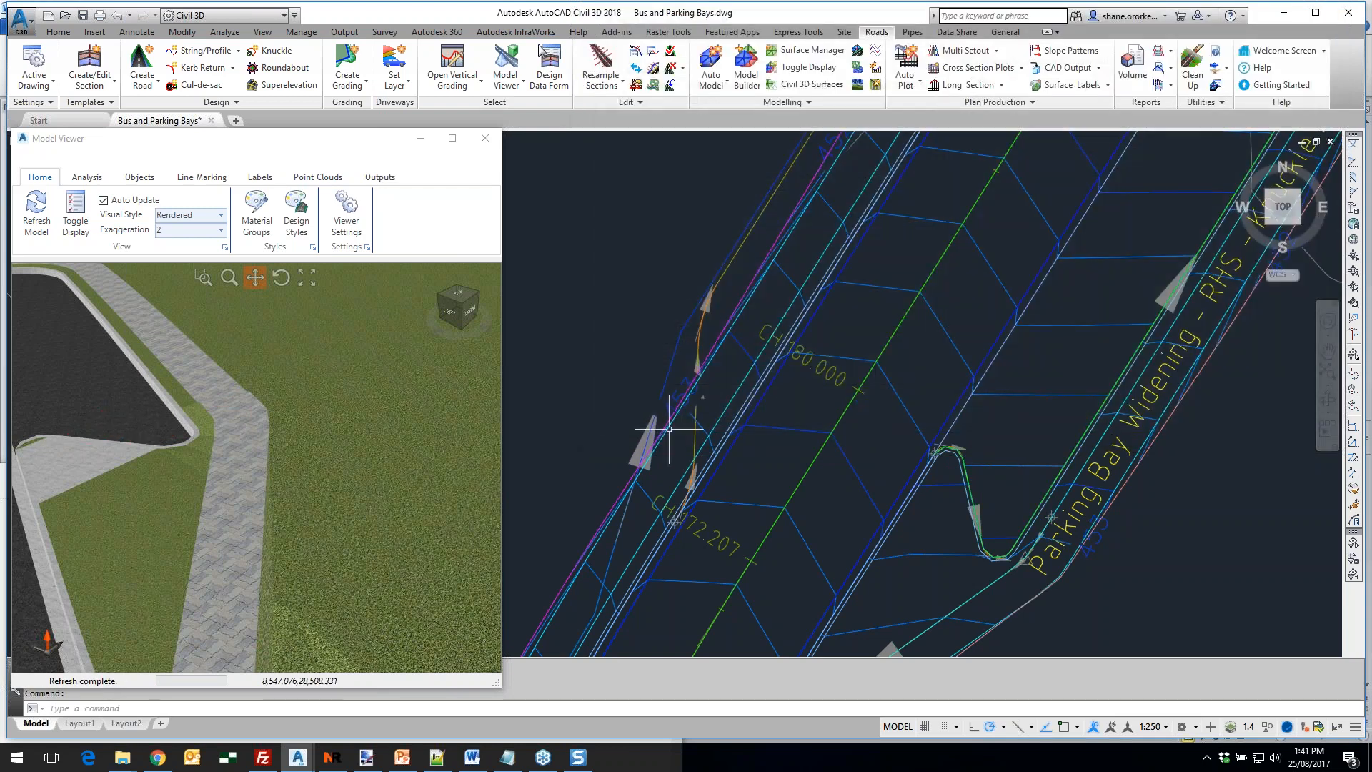
Inspect the join between the road edge and the parking bay kerb up close in the 3D model
drag(300, 438, 271, 523)
scroll(319, 513, up, 6)
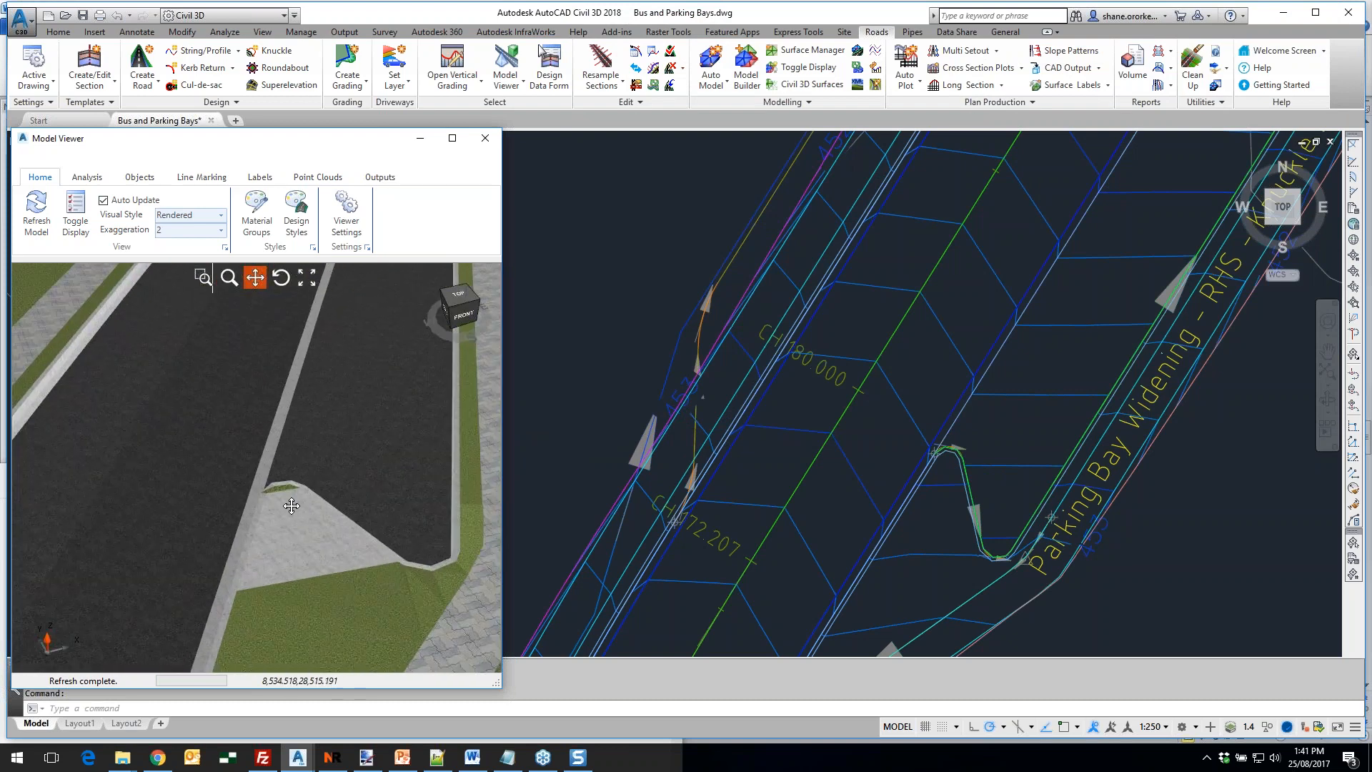
scroll(236, 470, up, 4)
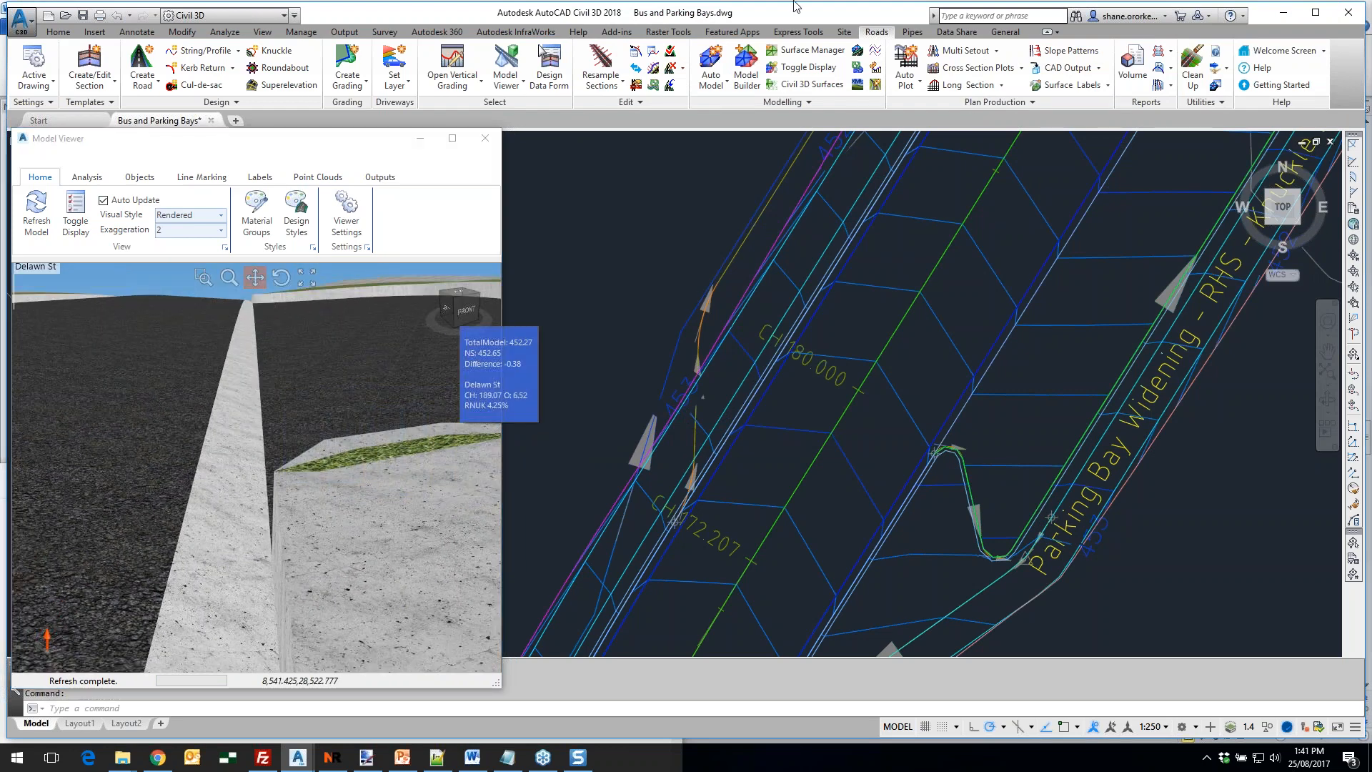
Open the Delawn St cross section at chainage 187 and examine the right-hand side between REB and RNUK
click(456, 87)
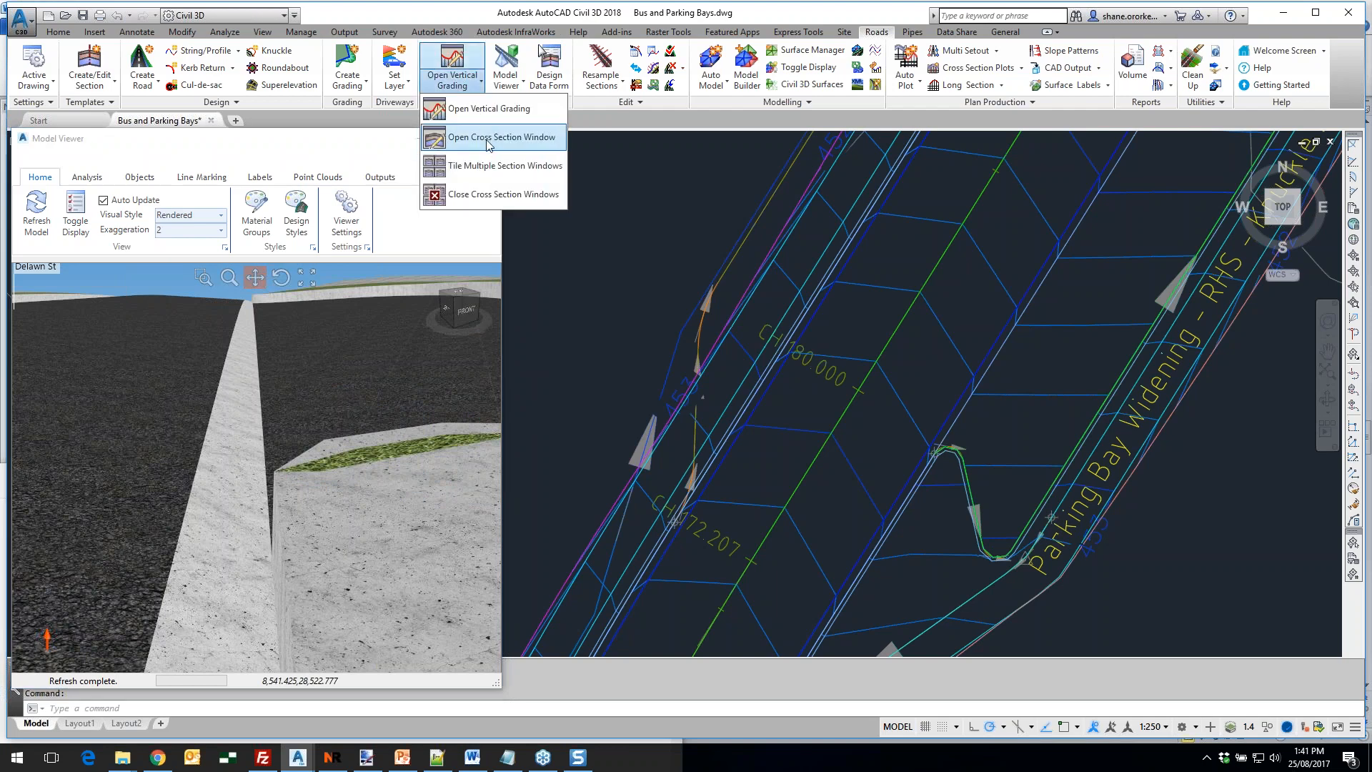
click(488, 139)
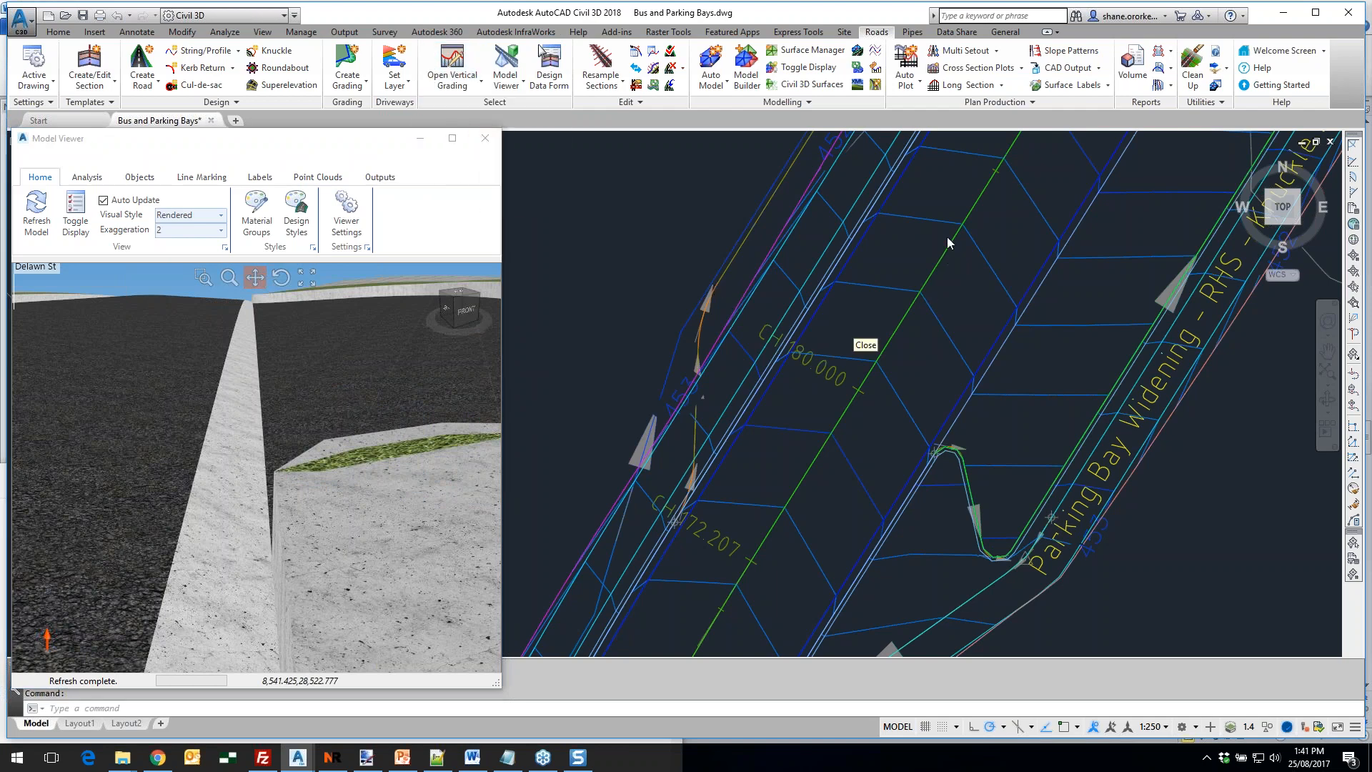
scroll(967, 226, down, 2)
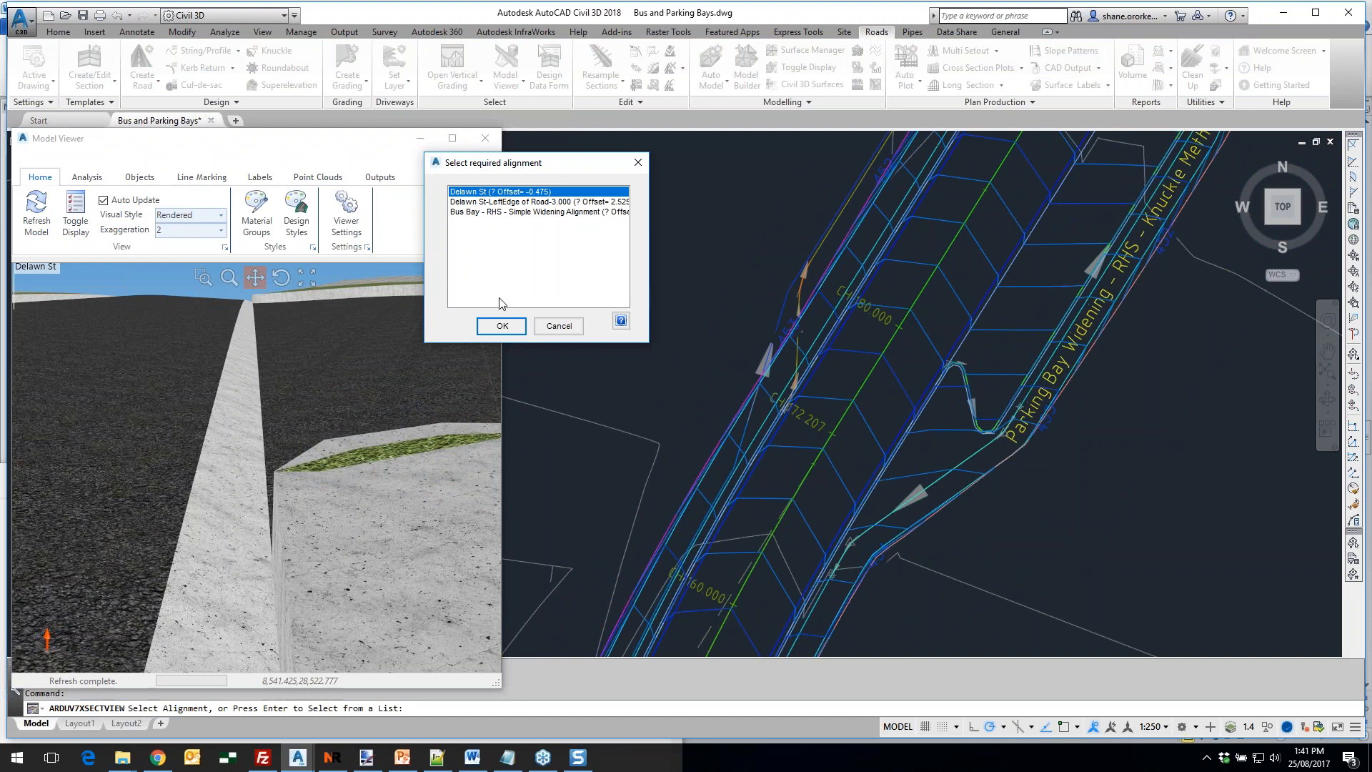
click(502, 325)
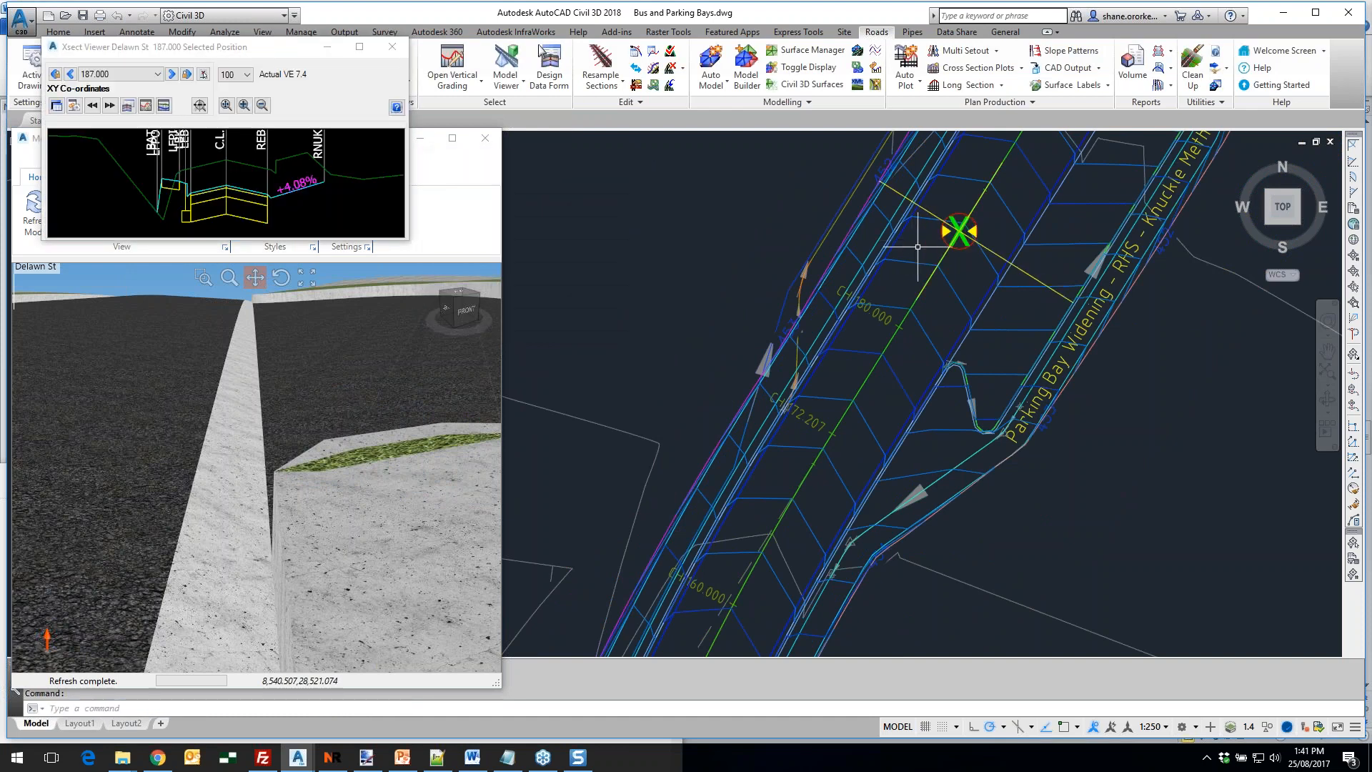
scroll(129, 200, up, 3)
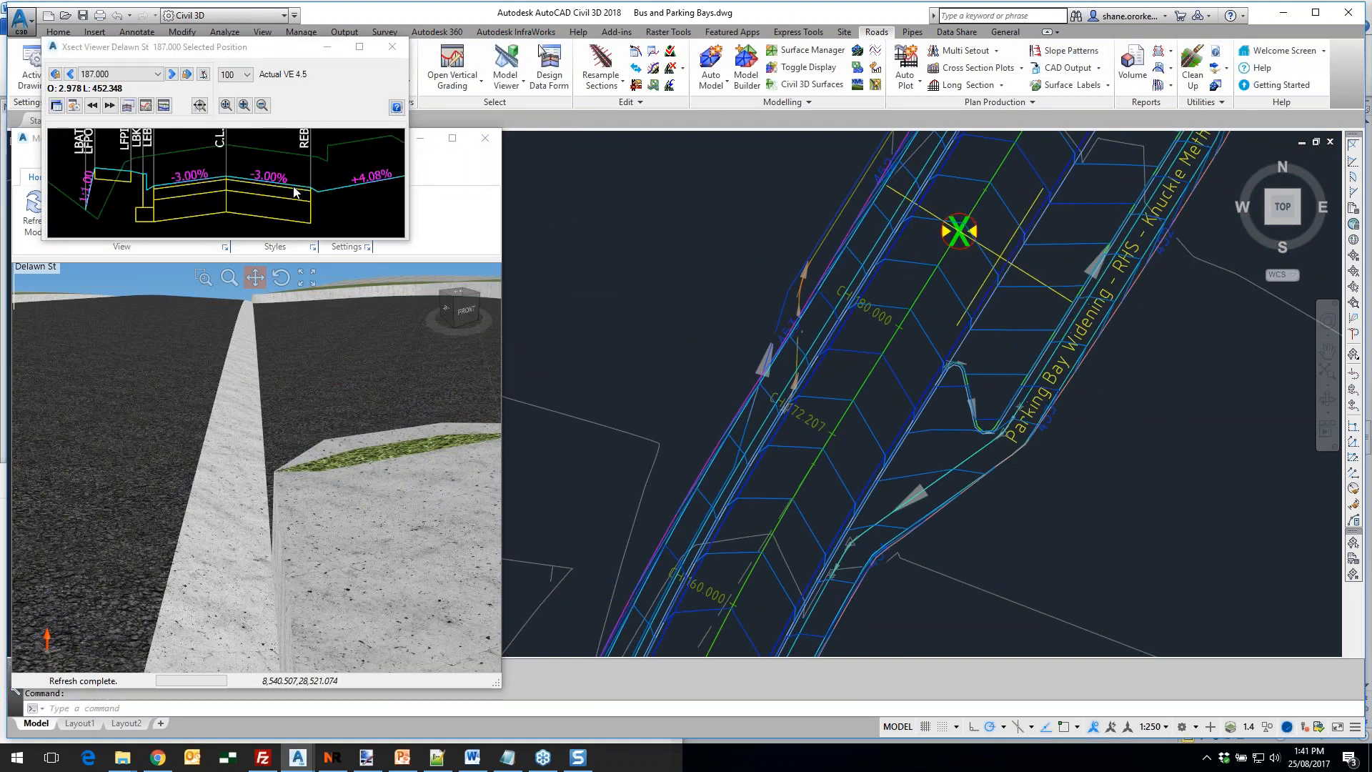
scroll(157, 203, up, 1)
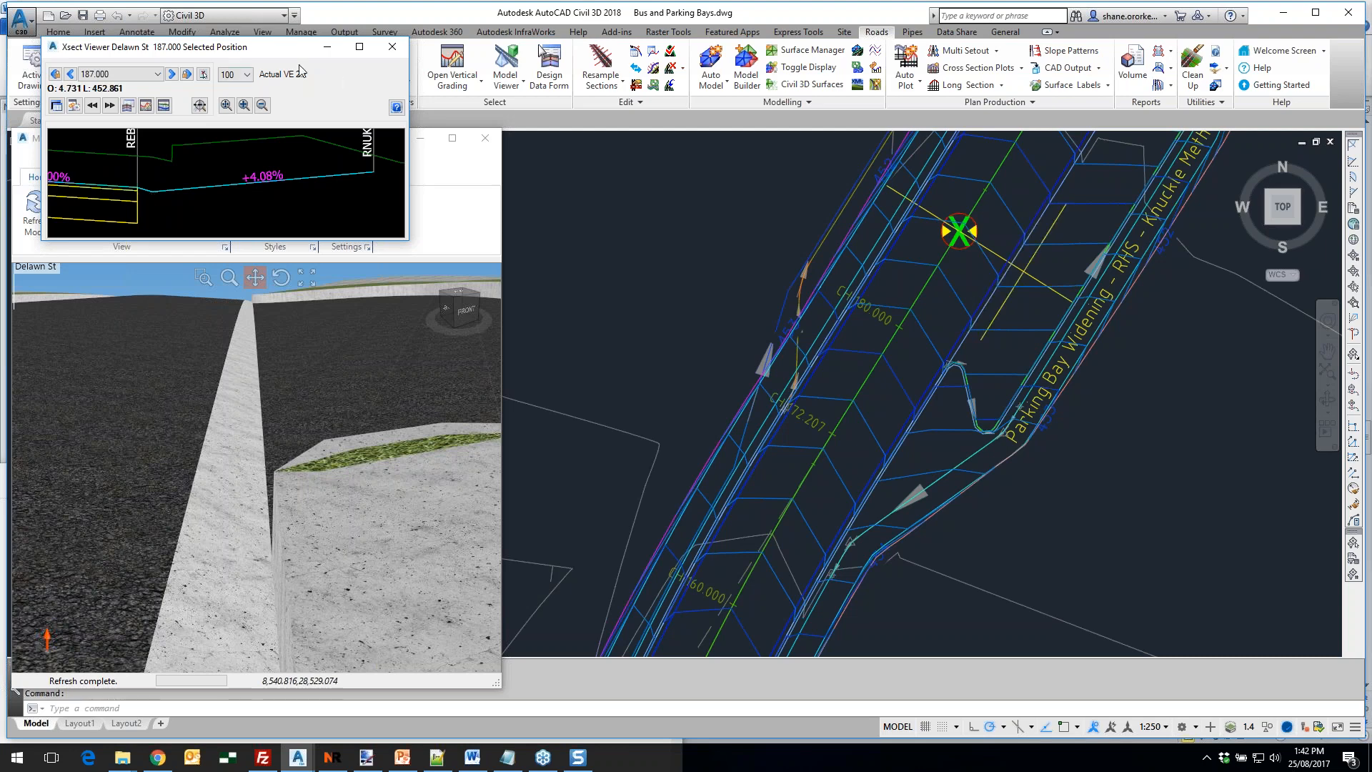
drag(250, 39, 221, 78)
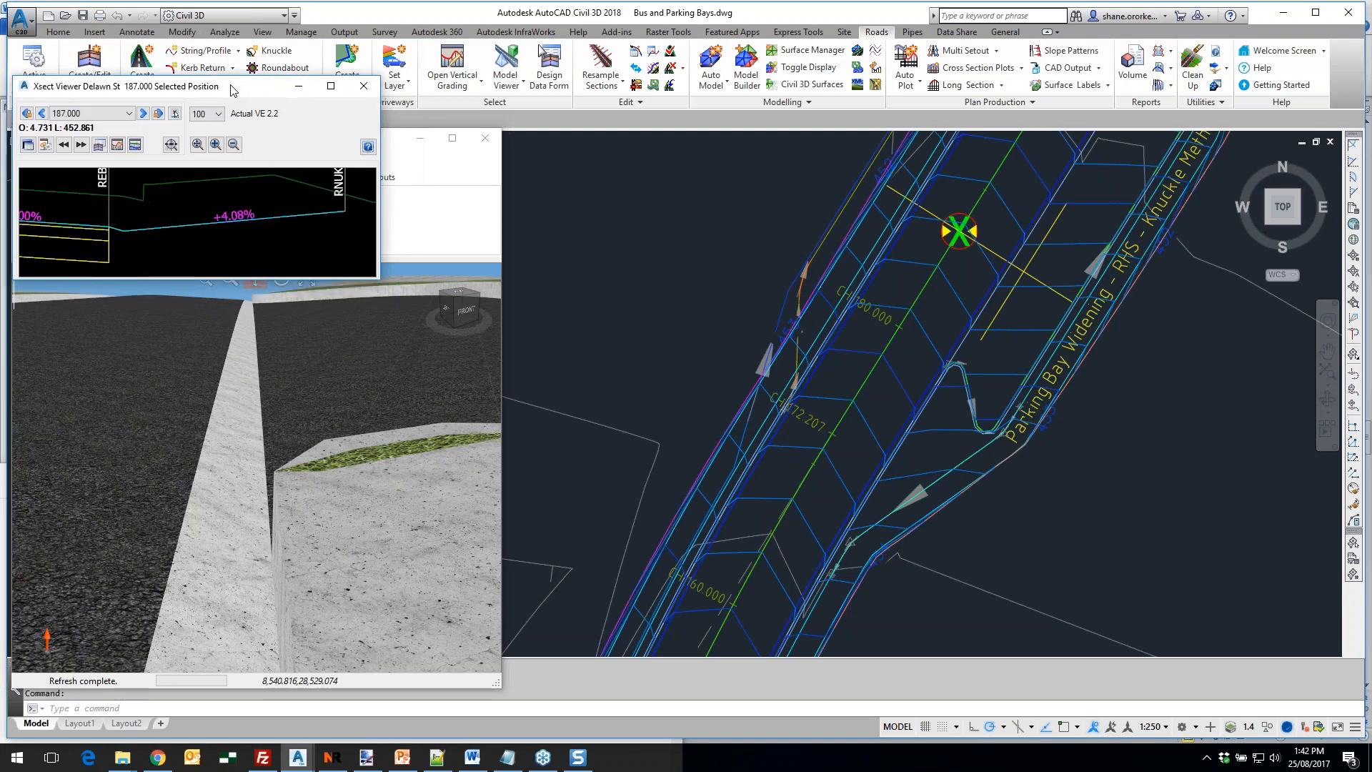
Open the design data for the Delawn St alignment and bring the parking bay widening into view in the plan
click(552, 62)
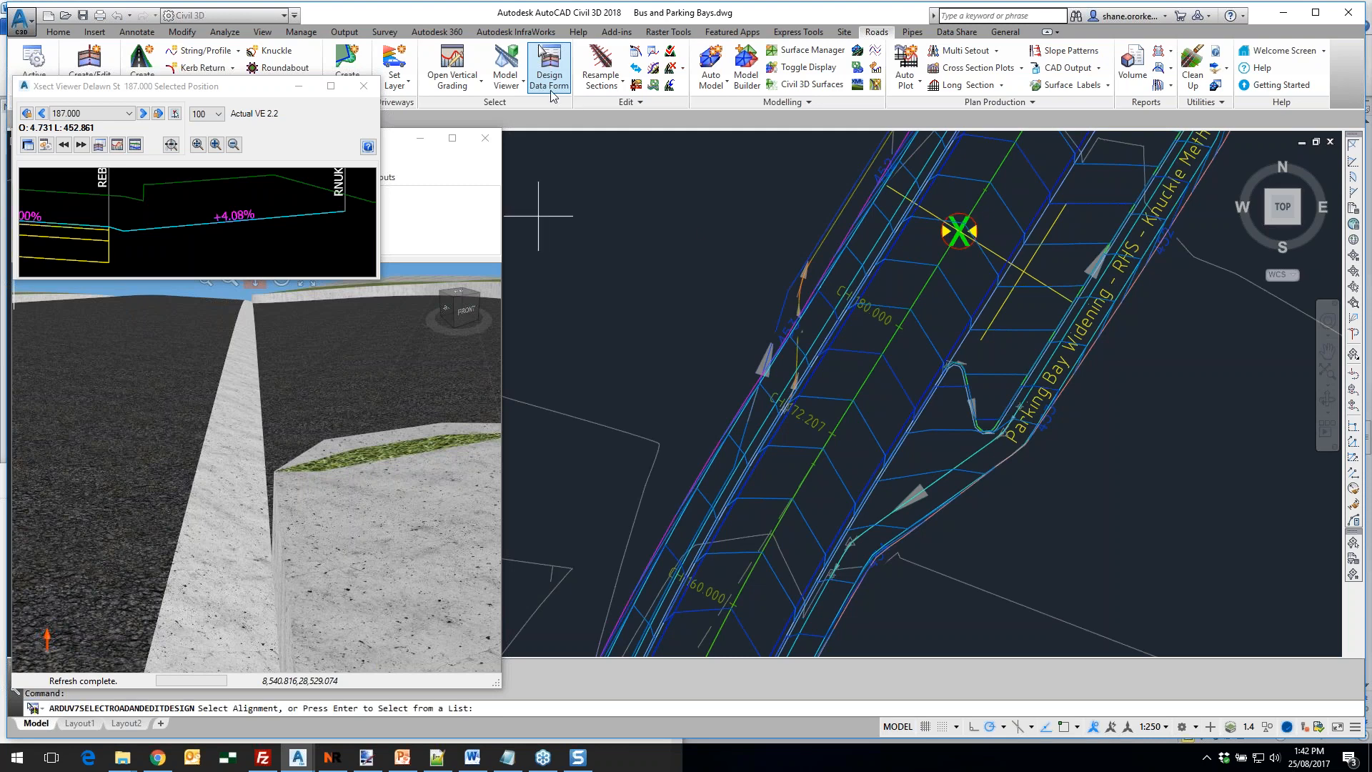
key(Return)
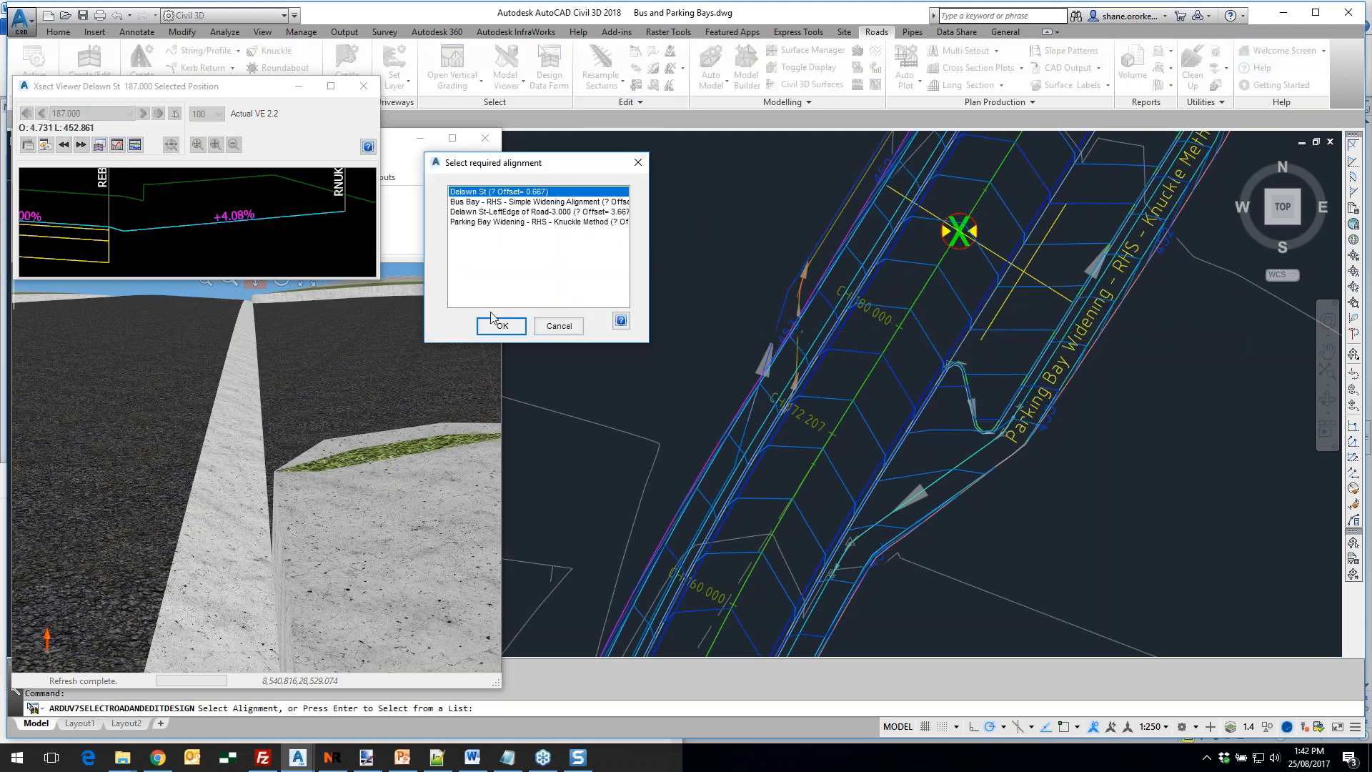
click(503, 325)
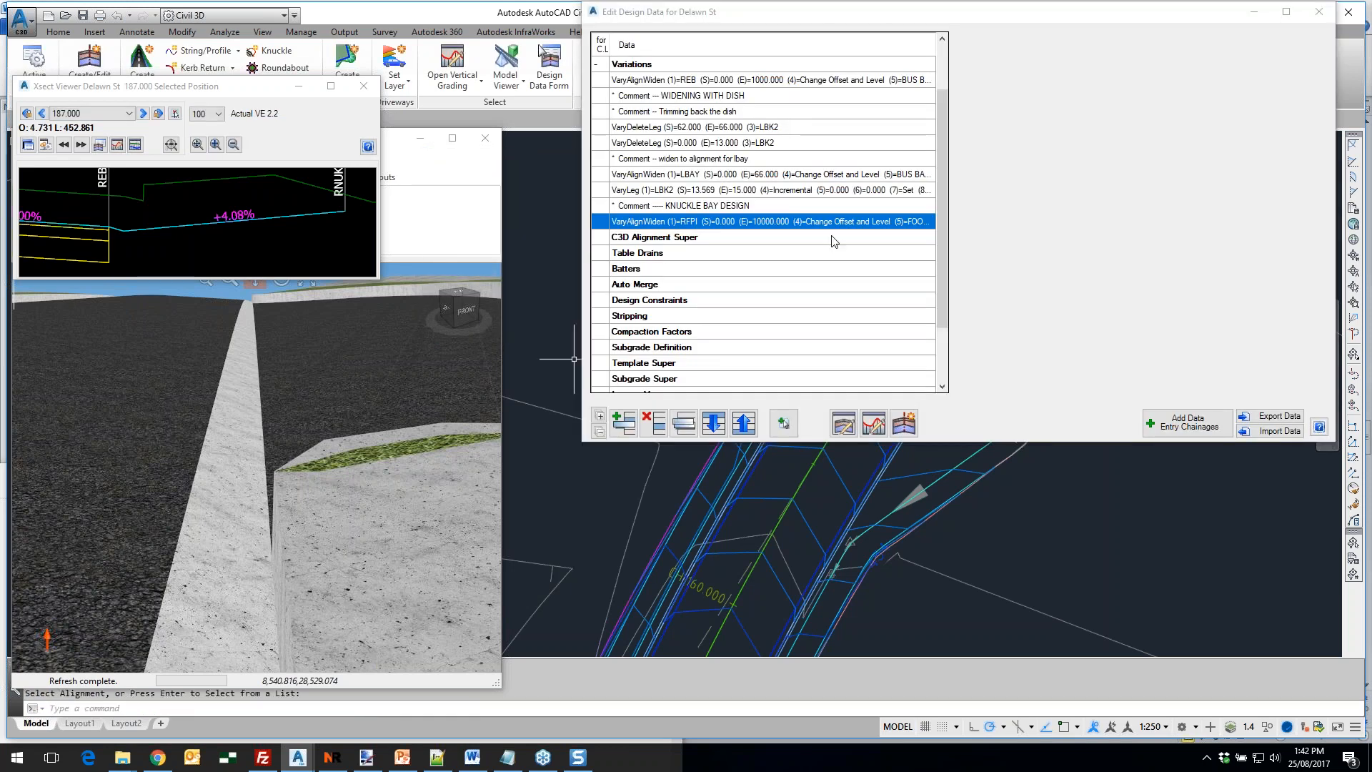
click(906, 501)
key(Escape)
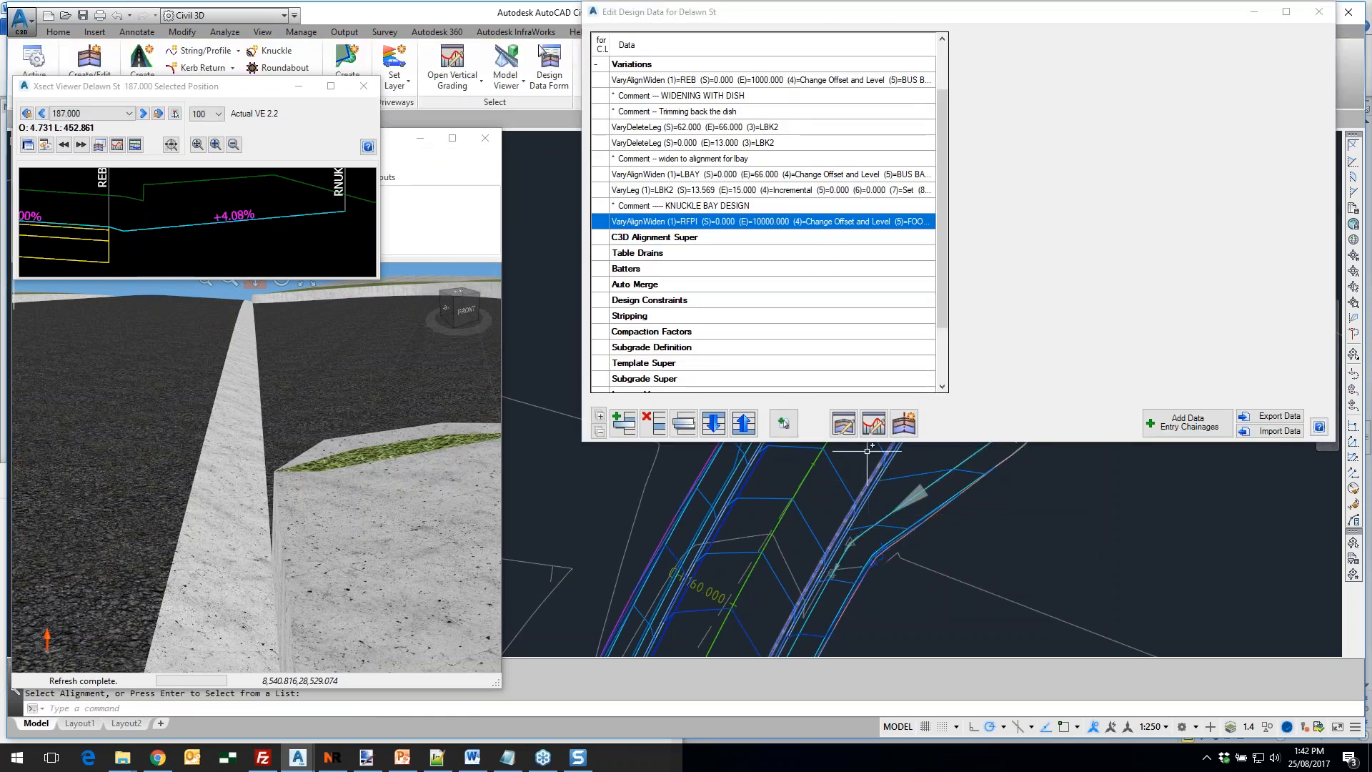
middle_drag(867, 451, 842, 612)
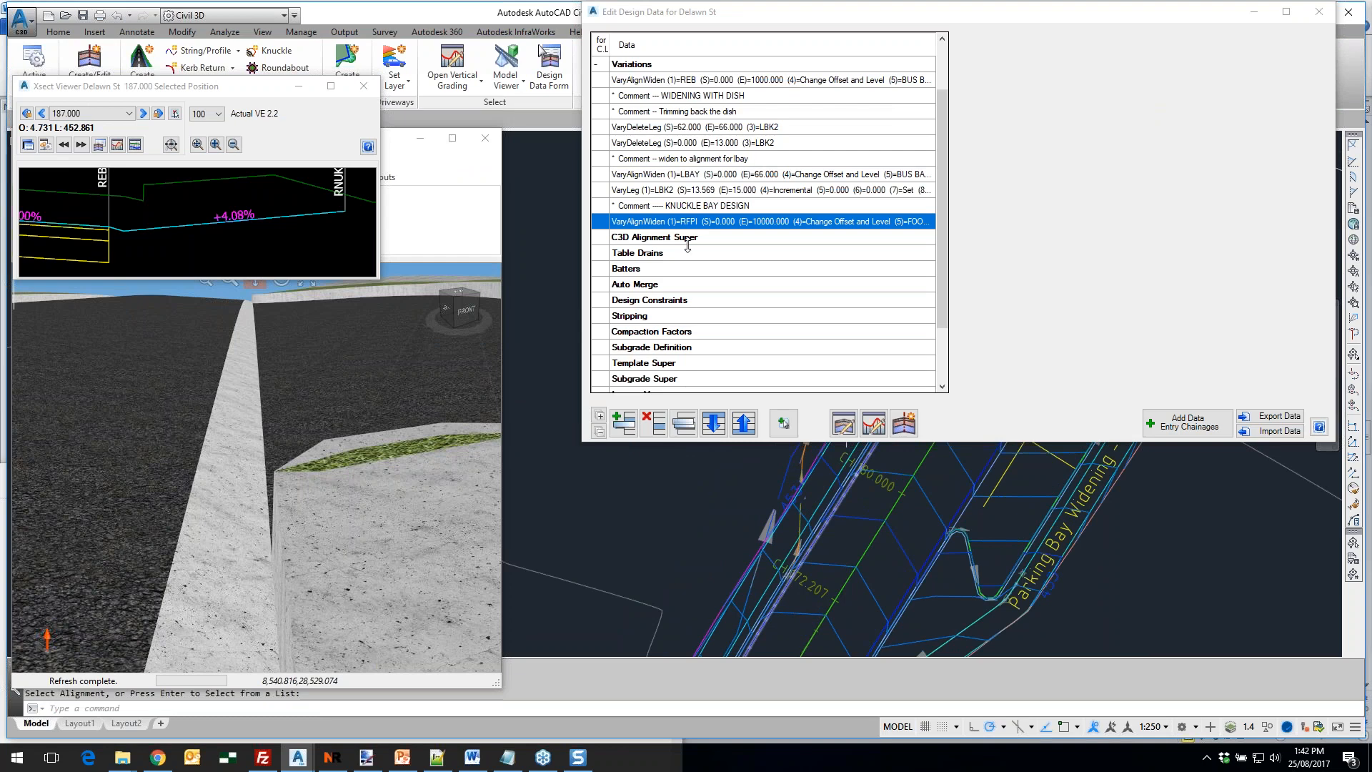
Start an Insert Section variation for the right side, positioned before the selected code RINV
click(624, 423)
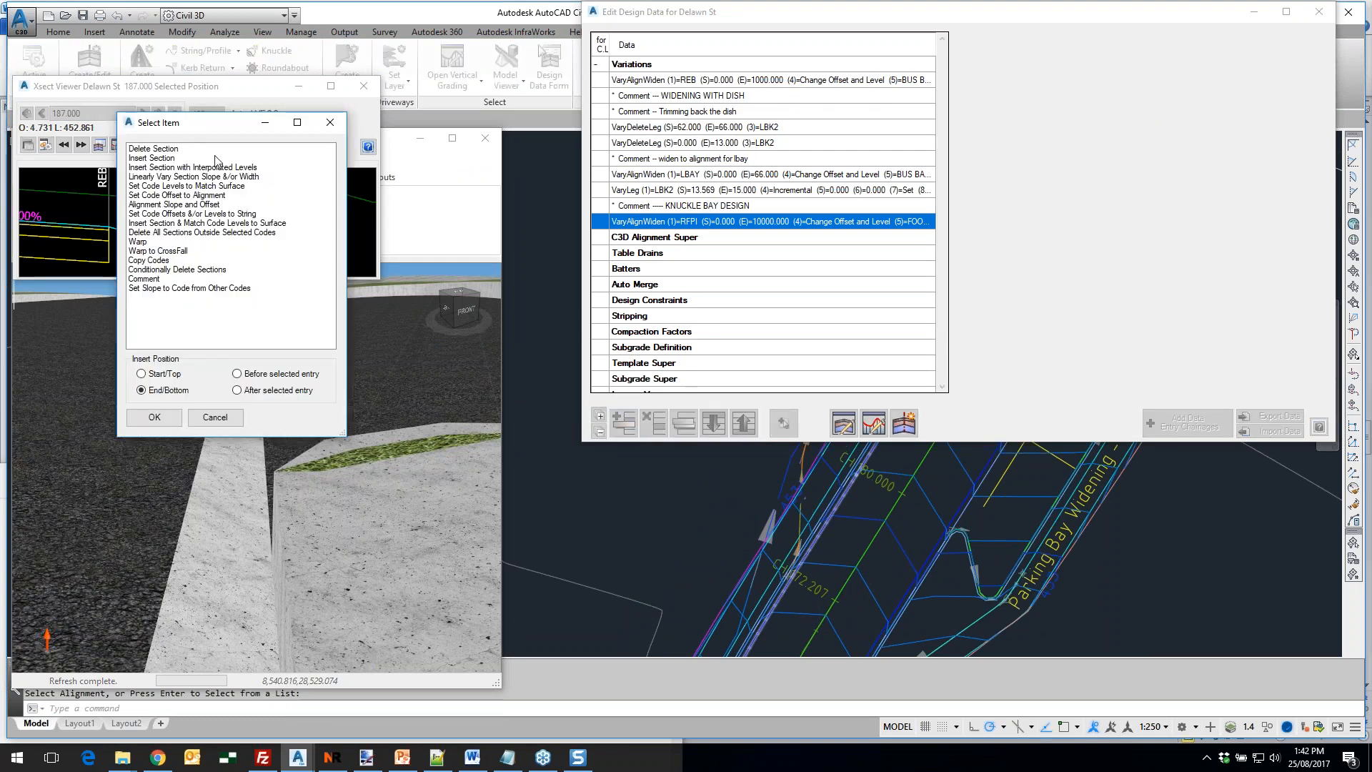
click(164, 169)
click(169, 151)
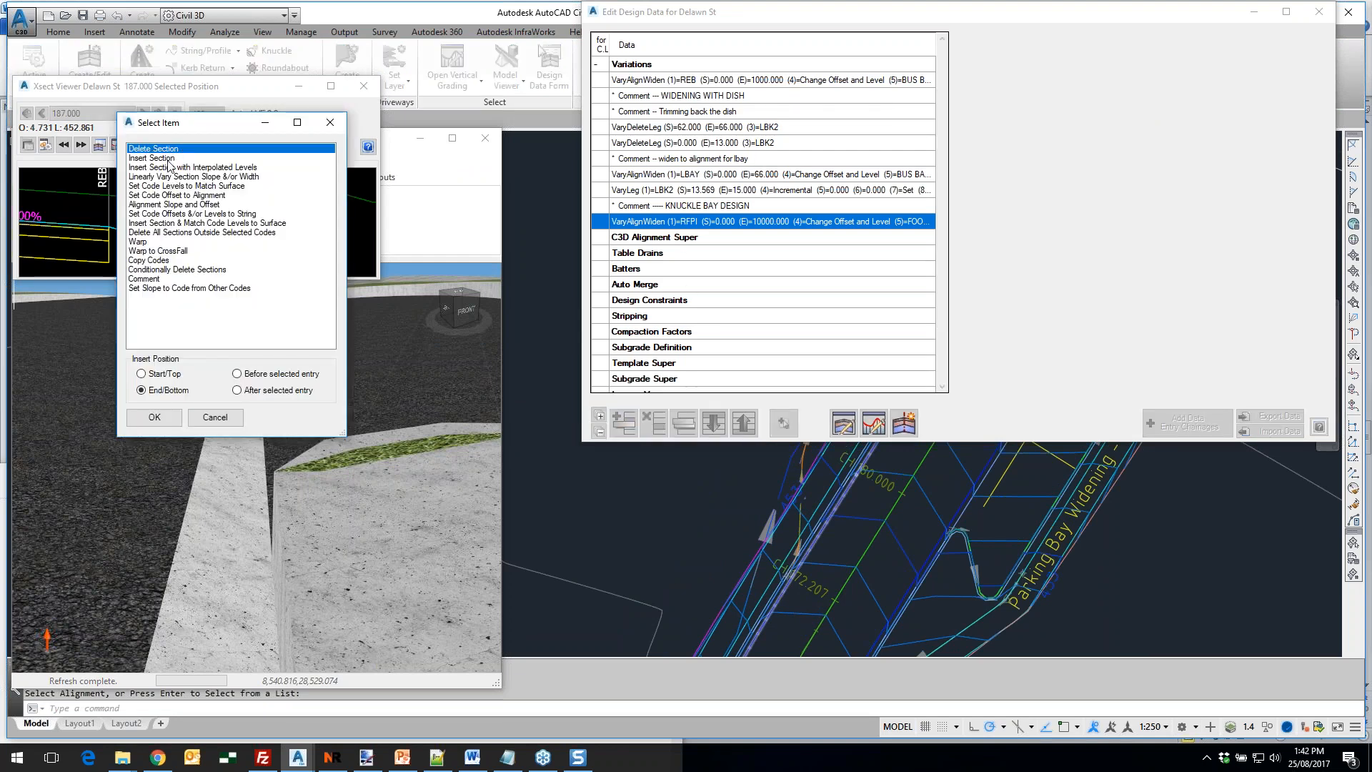
click(166, 157)
click(156, 414)
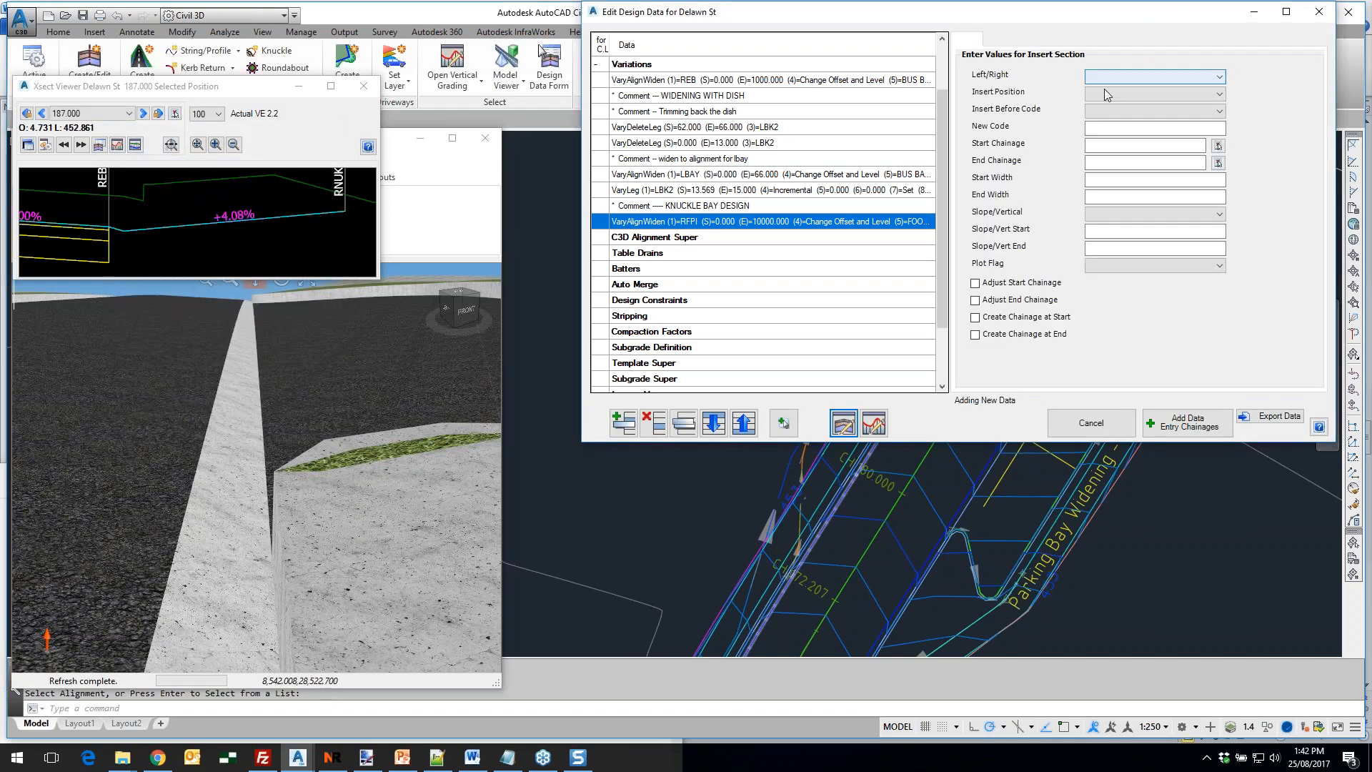
click(1116, 79)
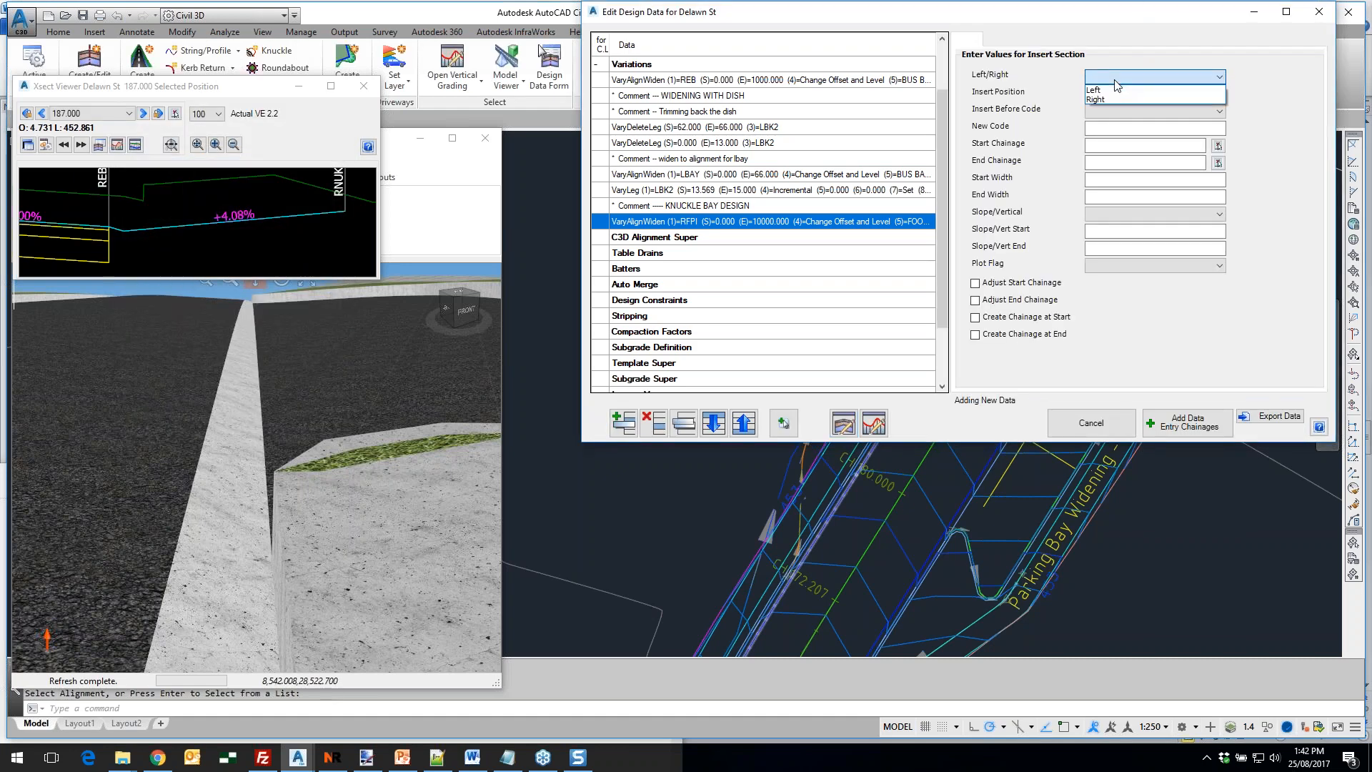
click(1111, 98)
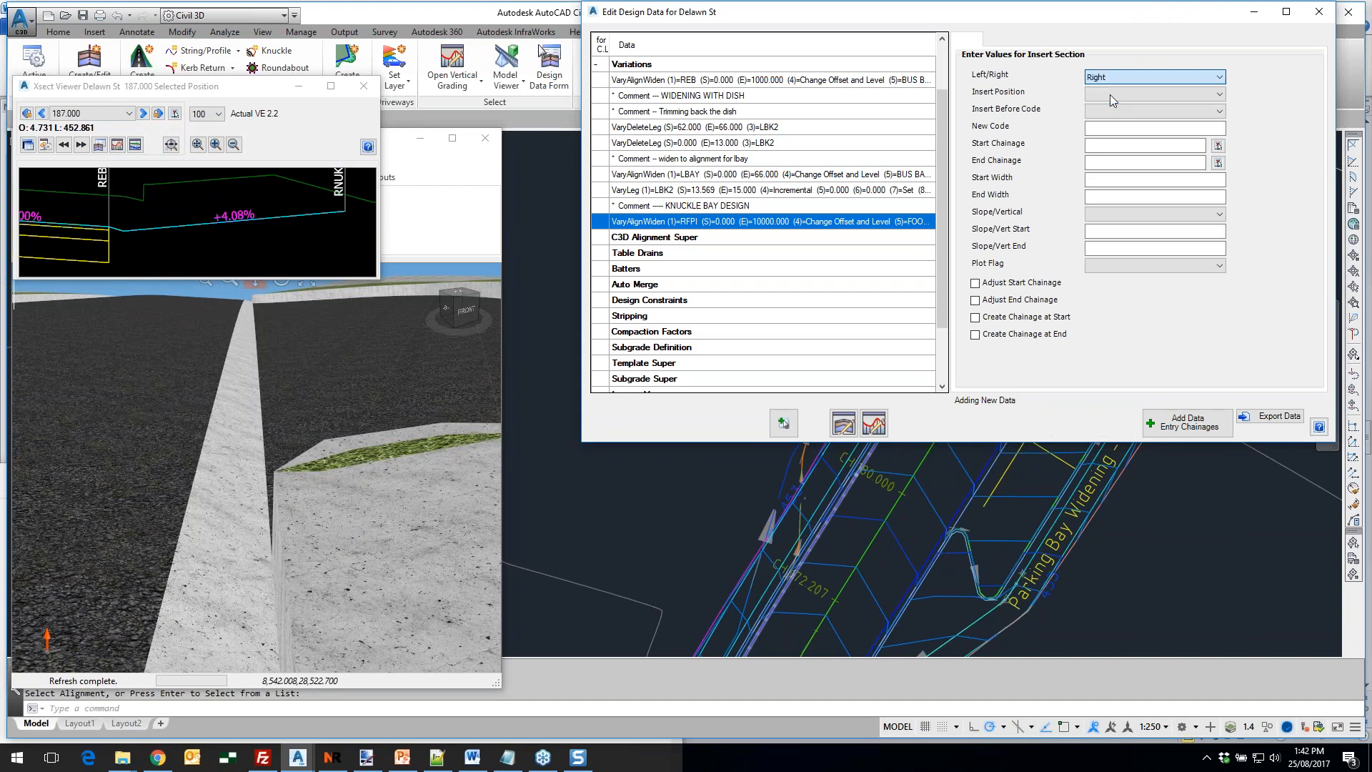
click(1119, 95)
click(1130, 107)
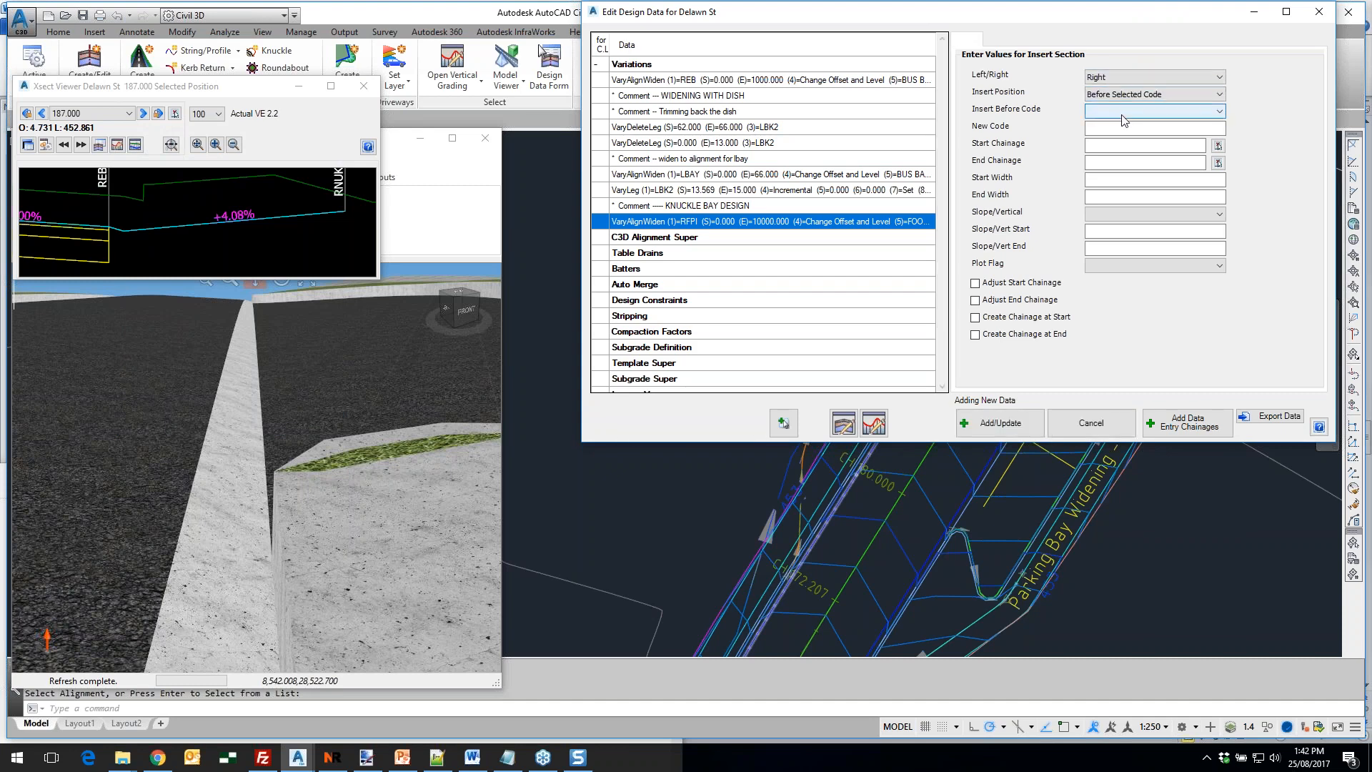
click(1133, 112)
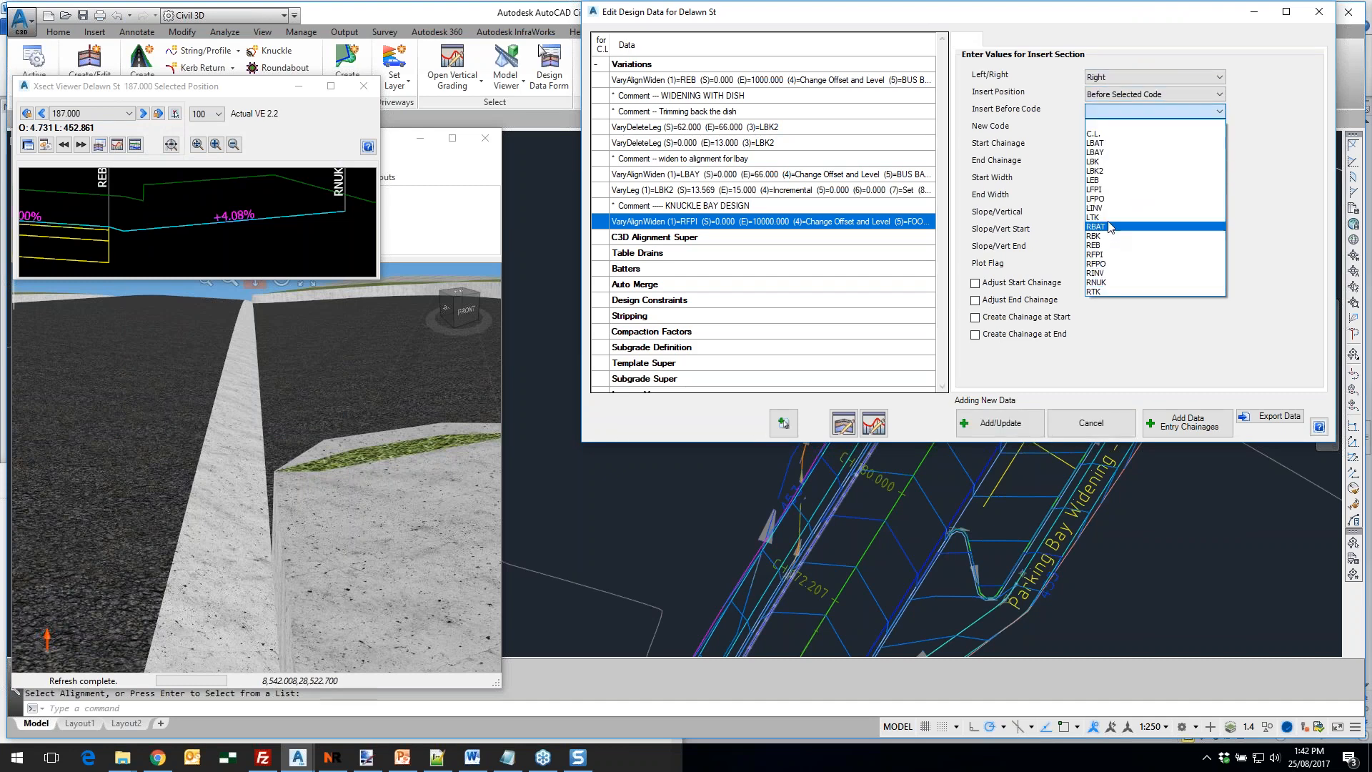
click(1112, 274)
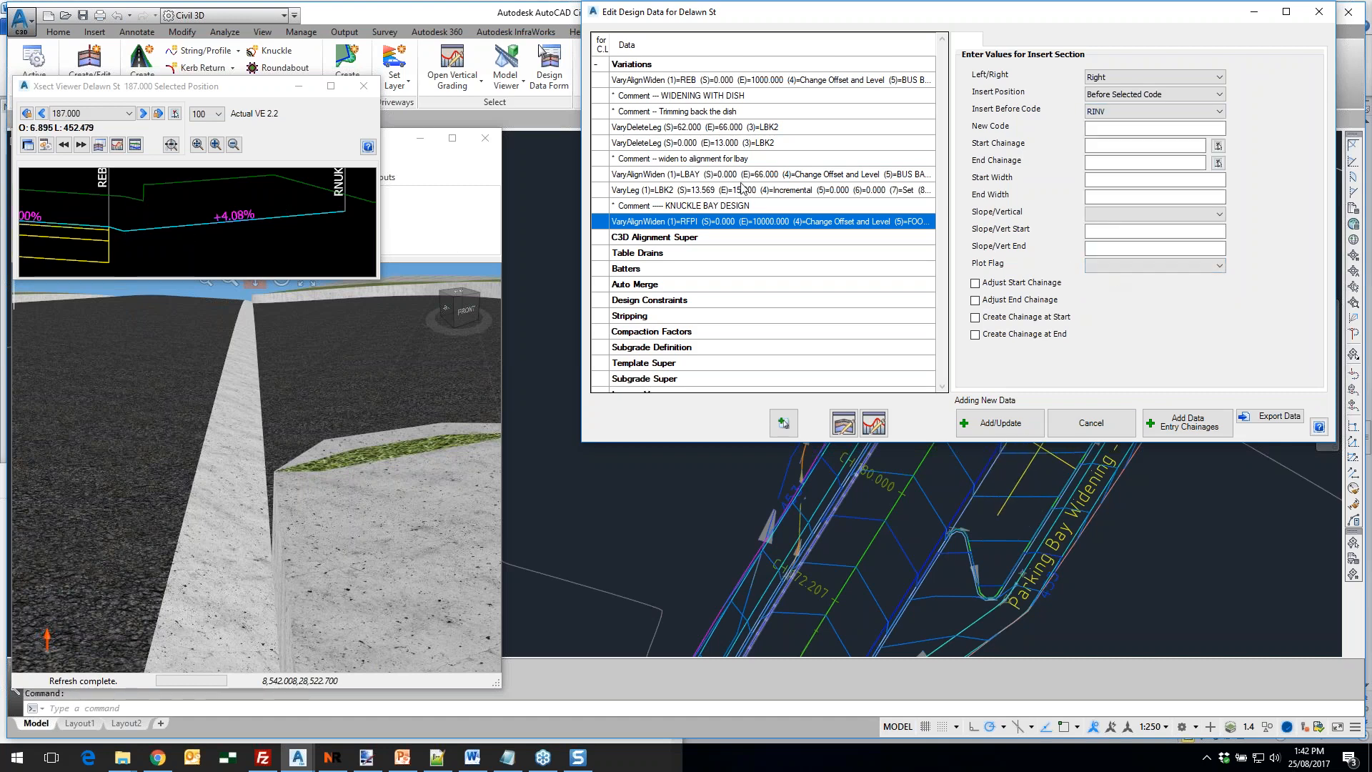
Name the new code RINV2 and pick start chainage 180 and end chainage 206 at the bay kerb's ends in plan
click(1175, 130)
click(1218, 146)
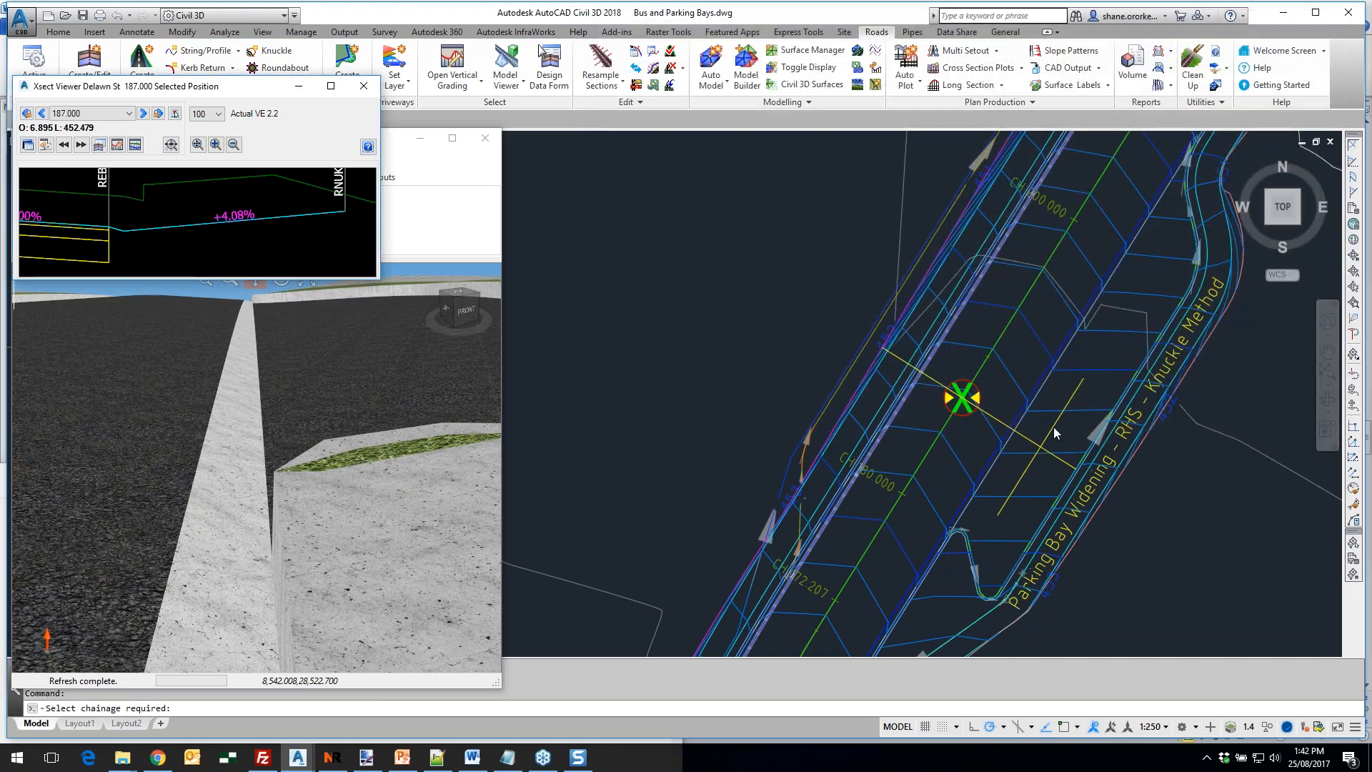
scroll(964, 533, up, 5)
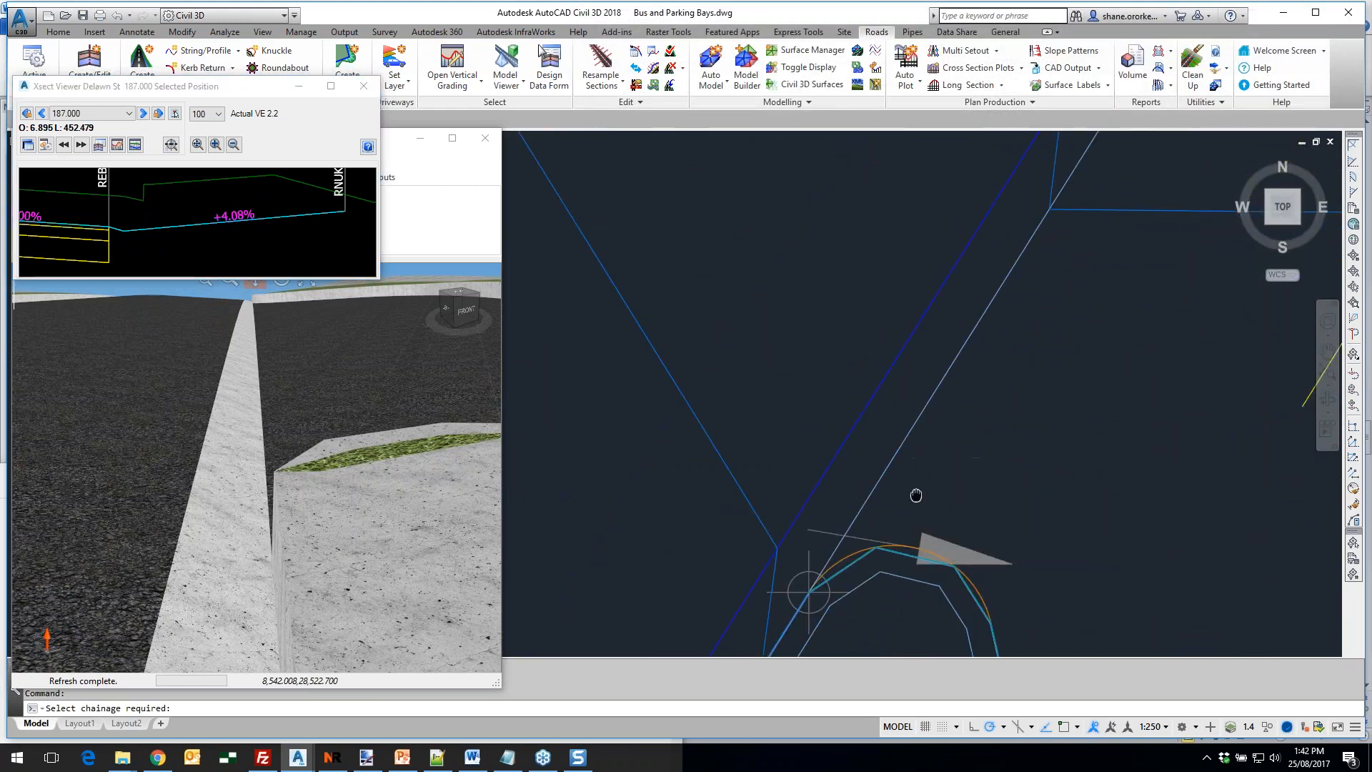
click(902, 500)
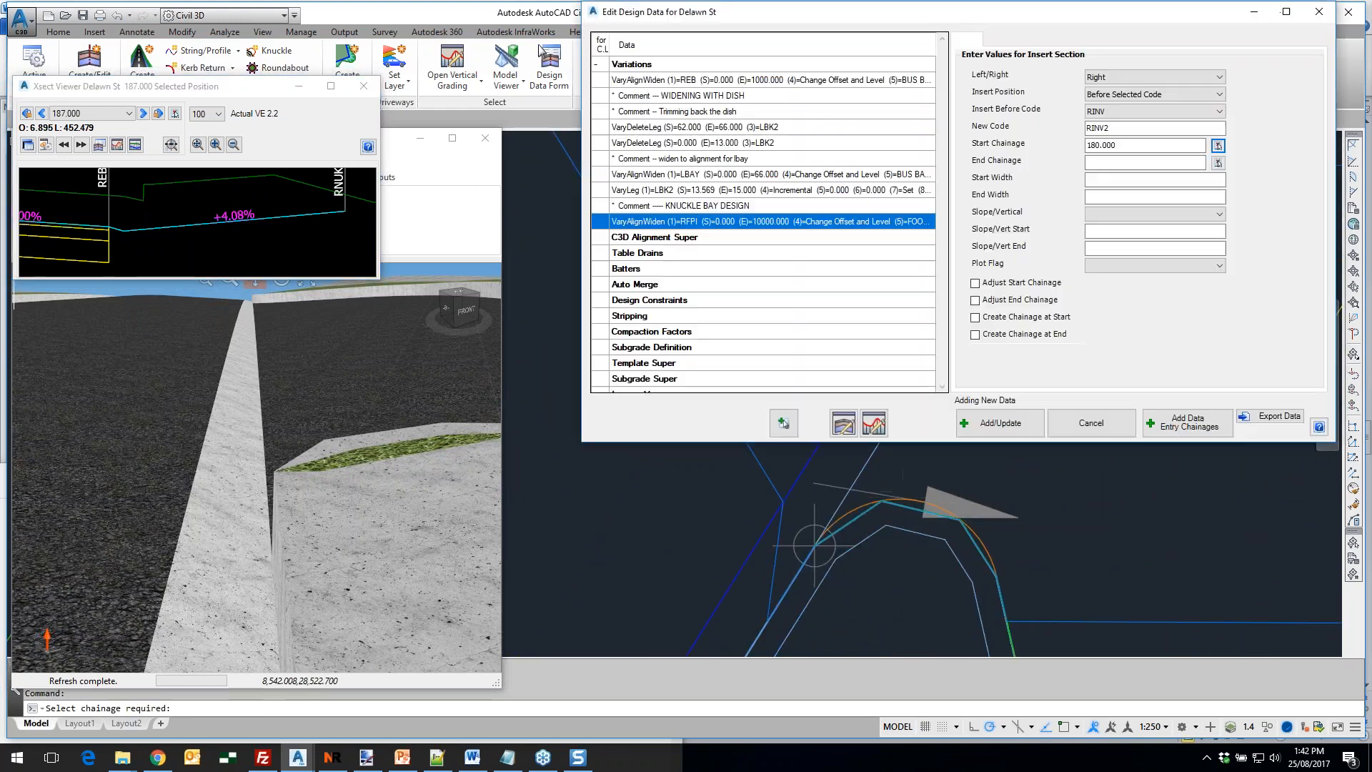
click(1218, 163)
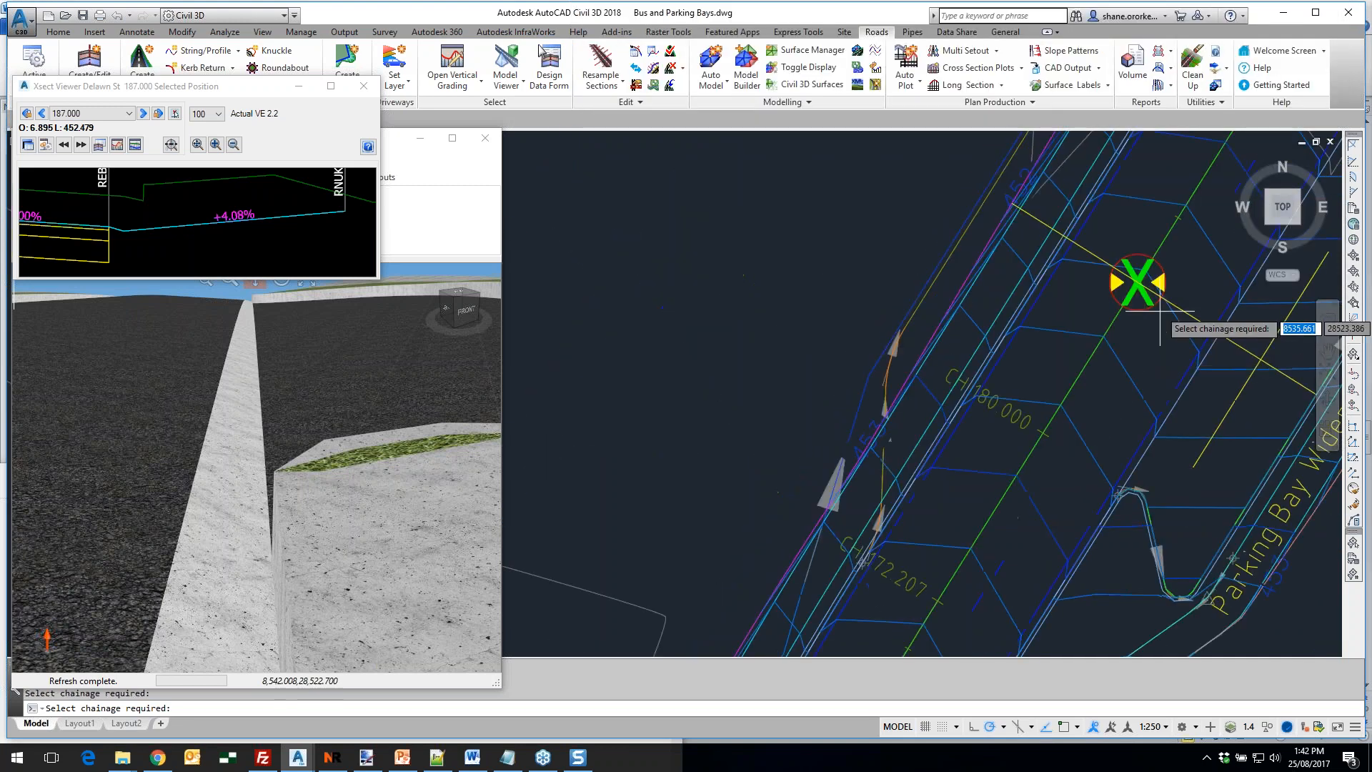
scroll(1029, 272, up, 5)
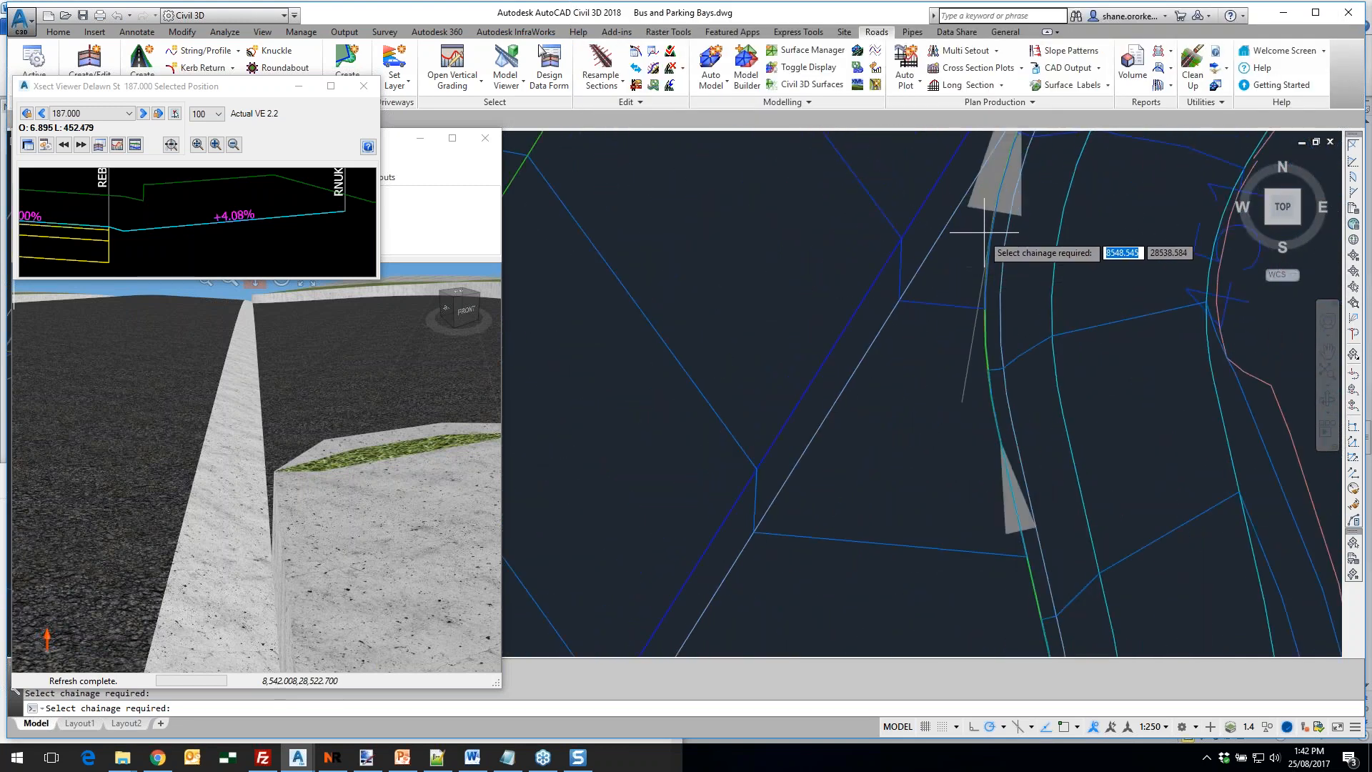
click(986, 223)
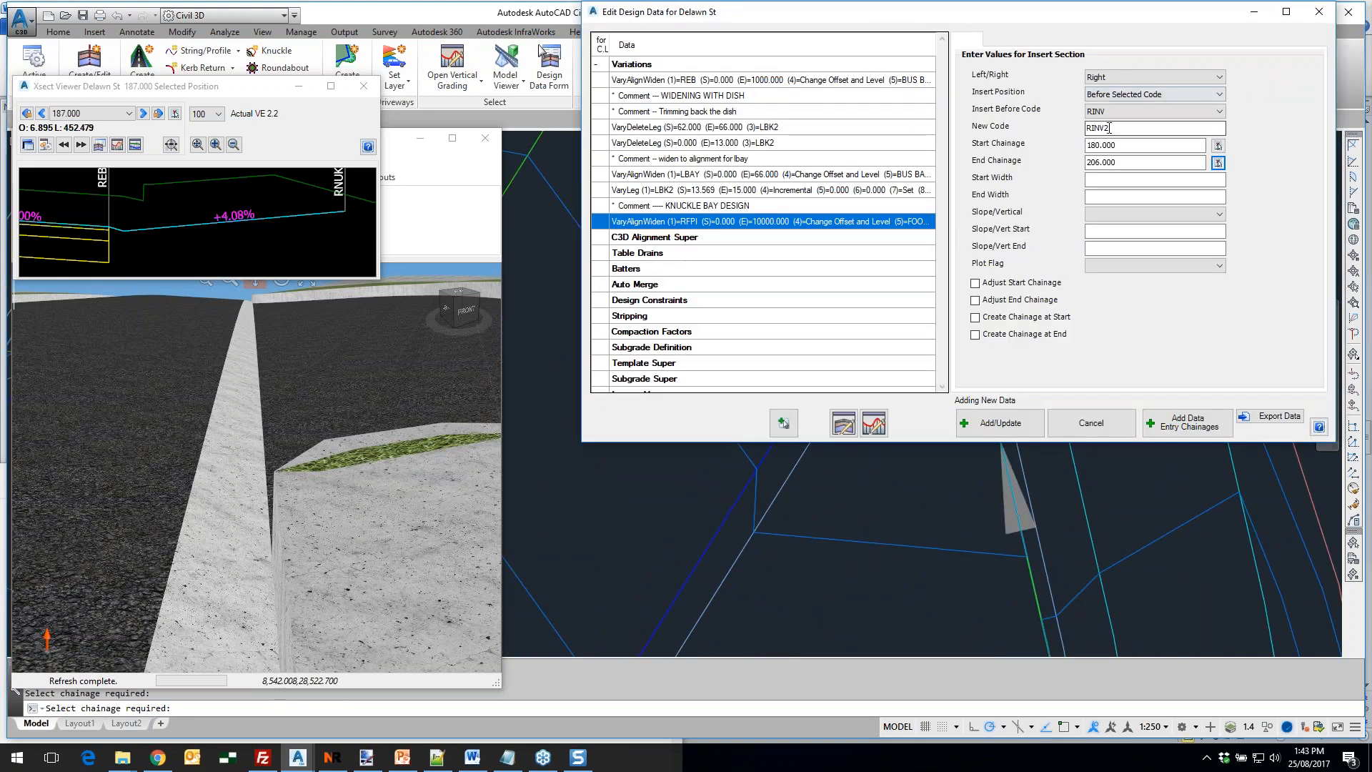
Set the inserted section's start width and end width to 0.3
click(1123, 181)
text(.3)
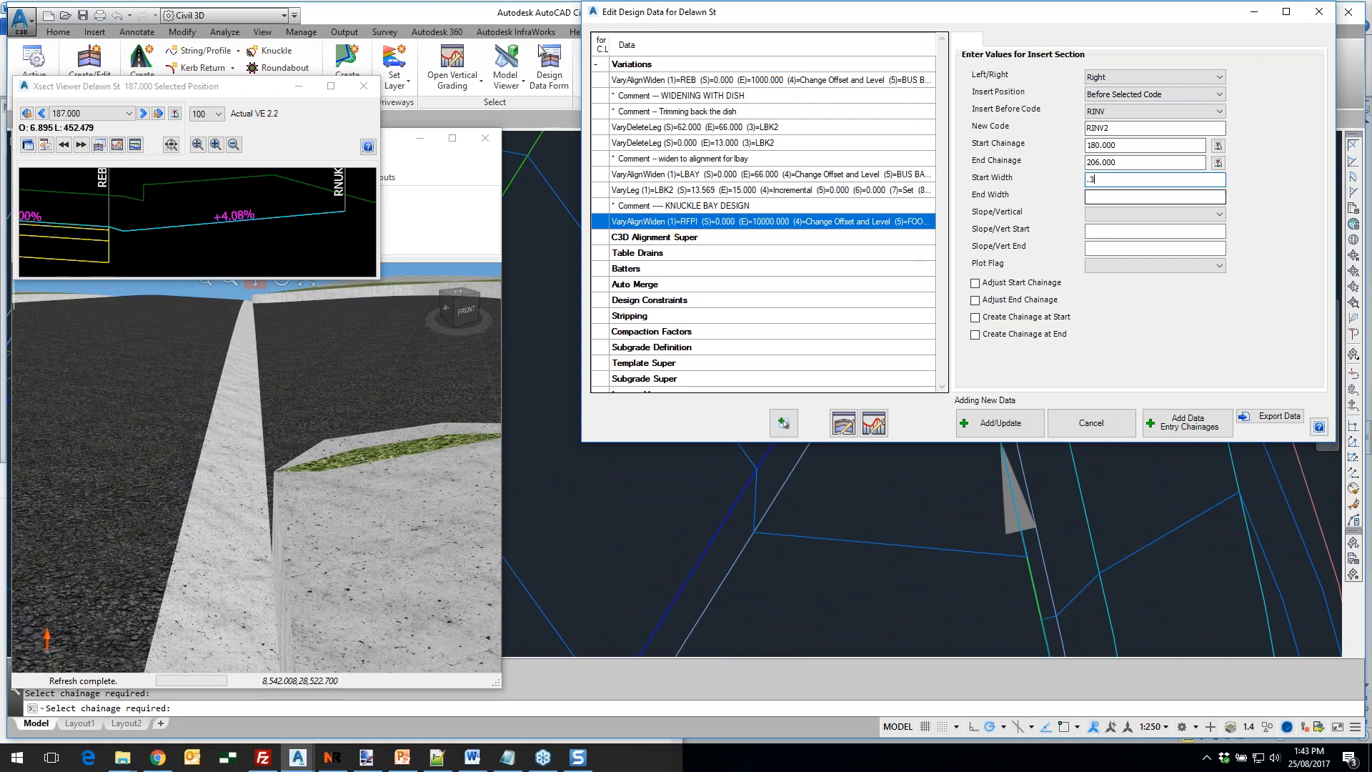
key(Tab)
text(.3)
Set the inserted section to Vertical with start and end values of -0.03 and plot flag Yes, and add the variation
click(1179, 215)
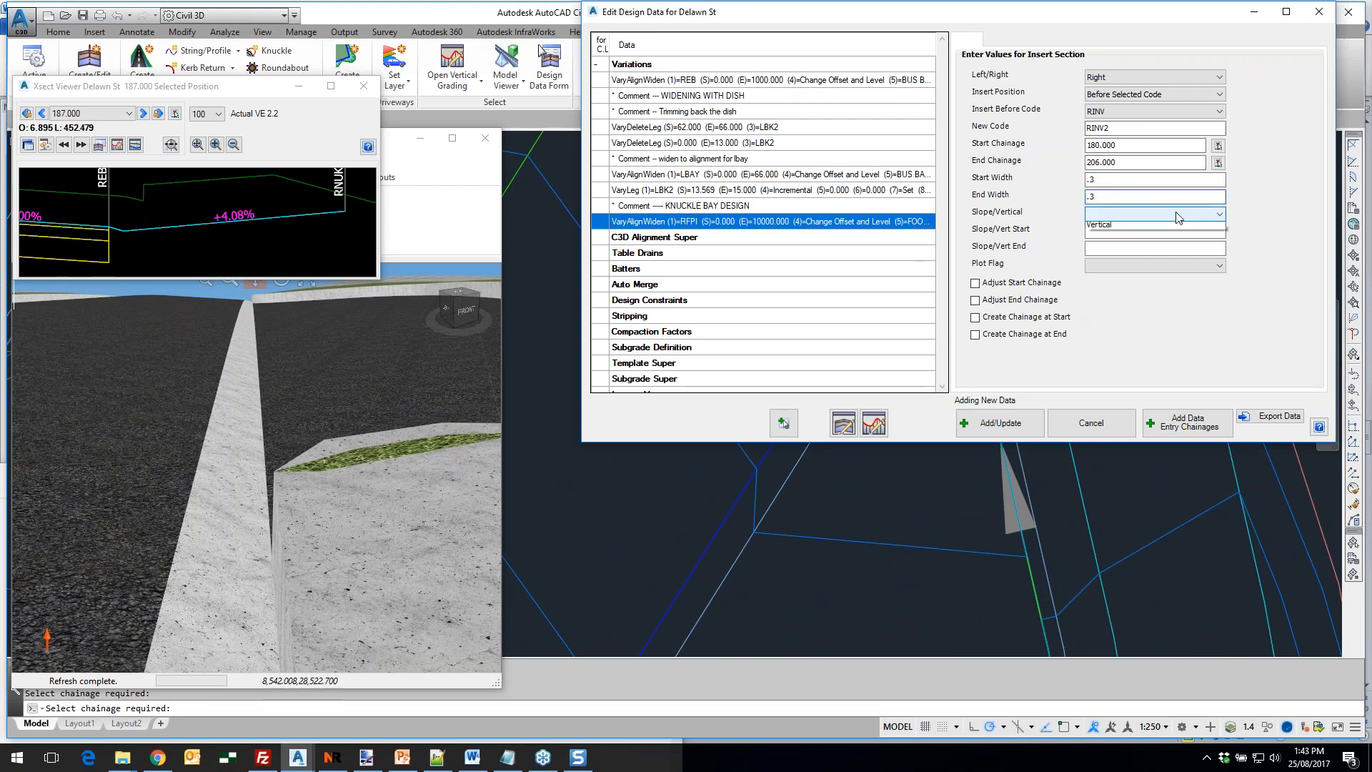
click(1117, 236)
click(1116, 232)
text(-.03)
key(Tab)
text(-.03)
click(1128, 265)
click(1106, 279)
click(990, 429)
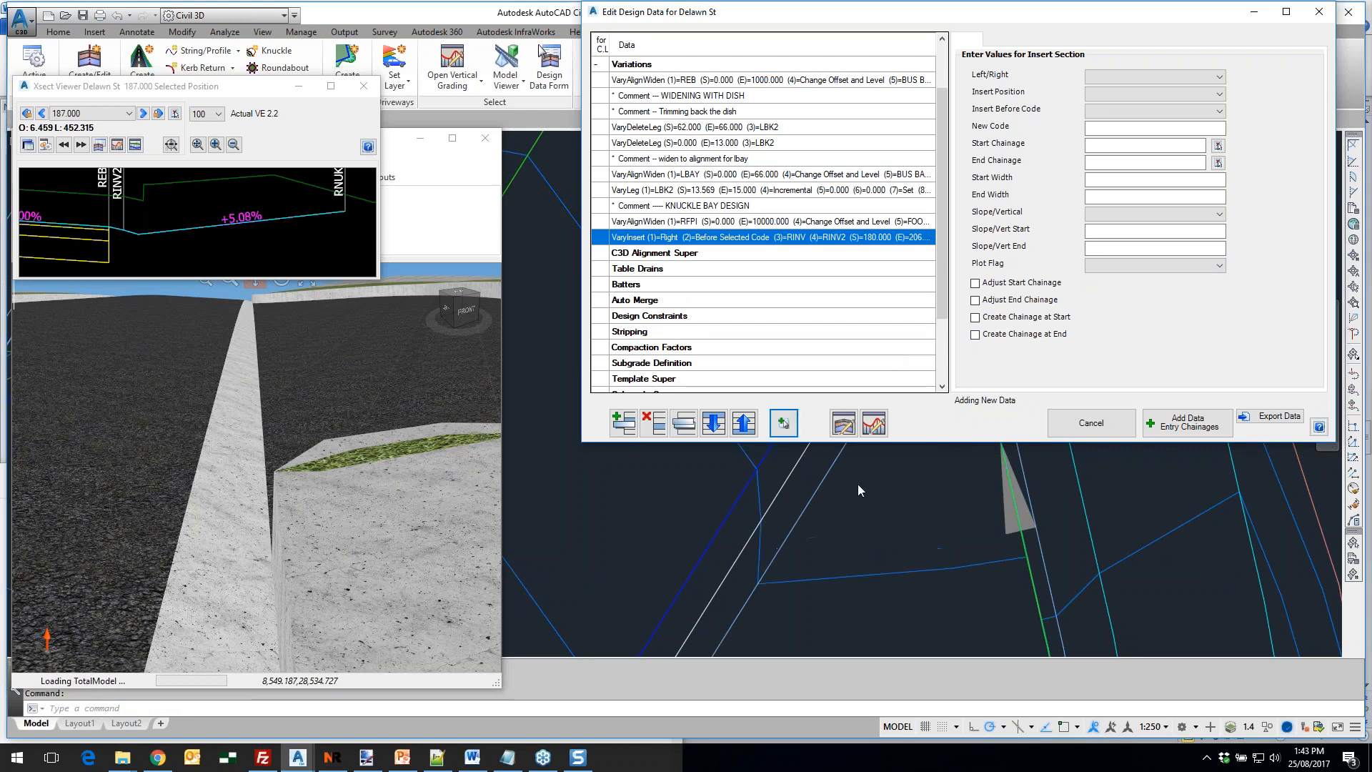
Examine in plan how the RINV2 string meets the parking bay kerb at both ends of the bay
middle_drag(855, 559, 797, 647)
scroll(824, 524, up, 4)
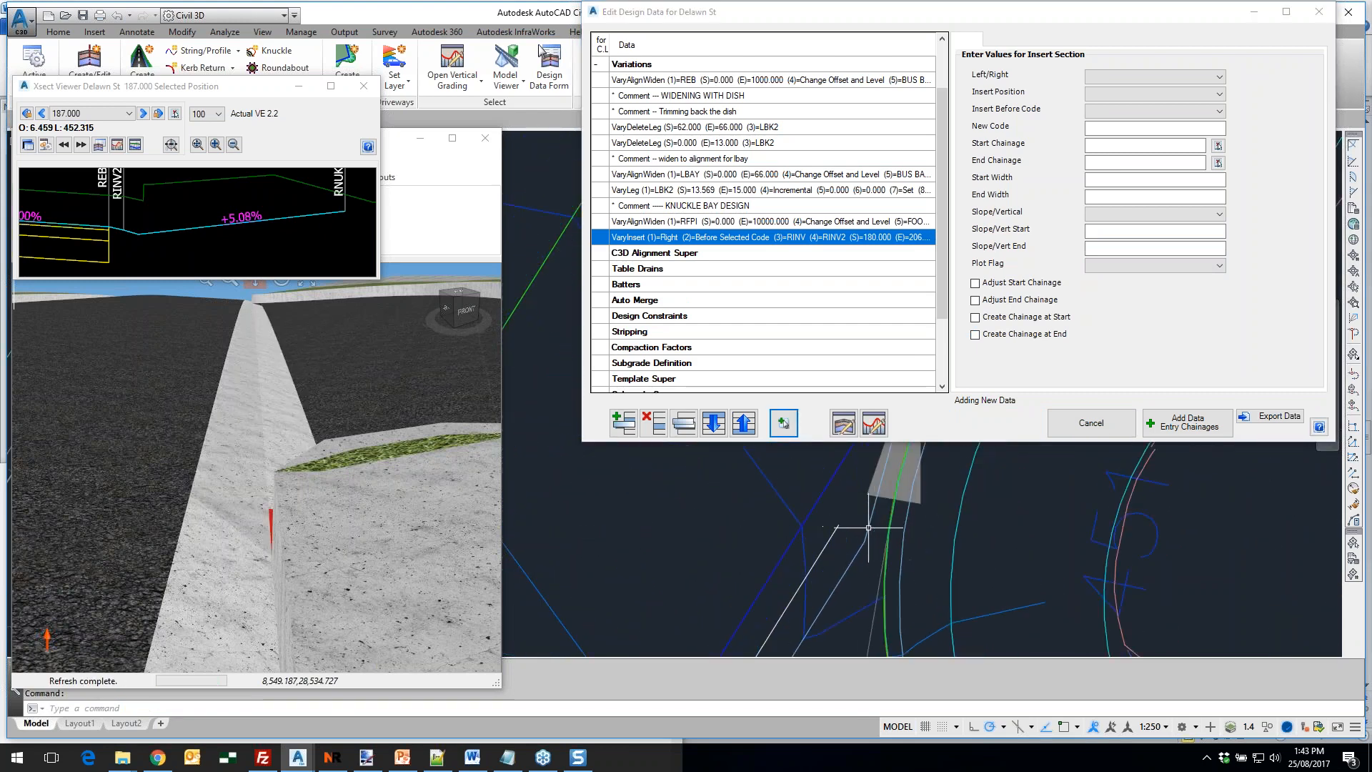
scroll(872, 533, down, 1)
scroll(878, 562, down, 1)
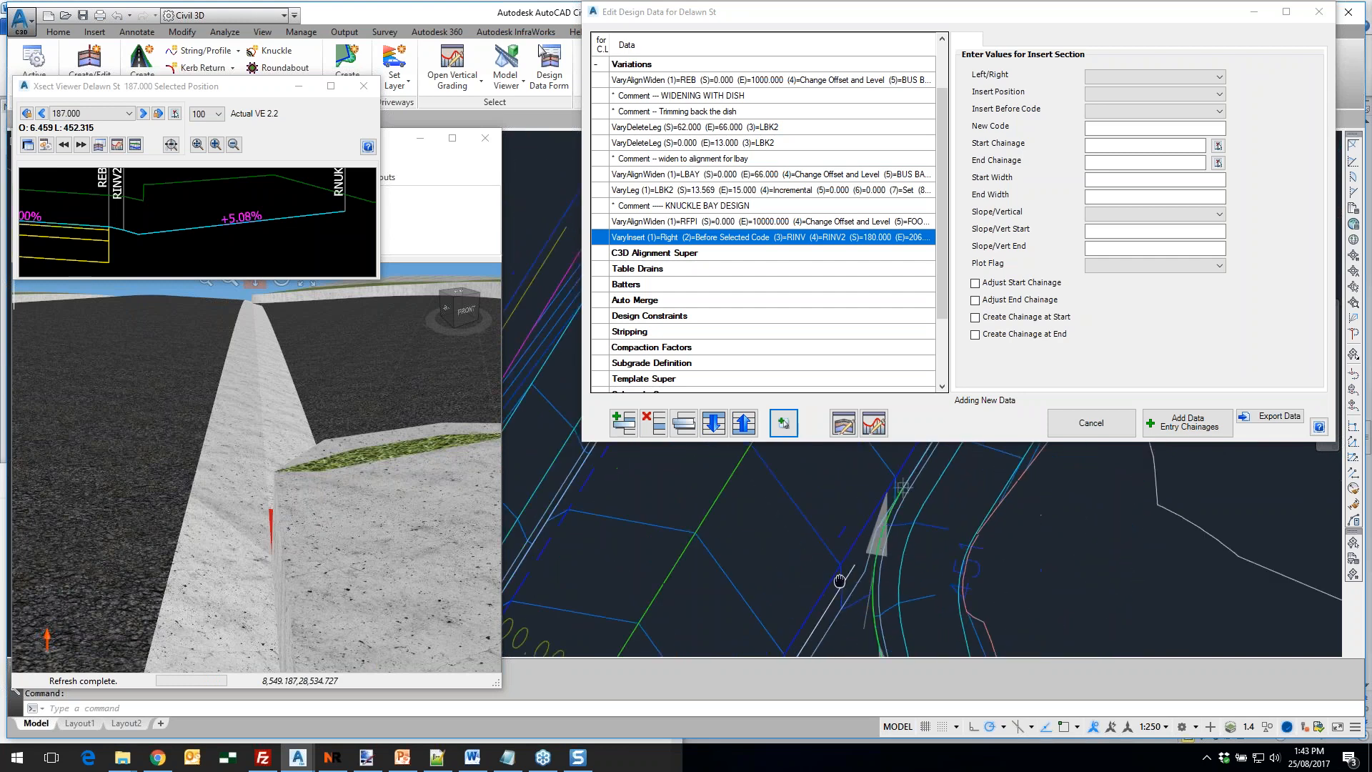
scroll(930, 472, up, 3)
scroll(952, 523, up, 7)
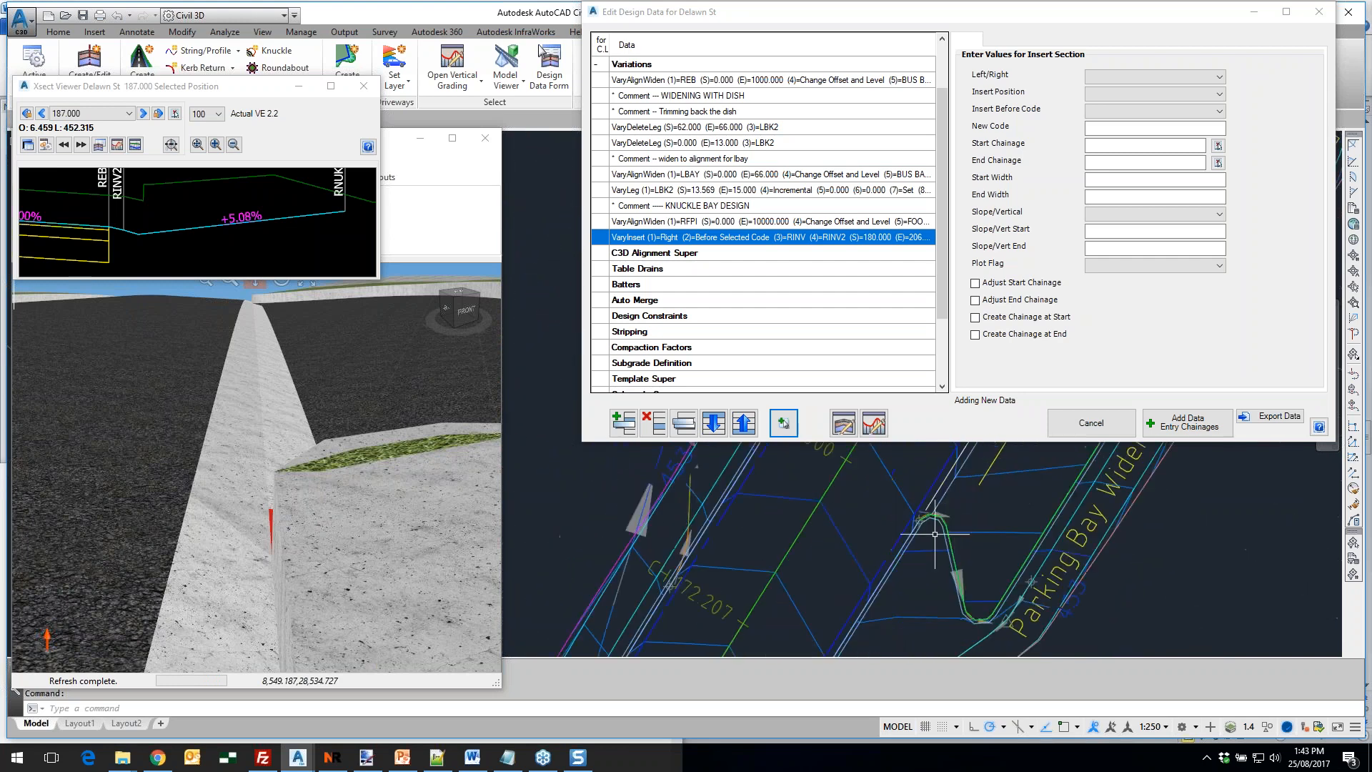
middle_drag(903, 502, 898, 577)
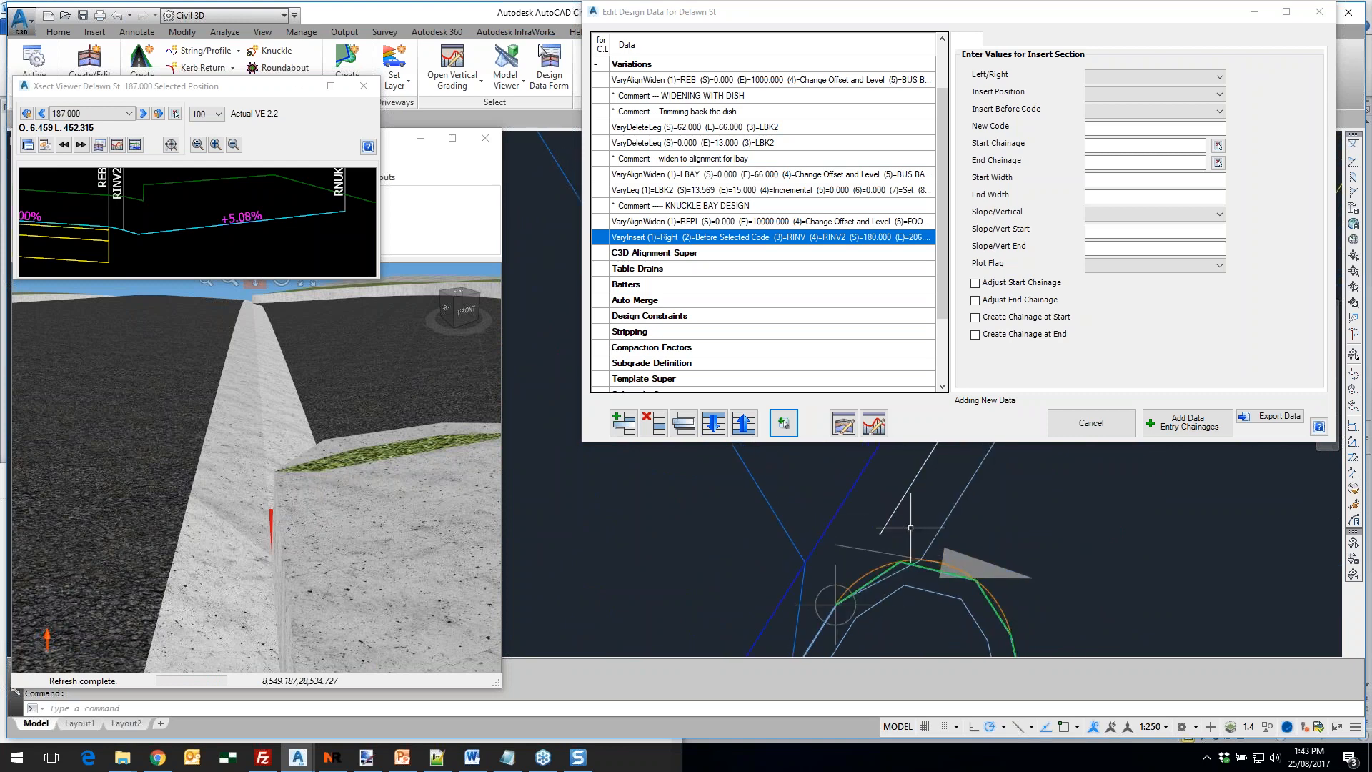
middle_drag(836, 601, 912, 558)
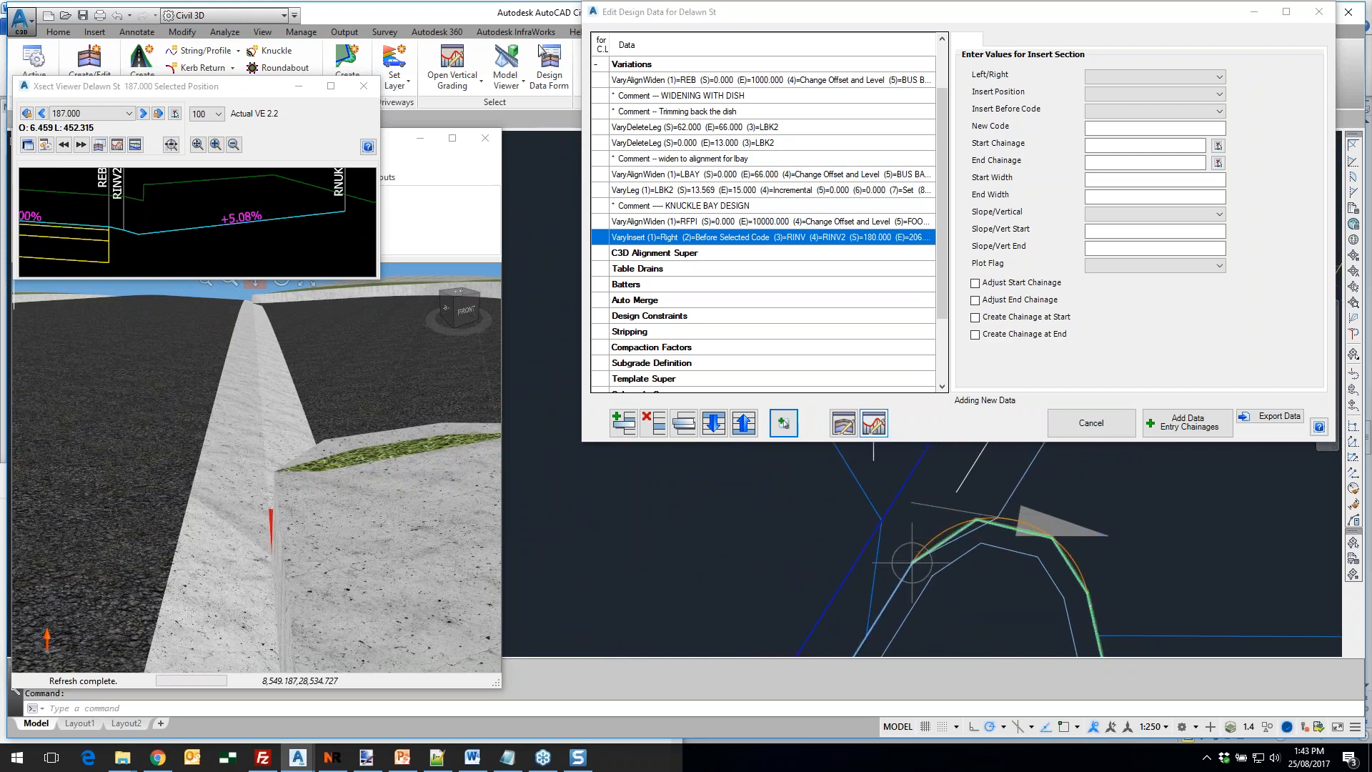
Insert extra Delawn St chainages every 0.2 across the start of the bay kerb near chainage 180 and close the design data
click(783, 423)
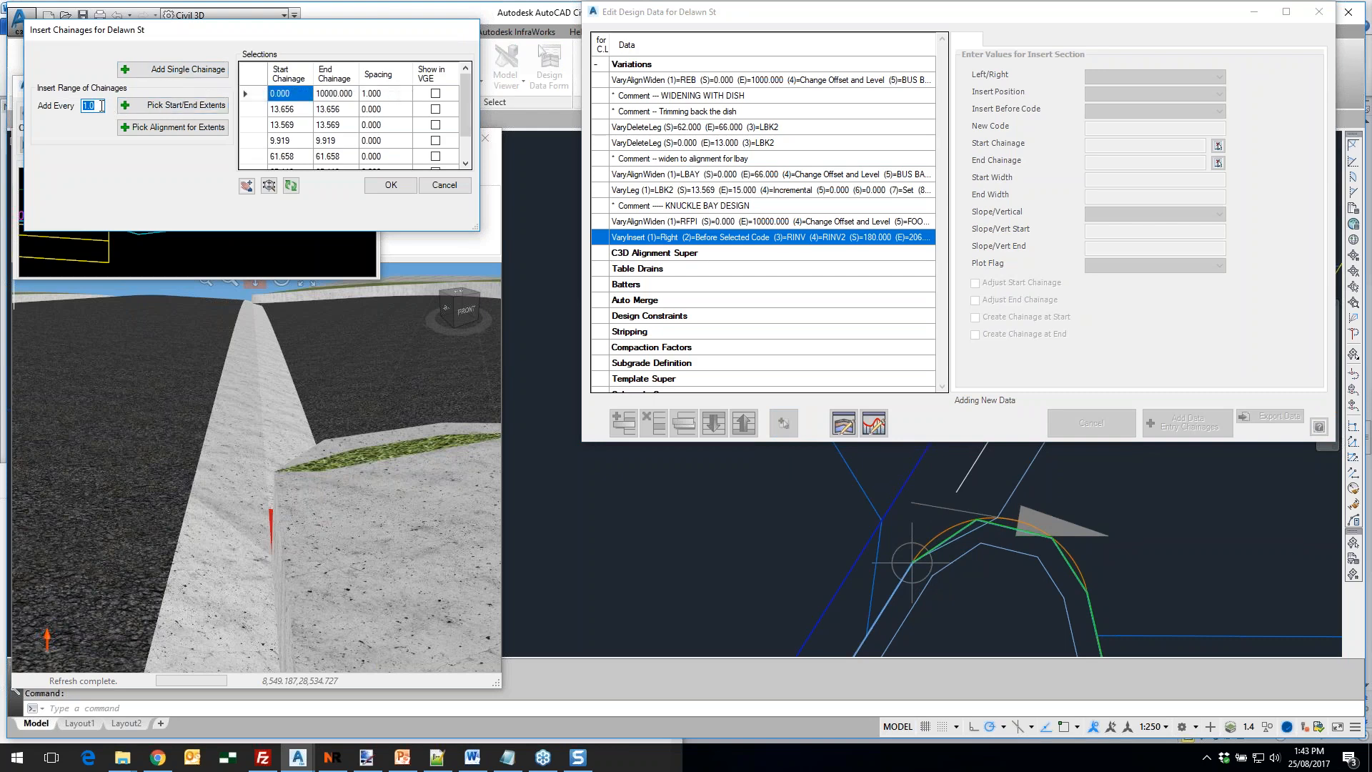
text(.2)
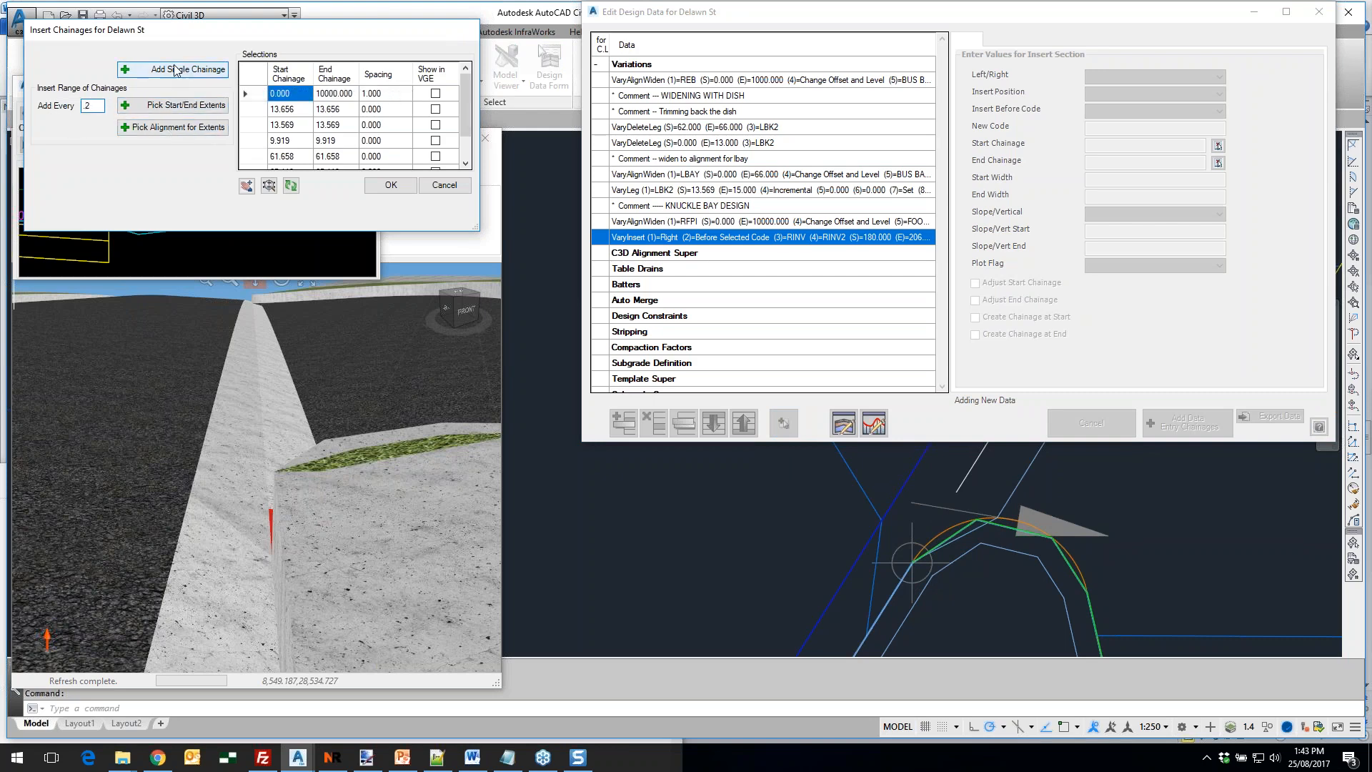
click(167, 108)
click(851, 572)
click(912, 562)
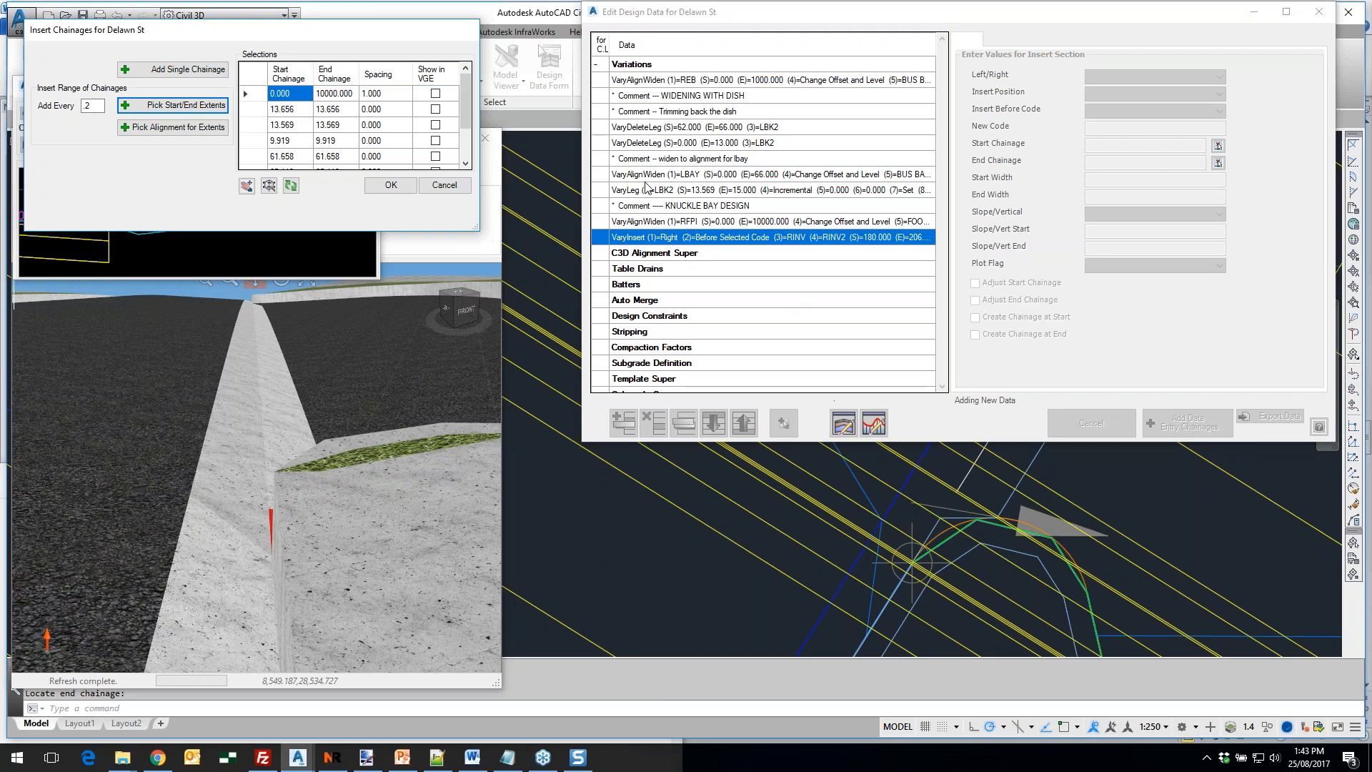
click(408, 188)
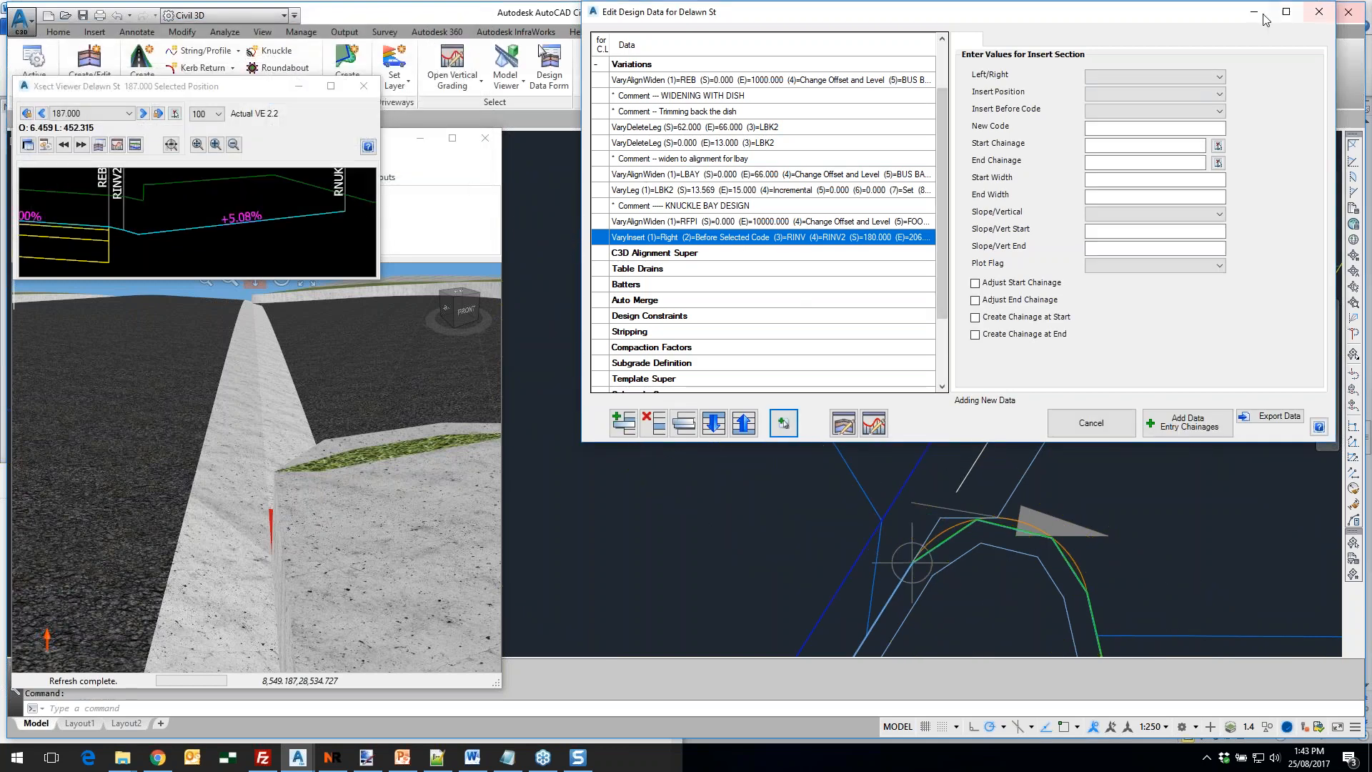
click(1319, 11)
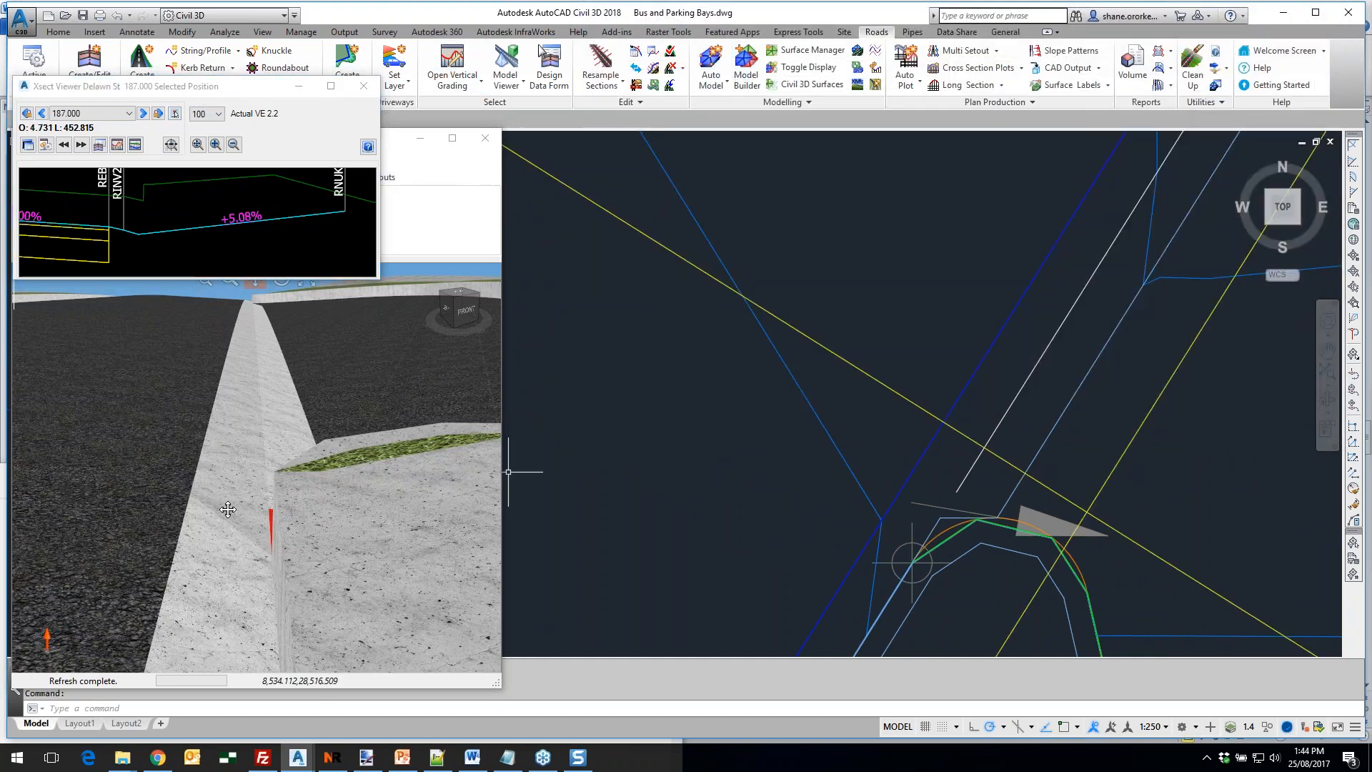
Inspect the widened concrete dish between the road edge and the parking bay in the 3D model
scroll(229, 509, down, 3)
click(251, 440)
mouse_move(287, 438)
middle_down()
mouse_move(273, 422)
mouse_move(279, 432)
middle_up()
scroll(273, 421, up, 2)
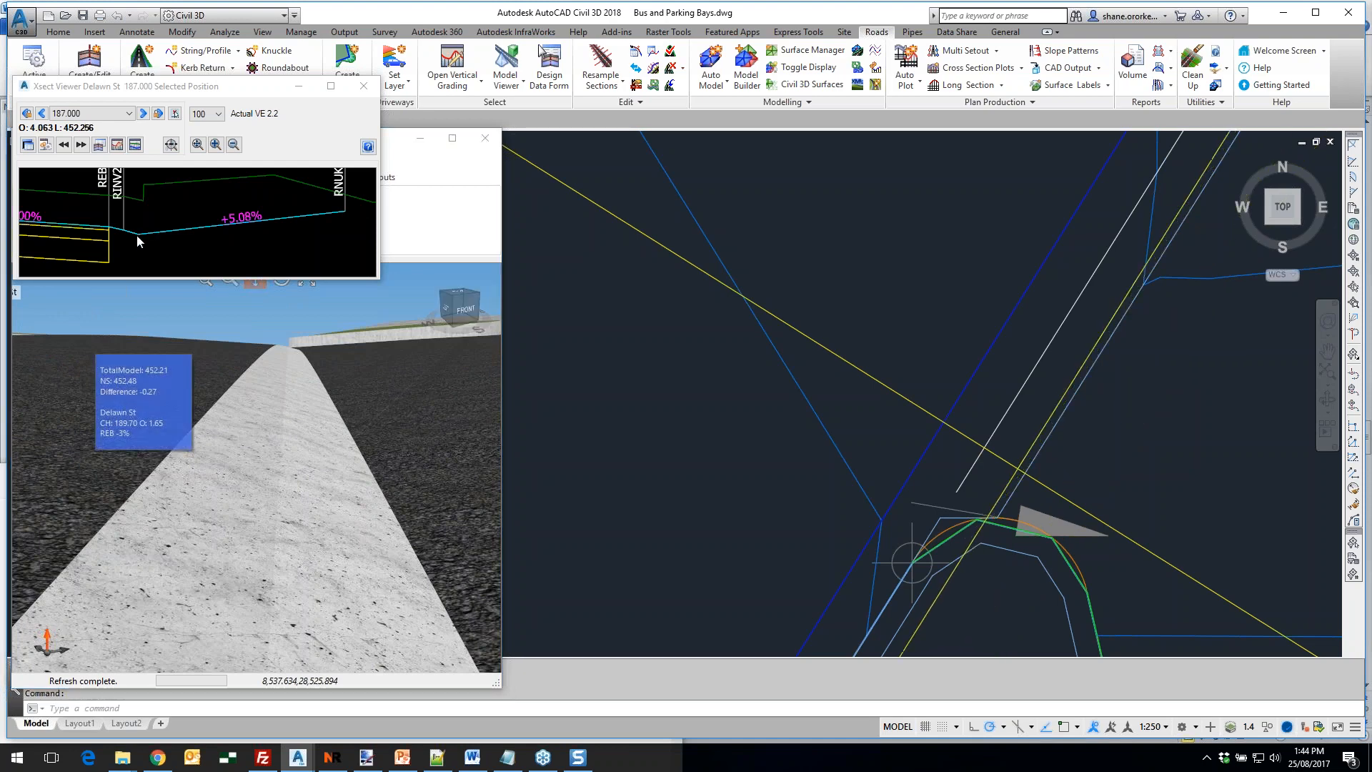
Start a new Linearly Vary Section Slope &/or Width variation for code RINV from chainage 180 in the Delawn St design data
click(99, 146)
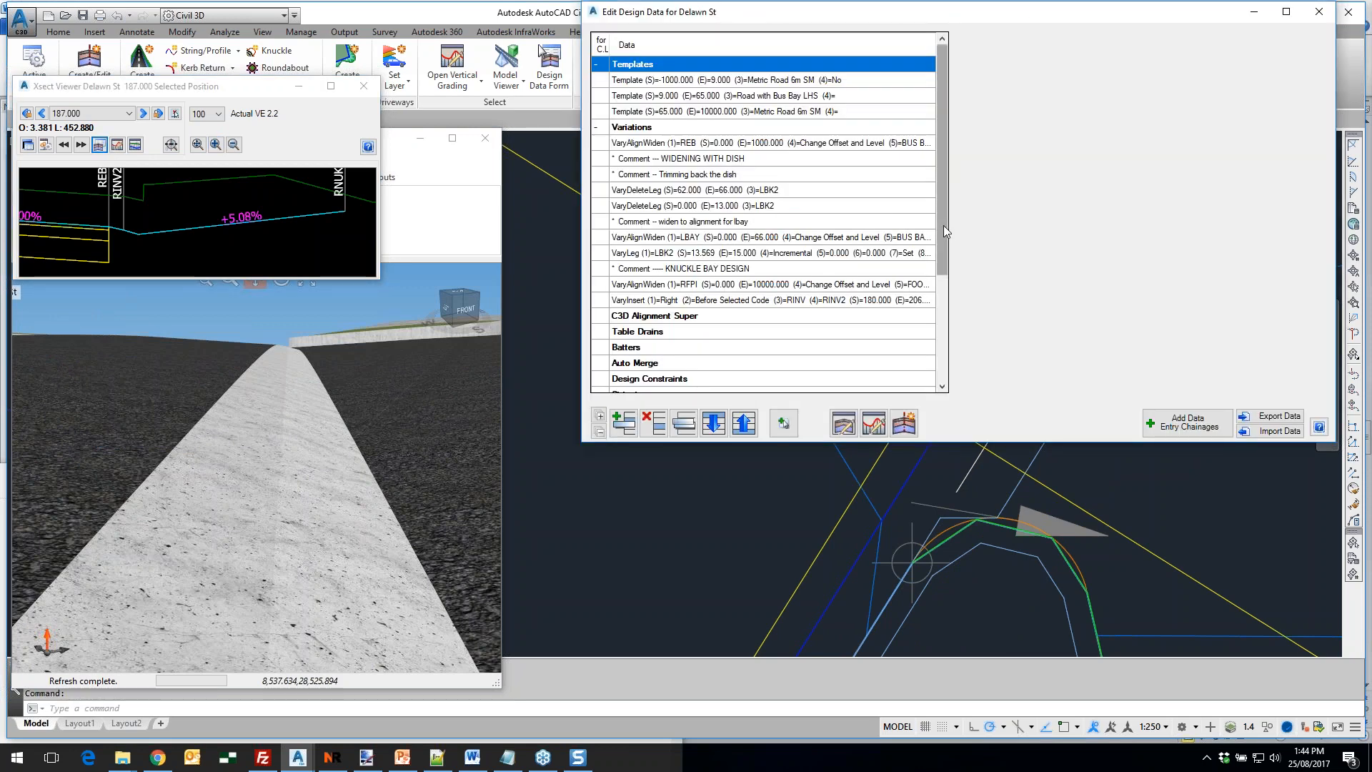
scroll(944, 225, down, 2)
double_click(782, 189)
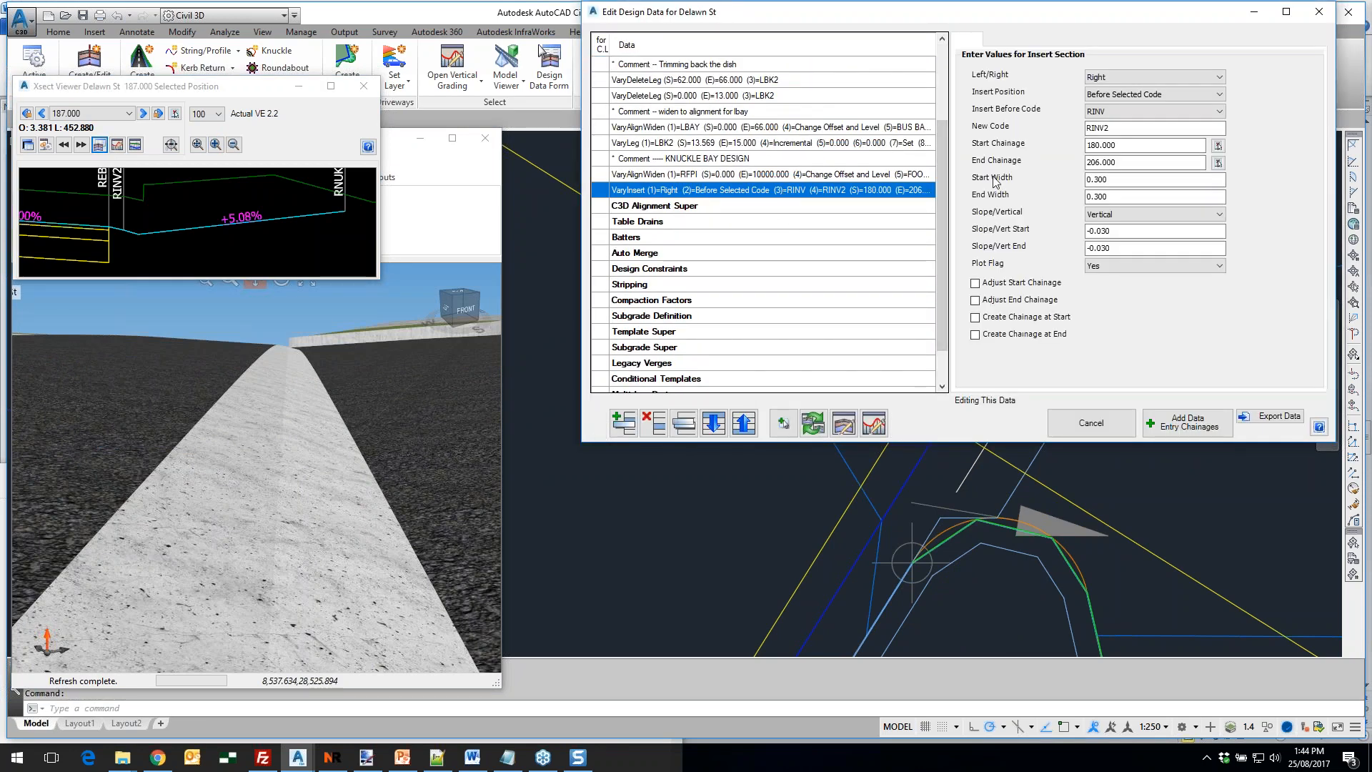
click(620, 423)
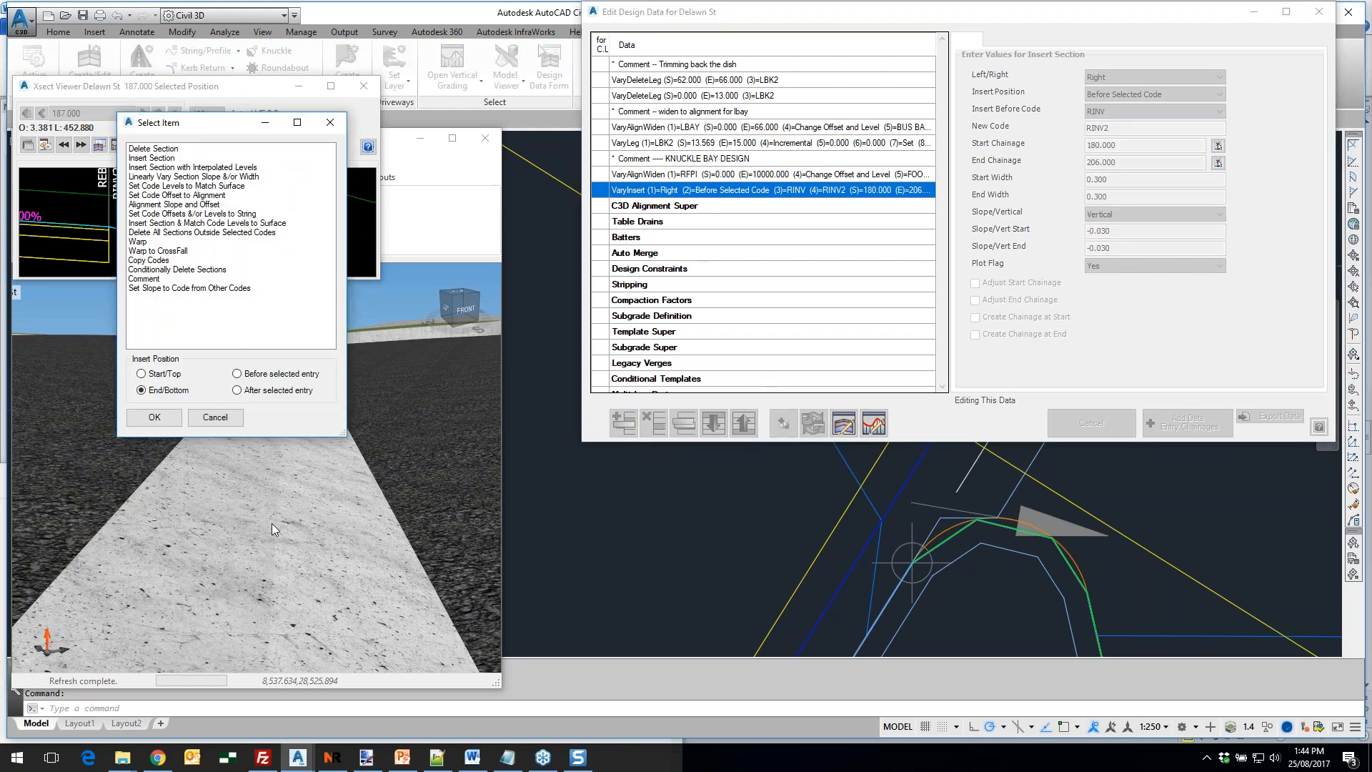
click(165, 177)
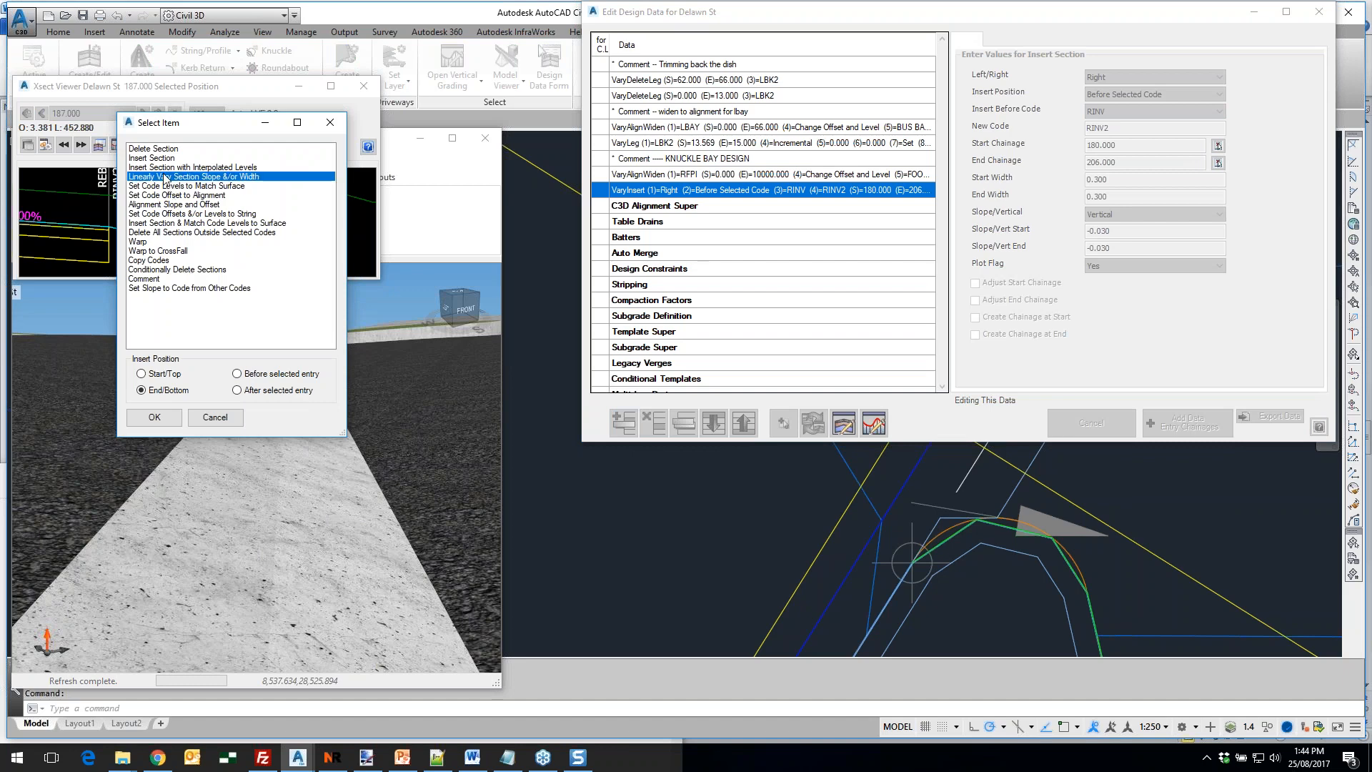
click(155, 417)
click(1138, 77)
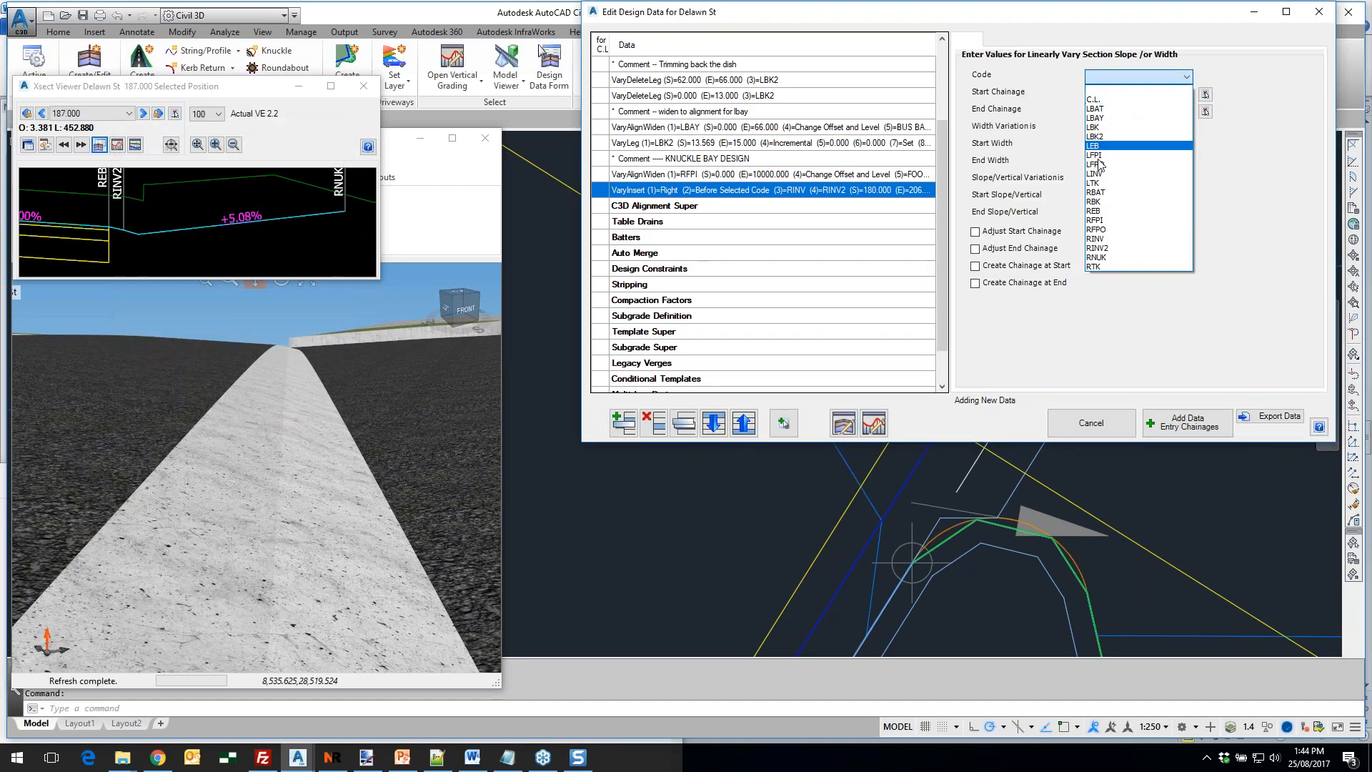
click(1106, 240)
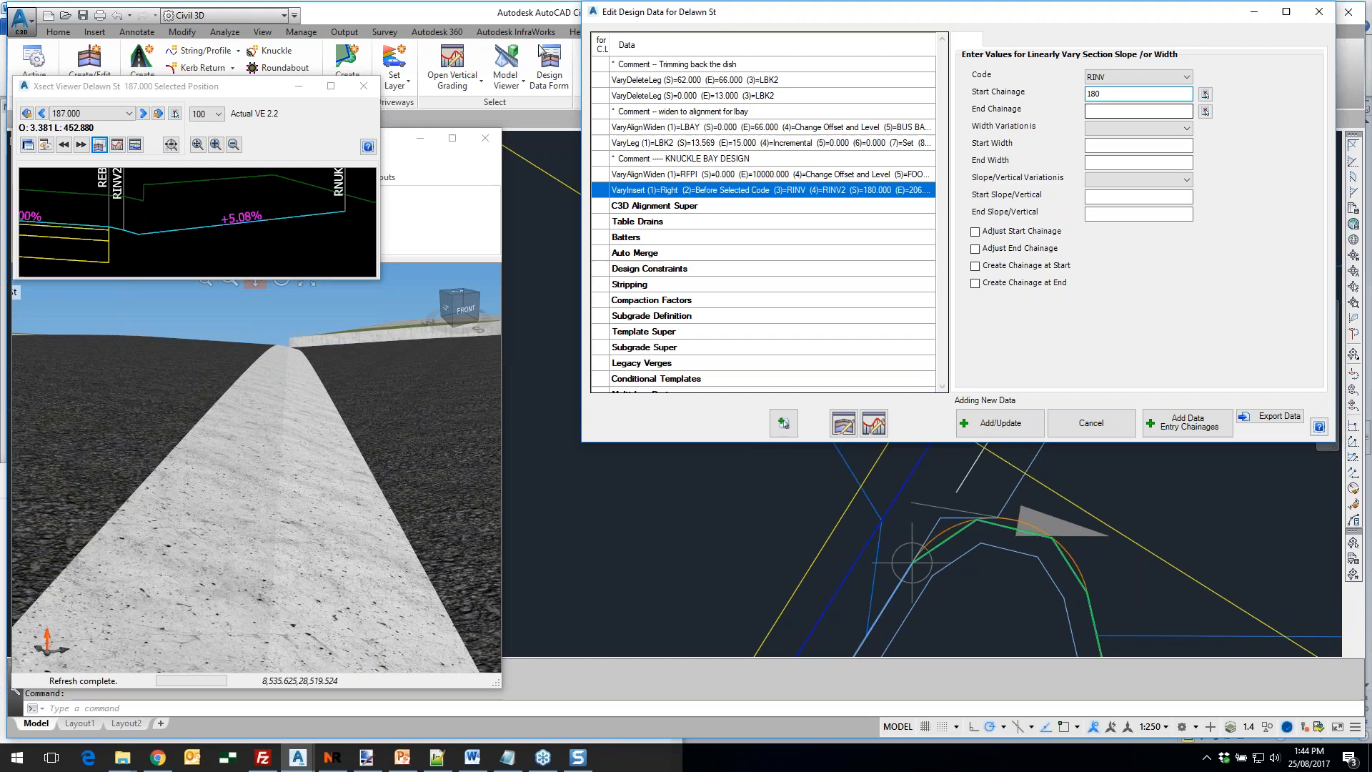
Complete the RINV variation to chainage 206 with Incremental width 0 to 0 and Set slope/vertical .03 to .03, and add it
click(1124, 130)
click(1120, 150)
text(0)
click(1118, 165)
text(0)
key(Tab)
key(s)
key(Tab)
text(.03)
click(1112, 212)
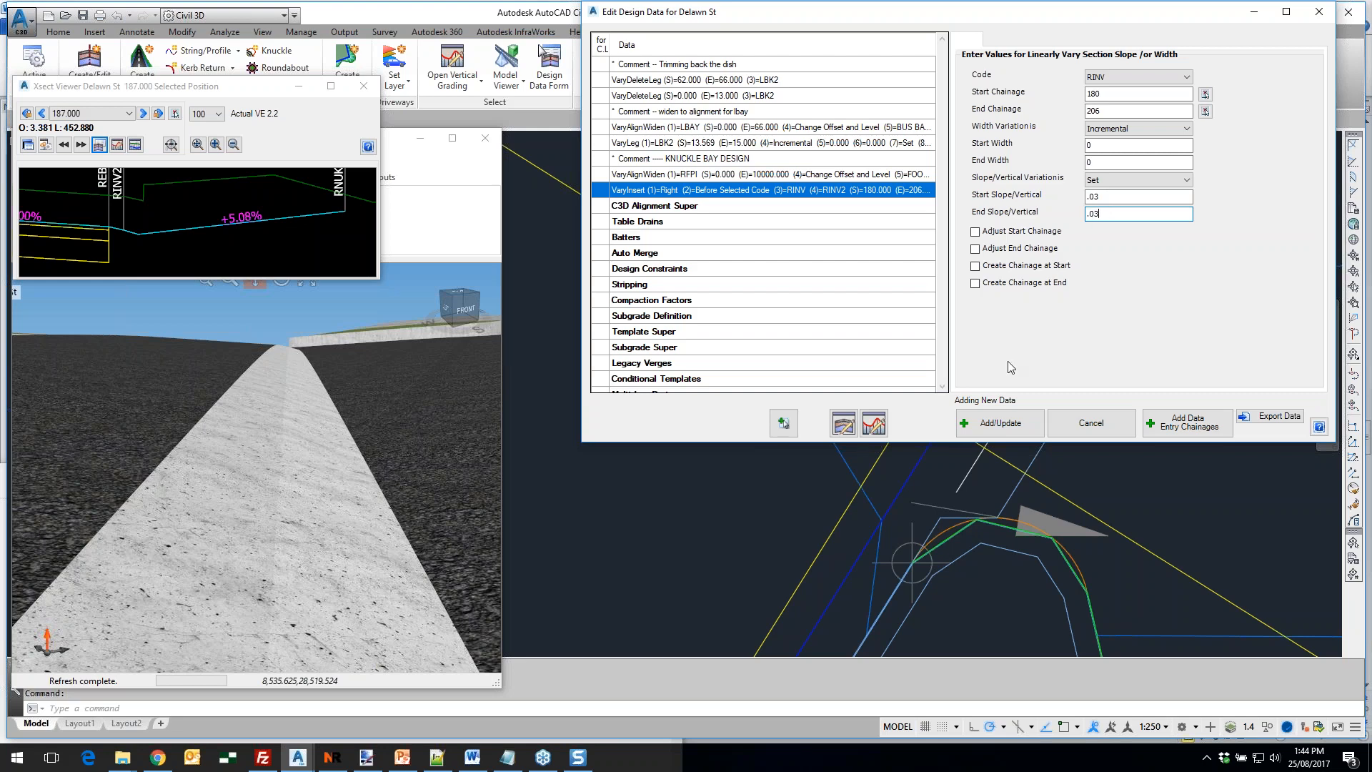
click(1022, 424)
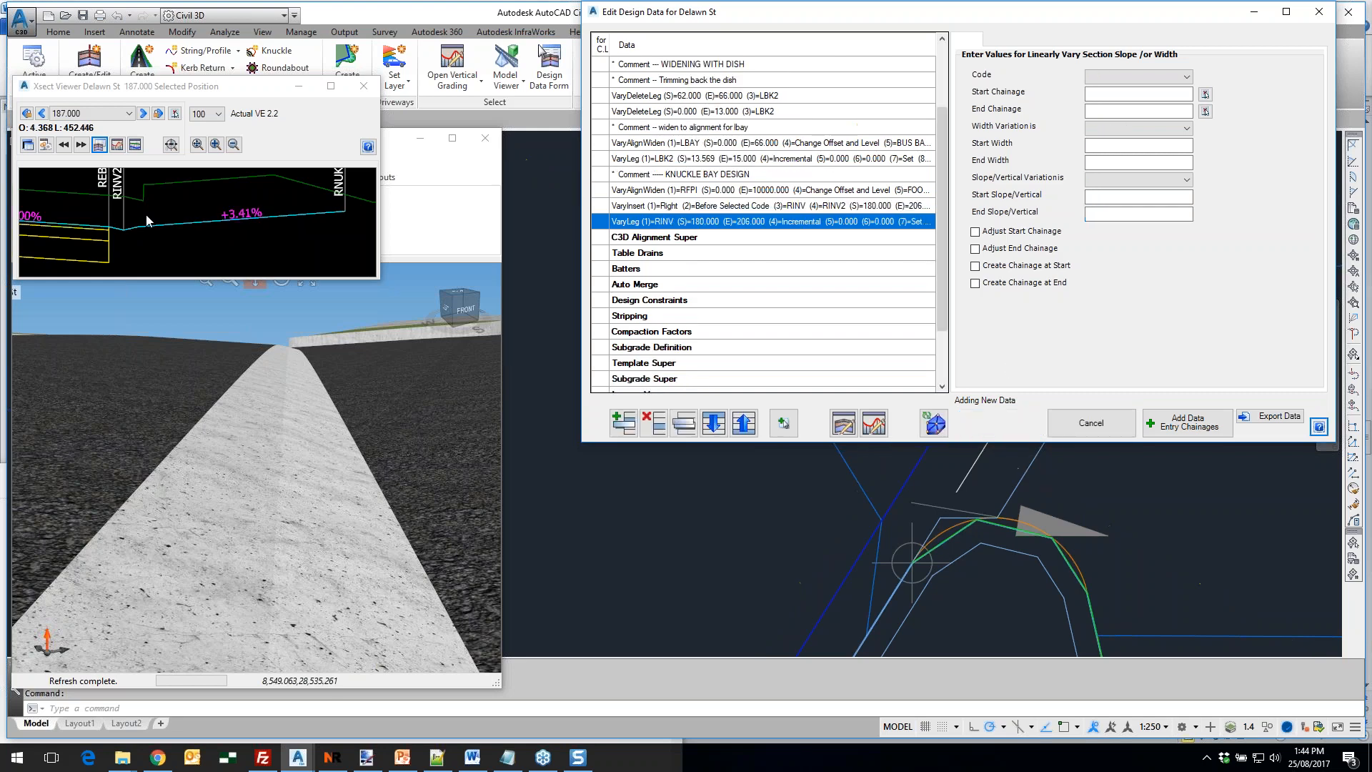
Rebuild the model and inspect the reshaped concrete dish in 3D along the parking bay and both of its ends
click(128, 228)
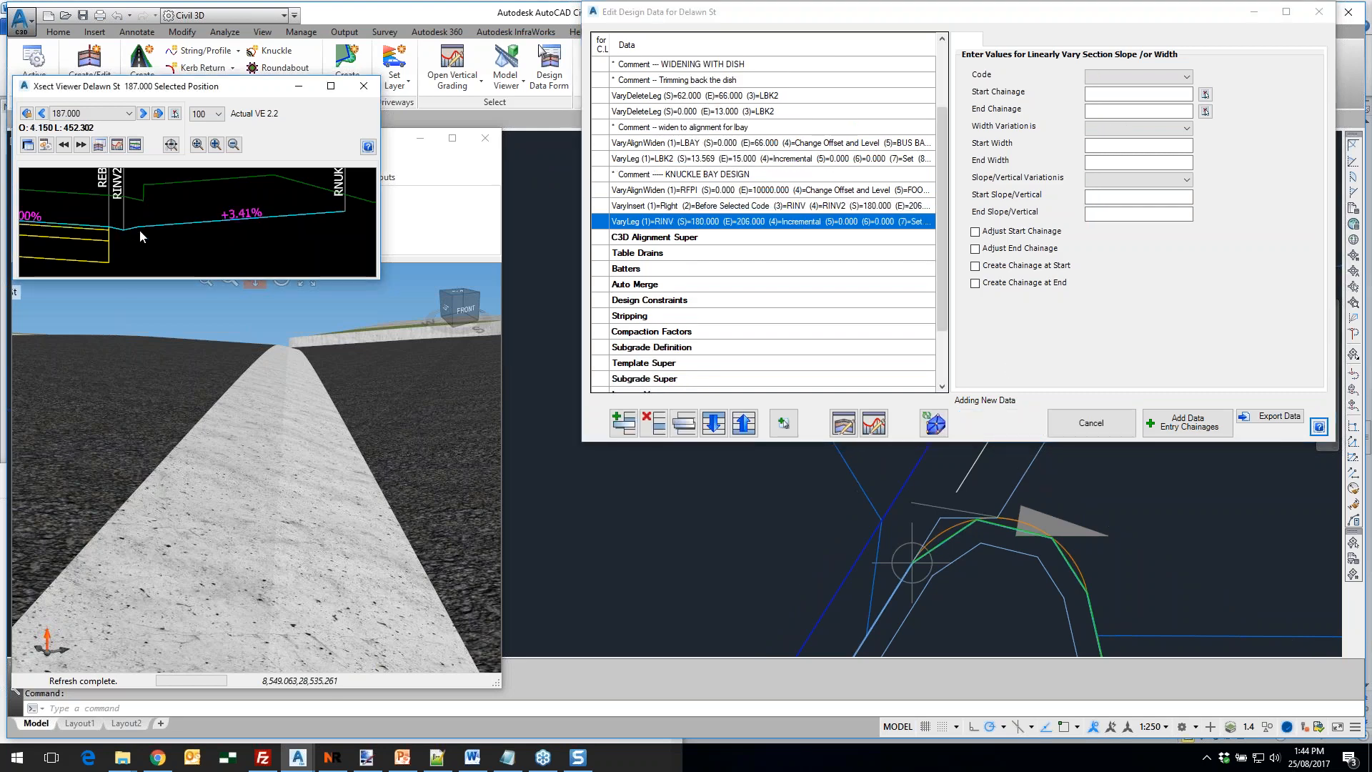
click(934, 425)
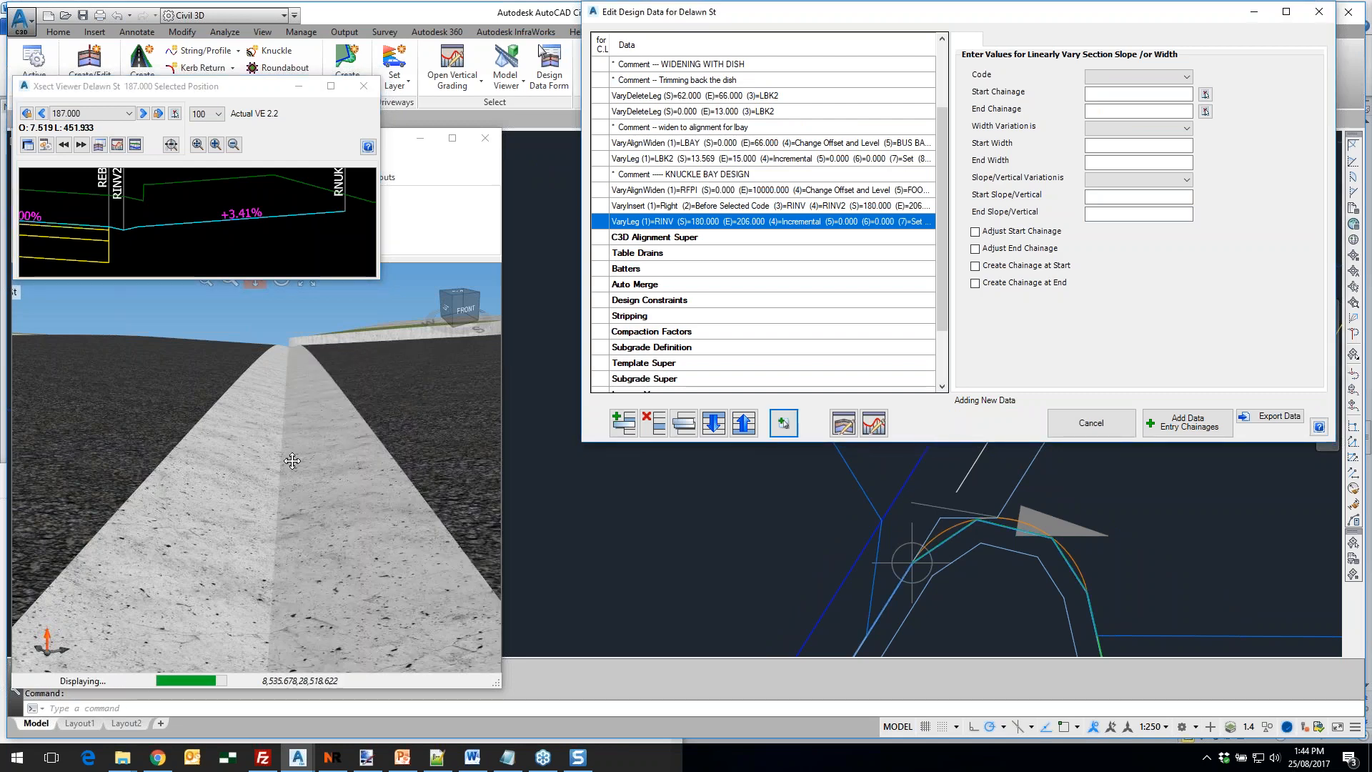
middle_drag(283, 466, 328, 474)
scroll(329, 475, down, 3)
drag(230, 532, 339, 443)
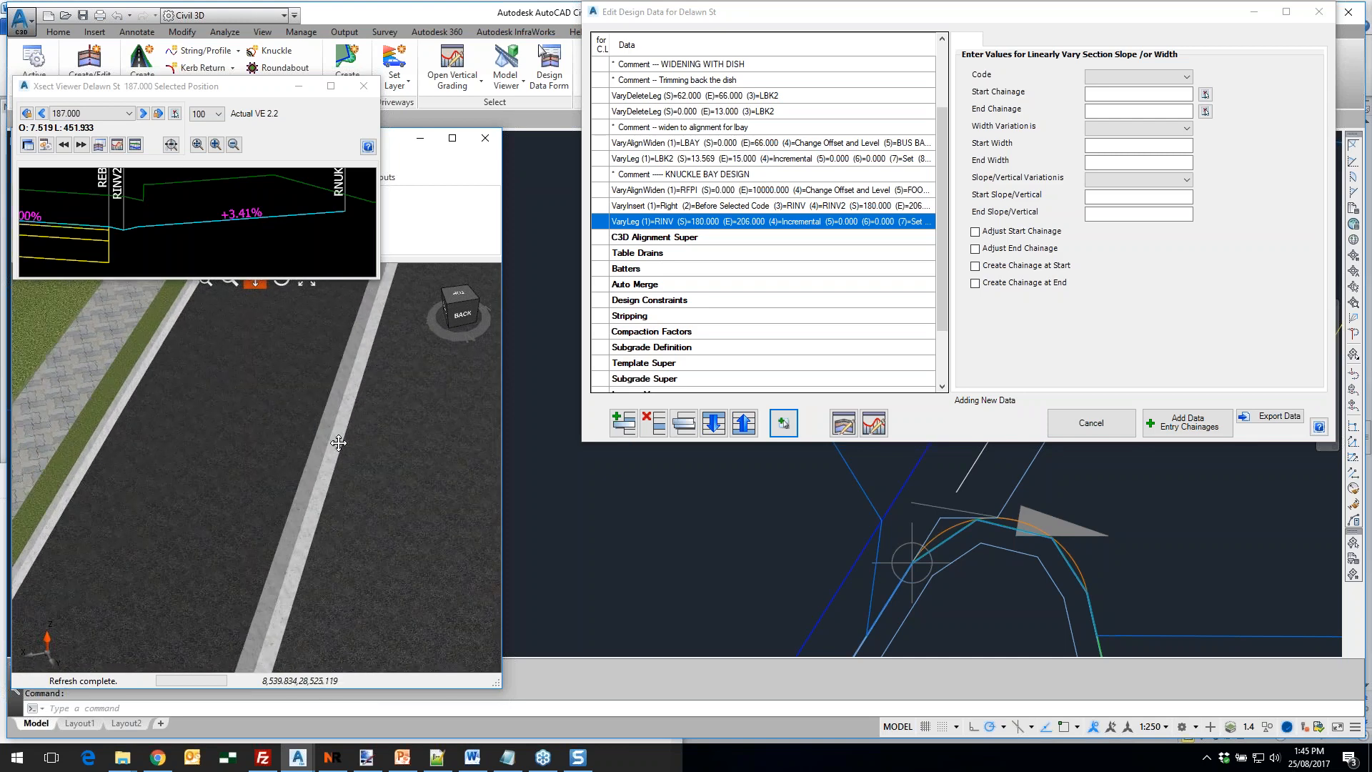
scroll(290, 489, down, 2)
middle_drag(289, 489, 300, 461)
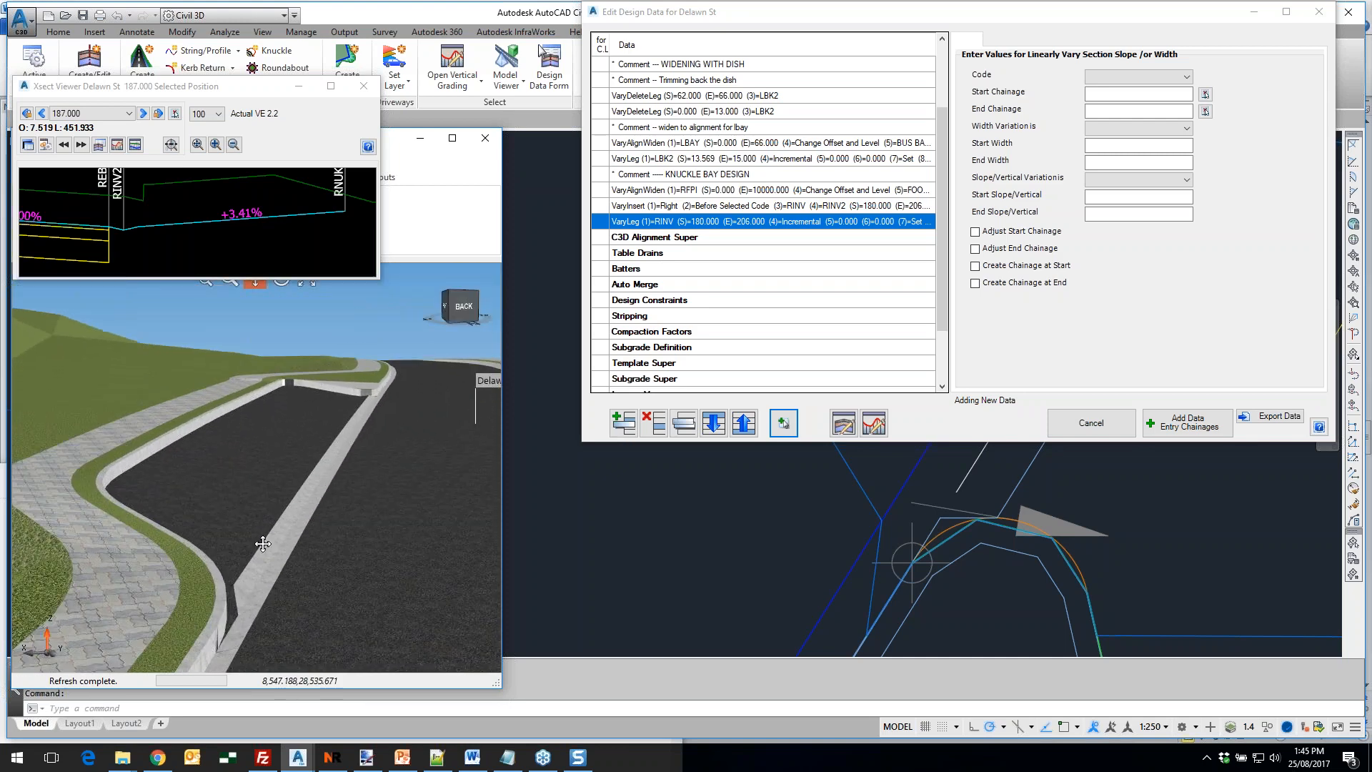
middle_drag(260, 542, 286, 500)
scroll(253, 553, up, 1)
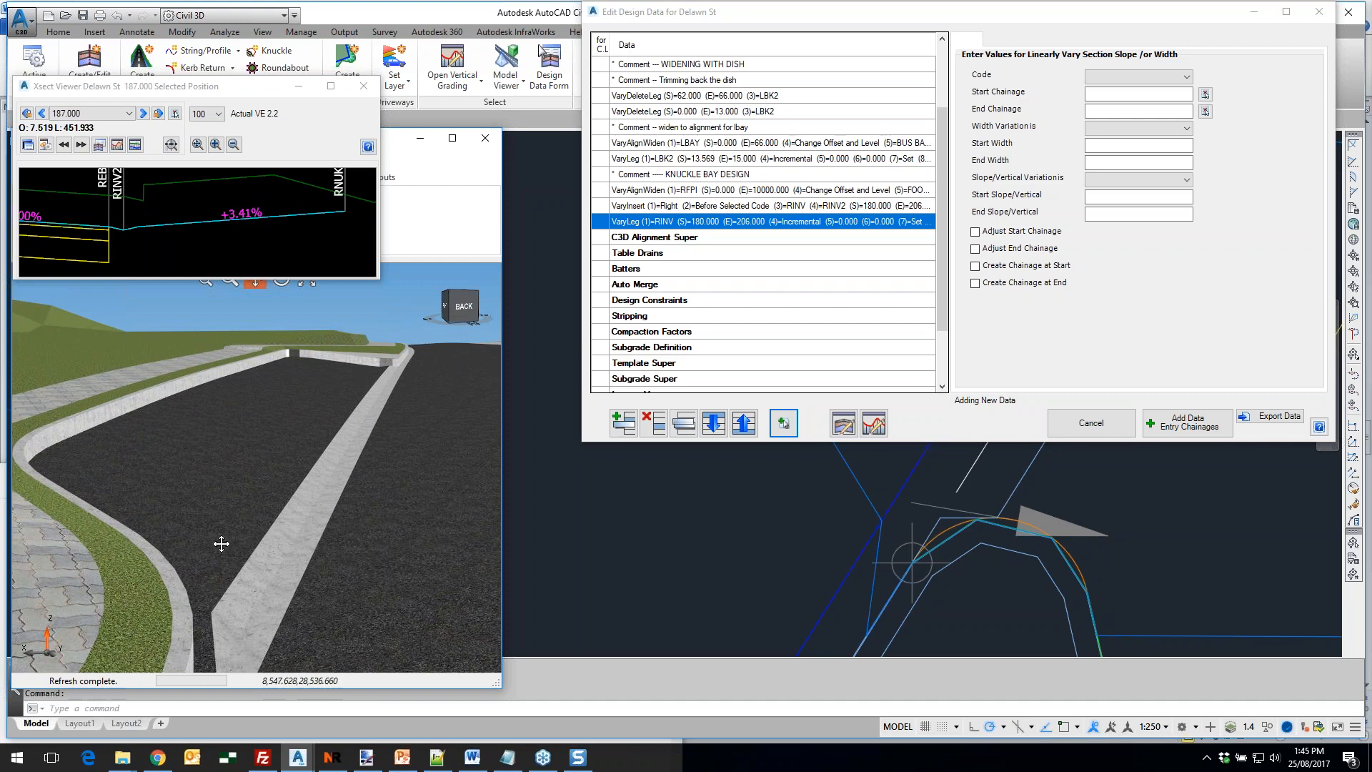
middle_drag(372, 495, 169, 564)
scroll(257, 517, up, 2)
middle_drag(286, 500, 324, 476)
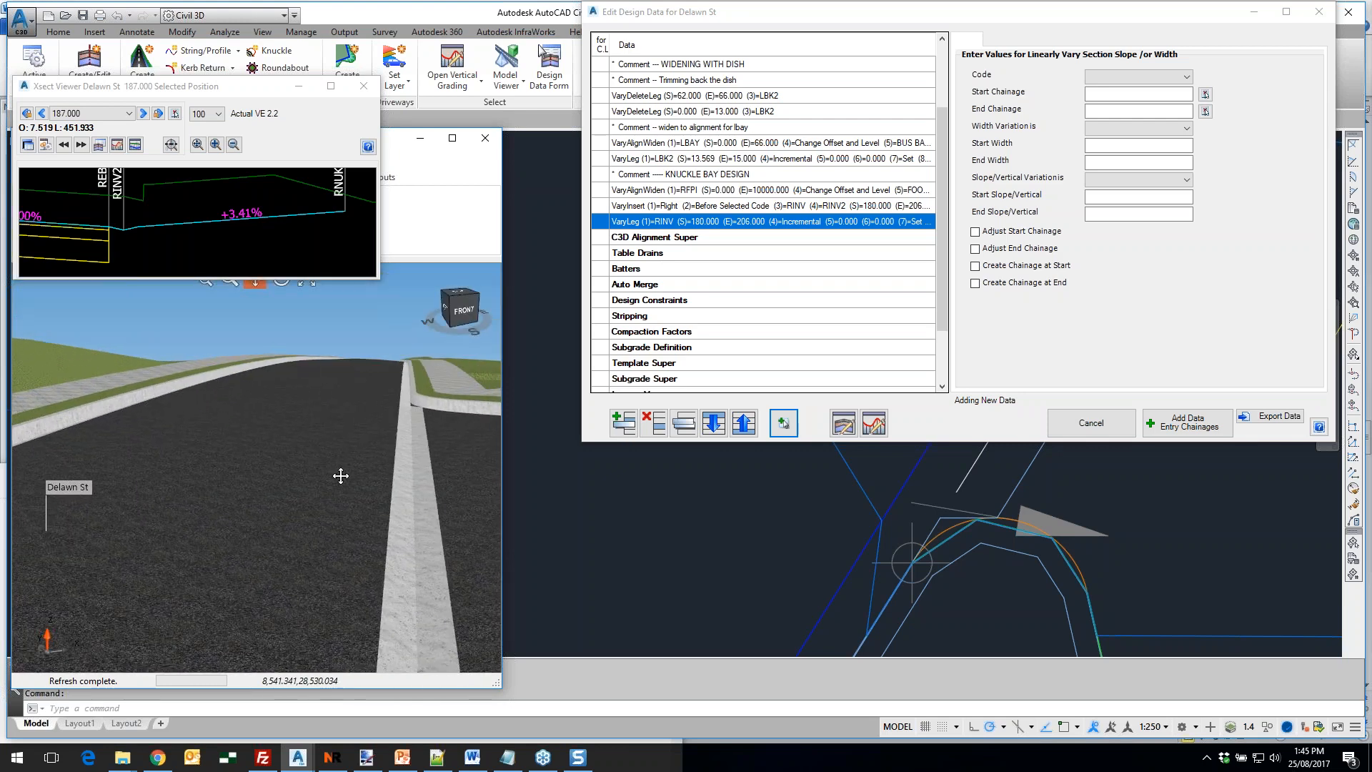
Check the material group assigned to the EB,INV2,INV2 dish triangle in the 3D model and close the assignment
right_click(406, 518)
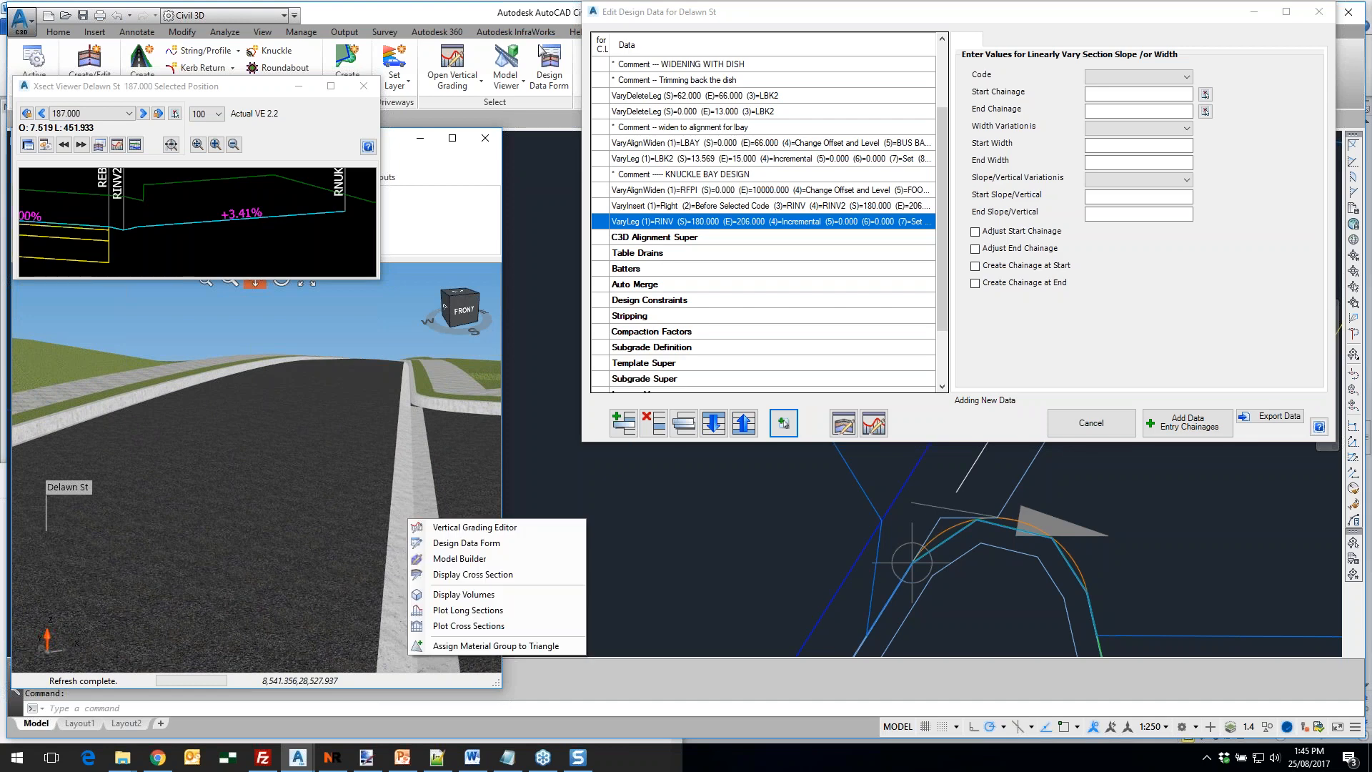
click(445, 646)
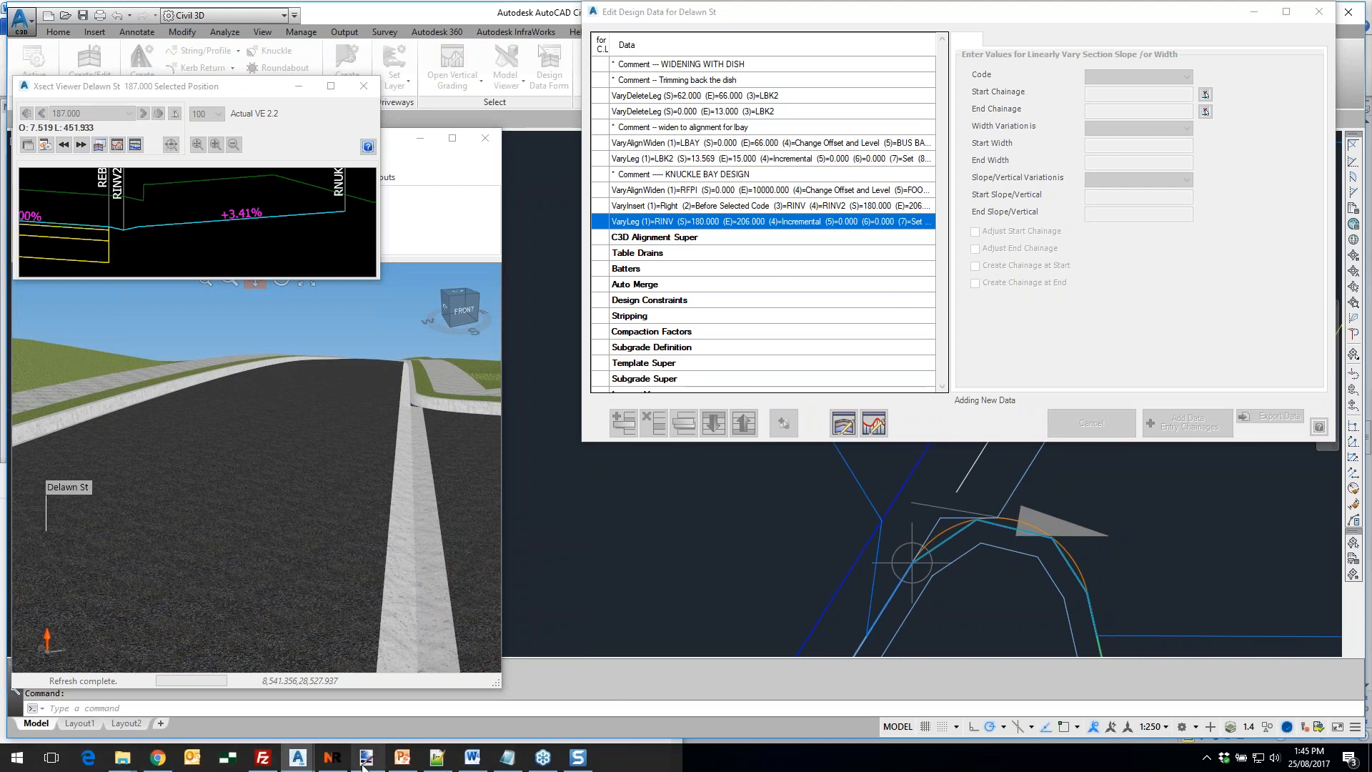
mouse_move(298, 765)
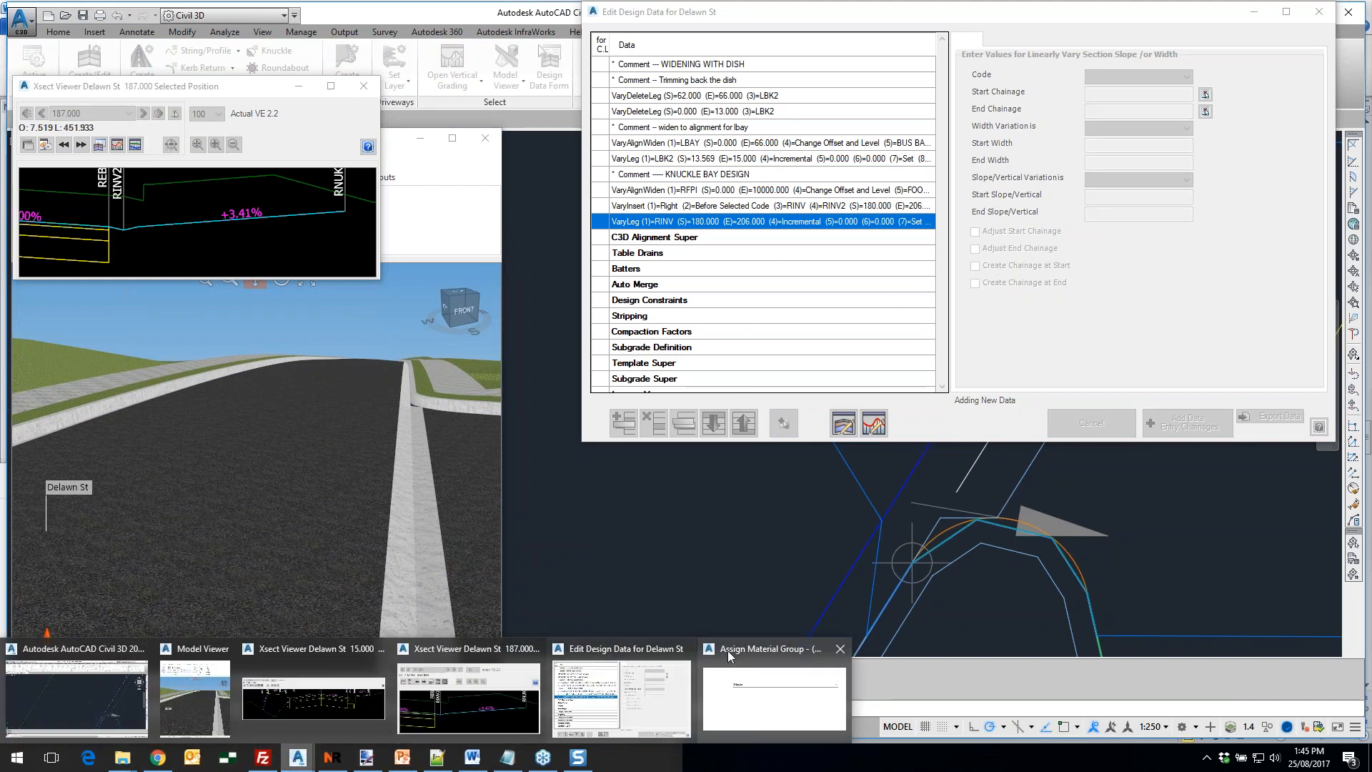
right_click(729, 700)
click(758, 625)
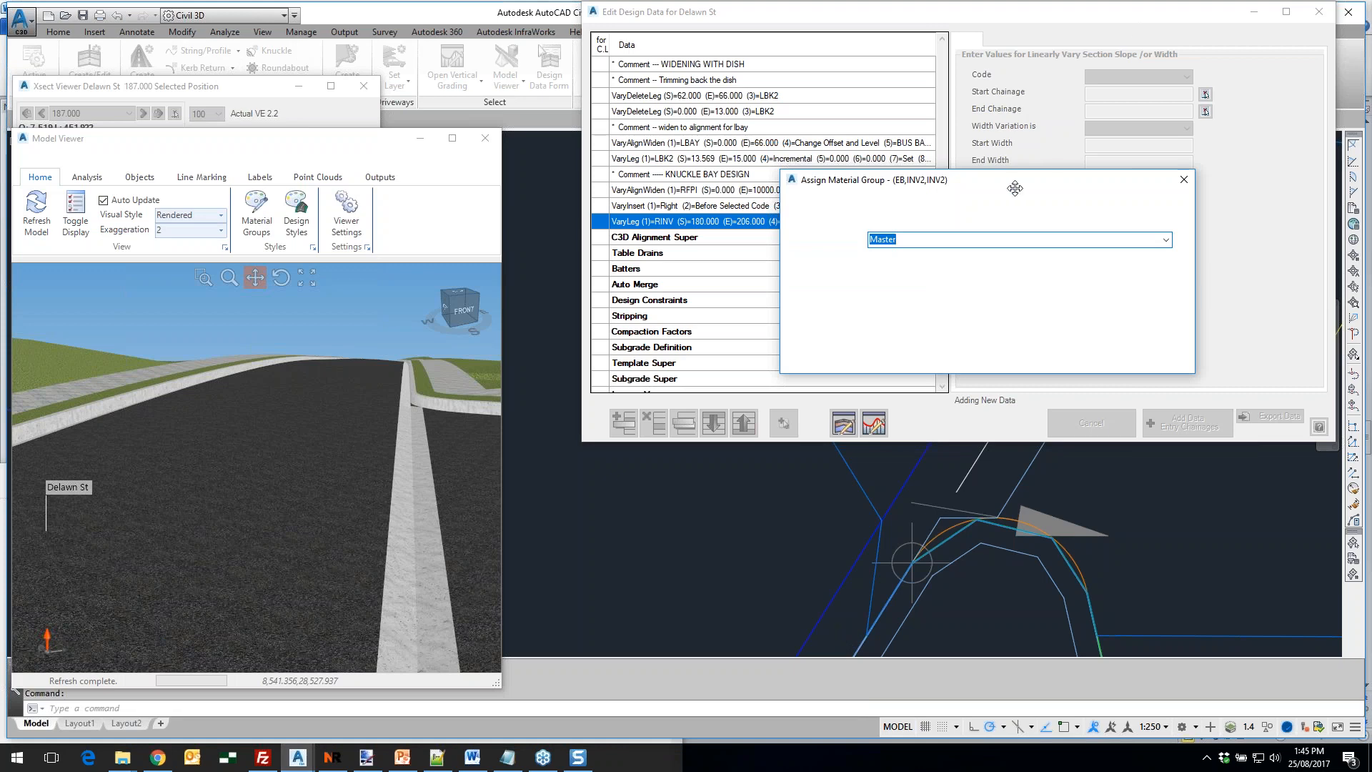
click(925, 259)
click(778, 466)
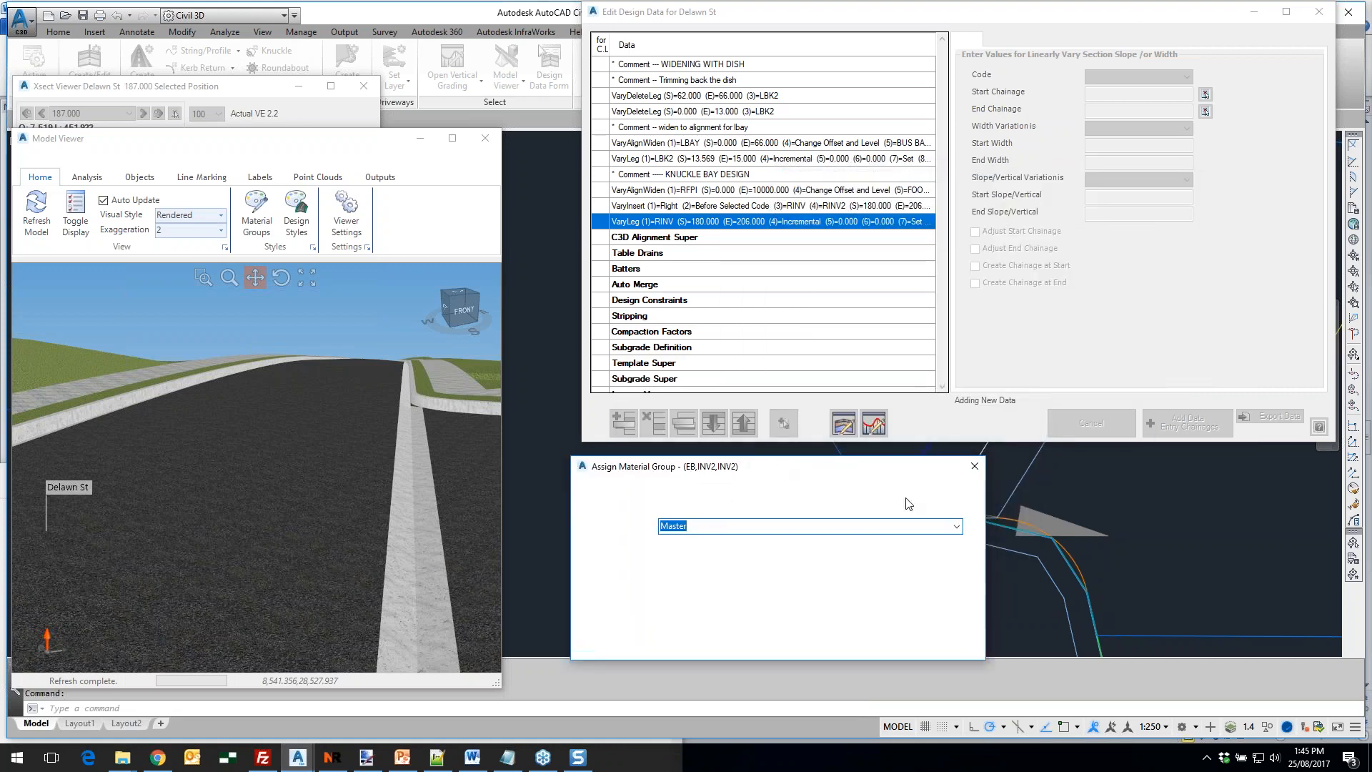
click(975, 466)
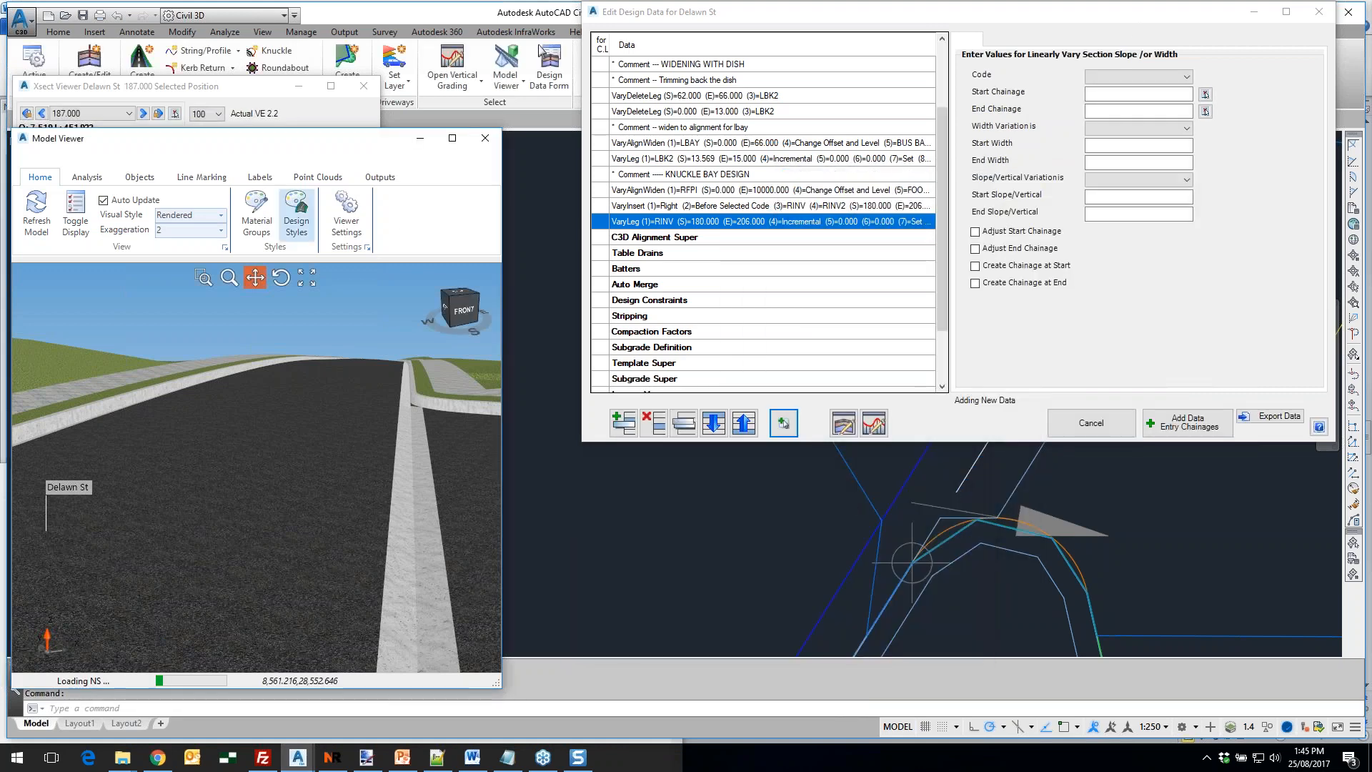
Inspect the finished parking bay in 3D, including the paved corner where the bay kerb meets the road edge
scroll(299, 393, down, 5)
middle_drag(242, 451, 269, 482)
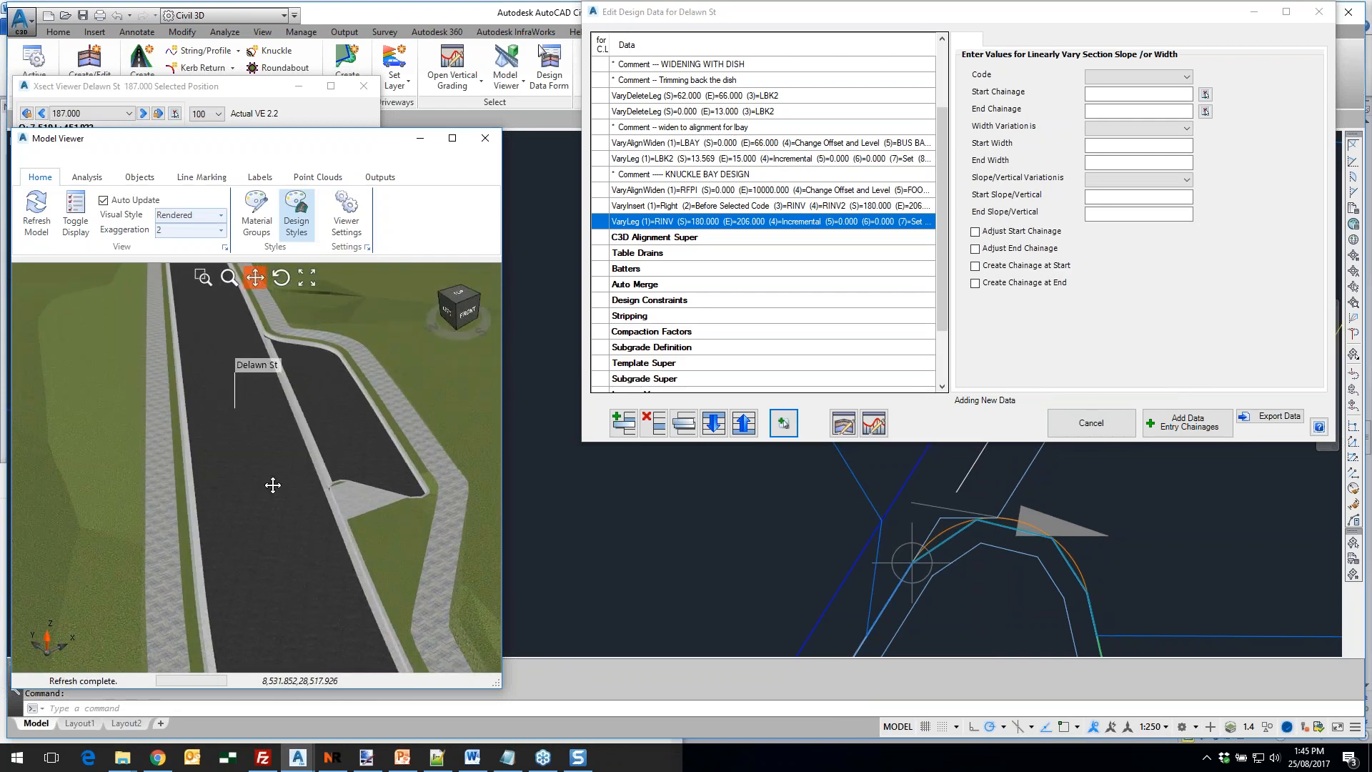
scroll(394, 503, up, 5)
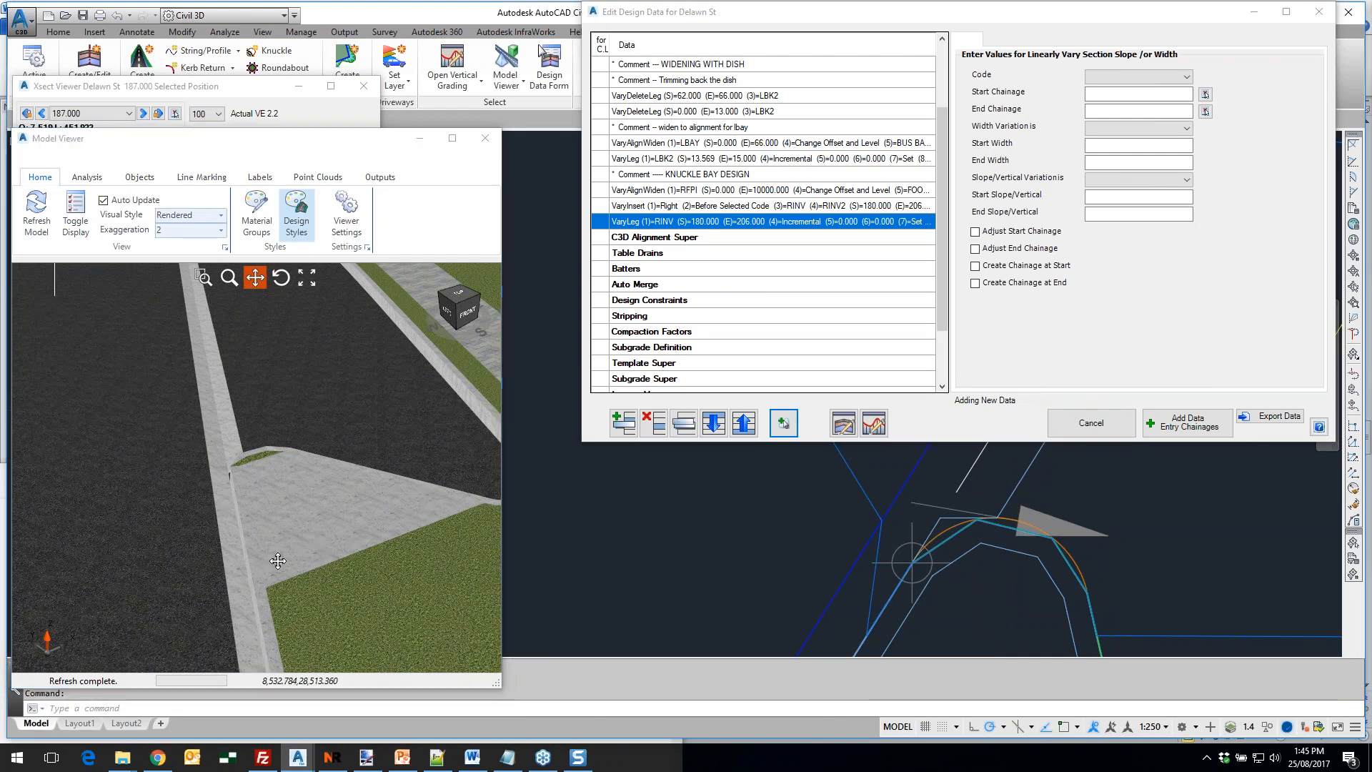
mouse_move(413, 540)
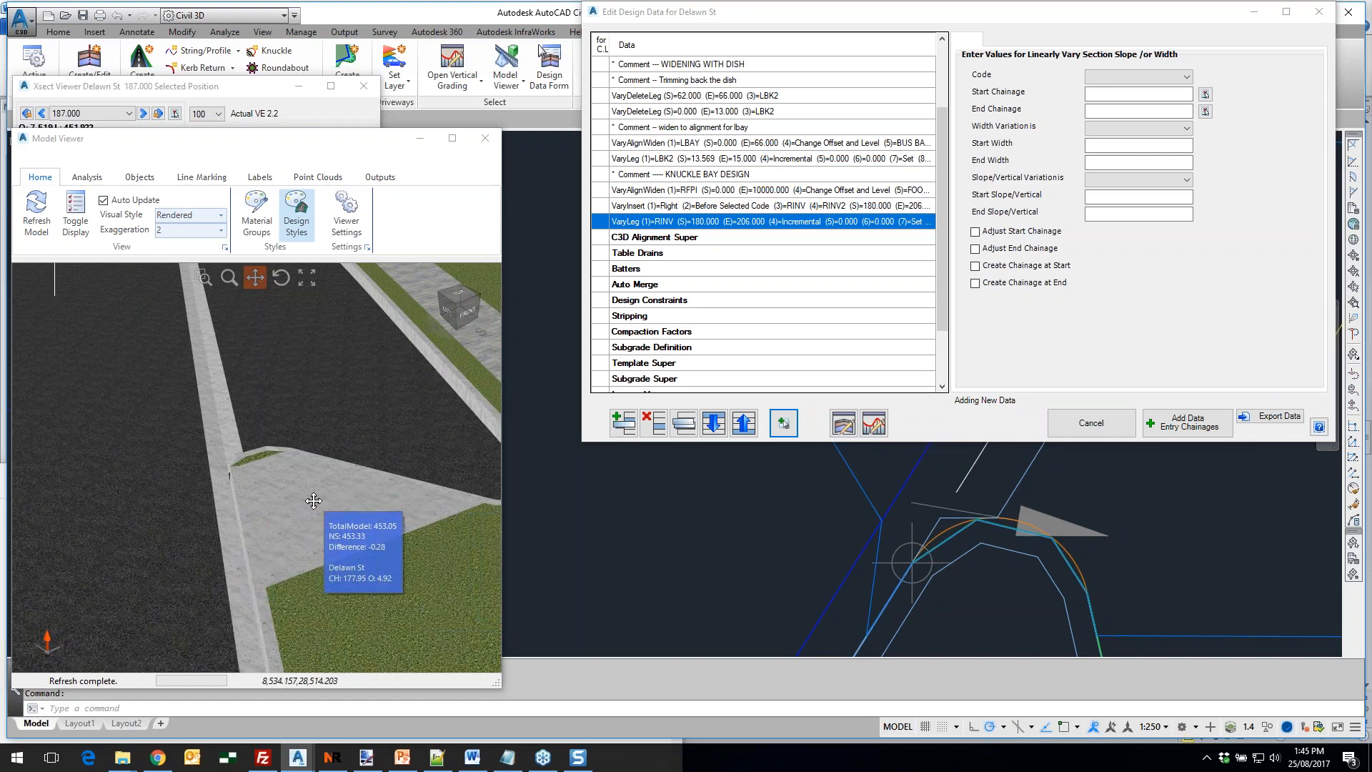
scroll(310, 508, down, 2)
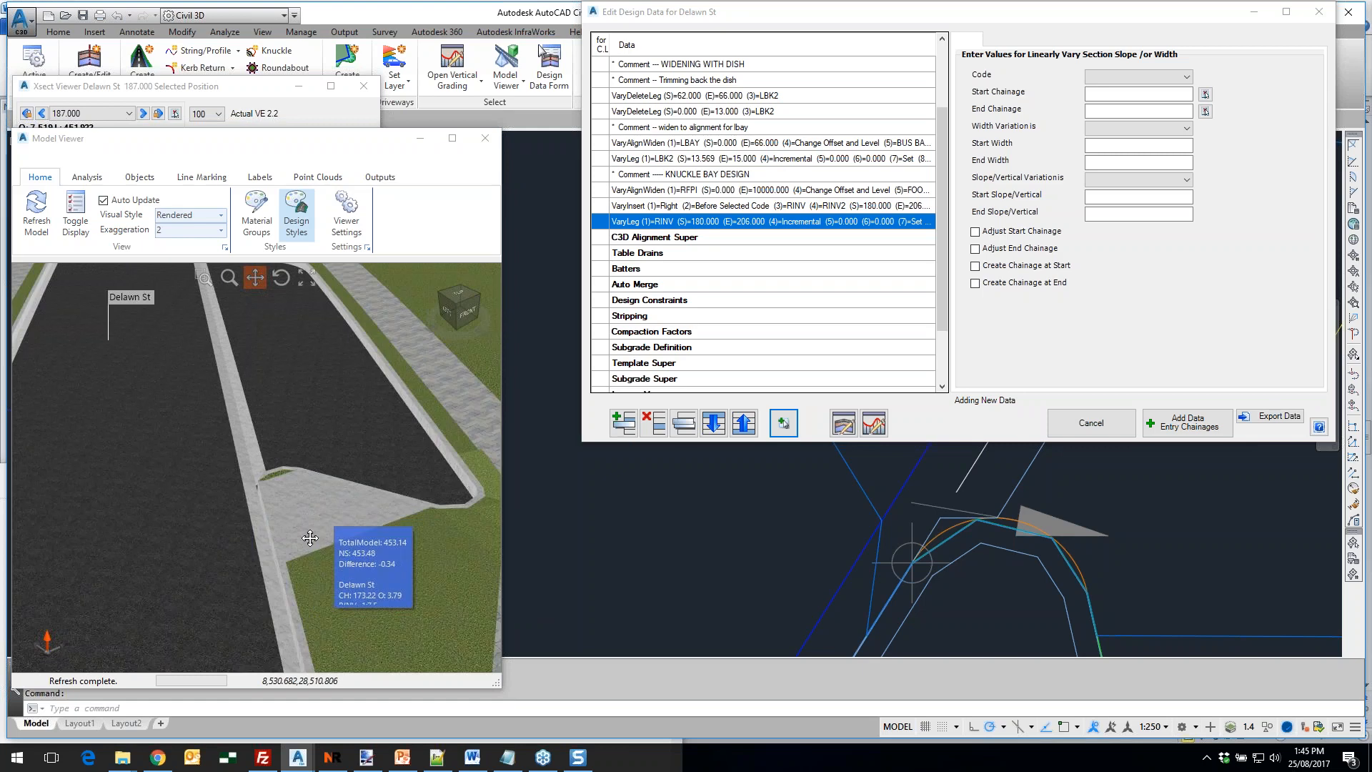
middle_drag(301, 530, 321, 466)
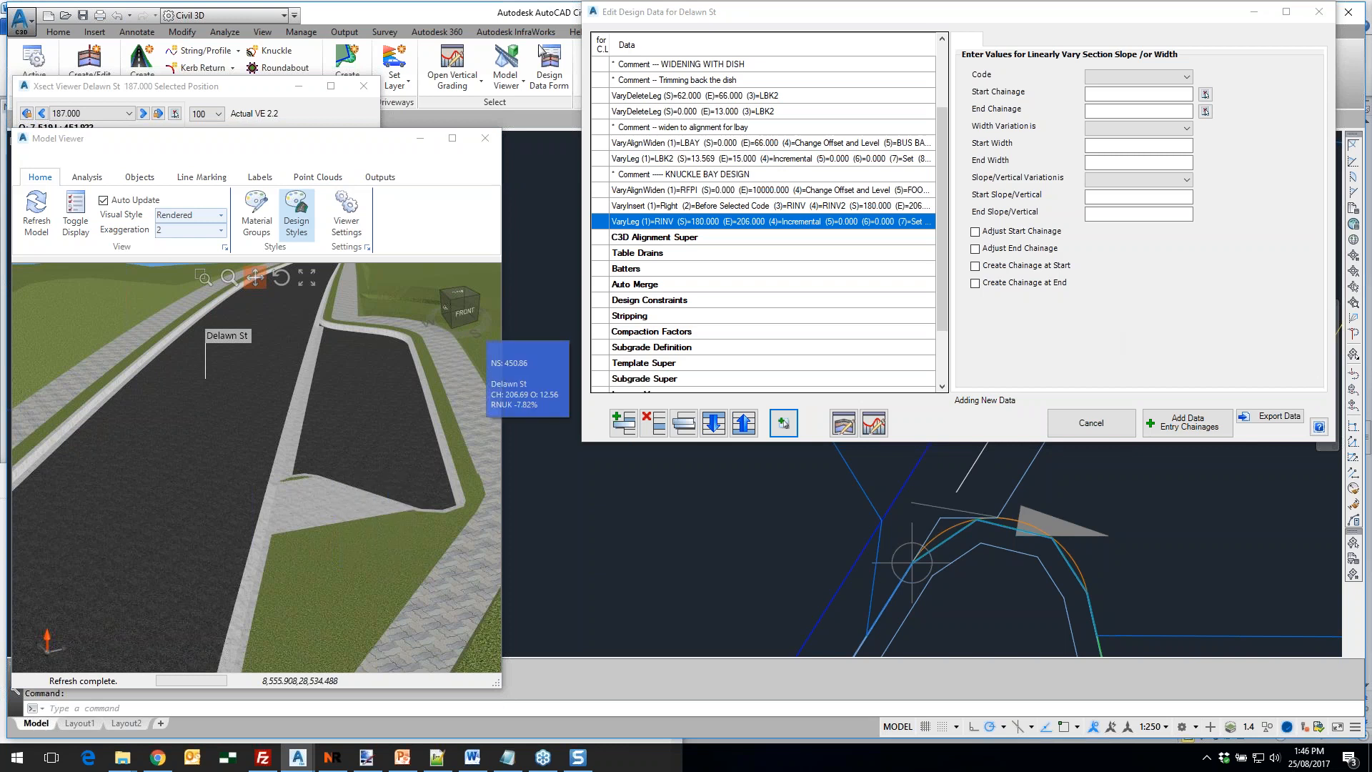
key(alt+Tab)
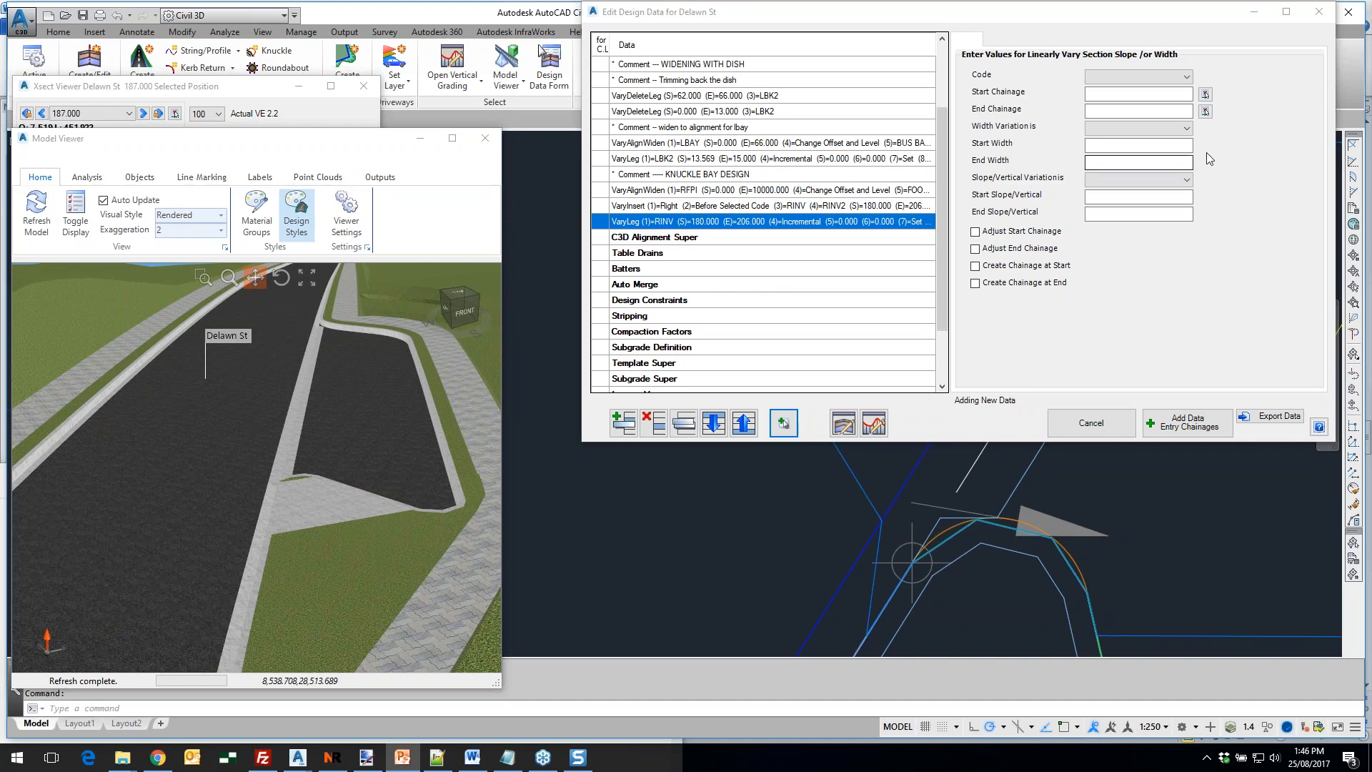
key(alt+Tab)
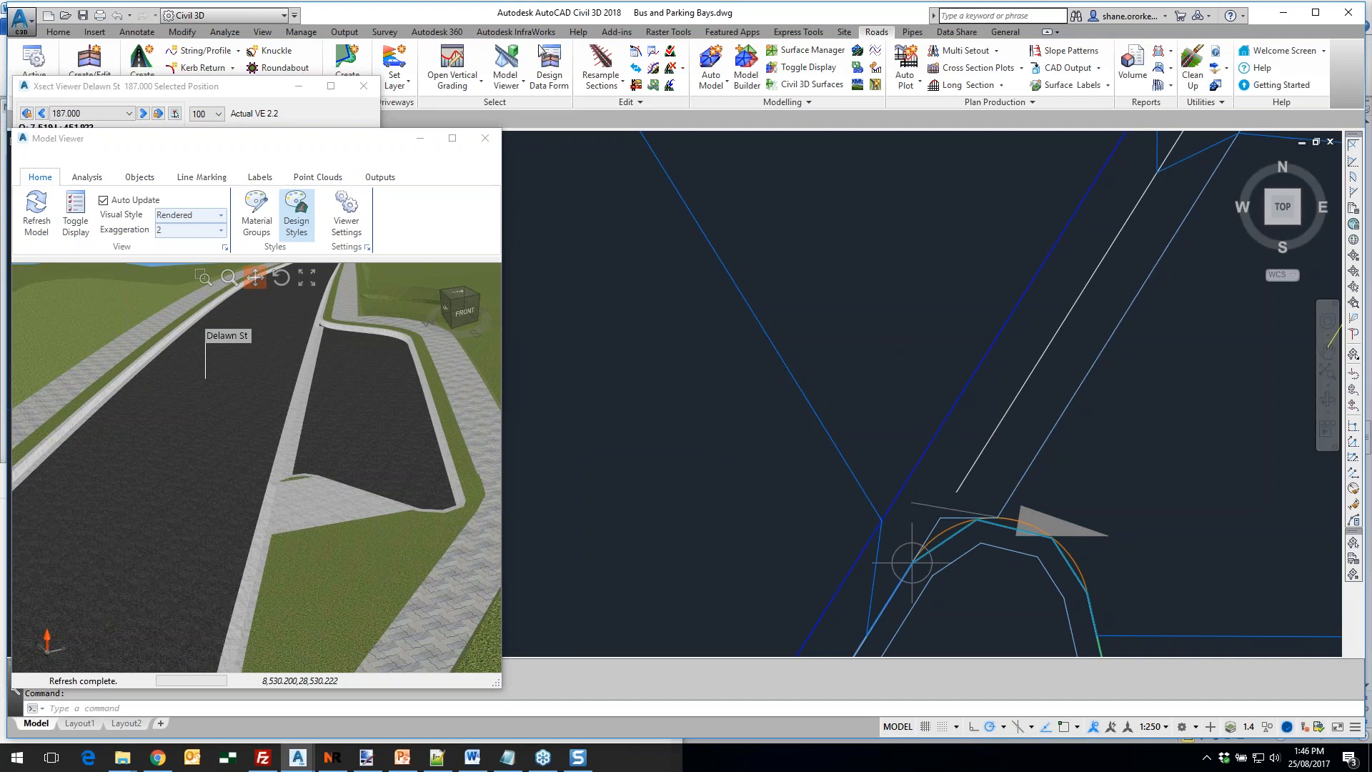
key(alt+Tab)
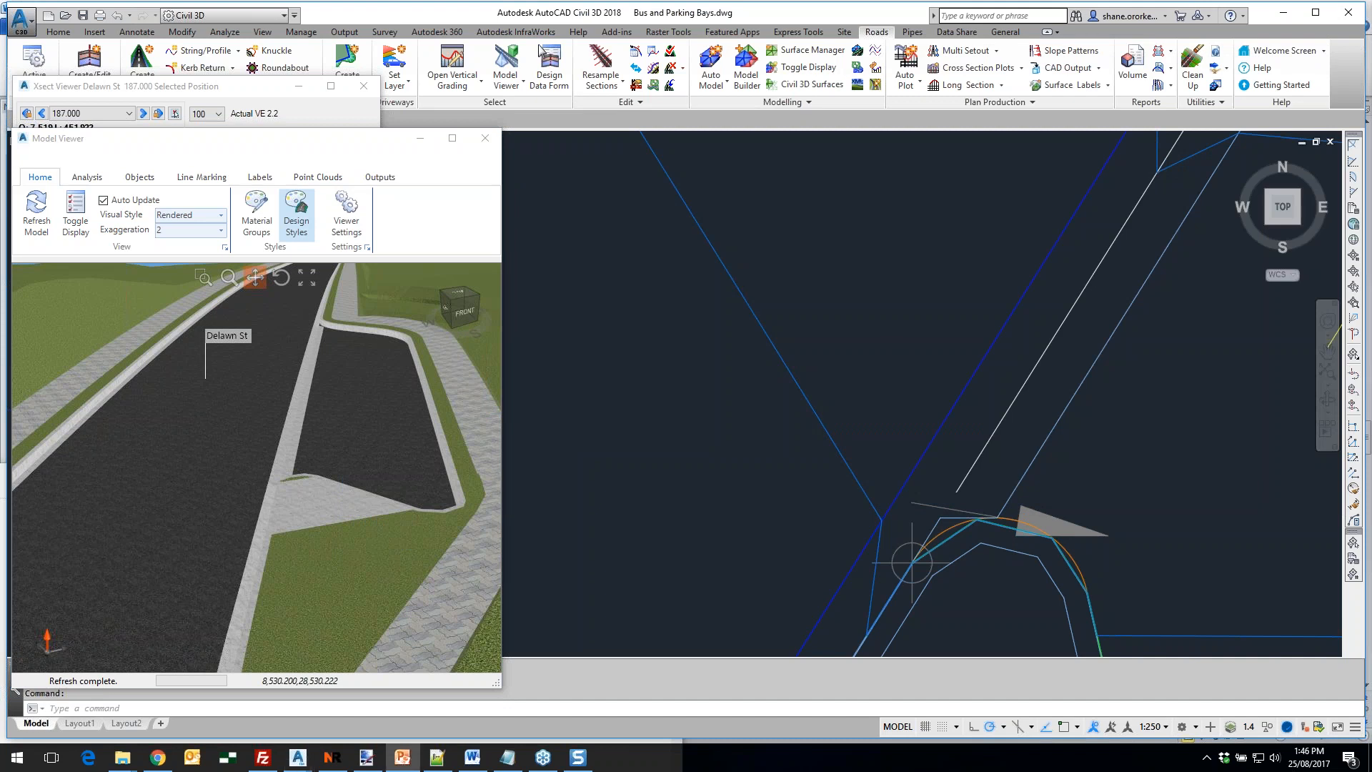
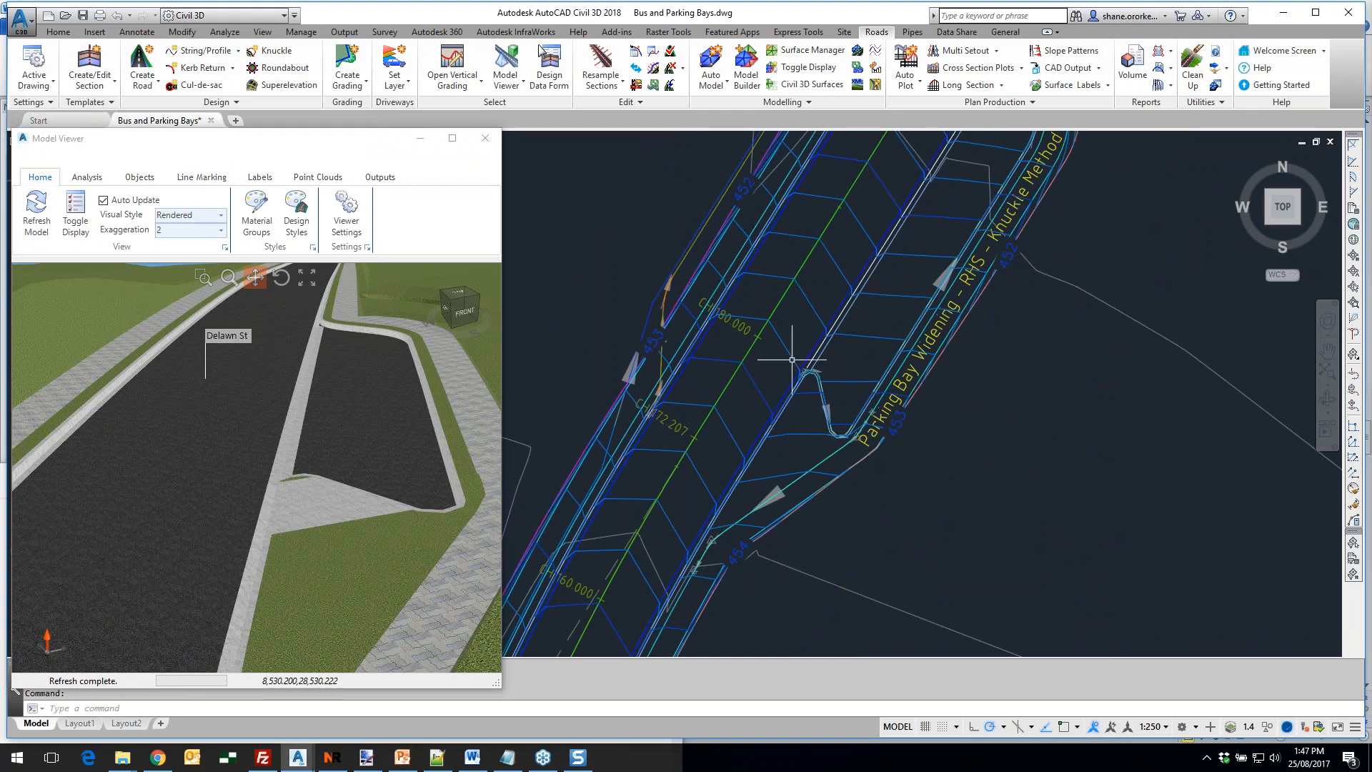
Select the Parking Bays - LHS - String Control Method alignment and examine where its start meets the kerb near chainage 172.207
scroll(795, 440, up, 5)
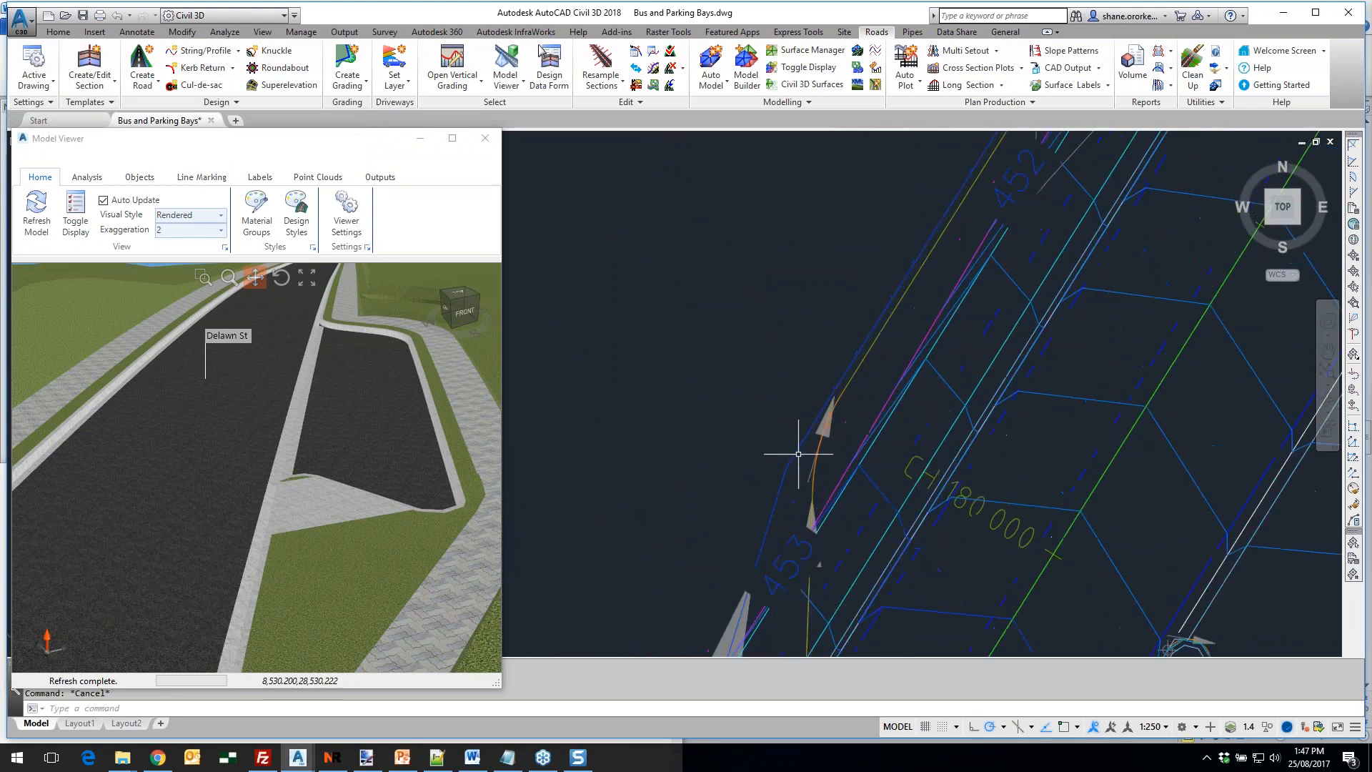
click(814, 477)
scroll(896, 451, down, 5)
scroll(882, 459, down, 2)
scroll(889, 474, up, 3)
scroll(919, 429, up, 8)
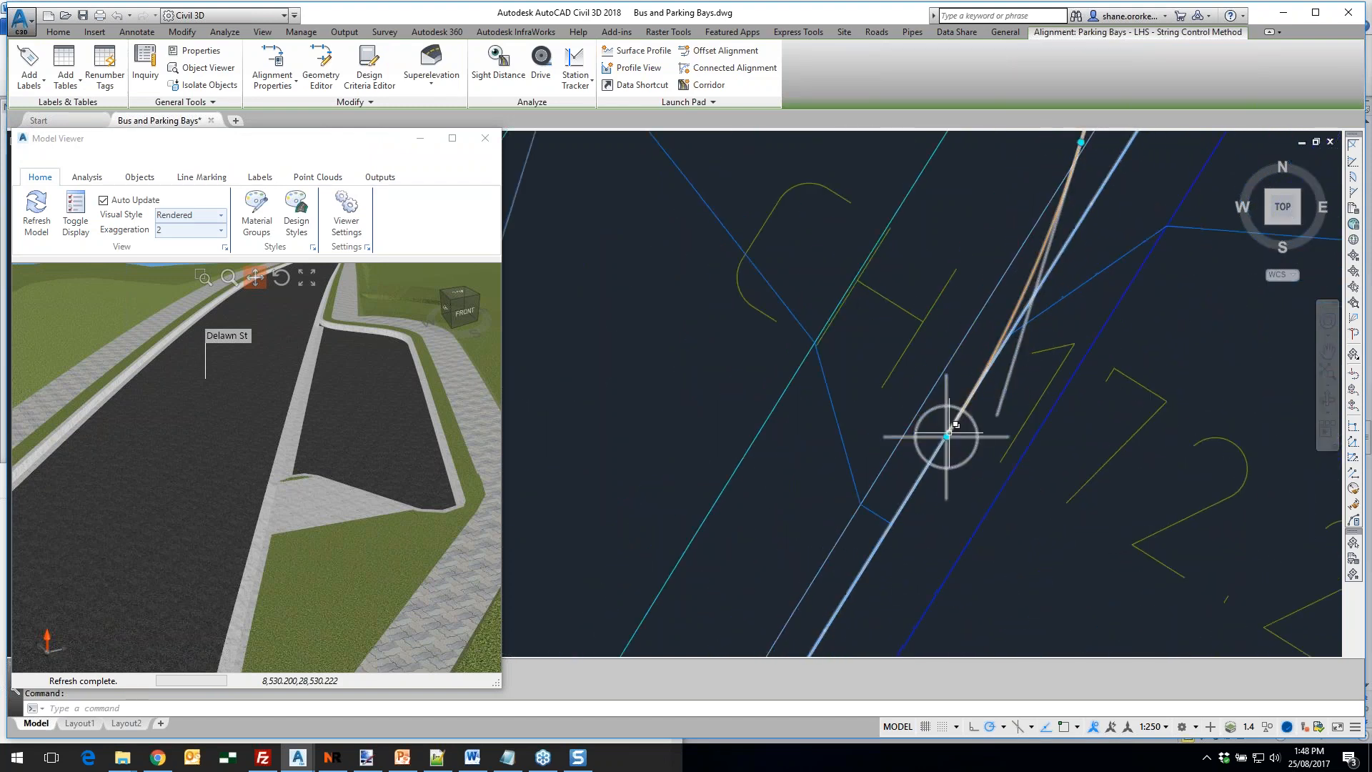
scroll(947, 436, down, 5)
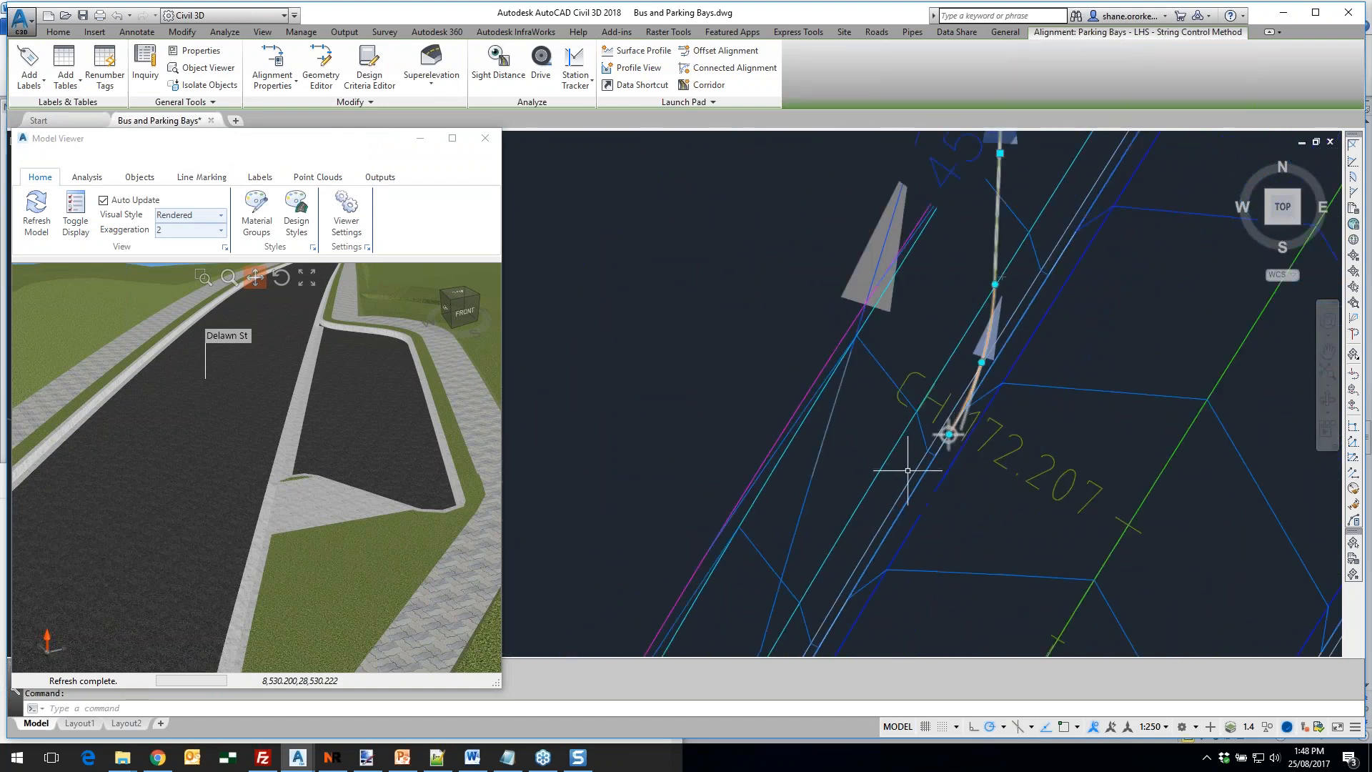
scroll(968, 343, down, 3)
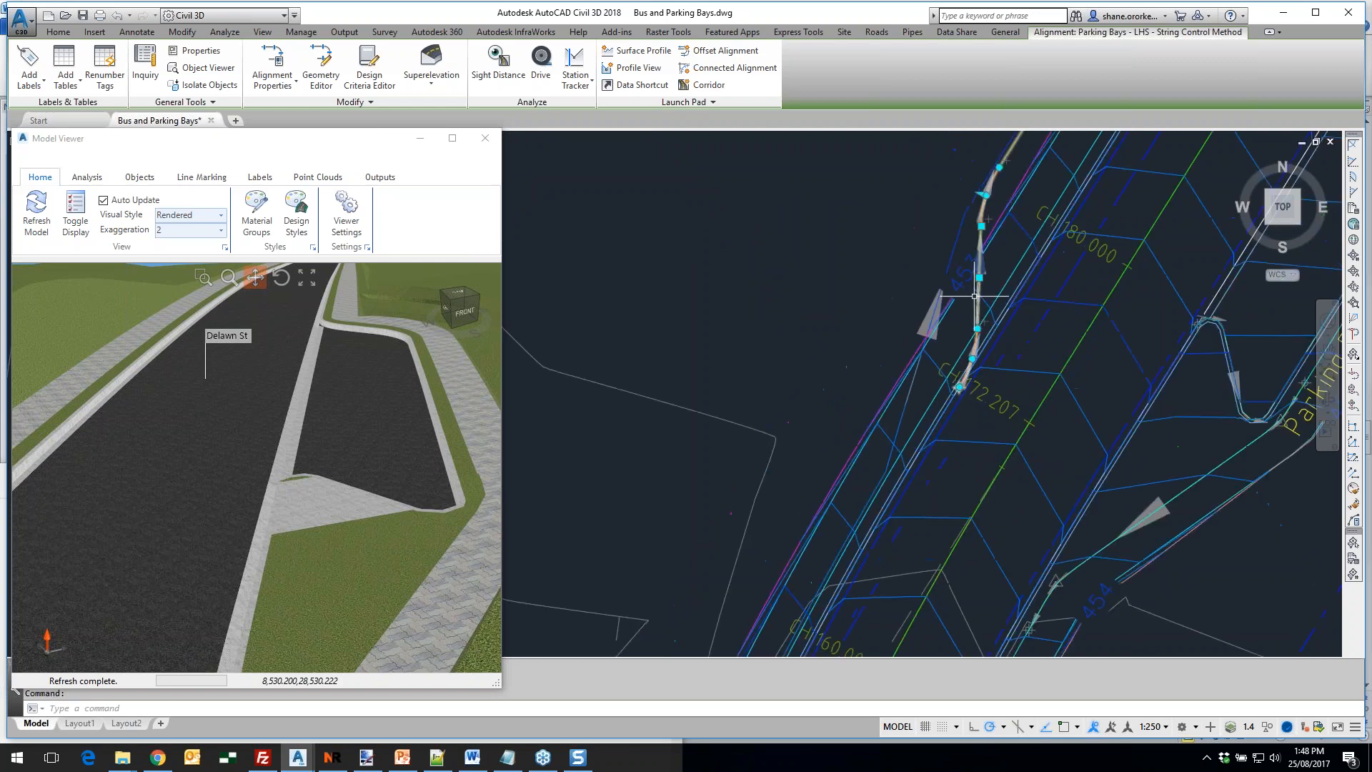
Examine how the selected LHS parking bay alignment curves and ties into the kerb string near chainage 220
middle_drag(975, 295, 894, 510)
middle_drag(1058, 172, 876, 453)
scroll(961, 368, up, 5)
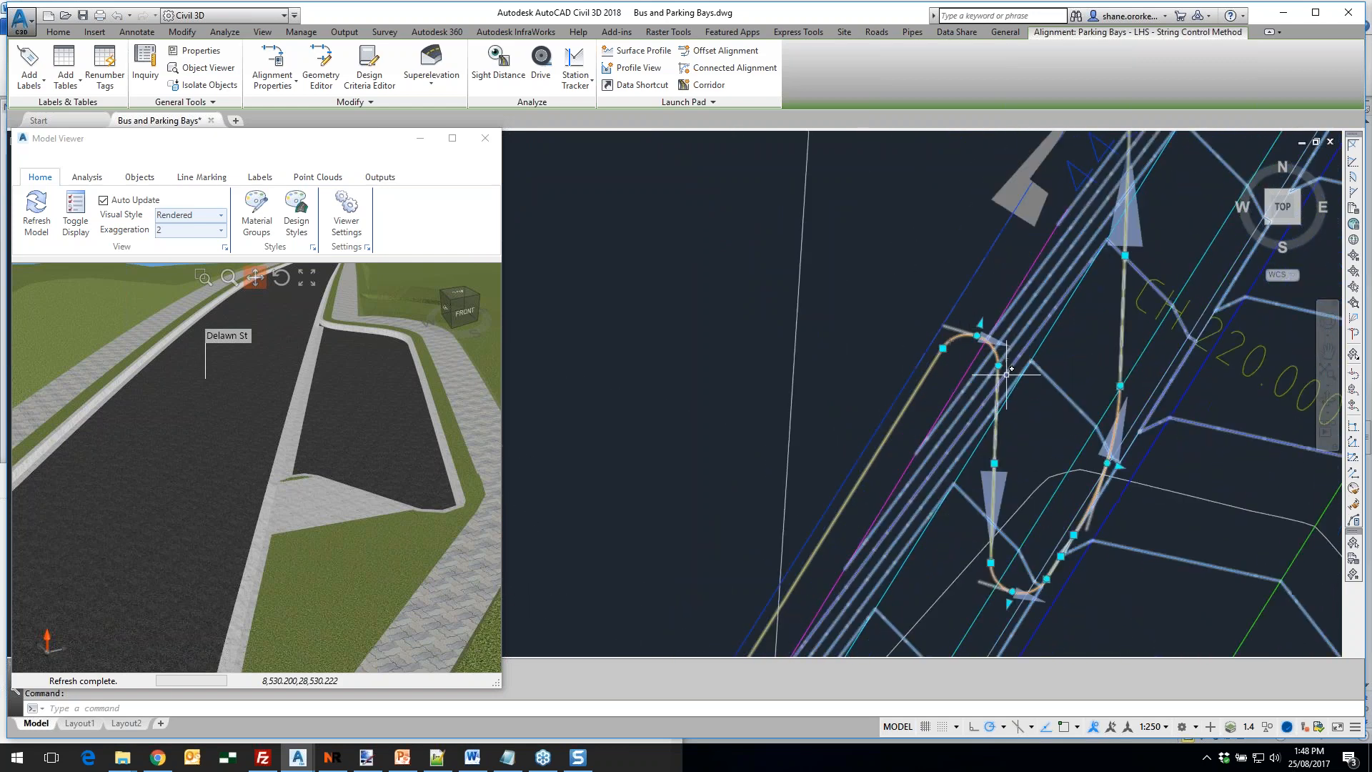
middle_drag(1001, 489, 910, 345)
scroll(965, 383, up, 6)
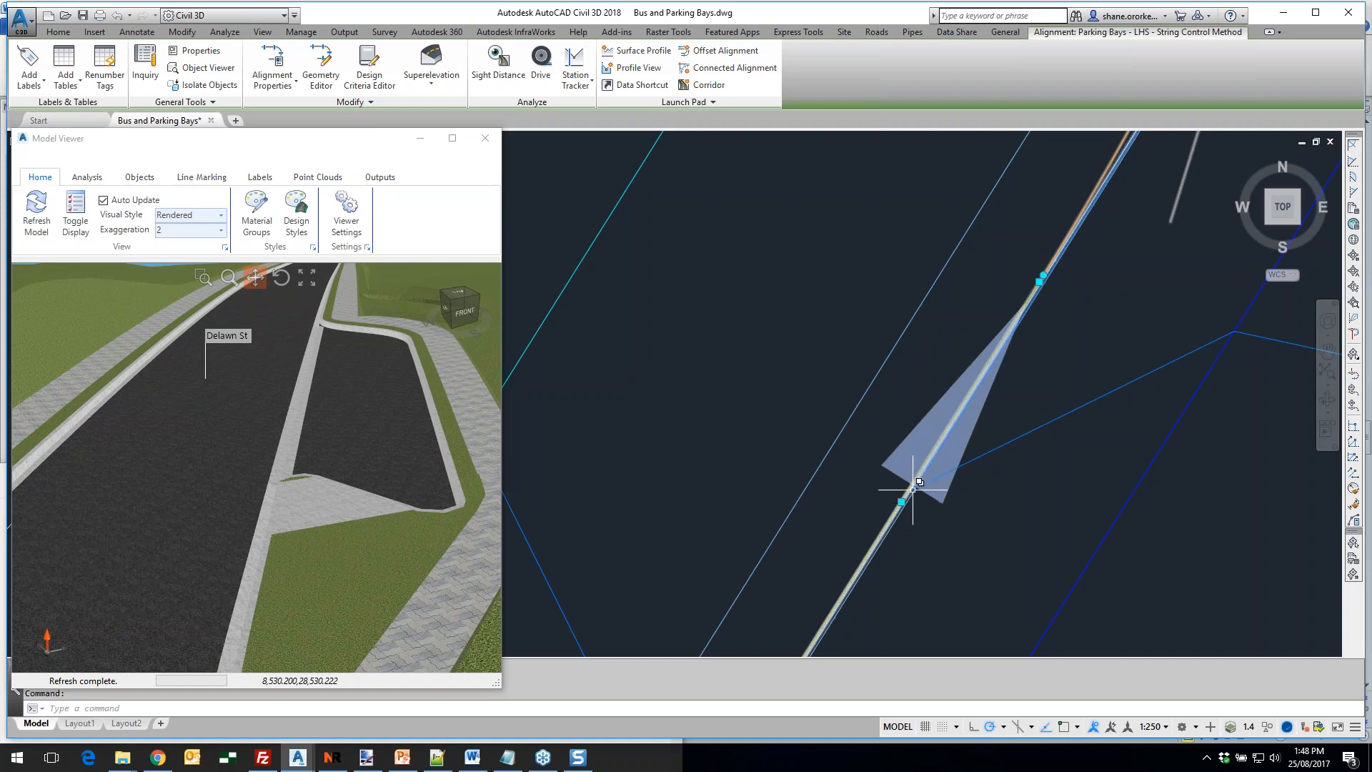
Follow the selected LHS parking bay alignment to its turns into and out of the kerb near chainage 260, and clear the selection
scroll(902, 502, down, 4)
middle_drag(955, 357, 912, 551)
middle_drag(1006, 252, 777, 577)
middle_drag(1029, 172, 793, 604)
middle_drag(965, 366, 867, 507)
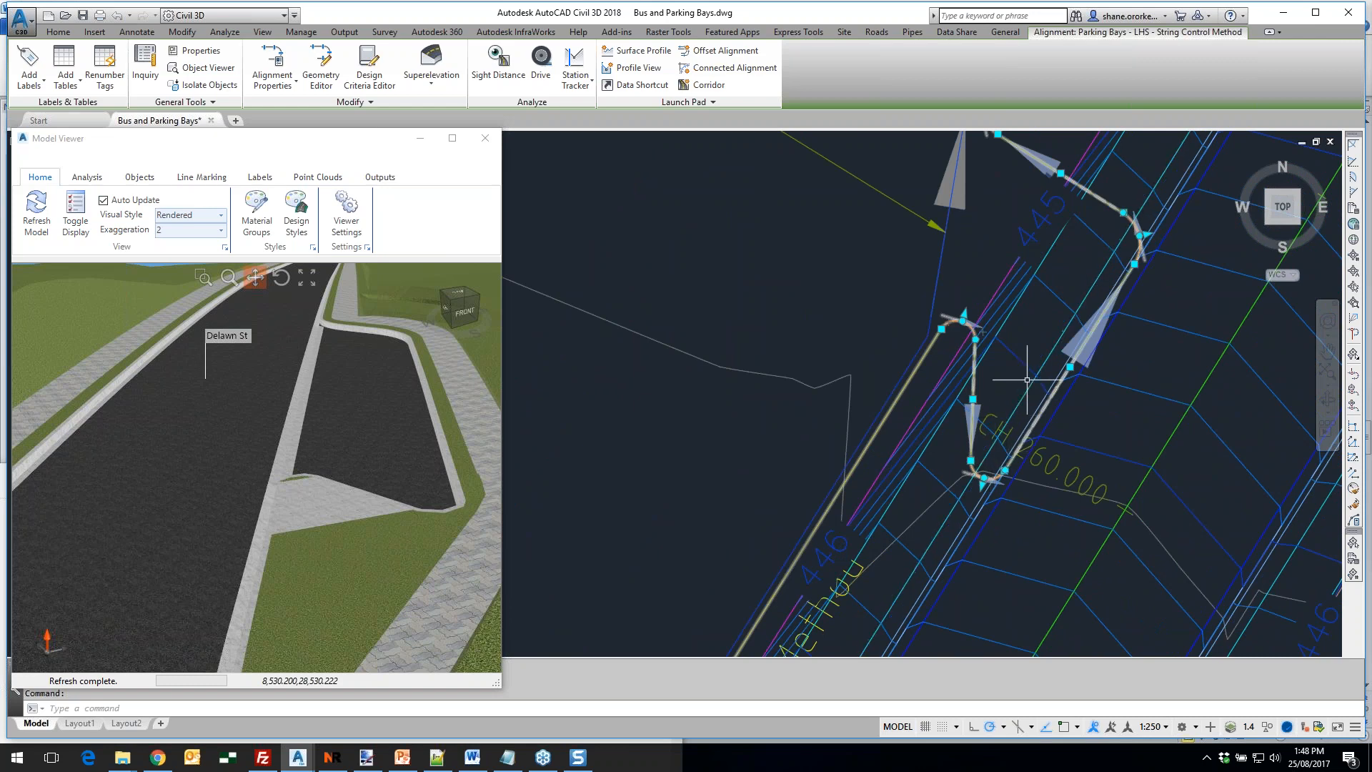
scroll(1019, 385, down, 4)
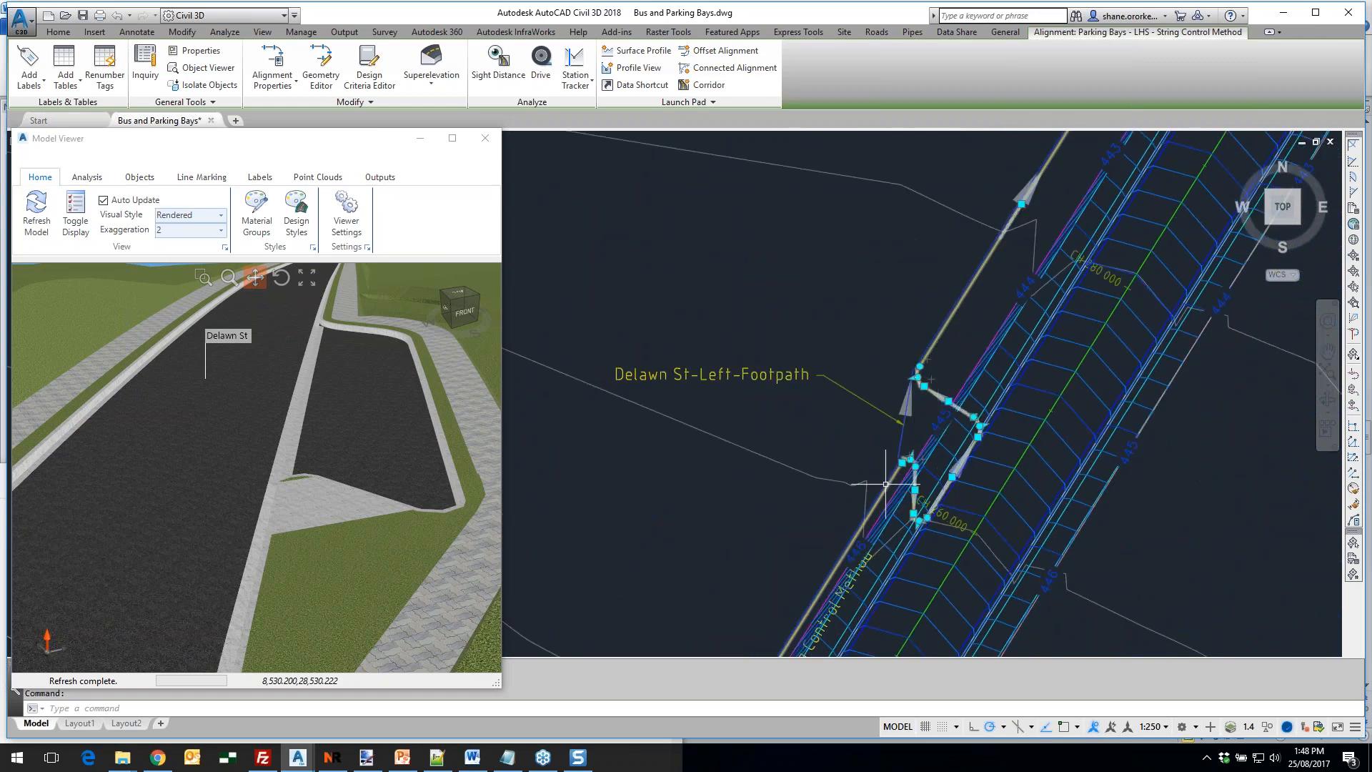
scroll(902, 477, up, 4)
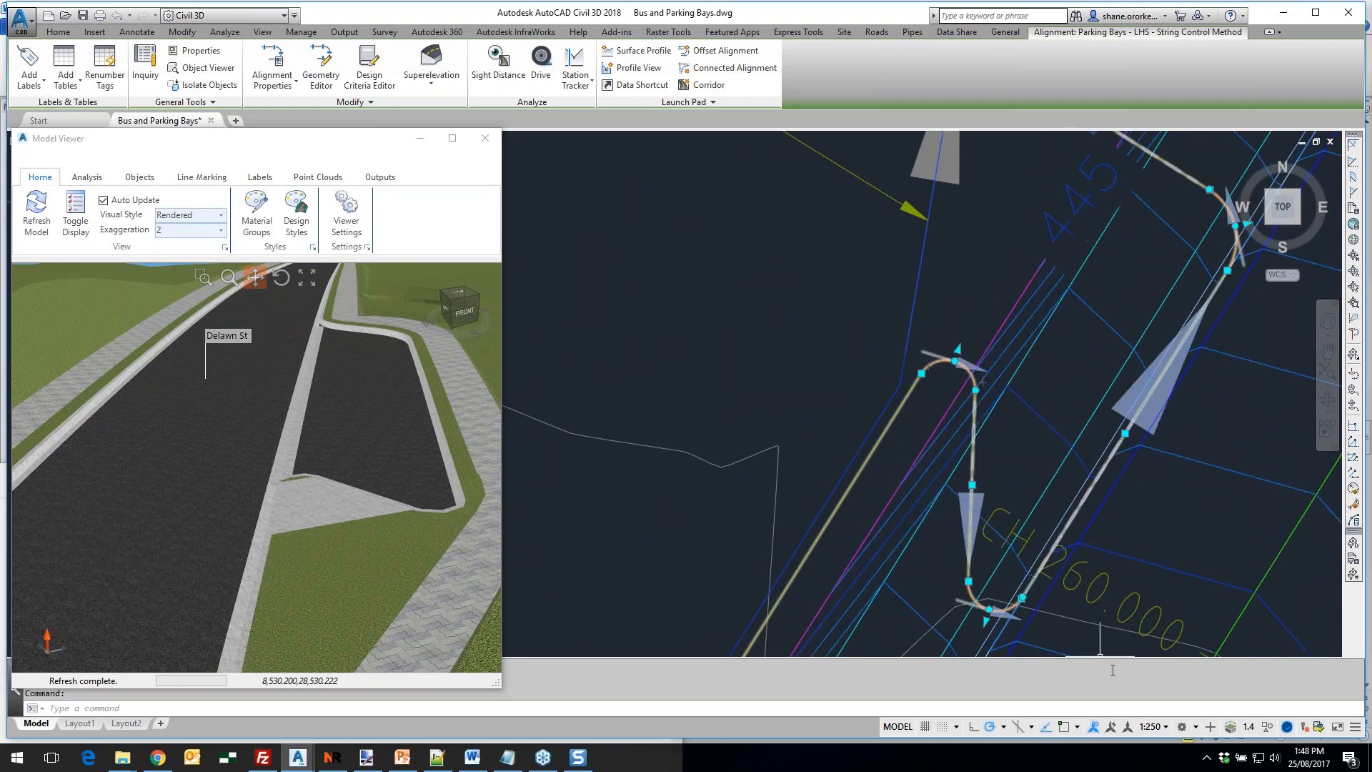
key(Escape)
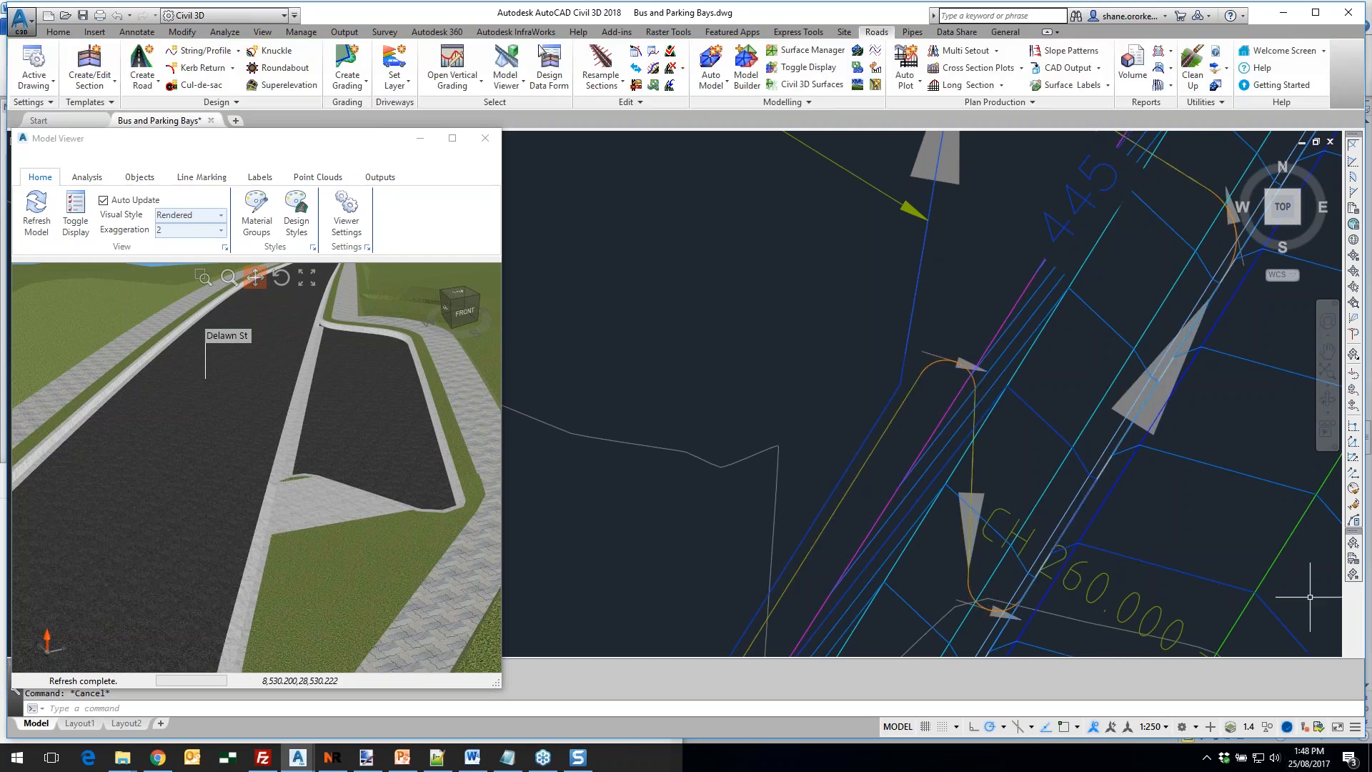
Reselect the LHS parking bay alignment near chainage 260 and inspect its path against the road strings back towards chainage 240
scroll(947, 514, down, 4)
middle_drag(895, 562, 945, 407)
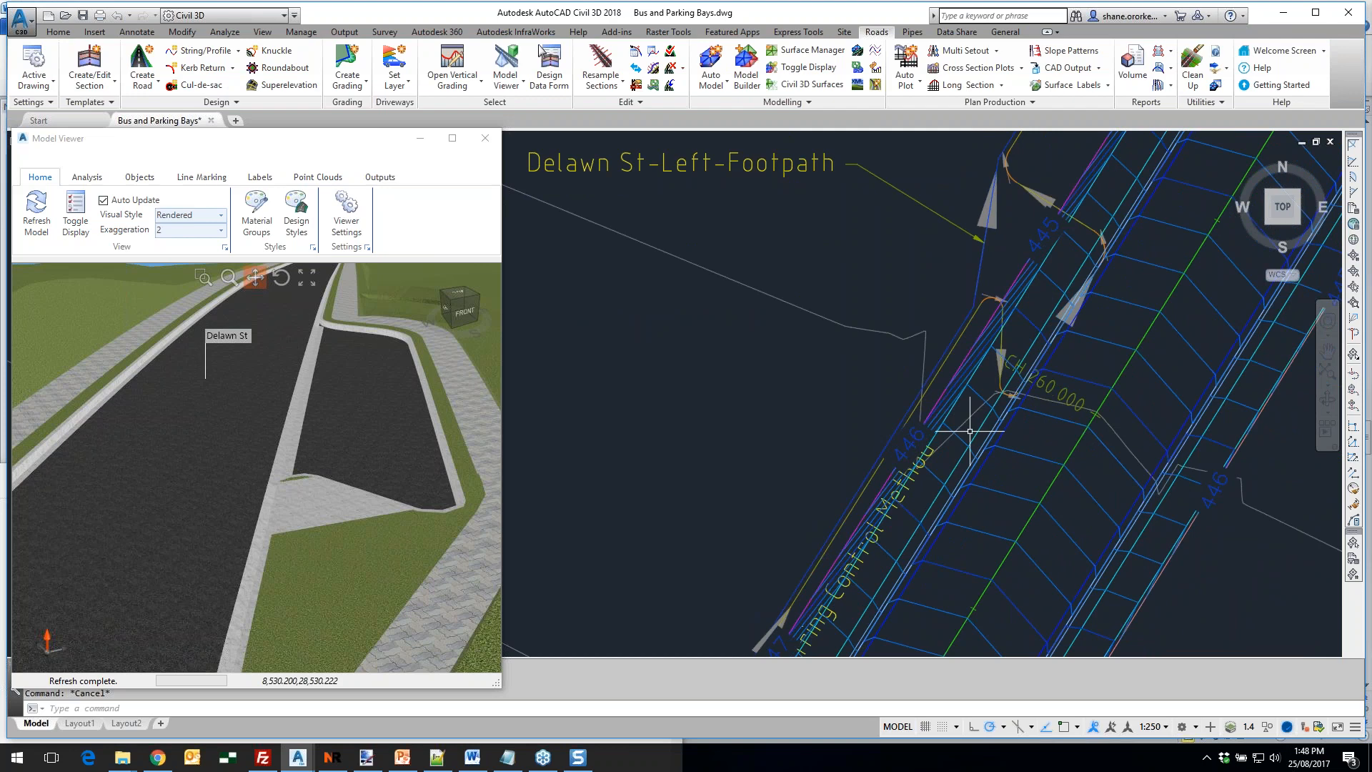
click(1003, 361)
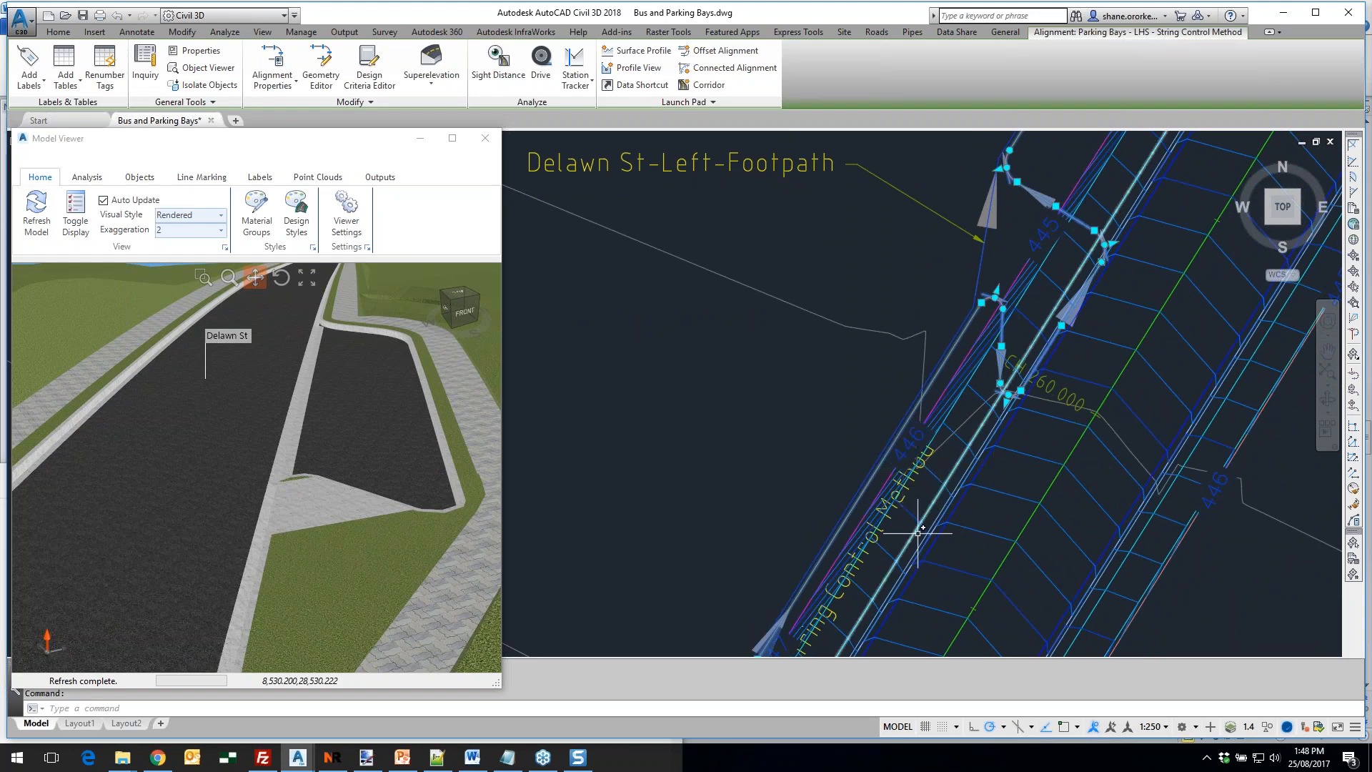
key(Escape)
scroll(989, 545, up, 5)
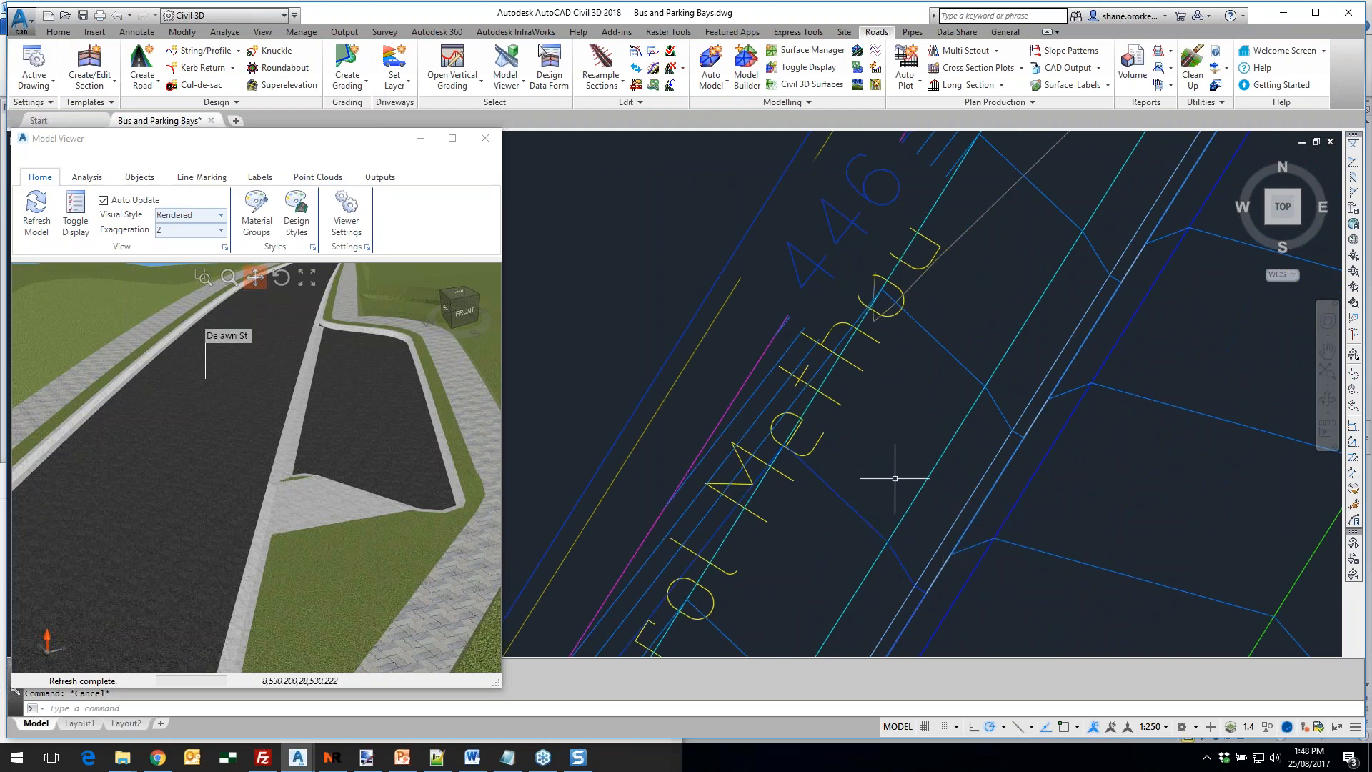
scroll(895, 478, down, 5)
middle_drag(867, 460, 913, 421)
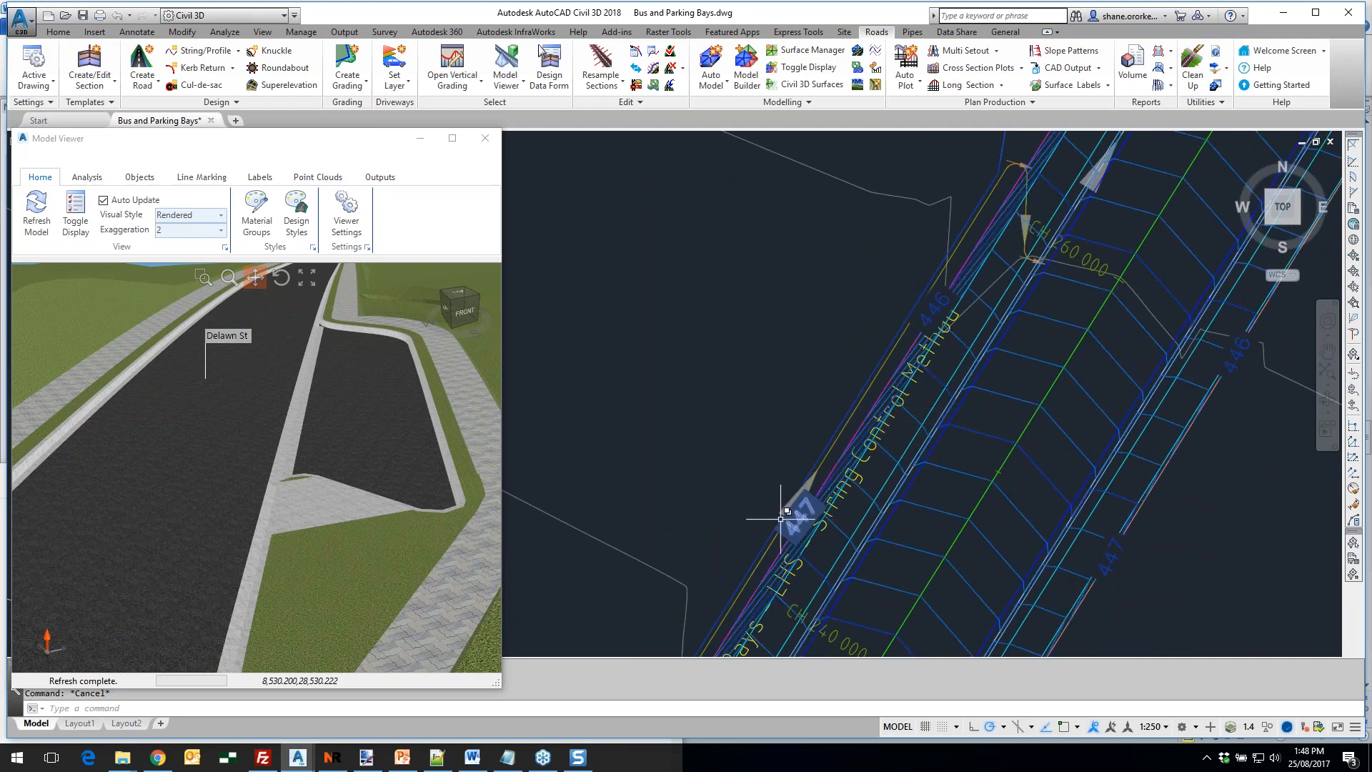
Select the Delawn St-Left-Footpath offset alignment, trace it beside the LHS parking bays back to chainage 172.207, and deselect it
scroll(833, 421, up, 3)
click(840, 437)
scroll(829, 433, down, 5)
middle_drag(743, 473, 839, 347)
scroll(807, 457, up, 6)
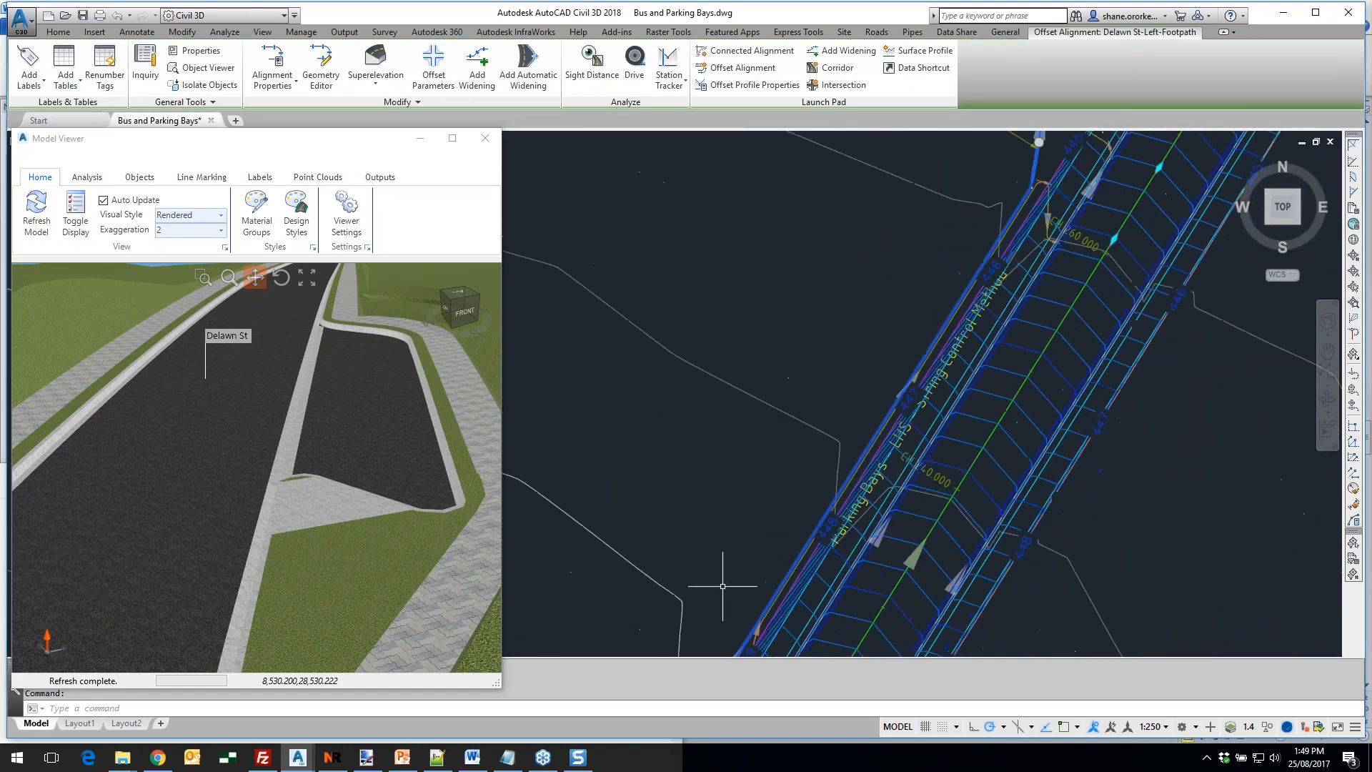
middle_drag(1037, 165, 850, 407)
mouse_move(950, 310)
middle_down()
mouse_move(919, 367)
mouse_move(858, 411)
middle_up()
middle_drag(905, 276, 793, 524)
middle_drag(915, 229, 829, 505)
middle_drag(971, 258, 915, 497)
middle_drag(860, 247, 826, 417)
mouse_move(839, 288)
middle_down()
mouse_move(819, 373)
mouse_move(827, 498)
middle_up()
scroll(815, 291, down, 2)
middle_drag(759, 382, 804, 178)
middle_drag(740, 443, 815, 171)
mouse_move(736, 393)
middle_down()
mouse_move(822, 151)
mouse_move(772, 300)
middle_up()
scroll(821, 282, up, 2)
scroll(668, 465, up, 2)
scroll(722, 481, up, 2)
middle_drag(722, 481, 728, 375)
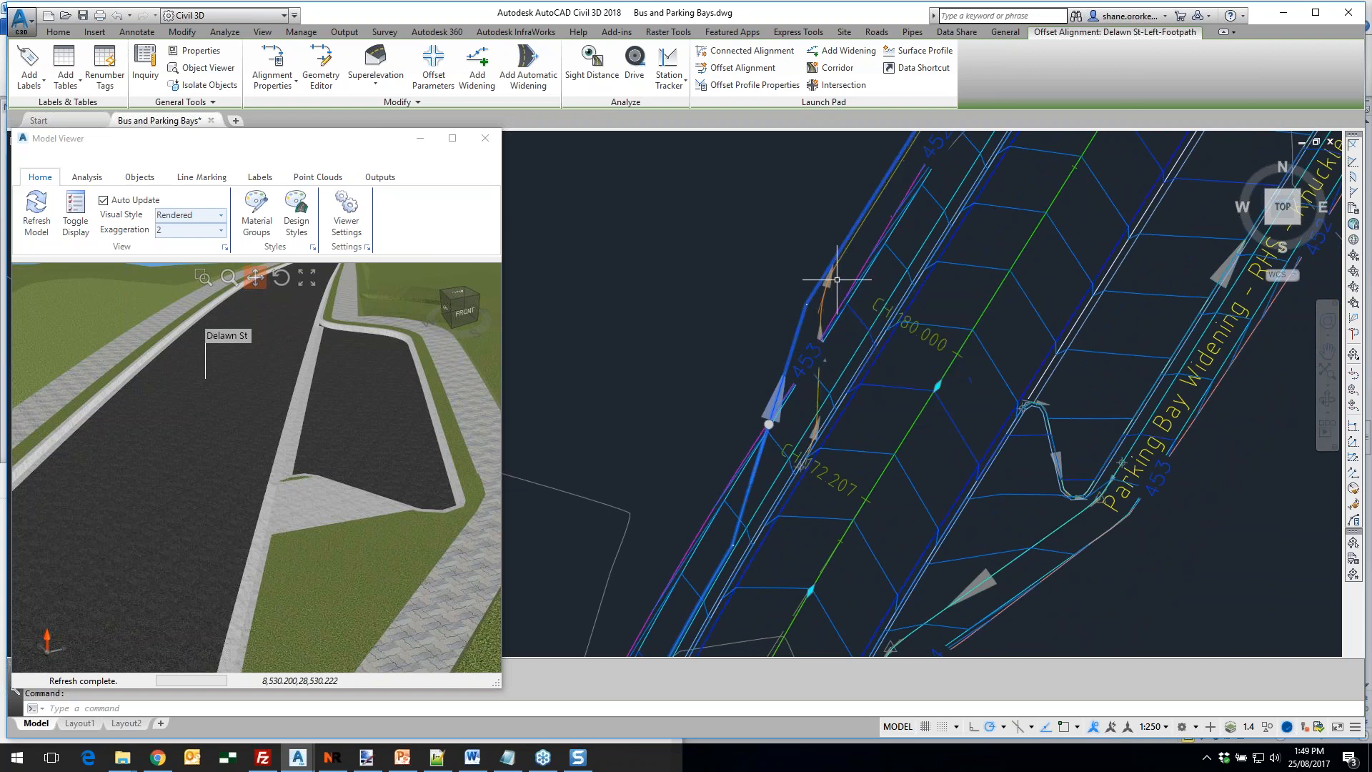
key(Escape)
Examine the start of the LHS String Control Method alignment between chainages 172.207 and 180, and select that alignment
scroll(829, 386, down, 2)
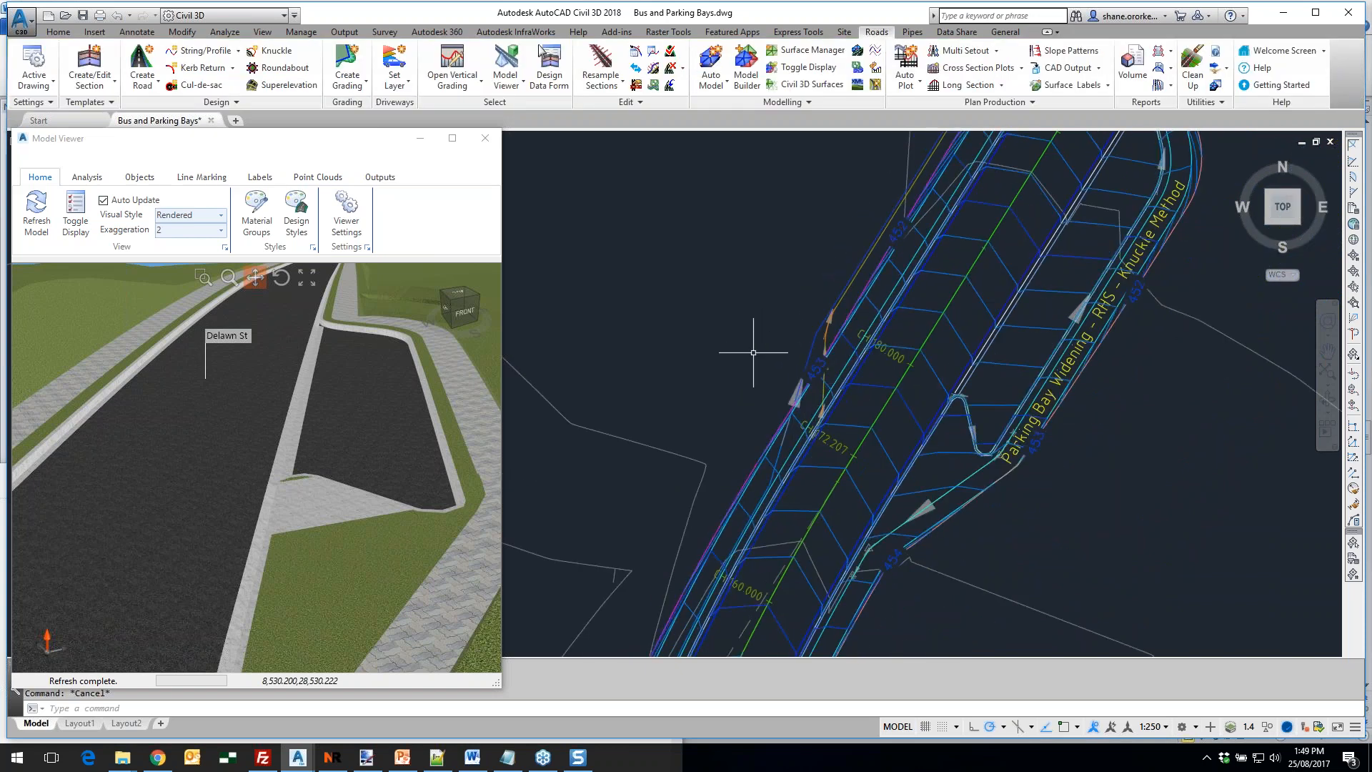
scroll(704, 343, up, 3)
scroll(674, 370, up, 2)
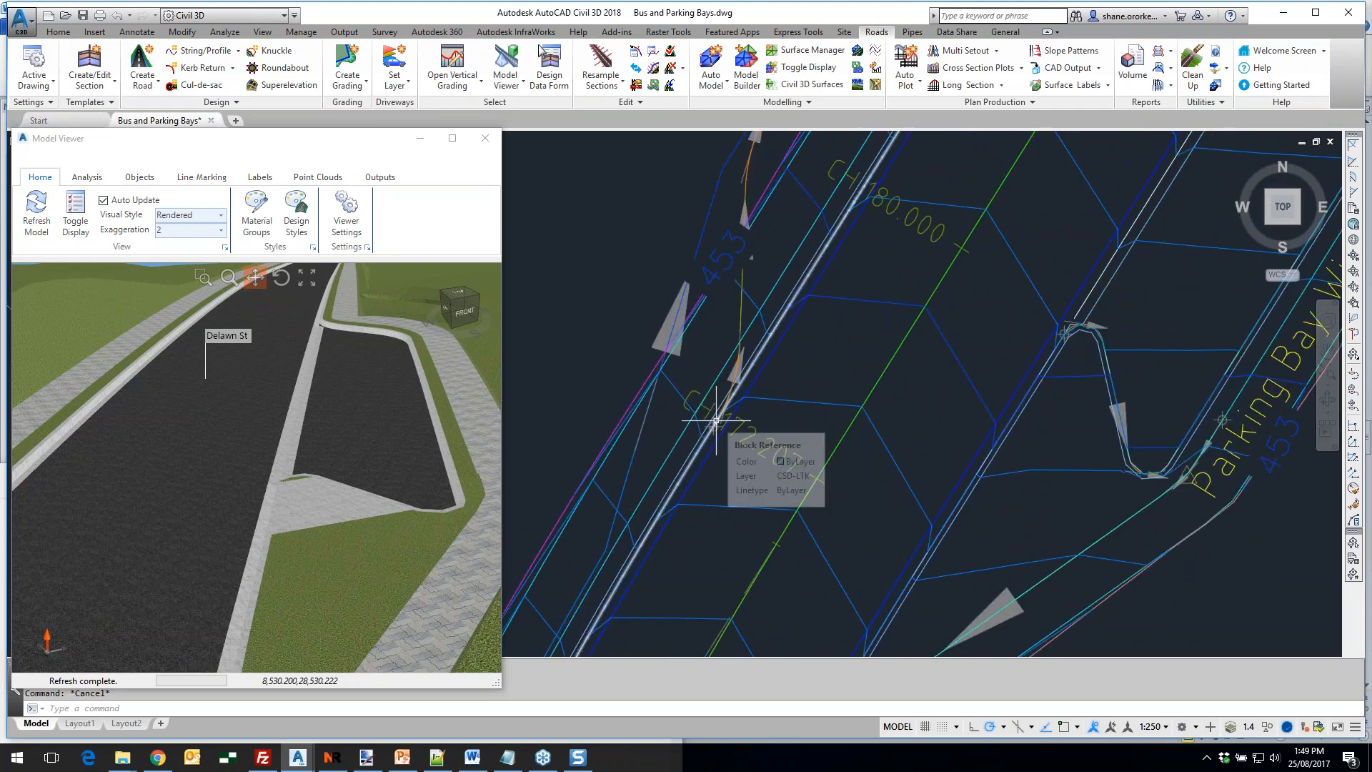
scroll(730, 387, up, 3)
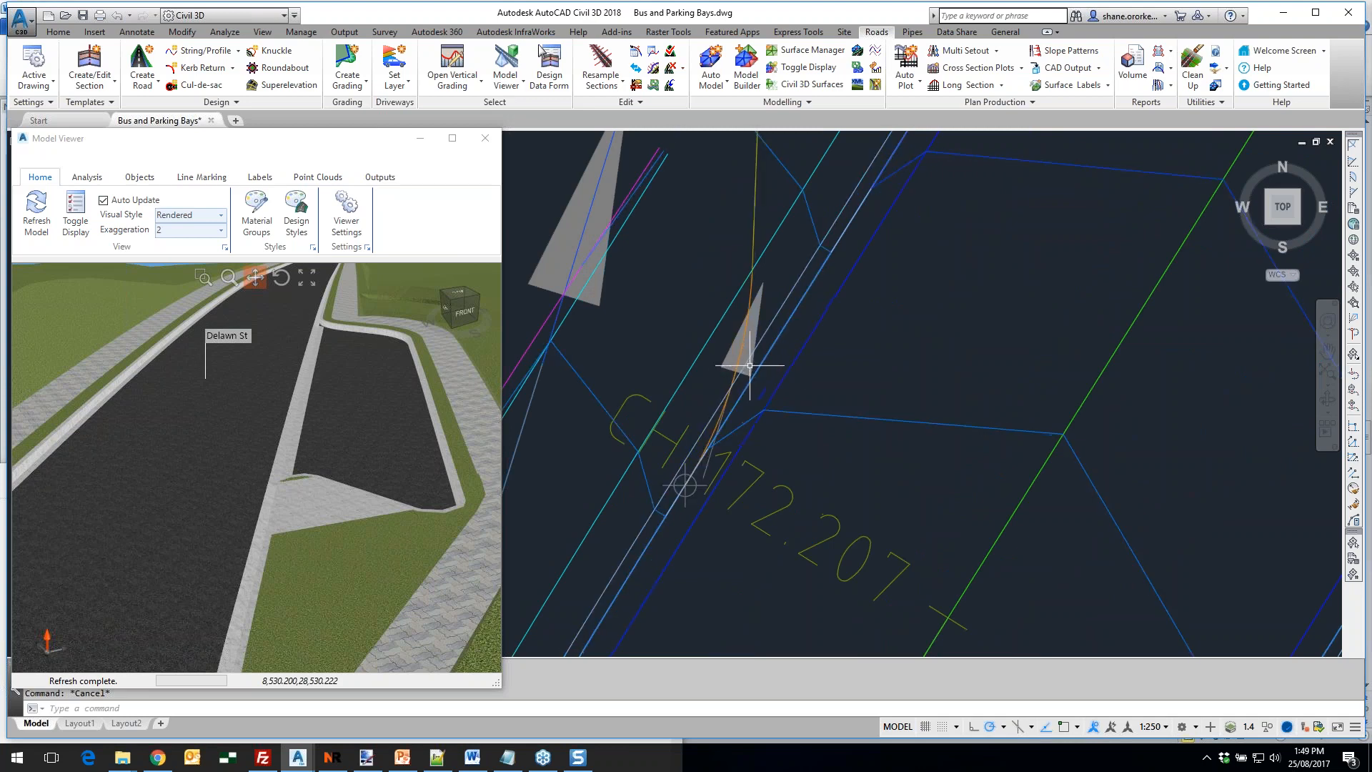
mouse_move(749, 365)
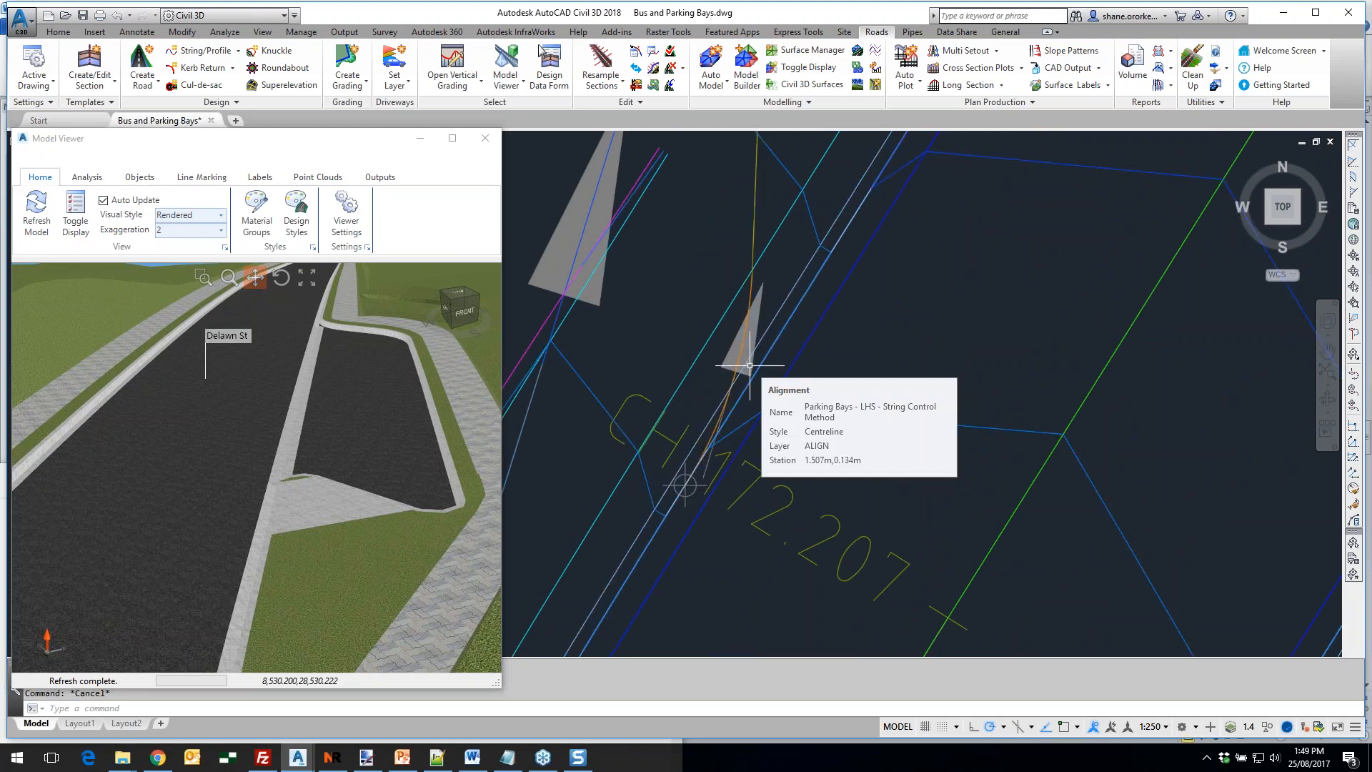
scroll(768, 276, down, 3)
middle_drag(768, 277, 754, 498)
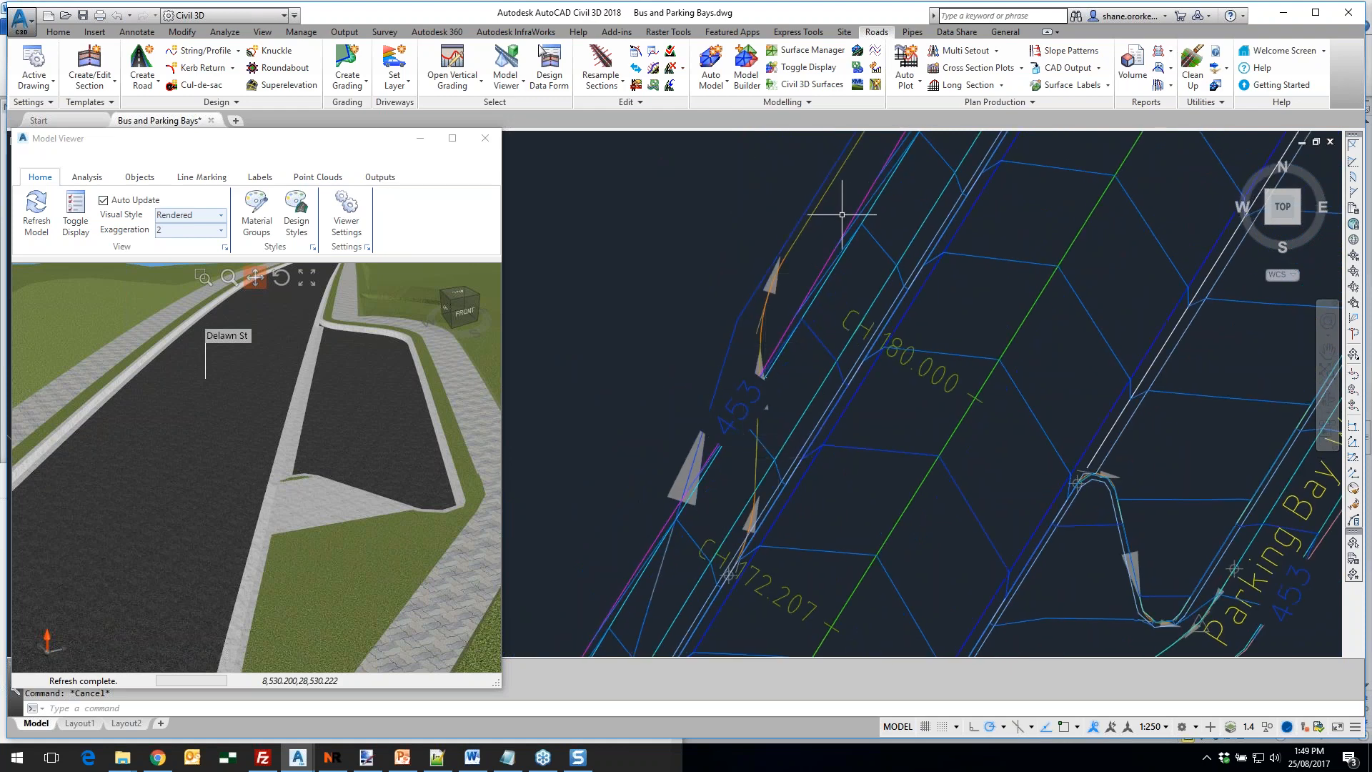
mouse_move(850, 215)
mouse_move(743, 482)
click(757, 465)
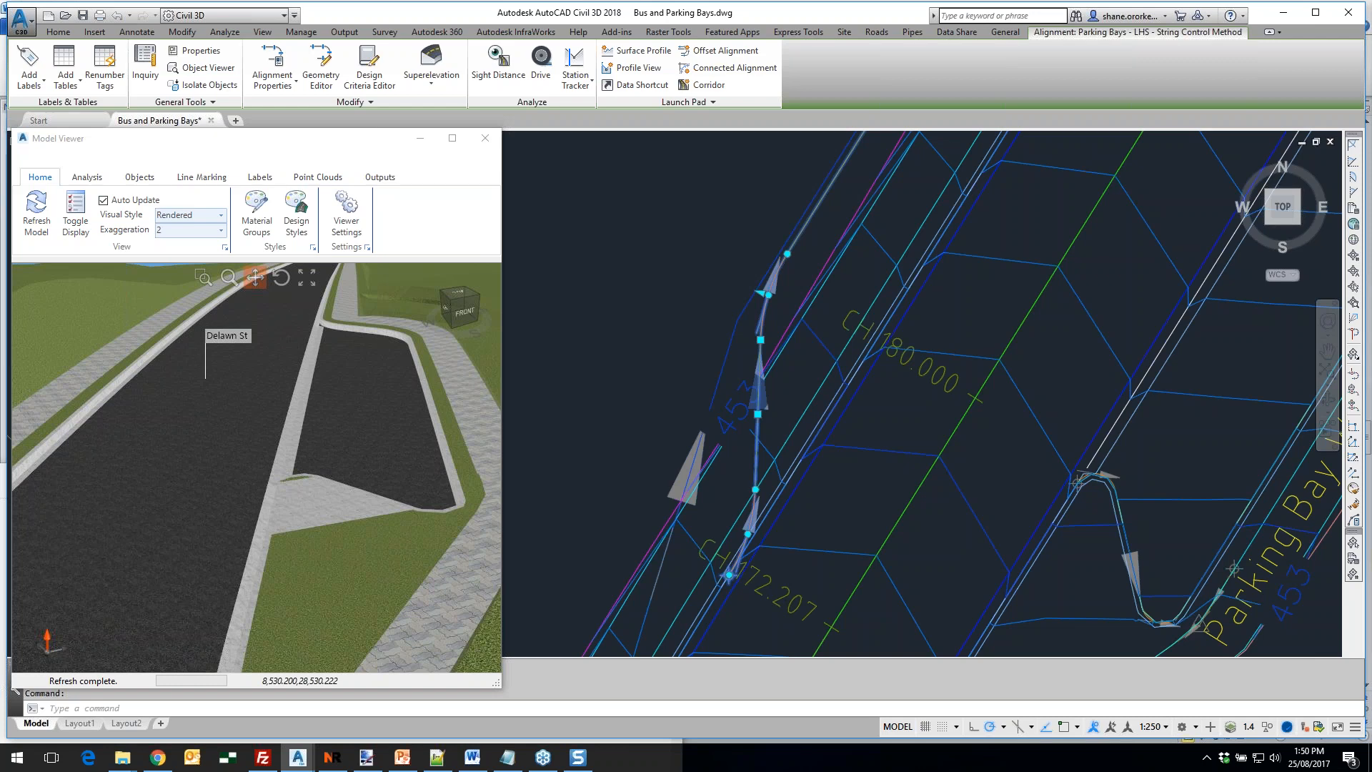
Open the Local Road with Bus Bay LHS template for editing and inspect its left kerb and LBAY leg up close
click(877, 31)
scroll(713, 309, down, 6)
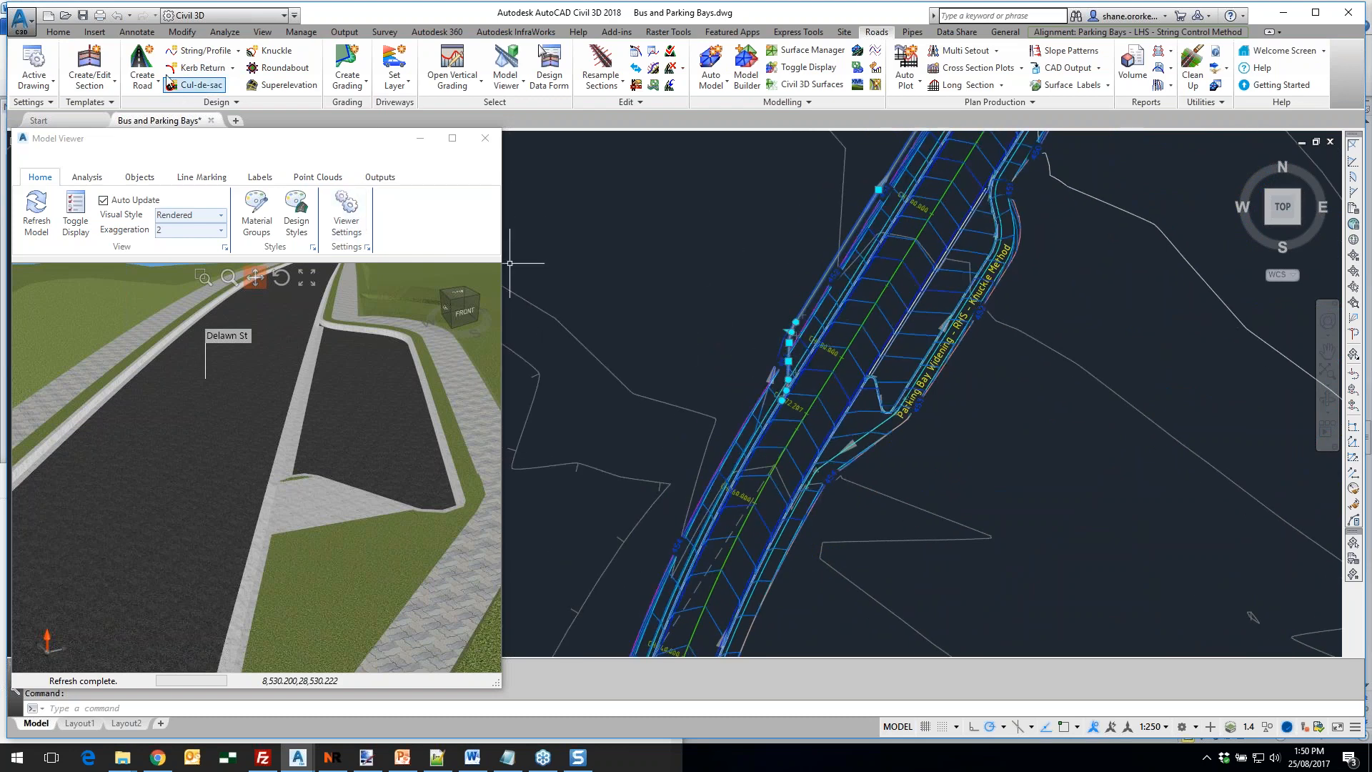
click(94, 58)
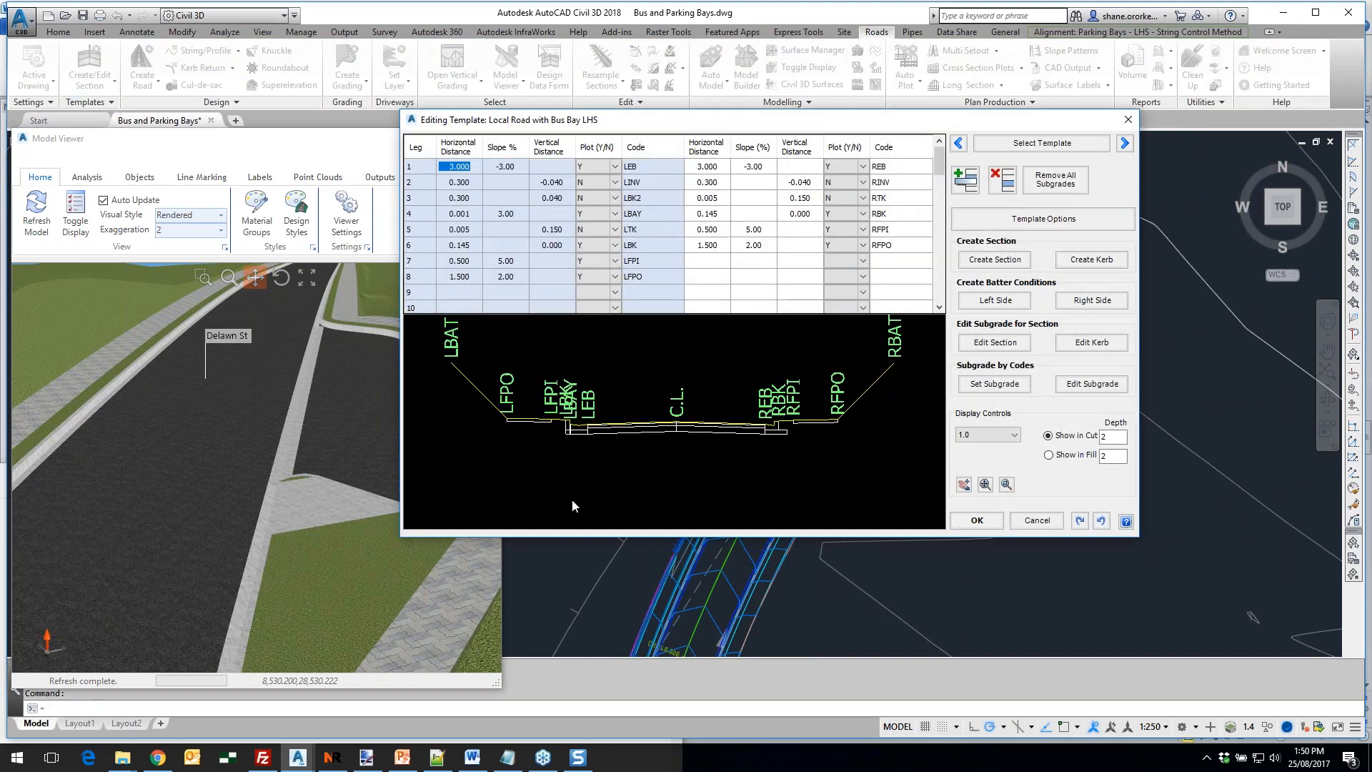
scroll(579, 429, up, 6)
scroll(583, 418, up, 2)
scroll(555, 410, up, 5)
scroll(541, 393, up, 1)
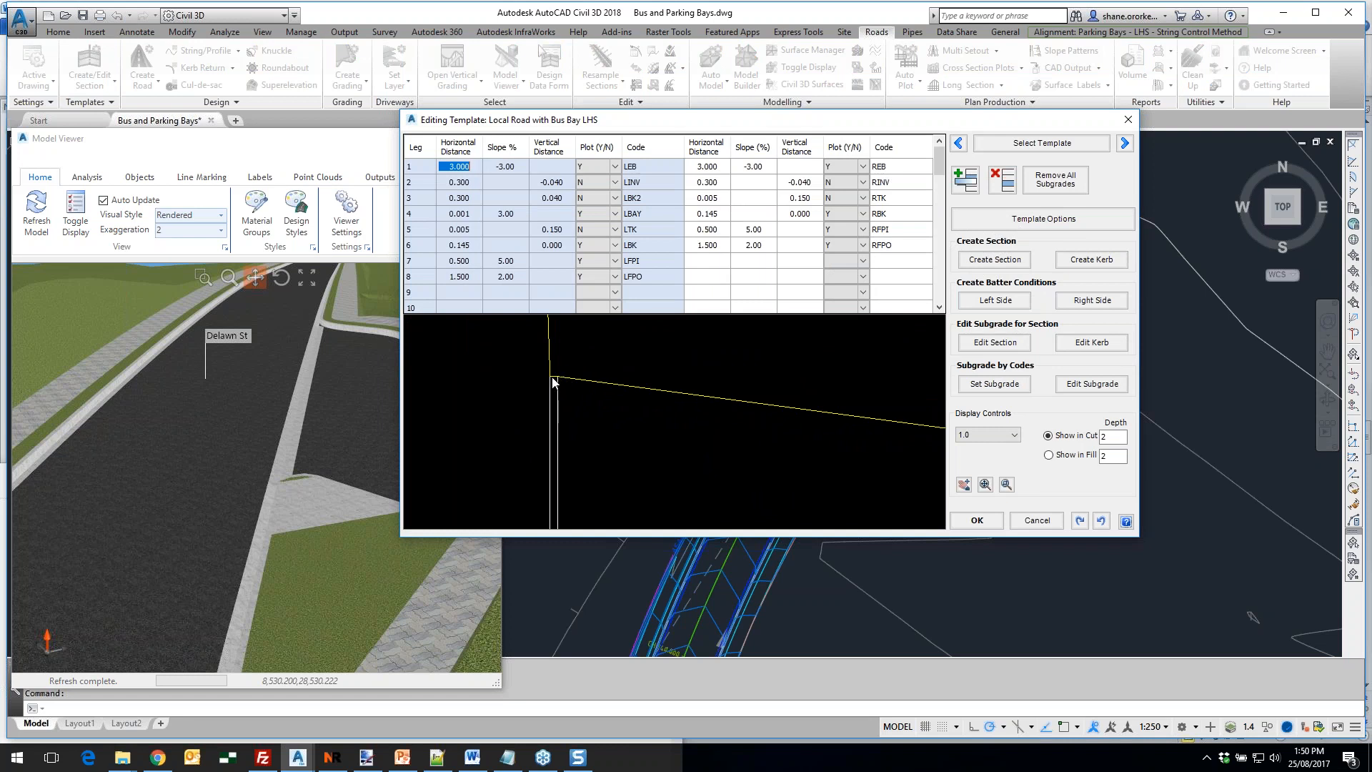
click(580, 213)
Examine the left kerb and channel profile between LEB and LBK in the template's section preview
scroll(555, 379, down, 5)
scroll(530, 376, down, 2)
scroll(557, 381, down, 5)
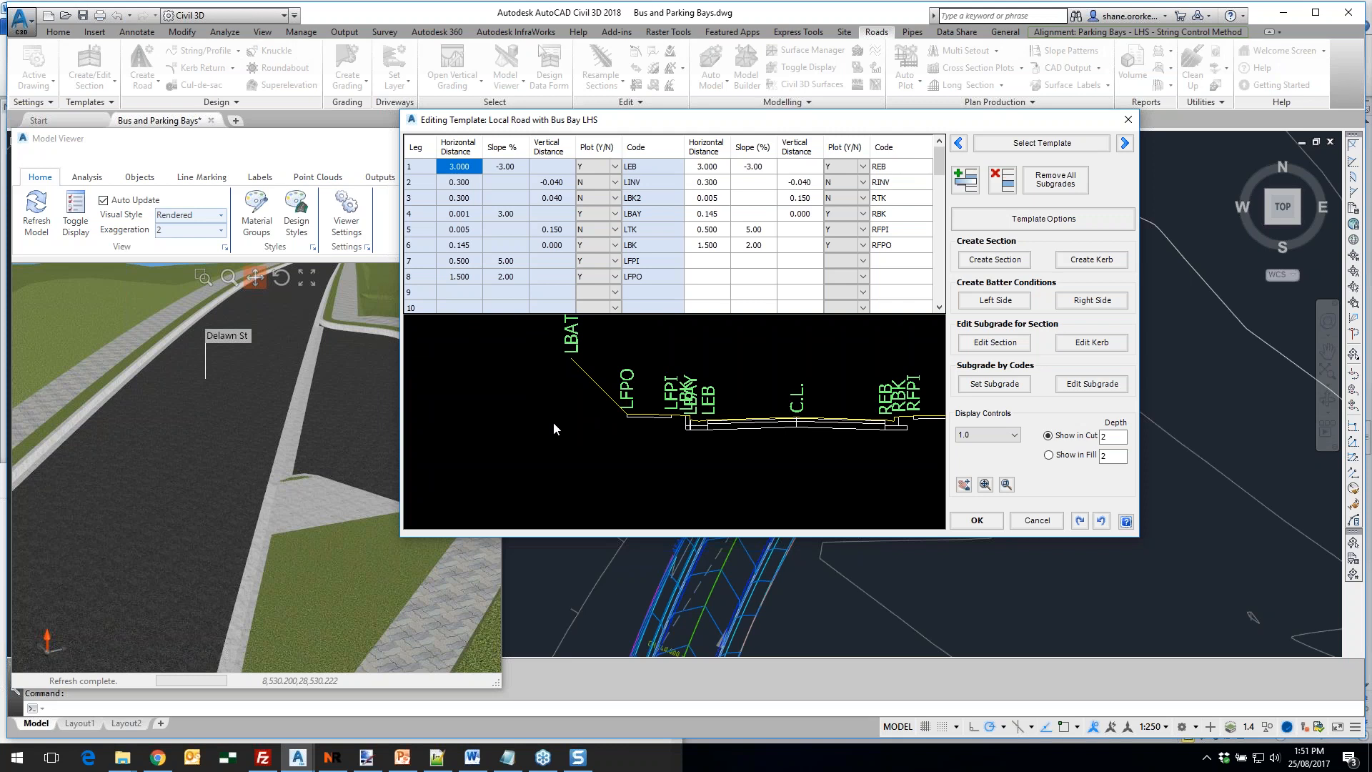
scroll(735, 388, up, 8)
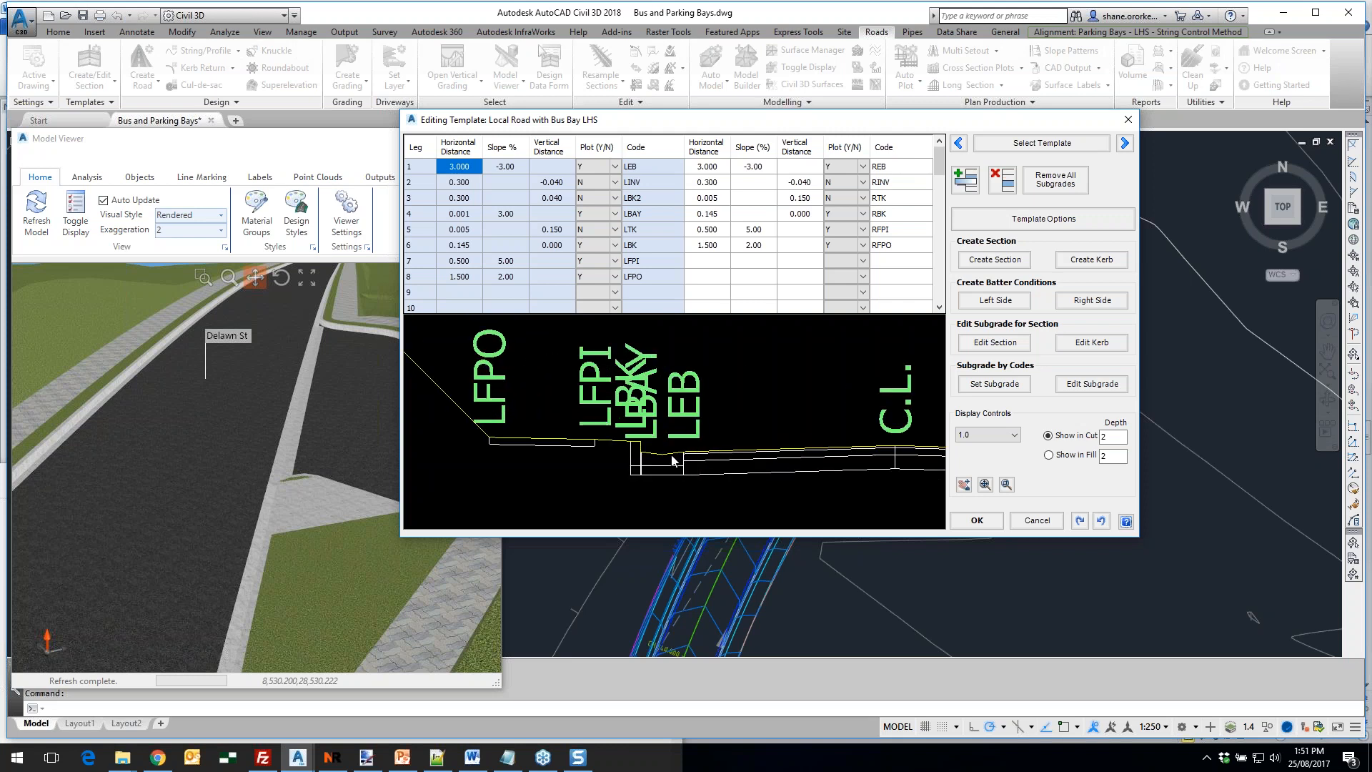
middle_drag(651, 466, 595, 414)
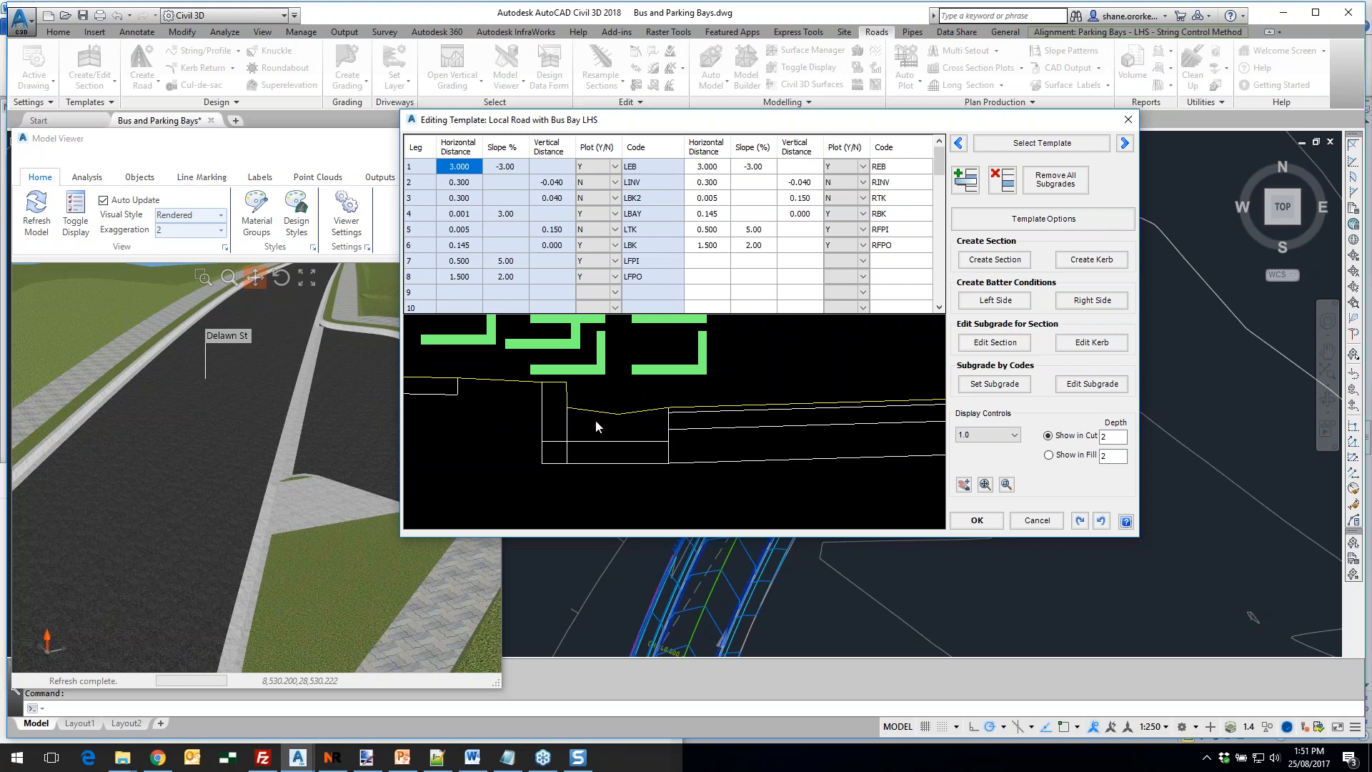
Exit the template editor, abandoning changes, and open the design data for Delawn St
click(977, 520)
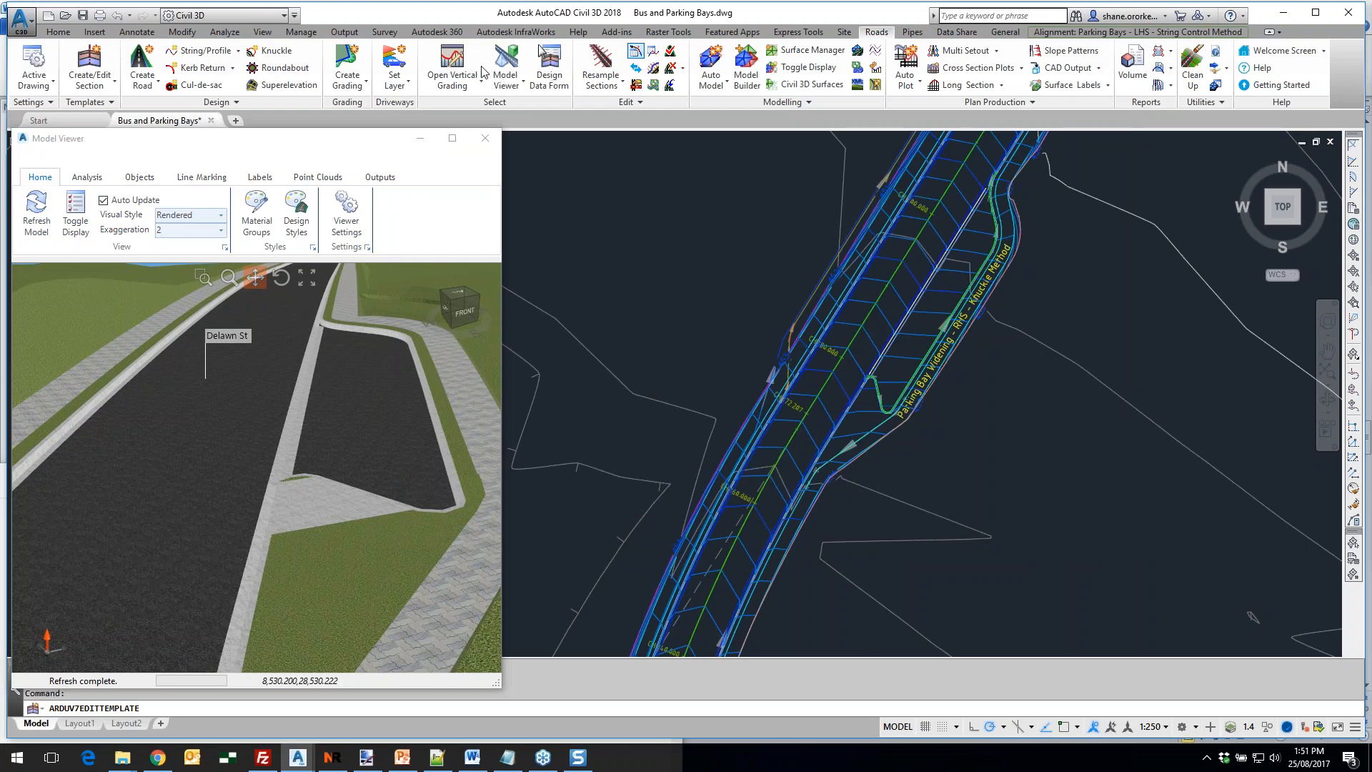
click(451, 65)
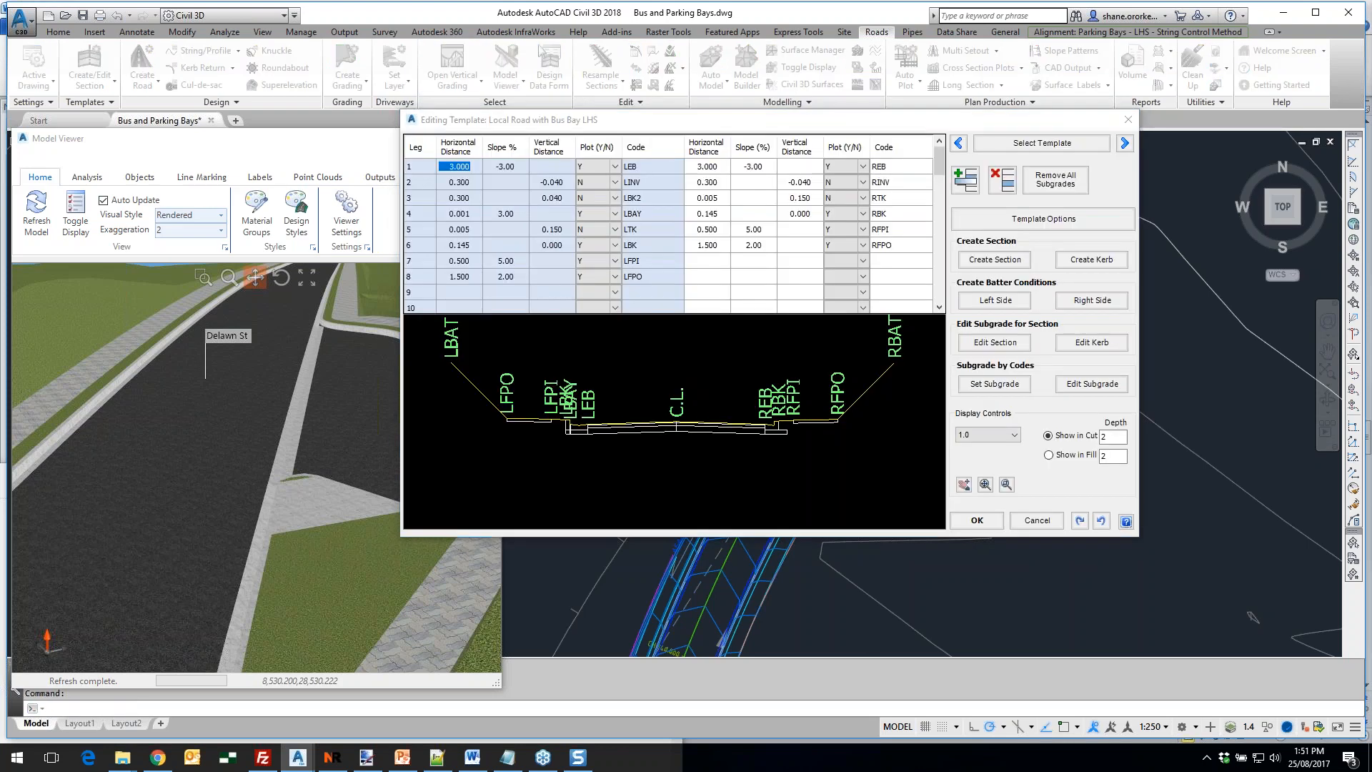
click(1037, 521)
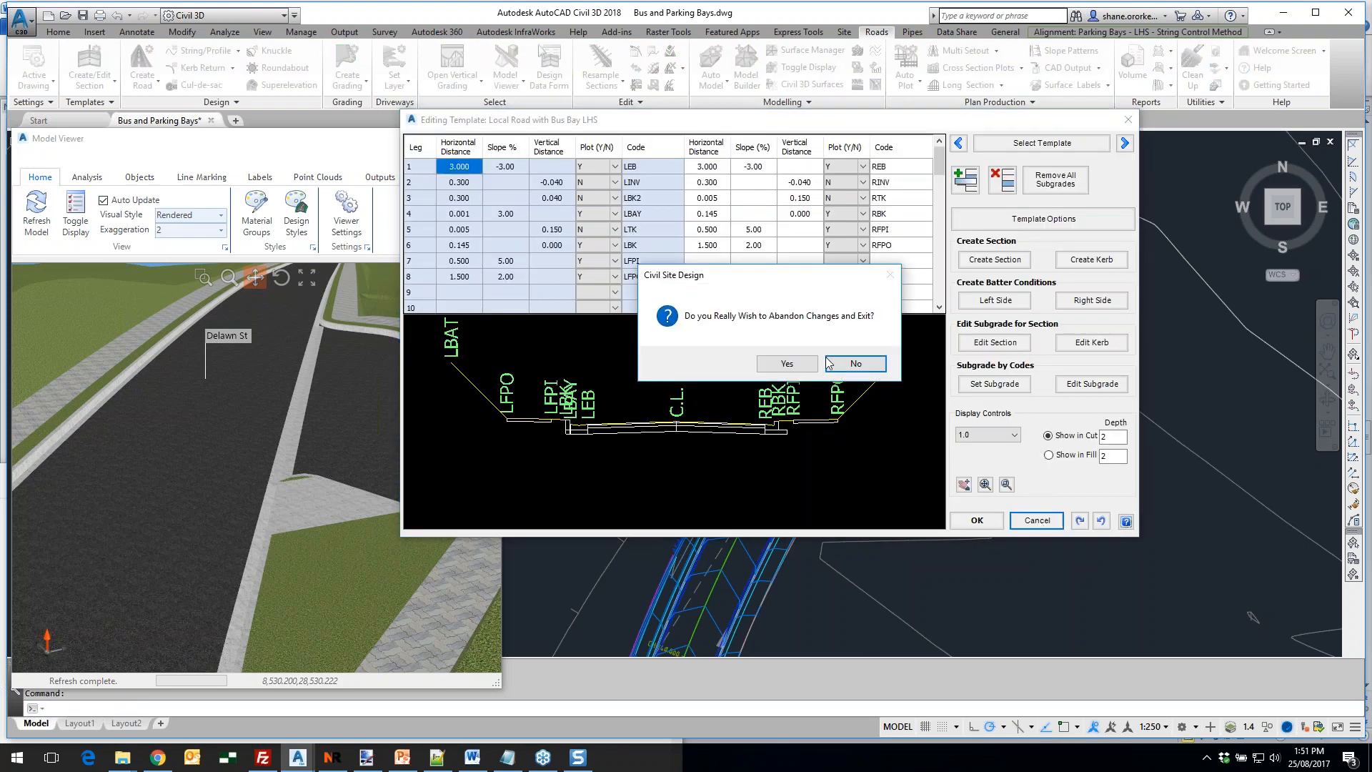
click(785, 364)
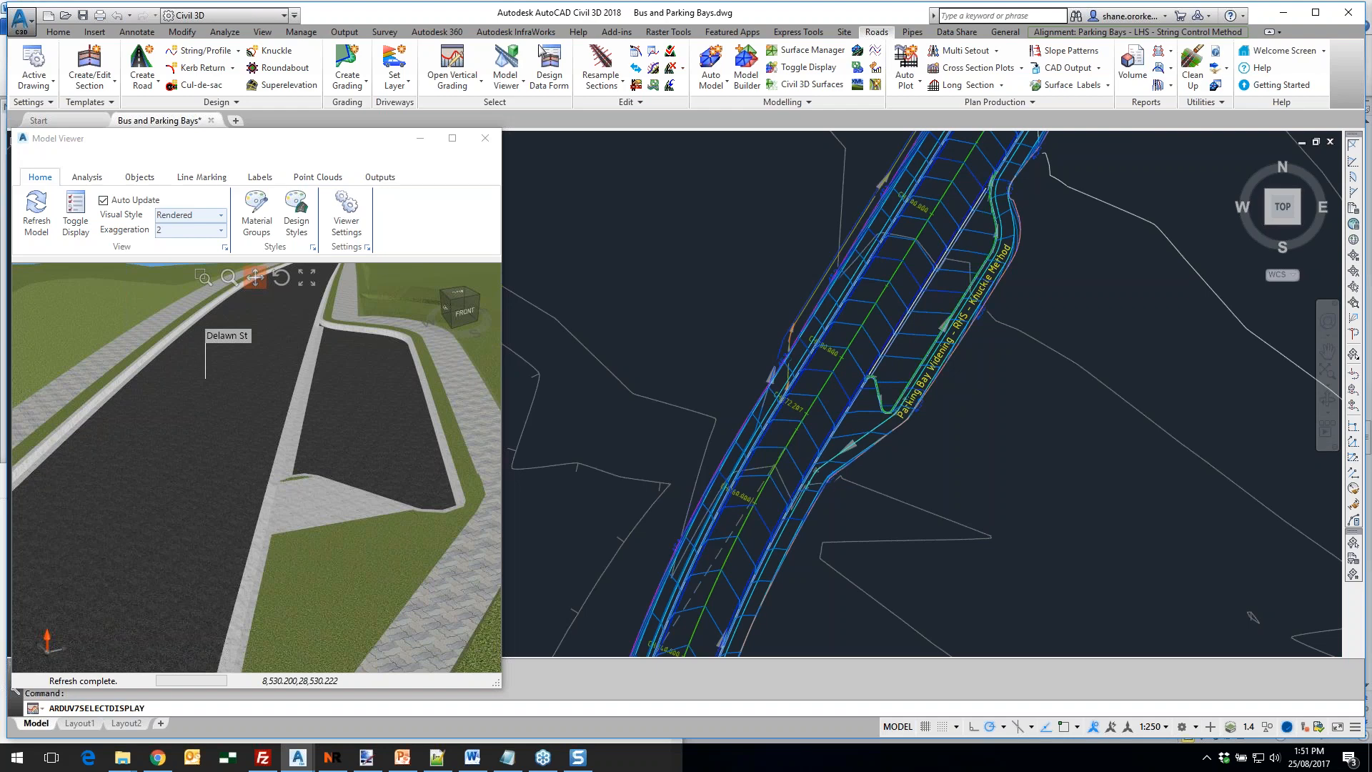
drag(1286, 215, 777, 16)
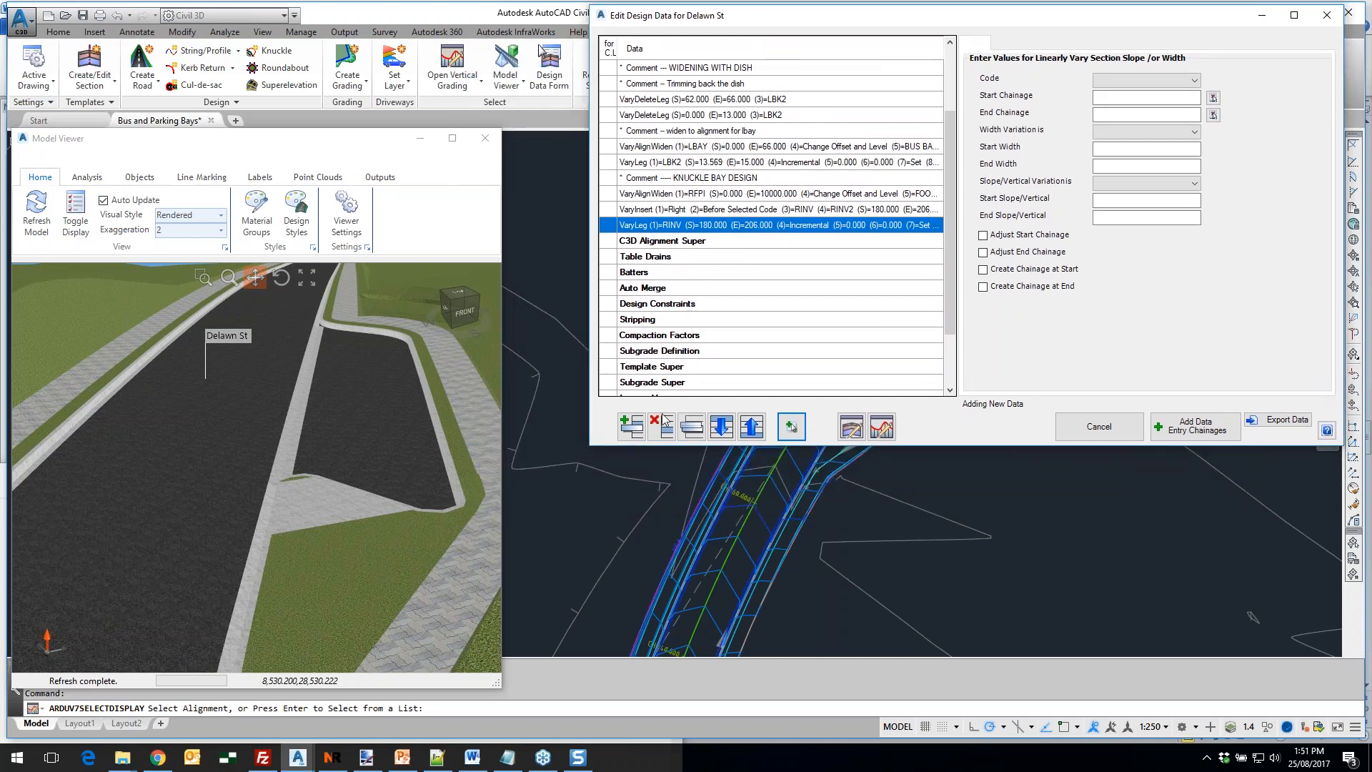
Try a closing comment entry reading "STRING BASED PARKING BAY" framed by dashes in the Delawn St design data, and delete it
click(631, 427)
click(147, 279)
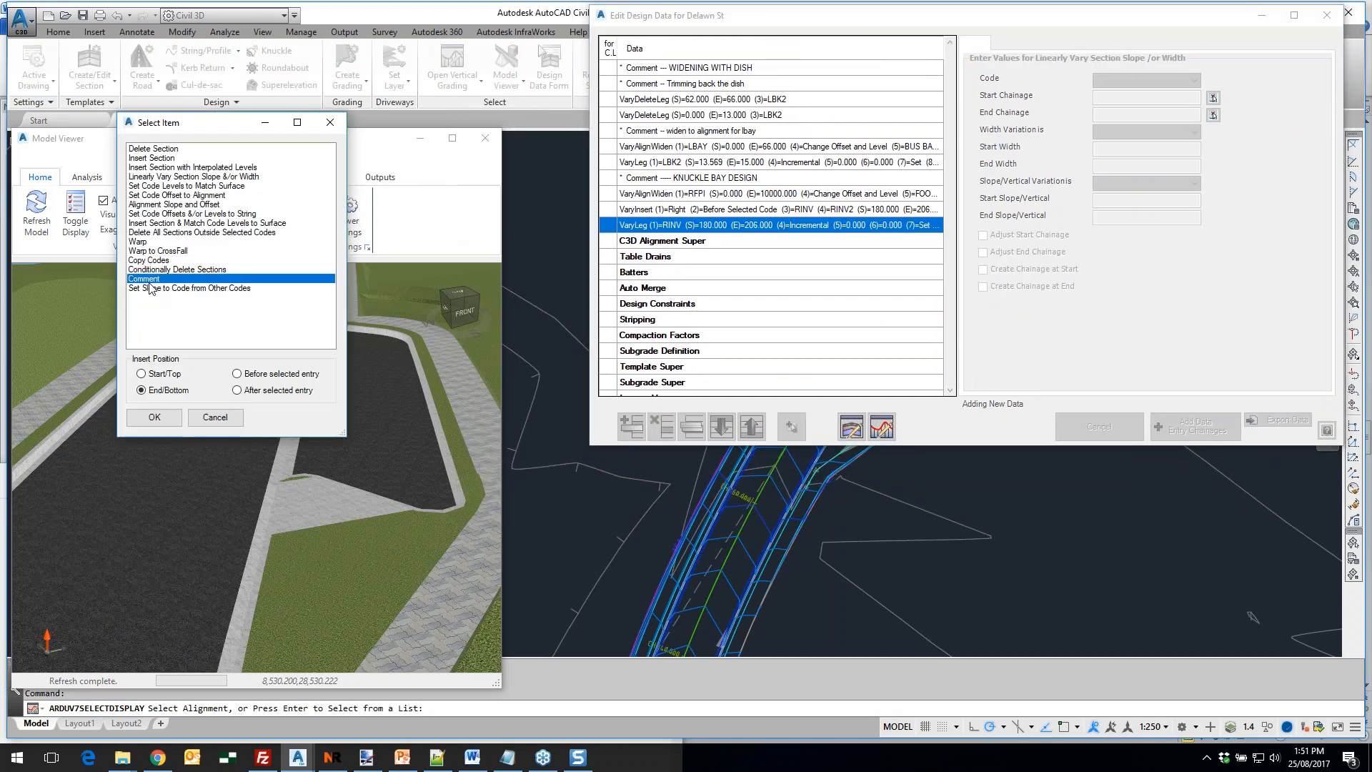
click(155, 417)
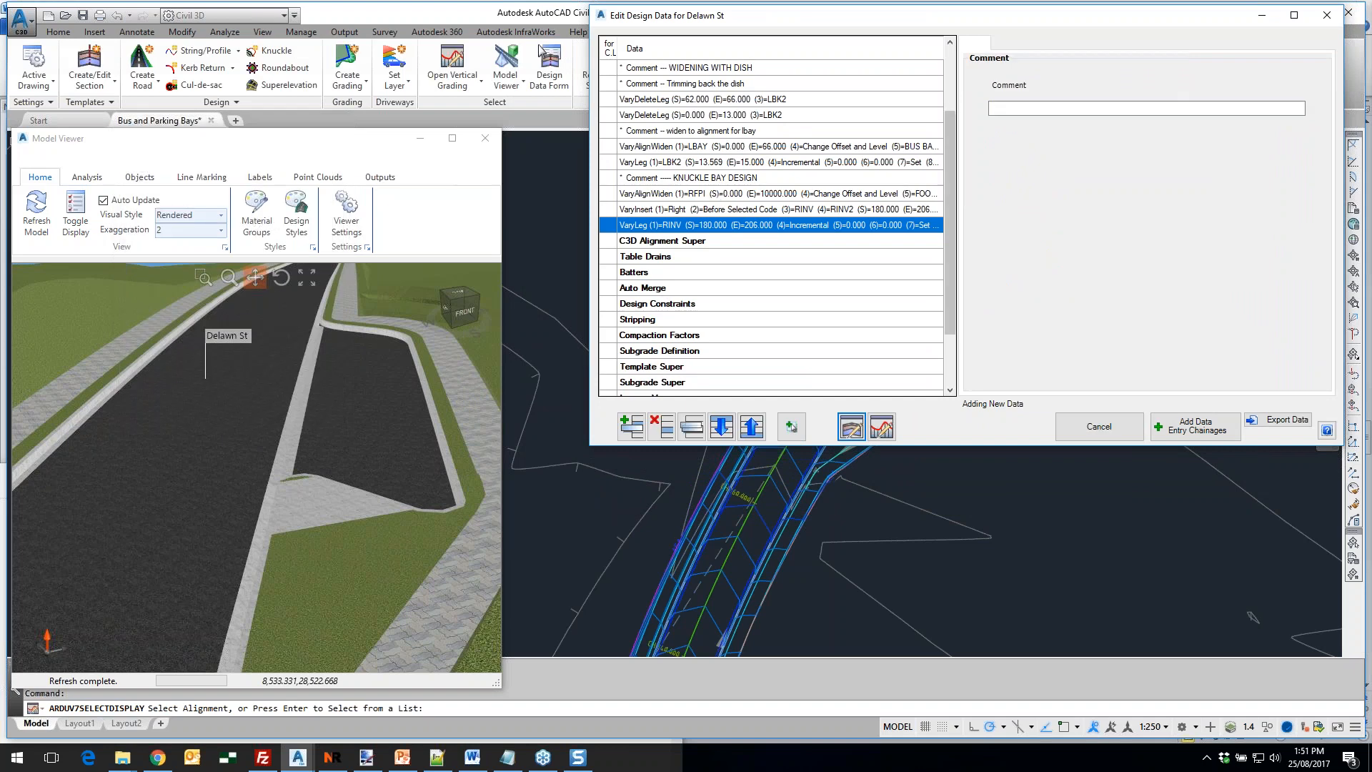
click(995, 109)
text(-)
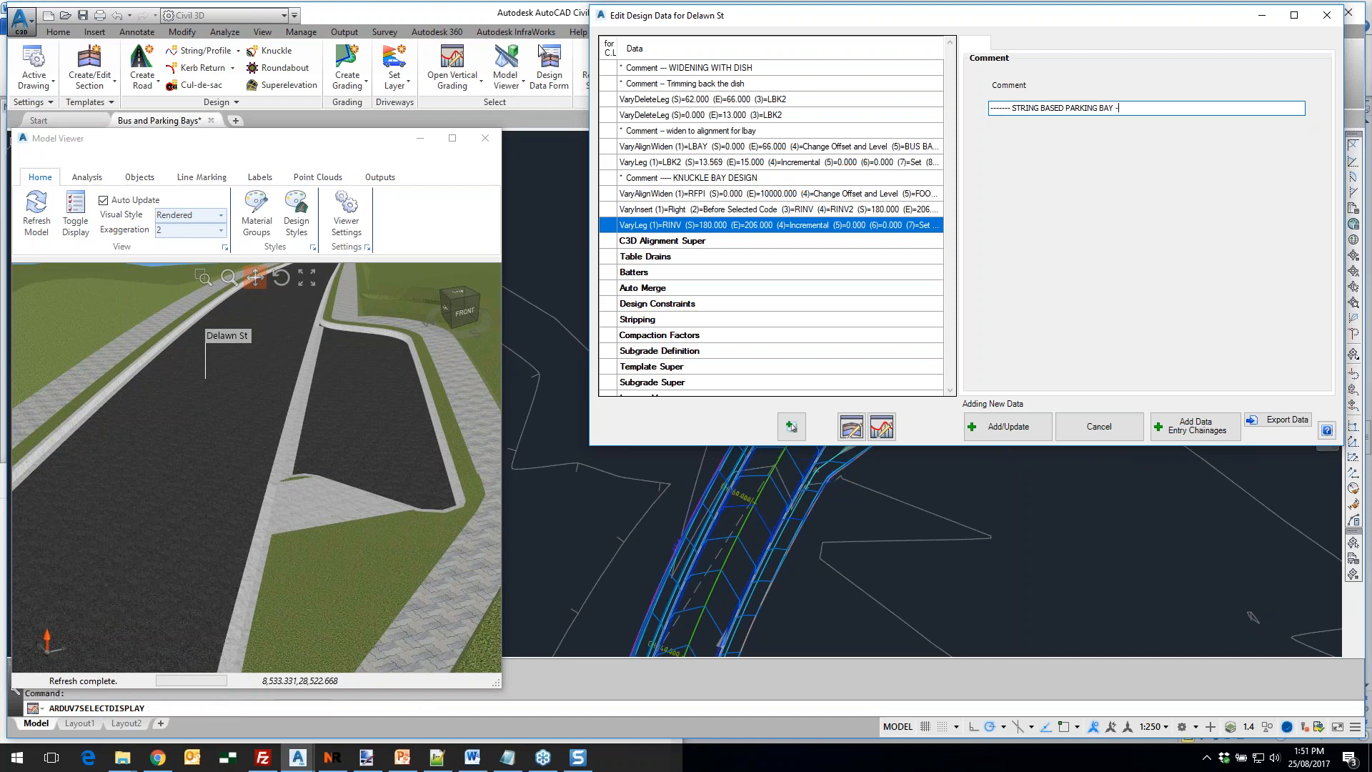
click(1008, 427)
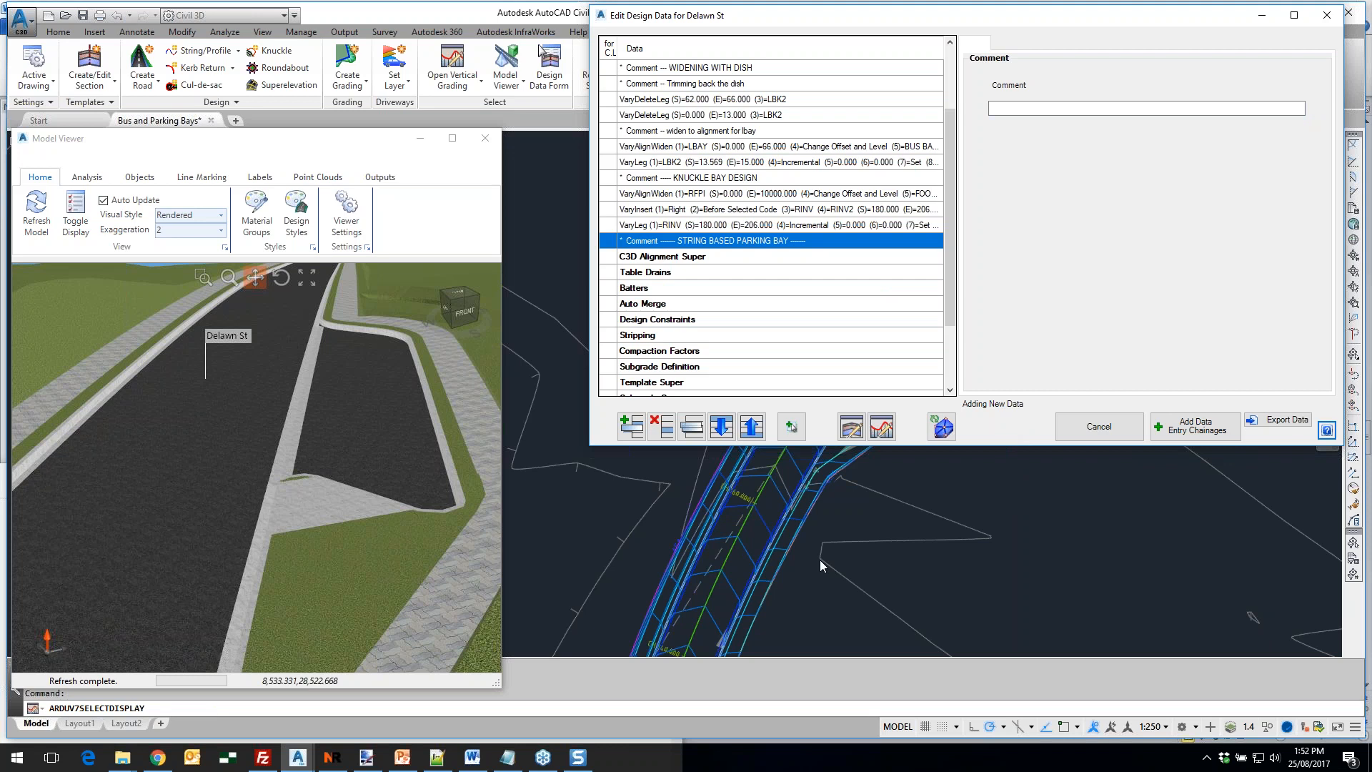
click(661, 427)
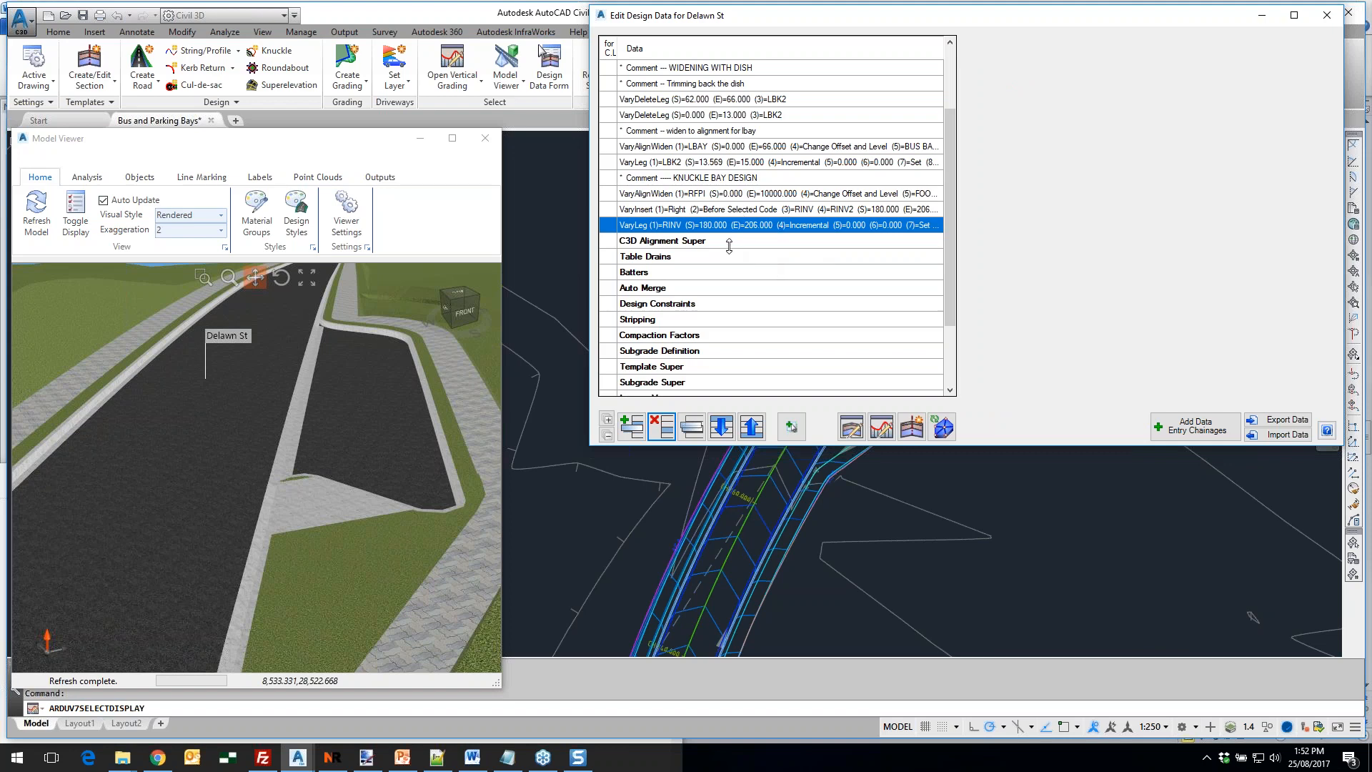
Add a comment entry reading "- string design" at the end of the Delawn St variation entries
click(631, 427)
click(160, 278)
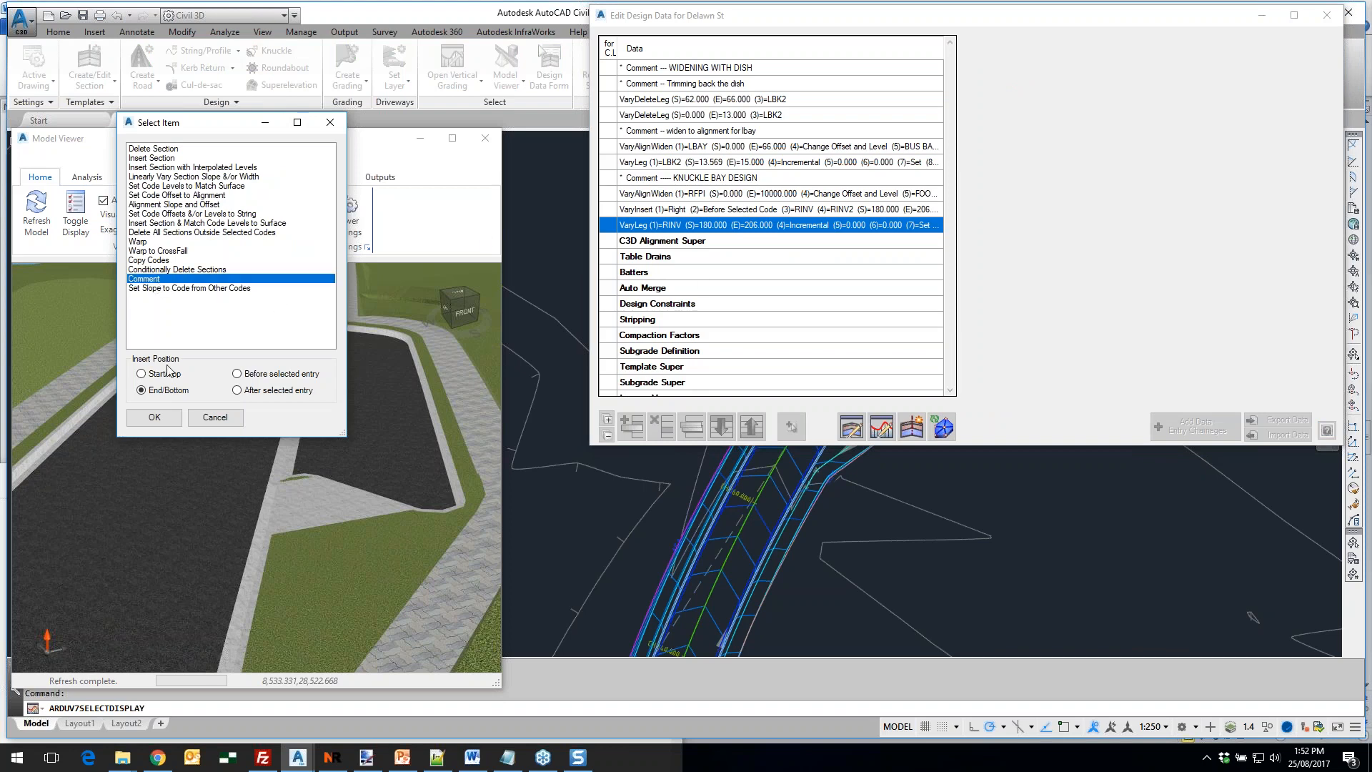
click(154, 418)
text(- string design)
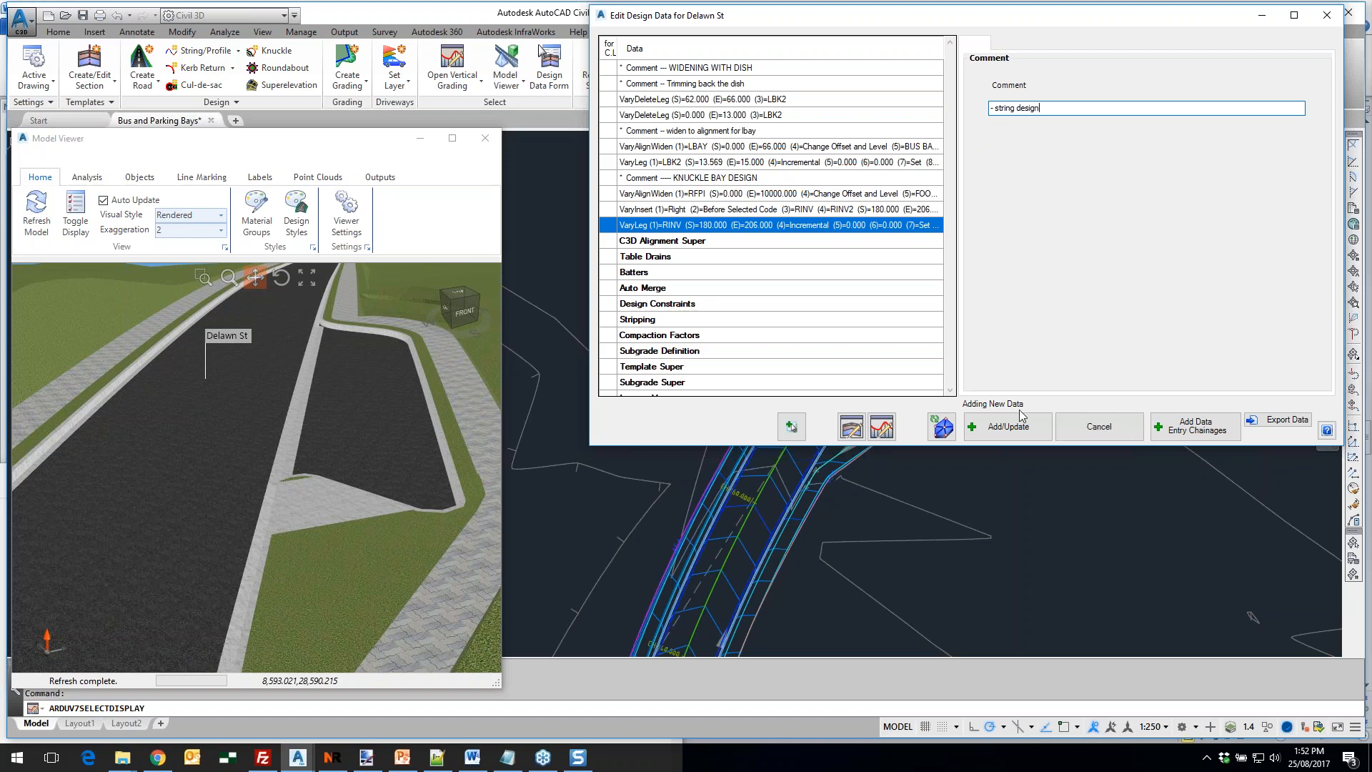
click(1019, 429)
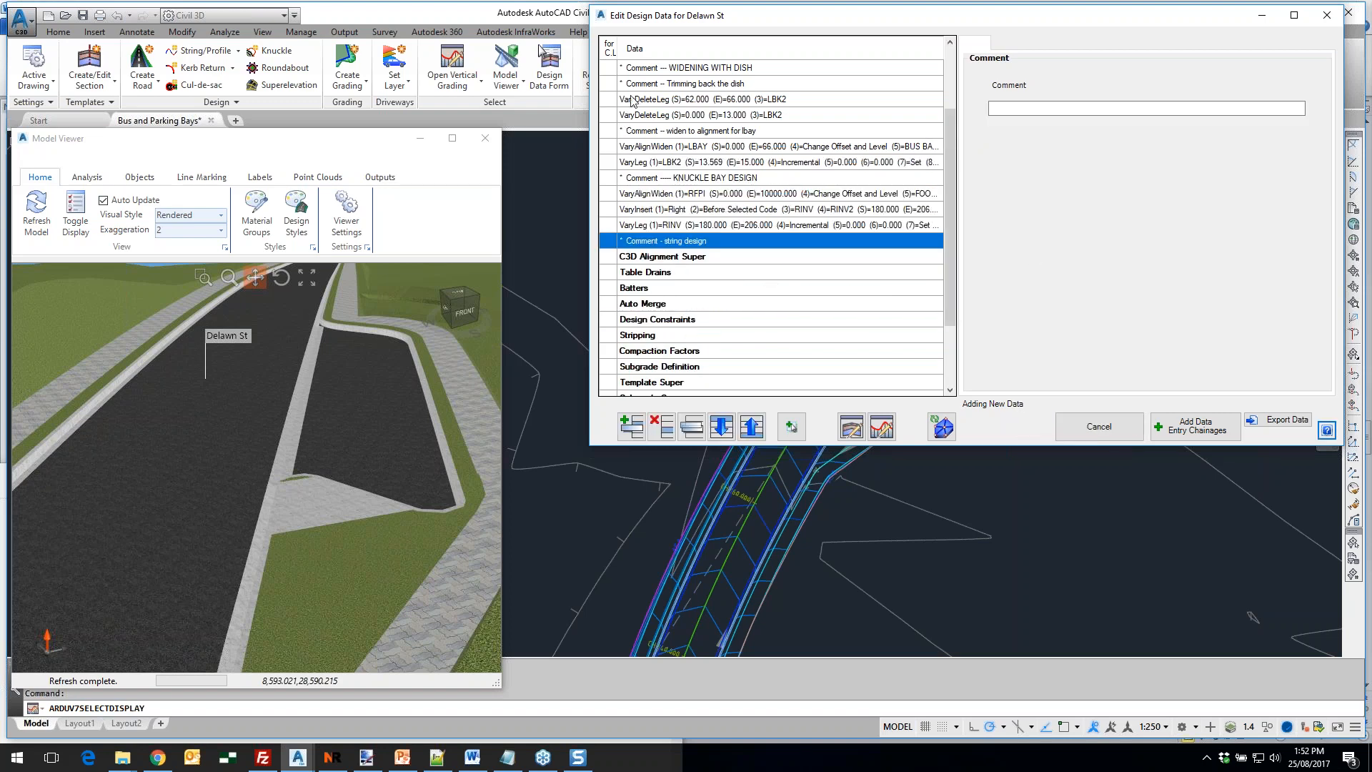
Set the end chainage of the Metric Road 6m SM template entry starting at 65 to 171, near the left parking bay's start
scroll(643, 101, up, 2)
click(717, 116)
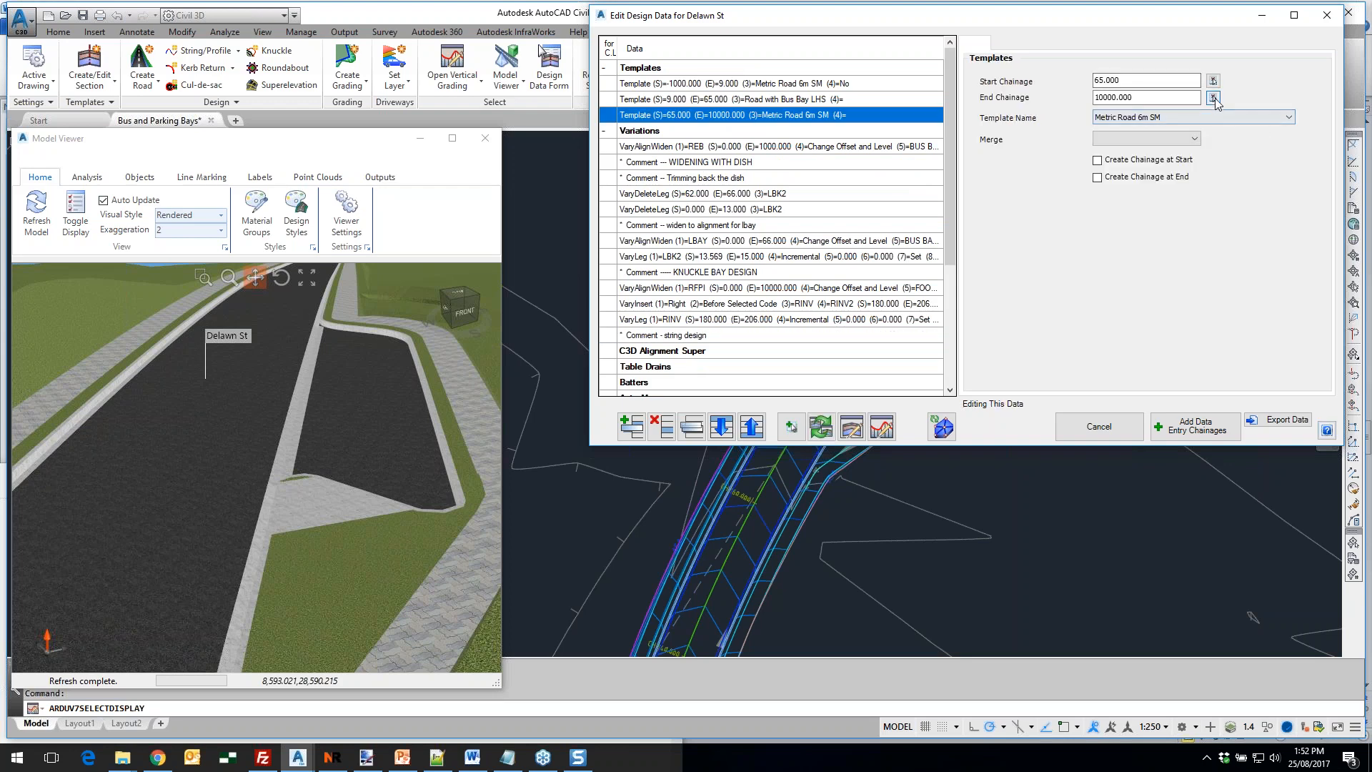
click(1213, 98)
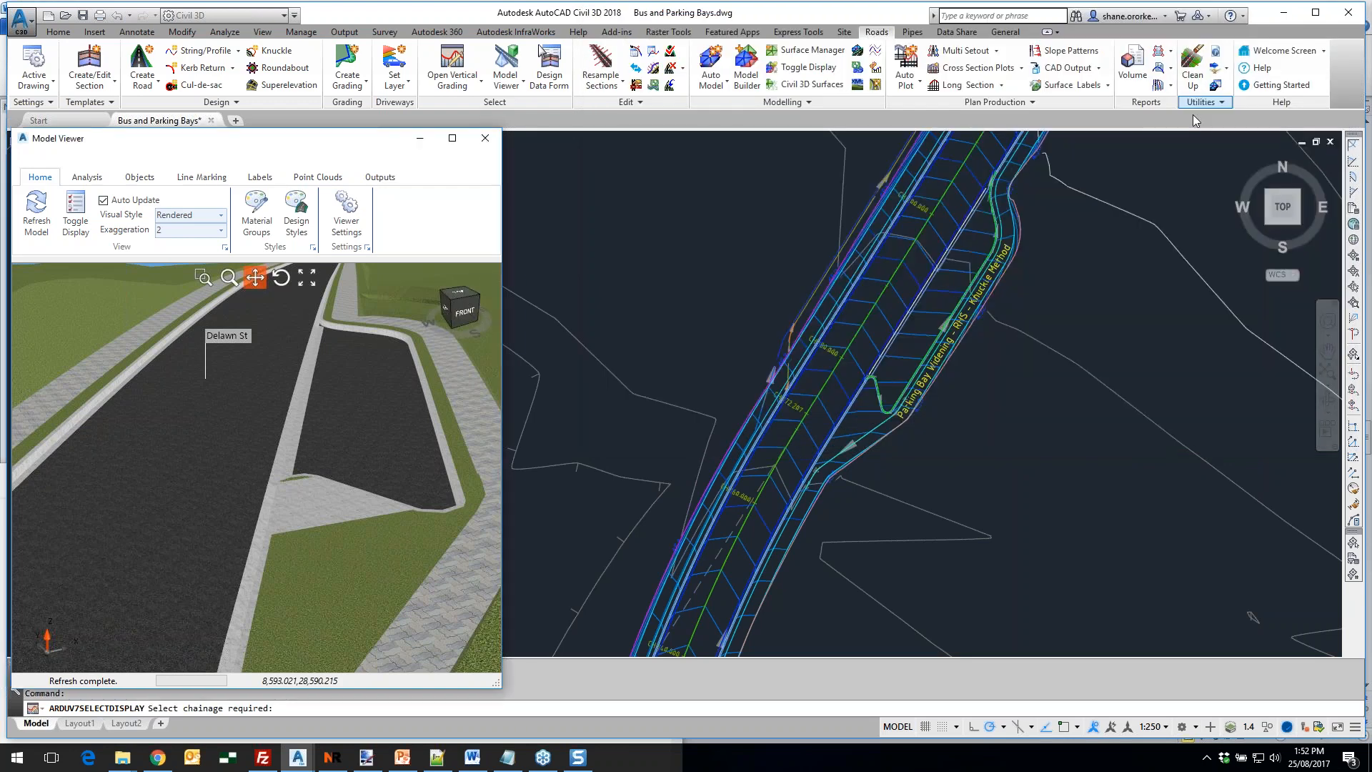
scroll(780, 418, up, 6)
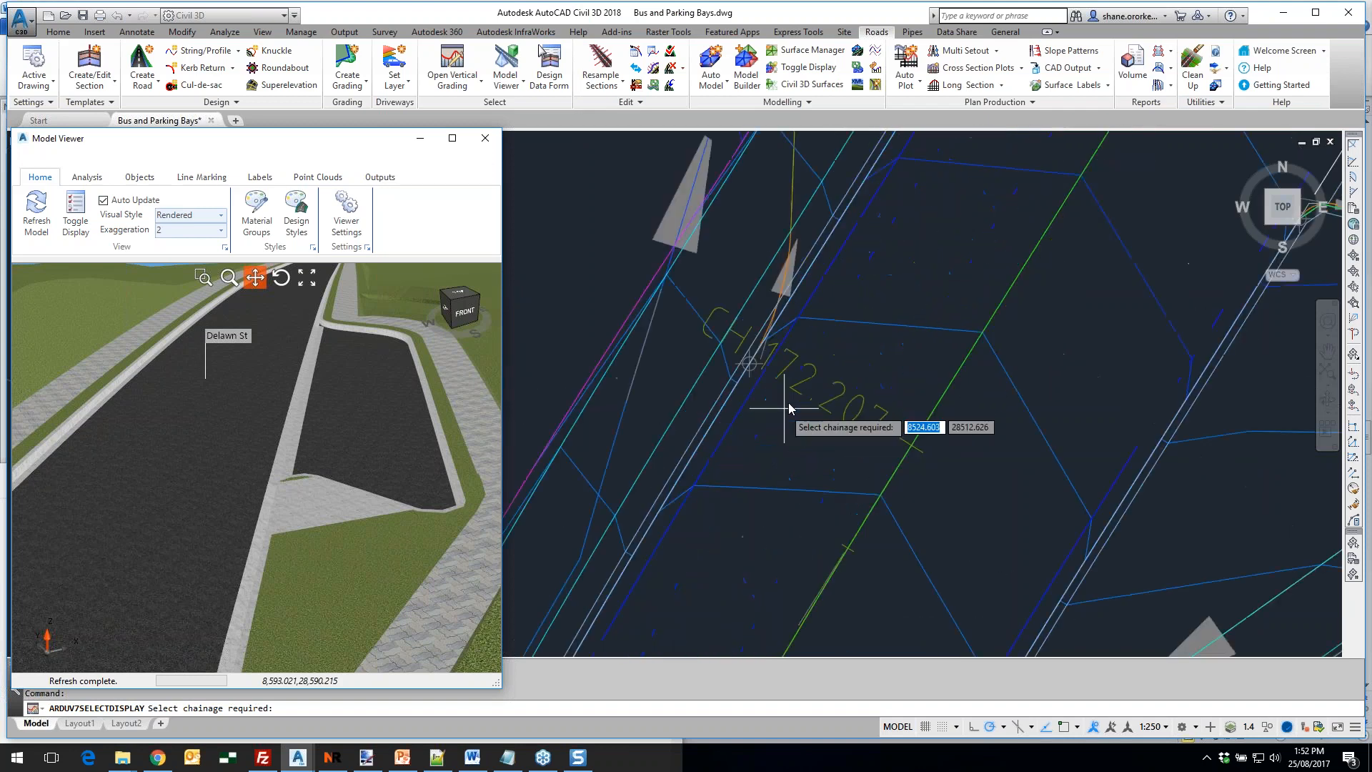
middle_drag(775, 380, 910, 465)
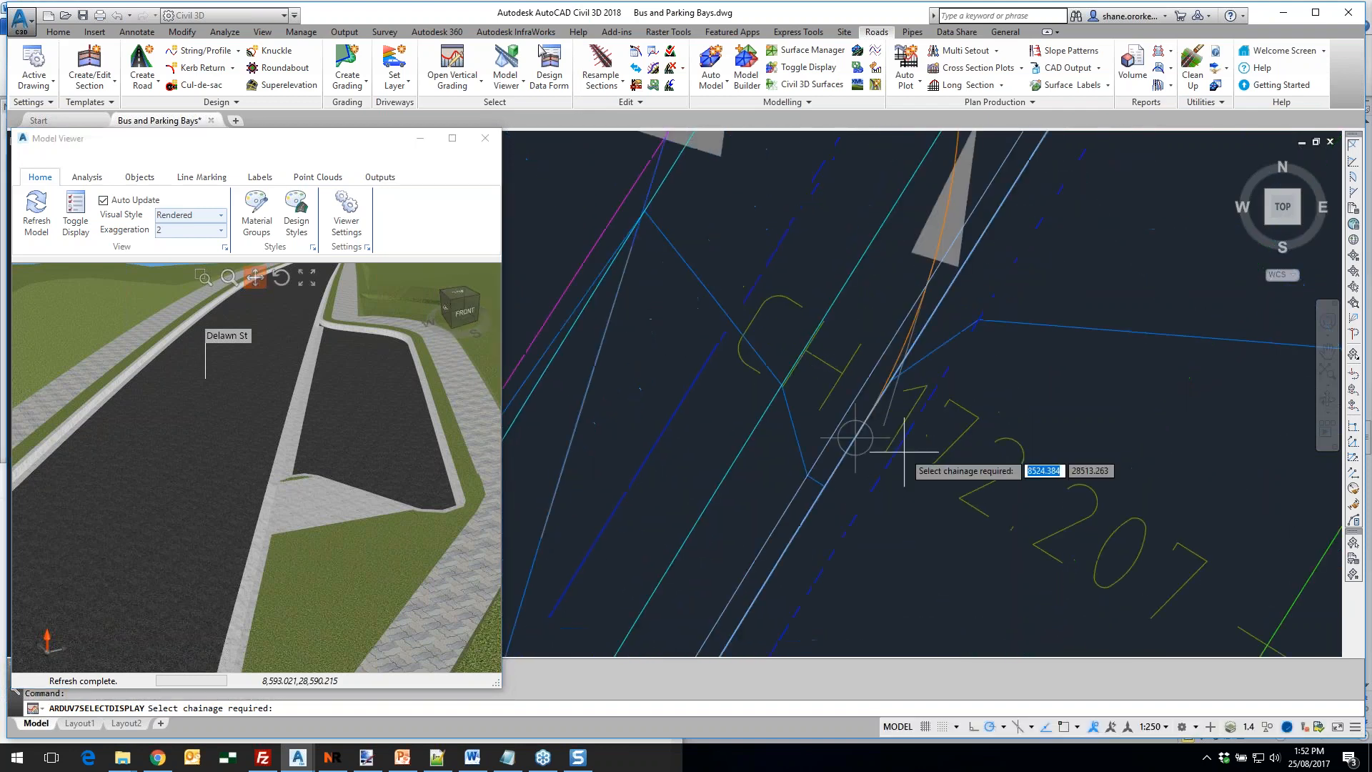
click(861, 450)
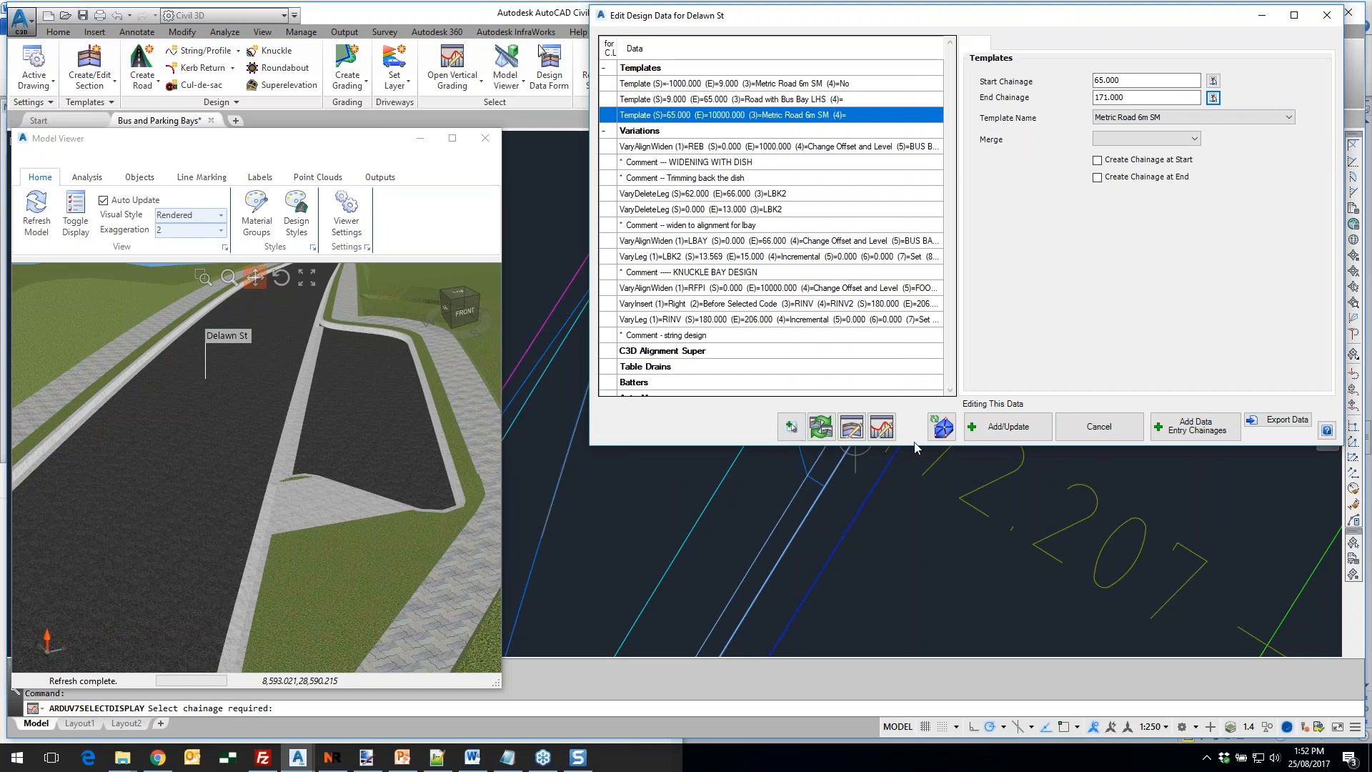
click(1009, 427)
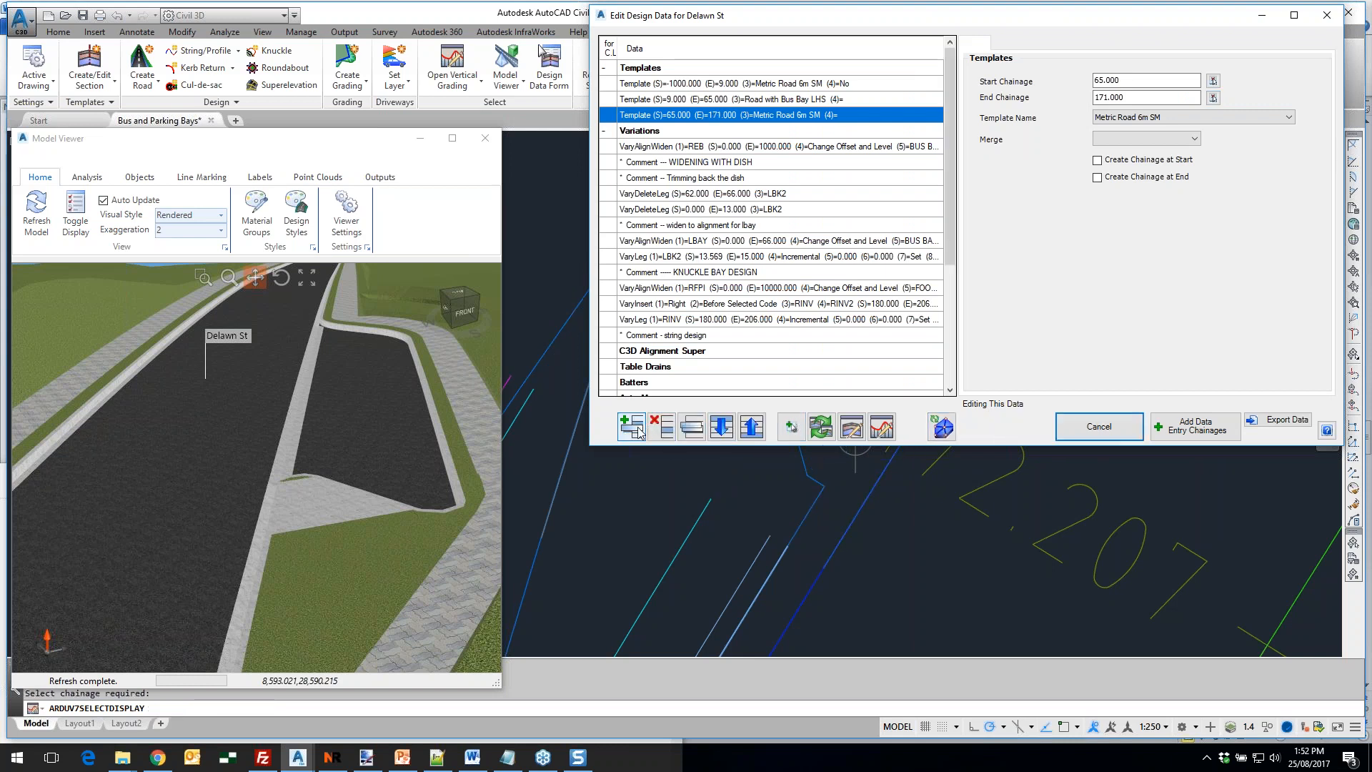
Add a template entry applying Road with Bus Bay LHS from chainage 171 to 374, ending at the left parking bays' far end
click(632, 427)
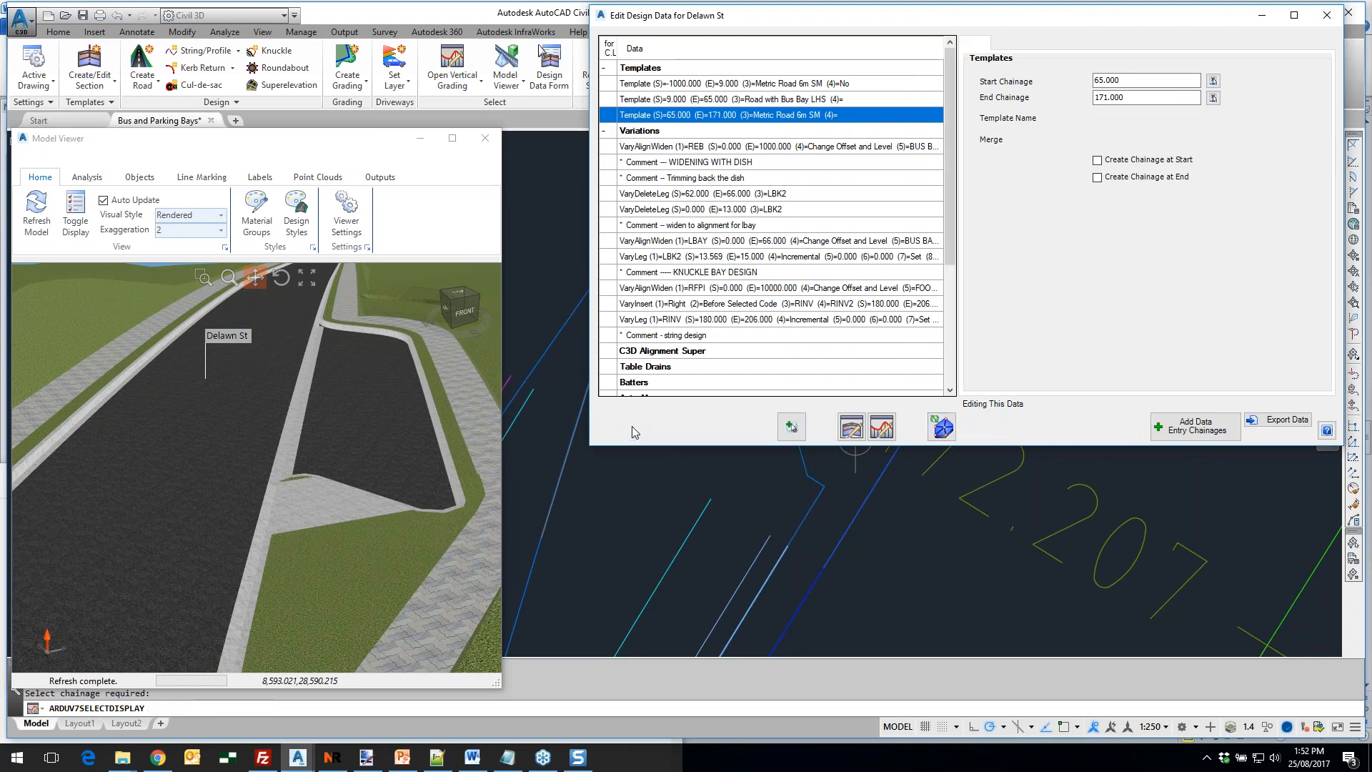
click(1130, 81)
text(171)
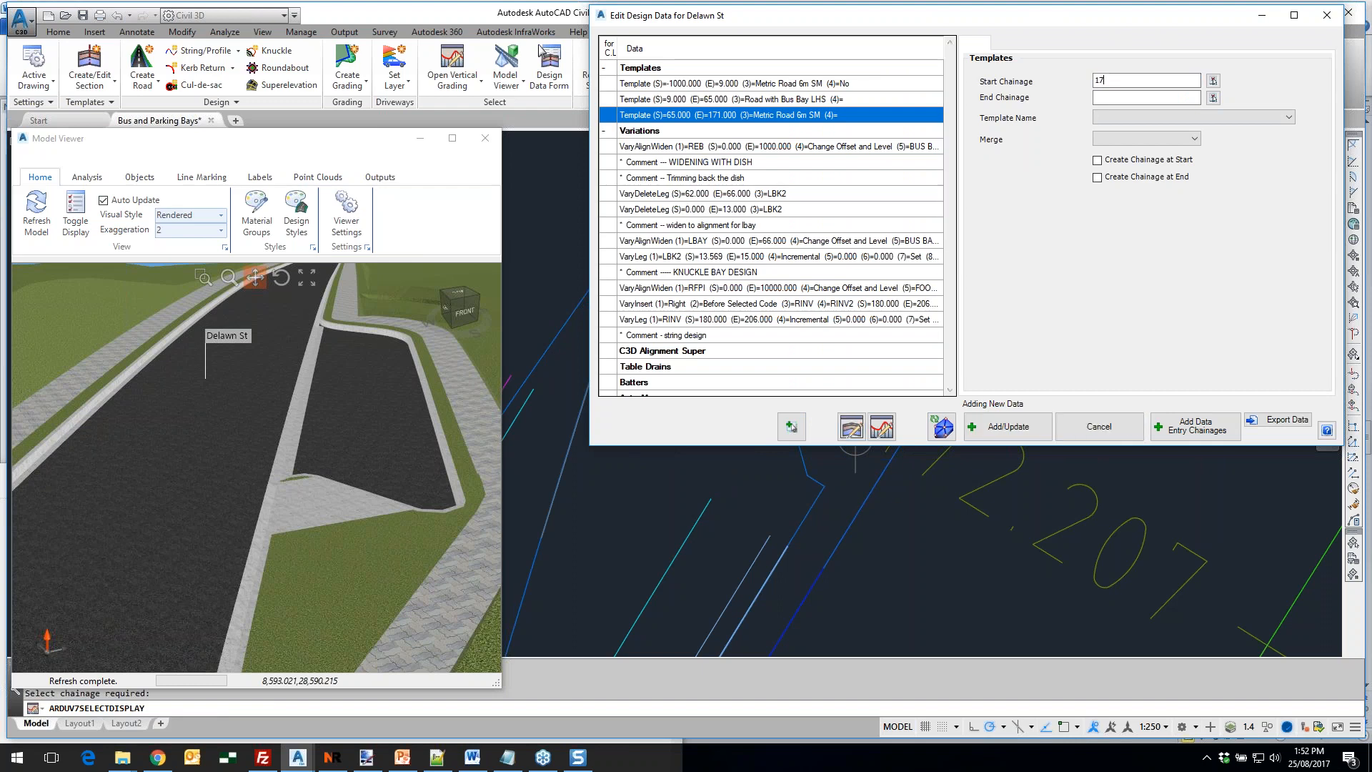
click(1213, 98)
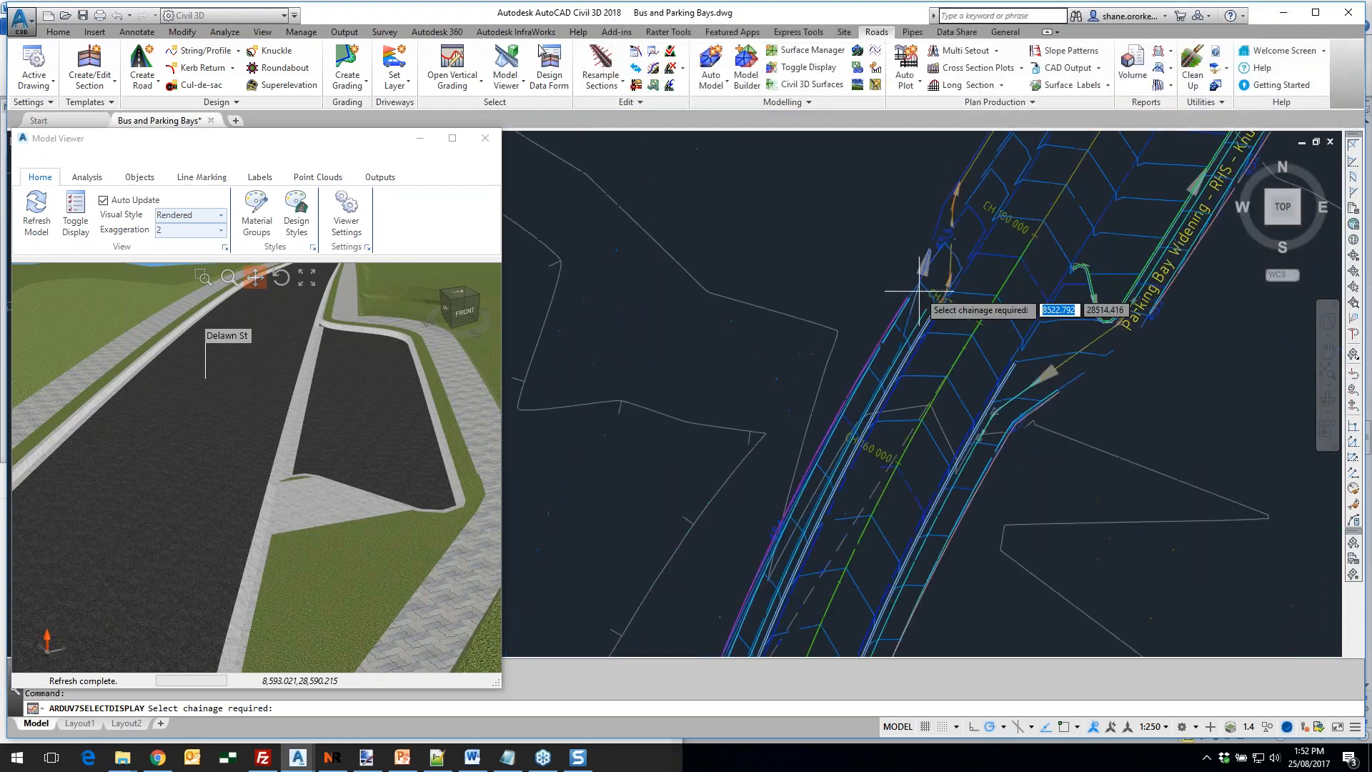
scroll(913, 270, up, 10)
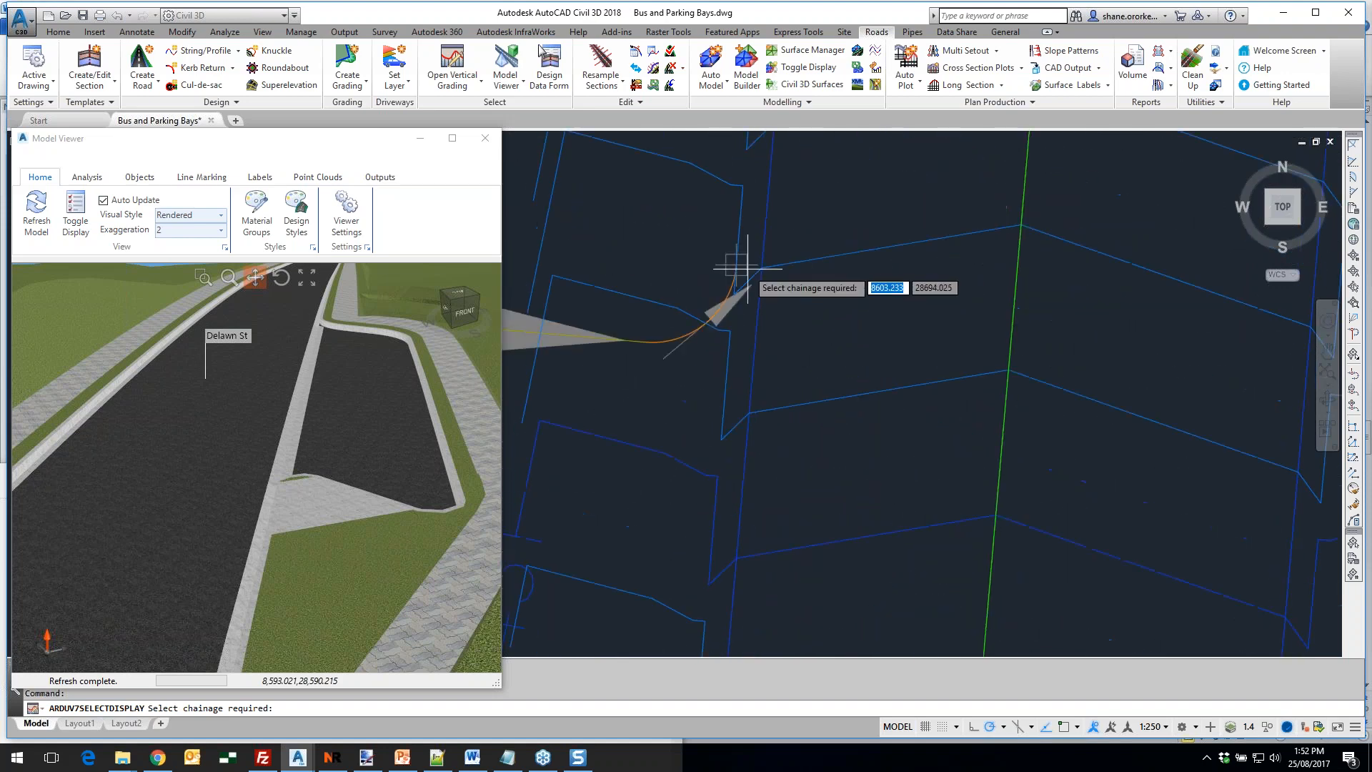
click(715, 270)
click(1159, 122)
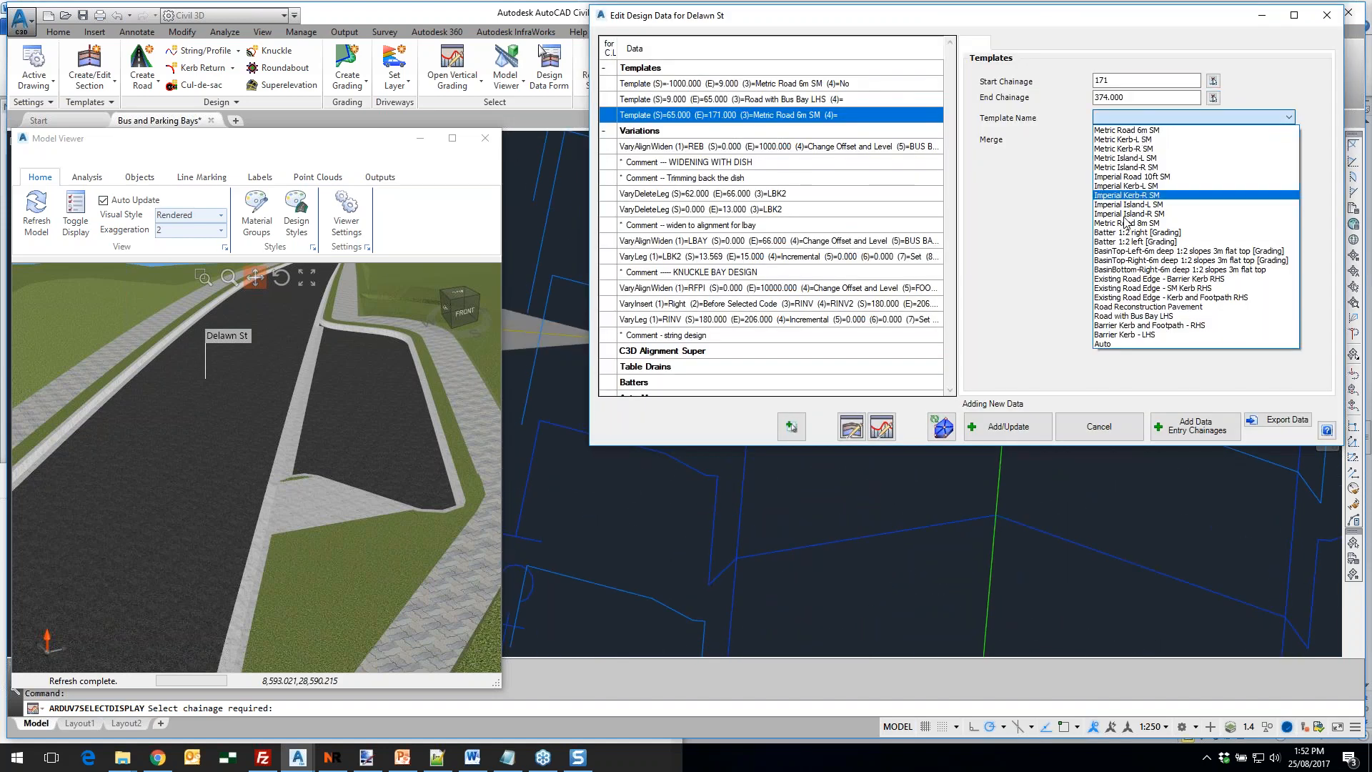
click(1145, 321)
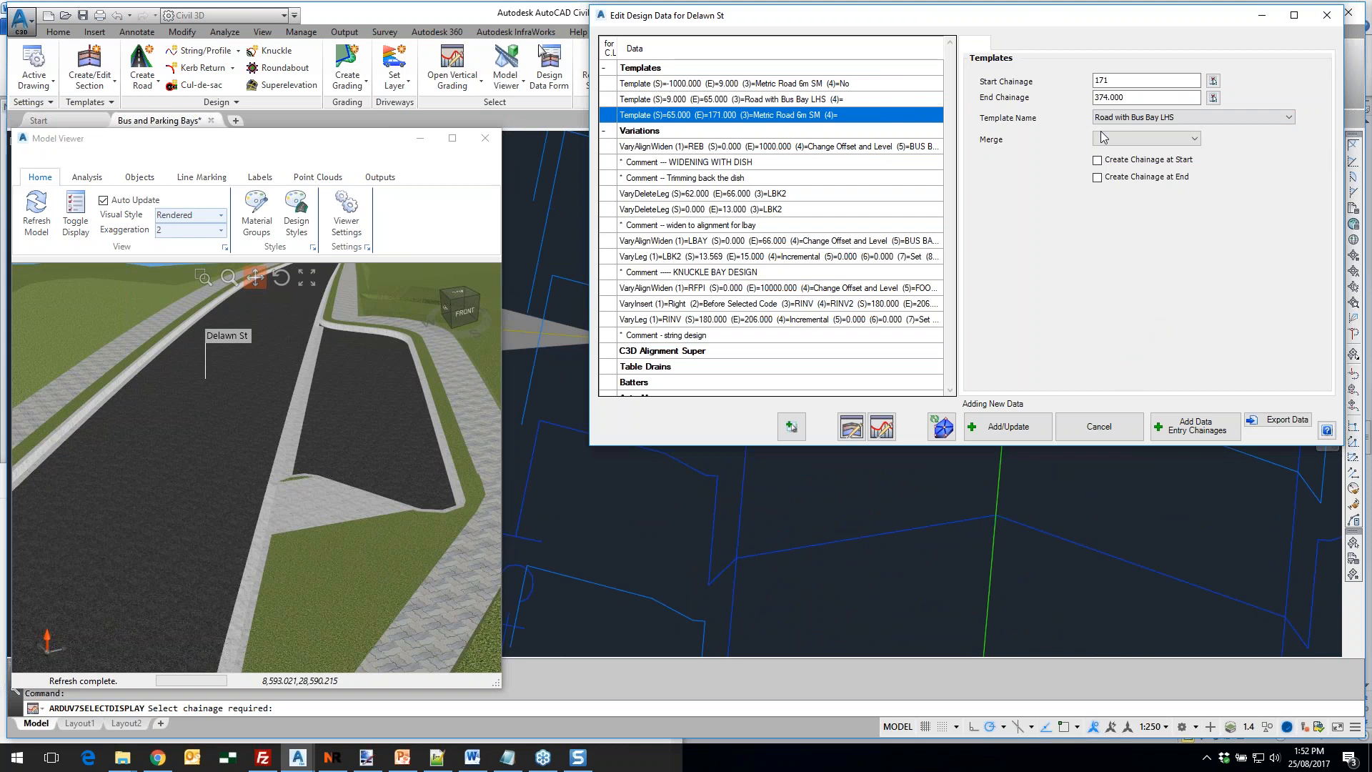
click(1007, 427)
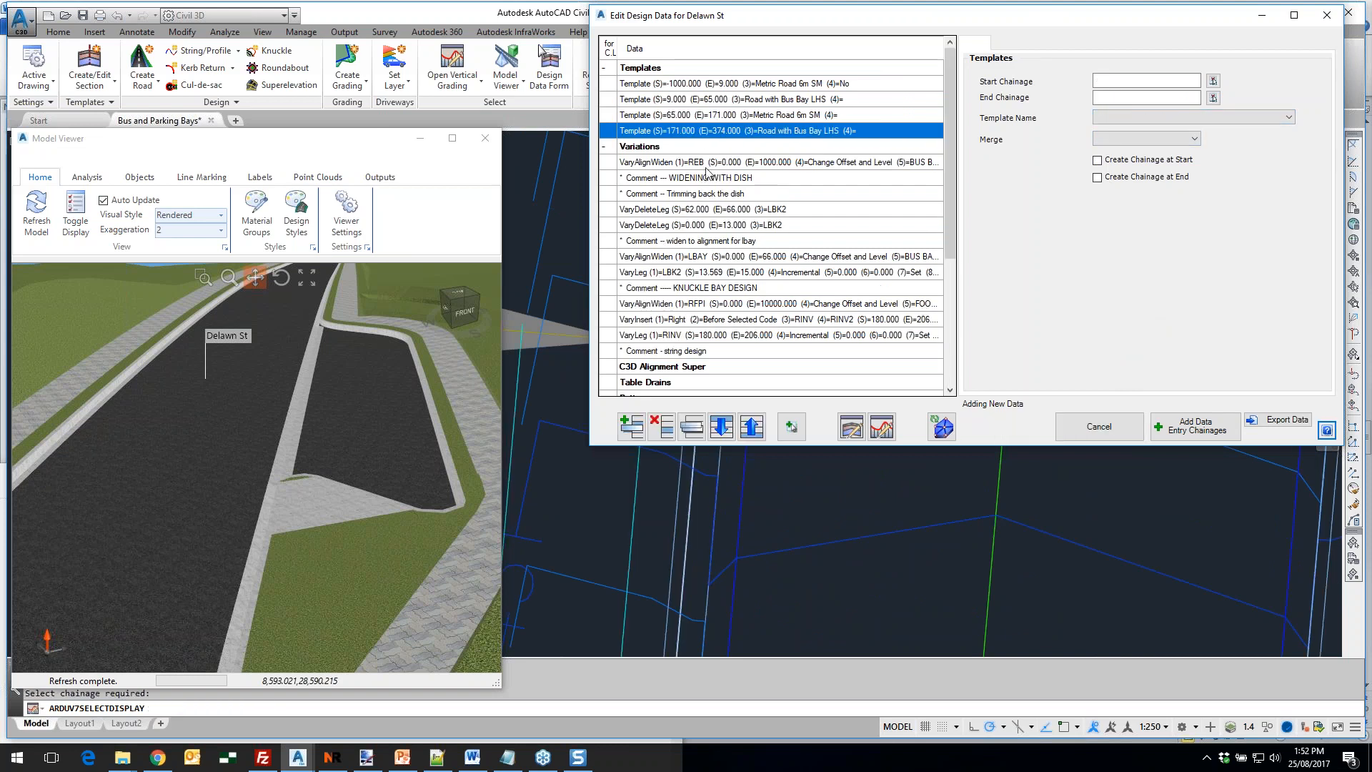
Add a template entry applying Metric Road 6m SM from chainage 374 to 10000
click(1127, 81)
text(374)
key(Tab)
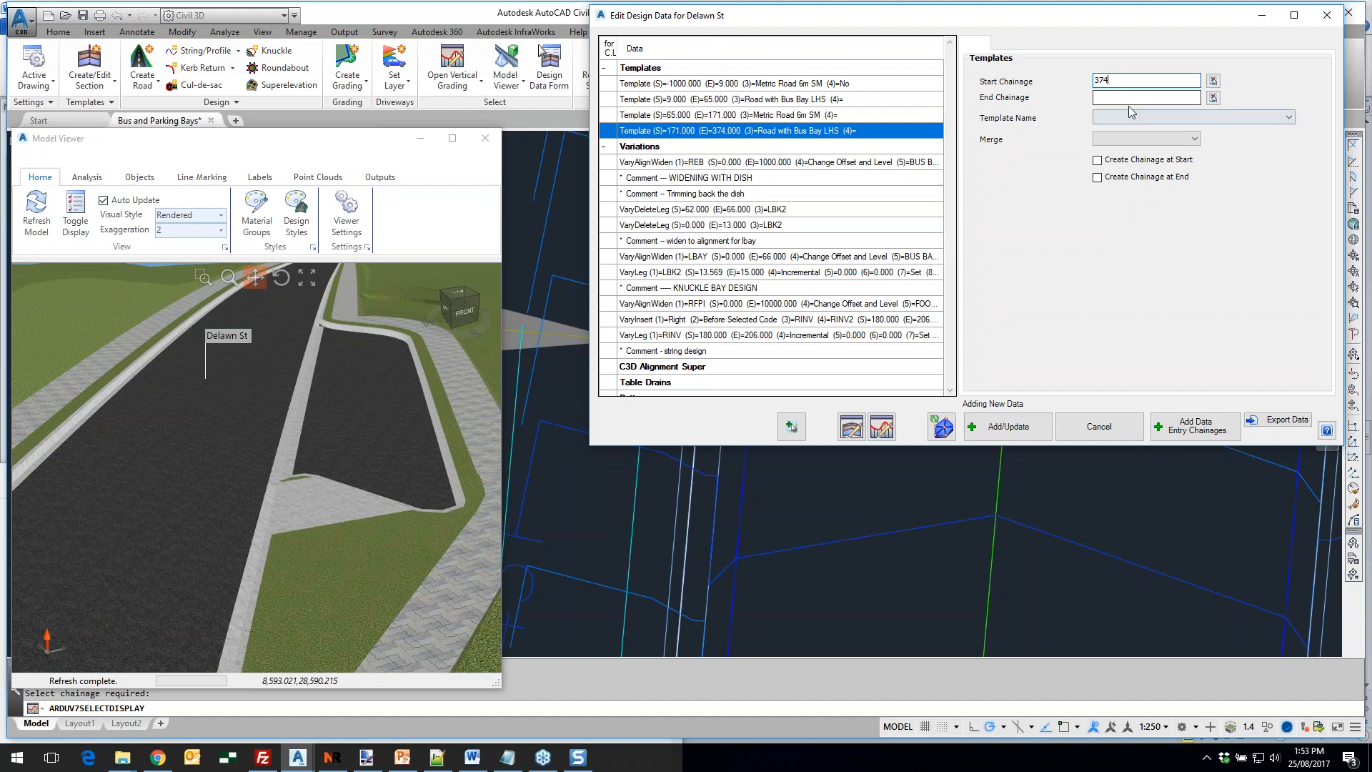
text(10000)
click(1126, 117)
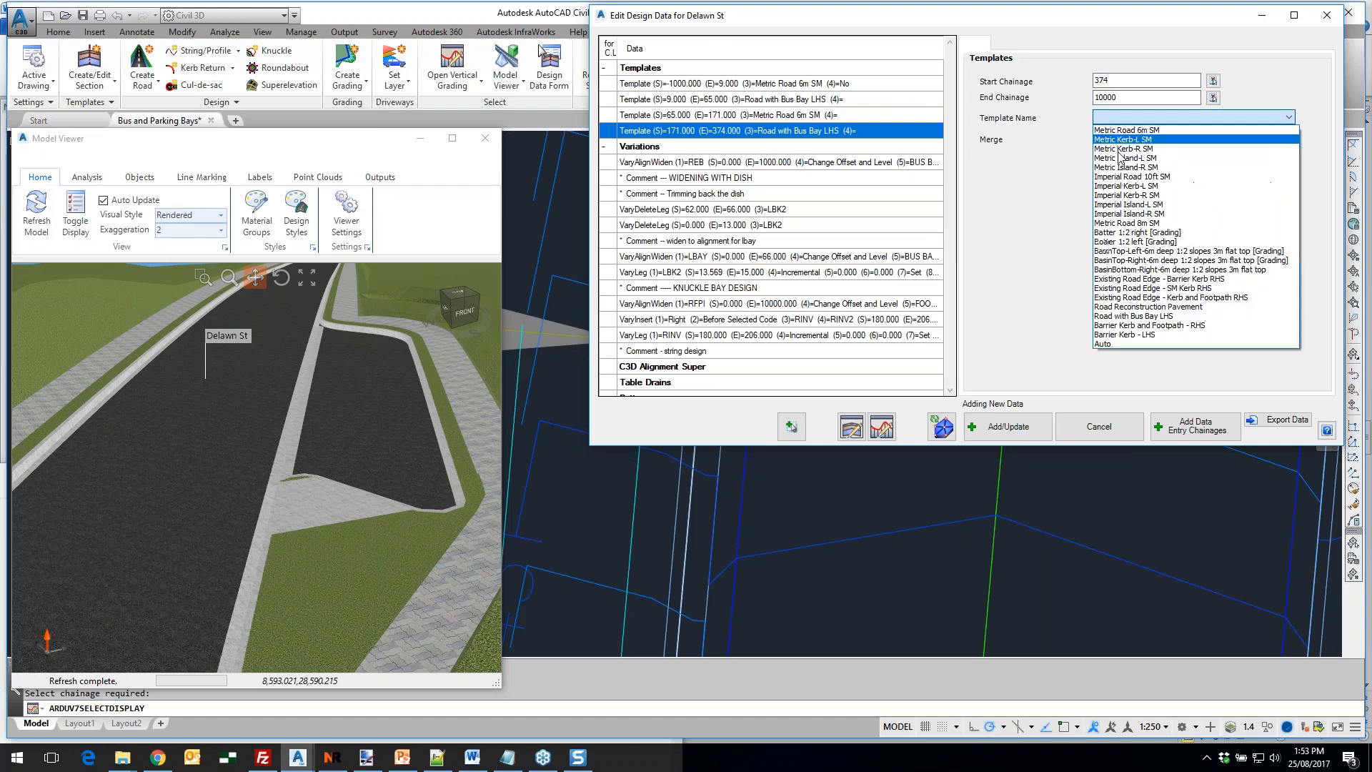
click(1127, 129)
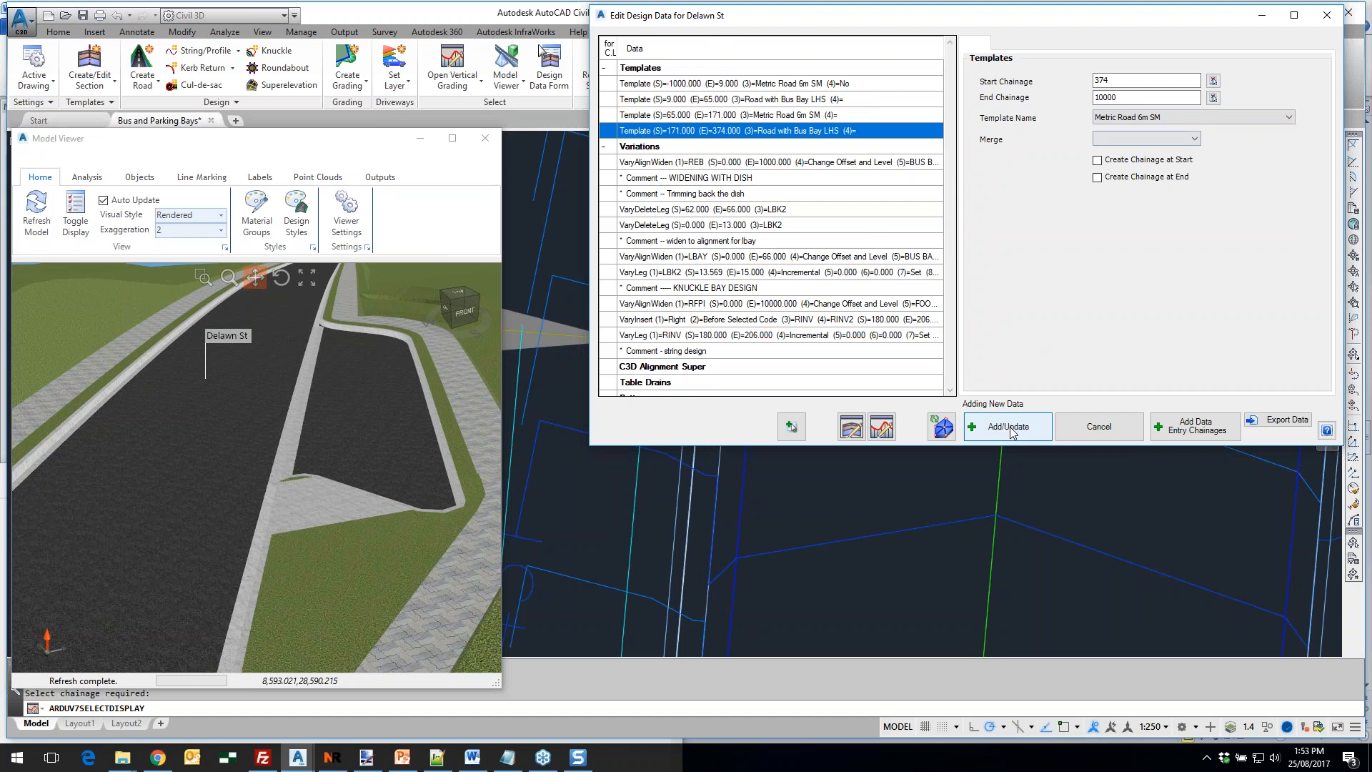
click(1007, 427)
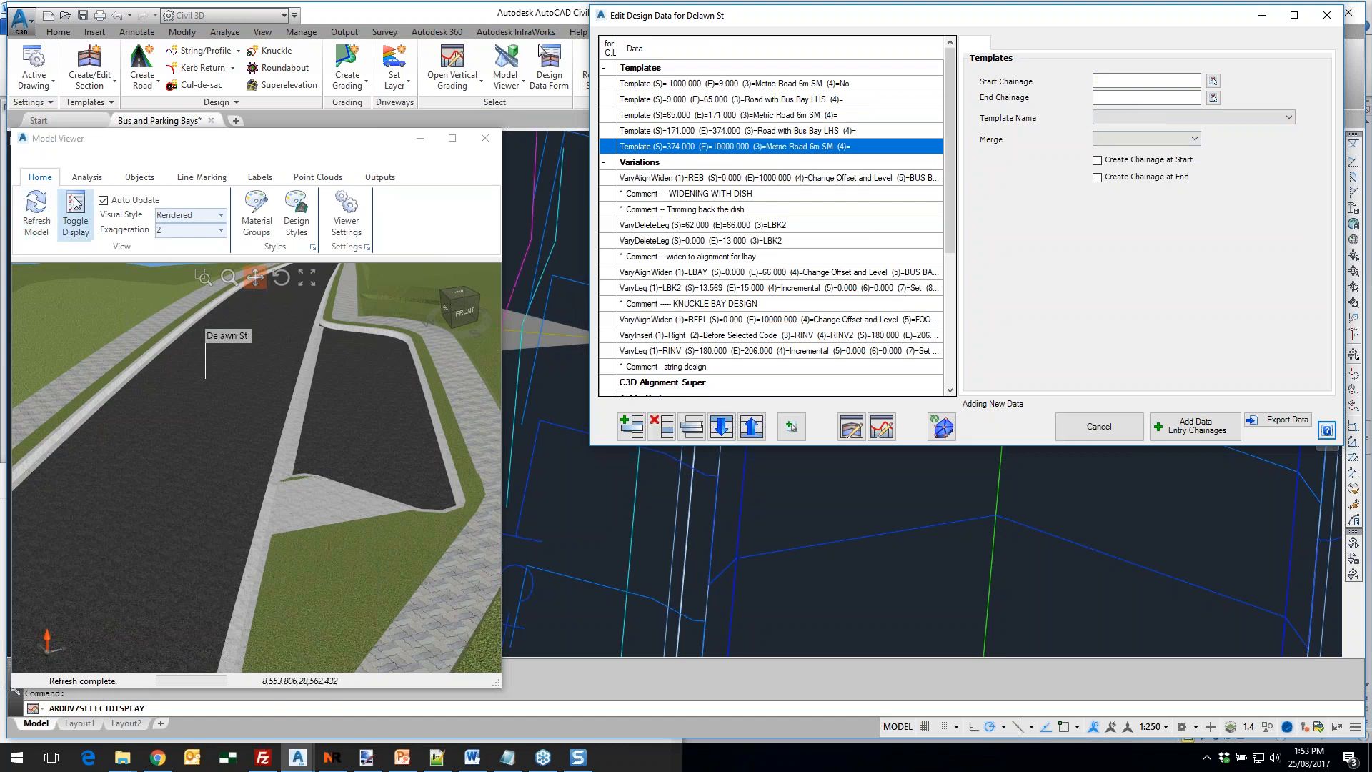
Reprocess the Delawn St model and inspect the red left kerb strip and its material group assignment in the 3D view
click(792, 427)
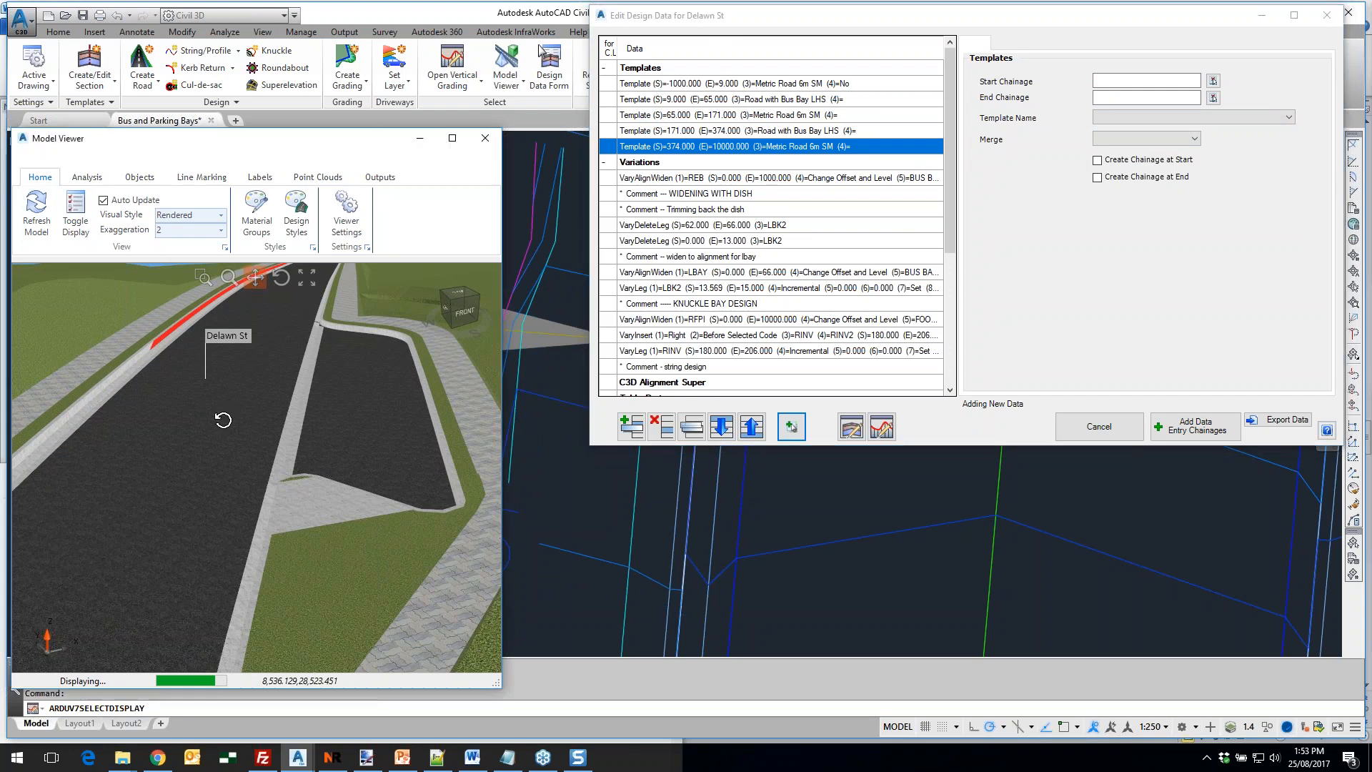
scroll(264, 479, up, 6)
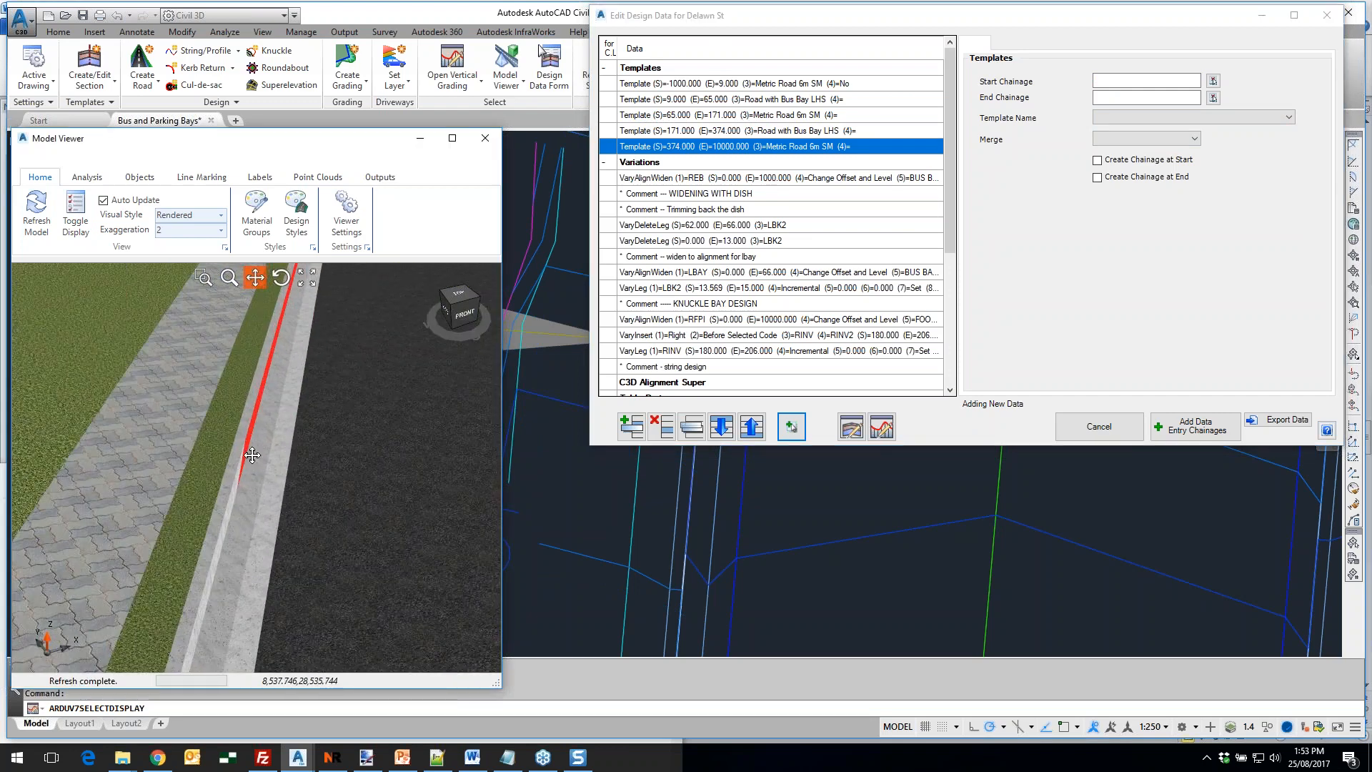
middle_drag(230, 491, 240, 453)
scroll(247, 451, up, 2)
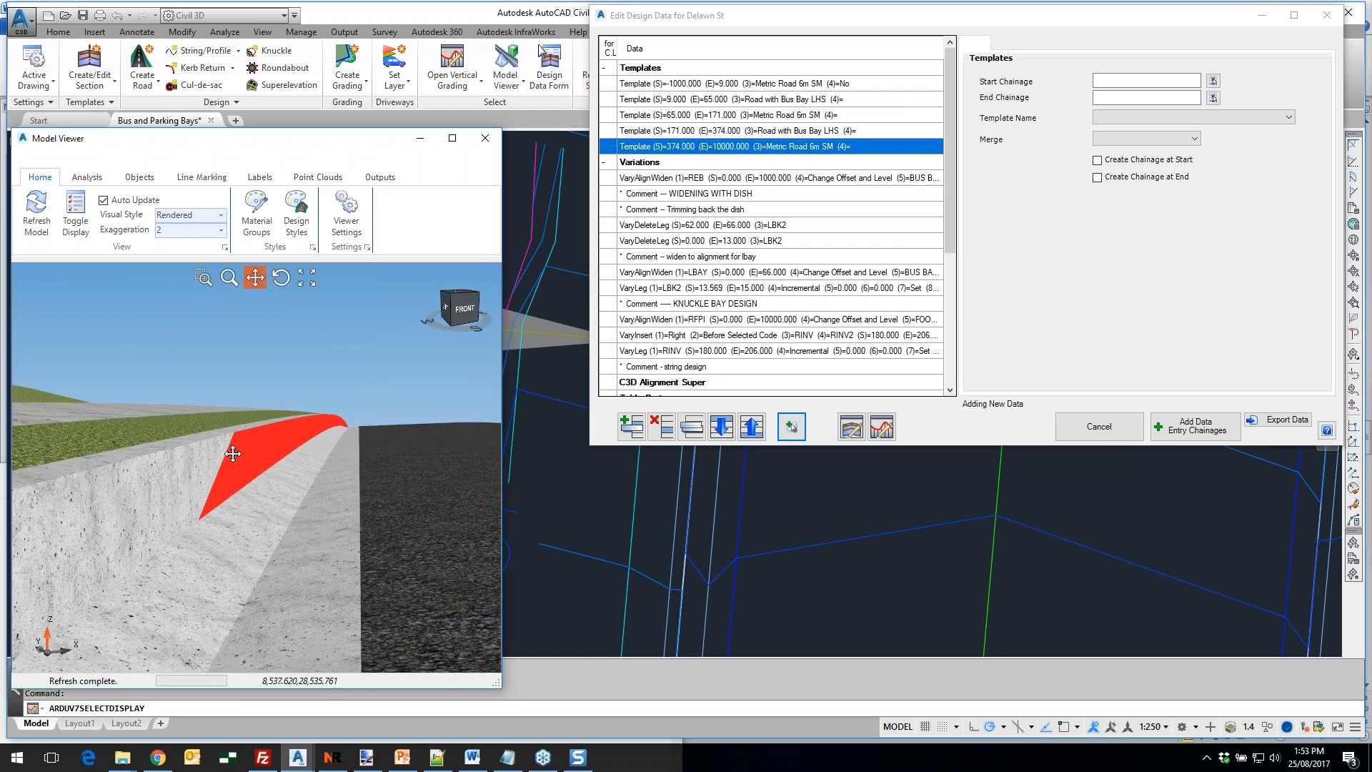
right_click(252, 455)
click(296, 598)
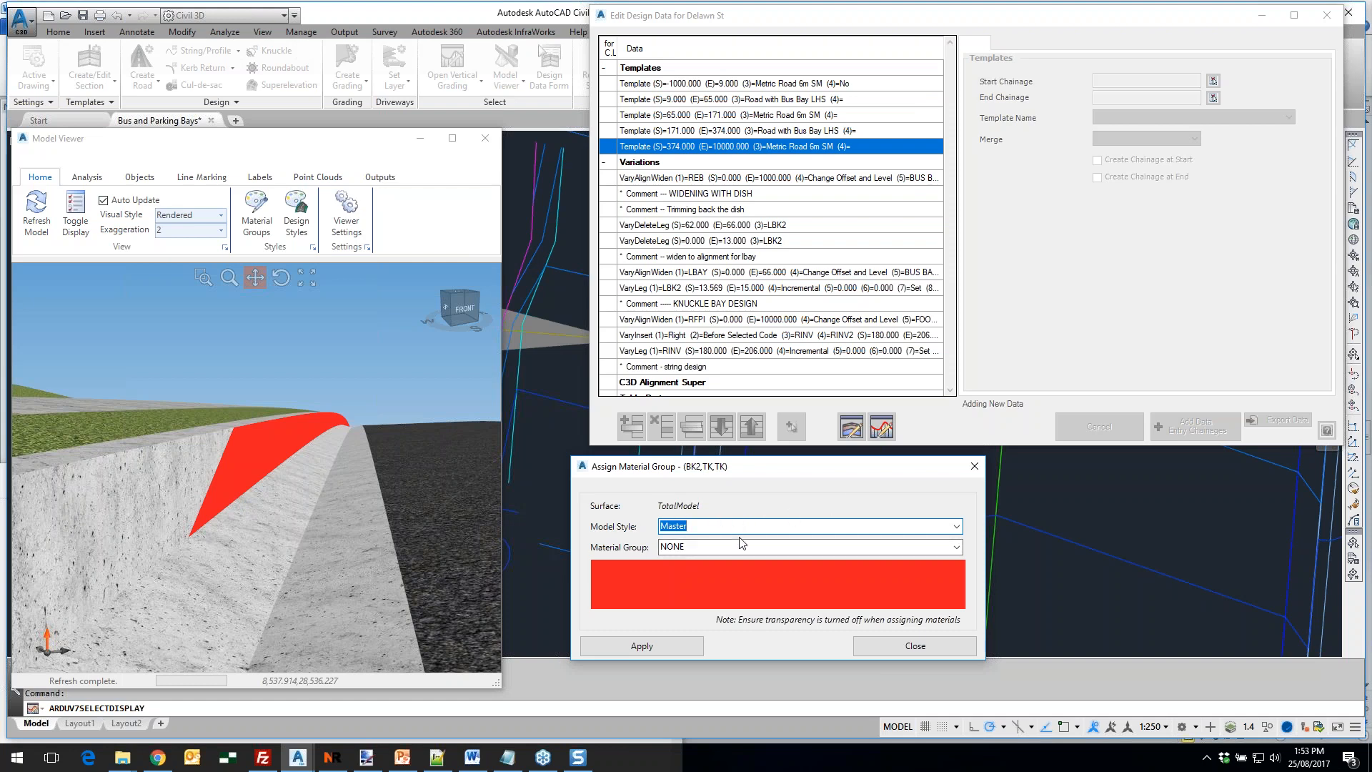
click(920, 648)
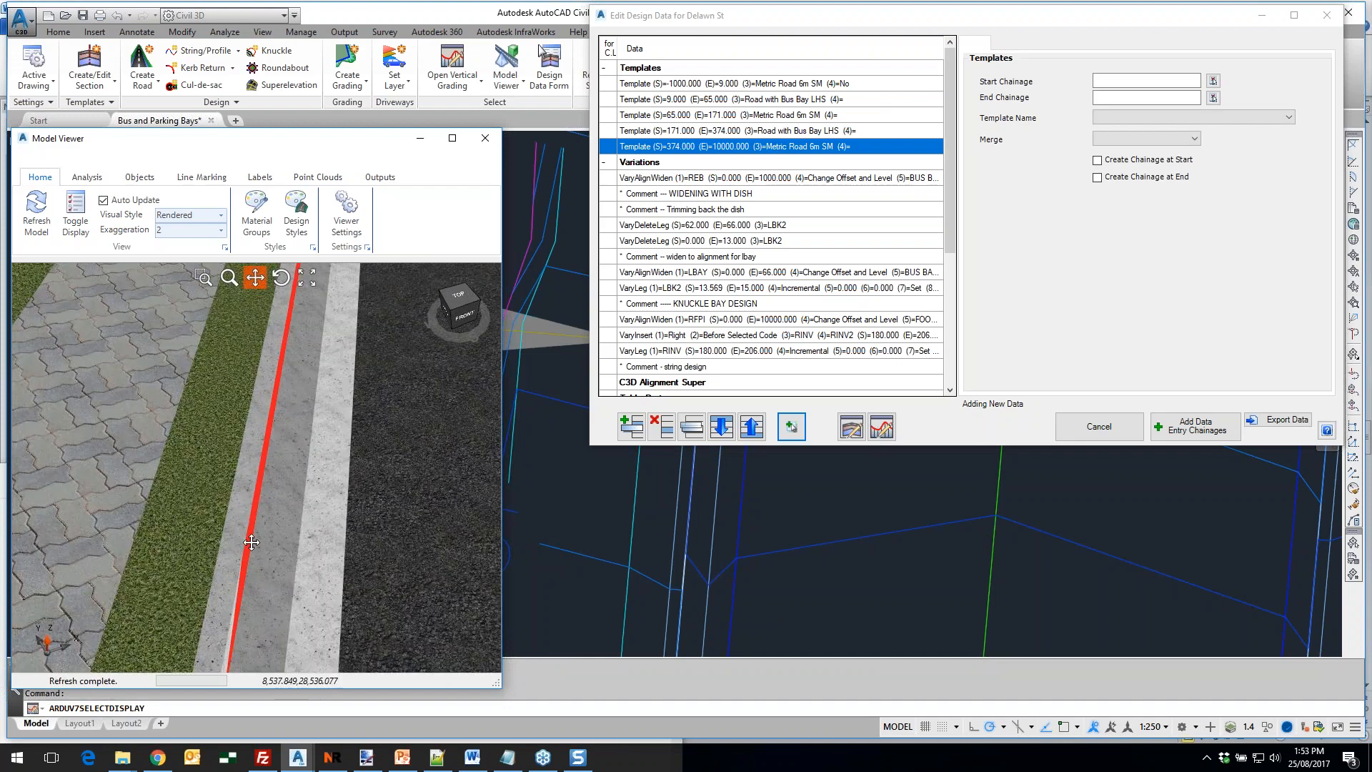
scroll(252, 528, down, 6)
scroll(272, 571, down, 5)
drag(284, 582, 258, 441)
middle_drag(203, 619, 199, 574)
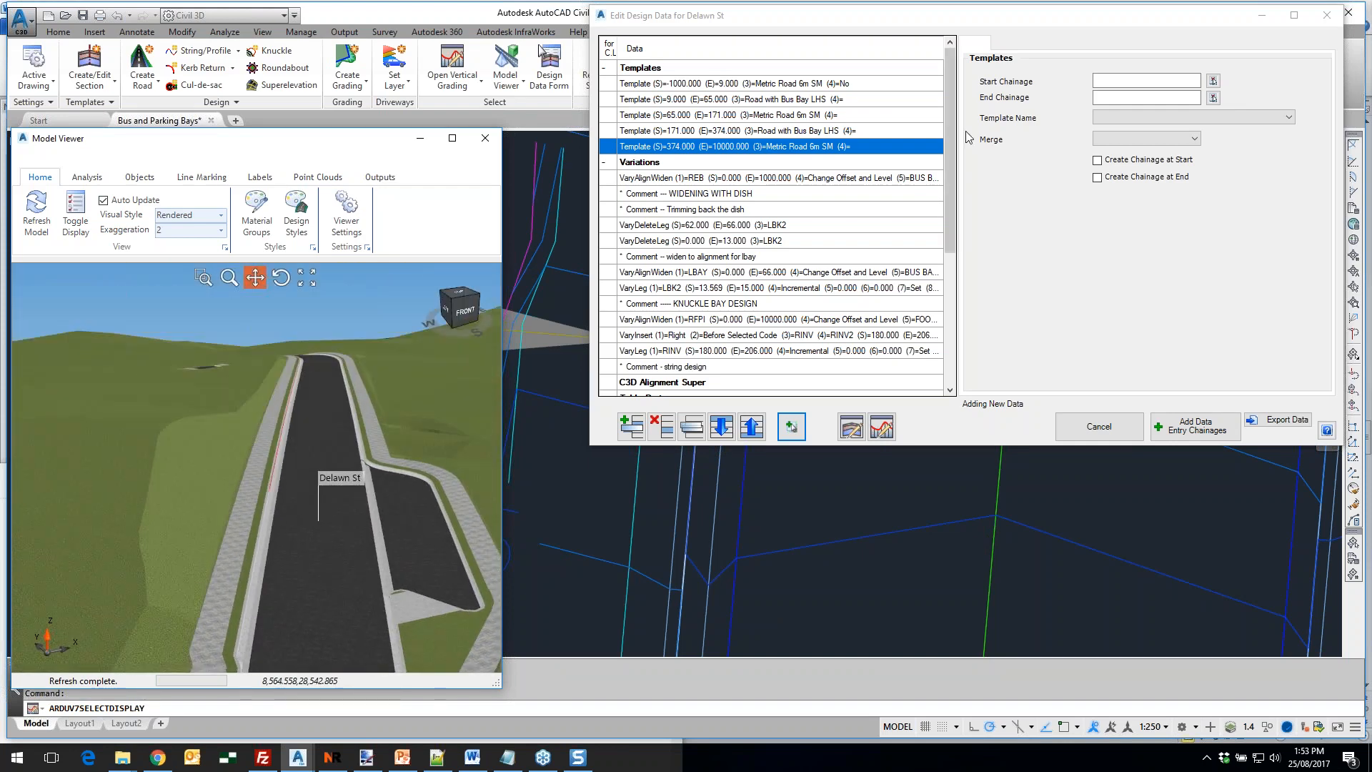
Insert a Set Code Offset to Alignment variation at the end of the entries, below the string design comment
click(698, 369)
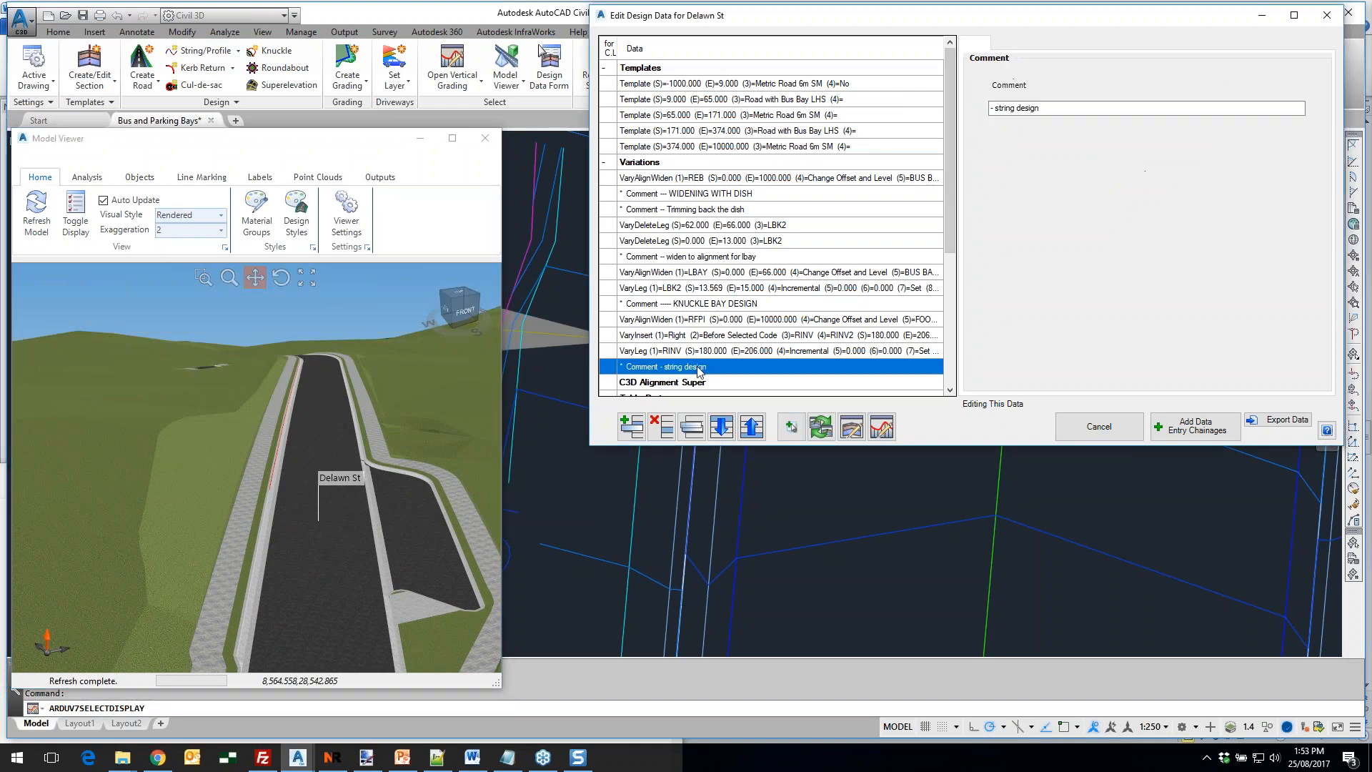
scroll(784, 517, down, 8)
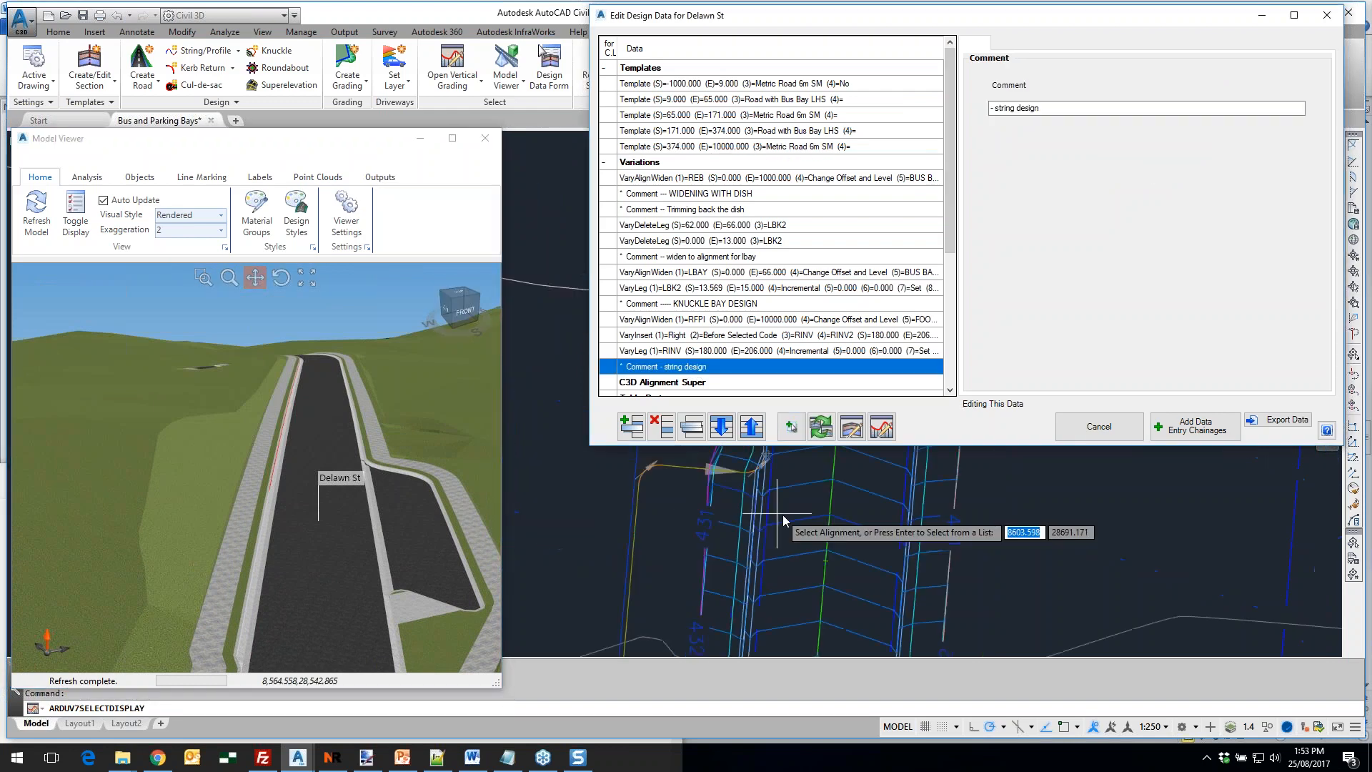
scroll(742, 557, up, 2)
scroll(778, 560, down, 2)
middle_drag(751, 605, 814, 522)
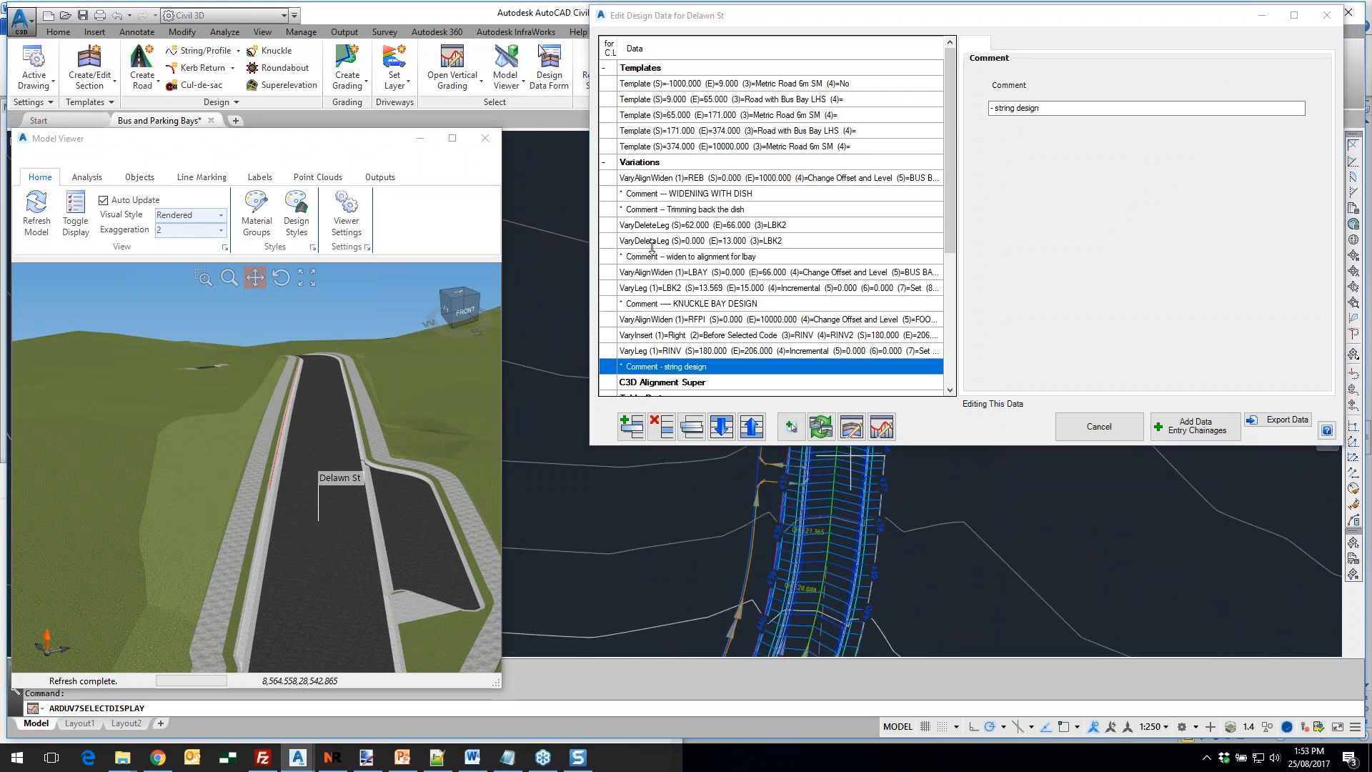
click(634, 428)
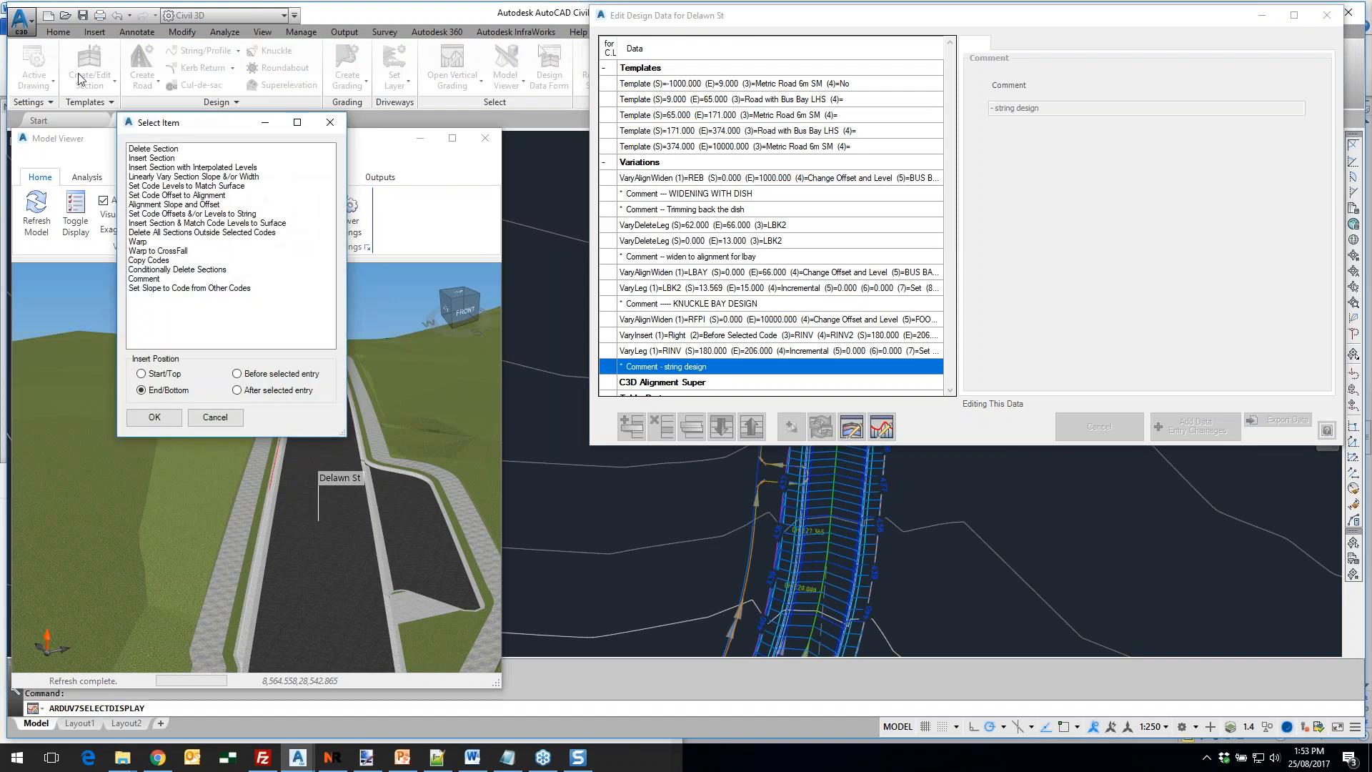
click(189, 195)
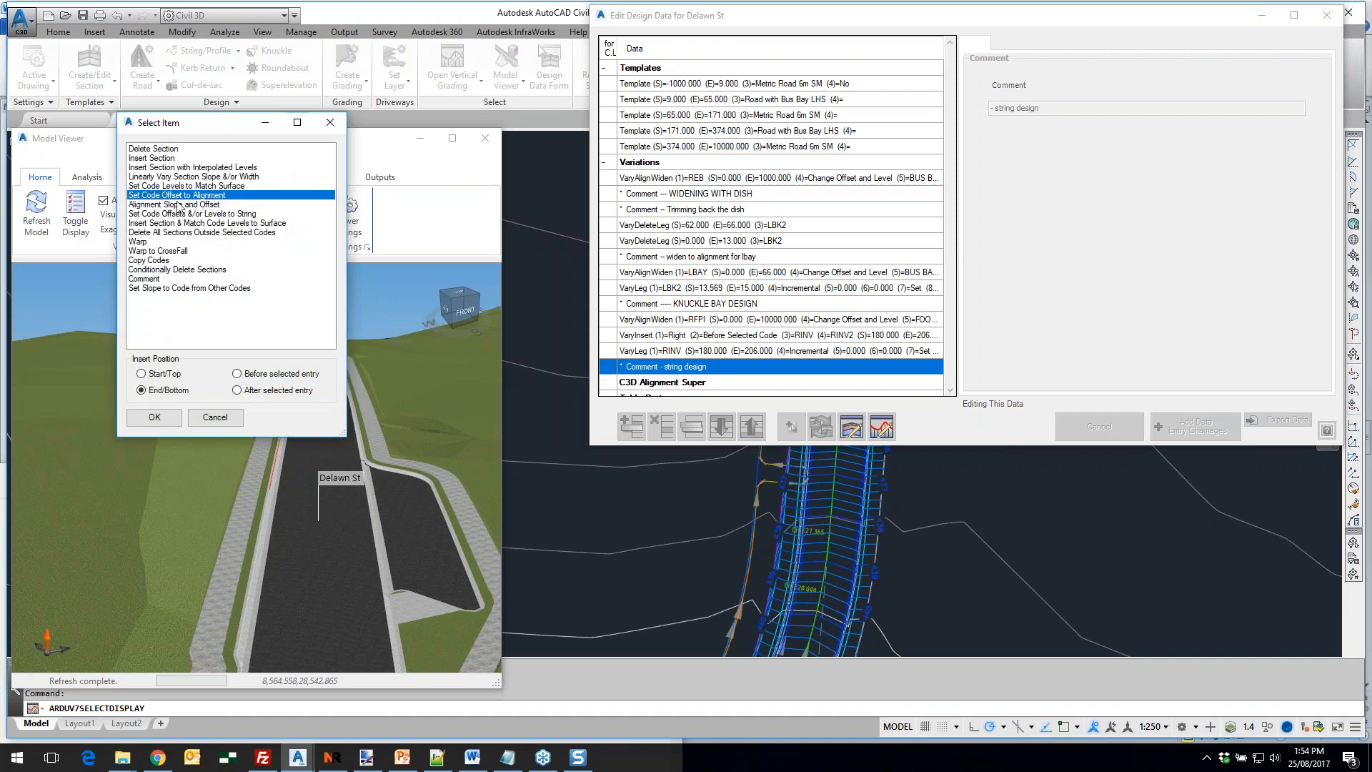
click(154, 417)
Set the new variation's code to LFPI and pick start chainage 261 at the beginning of the Delawn St-Left-Footpath alignment
click(1160, 80)
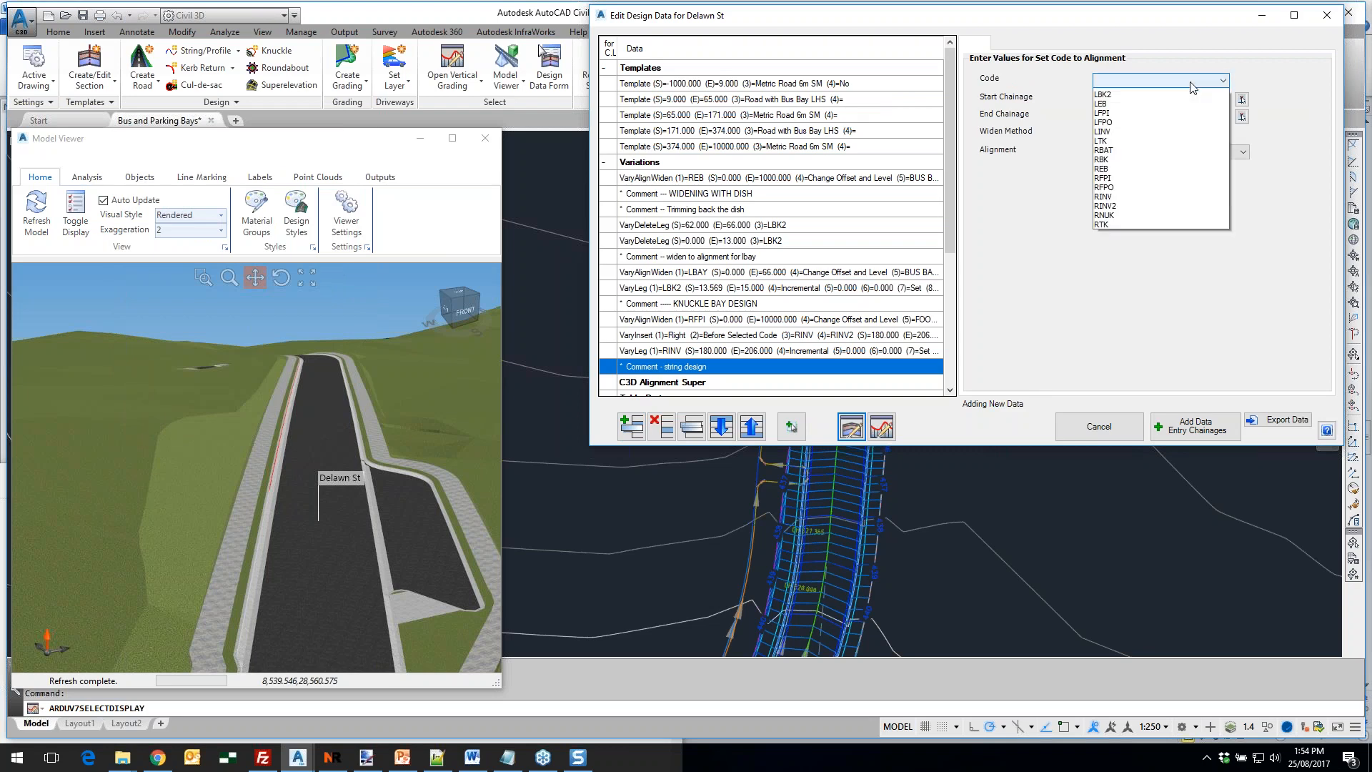
click(1120, 169)
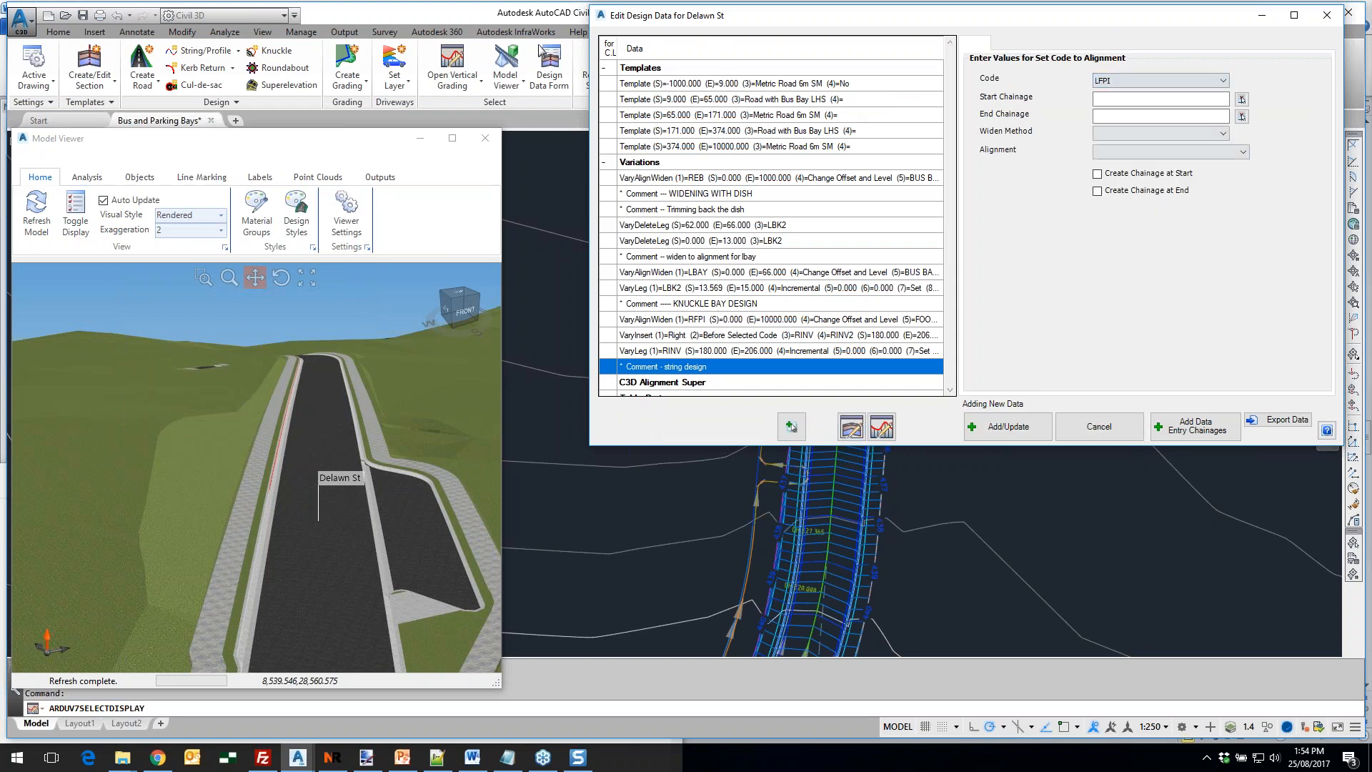
click(1242, 99)
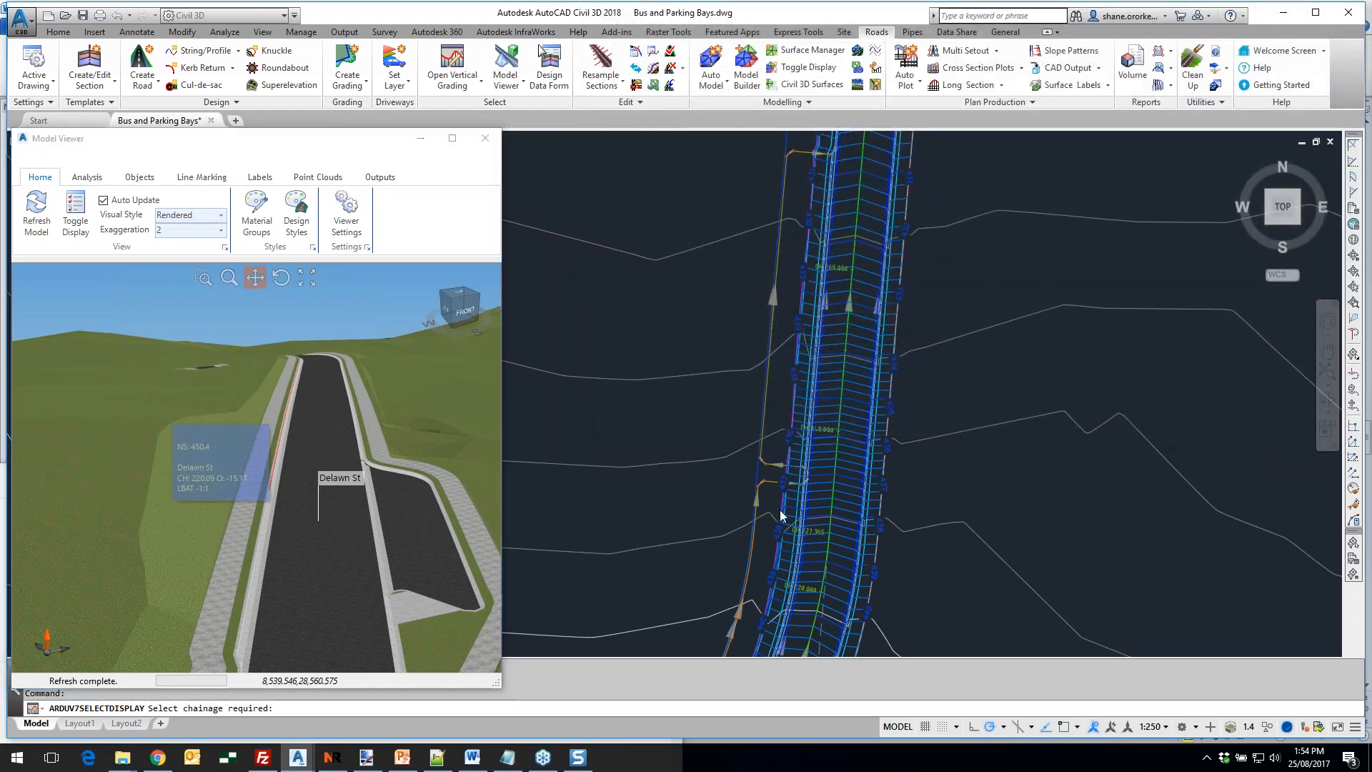
scroll(653, 439, down, 3)
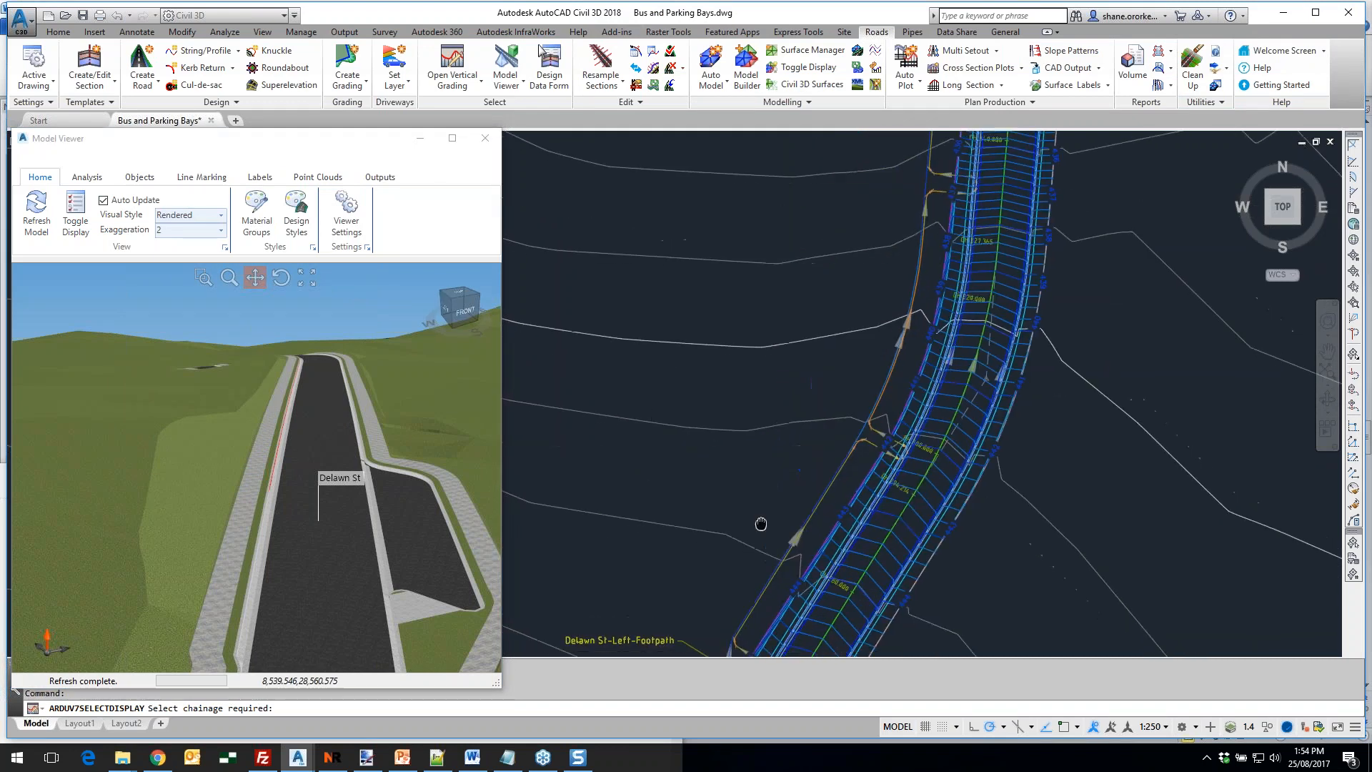
scroll(887, 297, up, 5)
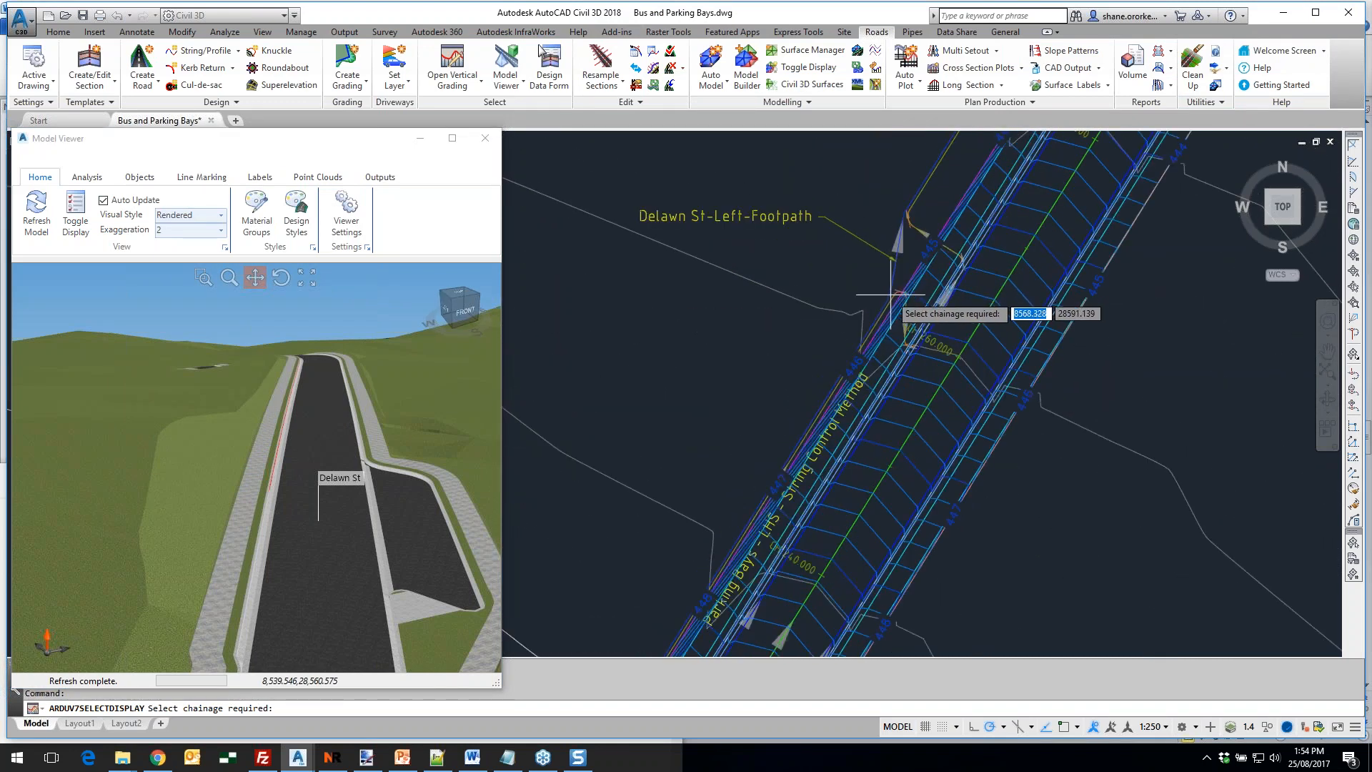
click(897, 295)
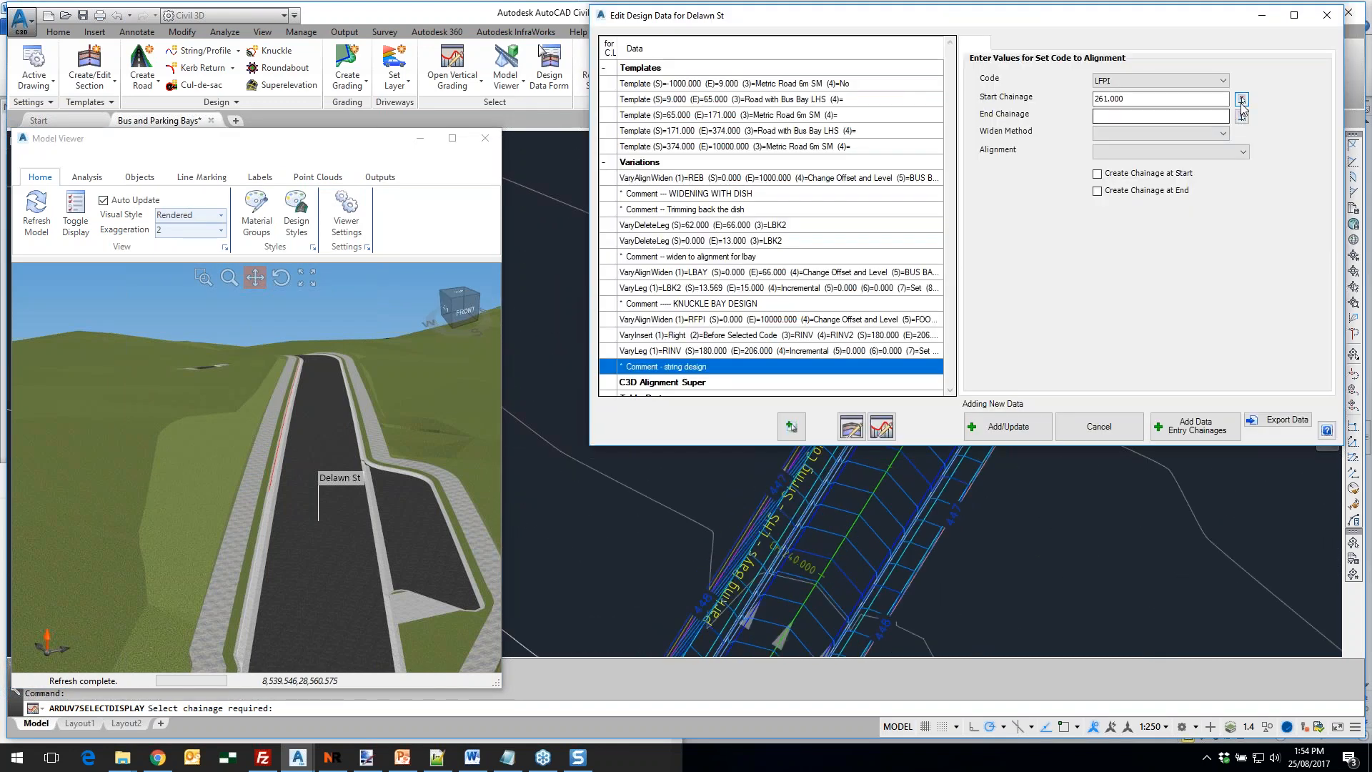
Re-pick the LFPI variation's start chainage as 167 near the left-hand parking bay start and set its end chainage to 10000
click(1242, 116)
scroll(915, 357, up, 3)
scroll(864, 361, down, 6)
scroll(821, 291, up, 6)
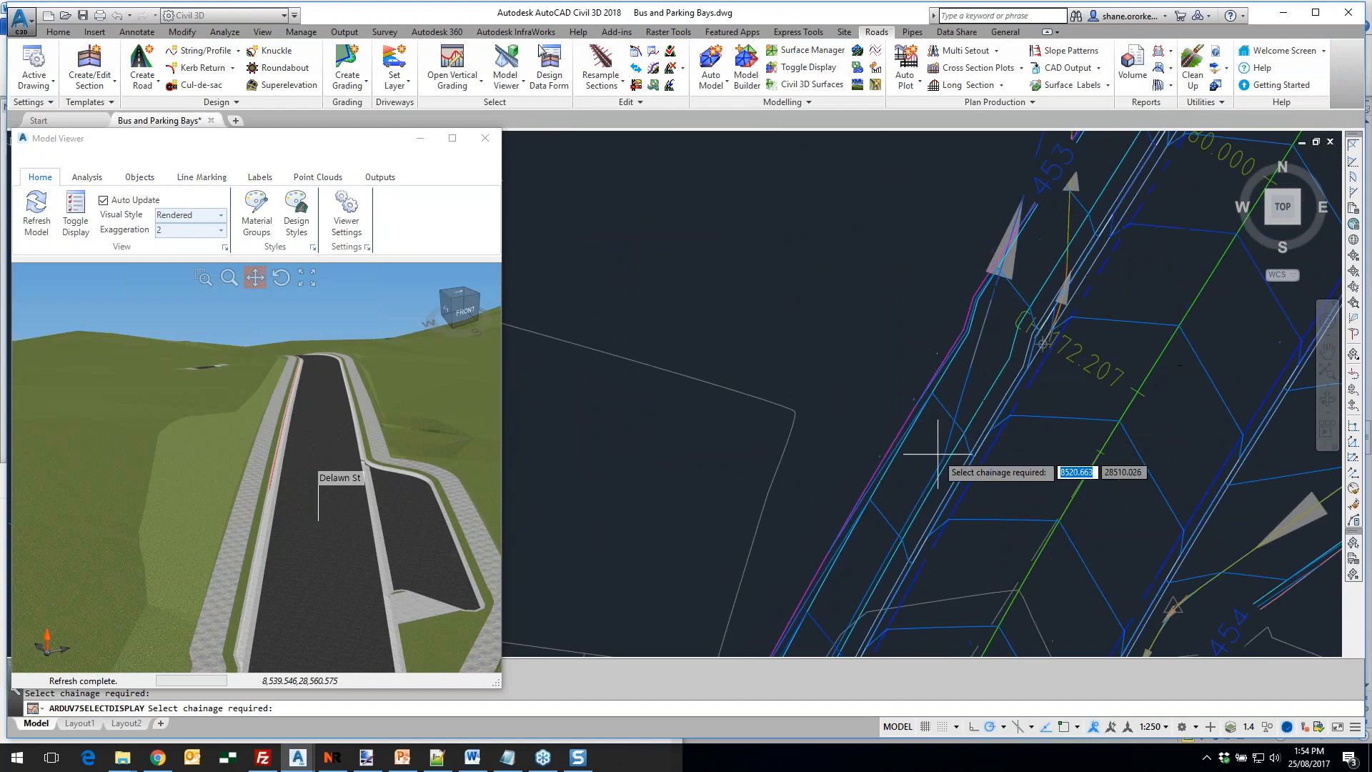
click(950, 474)
click(1172, 114)
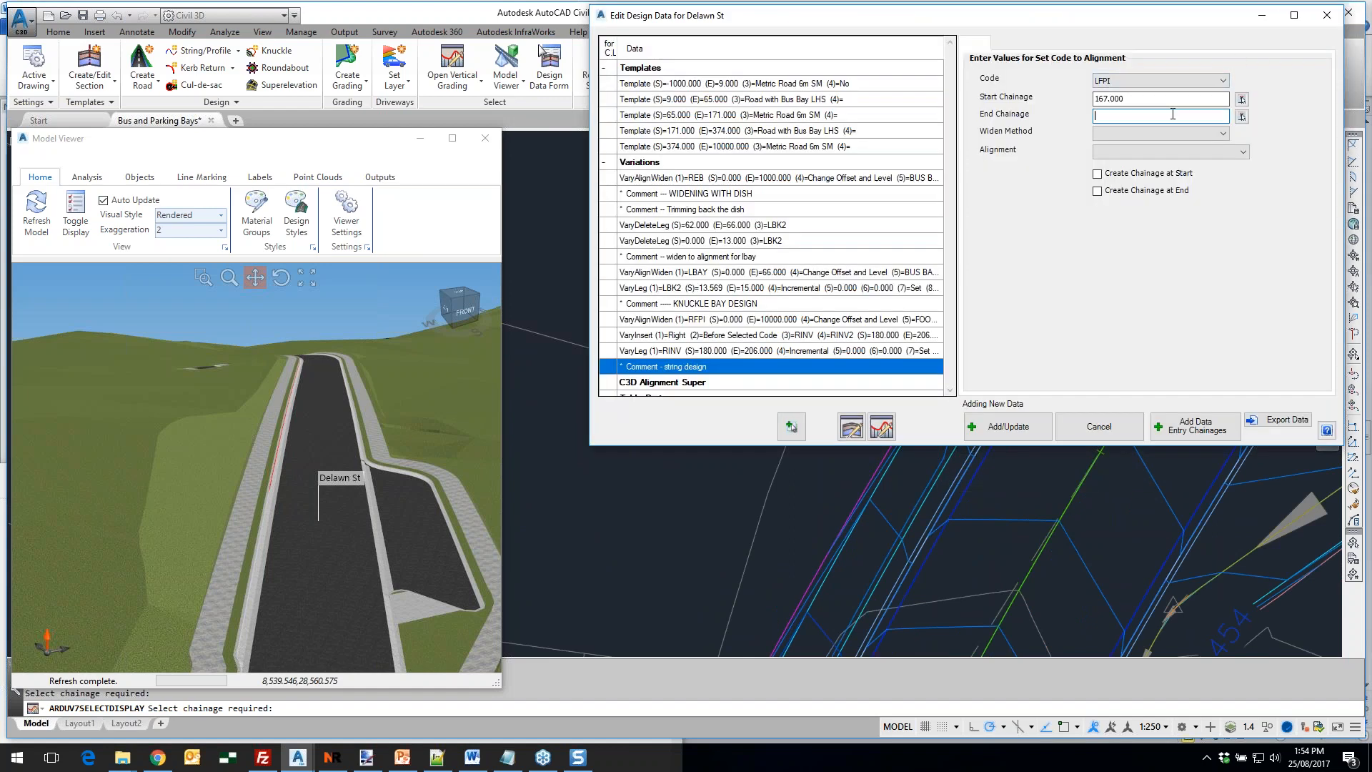
text(10000)
Set the widen method to Change Offset and Level and the alignment to DELAWN ST-LEFT-FOOTPATH, and add the variation
click(1165, 134)
click(1156, 145)
click(1151, 152)
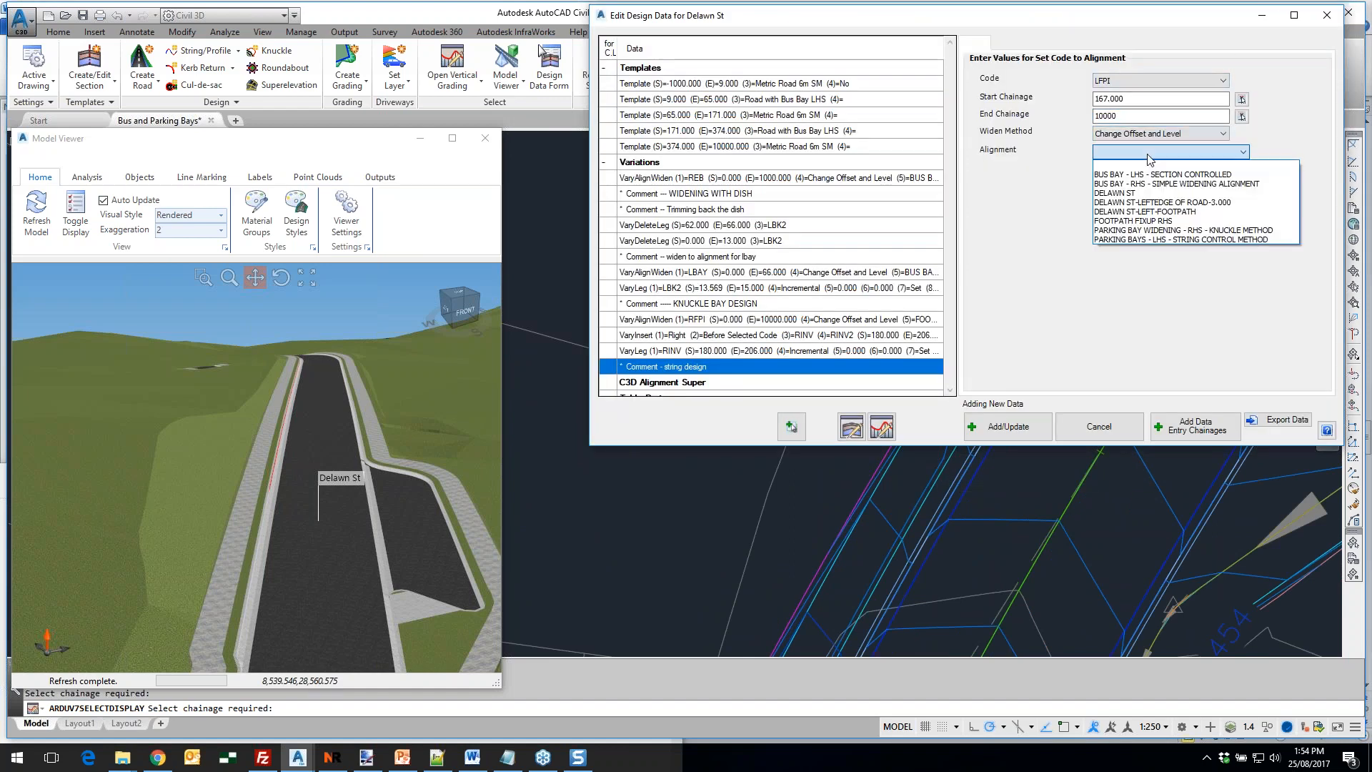
click(1147, 222)
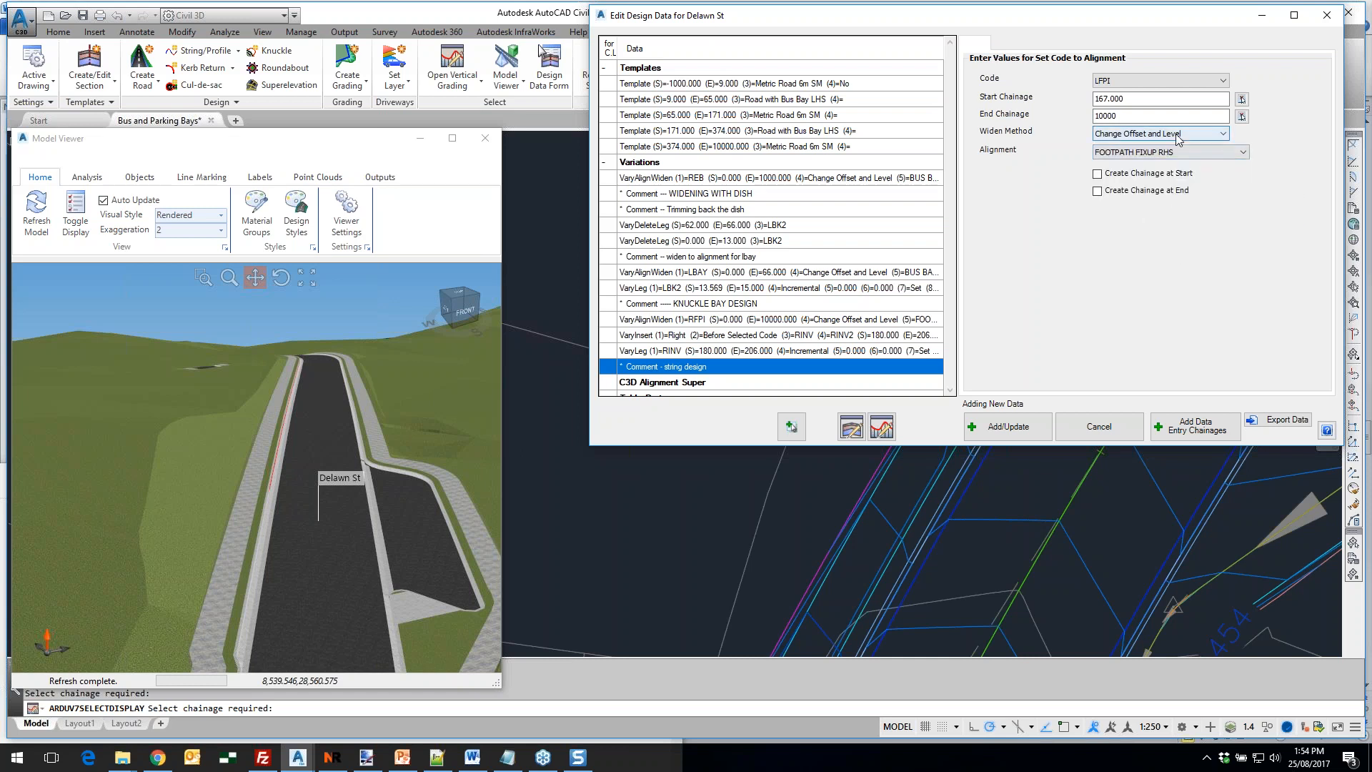
click(1178, 152)
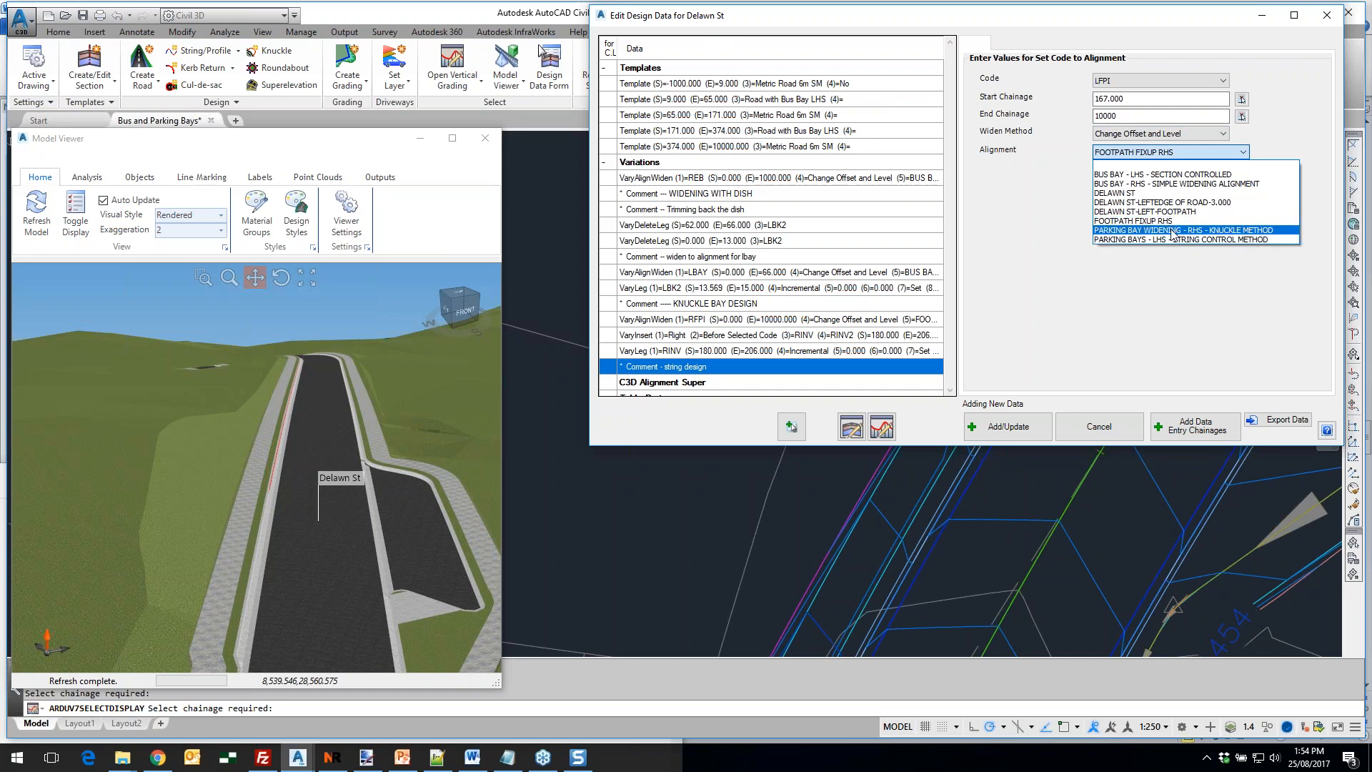
click(1164, 211)
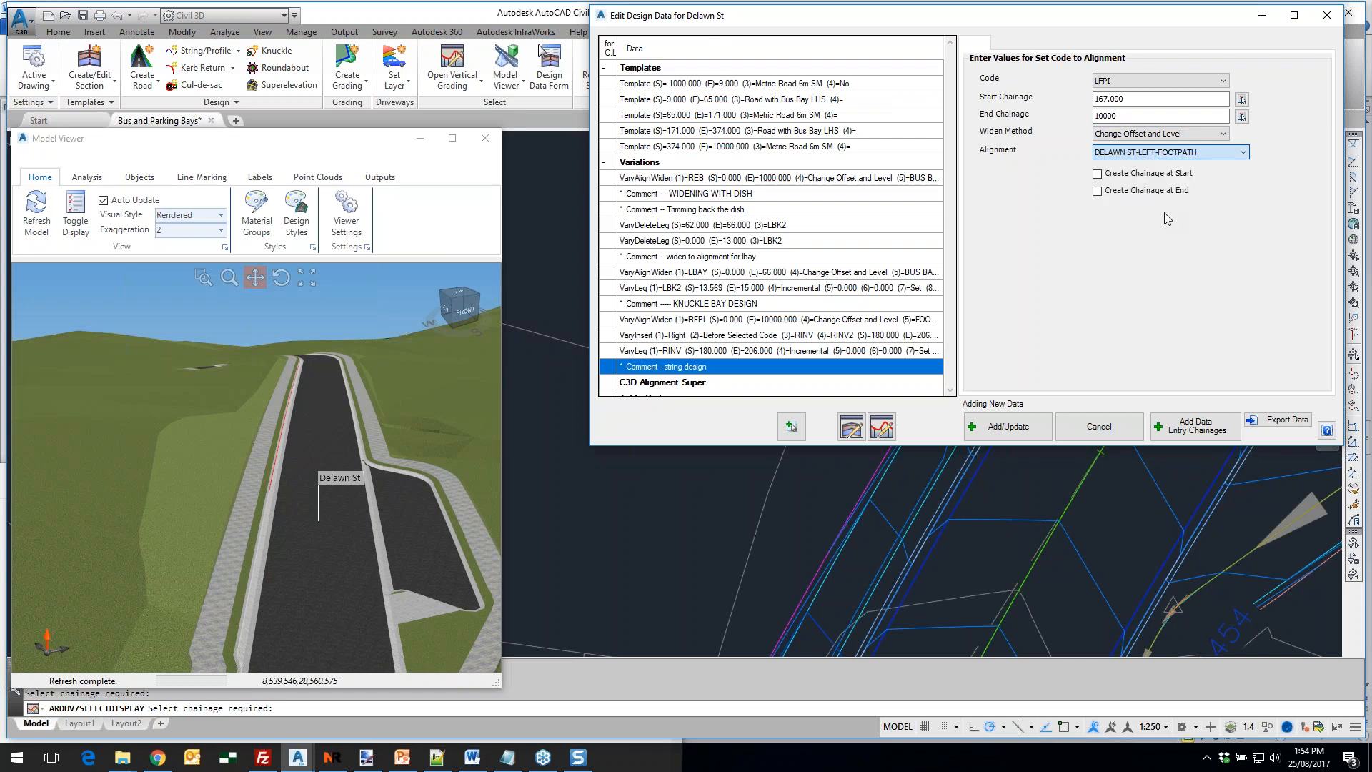
click(1004, 426)
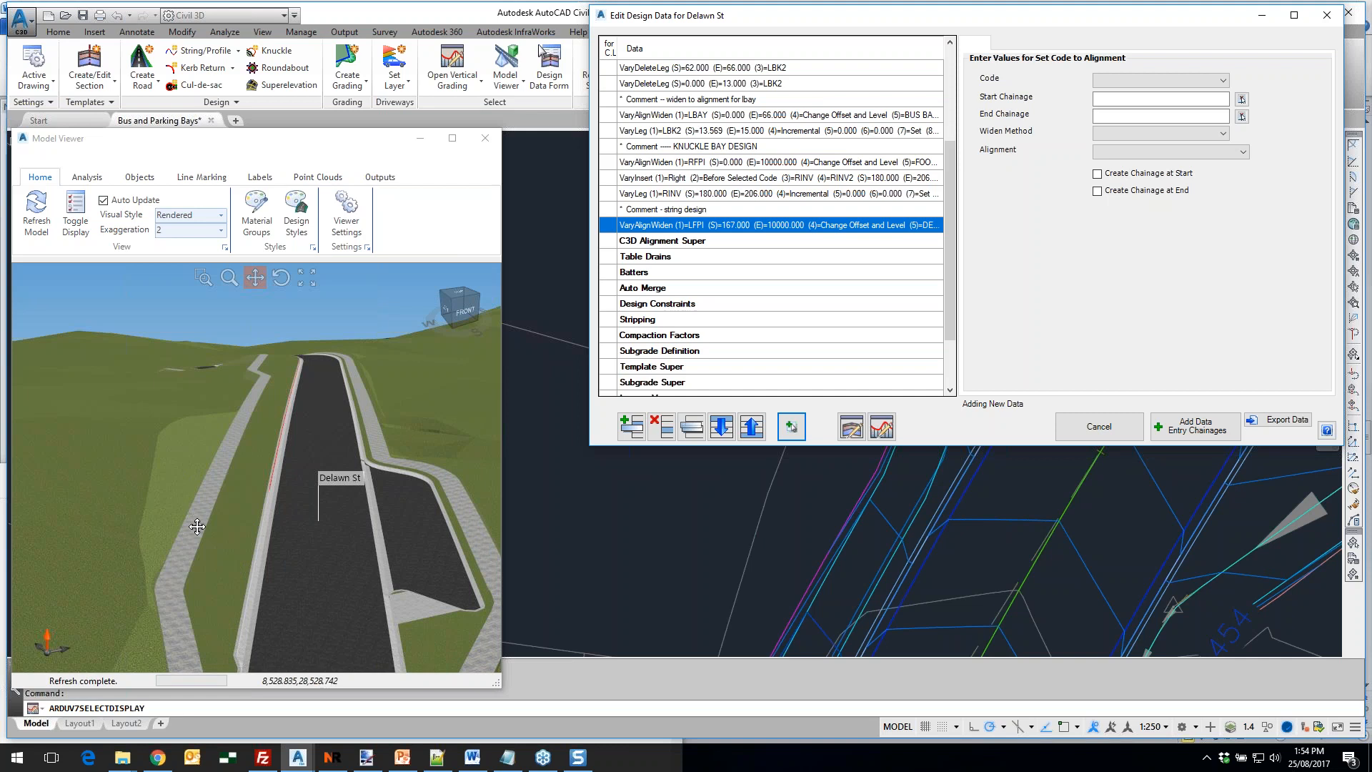
Inspect the realigned left footpath beside the kerb in the 3D model view
scroll(197, 527, up, 5)
drag(160, 587, 218, 544)
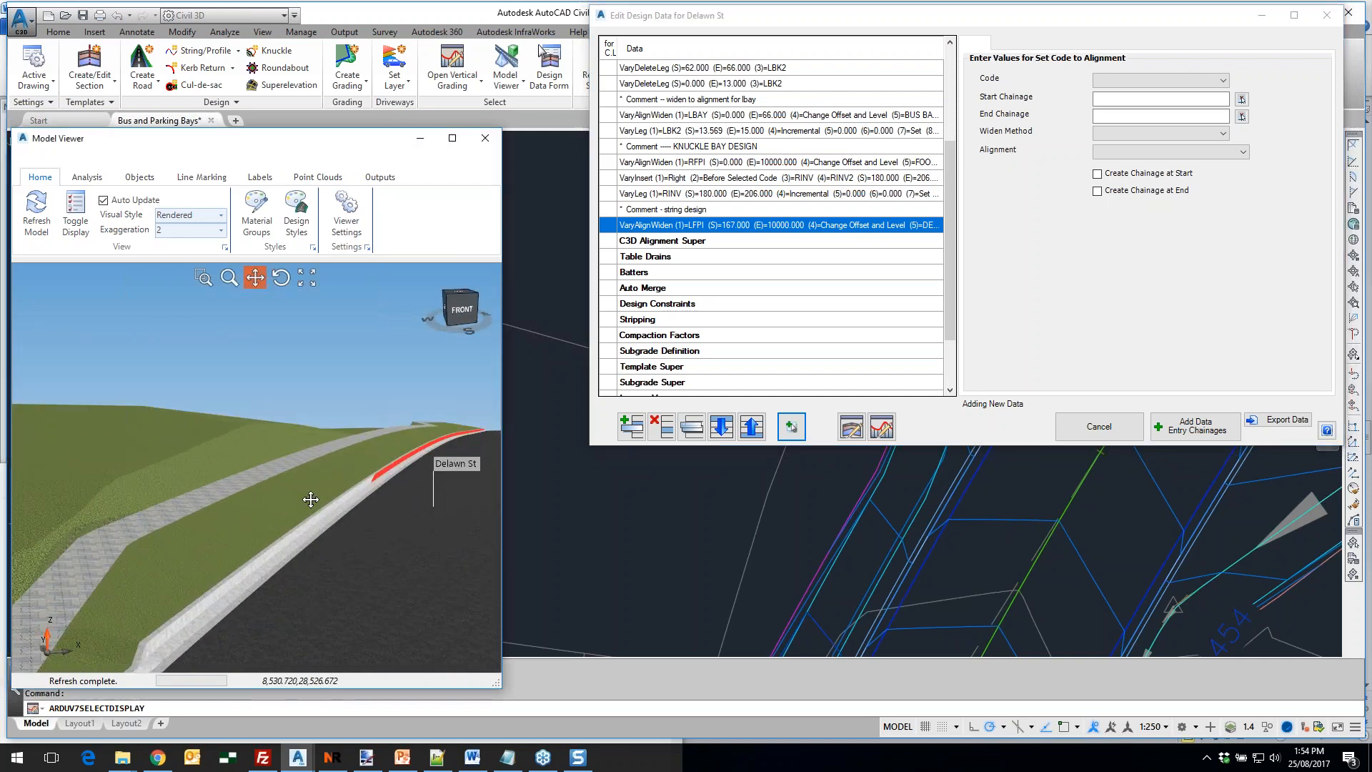
drag(313, 476, 324, 502)
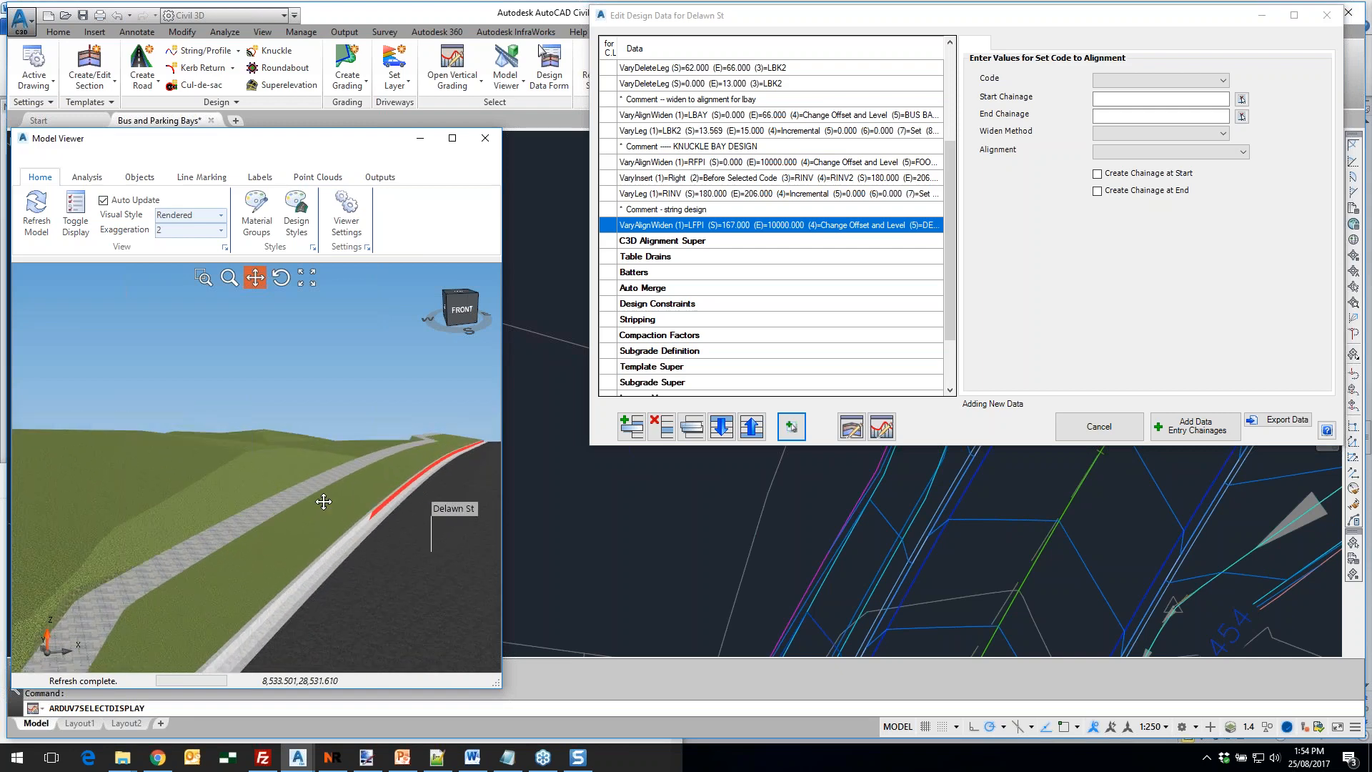
scroll(365, 479, down, 6)
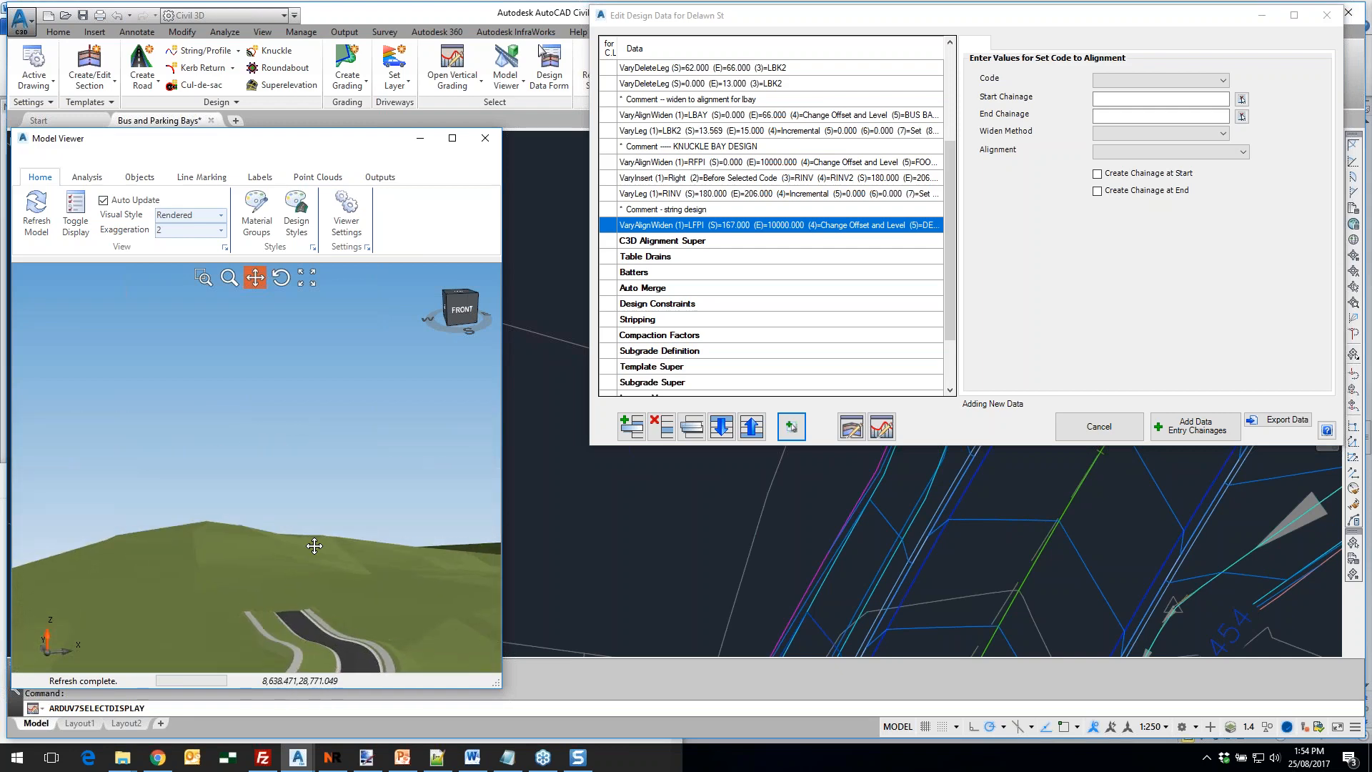
scroll(333, 493, up, 8)
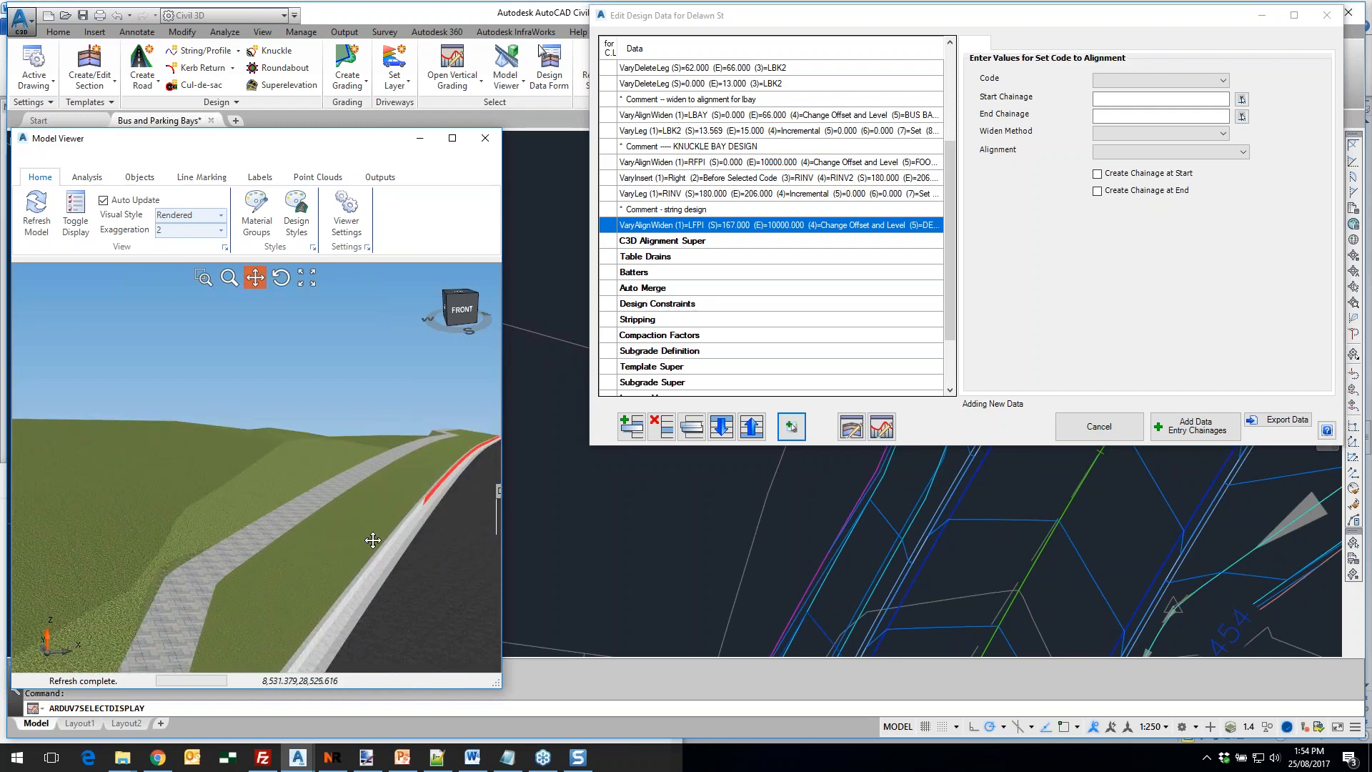
drag(371, 538, 352, 520)
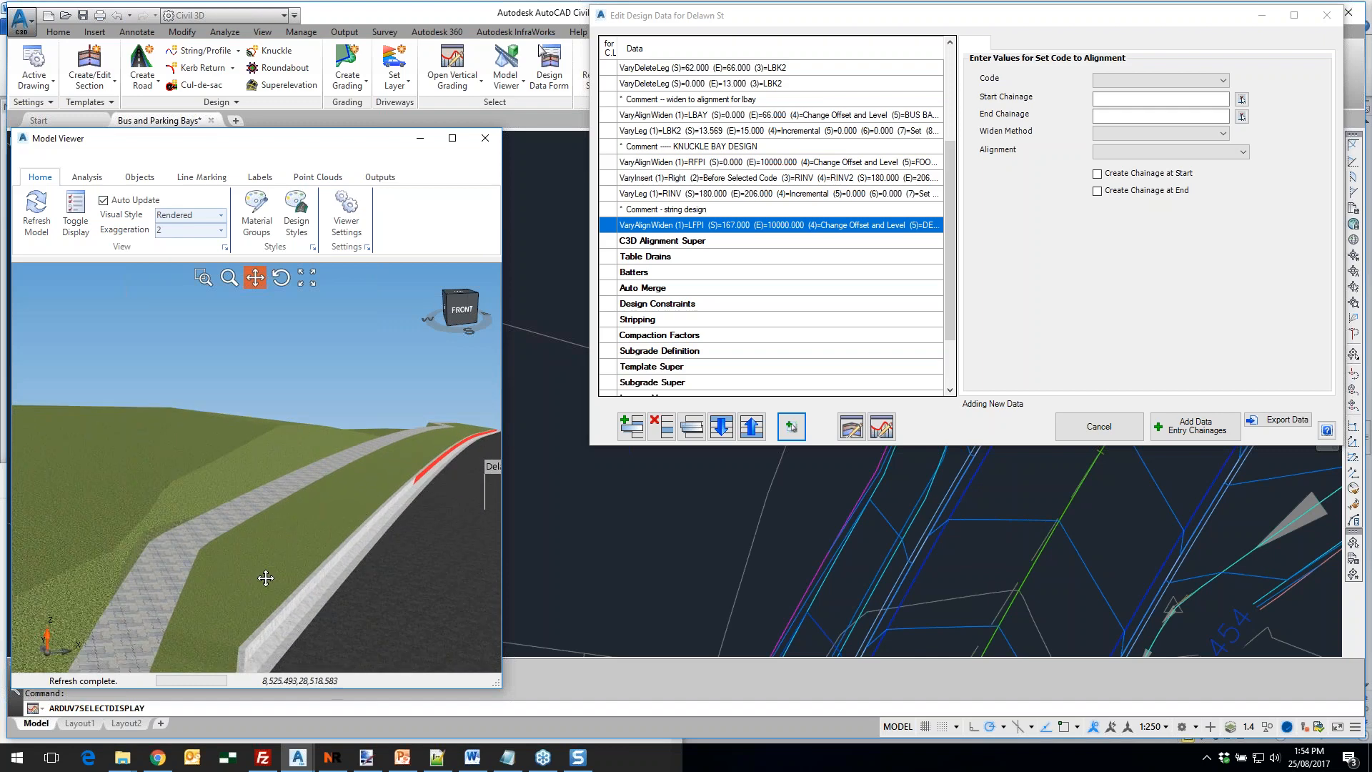
click(932, 39)
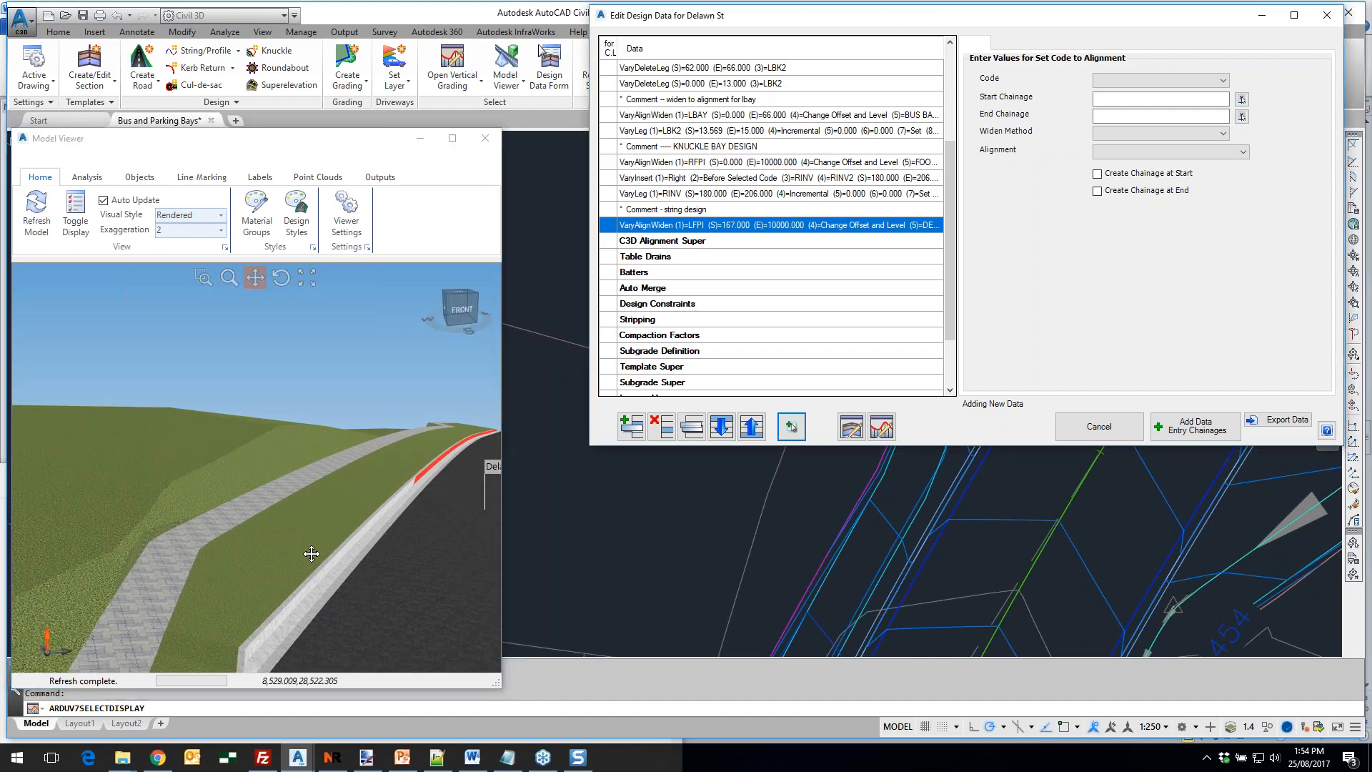
scroll(767, 533, down, 4)
middle_drag(771, 535, 673, 621)
scroll(802, 514, up, 5)
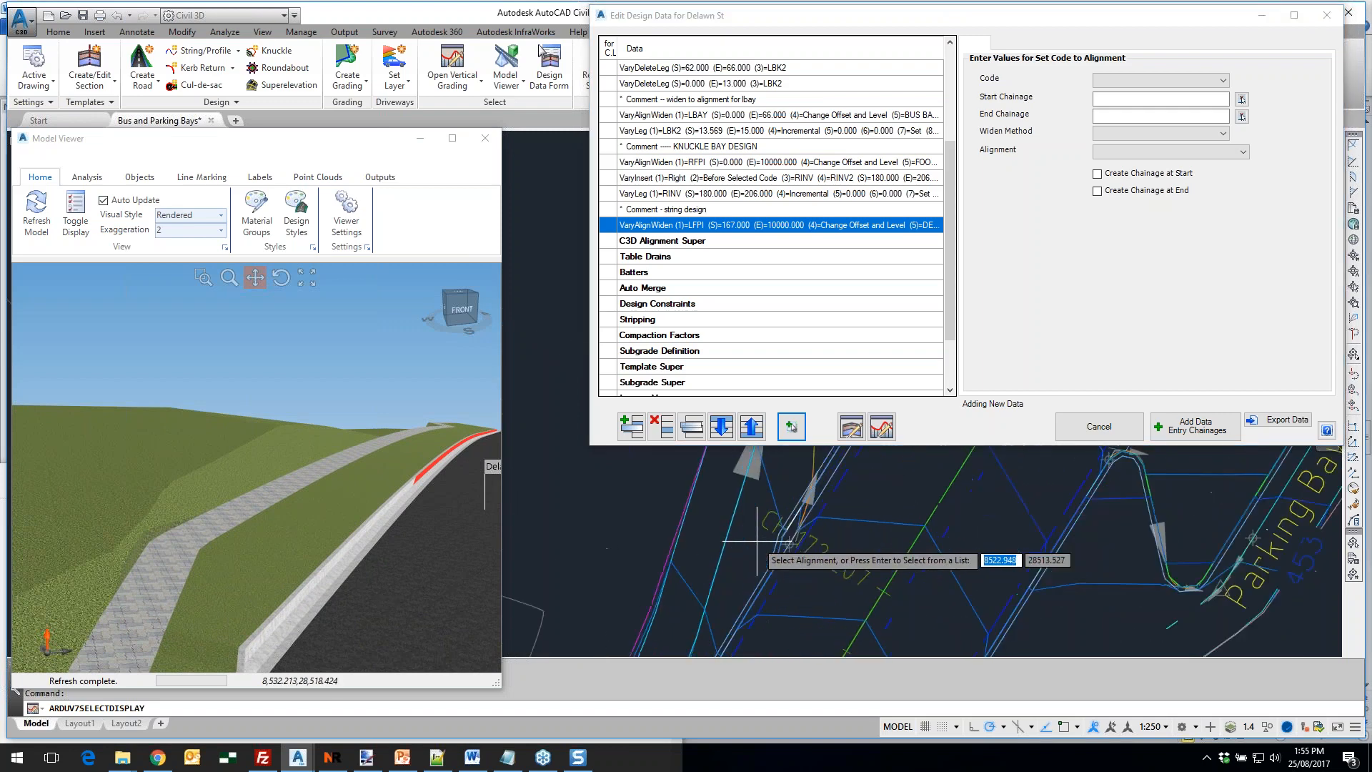
middle_drag(802, 515, 750, 606)
scroll(750, 606, up, 2)
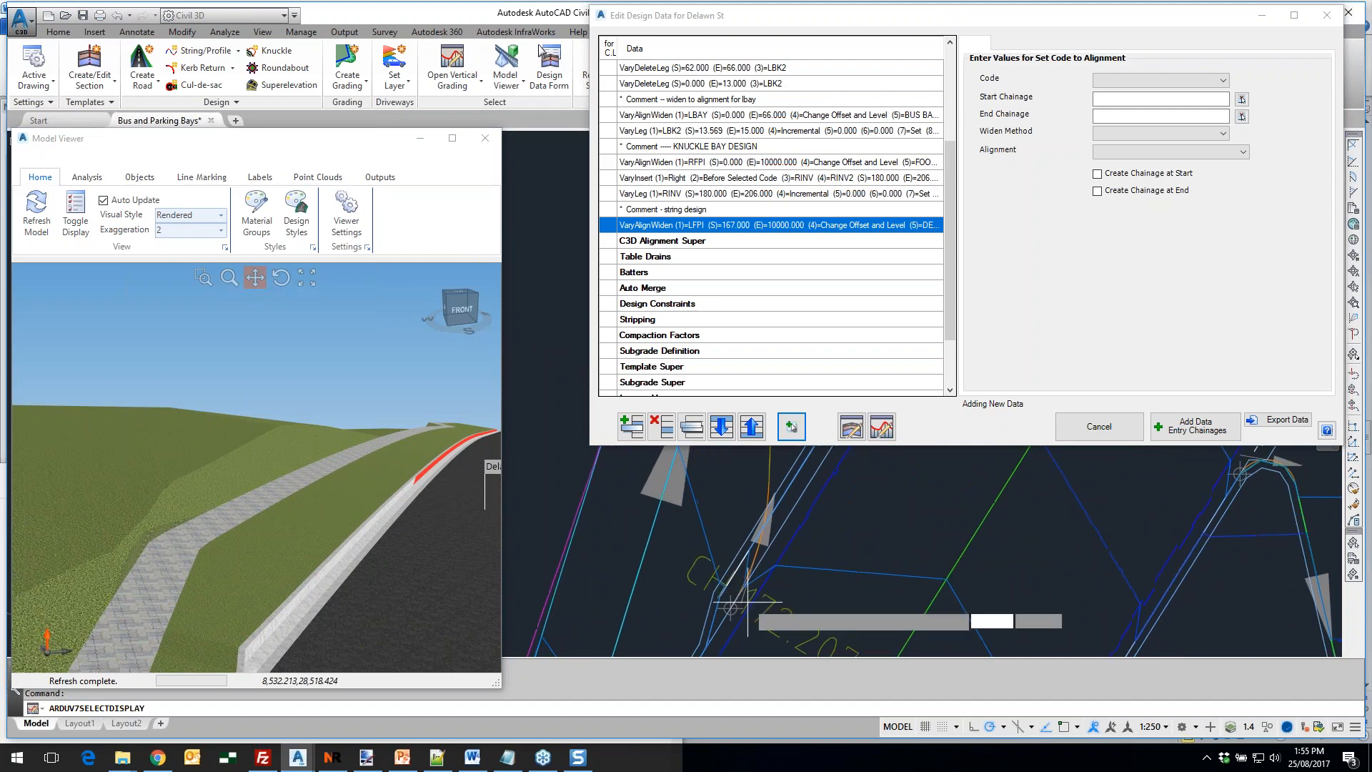
click(731, 535)
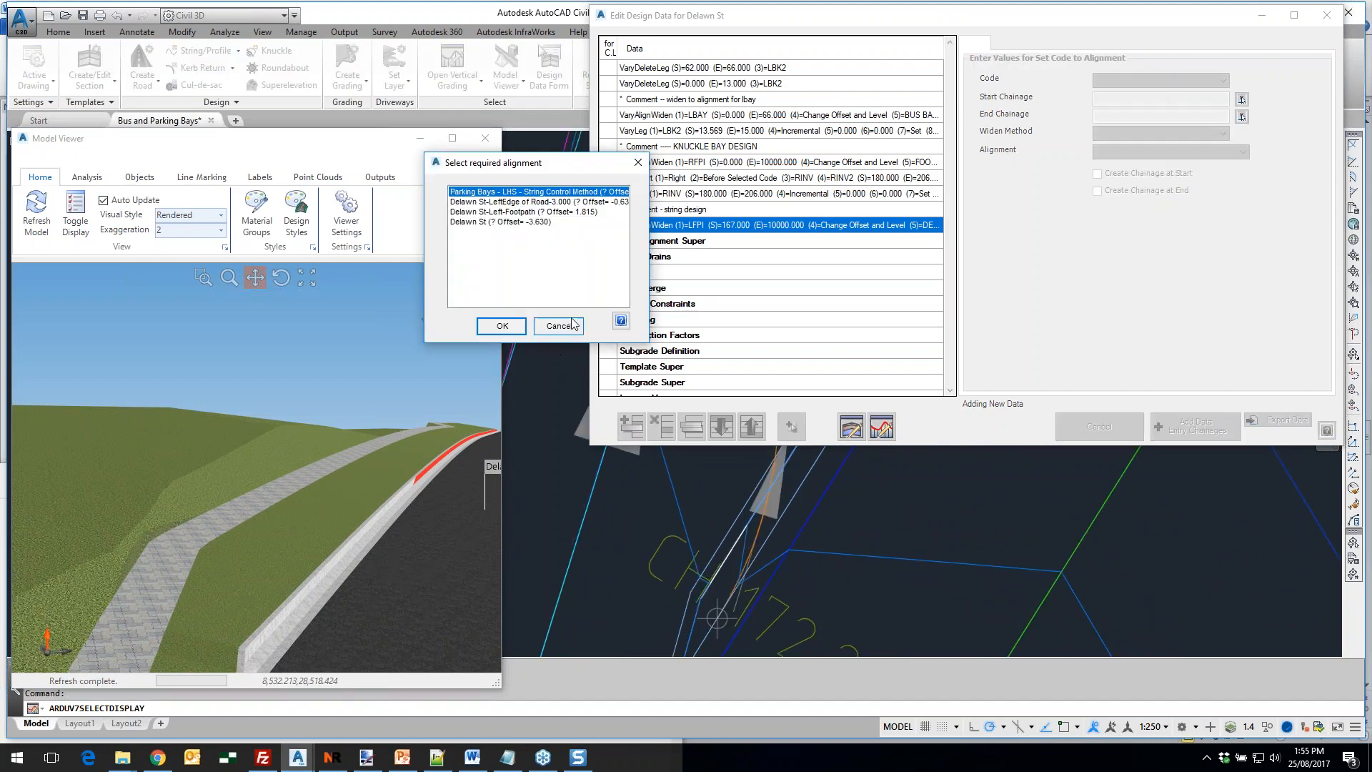
click(502, 326)
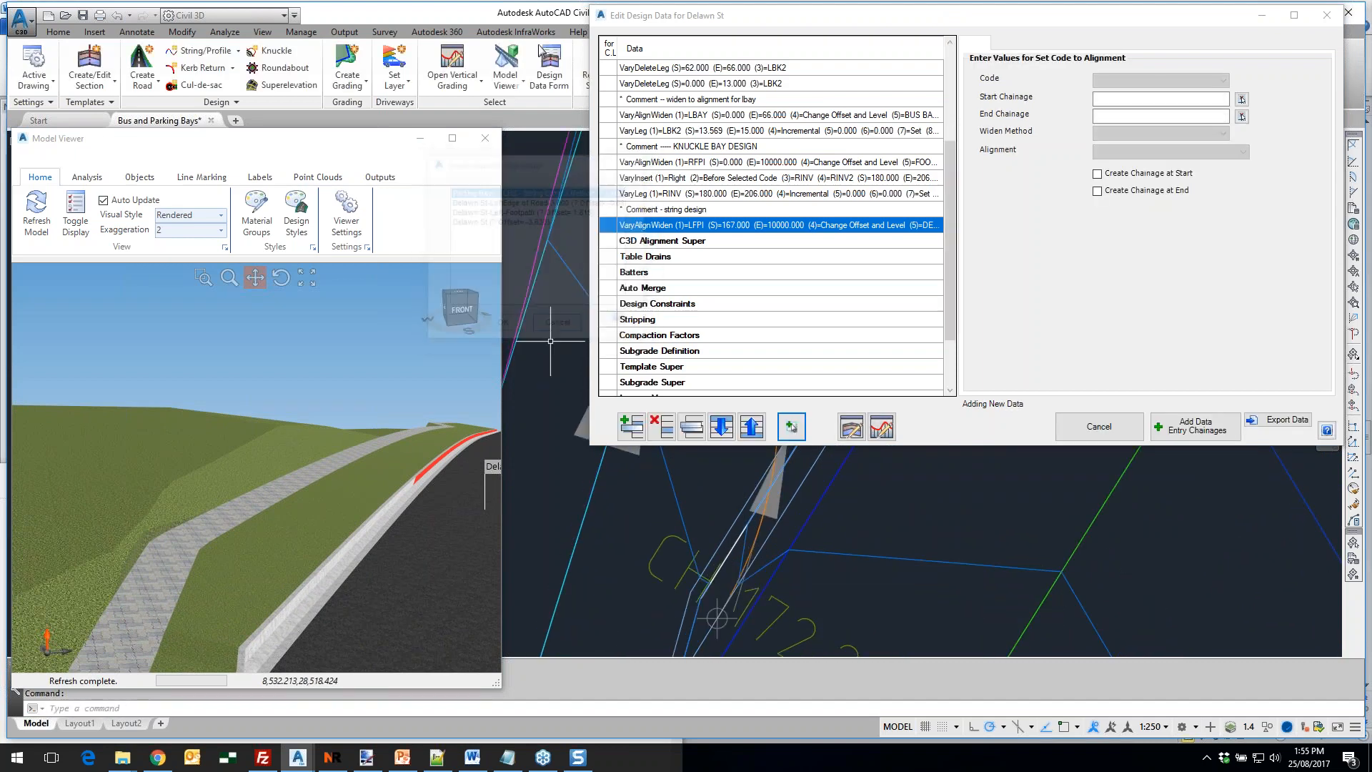
Highlight the left kerb string and add a single chainage where the parking bay string crosses it just past chainage 172.207
click(738, 543)
middle_drag(768, 506, 691, 579)
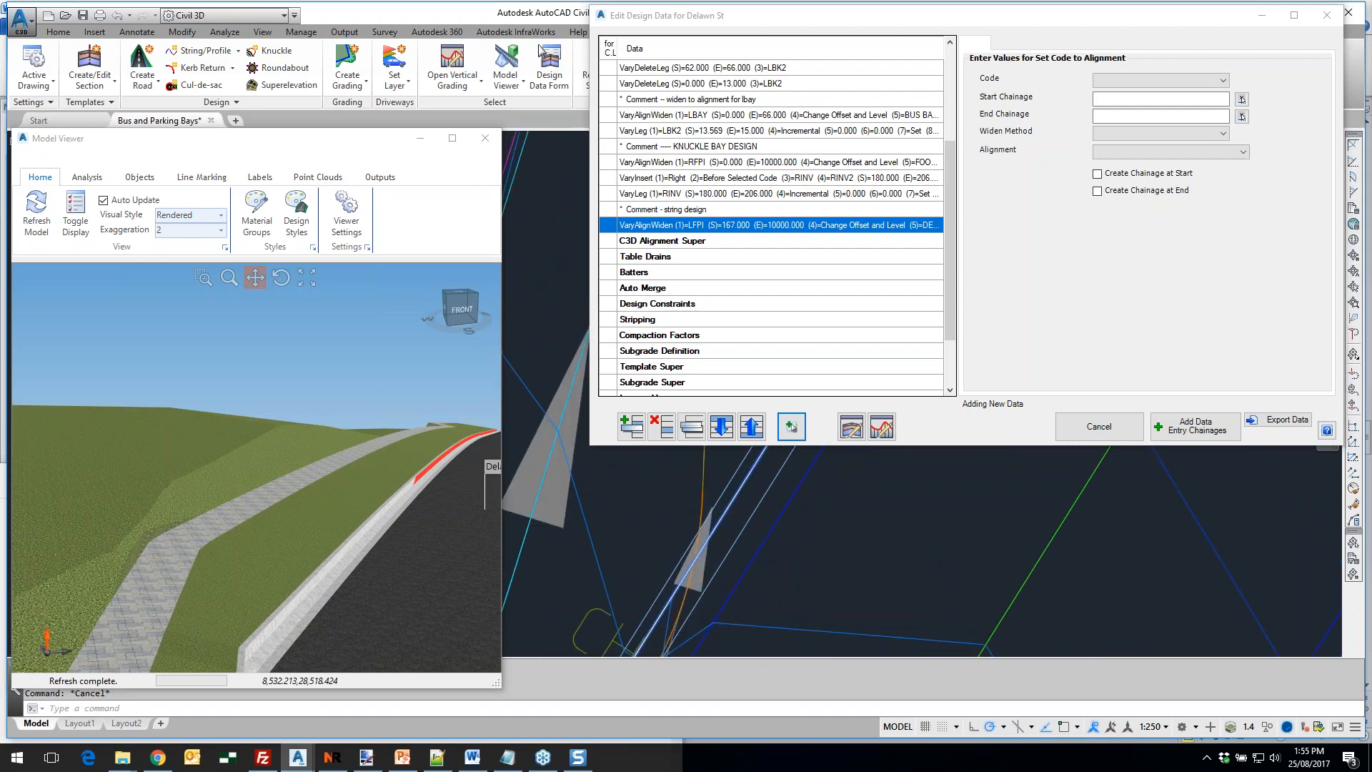
scroll(695, 558, down, 2)
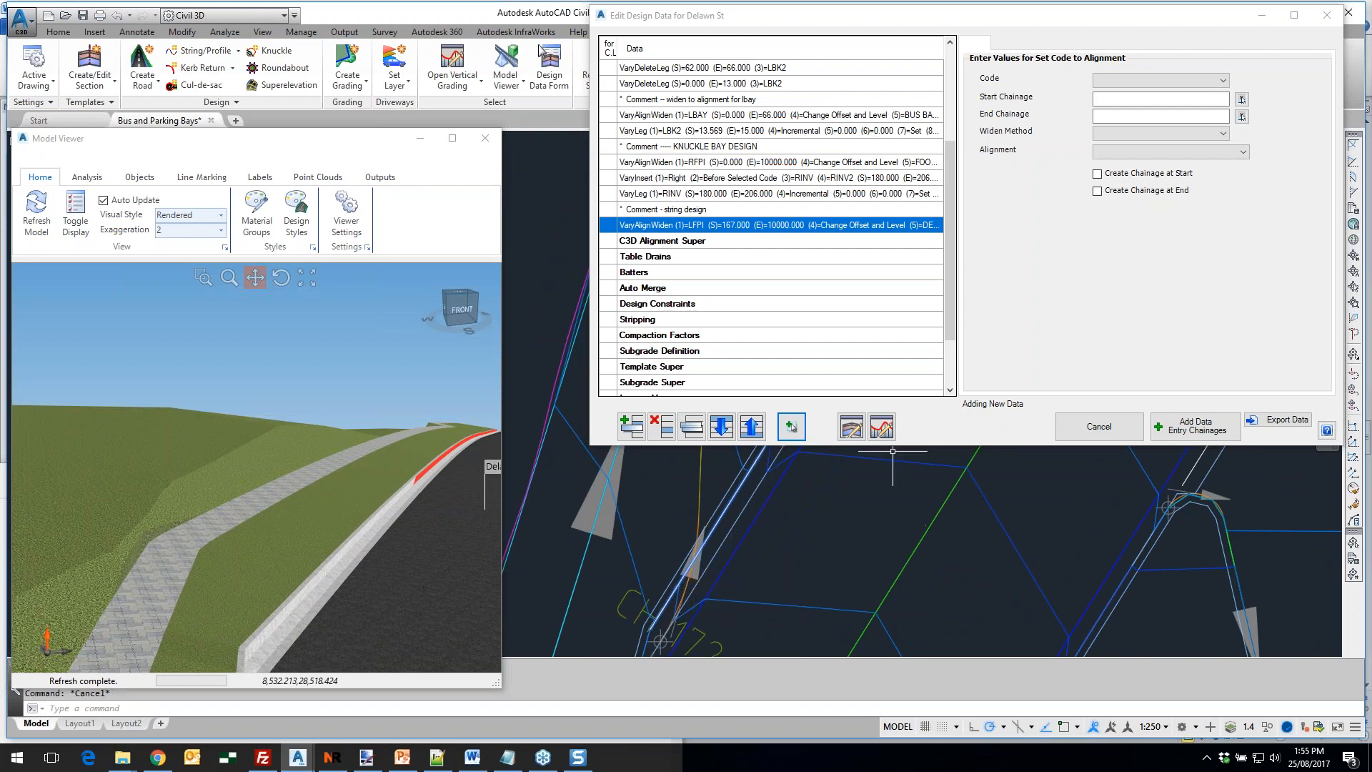
click(793, 425)
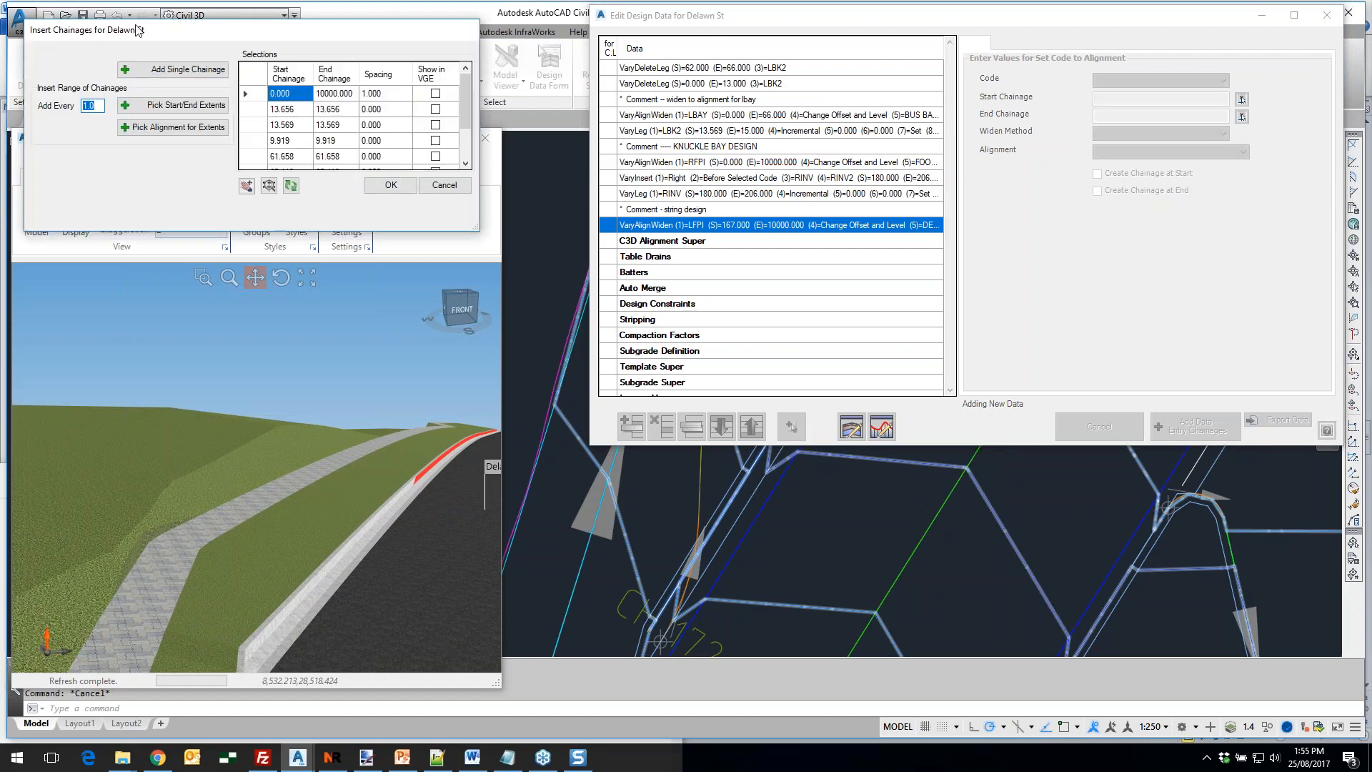
click(200, 70)
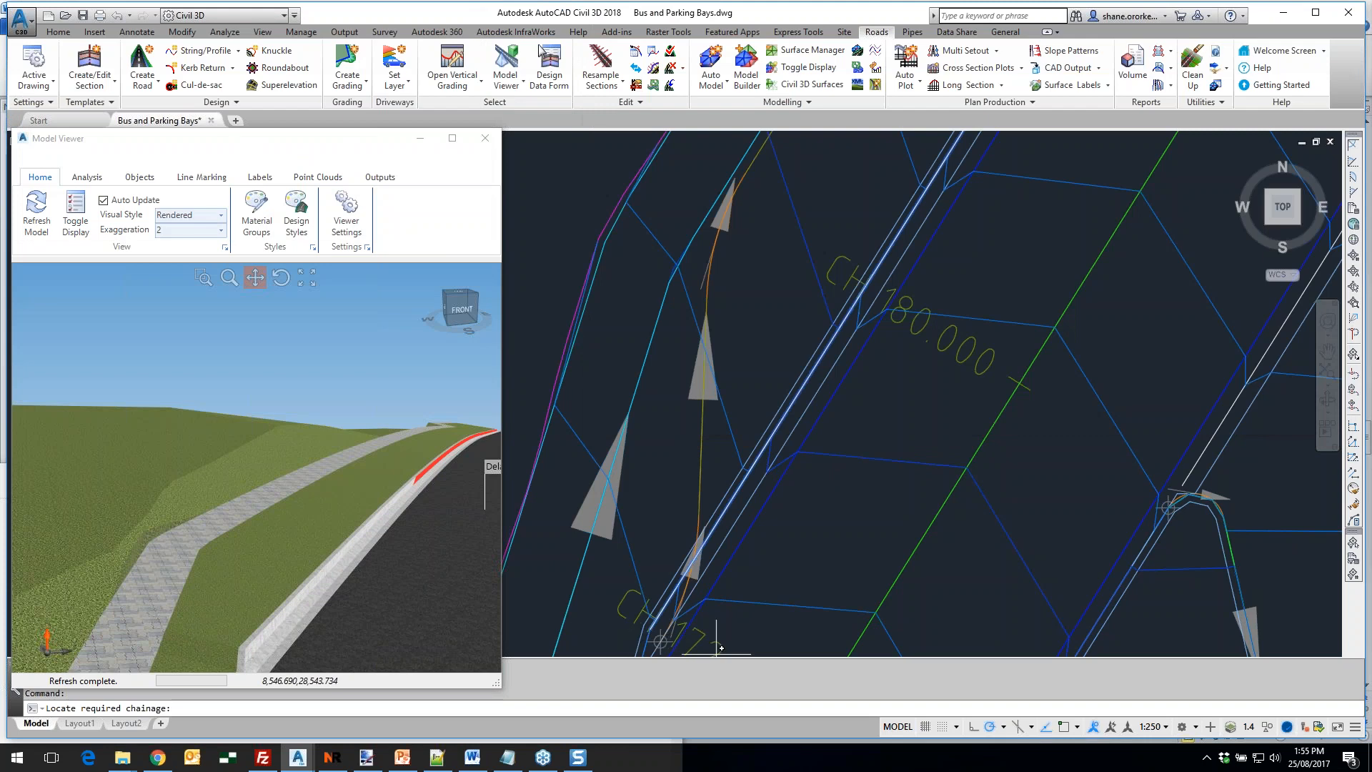
scroll(715, 567, up, 2)
click(611, 554)
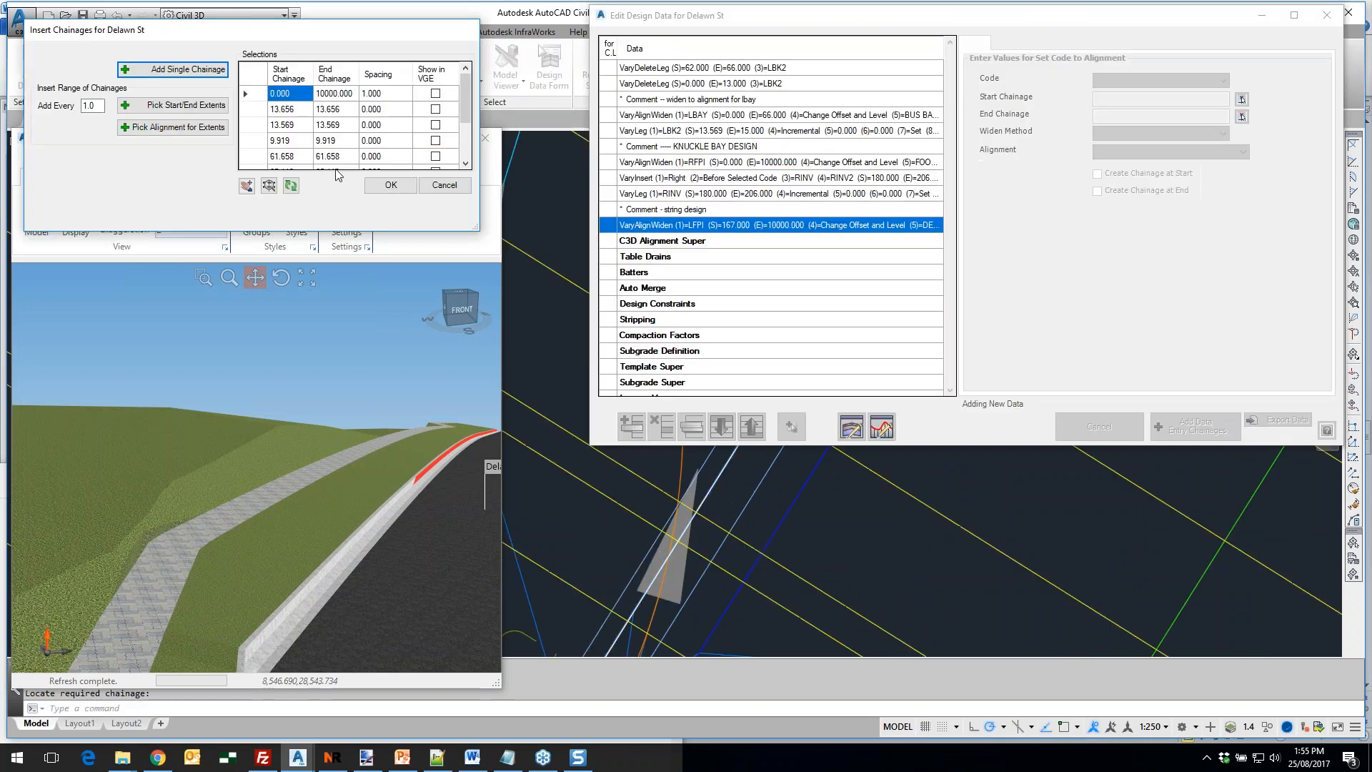
Add single chainages where the bay string crosses the highlighted kerb line at the first bay's end and the second bay's start
click(201, 69)
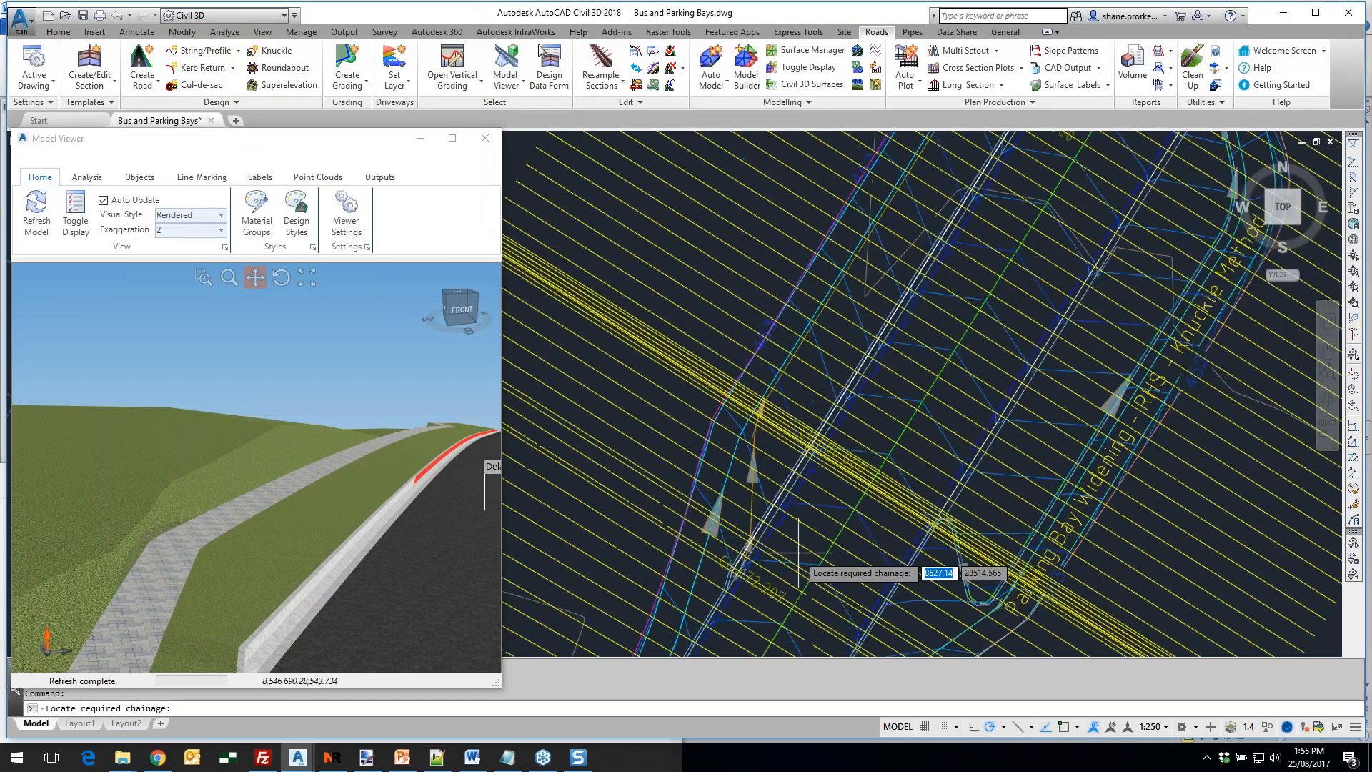
middle_drag(915, 329, 812, 560)
scroll(842, 443, up, 6)
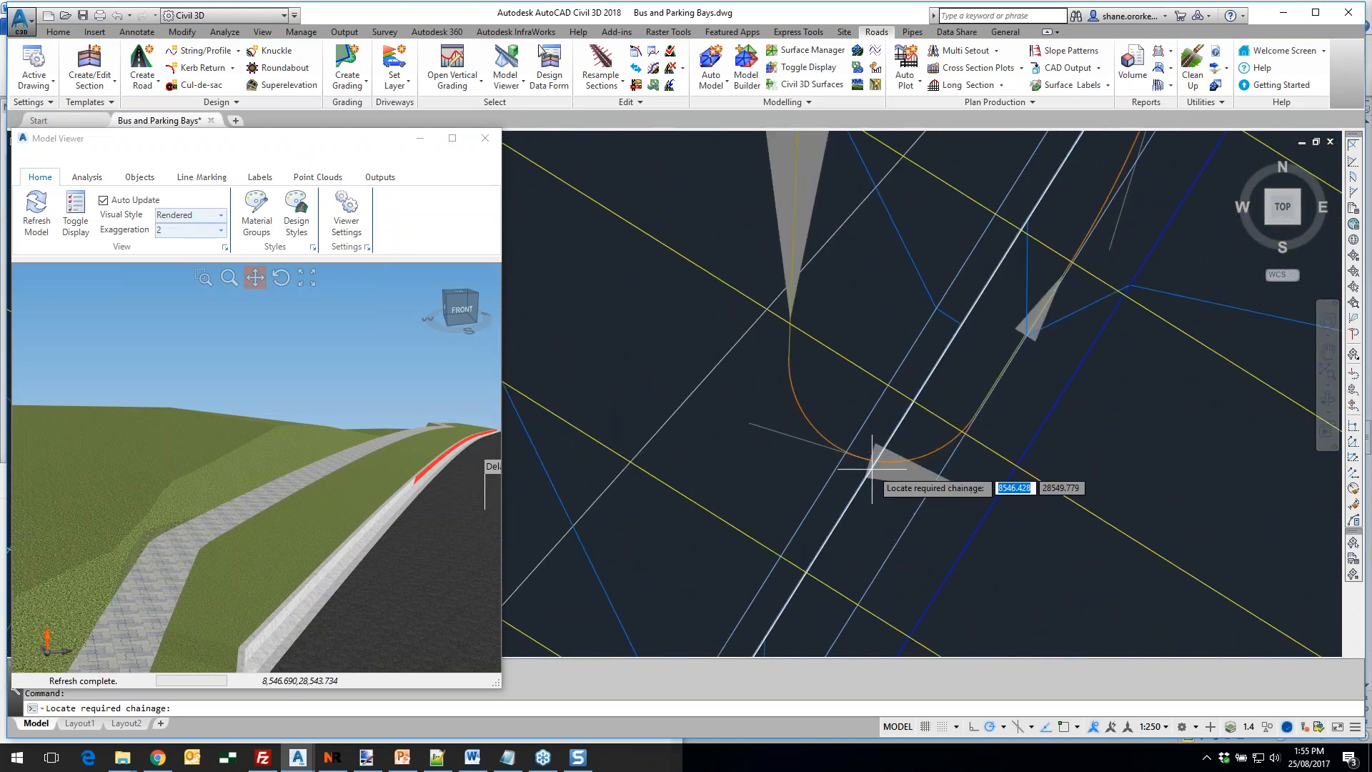
click(871, 472)
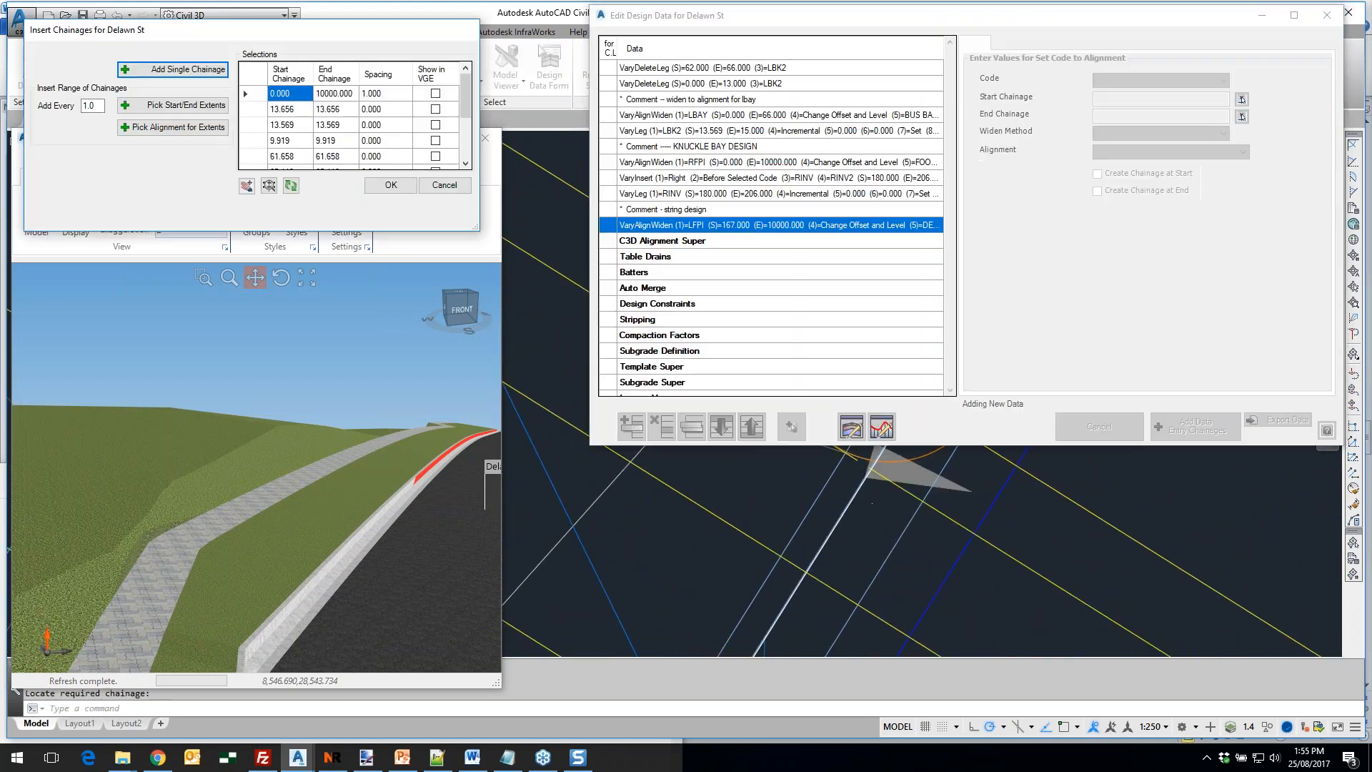
click(212, 72)
scroll(929, 400, up, 5)
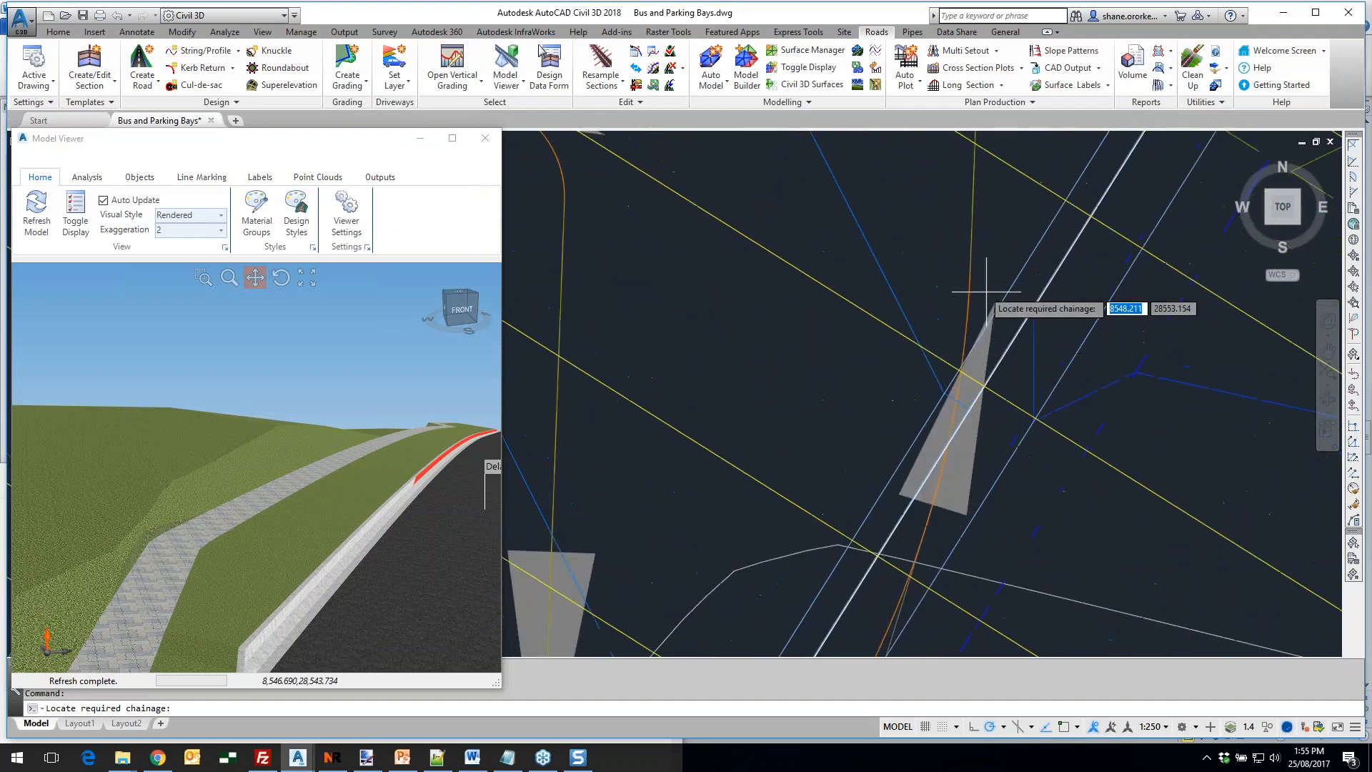
scroll(987, 292, up, 2)
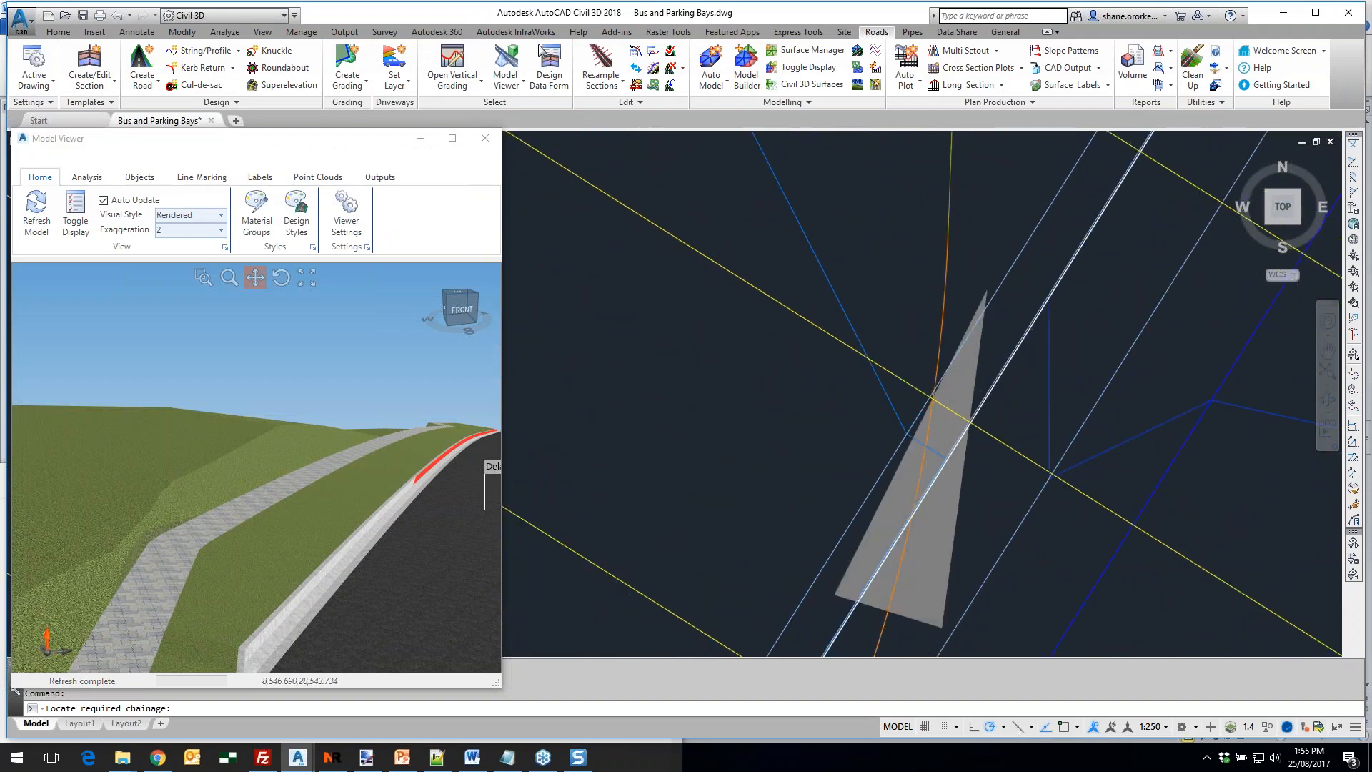
click(918, 493)
Add a single chainage where the second bay's end curve crosses the highlighted kerb line near chainage 260
click(212, 71)
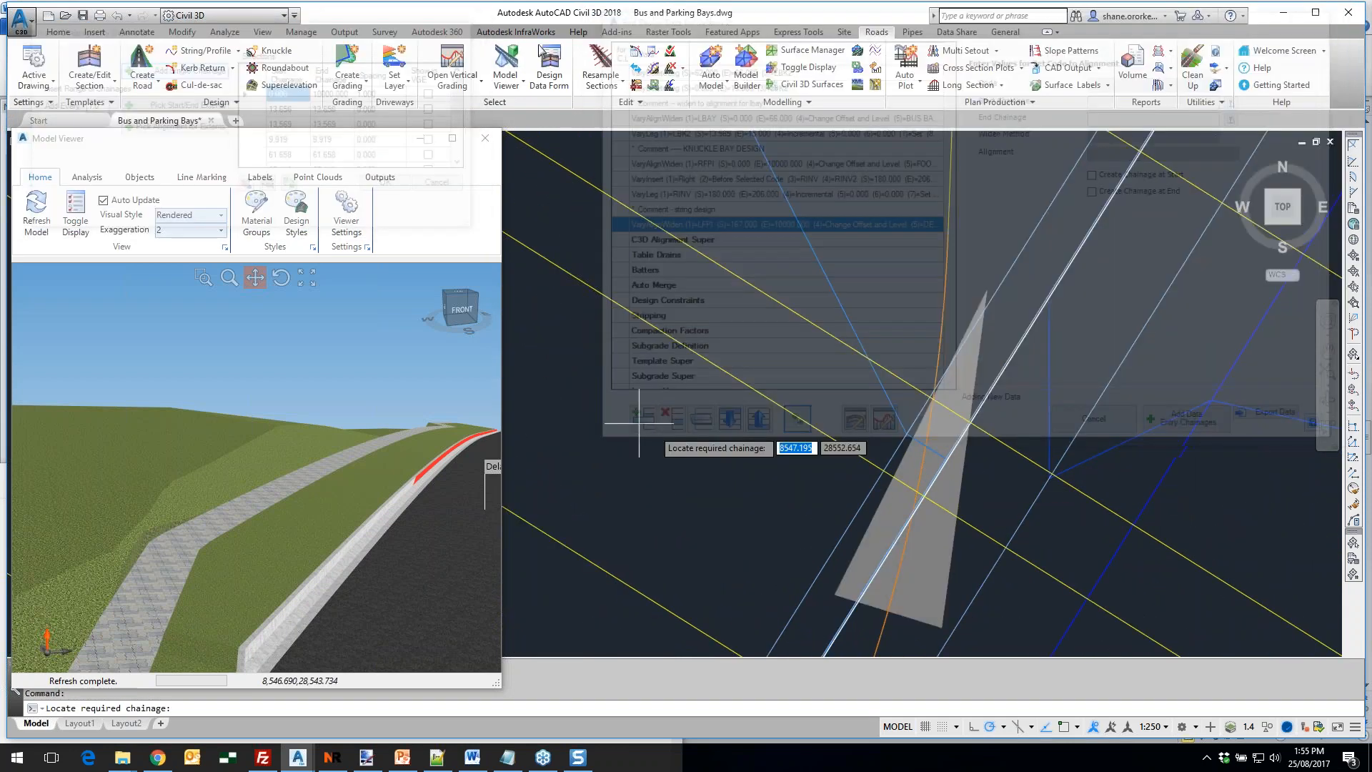
scroll(872, 443, up, 5)
middle_drag(883, 431, 722, 715)
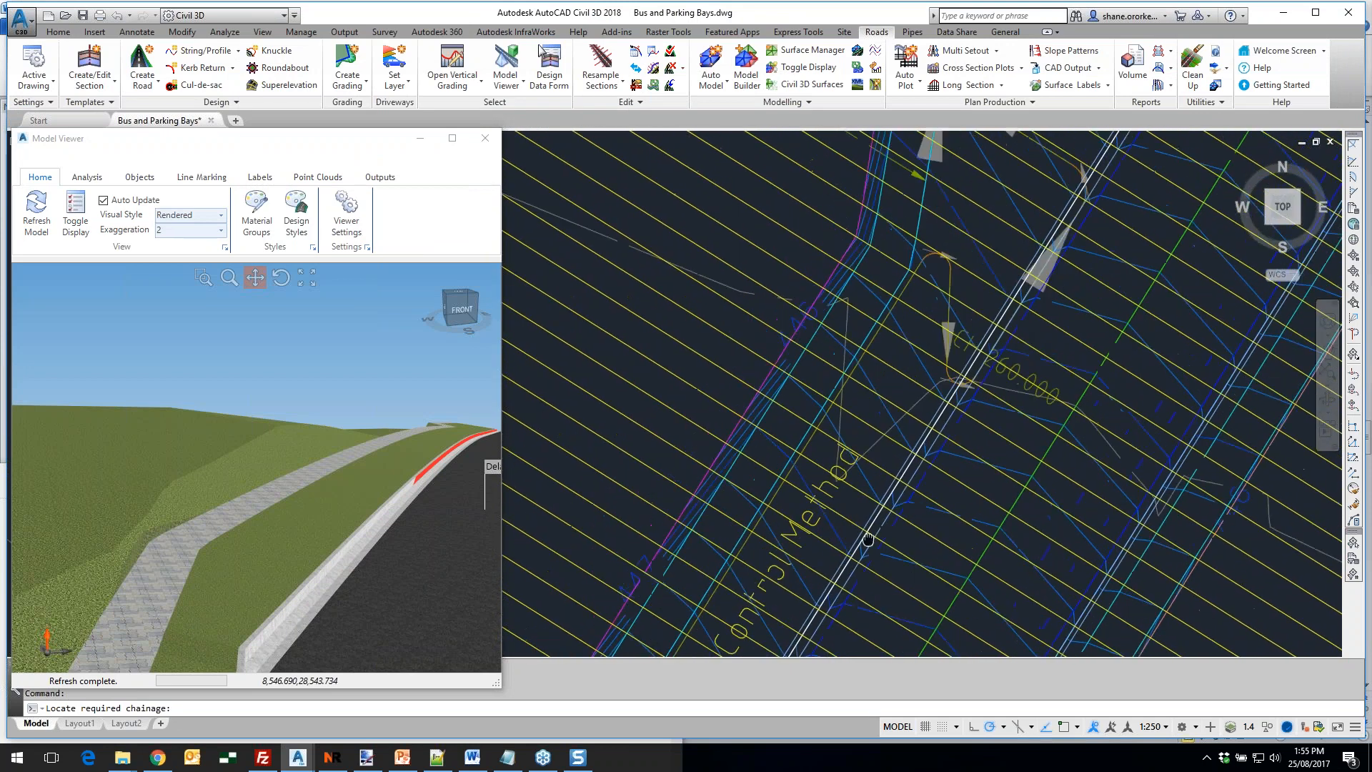
middle_drag(1008, 246, 886, 490)
scroll(886, 491, up, 5)
middle_drag(892, 599, 868, 499)
scroll(860, 504, up, 3)
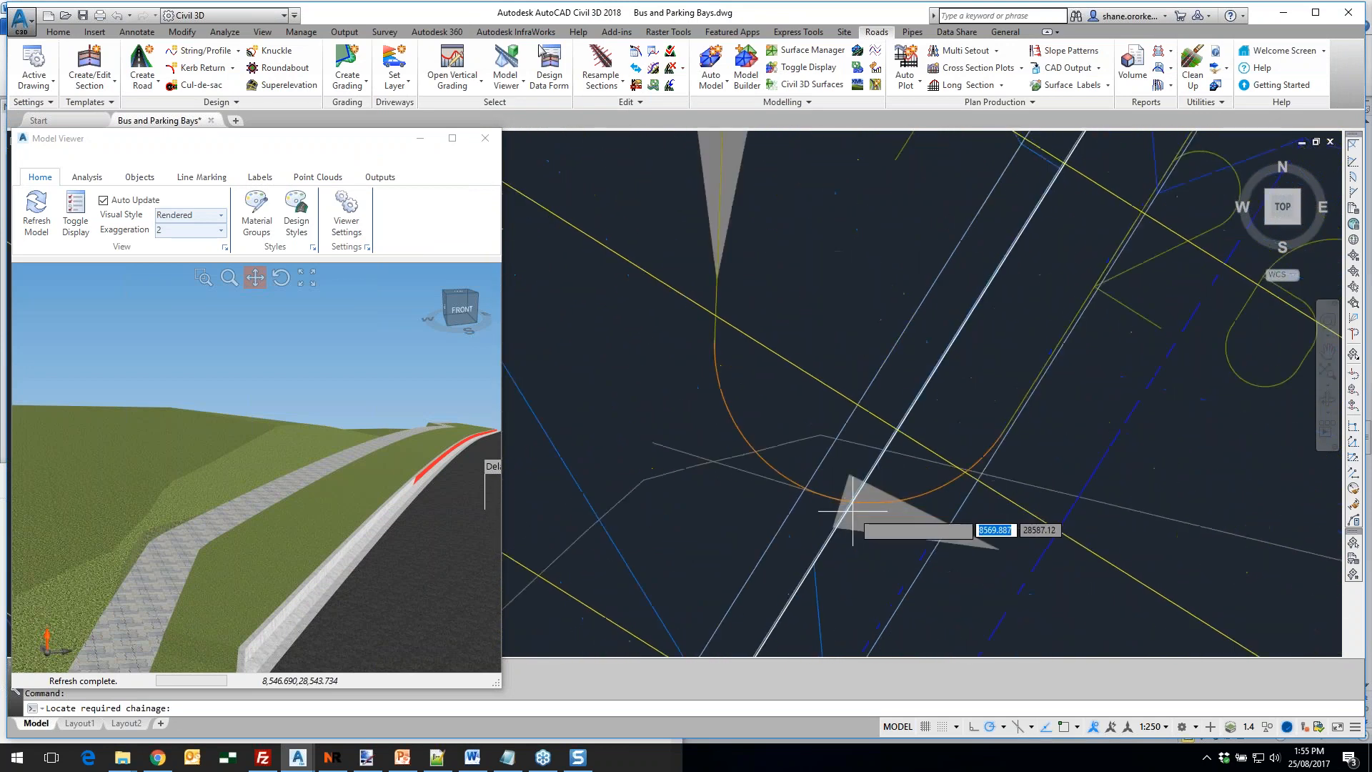
click(852, 509)
Add a single chainage where the third bay's entry curve crosses the highlighted kerb line, just beyond chainage 260
click(200, 75)
scroll(952, 345, down, 3)
scroll(951, 343, down, 4)
middle_drag(992, 252, 851, 500)
middle_drag(979, 344, 822, 554)
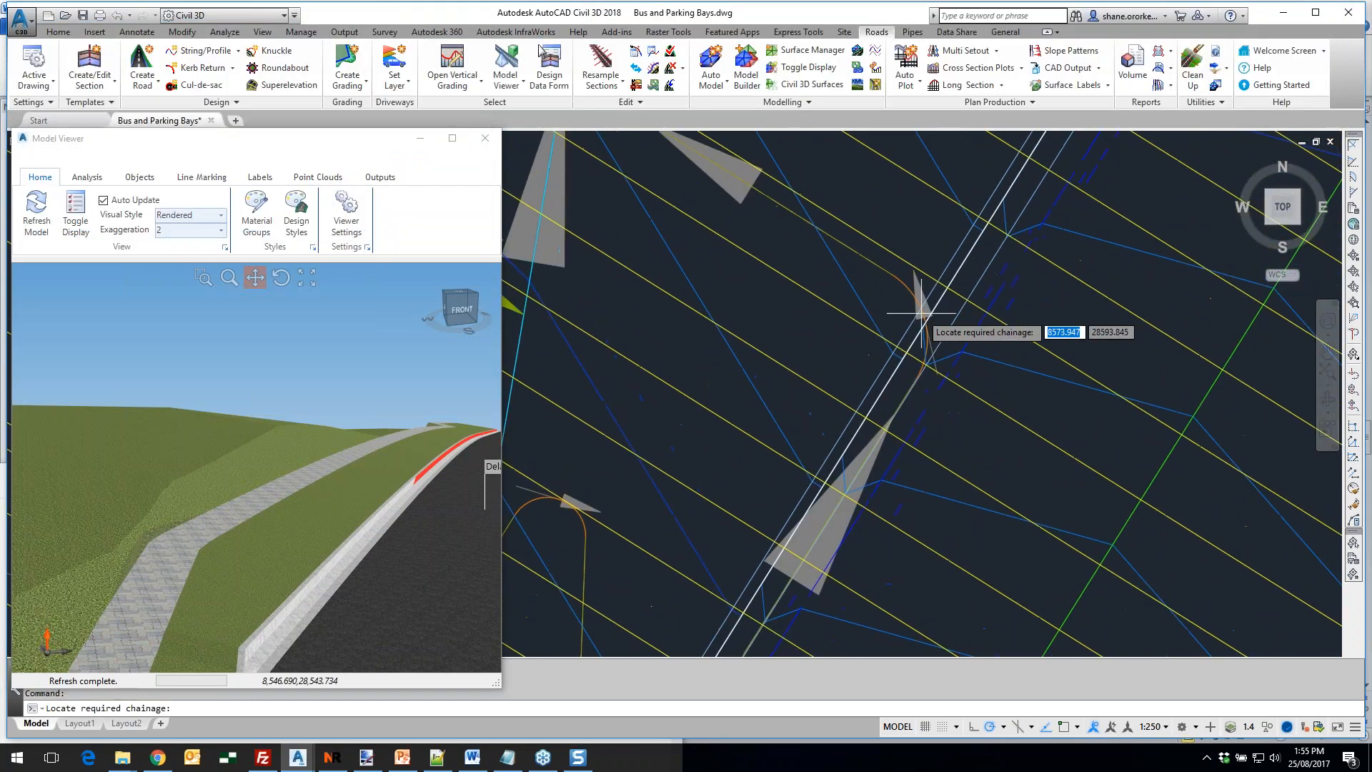
scroll(934, 287, up, 4)
click(926, 351)
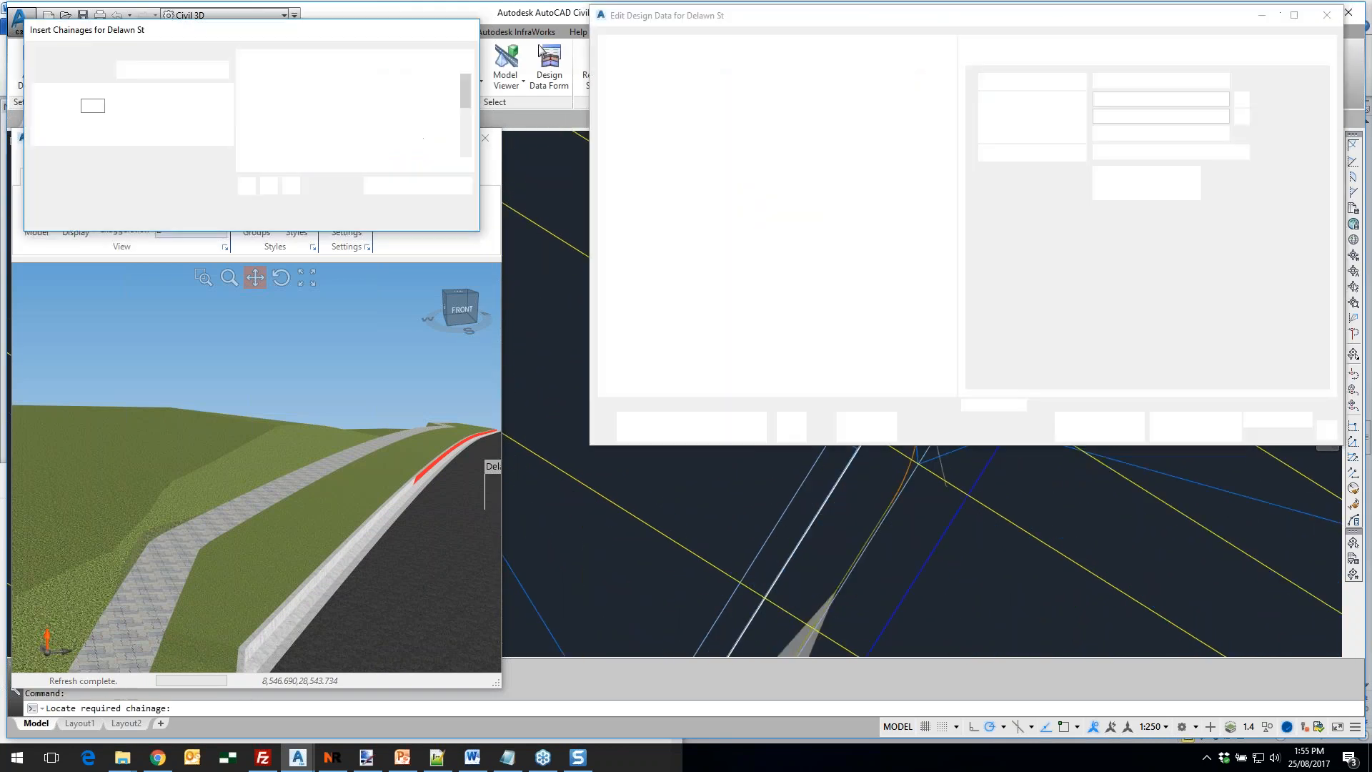
Add a single chainage on Delawn St at the third bay's end curve beside the highlighted kerb line
click(208, 74)
scroll(903, 330, down, 3)
middle_drag(1009, 179, 861, 380)
middle_drag(951, 222, 851, 346)
middle_drag(1015, 157, 872, 386)
scroll(890, 400, up, 5)
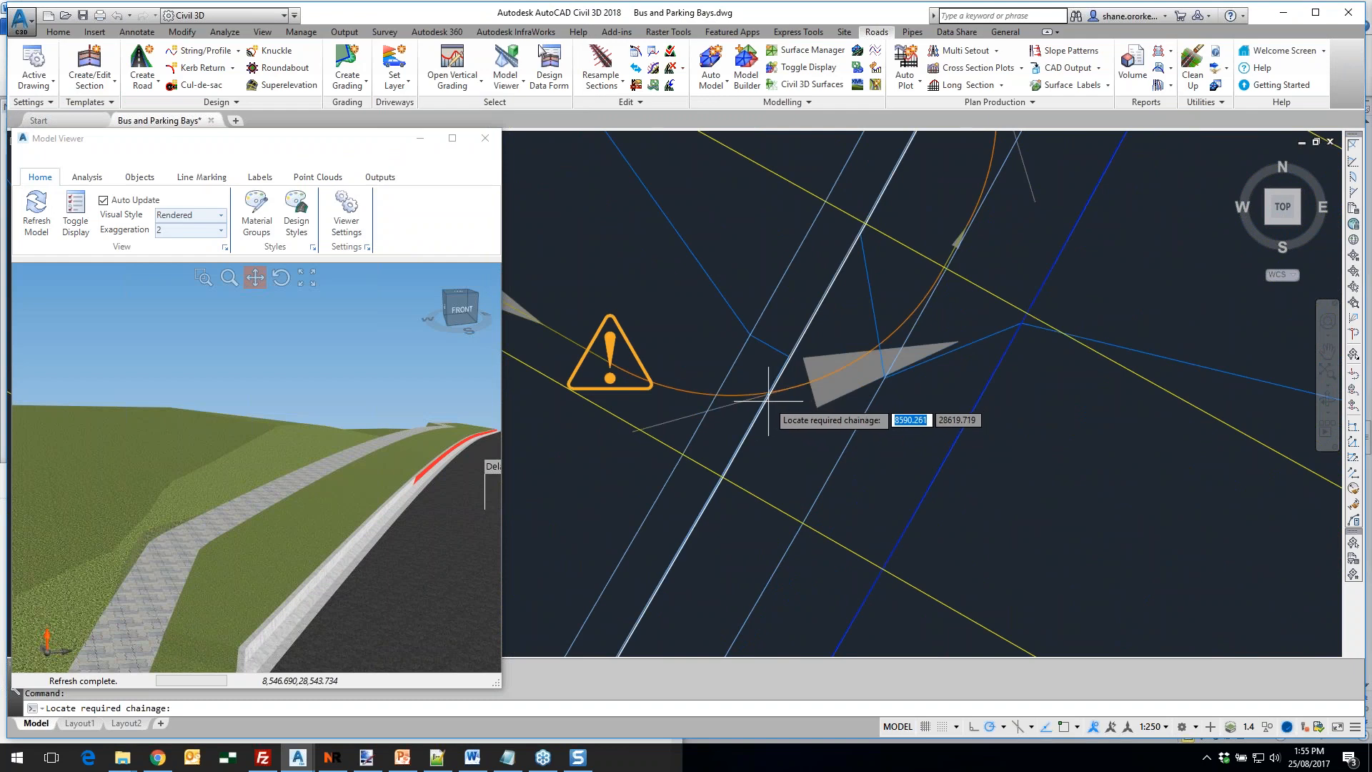
click(884, 373)
Add a single chainage where the next bay curve, just north beside the warning marker, crosses the highlighted kerb line
click(214, 107)
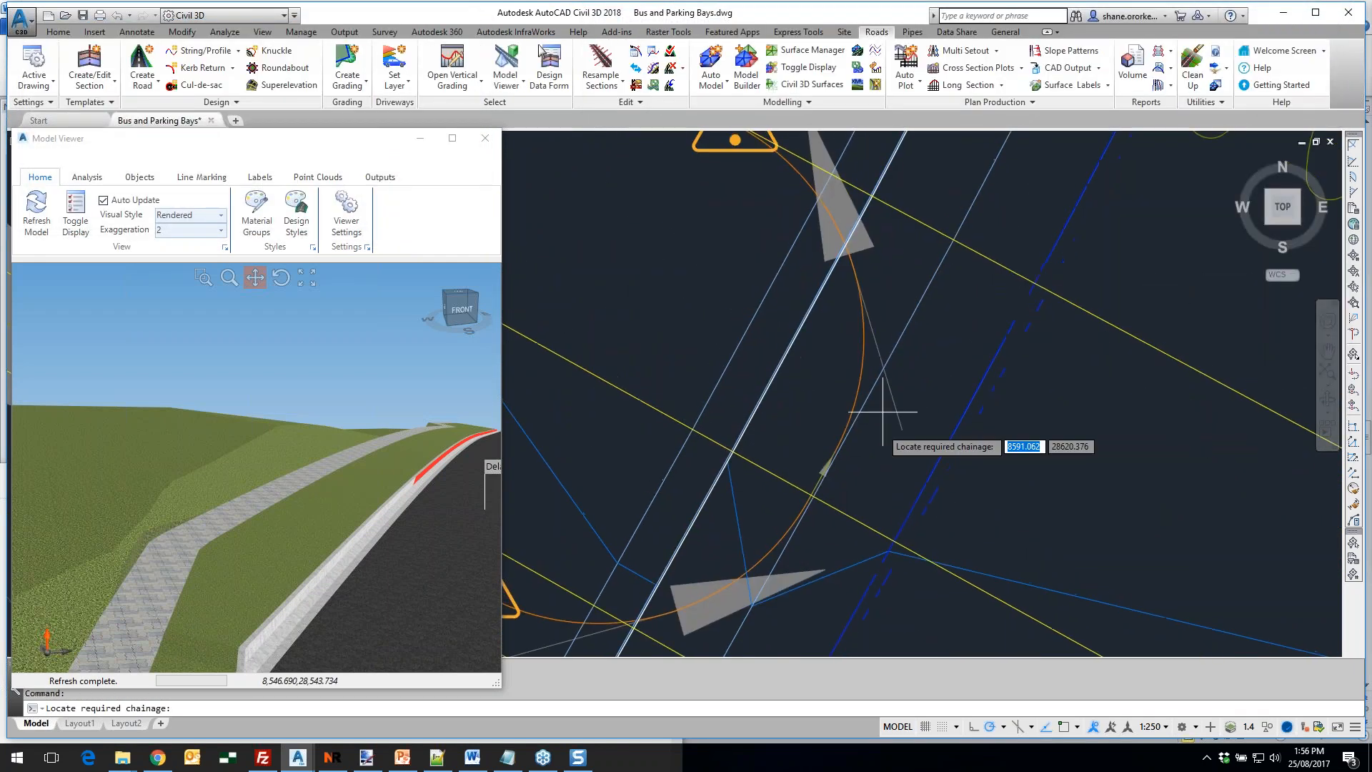
middle_drag(835, 210, 822, 310)
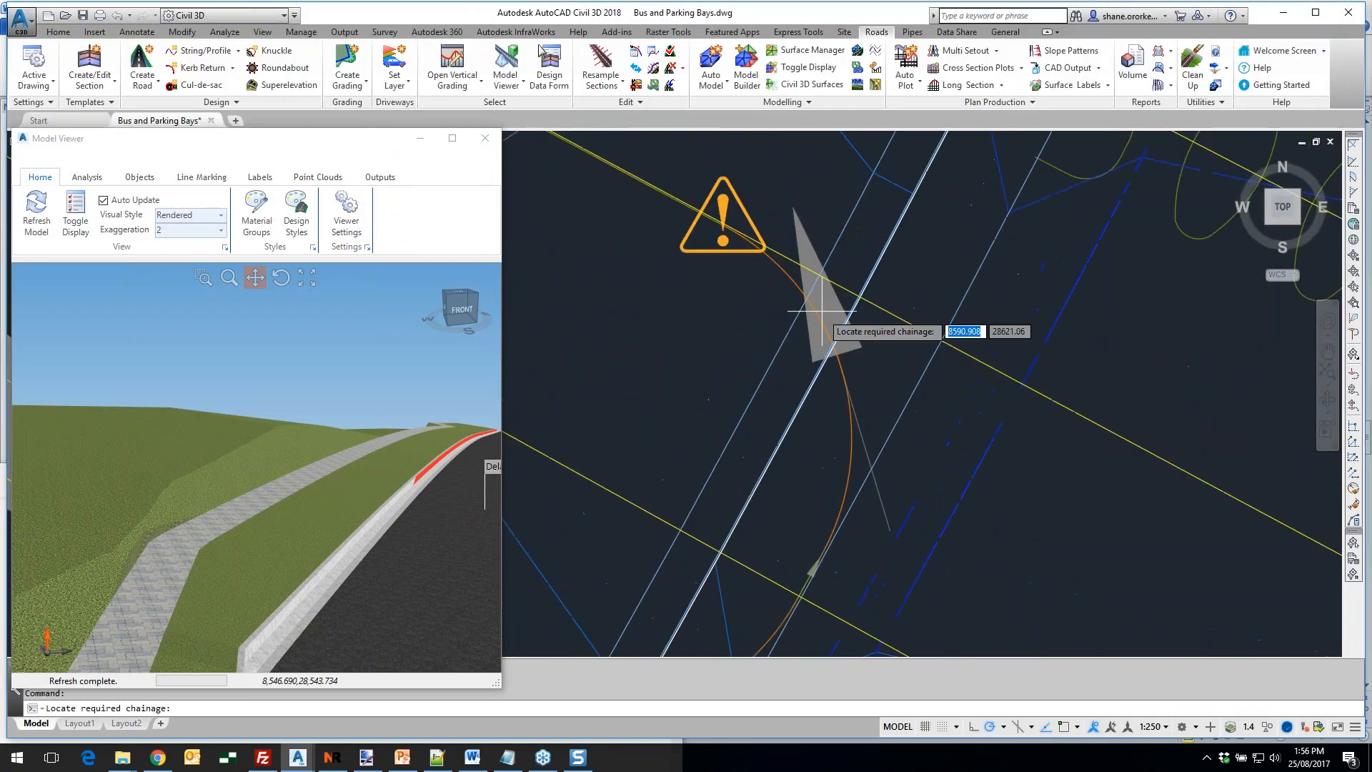
click(839, 334)
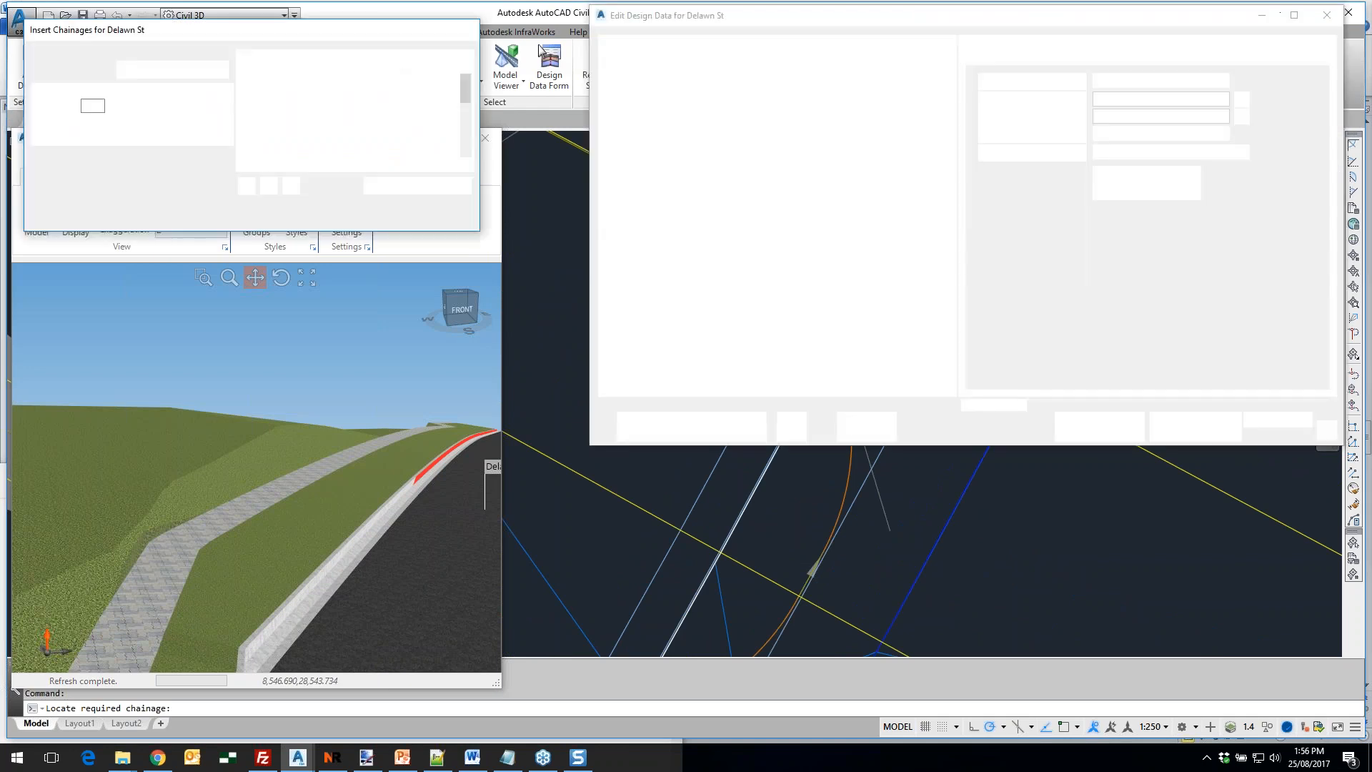
Add a single chainage farther north along Delawn St where the next bay's curve crosses the highlighted kerb line
click(203, 75)
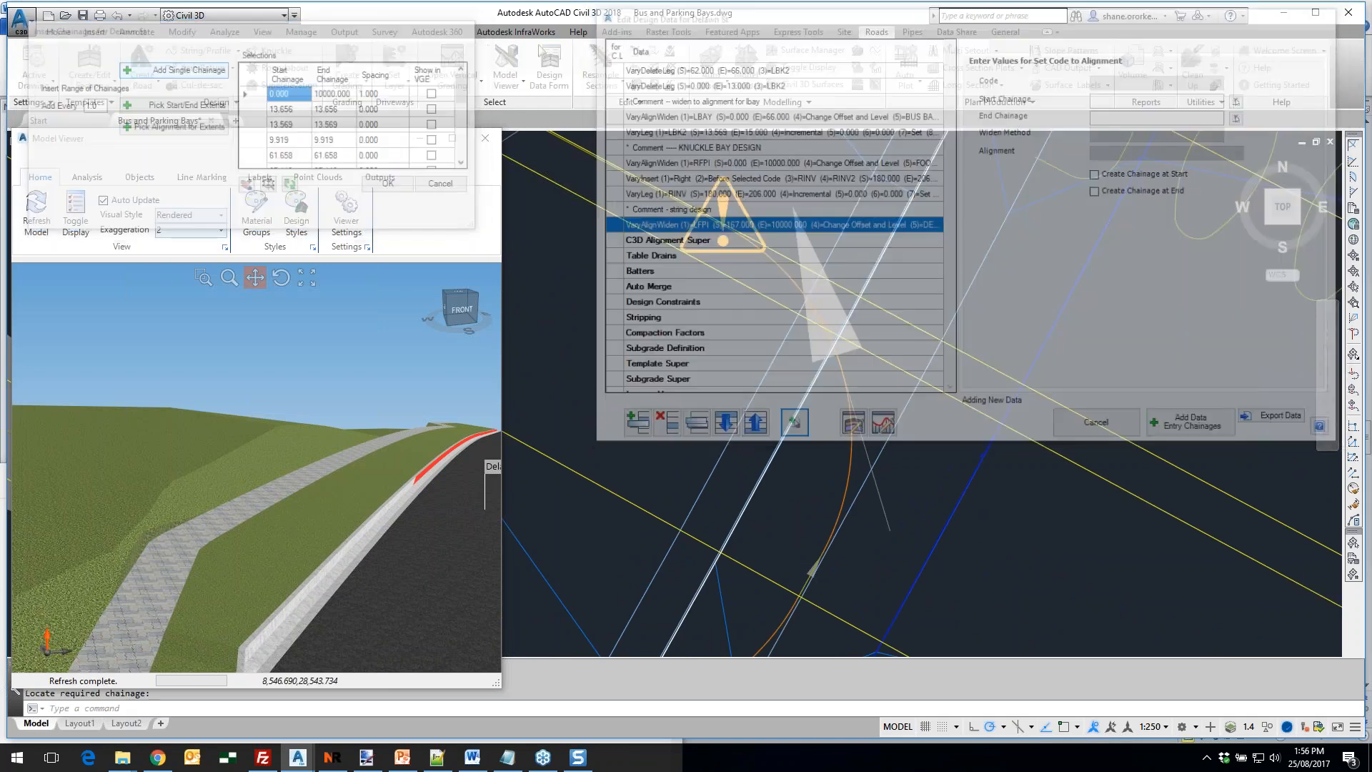
scroll(1027, 499, down, 5)
middle_drag(1018, 439, 876, 647)
middle_drag(973, 296, 886, 575)
middle_drag(979, 214, 858, 629)
scroll(850, 366, up, 5)
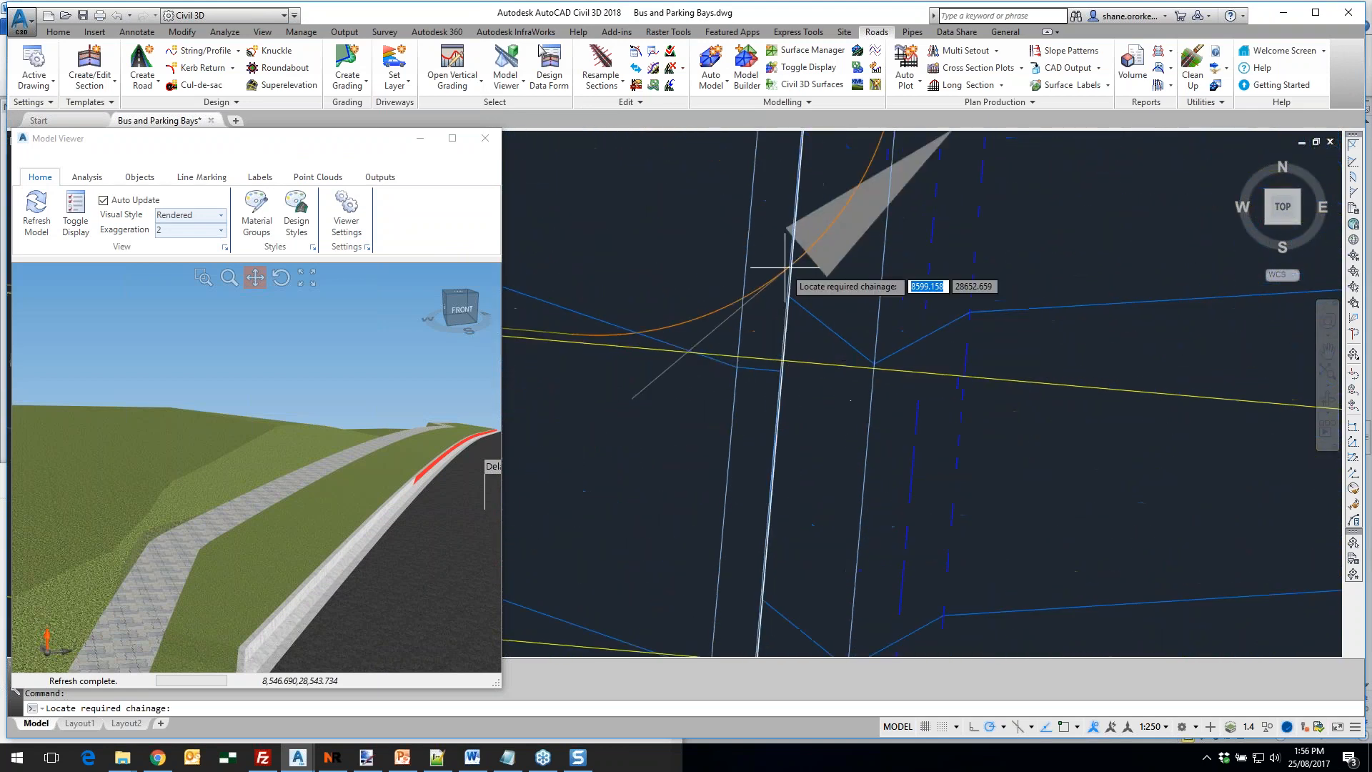
click(847, 273)
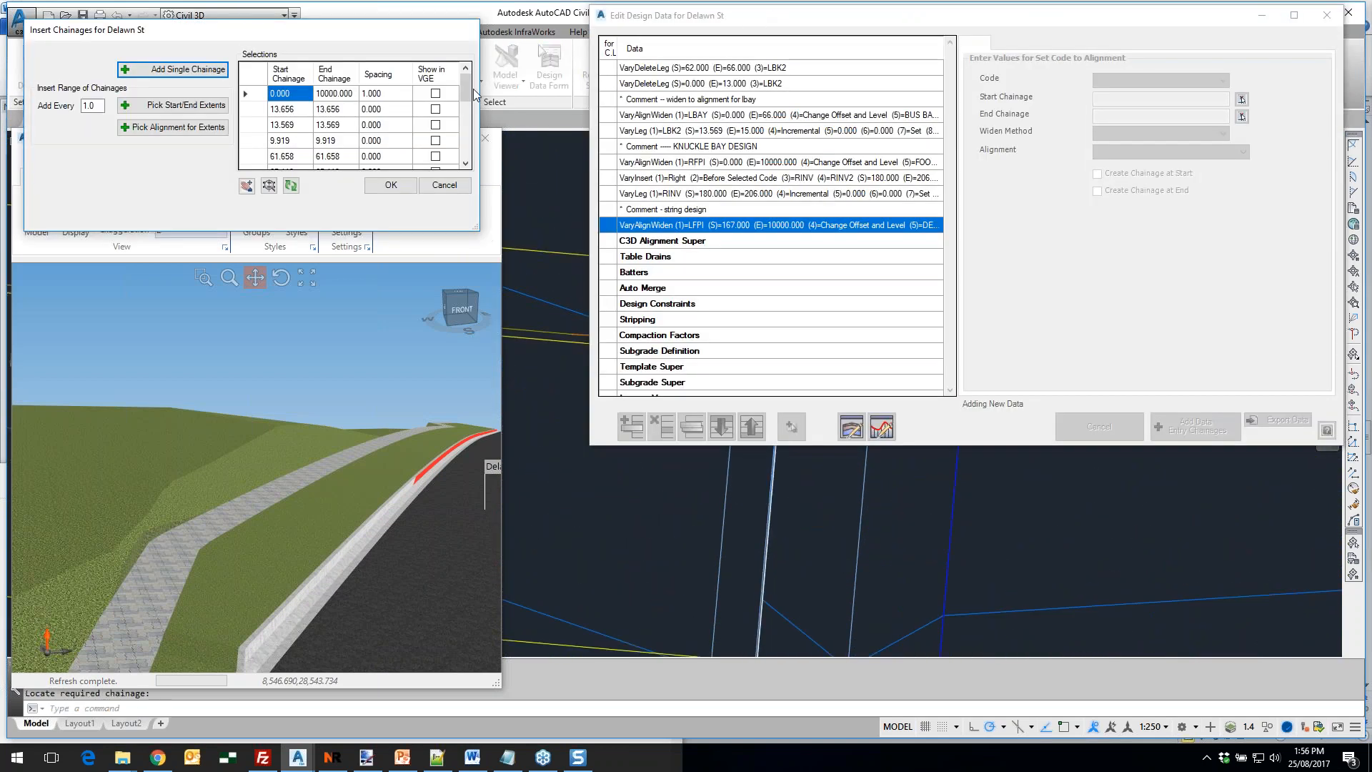
Add single chainages where the following reverse curve meets the highlighted kerb line and at the kerb line's bend near the next curve to the north
click(175, 72)
scroll(747, 426, up, 3)
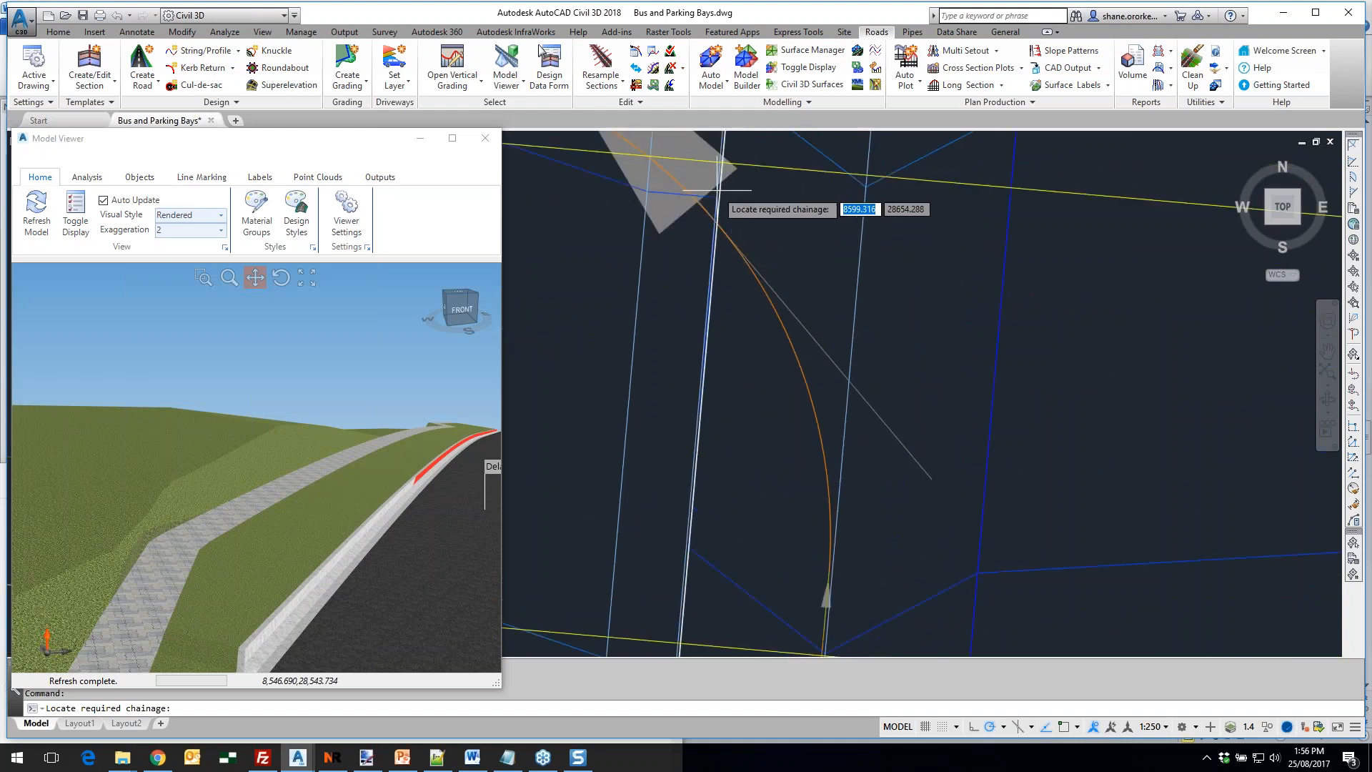
click(714, 190)
click(175, 70)
scroll(788, 336, up, 3)
scroll(811, 372, up, 5)
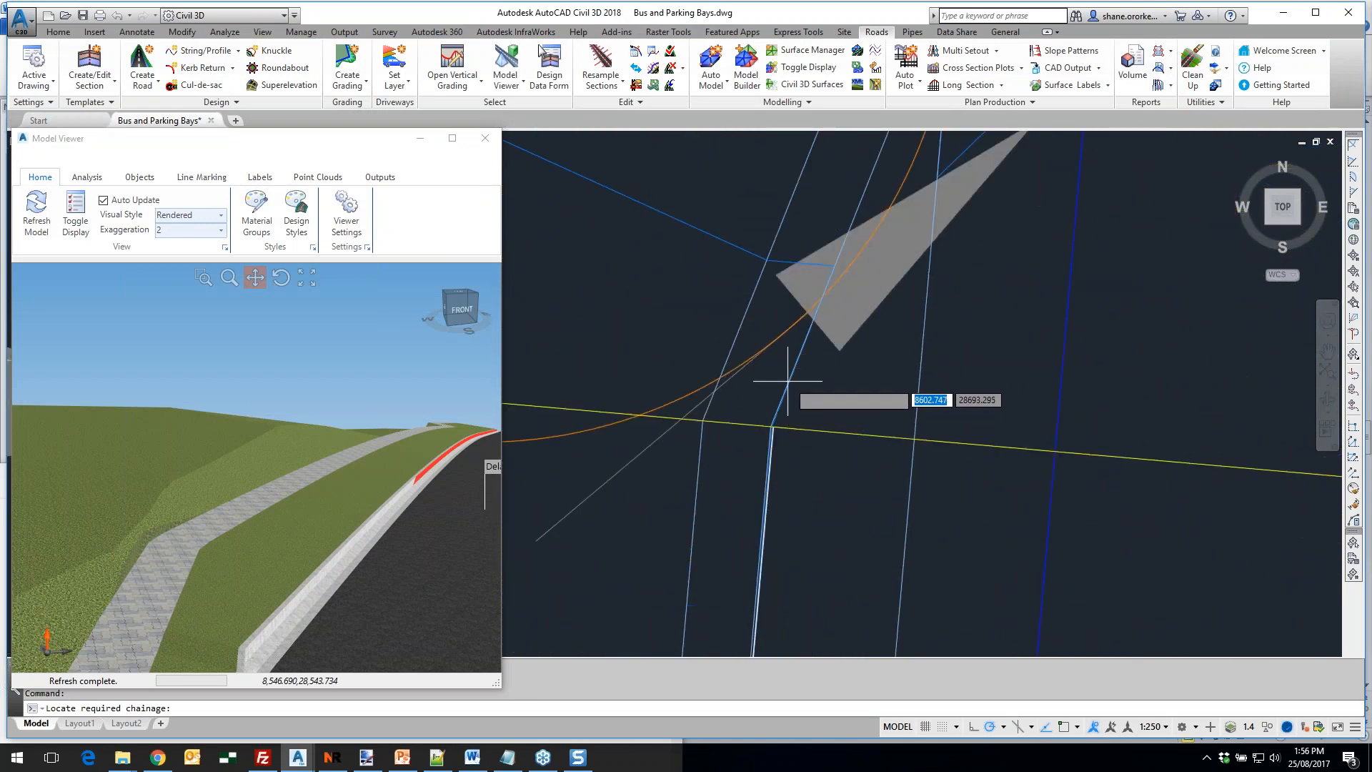
click(777, 425)
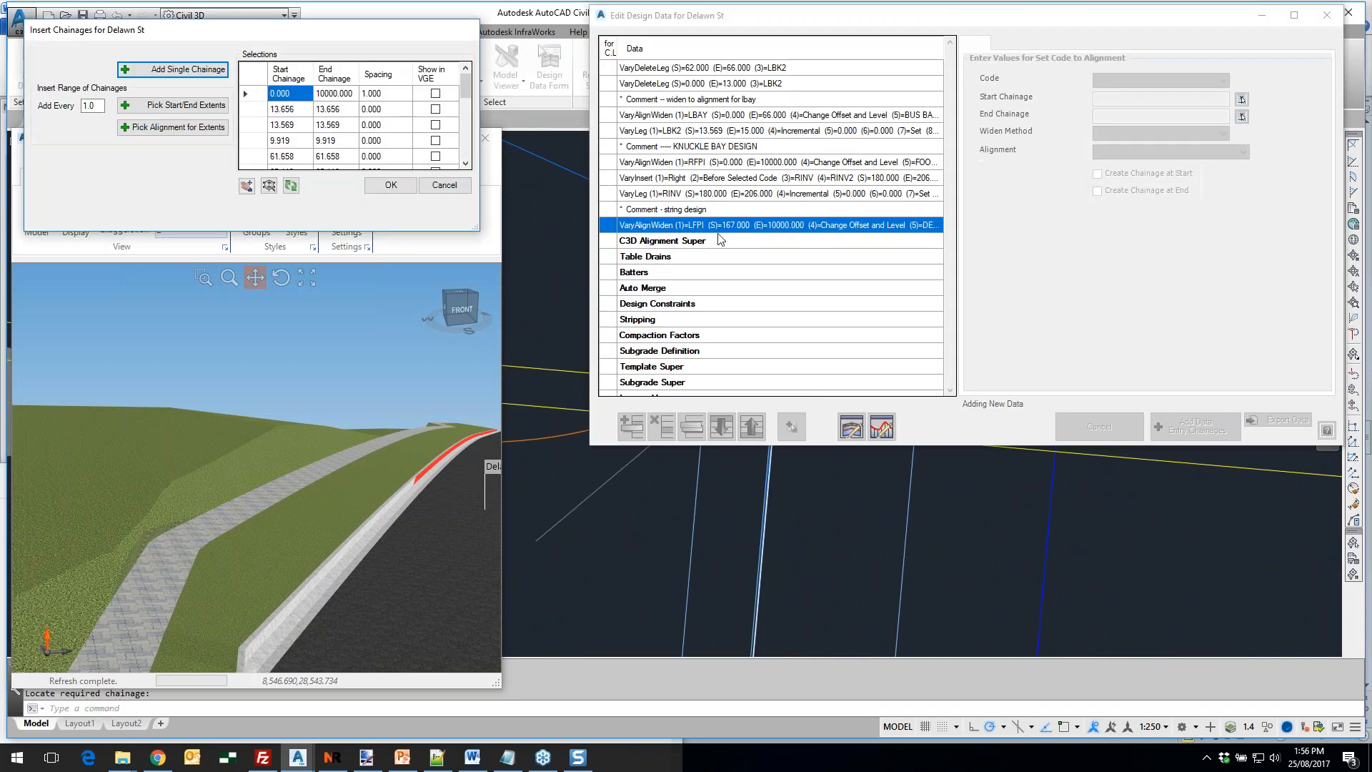
Set the chainage range interval to 0.2 and start locating the range's start and end extents along Delawn St
double_click(88, 106)
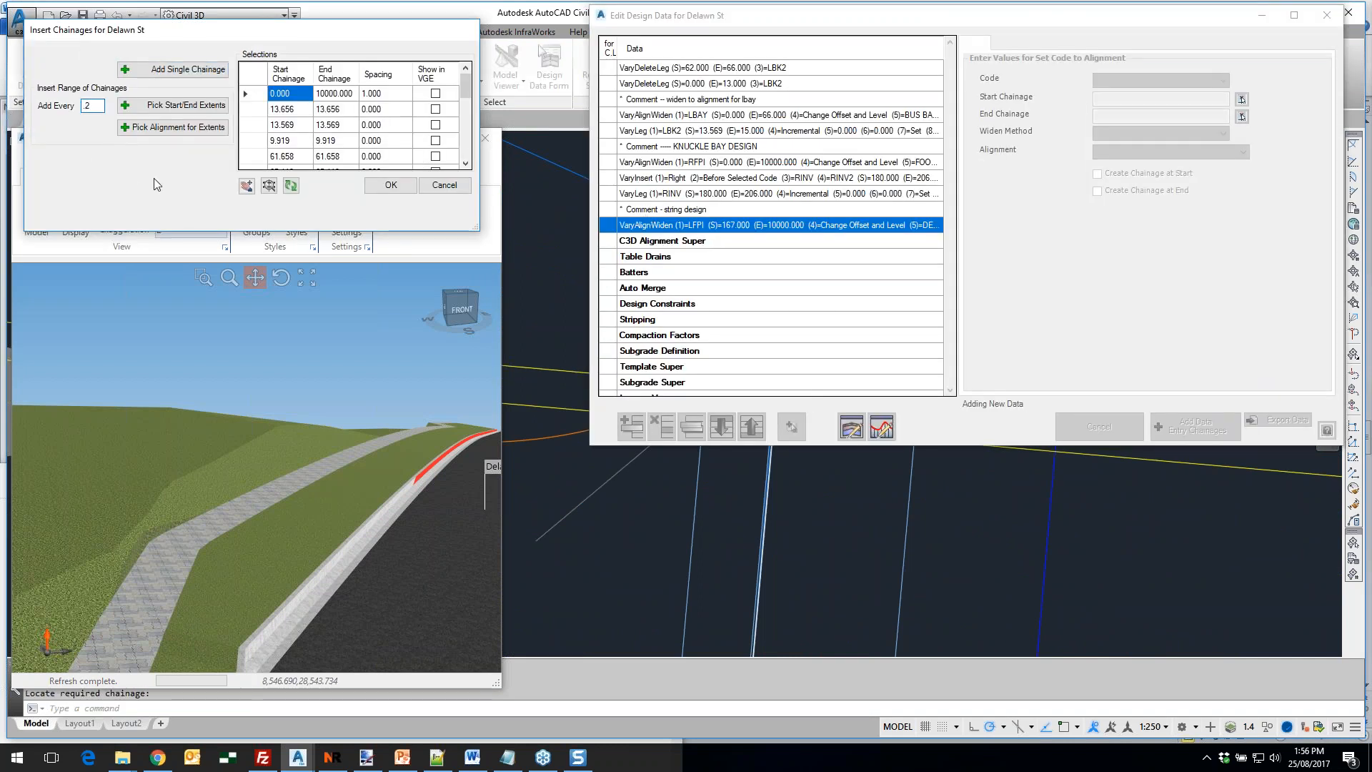
click(183, 105)
scroll(761, 423, down, 5)
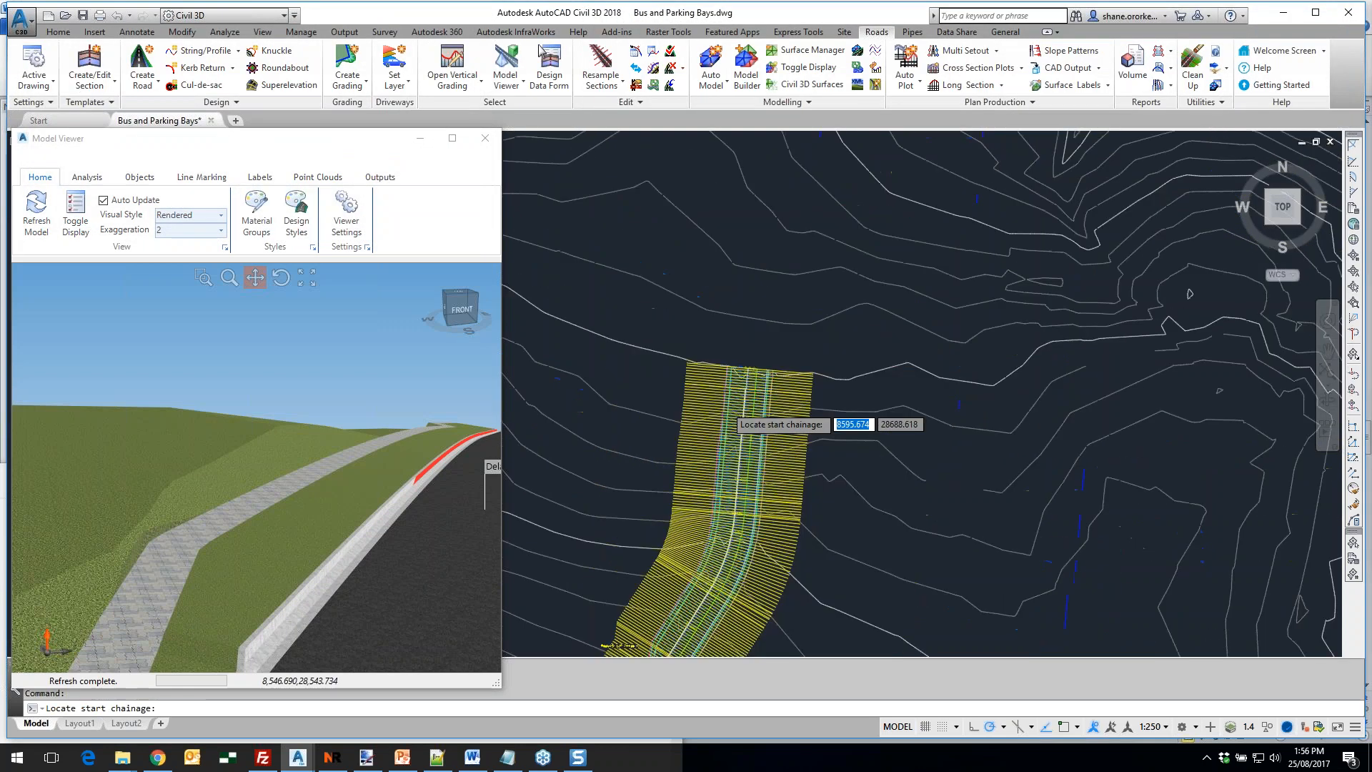
middle_drag(761, 422, 795, 326)
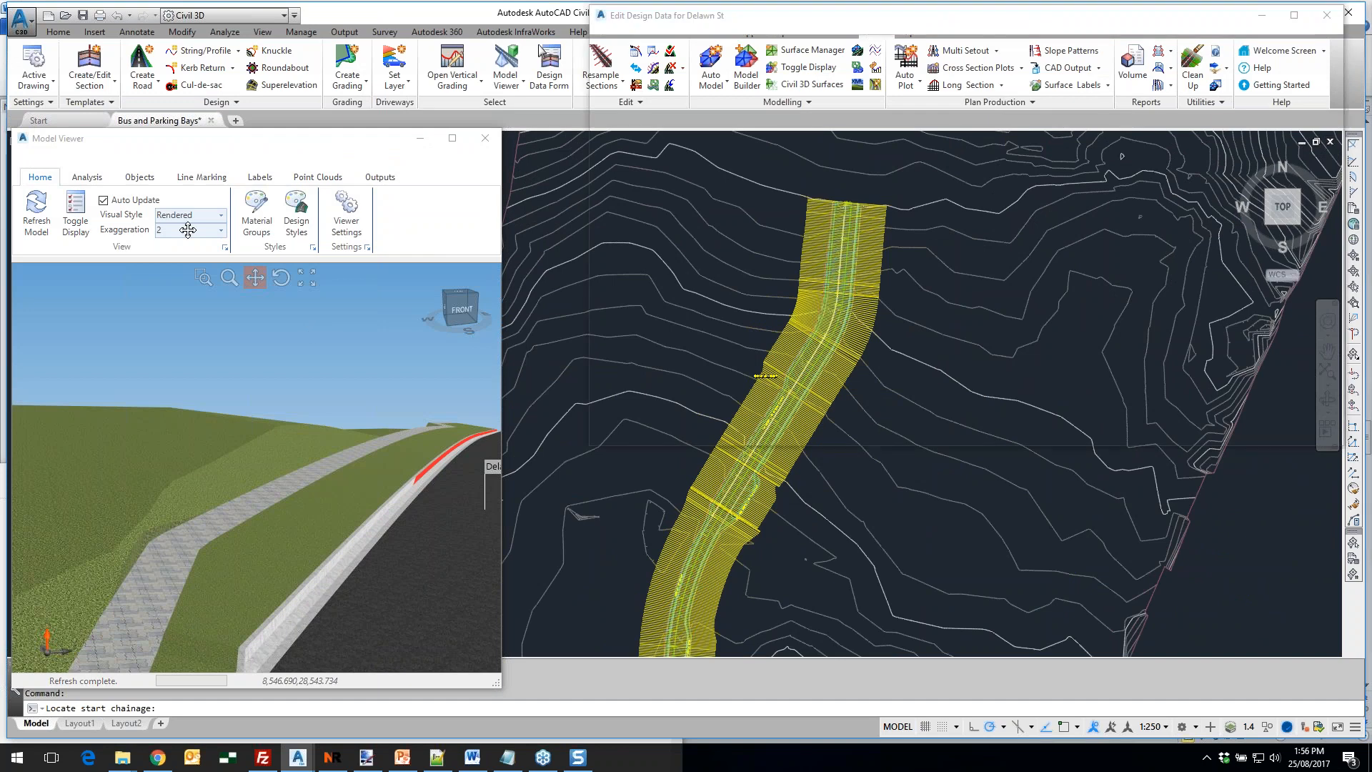
key(Escape)
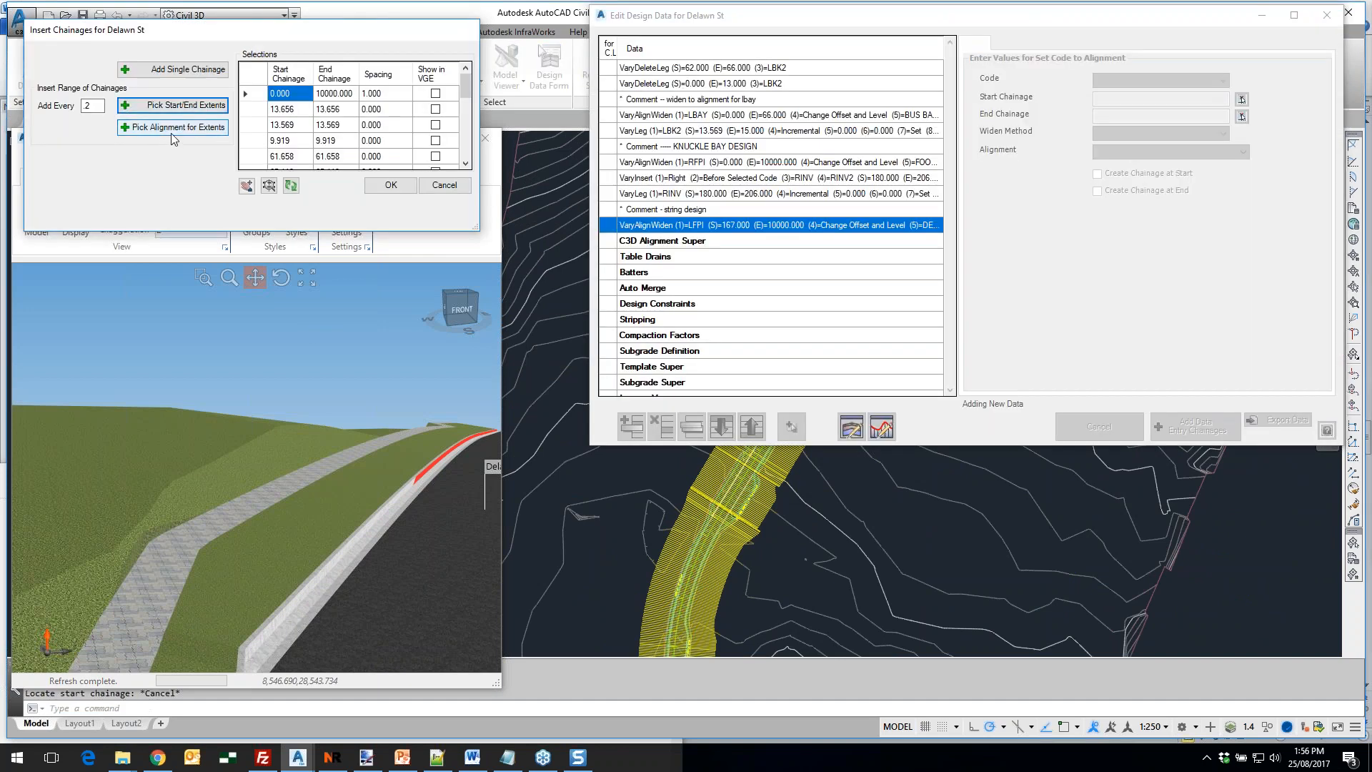
click(177, 127)
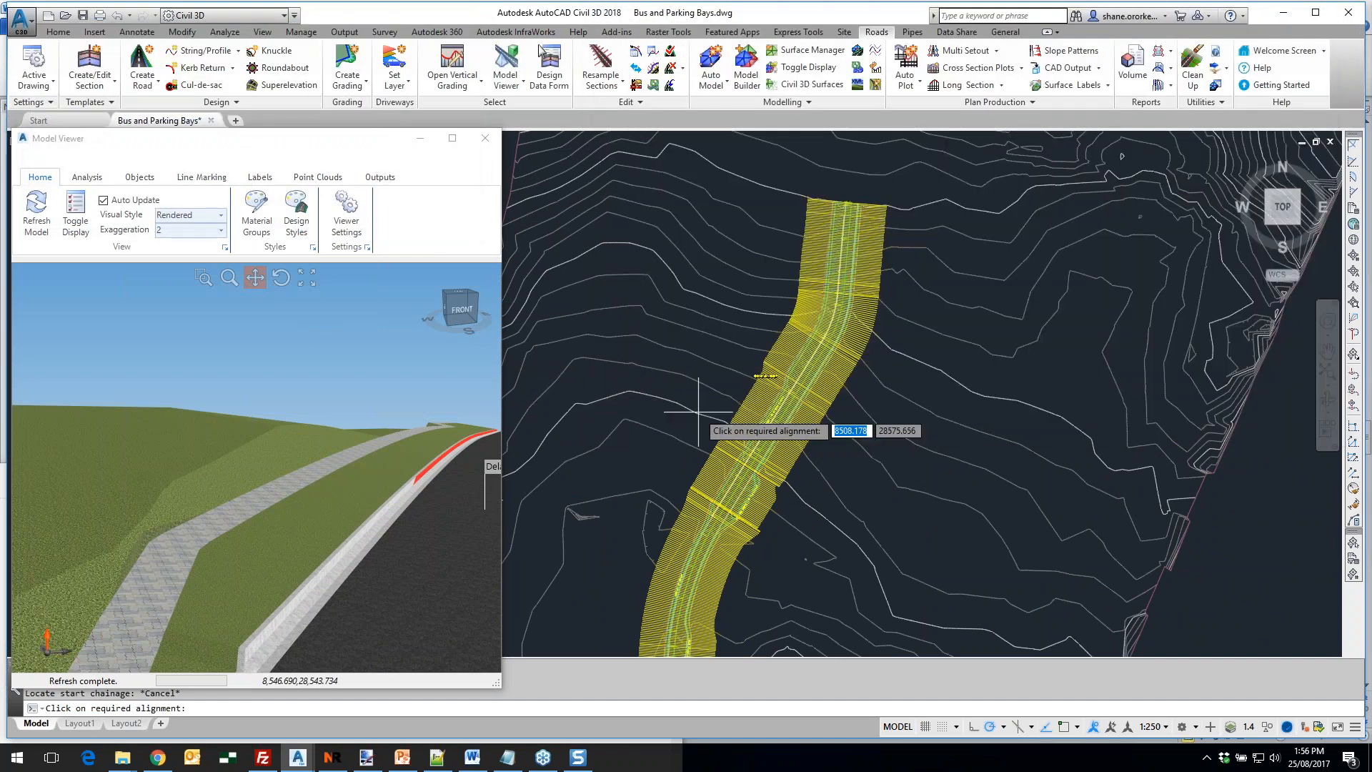
scroll(710, 414, up, 5)
middle_drag(753, 297, 1086, 498)
scroll(1057, 471, up, 6)
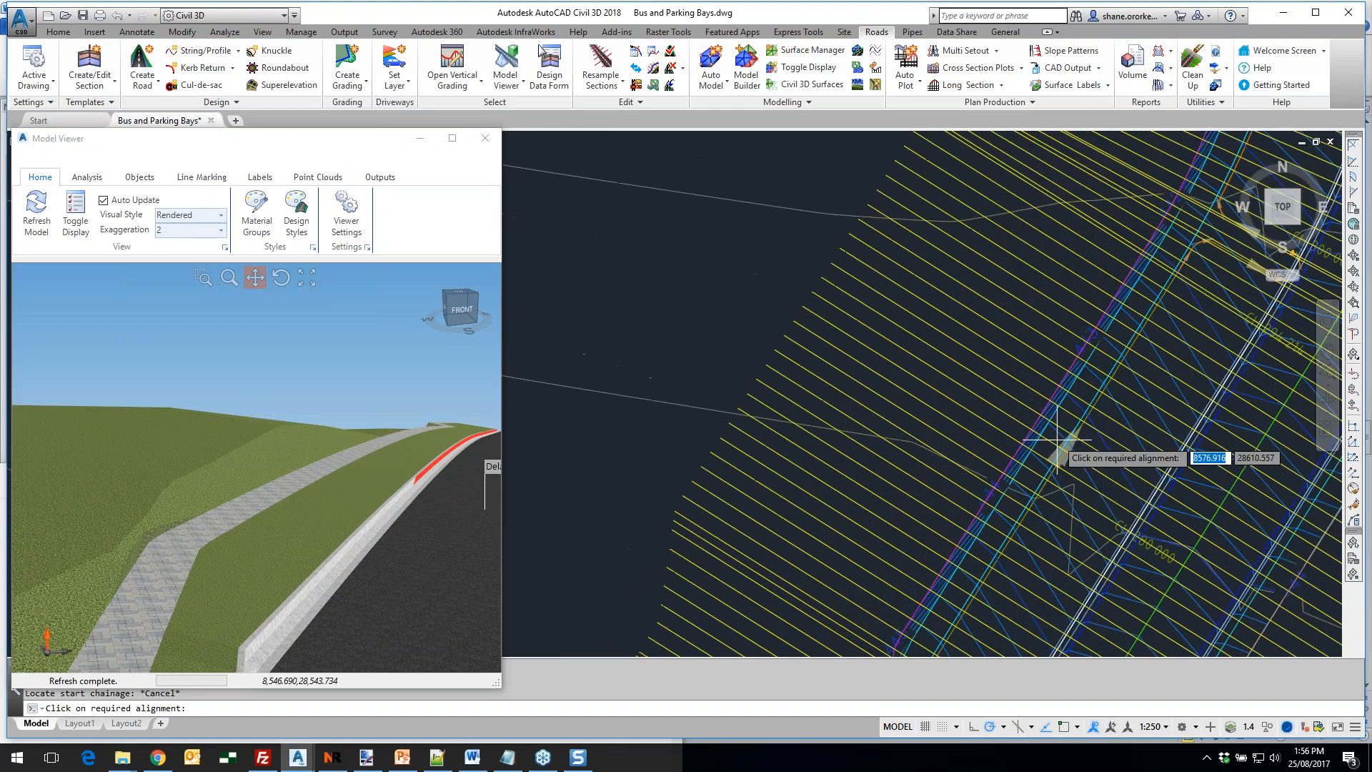
click(1055, 466)
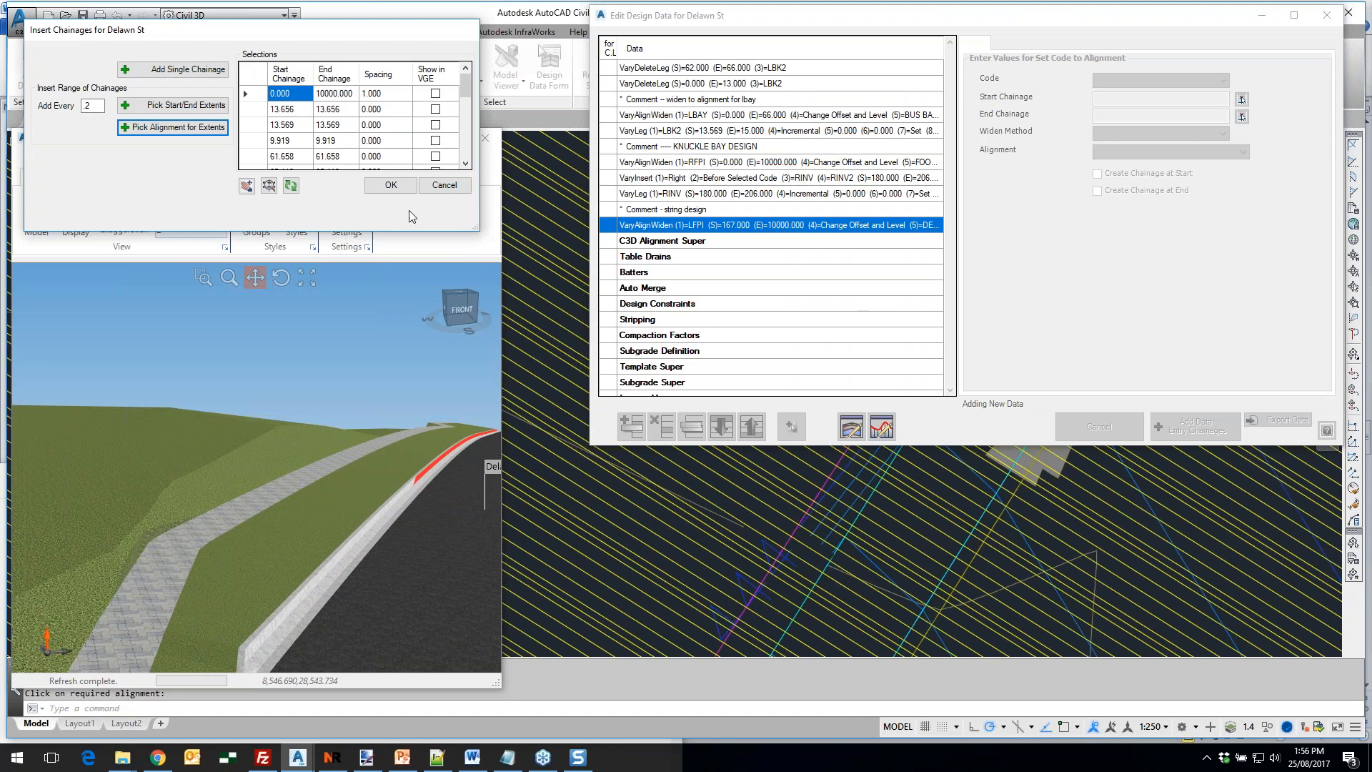
click(458, 188)
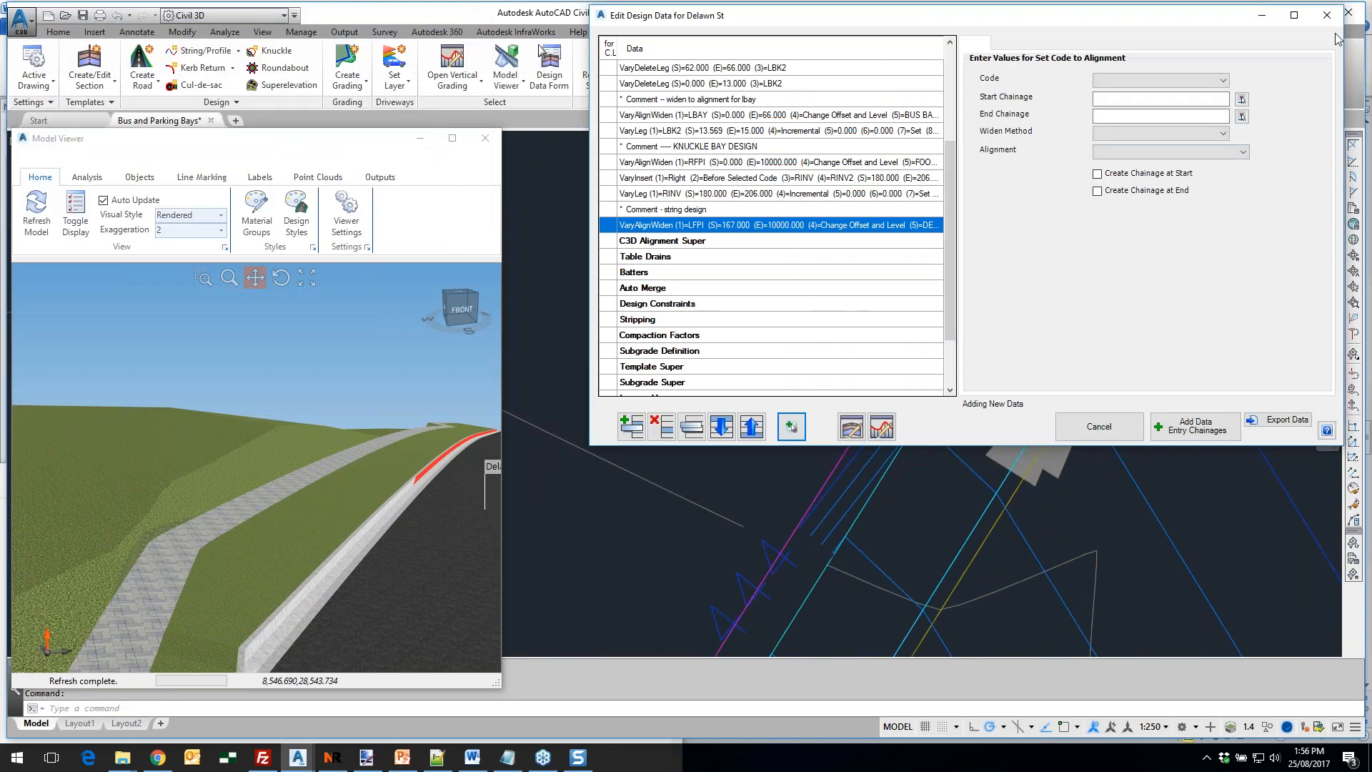
Start a new Delete Section entry at the end of the Delawn St design data, with the kerb near chainage 172.207 in view
mouse_move(1183, 23)
mouse_down()
mouse_move(830, 118)
mouse_move(640, 48)
mouse_up()
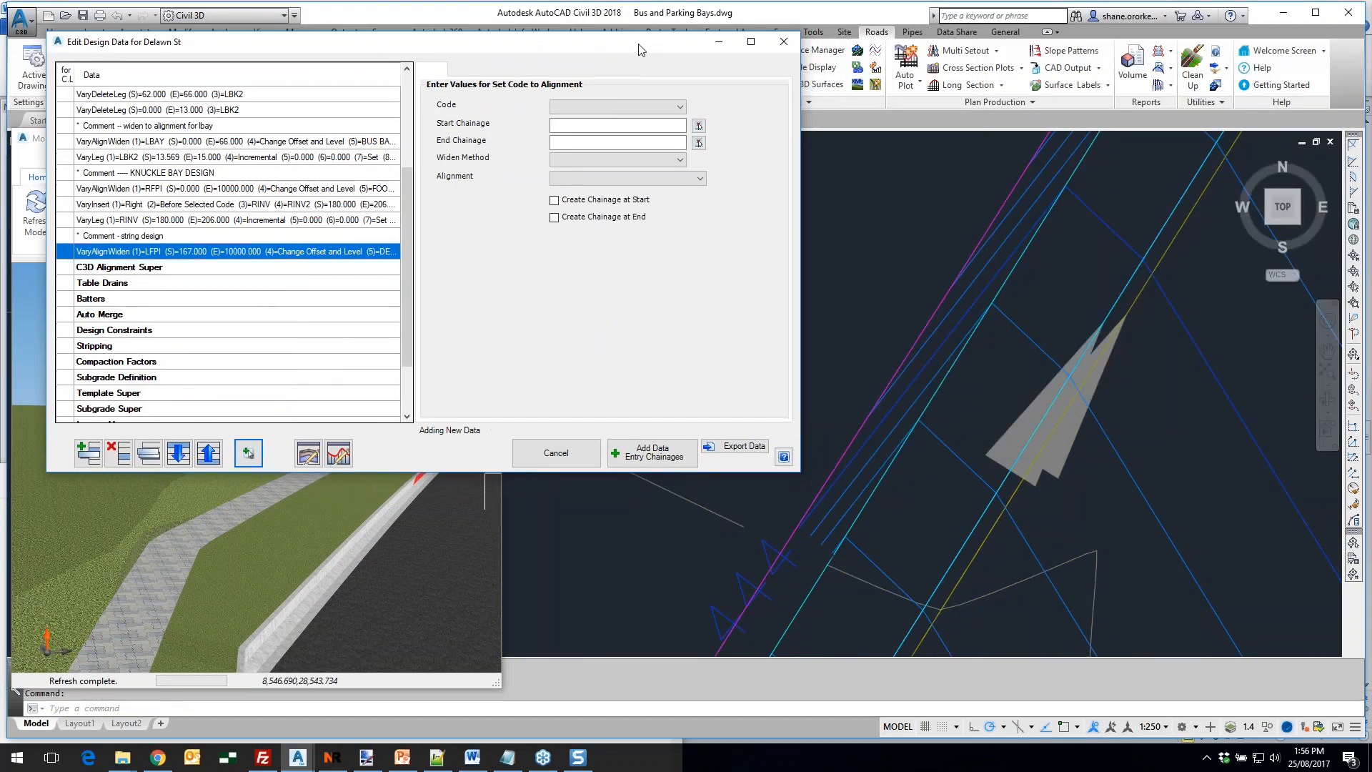
scroll(994, 347, down, 5)
scroll(950, 364, up, 3)
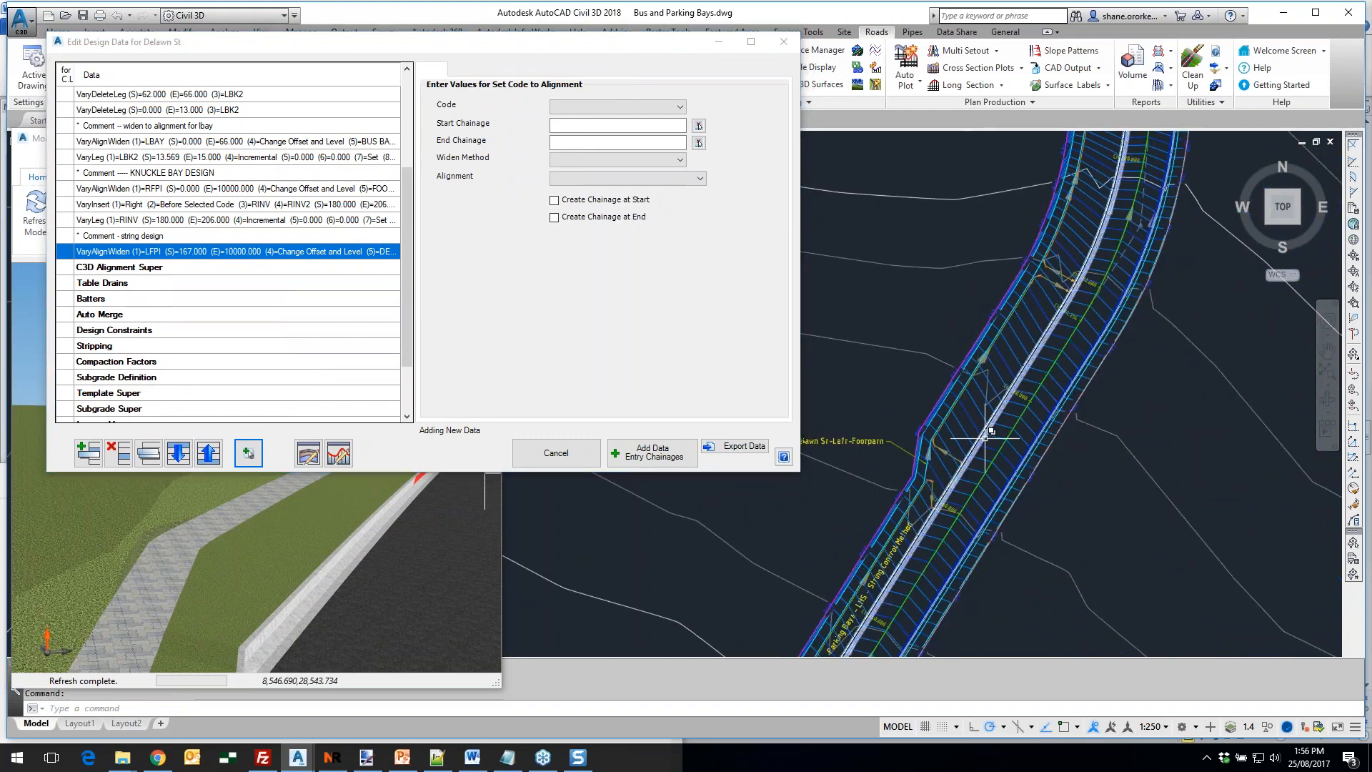
scroll(920, 386, up, 2)
scroll(910, 422, up, 2)
middle_drag(958, 508, 1054, 311)
scroll(1022, 346, down, 4)
middle_drag(942, 556, 942, 545)
scroll(942, 546, up, 3)
scroll(958, 443, up, 4)
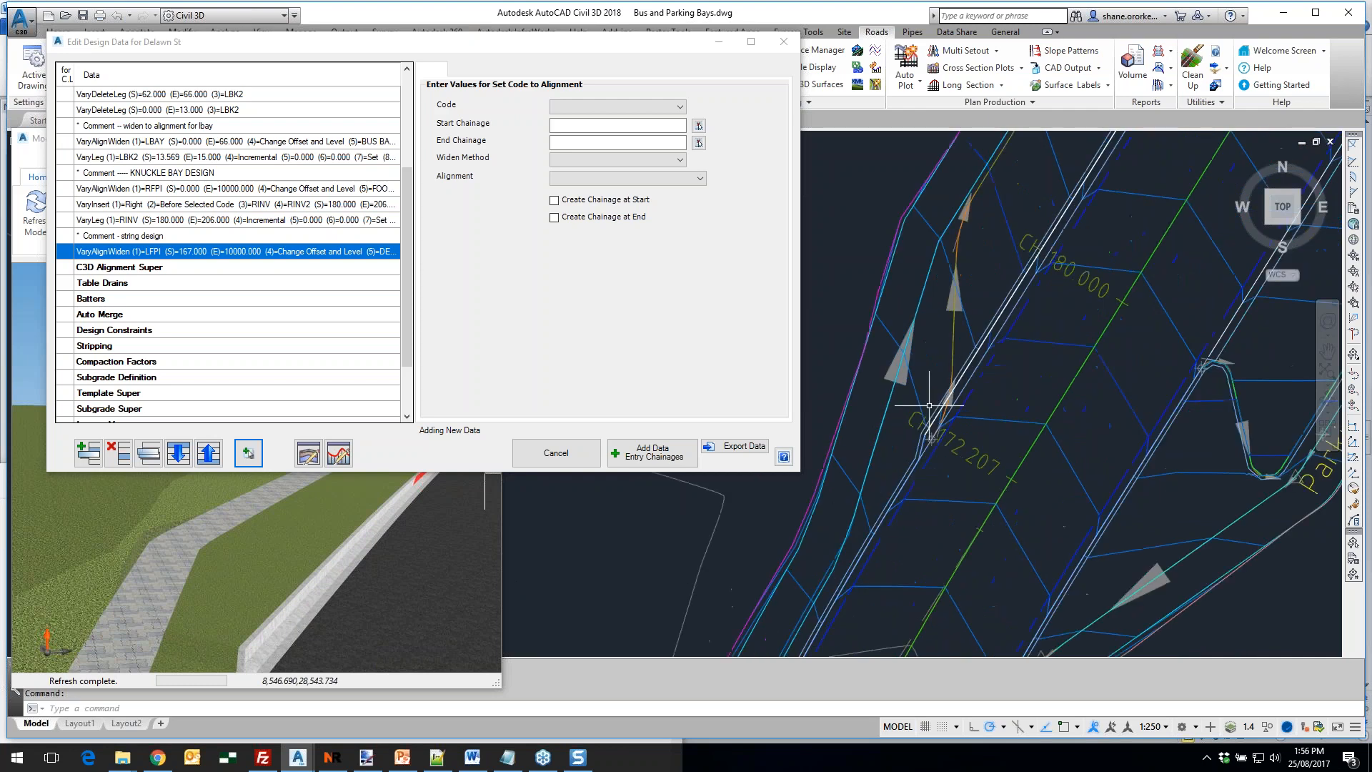
middle_drag(959, 443, 956, 343)
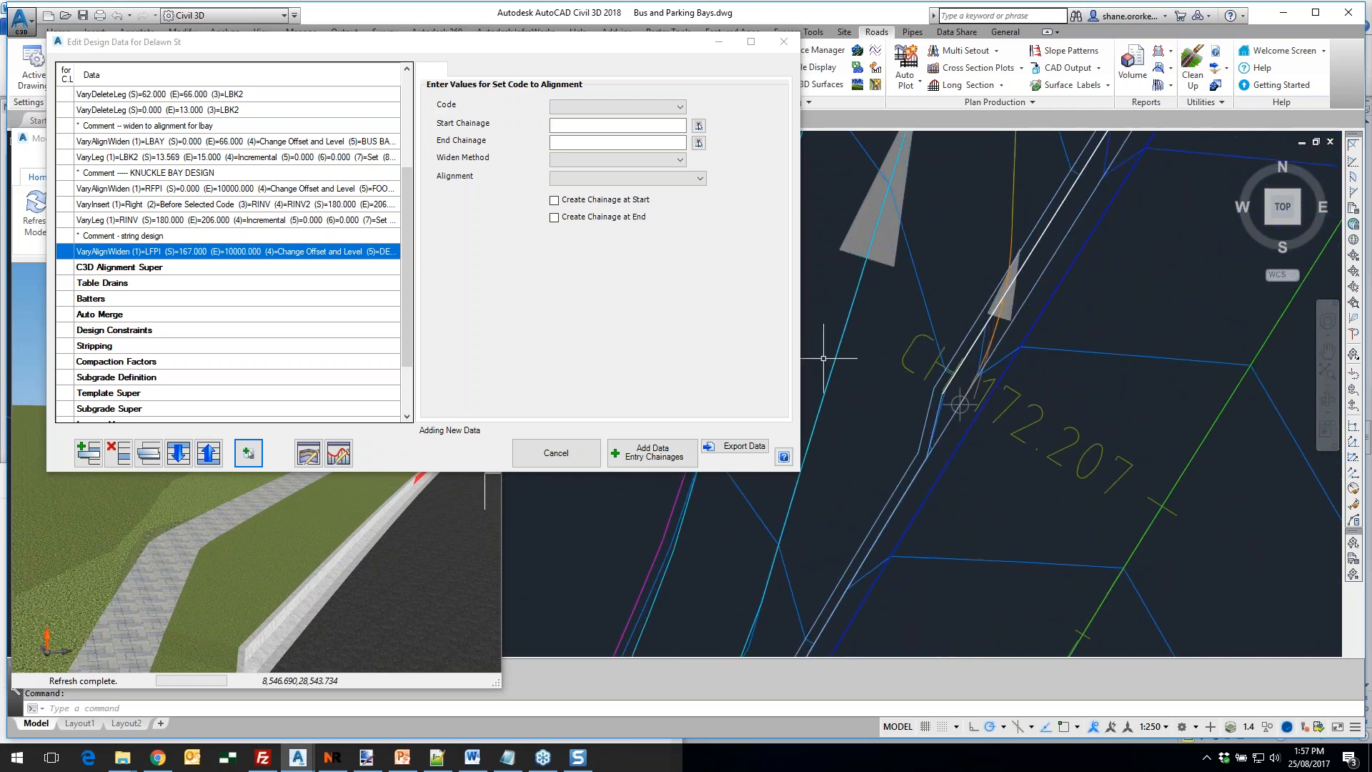
click(89, 452)
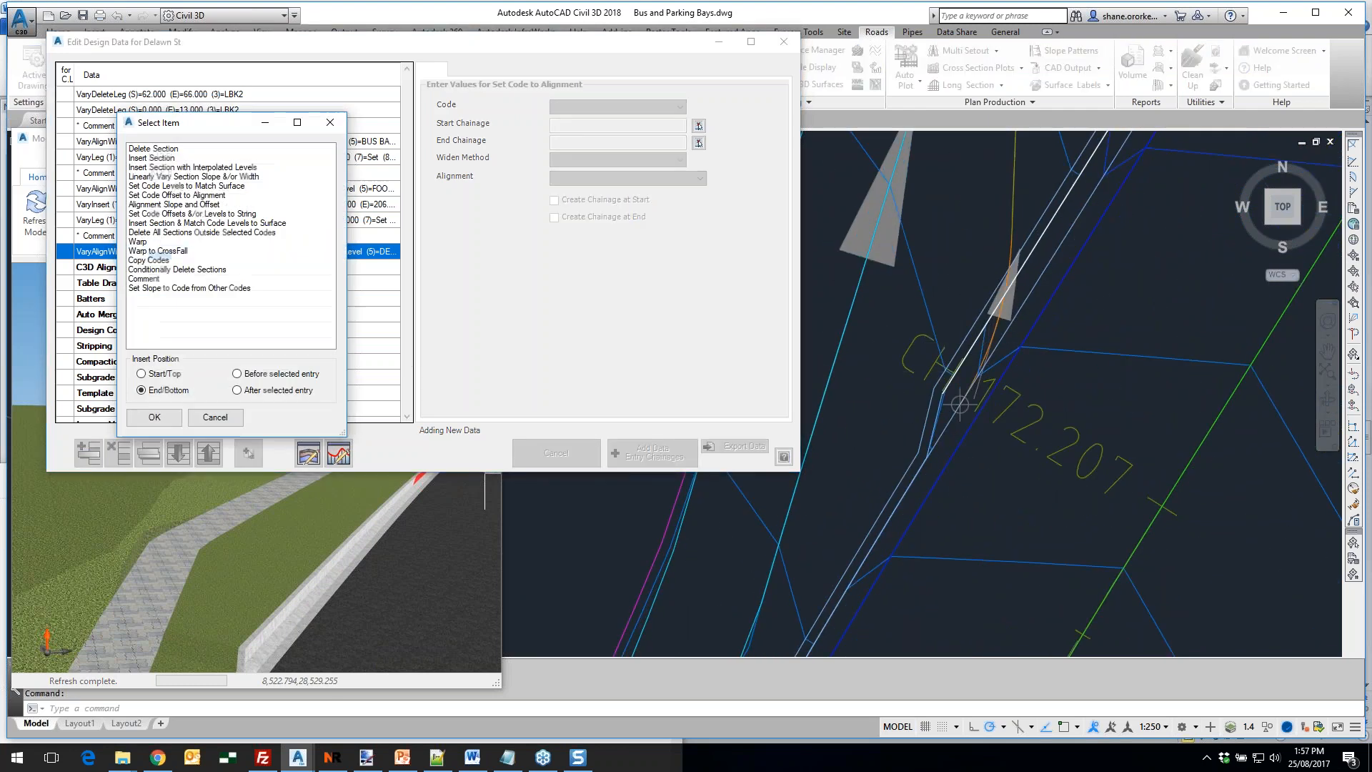
click(164, 149)
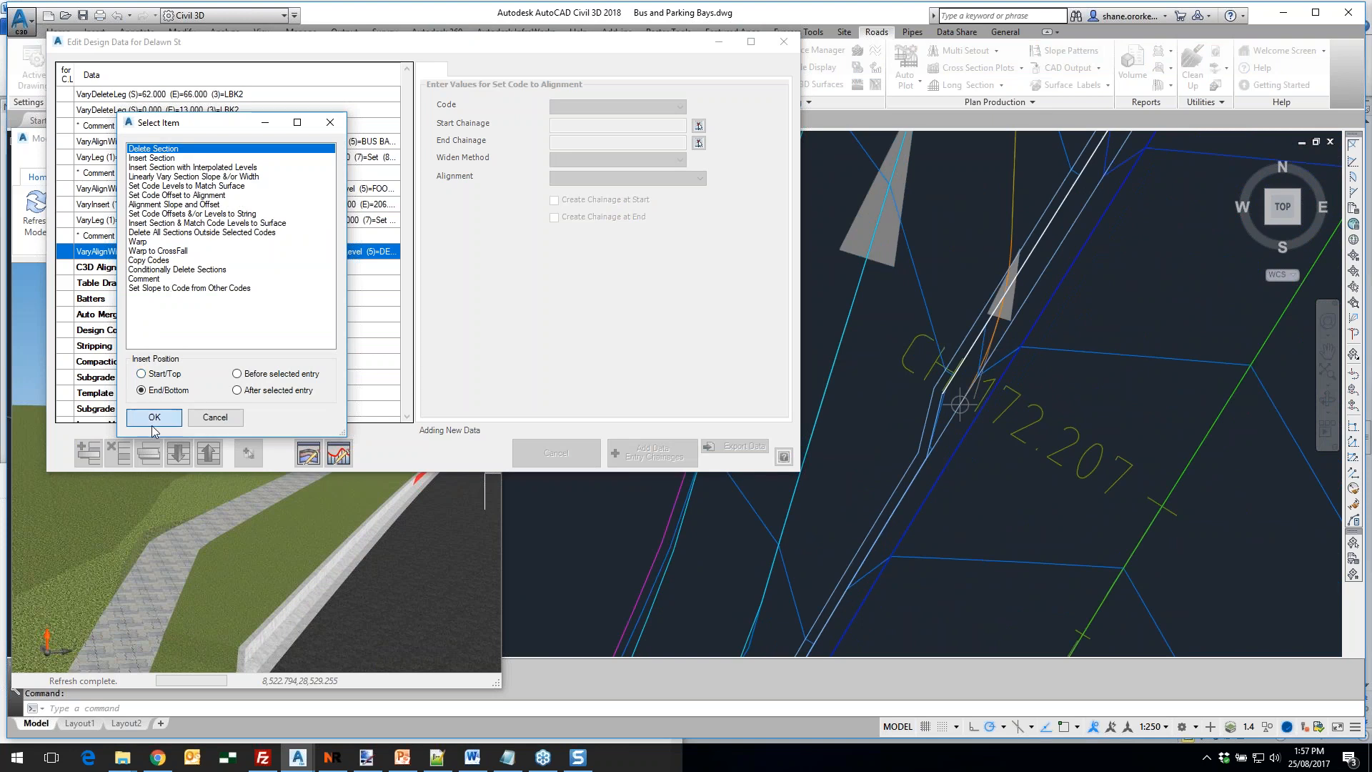
click(154, 420)
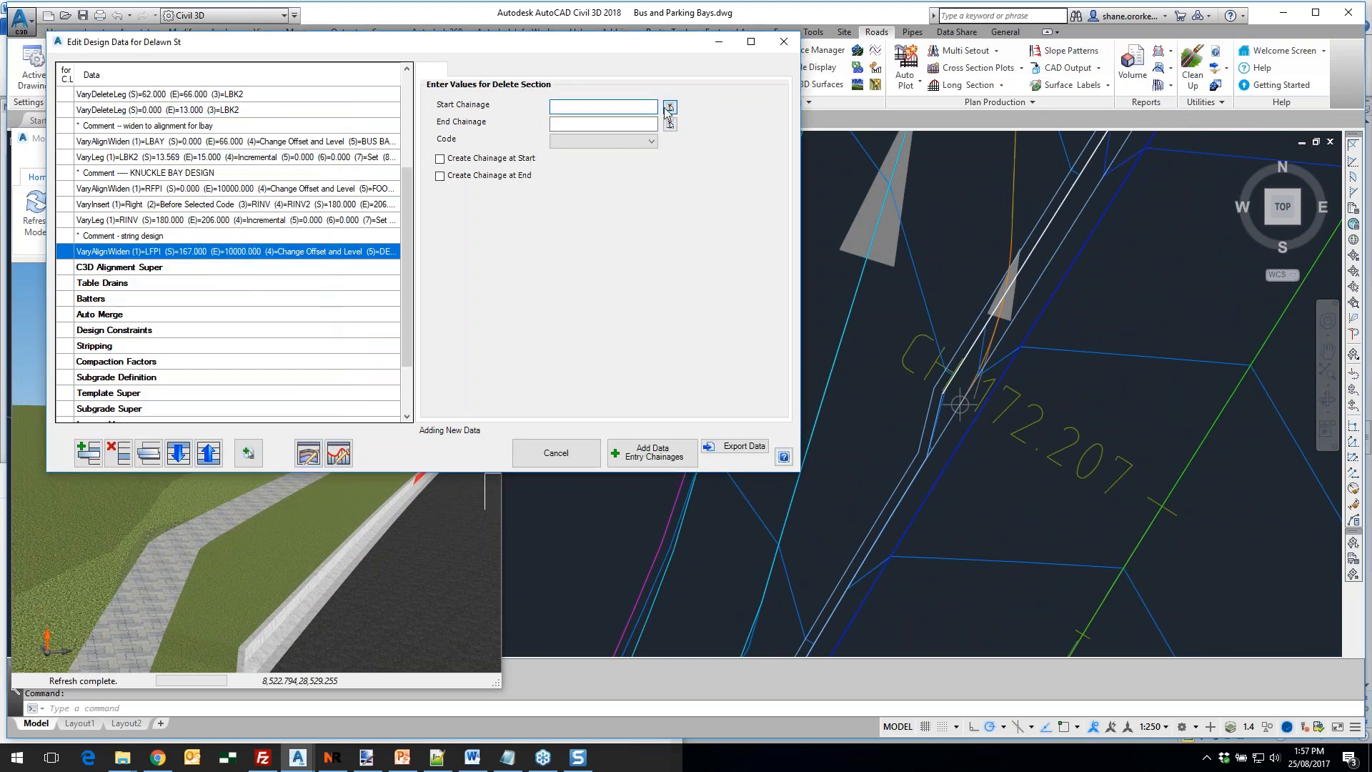
Set the Delete Section range from chainage 170.000 to 173.501 by picking in the drawing, choose code LBK2 and add the entry
click(669, 107)
click(903, 451)
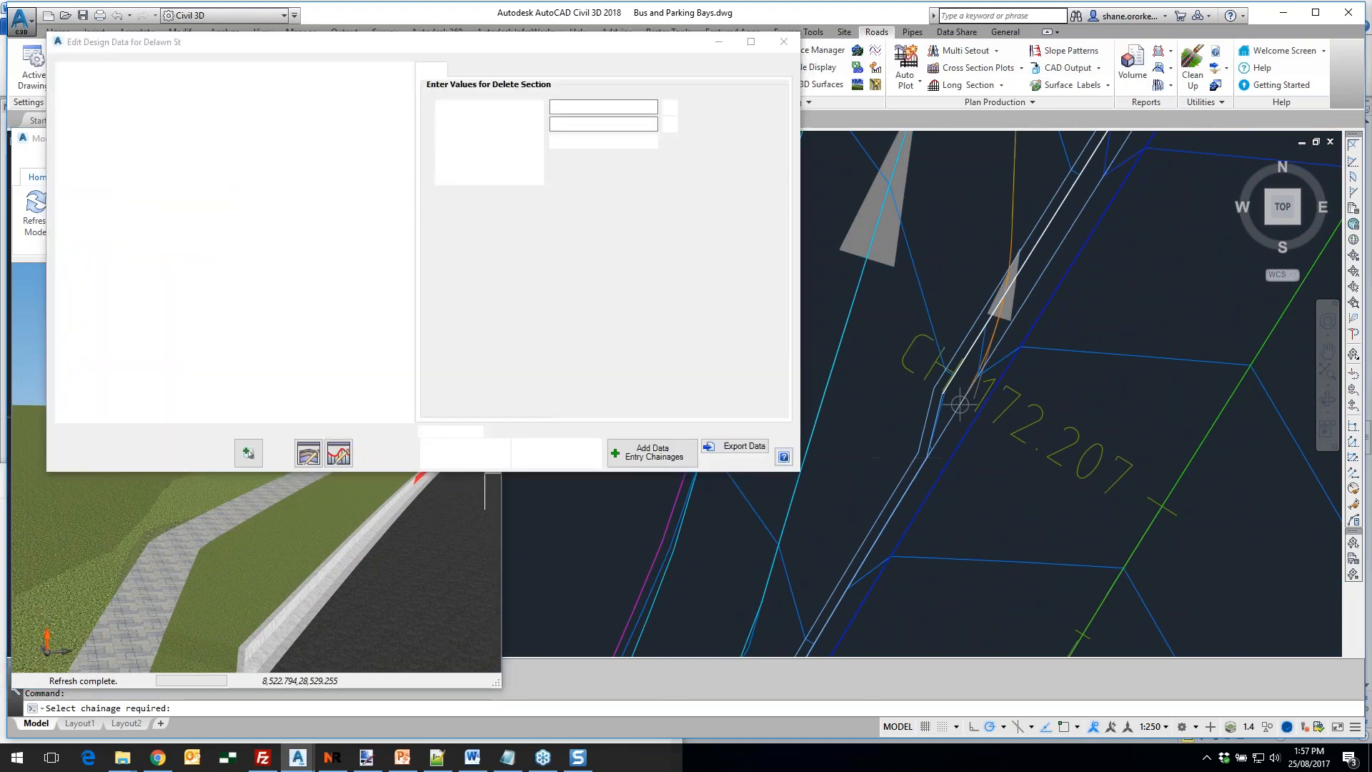
click(670, 125)
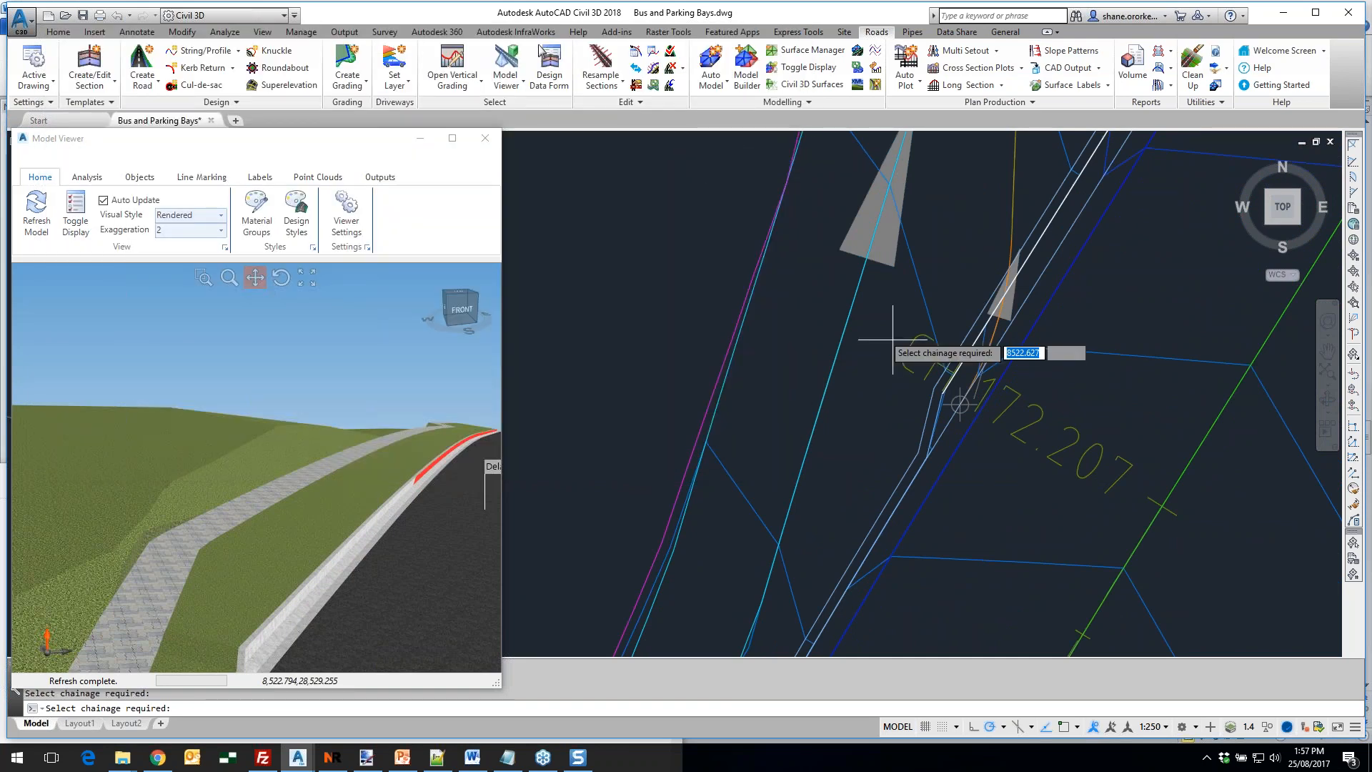
scroll(1012, 296, up, 2)
click(1003, 271)
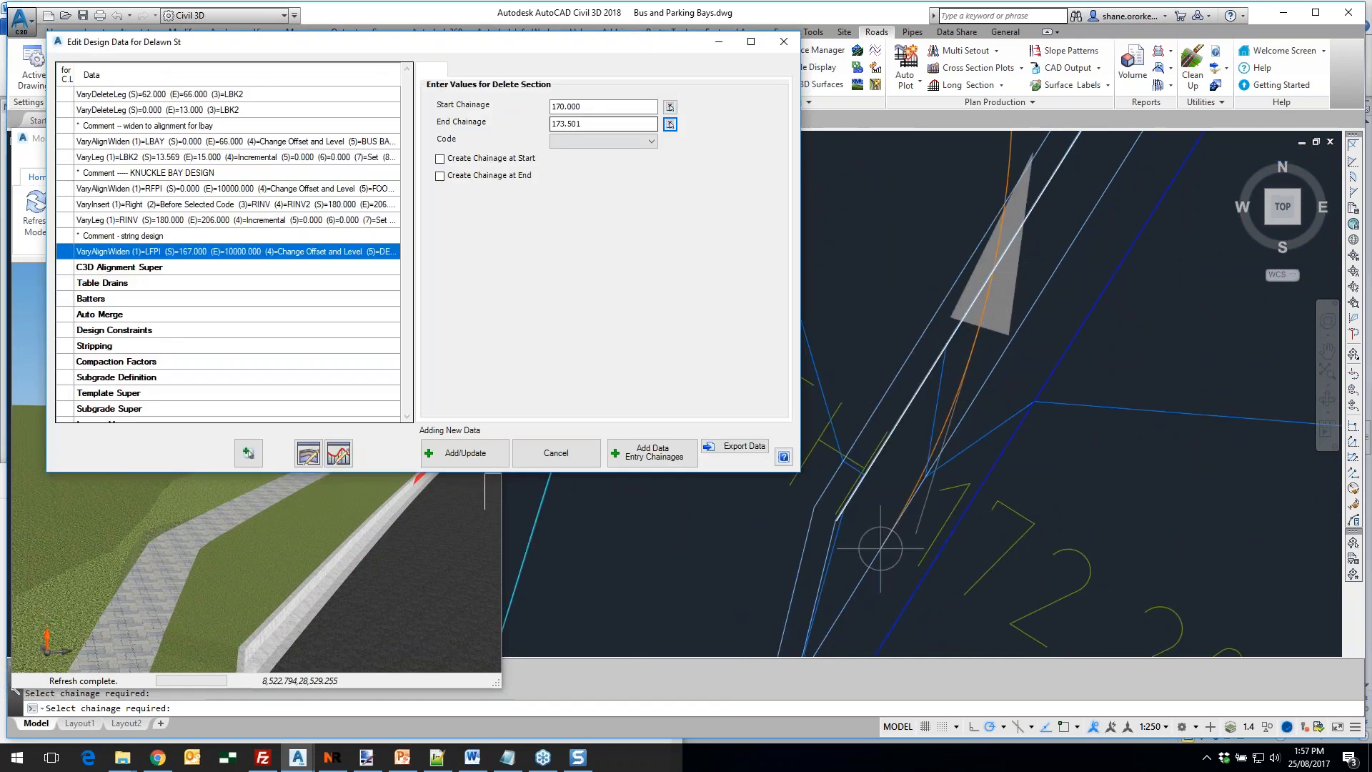
click(591, 142)
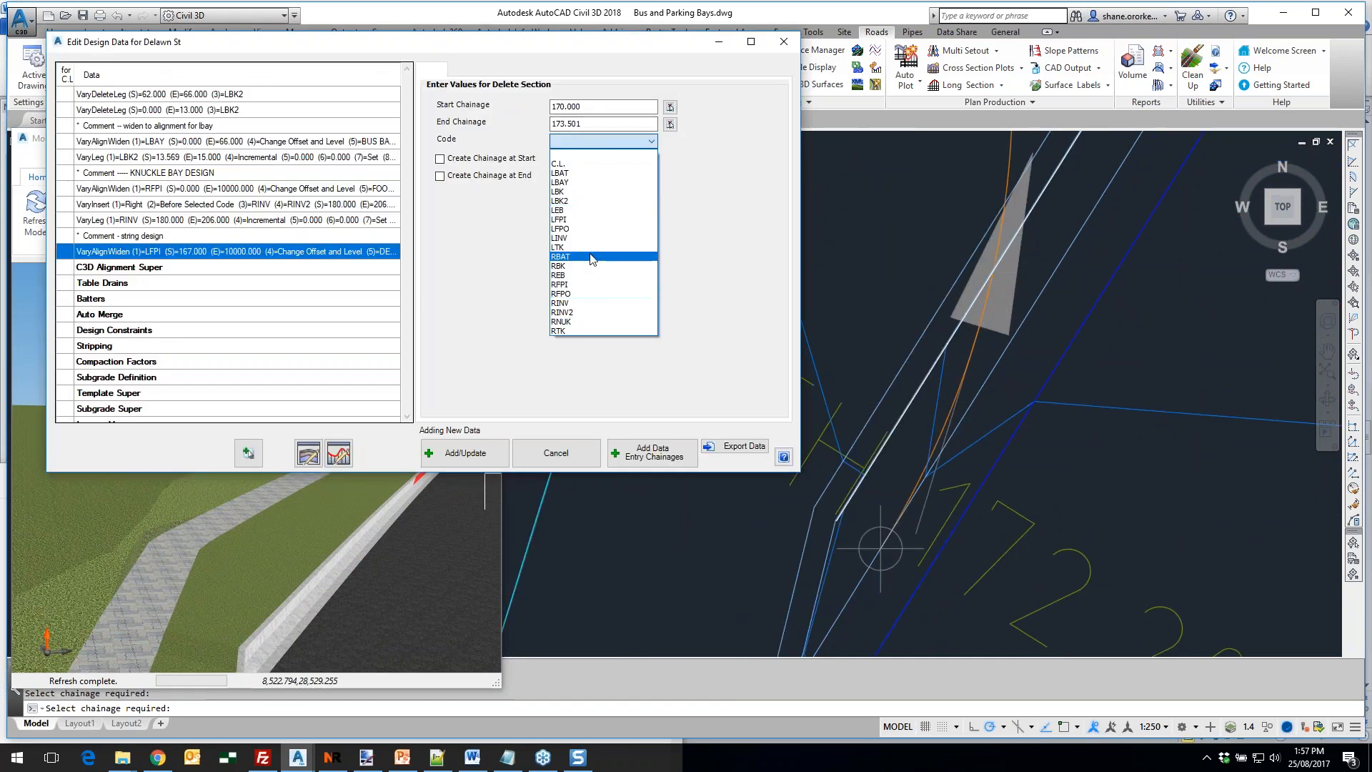
click(571, 201)
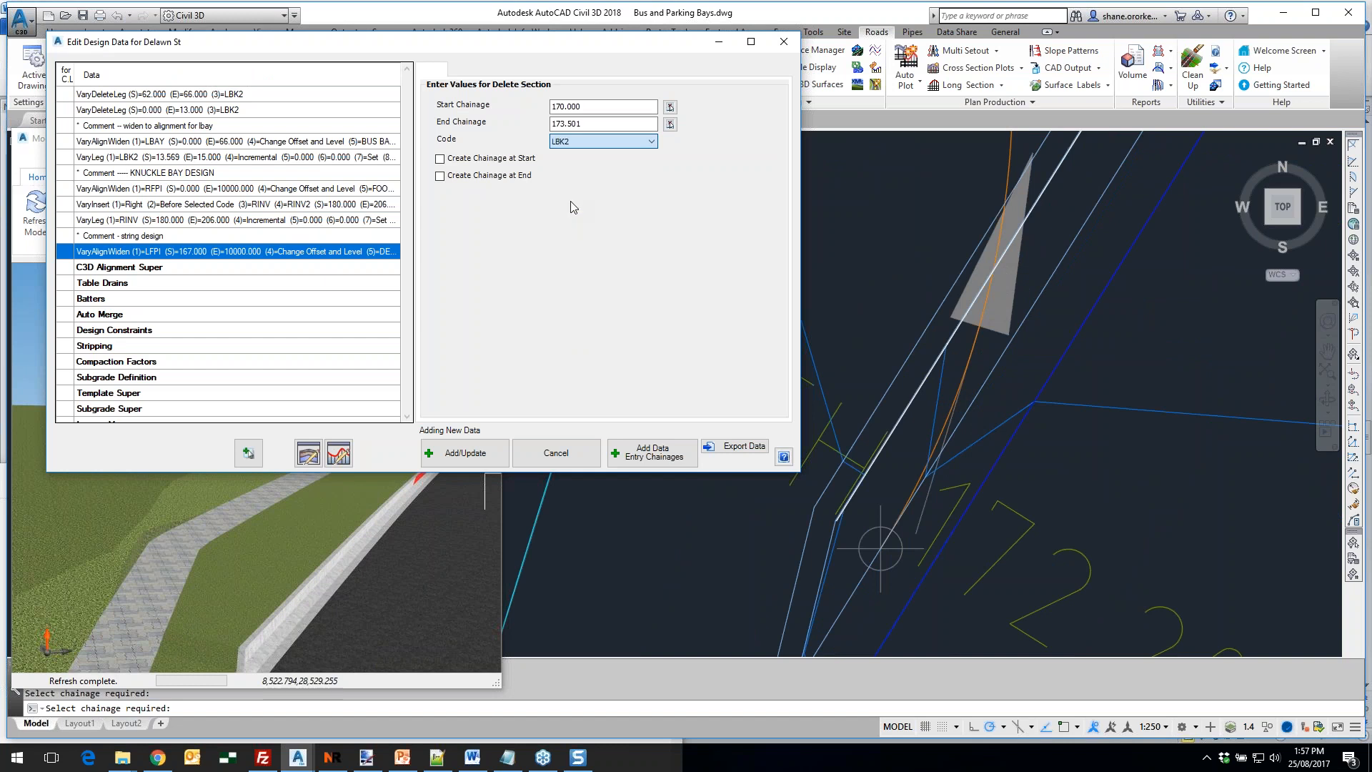
click(461, 456)
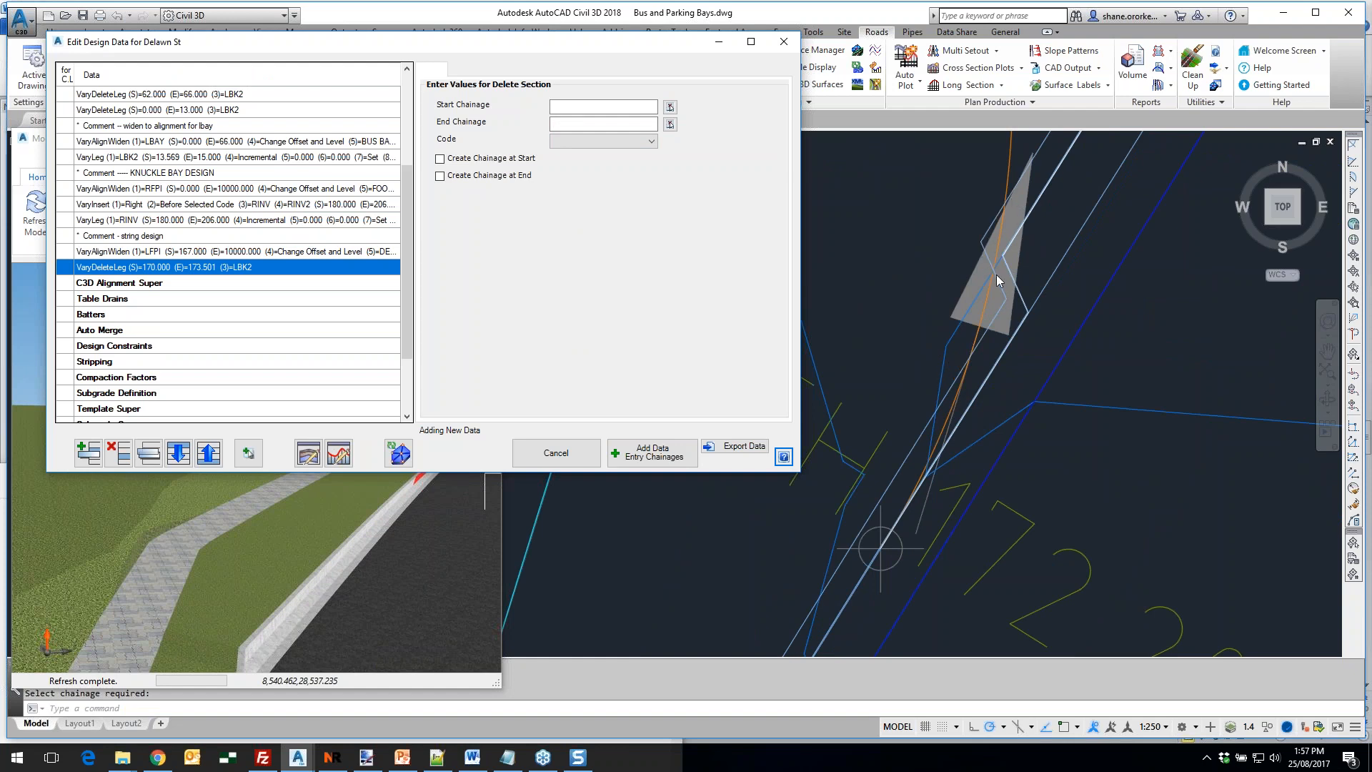
Duplicate the LBK2 Delete Section entry and update its range to chainages 214.501 and 217.728, picked where the next alignment meets the kerb
scroll(992, 269, down, 3)
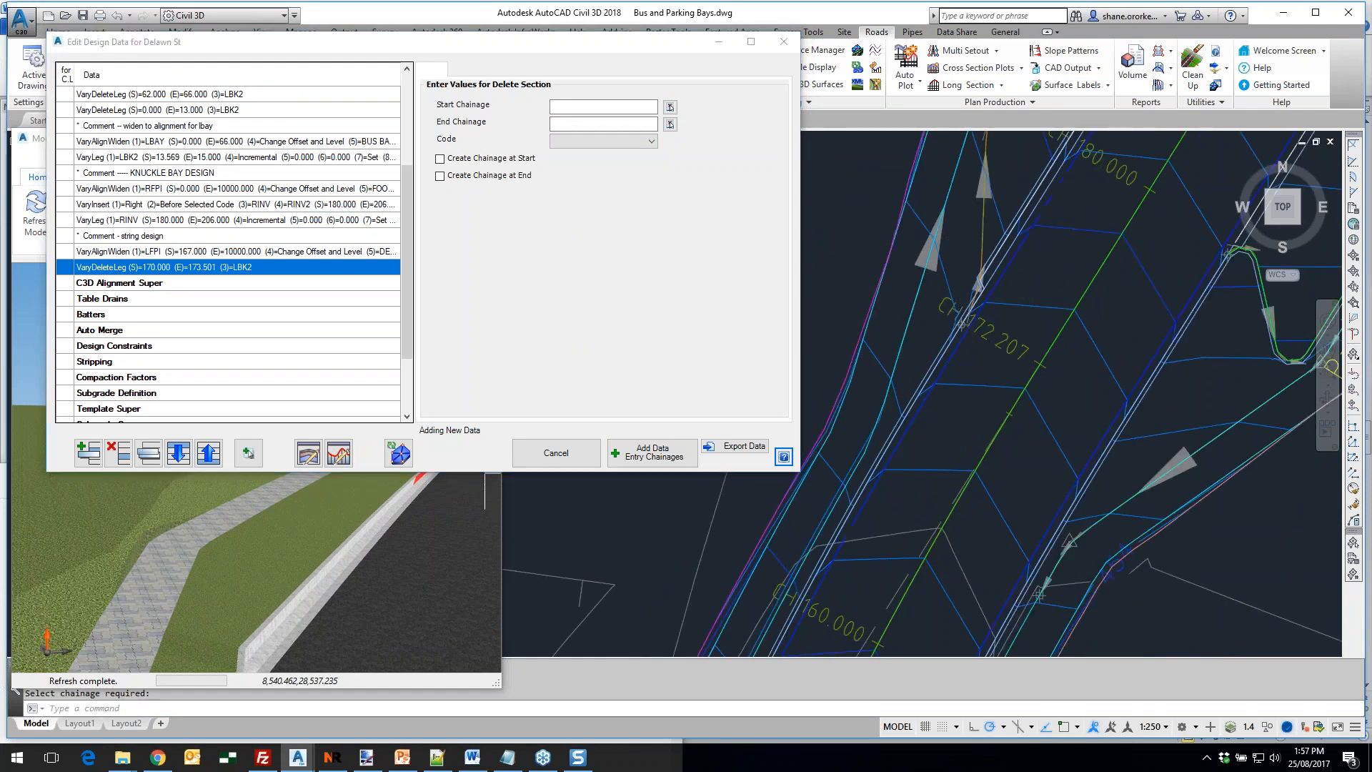
middle_drag(1043, 161, 805, 591)
middle_drag(1193, 161, 894, 651)
middle_drag(990, 385, 962, 413)
scroll(962, 413, up, 3)
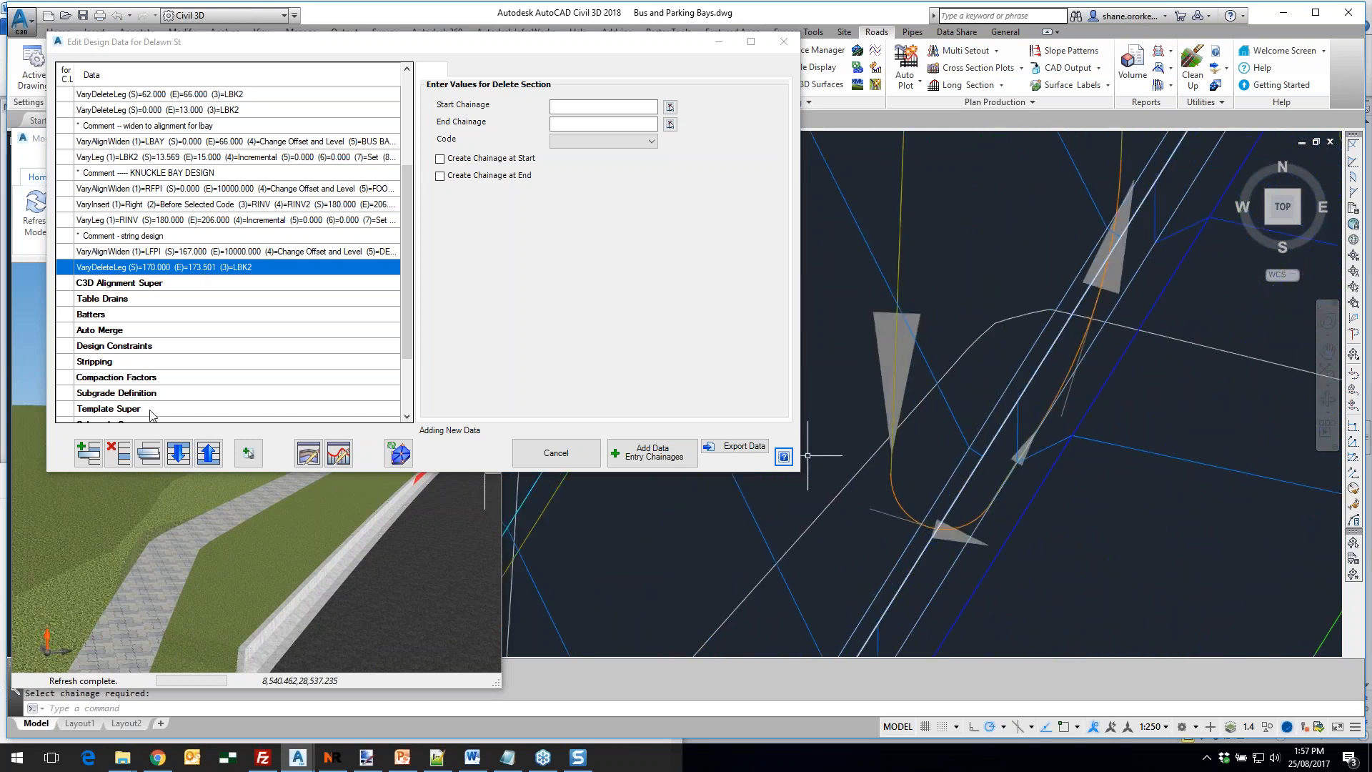
click(151, 449)
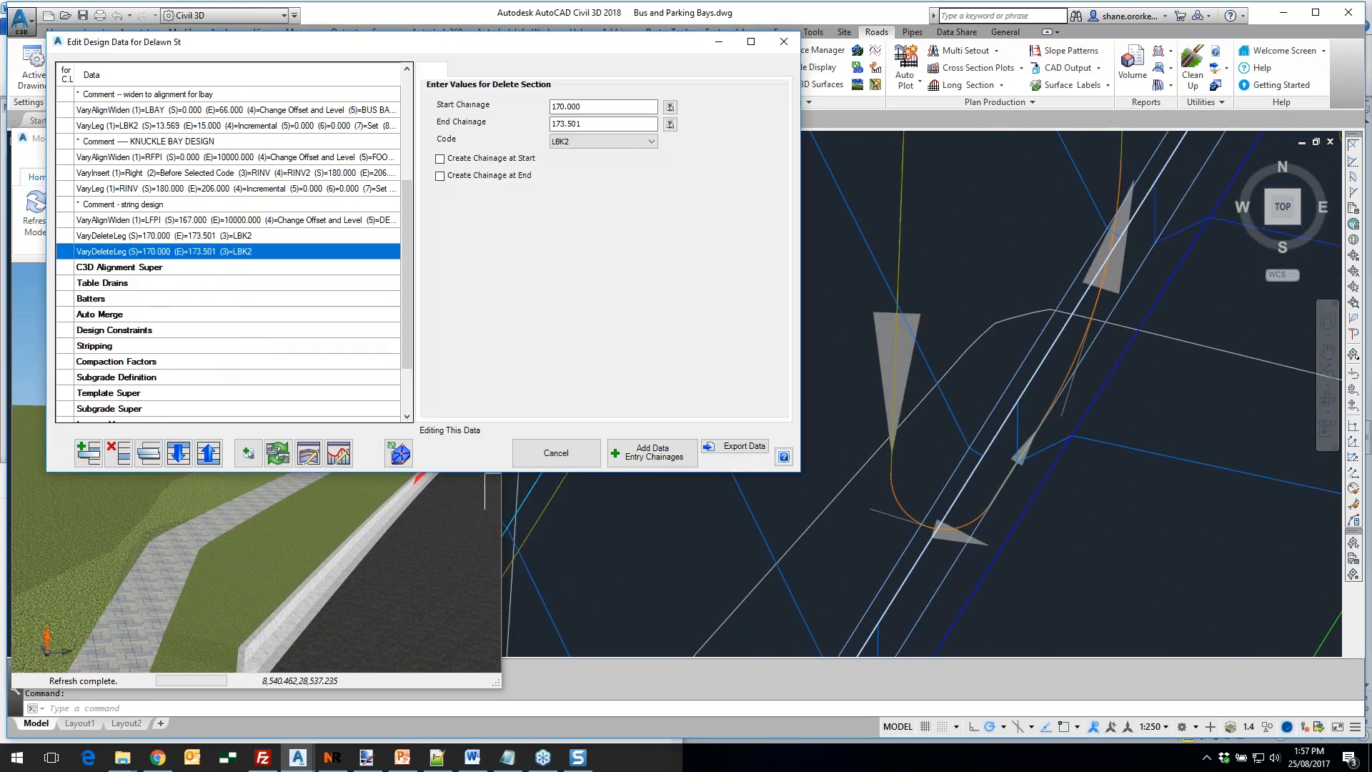
click(670, 124)
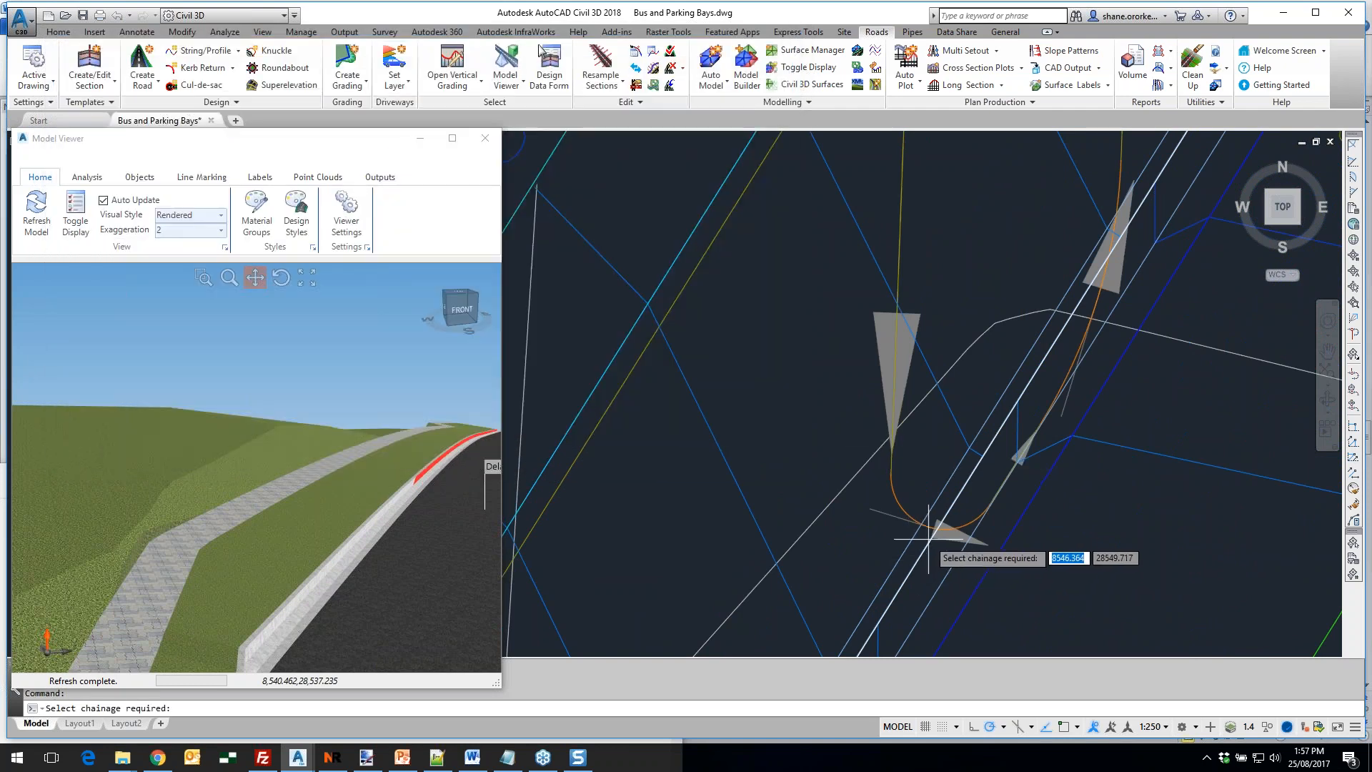
click(929, 538)
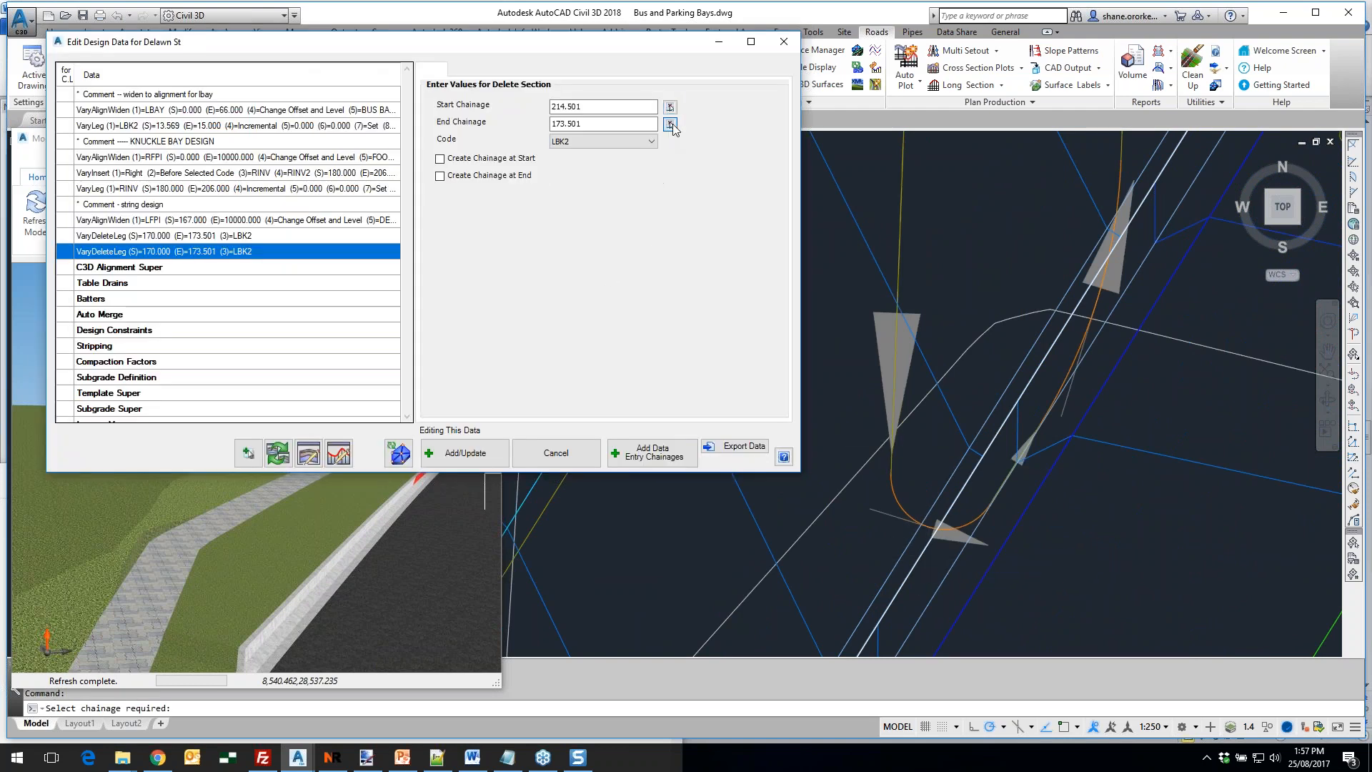
click(670, 125)
click(1124, 252)
click(470, 452)
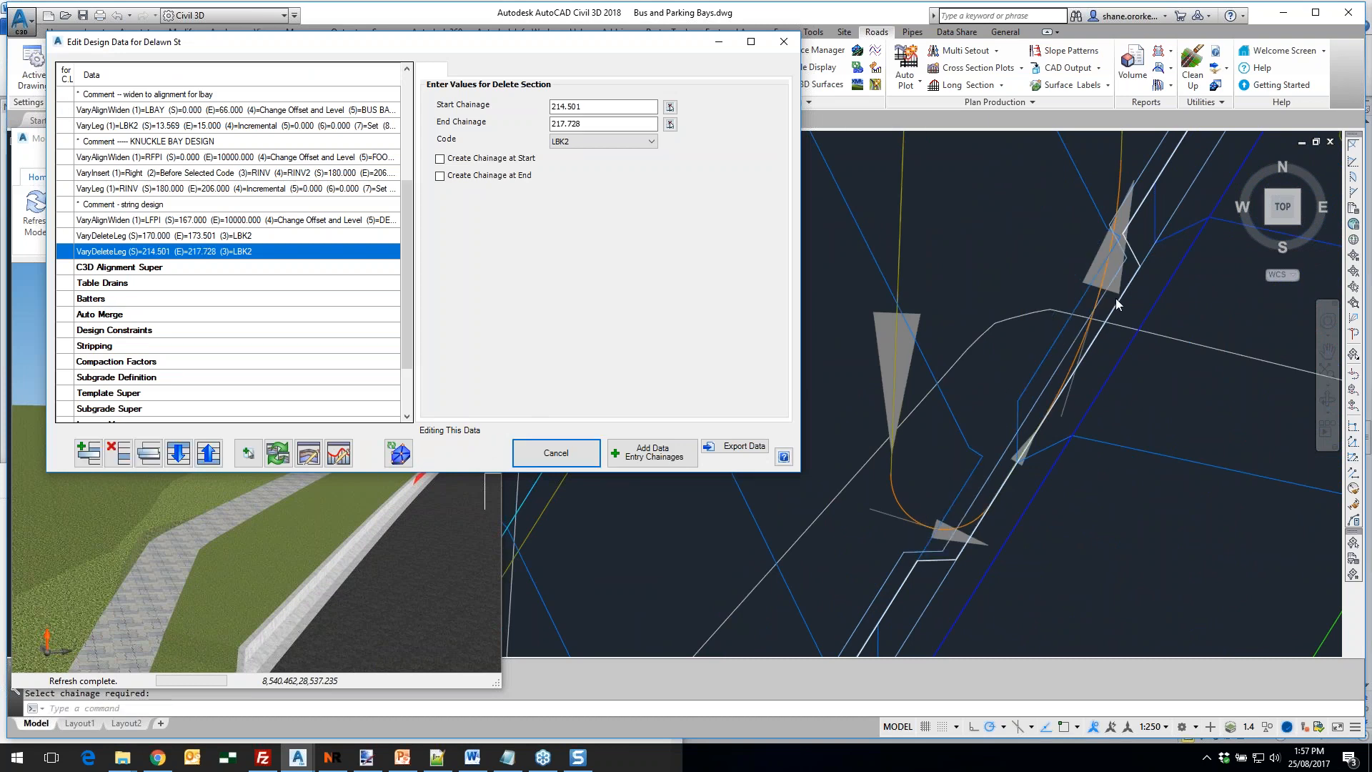
Duplicate the latest LBK2 Delete Section entry and set its start chainage to 258.501, picked where the alignment meets the kerb near chainage 260
scroll(1116, 299, down, 5)
middle_drag(1115, 300, 912, 554)
mouse_move(1058, 251)
middle_down()
mouse_move(841, 545)
mouse_move(897, 514)
mouse_move(865, 643)
middle_up()
middle_drag(1087, 328, 815, 561)
mouse_move(992, 315)
middle_down()
mouse_move(937, 464)
mouse_move(896, 223)
middle_up()
scroll(1045, 325, up, 2)
scroll(807, 341, up, 4)
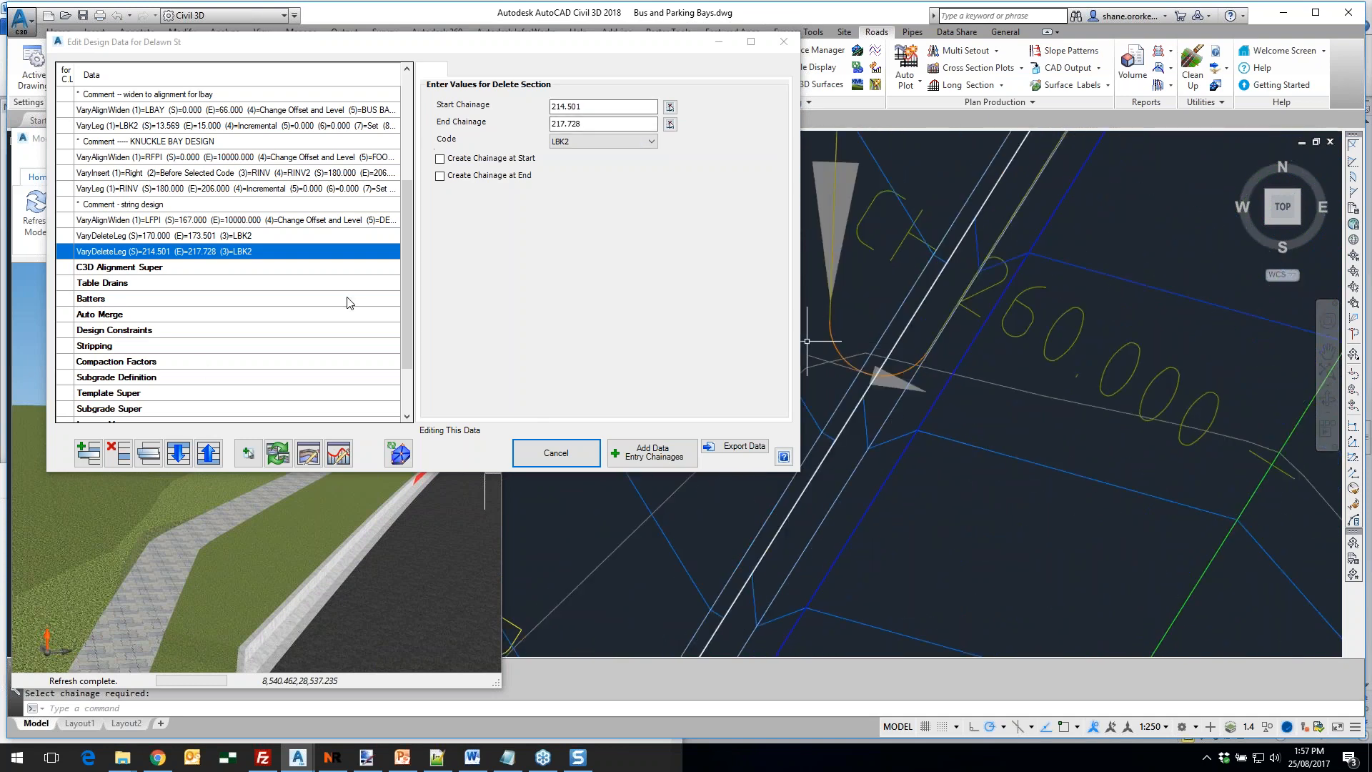
click(139, 459)
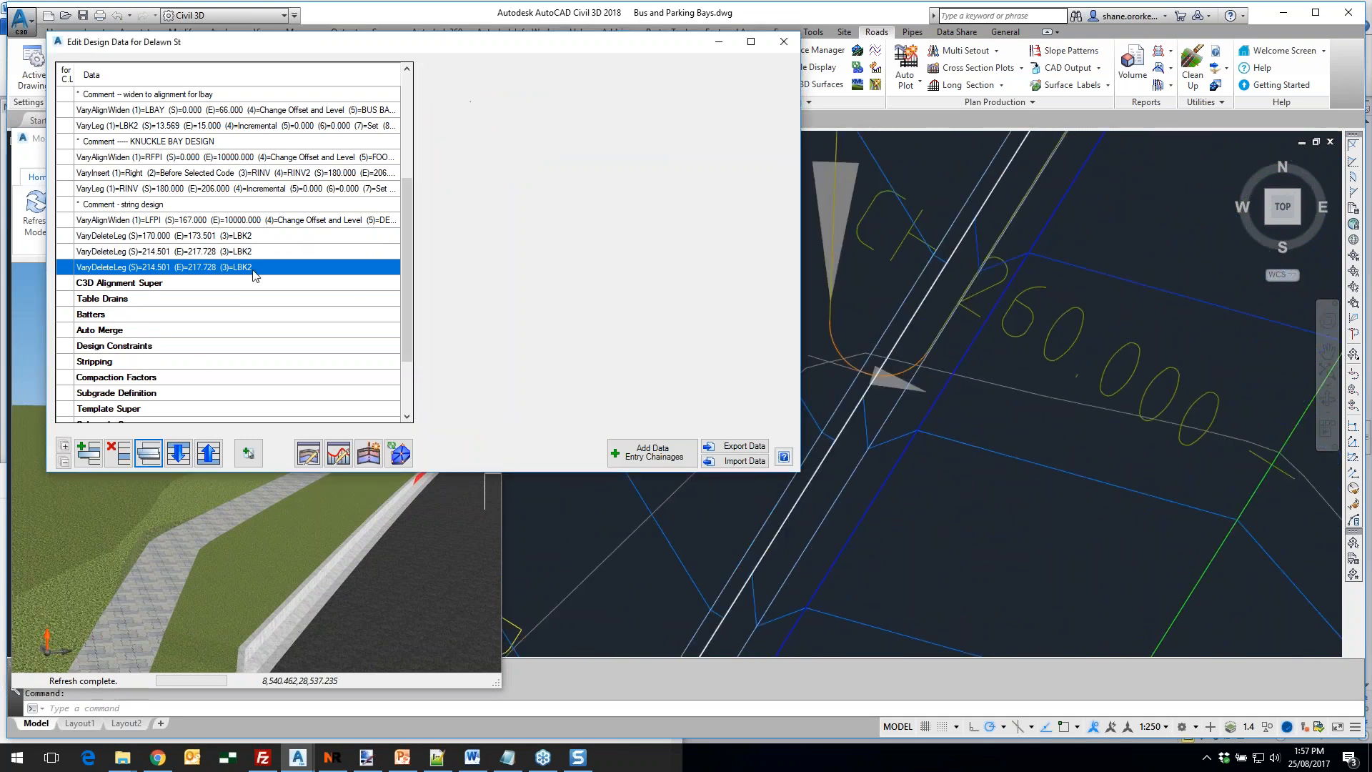
double_click(246, 267)
click(670, 107)
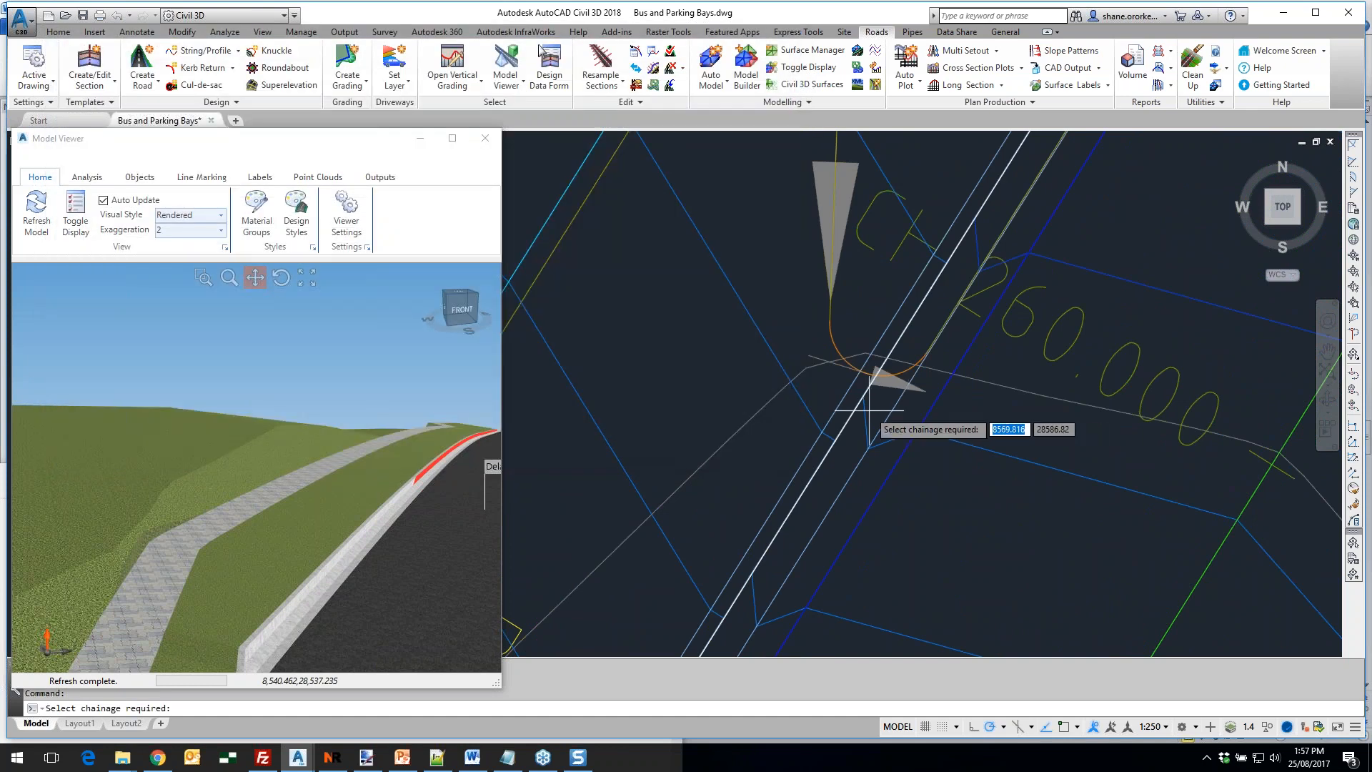
click(871, 379)
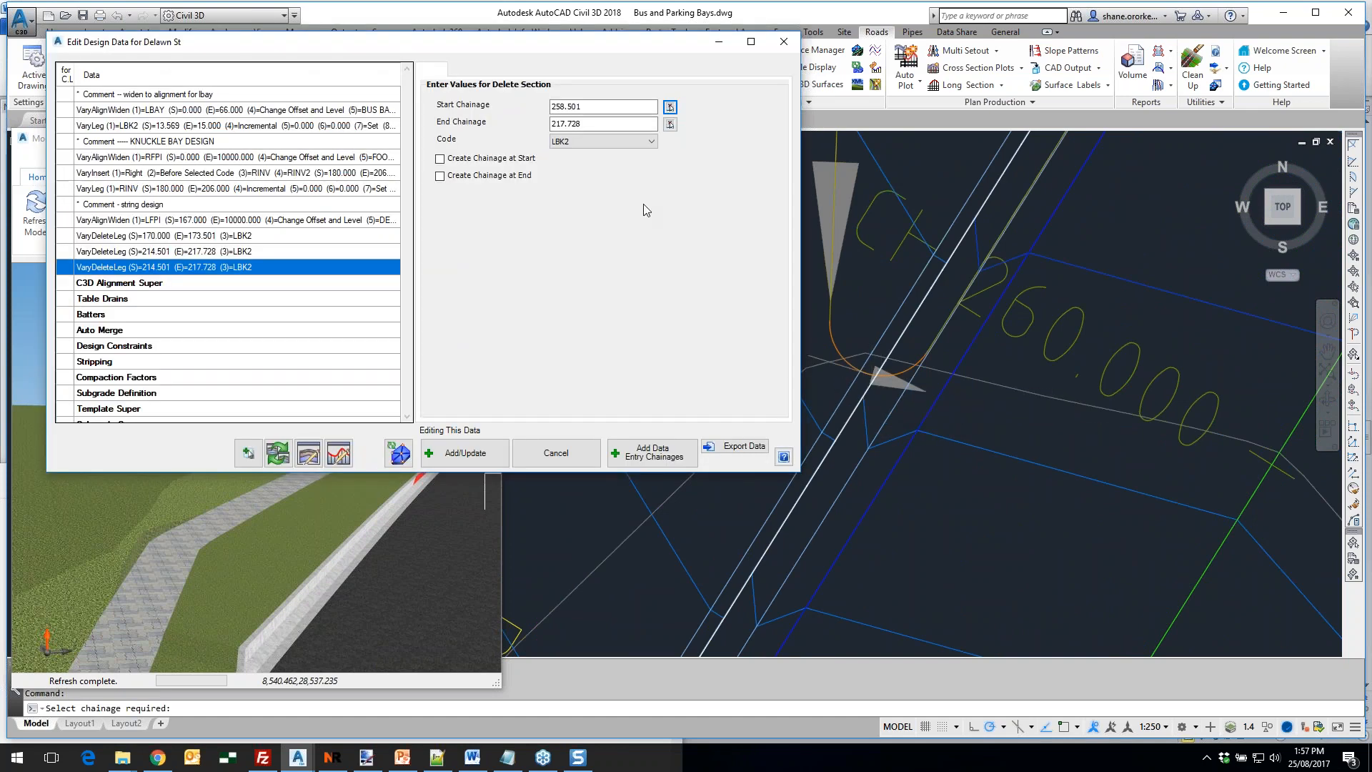
Set the end chainage of the duplicated entry to 266.504, picked further along the kerb, and update the entry
middle_drag(986, 295, 861, 443)
middle_drag(1016, 220, 893, 437)
mouse_move(985, 241)
middle_down()
mouse_move(901, 395)
mouse_move(840, 466)
middle_up()
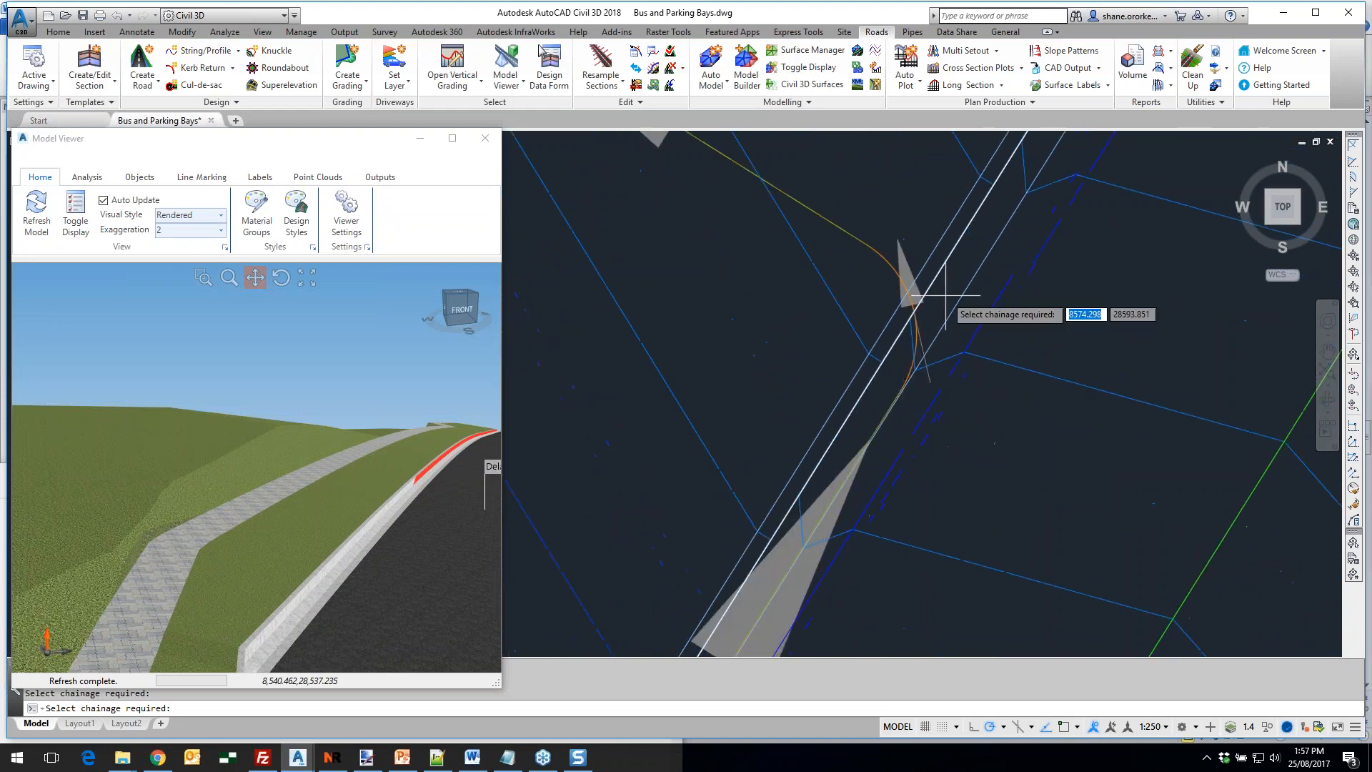
click(918, 309)
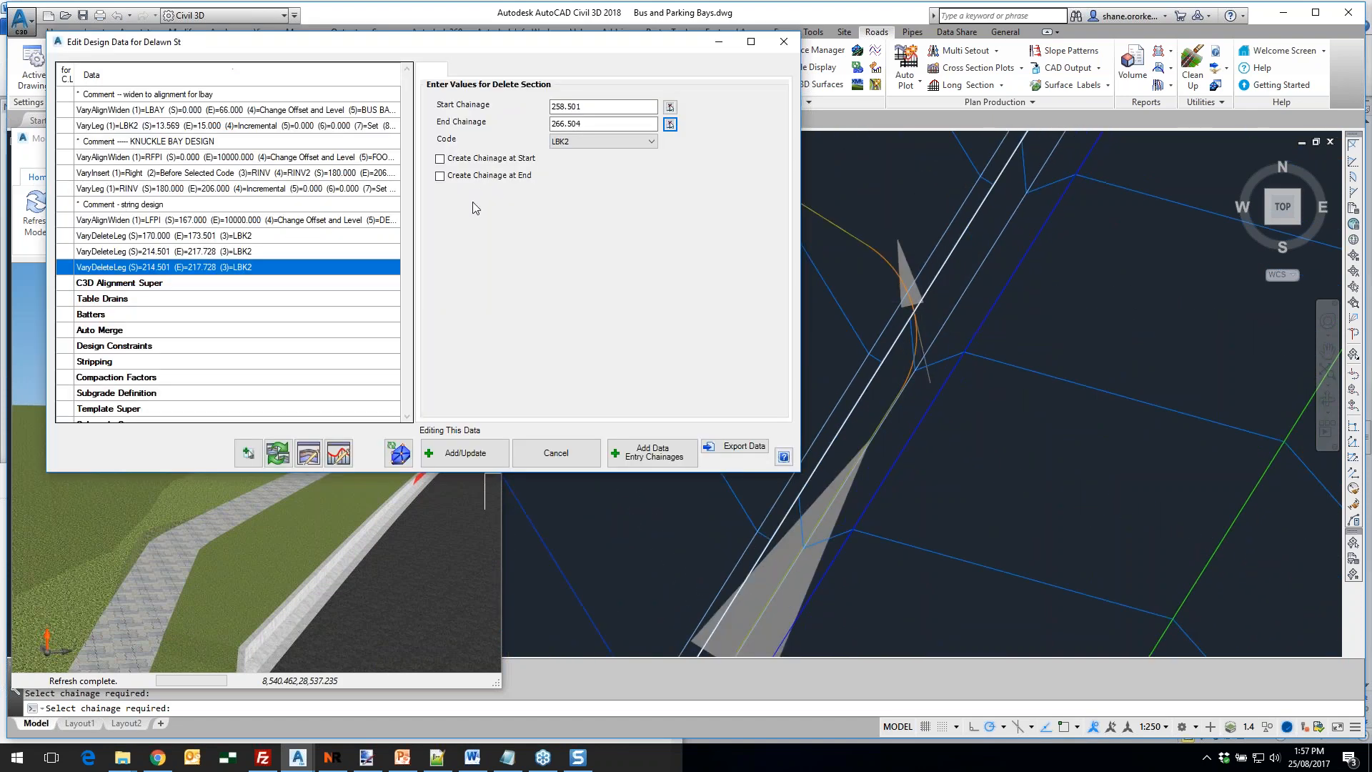
click(463, 452)
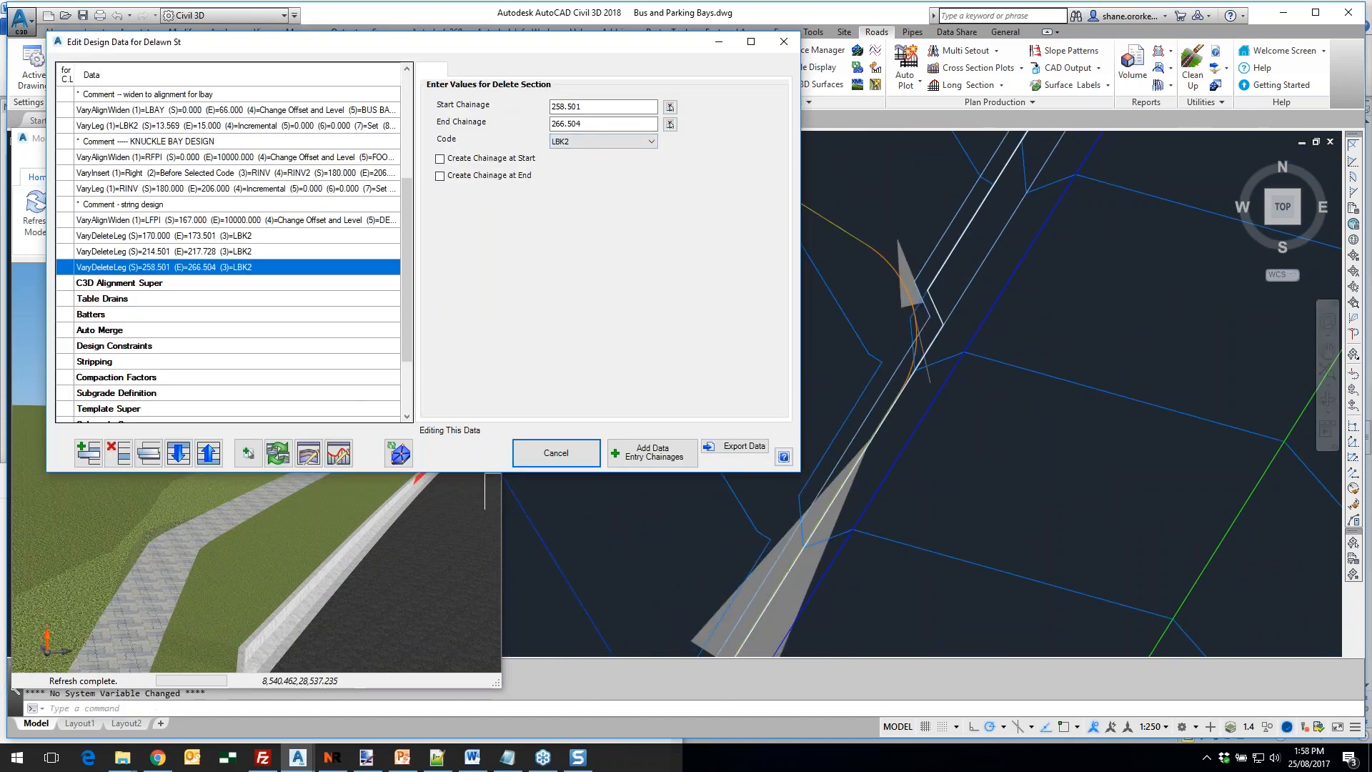
Duplicate the latest LBK2 Delete Section entry and update its range to chainages 297.101 and 298.901, picked where the next alignment meets the kerb
click(158, 453)
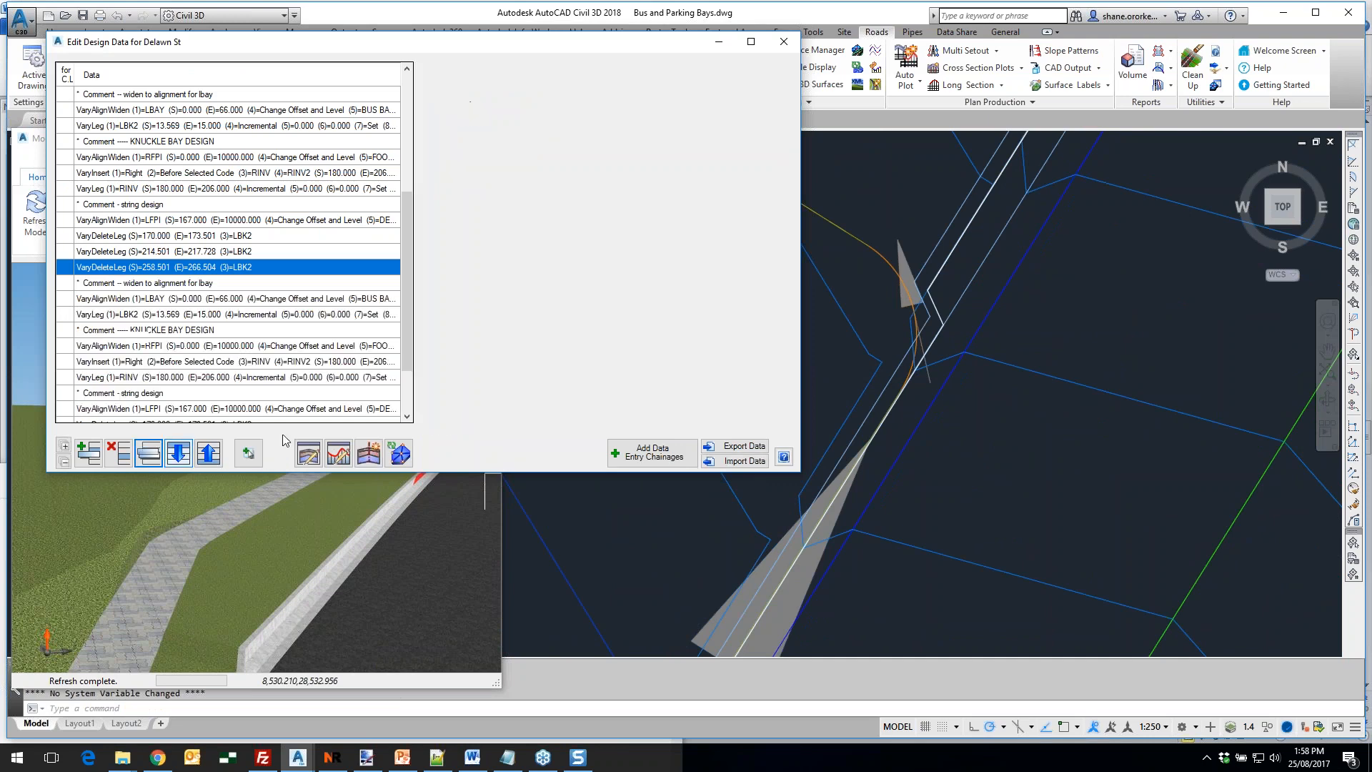
scroll(980, 345, up, 5)
scroll(980, 345, up, 6)
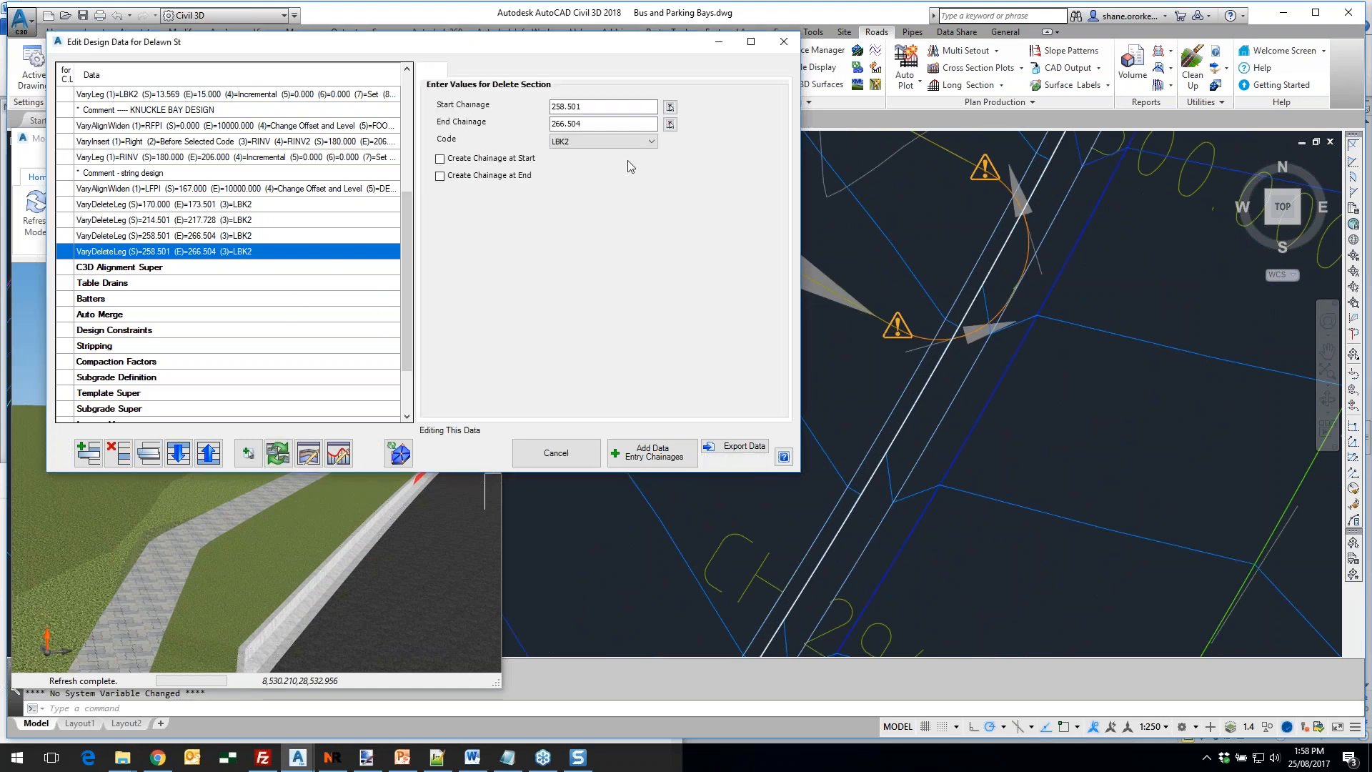
click(670, 121)
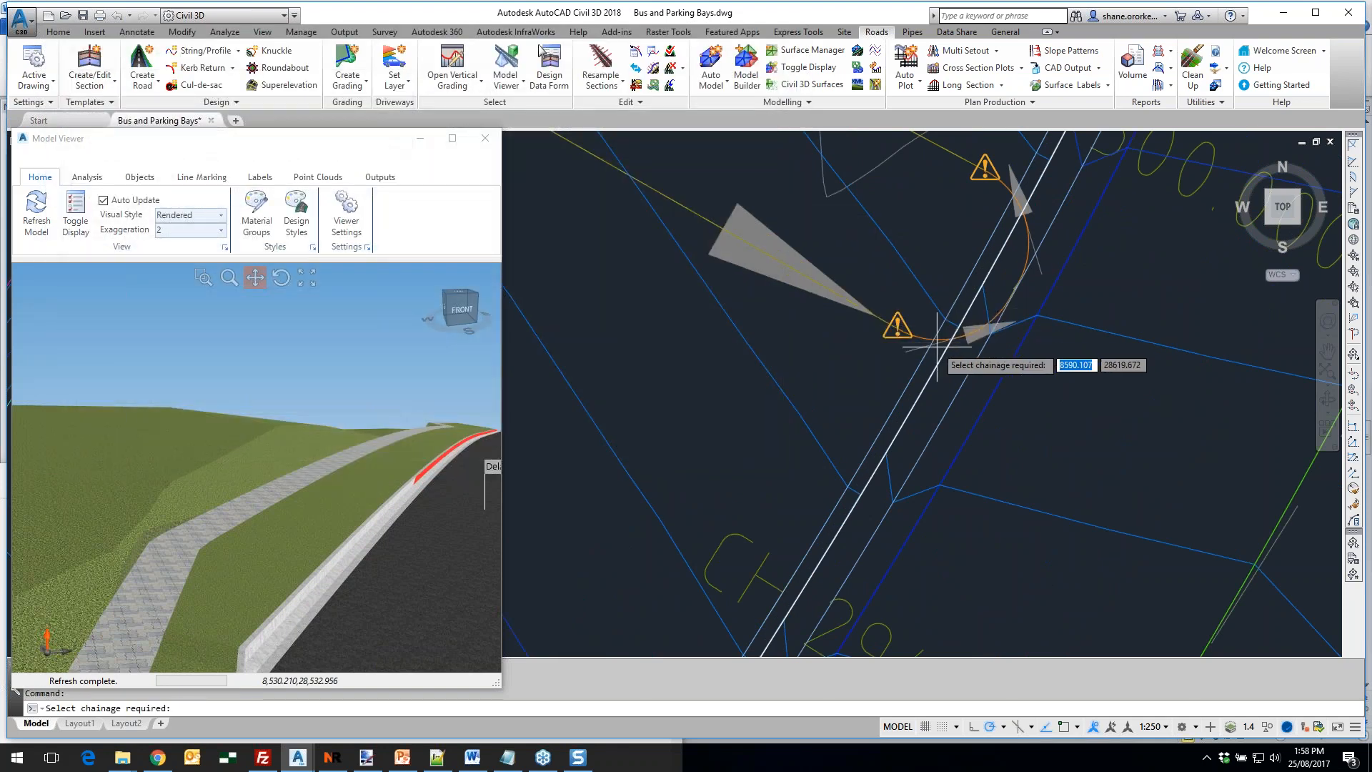
click(945, 348)
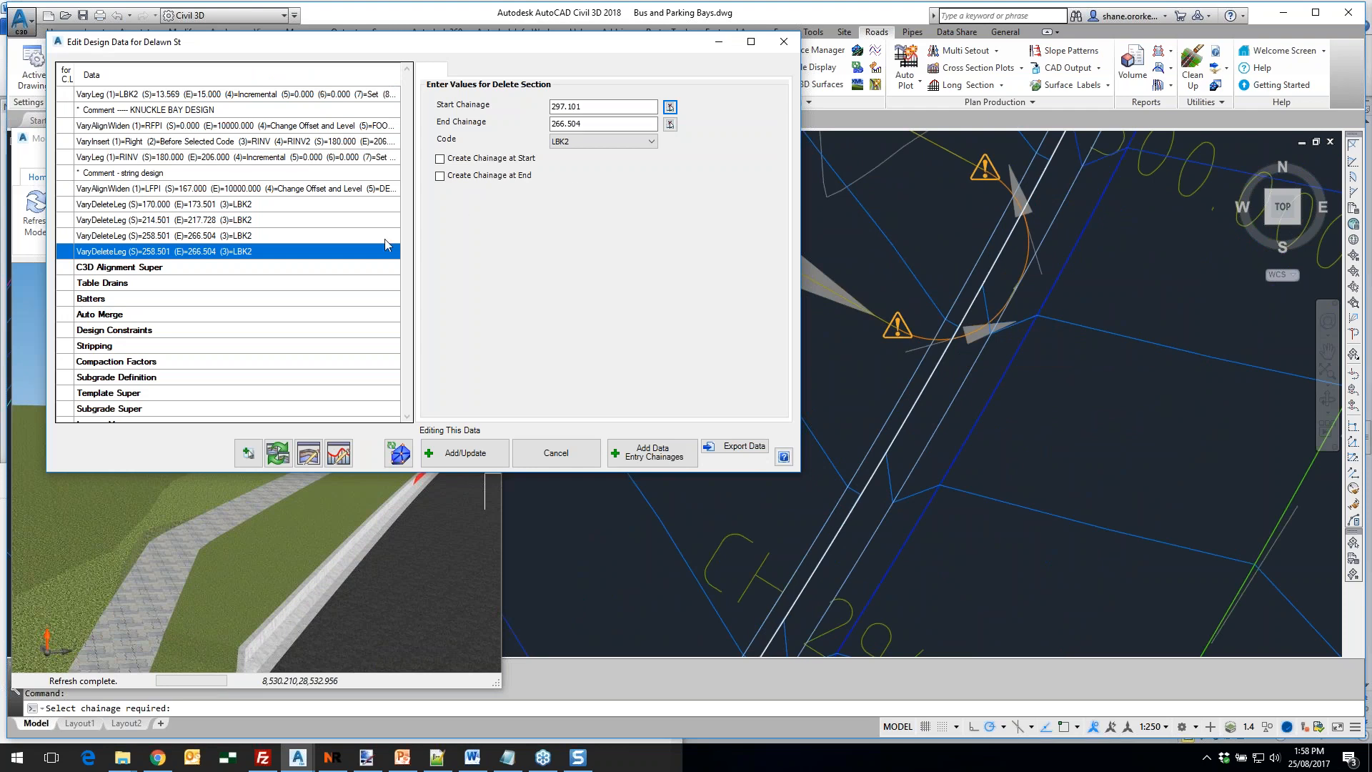
click(670, 123)
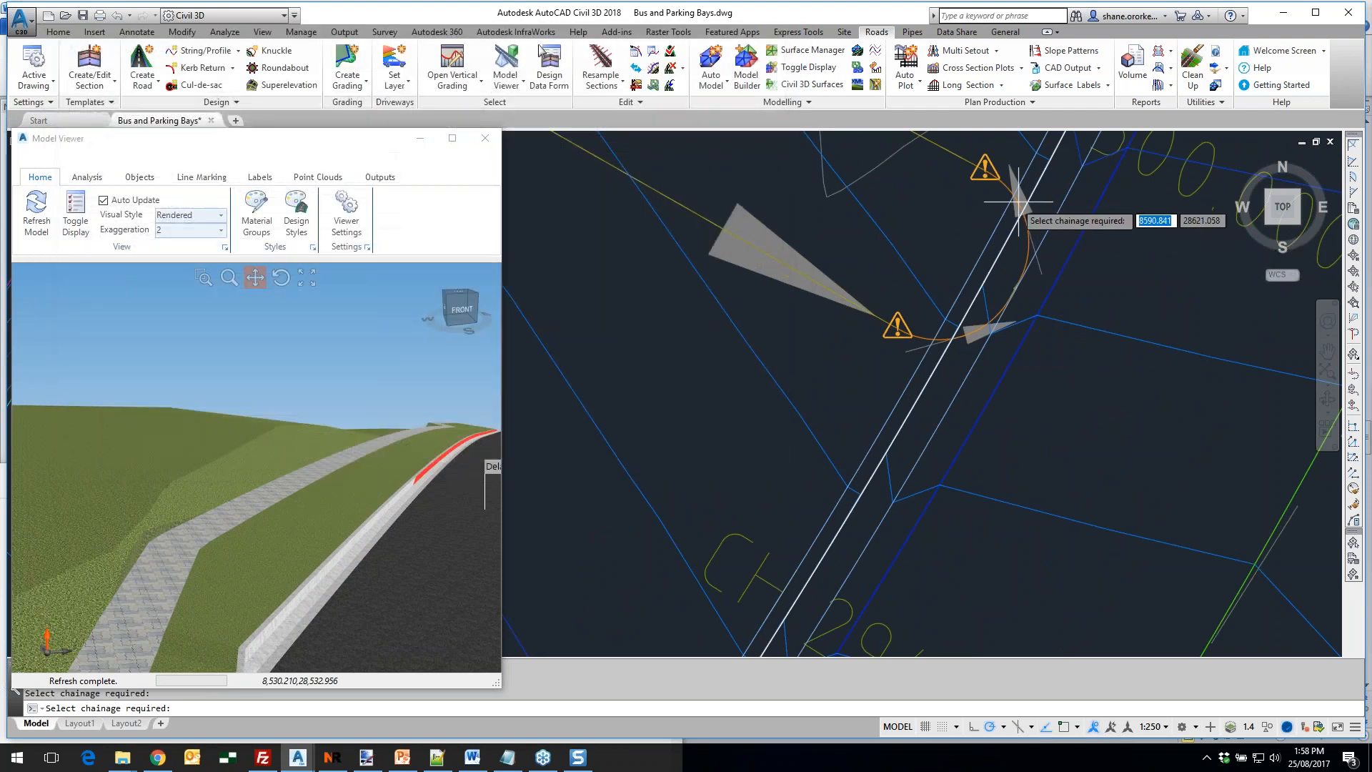
click(1018, 204)
click(466, 451)
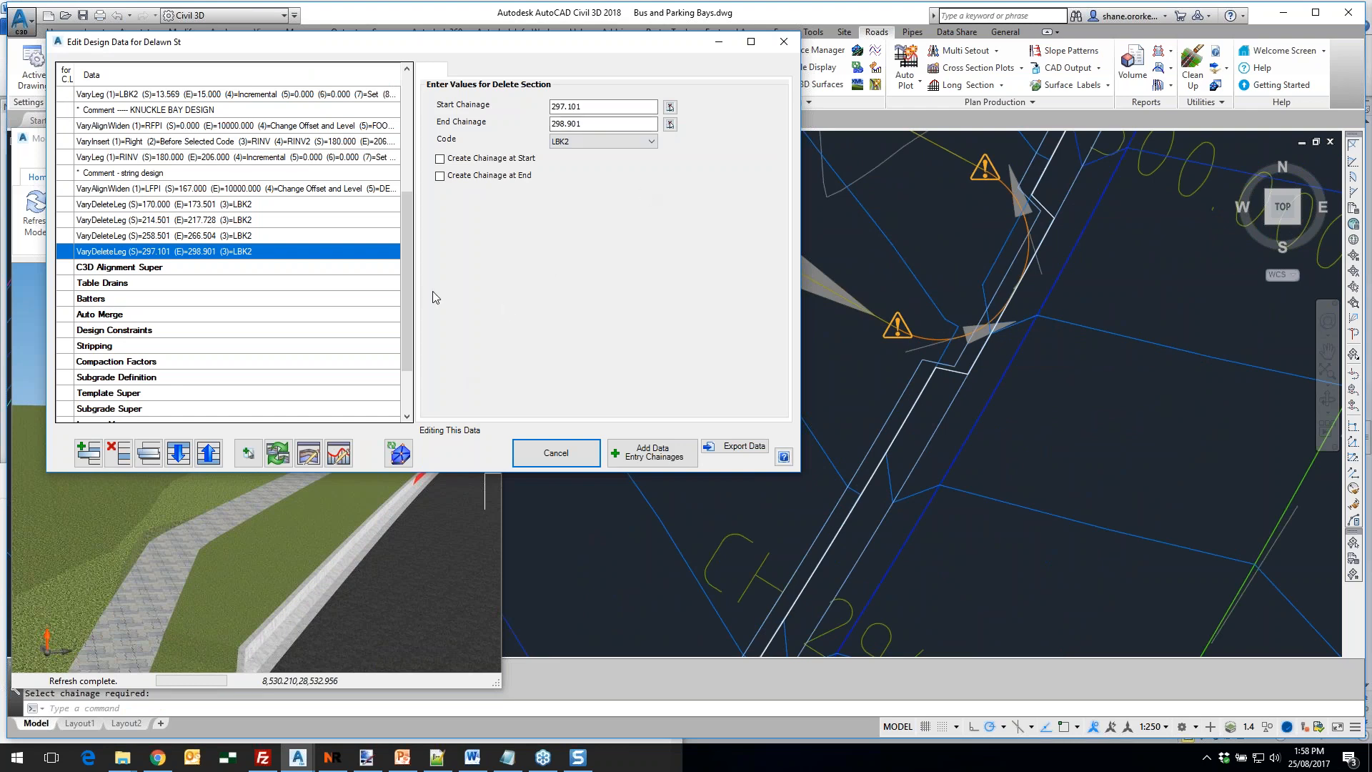
Duplicate the last LBK2 Delete Section entry and update its range to chainages 333.101 and 334.940, picked at the next bay alignment's kerb crossings
click(149, 454)
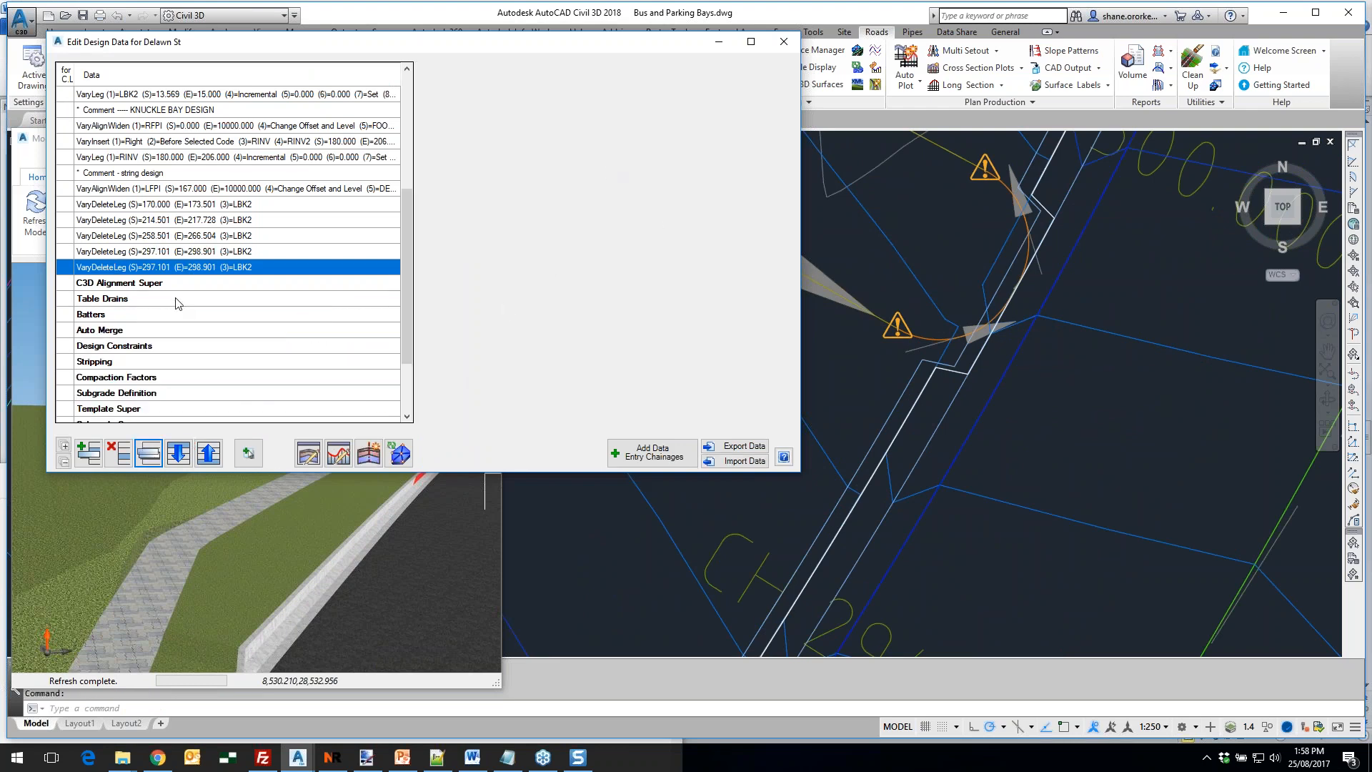
click(202, 269)
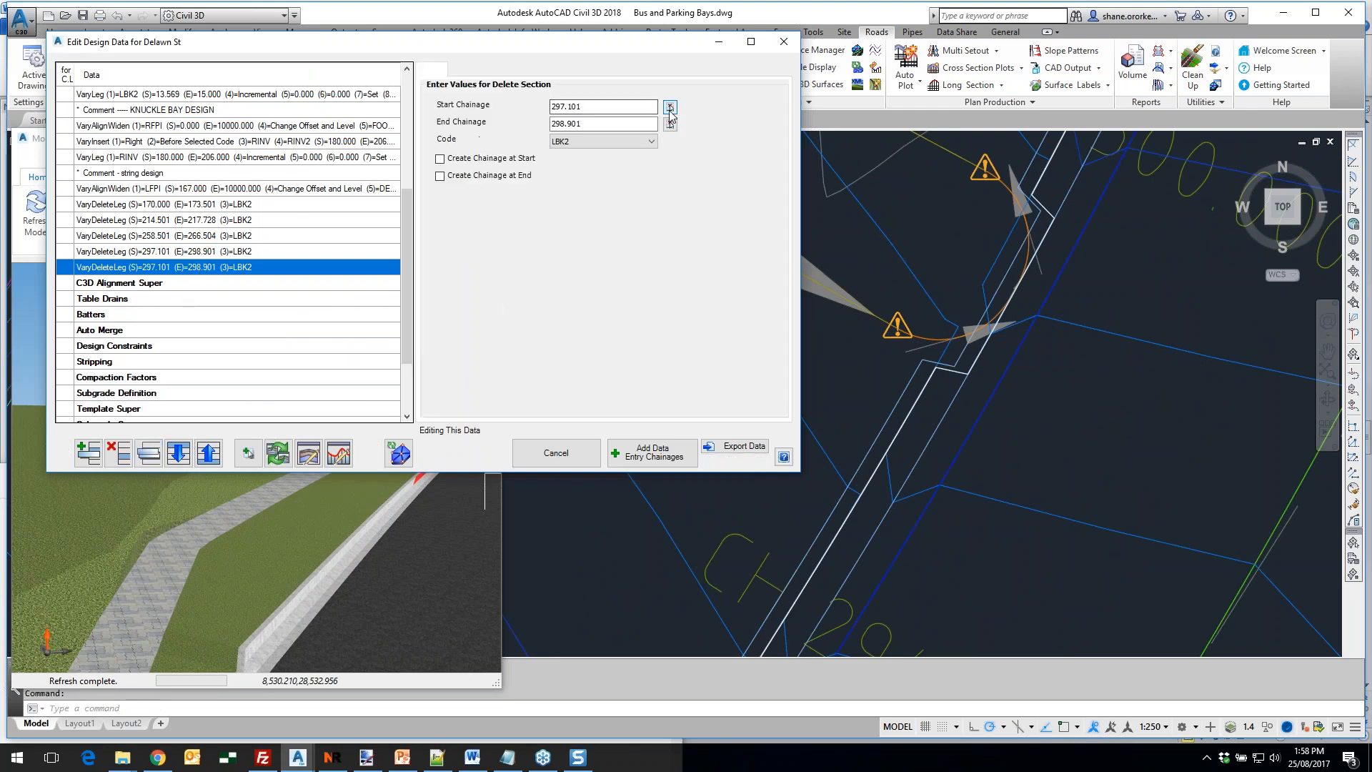
click(669, 109)
middle_drag(1079, 234, 851, 513)
middle_drag(1012, 149, 906, 469)
mouse_move(940, 247)
middle_down()
mouse_move(931, 432)
mouse_move(907, 447)
middle_up()
scroll(827, 561, up, 4)
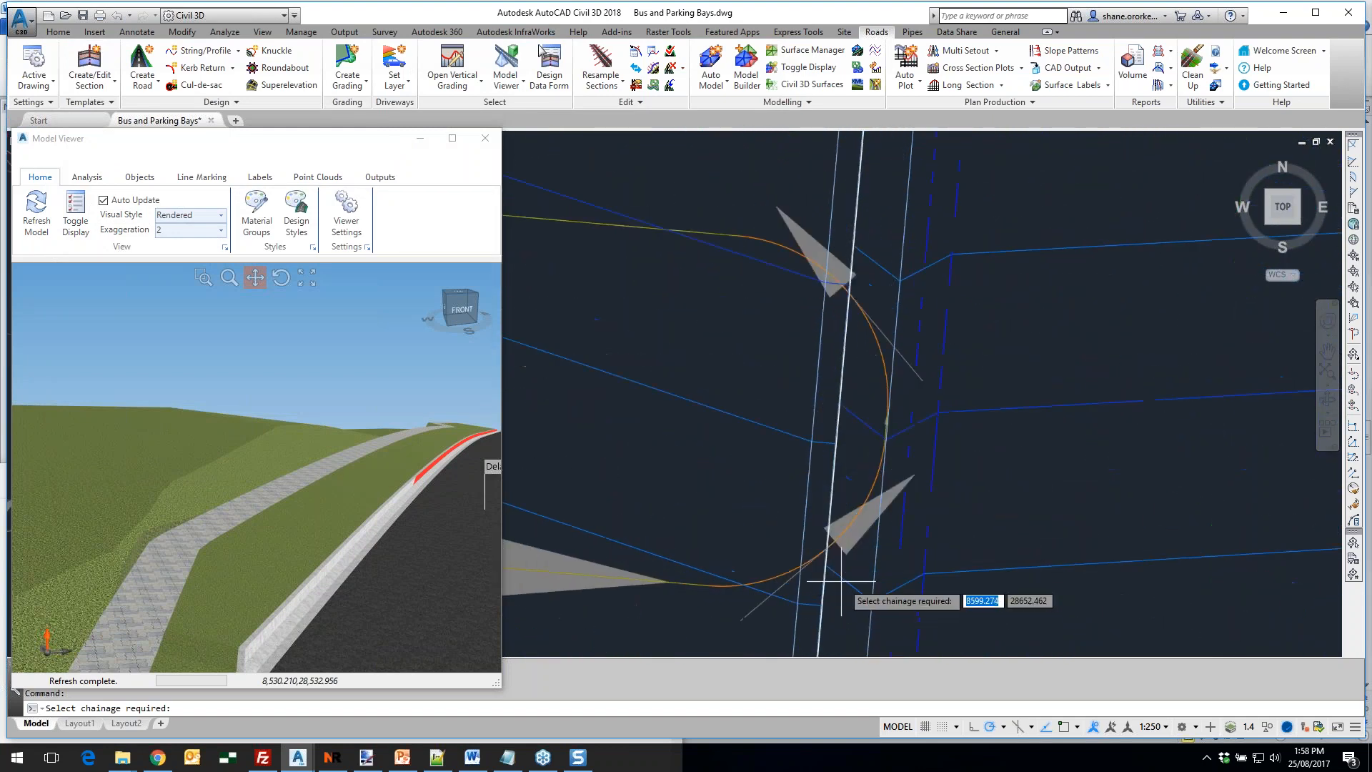
click(828, 563)
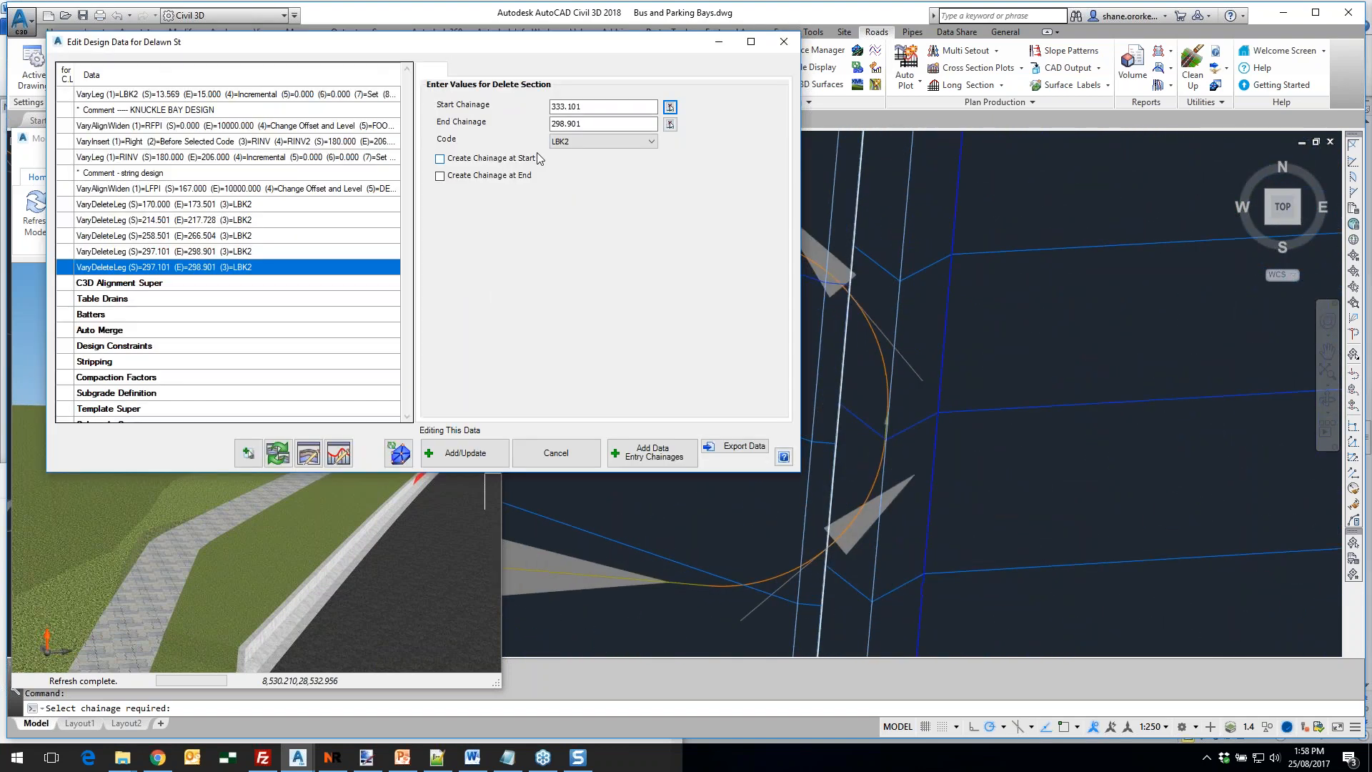
click(670, 123)
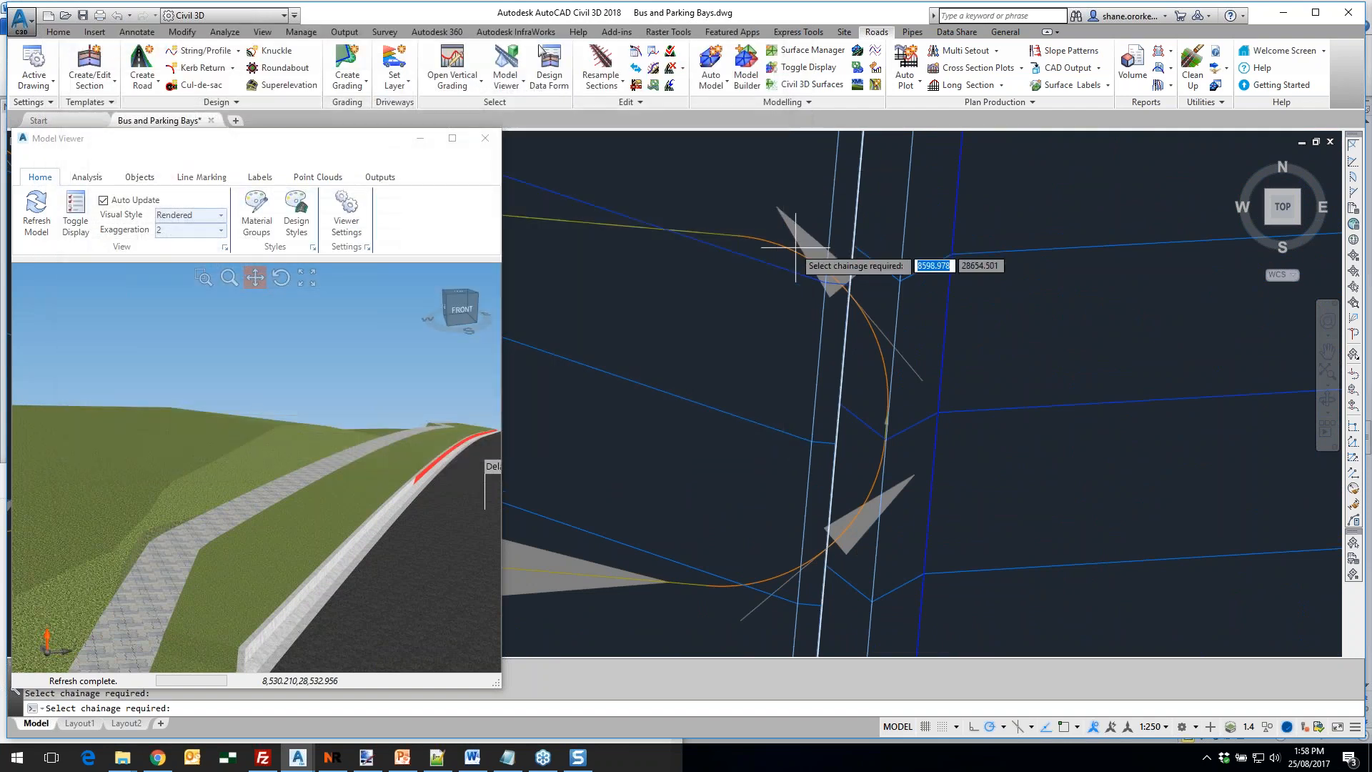
click(851, 278)
click(477, 449)
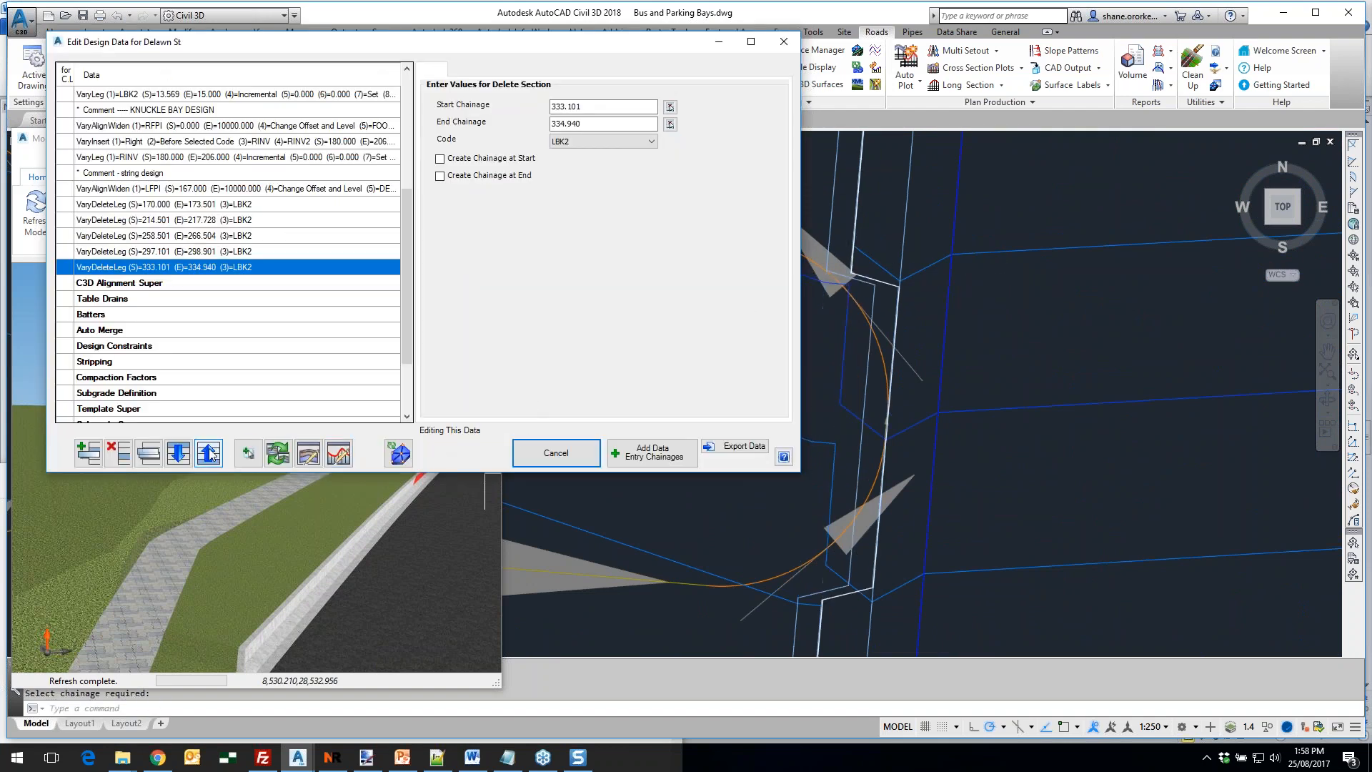
click(162, 456)
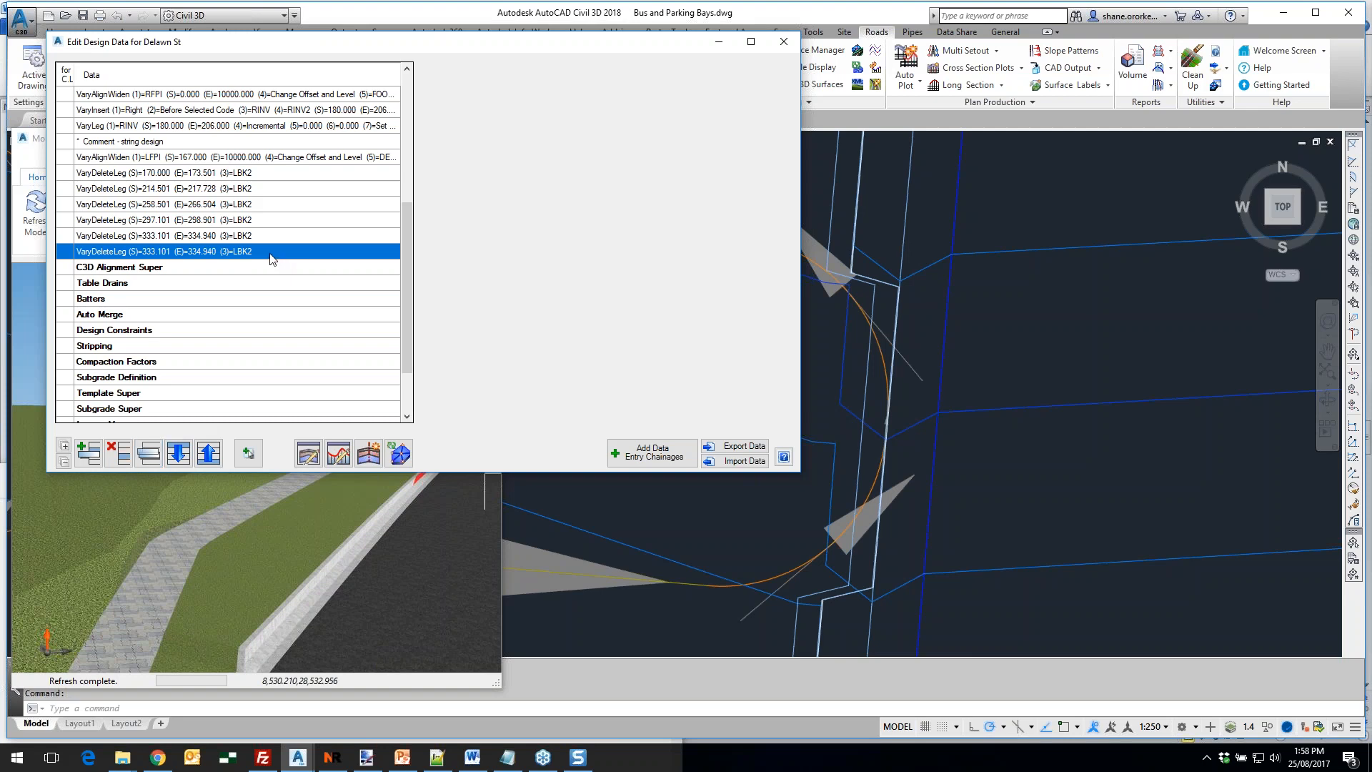
click(278, 254)
click(670, 107)
scroll(906, 239, up, 5)
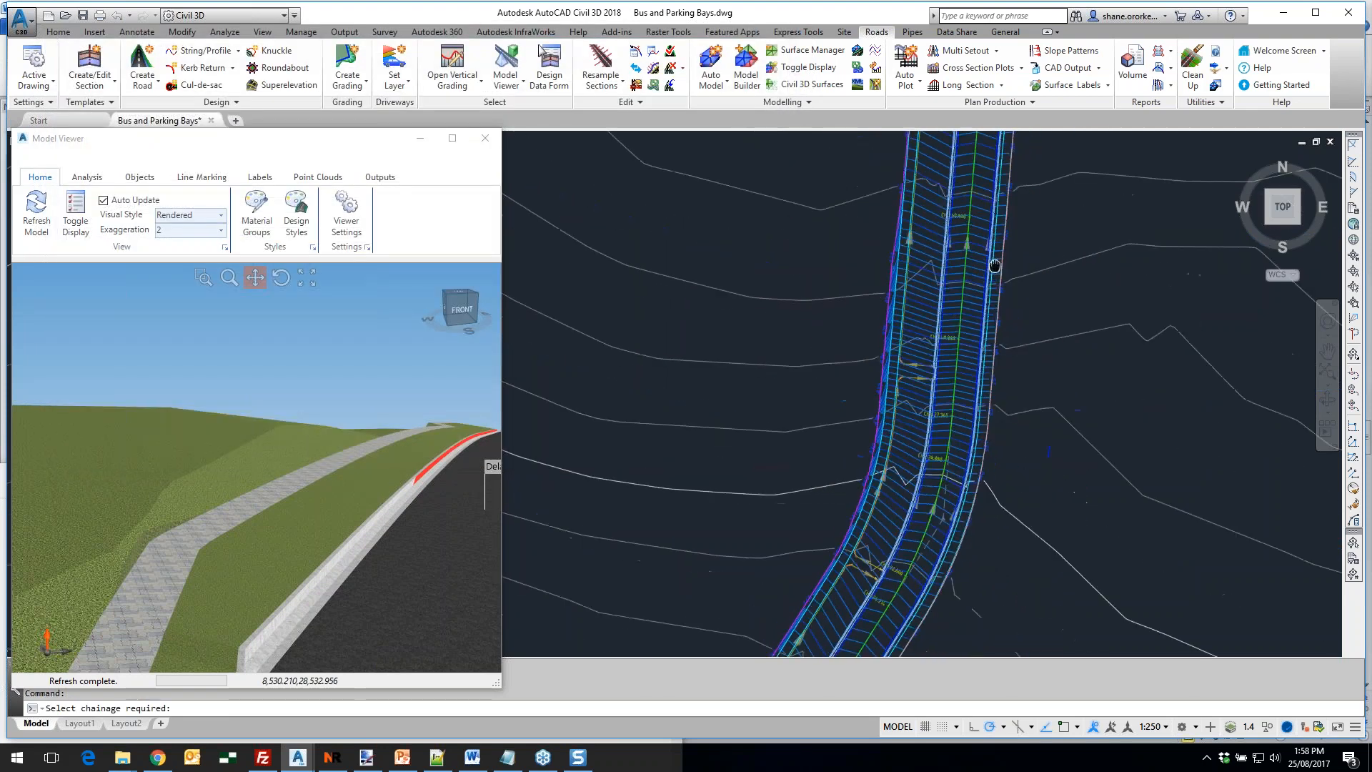
scroll(806, 227, up, 4)
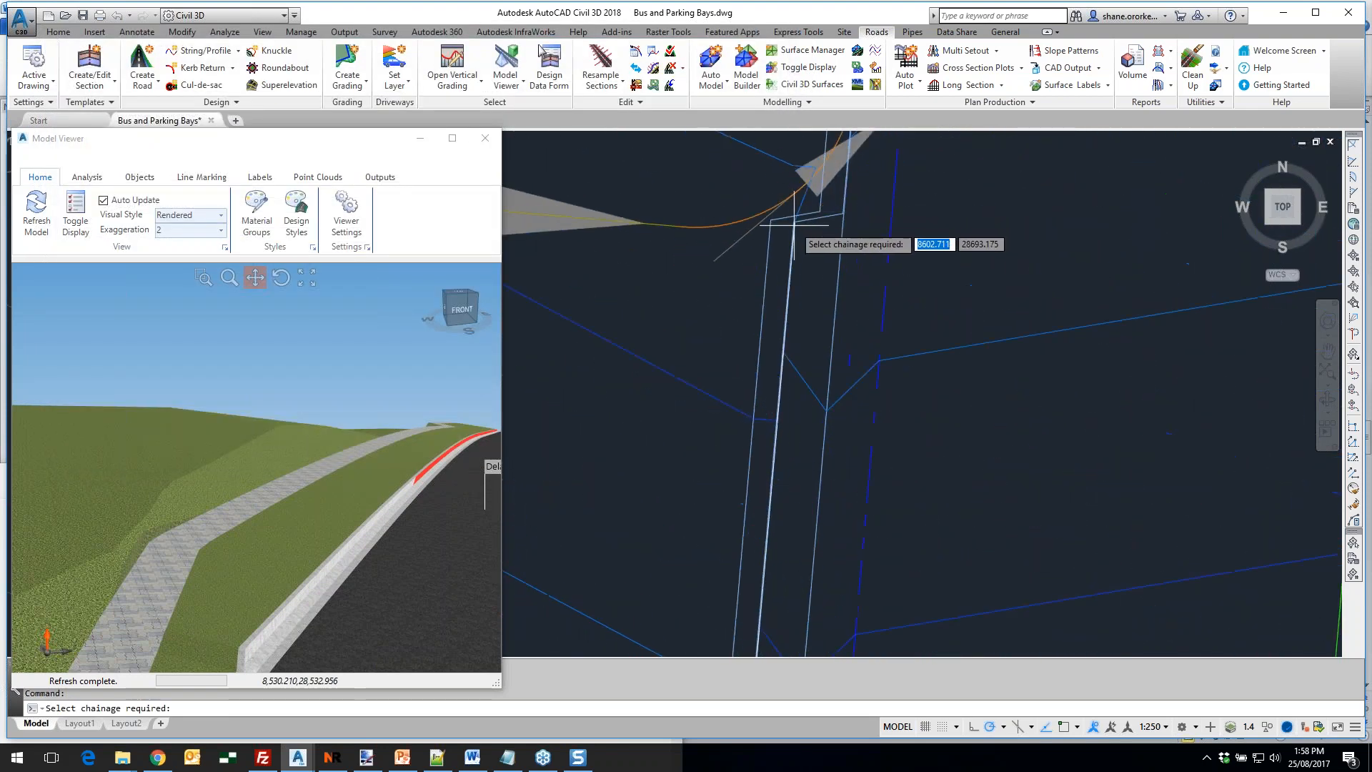
middle_drag(793, 224, 806, 354)
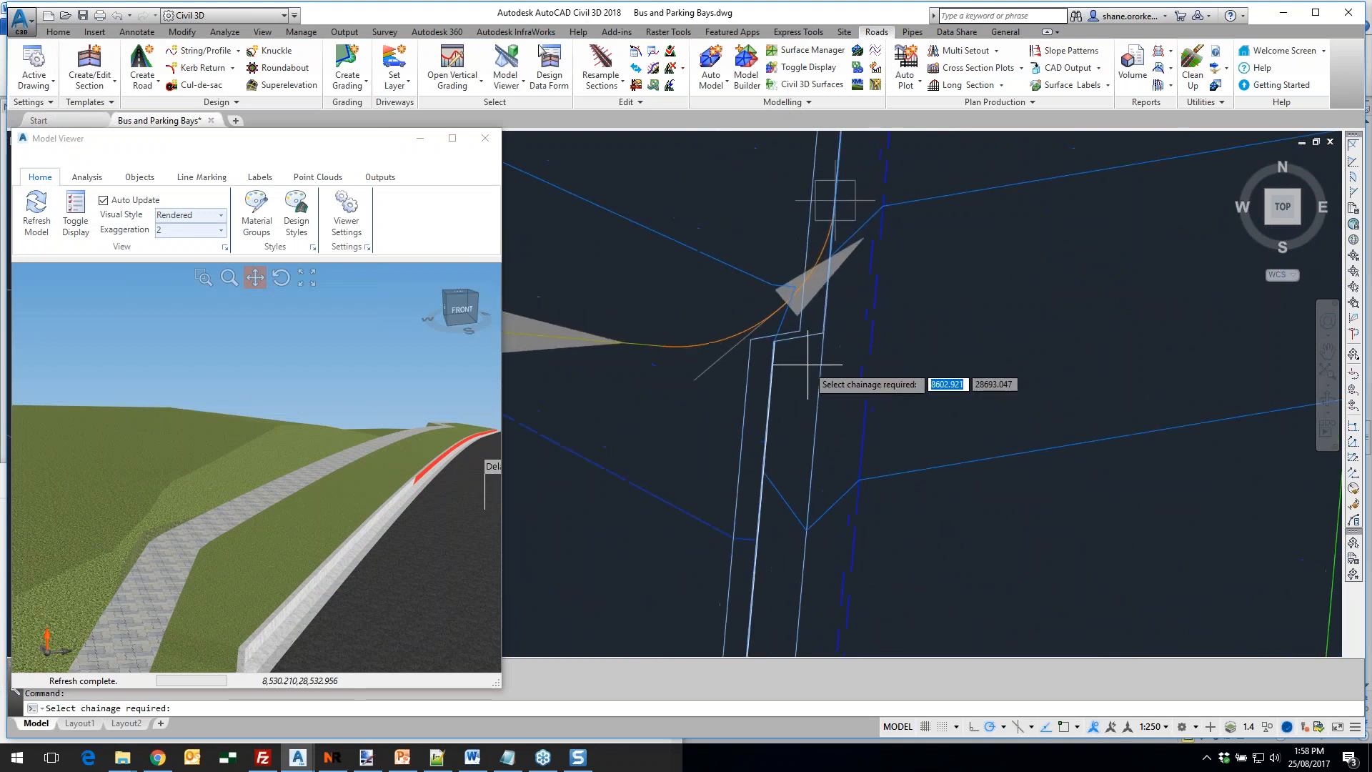
key(Escape)
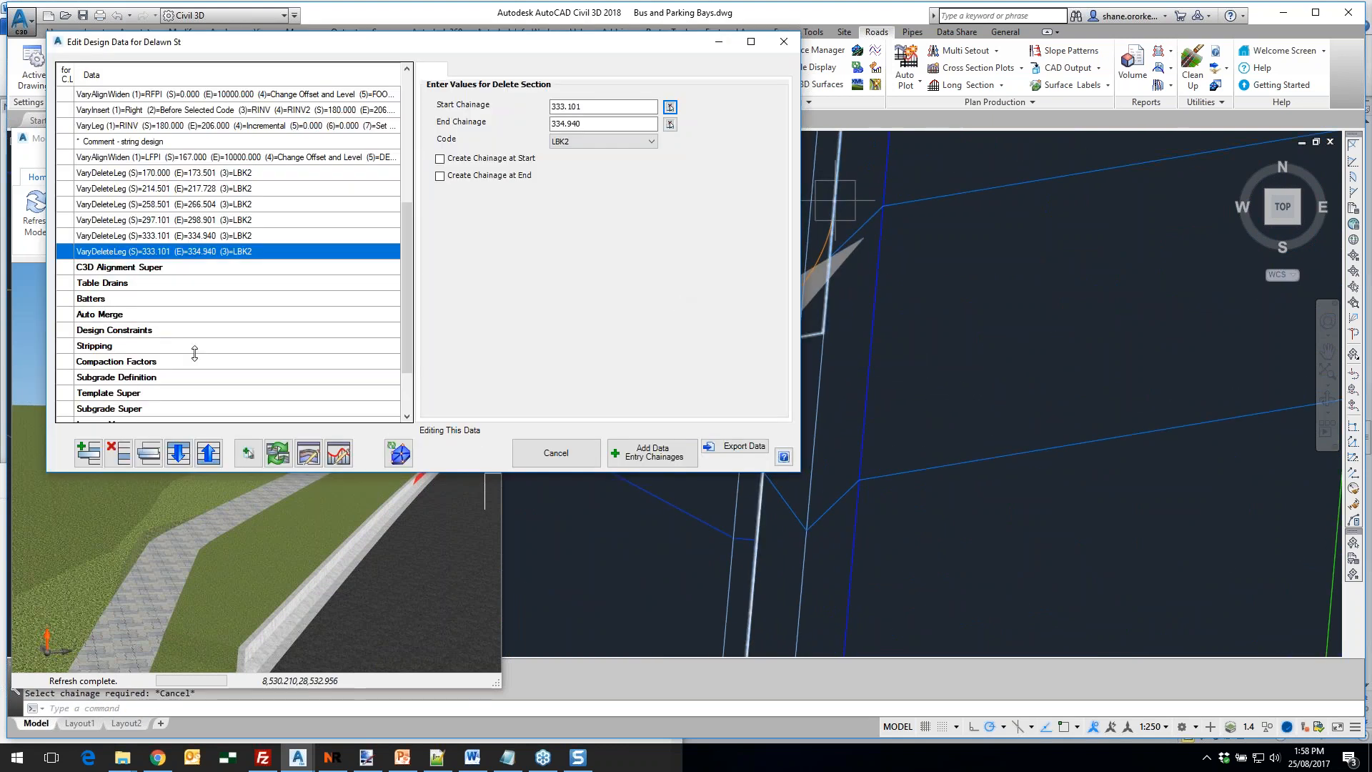
click(119, 453)
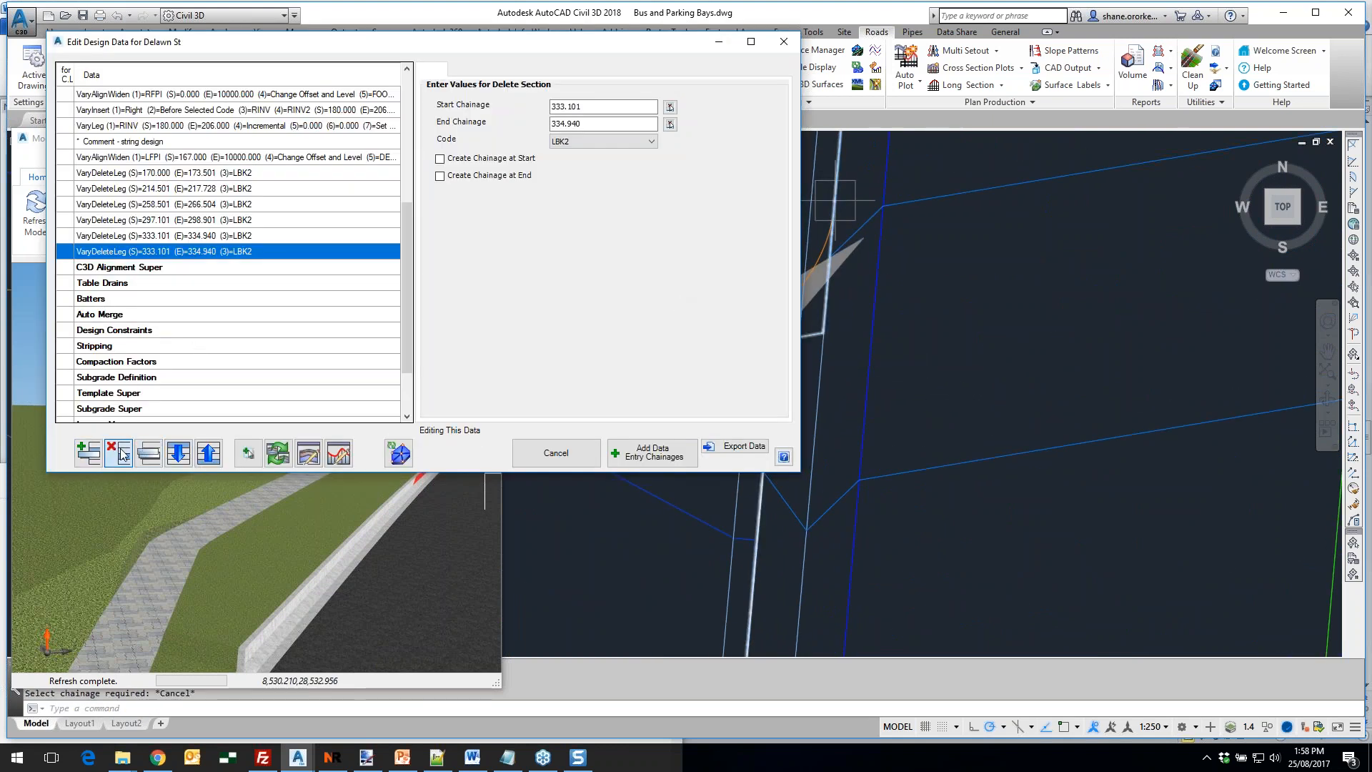
Update the road model with the edited design data and inspect the left kerb along the parking bays in the 3D model
click(397, 454)
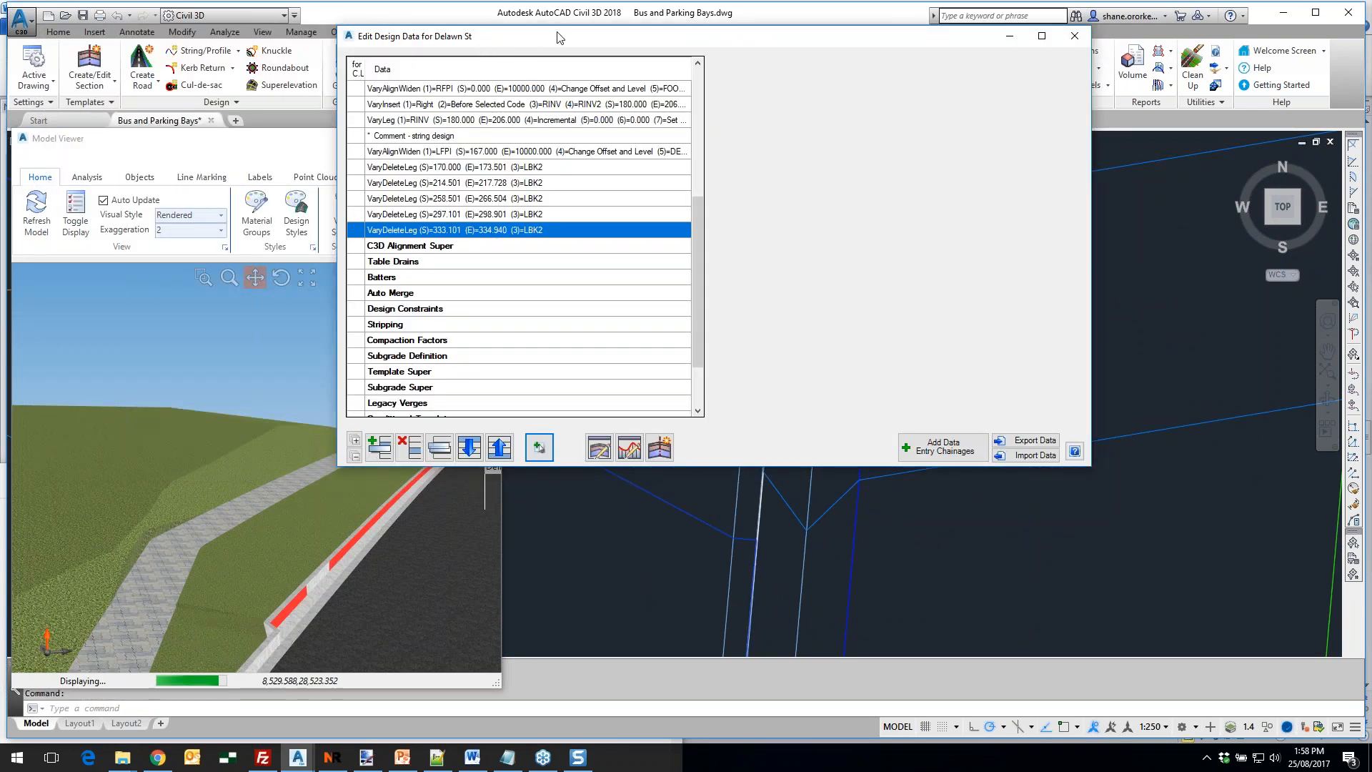
drag(561, 43, 759, 27)
scroll(321, 546, down, 1)
middle_drag(420, 496, 427, 523)
middle_drag(323, 433, 278, 545)
scroll(277, 543, up, 10)
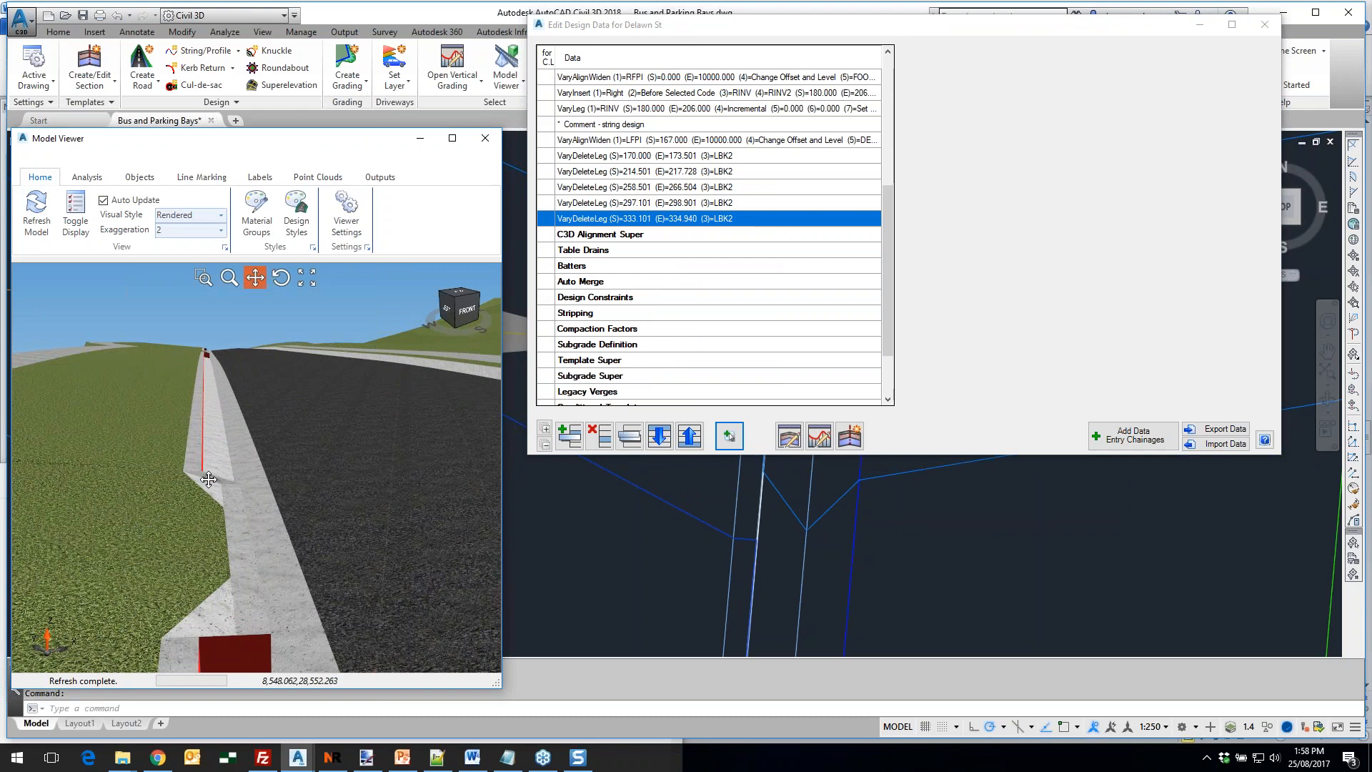
scroll(214, 495, down, 4)
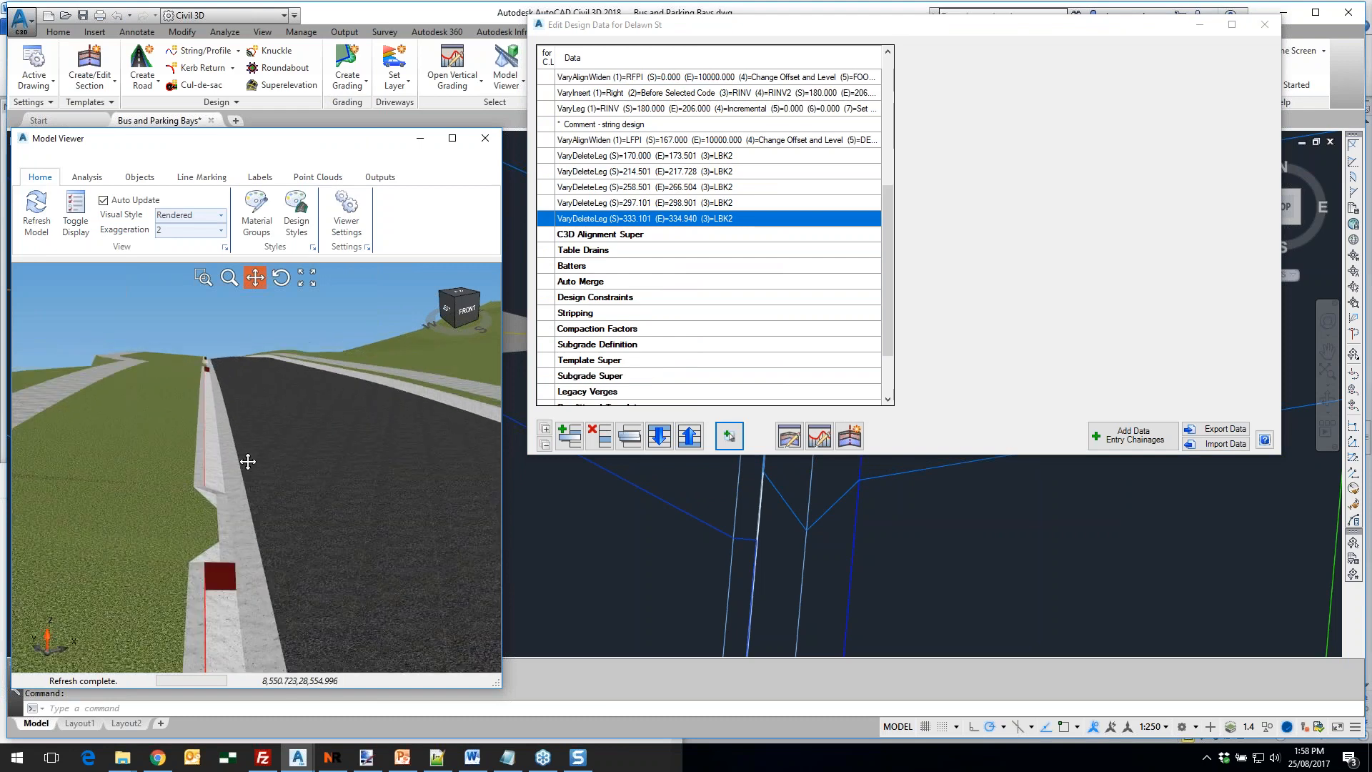
scroll(236, 429, down, 4)
scroll(243, 423, up, 5)
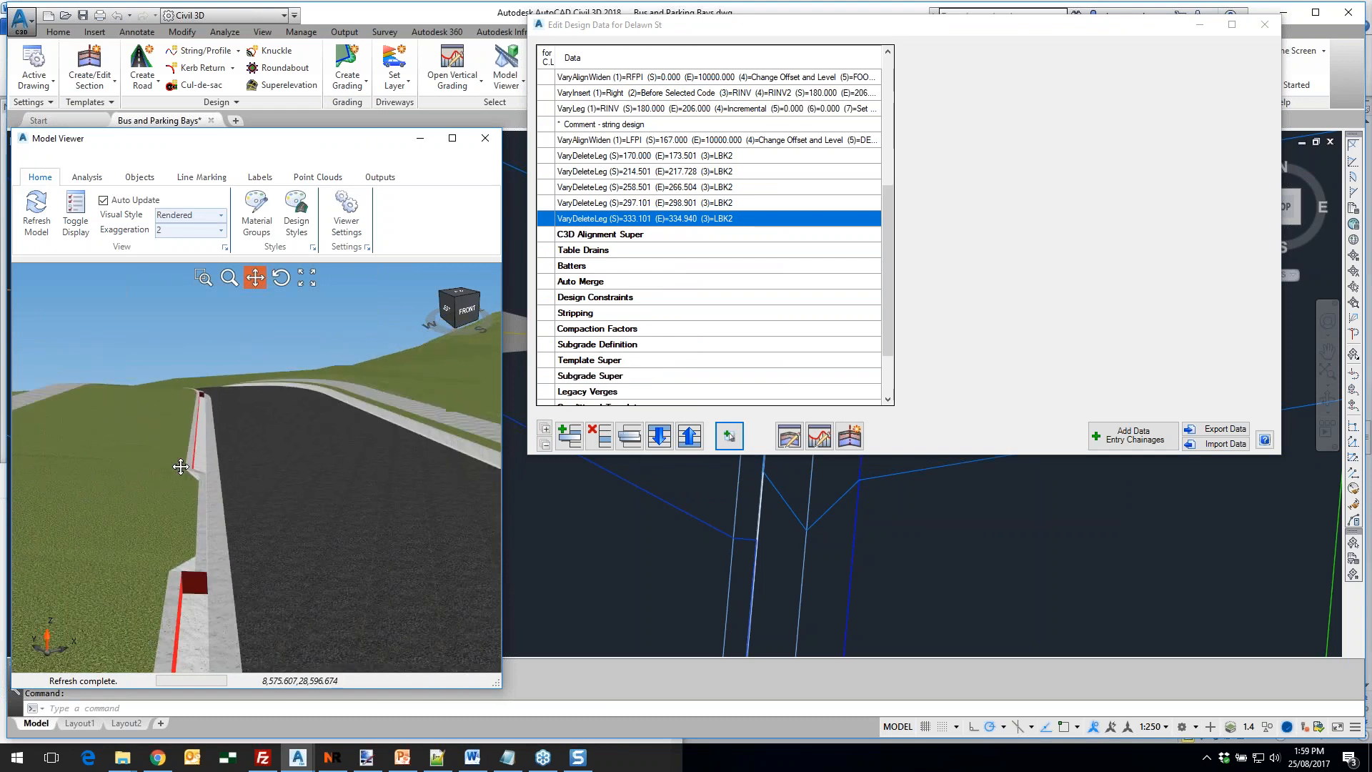
middle_drag(269, 422, 197, 451)
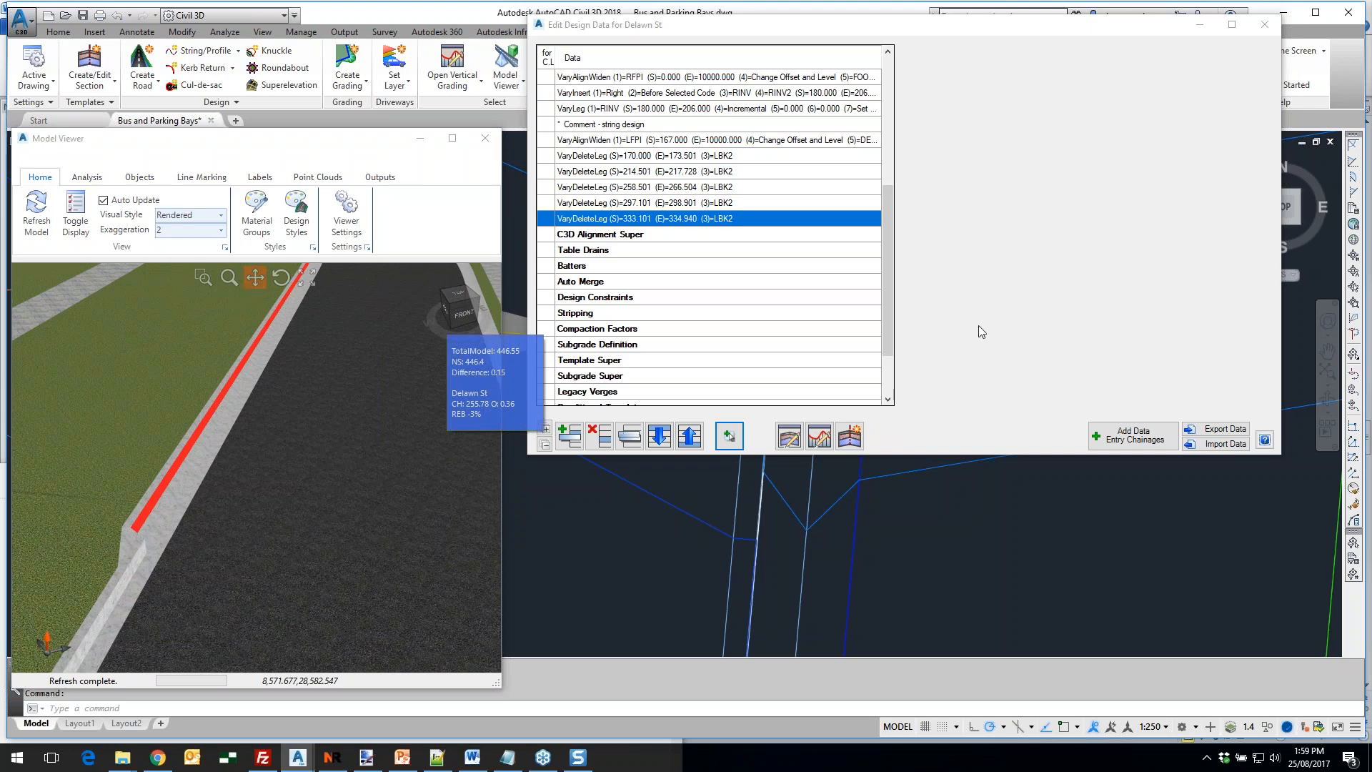
Close the Delawn St design data form
click(862, 33)
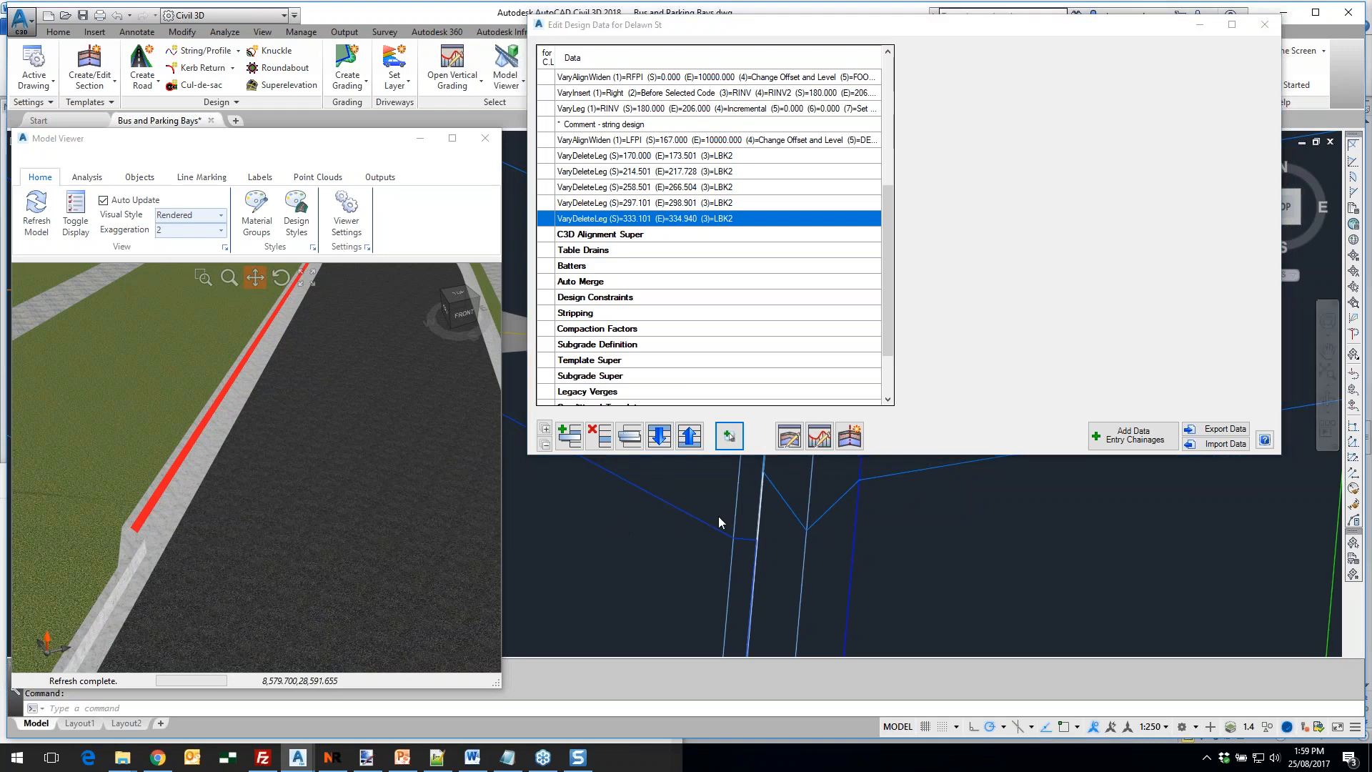
scroll(678, 528, down, 5)
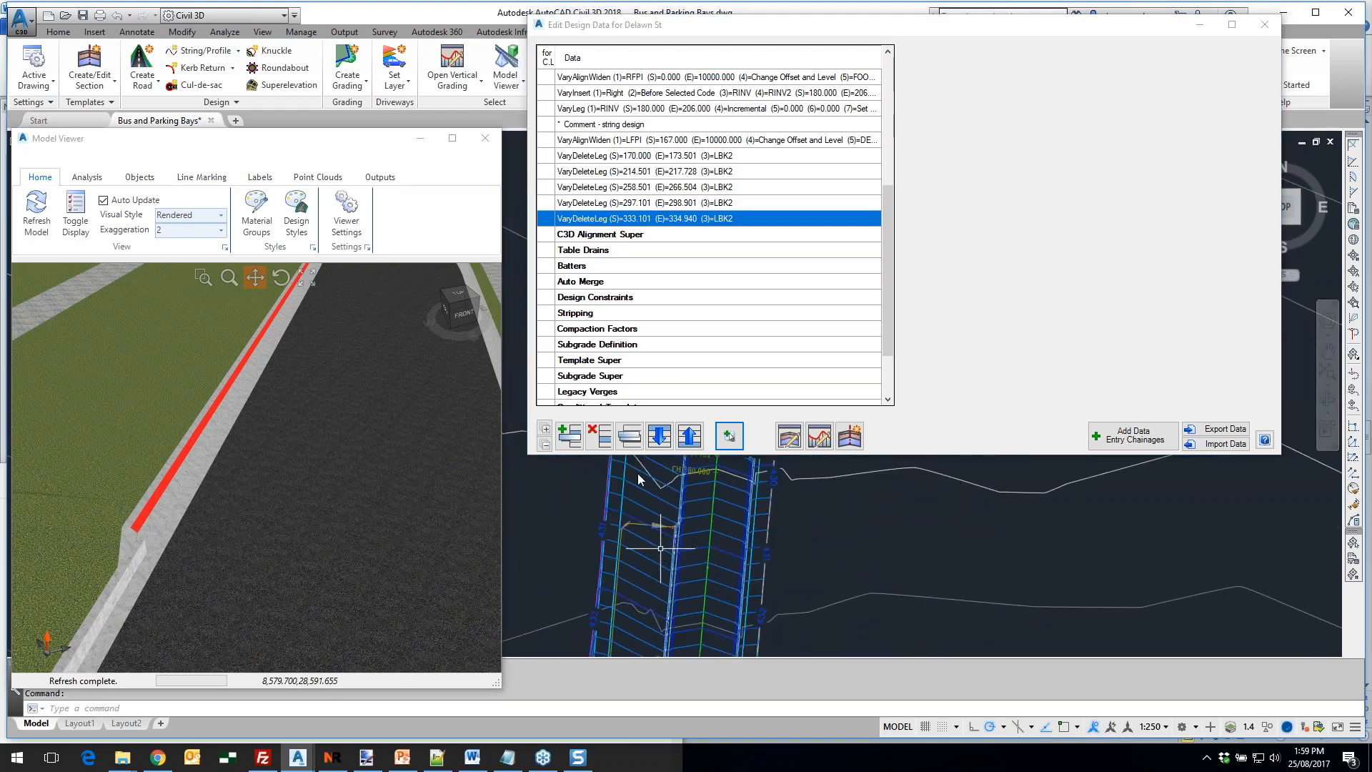
click(1264, 25)
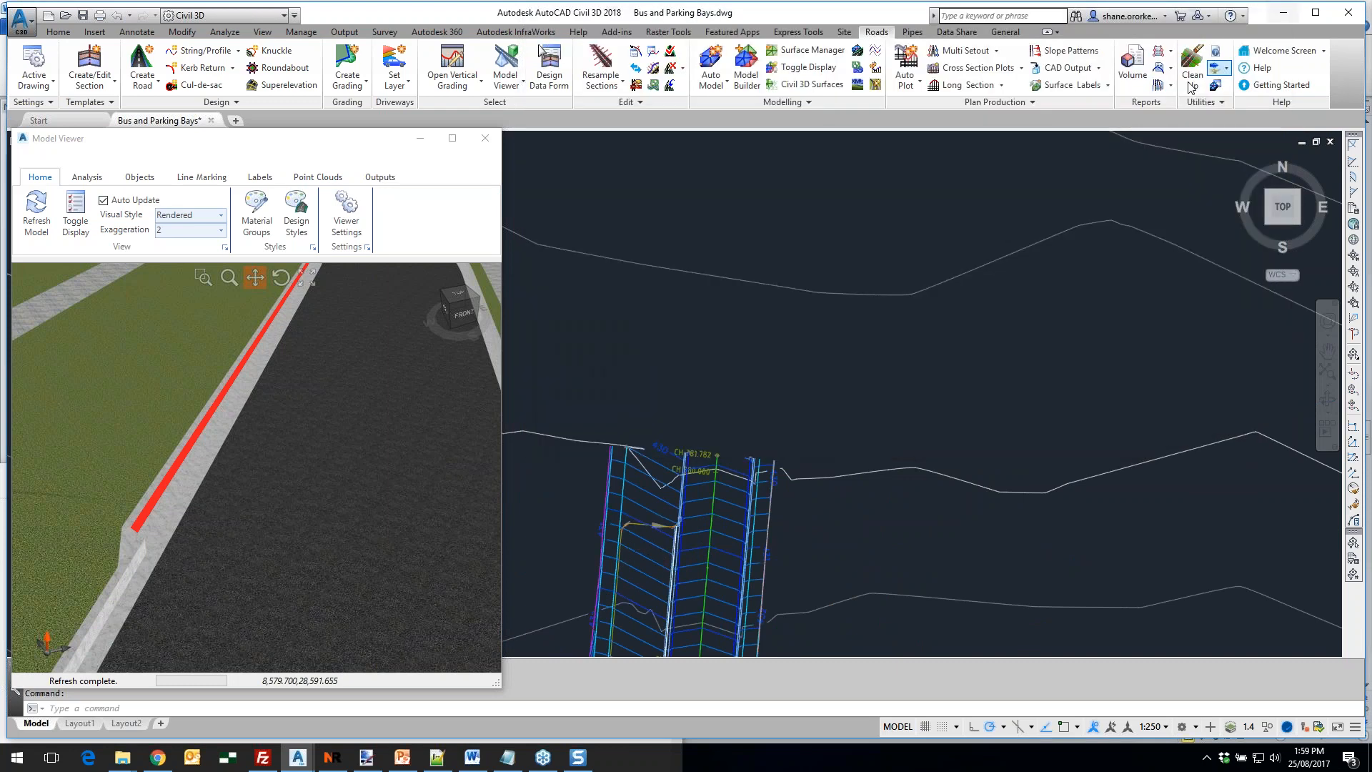
Start a String/Profile road on the Parking Bays - LHS - String Control Method alignment, with section sampling of .2 for arcs and 1 for tangents
scroll(666, 431, down, 3)
middle_drag(606, 488, 724, 303)
mouse_move(659, 444)
middle_down()
mouse_move(757, 300)
mouse_move(767, 224)
middle_up()
scroll(710, 477, up, 4)
scroll(778, 423, up, 4)
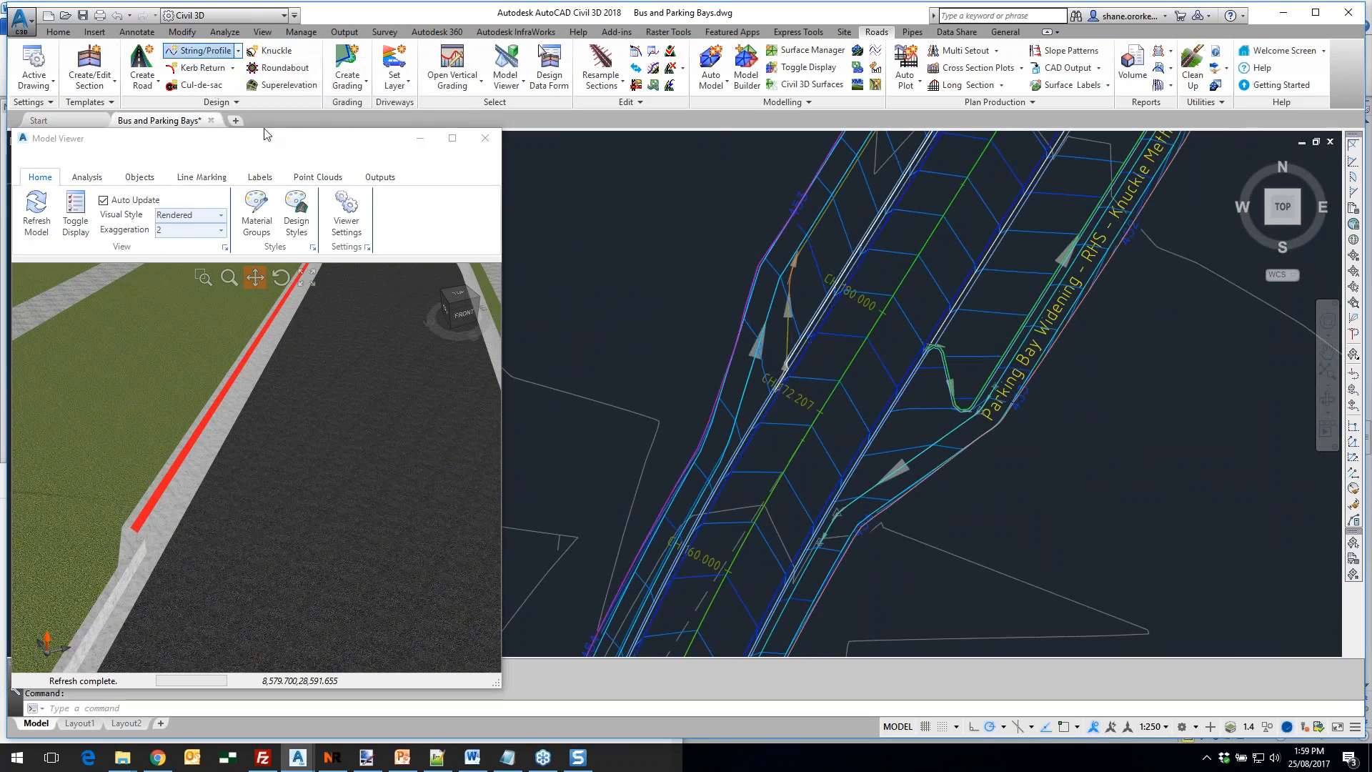
click(789, 330)
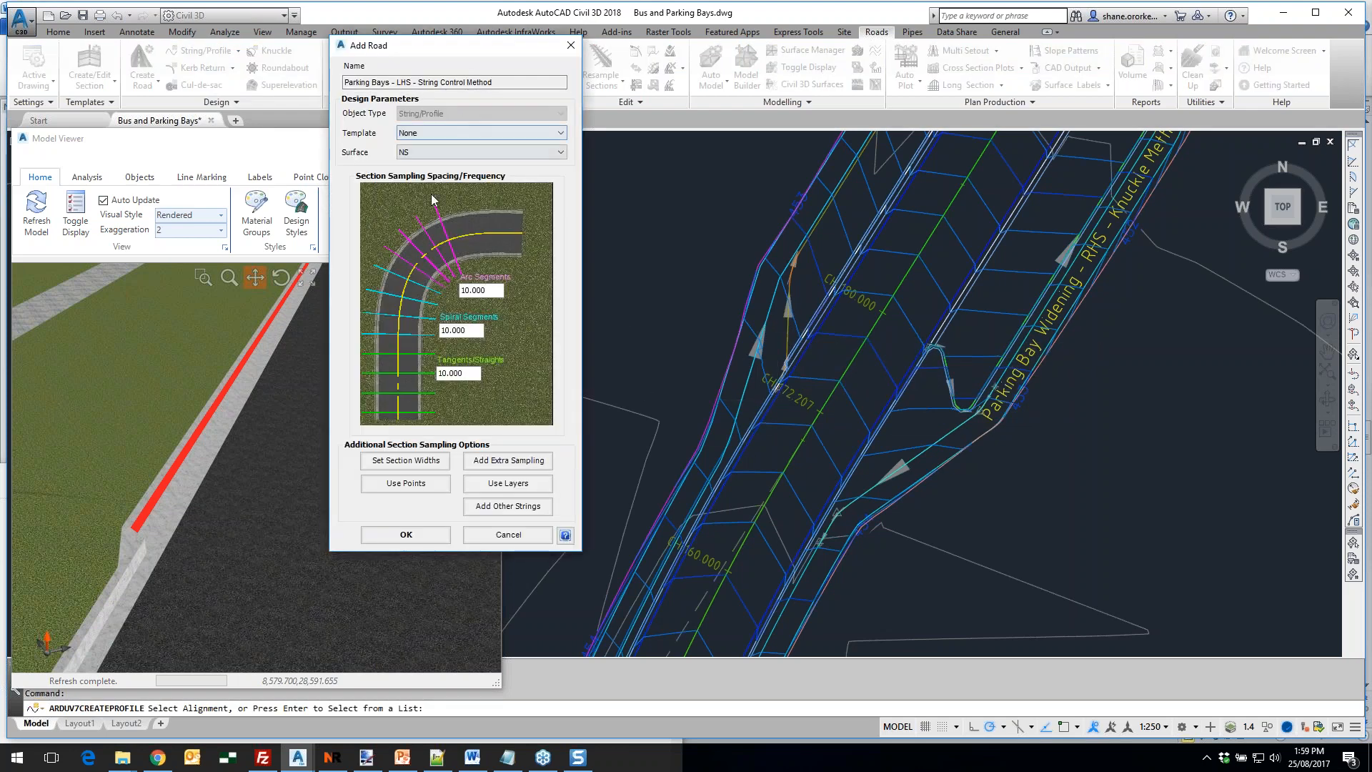
double_click(489, 290)
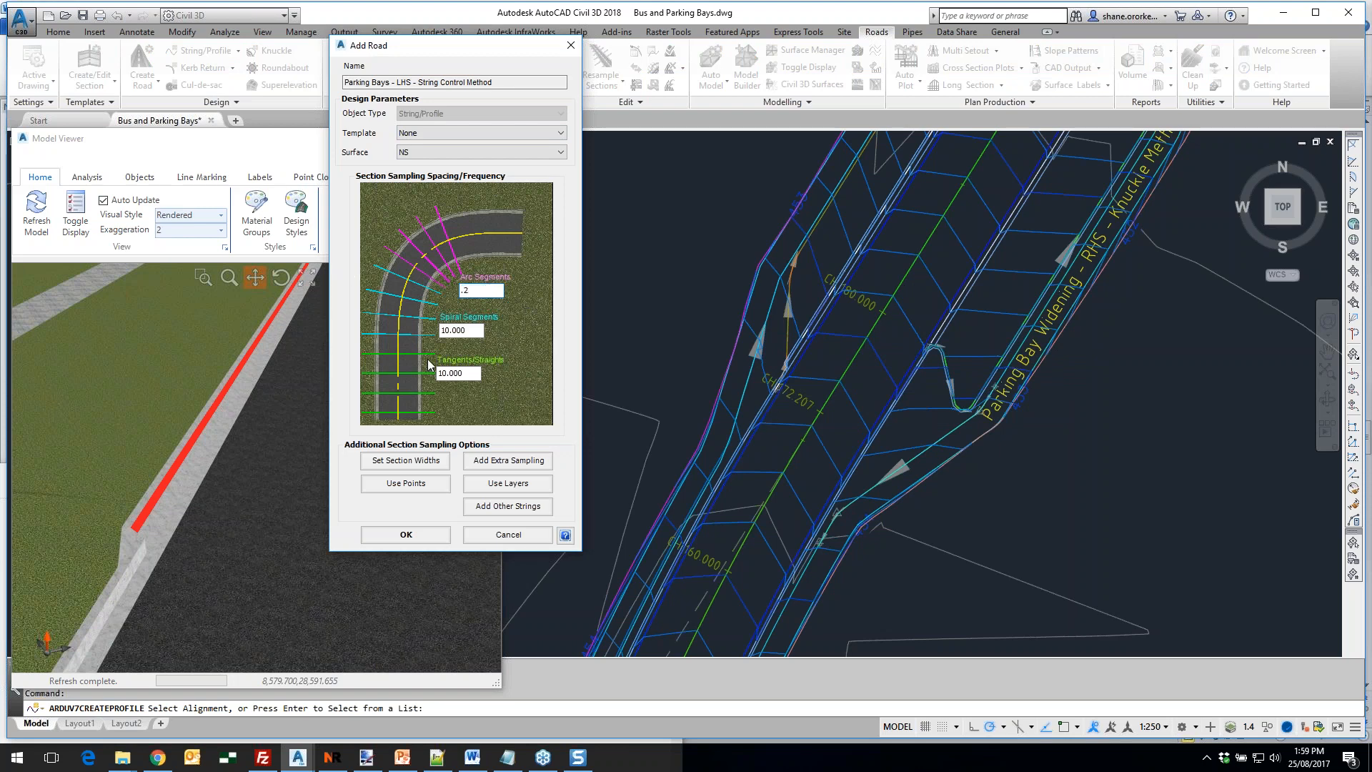
double_click(455, 372)
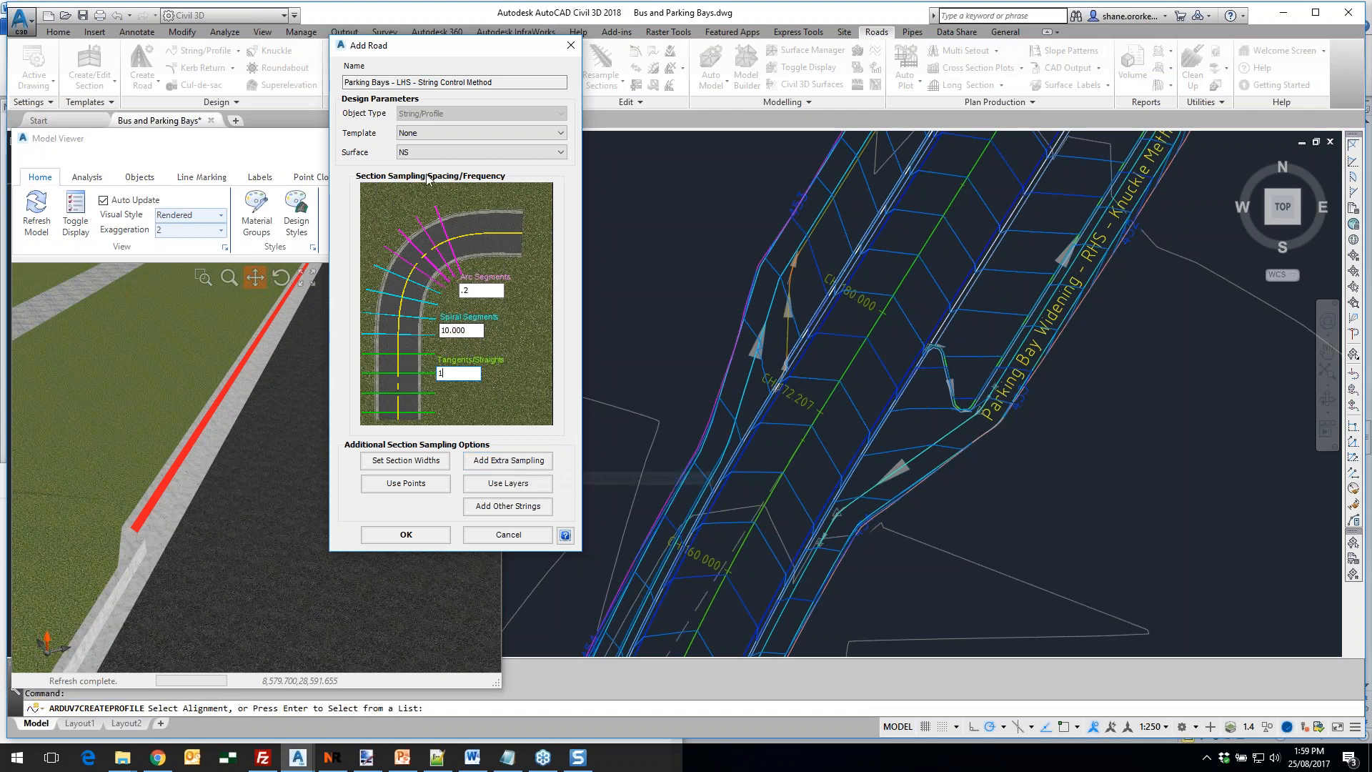
Assign the Barrier Kerb - LHS template to the new road and create it
click(500, 133)
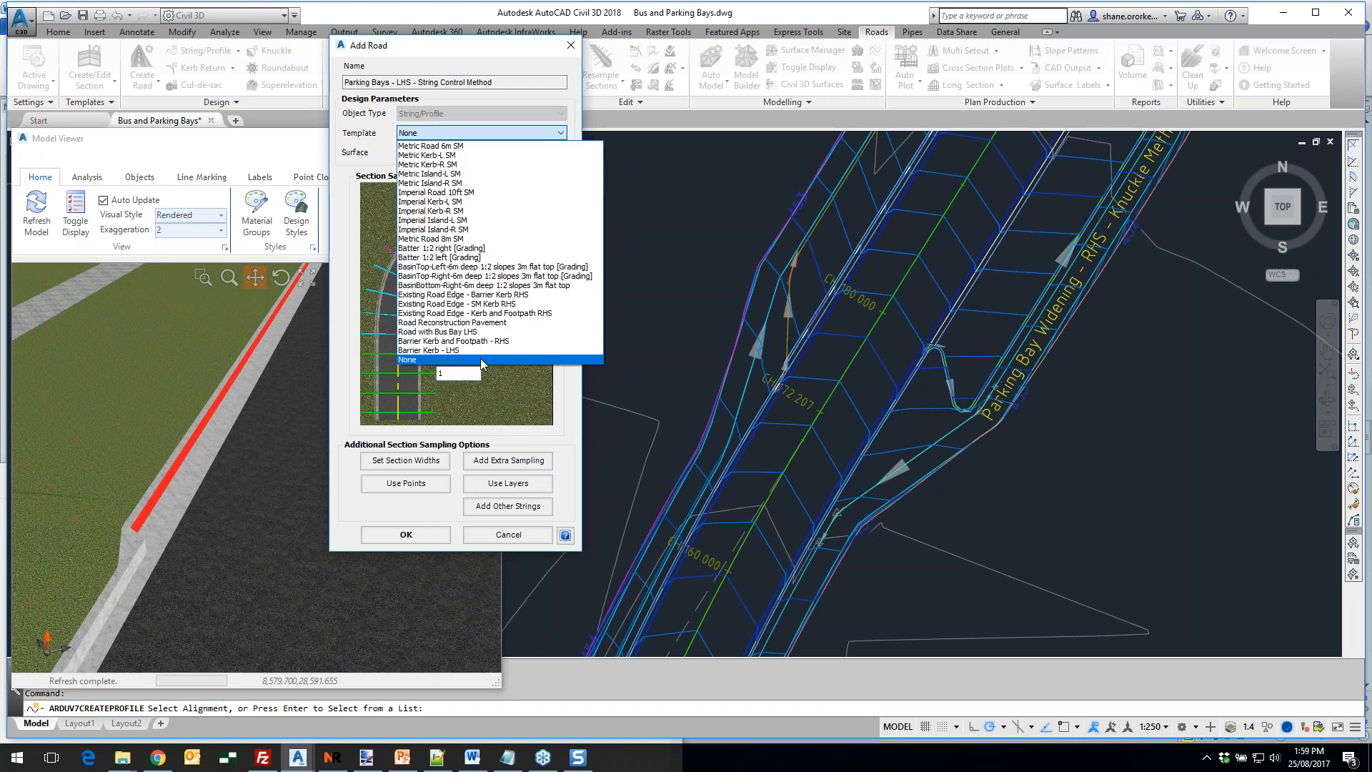
click(458, 341)
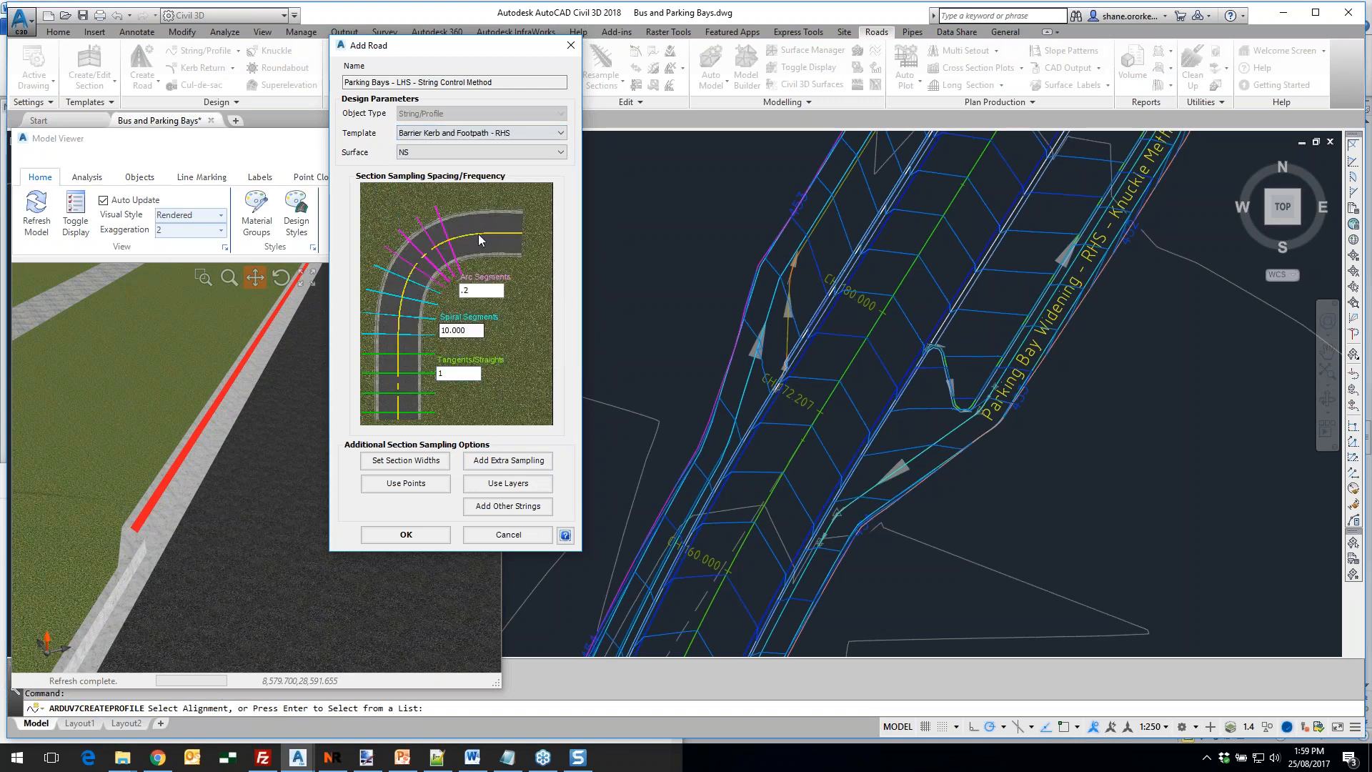
click(496, 136)
click(459, 353)
click(419, 536)
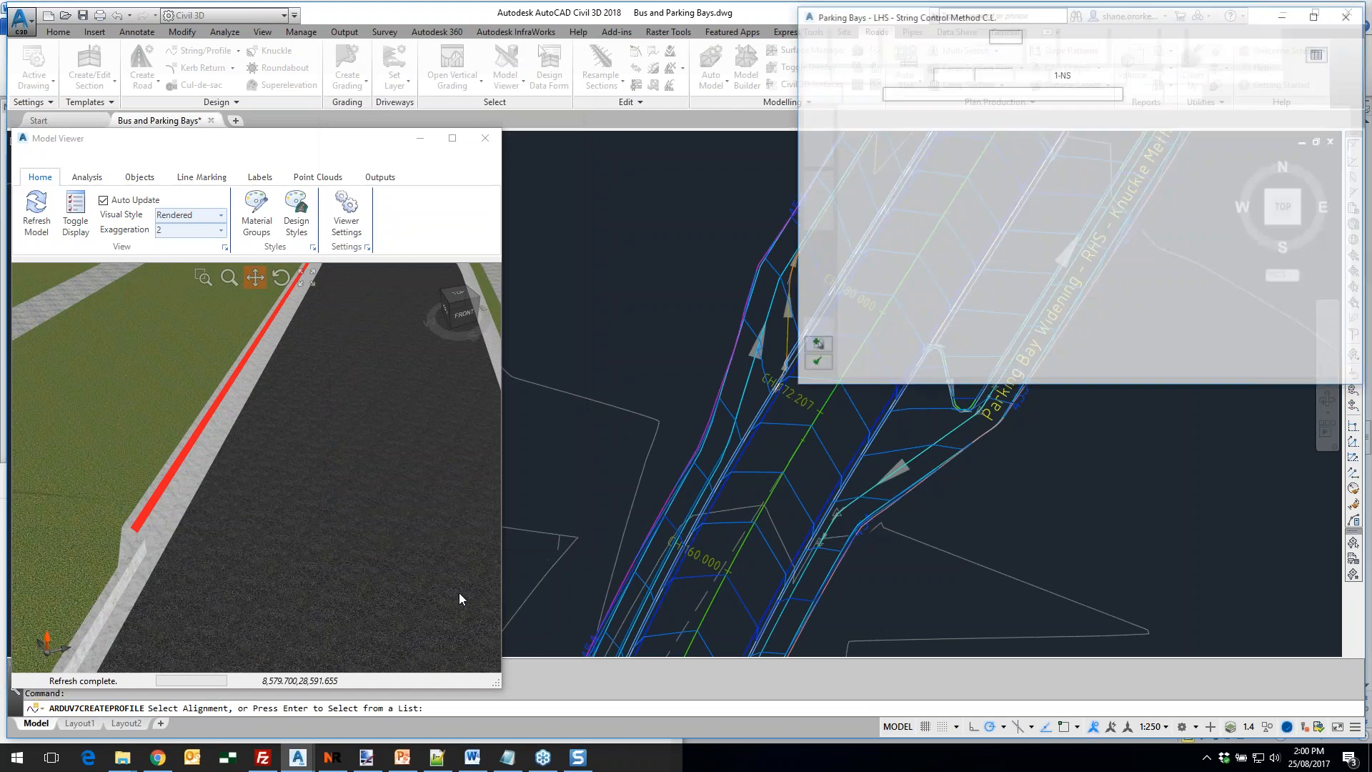
Examine the new parking bay string's vertical profile along its length
scroll(346, 247, up, 1)
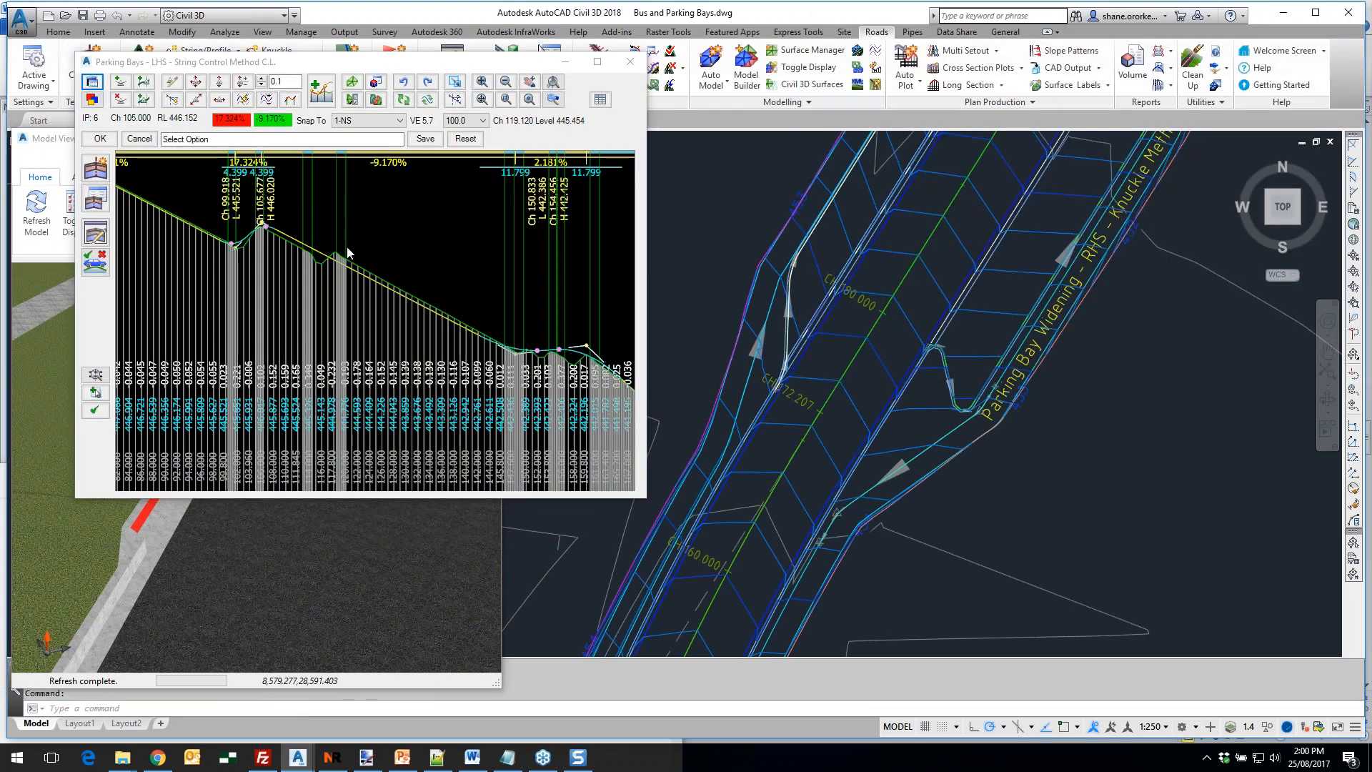
scroll(348, 303, up, 1)
middle_drag(348, 303, 501, 323)
scroll(500, 323, down, 3)
middle_drag(385, 331, 313, 349)
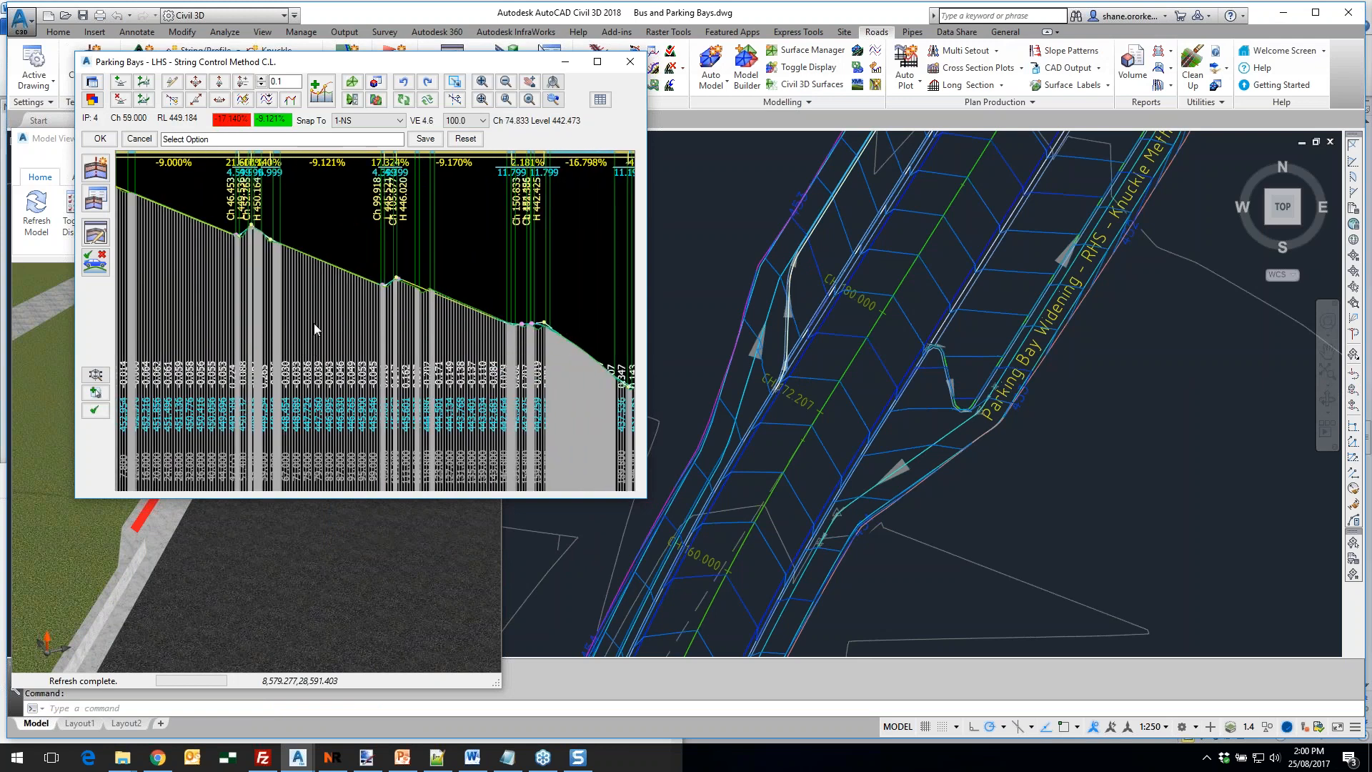
Start a Match to Existing vertical design for the parking bay string from chainage 0 to 10000 on the TotalModel surface
click(321, 99)
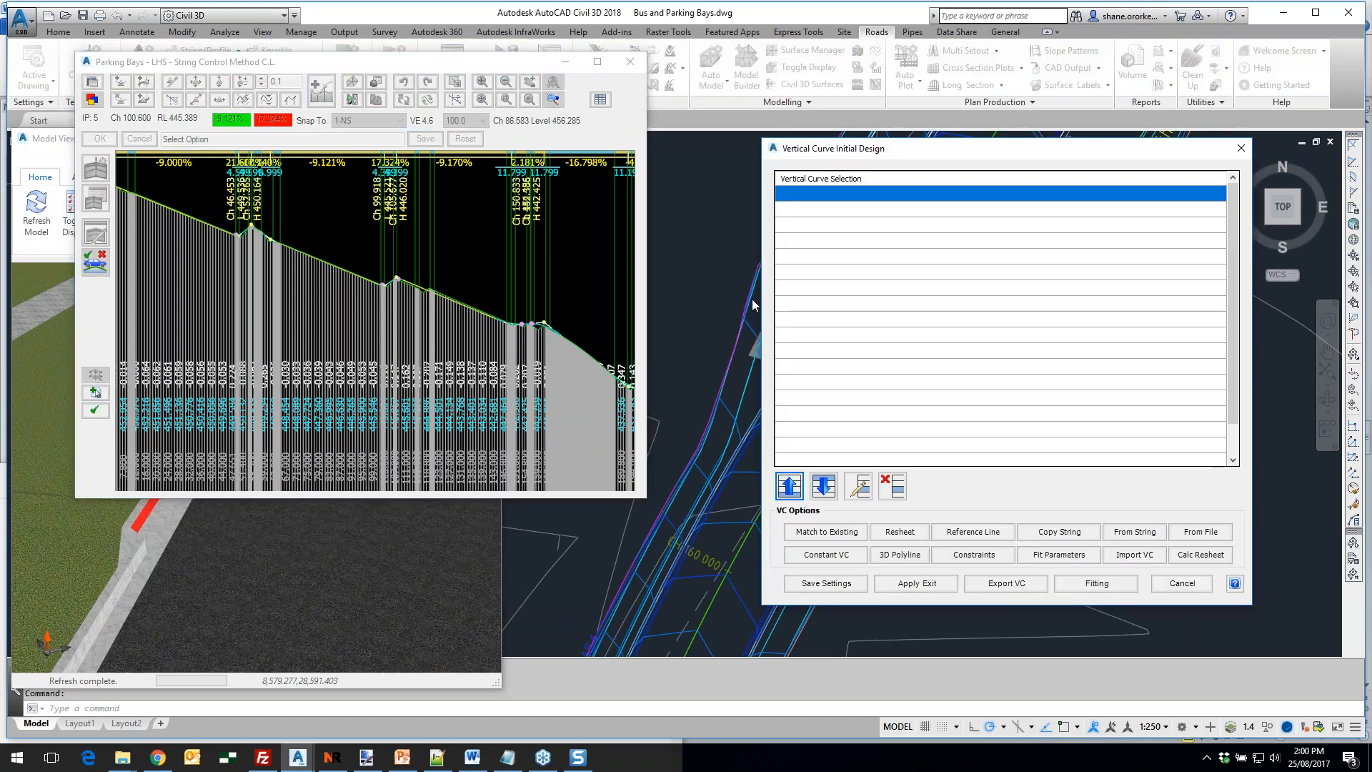
click(827, 536)
text(0)
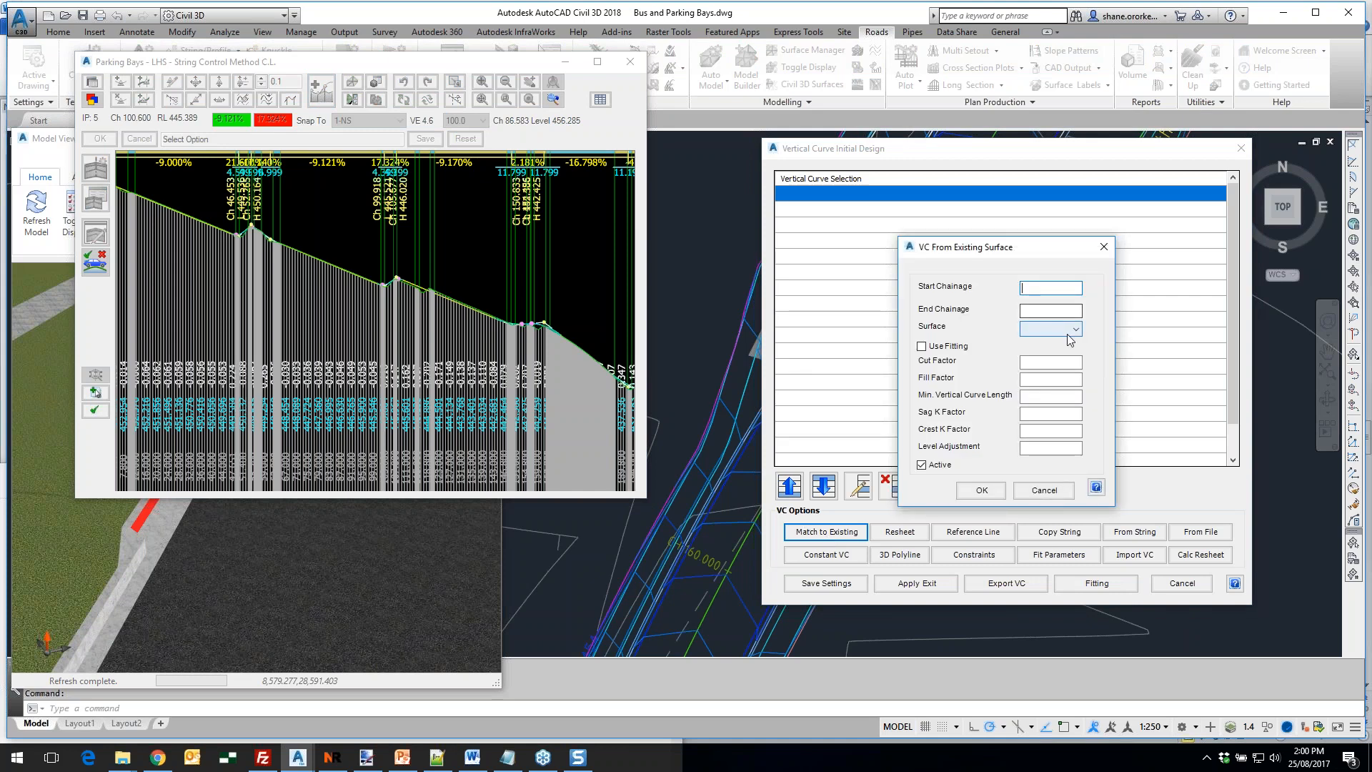
text(10000)
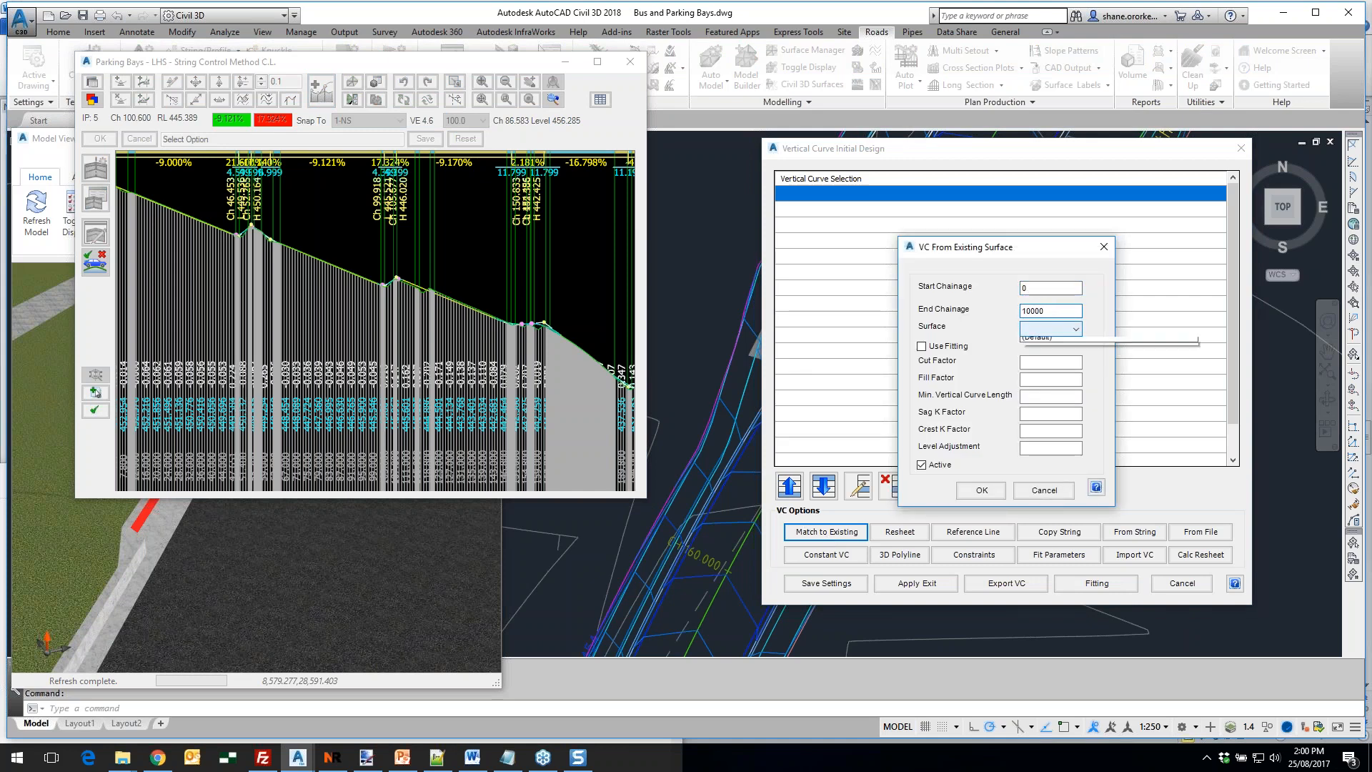
click(1050, 328)
click(1045, 345)
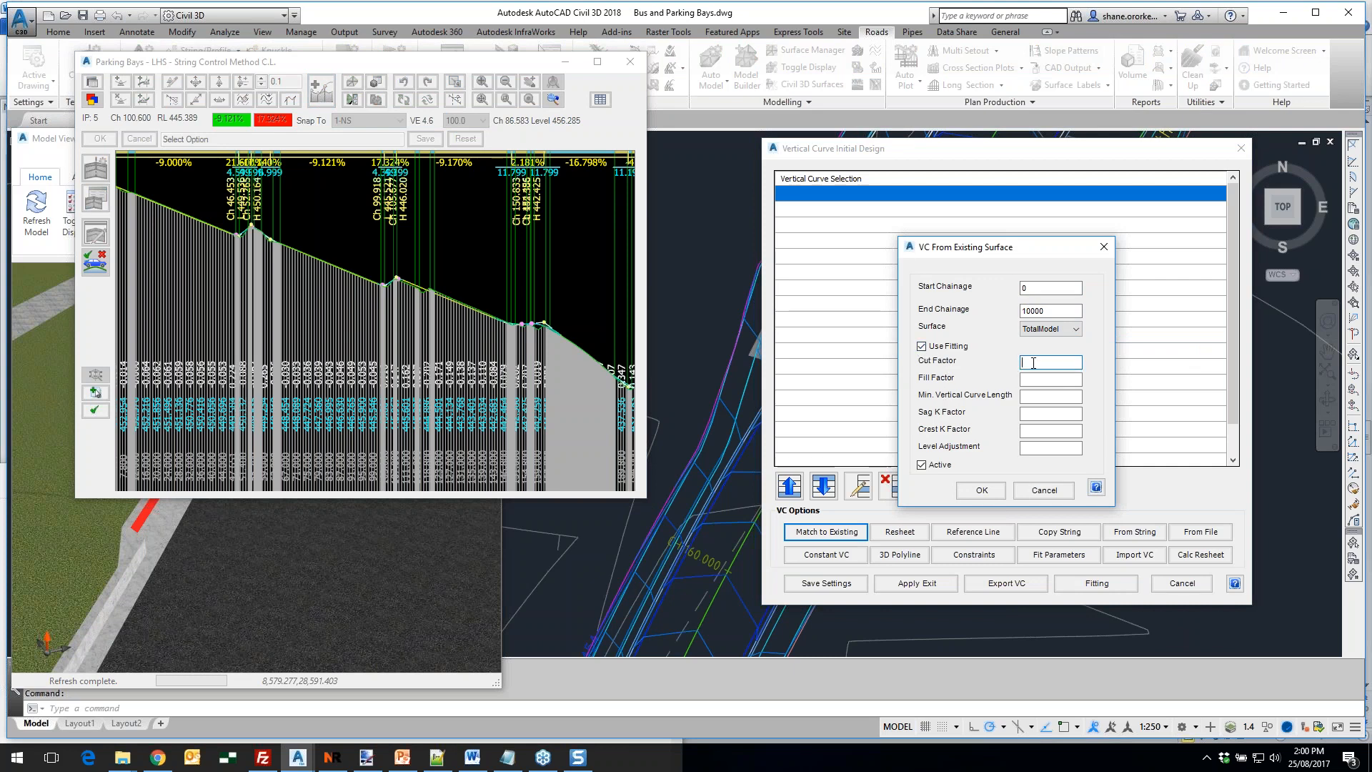
Use fitting with cut and fill factors .01, minimum vertical curve length 10 and sag and crest K factors 5, and apply the design
key(Tab)
text(.0)
drag(1040, 398, 989, 401)
text(10)
click(1032, 414)
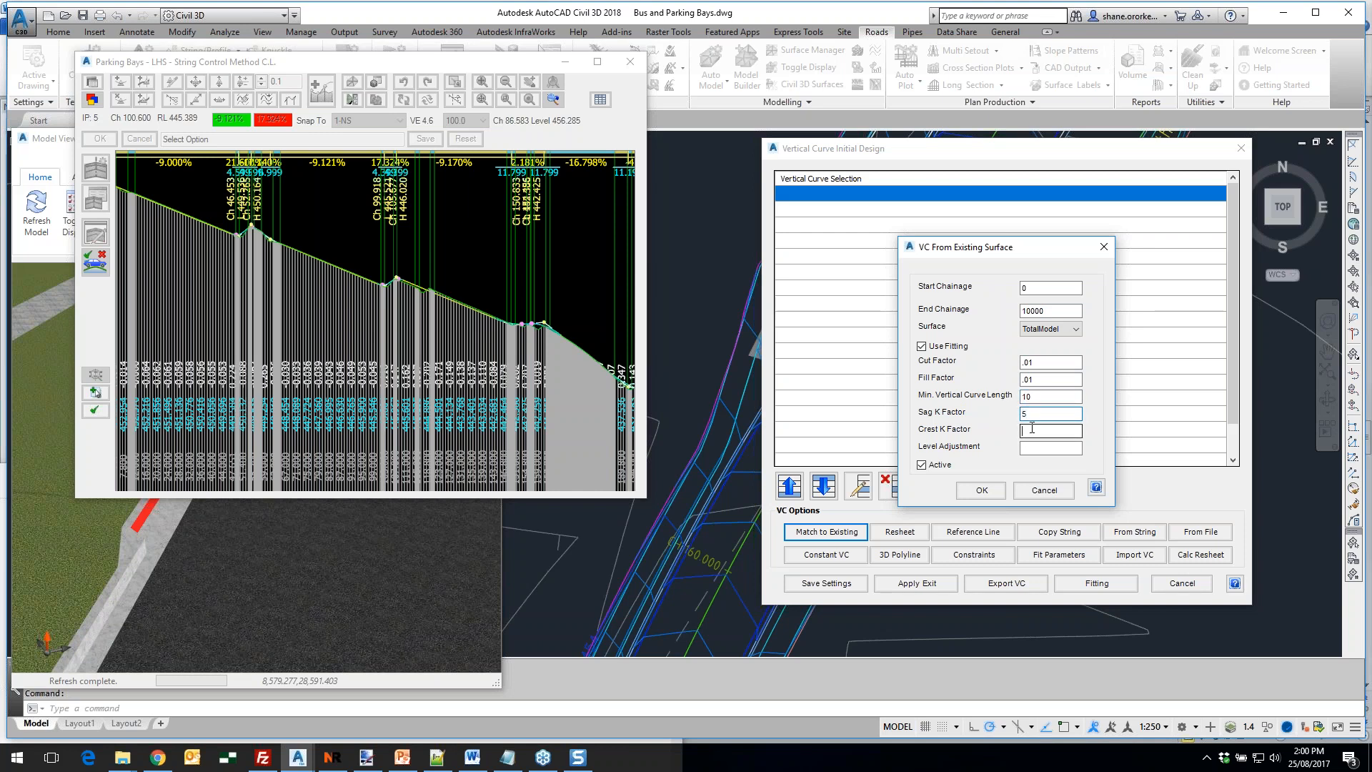
click(980, 491)
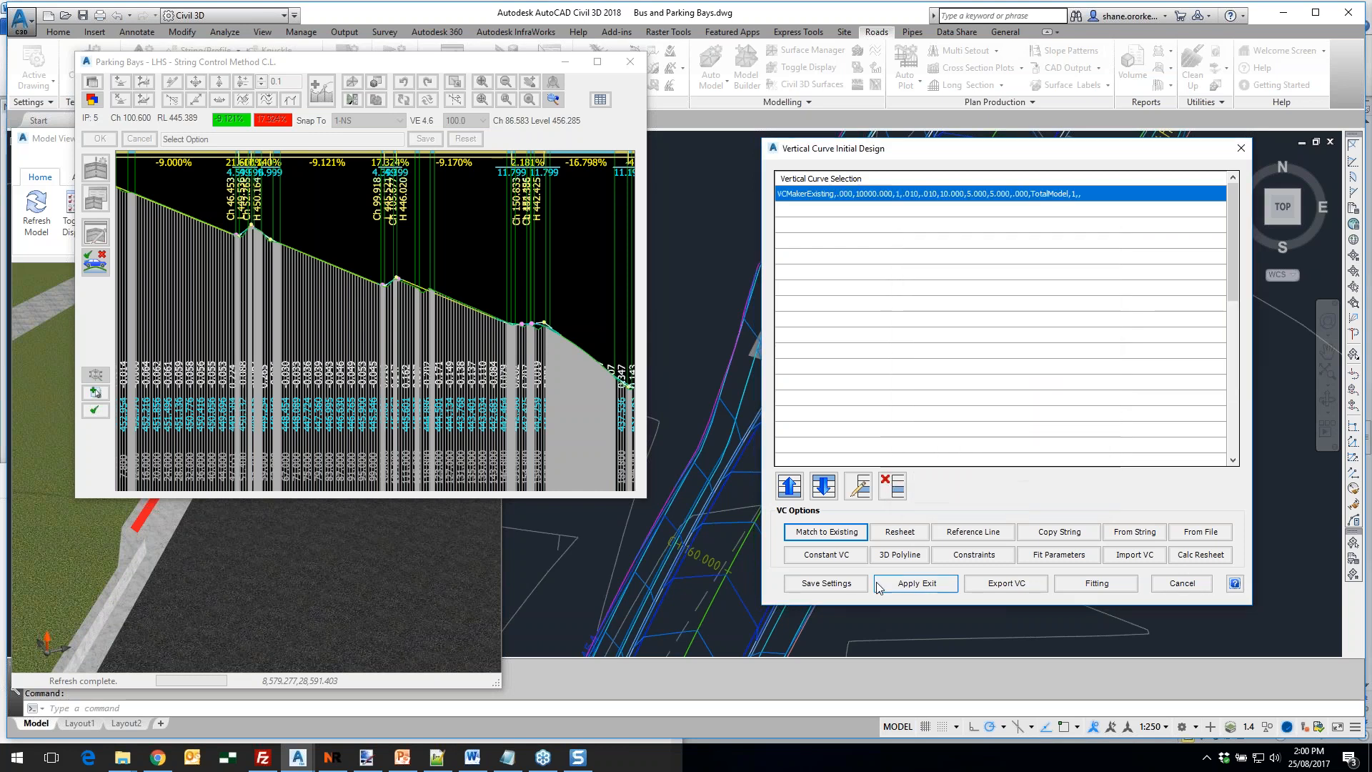
click(916, 581)
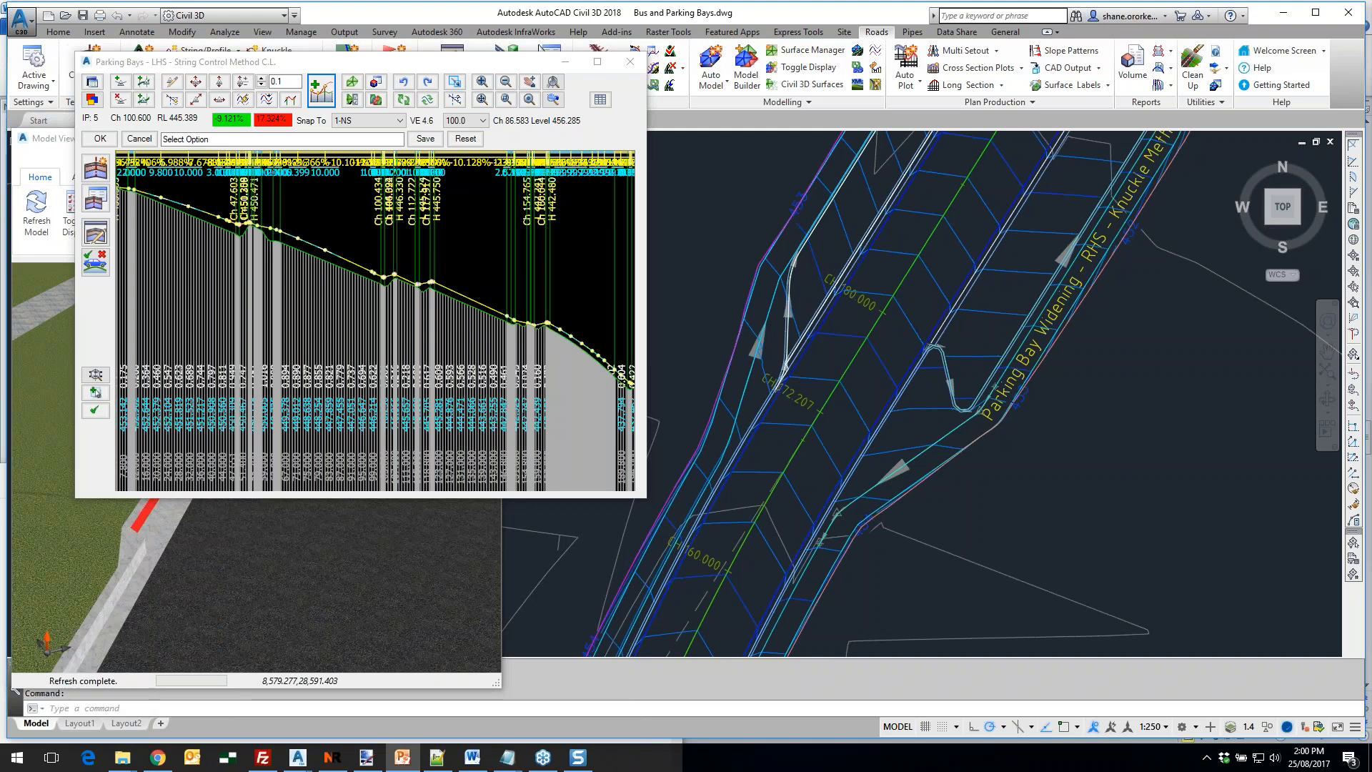
Review the fitted vertical profile near the start of the parking bay string and accept the grading
scroll(360, 333, up, 2)
scroll(360, 334, up, 1)
middle_drag(277, 296, 480, 307)
middle_drag(394, 302, 458, 326)
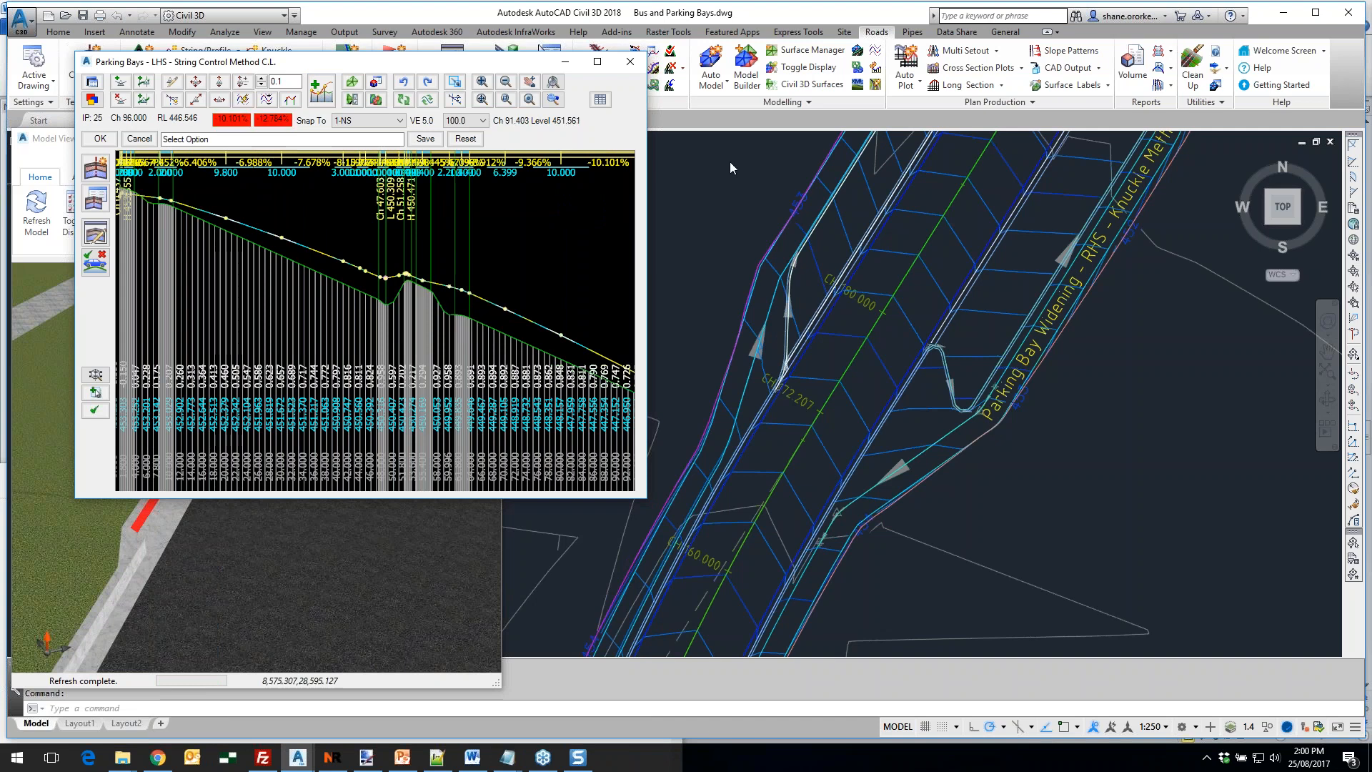
scroll(786, 343, up, 4)
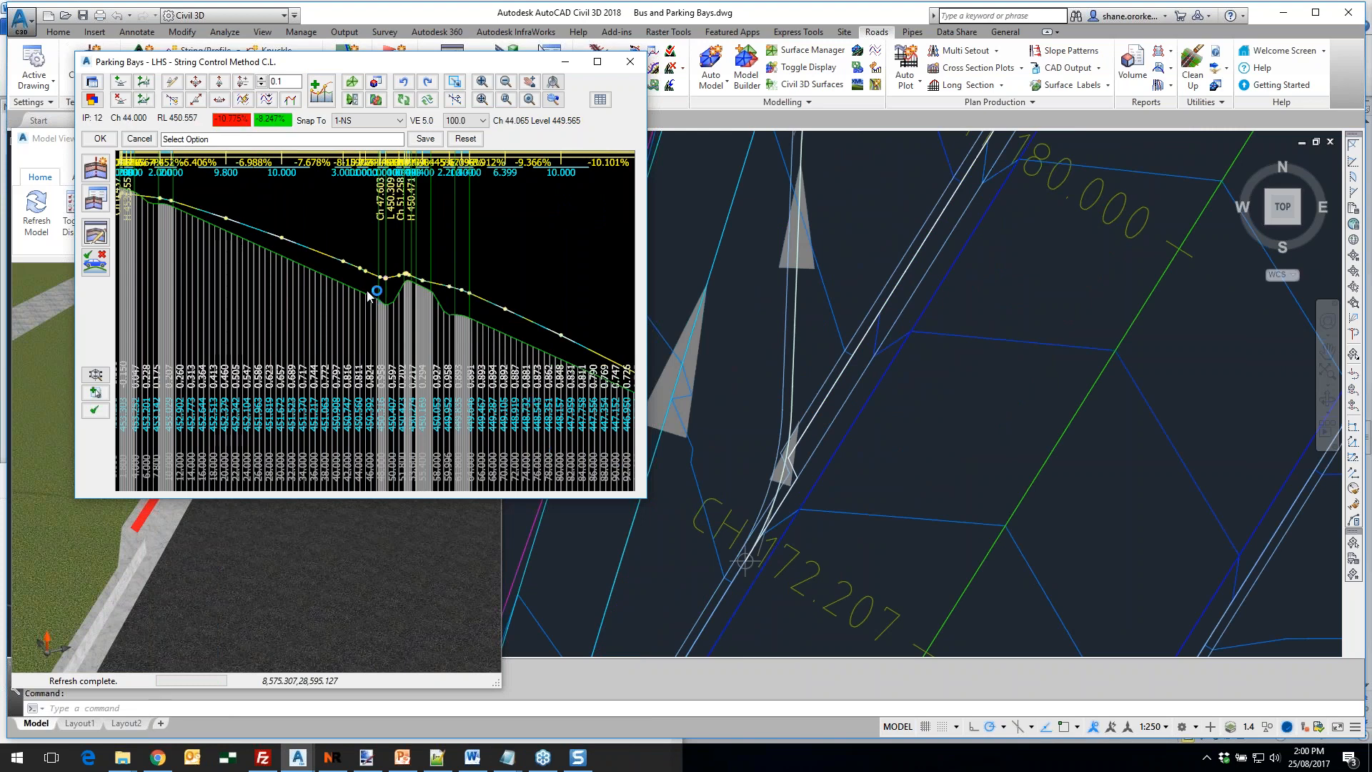
scroll(350, 275, down, 2)
scroll(289, 196, up, 4)
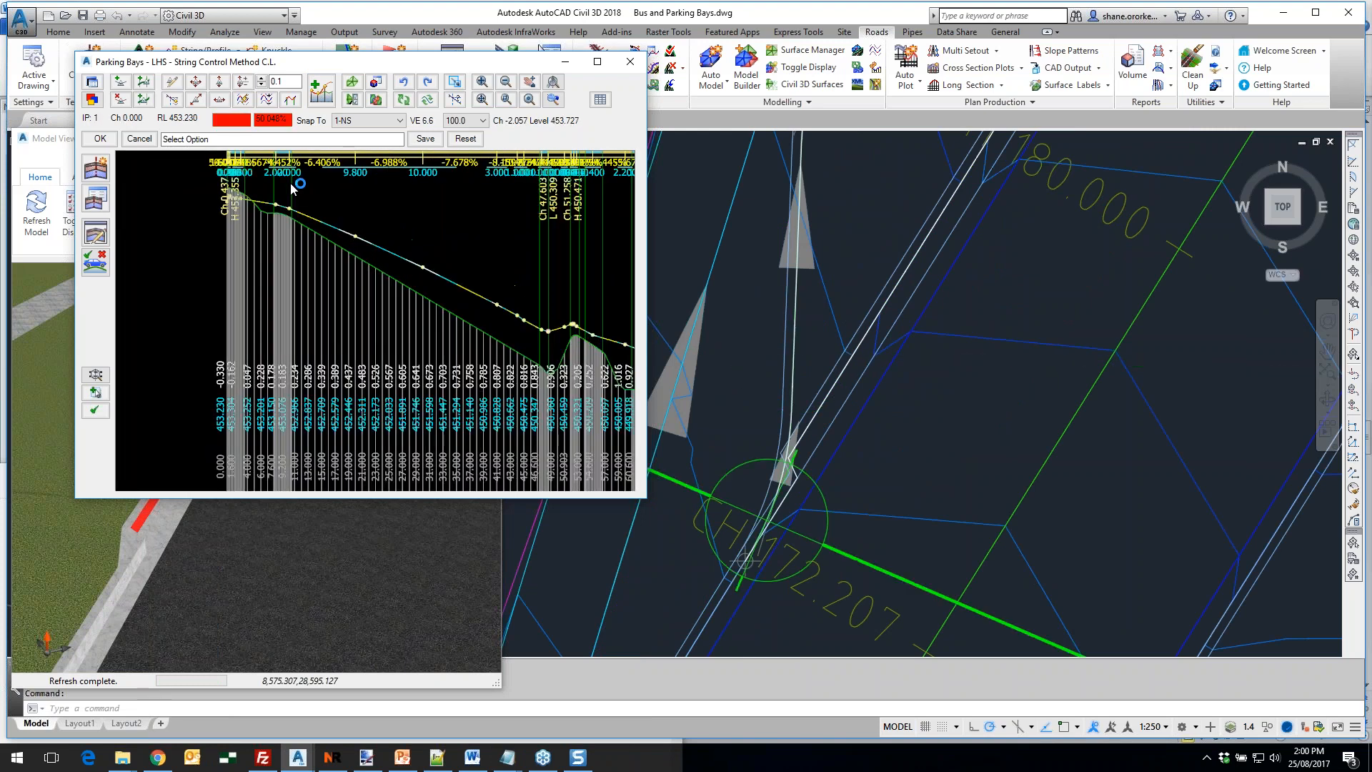
scroll(259, 195, up, 2)
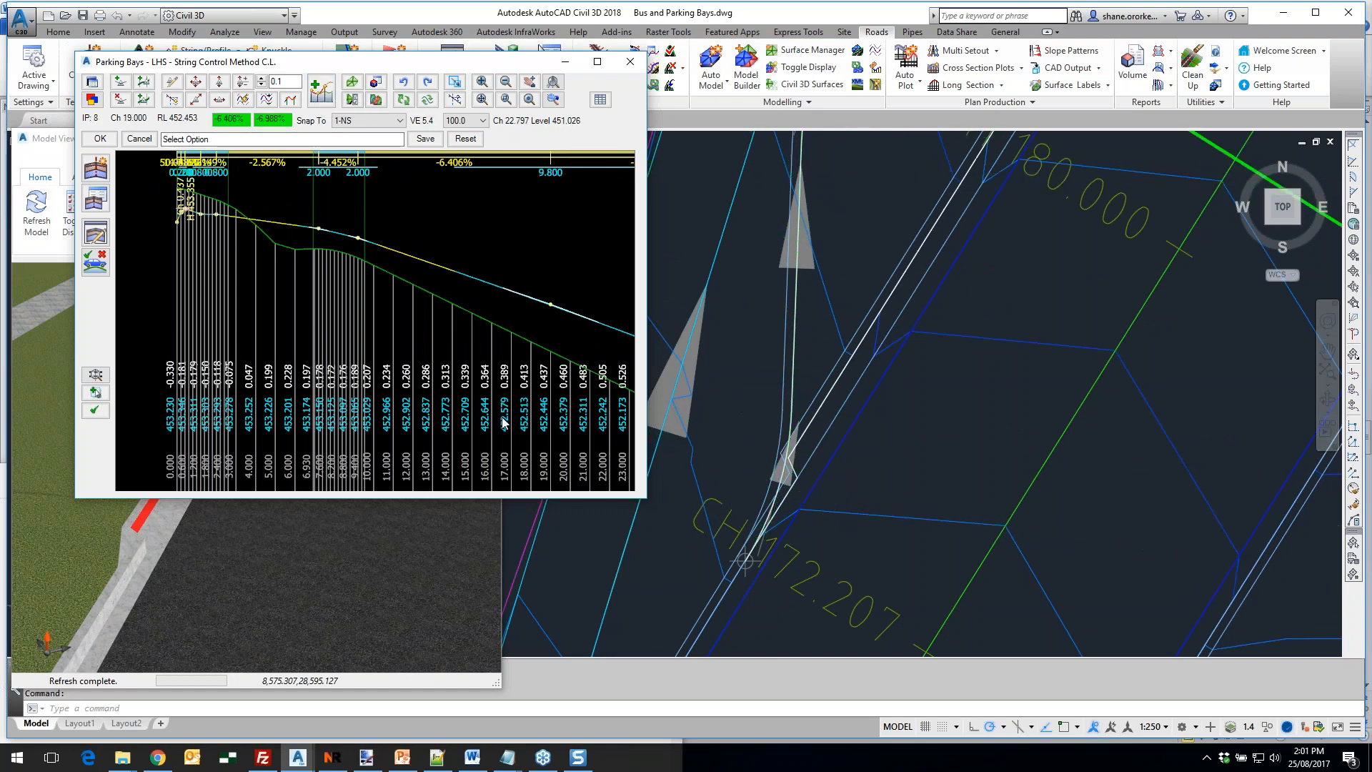
click(100, 139)
Turn off the TotalModel surface mesh and contours in the drawing
scroll(622, 354, down, 5)
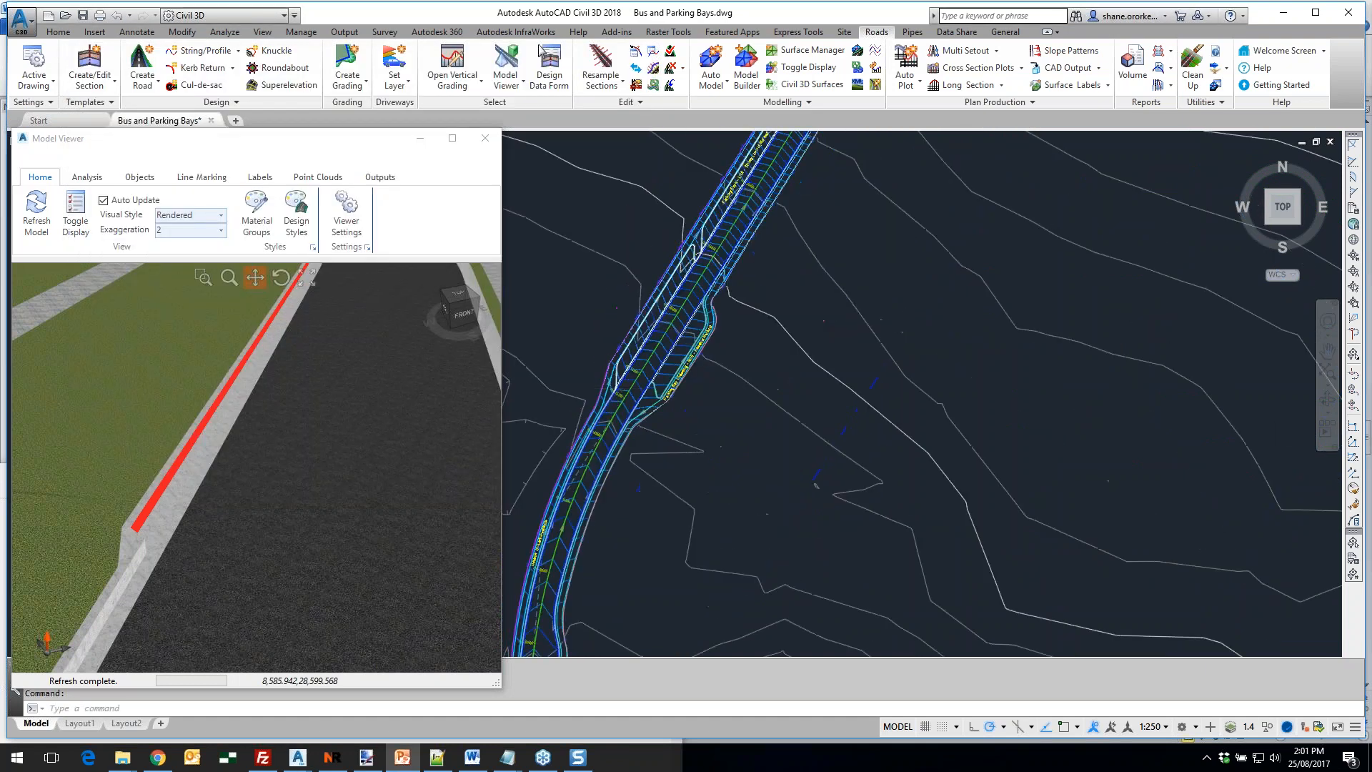
middle_drag(704, 361, 825, 446)
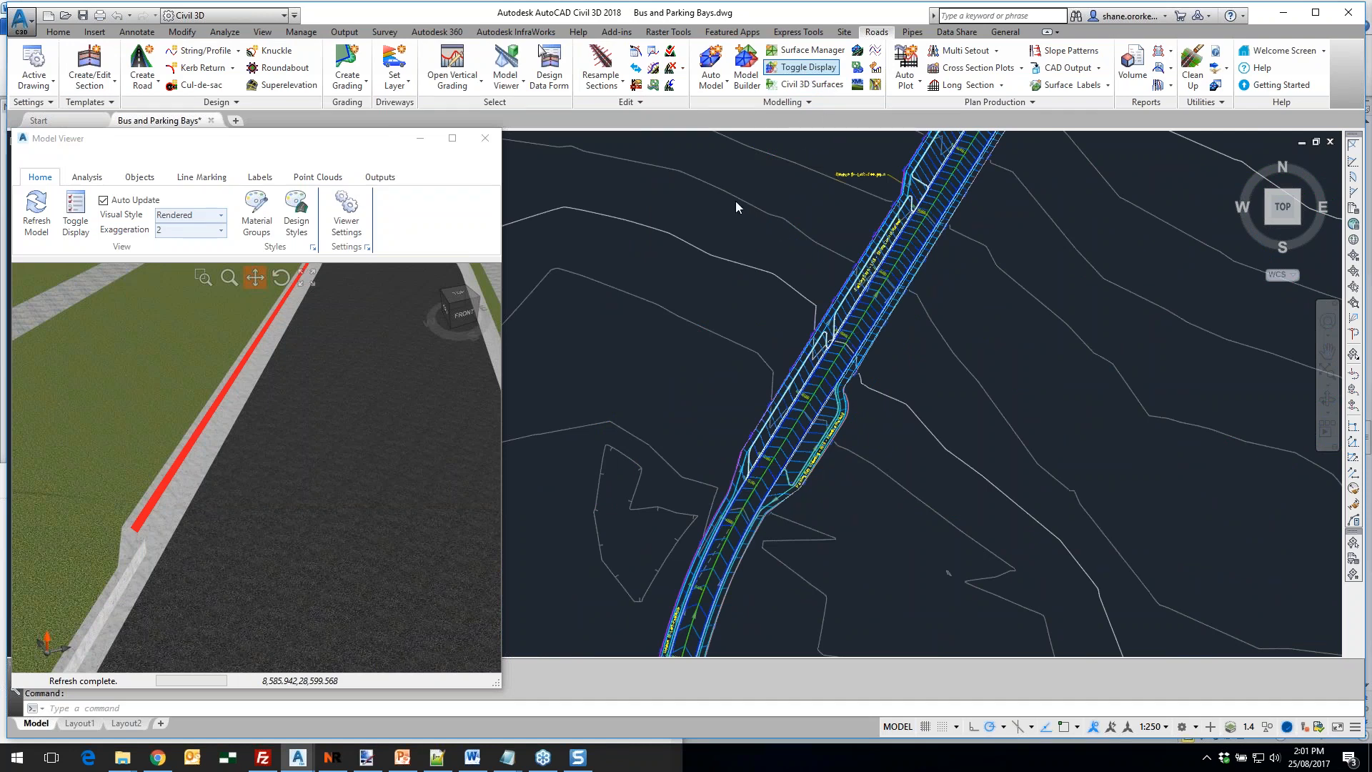
click(801, 67)
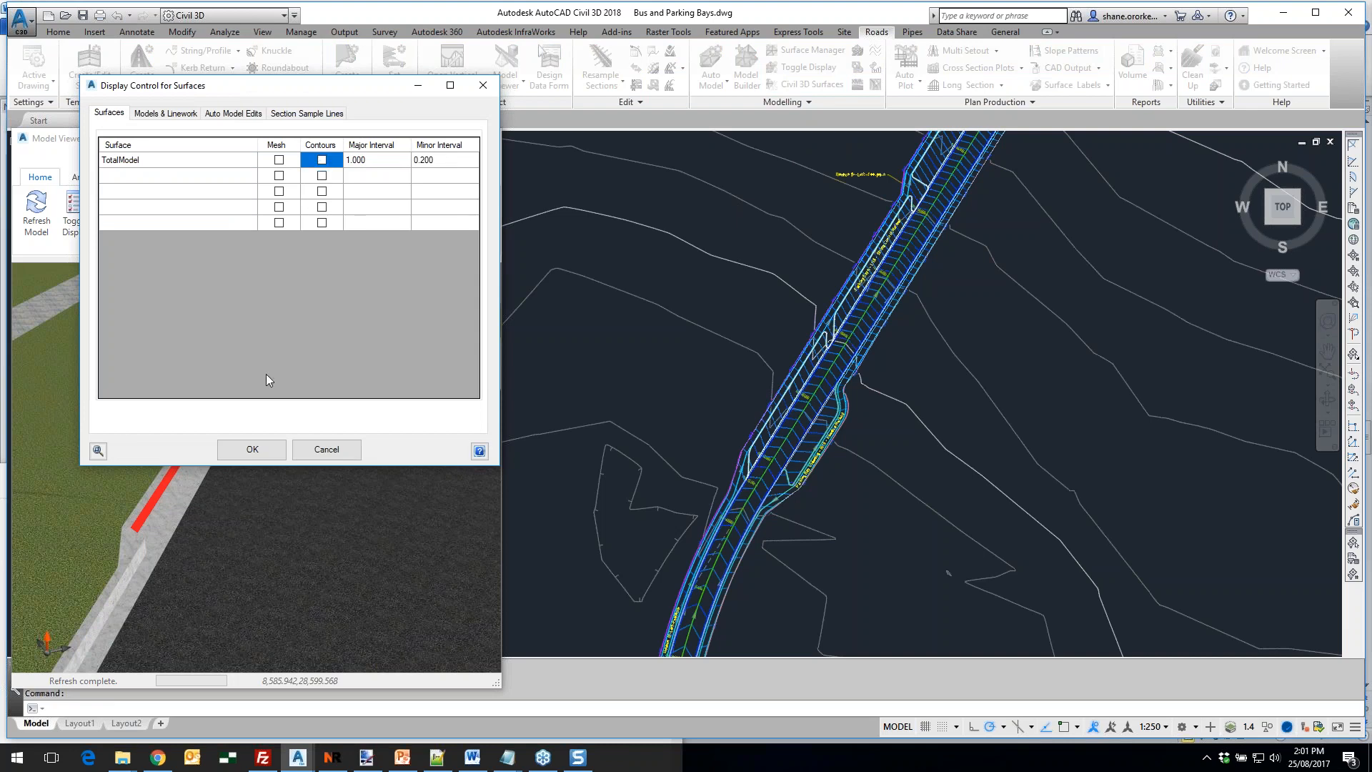
click(251, 448)
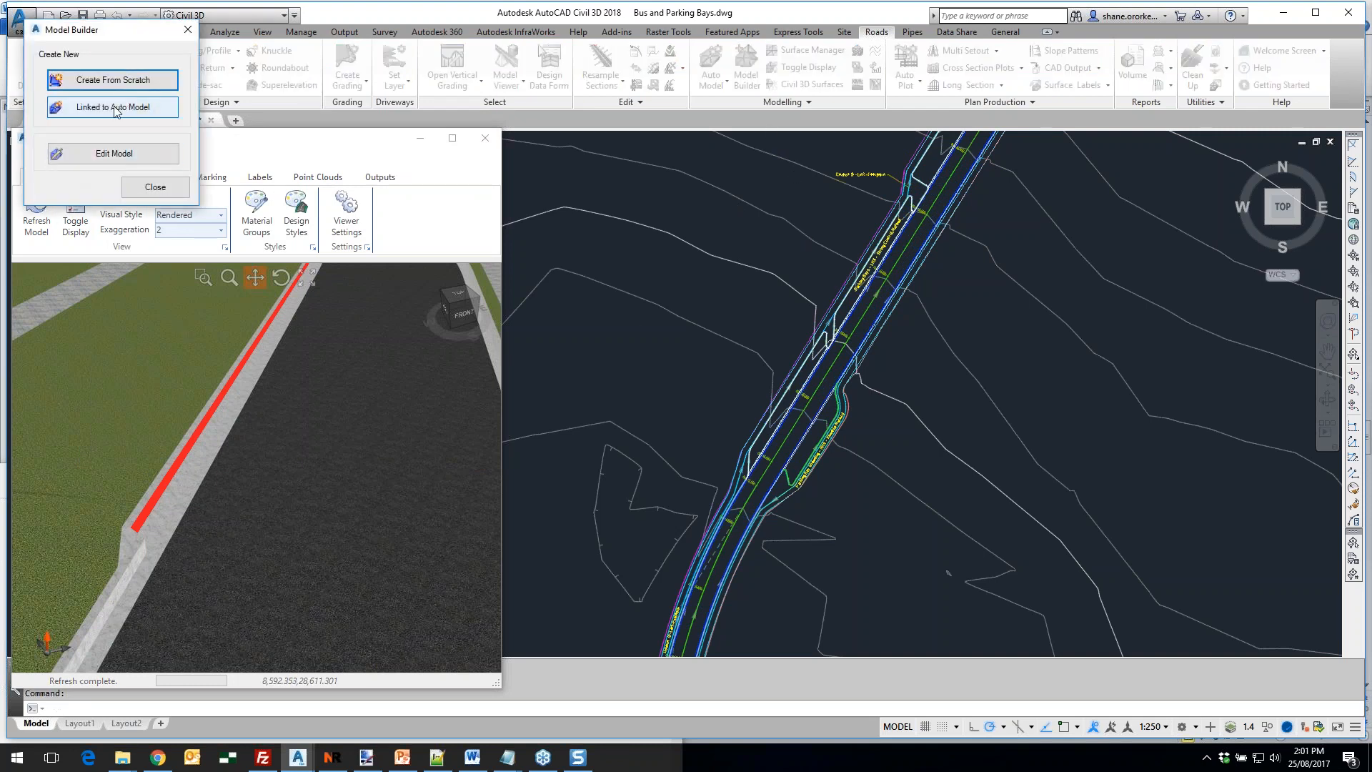
Create a model linked to the auto model in Model Builder, named Final surface Model
click(115, 108)
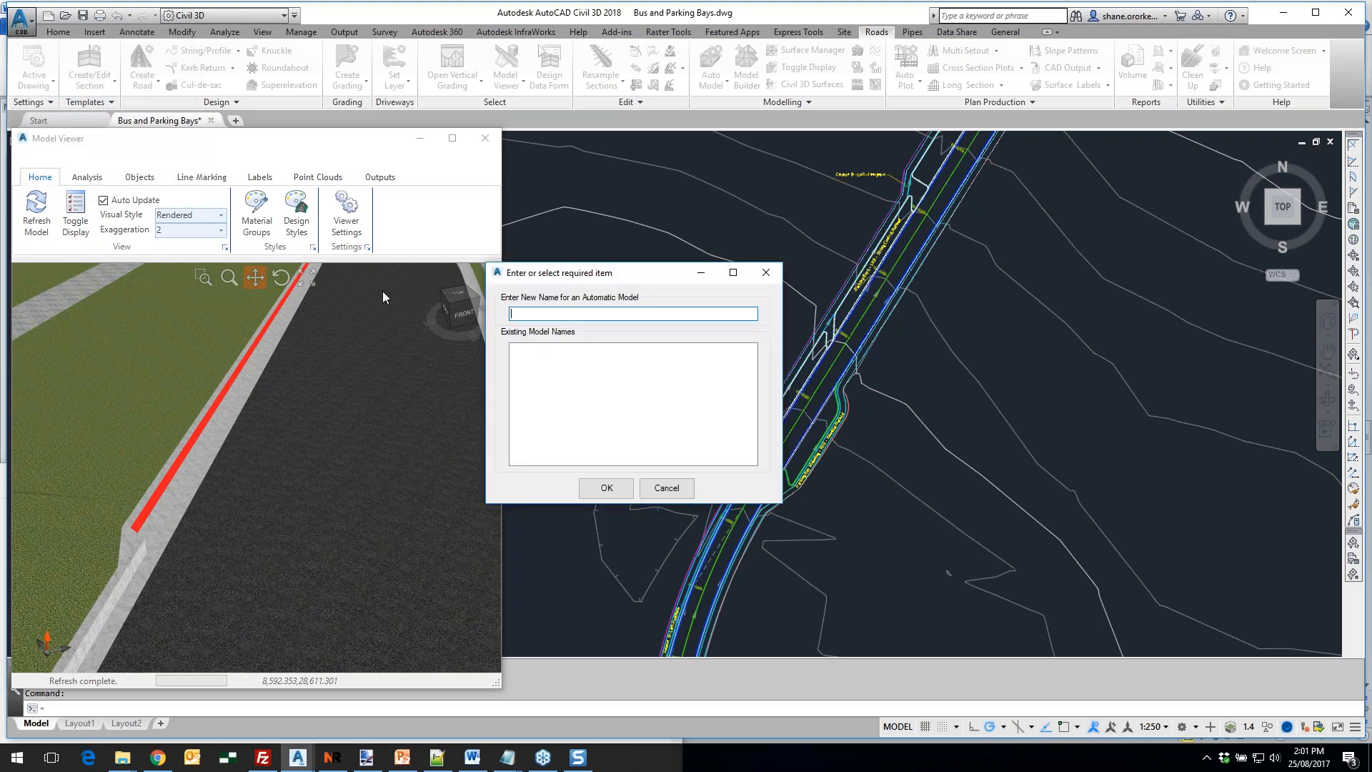
text(Final surface Model)
click(584, 480)
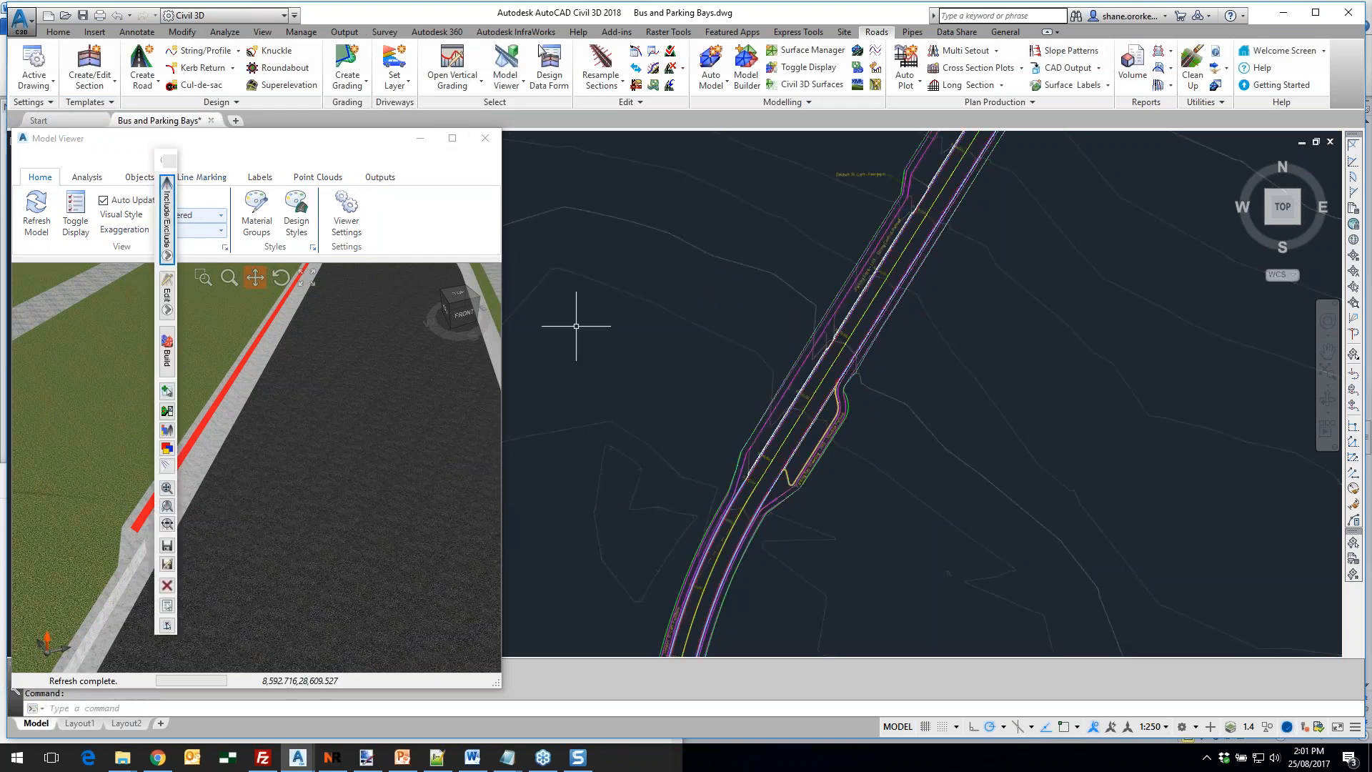
Include the Parking Bays - LHS - String Control Method road in the model
scroll(796, 462, up, 5)
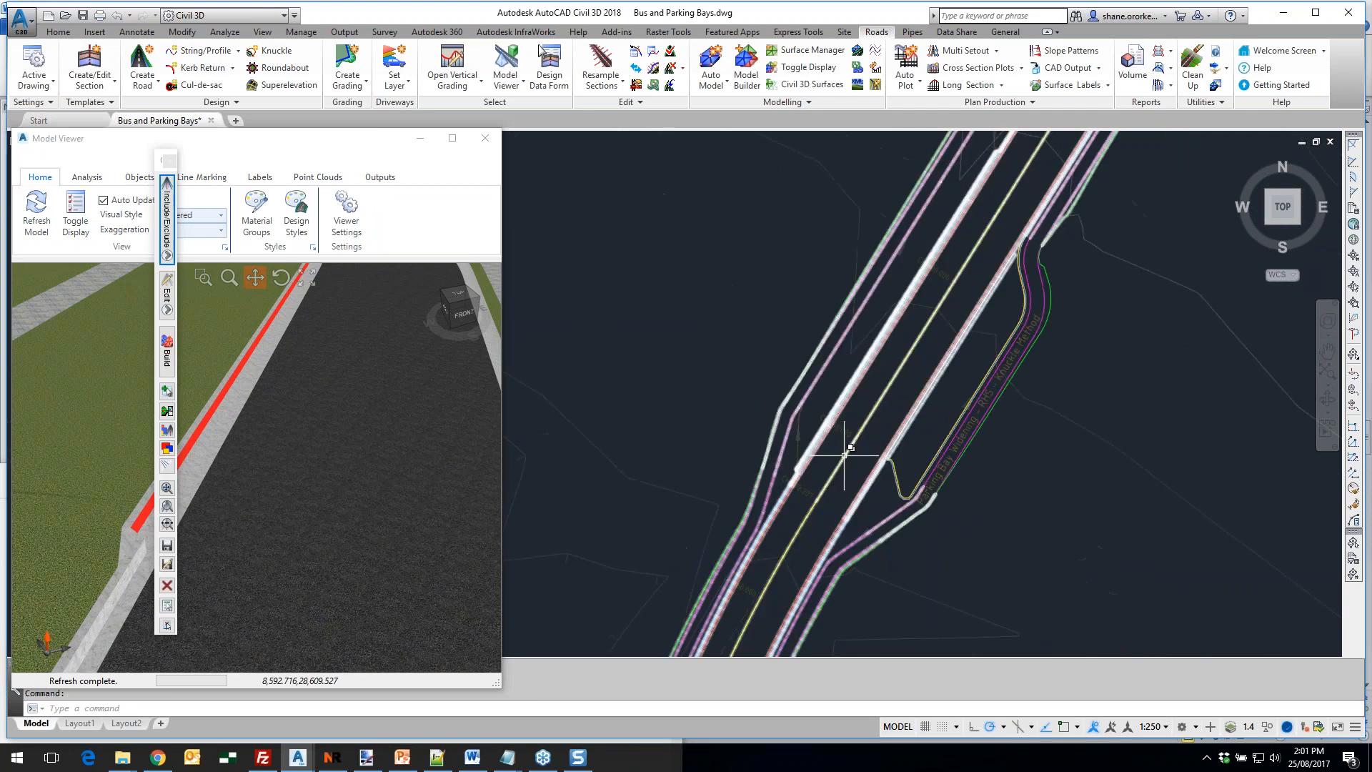
middle_drag(783, 454, 854, 393)
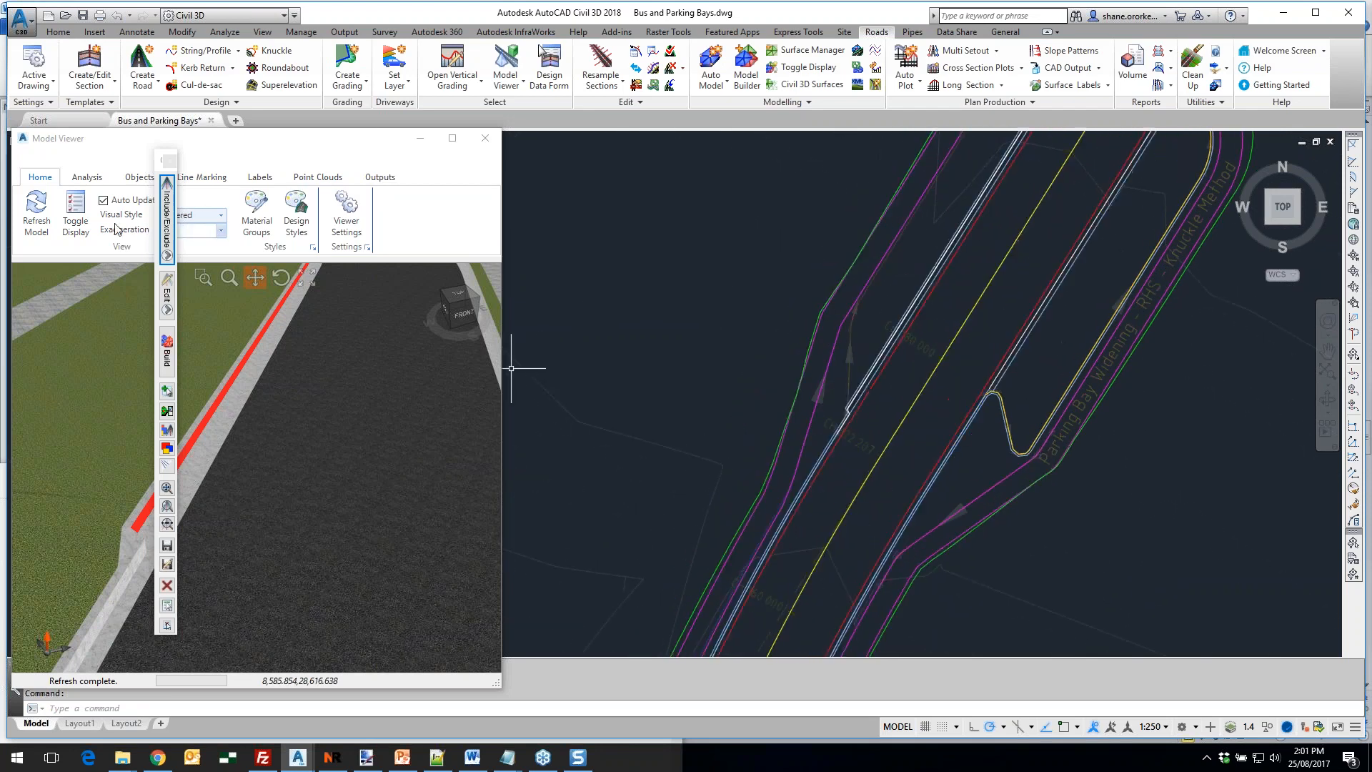
click(169, 227)
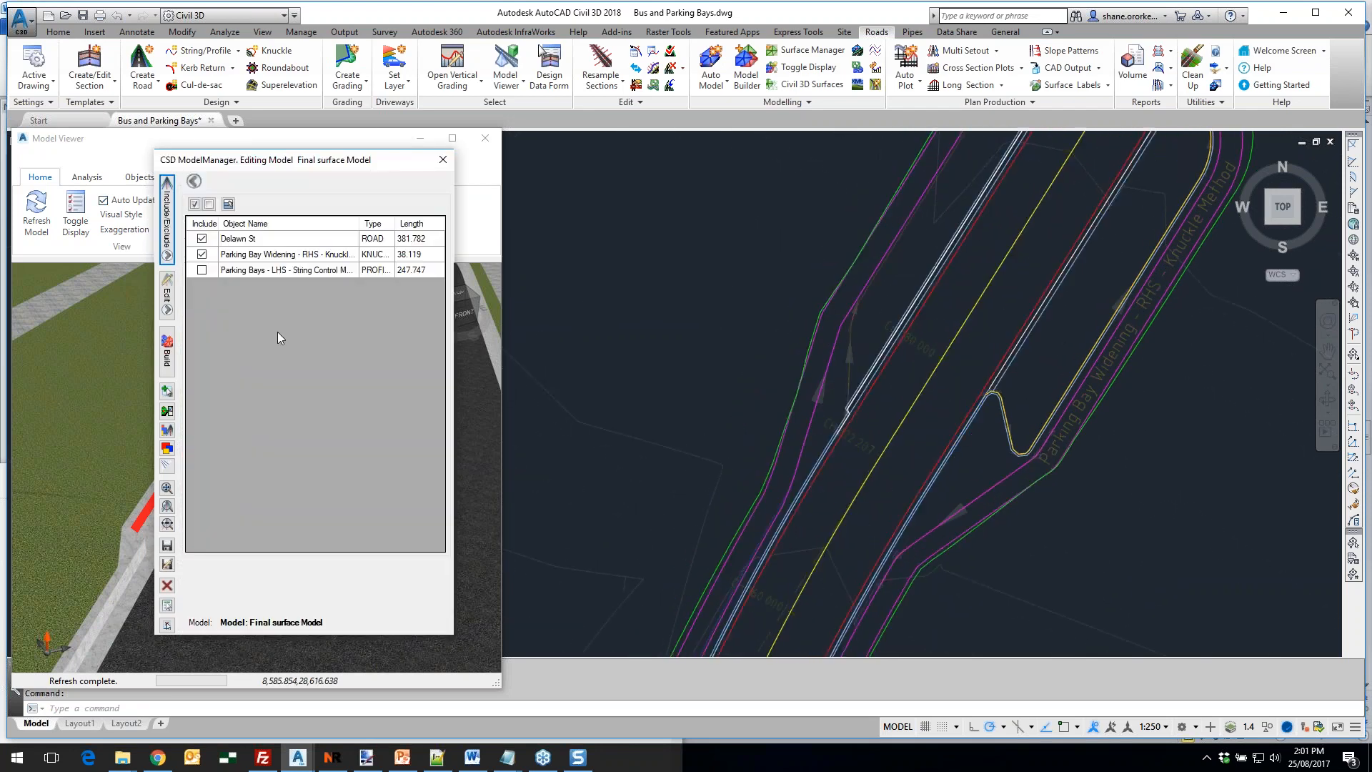
click(201, 270)
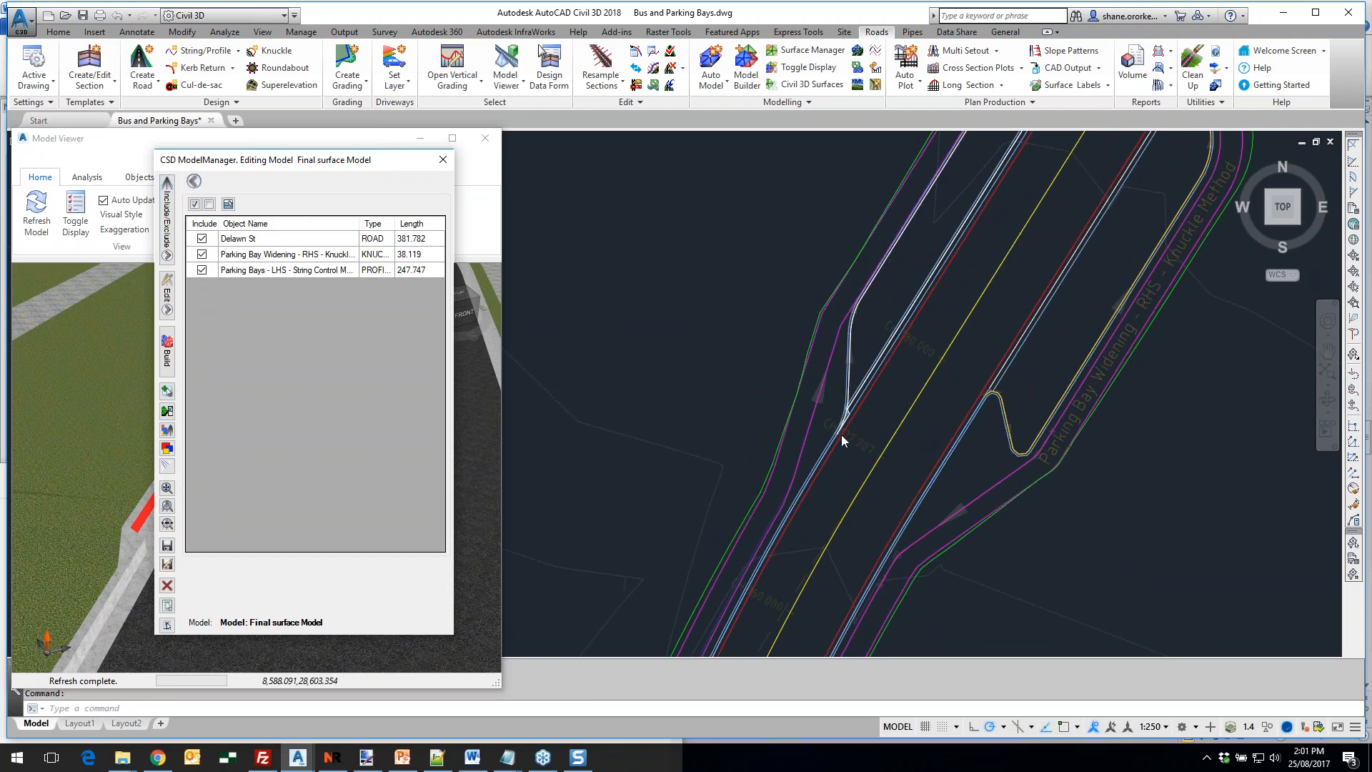
Start an edit by selection on Delawn St, with the start chainage picked at 171.901 where the parking bay kerb leaves the road kerb
scroll(842, 435, up, 5)
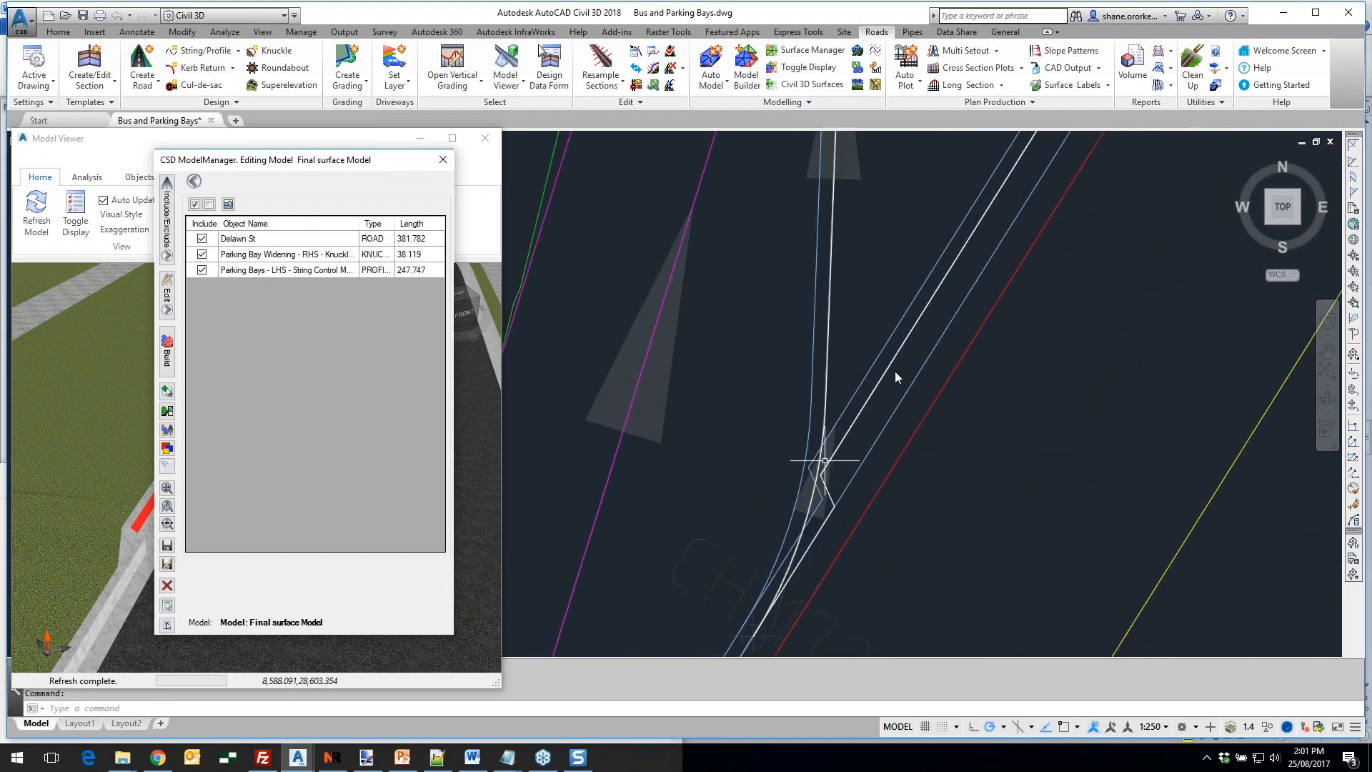
scroll(895, 371, down, 3)
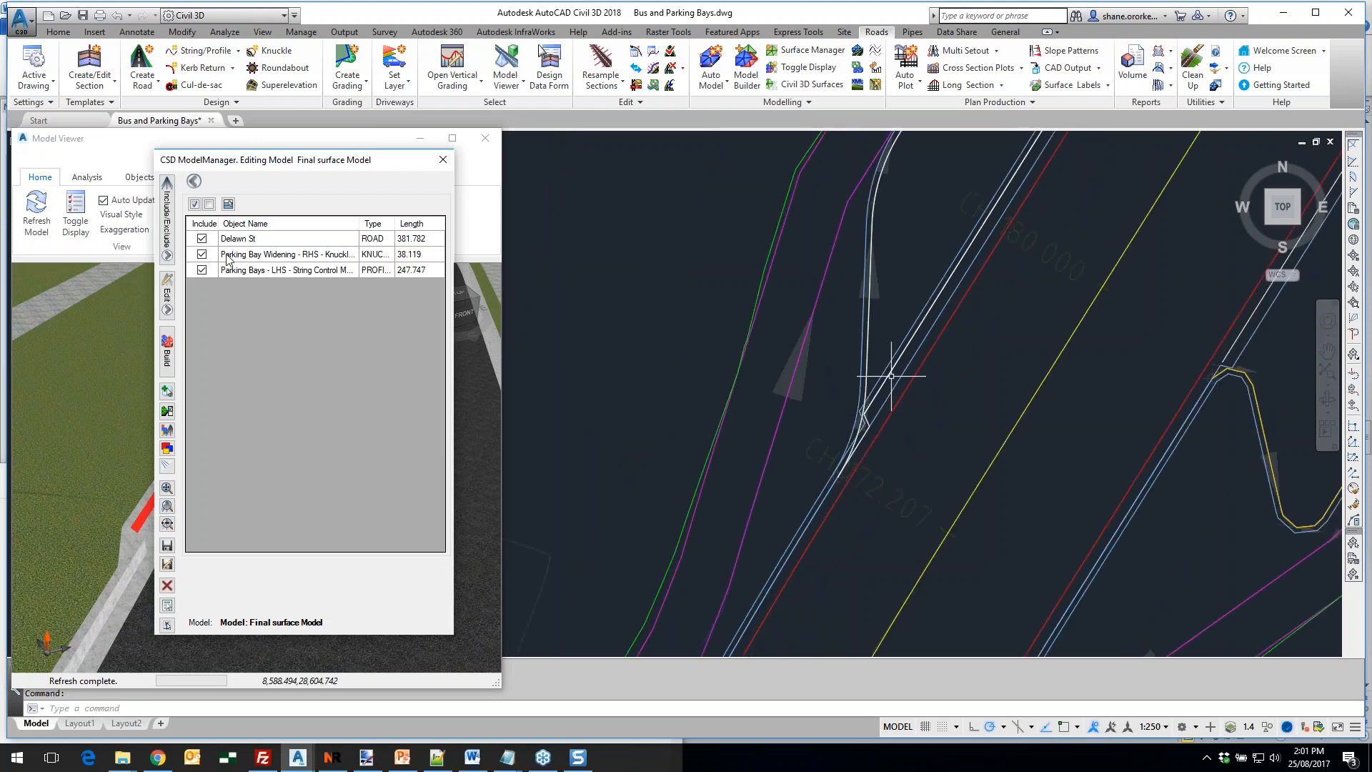
click(172, 294)
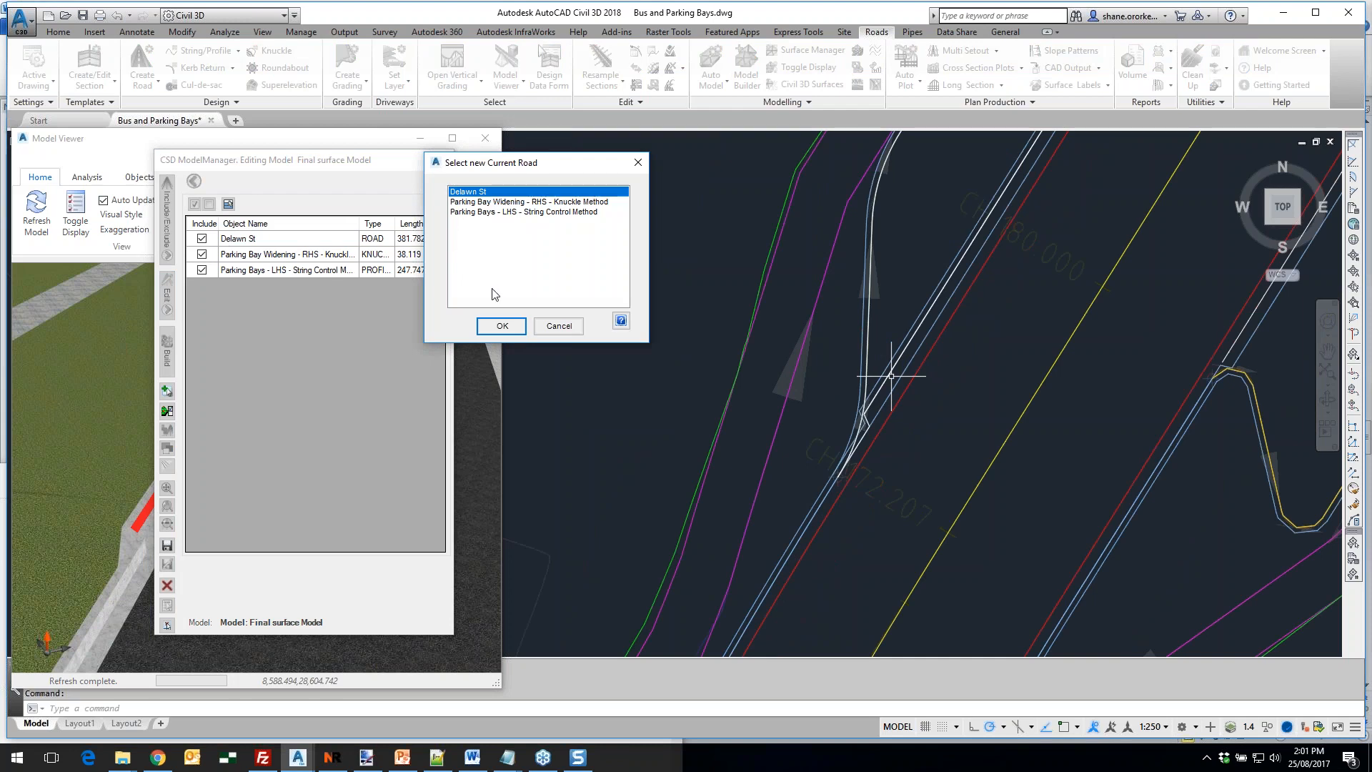
click(502, 326)
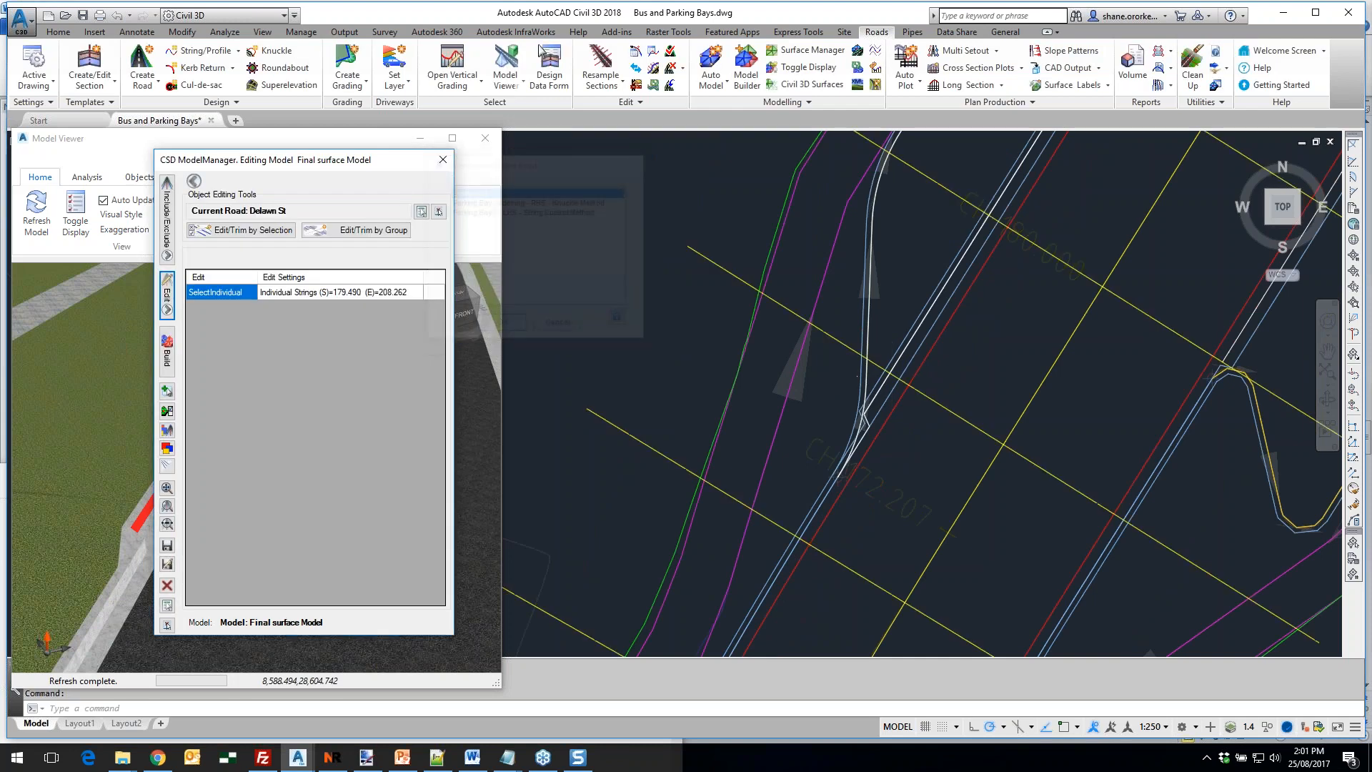
click(273, 231)
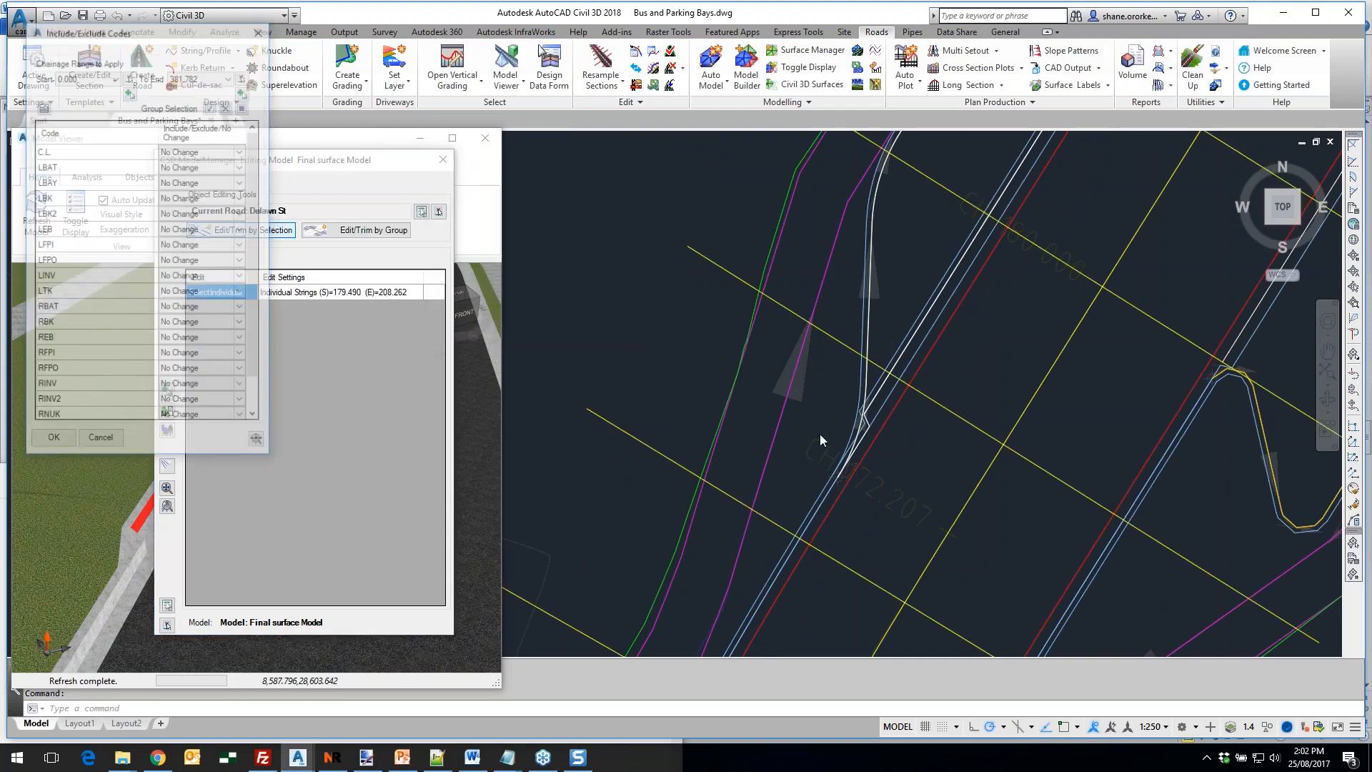
click(129, 91)
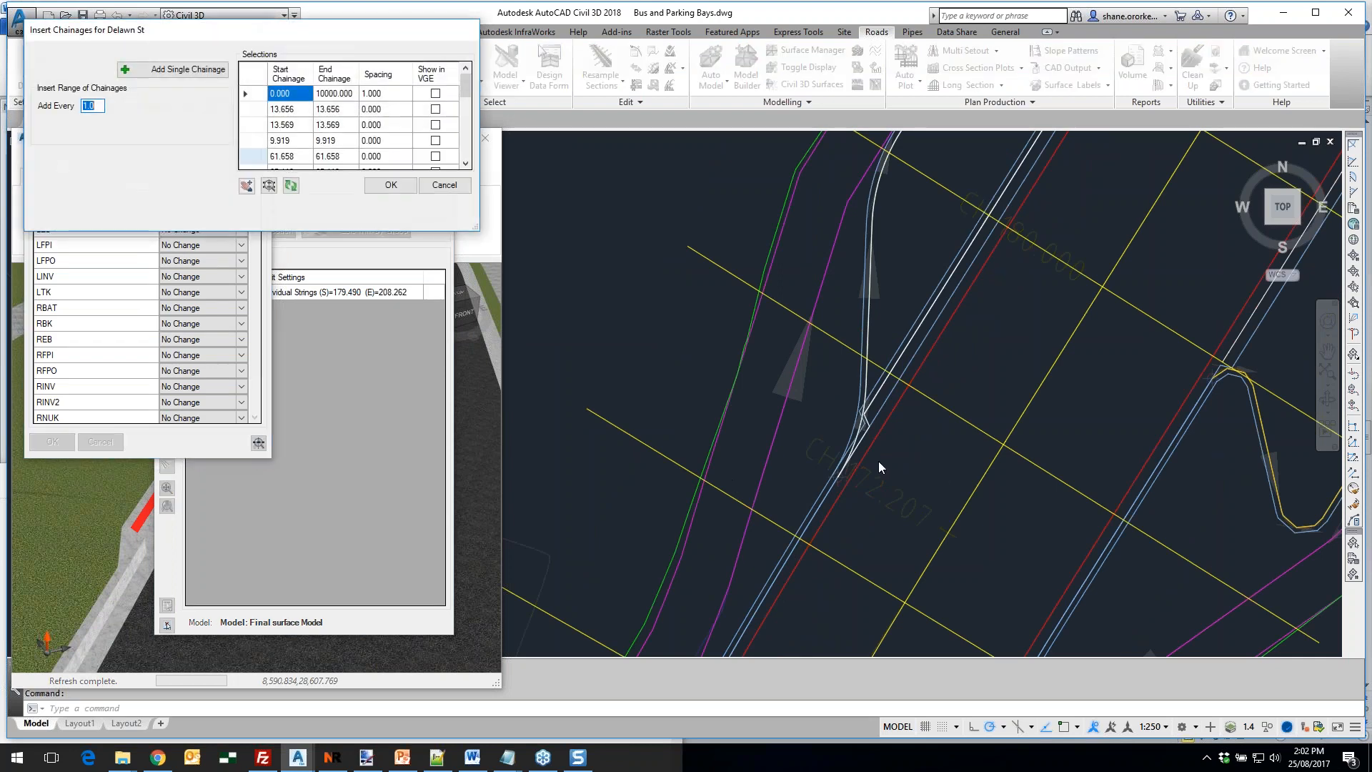
click(444, 186)
click(117, 80)
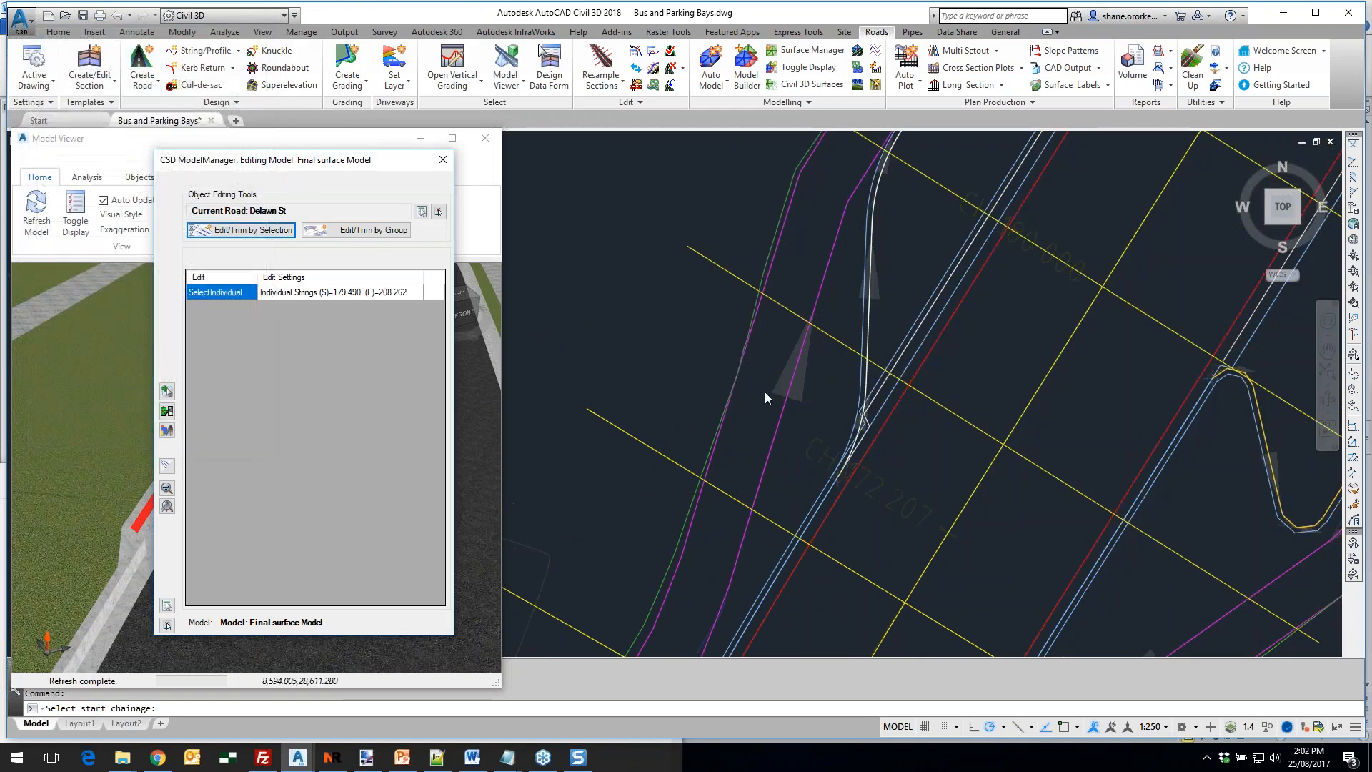
click(838, 478)
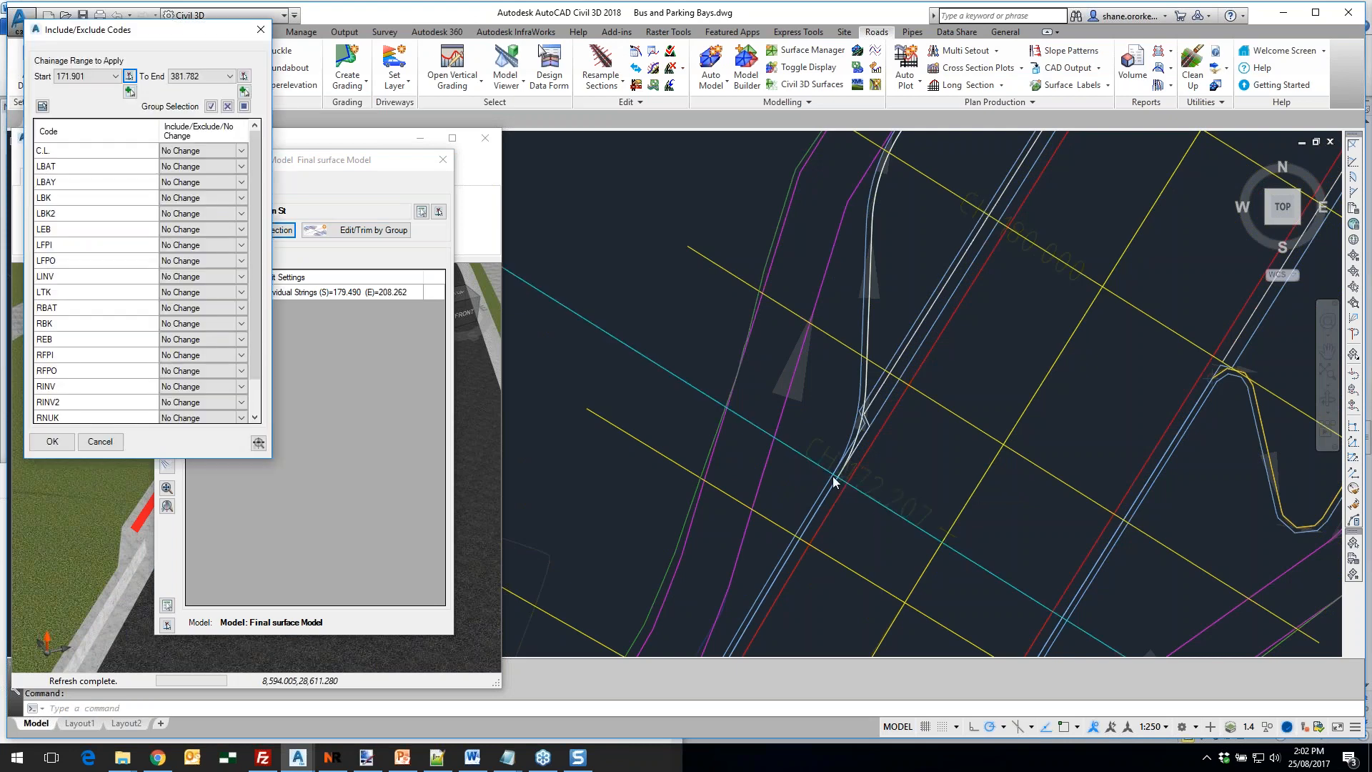
Pick the end chainage of the edit range at 374.901, where the parking bay kerb rejoins the road kerb
click(244, 77)
scroll(922, 343, down, 5)
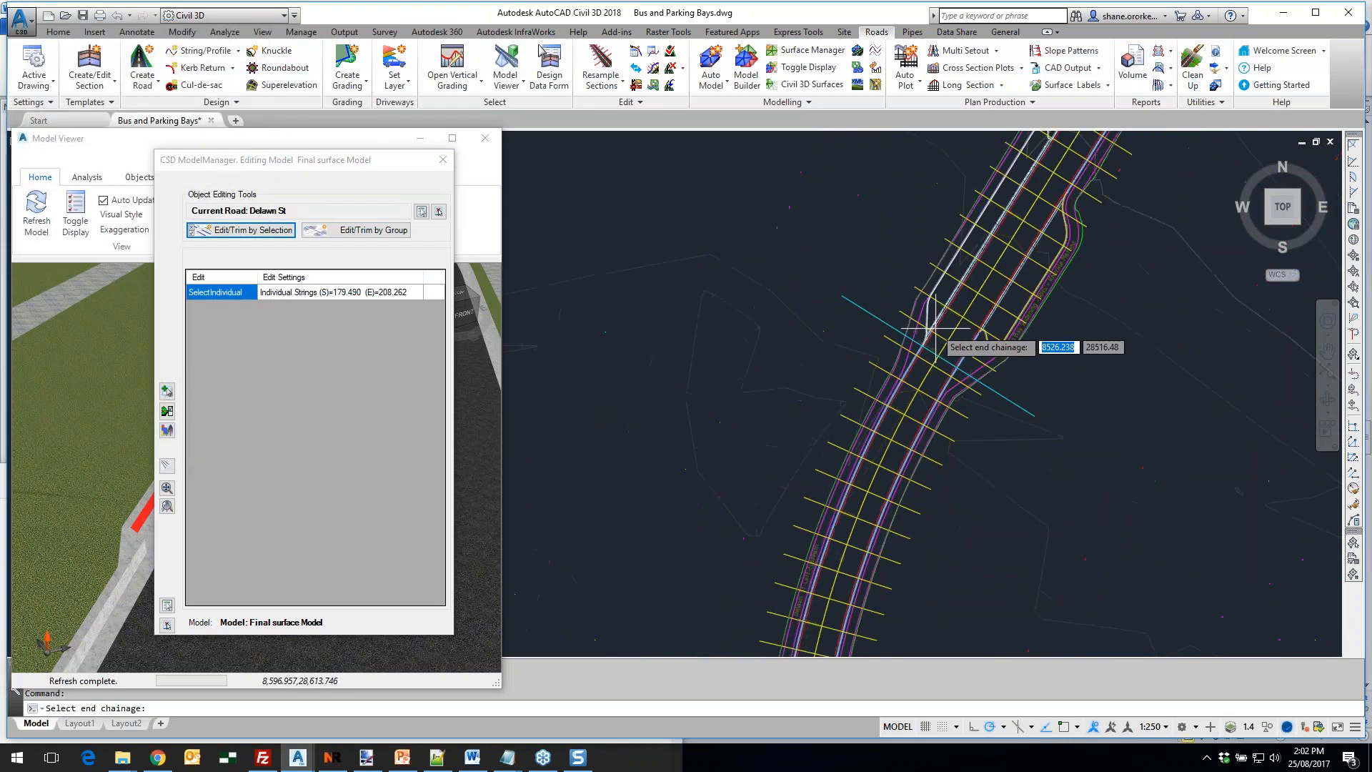
scroll(929, 356, up, 8)
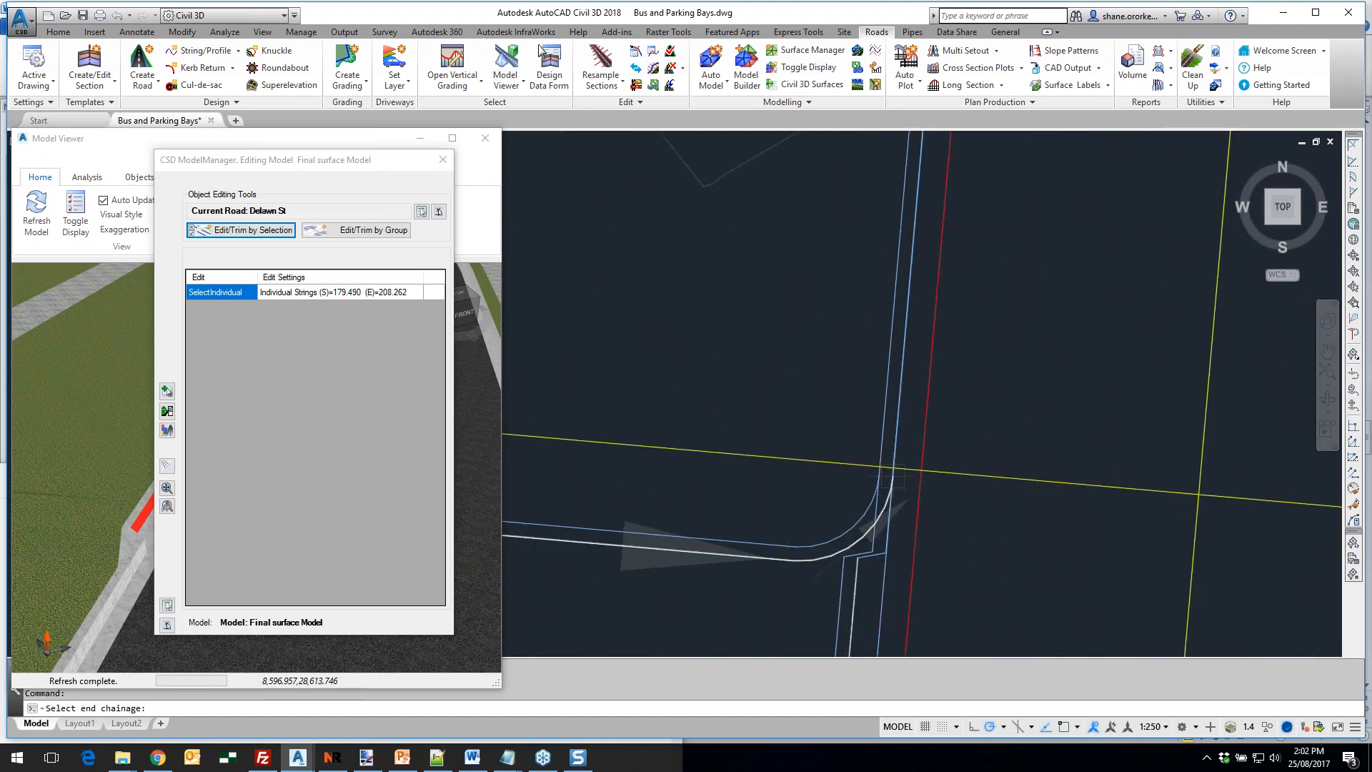
click(893, 476)
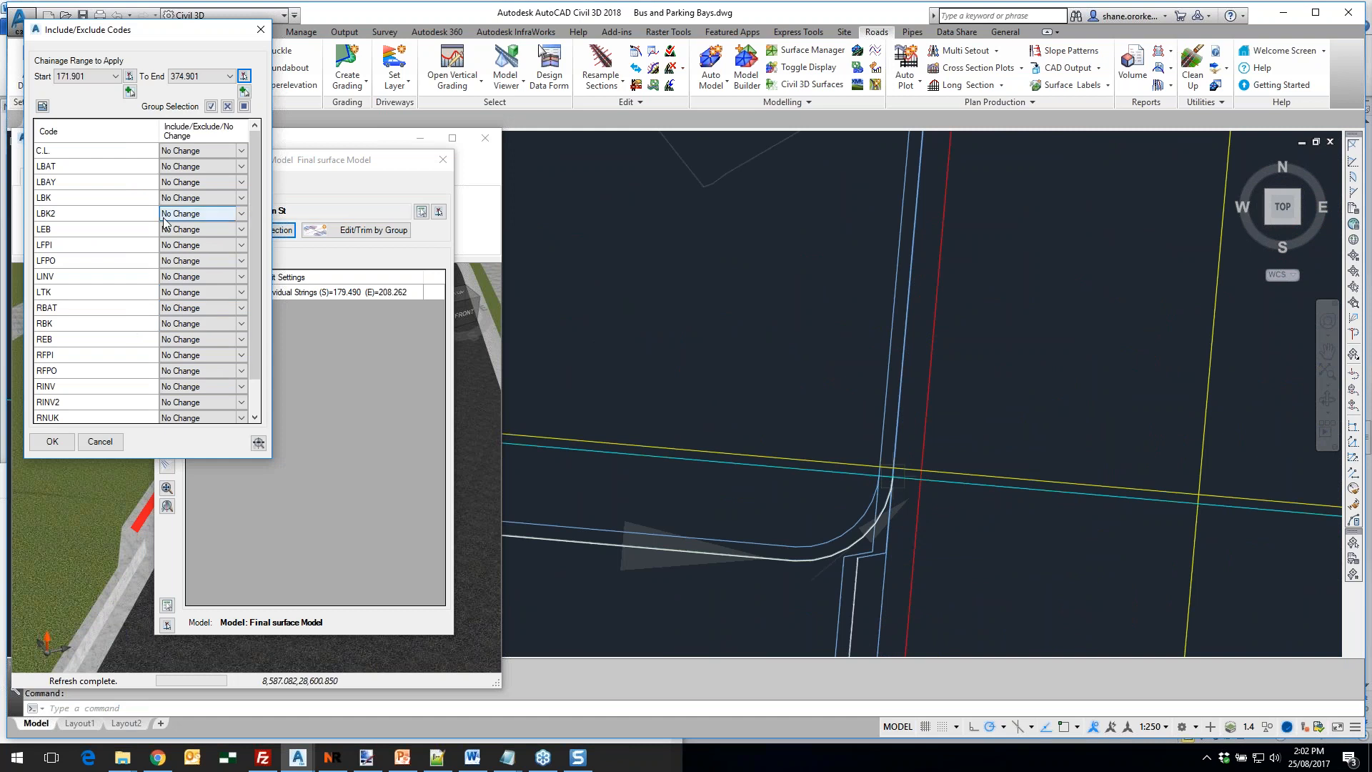
Exclude the LTK and LBK codes of Delawn St over the selected chainage range
click(226, 292)
click(228, 314)
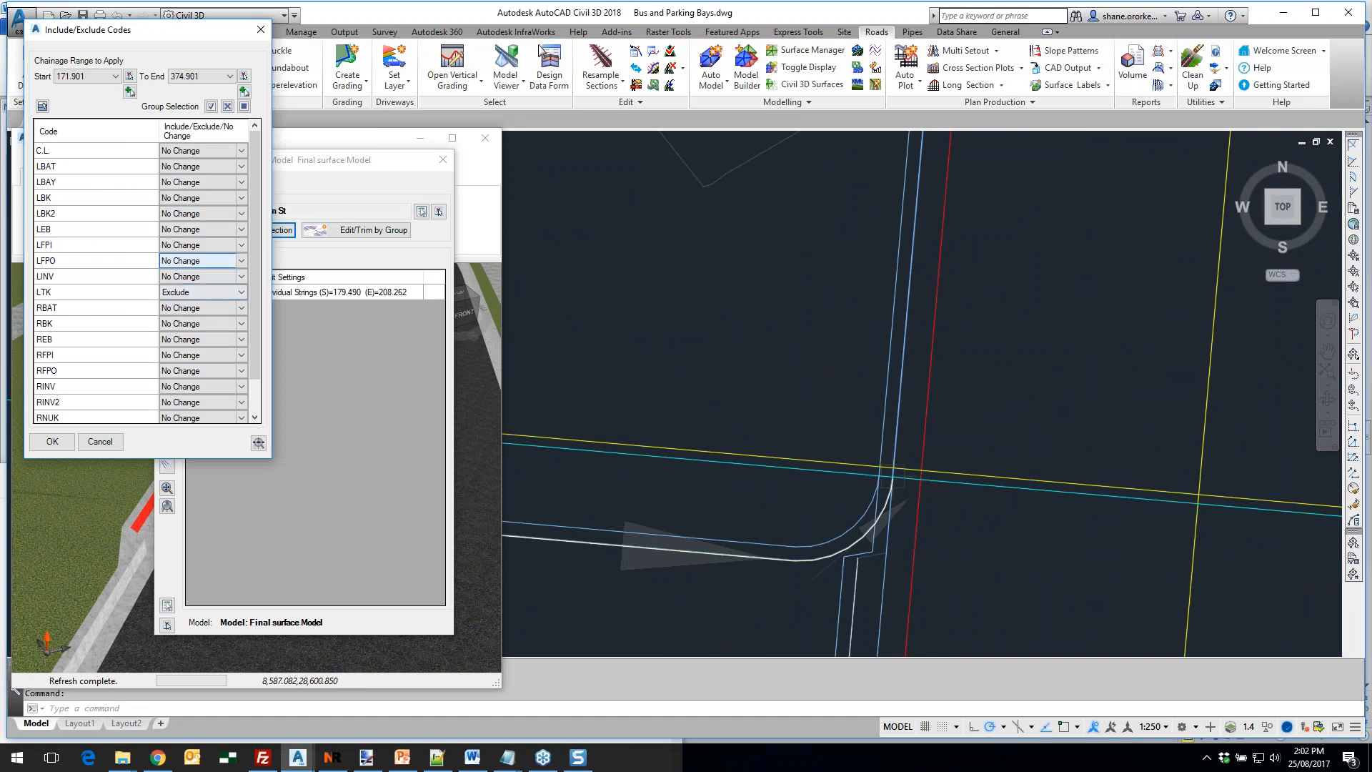
click(241, 198)
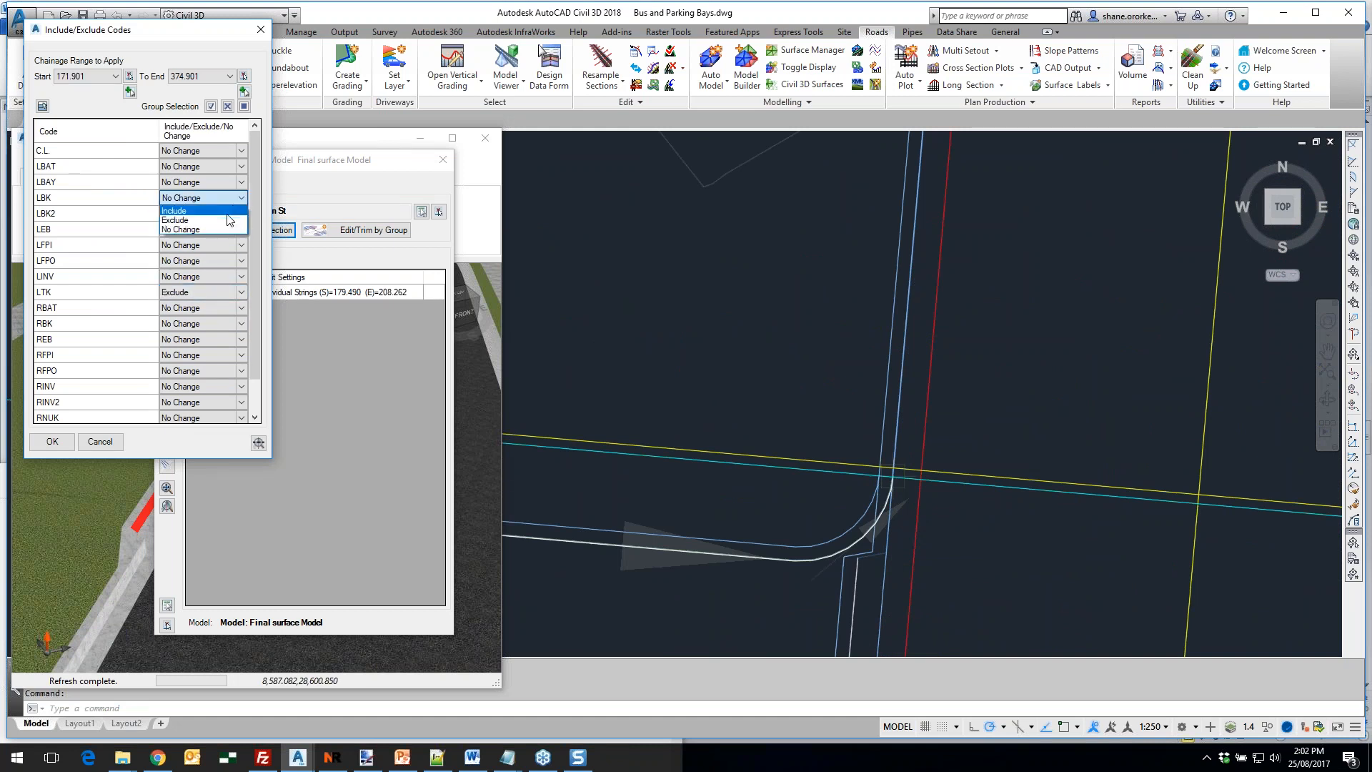
click(227, 214)
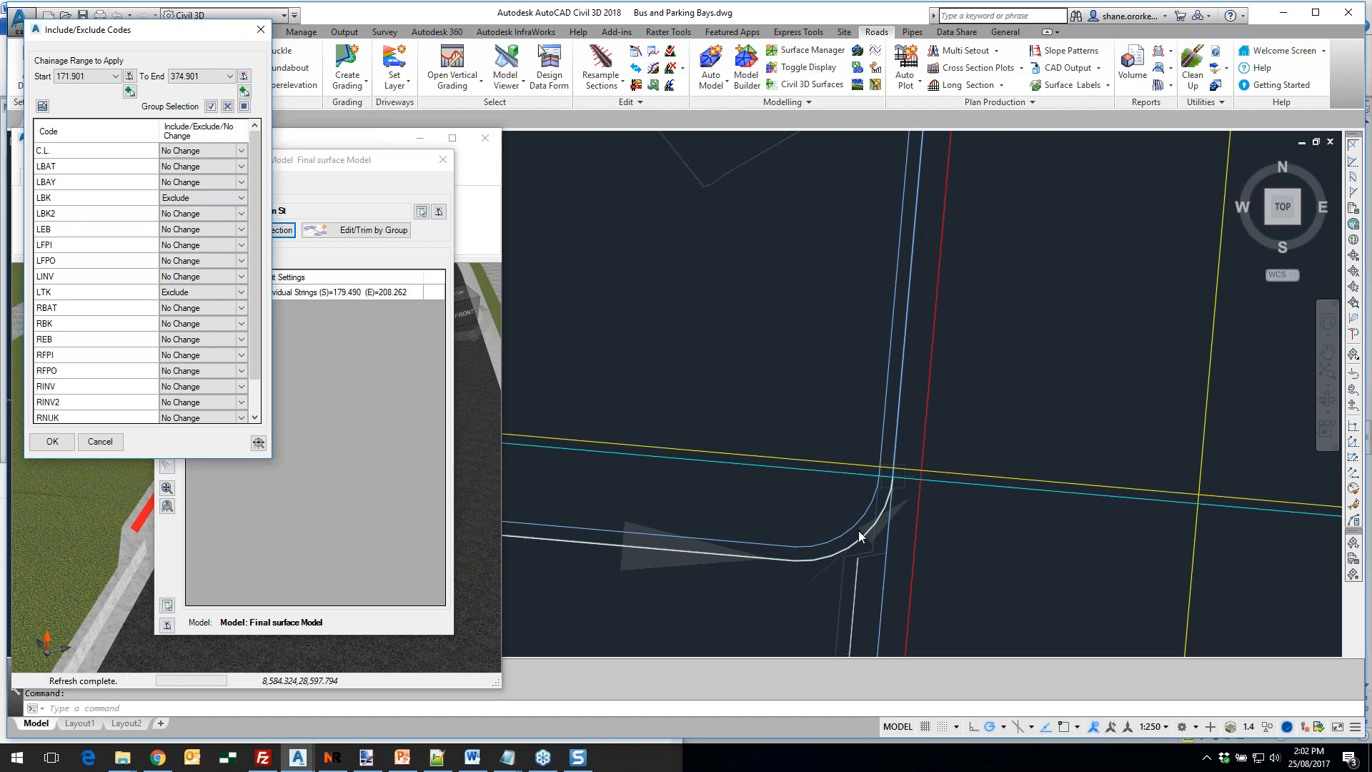
Examine the left-hand parking bay kerbs in plan along the excluded chainage range of Delawn St
scroll(794, 536, down, 5)
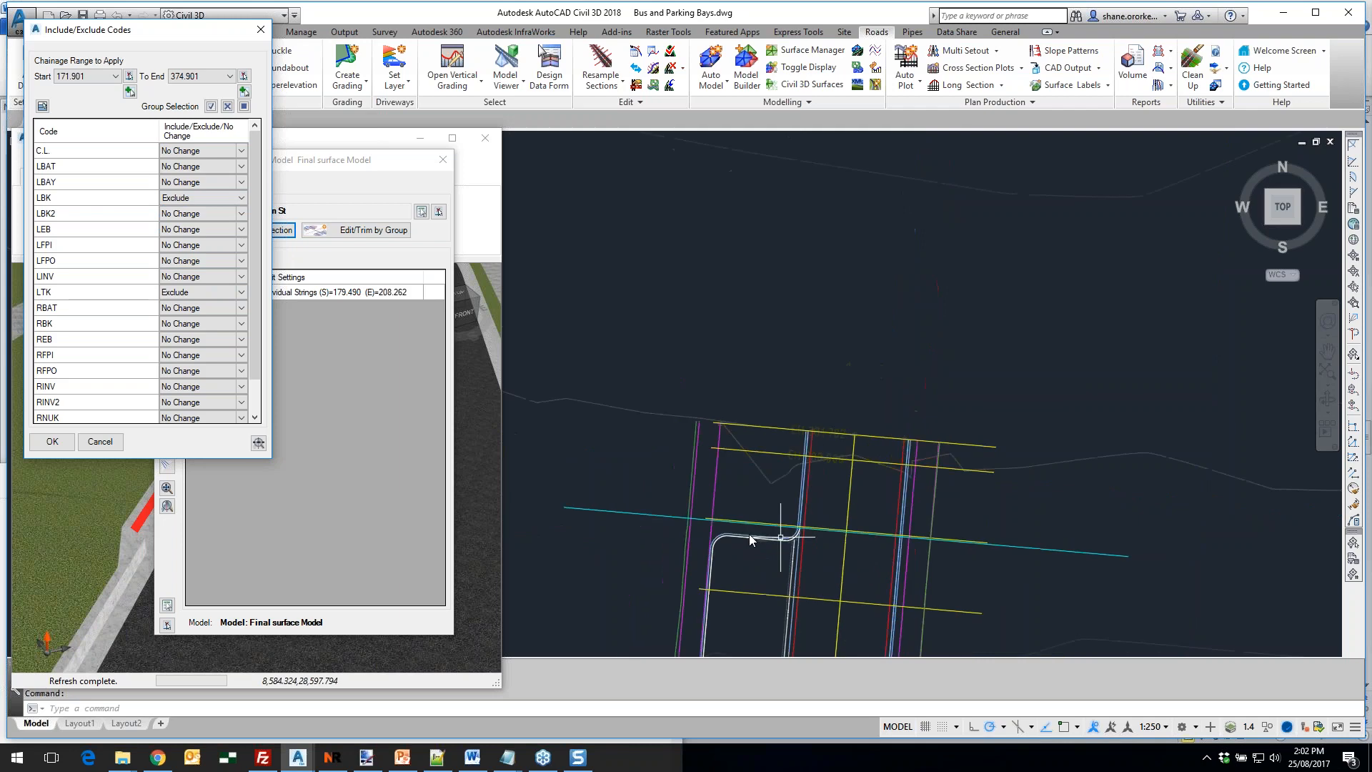
middle_drag(753, 559, 818, 186)
middle_drag(775, 529, 800, 218)
middle_drag(858, 472, 1042, 85)
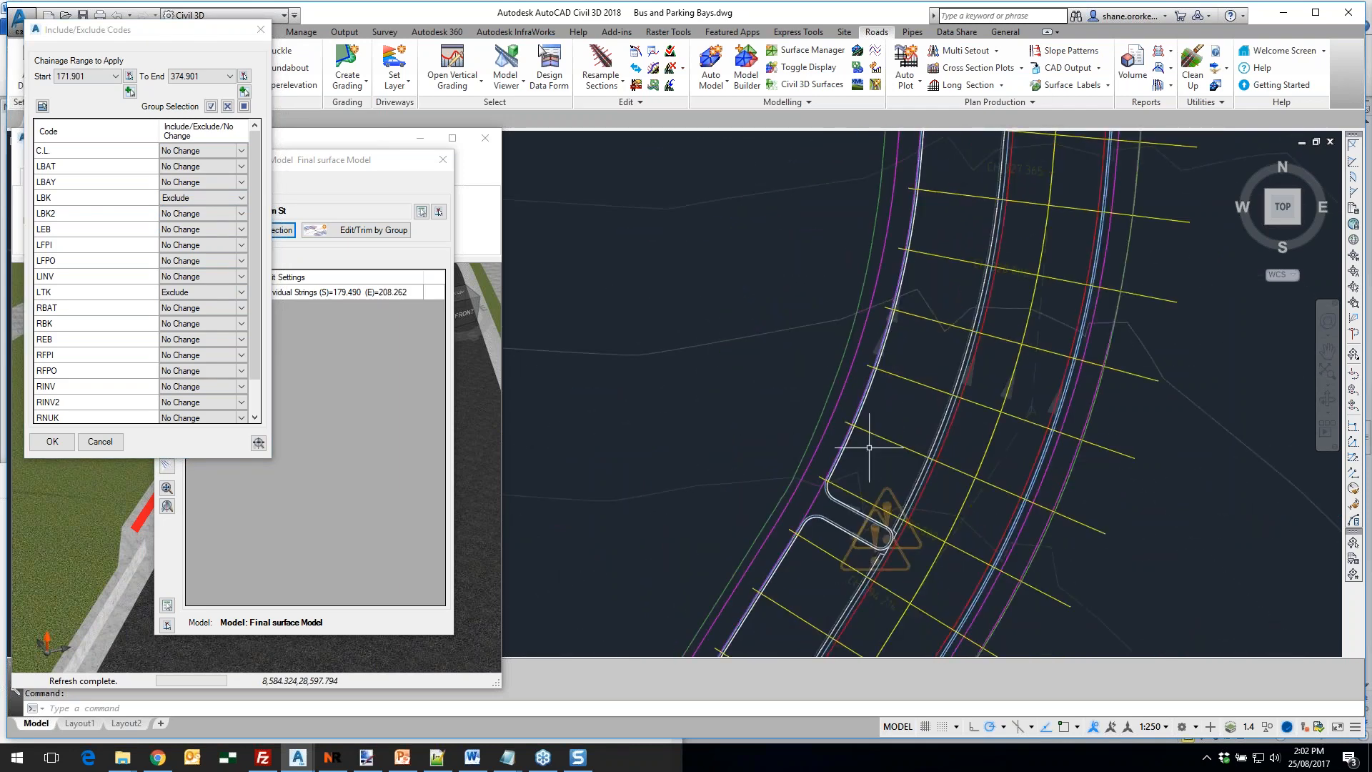
scroll(887, 542, up, 8)
middle_drag(882, 520, 970, 303)
scroll(831, 517, down, 9)
middle_drag(762, 509, 847, 334)
middle_drag(772, 464, 820, 325)
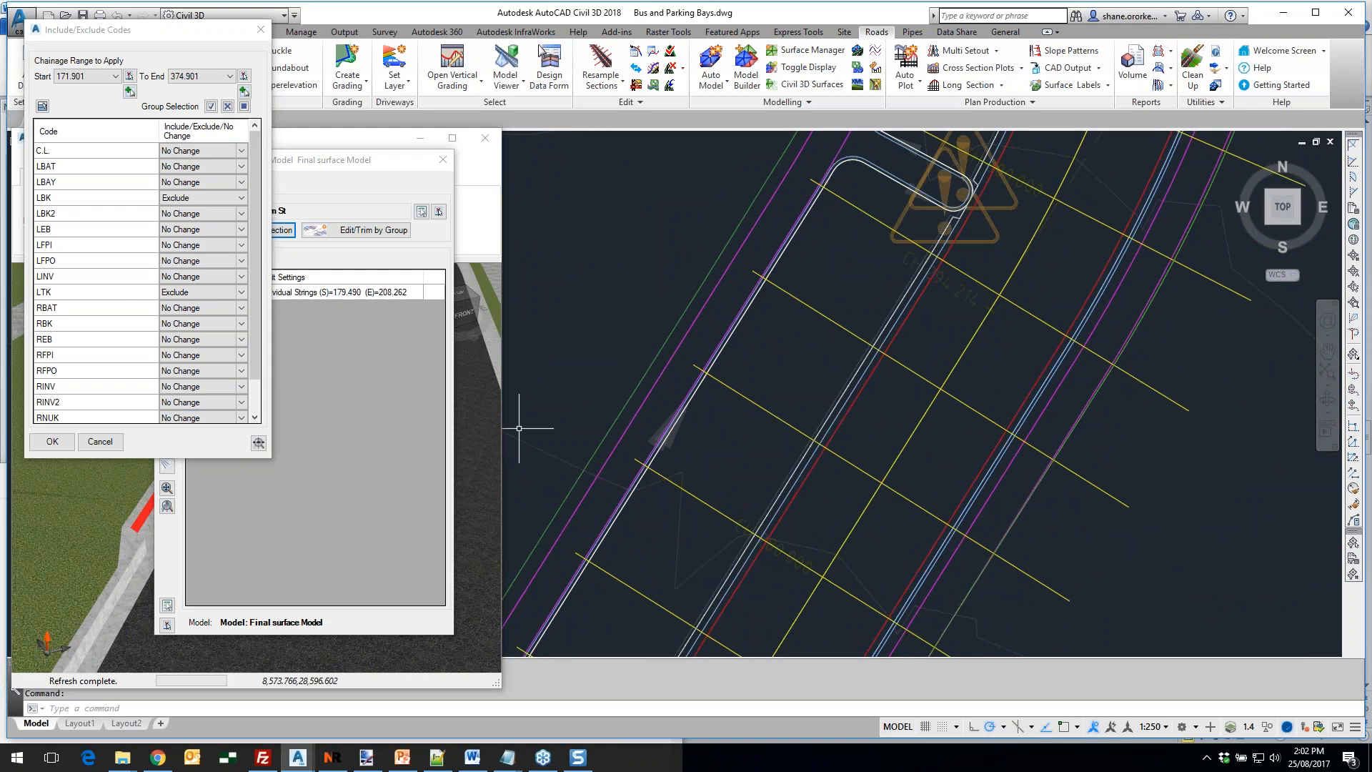
Apply the LTK and LBK code exclusions and build the Final surface Model
click(53, 441)
click(168, 361)
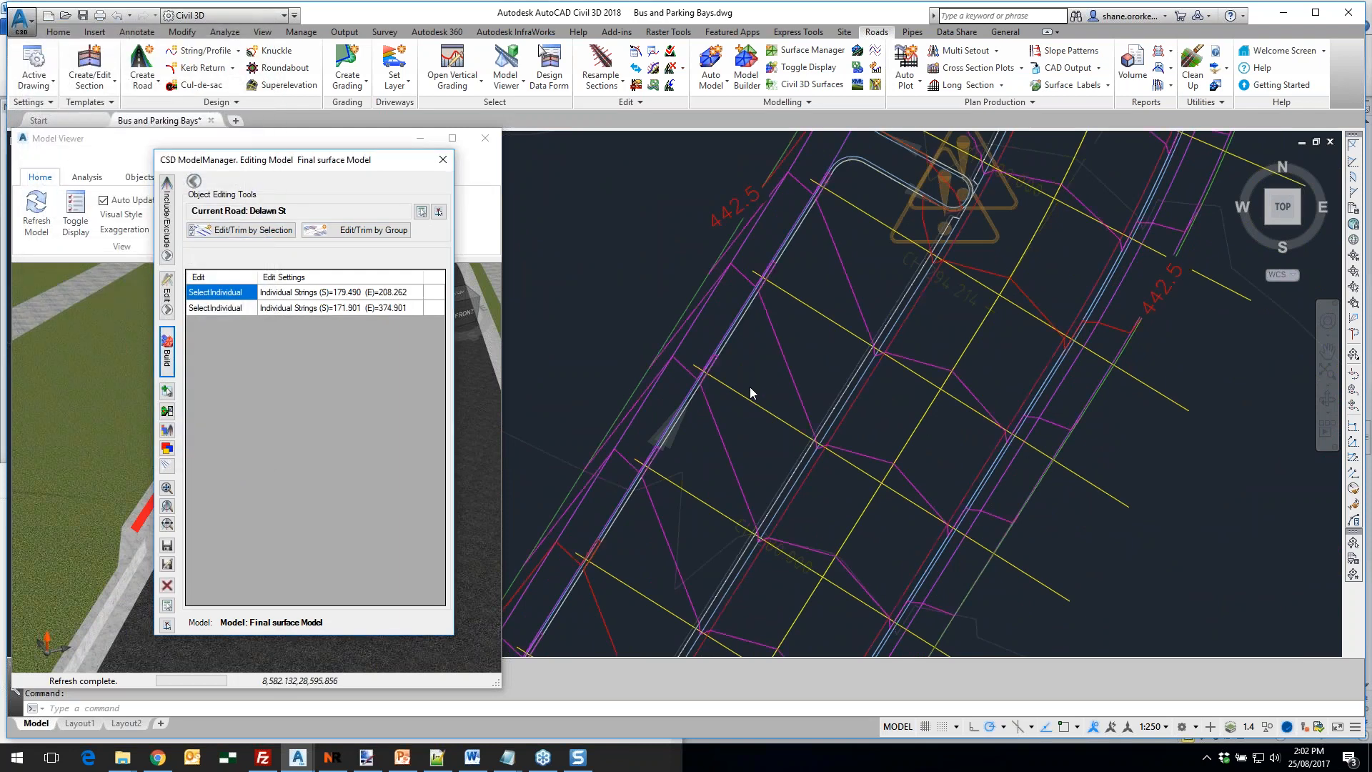
middle_drag(760, 393, 869, 456)
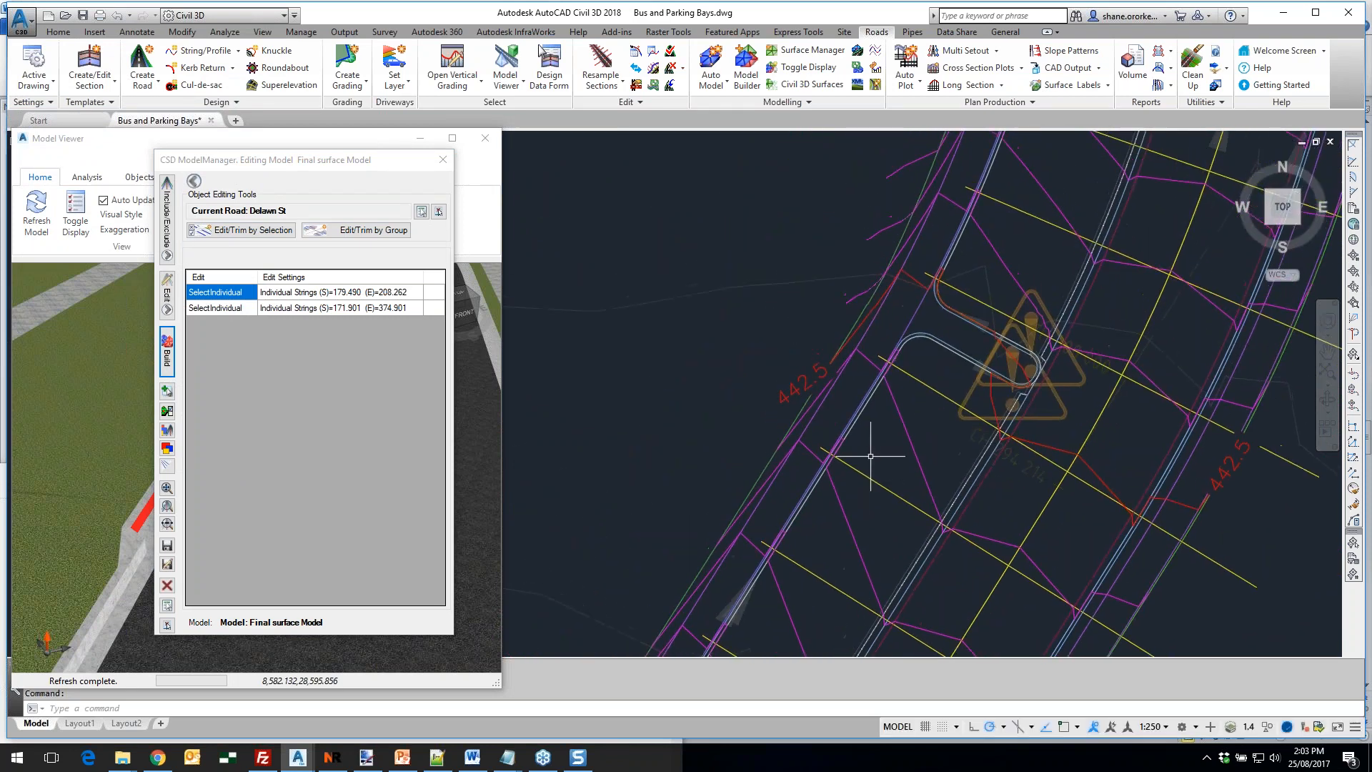
scroll(869, 456, down, 3)
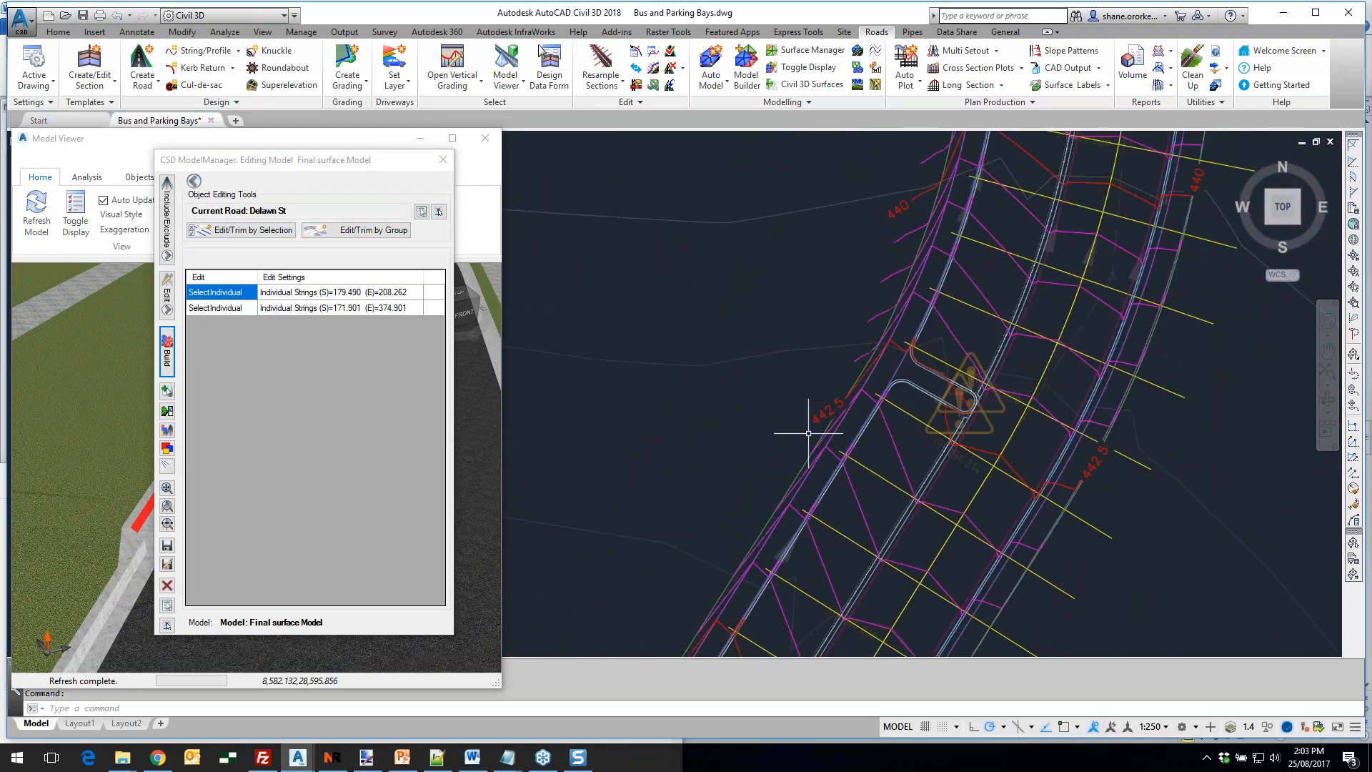
Set the 3D view's primary design surface to BM-Final surface Model and enlarge the view clear of the model manager
drag(343, 160, 803, 114)
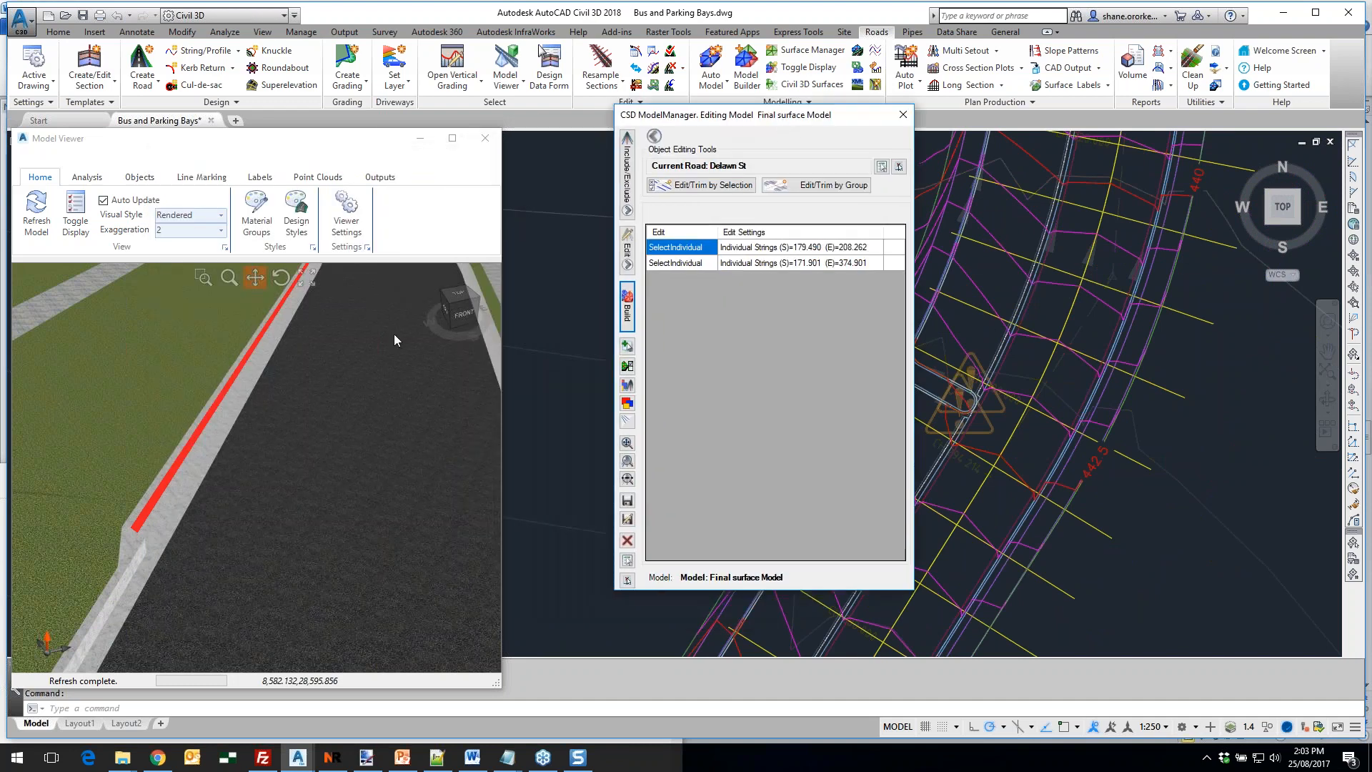
click(84, 218)
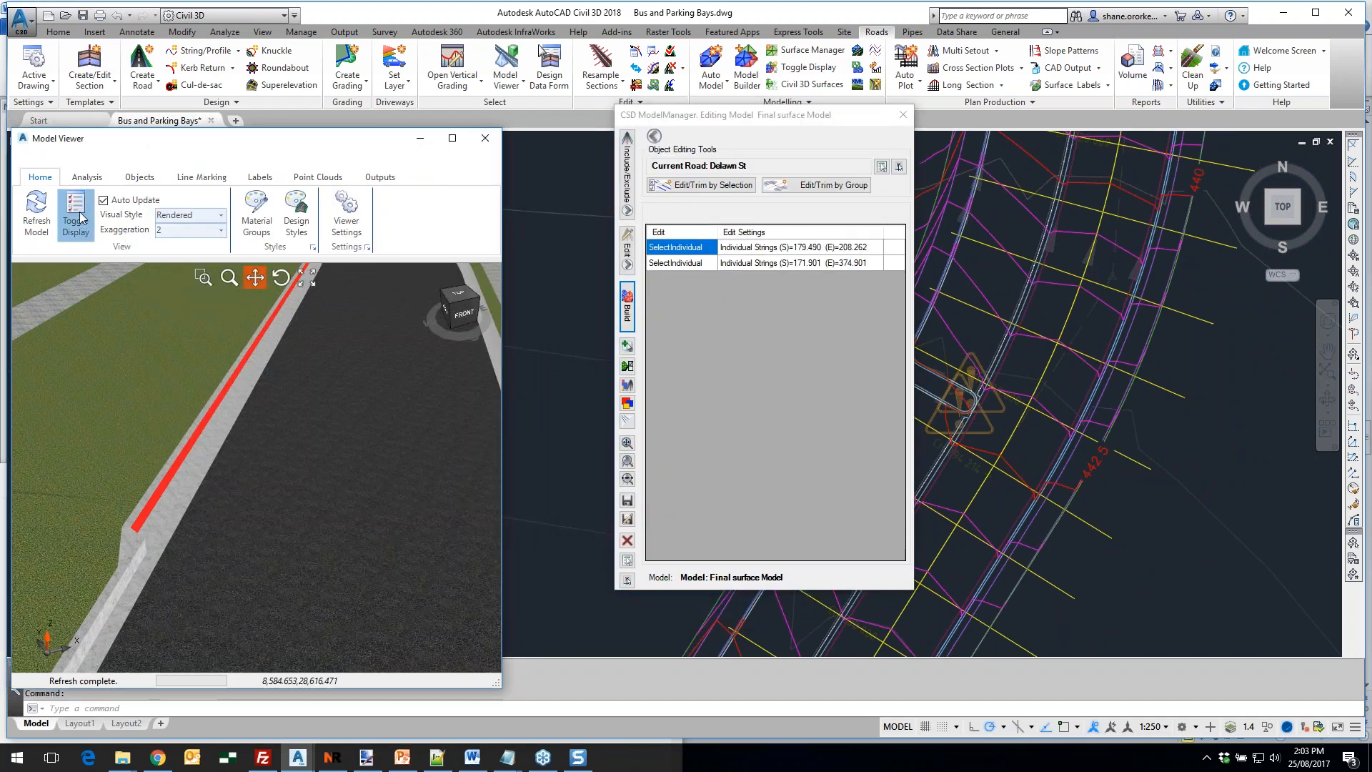
drag(912, 10, 1082, 149)
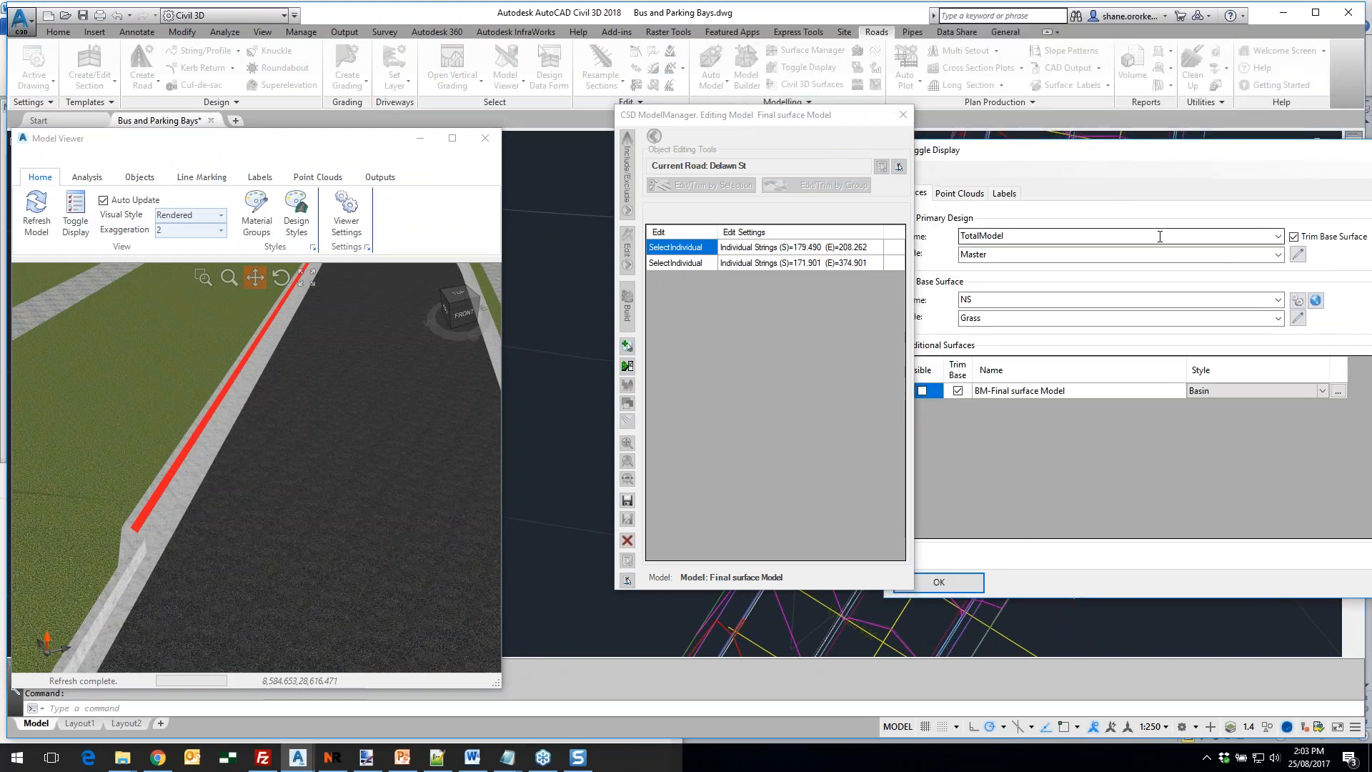
click(1270, 238)
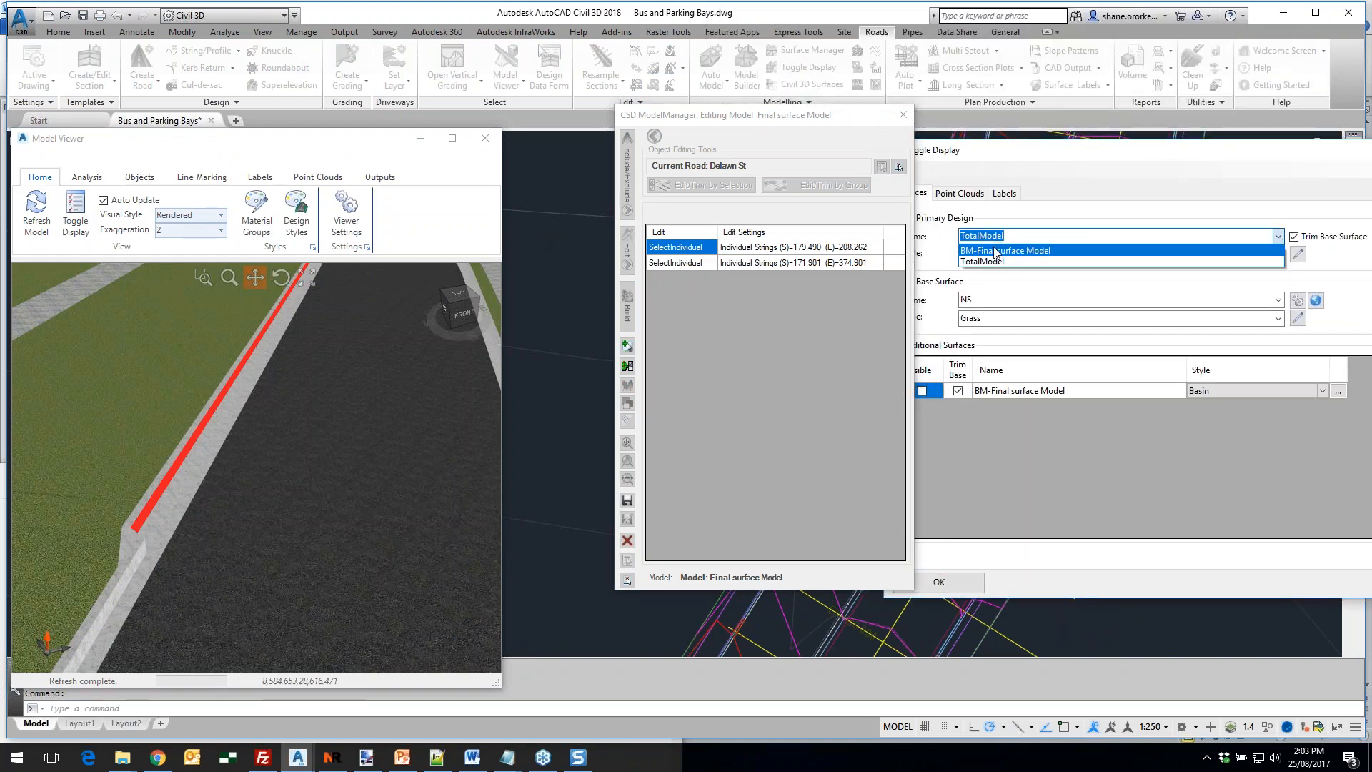
click(996, 249)
click(941, 583)
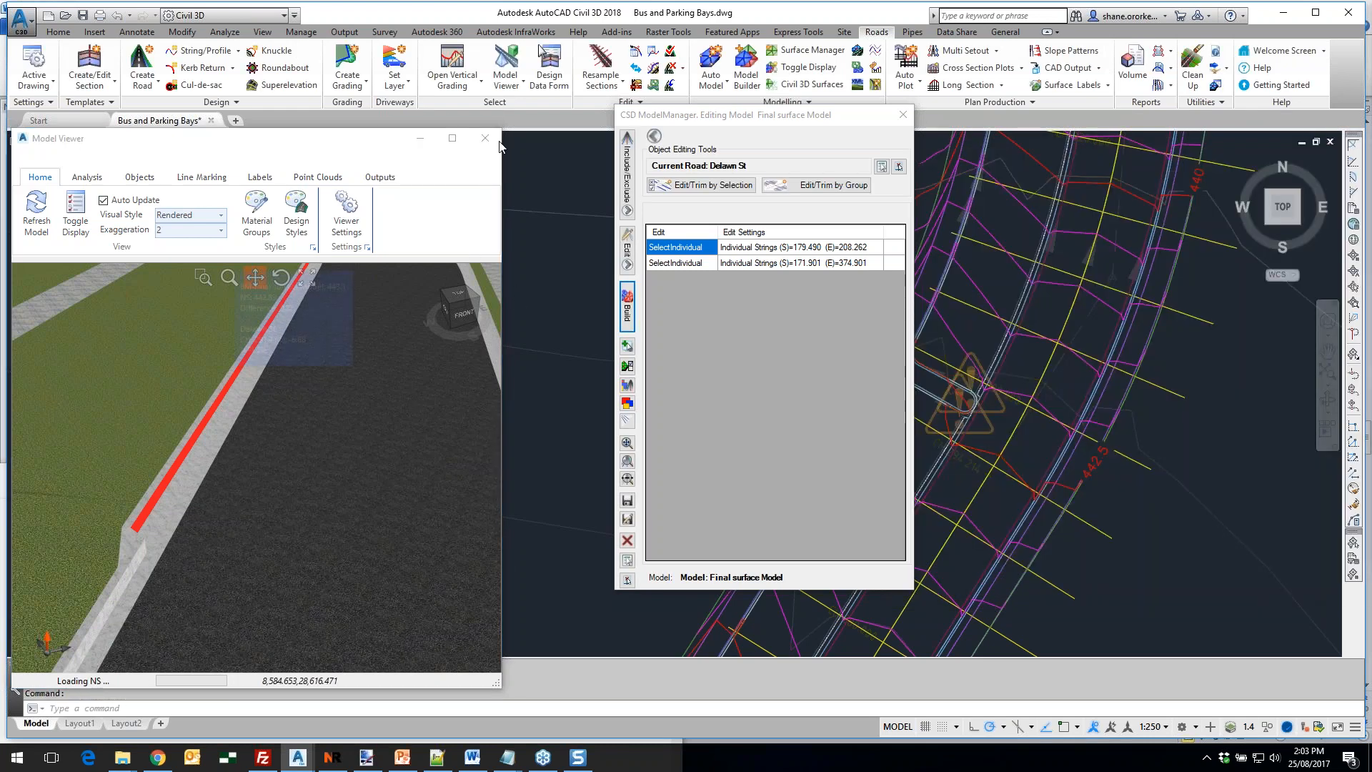
click(451, 137)
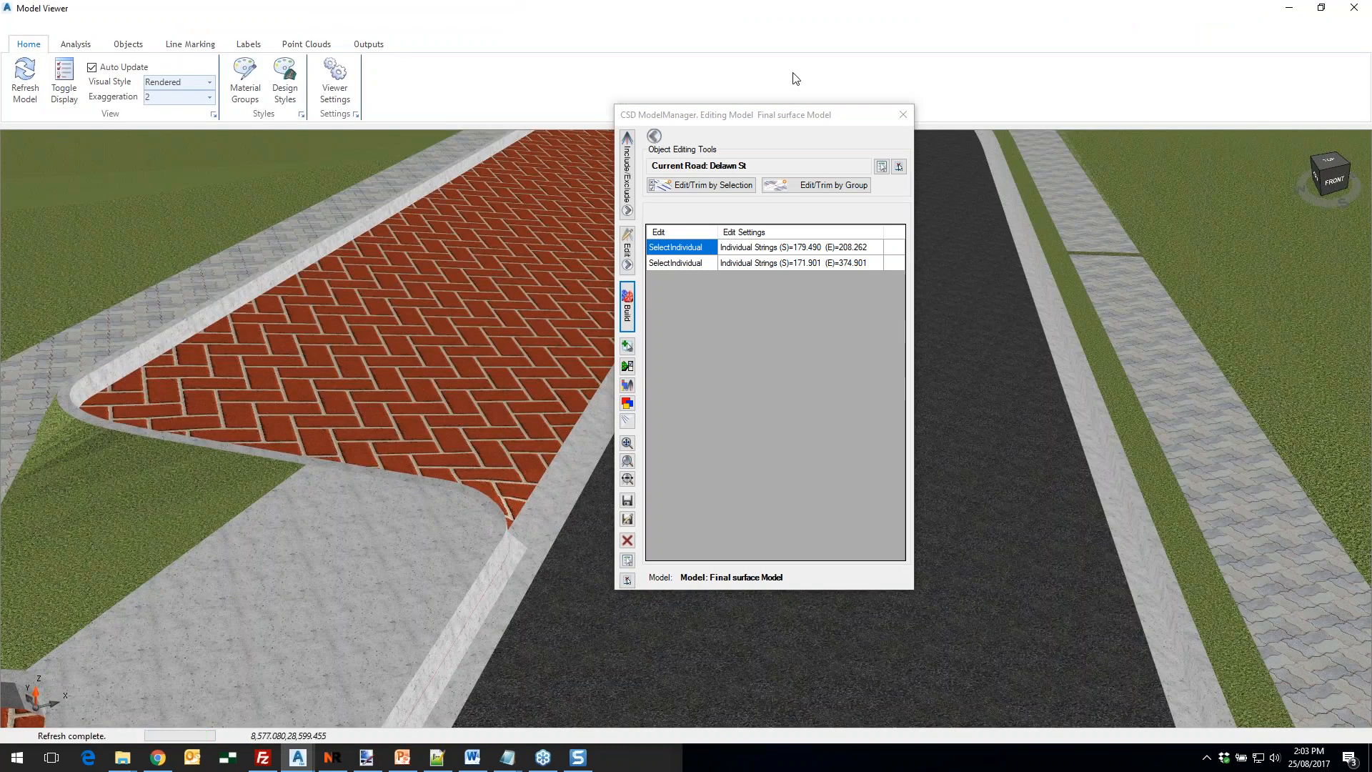
drag(762, 120, 1371, 122)
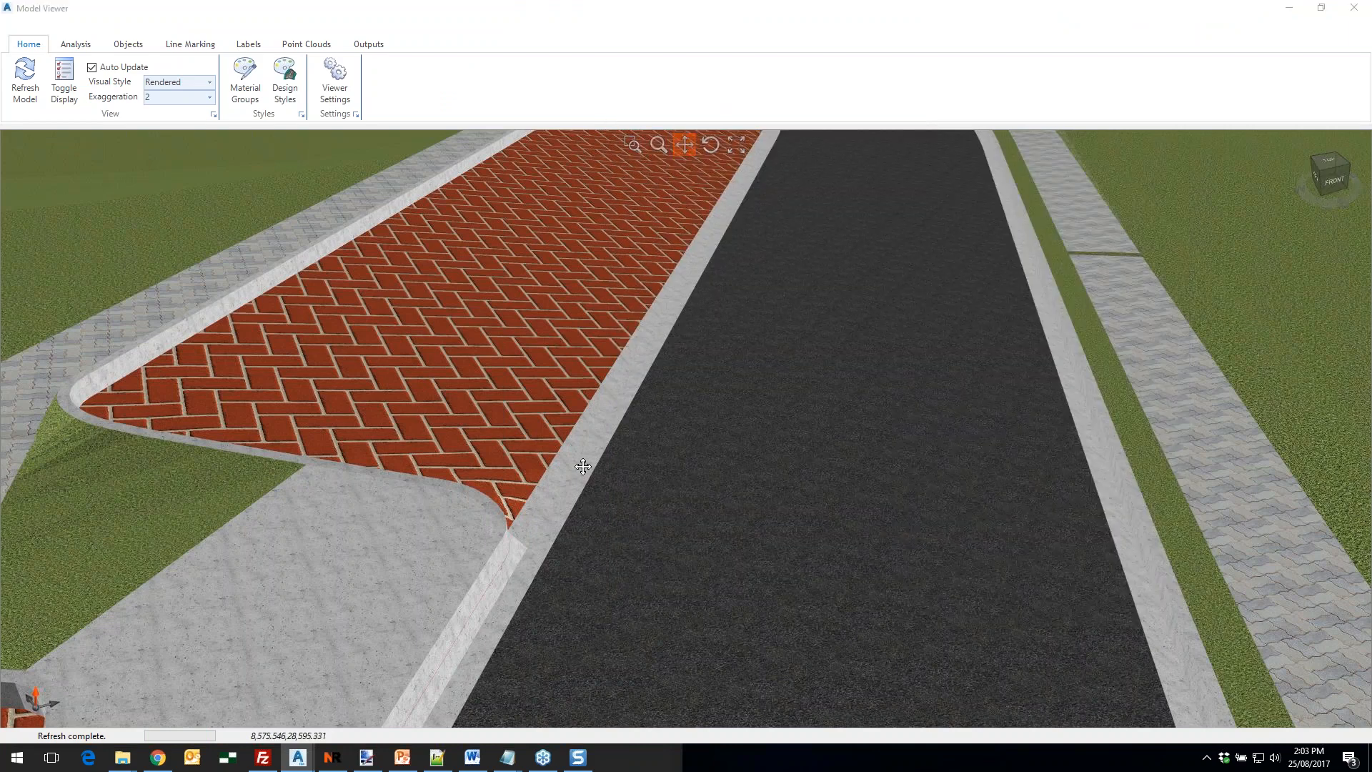
Inspect in 3D the kerbed island between the brick parking bays and its junction with the road kerb
scroll(583, 467, down, 6)
middle_drag(471, 622, 414, 610)
scroll(530, 622, up, 5)
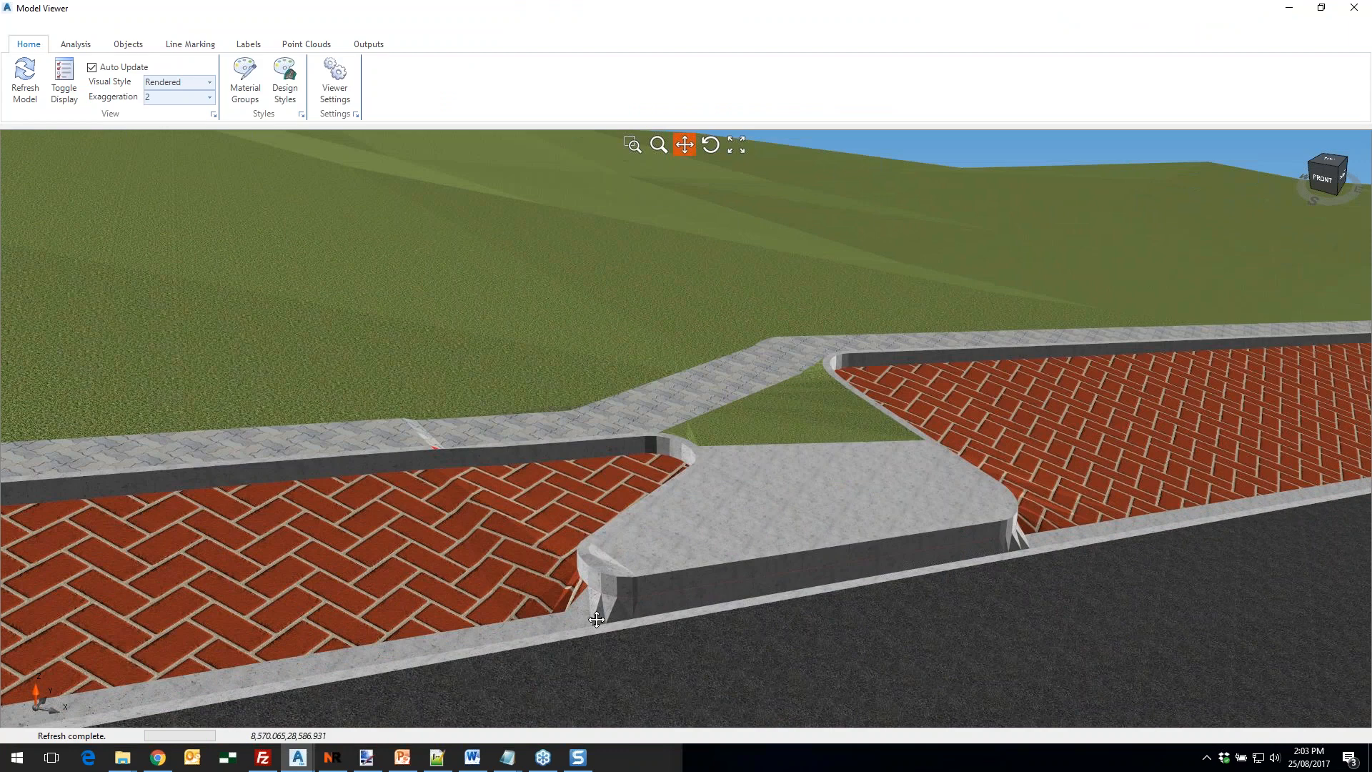
scroll(597, 619, up, 6)
middle_drag(600, 550, 607, 494)
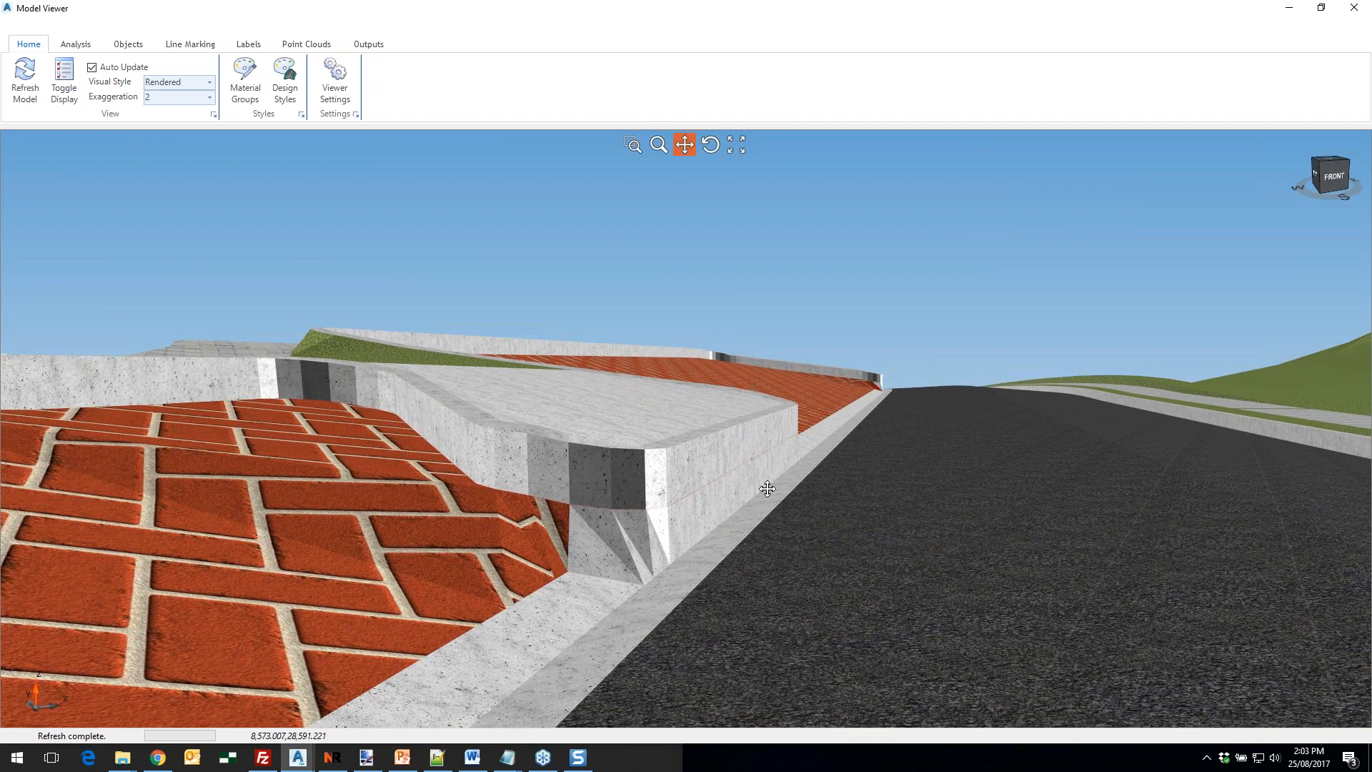
scroll(689, 526, down, 6)
middle_drag(693, 511, 682, 480)
scroll(689, 469, up, 6)
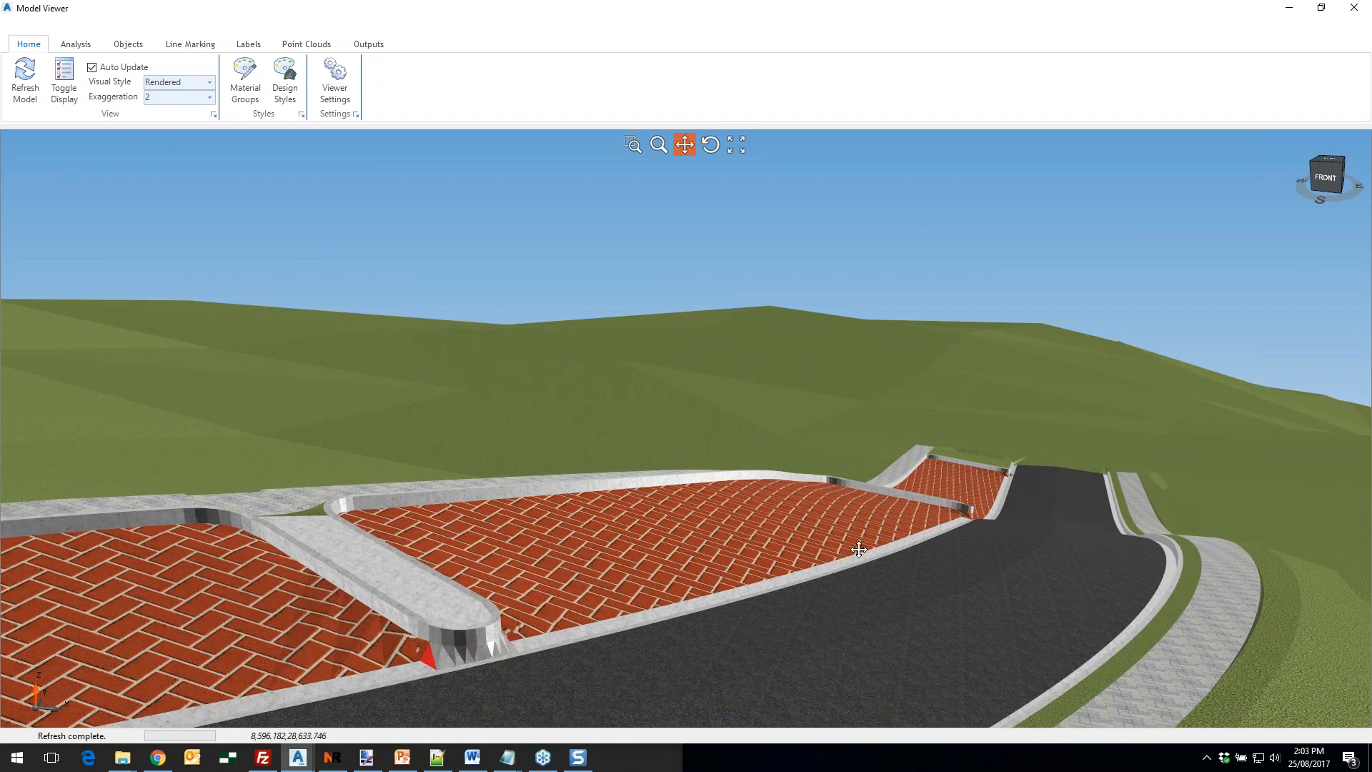
Review the parking bays, footpath and kerbs along the whole street in 3D, and close the model view
scroll(859, 549, up, 5)
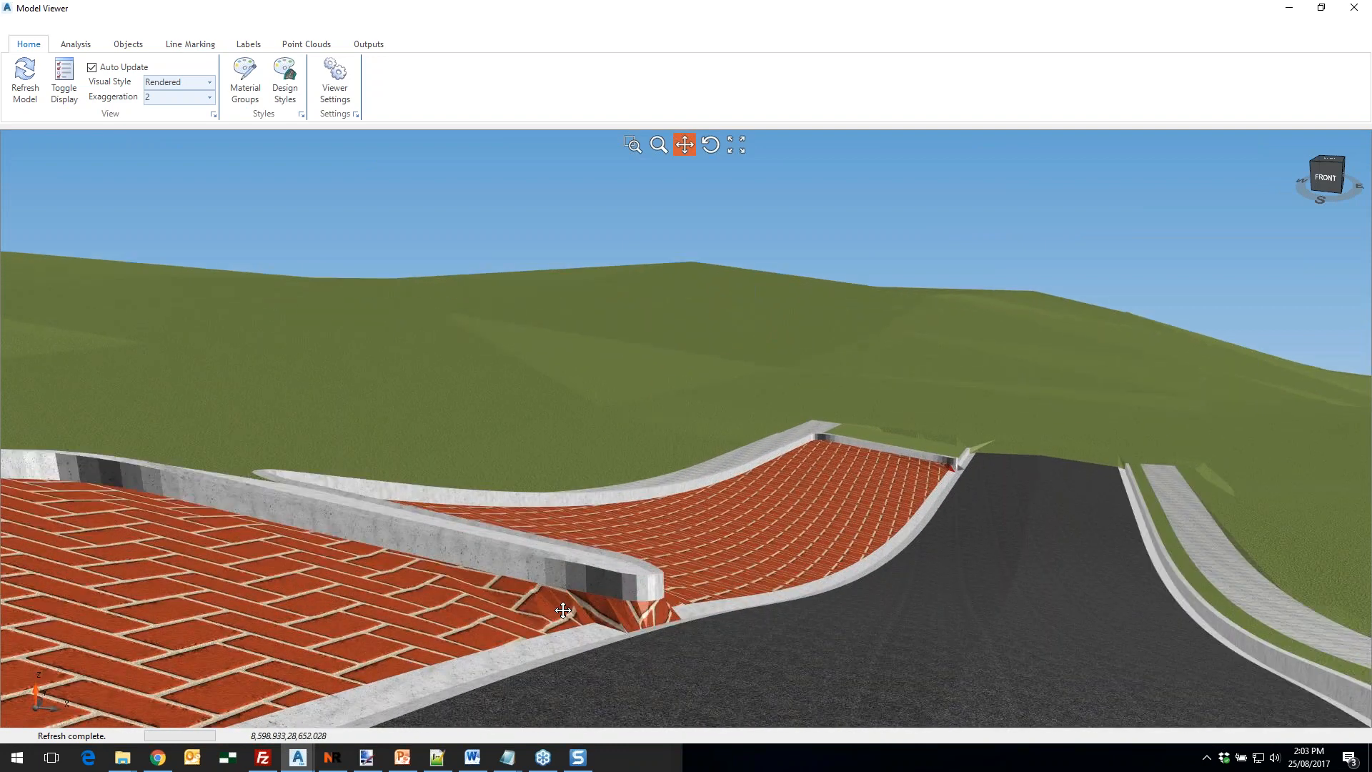
middle_drag(805, 516, 751, 557)
scroll(756, 539, down, 4)
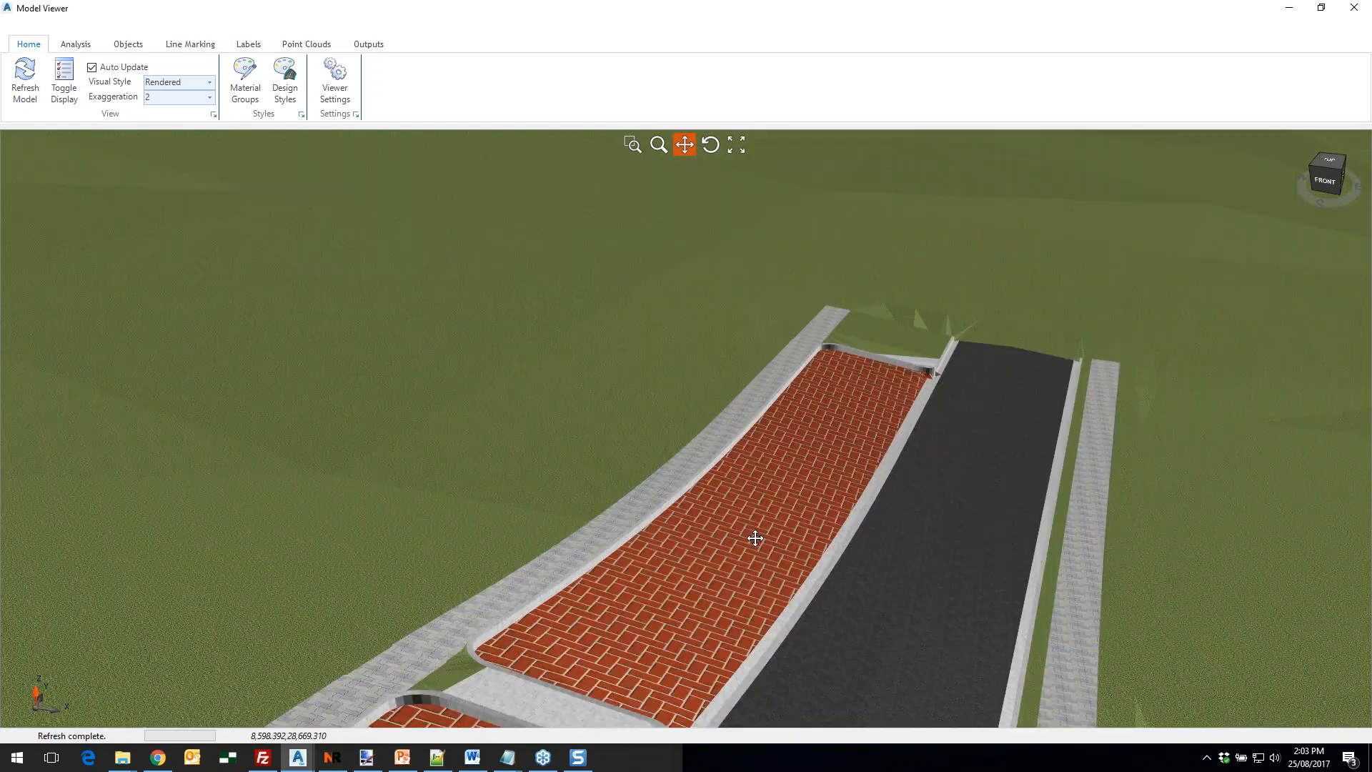
drag(640, 649, 810, 475)
scroll(721, 554, up, 5)
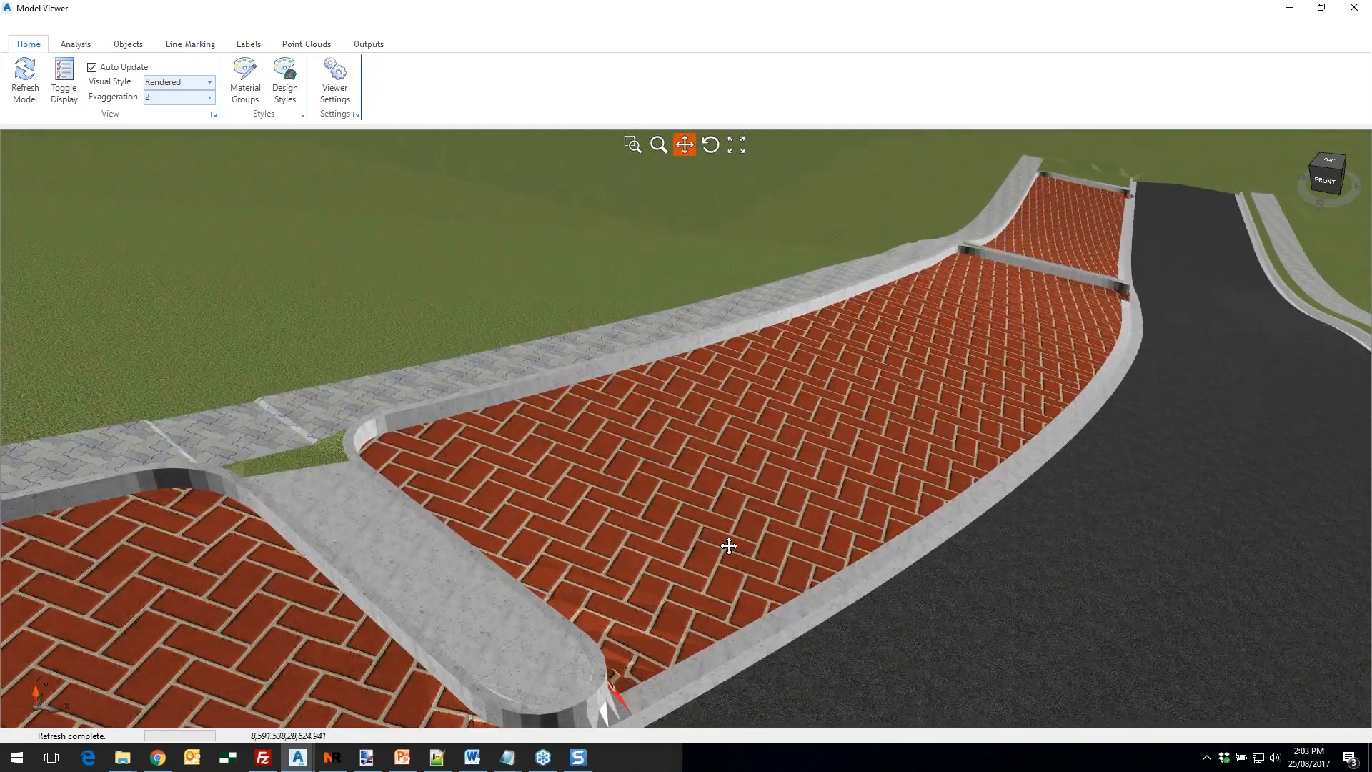
shift+middle_drag(259, 448, 281, 500)
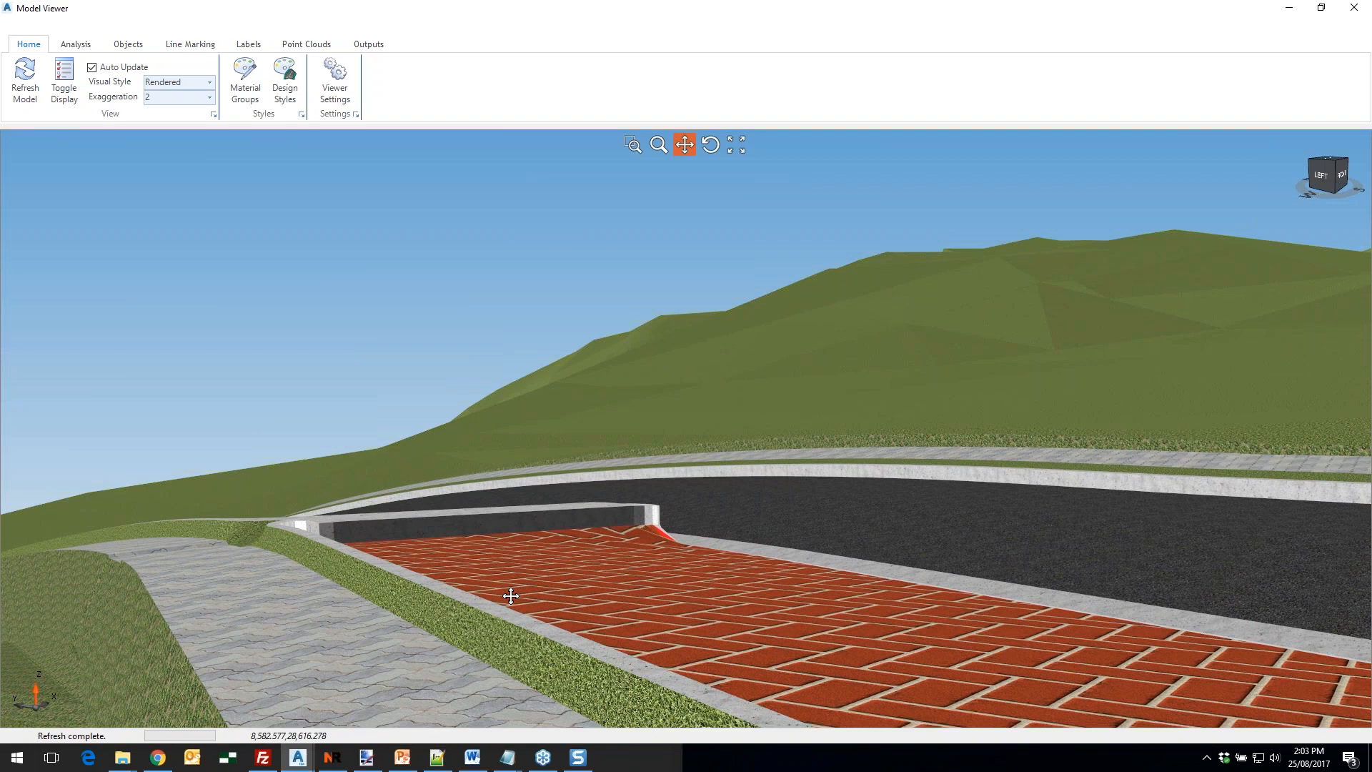
mouse_move(519, 601)
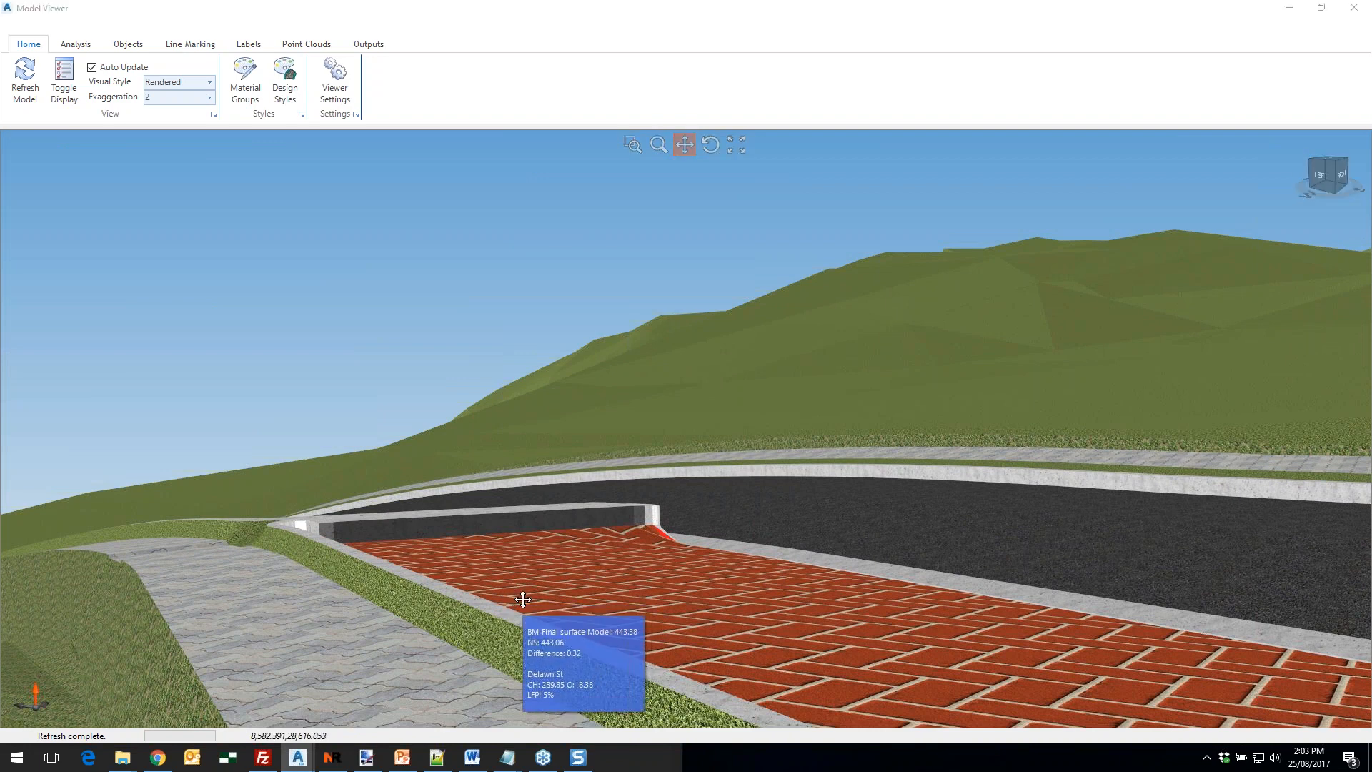
scroll(722, 568, down, 2)
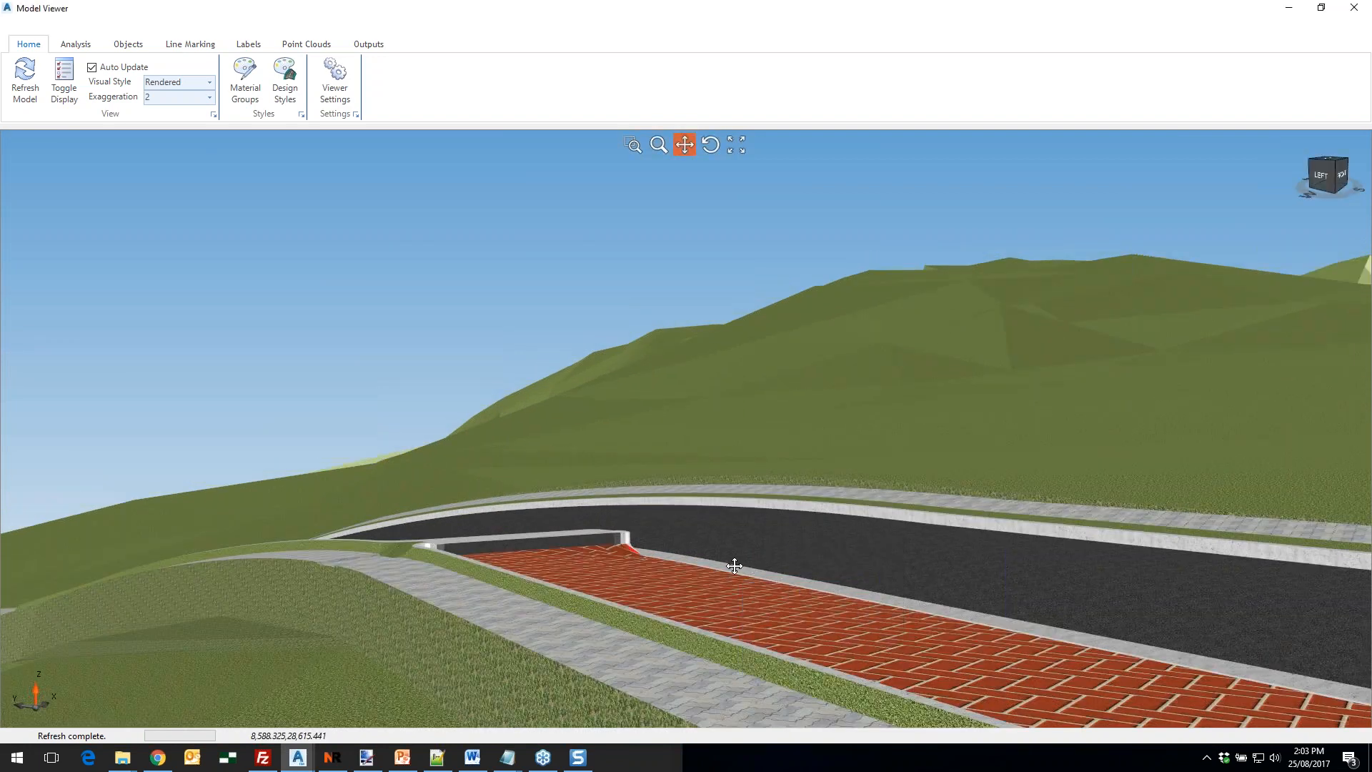
shift+middle_drag(803, 565, 759, 567)
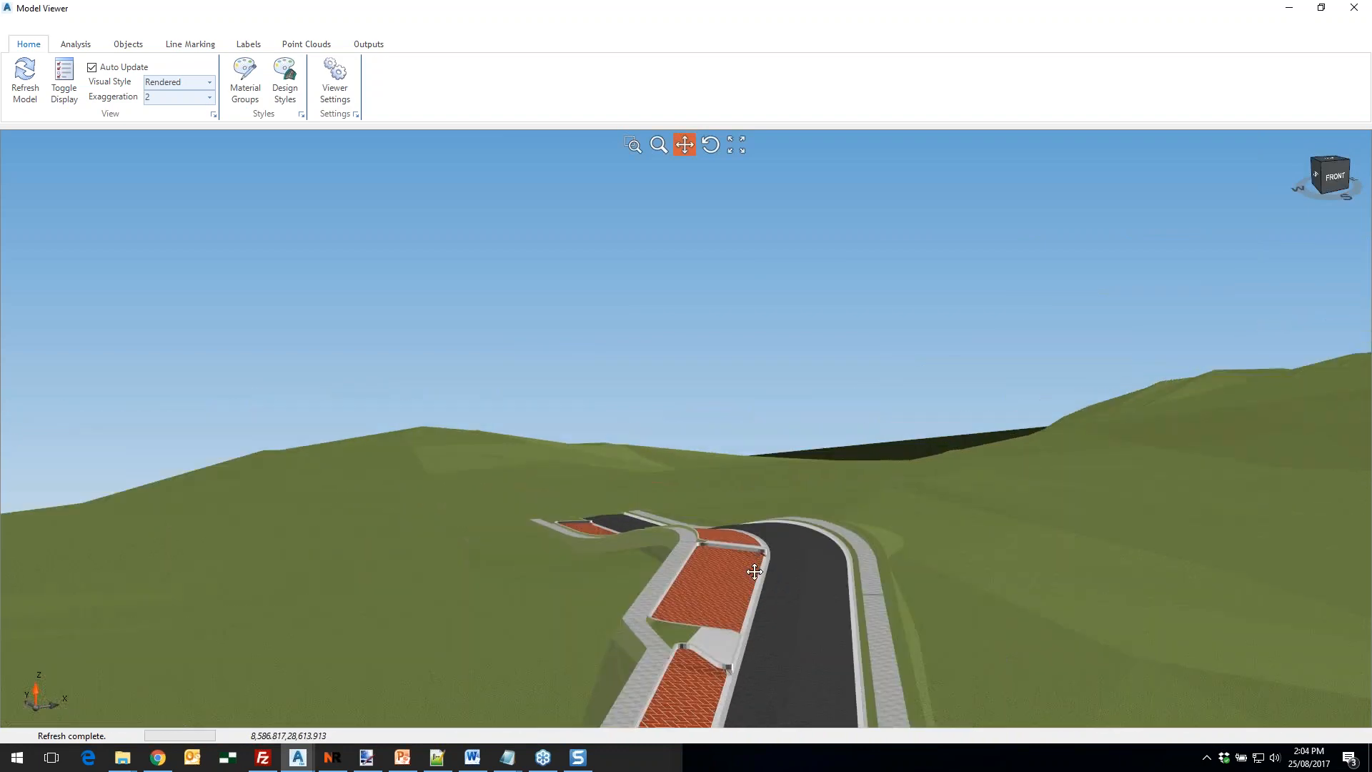
shift+middle_drag(688, 633, 733, 599)
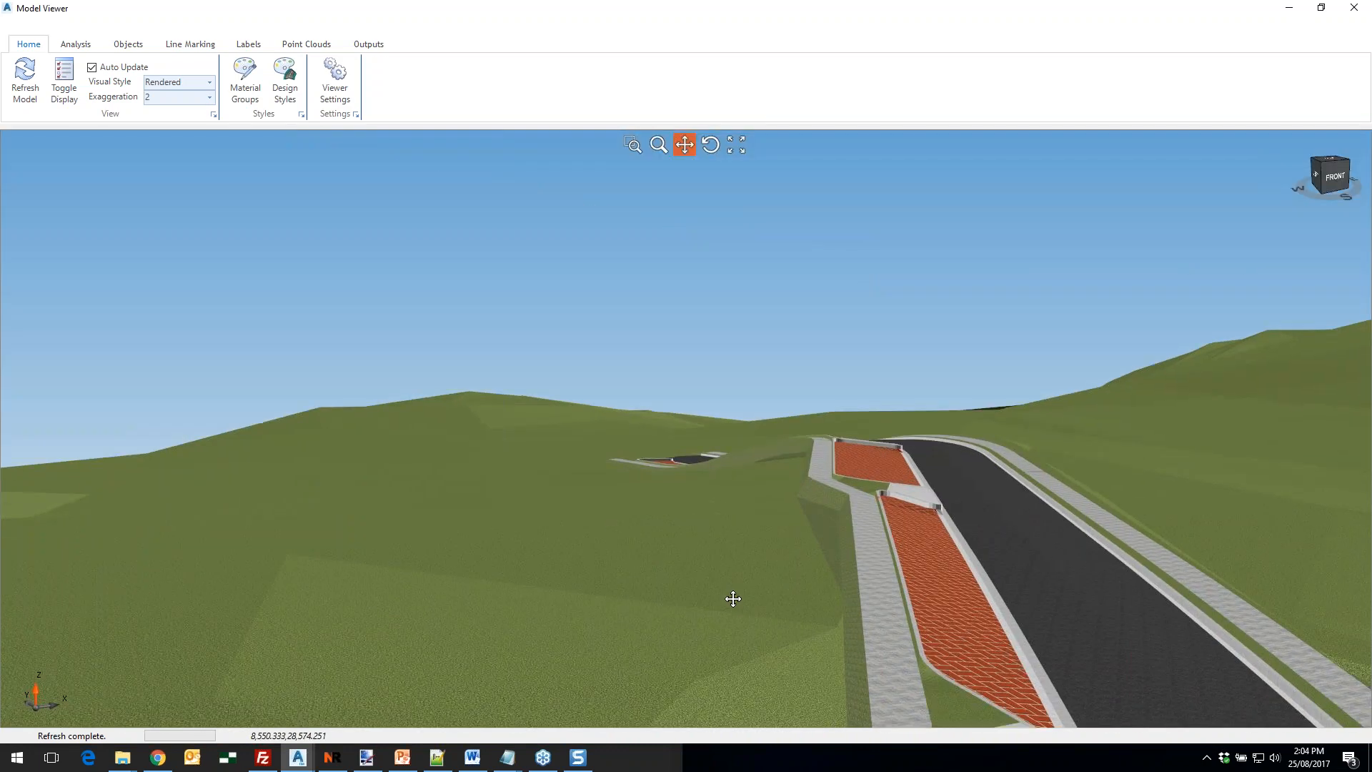
shift+middle_drag(954, 654, 883, 537)
scroll(942, 652, down, 4)
scroll(965, 597, up, 6)
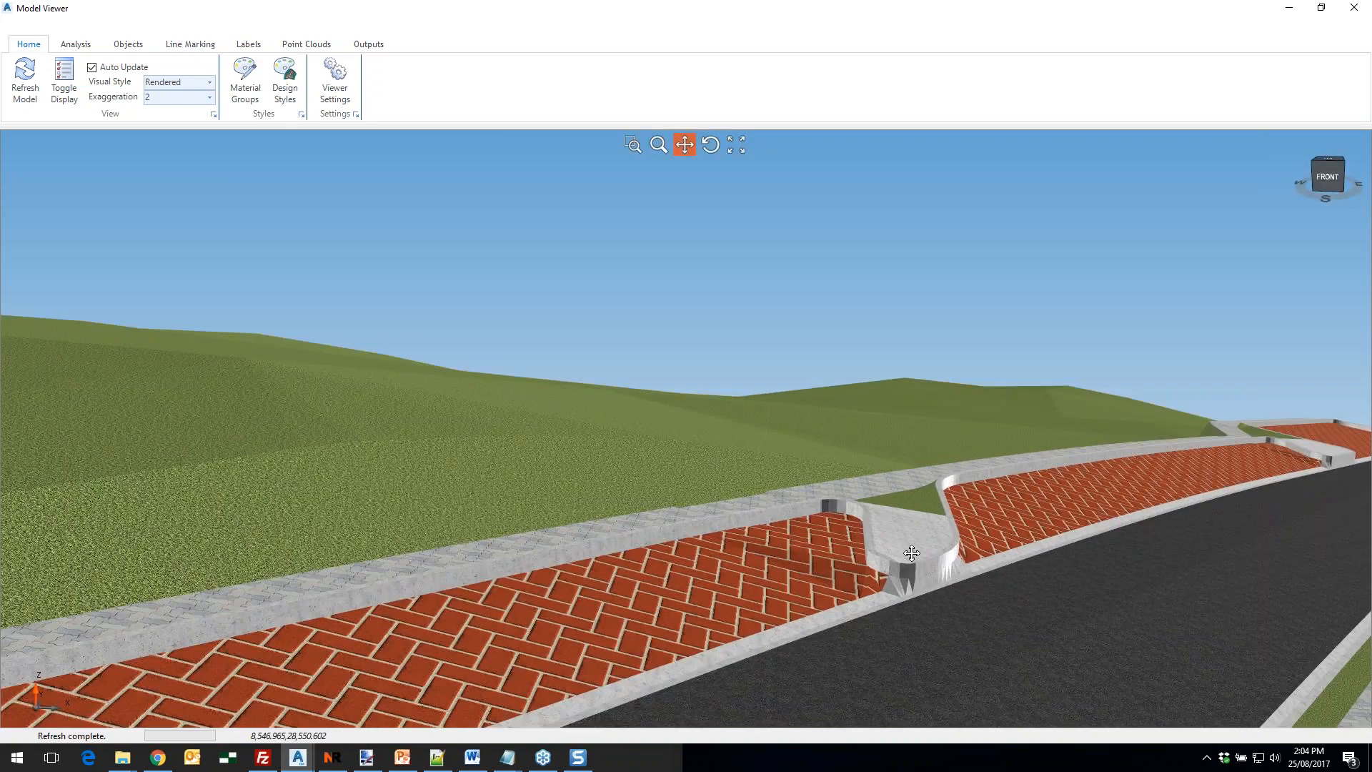
click(1354, 8)
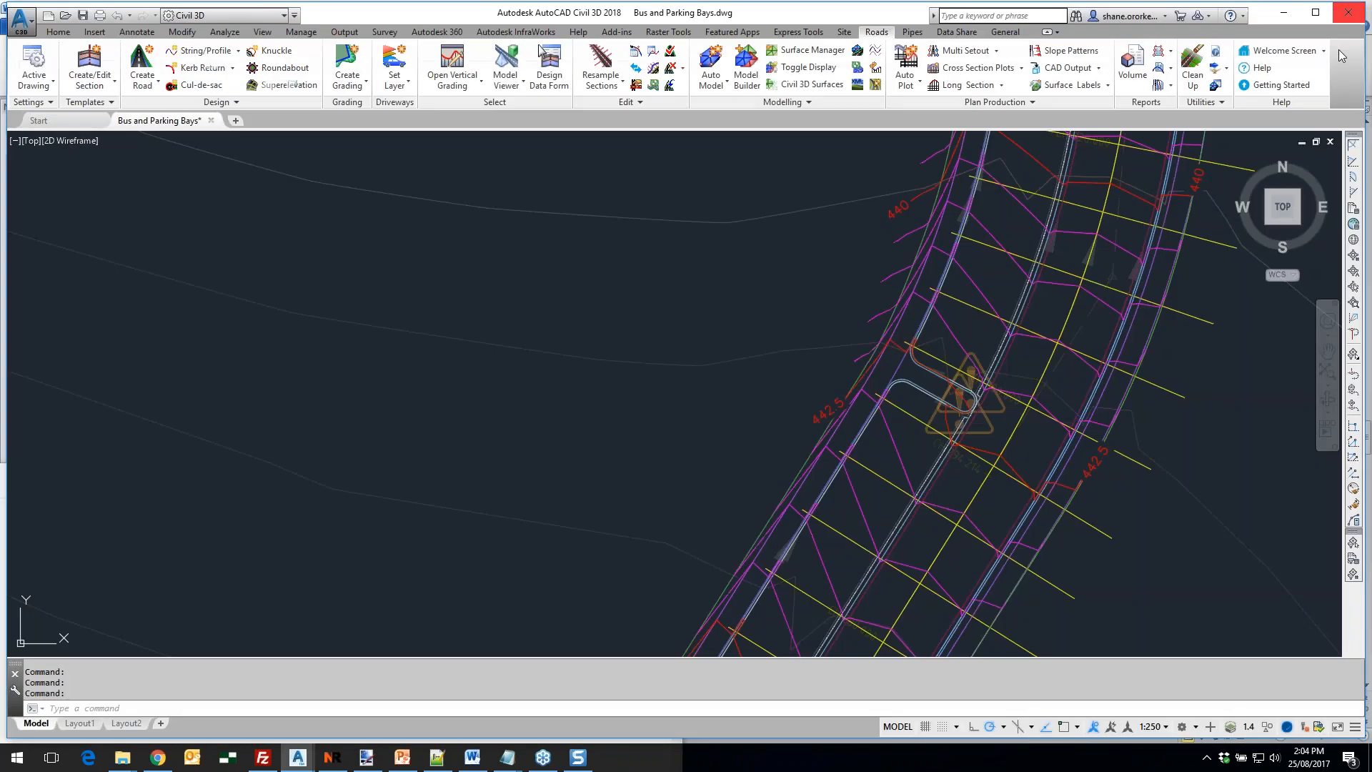
Bring the Delawn St cross section viewer fully on screen and examine the left kerb detail at chainage 15.000
mouse_move(1371, 493)
mouse_down()
mouse_move(972, 388)
mouse_move(1031, 440)
mouse_move(1026, 478)
mouse_move(1051, 478)
mouse_up()
scroll(786, 603, up, 2)
scroll(786, 603, up, 4)
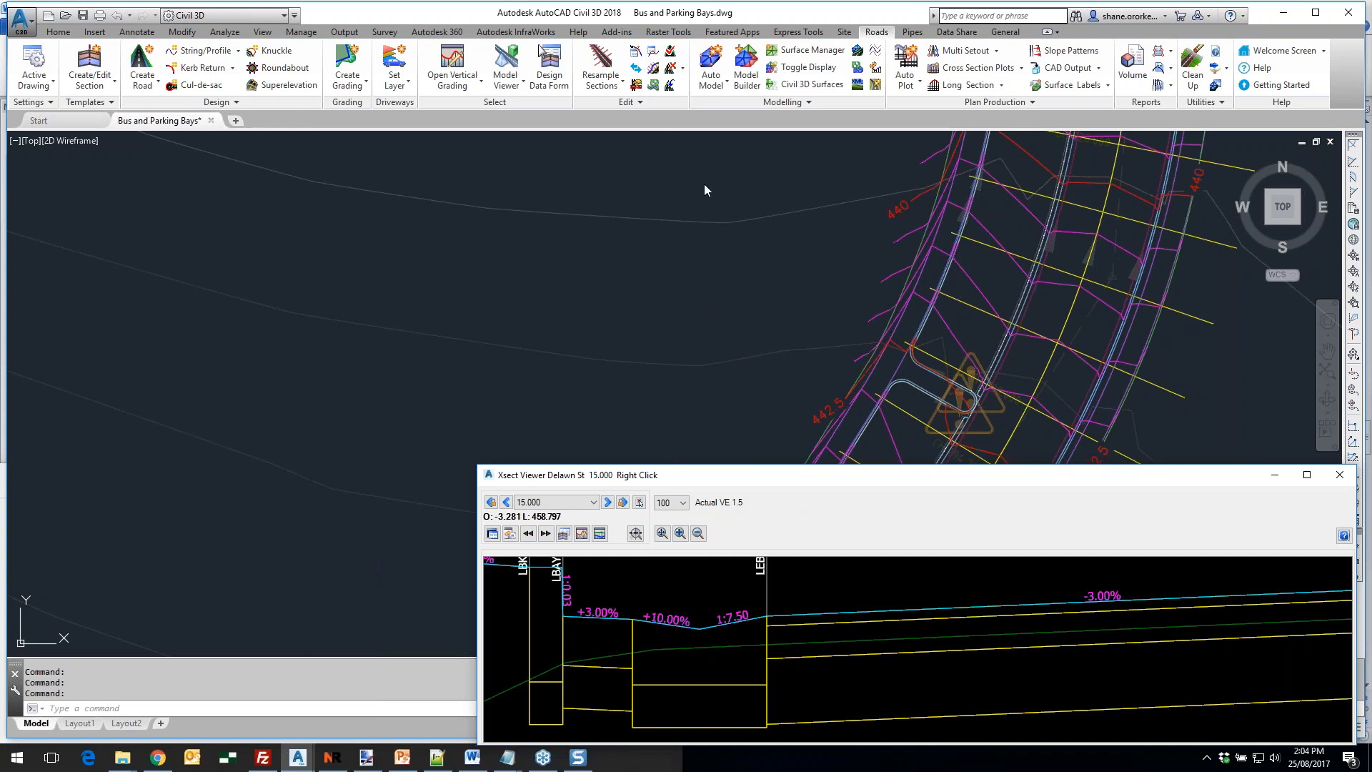
Examine in plan the start of the left-hand parking bay kerb on Delawn St, near chainage 172
scroll(743, 321, down, 4)
middle_drag(676, 343, 805, 319)
scroll(805, 319, up, 5)
mouse_move(861, 307)
middle_down()
mouse_move(882, 285)
mouse_move(894, 224)
mouse_move(858, 295)
middle_up()
scroll(909, 337, up, 6)
mouse_move(895, 379)
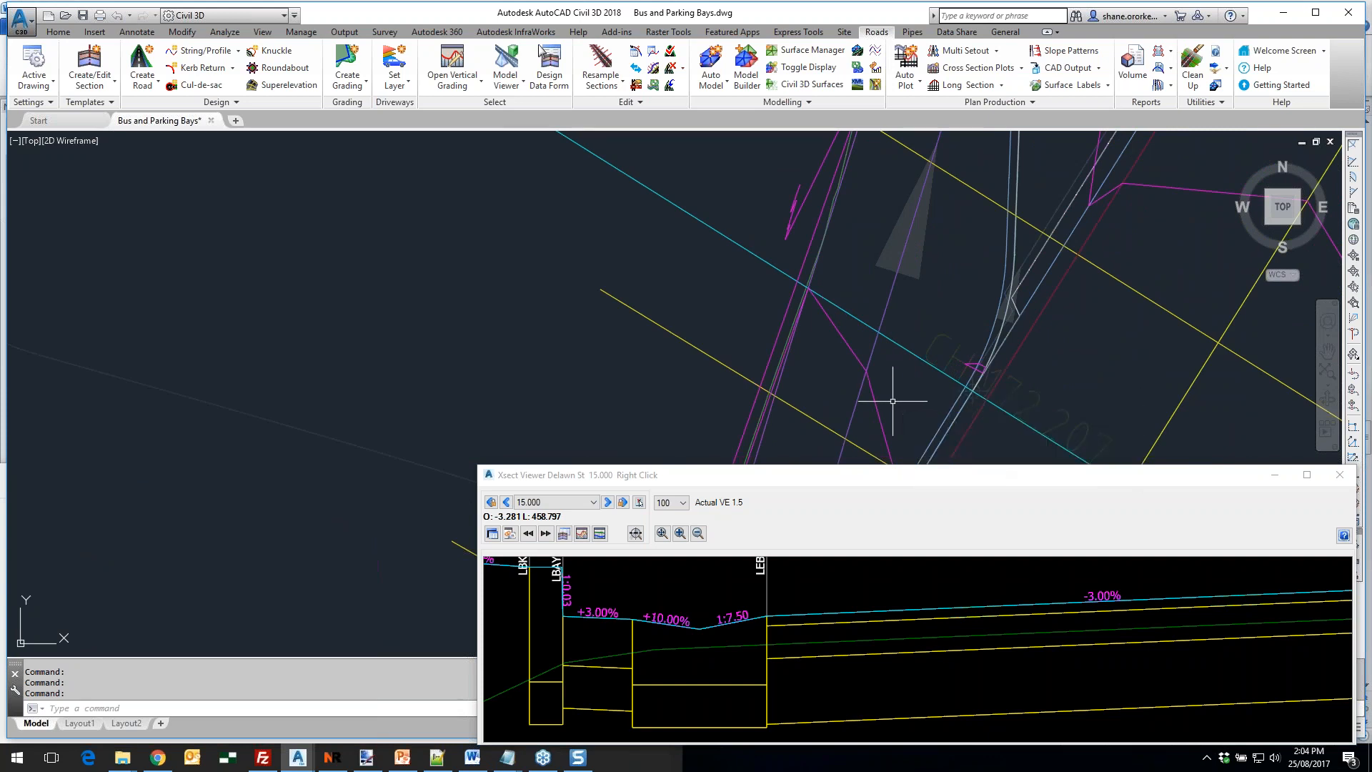
scroll(901, 375, down, 3)
middle_drag(910, 371, 885, 358)
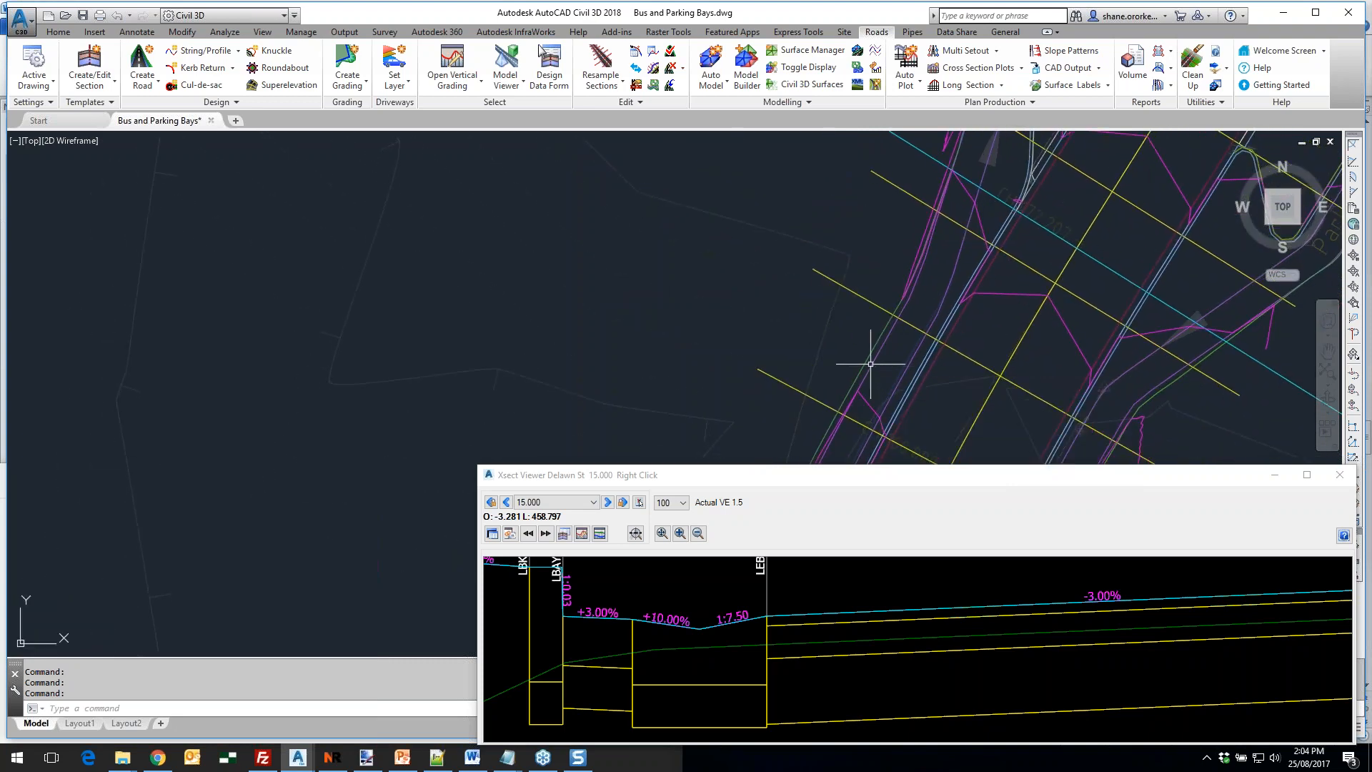
scroll(870, 363, down, 4)
middle_drag(794, 285, 800, 307)
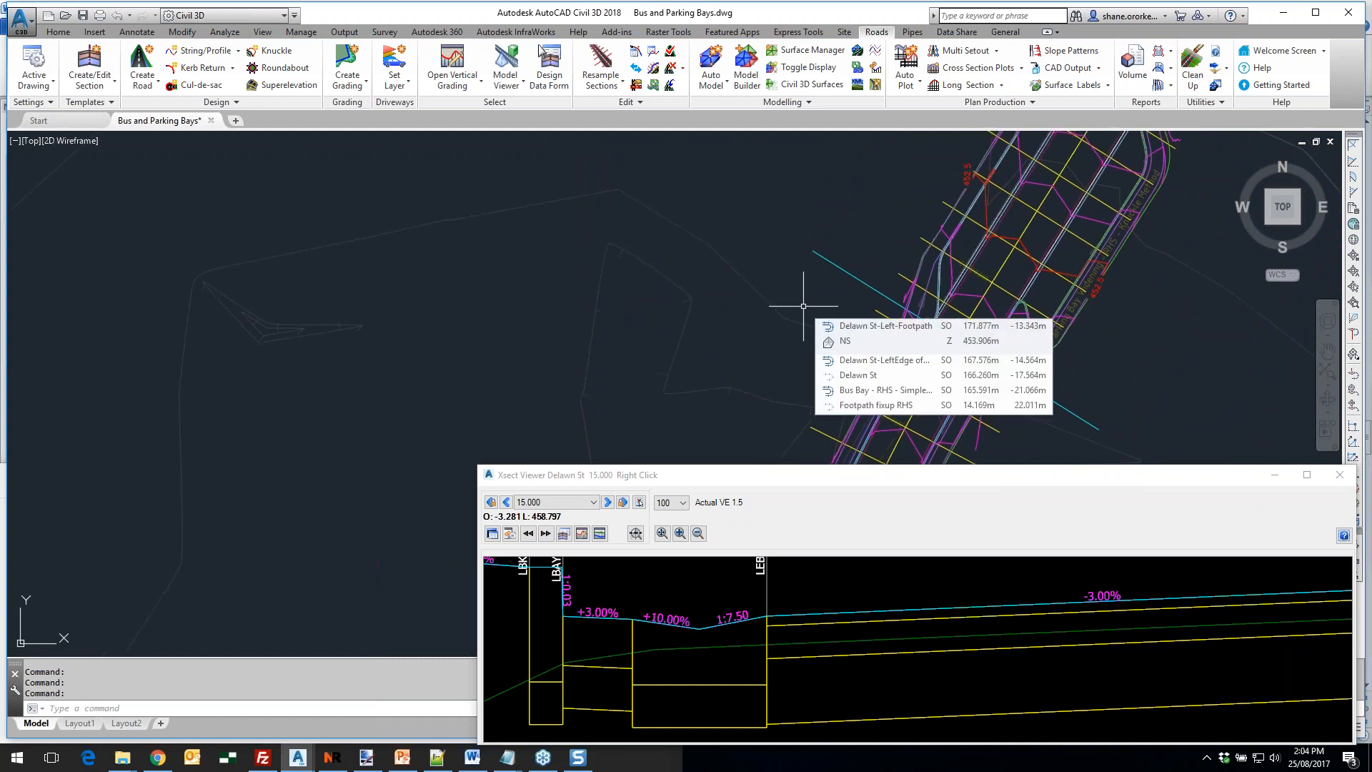
Display the full Delawn St cross section at chainage 353.000 and examine its left-hand parking bay side
scroll(707, 611, down, 3)
scroll(706, 608, down, 2)
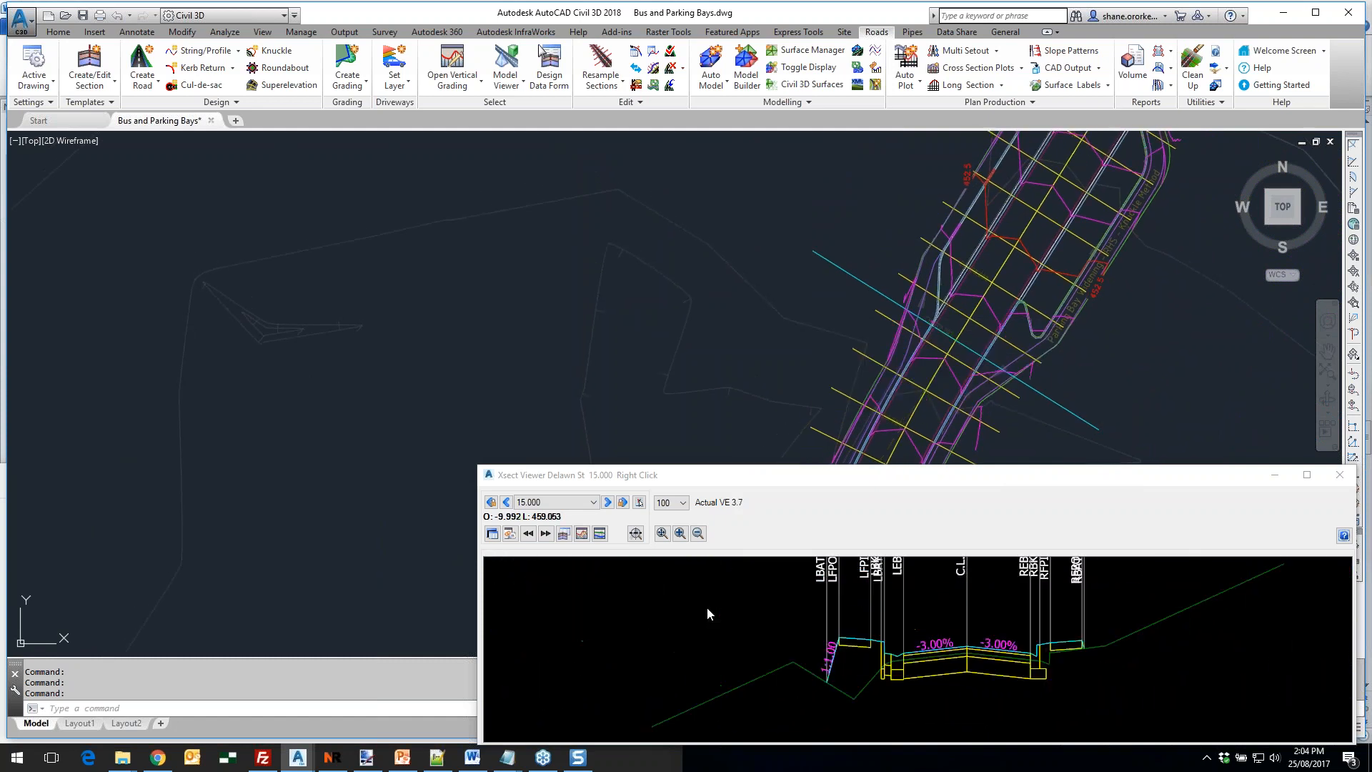
click(580, 503)
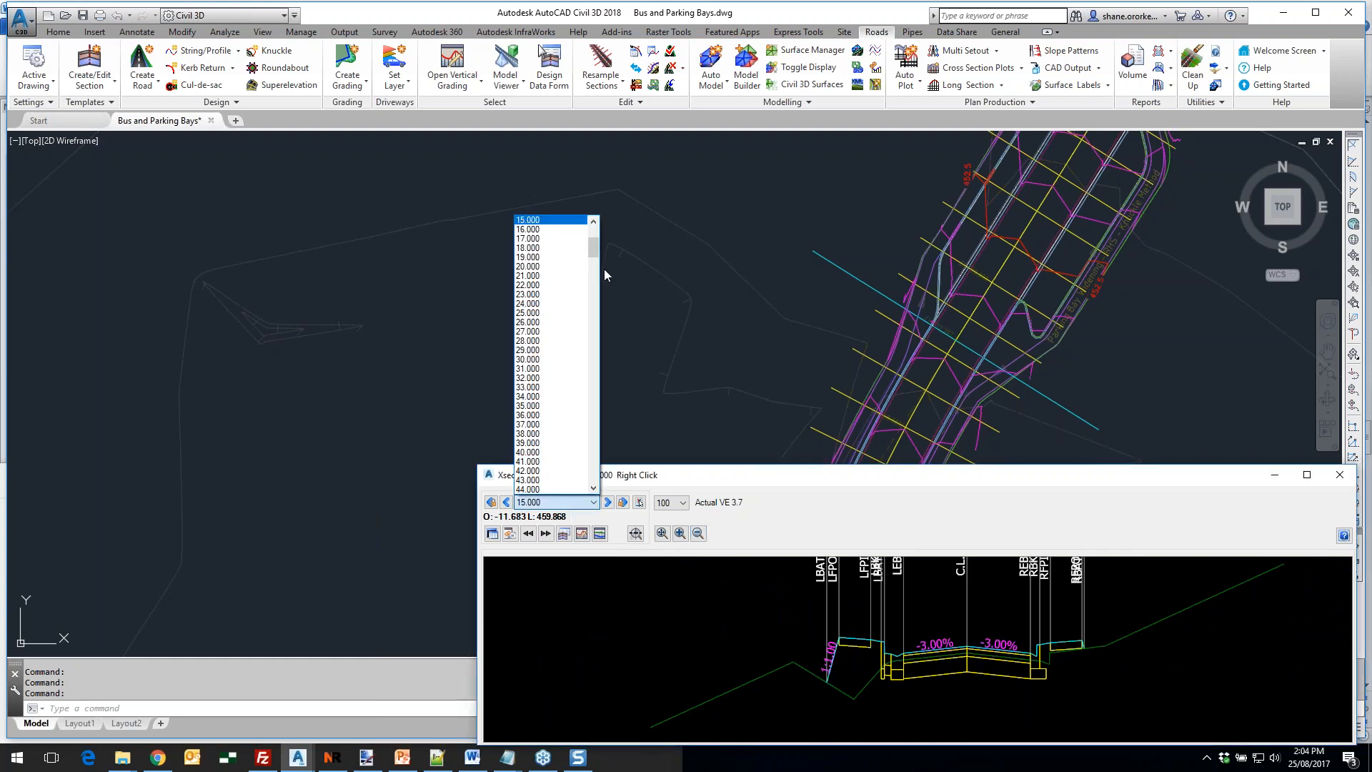
drag(594, 246, 605, 466)
click(543, 461)
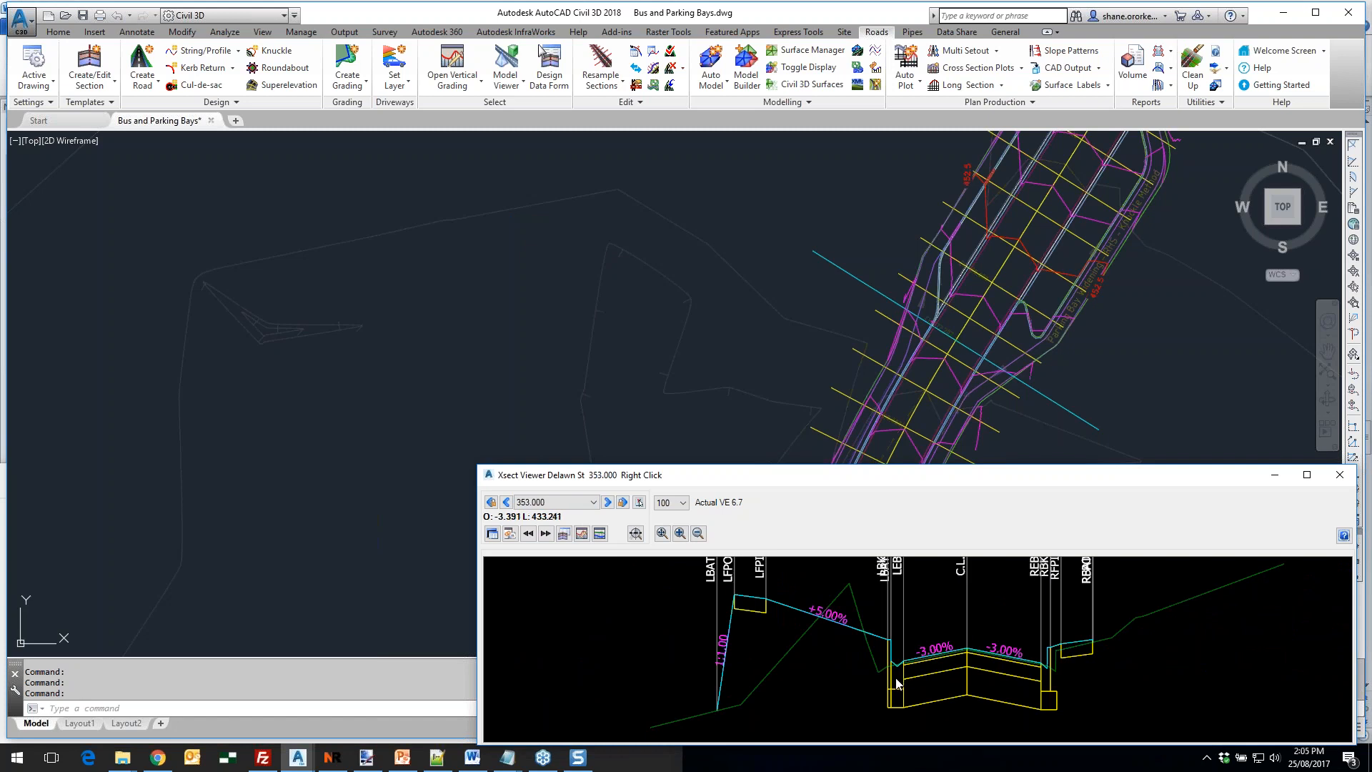
scroll(899, 684, up, 2)
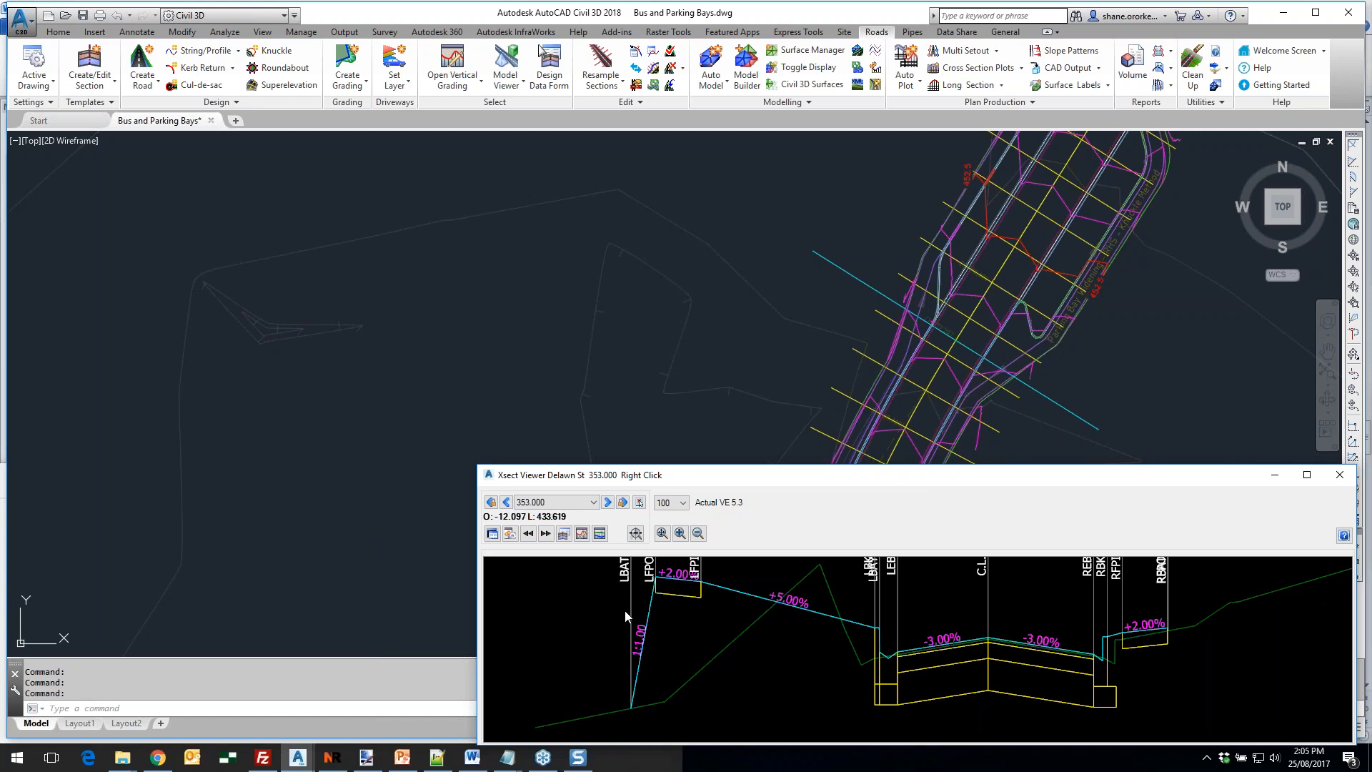
click(858, 53)
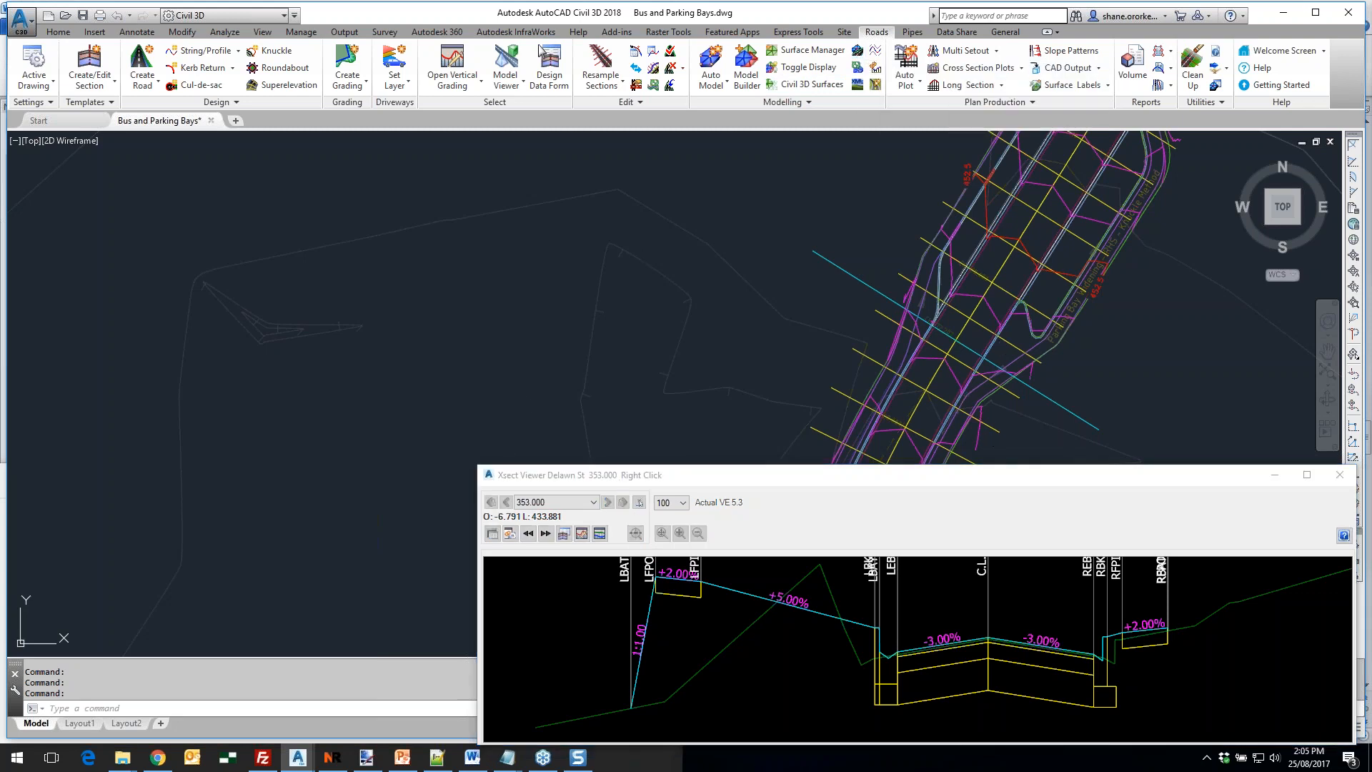
Define a Delawn St road matching model named Extend out LBAY, from chainage 160 to 1000, with left code LBAY
click(231, 192)
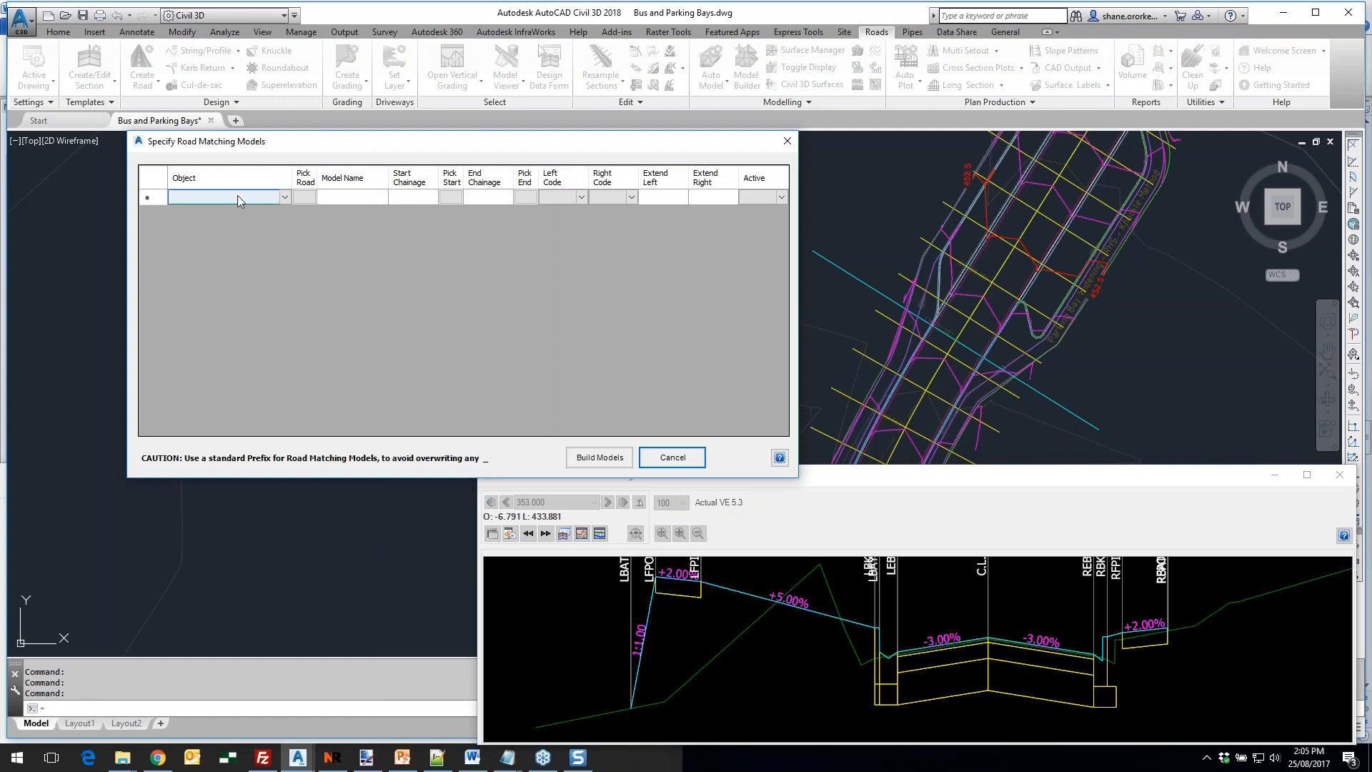
click(233, 200)
click(222, 211)
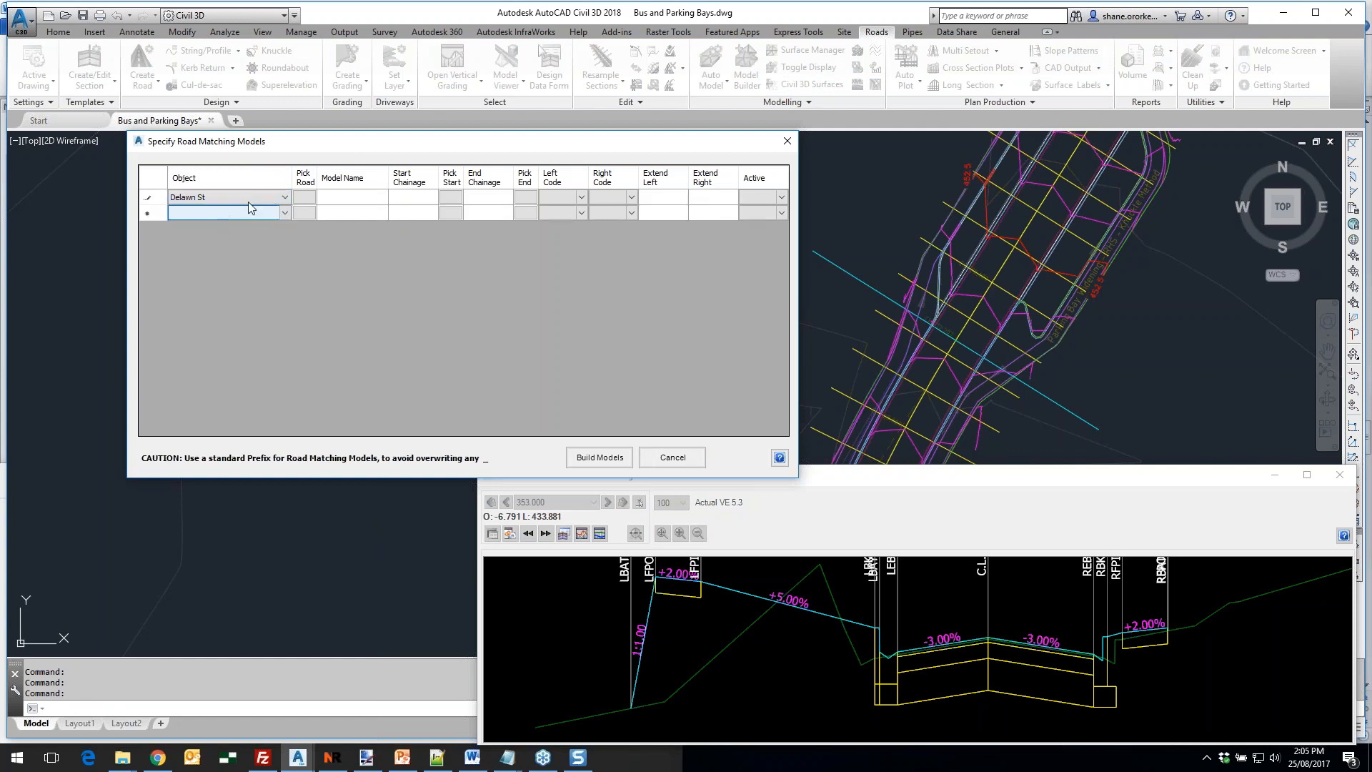
click(360, 203)
text(160)
click(581, 198)
click(582, 198)
click(576, 229)
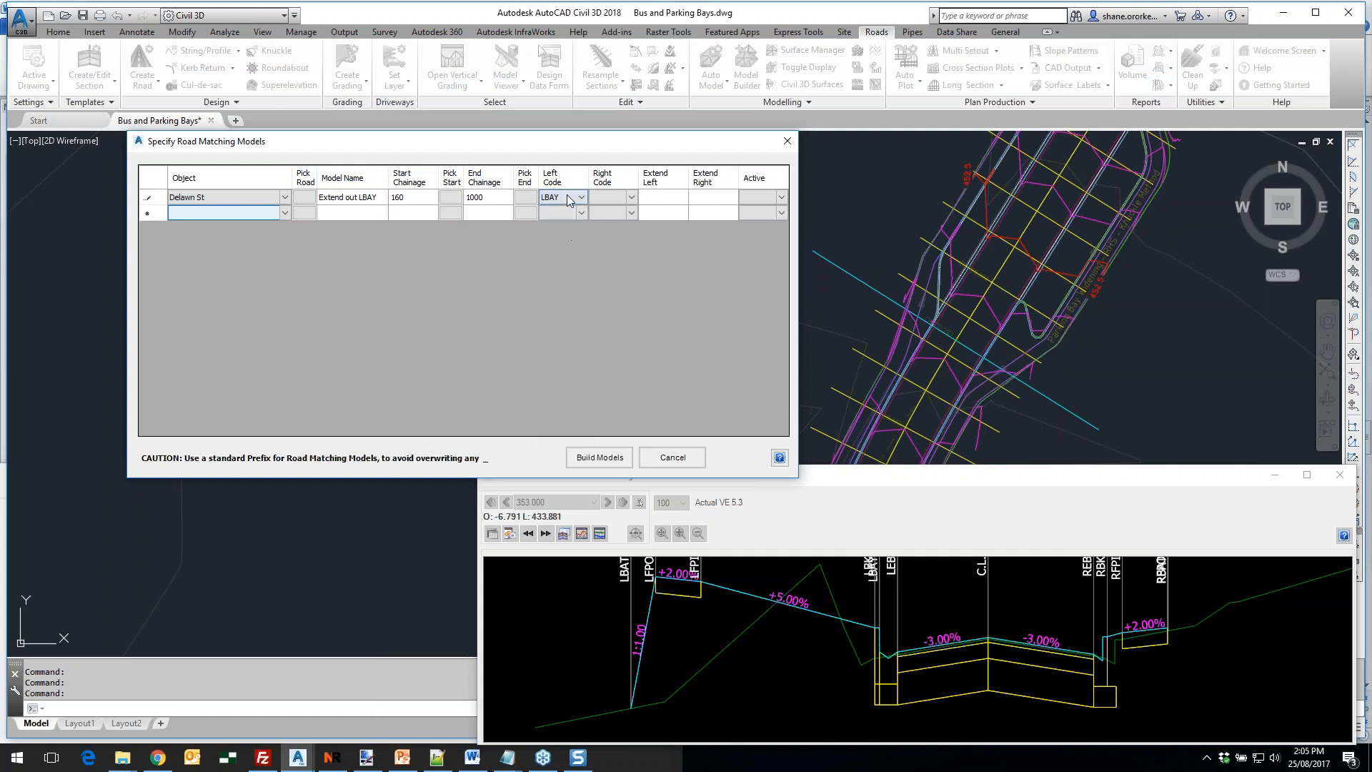
Give the matching model right code RBAT and a left extension of 10, make it active, and build it
click(628, 203)
click(632, 201)
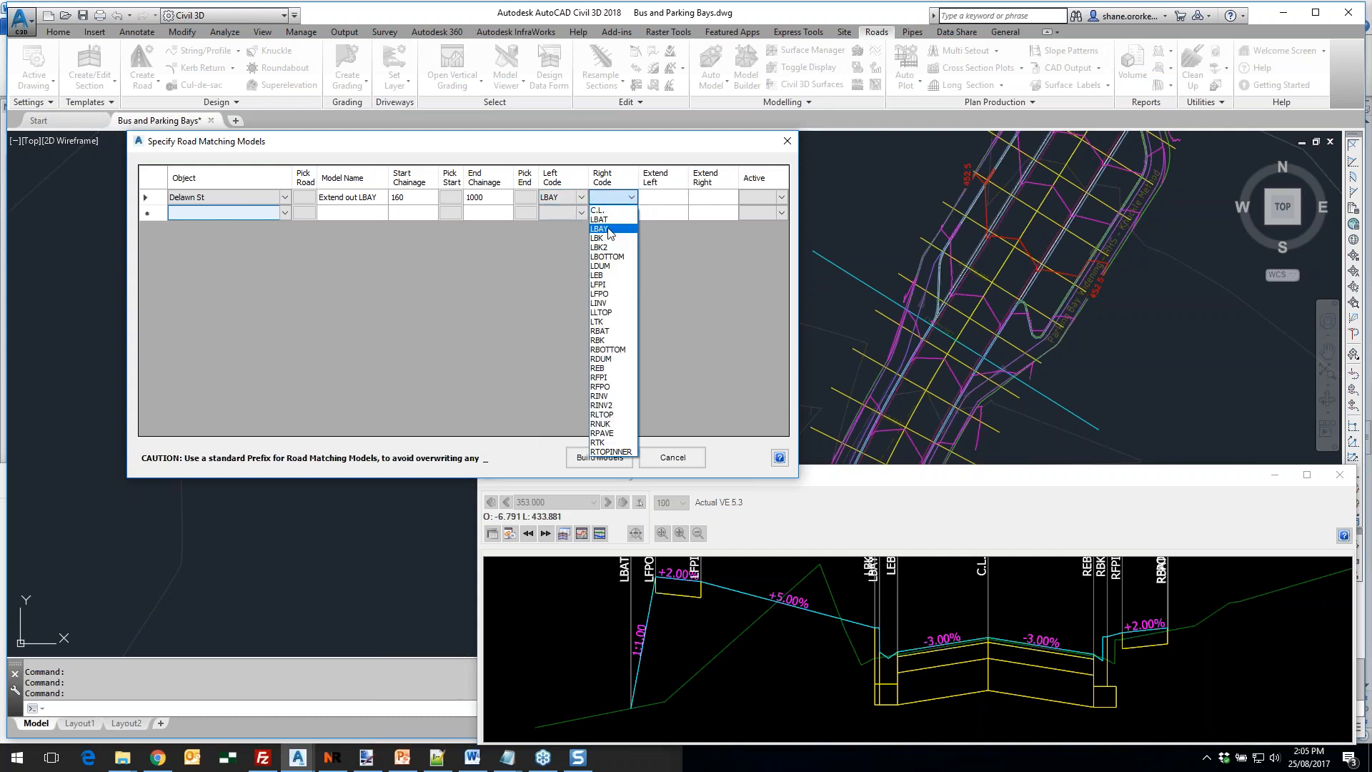
click(617, 331)
click(652, 205)
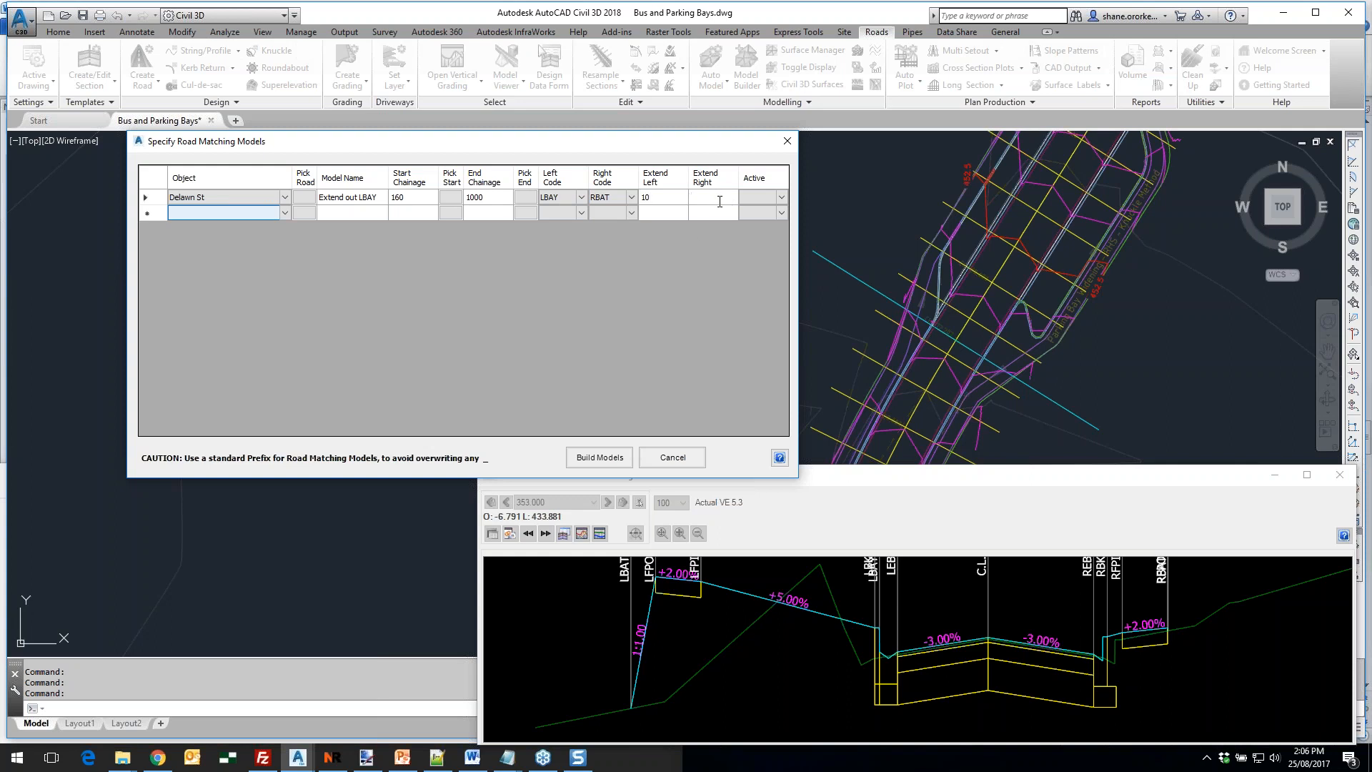
click(781, 198)
click(759, 209)
click(605, 461)
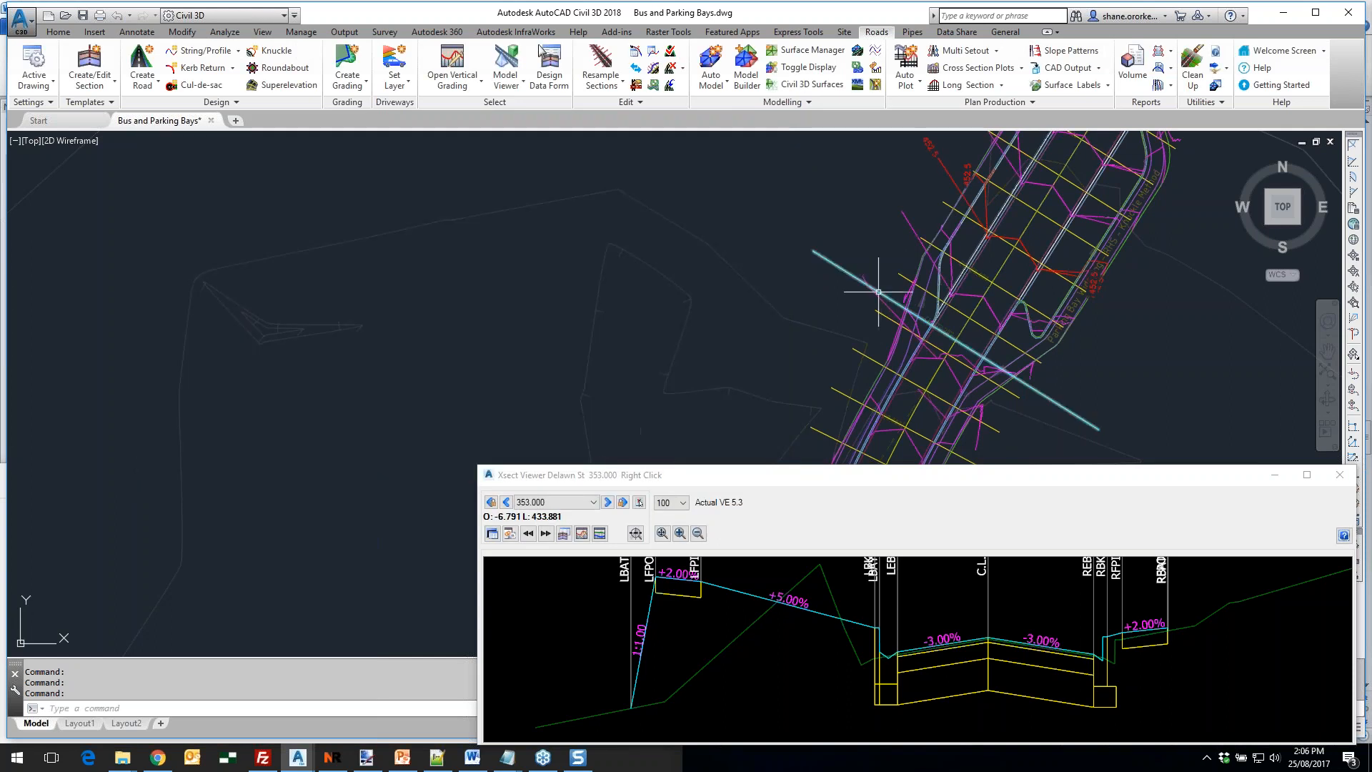
Add the Extend out LBAY surface as a default cross section display item for all roads
scroll(906, 248, up, 4)
middle_drag(906, 248, 881, 263)
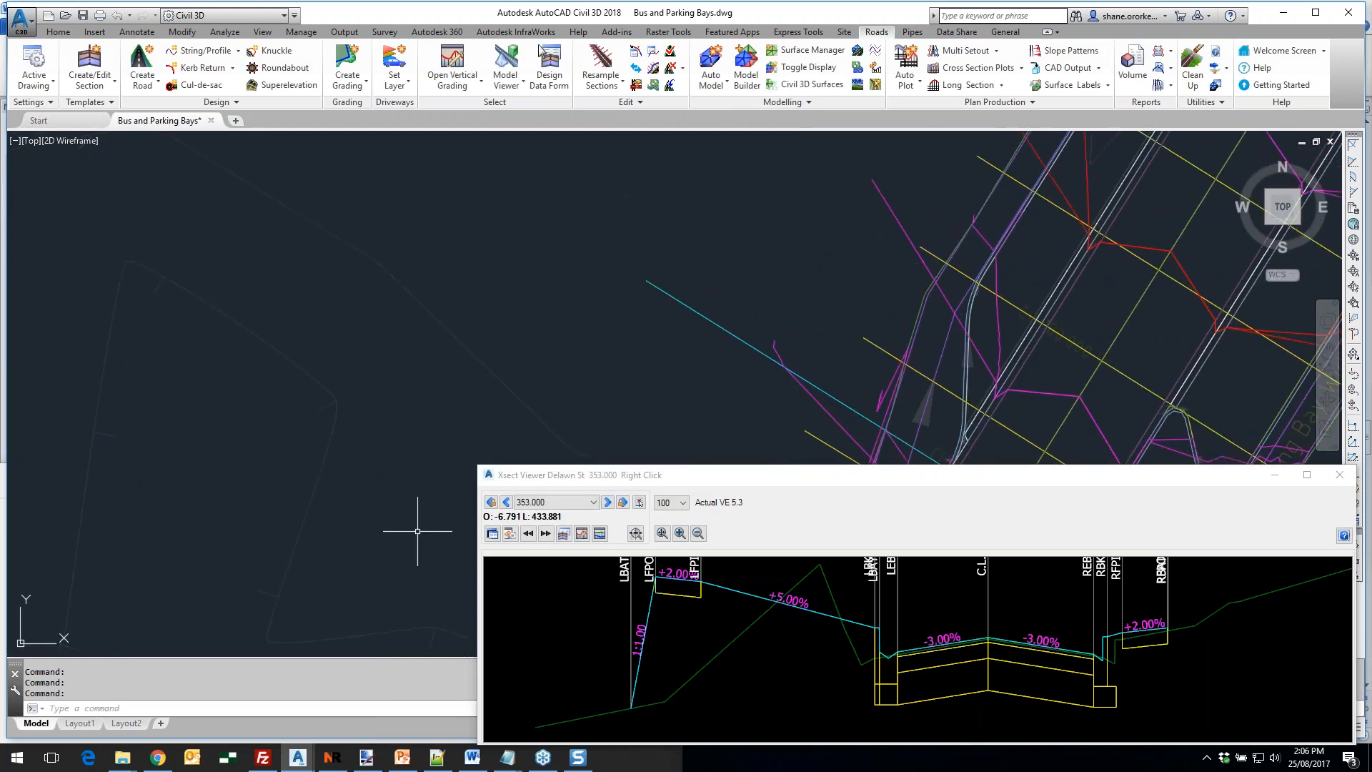
click(509, 535)
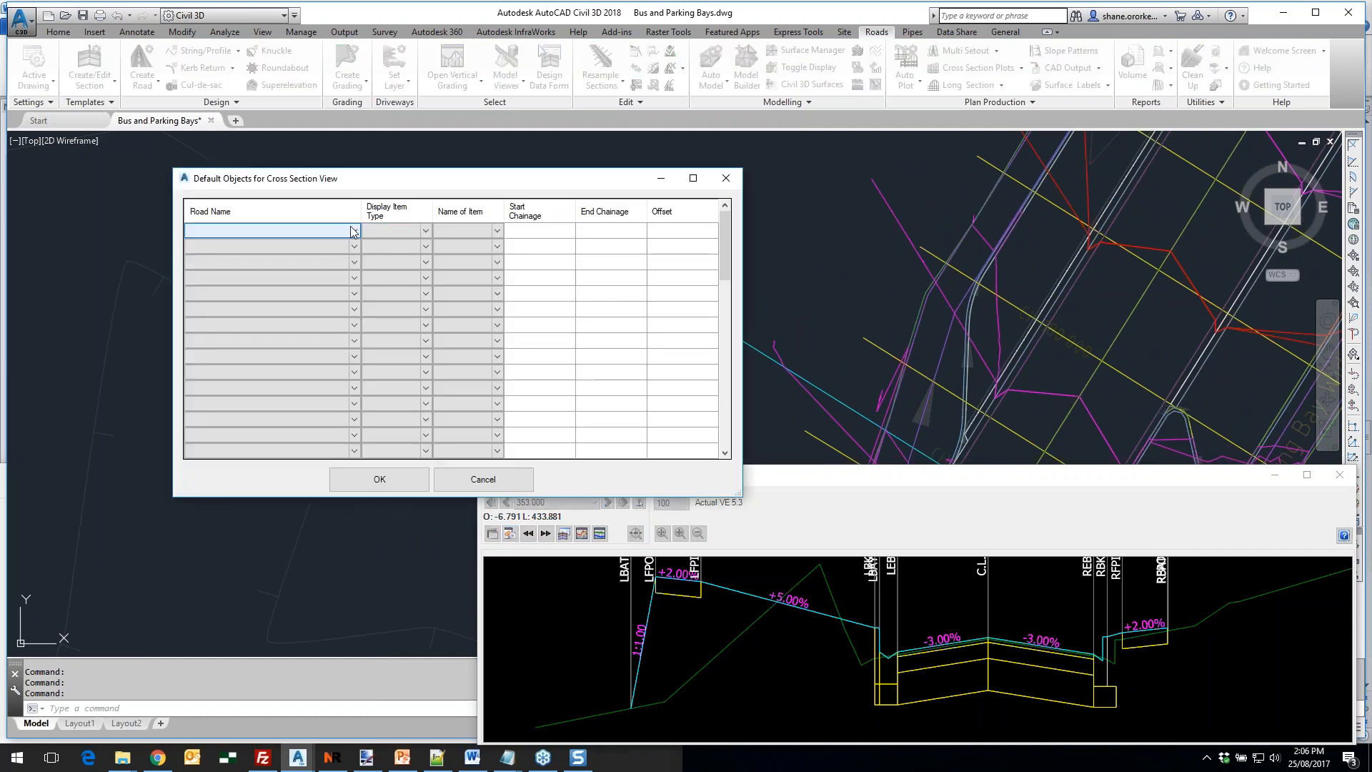
click(352, 231)
click(207, 246)
click(411, 231)
click(425, 231)
click(386, 262)
click(465, 231)
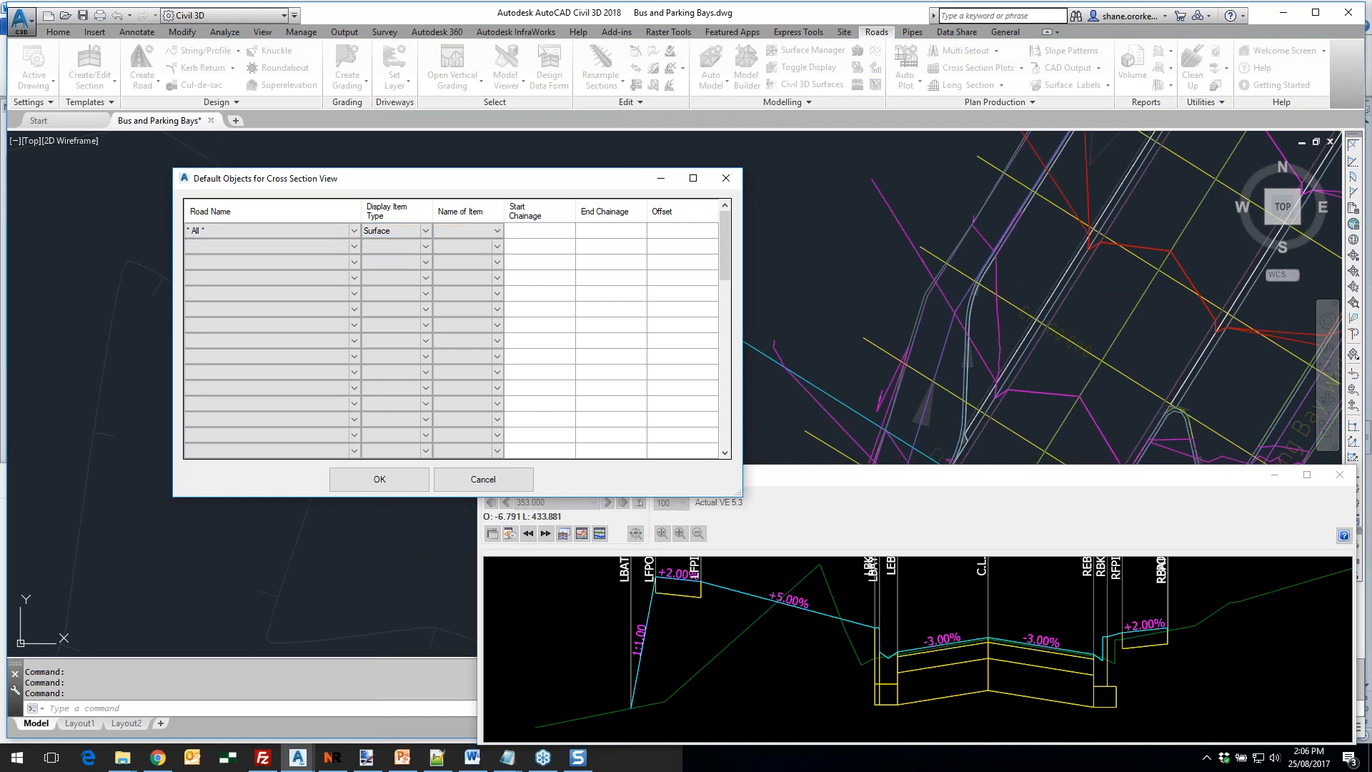
click(499, 231)
click(464, 261)
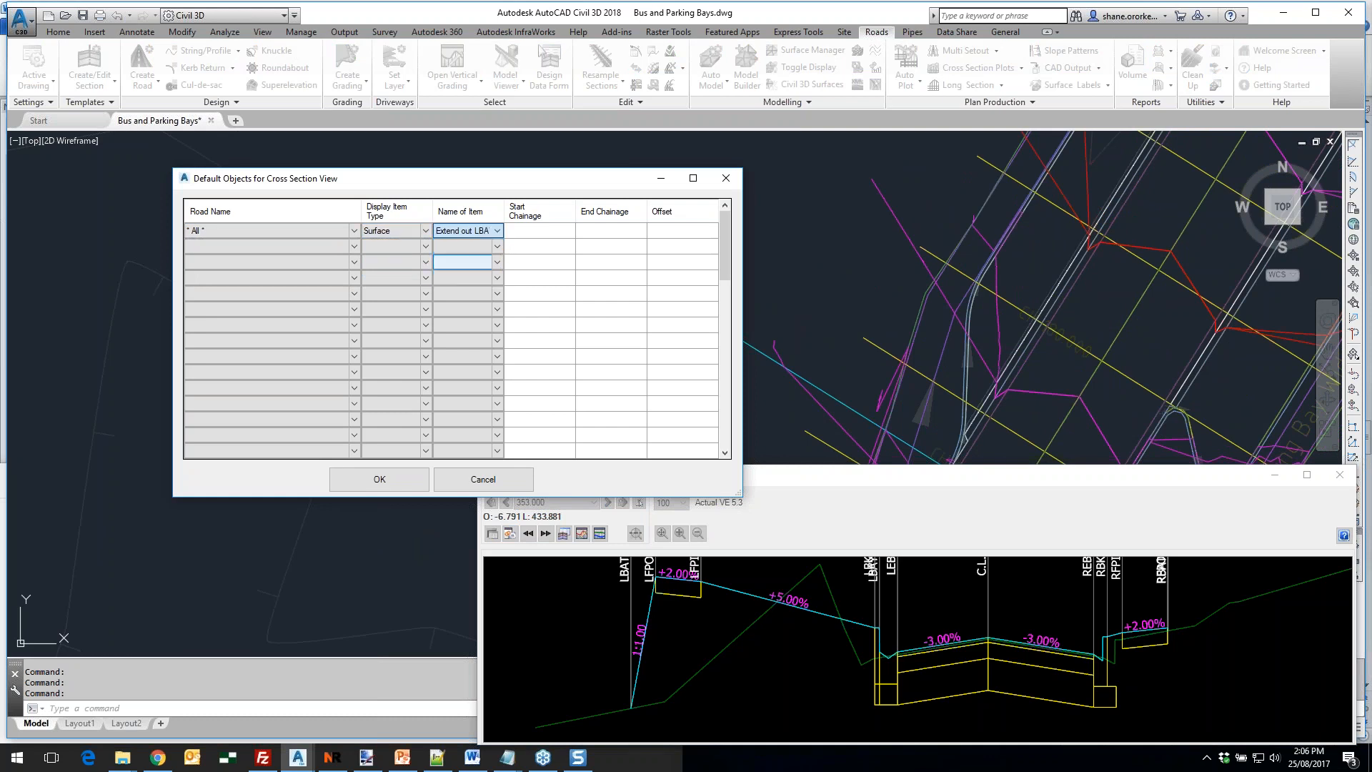
Set the display item's chainage range up to 10000, apply it, and close the cross section viewer
click(539, 231)
text(10000)
click(404, 481)
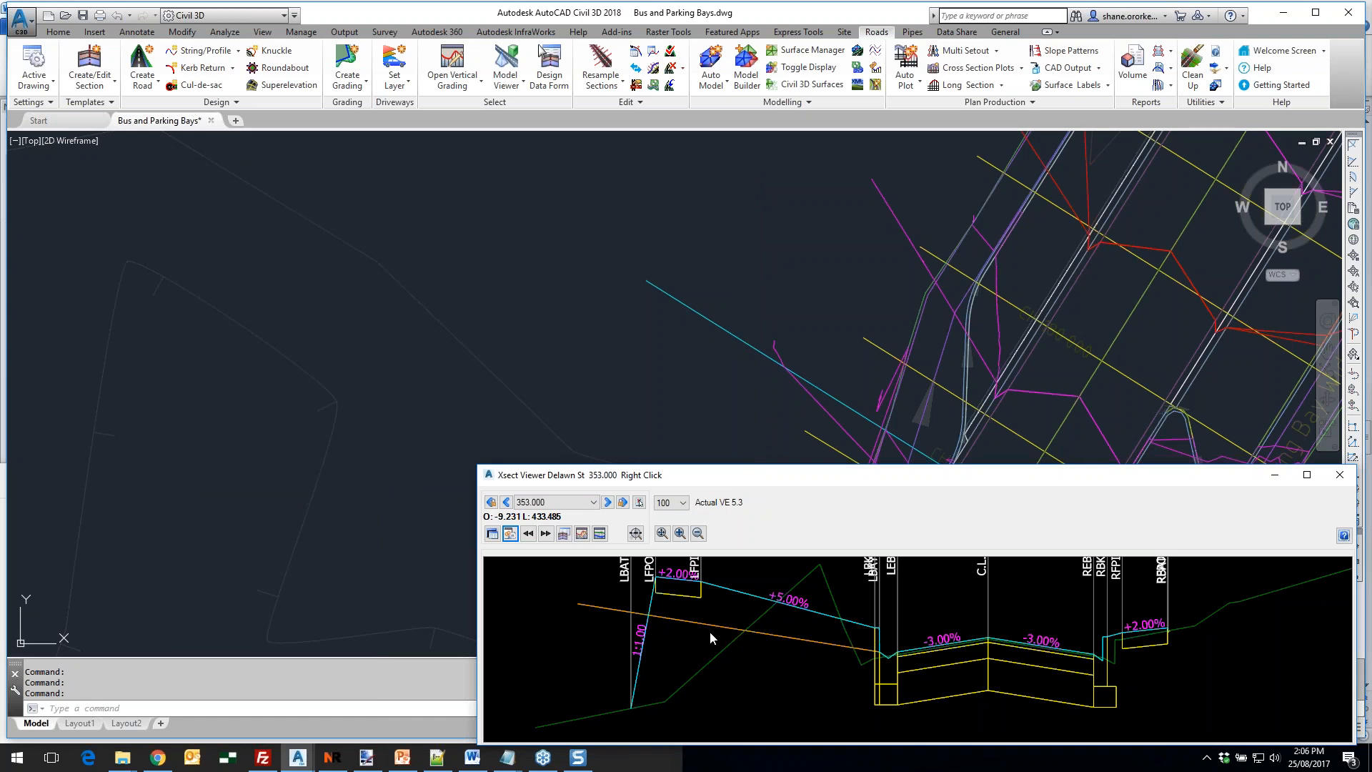
click(1339, 474)
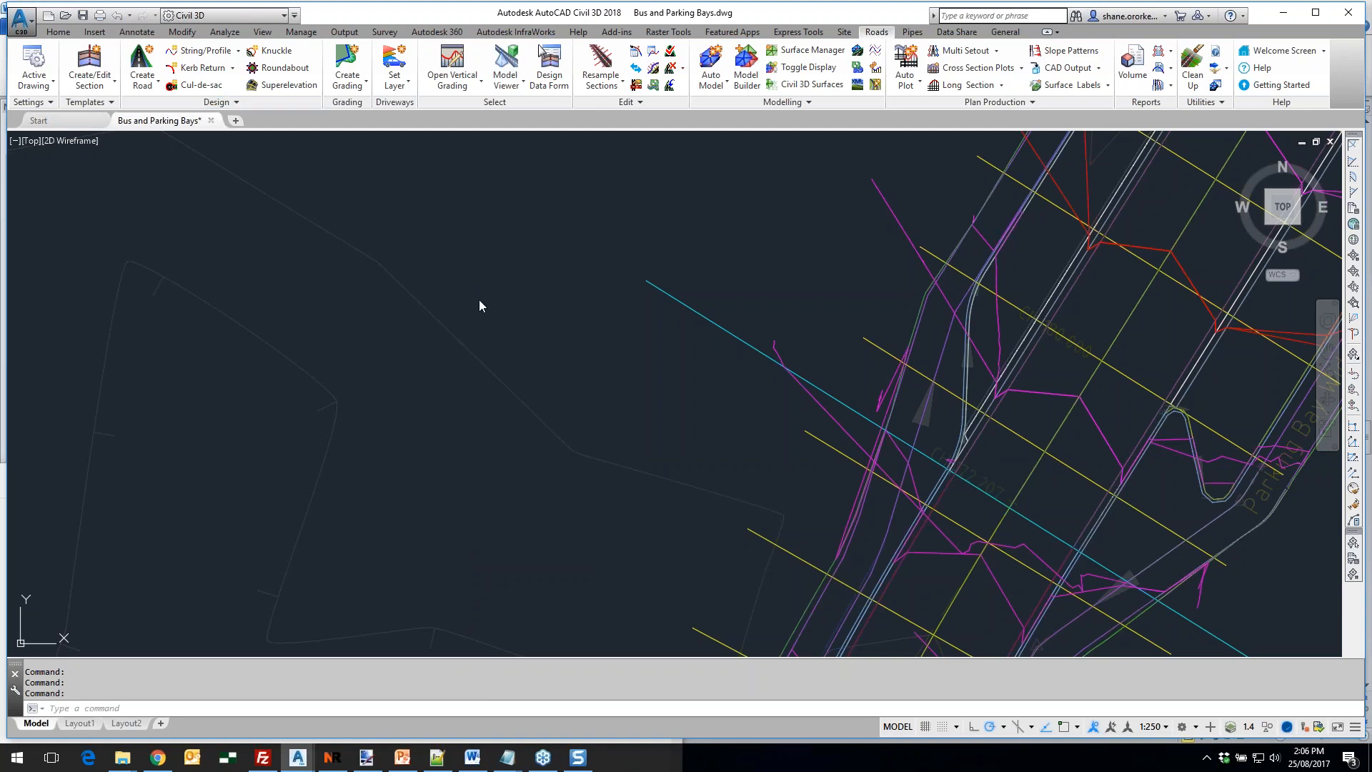
Open the 3D model view, then resize and place its window beside the plan of the parking bays
click(506, 68)
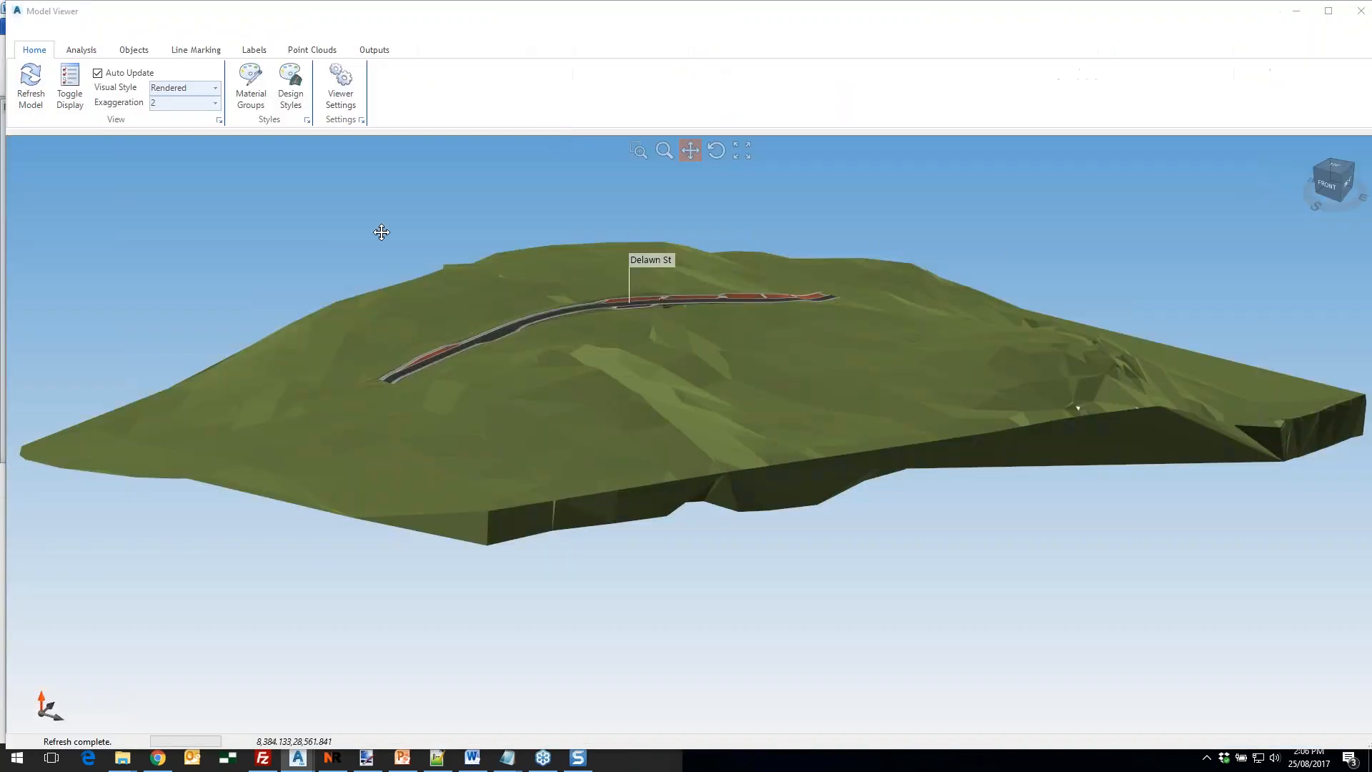
click(1328, 11)
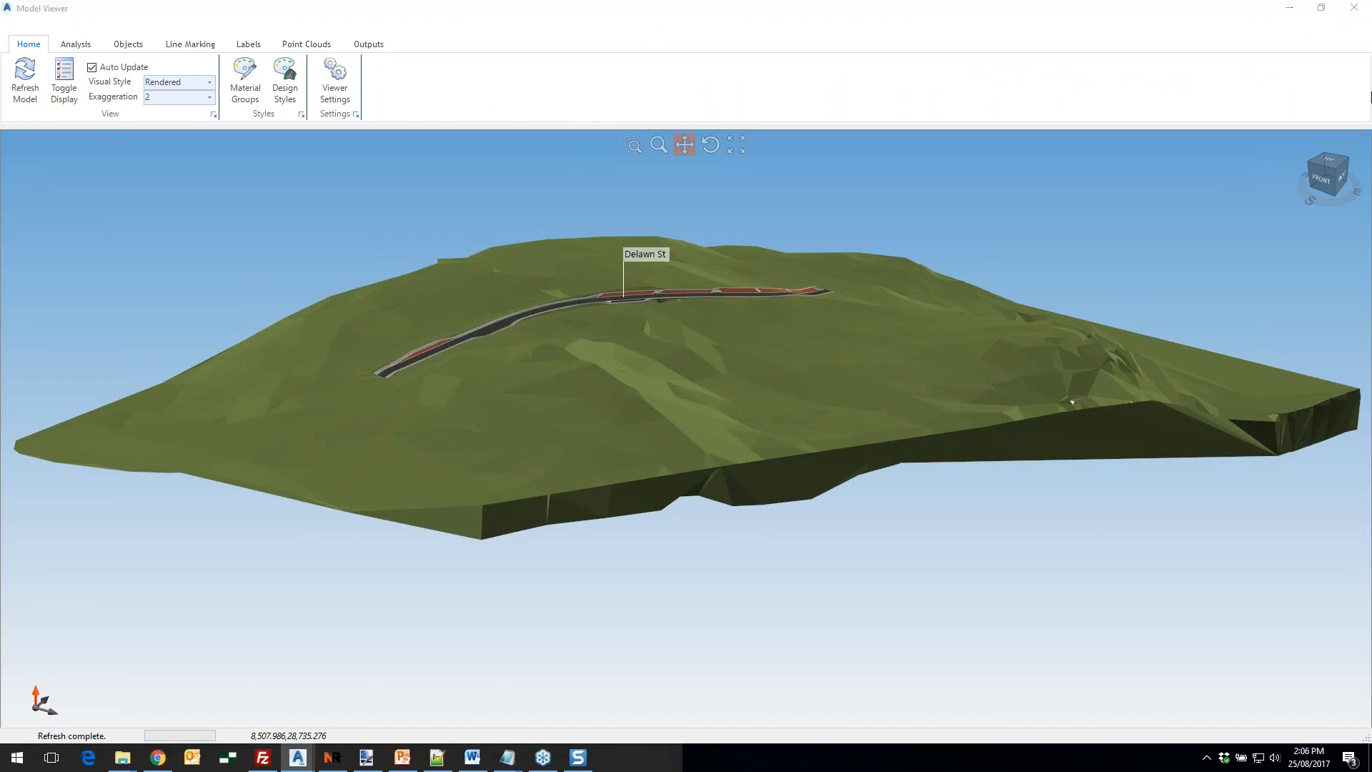
click(1321, 7)
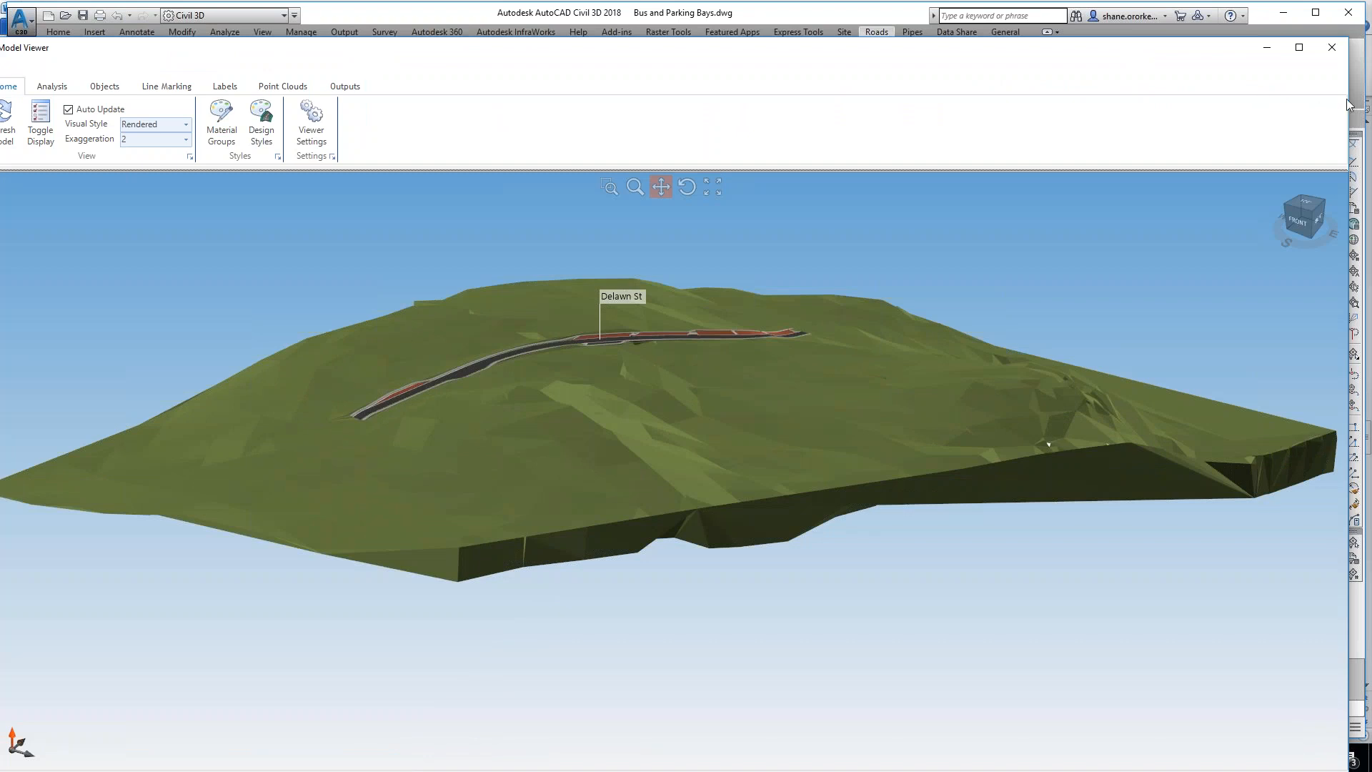
drag(1346, 99, 628, 122)
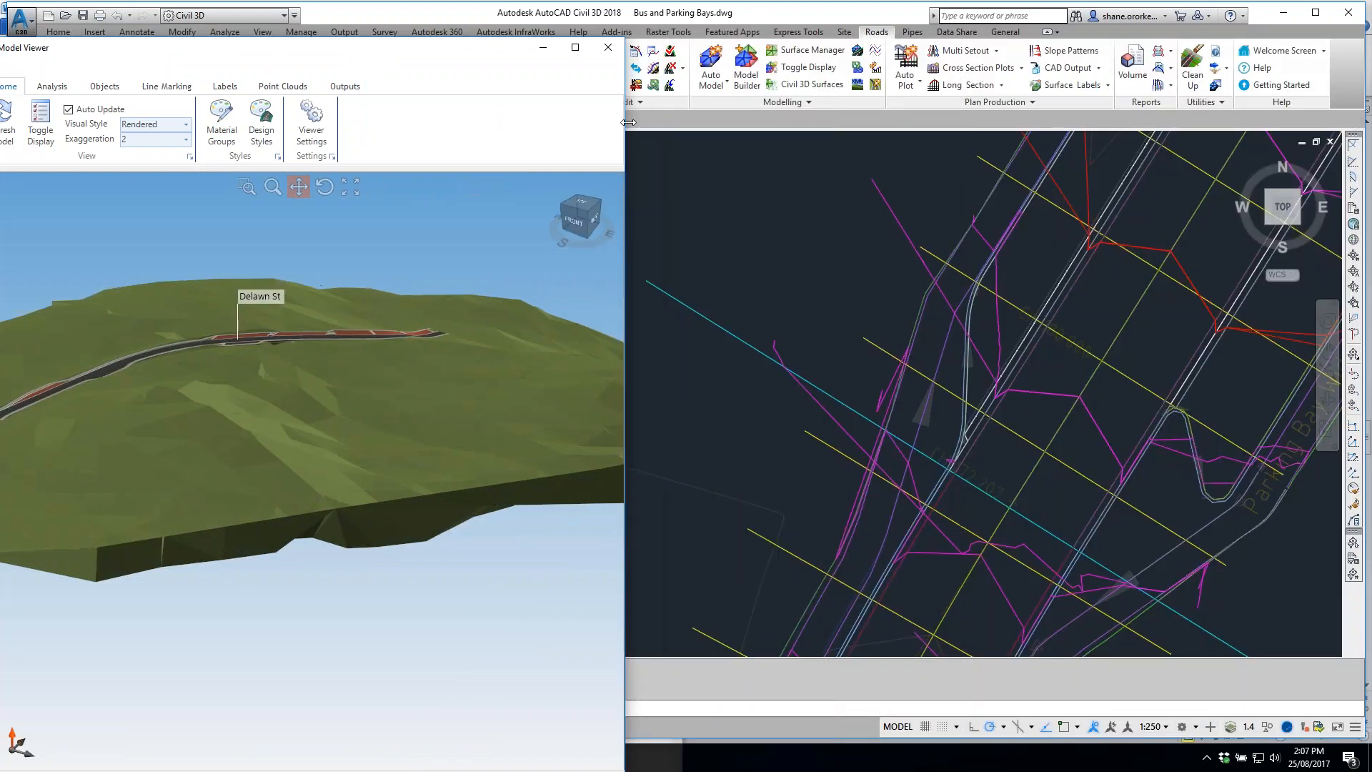
drag(364, 48, 435, 23)
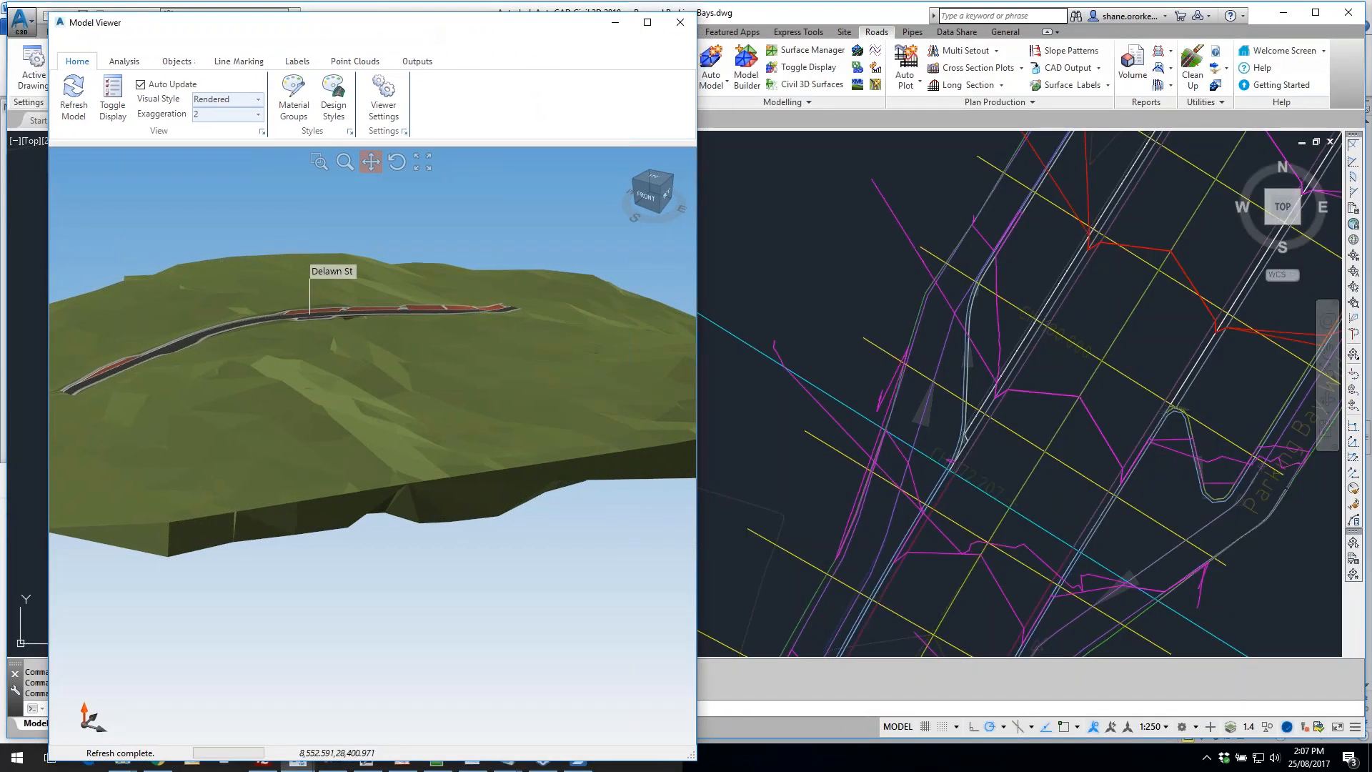
Examine the Delawn St parking bay pavement and the kerbs between the bays closely in 3D
middle_drag(272, 343, 400, 350)
drag(180, 326, 214, 401)
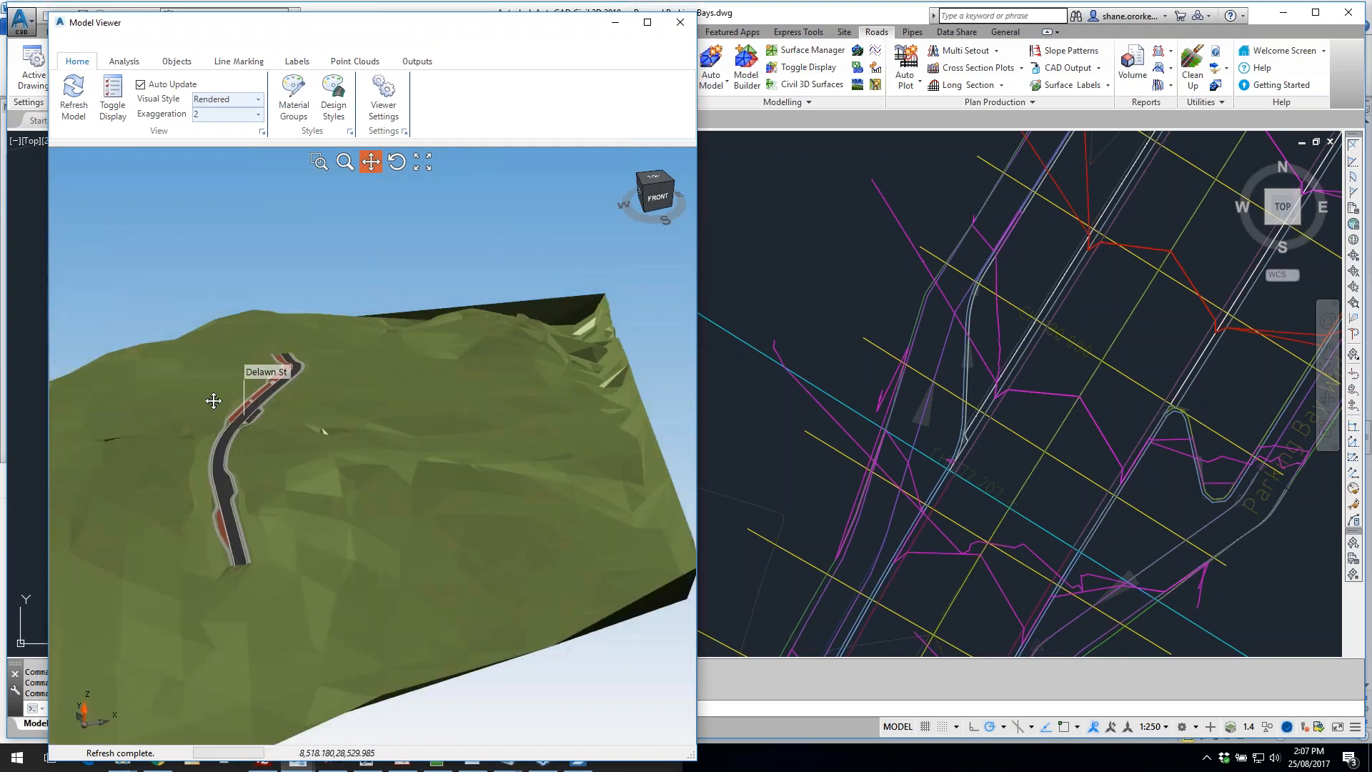
scroll(214, 401, up, 8)
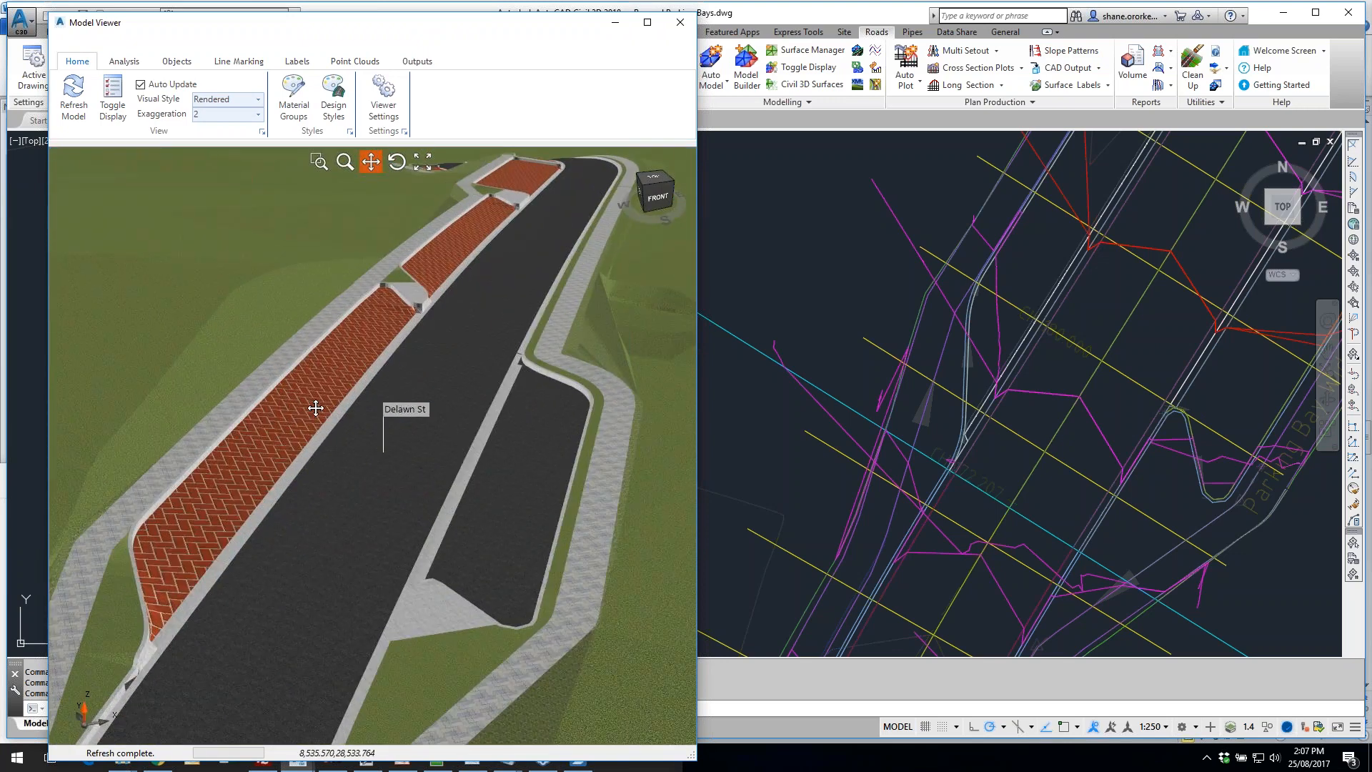
scroll(389, 315, up, 3)
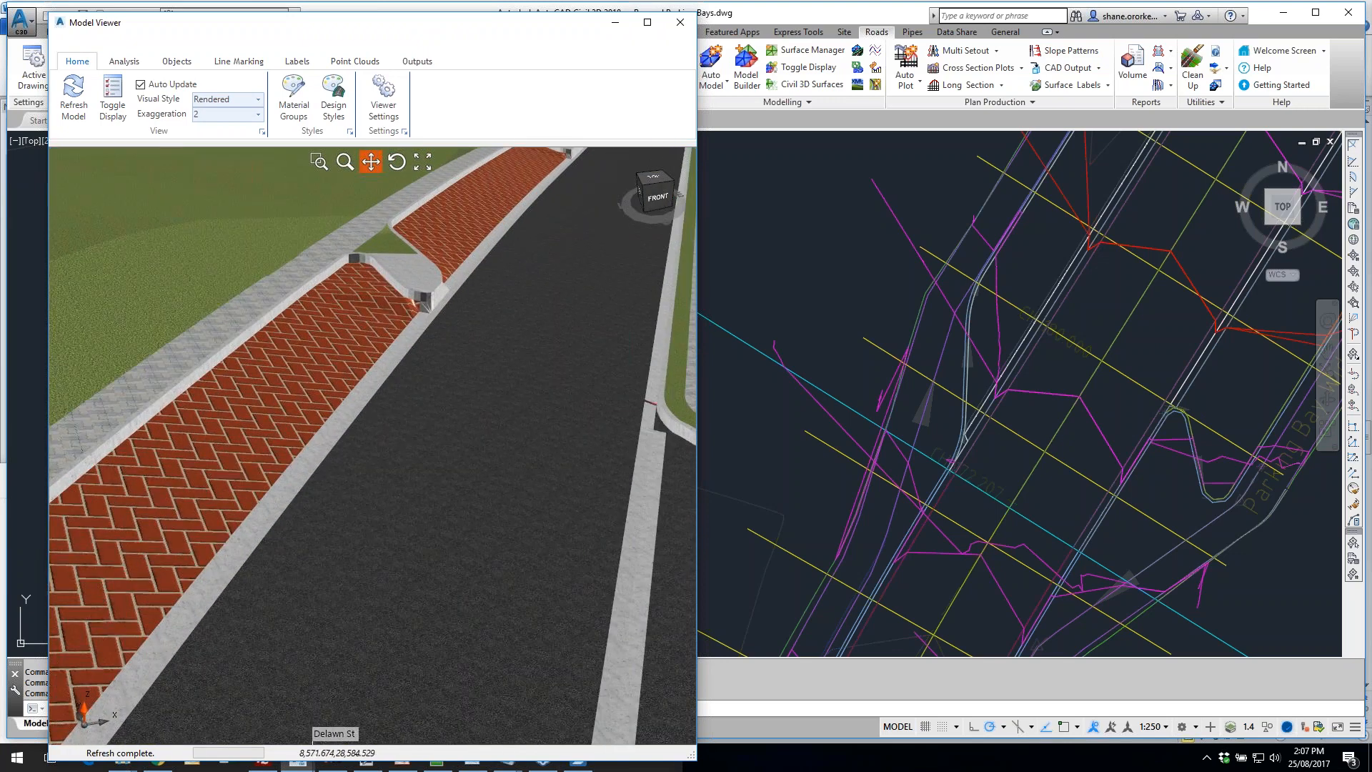
Open the vertical grading of Parking Bays - LHS - String Control Method and enlarge its window
drag(442, 15, 418, 117)
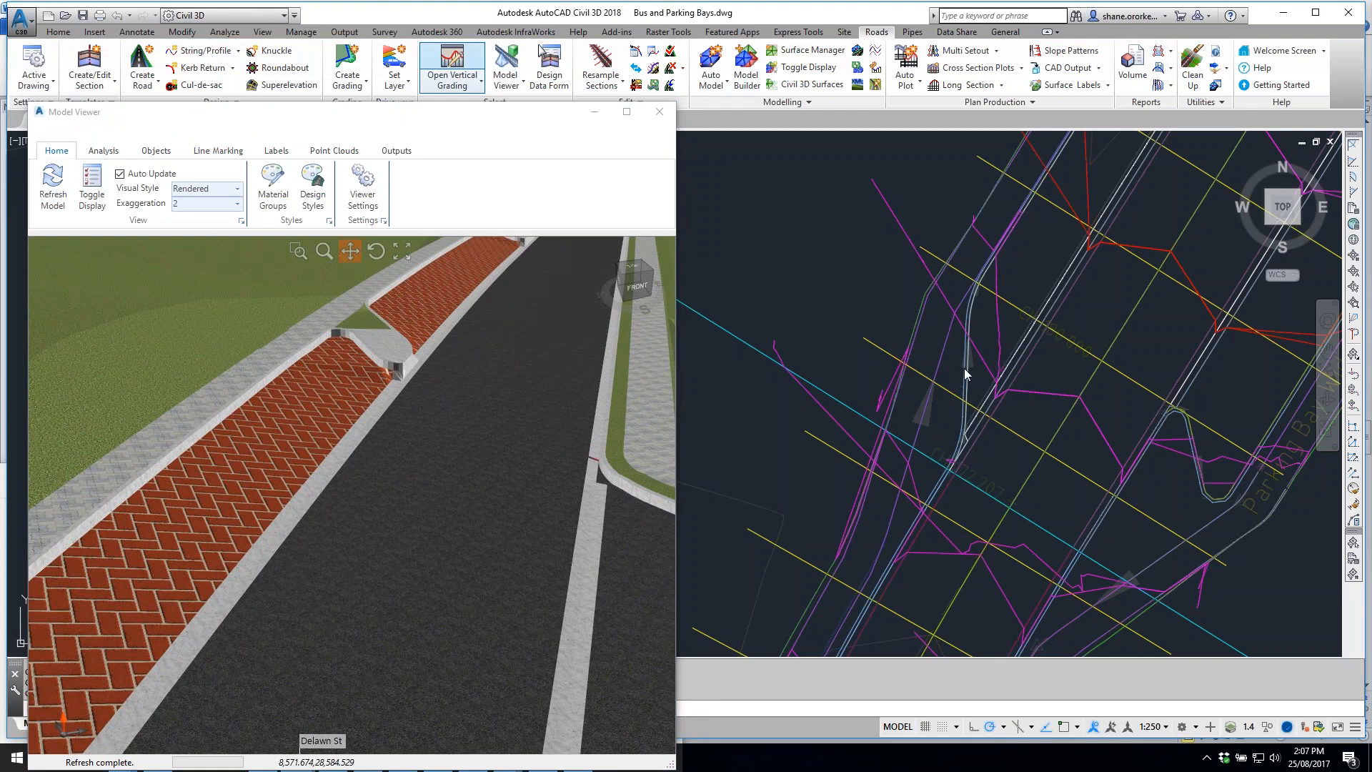
click(452, 68)
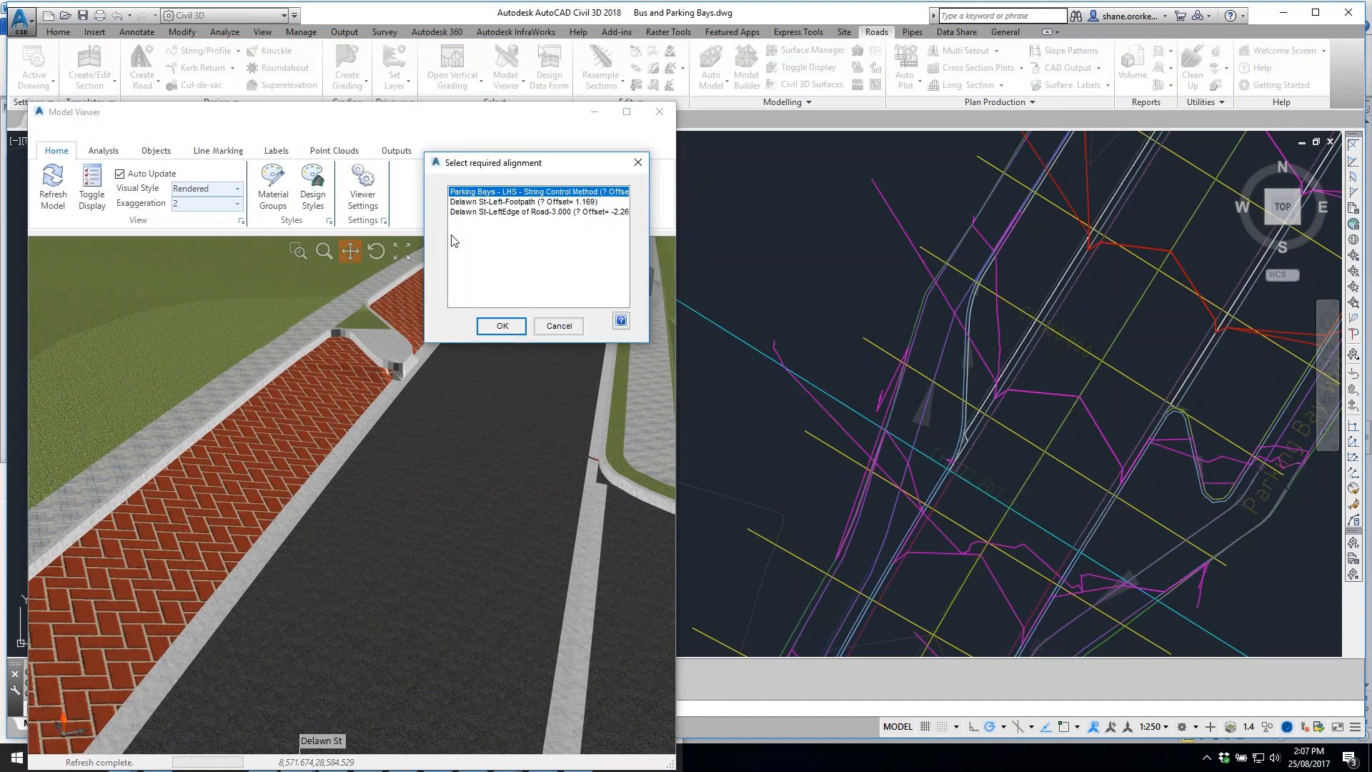
click(500, 324)
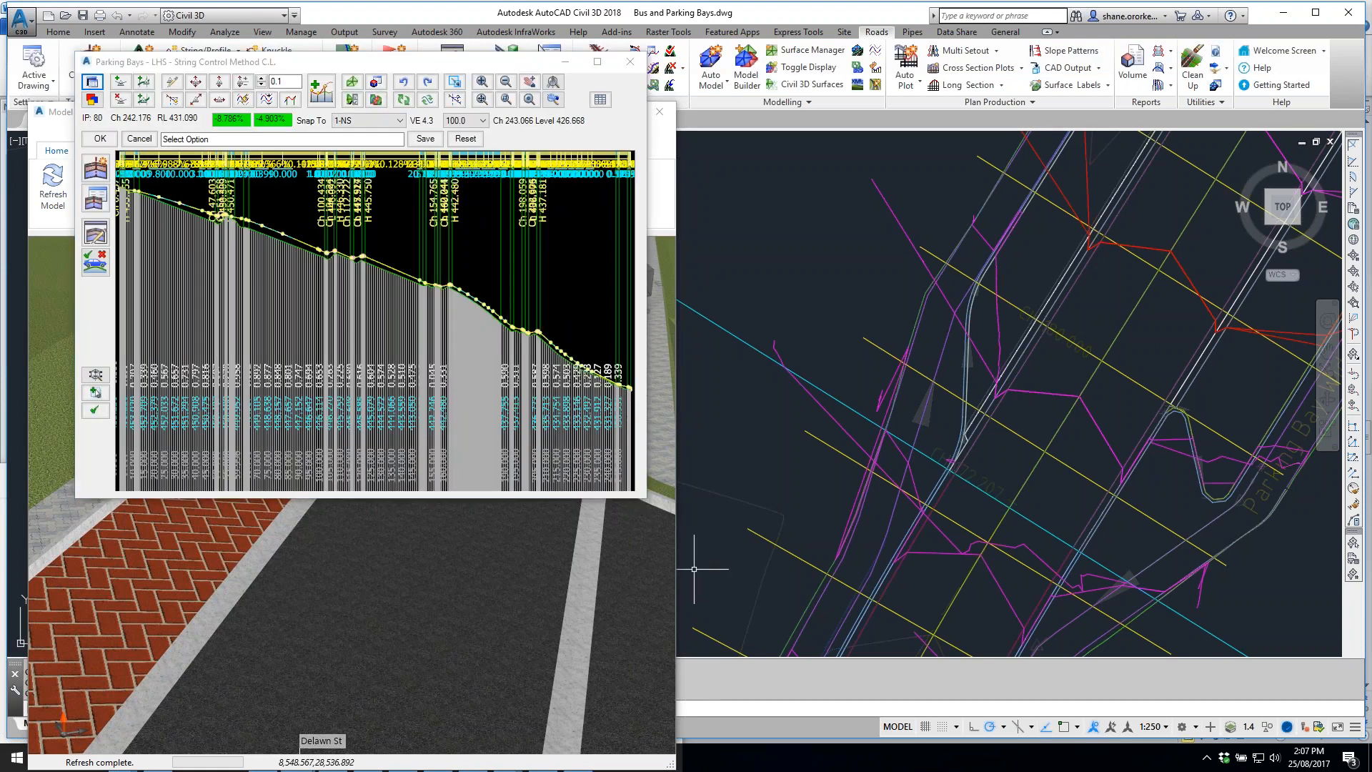
drag(646, 498, 1004, 643)
drag(478, 63, 448, 37)
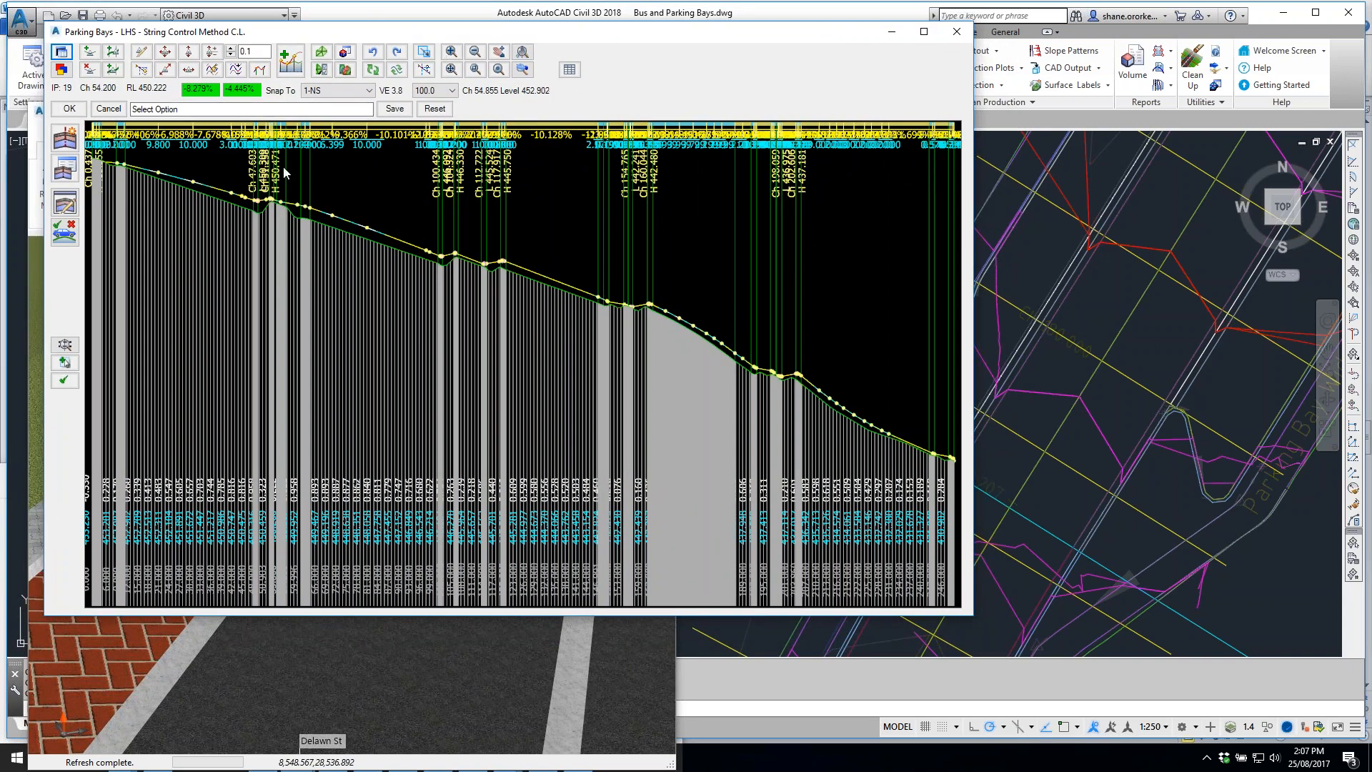
Start a Use Profile (Code) design constraint named "surface dispaly" in the left-hand parking bays' design data
click(65, 170)
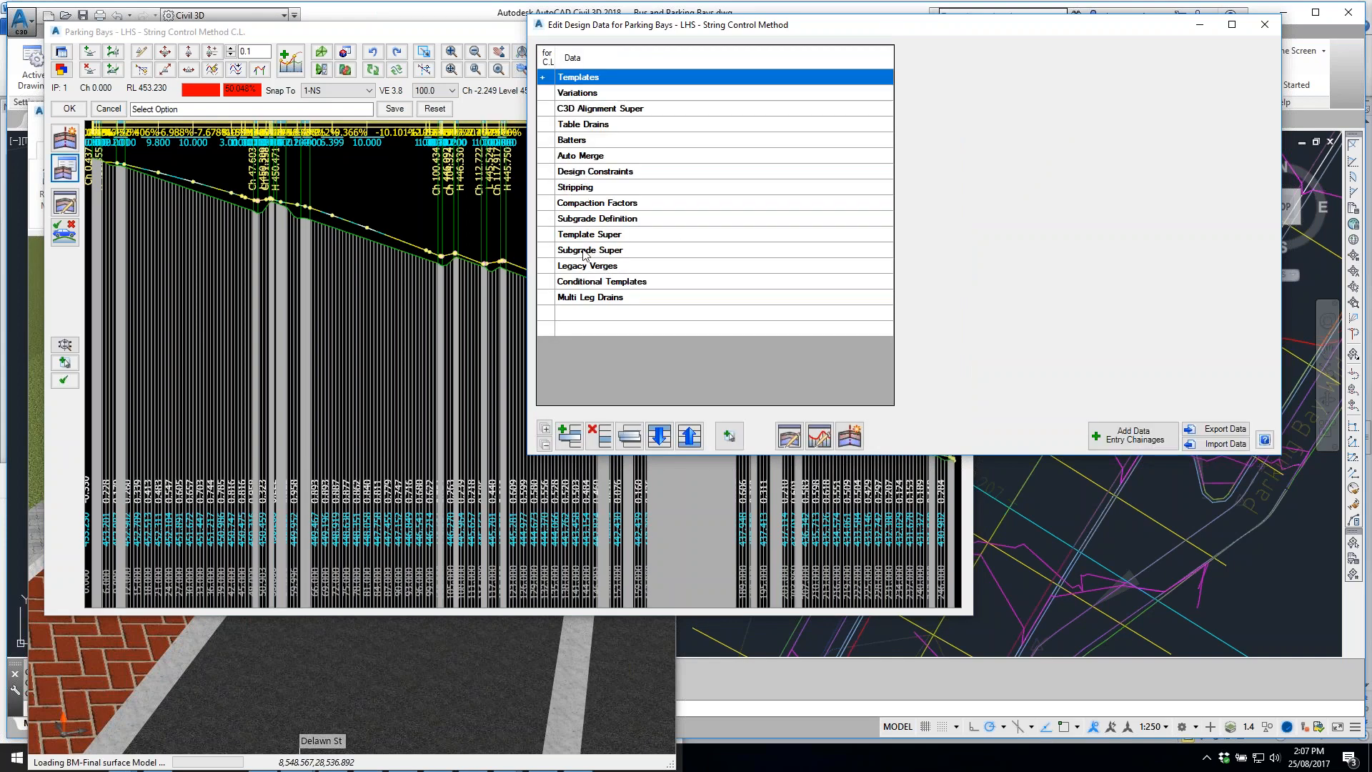
click(584, 174)
click(570, 436)
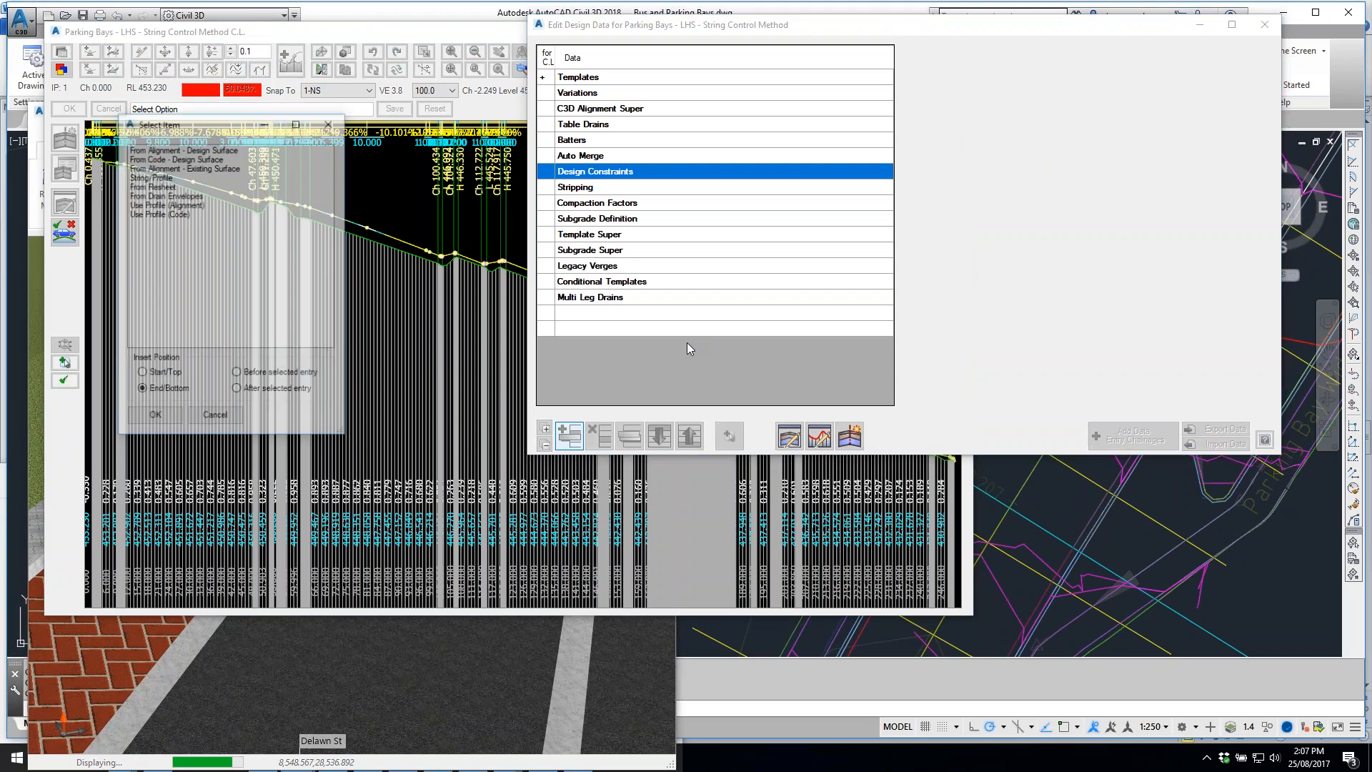
click(176, 215)
click(156, 418)
click(1101, 88)
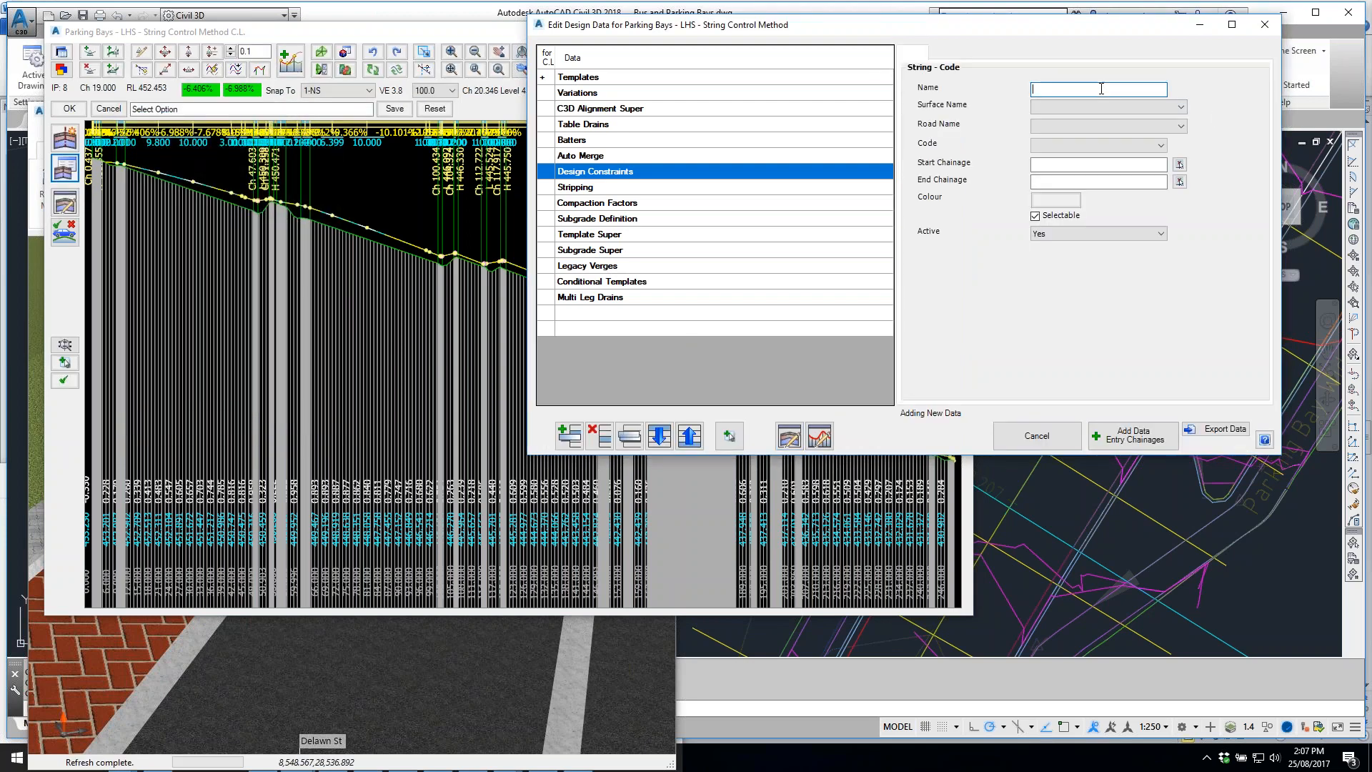
text(surface dispaly)
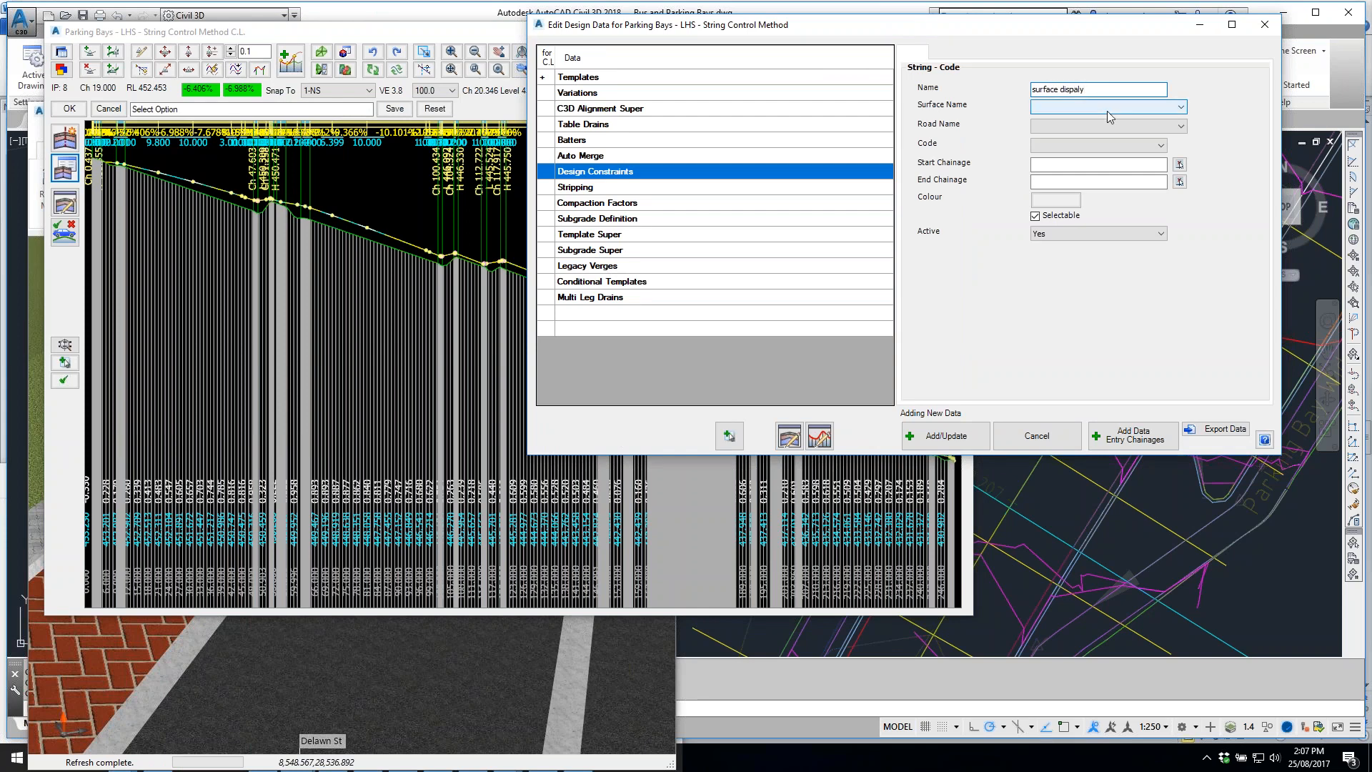
Assign the constraint surface Extend out LBAY, road Parking Bays - LHS - String Control Method, and code C.L
click(1086, 107)
click(1063, 130)
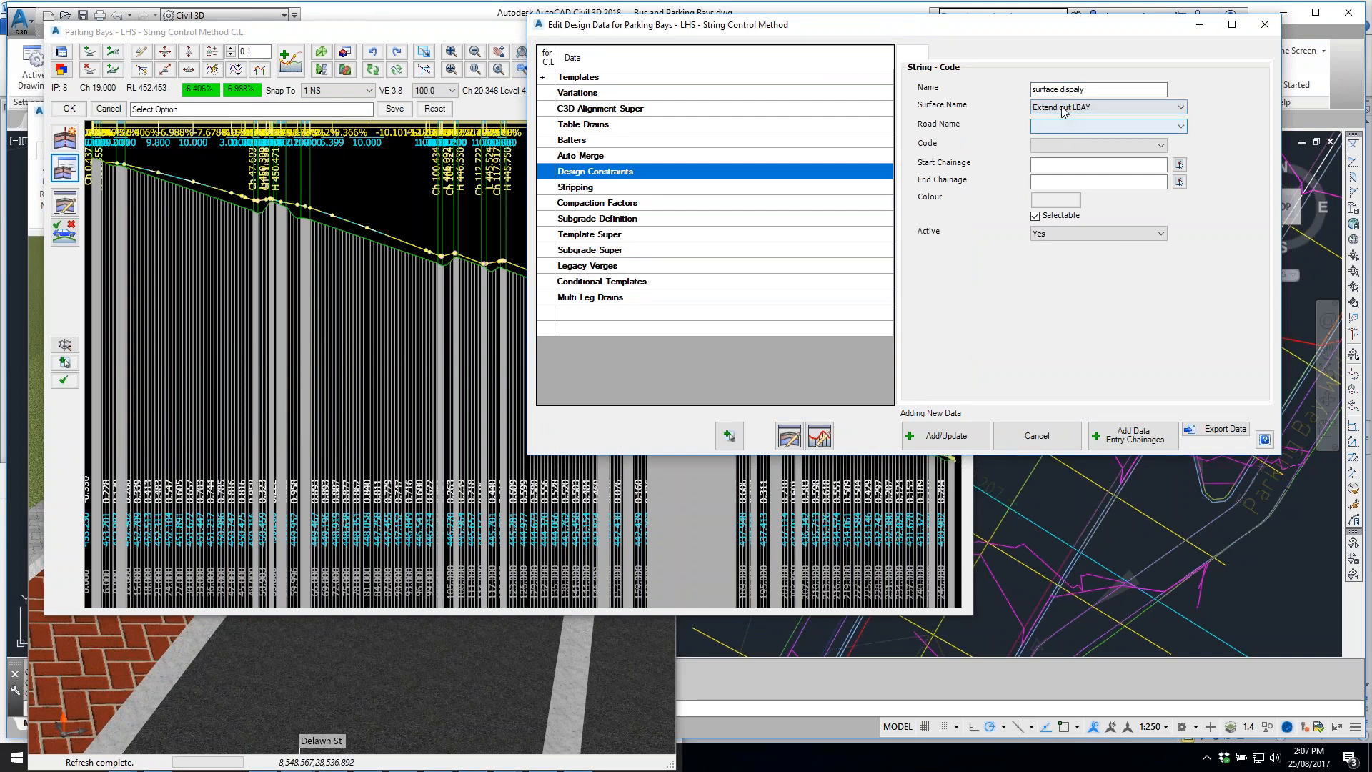
click(1078, 126)
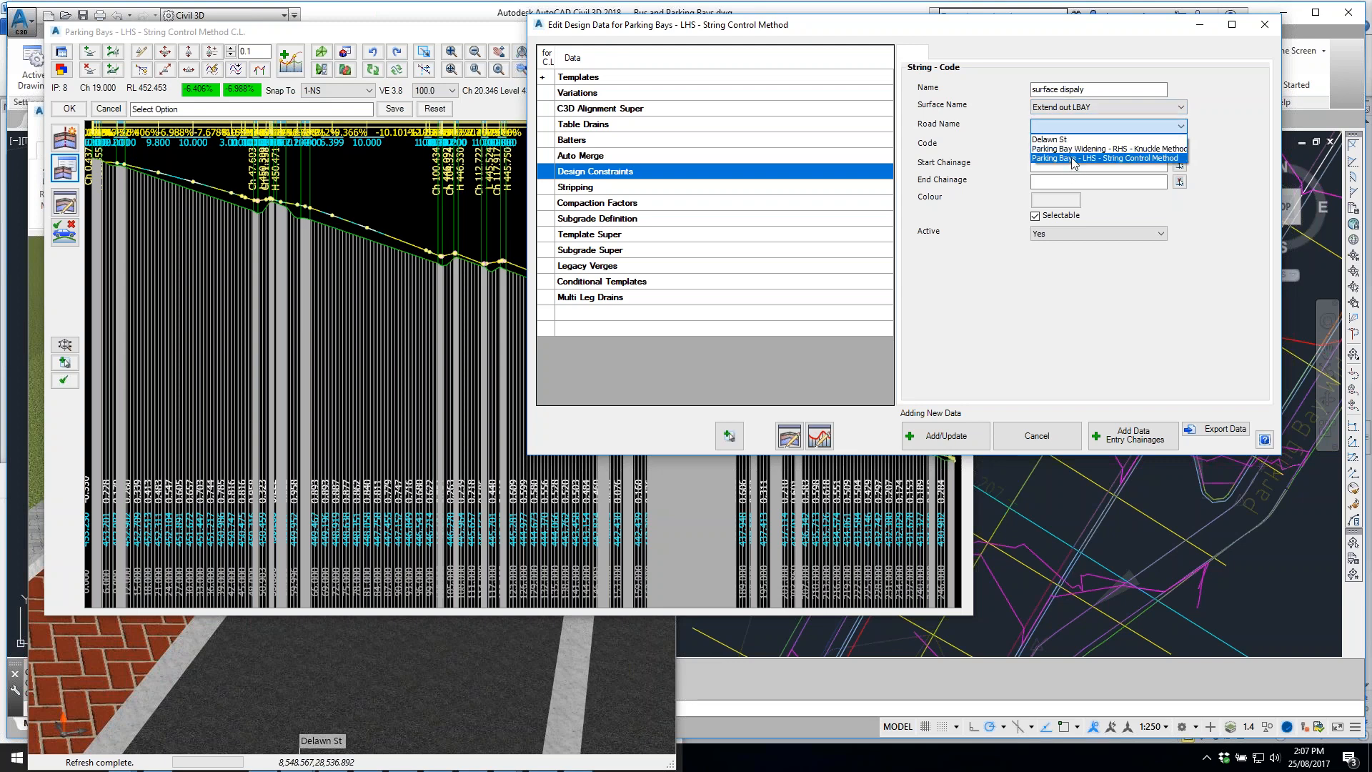
click(1072, 158)
click(1065, 145)
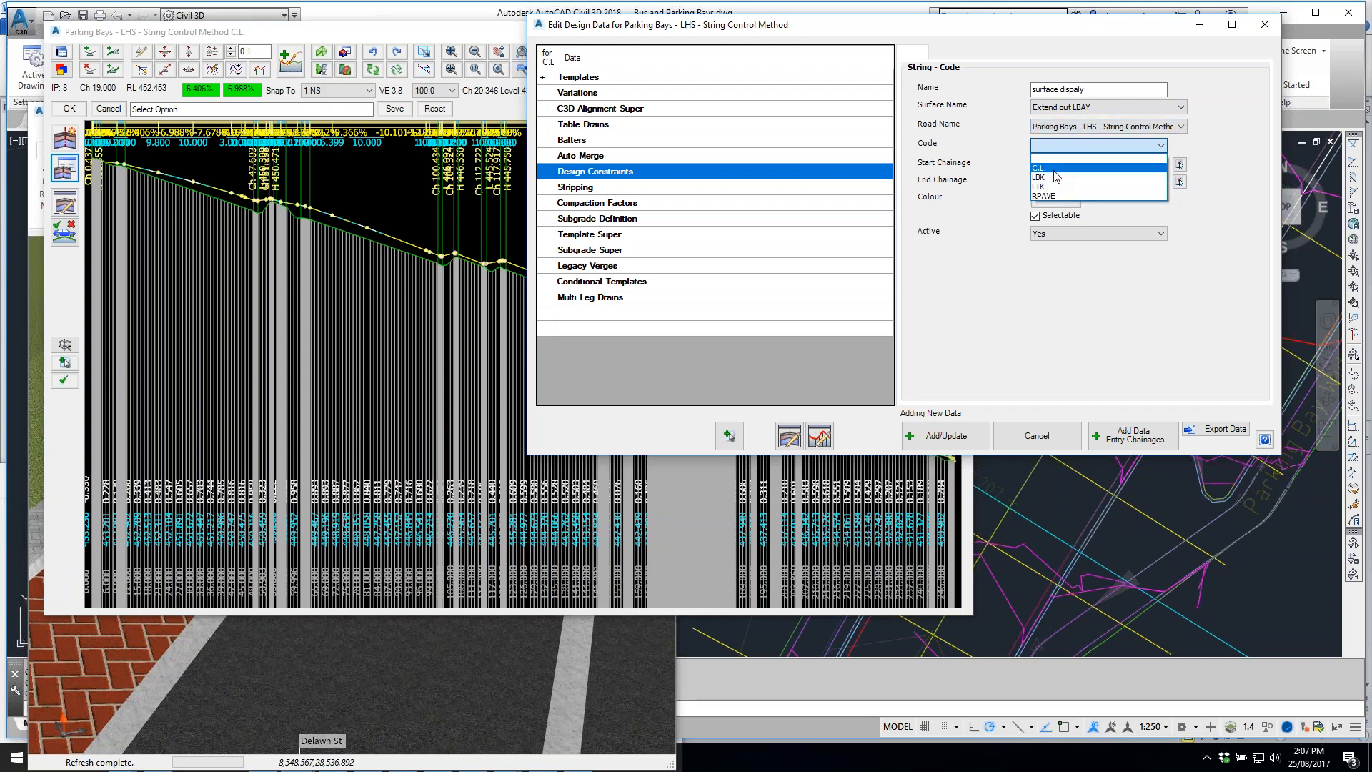
click(1055, 169)
Set the constraint to chainages 0 to 1000 with colour 201, add it, and return to the vertical grading
click(1053, 165)
text(0)
key(Tab)
text(1000)
click(1051, 203)
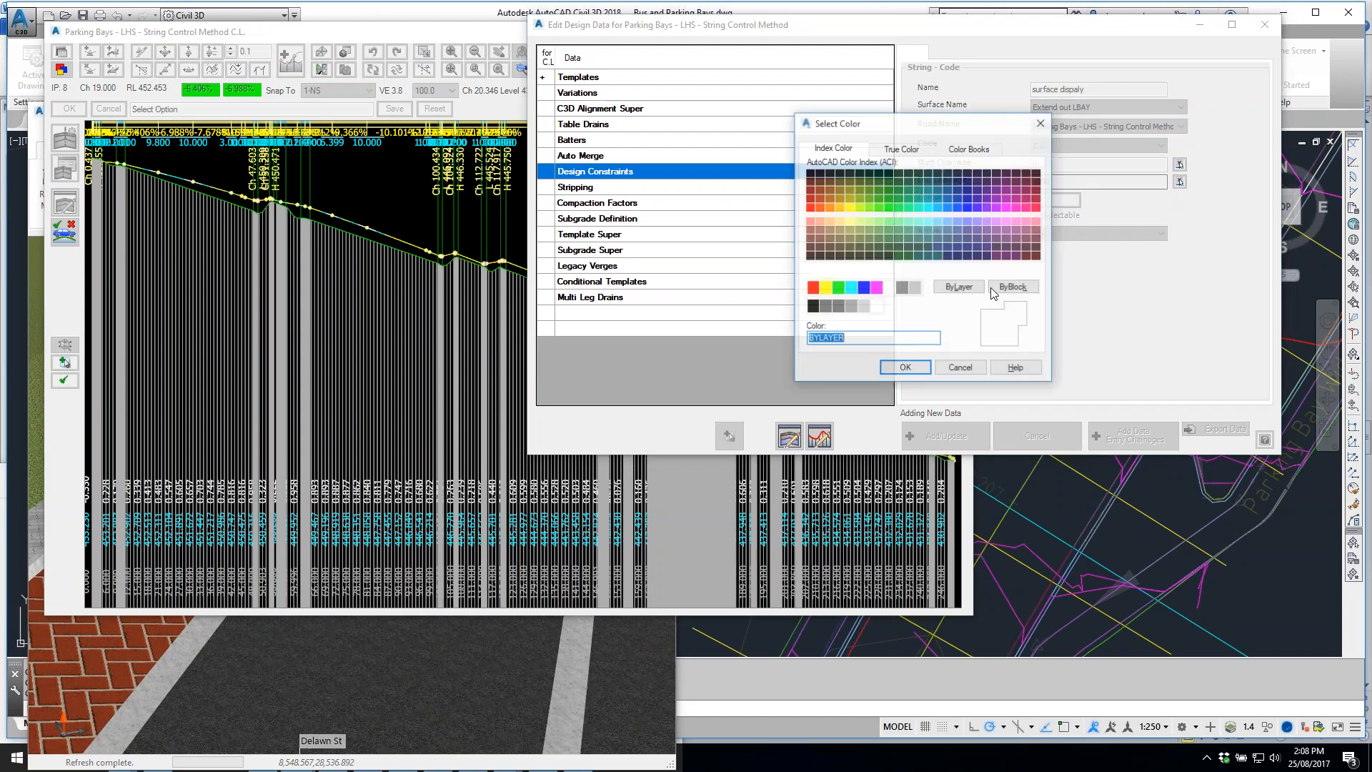
text(201)
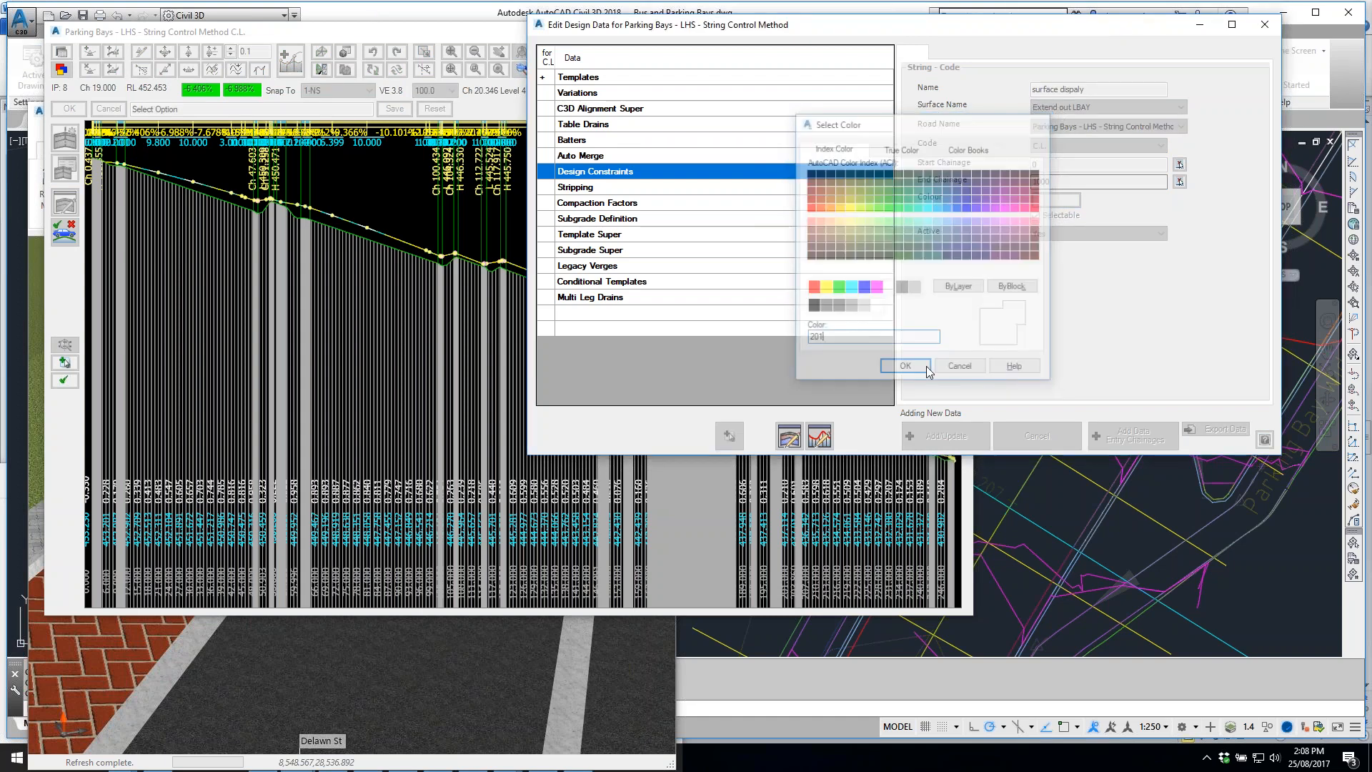
click(906, 368)
click(951, 436)
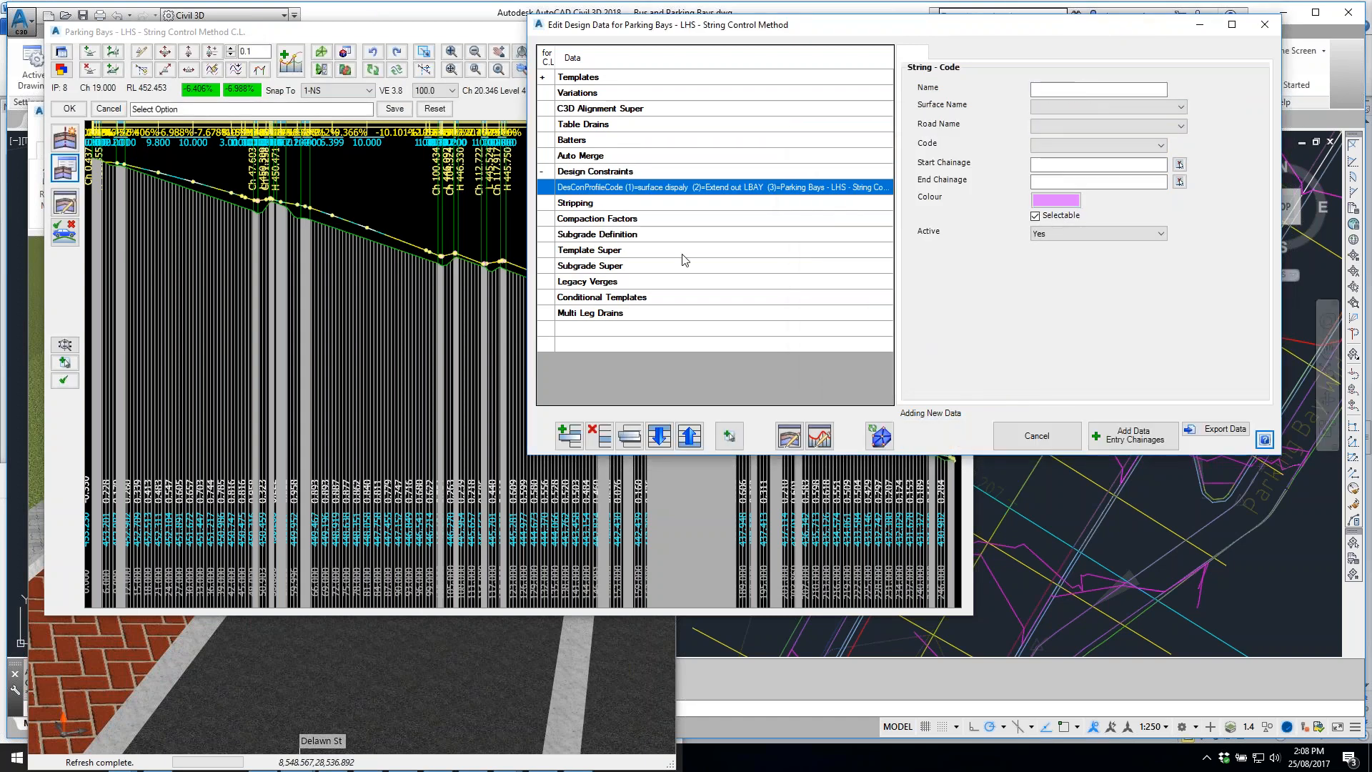
click(420, 209)
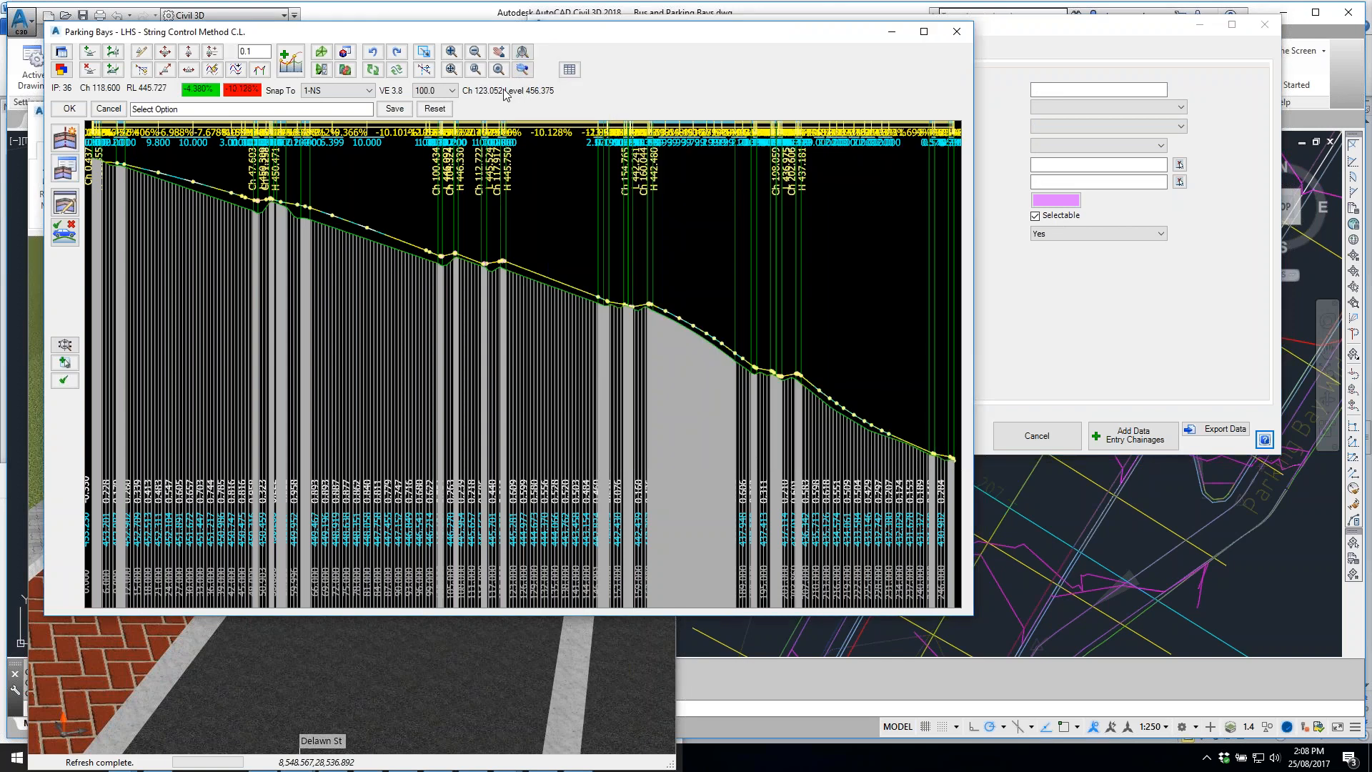
Refresh the vertical grading and examine the parking bay profile against the constraint surface between the kerb returns
click(375, 70)
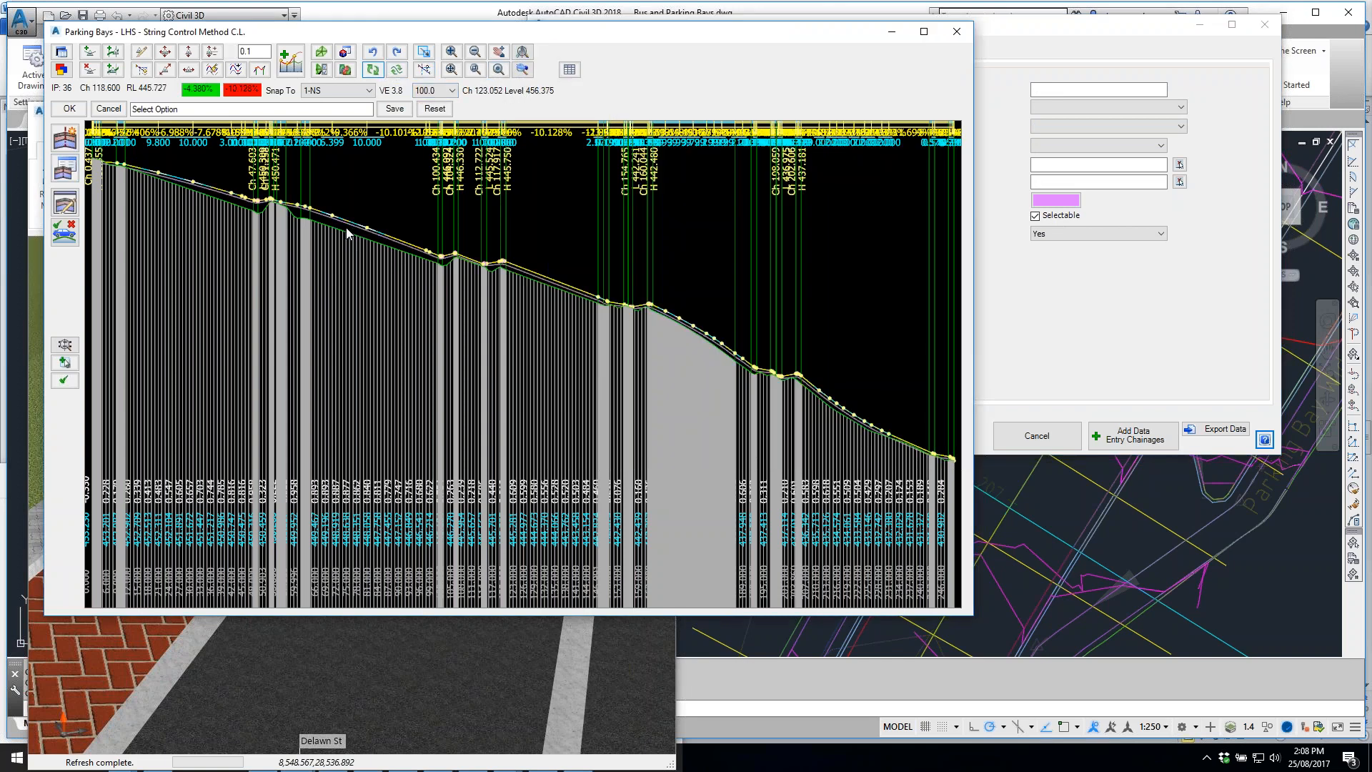
scroll(393, 243, up, 2)
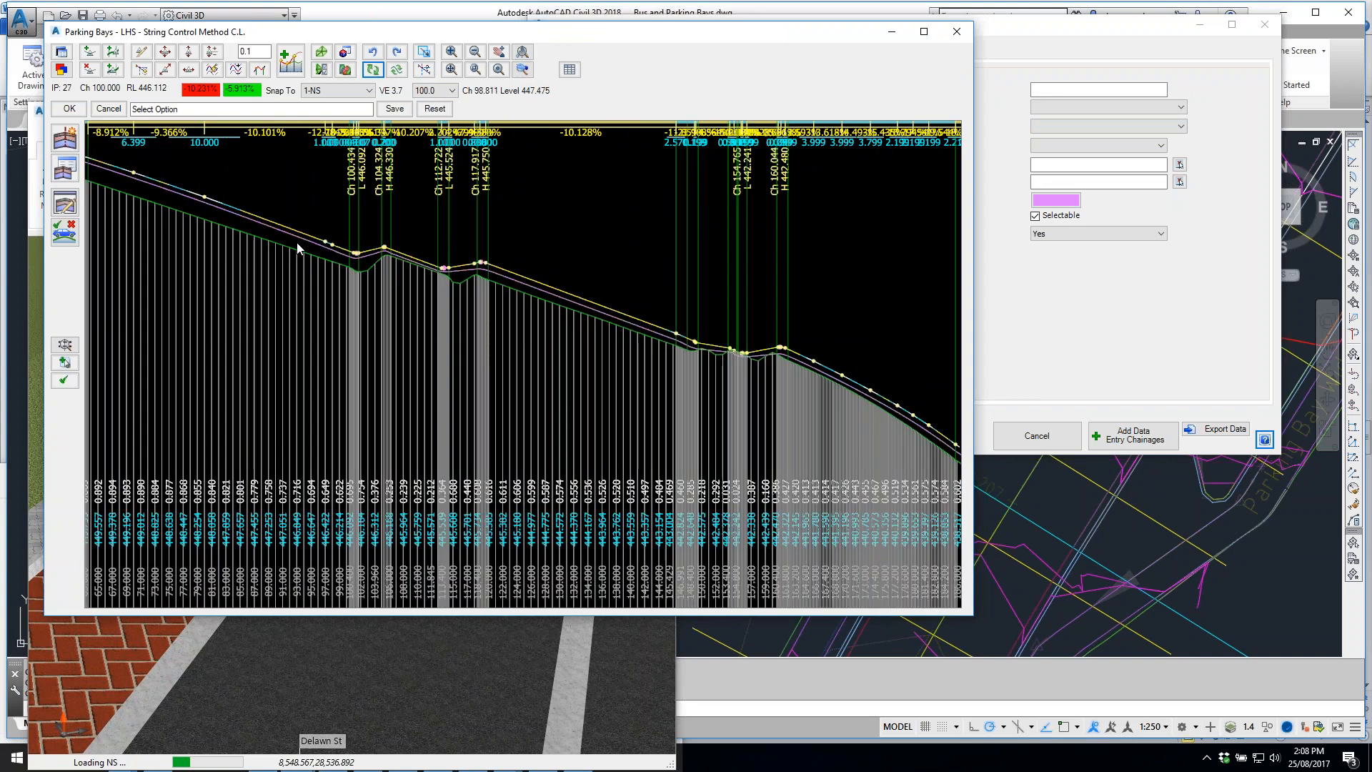
scroll(297, 241, up, 2)
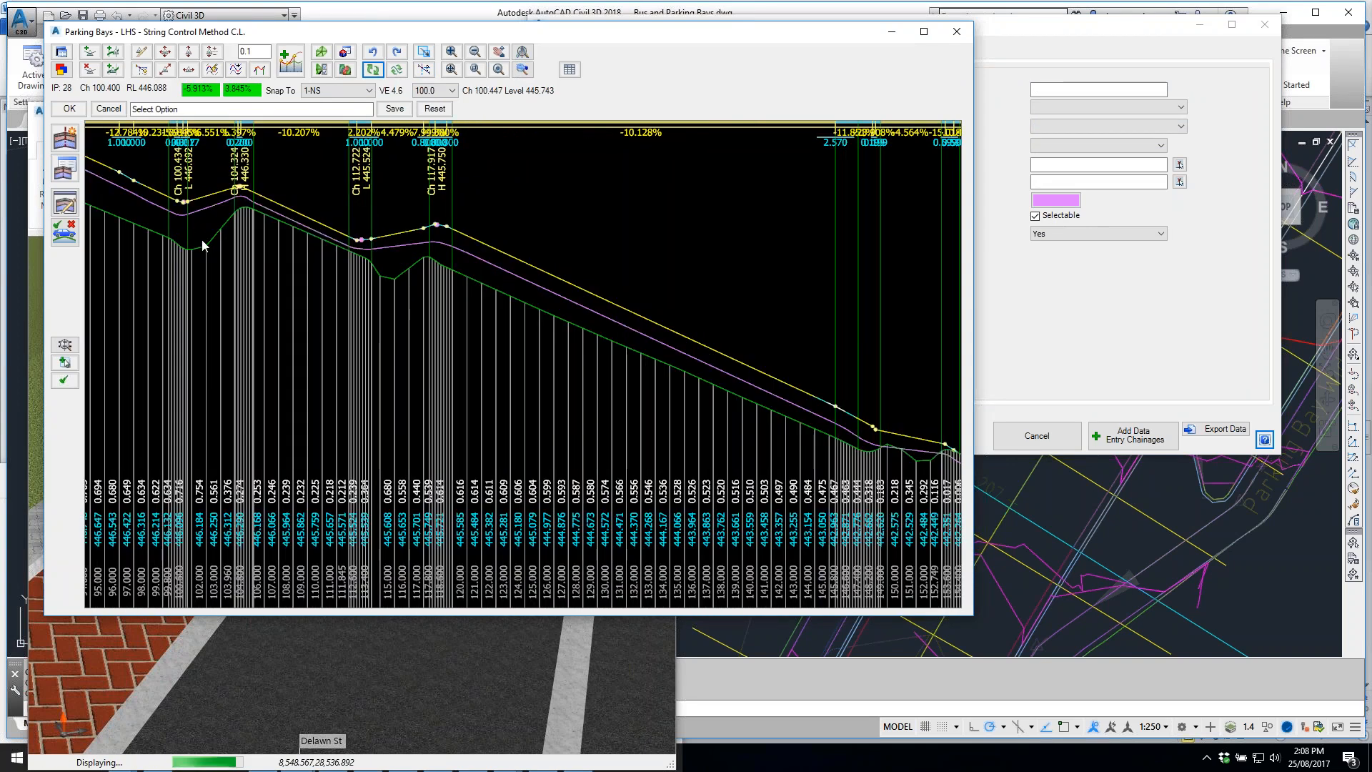
middle_drag(228, 248, 734, 308)
middle_drag(331, 261, 689, 295)
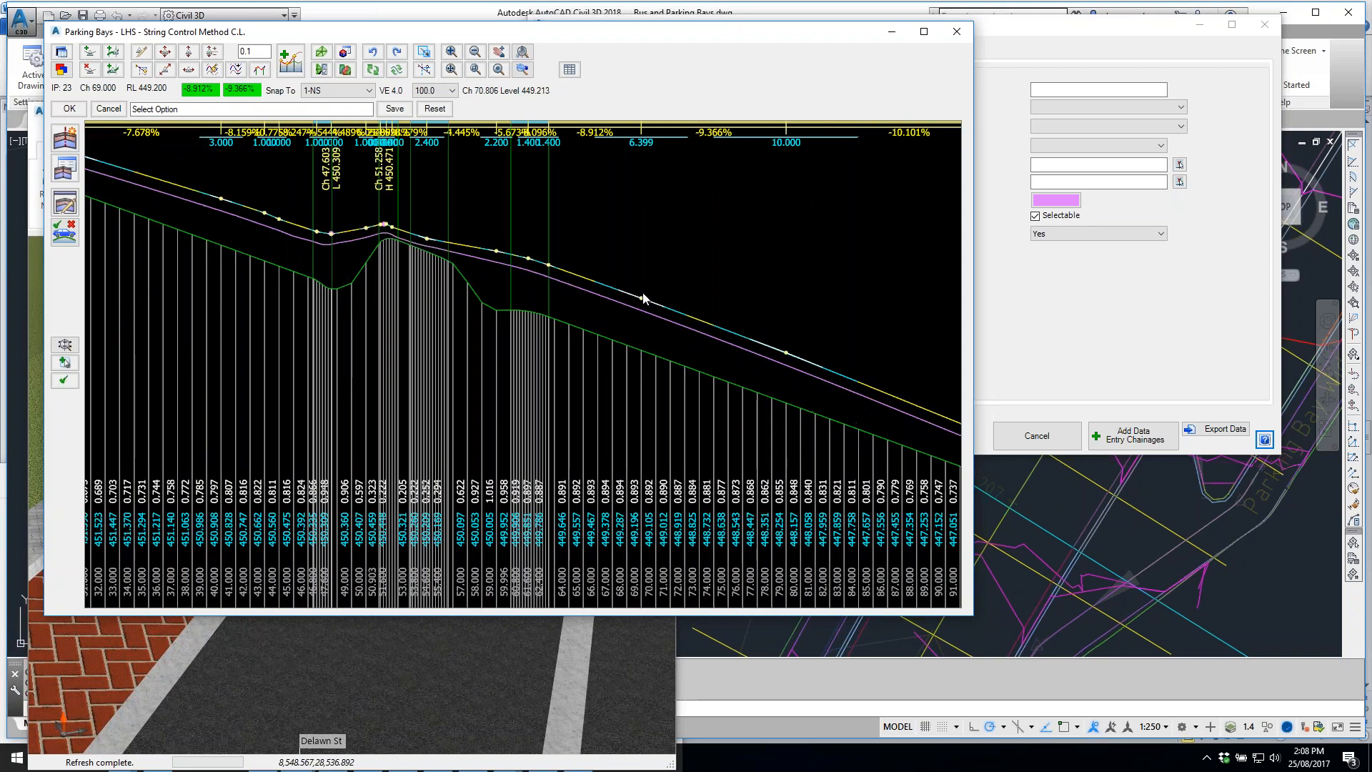
click(370, 91)
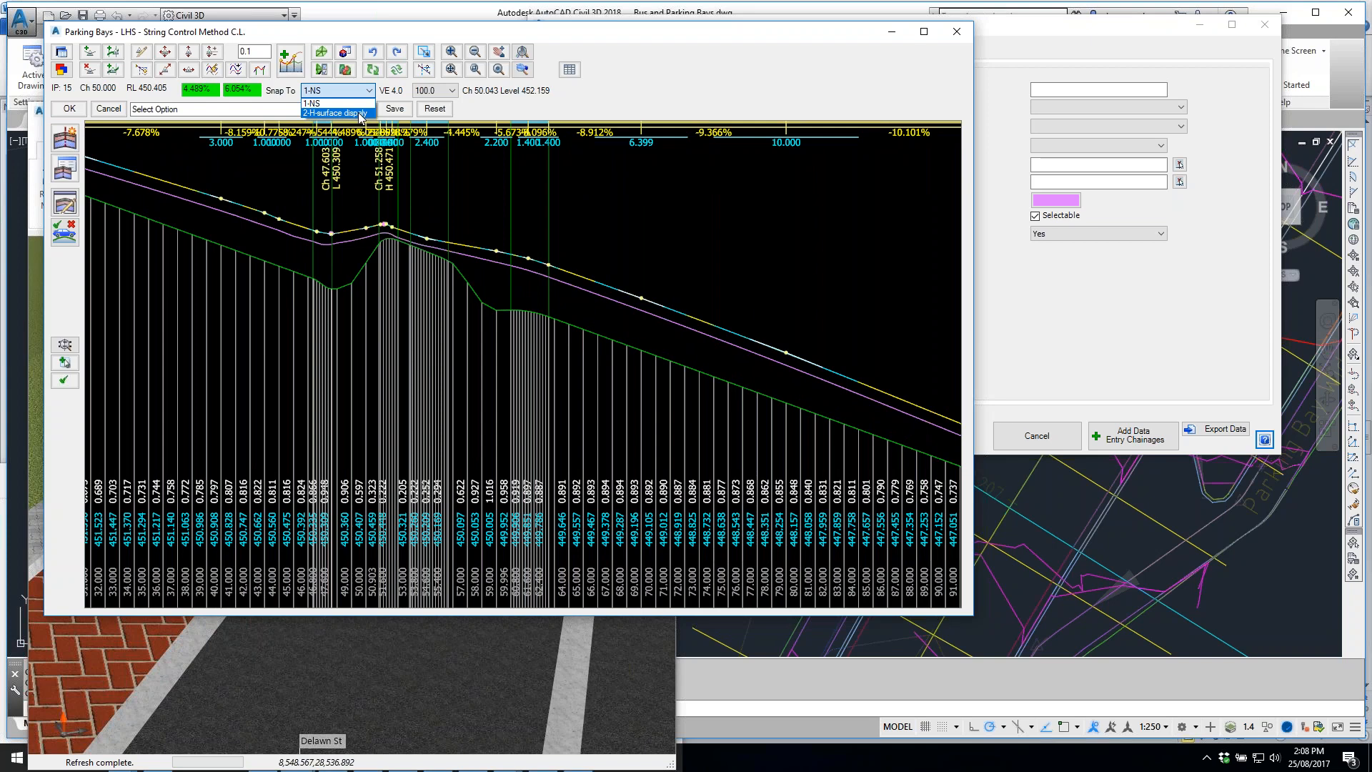
click(527, 255)
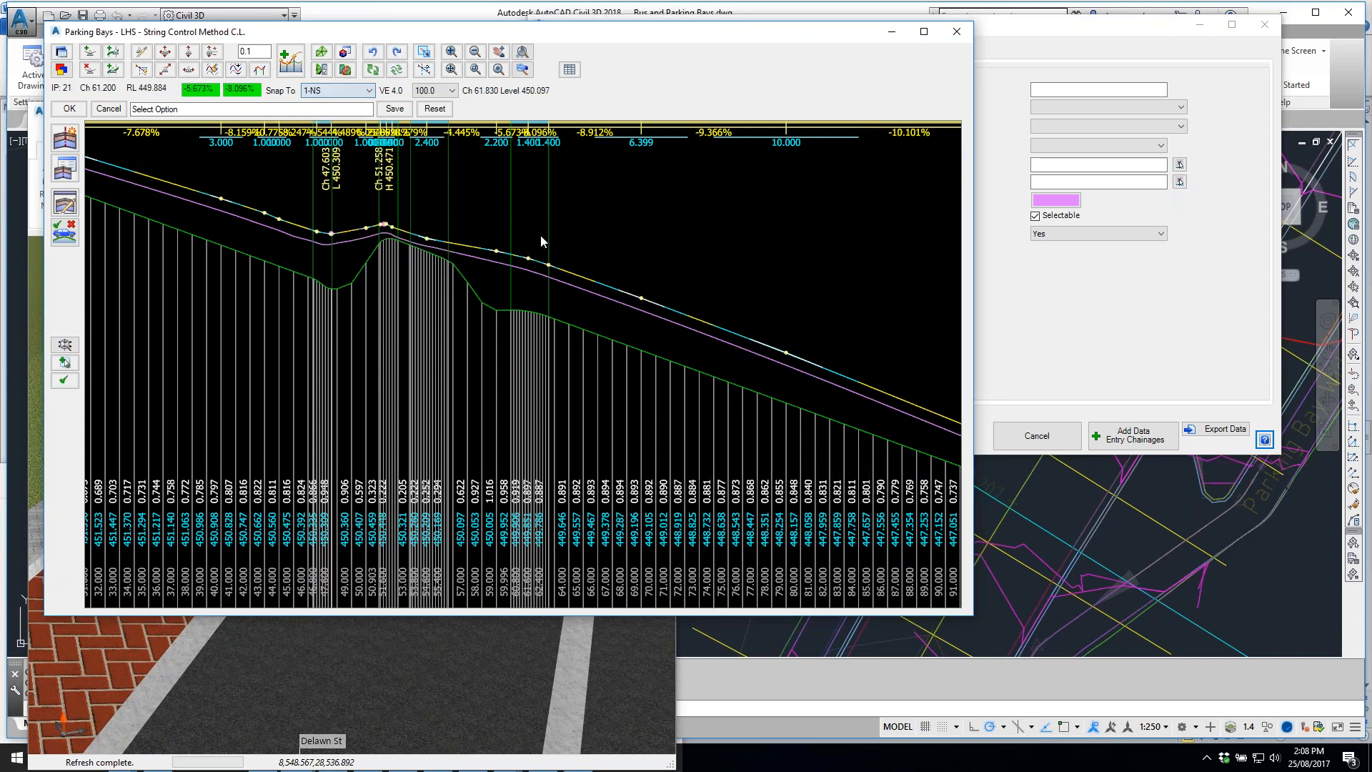
Edit the existing-surface entry in the Vertical Curve Initial Design to start at chainage 1 and use surface Extend out LBAY
click(299, 68)
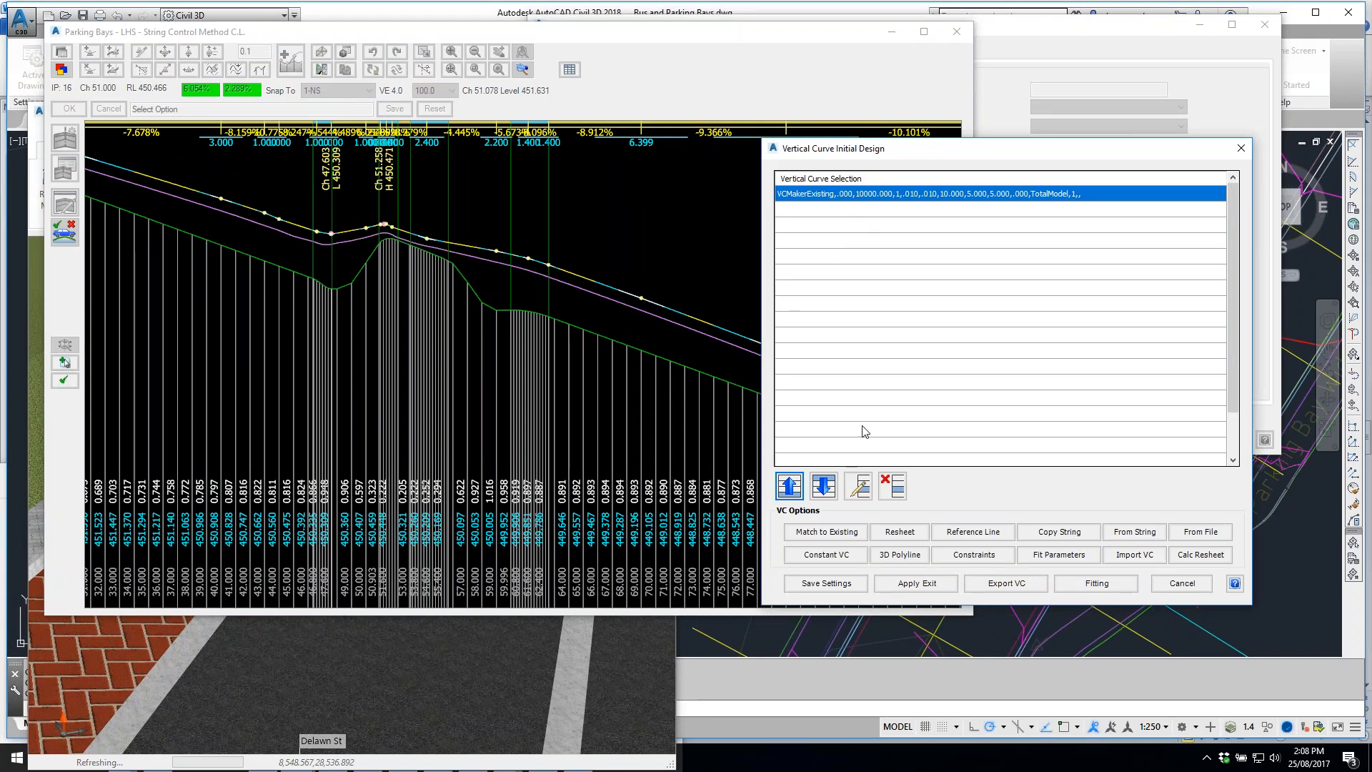
click(859, 486)
click(1078, 330)
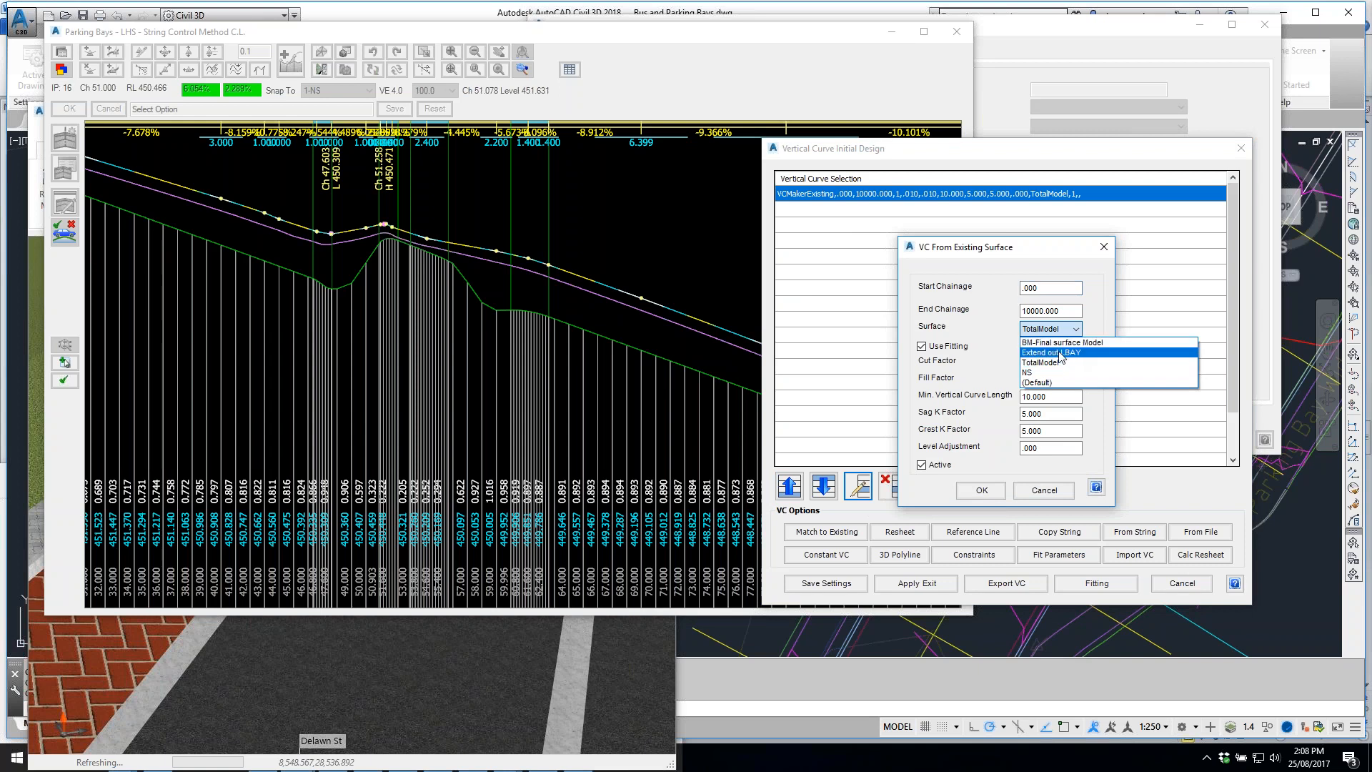
click(1063, 354)
drag(1045, 289, 951, 290)
text(1)
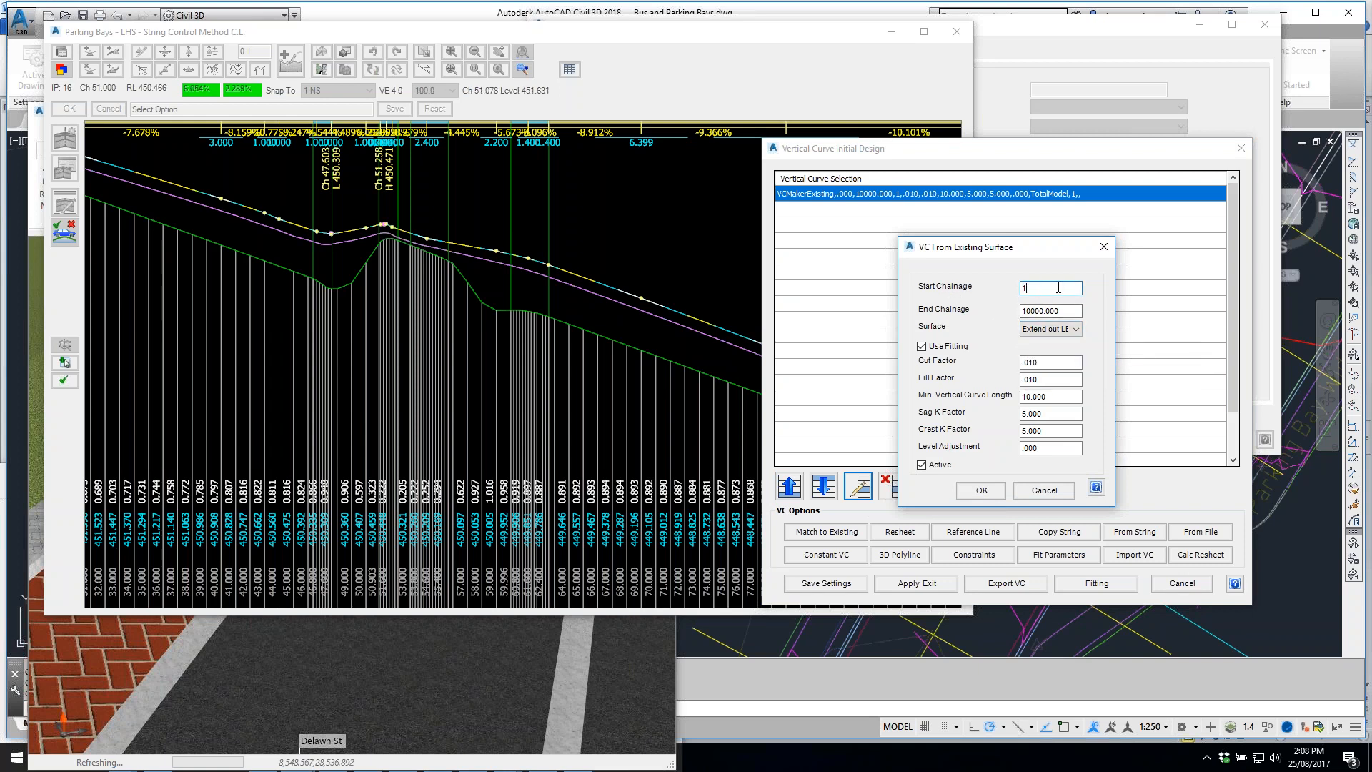
click(982, 491)
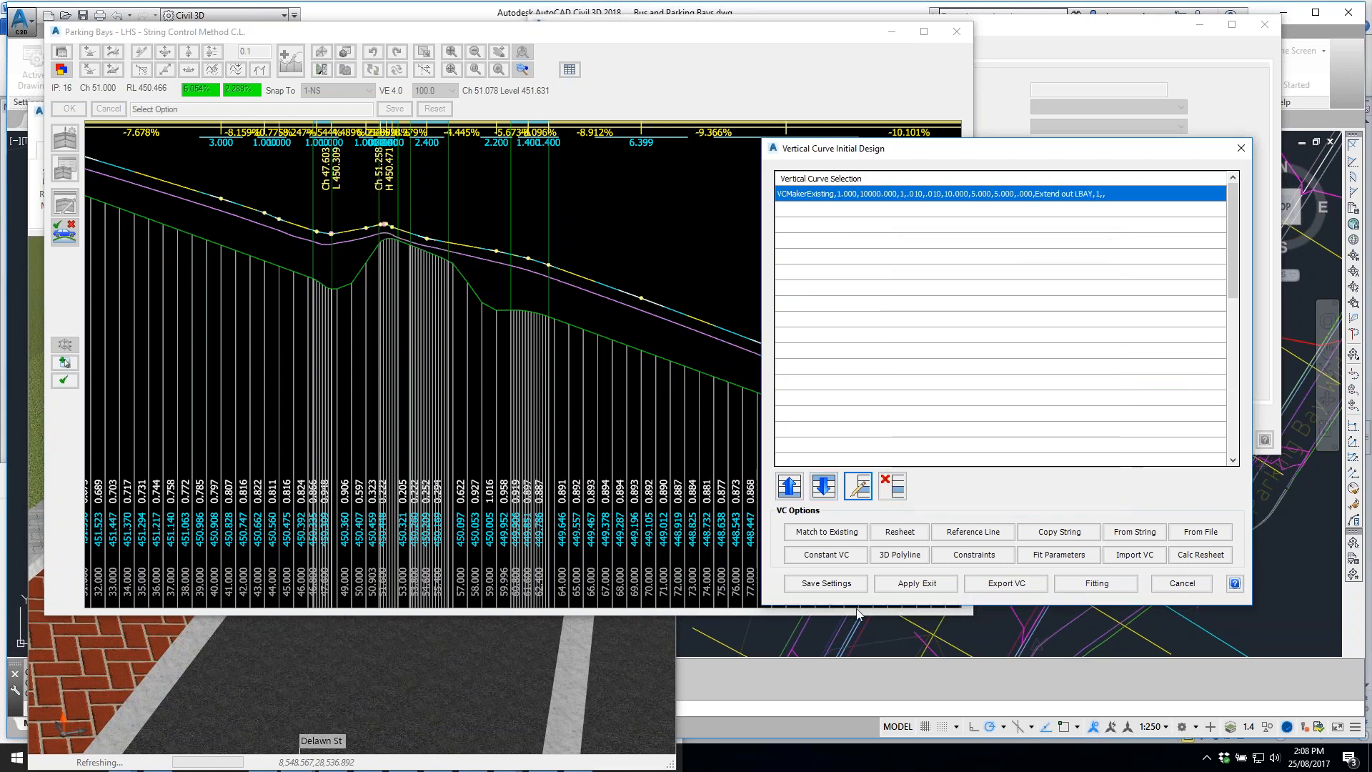
Add a Match to Existing entry for chainages 0 to 1 on surface Extend out LBAY and apply the vertical curve design
click(829, 533)
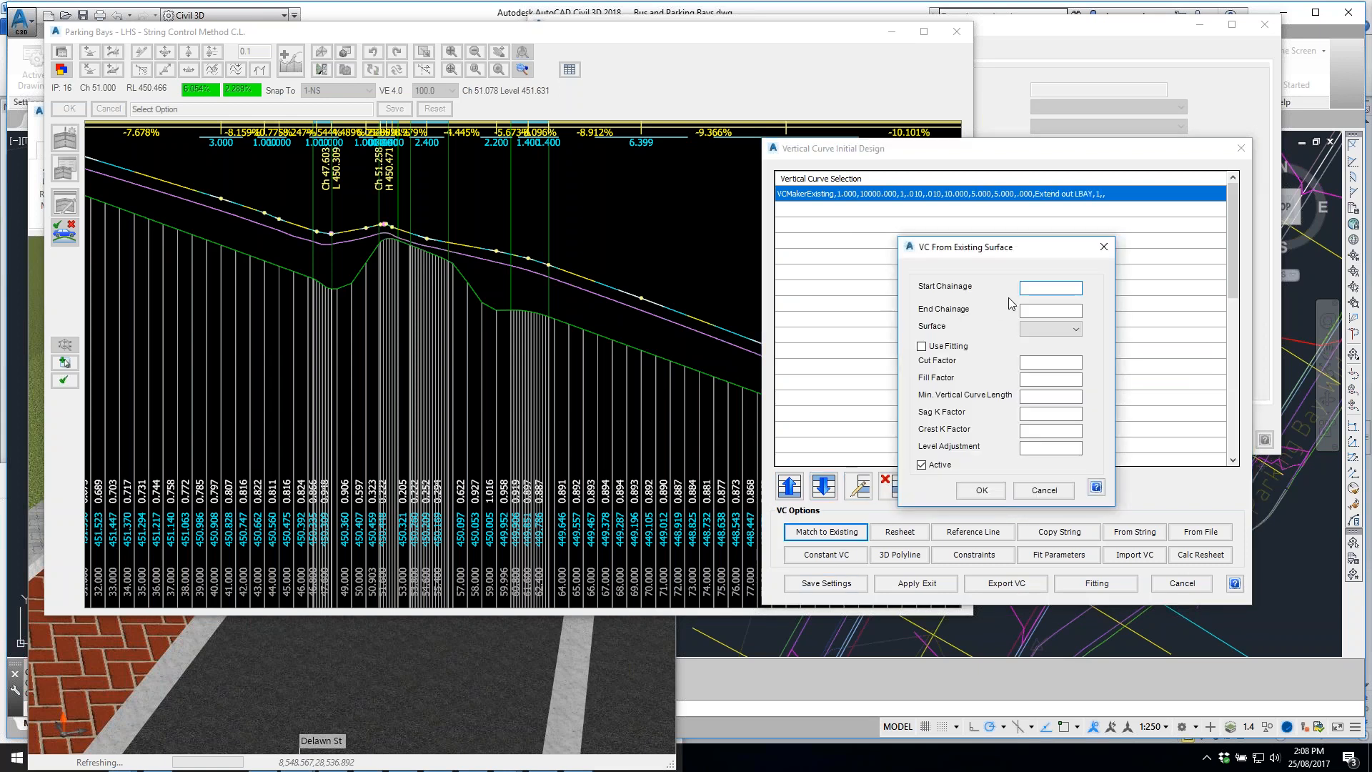
click(1029, 311)
text(1)
click(1051, 329)
click(1053, 353)
click(983, 491)
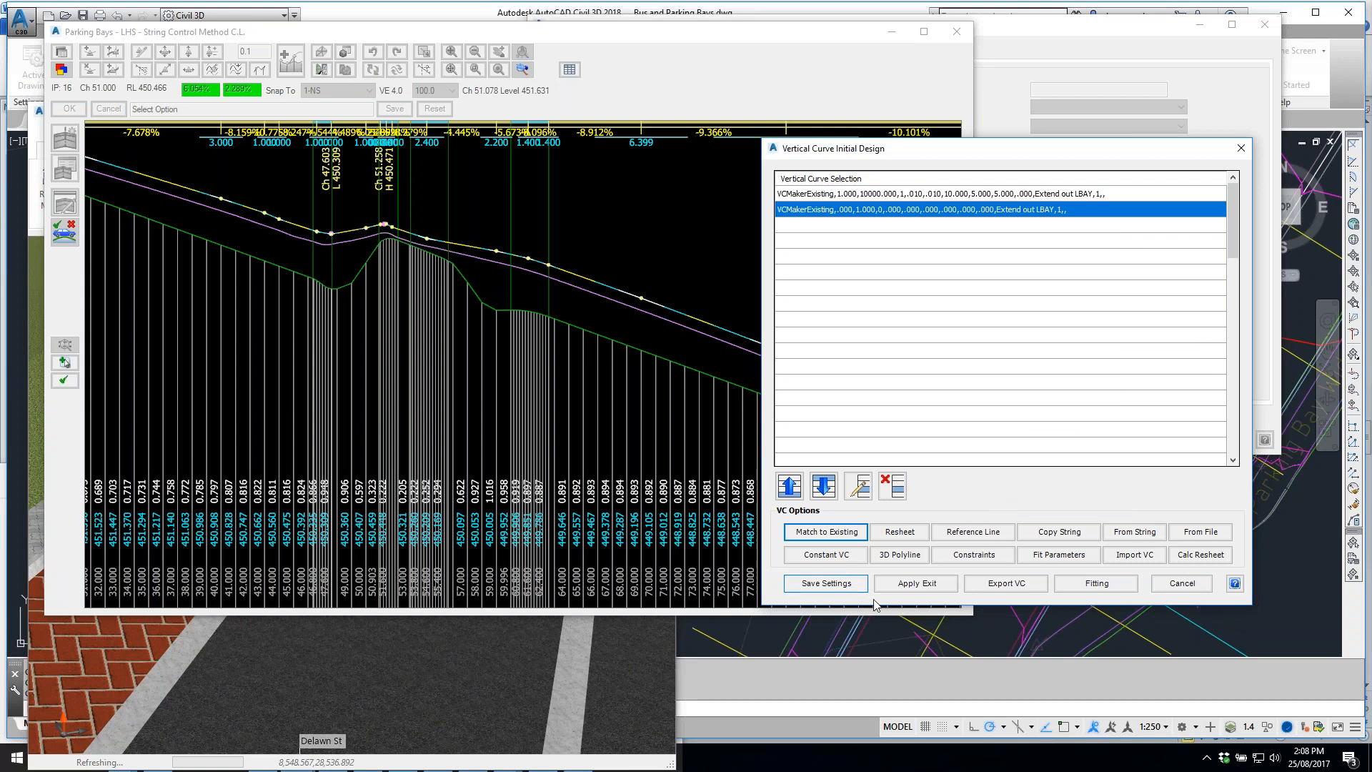
click(919, 582)
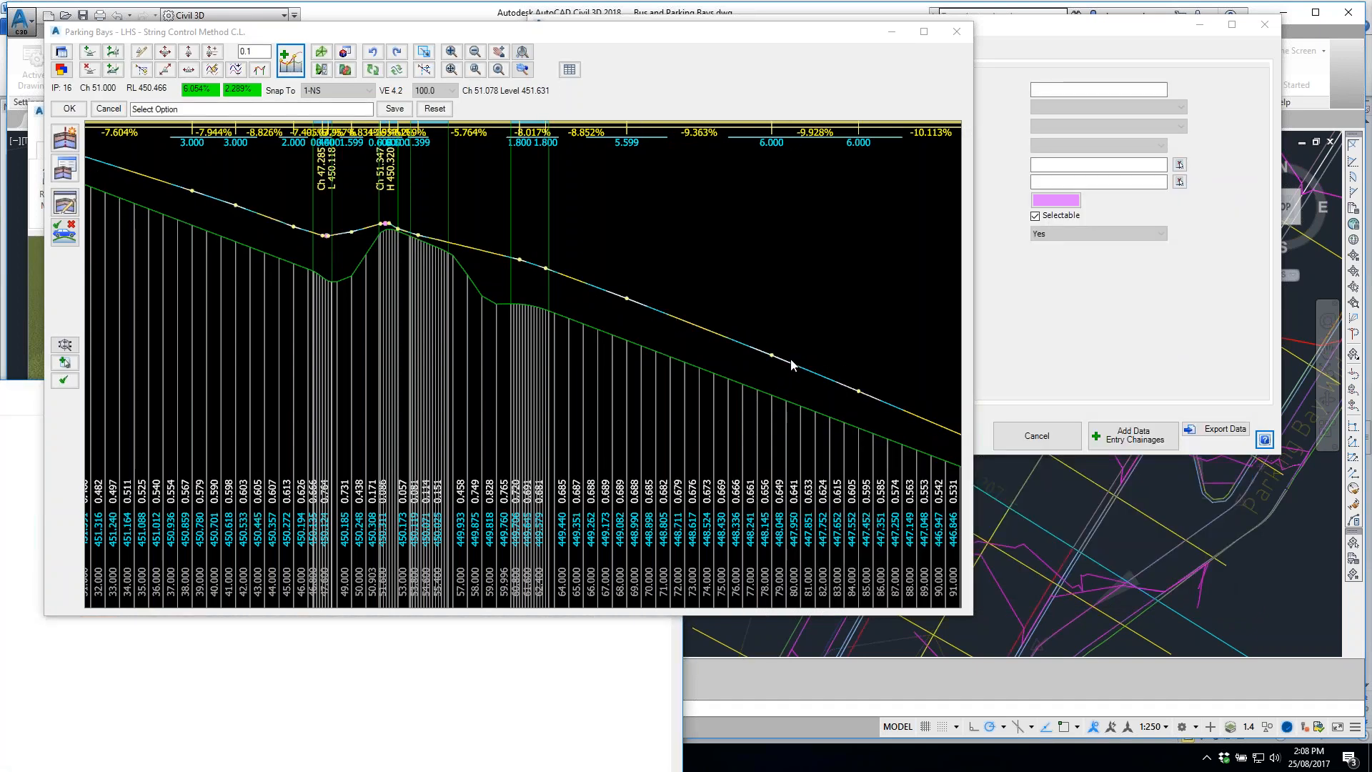
click(702, 337)
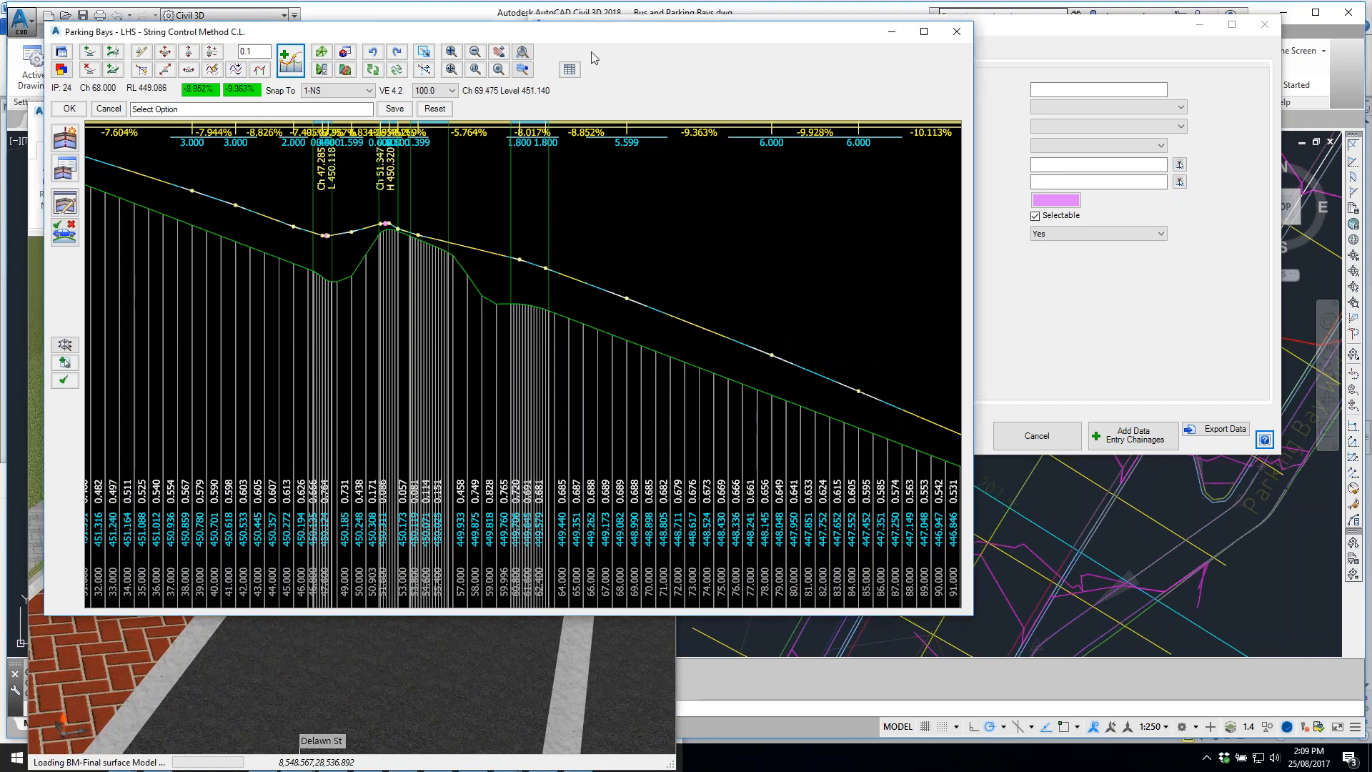
Move the vertical grading window aside and inspect the regraded left-hand parking bays and kerbs in the 3D model
drag(596, 38, 748, 35)
drag(625, 37, 942, 31)
mouse_move(321, 463)
middle_down()
mouse_move(379, 430)
mouse_move(288, 457)
mouse_move(301, 431)
mouse_move(353, 463)
mouse_move(306, 478)
middle_up()
scroll(304, 425, up, 4)
drag(398, 456, 221, 489)
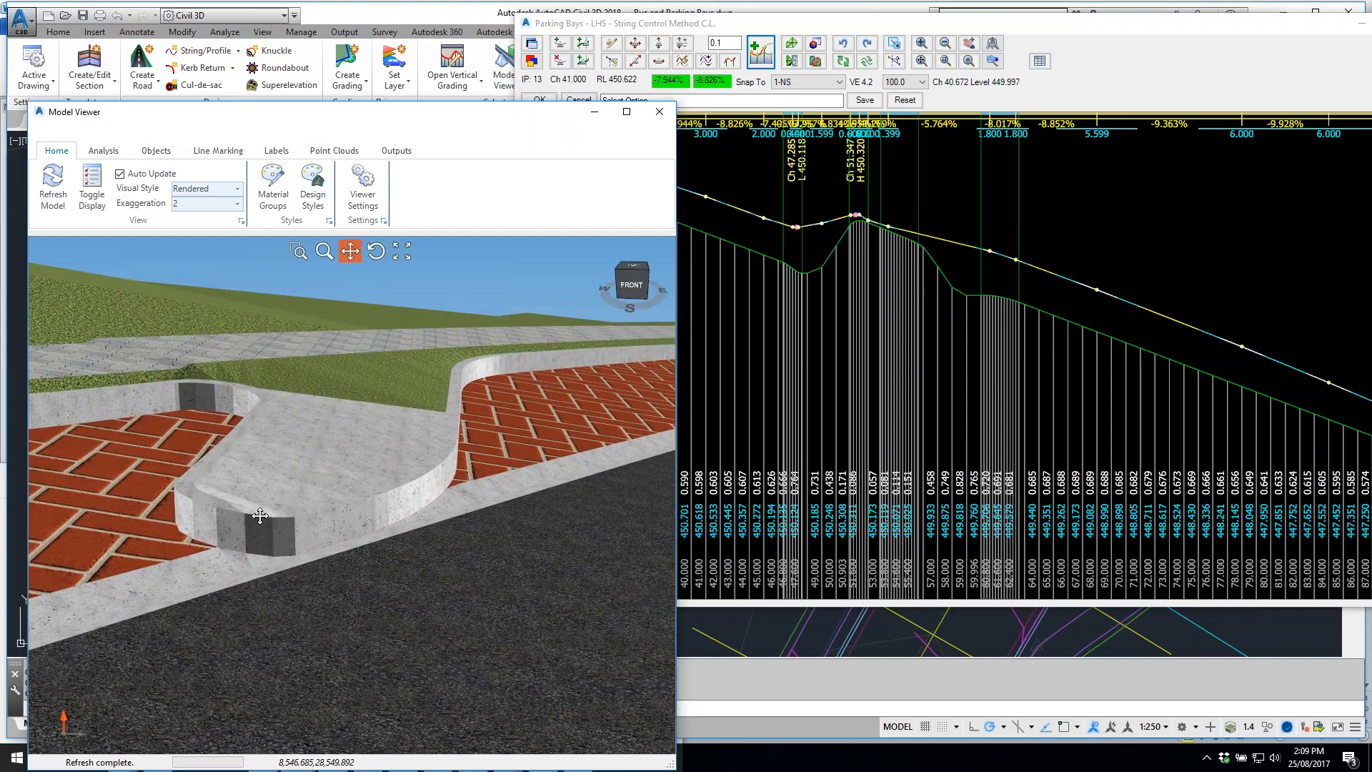
middle_drag(377, 485, 414, 469)
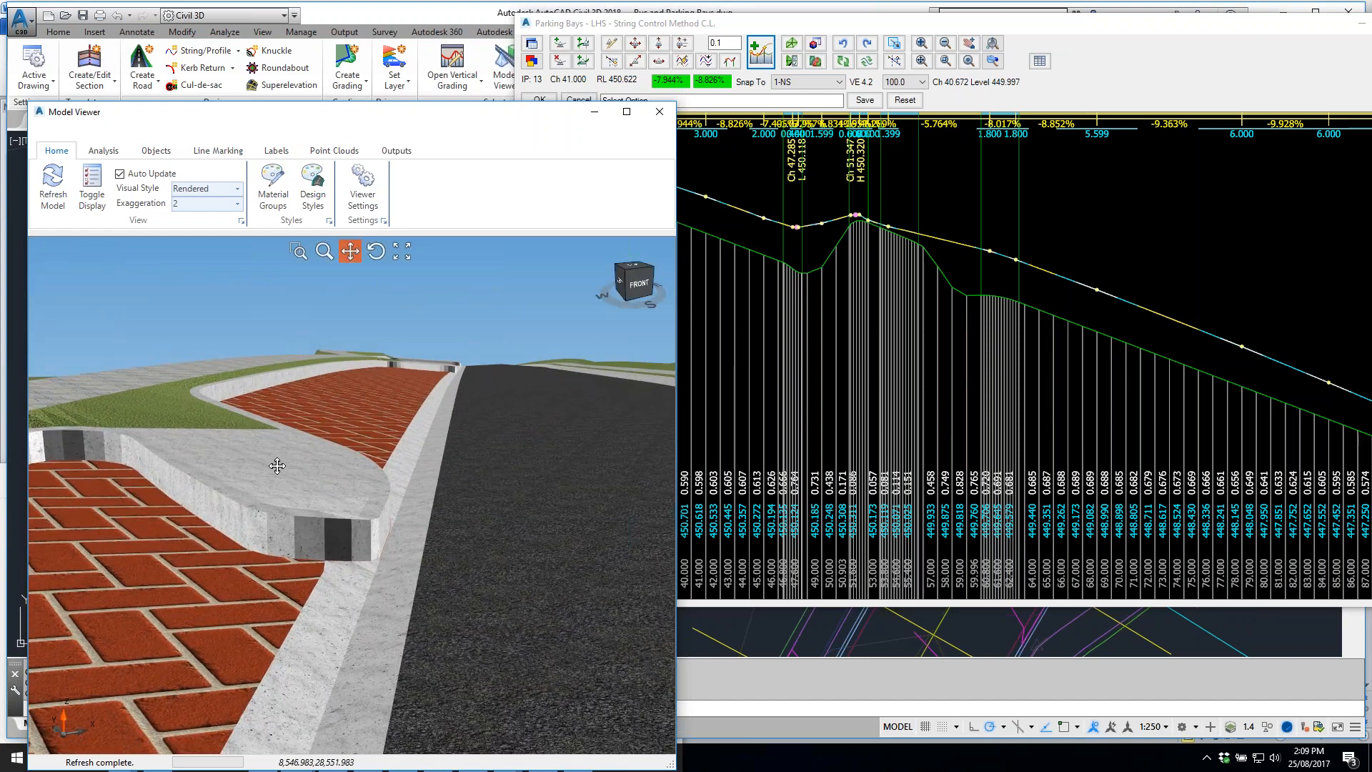
scroll(277, 465, down, 5)
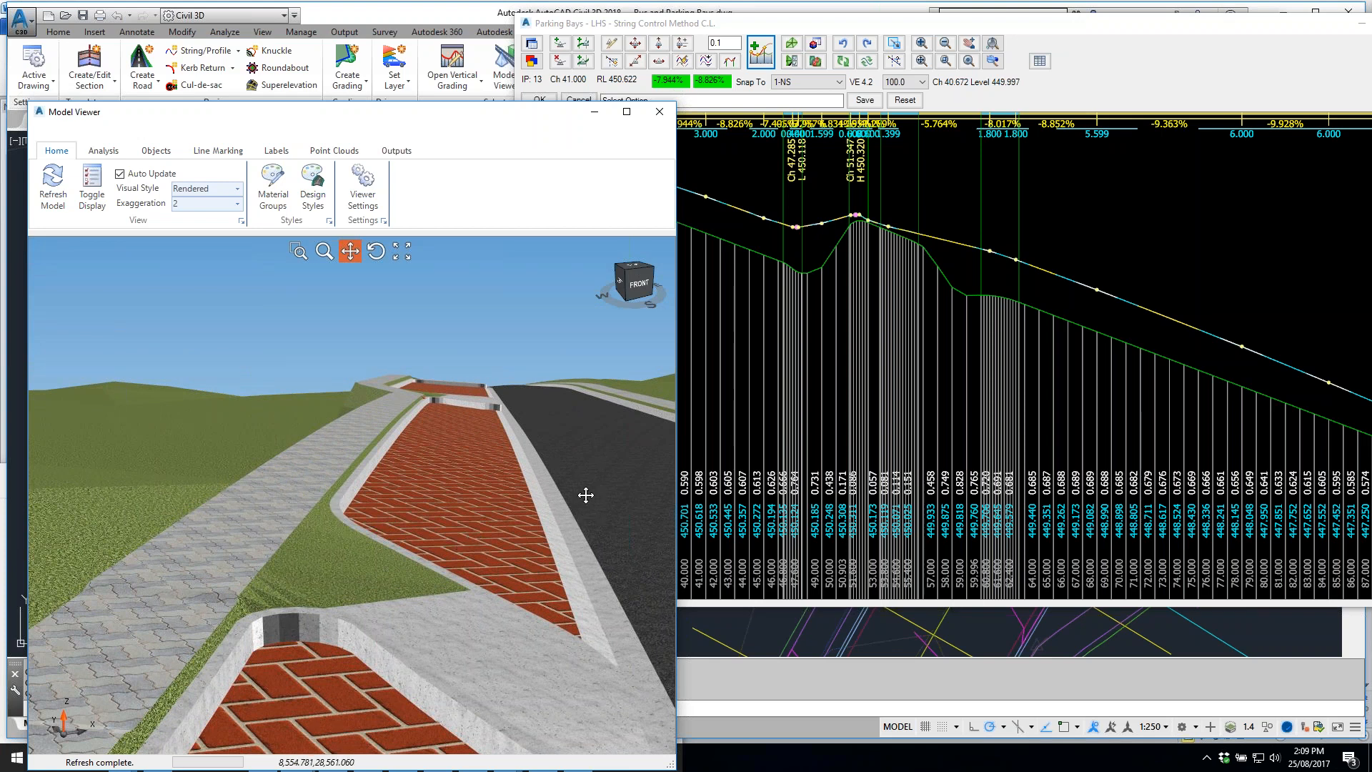
mouse_move(959, 246)
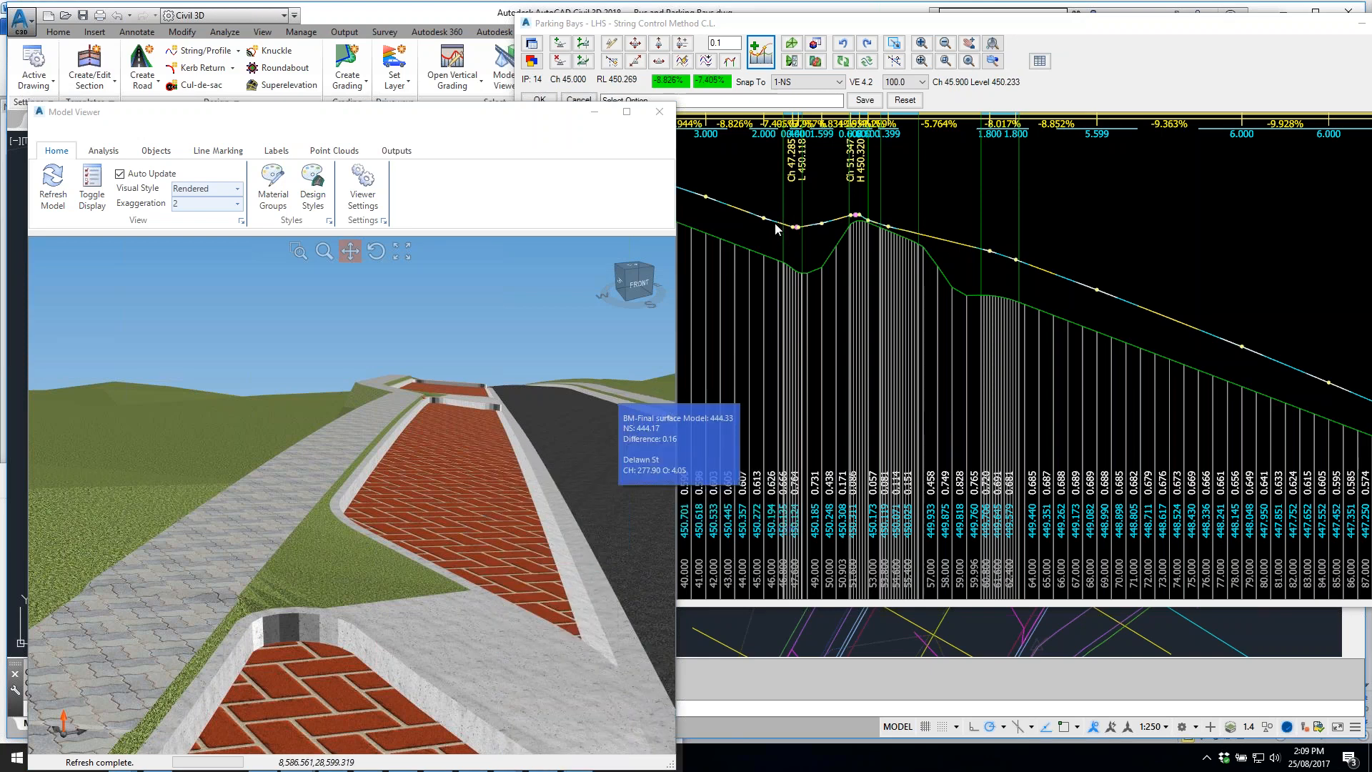
drag(406, 553, 224, 456)
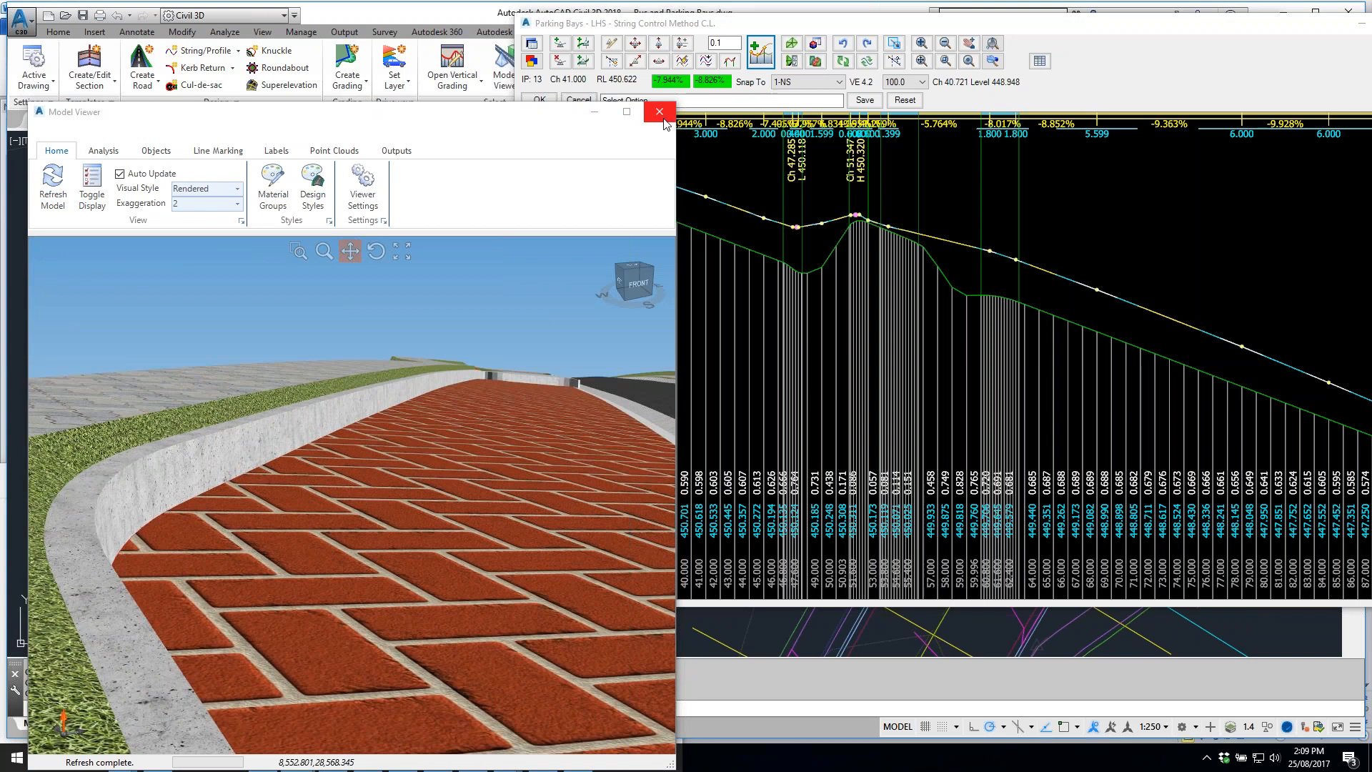
Accept the parking bays' vertical grading and close their design data
click(762, 55)
click(541, 100)
click(1266, 30)
click(1266, 31)
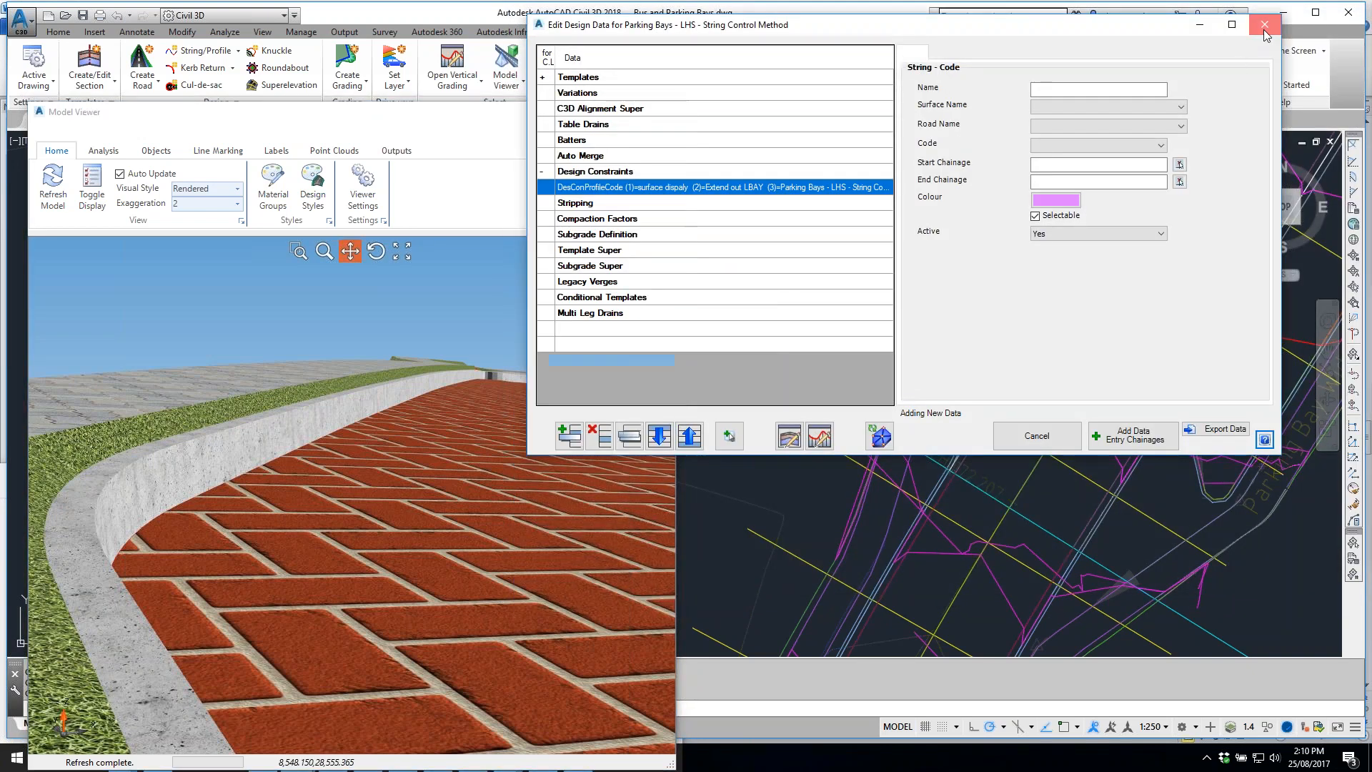
Review the bay ends in the 3D model, and open the design data for the Delawn St alignment
scroll(799, 317, down, 4)
drag(229, 498, 463, 430)
mouse_move(464, 429)
middle_down()
mouse_move(448, 457)
mouse_move(450, 433)
middle_up()
scroll(451, 433, down, 3)
drag(365, 692, 281, 577)
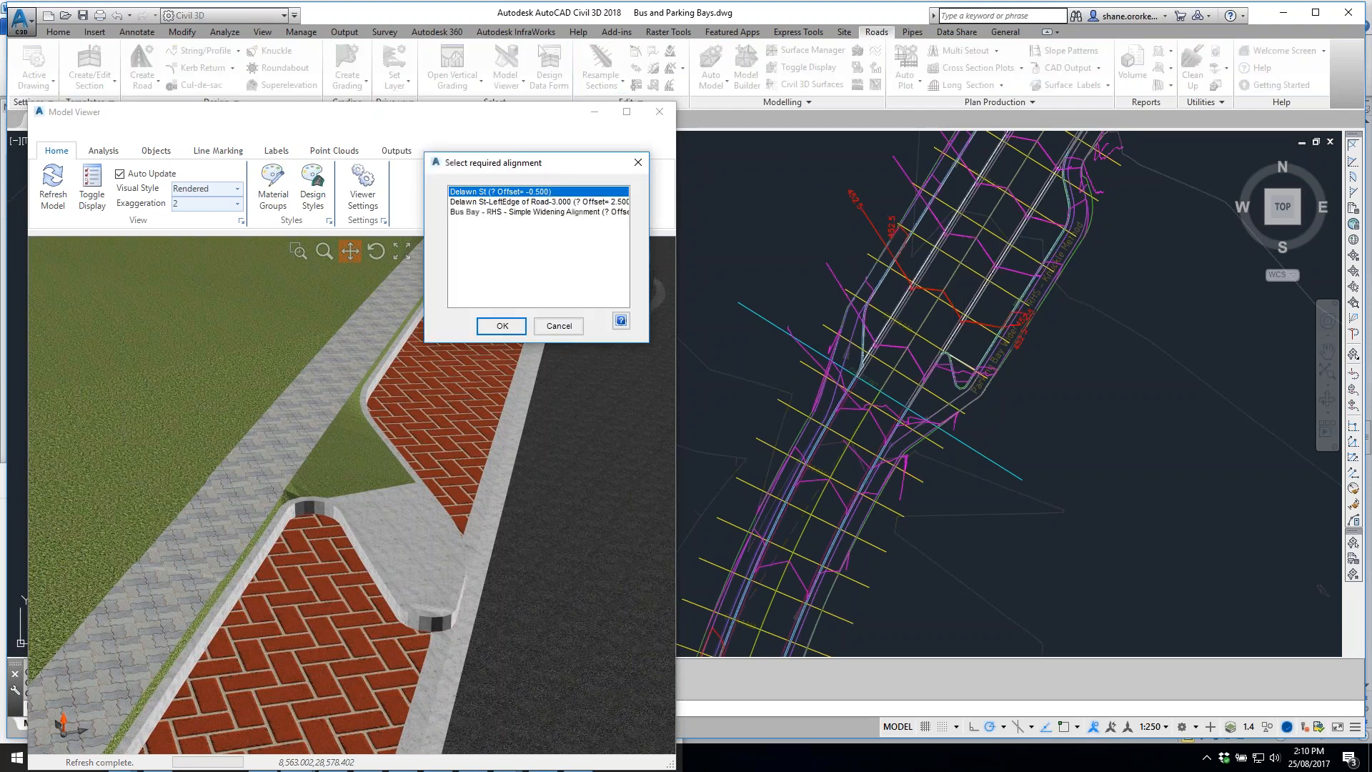
click(502, 326)
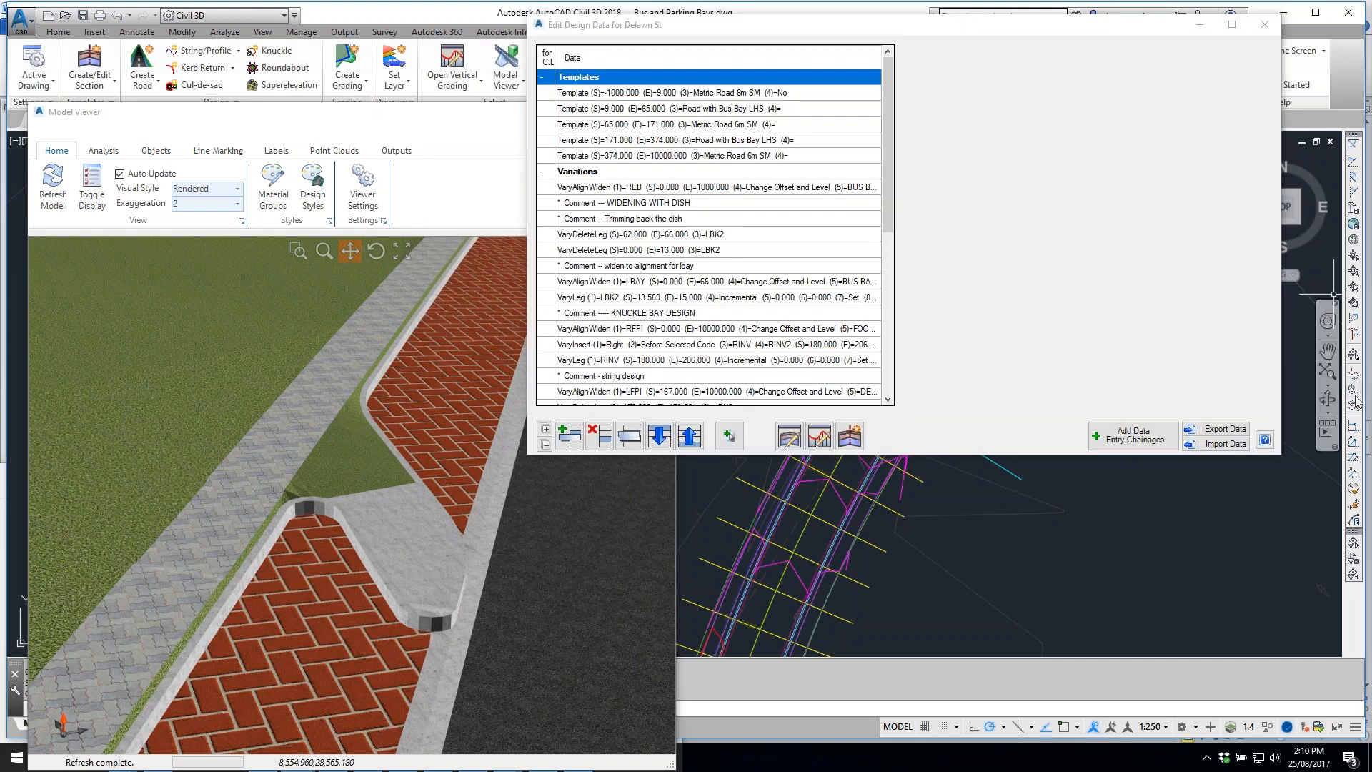
Start a Copy Codes variation at the end of Delawn St's variations
drag(889, 195, 889, 315)
click(704, 250)
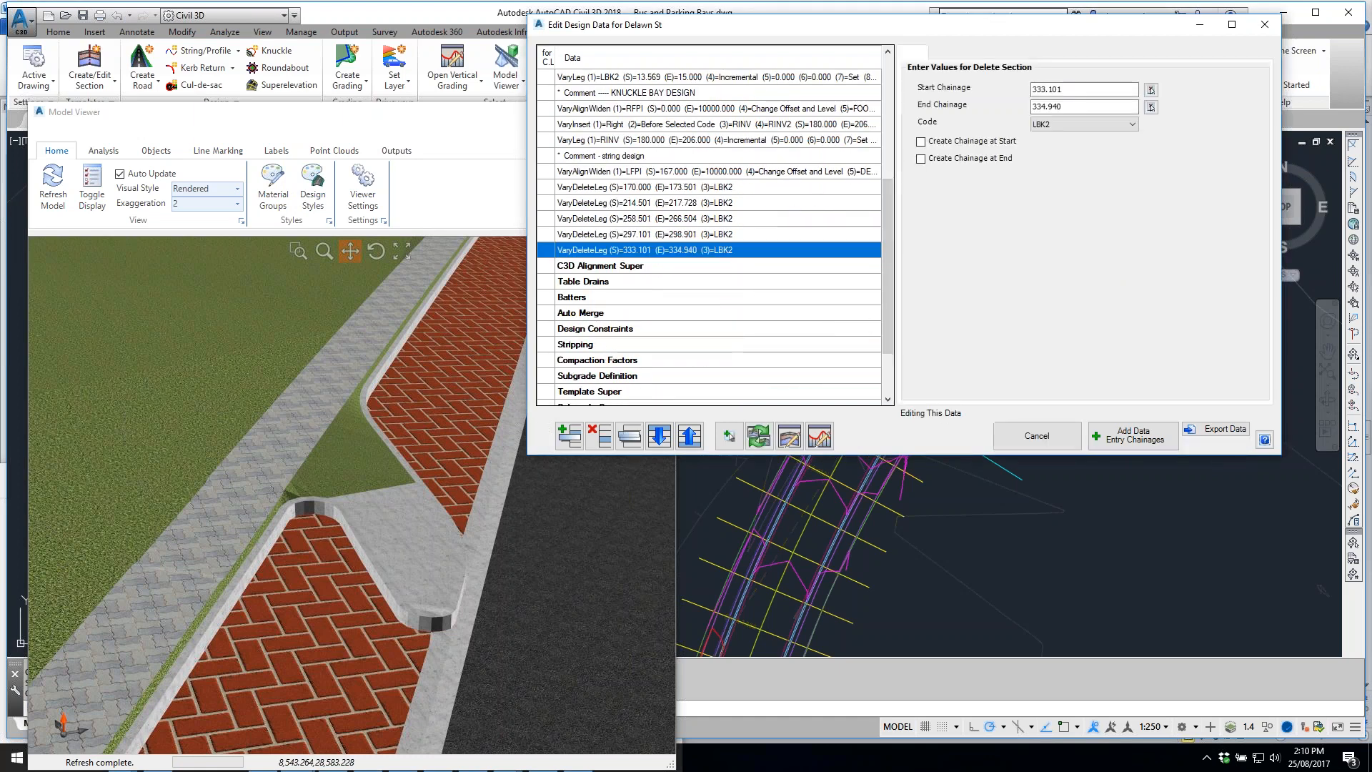
click(570, 436)
click(143, 261)
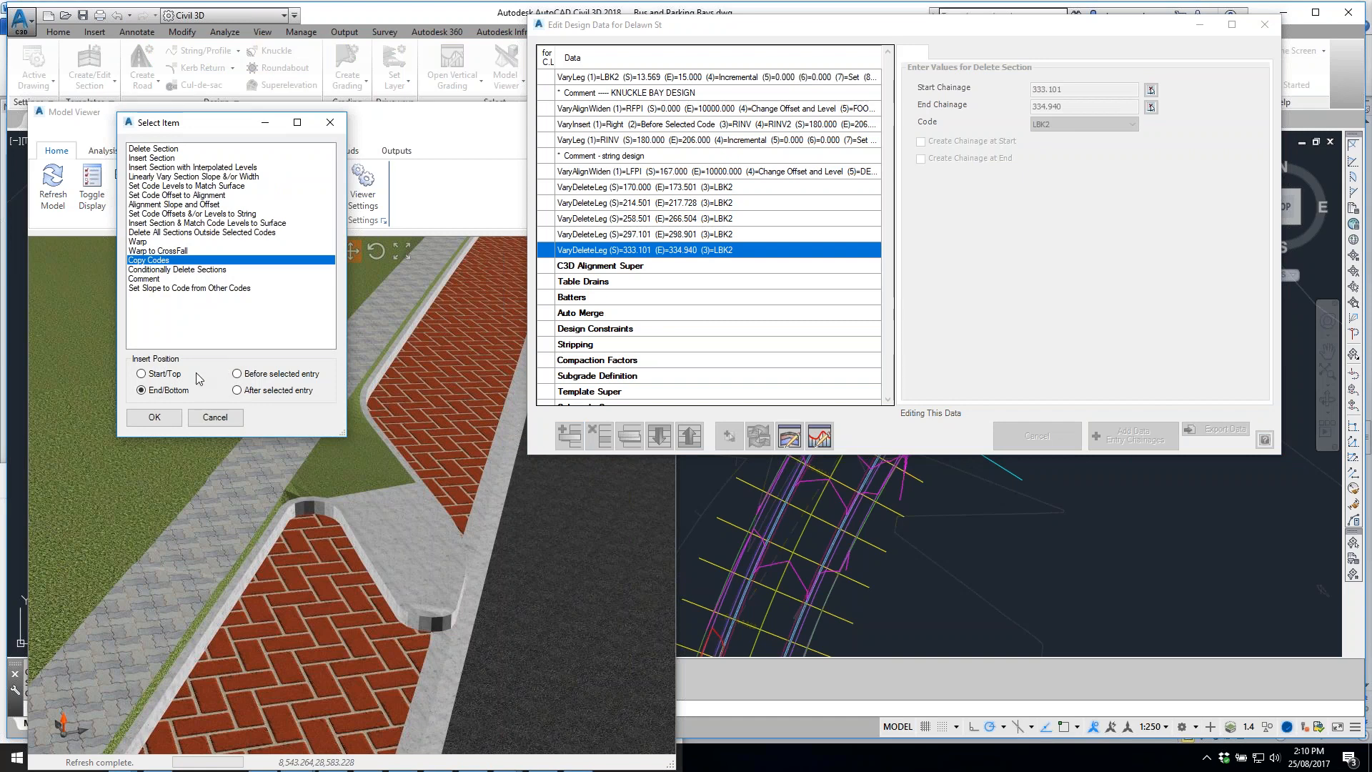
click(177, 422)
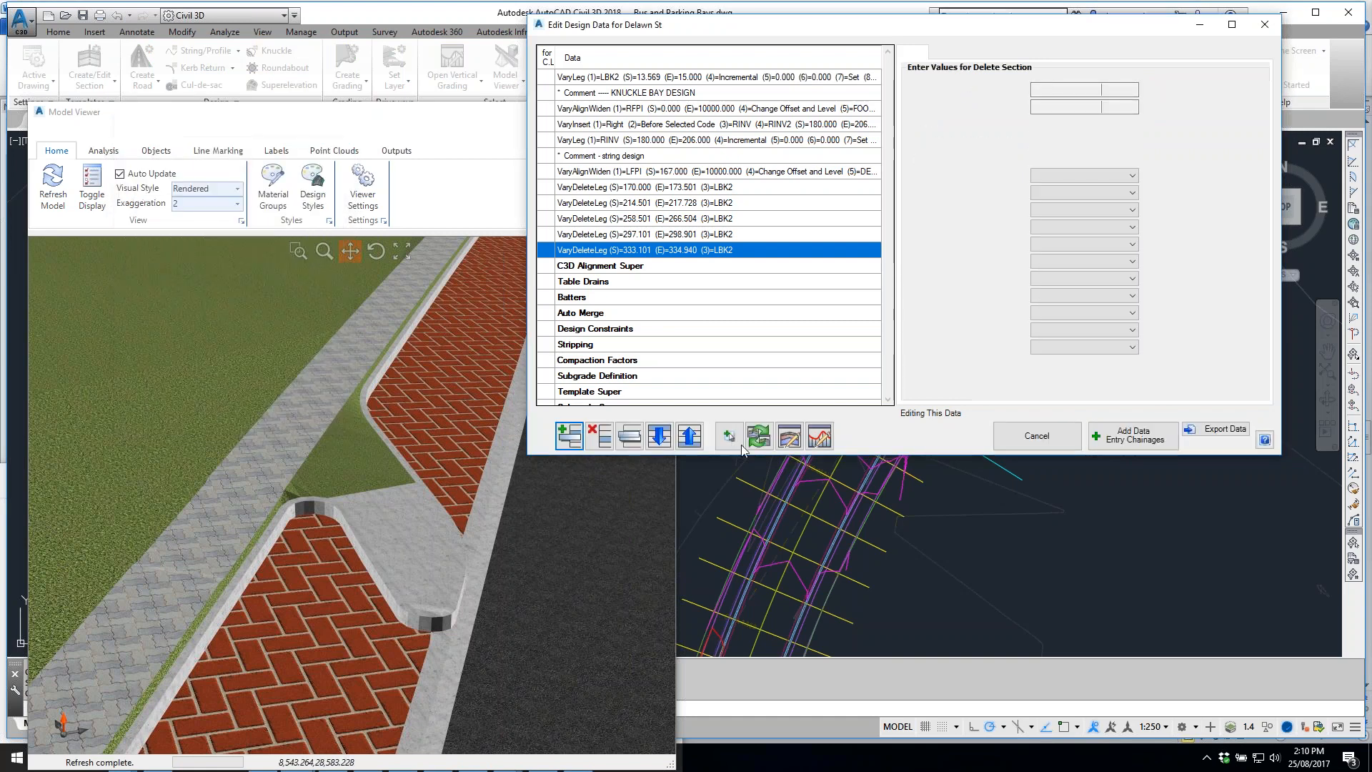
Open the Delawn St cross-section viewer and set the displayed Extend out LBAY surface's end chainage to 0
click(791, 437)
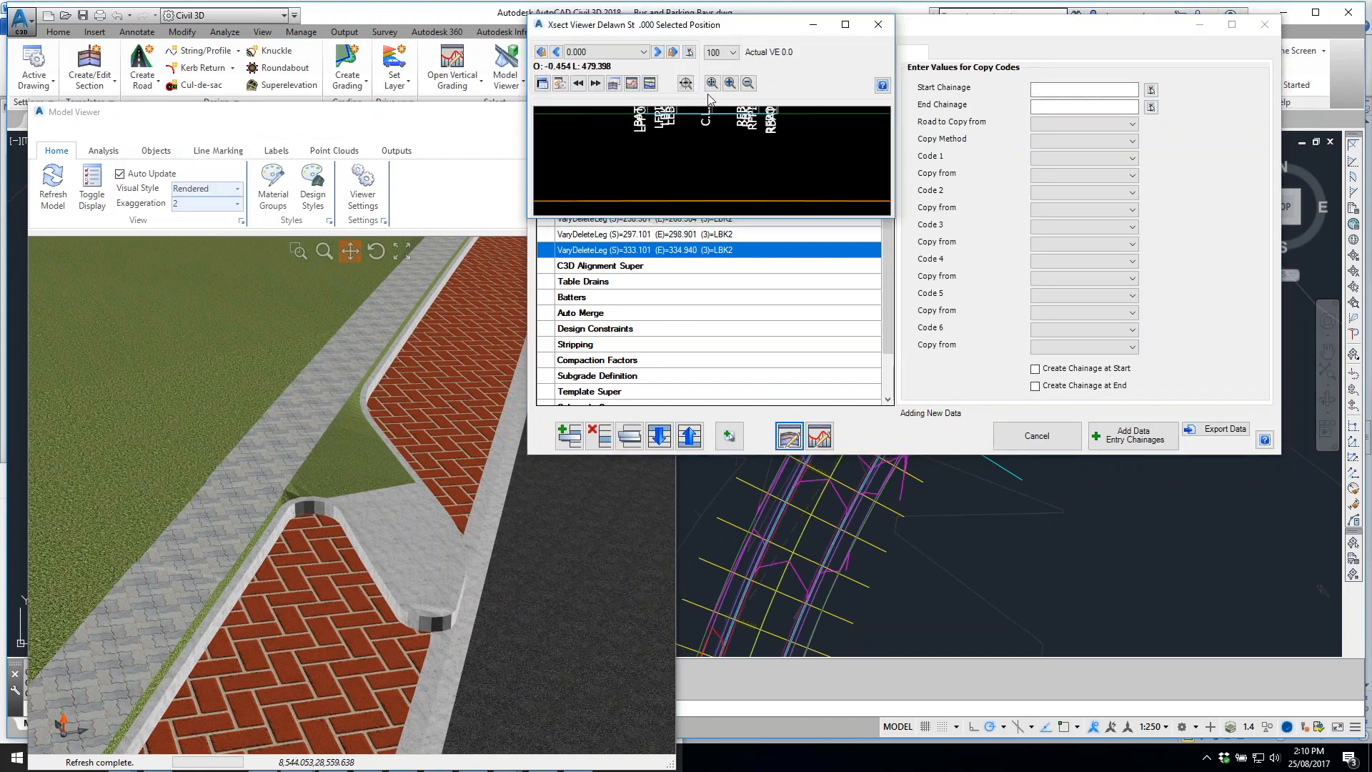
drag(713, 34, 814, 492)
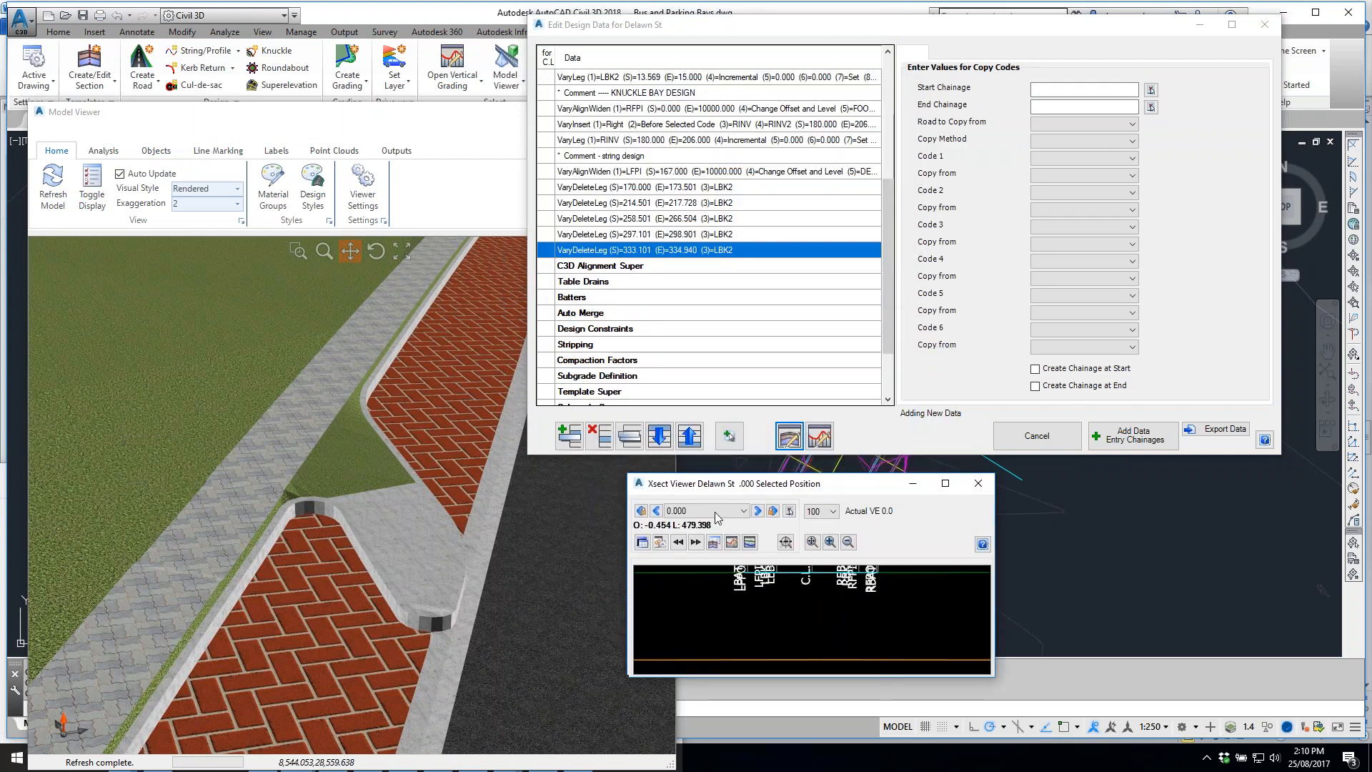
click(658, 543)
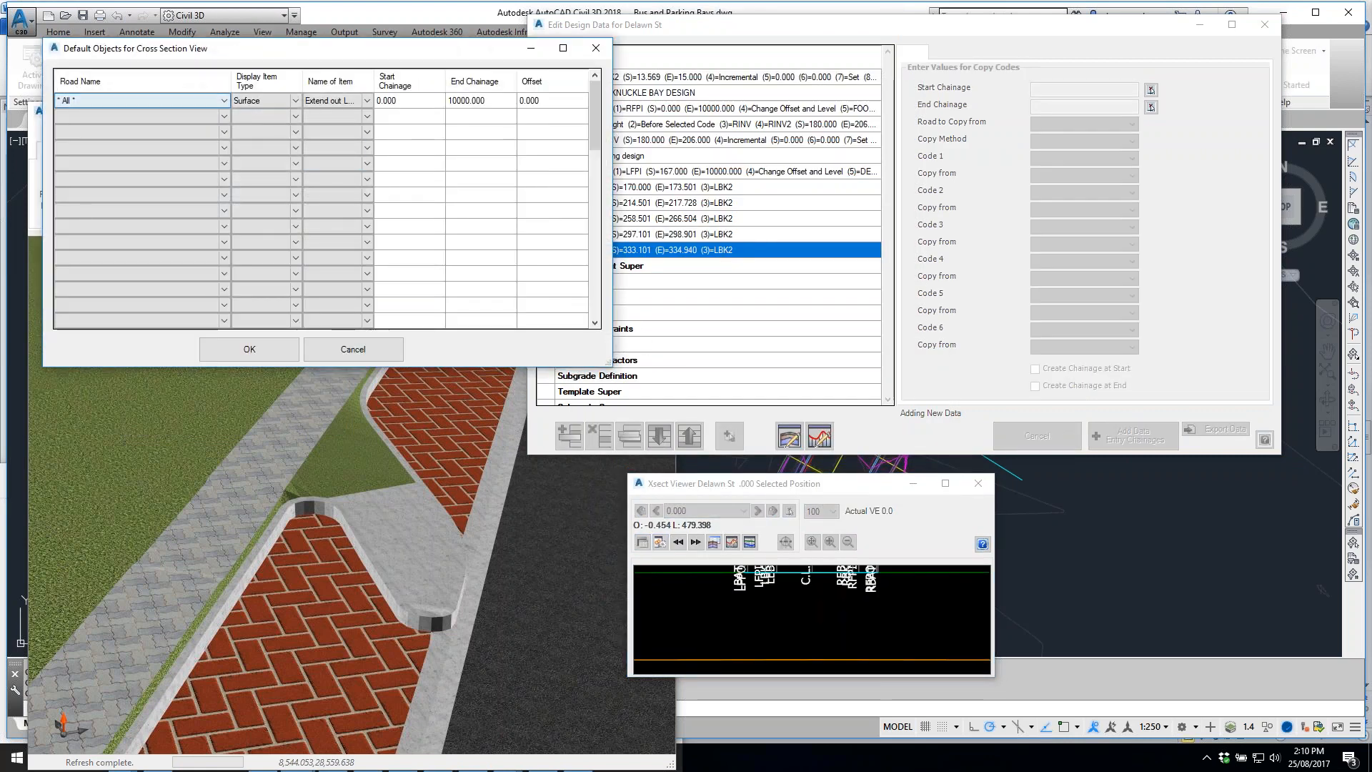
click(473, 104)
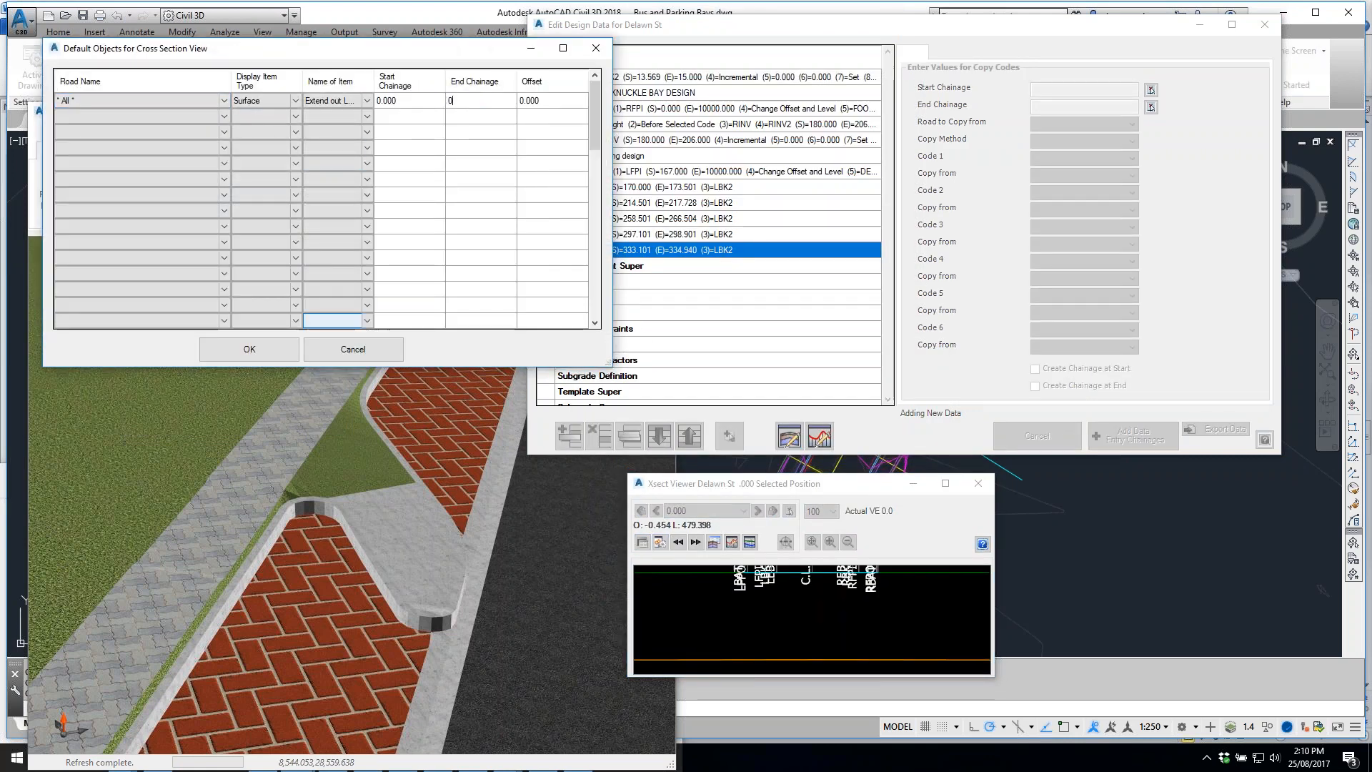
click(268, 349)
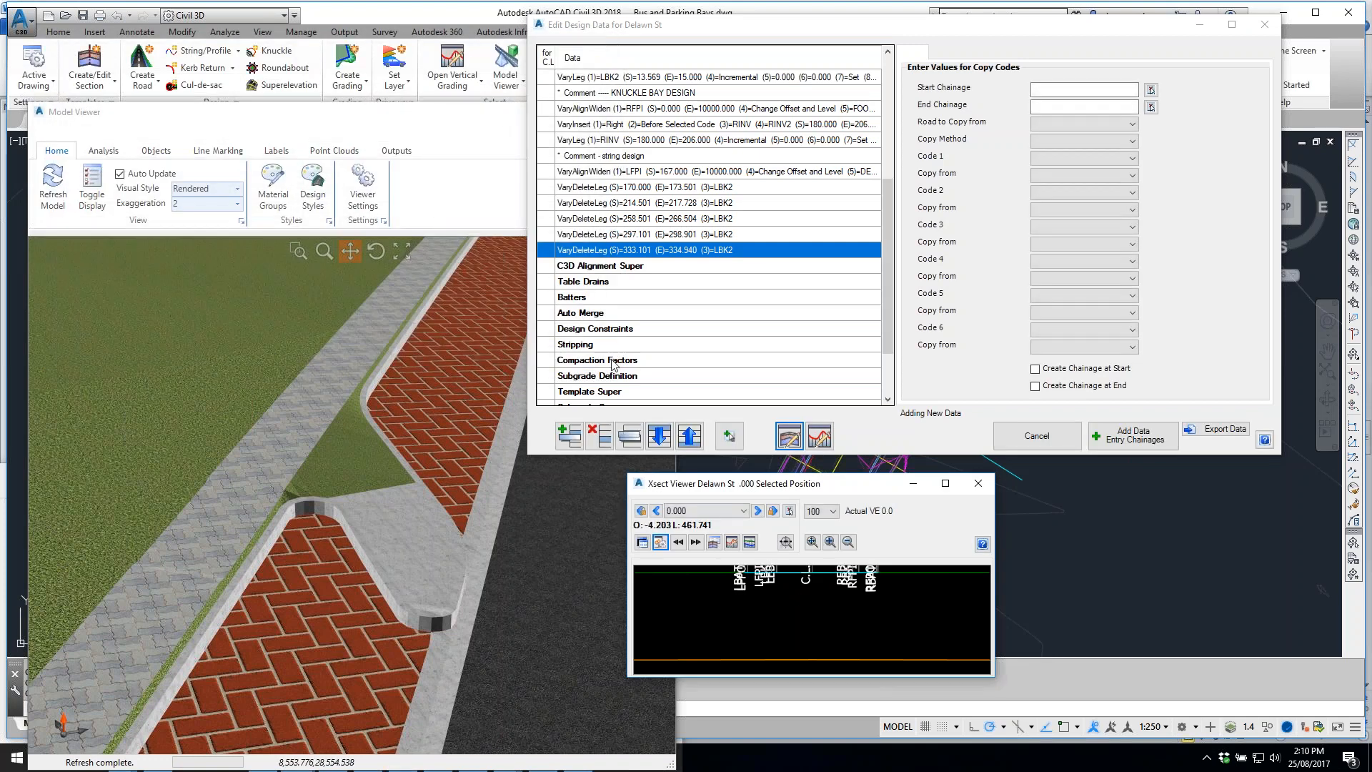
Show the Delawn St cross section at chainage 325.901 and widen the viewer to examine the left bay codes
click(758, 511)
click(758, 511)
click(758, 511)
click(758, 511)
scroll(820, 641, up, 3)
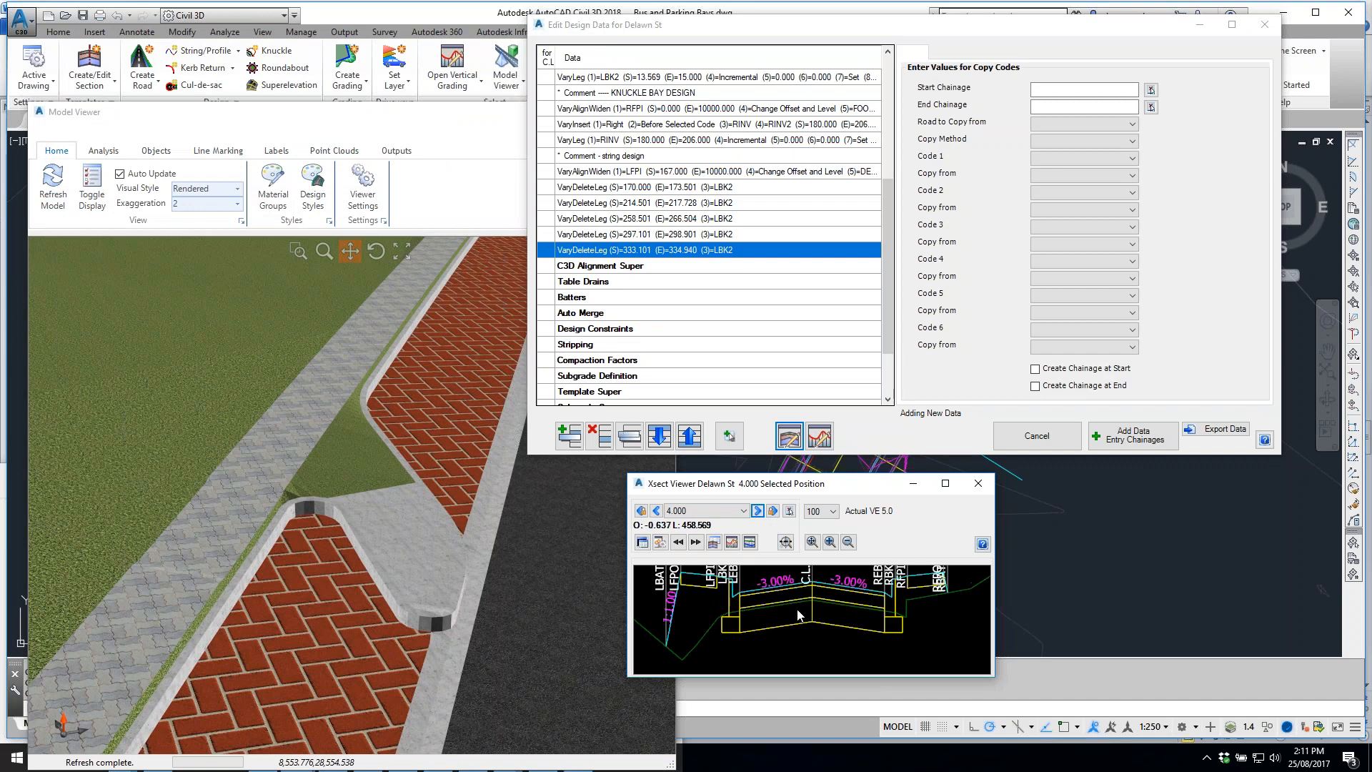
click(743, 511)
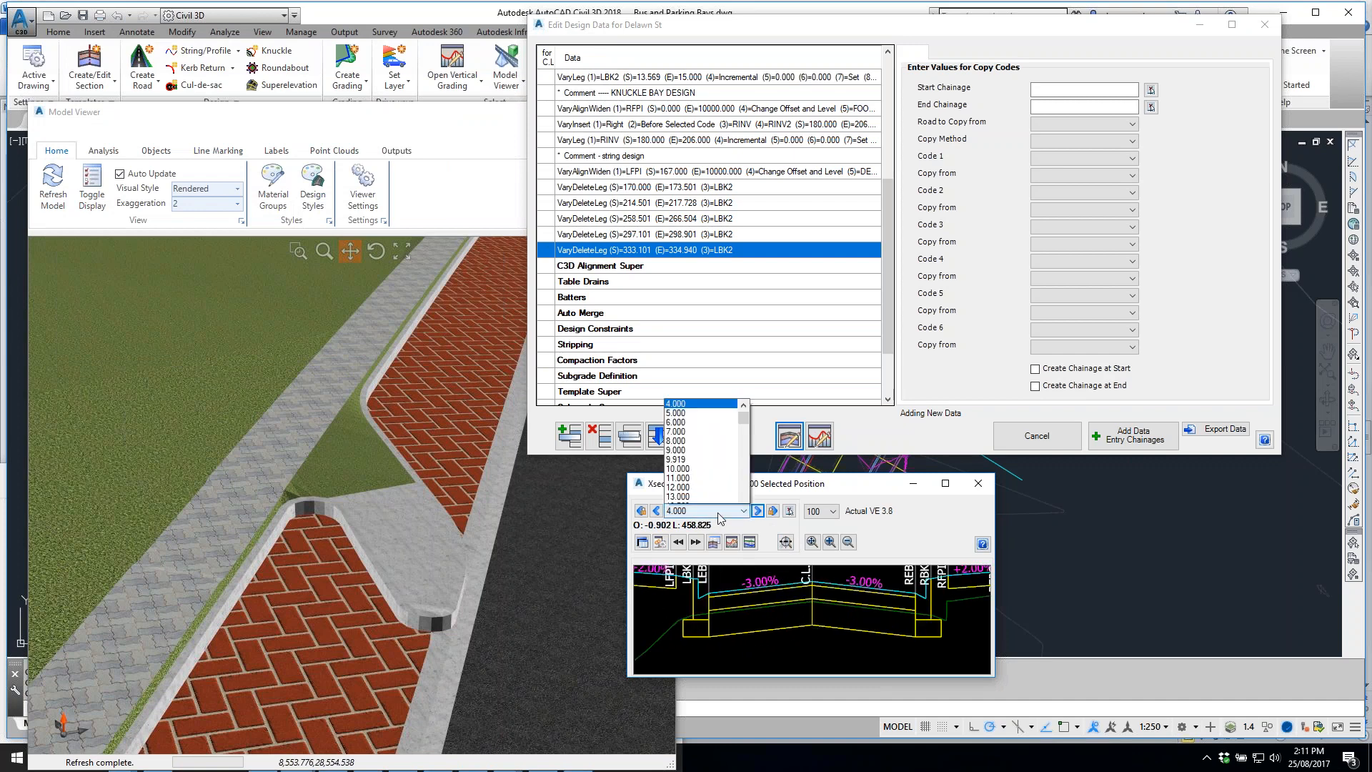
drag(743, 249, 743, 433)
click(684, 415)
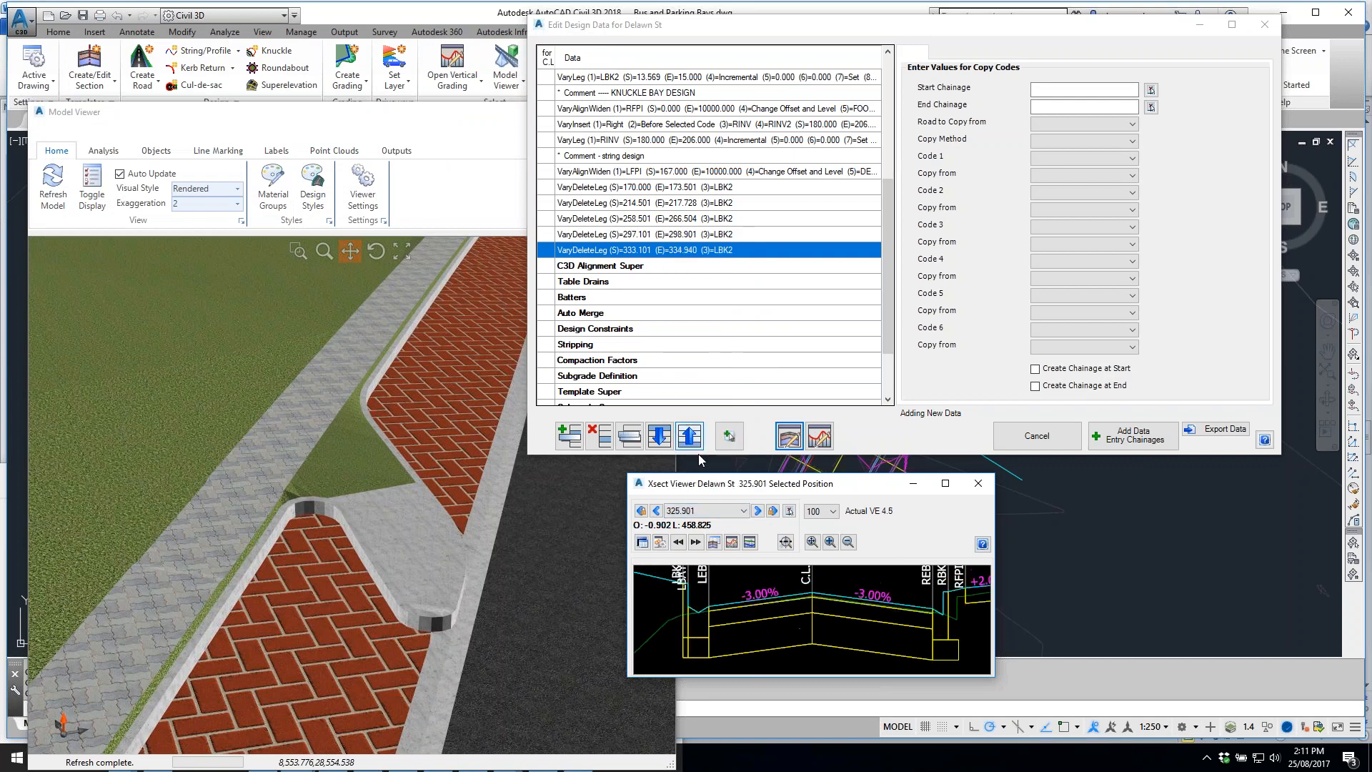
drag(994, 586, 1358, 576)
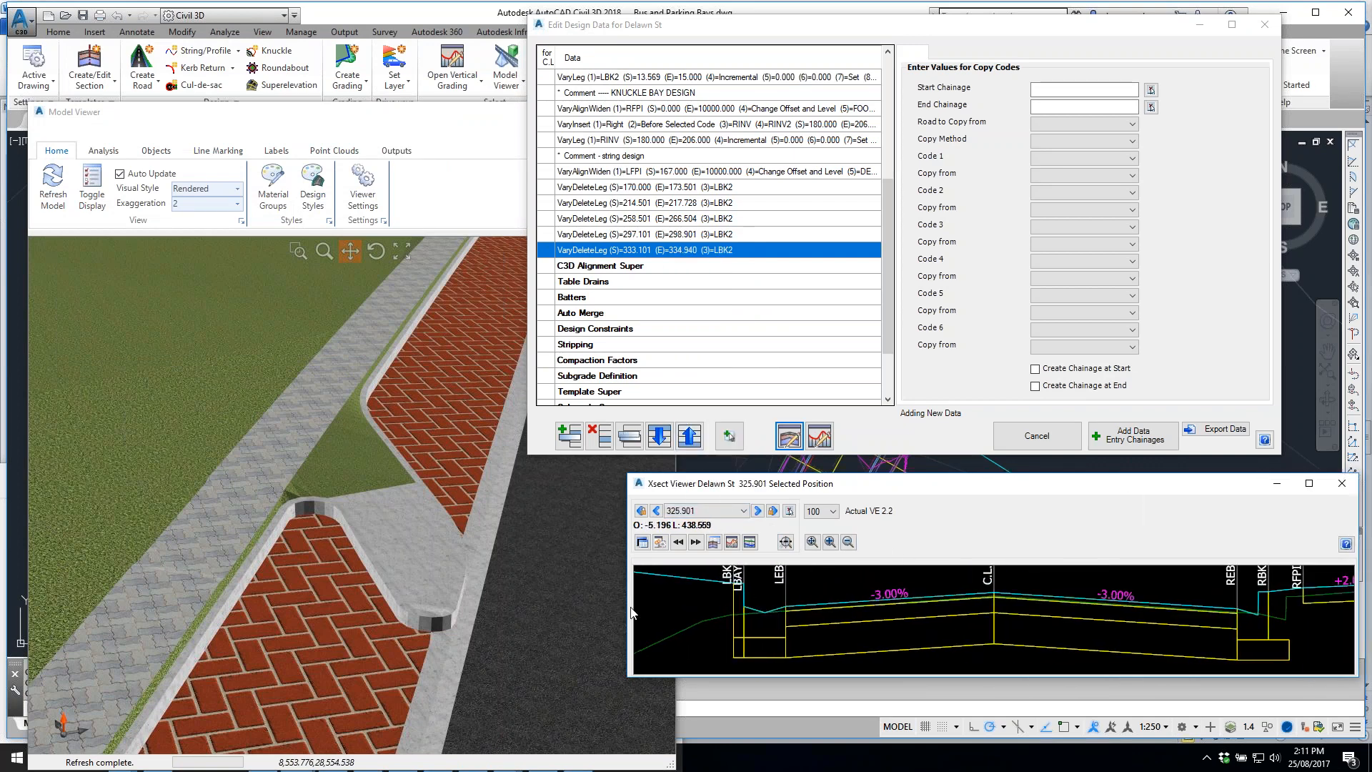
drag(624, 607, 459, 608)
Examine the left bay paving and kerb in the 3D model, and its codes in the Delawn St cross section
scroll(361, 565, down, 1)
click(361, 533)
drag(361, 532, 242, 509)
scroll(242, 509, up, 3)
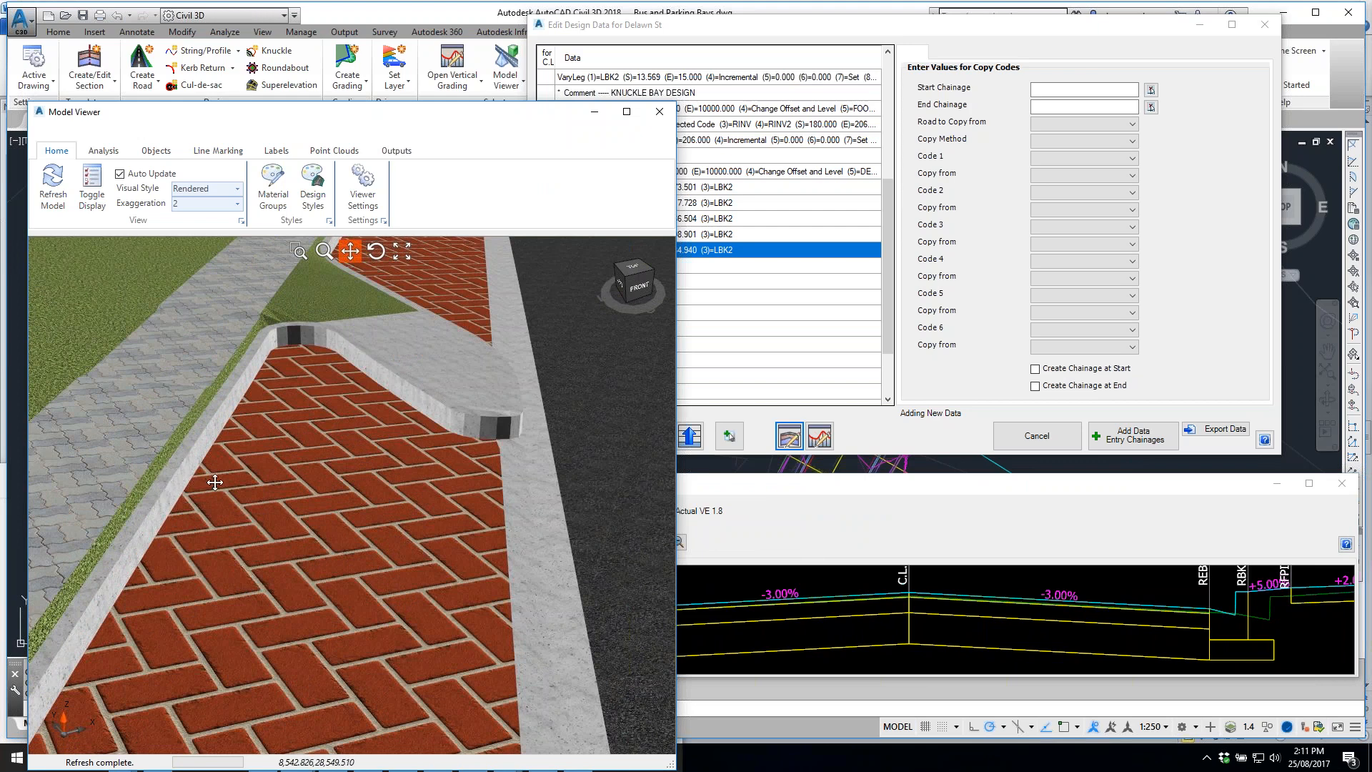
mouse_move(214, 482)
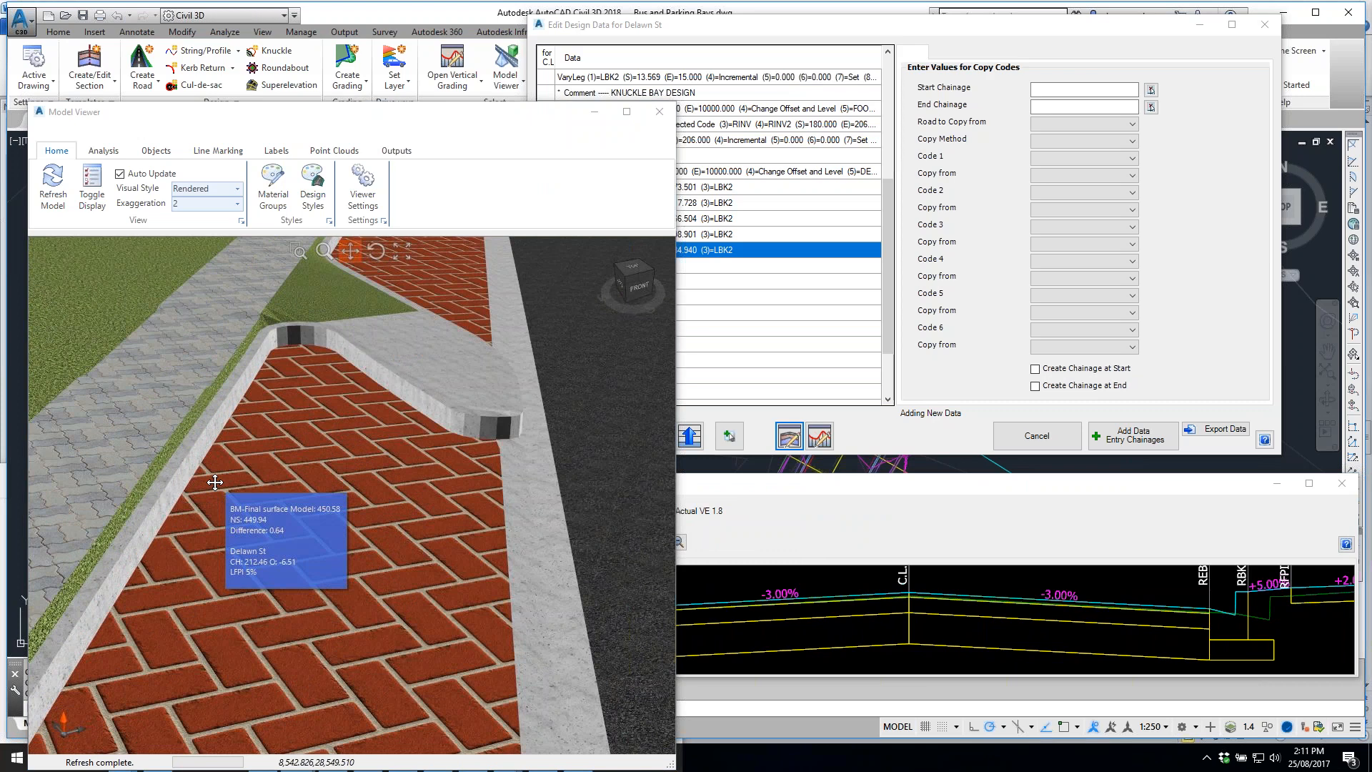
mouse_move(146, 461)
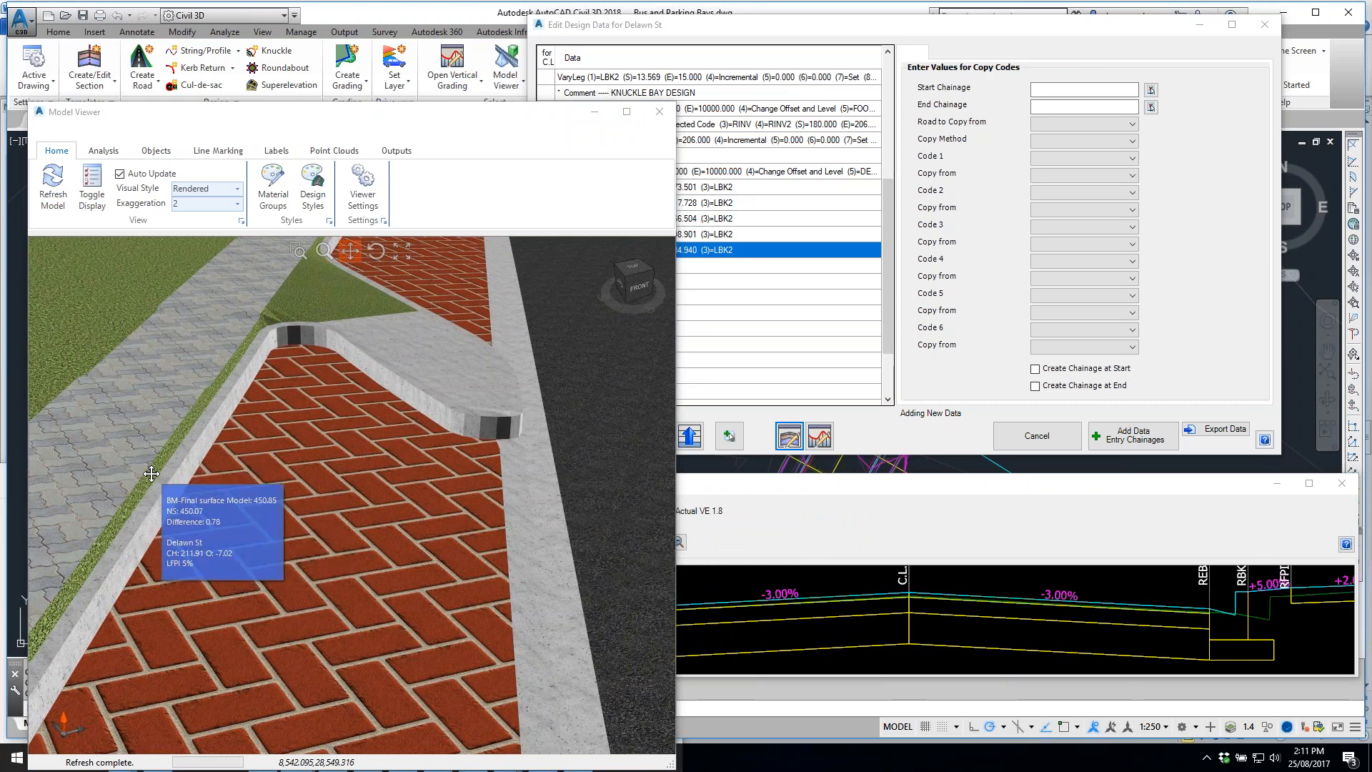
click(712, 515)
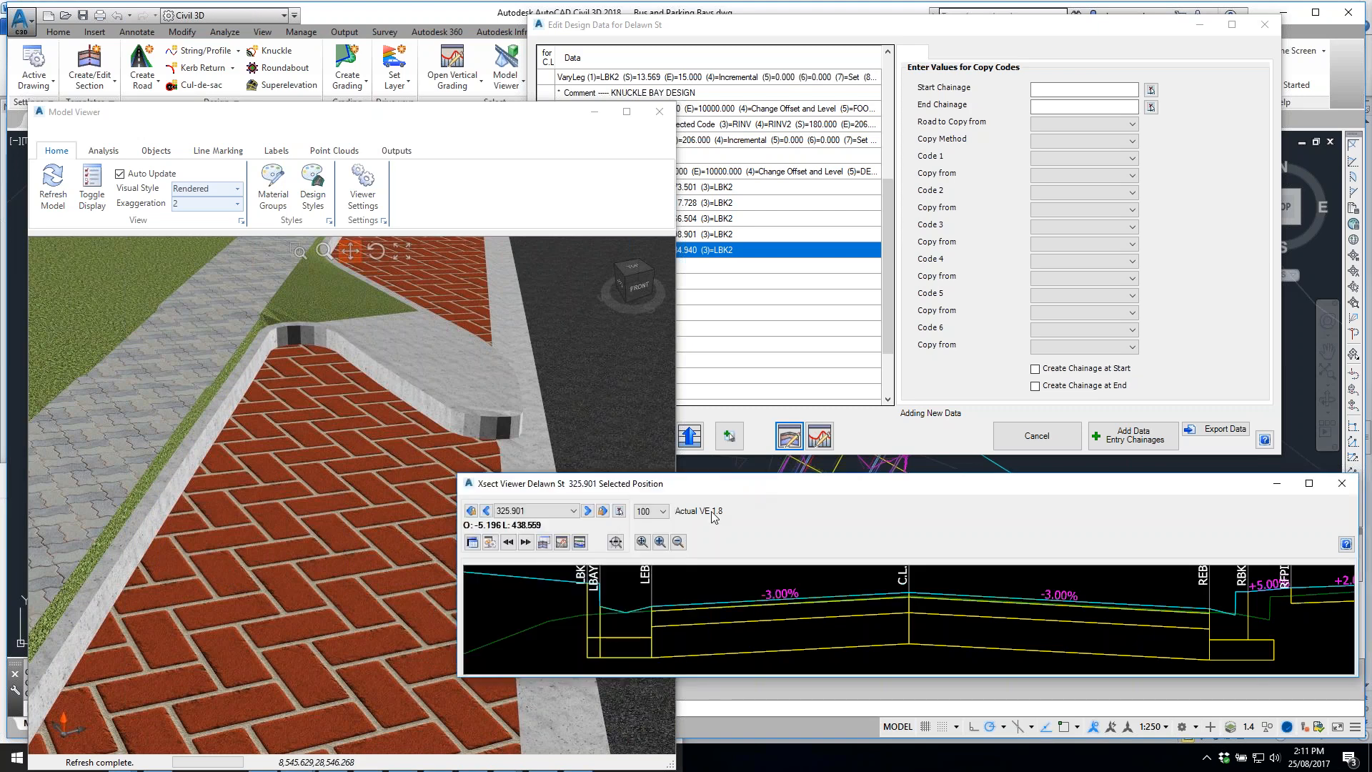
scroll(586, 601, down, 2)
middle_drag(569, 594, 743, 603)
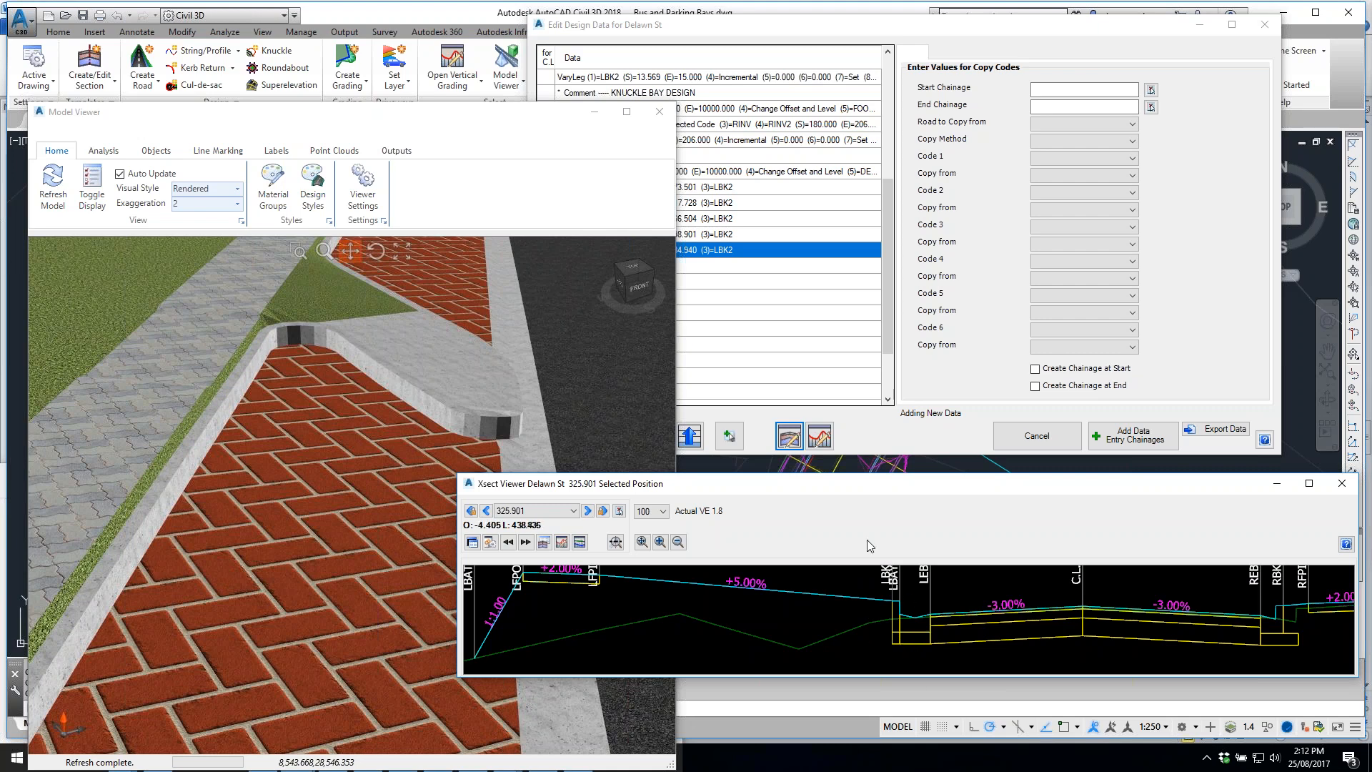
Set Copy Codes to run from chainage 165 to 1000, copying from the Parking Bays - LHS - String Control Method road by Full Position
drag(832, 25, 835, 31)
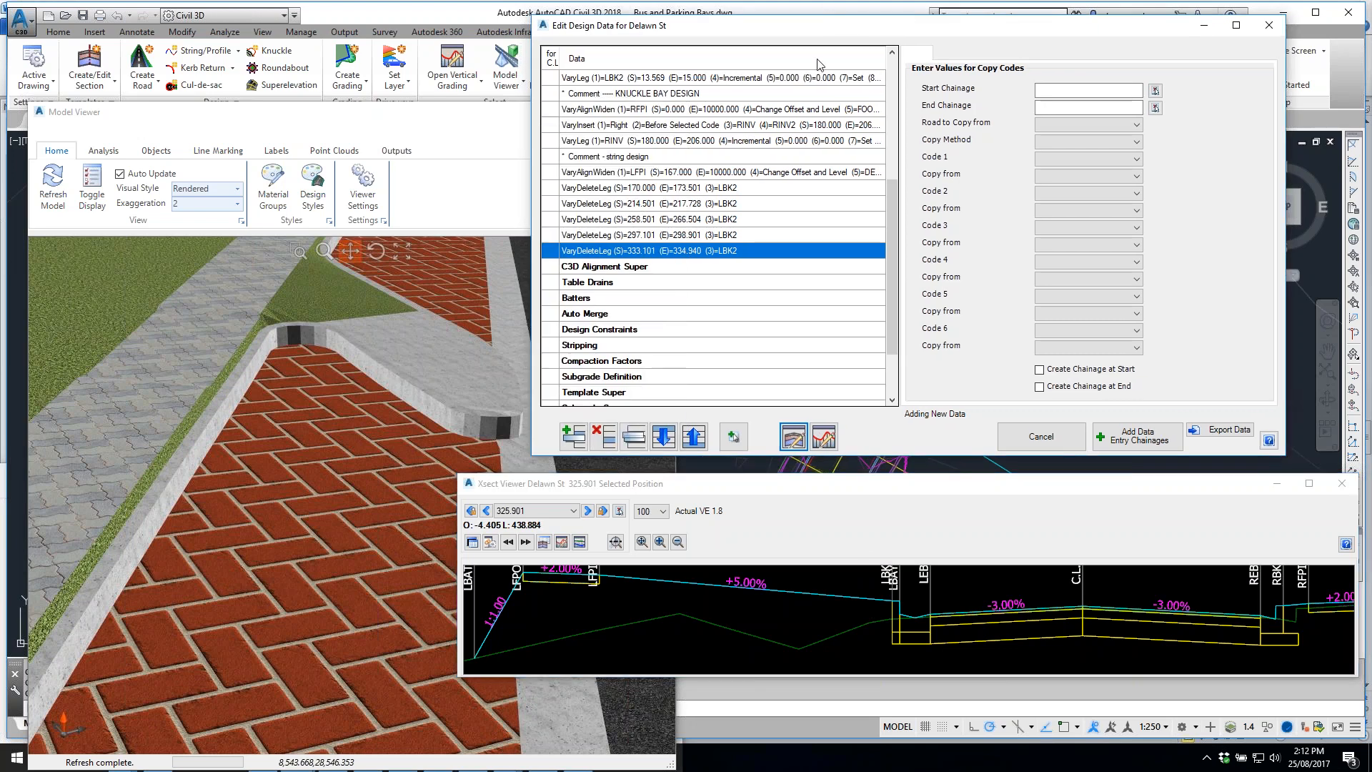
click(1078, 93)
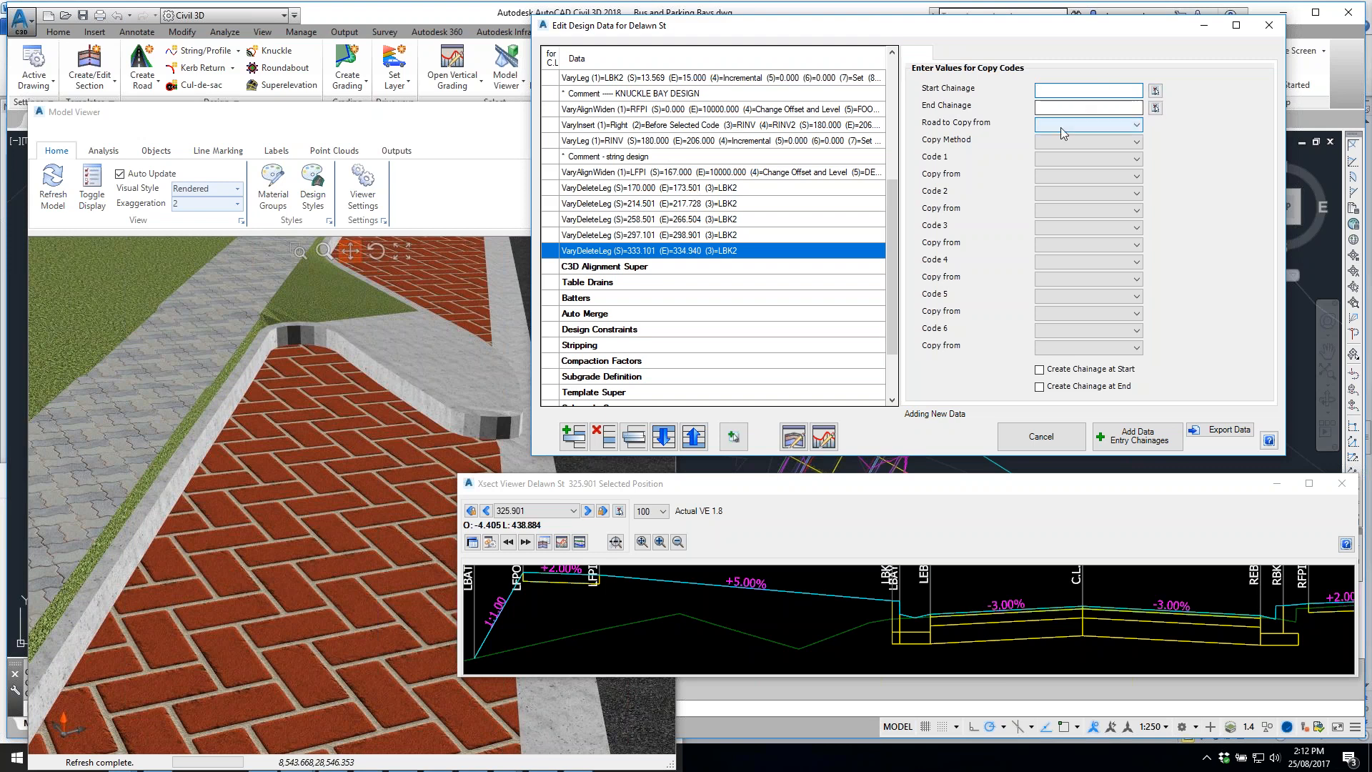
text(165)
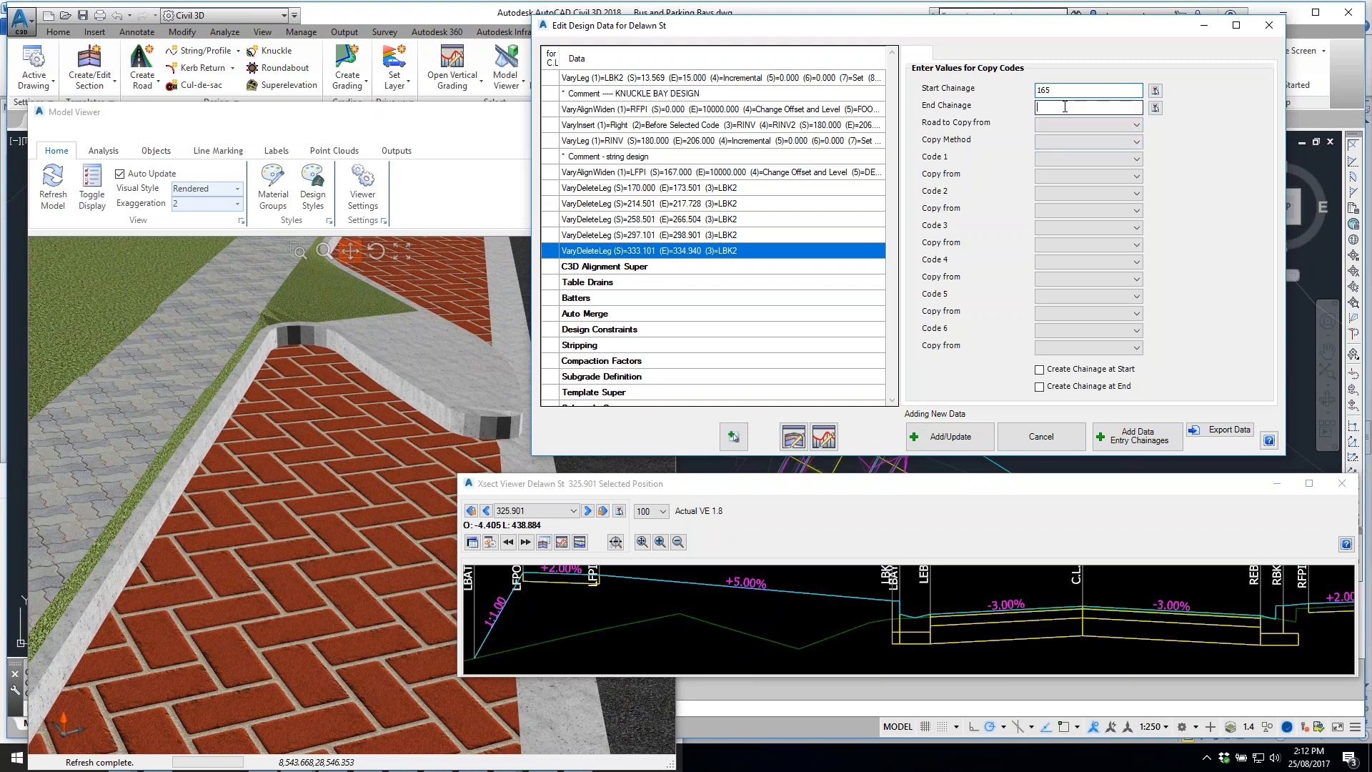
click(1064, 107)
text(1000)
click(1072, 123)
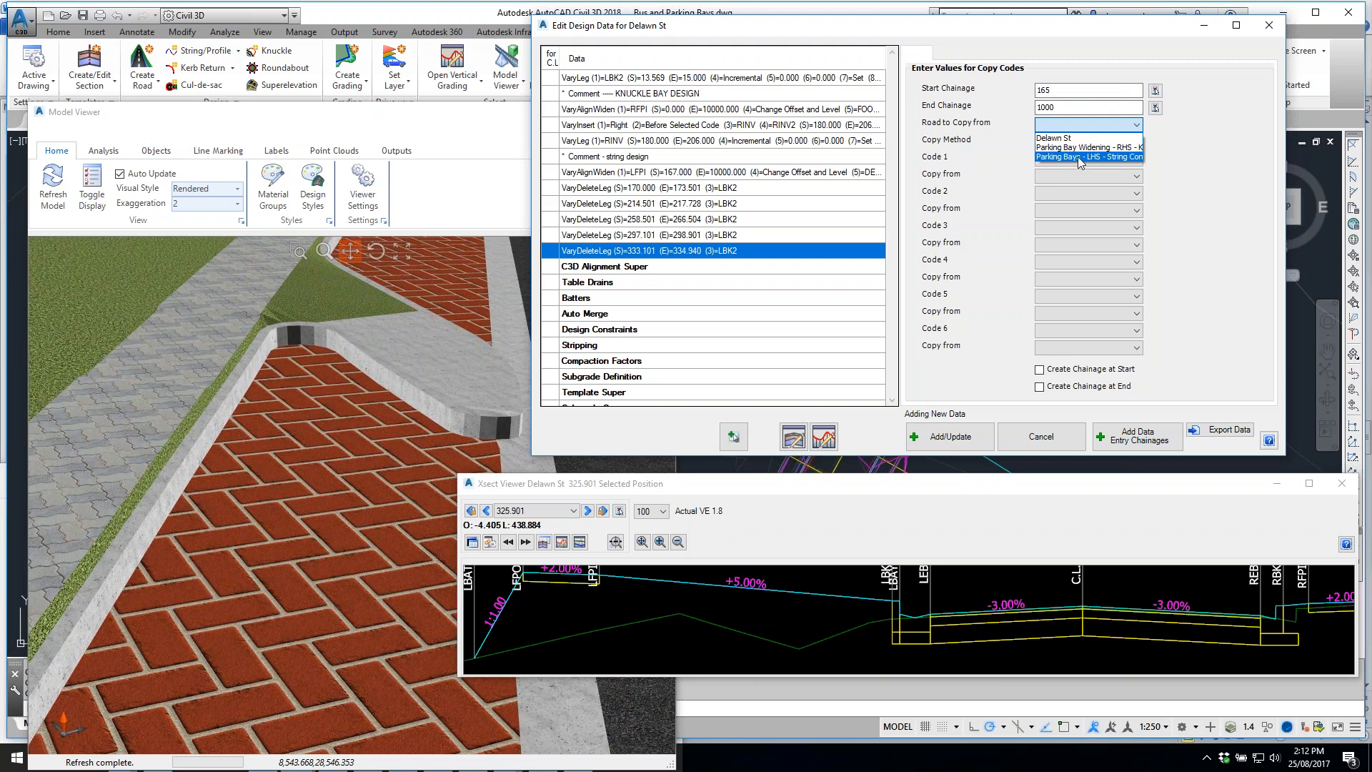
click(1087, 157)
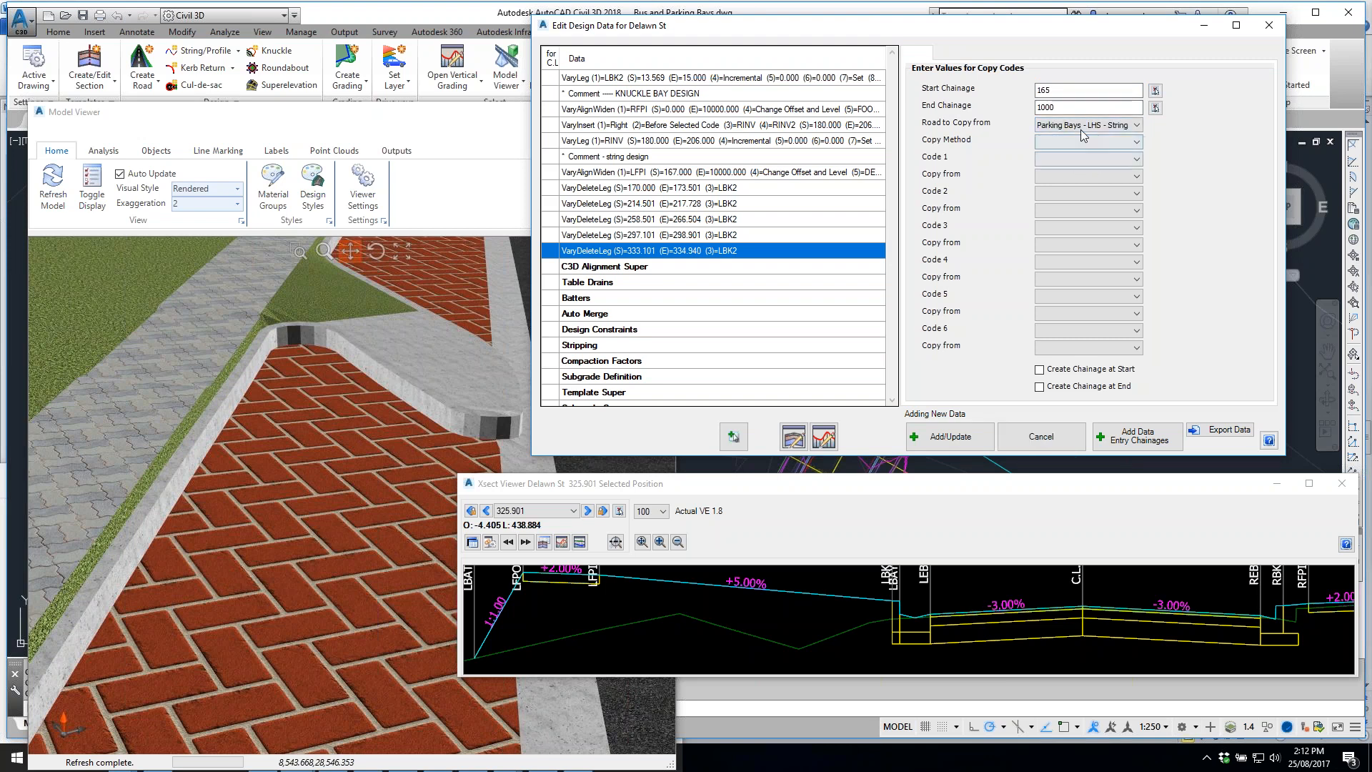
click(1091, 145)
click(1062, 153)
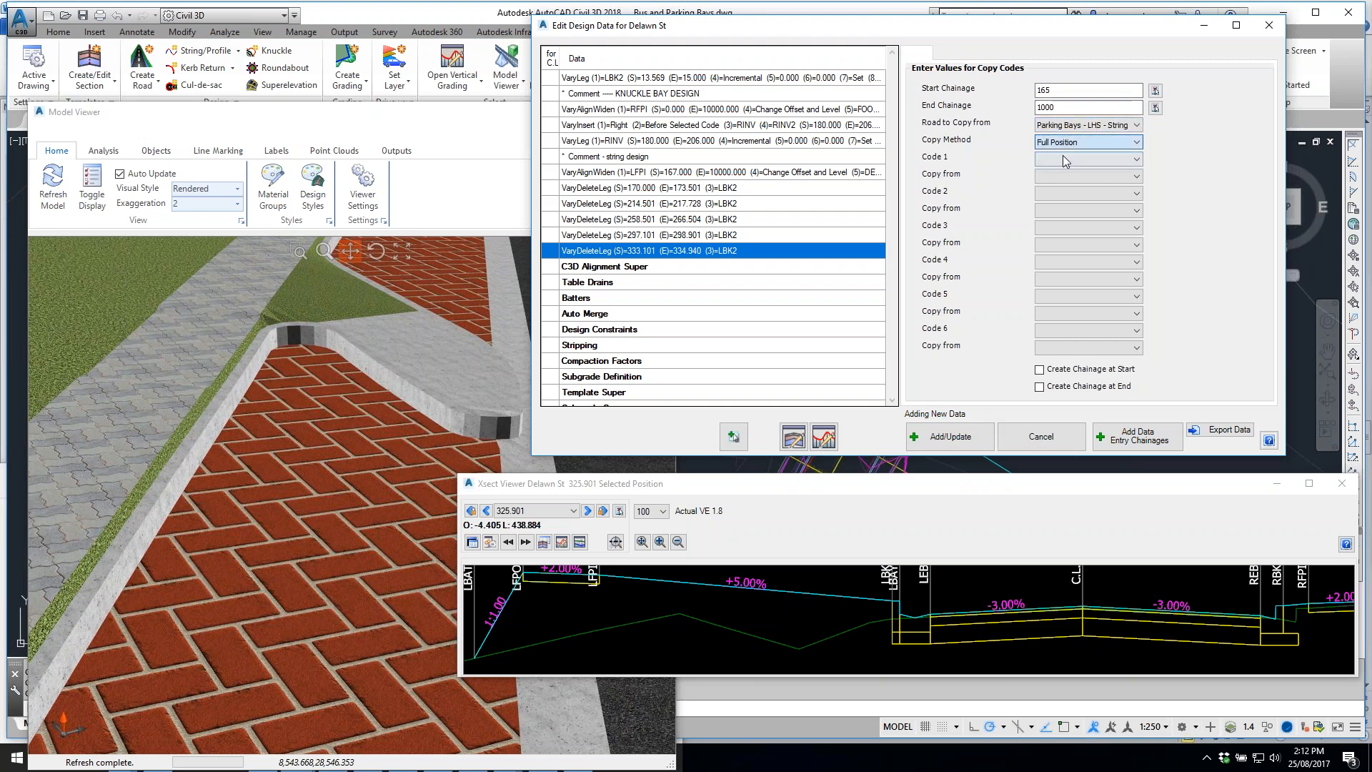
Map code LBAY to copy from C.L. and code LTK to copy from LTK
click(1123, 160)
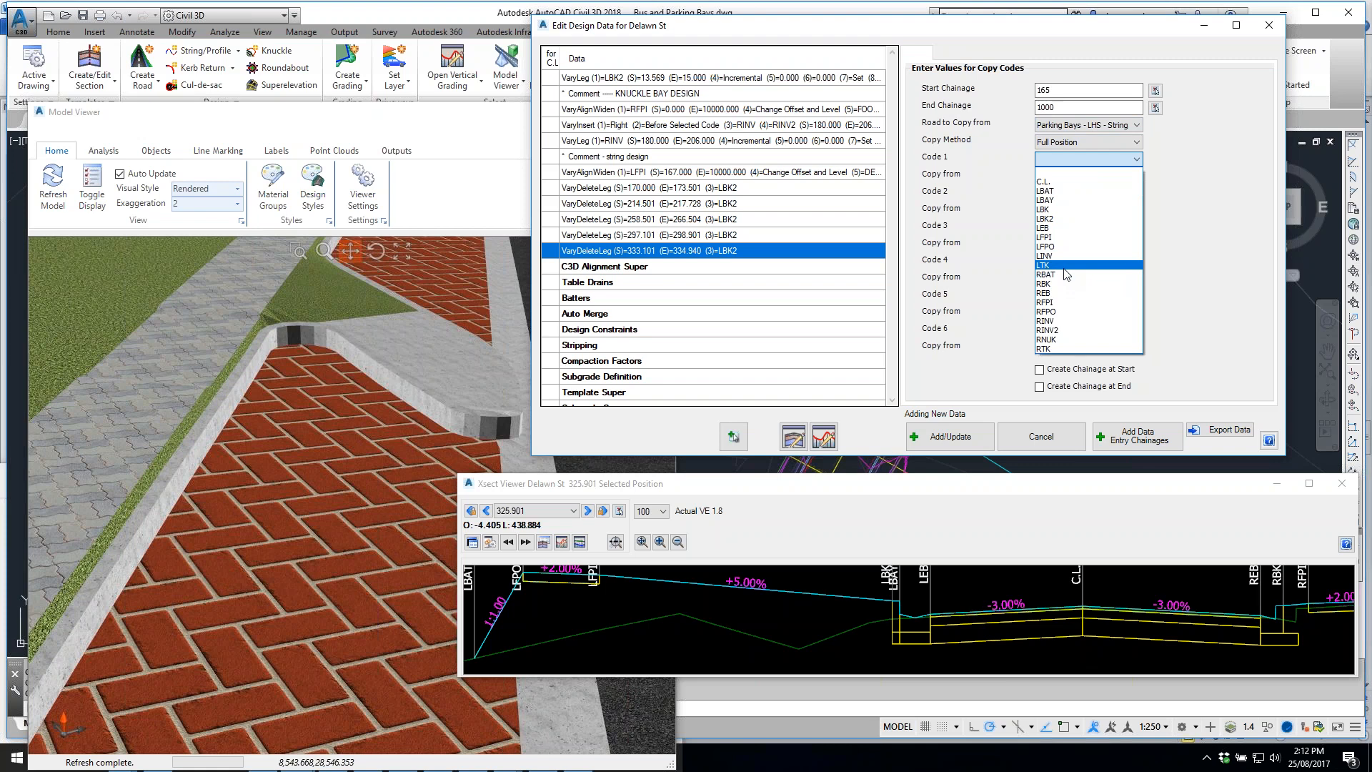
click(1060, 199)
click(1082, 178)
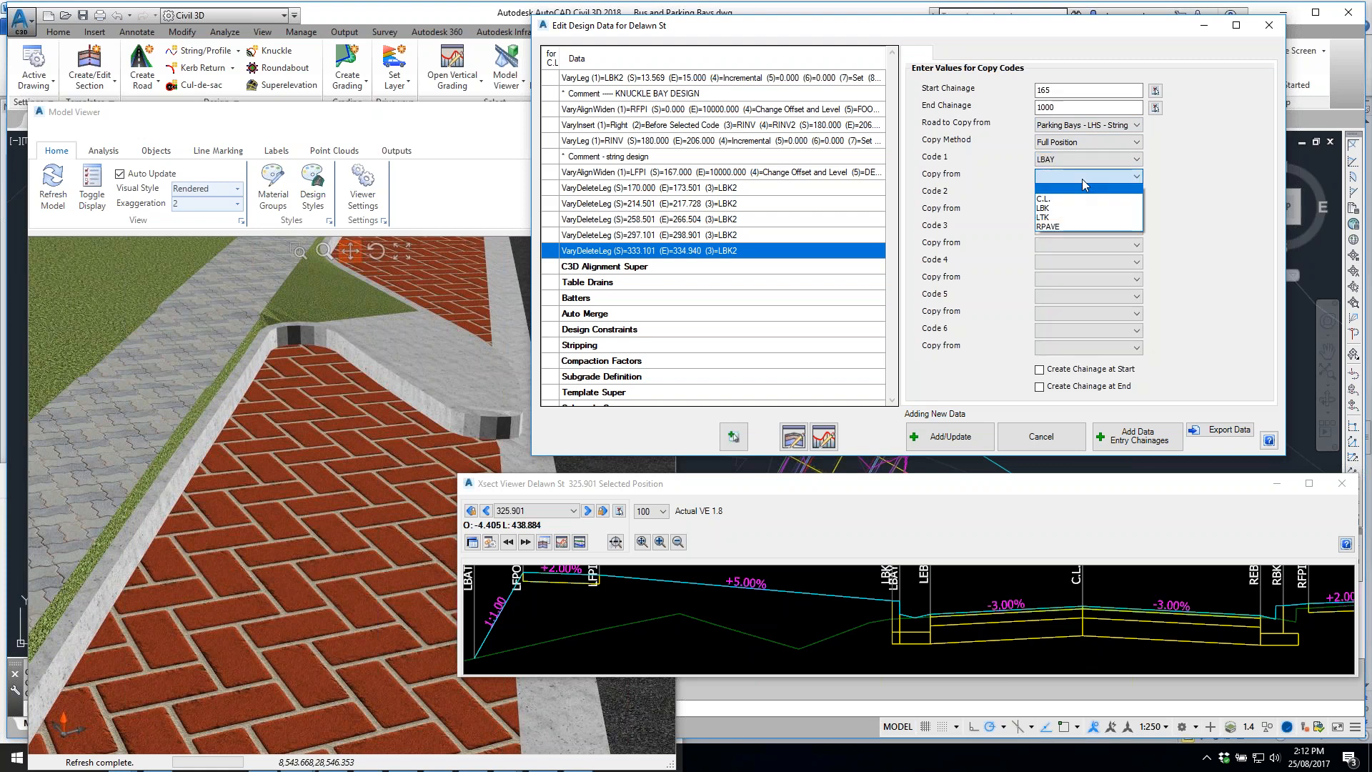
click(1045, 199)
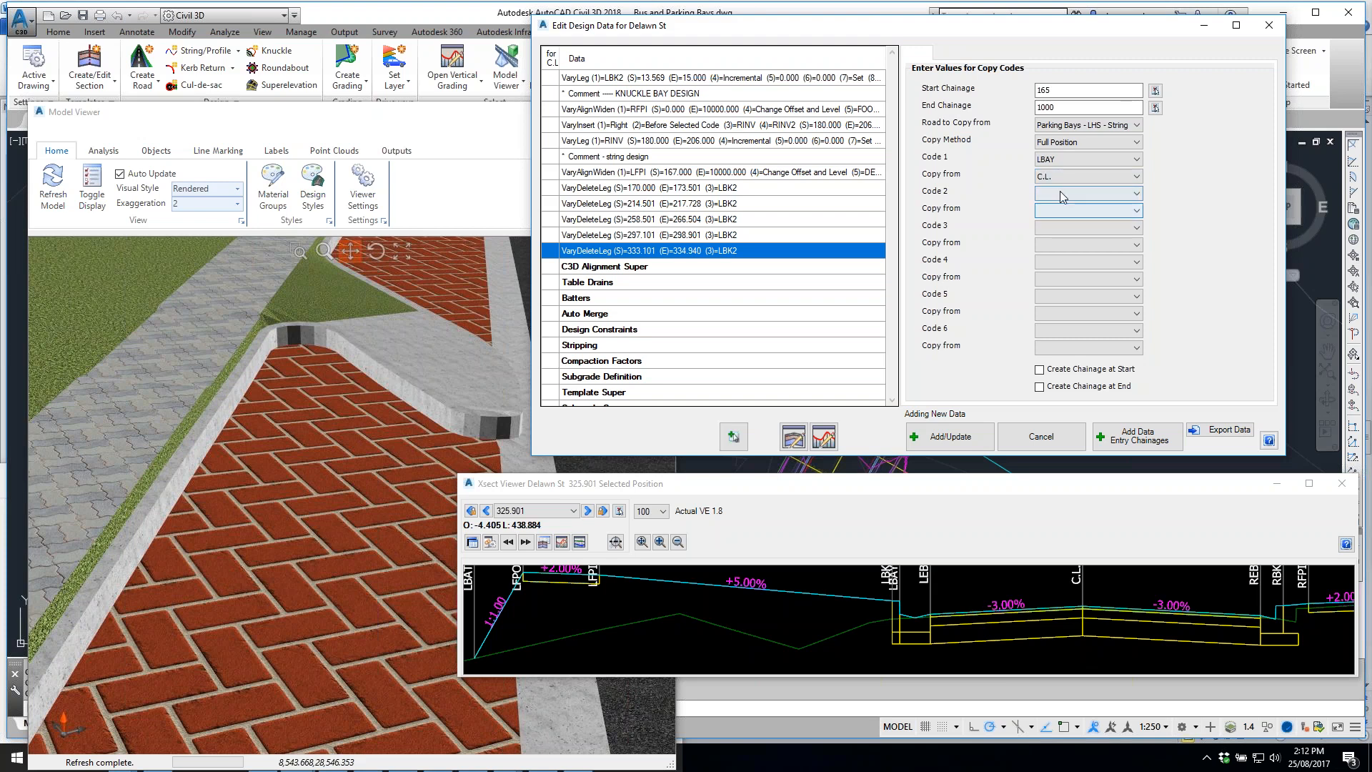
click(1057, 194)
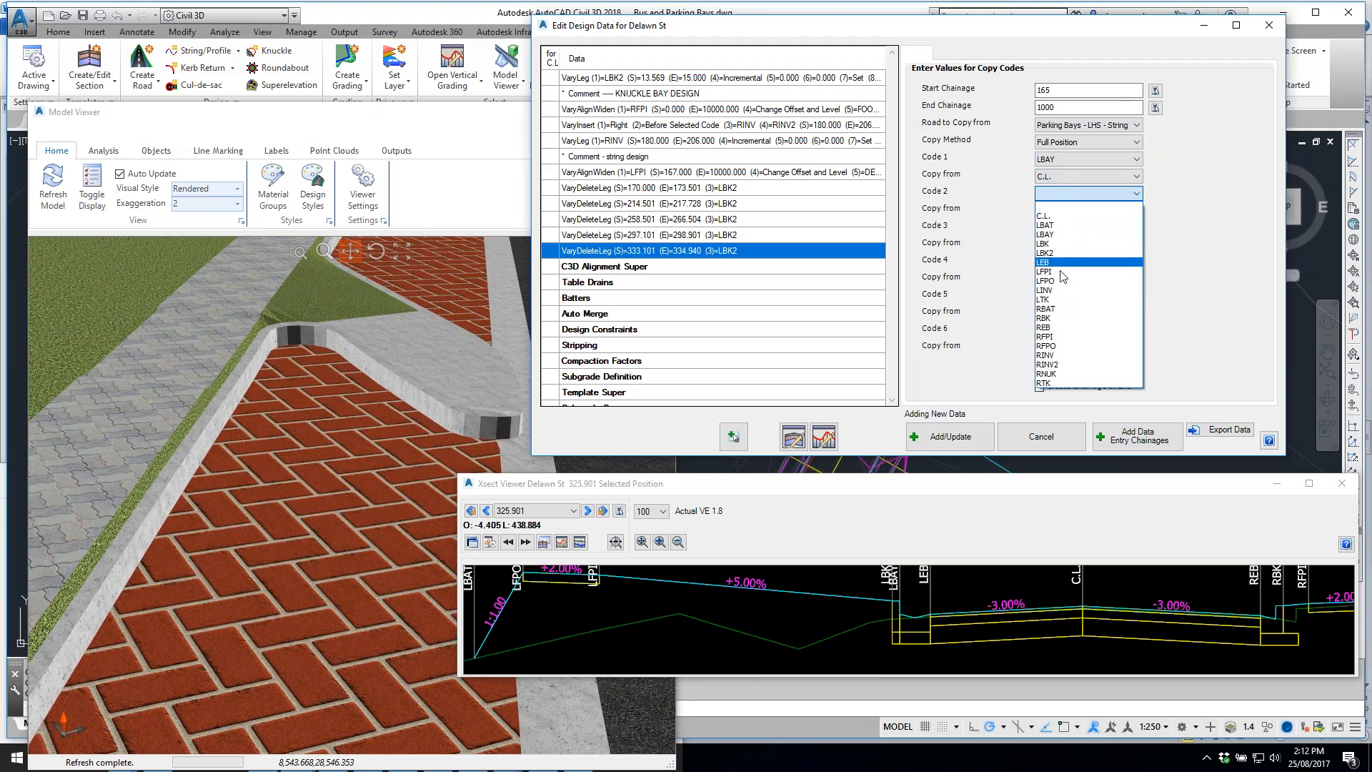
click(1061, 299)
click(1063, 211)
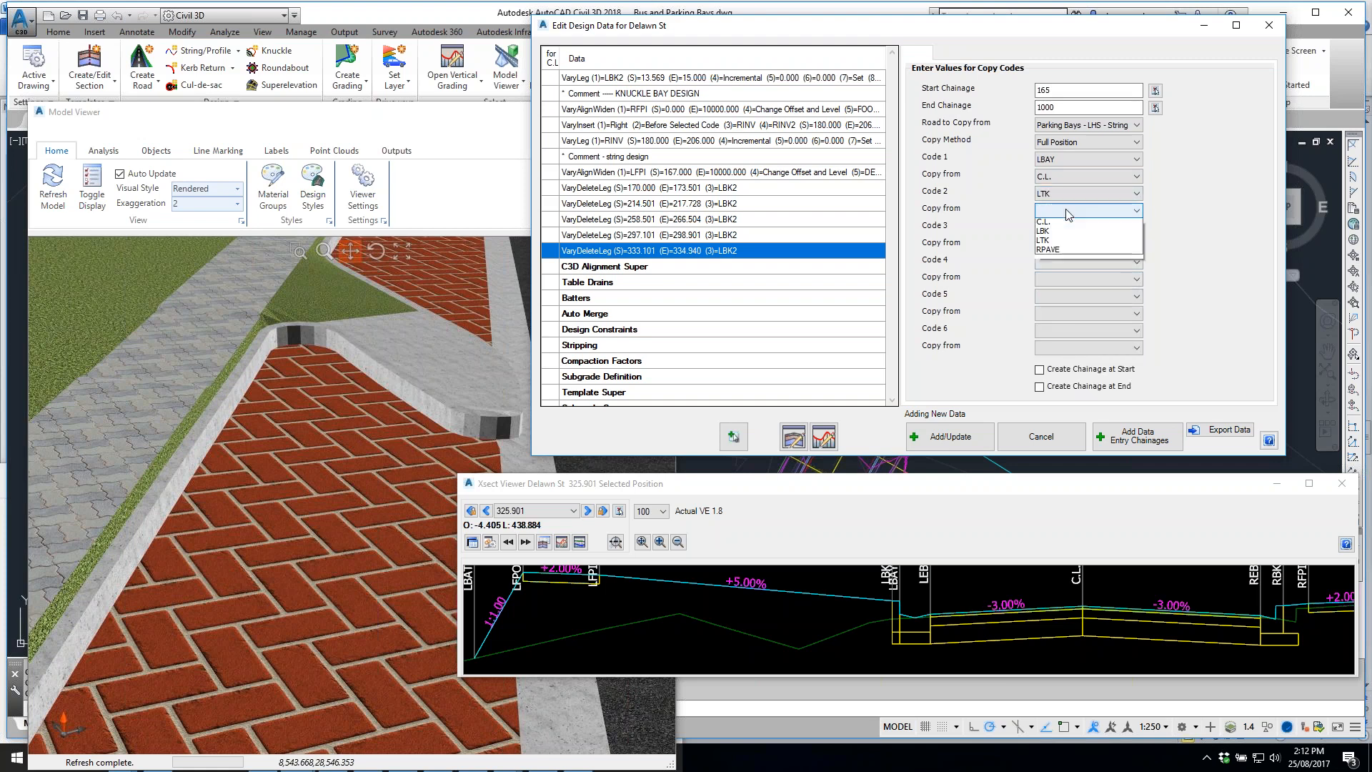
click(1048, 254)
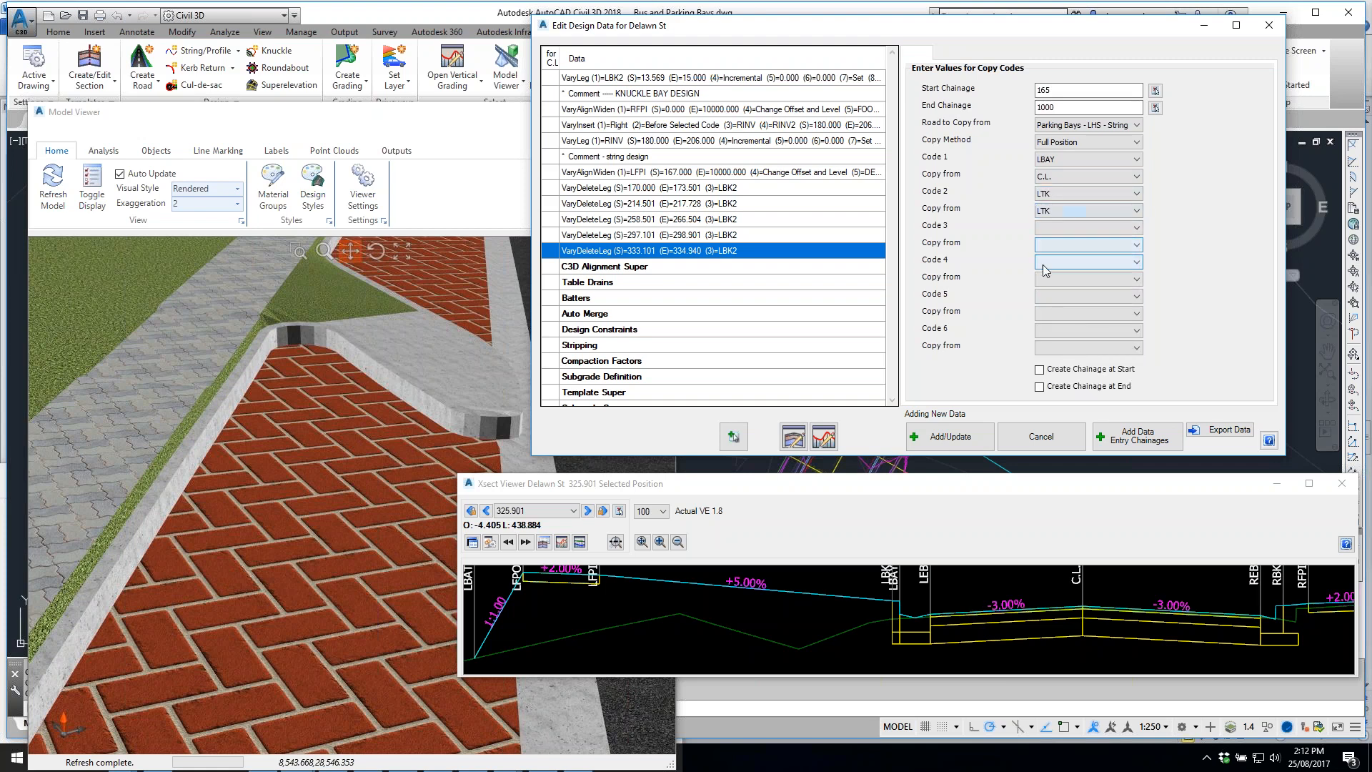
Map the third code LBK to copy from LBK, and add the Copy Codes variation to the design data
click(1055, 228)
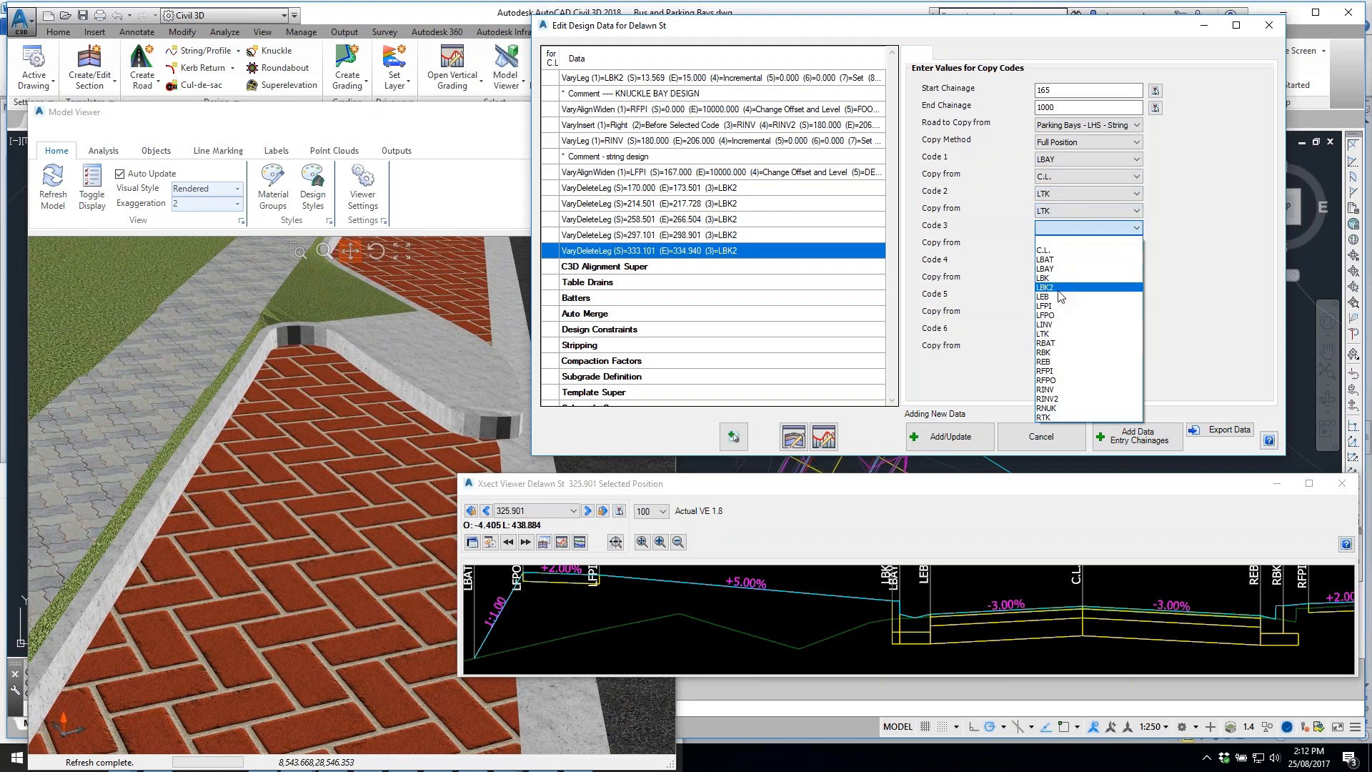
click(1057, 278)
click(1067, 244)
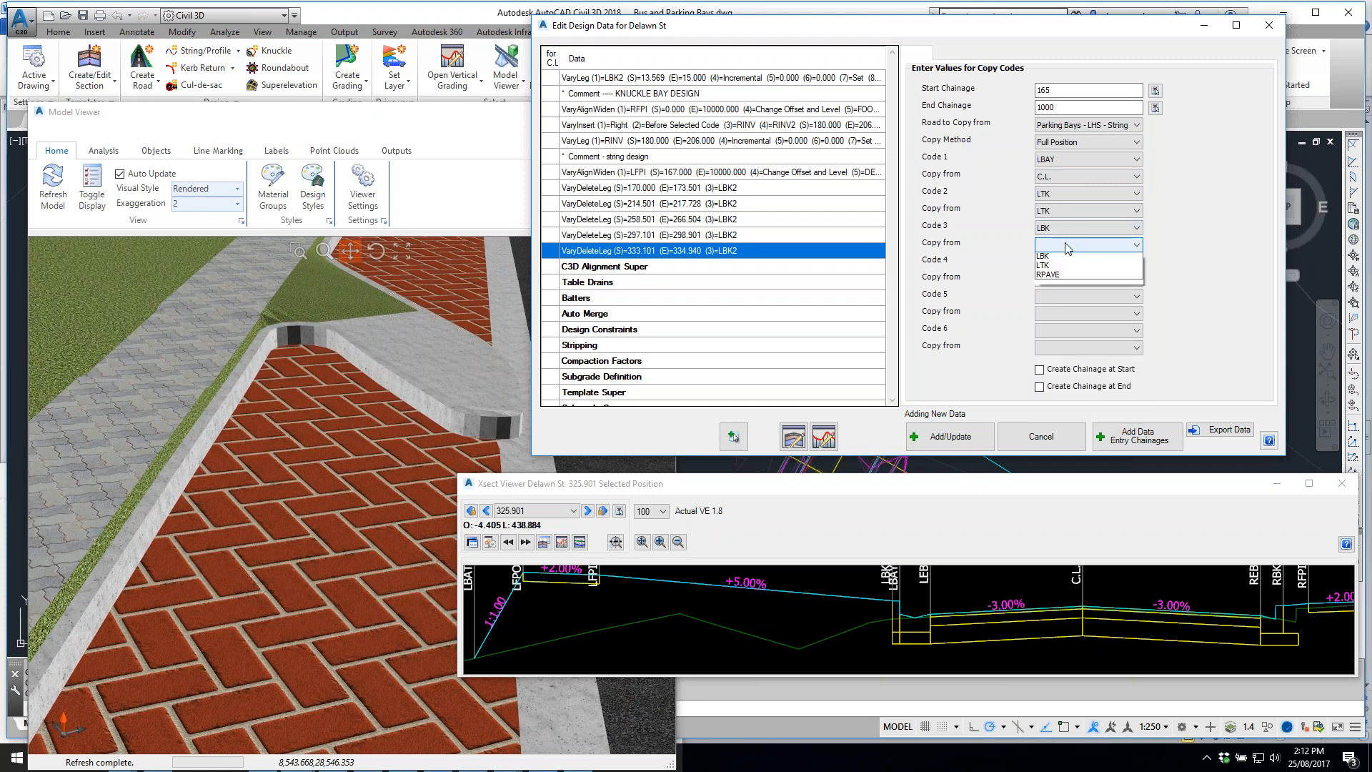
click(1057, 277)
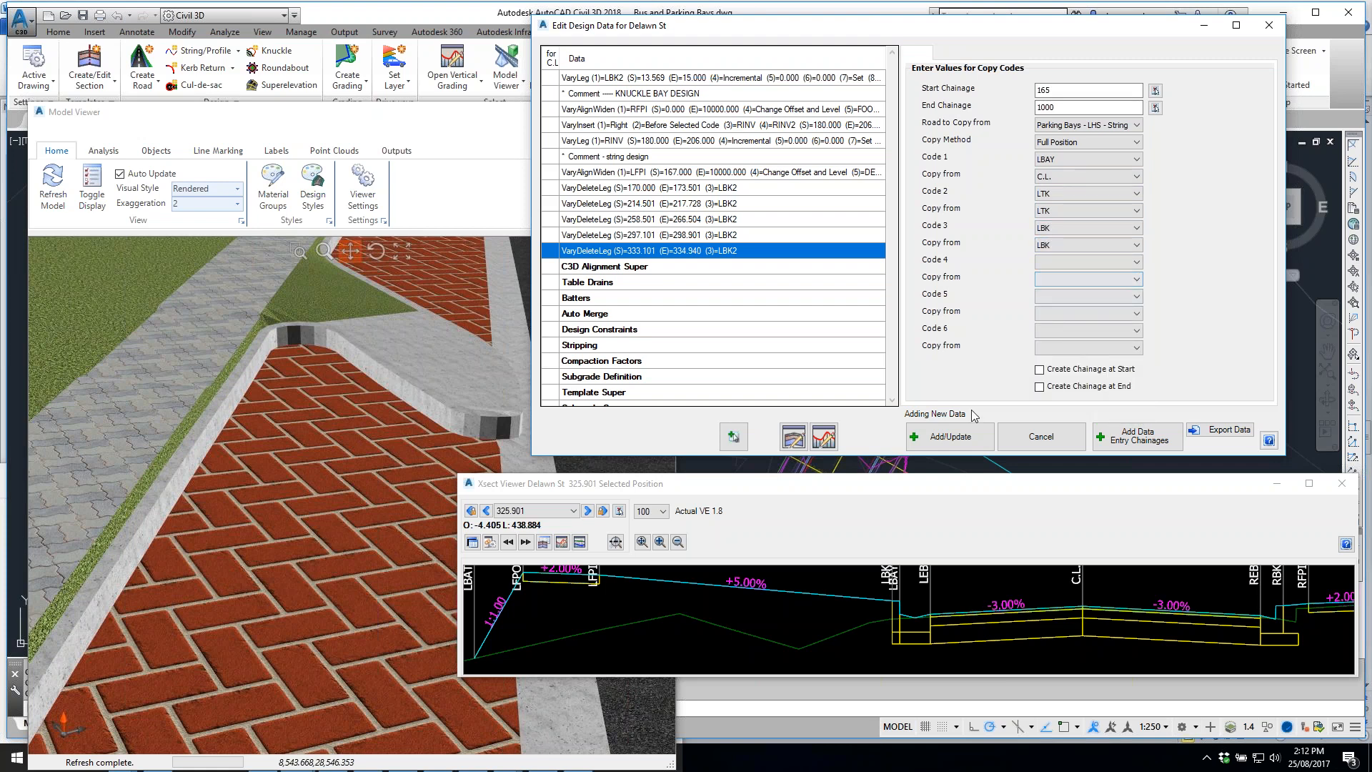
click(960, 441)
click(959, 440)
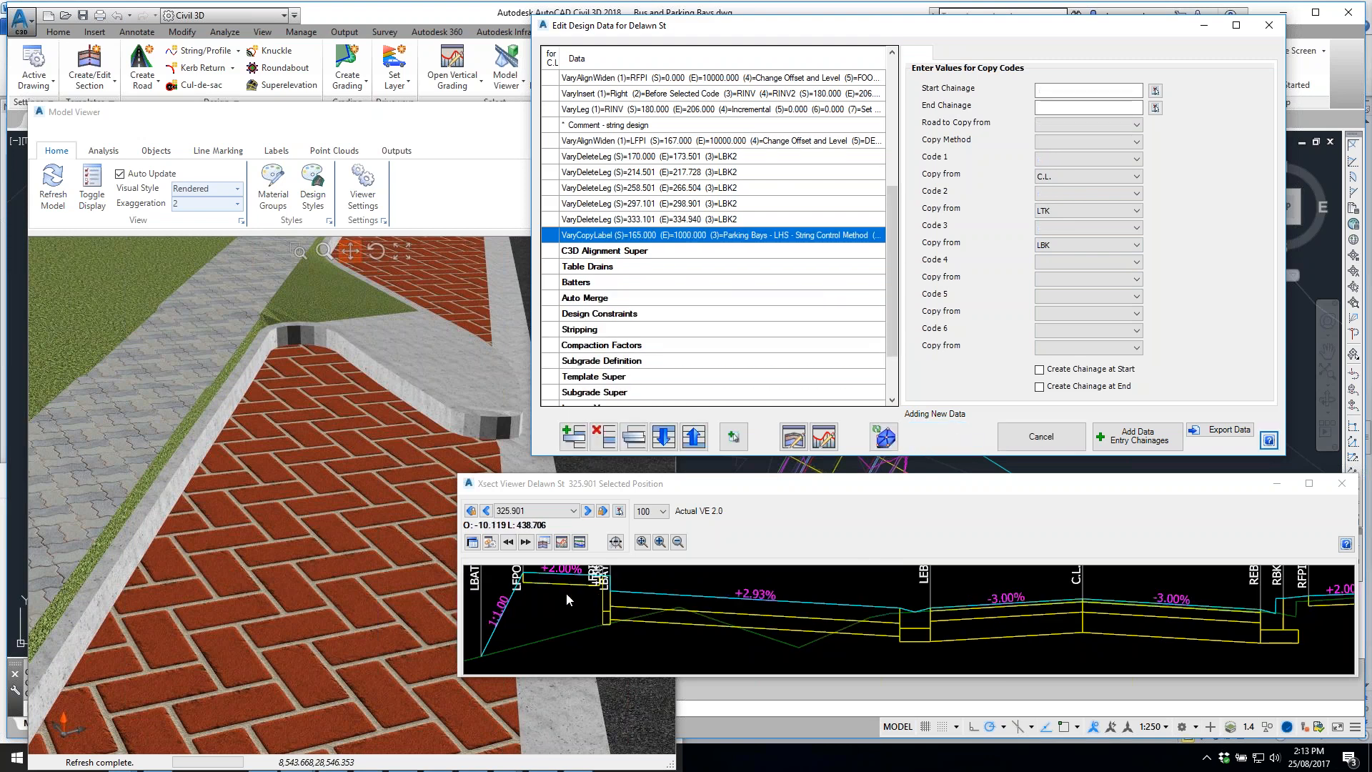
Inspect the left bay in the updated Delawn St cross section, and close the section viewer, design data and model viewer
middle_drag(610, 591, 860, 611)
scroll(643, 596, up, 5)
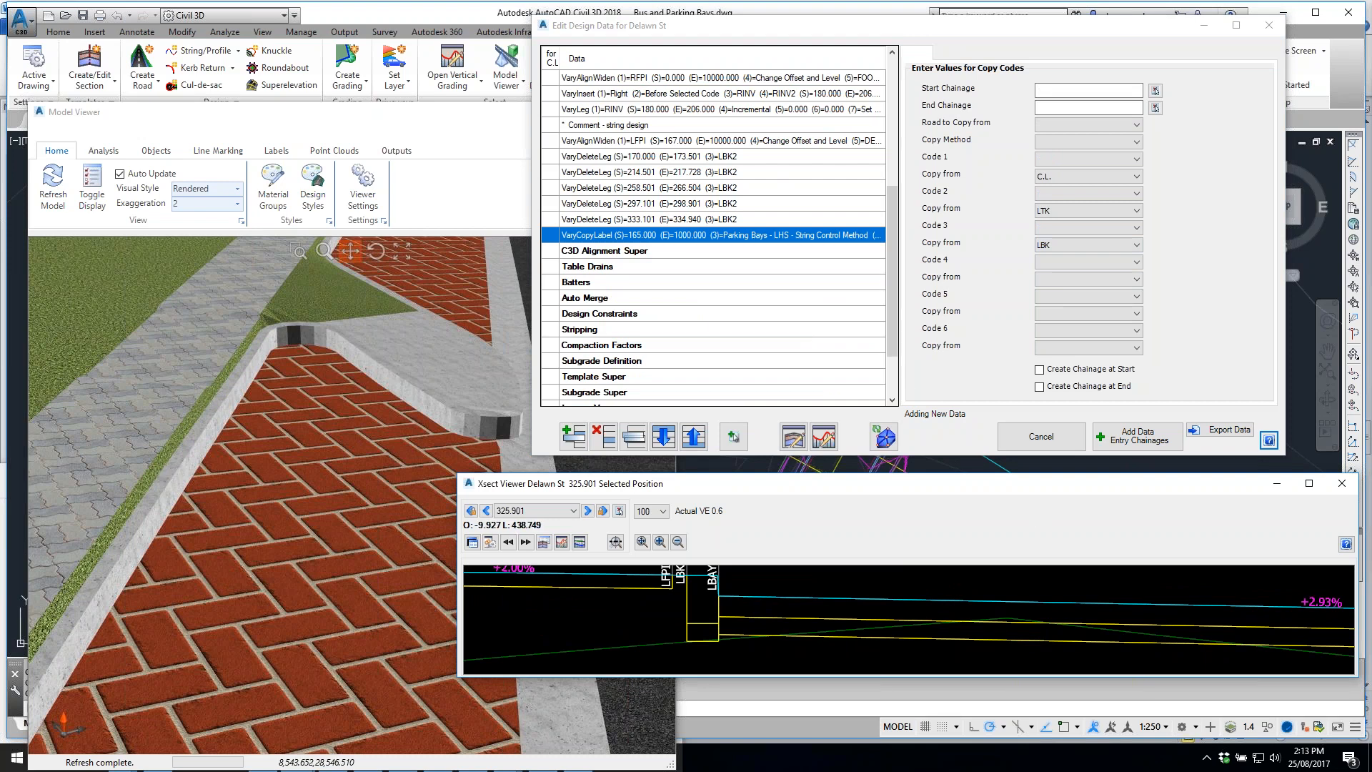
scroll(846, 641, down, 3)
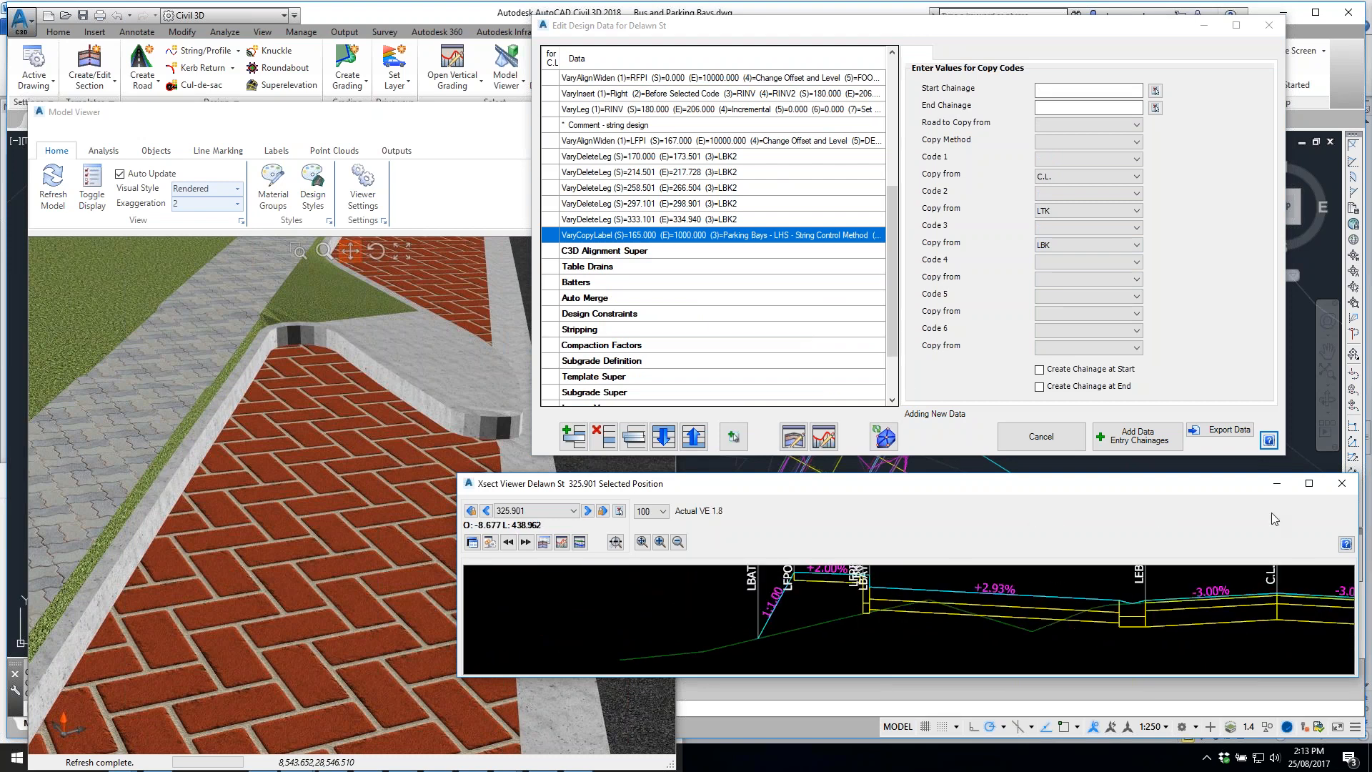
click(1341, 483)
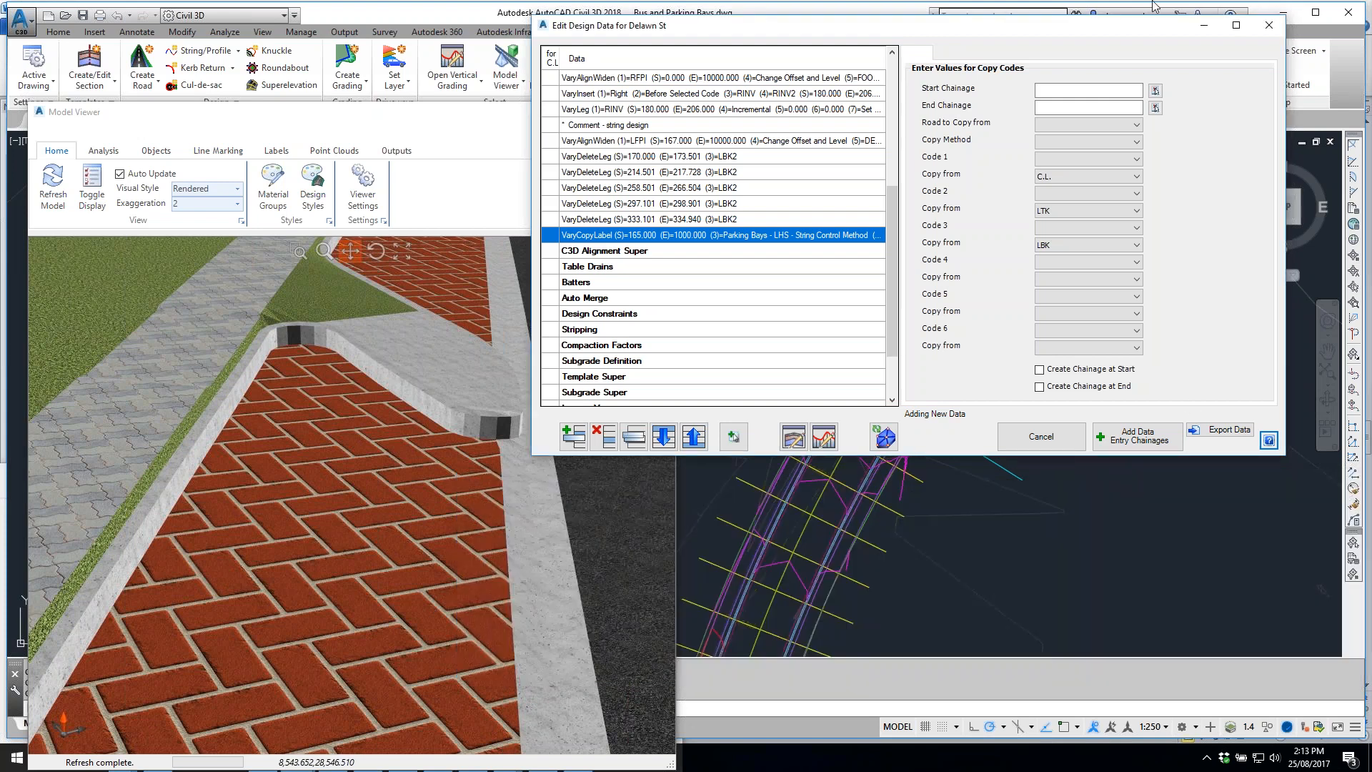
click(1270, 25)
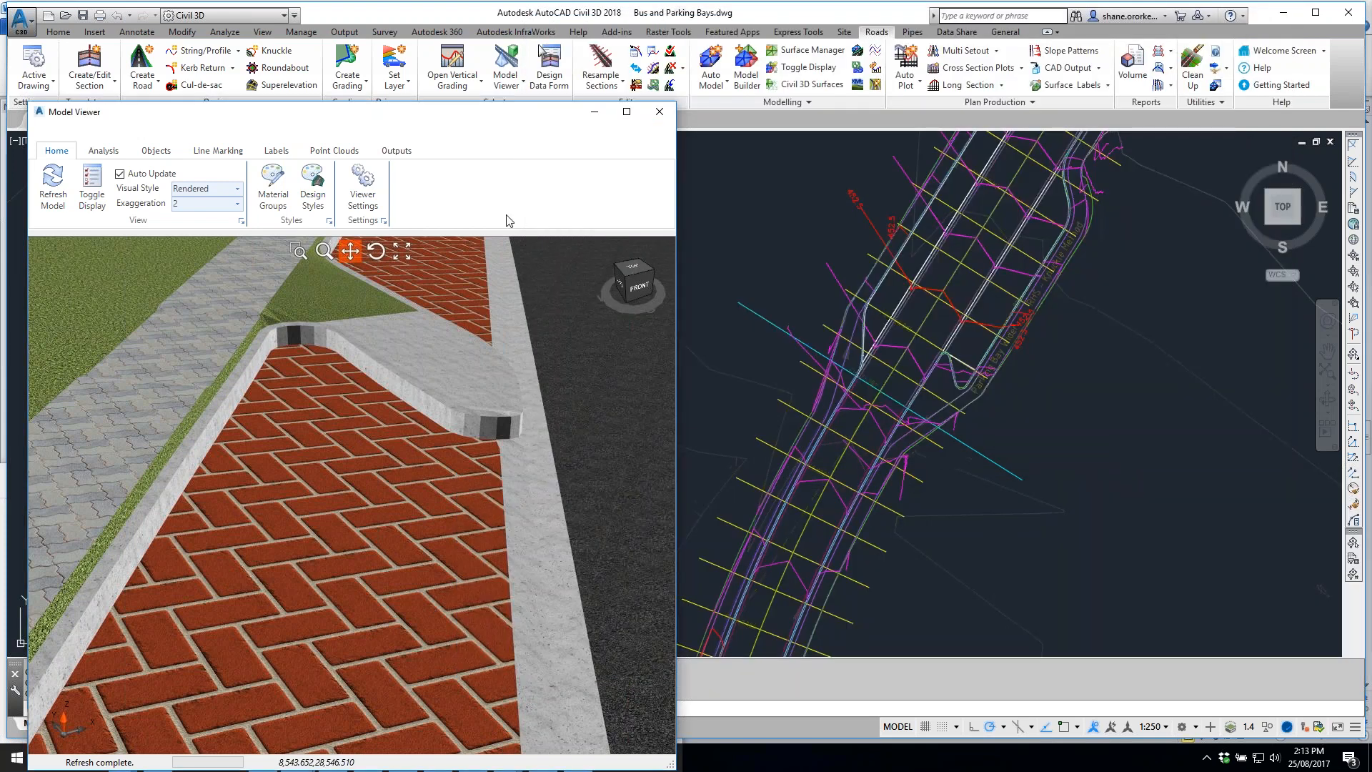
click(659, 113)
Generate a cross-section plot preview for the Delawn St alignment using the selected sampled sections
scroll(641, 402, down, 6)
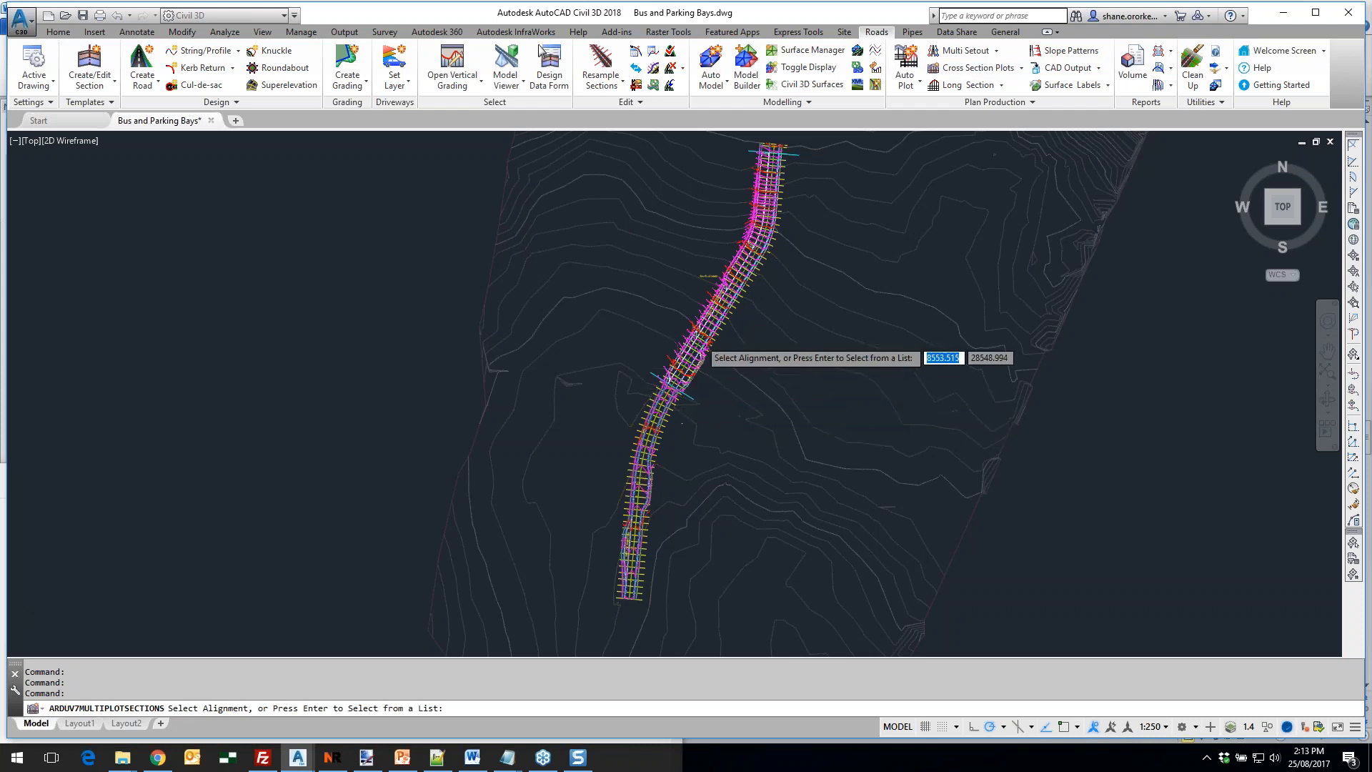
scroll(684, 361, up, 5)
key(Return)
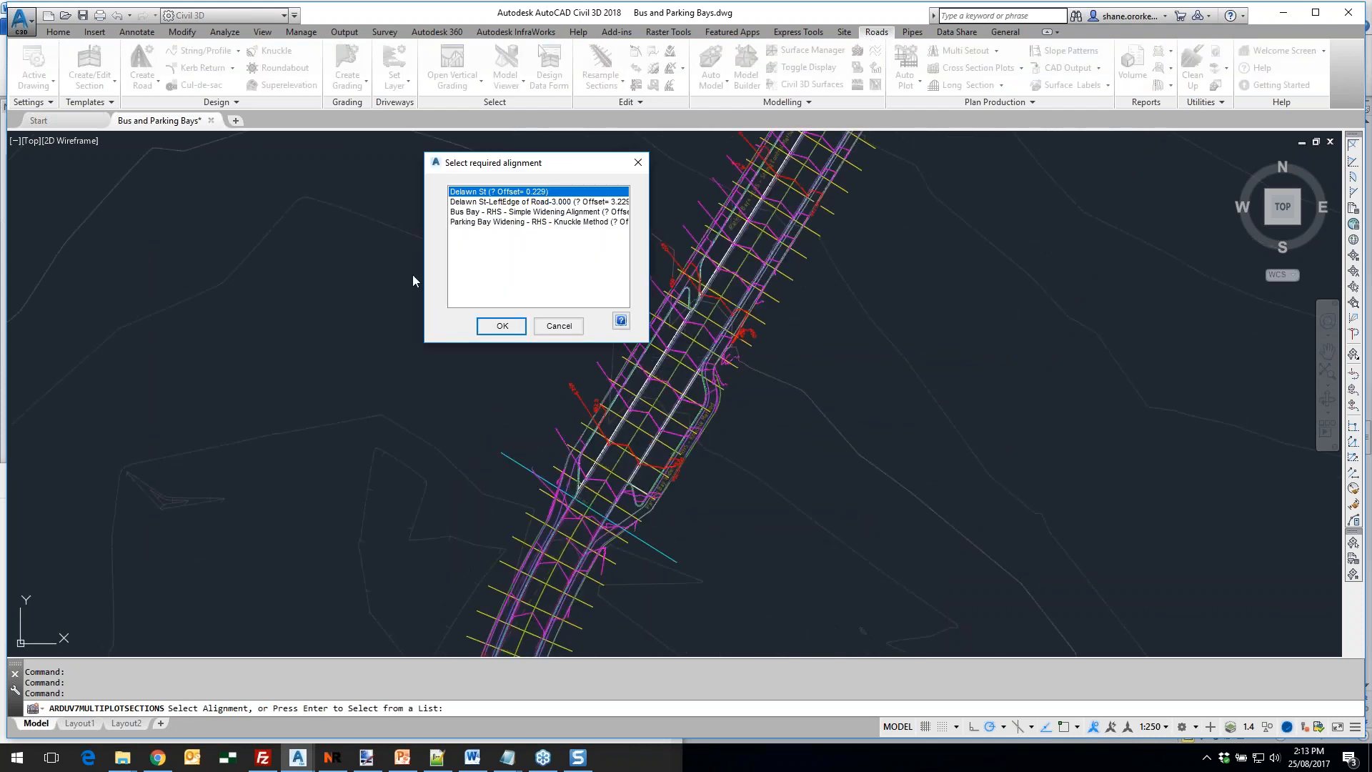
click(520, 329)
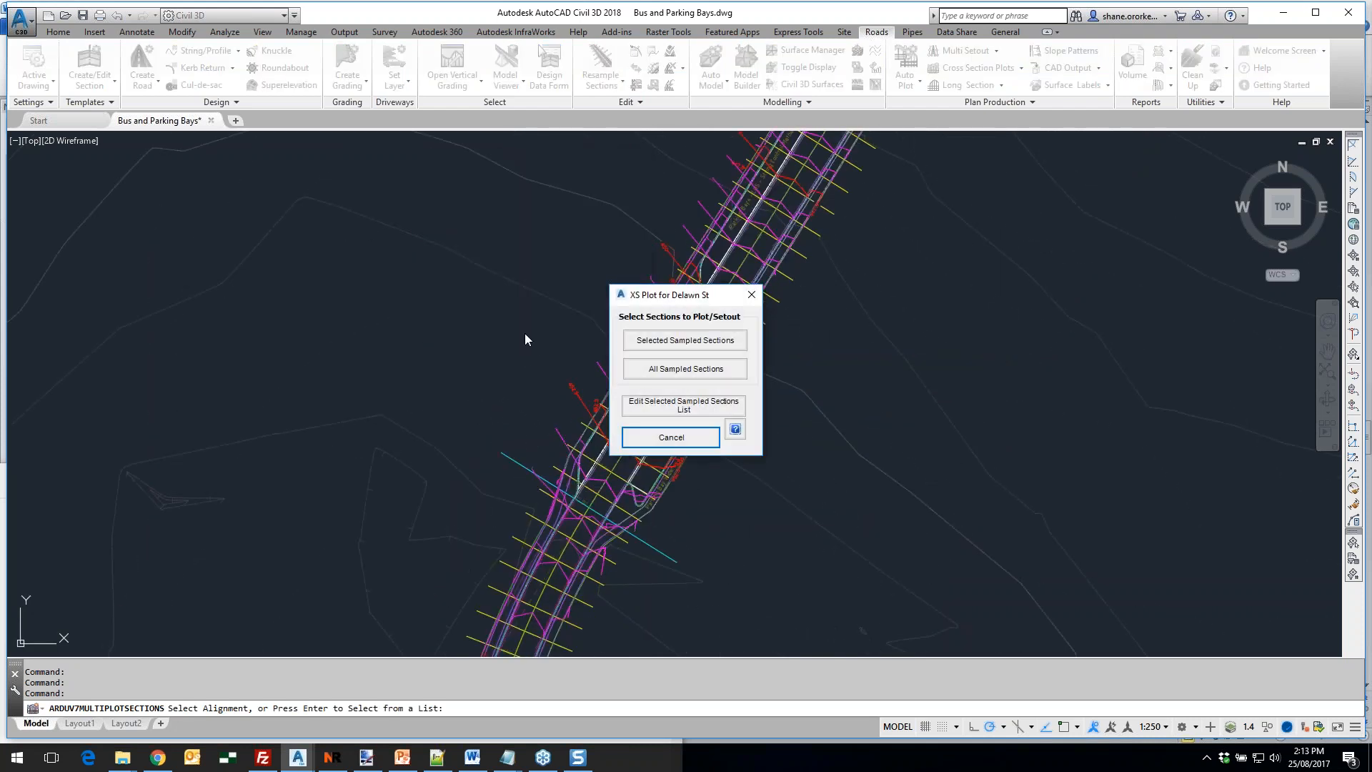
click(672, 342)
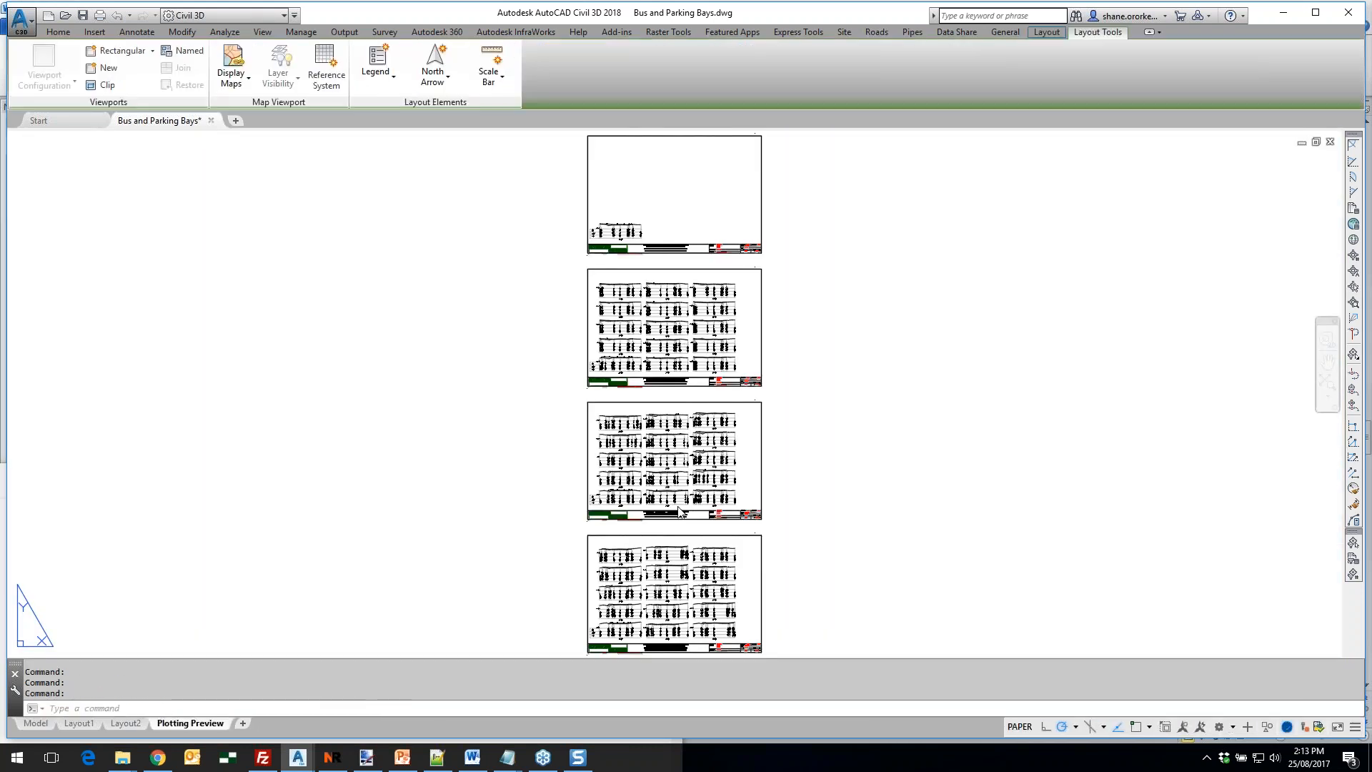
Run the csdla command on the plotting preview and examine the parking bay in the Delawn St section at Ch 200.00
scroll(641, 426, up, 4)
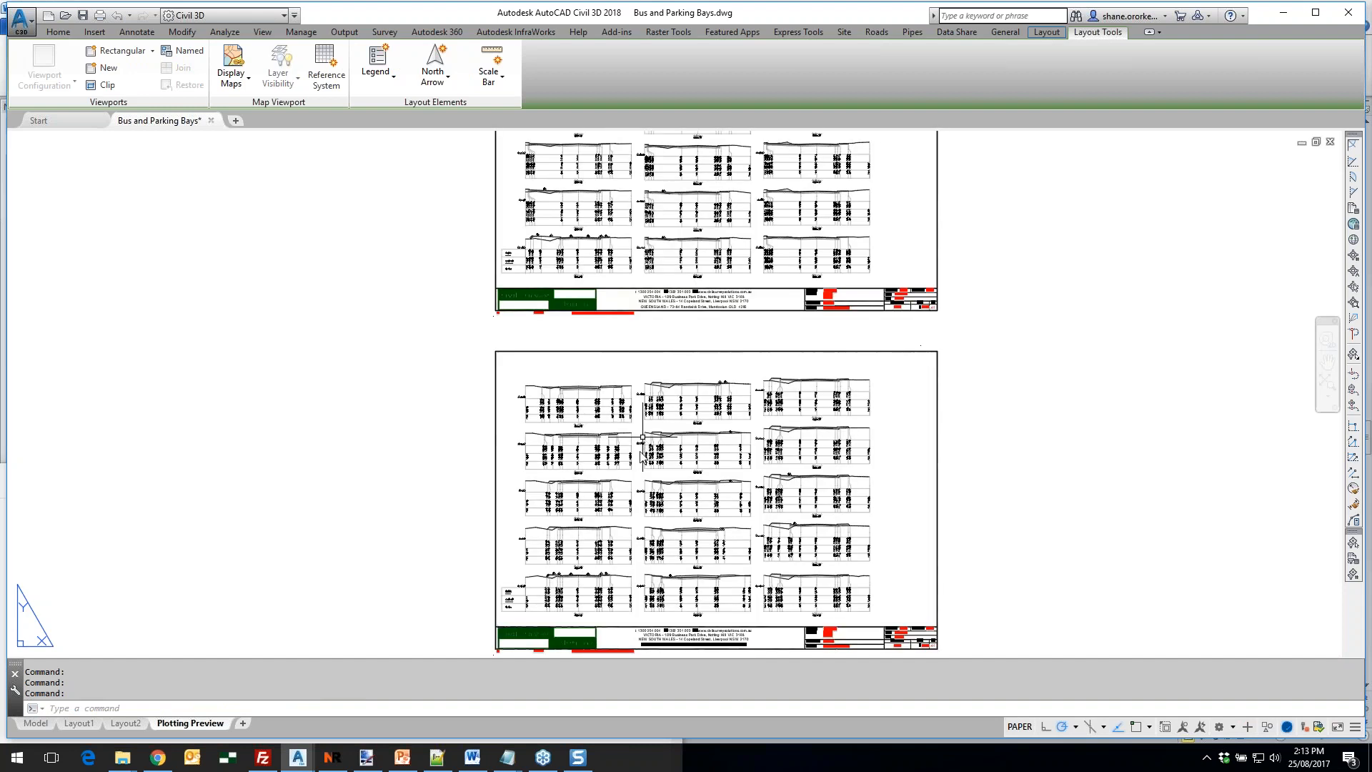
key(Escape)
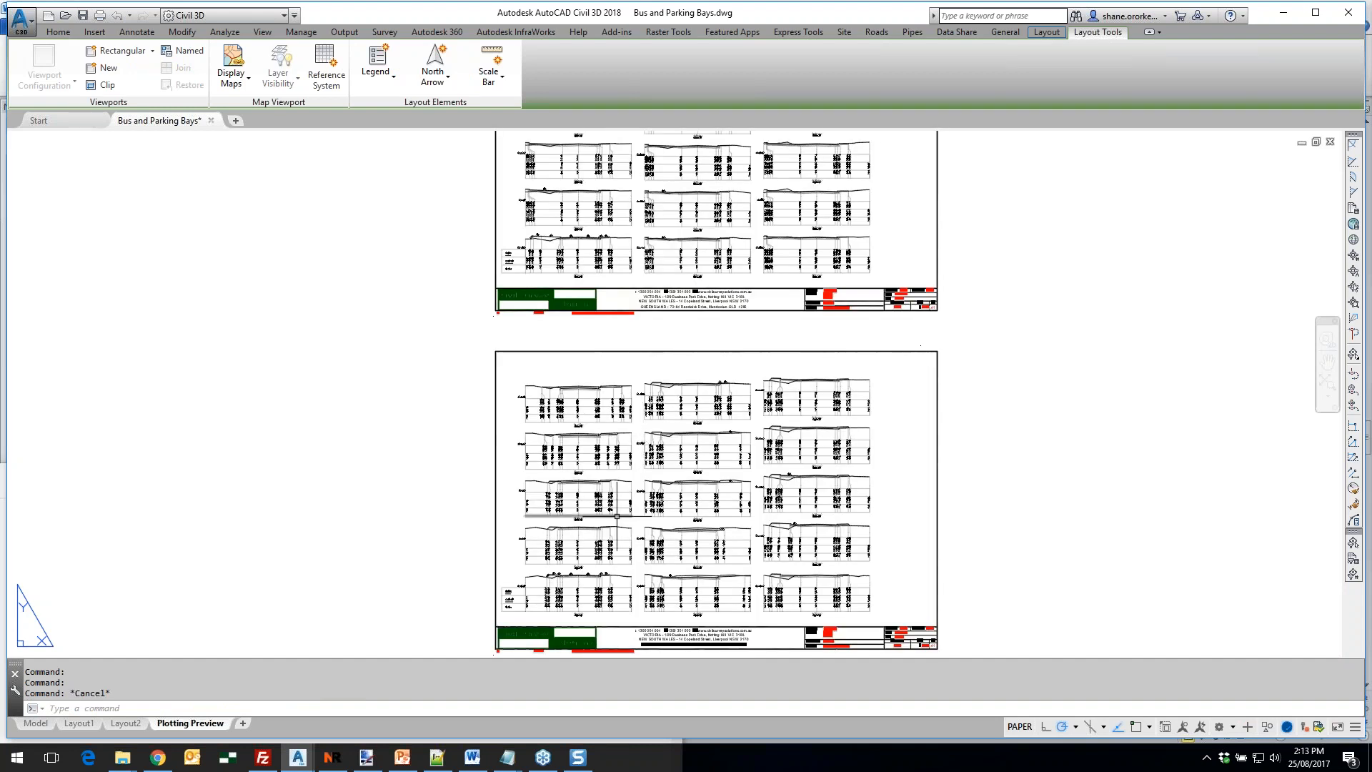
text(csdla)
key(Return)
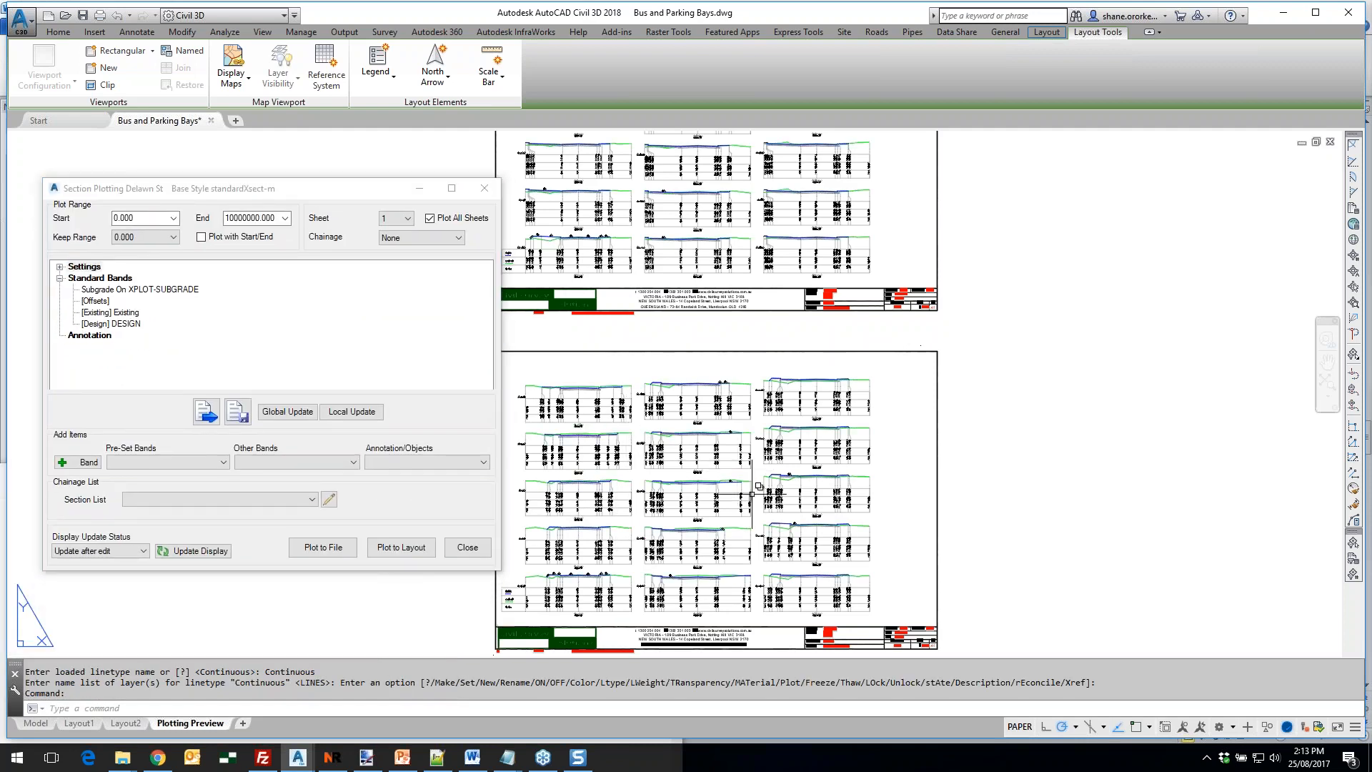
scroll(758, 487, up, 8)
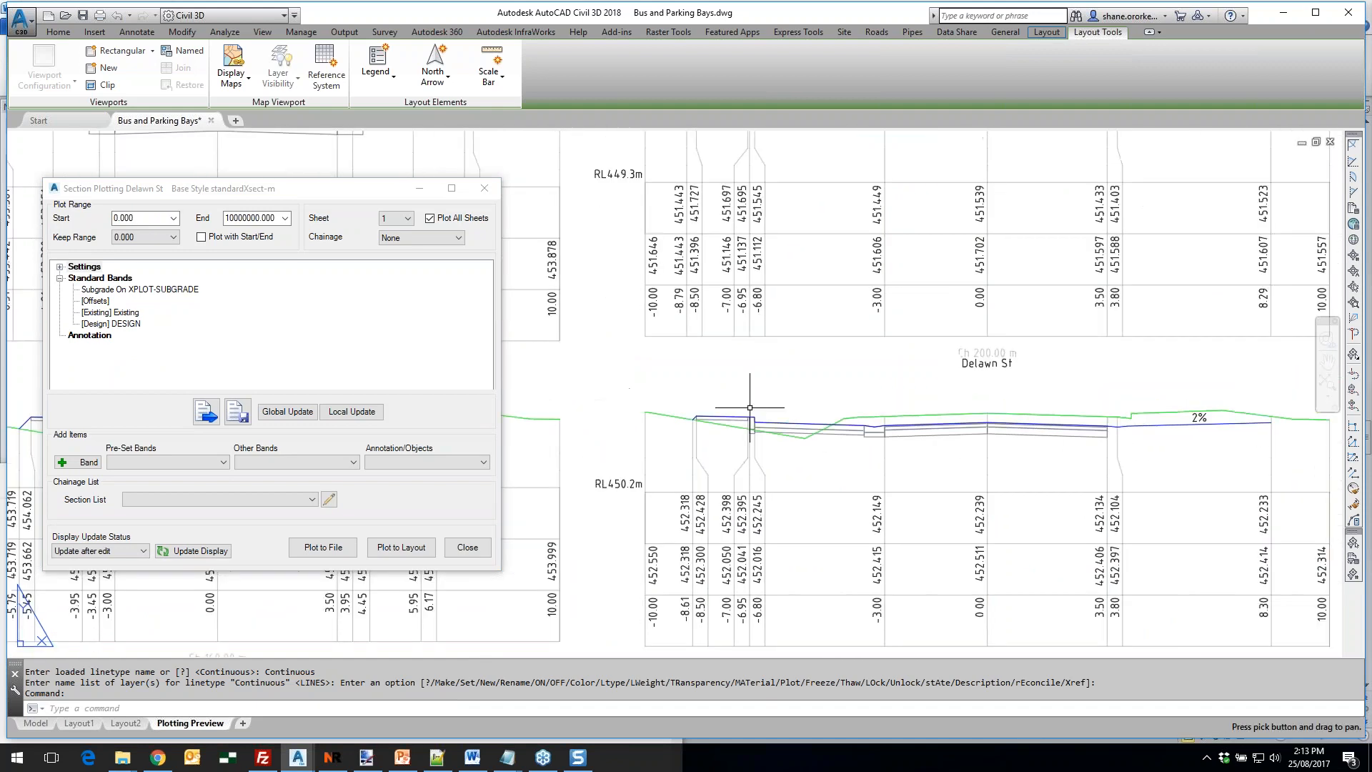
scroll(817, 393, up, 2)
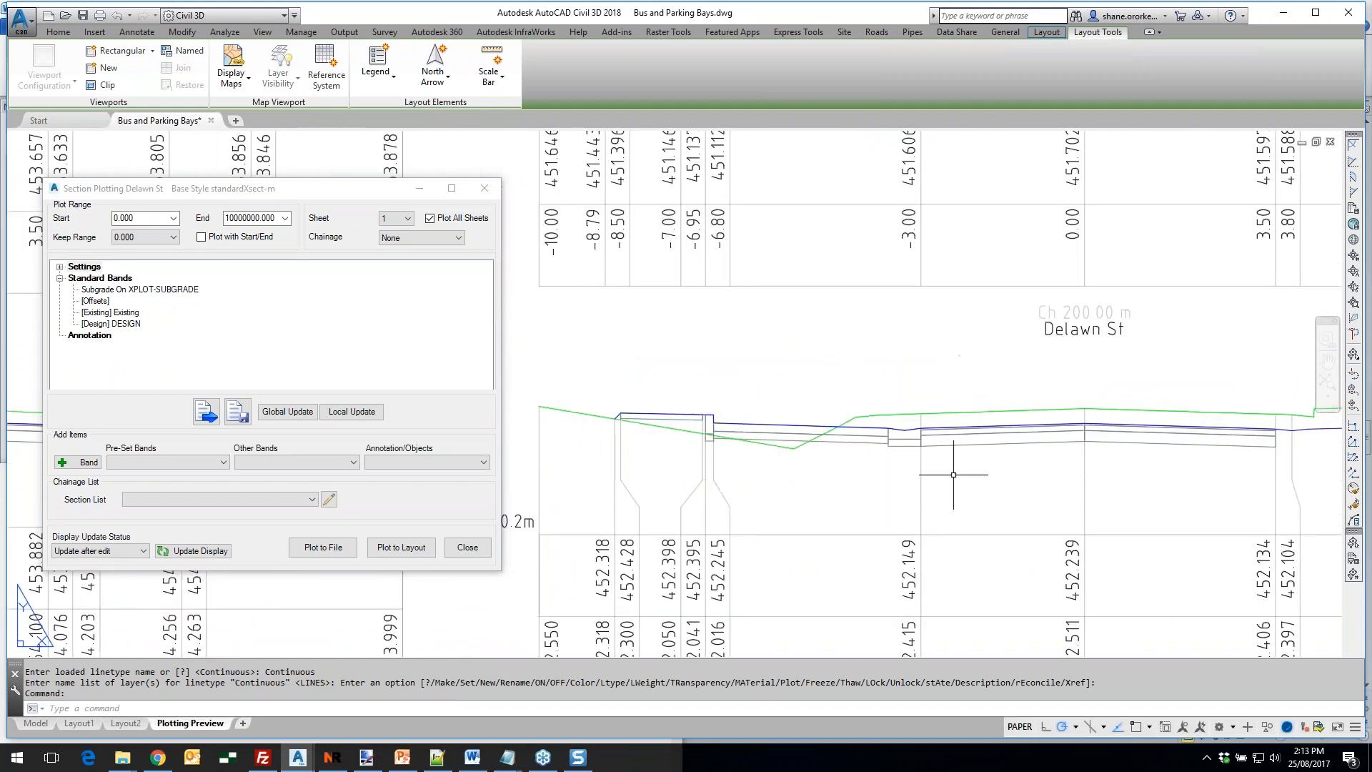
scroll(862, 435, down, 2)
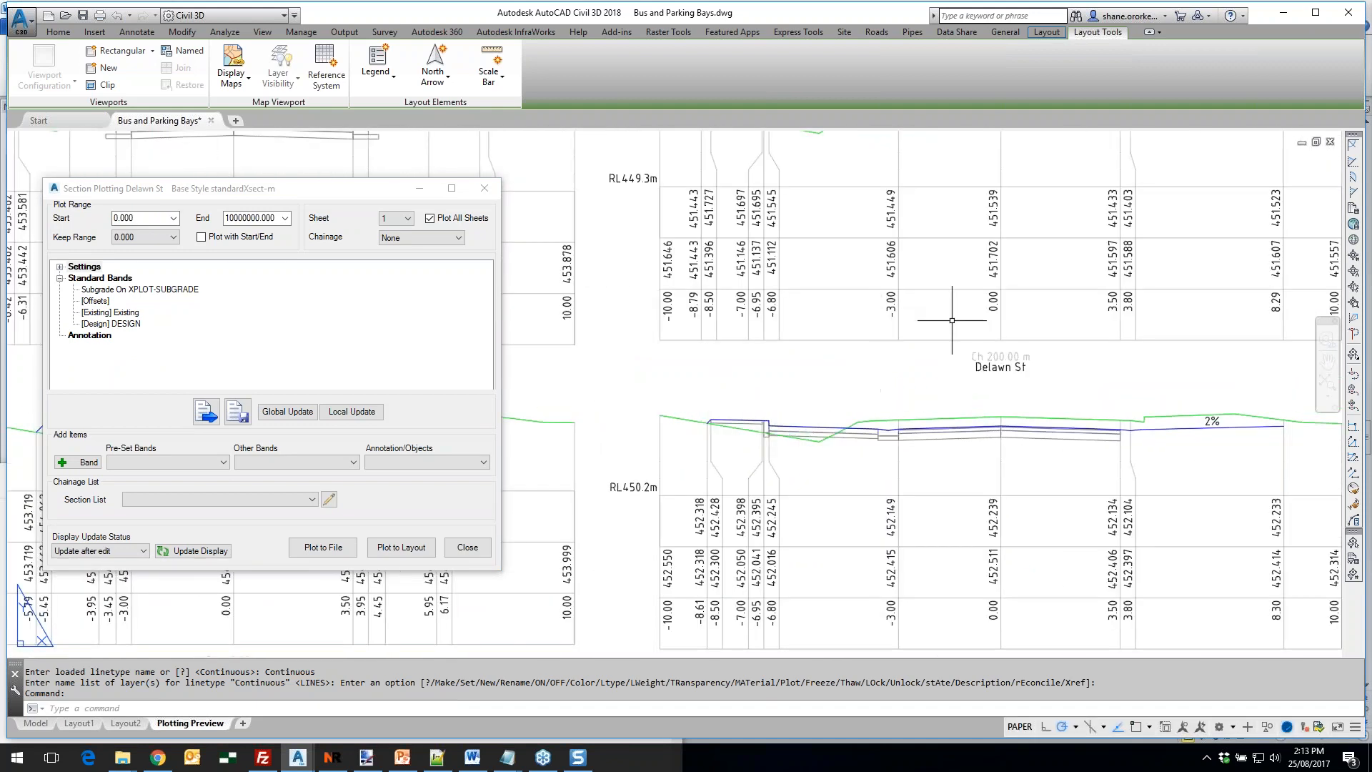
Examine the parking bay surface and kerb lines in the other plotted Delawn St cross sections, including those near Ch 294.21
scroll(929, 357, down, 2)
scroll(1115, 307, up, 4)
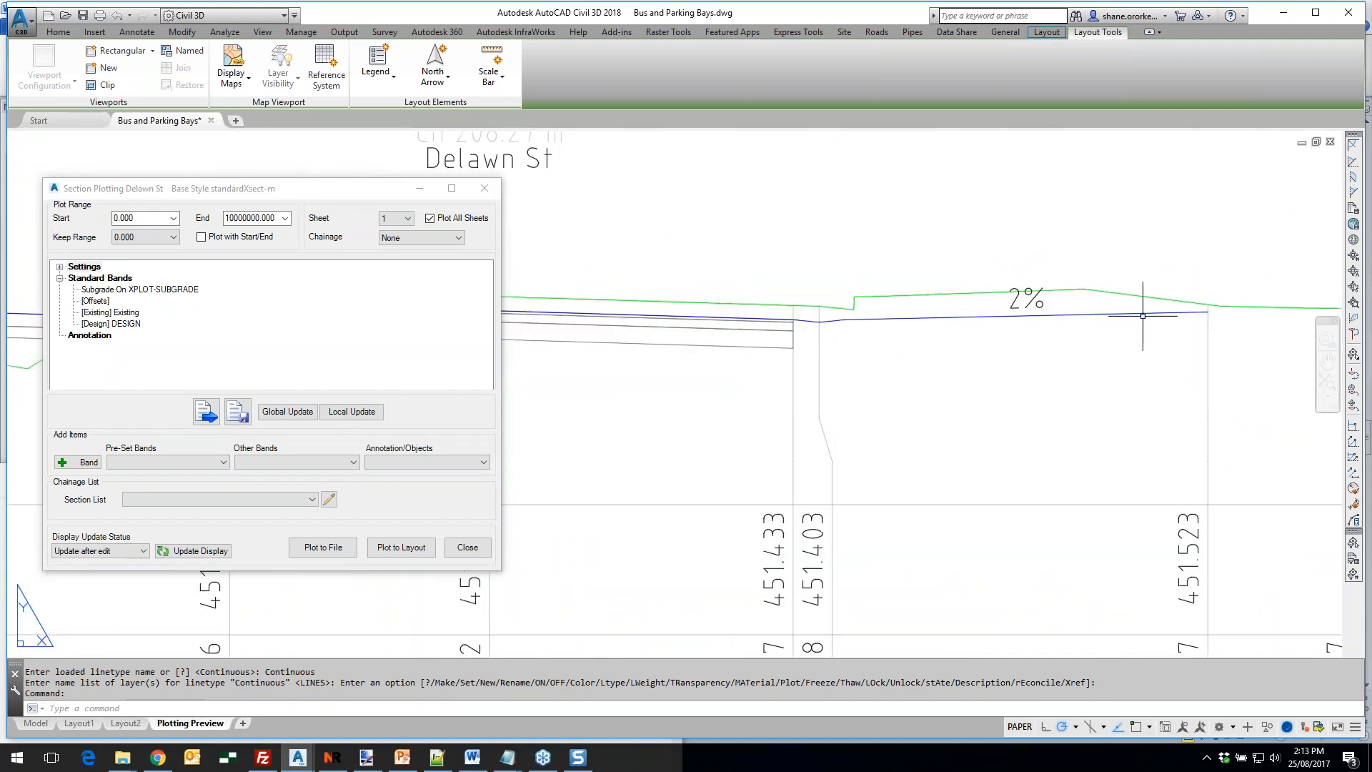
scroll(1108, 347, down, 2)
scroll(1103, 349, down, 5)
middle_drag(920, 266, 911, 500)
middle_drag(951, 266, 934, 481)
middle_drag(915, 312, 918, 339)
scroll(893, 336, up, 6)
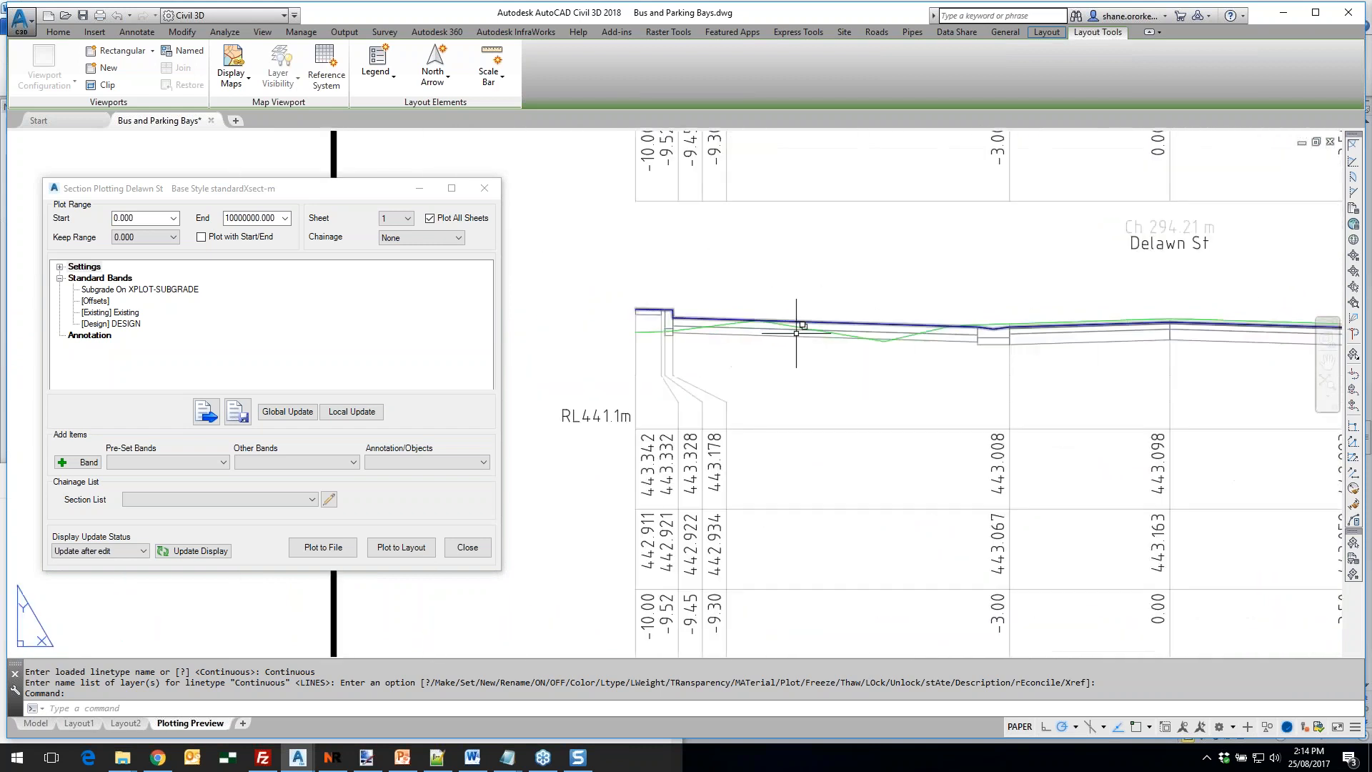
scroll(796, 333, up, 1)
scroll(613, 276, down, 2)
scroll(600, 271, up, 2)
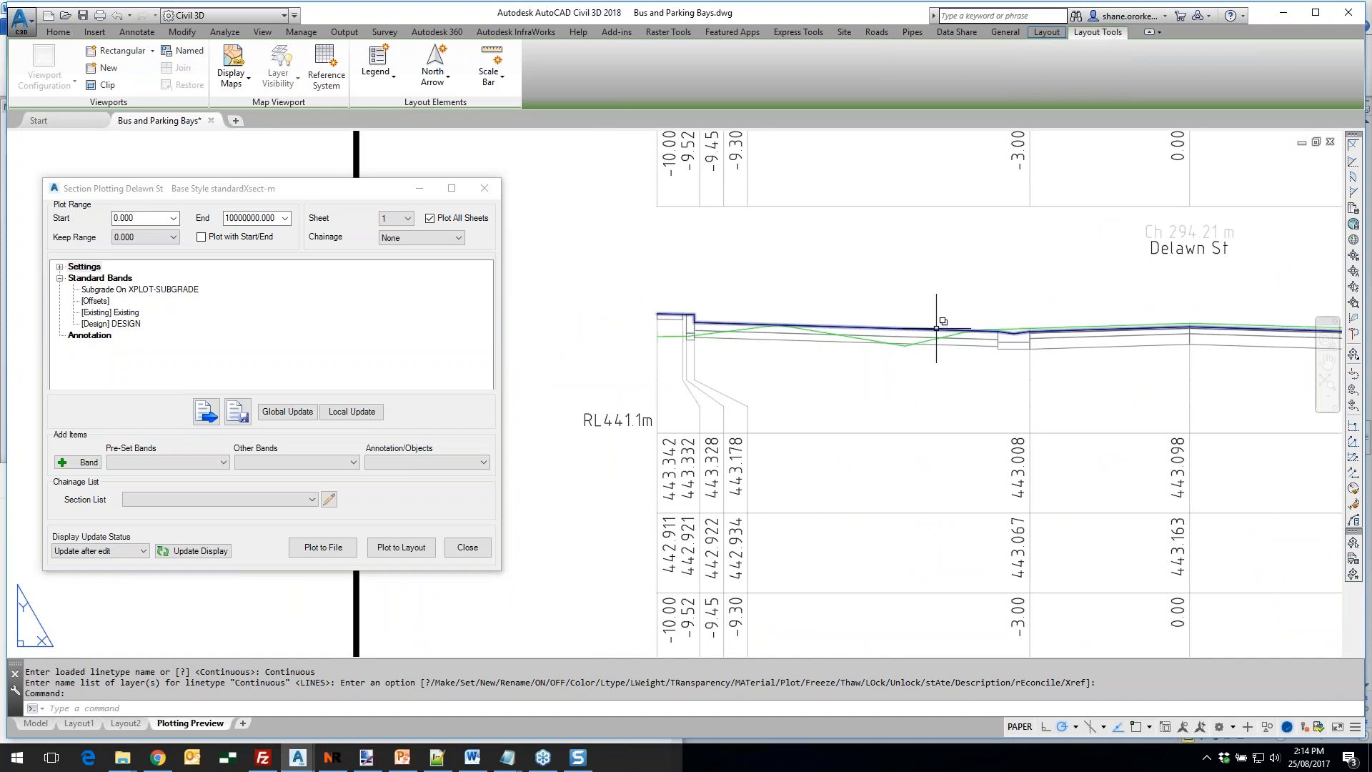
Set the section plot's default end offsets for text and lines to -15 on the left and 15 on the right
click(61, 266)
click(107, 279)
double_click(108, 279)
click(364, 145)
double_click(246, 208)
text(-)
key(Tab)
text(15)
key(Tab)
text(-)
key(Tab)
text(15)
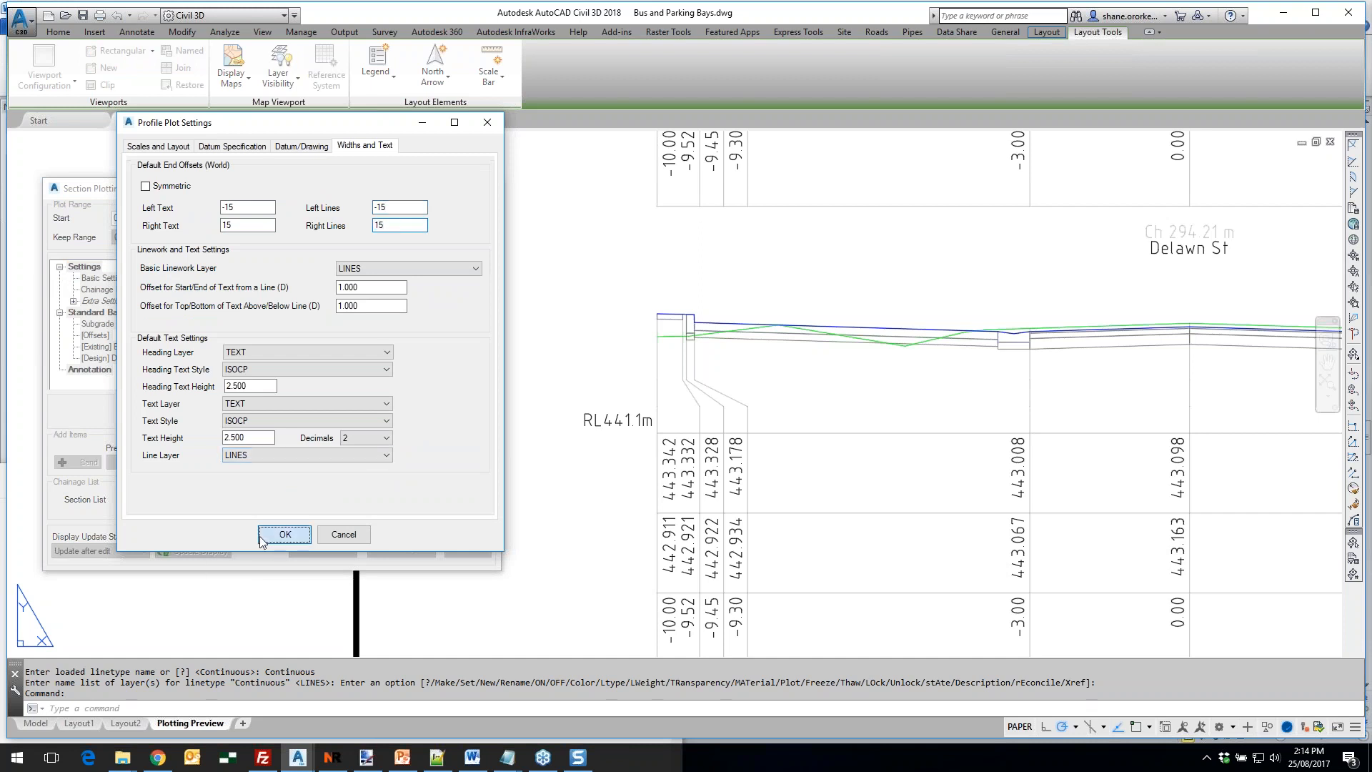
click(285, 536)
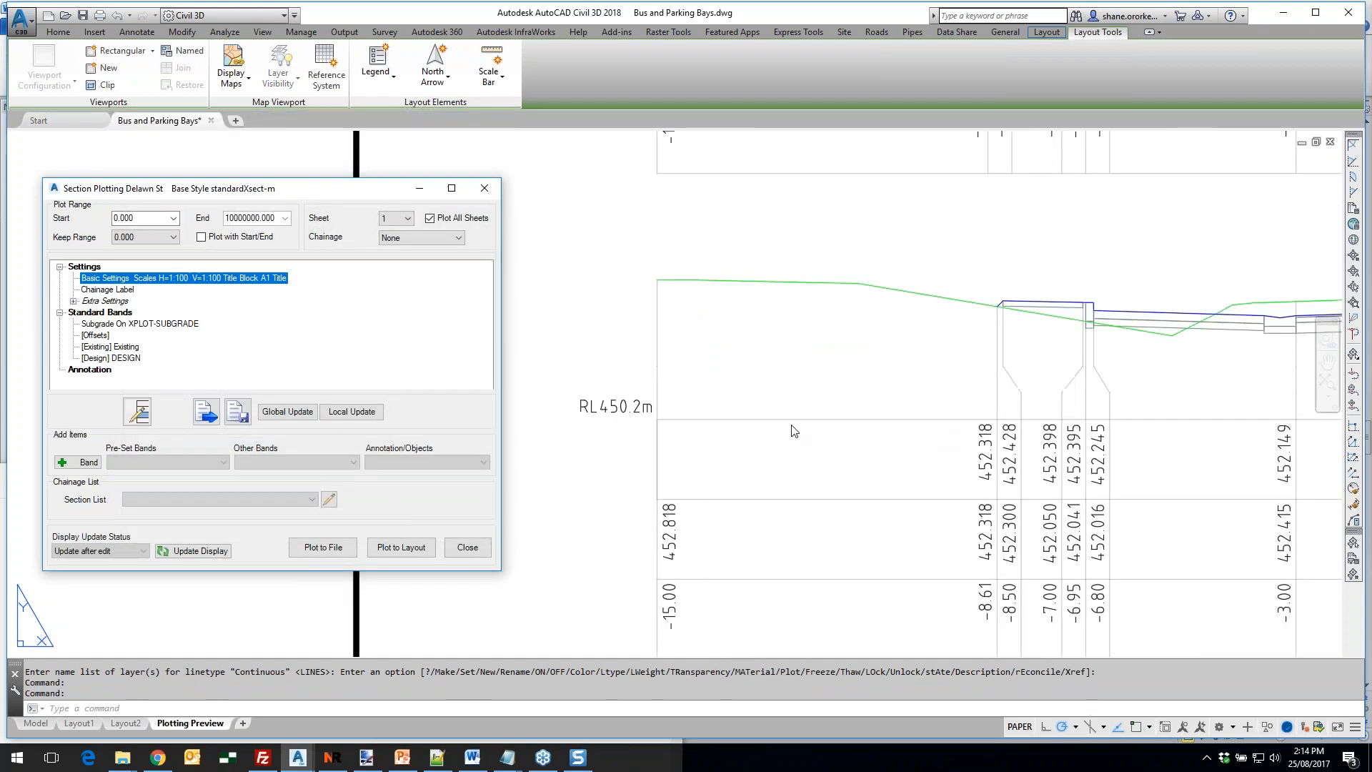
Remove the DESIGN band from the Delawn St section plot's standard bands
scroll(867, 258, up, 8)
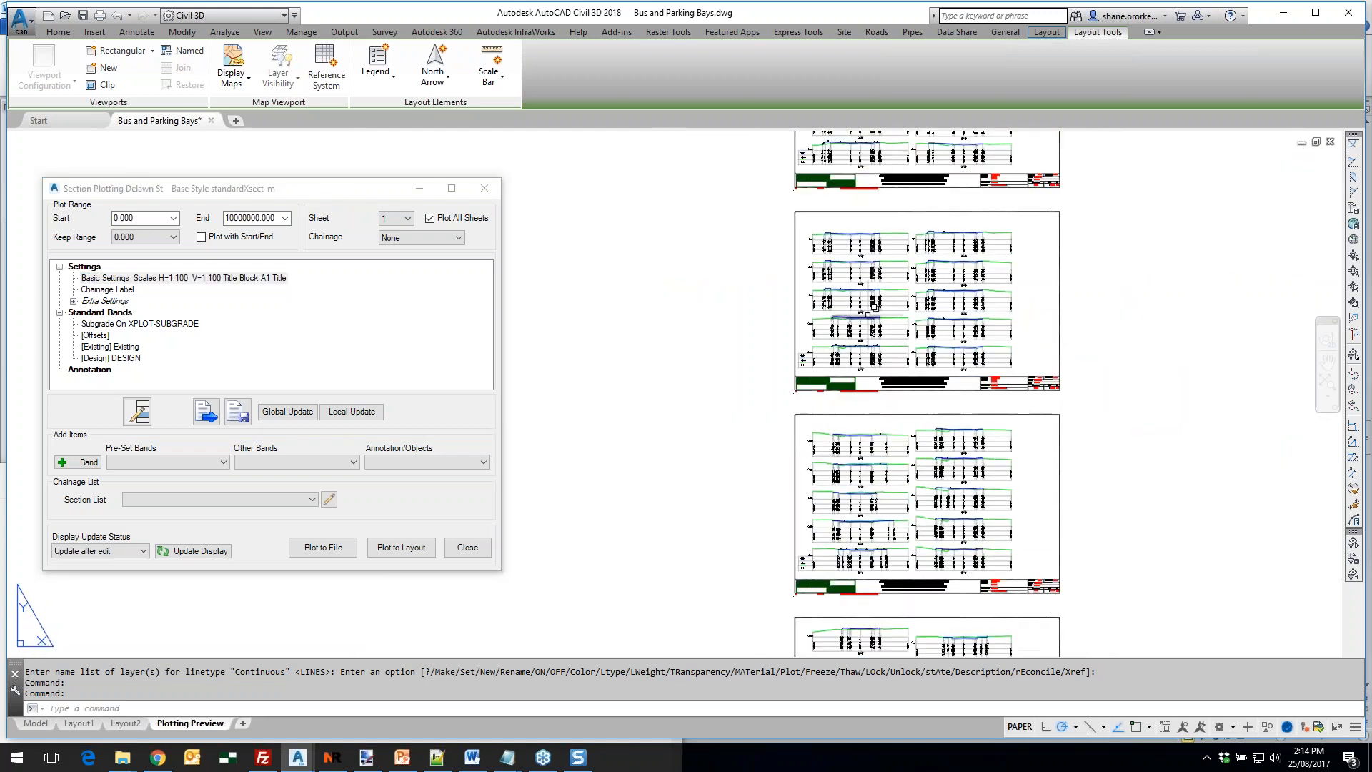
middle_drag(852, 378, 842, 404)
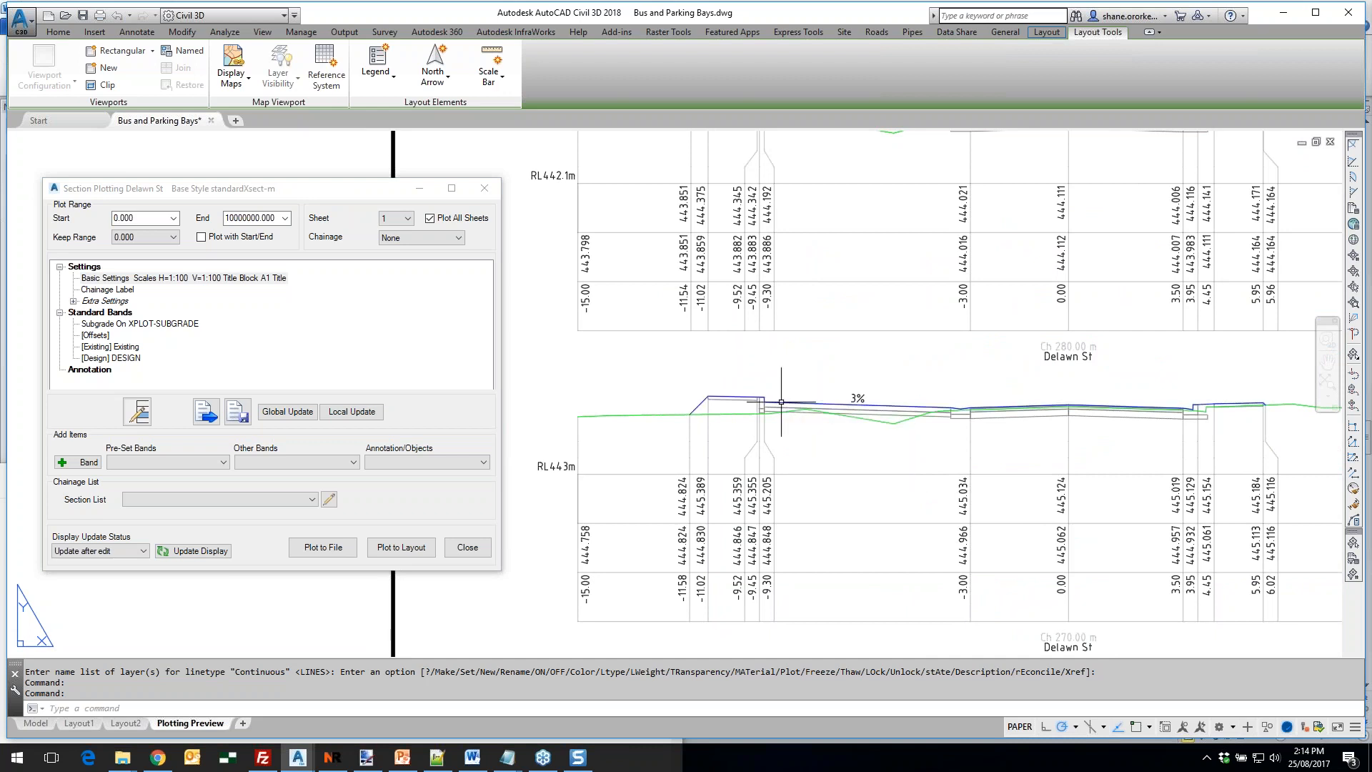
click(111, 358)
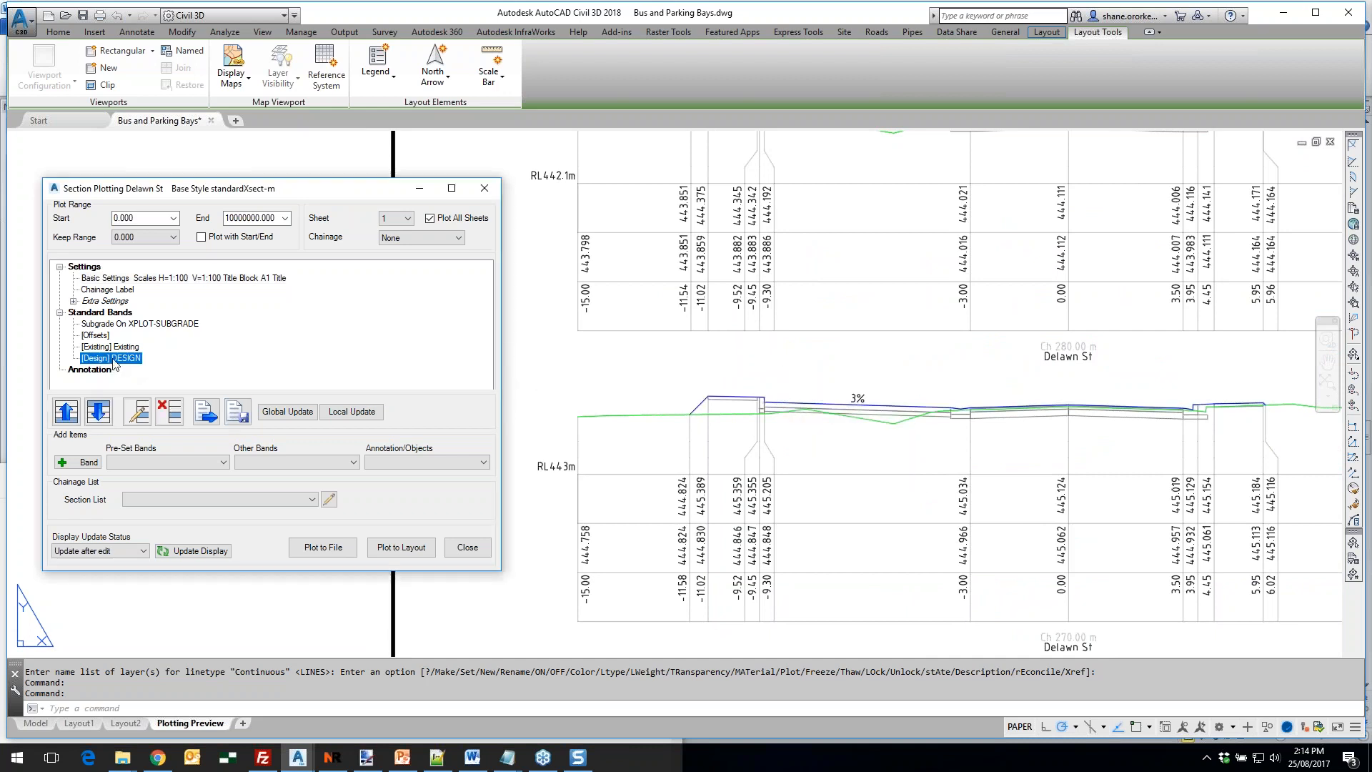
click(172, 416)
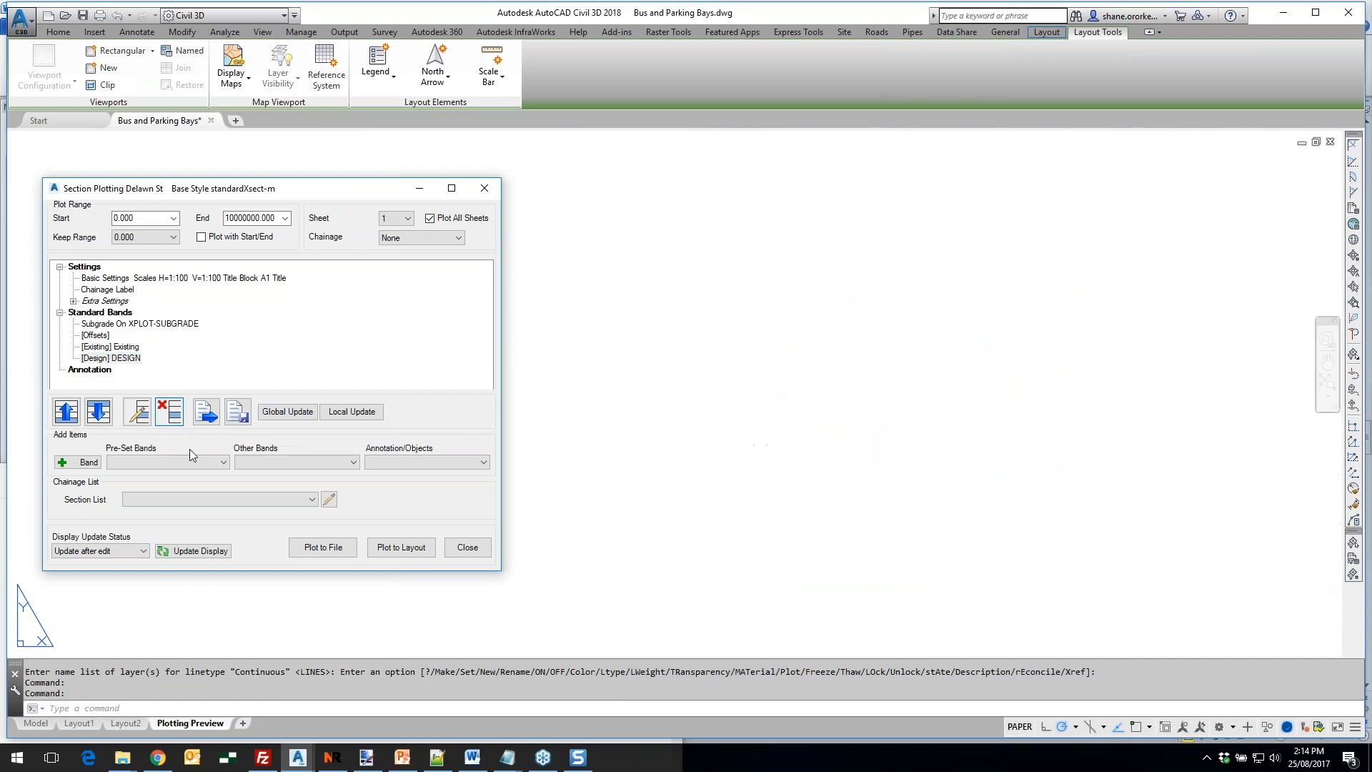
Add a CSD Built Models band to the section plot with BM-Final surface Model as its source
click(161, 463)
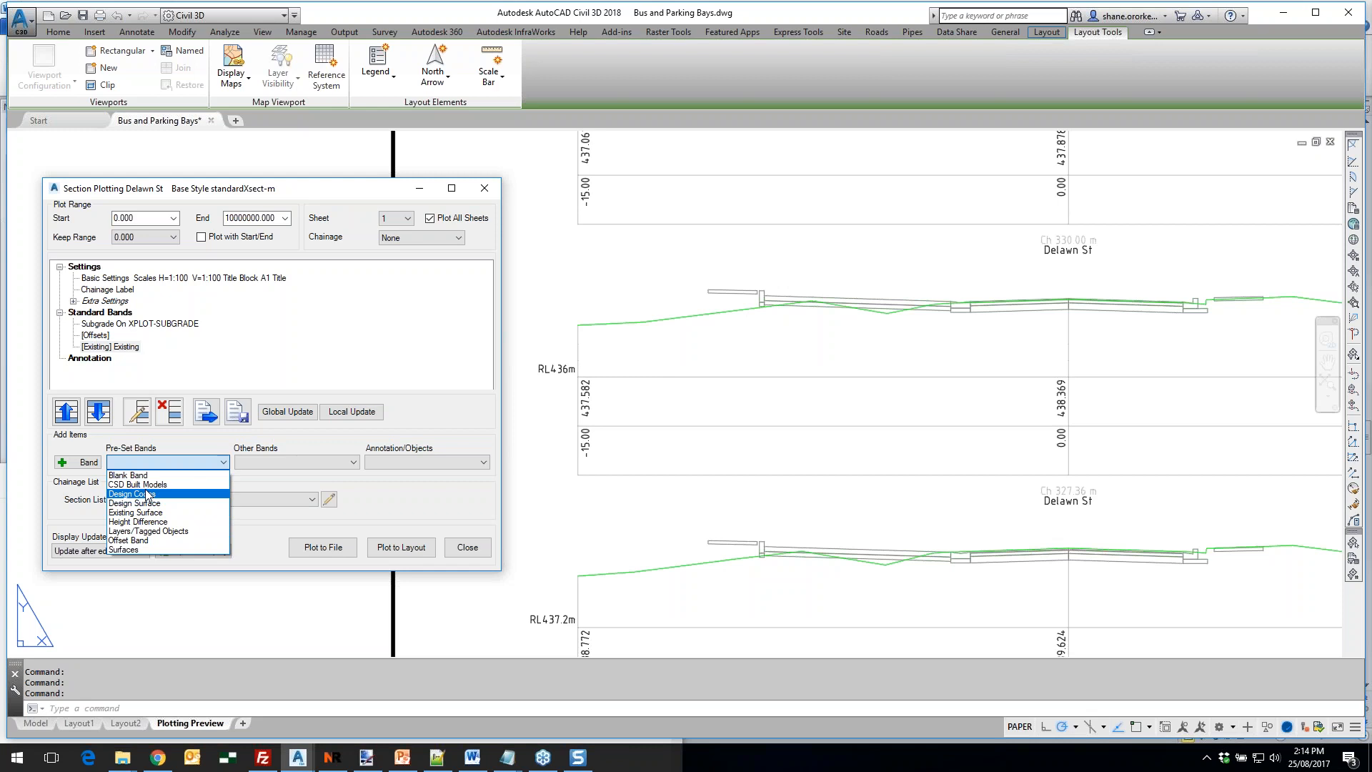
click(136, 484)
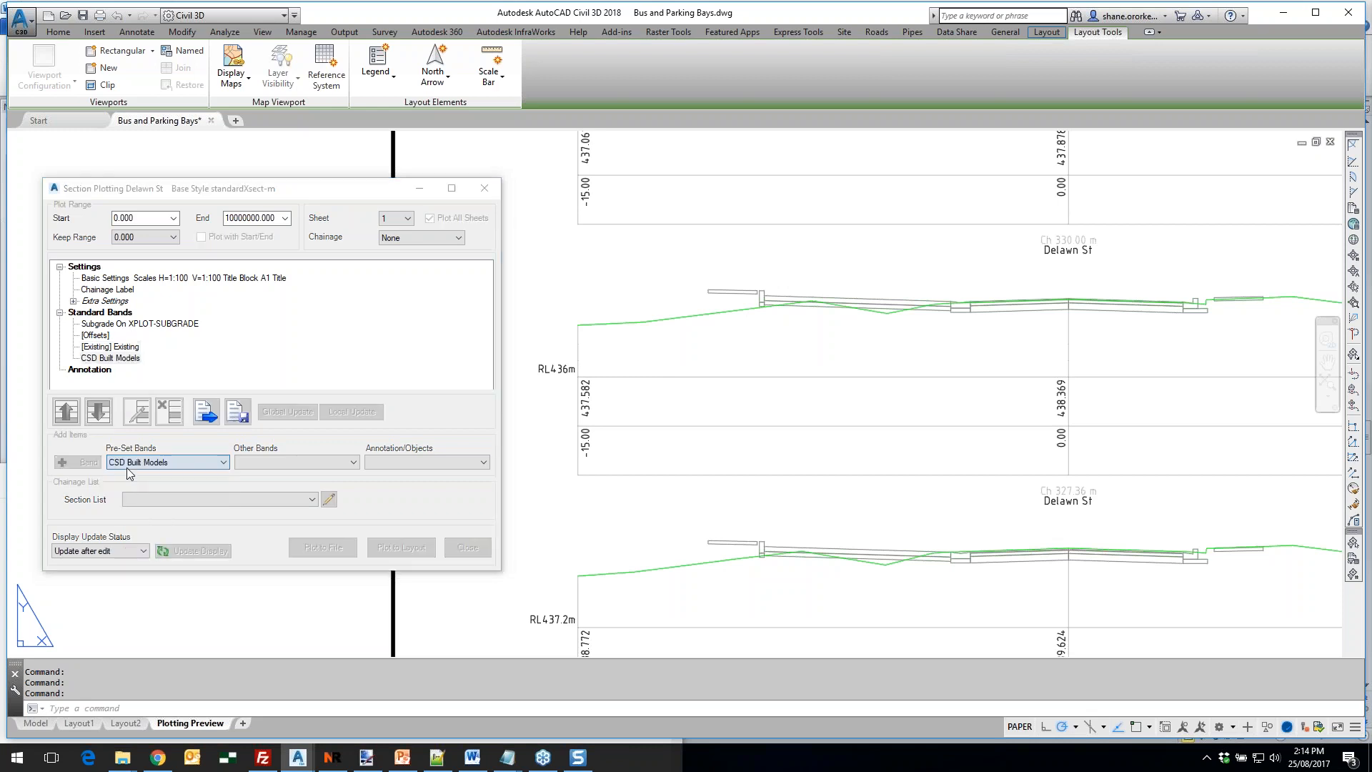
click(443, 226)
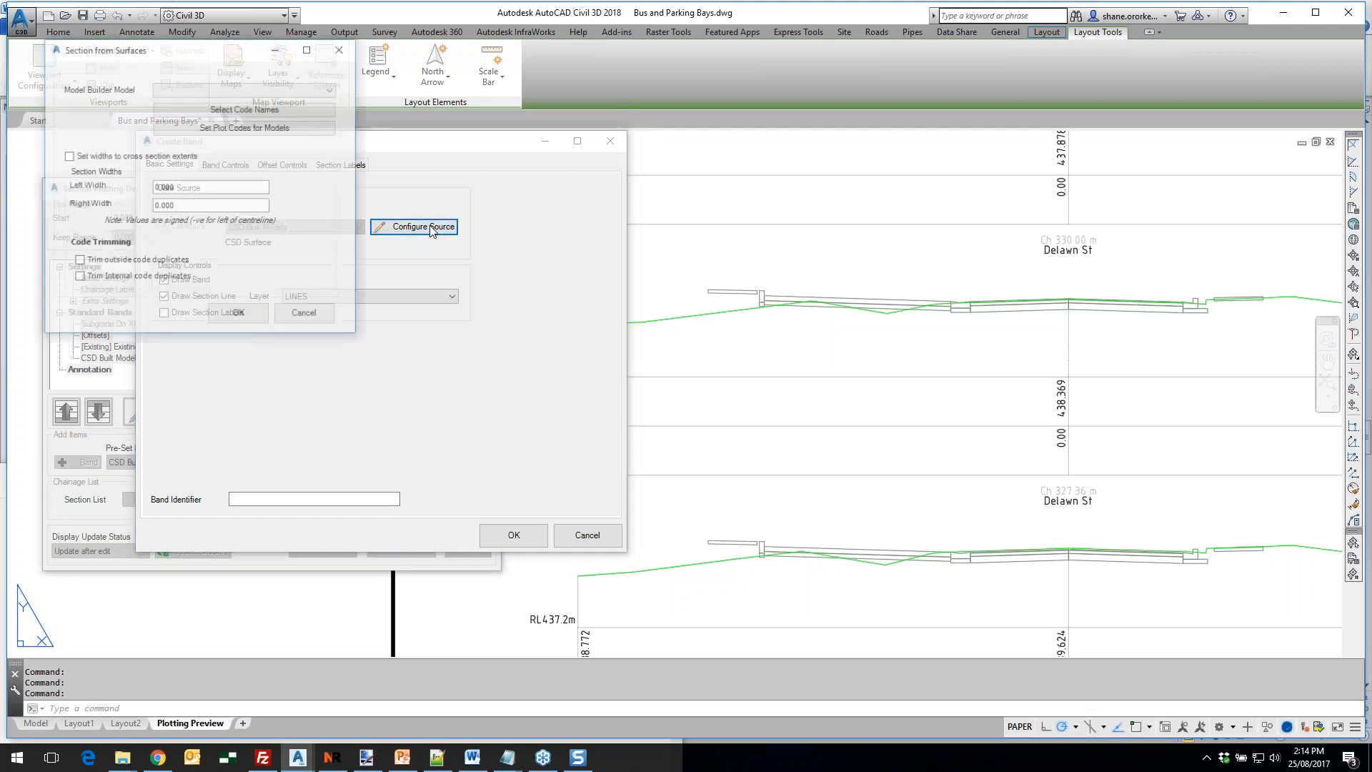
click(331, 91)
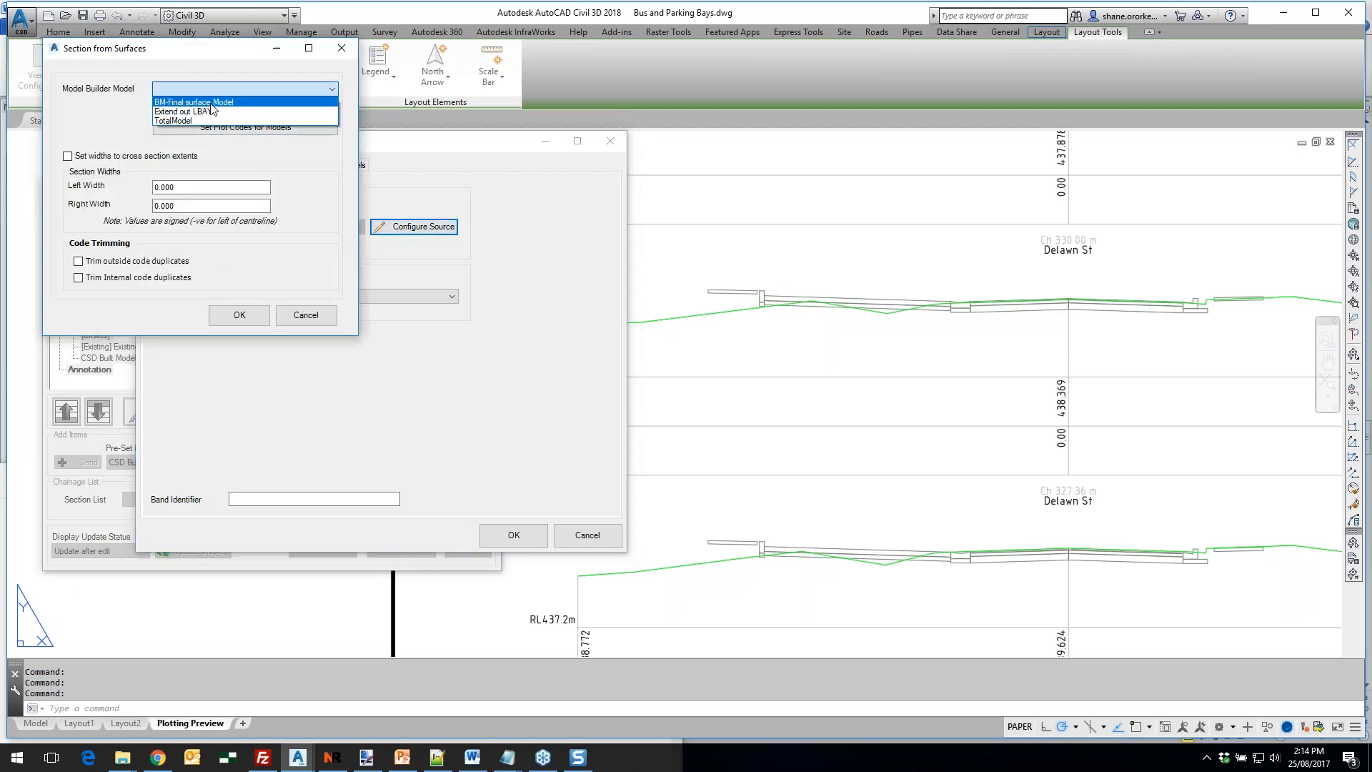
click(211, 104)
Turn on plotting of code LBK2, set the source widths to cross section extents, and trim outside code duplicates
click(247, 130)
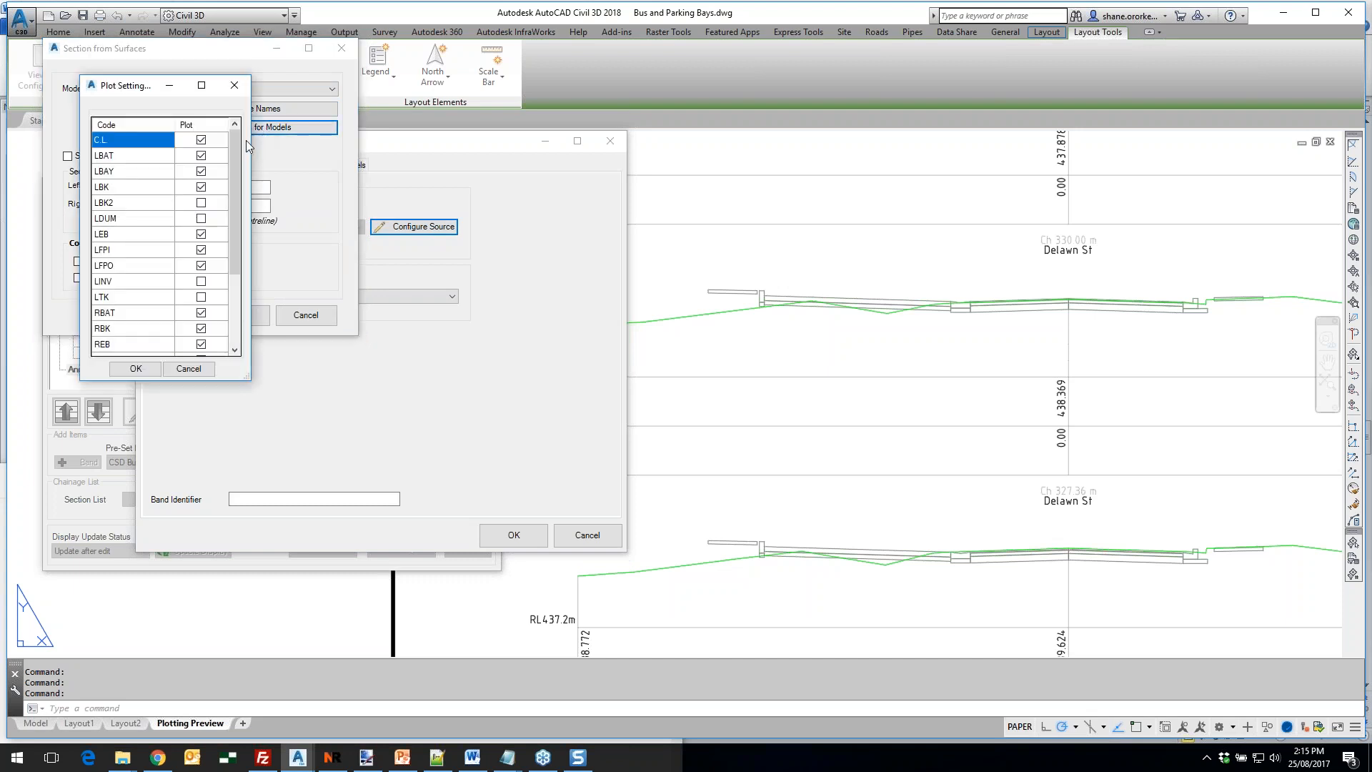
click(202, 203)
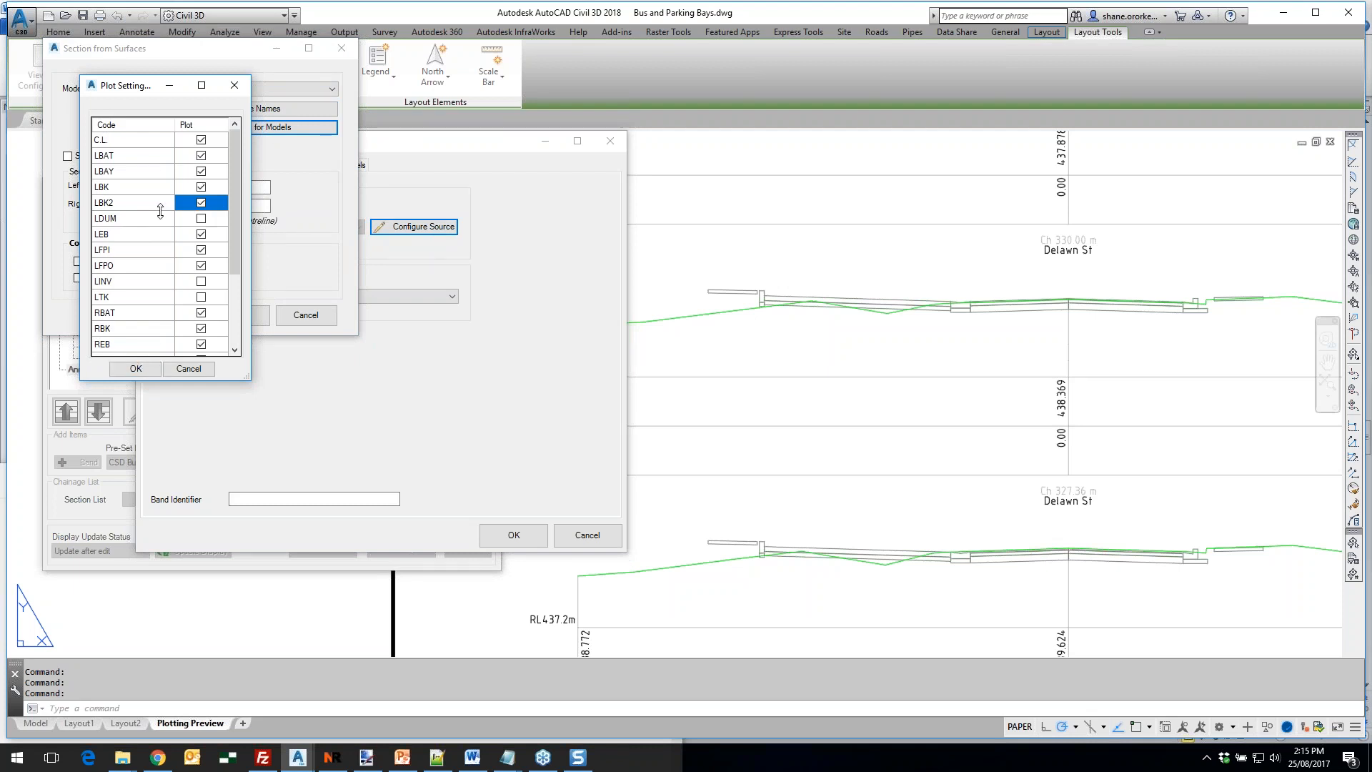
click(130, 369)
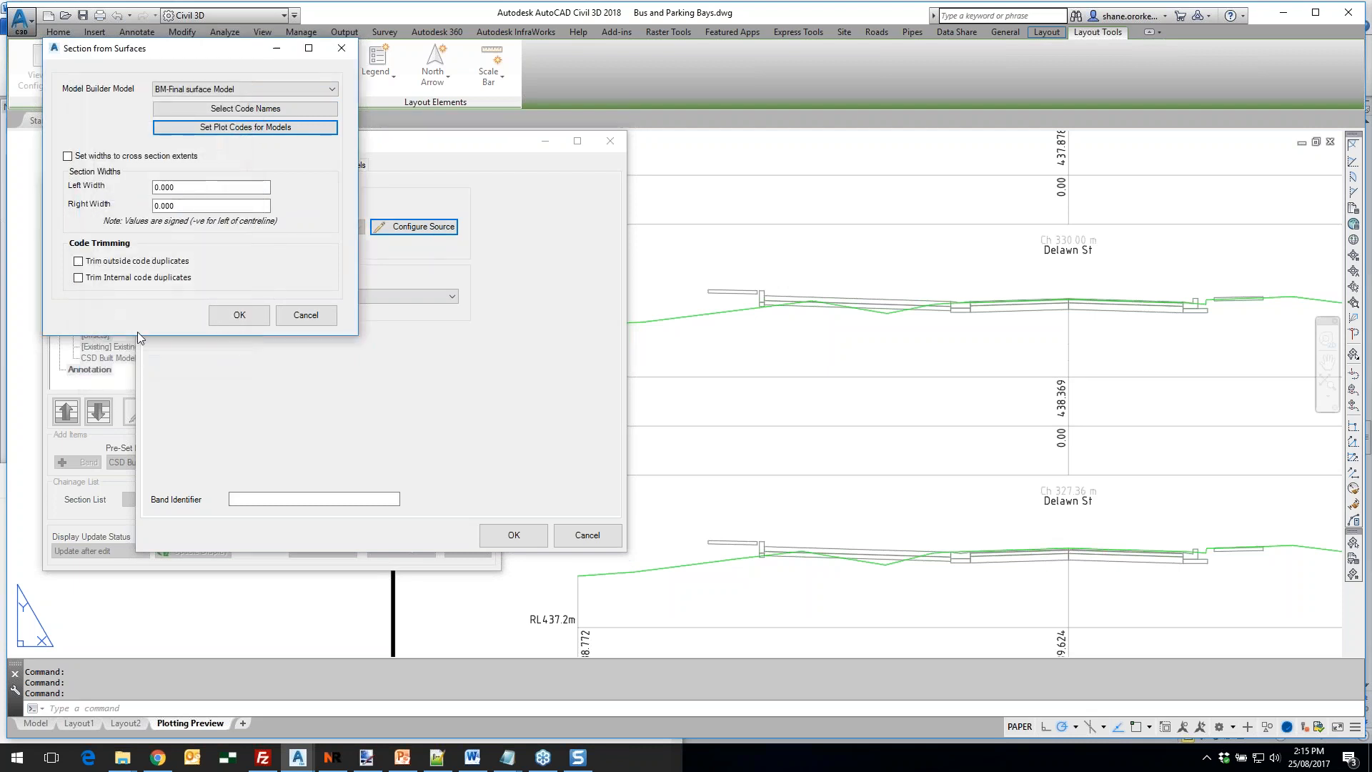
click(69, 156)
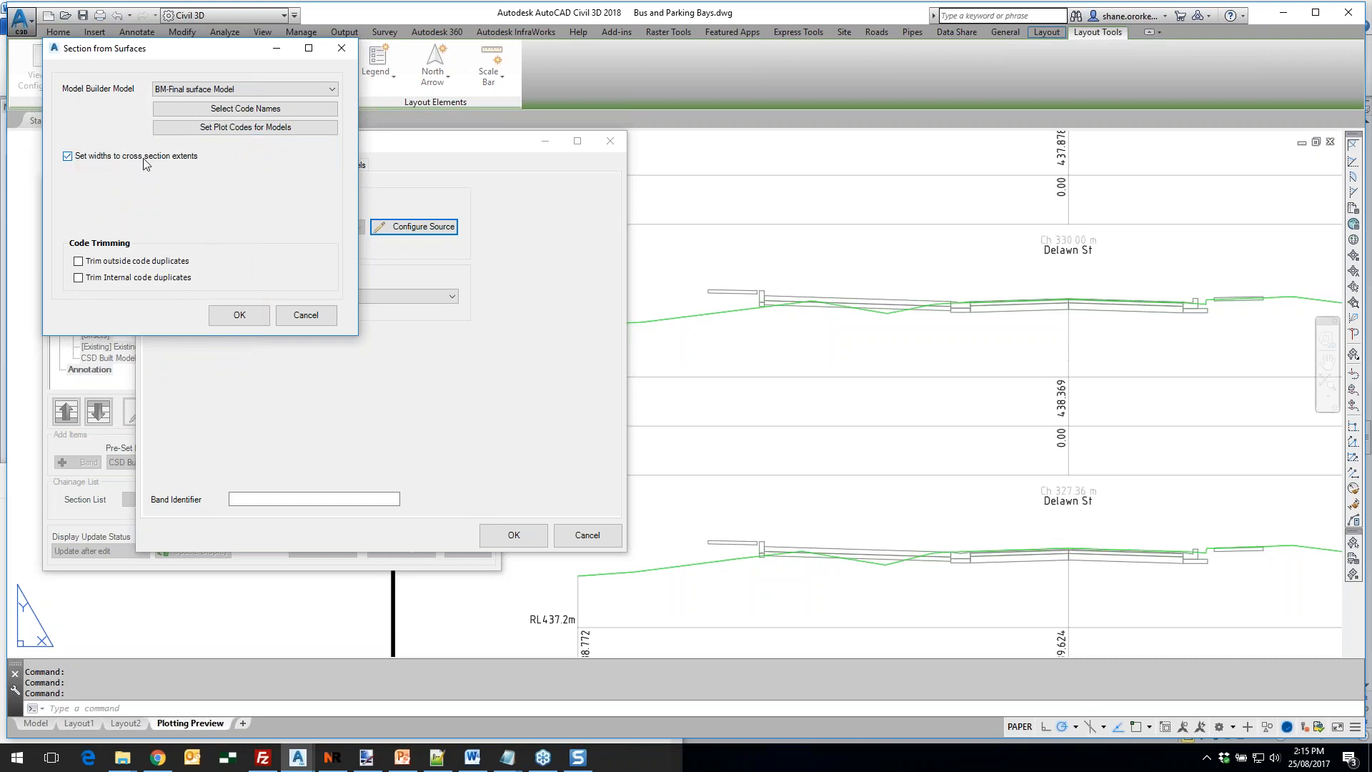
click(100, 264)
click(241, 315)
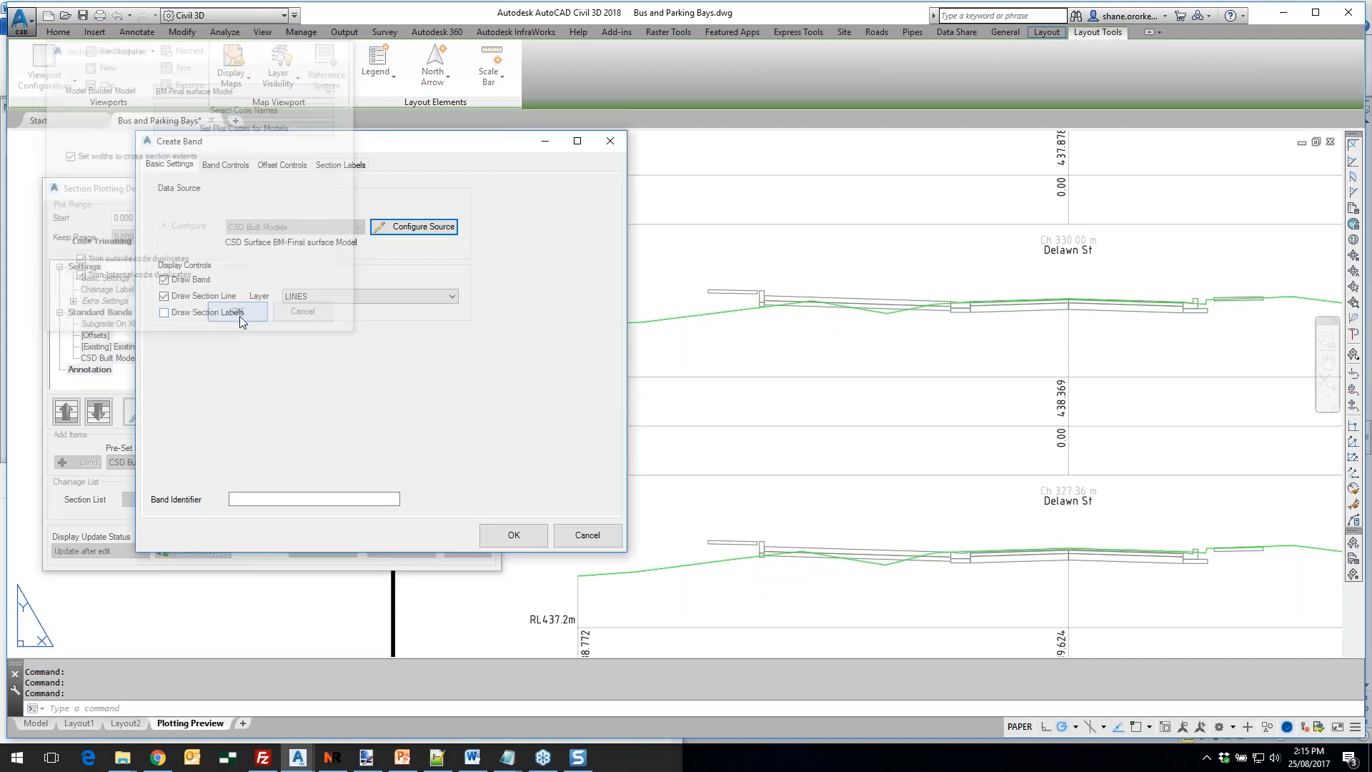
Put the new band's section line on the XPLOT-DESIGN layer and show cross falls on that same layer
click(389, 298)
drag(453, 479, 452, 561)
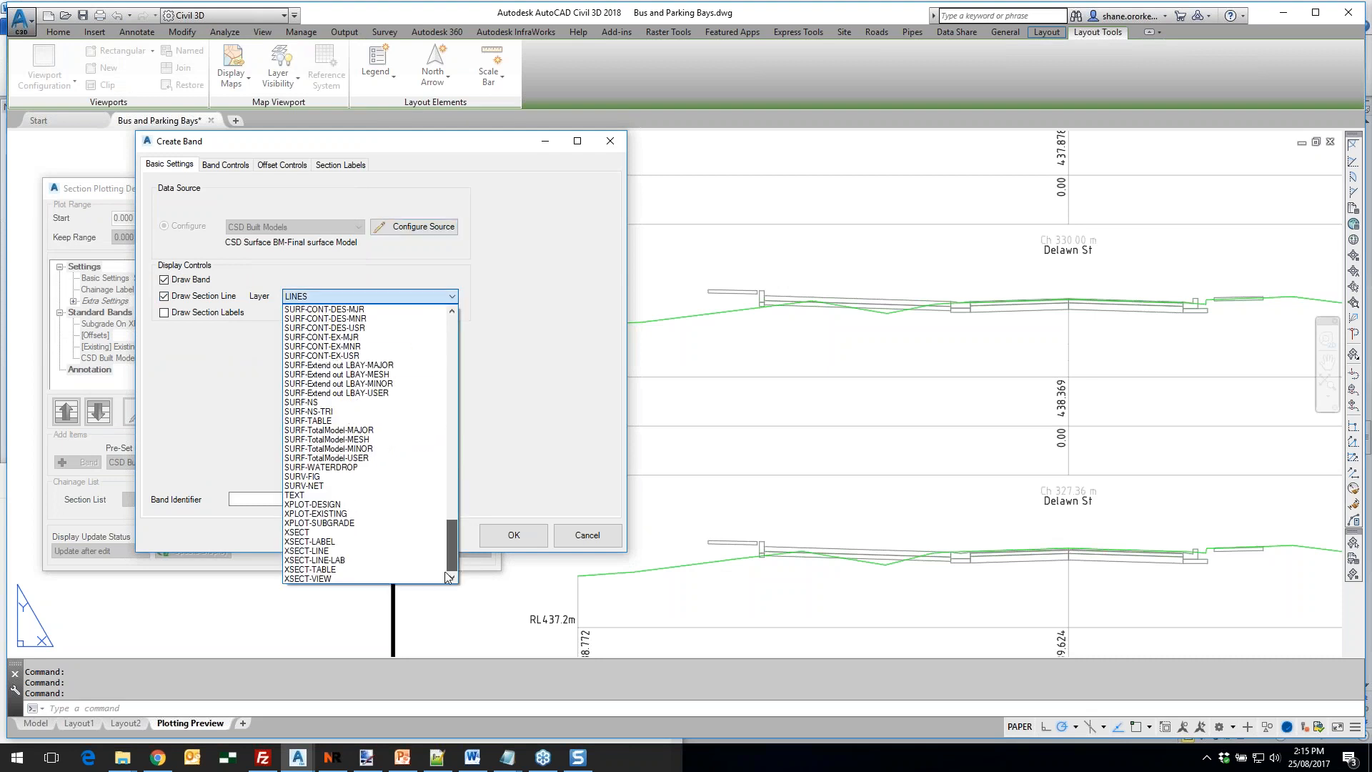
click(331, 511)
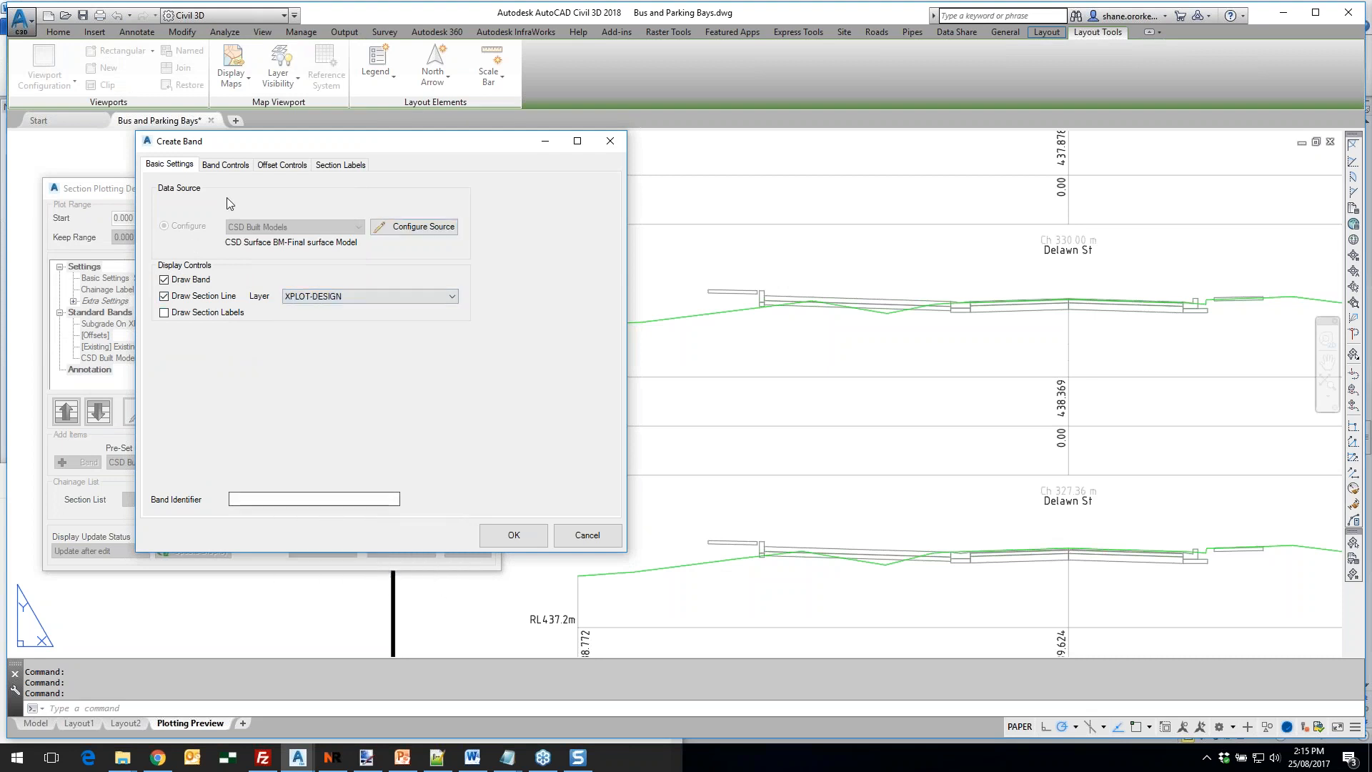
click(338, 165)
click(176, 217)
click(266, 252)
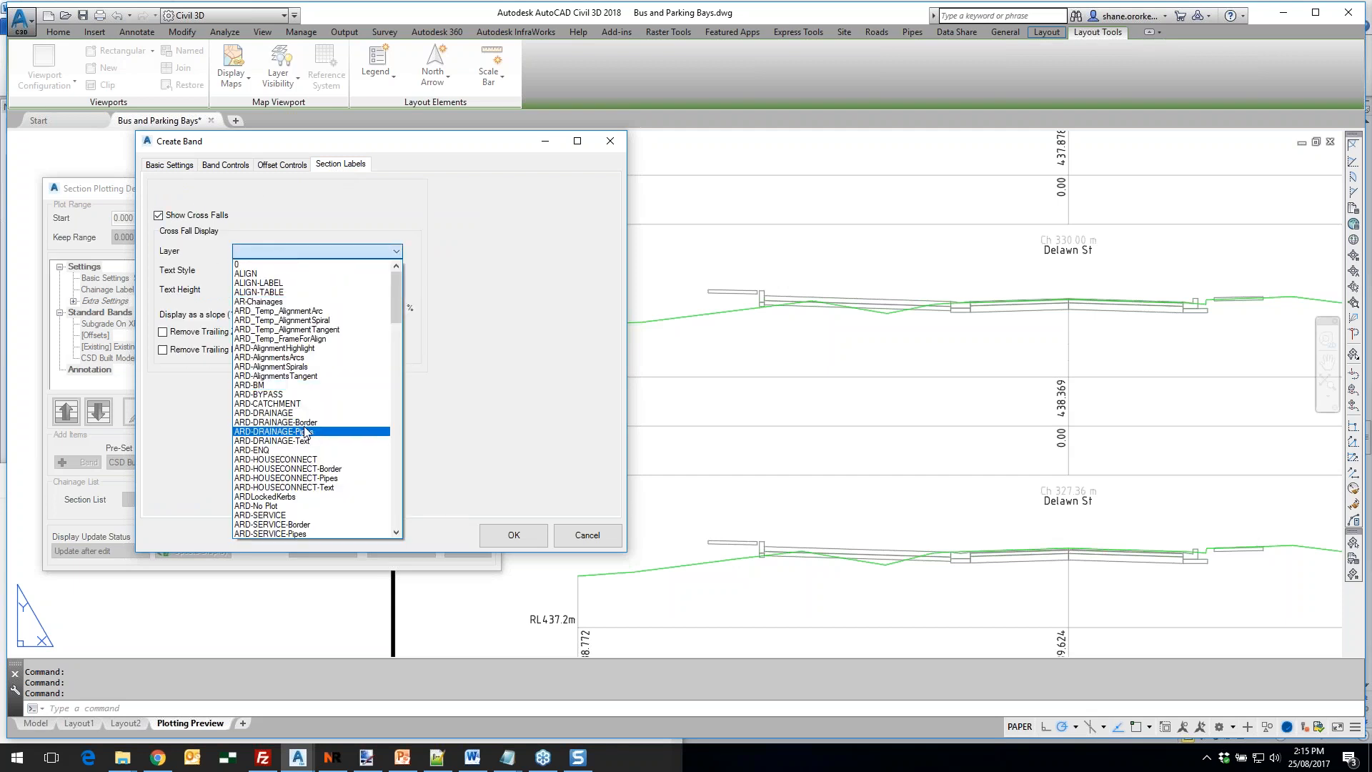
drag(400, 293, 385, 526)
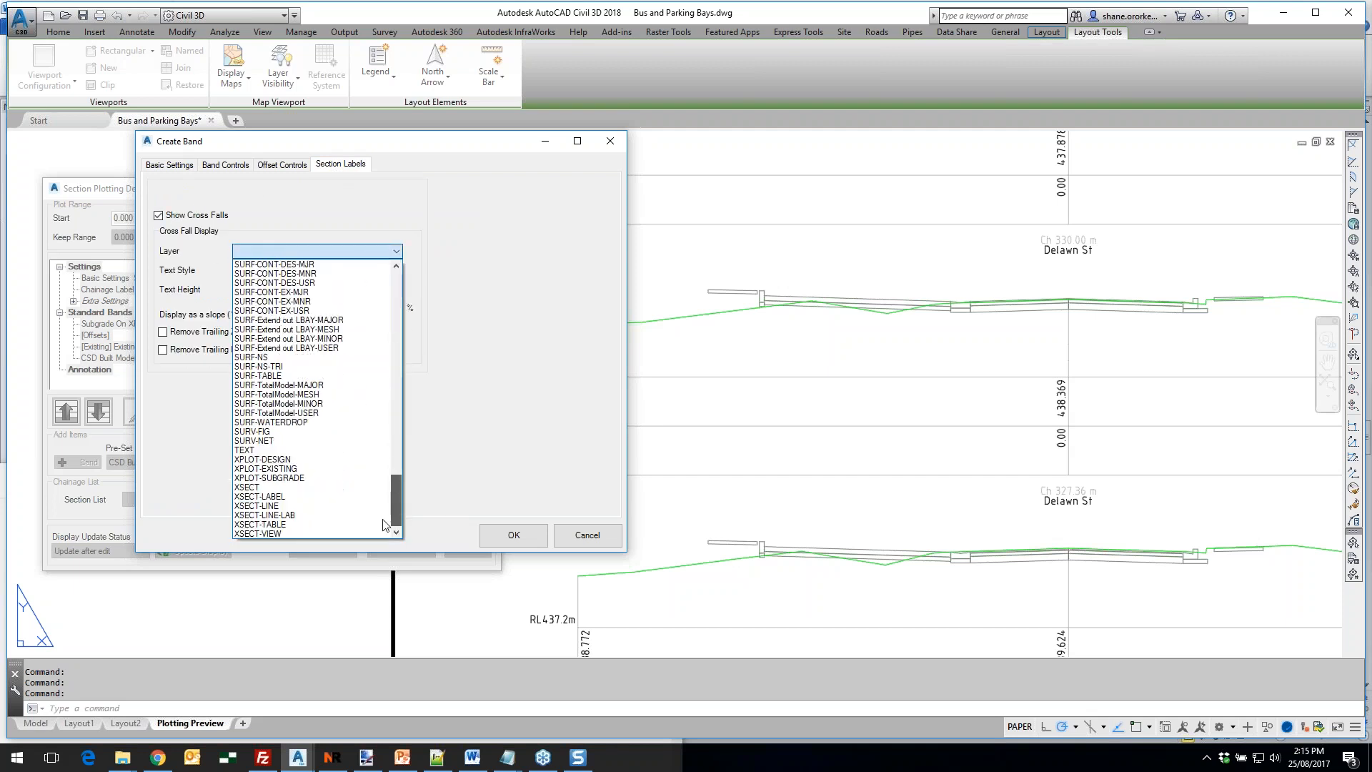
click(263, 459)
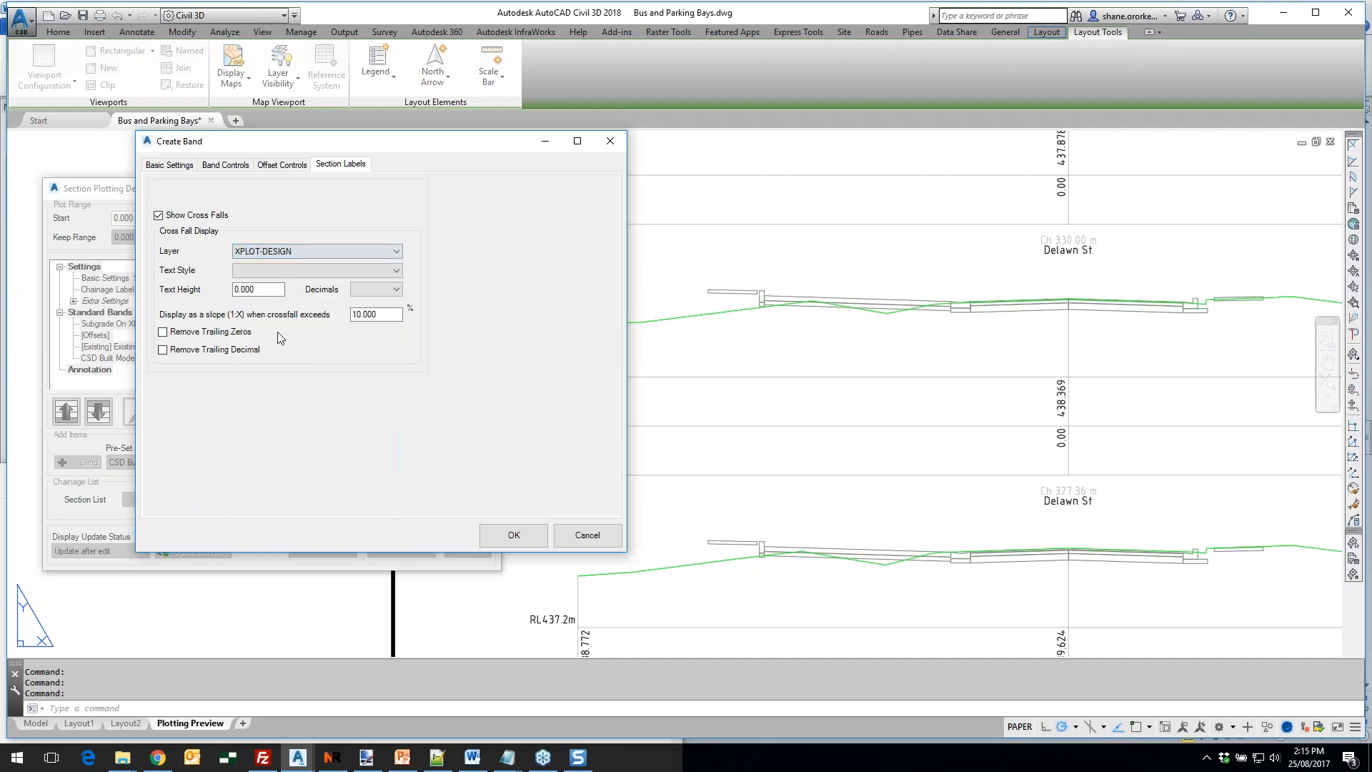
Format the cross fall labels in ISOCP, height 1, one decimal, with trailing zeros and decimals removed, and create the band
click(236, 276)
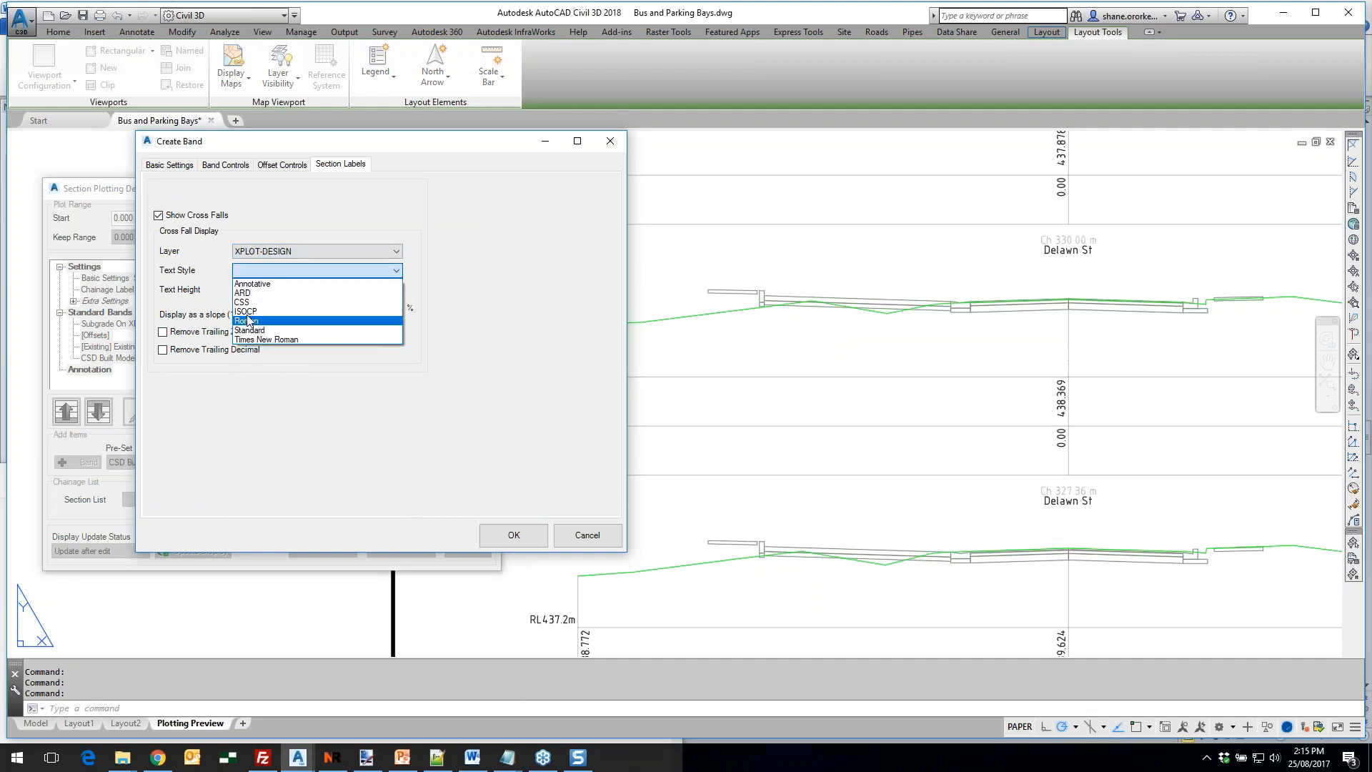
click(333, 316)
double_click(253, 289)
text(1)
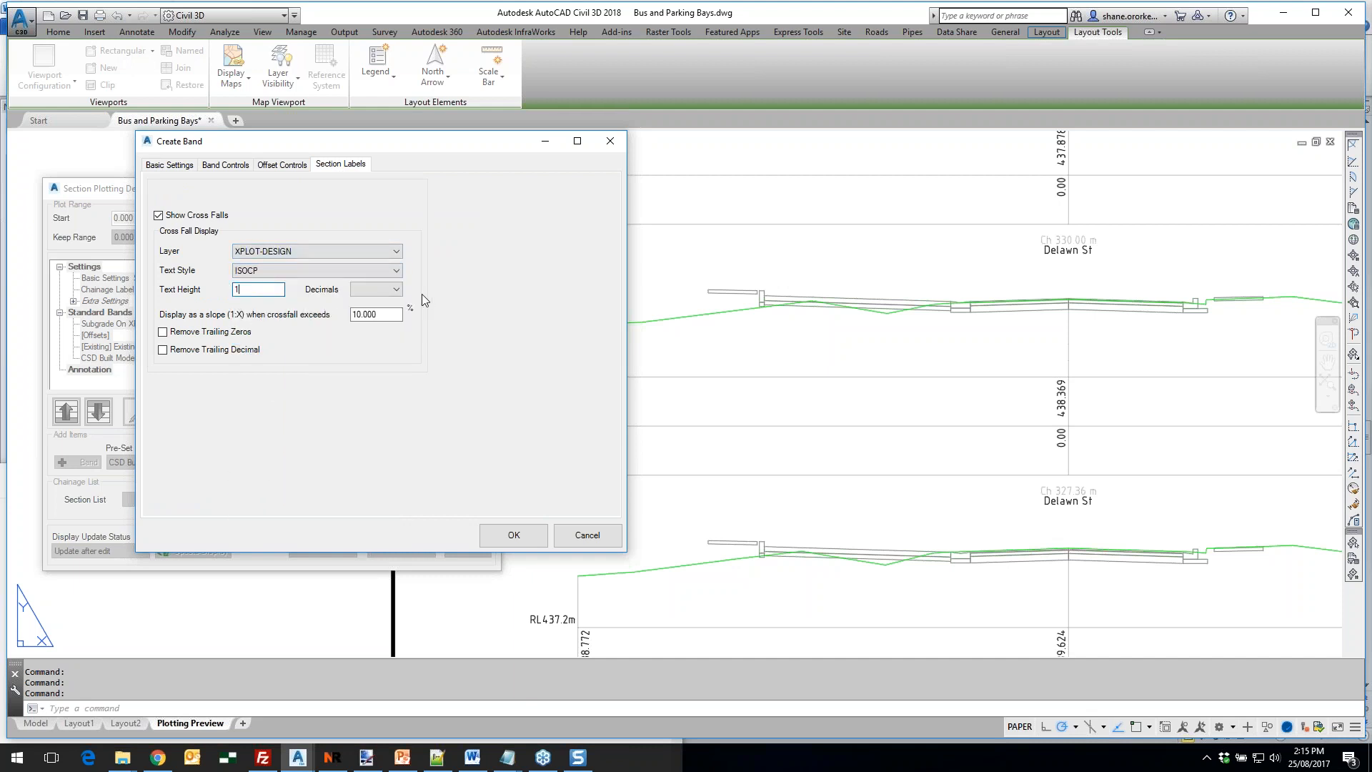
click(395, 290)
click(355, 309)
click(214, 336)
click(214, 350)
click(514, 537)
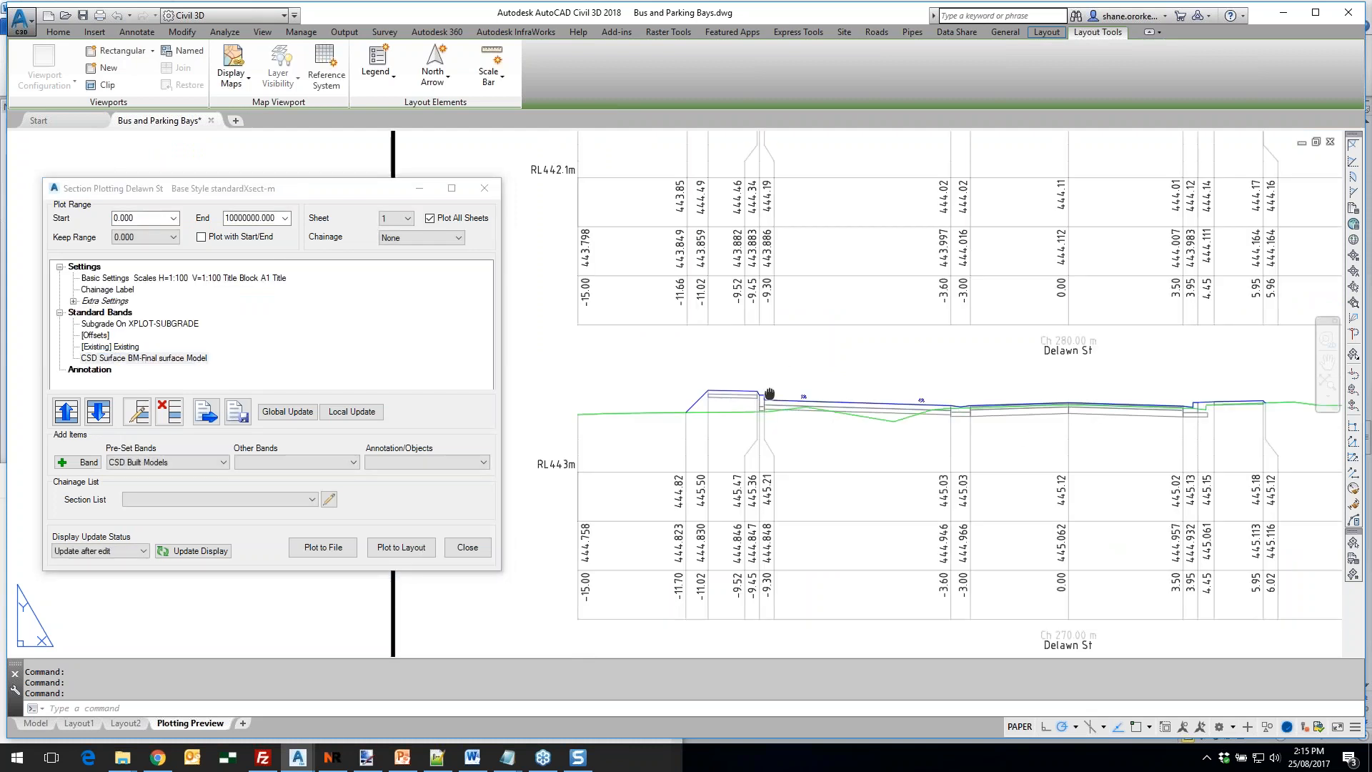
Examine the parking bay kerbs, surface line and cross fall labels in the Delawn St sections at Ch 260.00 and Ch 270.00
scroll(782, 396, up, 4)
scroll(782, 396, down, 5)
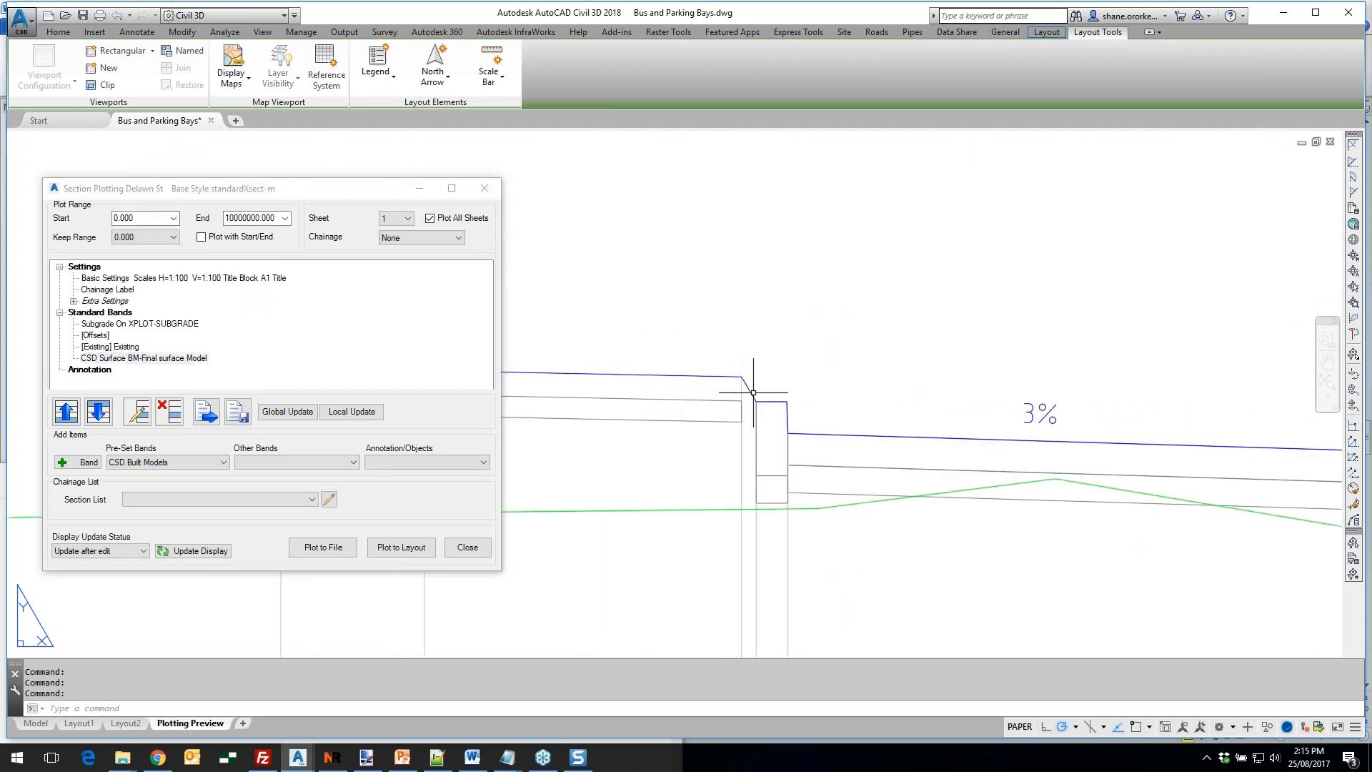
scroll(789, 417, down, 5)
mouse_move(806, 498)
middle_down()
mouse_move(753, 422)
mouse_move(734, 361)
middle_up()
scroll(771, 511, up, 4)
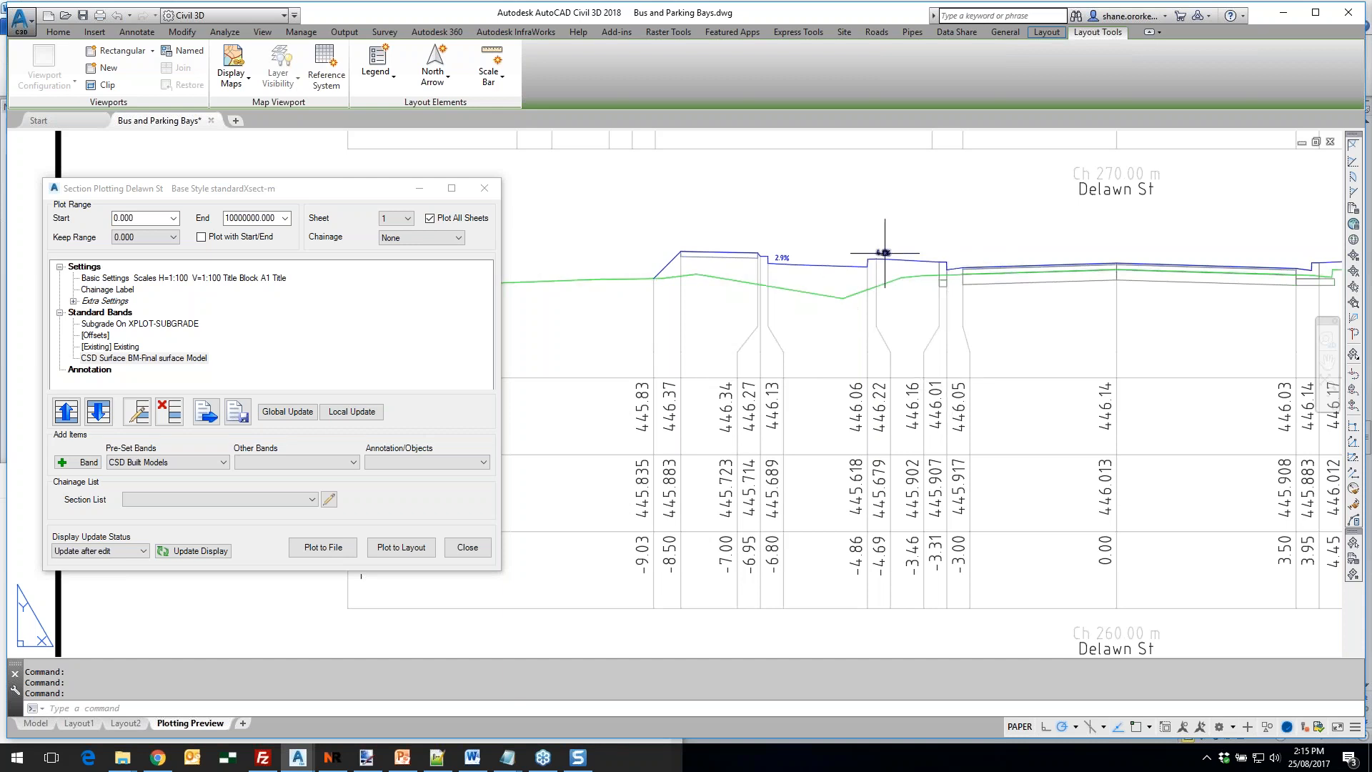
scroll(942, 277, up, 2)
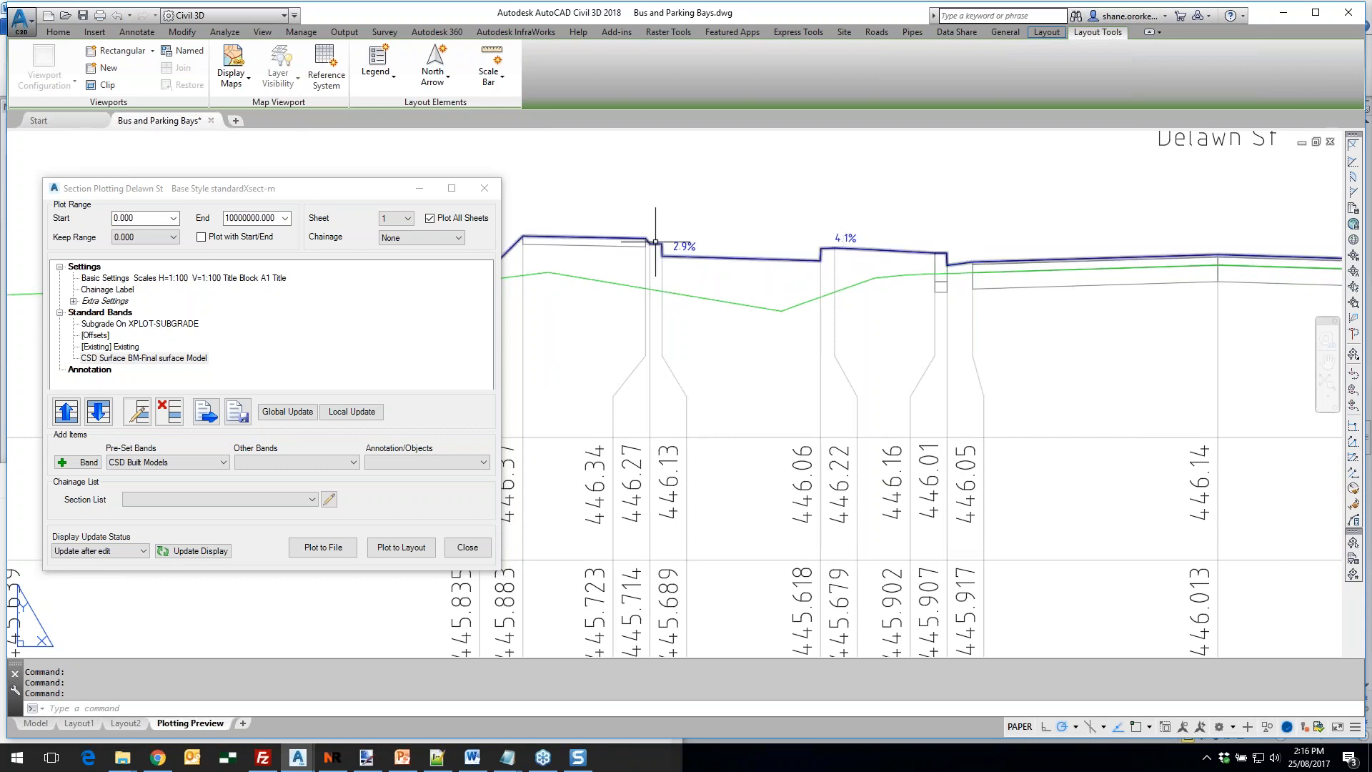
scroll(592, 252, down, 3)
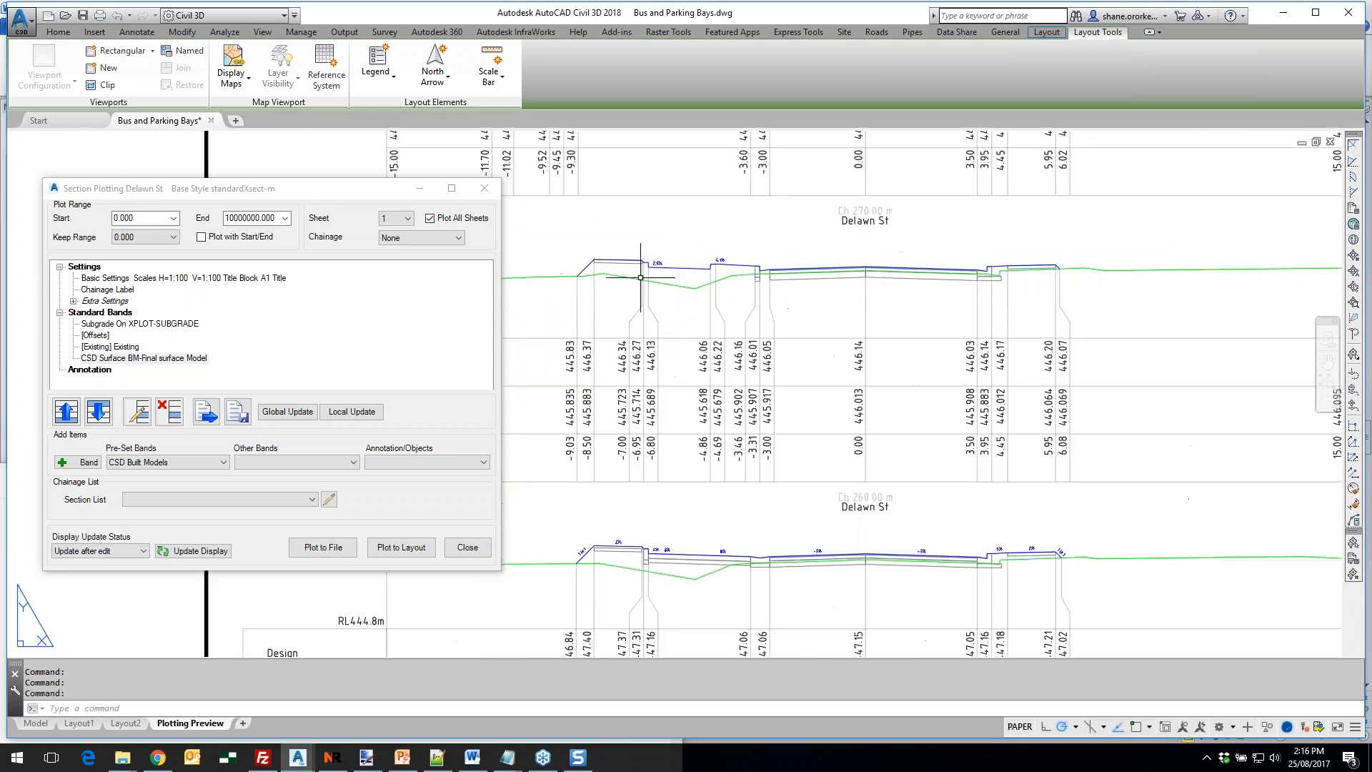
scroll(642, 284, up, 3)
middle_drag(643, 284, 760, 297)
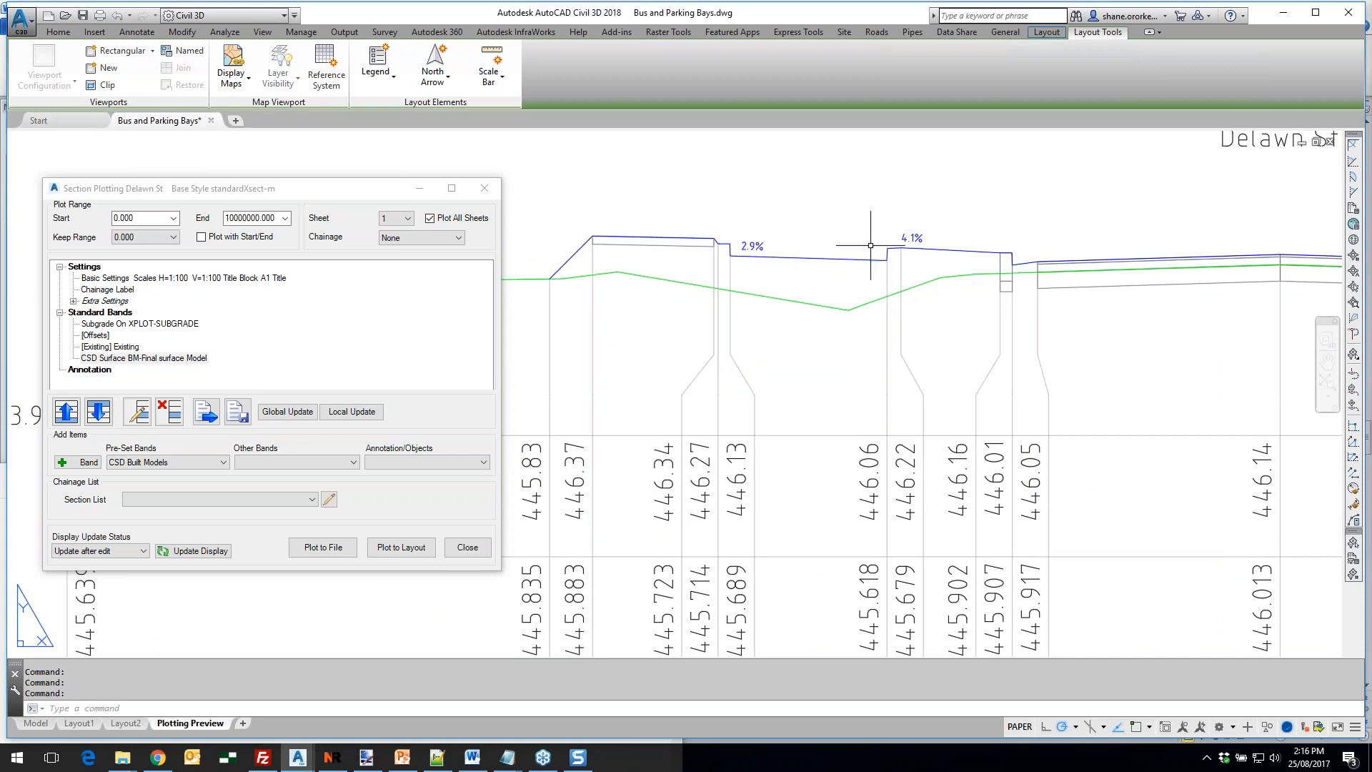
scroll(783, 266, down, 5)
scroll(778, 262, up, 5)
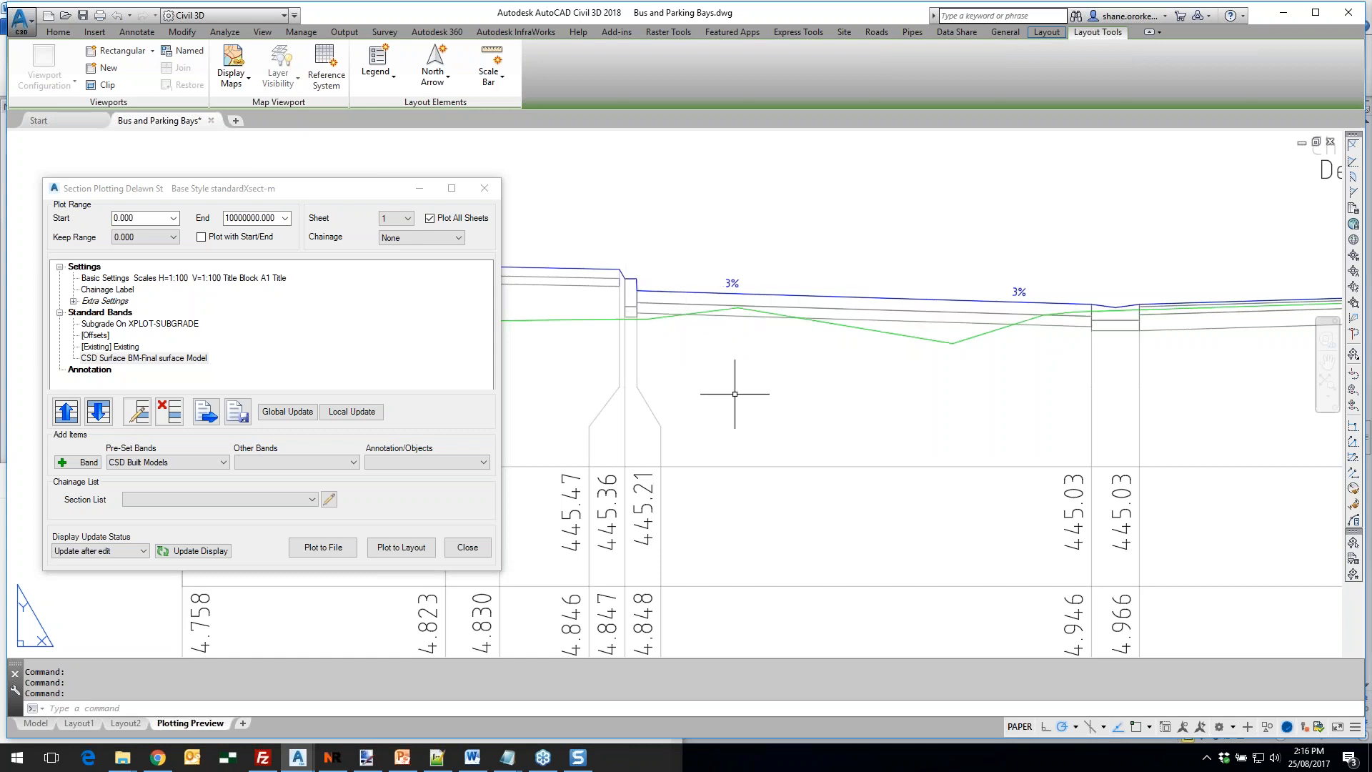
Close the section plotting settings and return from the plotting preview to model space
click(482, 190)
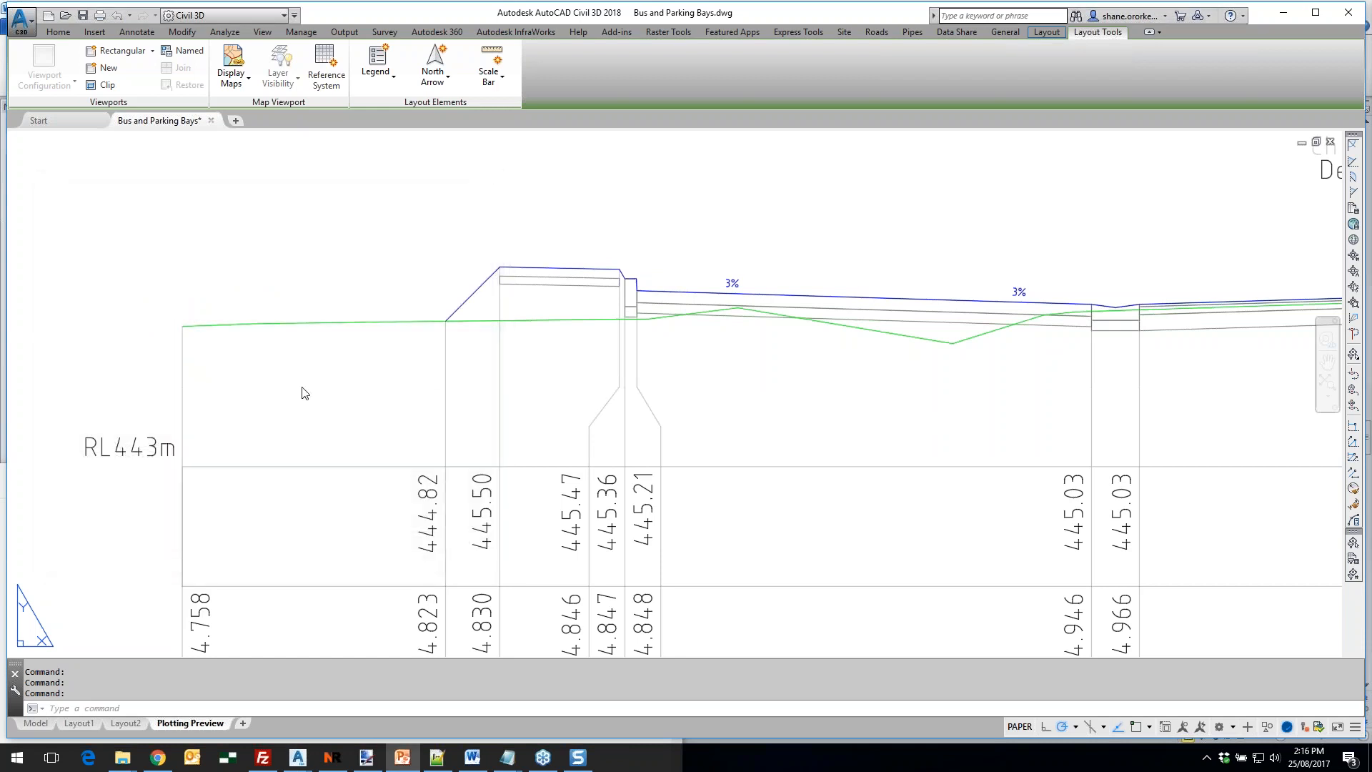
scroll(692, 392, down, 5)
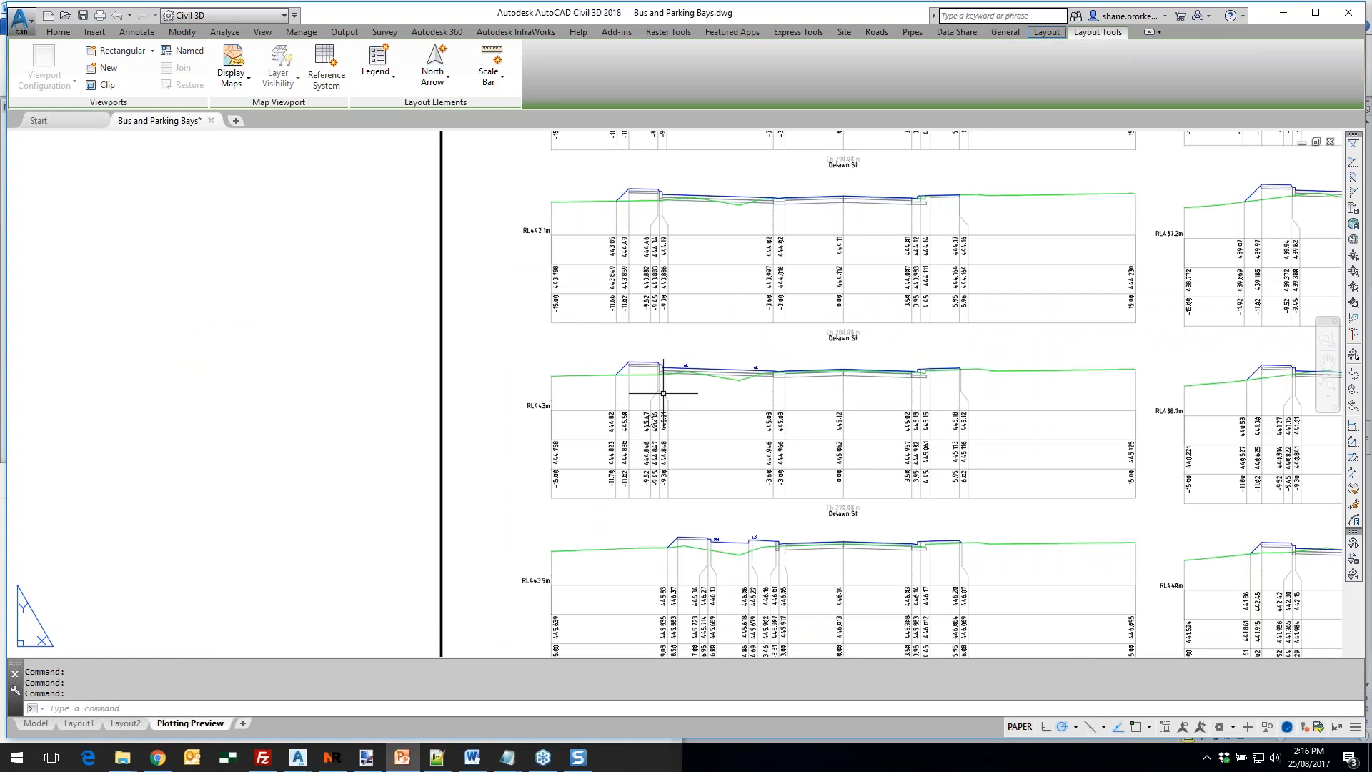
scroll(663, 393, down, 6)
middle_drag(813, 442, 696, 368)
click(21, 727)
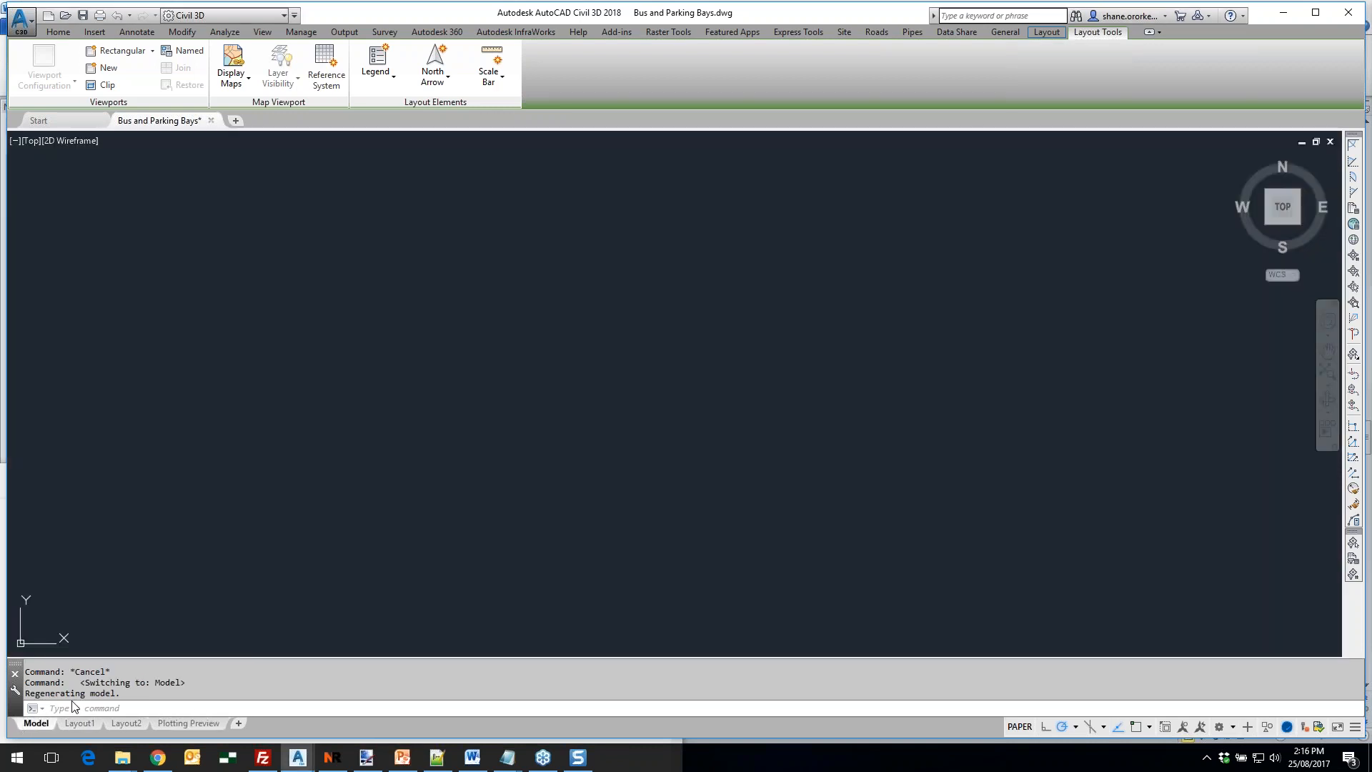
Inspect where the Ch 260.000 section line crosses the looping parking bay kerb in plan, and switch to the PowerPoint presentation
scroll(635, 518, up, 4)
middle_drag(582, 325, 546, 582)
middle_drag(758, 229, 611, 565)
middle_drag(774, 307, 765, 395)
scroll(788, 379, up, 6)
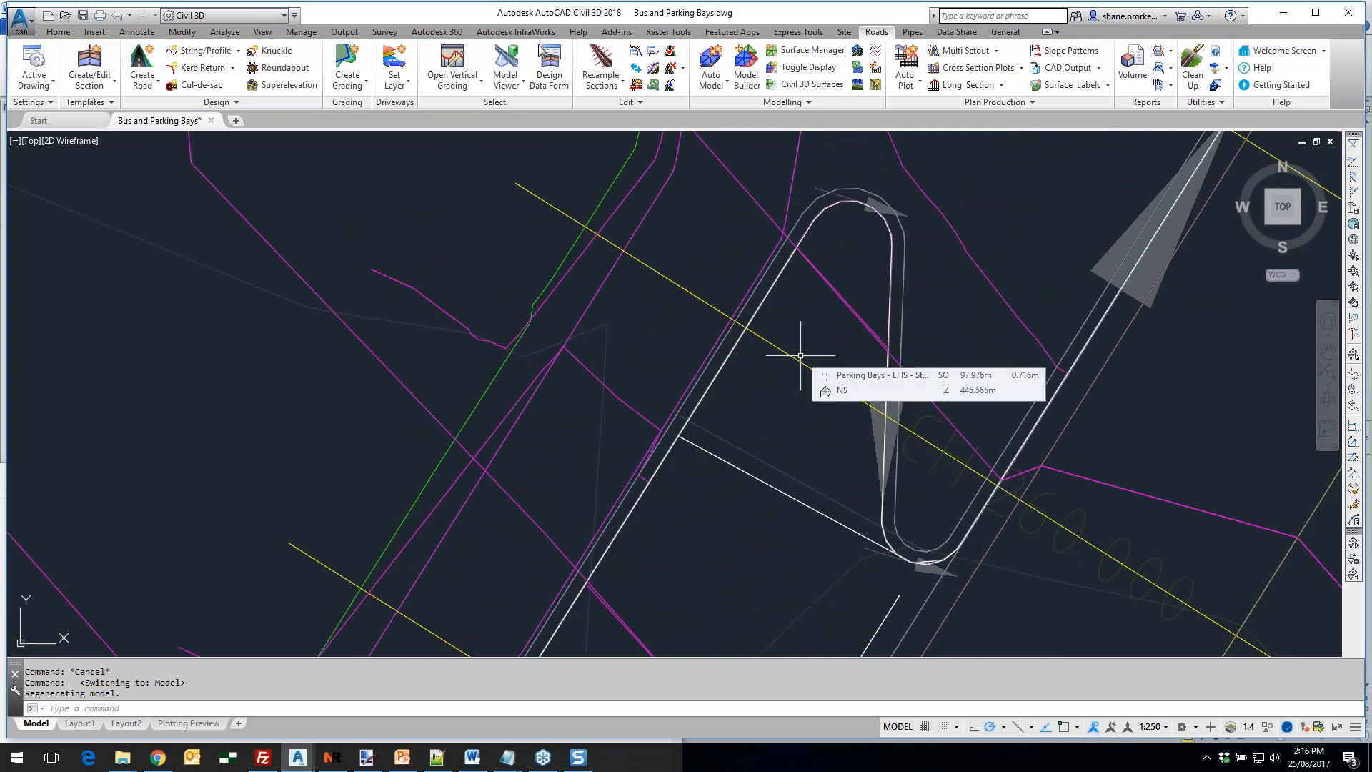
middle_drag(829, 393, 742, 337)
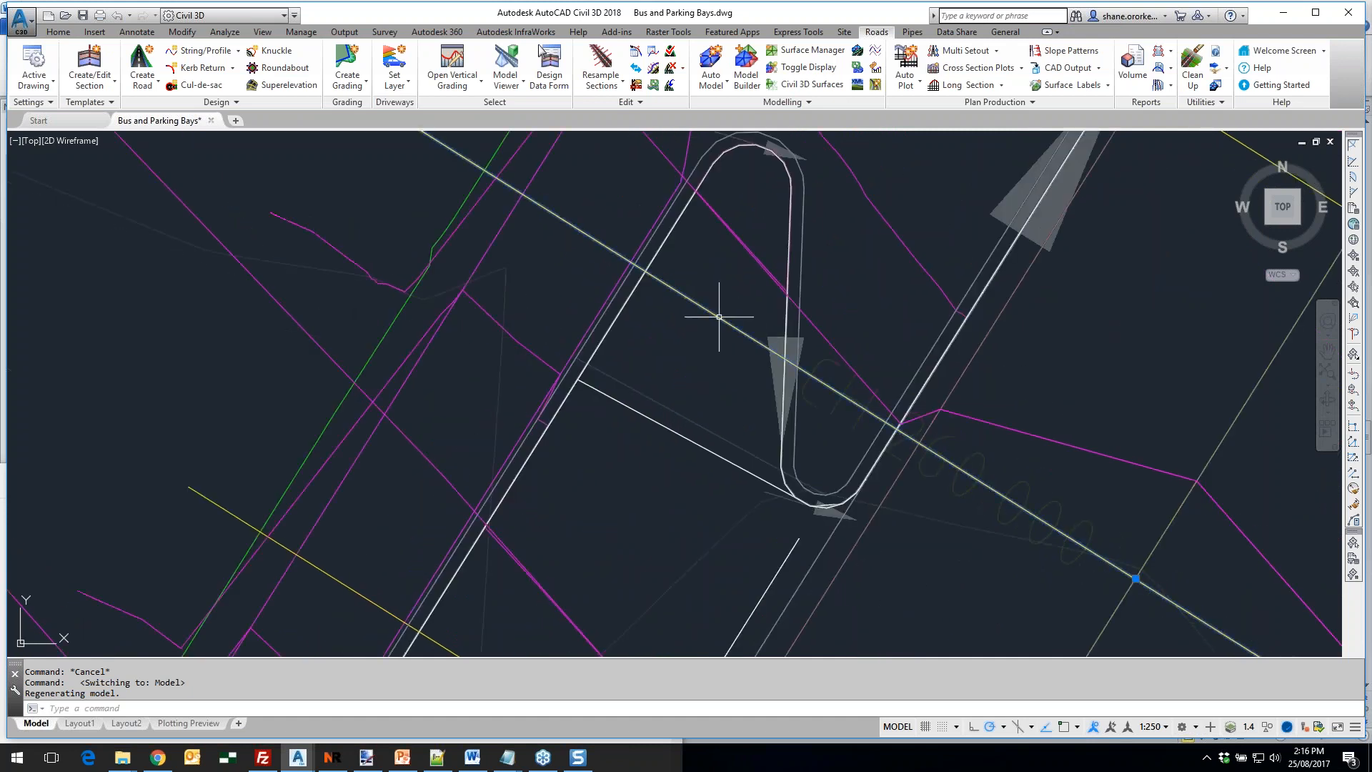
click(722, 319)
scroll(699, 363, down, 3)
middle_drag(673, 375, 628, 380)
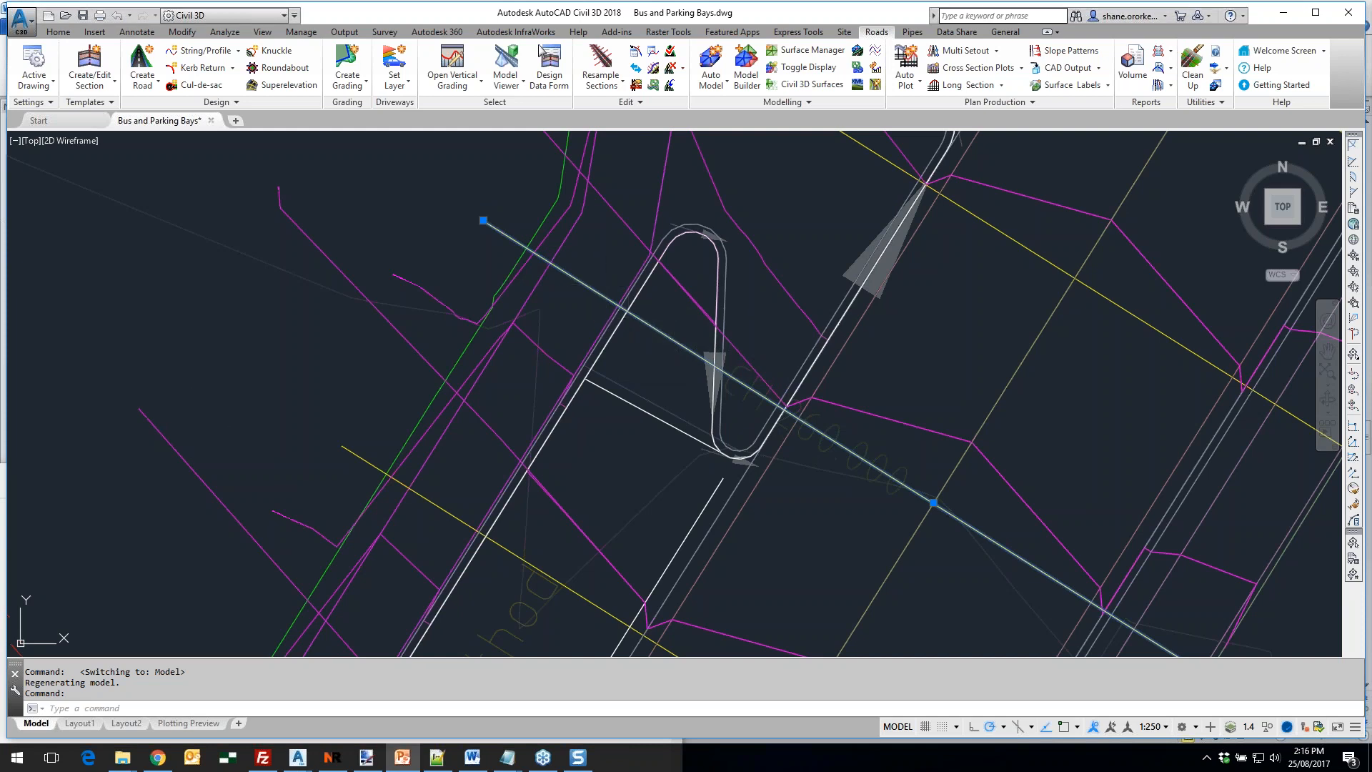
click(402, 758)
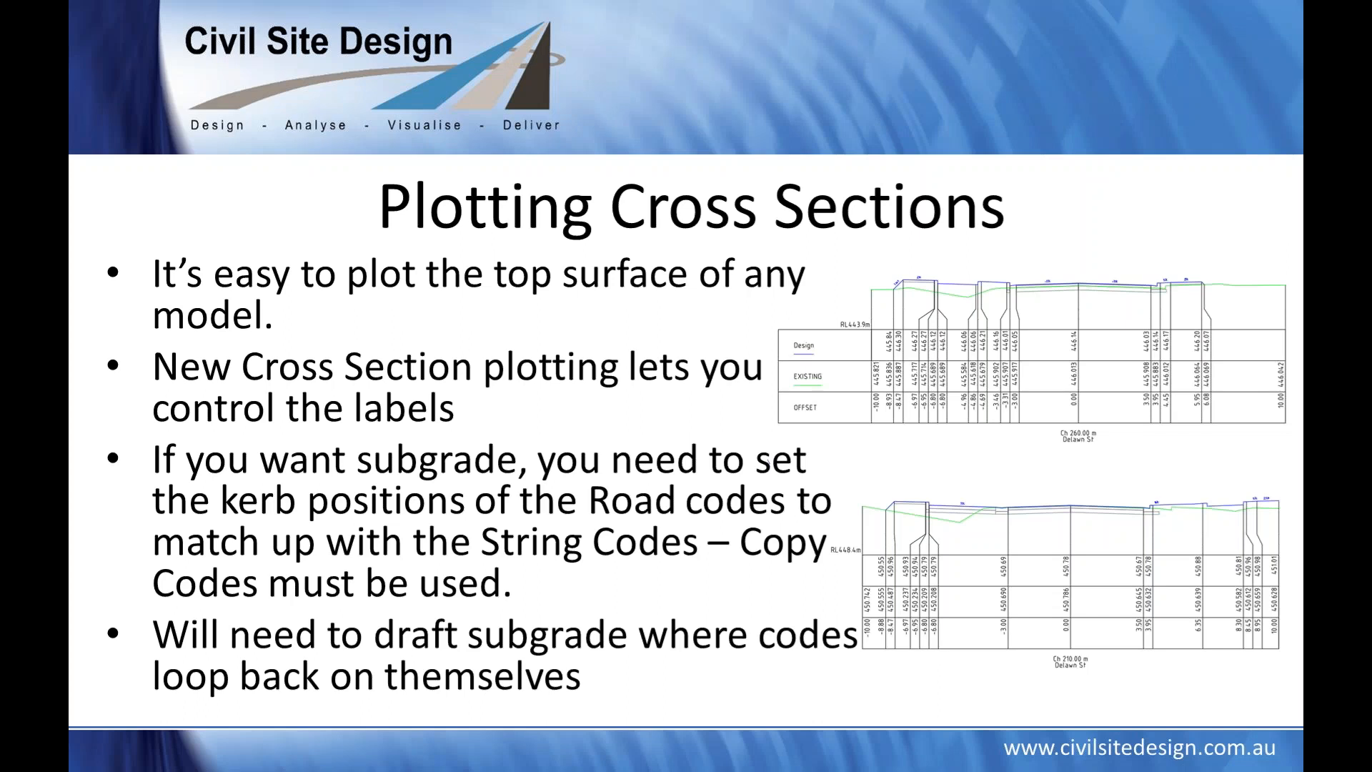